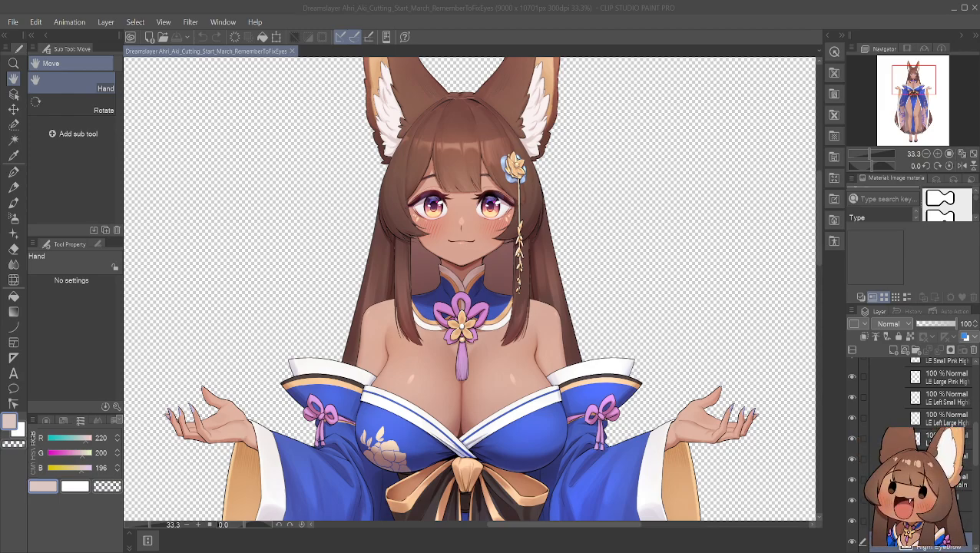
Toggle the visibility of the Right Frontal Lock and Left Frontal Lock layers to check what each contains and covers
scroll(934, 400, "down", 2)
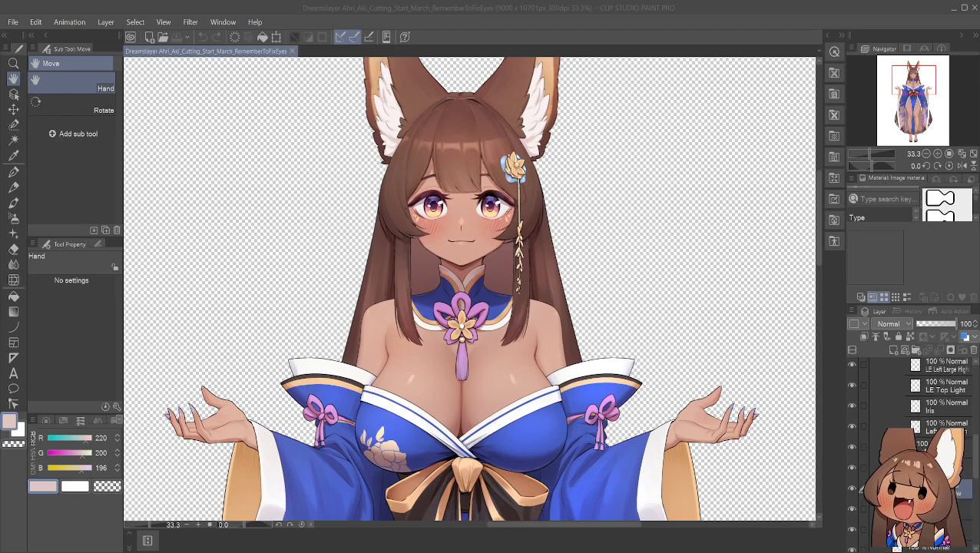
left_click(854, 531)
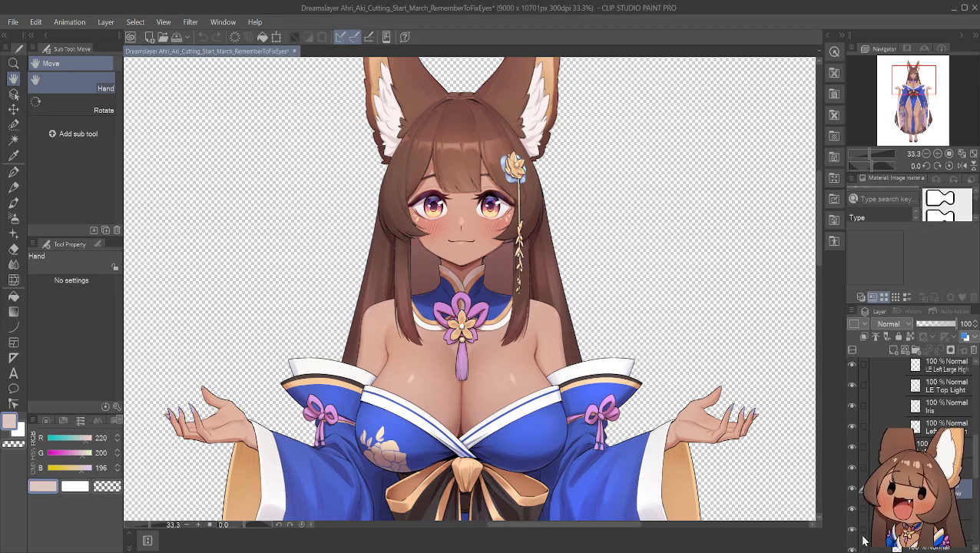
left_click(858, 537)
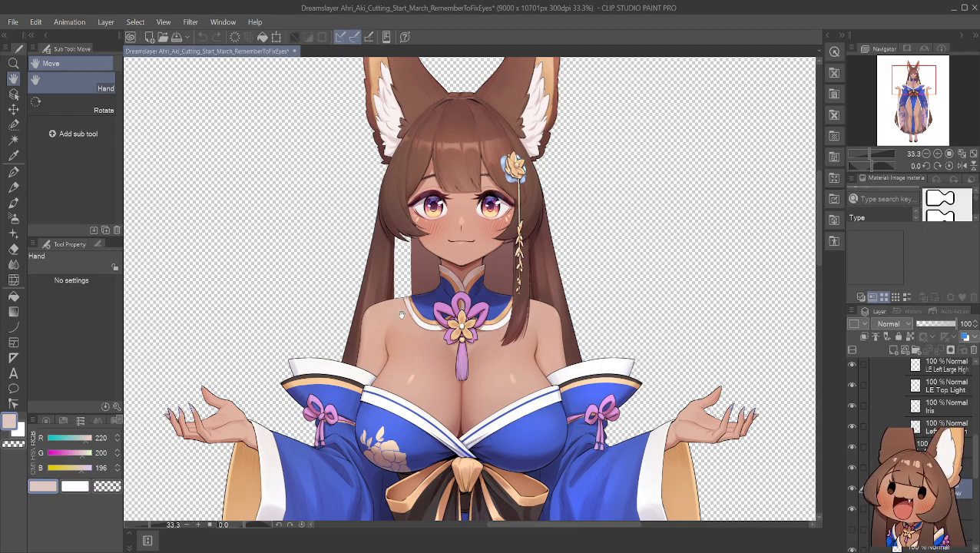
left_click(851, 530)
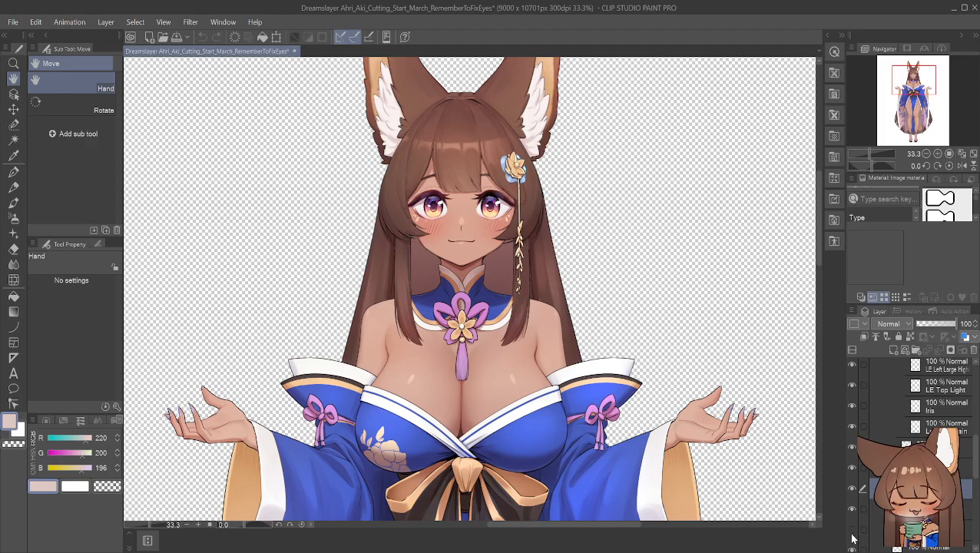
left_click(852, 535)
scroll(850, 521, "down", 1)
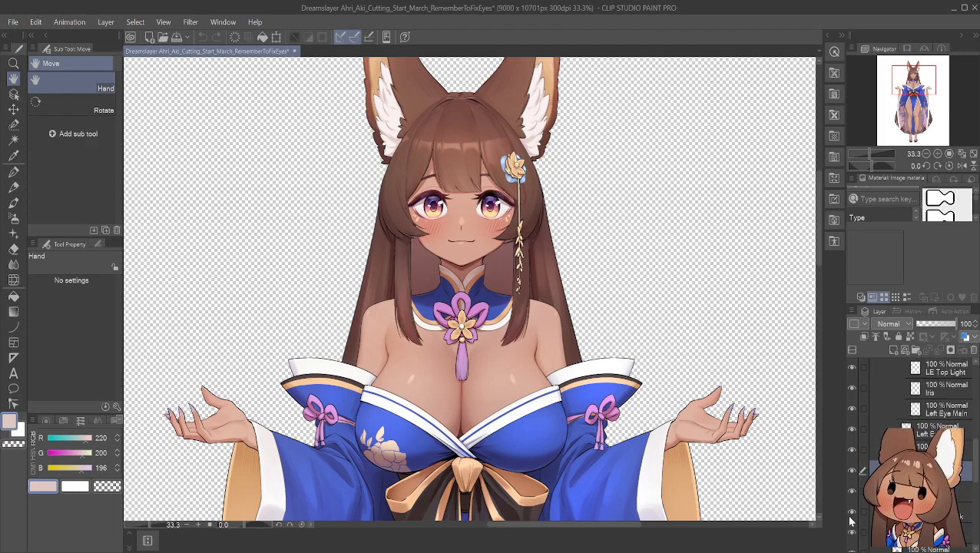
left_click(855, 533)
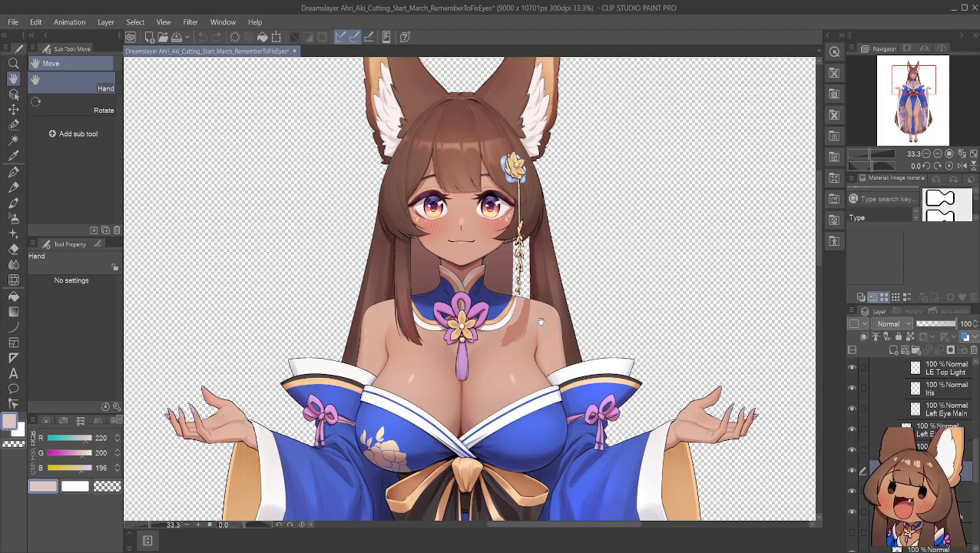
left_click(853, 536)
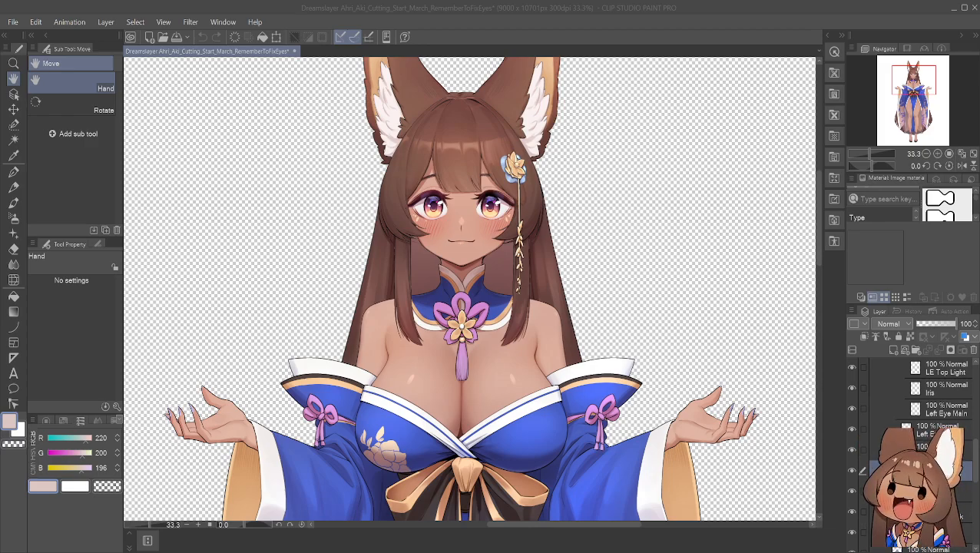
left_click(13, 110)
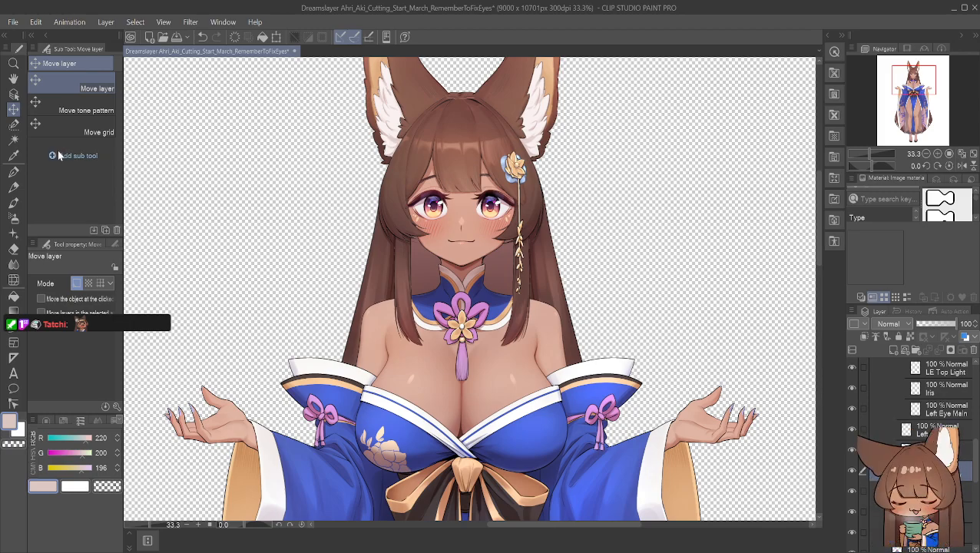
left_click(15, 82)
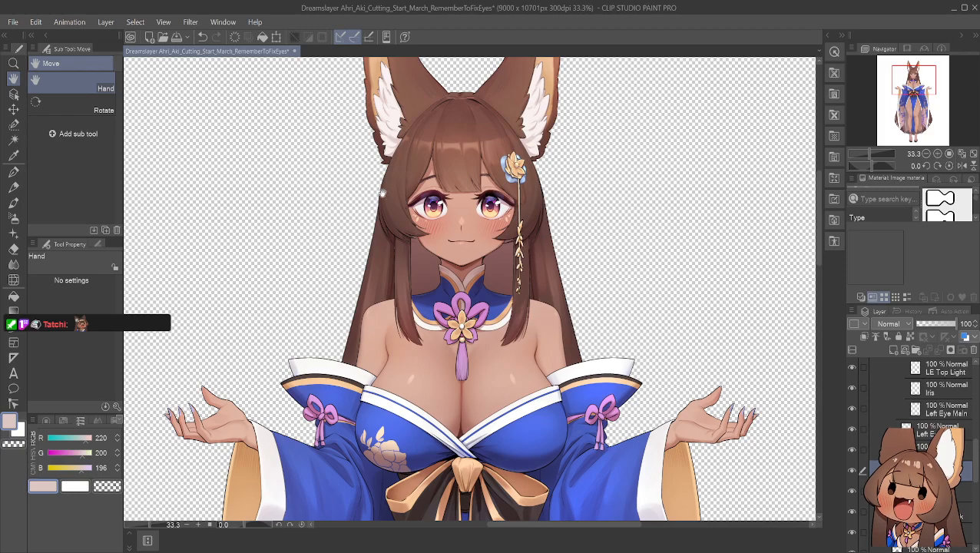
scroll(373, 190, "up", 3)
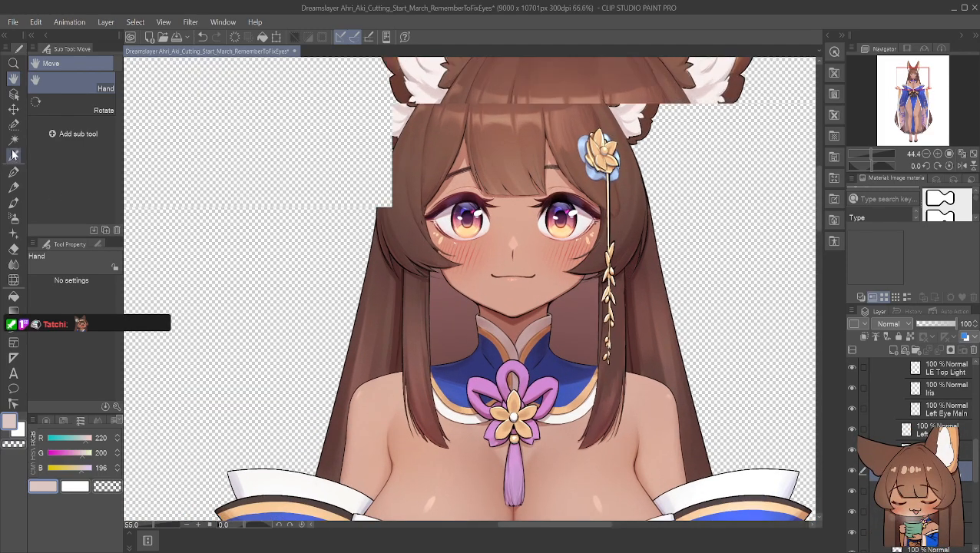
left_click(14, 111)
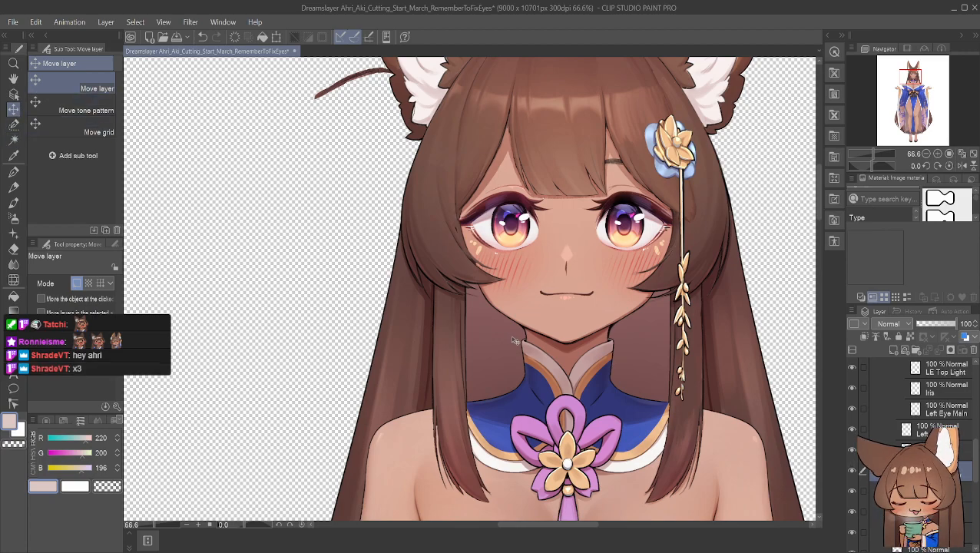
key("ctrl+z")
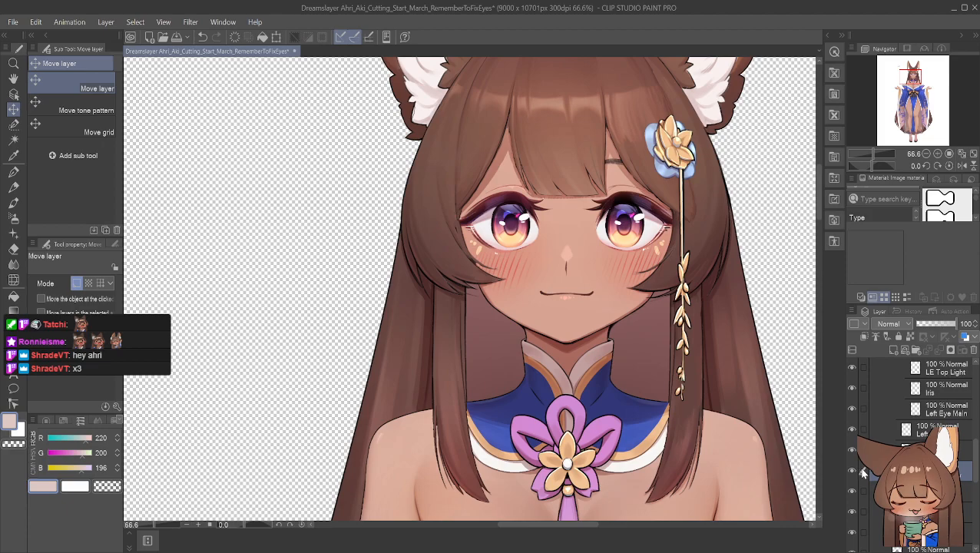
Select the layer directly below Left Frontal Lock, try moving it down and to the left, and undo the move
left_click_drag(976, 458, 977, 487)
left_click(925, 440)
left_click_drag(454, 262, 385, 311)
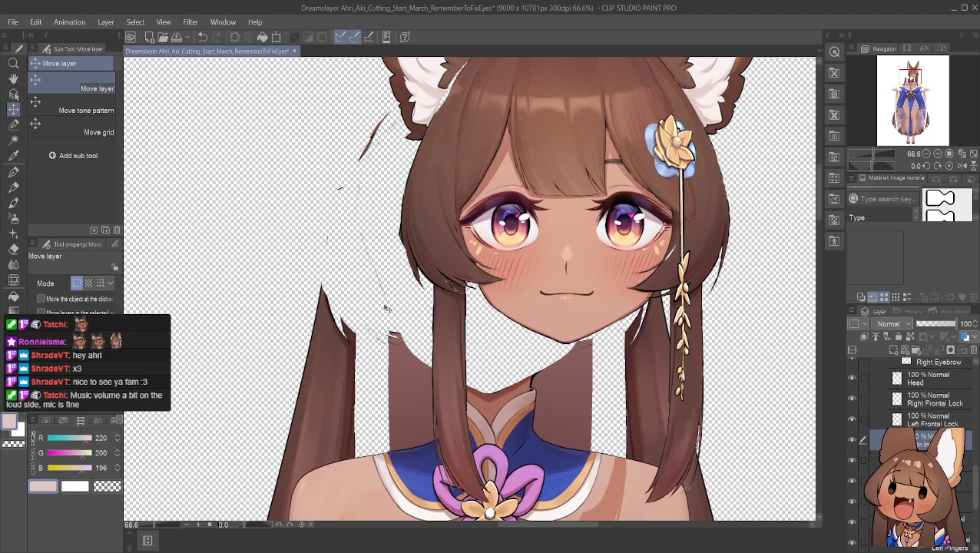
key("ctrl+z")
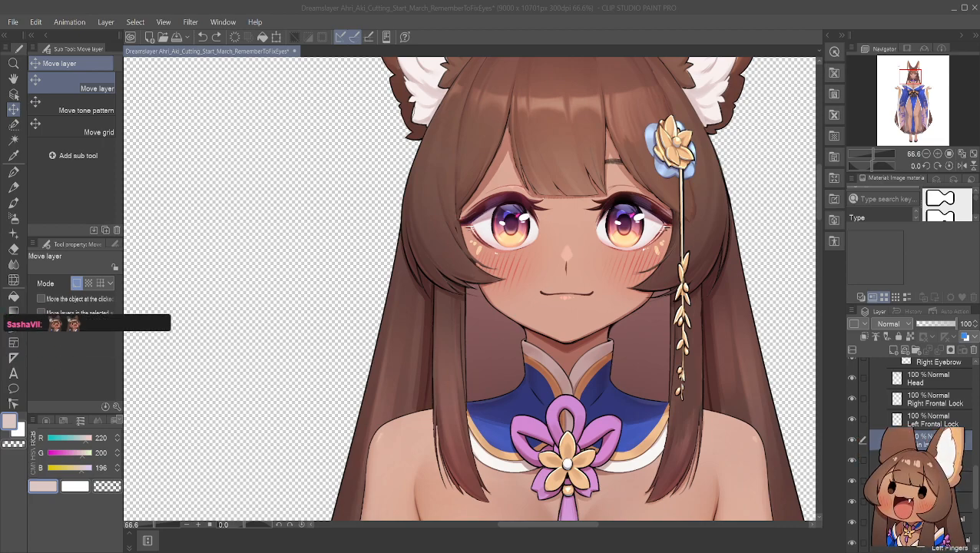
Lasso-select the neck and upper collar on this layer, following the jawline along the underside of the chin
left_click(760, 156)
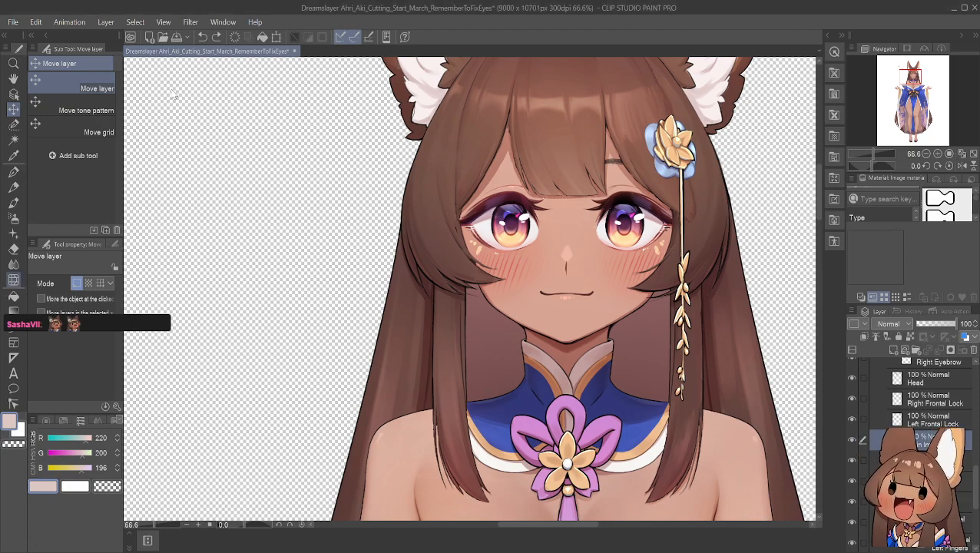
key("h")
left_click_drag(561, 358, 398, 271)
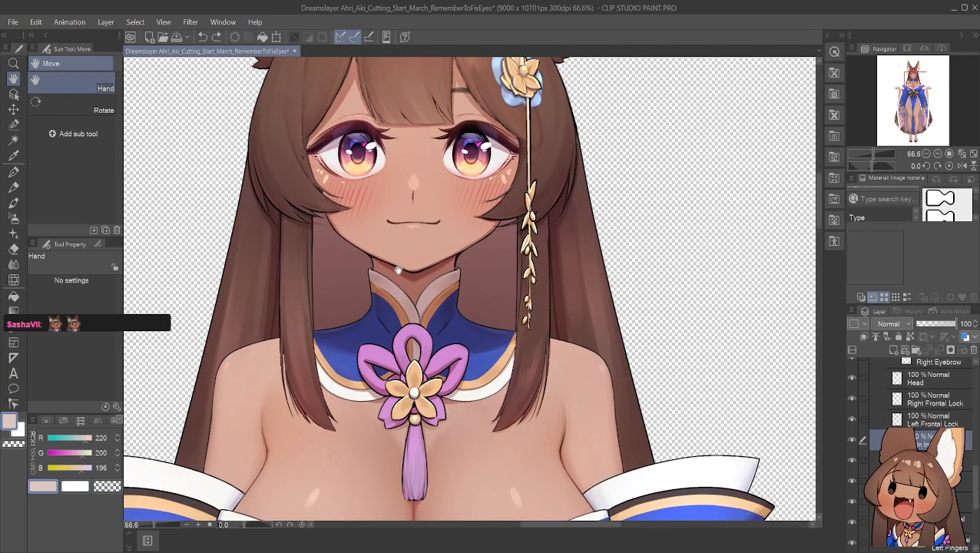
scroll(398, 270, "up", 3)
left_click_drag(317, 291, 363, 279)
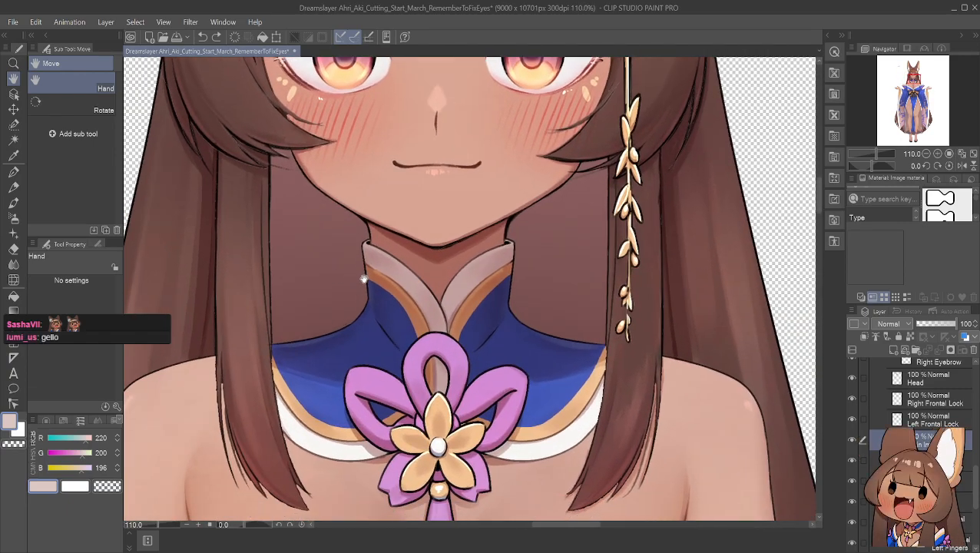
scroll(363, 279, "up", 2)
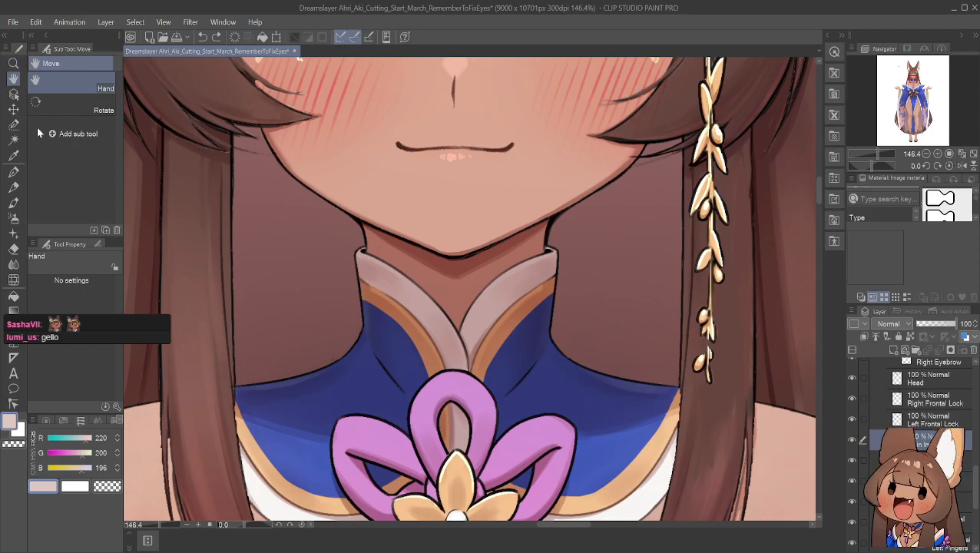
left_click(14, 127)
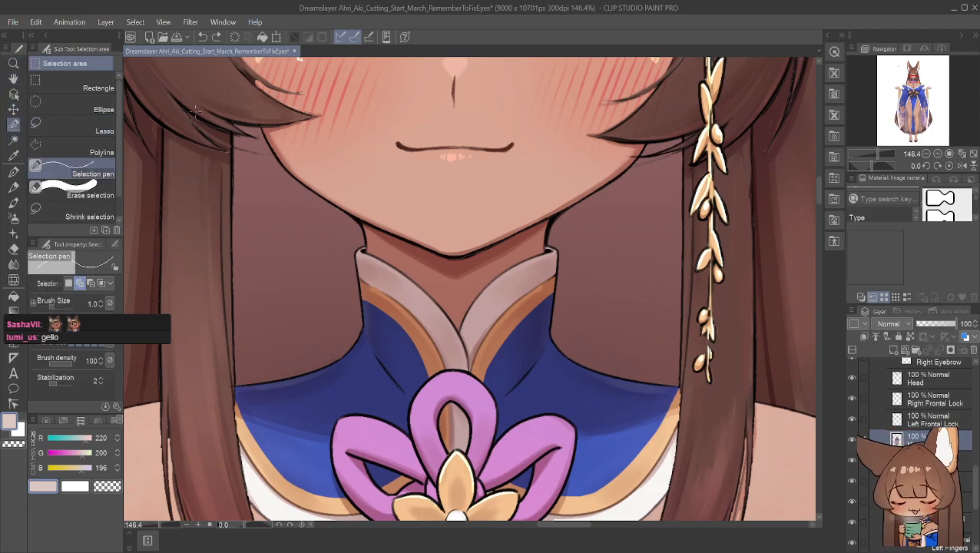
left_click(87, 132)
mouse_move(359, 339)
left_mouse_down()
mouse_move(393, 374)
mouse_move(437, 399)
mouse_move(478, 398)
mouse_move(545, 364)
mouse_move(570, 299)
mouse_move(554, 239)
mouse_move(565, 209)
mouse_move(473, 252)
mouse_move(364, 218)
mouse_move(366, 248)
mouse_move(355, 259)
mouse_move(364, 323)
left_mouse_up()
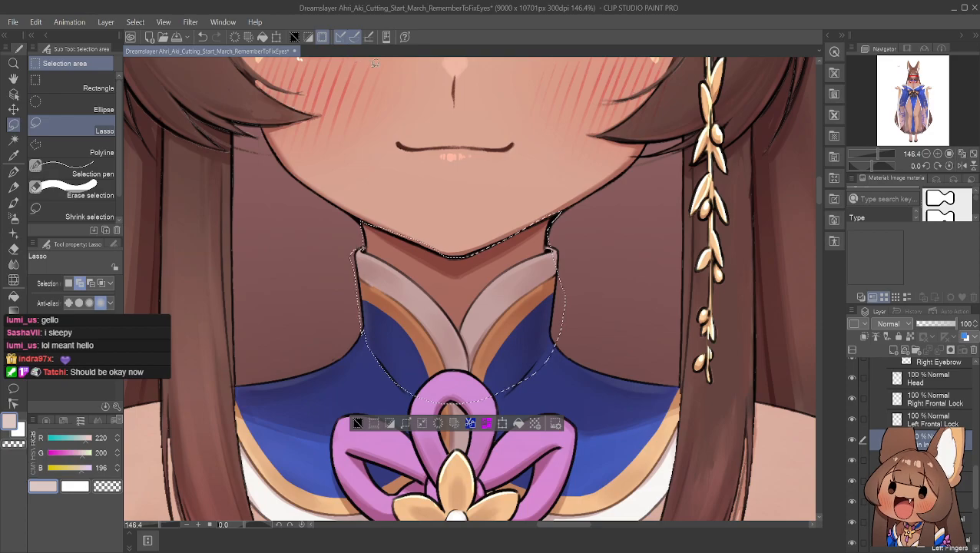
Examine the neck and collar selection outline, both close up at the chin and in context with the face and chest
scroll(407, 100, "up", 4)
scroll(410, 104, "up", 1)
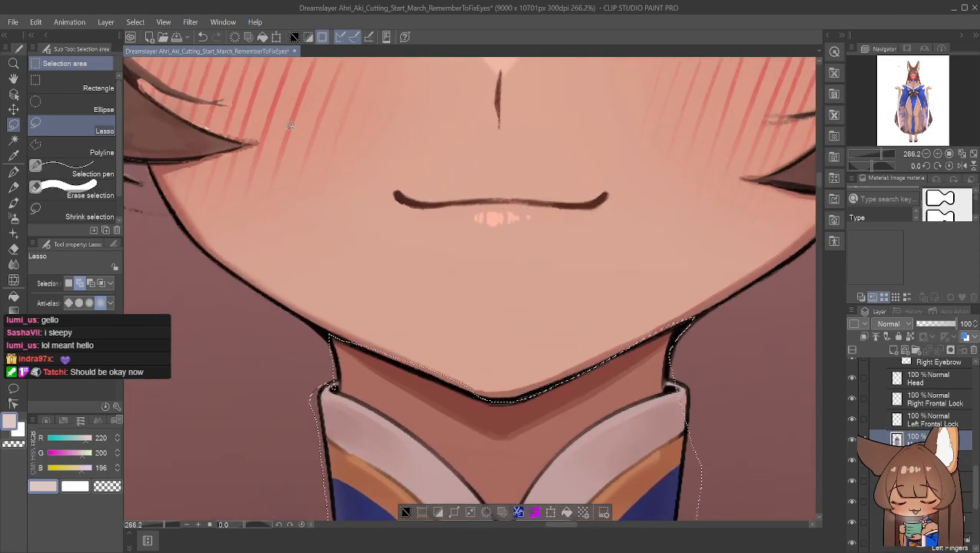
key("h")
left_click_drag(369, 255, 365, 176)
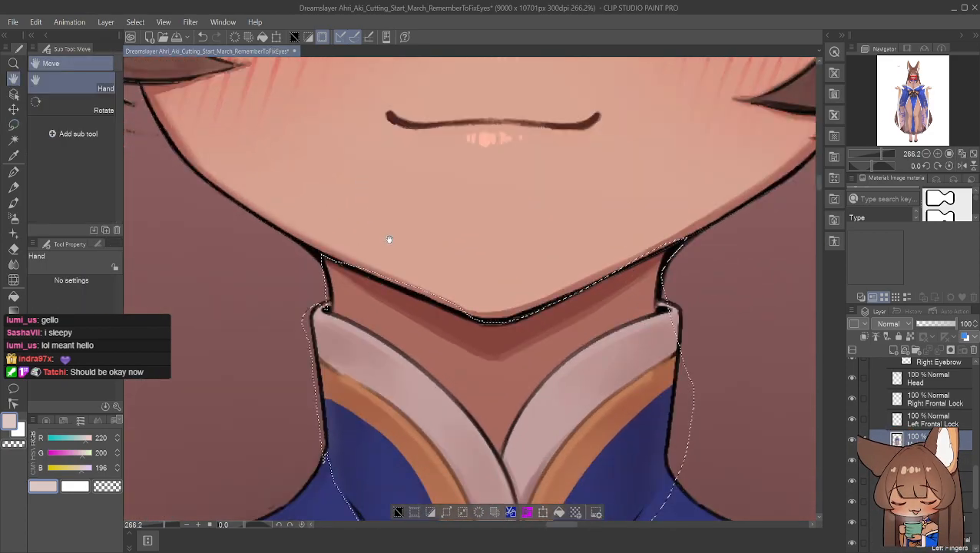
scroll(397, 244, "up", 1)
left_click_drag(427, 200, 424, 142)
scroll(461, 189, "down", 5)
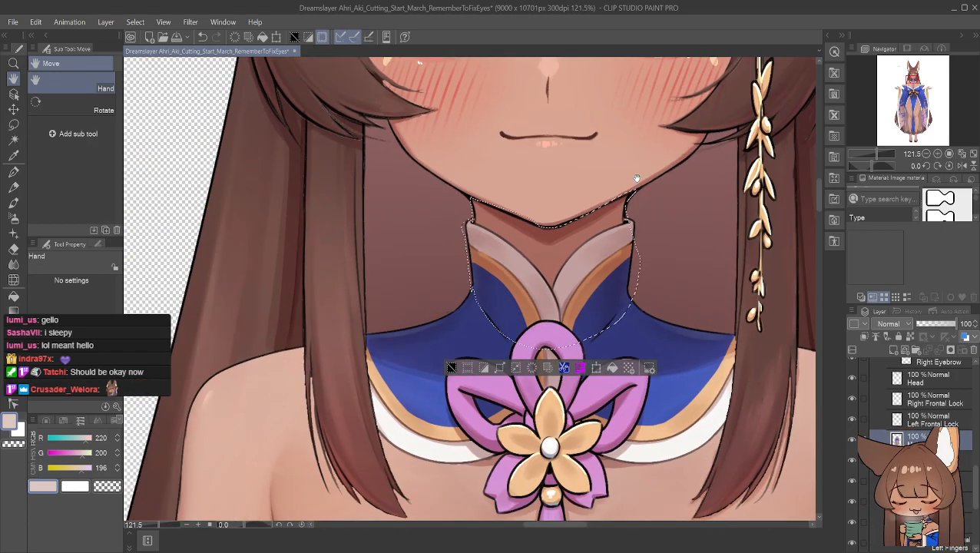
scroll(637, 178, "down", 1)
left_click_drag(656, 156, 552, 233)
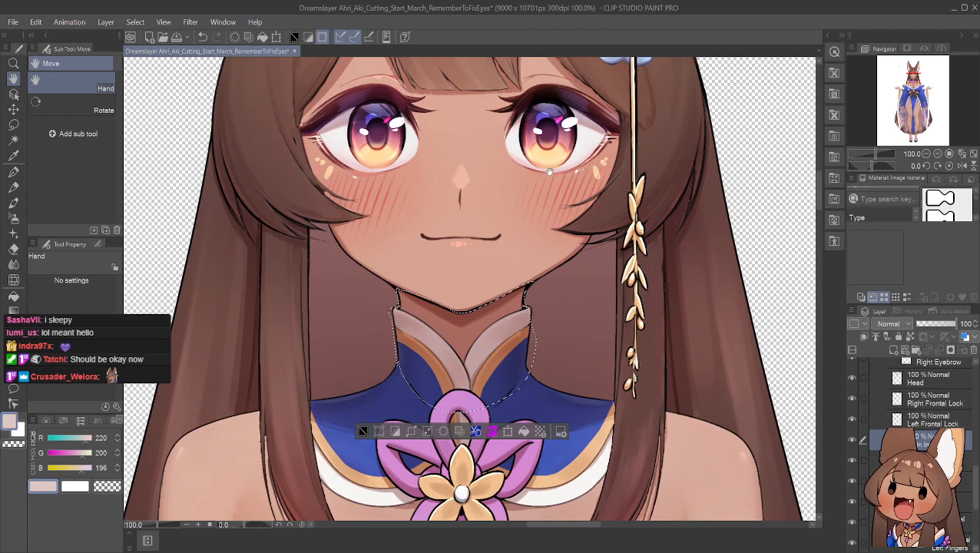
left_click_drag(615, 153, 667, 173)
scroll(638, 307, "down", 3)
left_click_drag(646, 255, 641, 198)
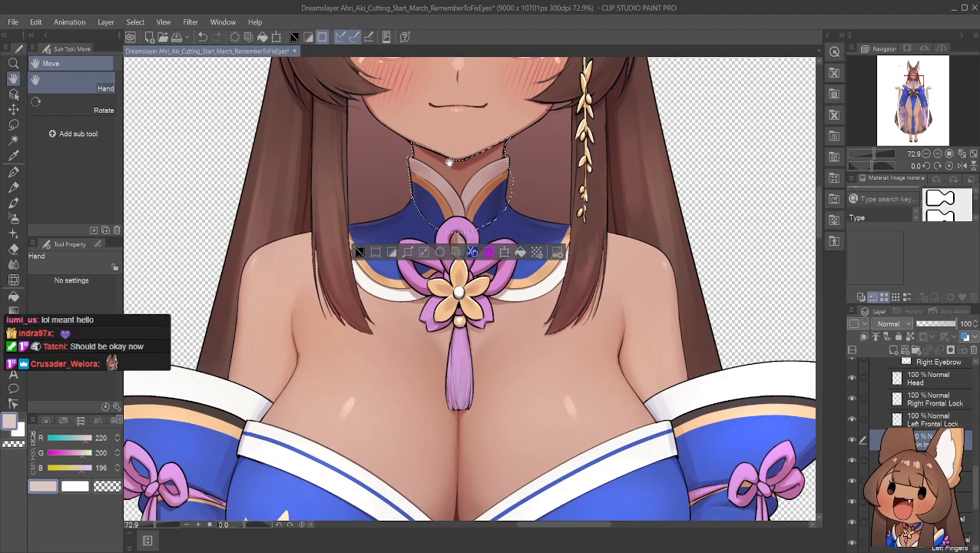
left_click_drag(458, 135, 458, 186)
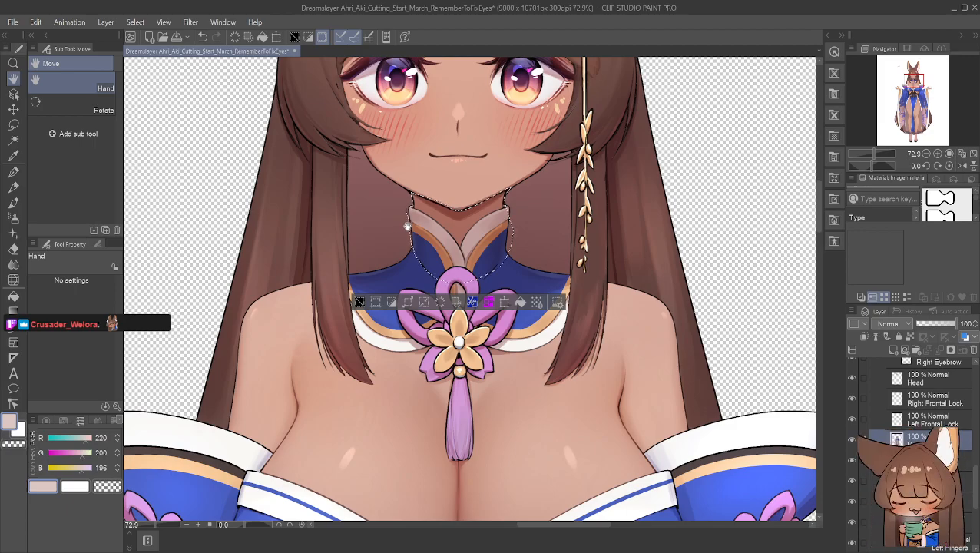
Trim the neck selection's overlap onto the chin along the left jawline, using the Selection pen in subtract mode
scroll(445, 231, "up", 5)
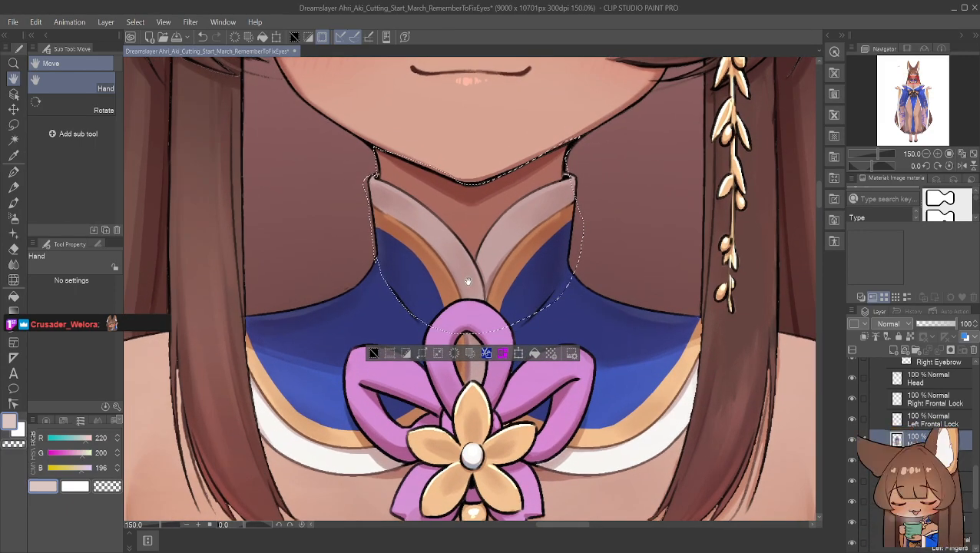
scroll(468, 279, "up", 5)
scroll(472, 263, "up", 2)
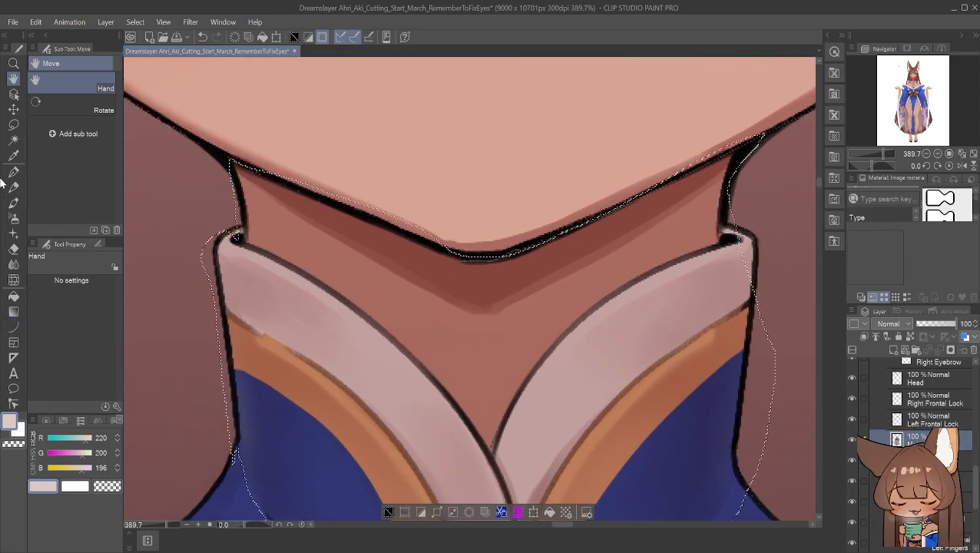
left_click(13, 140)
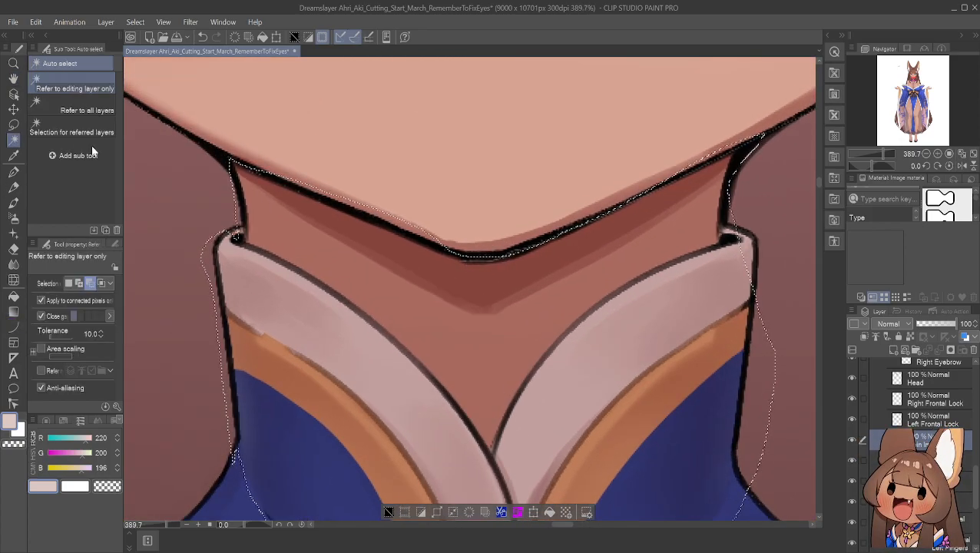
left_click(13, 124)
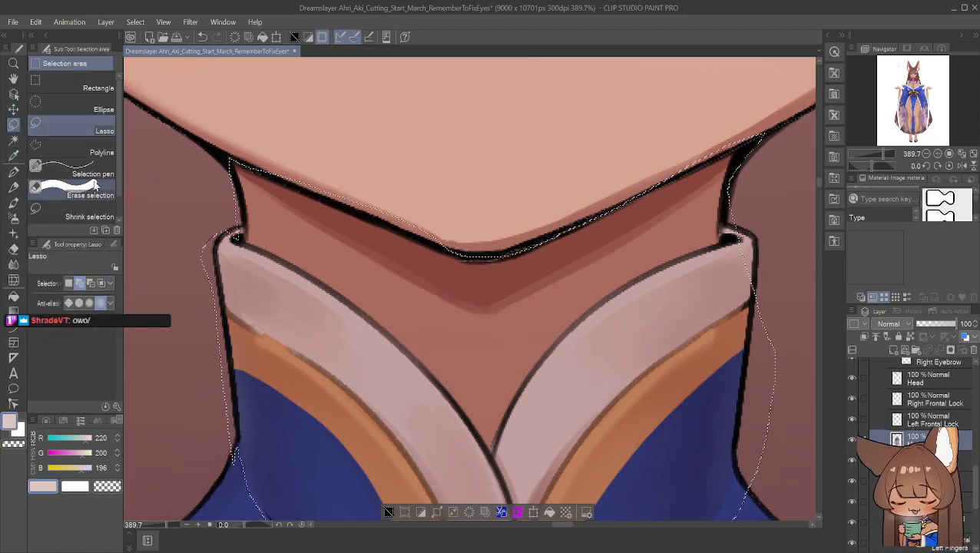
left_click(94, 178)
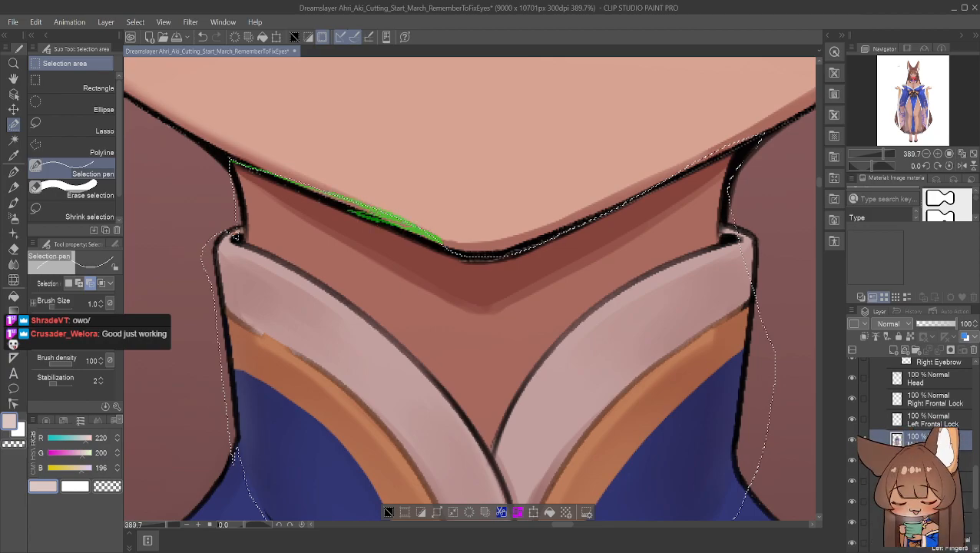
left_click_drag(350, 212, 414, 227)
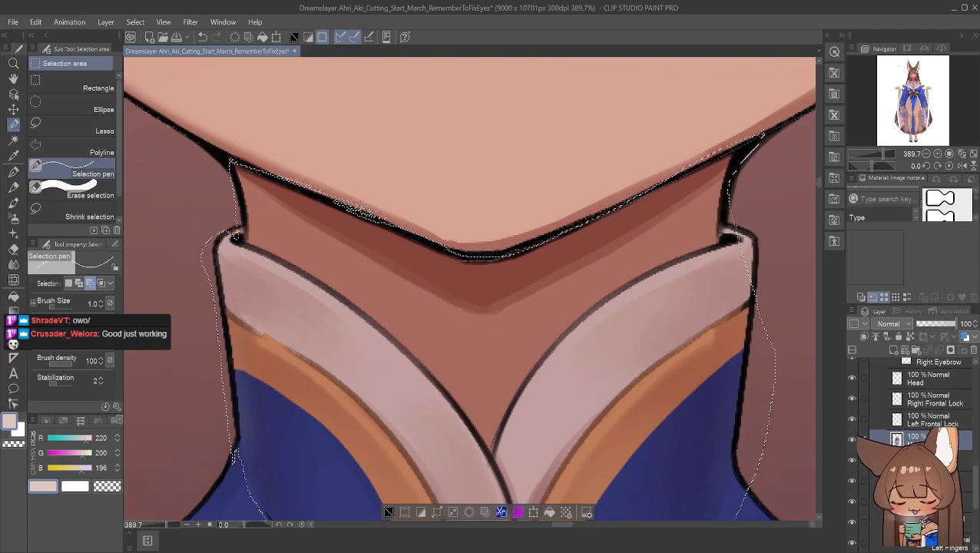
Subtract the selection's remaining spill onto the chin skin above the left jaw outline with the Selection pen
scroll(369, 168, "up", 3)
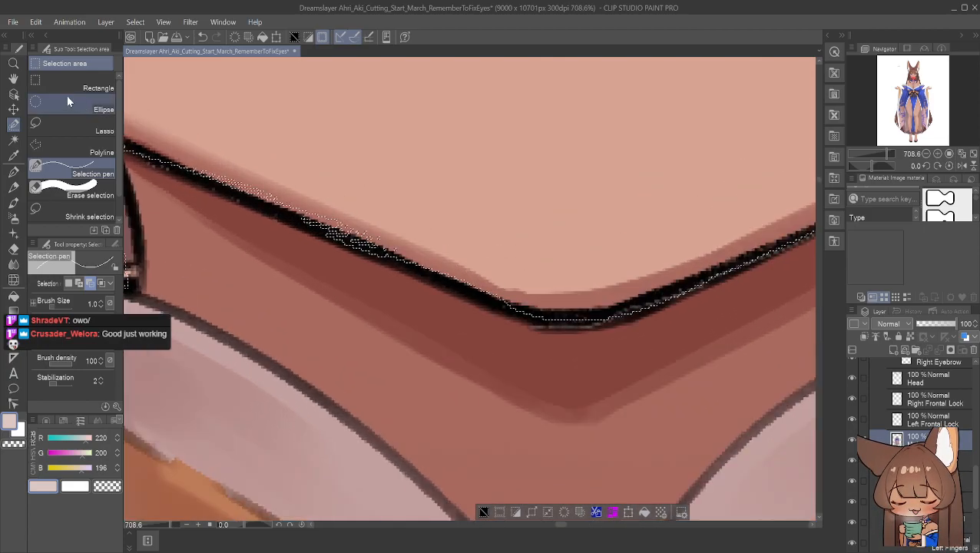
left_click(13, 79)
left_click_drag(232, 170, 311, 166)
scroll(449, 198, "up", 2)
scroll(451, 197, "up", 2)
left_click_drag(402, 188, 470, 184)
scroll(431, 158, "down", 1)
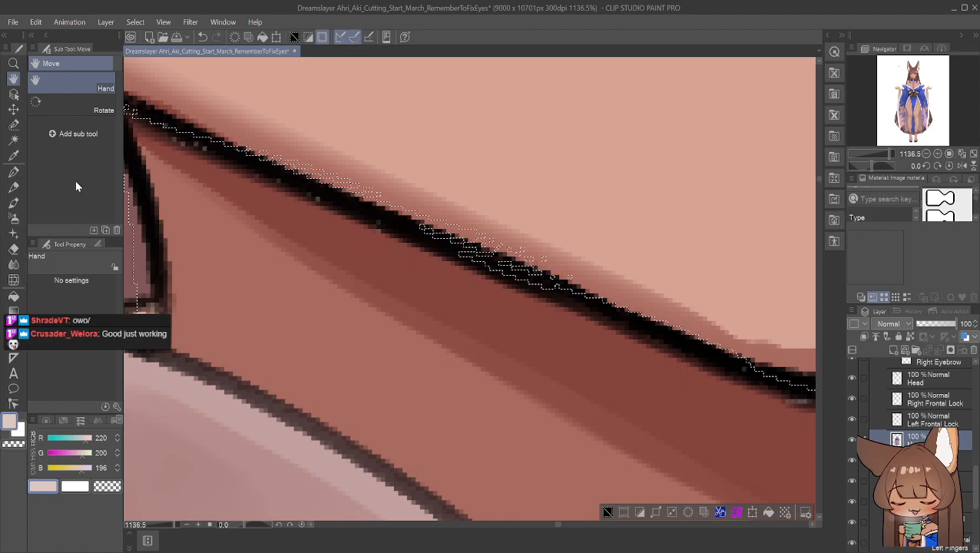
left_click_drag(278, 162, 351, 202)
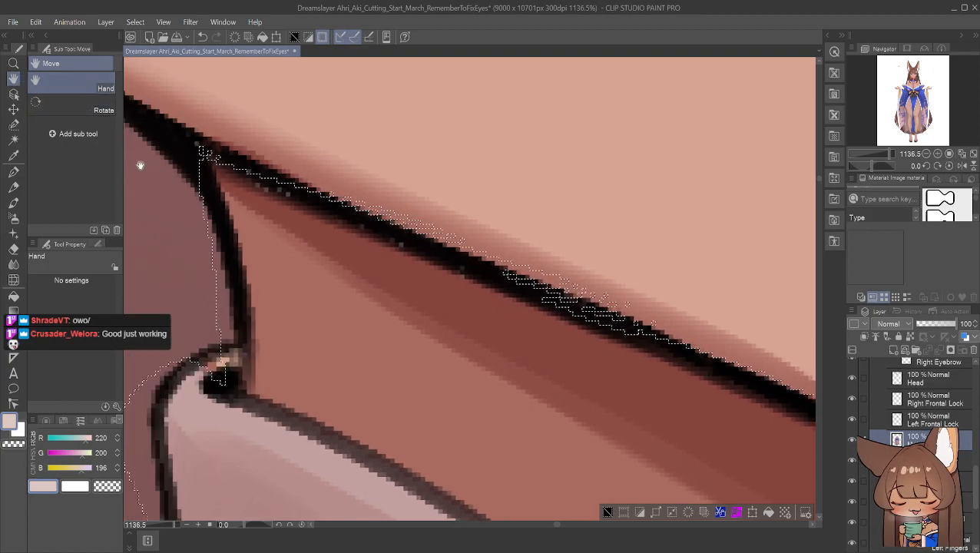
left_click(13, 140)
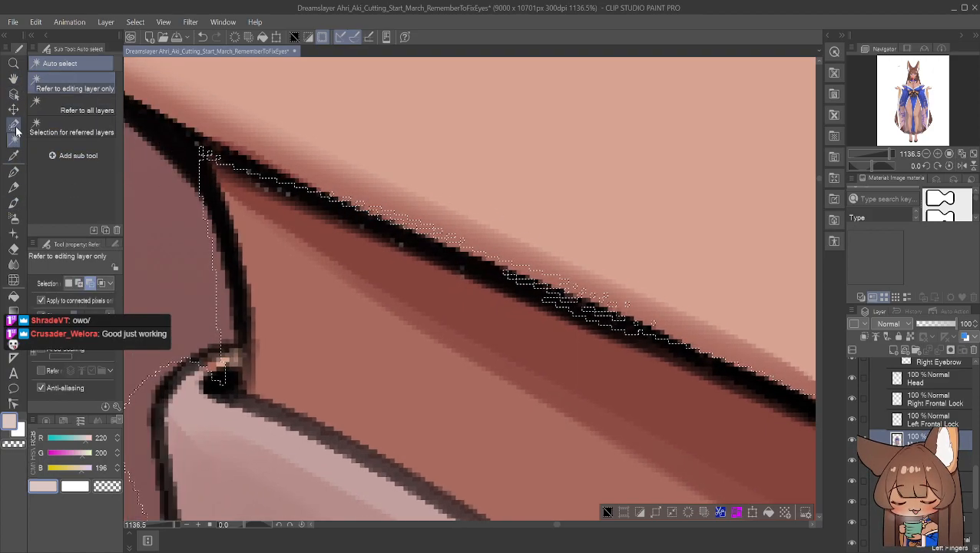
left_click(13, 124)
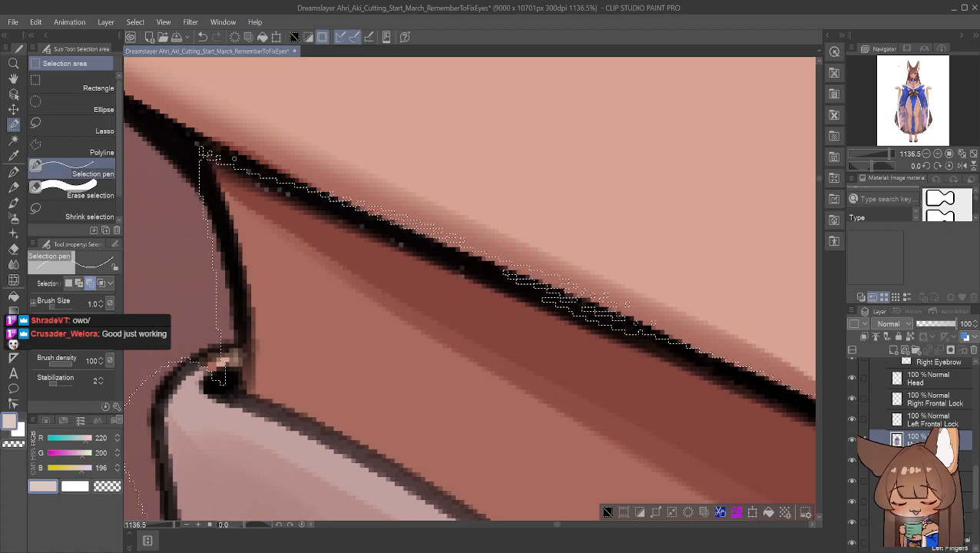
left_click_drag(367, 204, 407, 216)
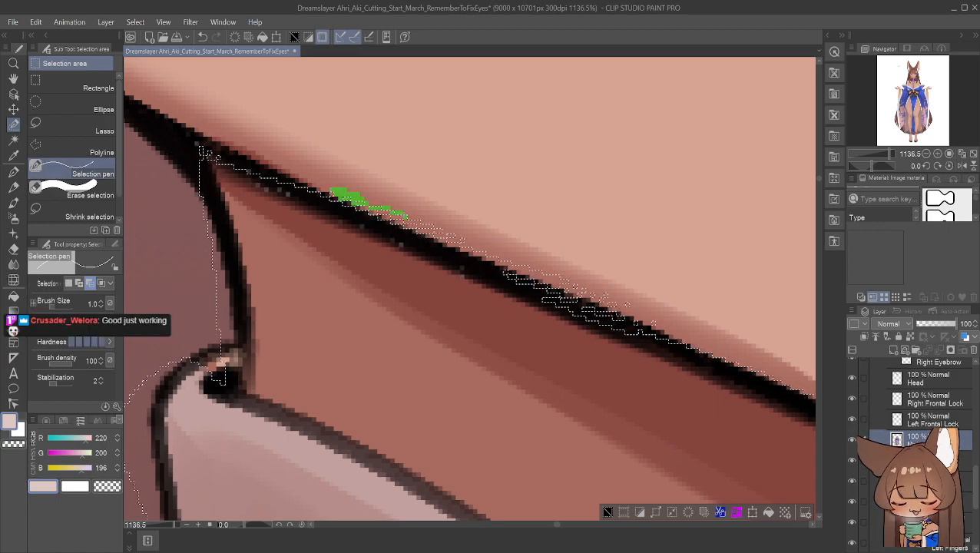
left_click_drag(626, 301, 673, 329)
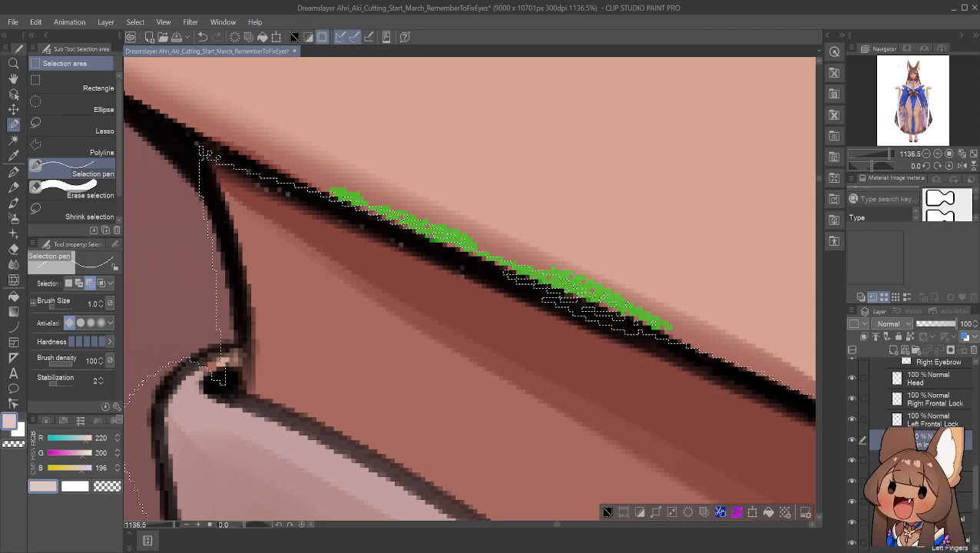
mouse_move(430, 232)
left_mouse_down()
mouse_move(391, 217)
mouse_move(412, 218)
left_mouse_up()
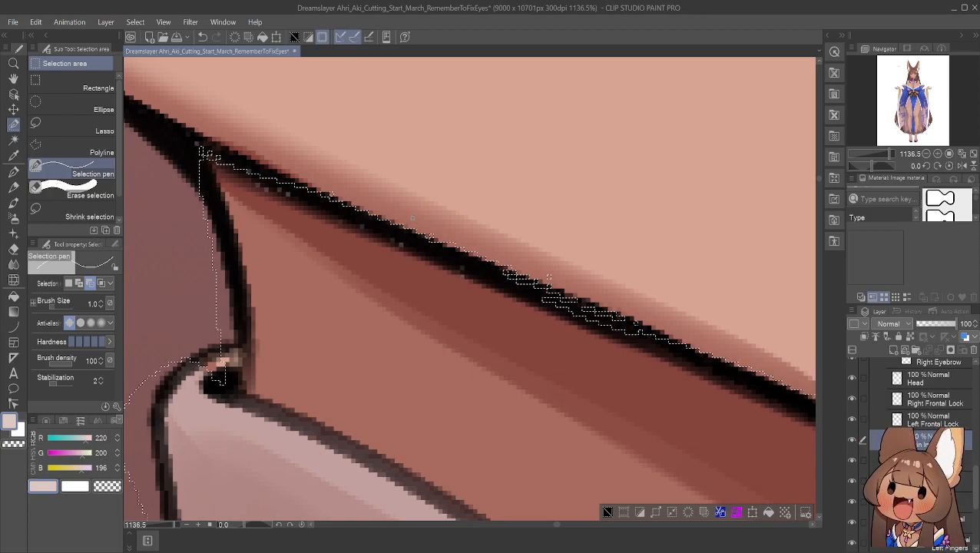
left_click_drag(551, 277, 537, 269)
left_click_drag(437, 236, 429, 236)
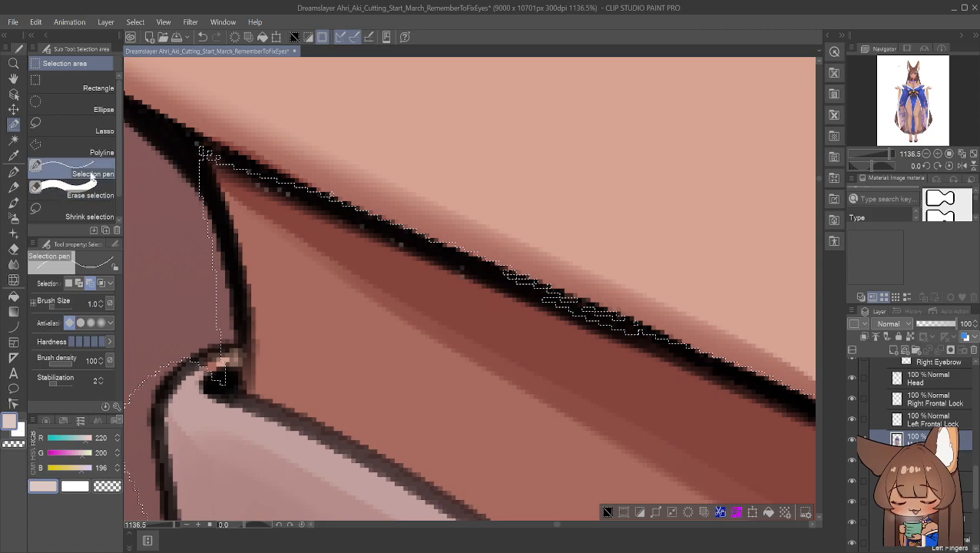
Add the dark line-art corner where the left side of the neck meets the jaw to the selection
left_click(79, 284)
mouse_move(209, 202)
left_mouse_down()
mouse_move(142, 125)
mouse_move(198, 160)
mouse_move(150, 132)
mouse_move(173, 149)
left_mouse_up()
mouse_move(207, 186)
left_mouse_down()
mouse_move(190, 157)
mouse_move(229, 166)
mouse_move(205, 153)
mouse_move(247, 172)
left_mouse_up()
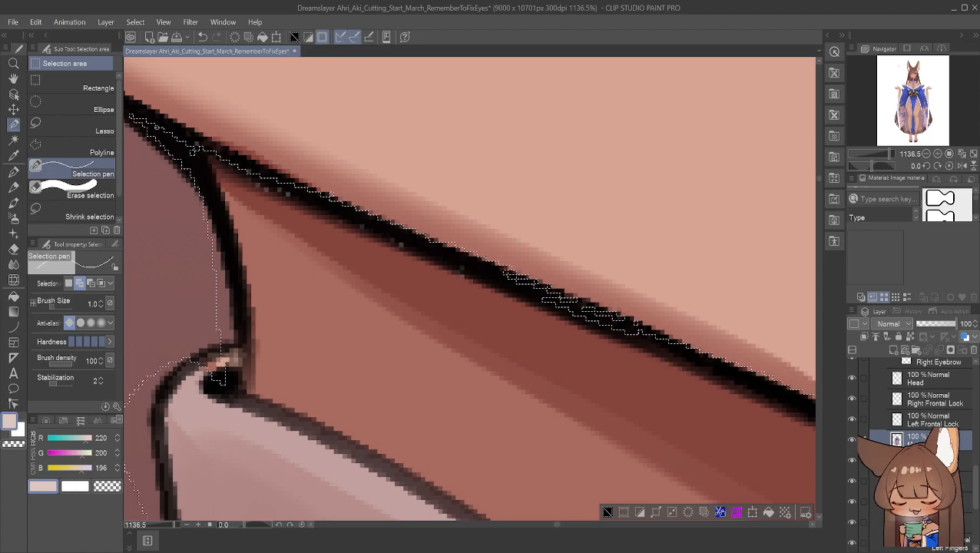
mouse_move(127, 112)
left_mouse_down()
mouse_move(203, 149)
mouse_move(192, 149)
left_mouse_up()
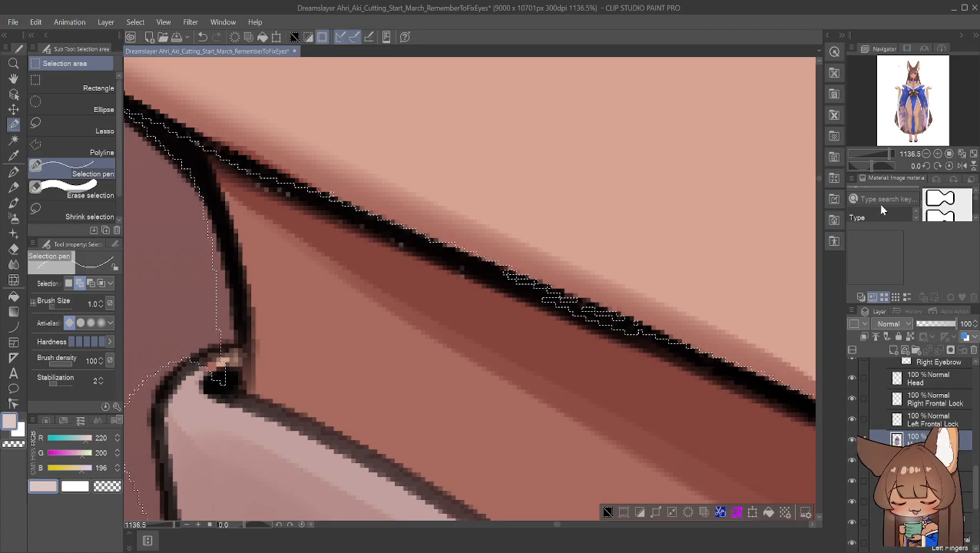
Extend the selection outward along the tapering outline beyond the left neck and jaw corner, filling its lower edge
left_click(13, 79)
left_click_drag(214, 133, 309, 175)
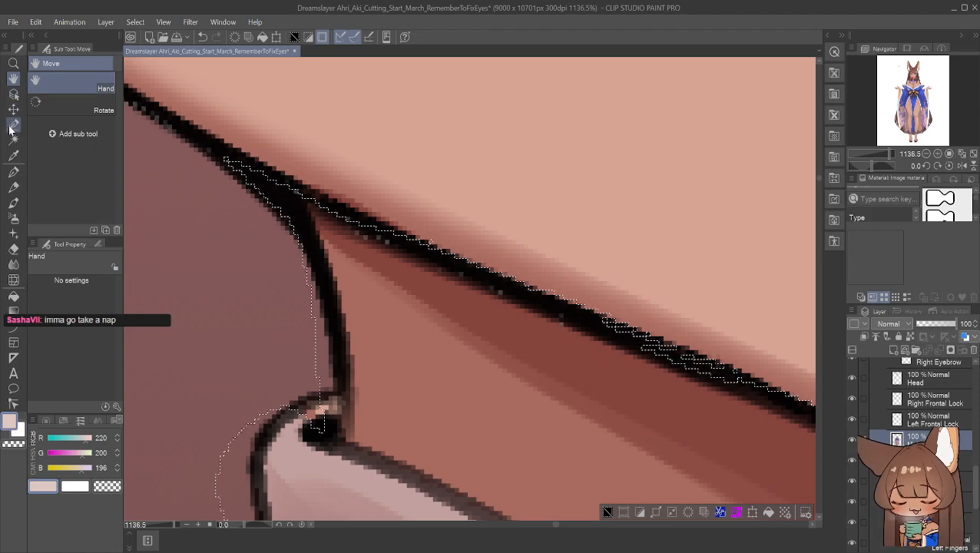
left_click(12, 126)
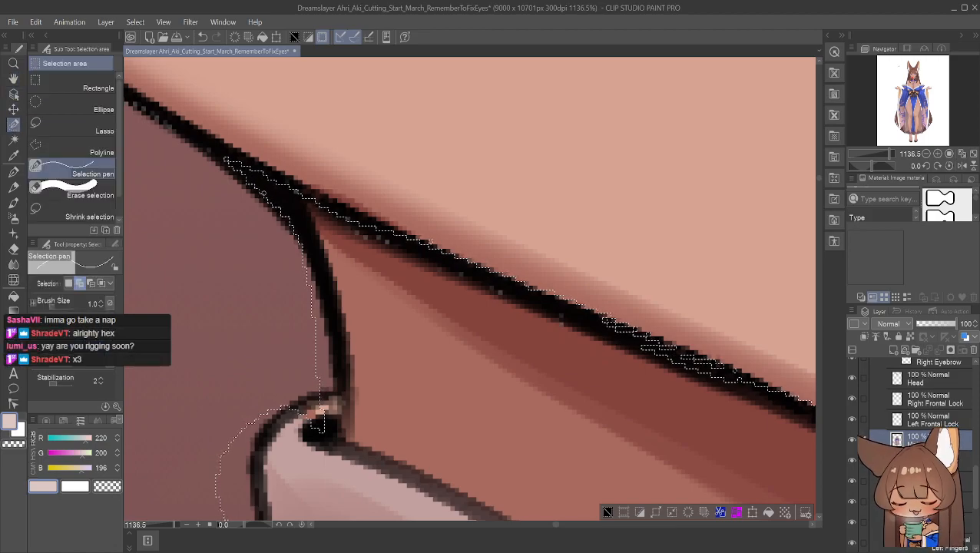
left_click_drag(207, 145, 189, 135)
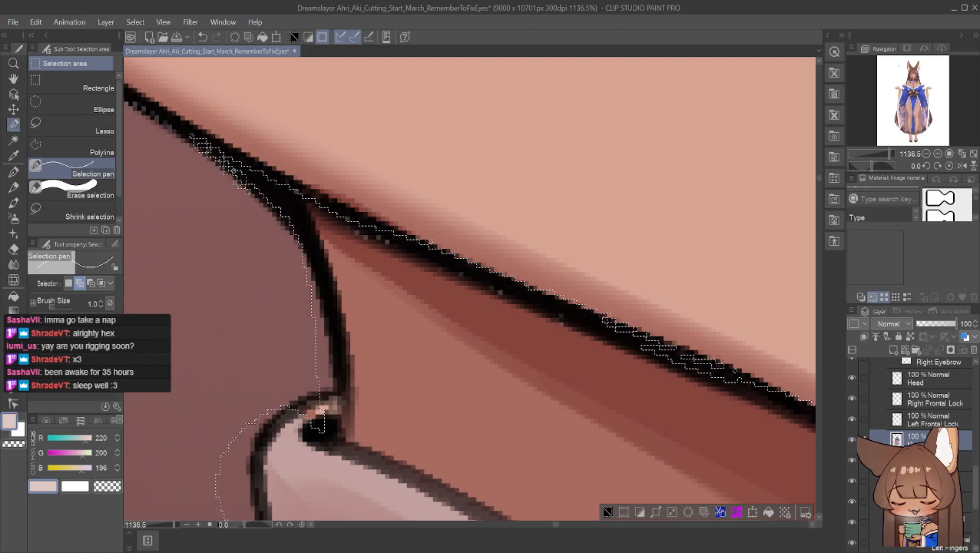
left_click_drag(228, 165, 234, 169)
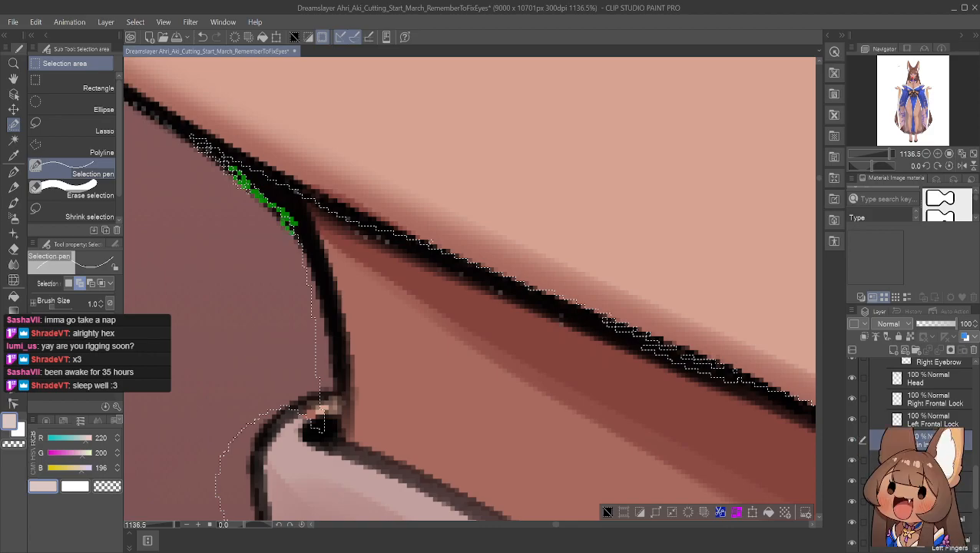
left_click_drag(299, 231, 304, 255)
mouse_move(225, 173)
left_mouse_down()
mouse_move(263, 187)
mouse_move(200, 145)
left_mouse_up()
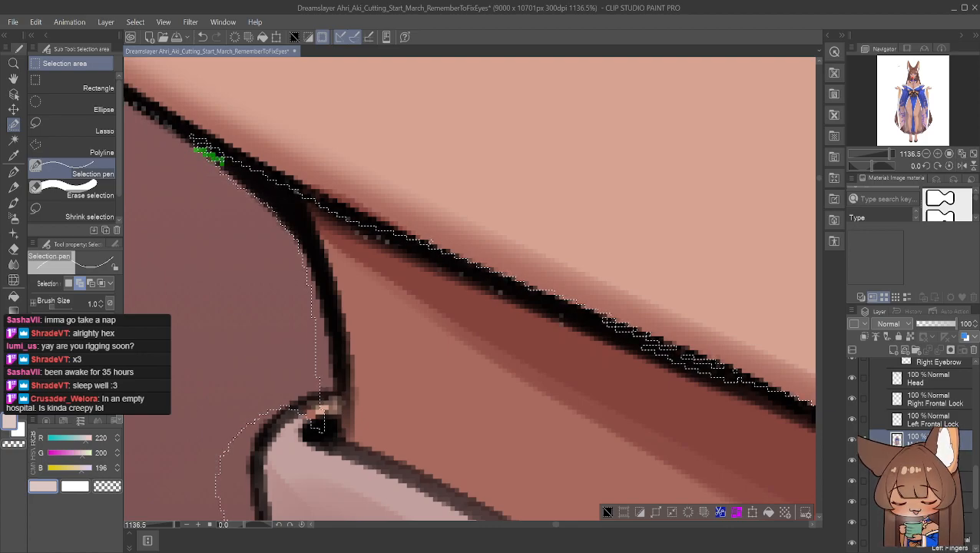
left_click_drag(201, 149, 201, 144)
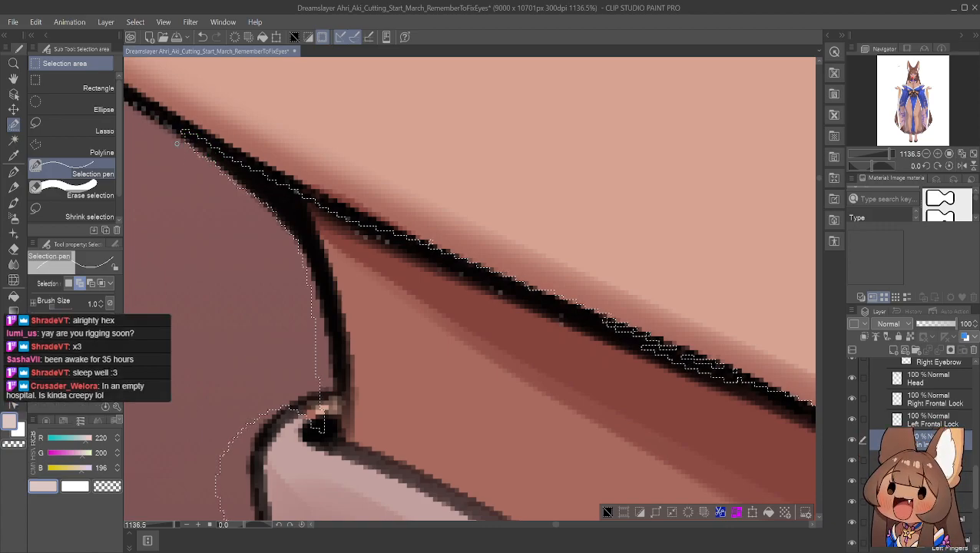
left_click_drag(182, 137, 155, 116)
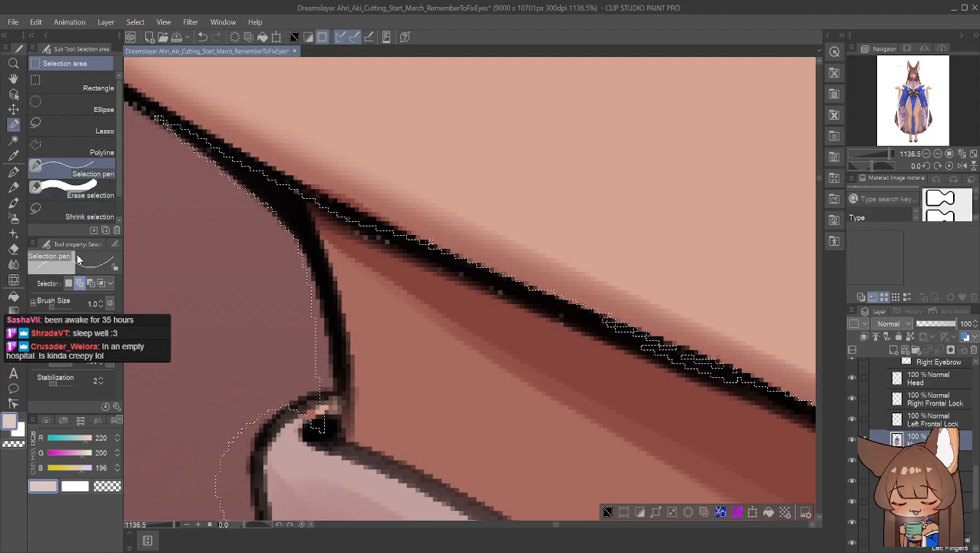
Subtract stray background pixels from the selection beneath the tapering outline at the left jaw corner
left_click(91, 283)
left_click_drag(165, 130, 175, 137)
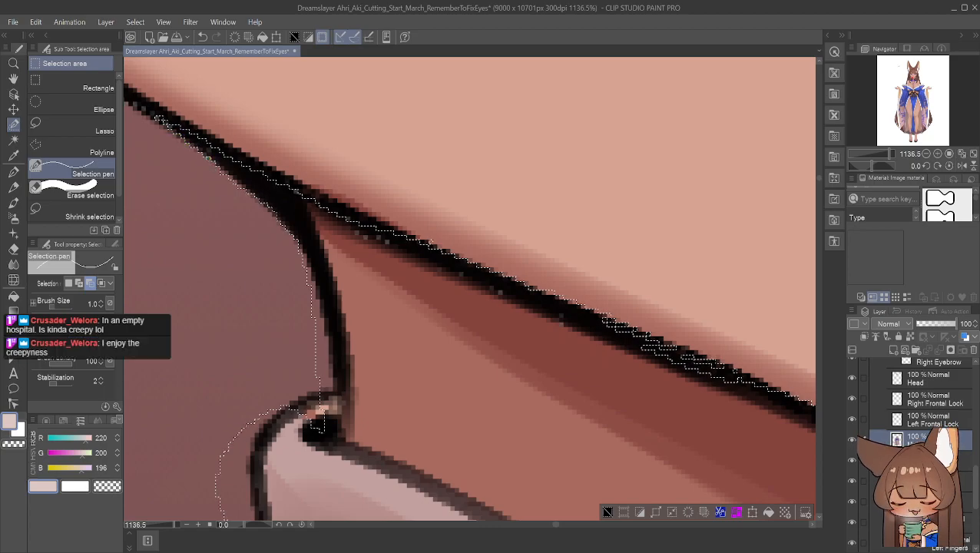
left_click_drag(227, 173, 220, 173)
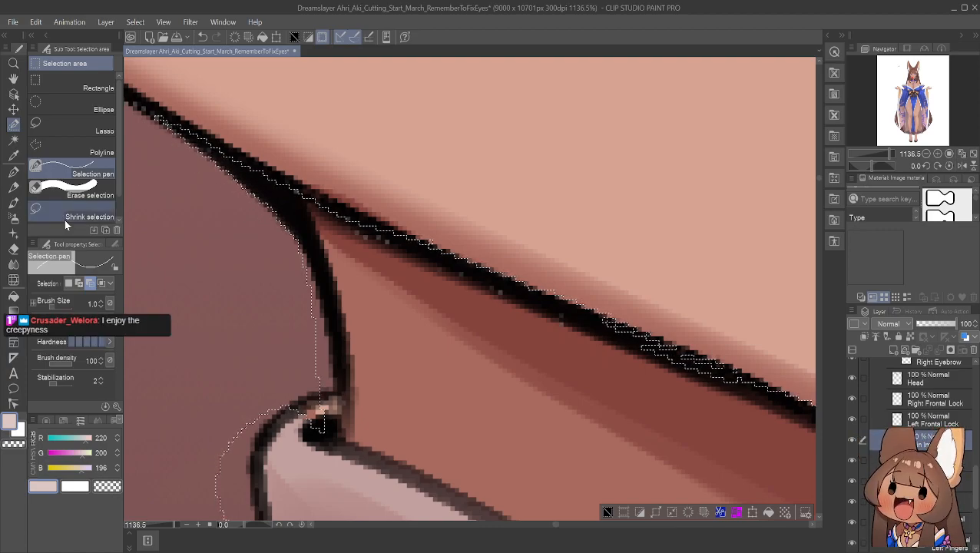
Fill the selection gaps within the black left jaw outline using the Selection pen in add mode
left_click(79, 284)
left_click_drag(182, 132, 164, 118)
left_click_drag(200, 145, 224, 156)
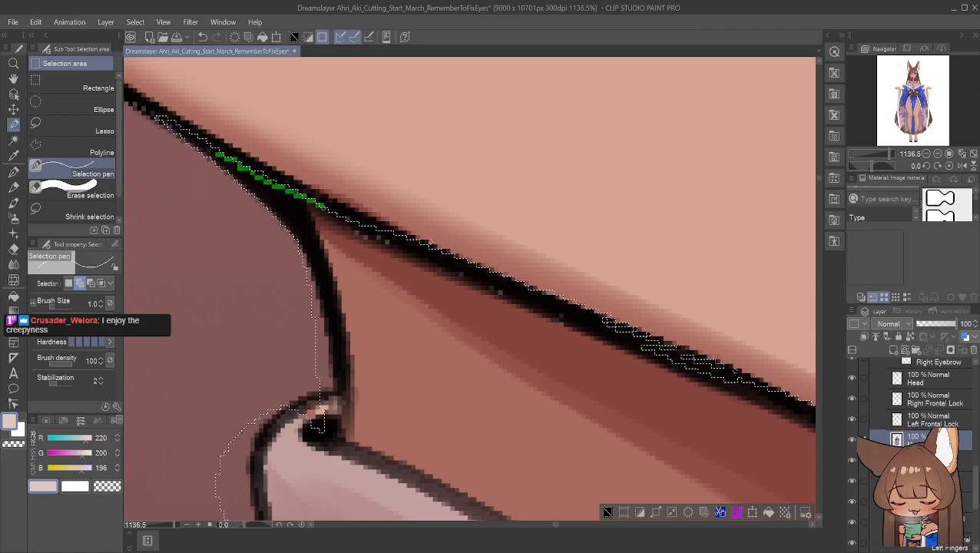
left_click_drag(394, 236, 392, 237)
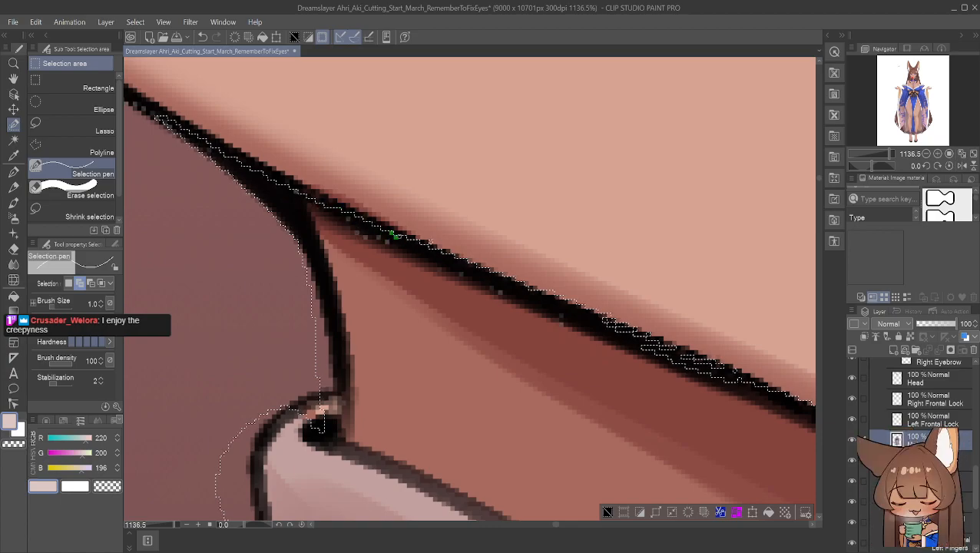
mouse_move(415, 250)
left_mouse_down()
mouse_move(454, 264)
mouse_move(437, 243)
mouse_move(413, 238)
left_mouse_up()
left_click(80, 284)
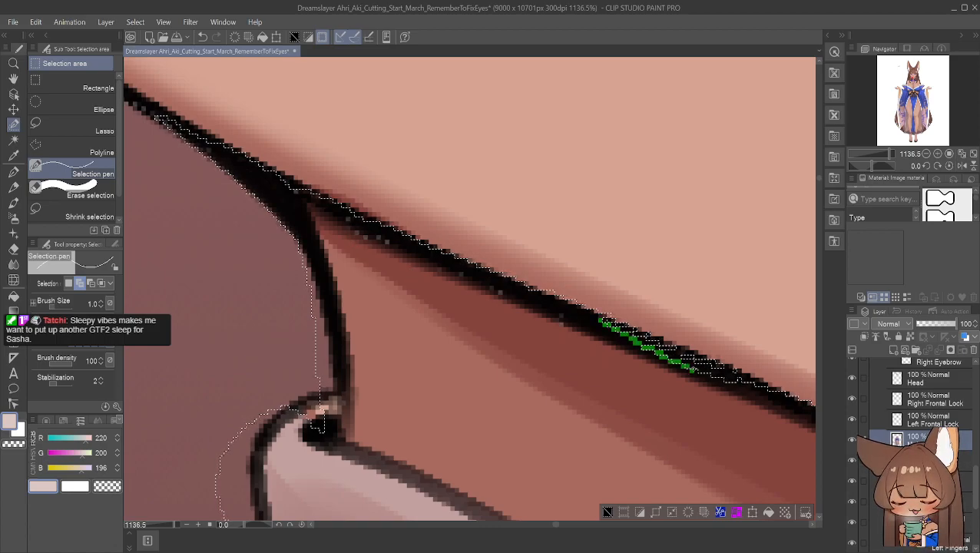
left_click_drag(691, 368, 747, 387)
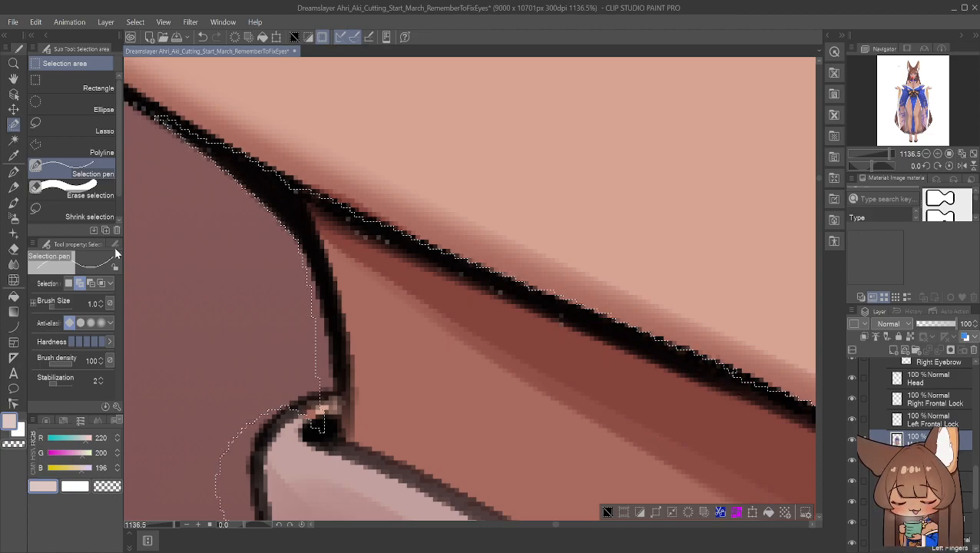
Refine the selection's upper edge along the left jaw outline by subtracting the overlap and adding missed line pixels
left_click(90, 283)
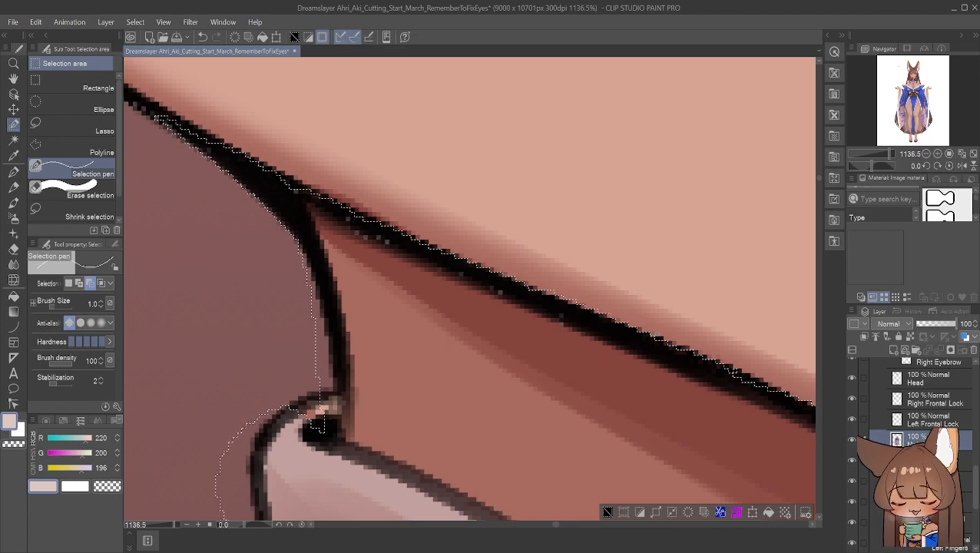
mouse_move(558, 292)
left_mouse_down()
mouse_move(570, 297)
mouse_move(541, 290)
left_mouse_up()
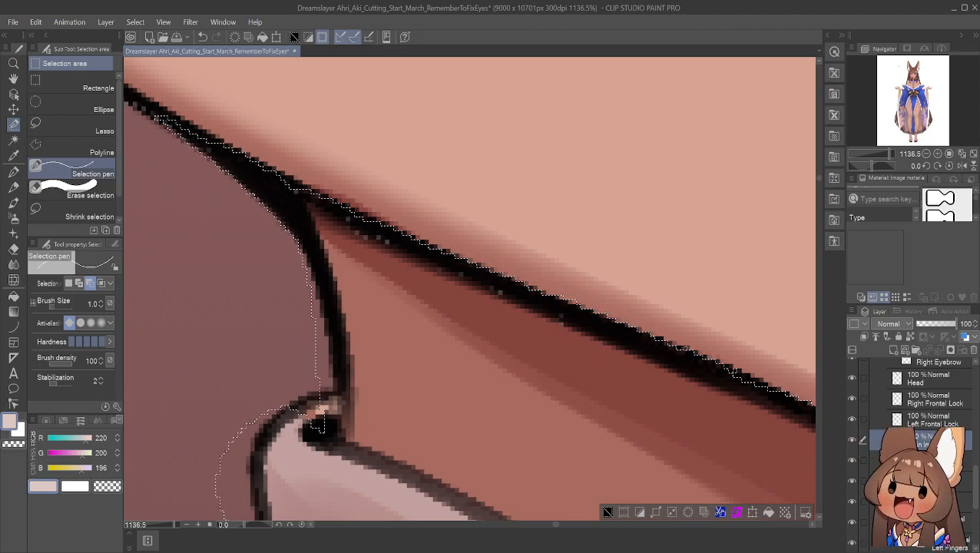
left_click(79, 283)
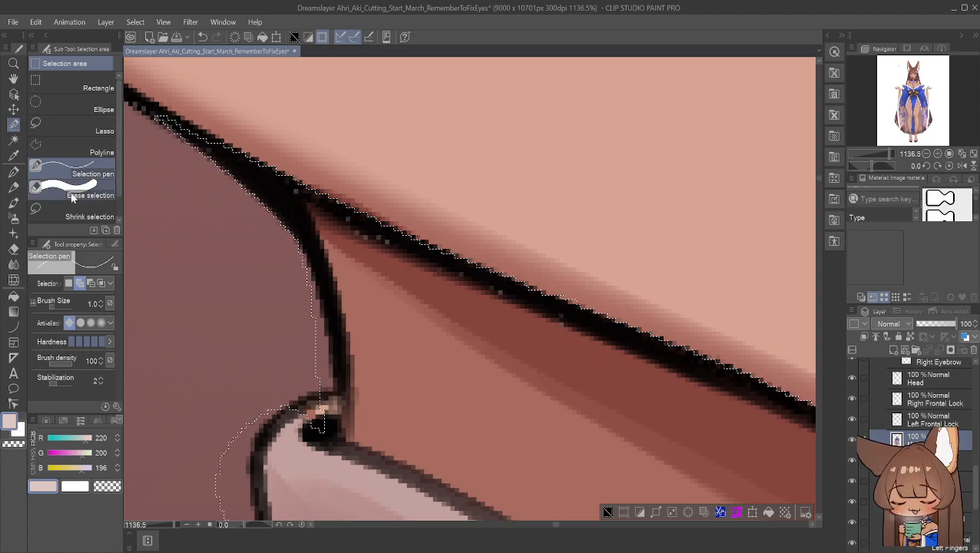
Tighten the selection to the left neck outline by subtracting the background strip down to the collar
left_click(90, 283)
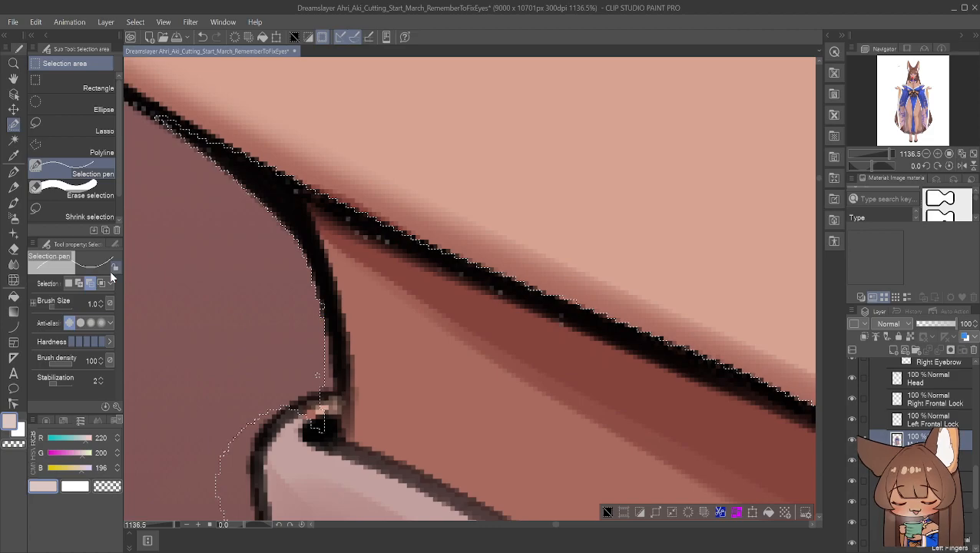
left_click(81, 283)
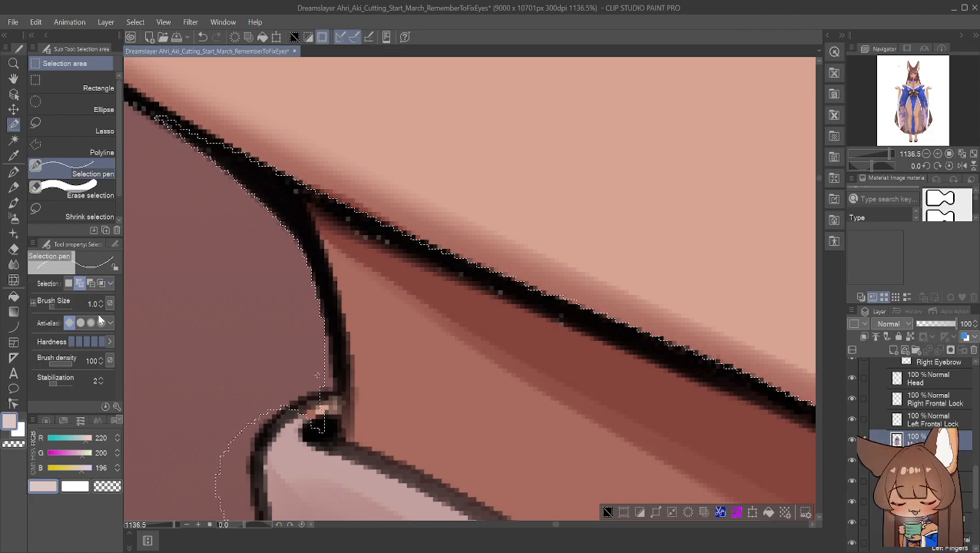
left_click(91, 283)
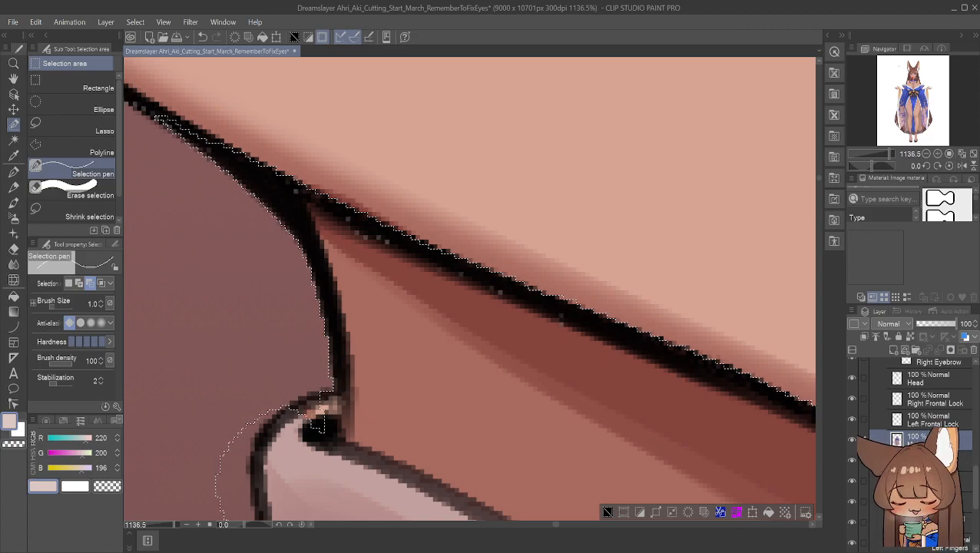
Add the collar's folded top edge and its dark inner corner on the left to the selection
left_click(80, 284)
left_click_drag(310, 398, 292, 411)
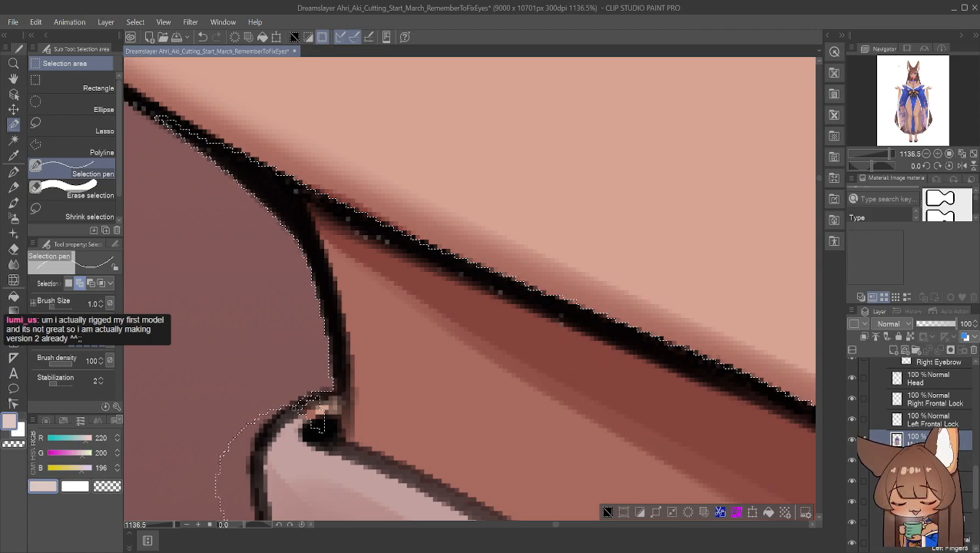
mouse_move(297, 412)
left_mouse_down()
mouse_move(320, 397)
mouse_move(300, 416)
mouse_move(319, 428)
mouse_move(327, 394)
mouse_move(294, 404)
mouse_move(323, 390)
left_mouse_up()
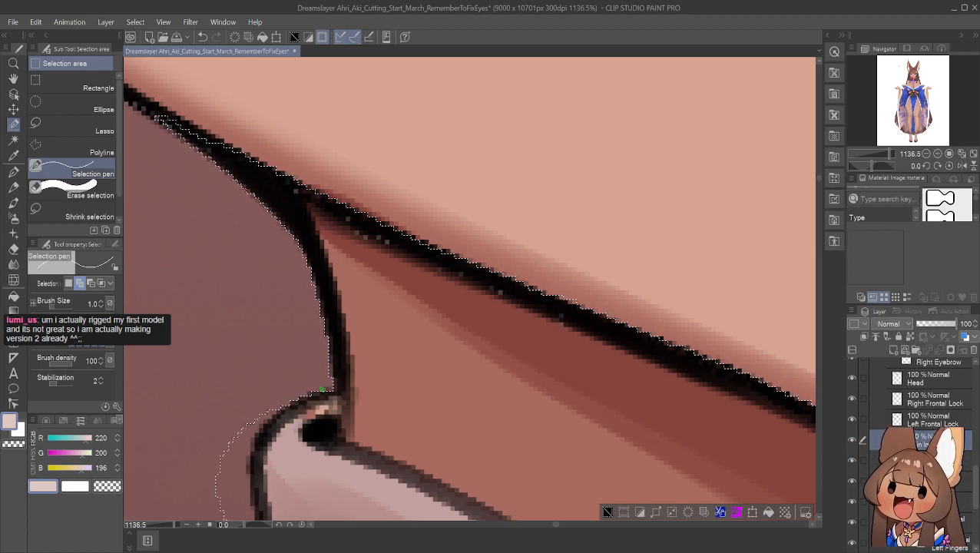
Subtract the background outside the collar's left outline, from the top fold down to the orange trim
left_click(89, 283)
mouse_move(279, 402)
left_mouse_down()
mouse_move(229, 448)
mouse_move(235, 463)
mouse_move(219, 498)
mouse_move(226, 510)
mouse_move(230, 470)
mouse_move(242, 461)
mouse_move(238, 504)
left_mouse_up()
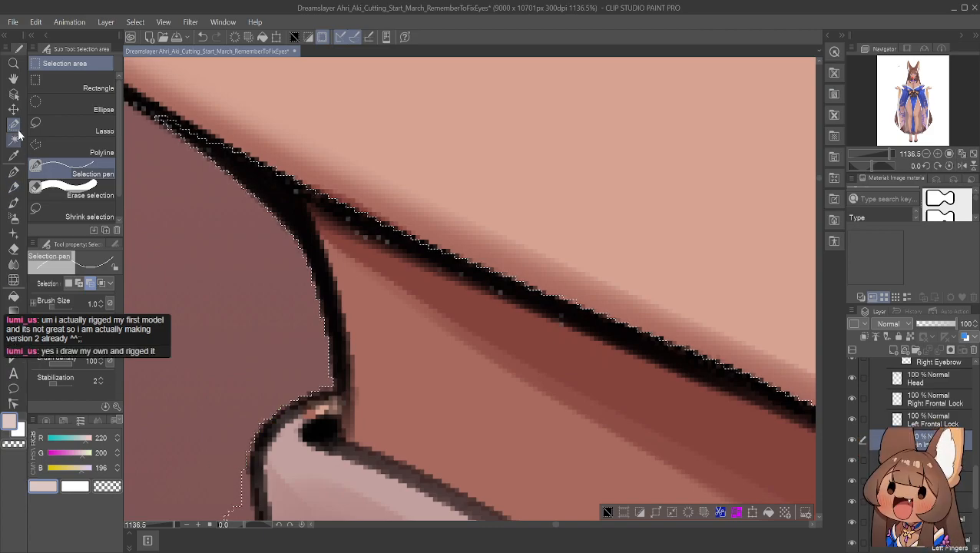
left_click(12, 78)
mouse_move(280, 466)
left_mouse_down()
mouse_move(271, 255)
mouse_move(288, 245)
mouse_move(249, 278)
mouse_move(234, 323)
mouse_move(240, 291)
left_mouse_up()
left_click(13, 124)
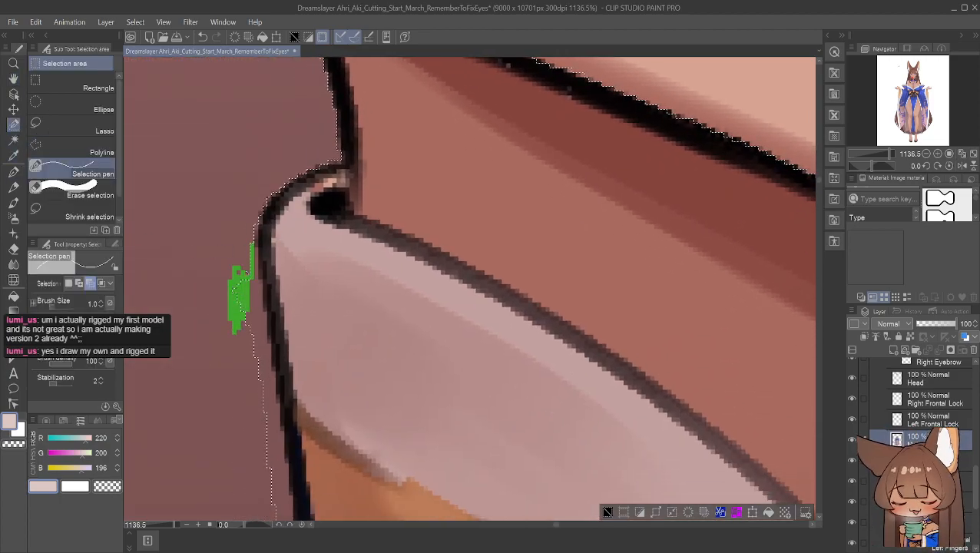
left_click_drag(253, 249, 255, 285)
mouse_move(254, 249)
left_mouse_down()
mouse_move(248, 341)
mouse_move(256, 304)
mouse_move(260, 378)
left_mouse_up()
left_click_drag(264, 317, 267, 413)
left_click_drag(270, 369, 270, 467)
mouse_move(277, 402)
left_mouse_down()
mouse_move(282, 492)
mouse_move(273, 498)
left_mouse_up()
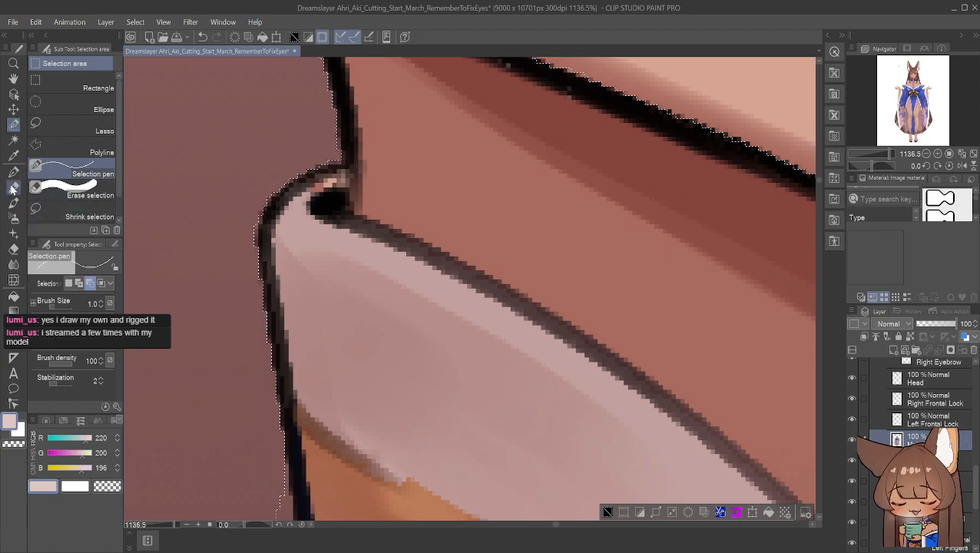
Subtract the background strip outside the collar's left outline beside the orange trim from the selection
left_click(13, 109)
left_click(12, 80)
left_click_drag(142, 308, 193, 124)
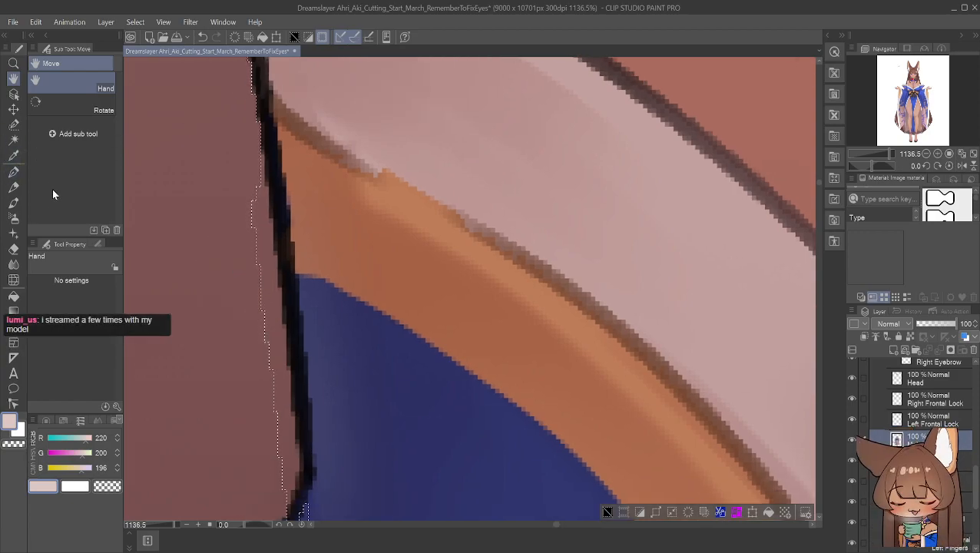
left_click(13, 124)
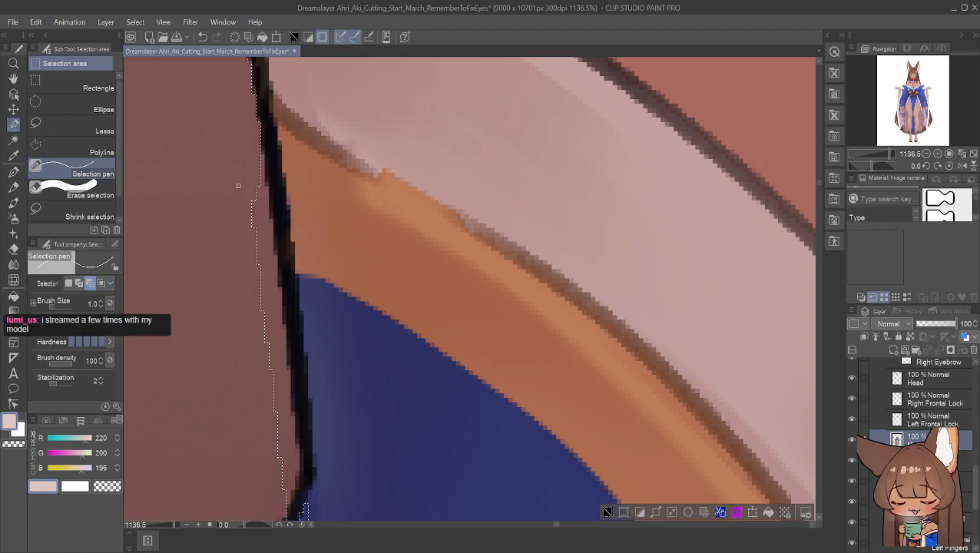
mouse_move(262, 157)
left_mouse_down()
mouse_move(258, 182)
mouse_move(261, 173)
left_mouse_up()
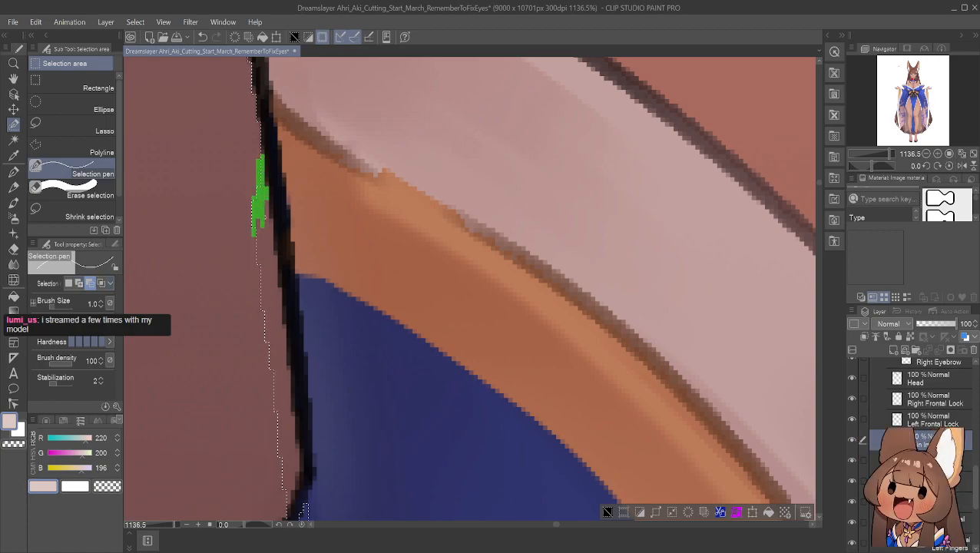
mouse_move(258, 263)
left_mouse_down()
mouse_move(271, 226)
mouse_move(266, 300)
left_mouse_up()
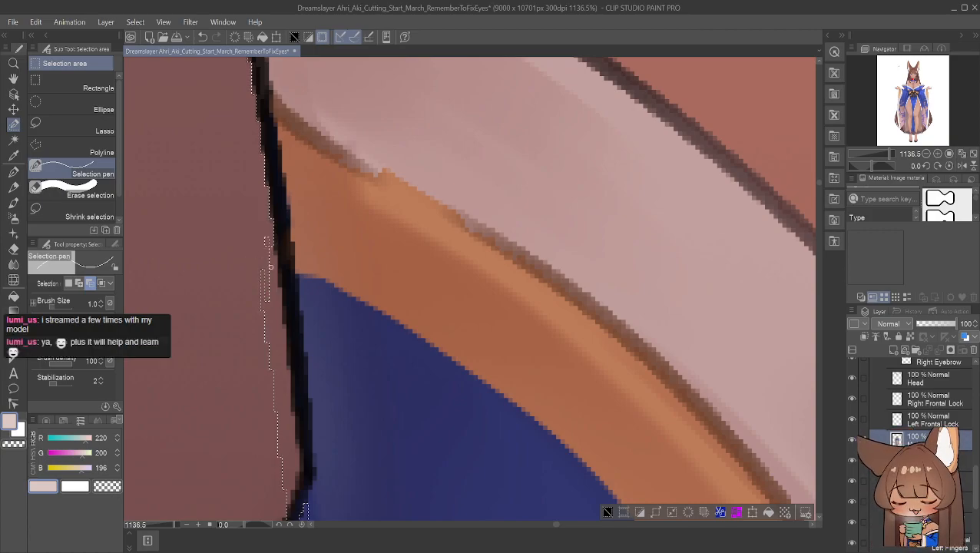
mouse_move(262, 232)
left_mouse_down()
mouse_move(271, 307)
mouse_move(258, 288)
mouse_move(266, 303)
mouse_move(274, 258)
mouse_move(272, 336)
left_mouse_up()
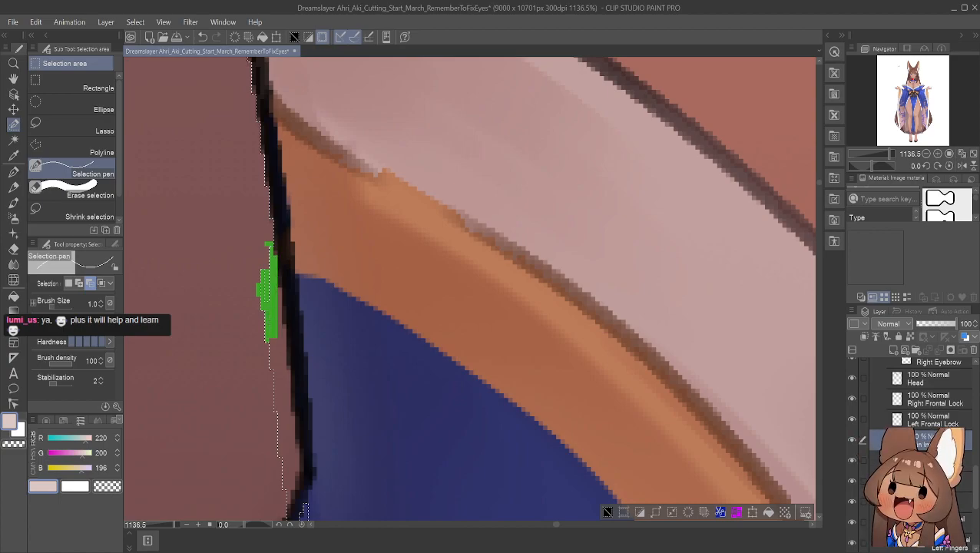
Tighten the selection to the left outline beside the blue cloth, subtracting background and adding missed line pixels at the lower bend
left_click_drag(280, 291, 284, 370)
left_click_drag(280, 331, 269, 391)
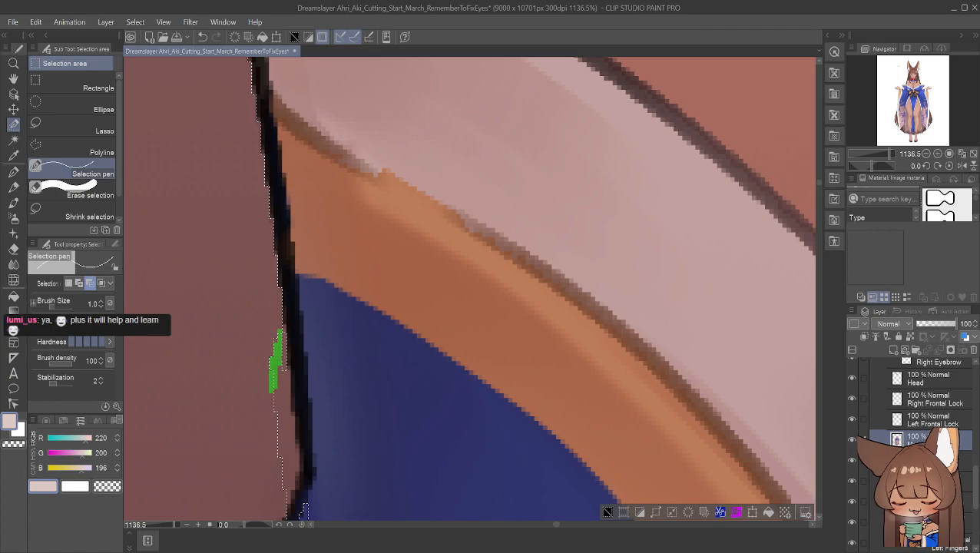
mouse_move(283, 331)
left_mouse_down()
mouse_move(292, 413)
mouse_move(281, 389)
mouse_move(284, 465)
left_mouse_up()
mouse_move(289, 415)
left_mouse_down()
mouse_move(276, 461)
mouse_move(288, 474)
mouse_move(285, 501)
mouse_move(289, 421)
left_mouse_up()
left_click_drag(293, 475, 294, 478)
left_click_drag(296, 444, 300, 474)
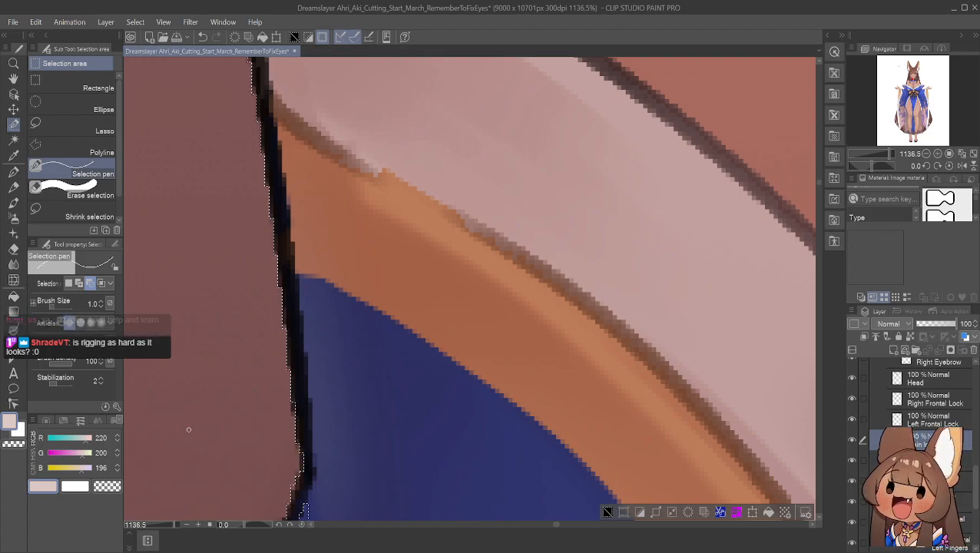
left_click(77, 284)
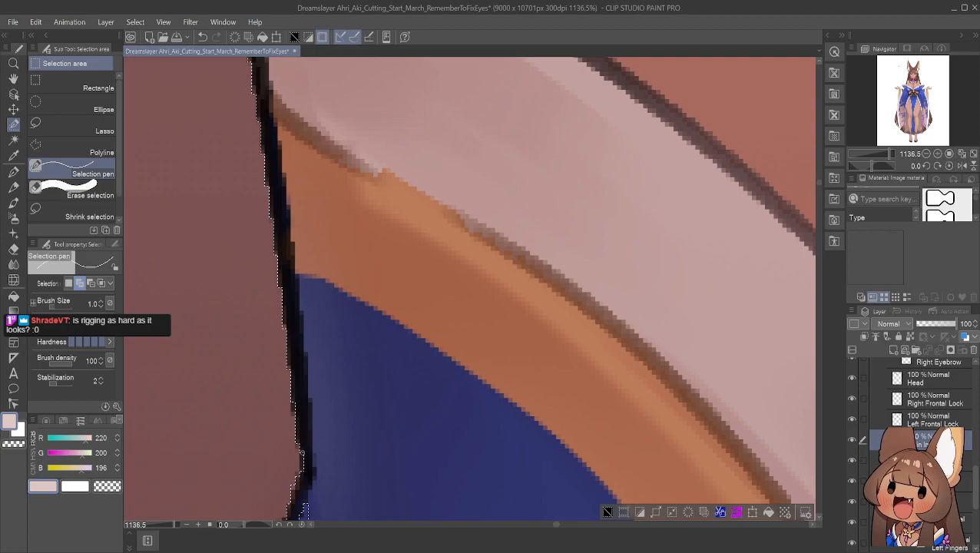
left_click_drag(302, 451, 301, 470)
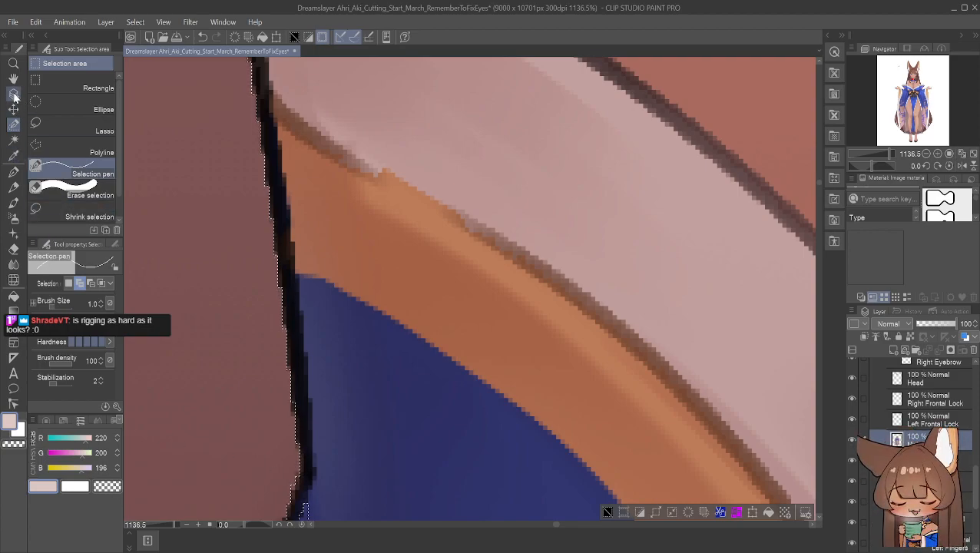
Subtract the small selection spur with the Lasso where the left collar outline meets the blue shoulder cloth
left_click(13, 78)
left_click_drag(173, 253, 404, 146)
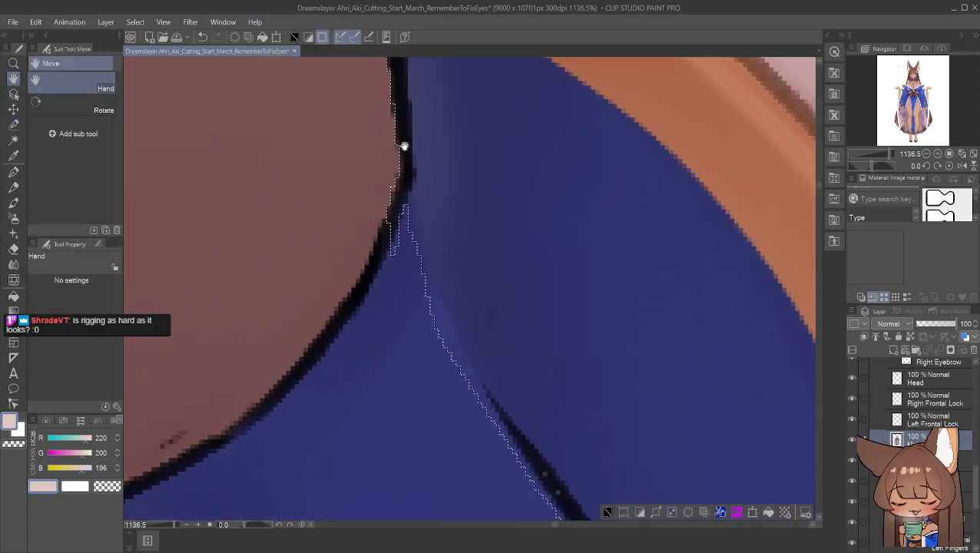
left_click(14, 172)
left_click(14, 125)
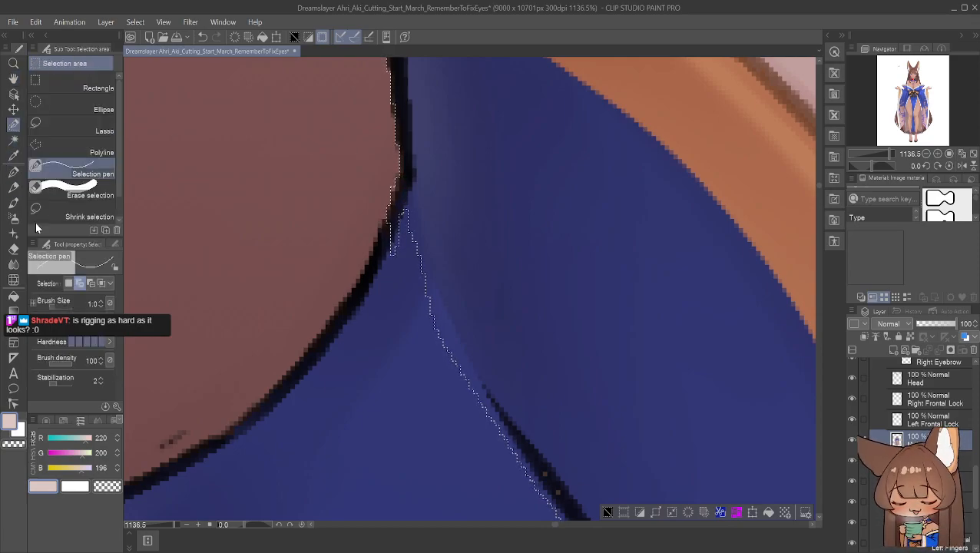
left_click(84, 132)
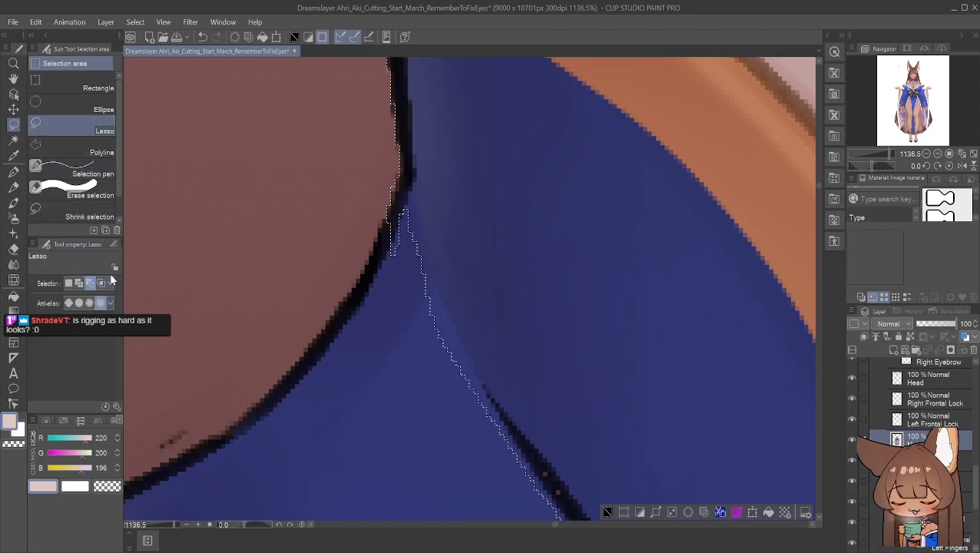
mouse_move(394, 173)
left_mouse_down()
mouse_move(358, 251)
mouse_move(399, 266)
mouse_move(400, 196)
left_mouse_up()
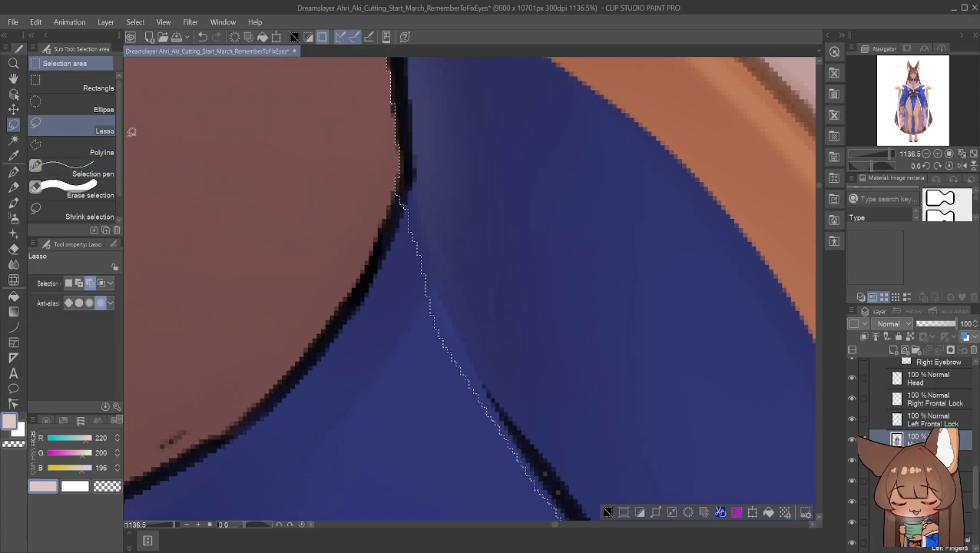
Trim the selection with the Selection pen along the left blue collar's lower edge, down to the black crease line
left_click(80, 283)
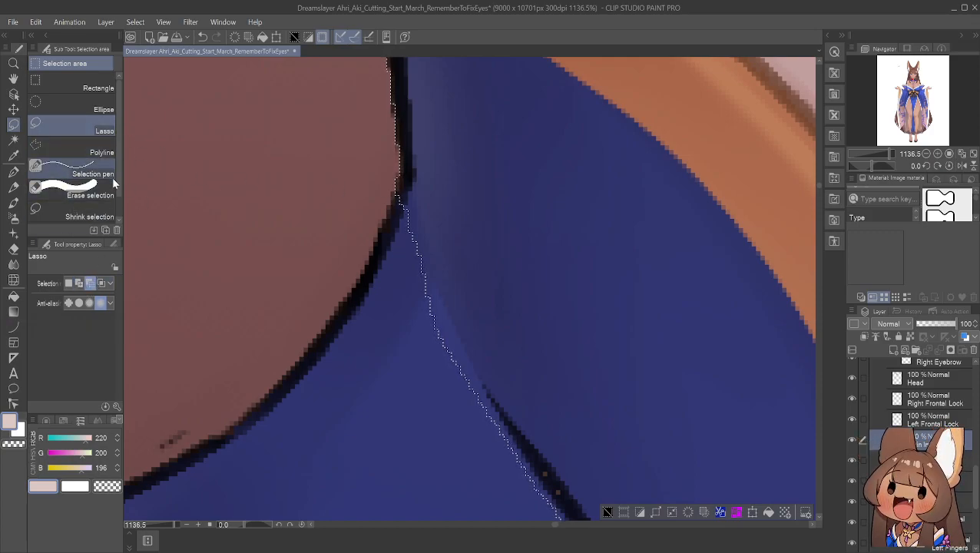
left_click(85, 173)
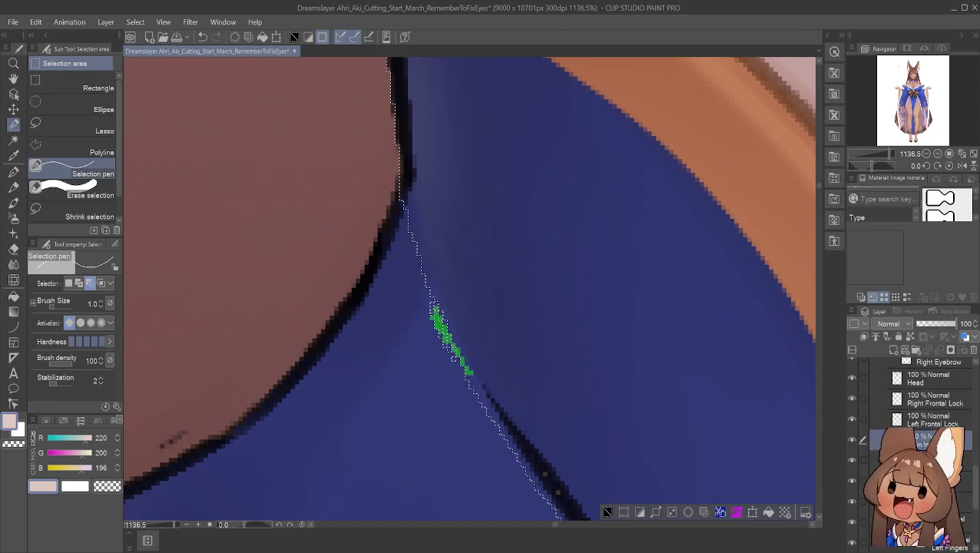
left_click_drag(467, 374, 487, 414)
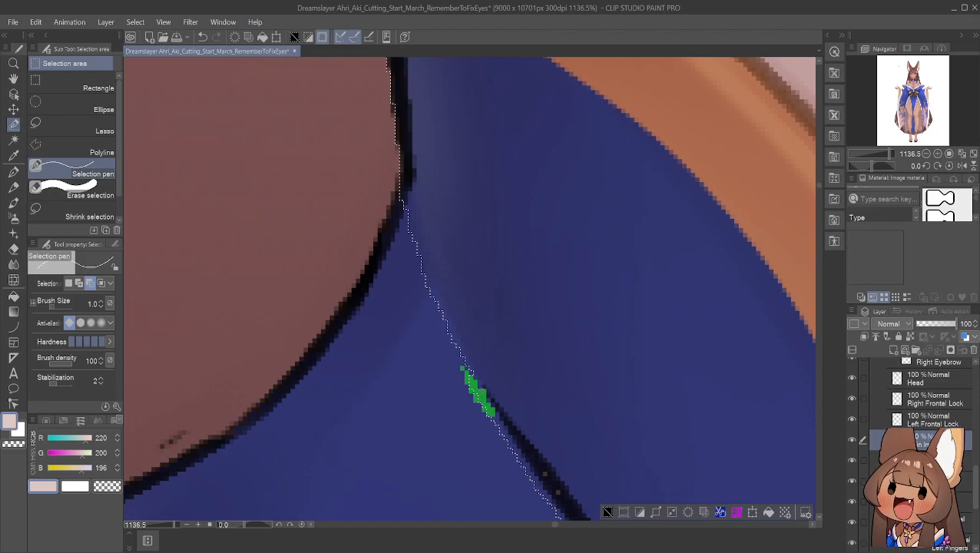
left_click_drag(458, 368, 461, 370)
mouse_move(489, 408)
left_mouse_down()
mouse_move(504, 450)
mouse_move(510, 437)
mouse_move(513, 468)
mouse_move(519, 452)
mouse_move(512, 478)
mouse_move(523, 461)
mouse_move(533, 489)
left_mouse_up()
left_click_drag(535, 475, 559, 517)
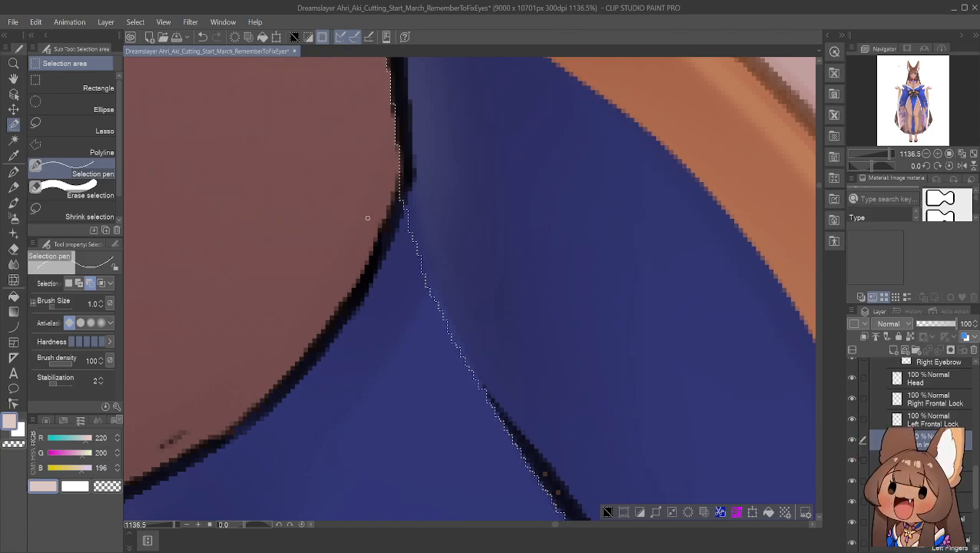
key("space")
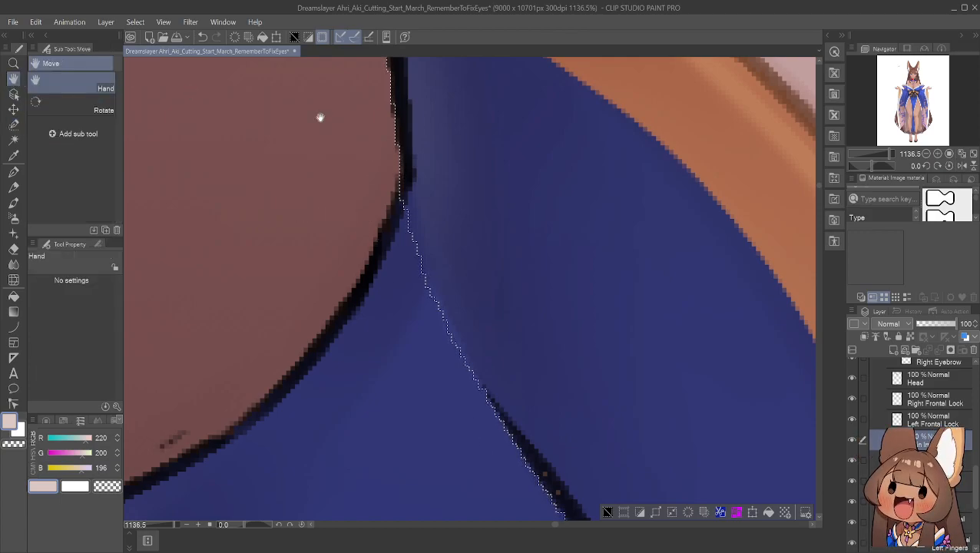
left_click_drag(455, 197, 474, 282)
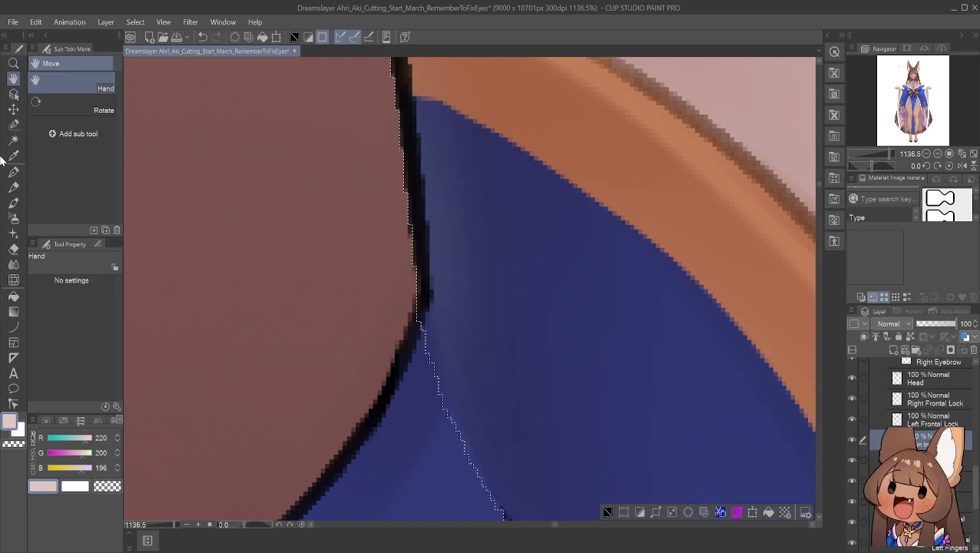
left_click(13, 124)
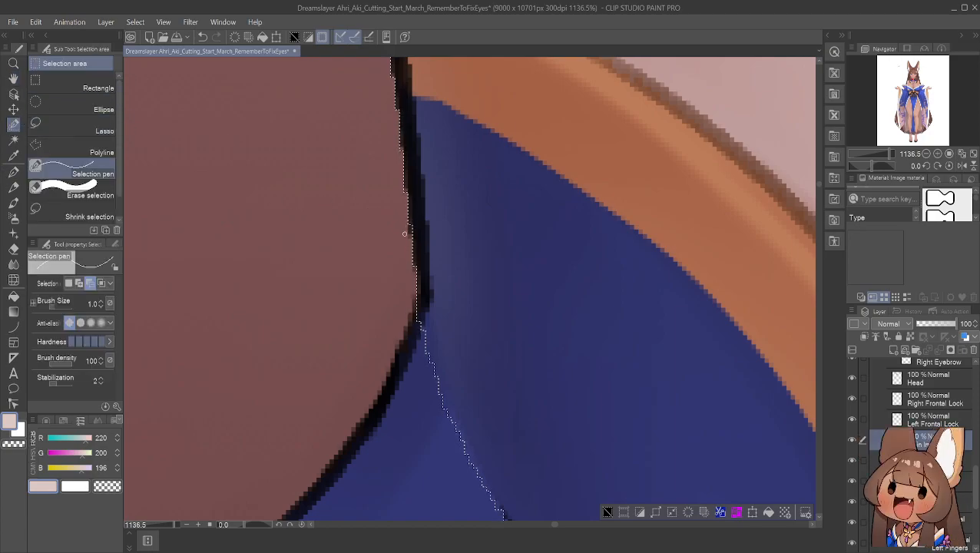
left_click(390, 307, "alt")
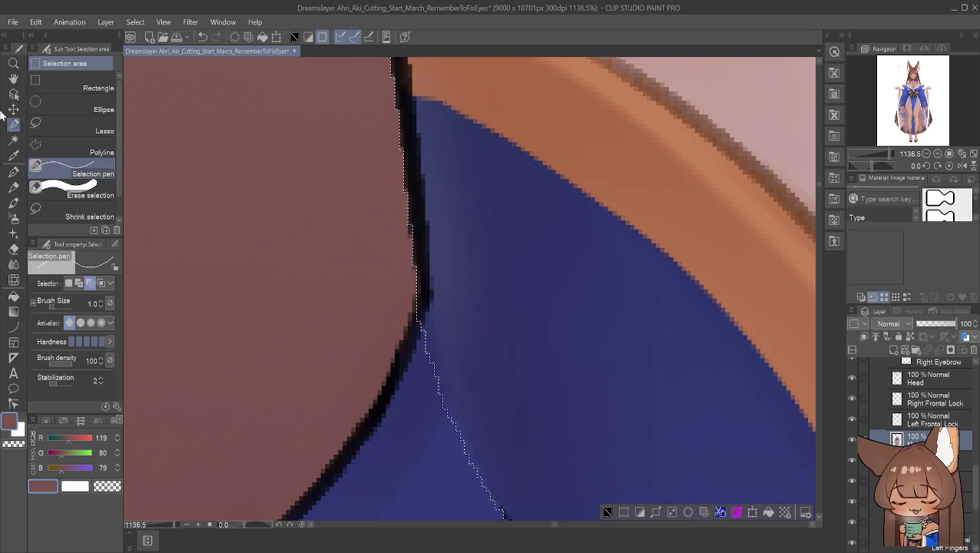
Subtract the shoulder cloth outside the right blue collar with the Lasso, following the black crease up to the outline corner
left_click(13, 79)
scroll(377, 168, "down", 6)
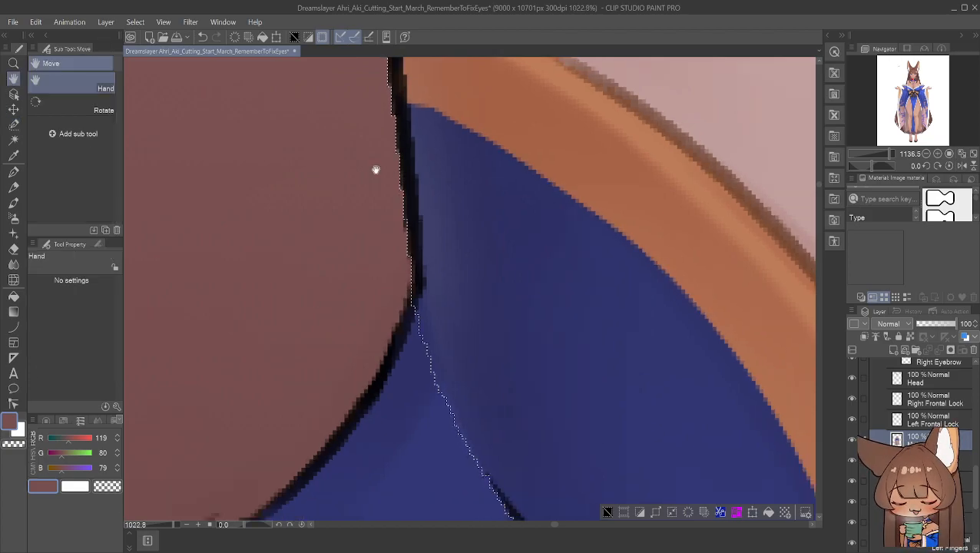
left_click_drag(540, 222, 305, 200)
left_click_drag(527, 168, 432, 159)
left_click_drag(498, 193, 483, 172)
scroll(476, 165, "up", 3)
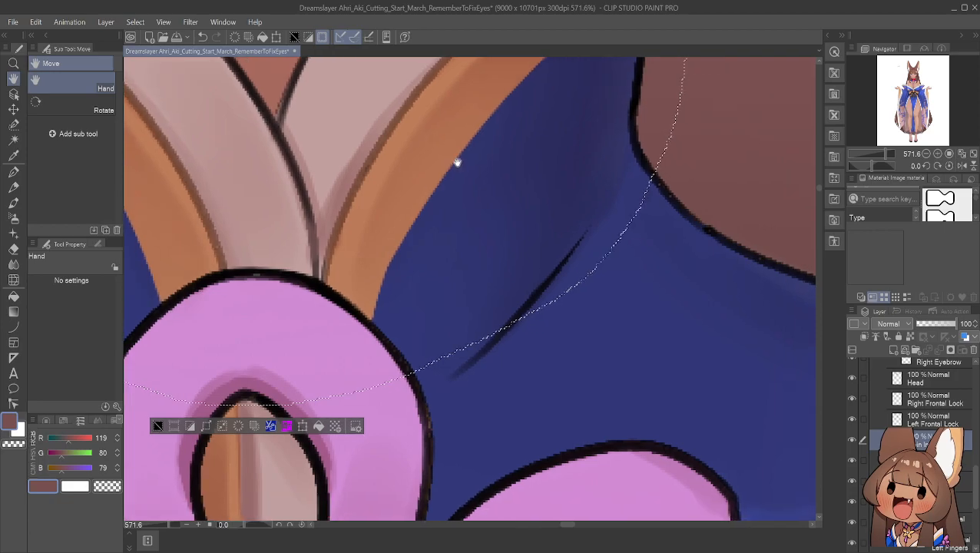
scroll(493, 168, "up", 2)
left_click_drag(496, 178, 451, 188)
scroll(451, 188, "up", 3)
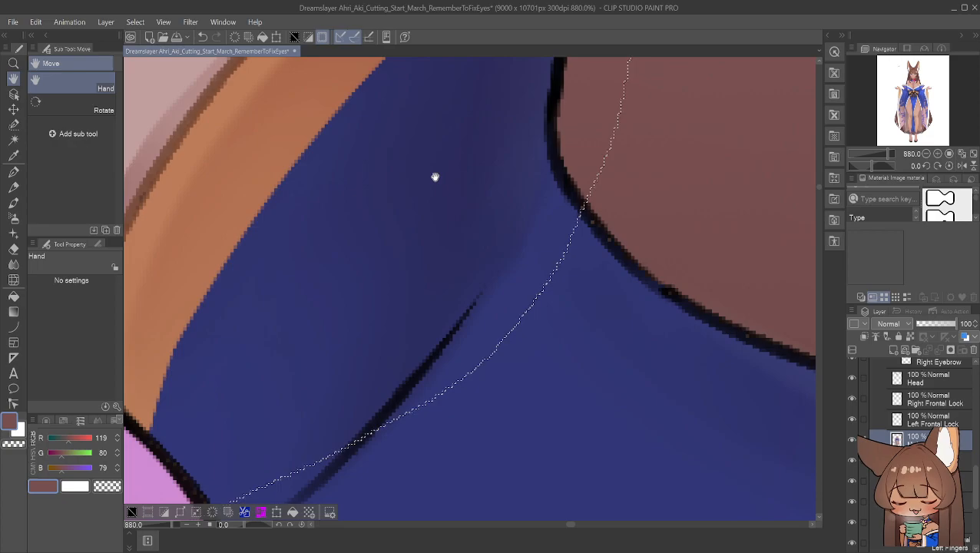
left_click(52, 101)
left_click(13, 124)
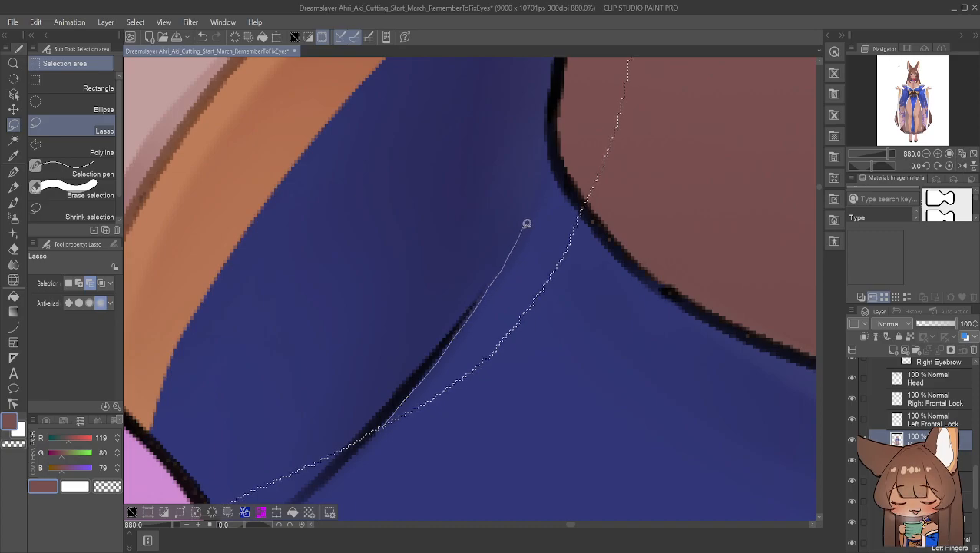
mouse_move(670, 63)
left_mouse_down()
mouse_move(719, 181)
mouse_move(607, 373)
mouse_move(435, 467)
mouse_move(415, 446)
left_mouse_up()
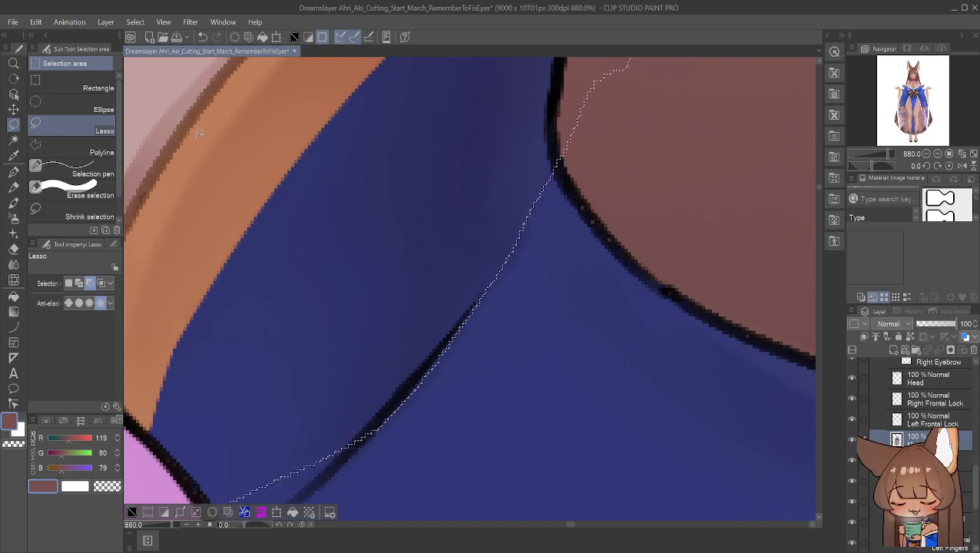
Trim the selection edge with the Selection pen from the right crease's upper tip to the outline corner
left_click(92, 172)
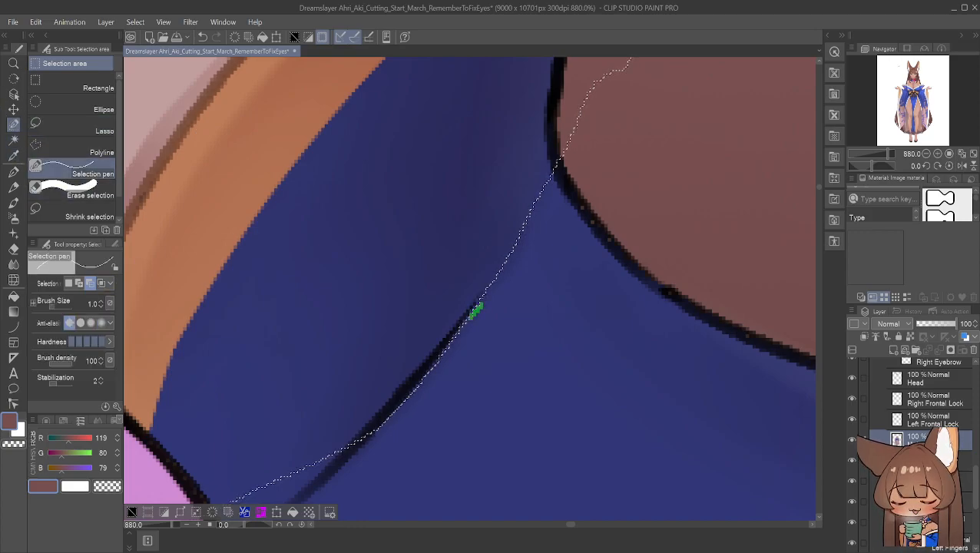
left_click_drag(481, 305, 499, 275)
mouse_move(474, 309)
left_mouse_down()
mouse_move(548, 203)
mouse_move(570, 145)
left_mouse_up()
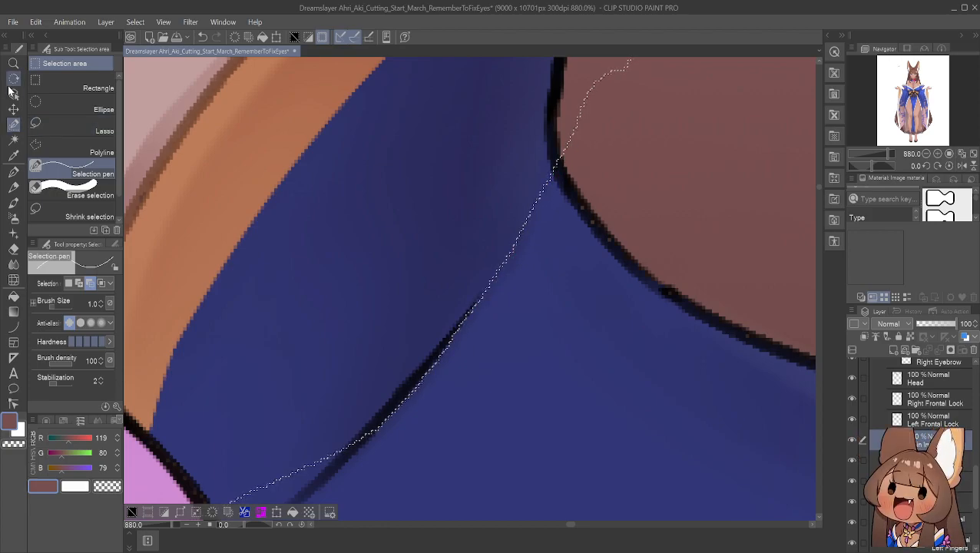
Subtract the background outside the collar's right outline, from beside the orange trim down to the blue cloth's corner
left_click(13, 79)
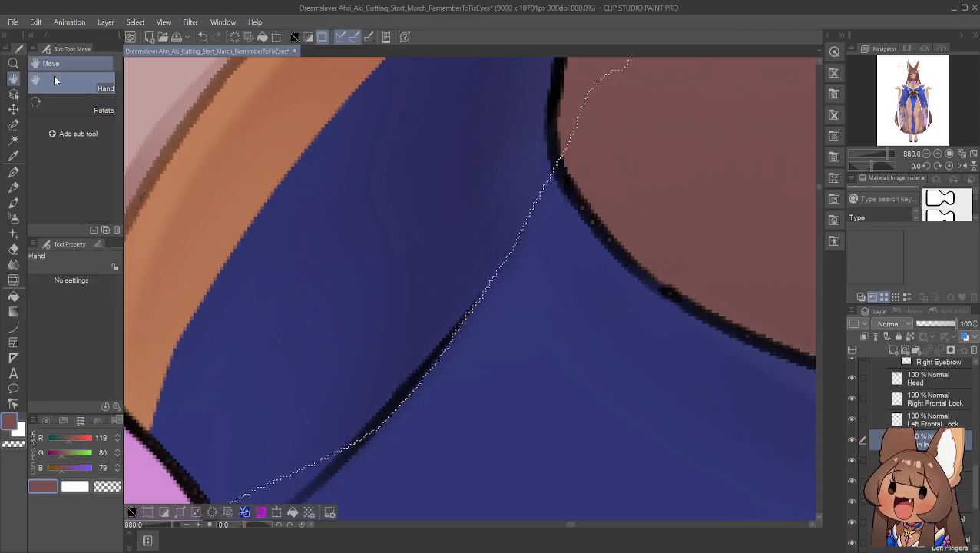
left_click_drag(454, 107, 366, 385)
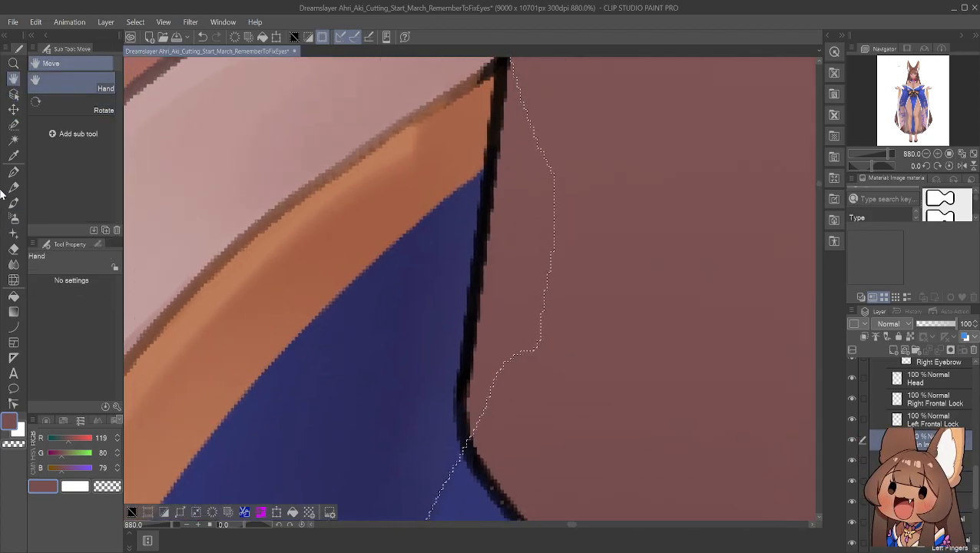
left_click(13, 125)
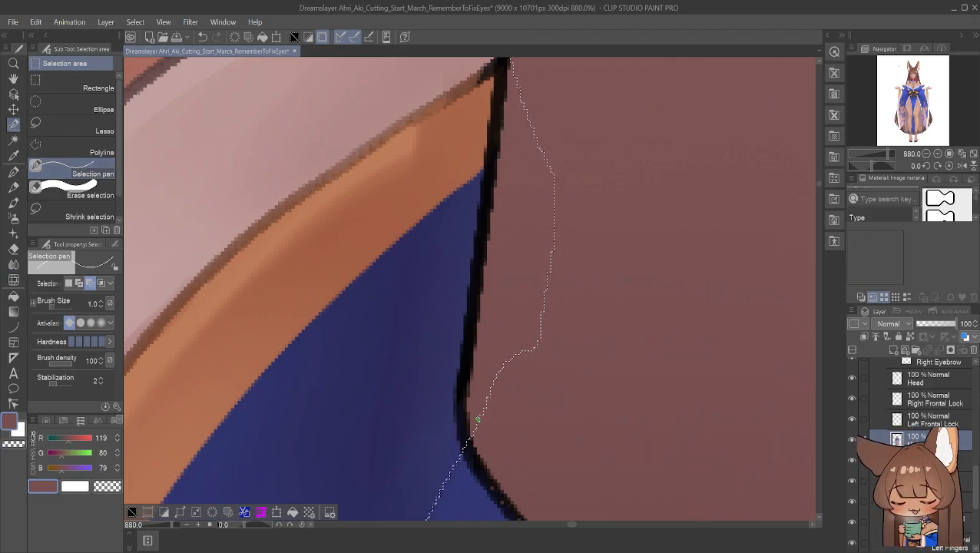
mouse_move(470, 399)
left_mouse_down()
mouse_move(476, 441)
mouse_move(472, 420)
left_mouse_up()
left_click_drag(501, 351, 500, 350)
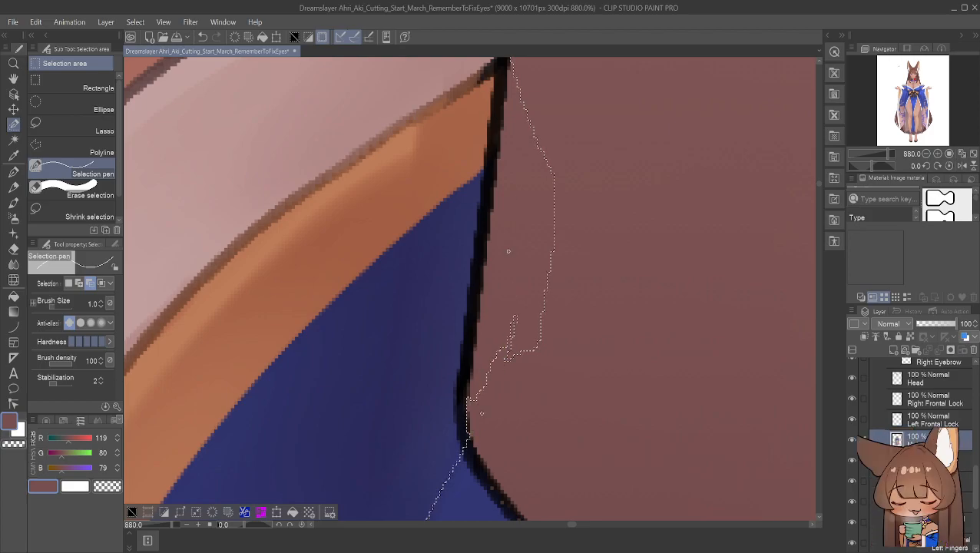
left_click(75, 124)
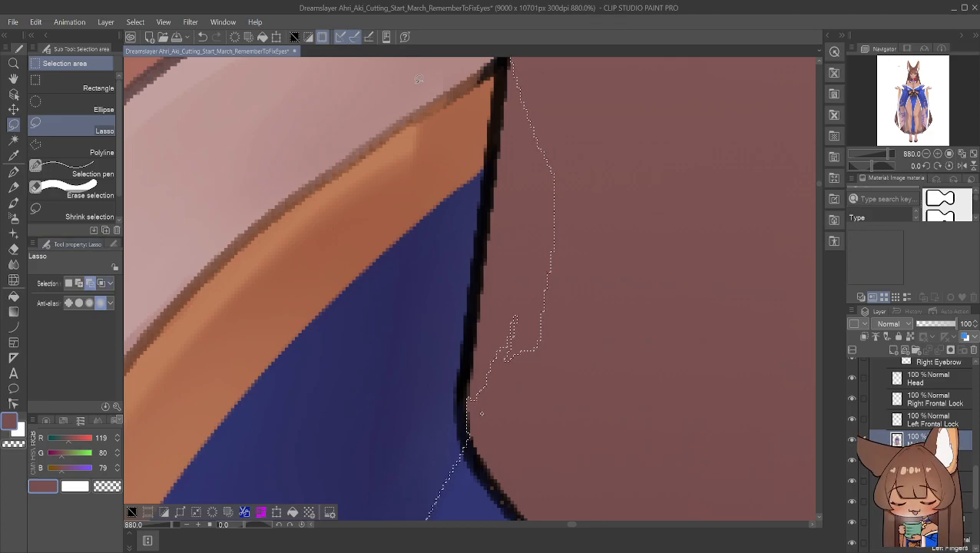
mouse_move(519, 69)
left_mouse_down()
mouse_move(479, 325)
mouse_move(507, 421)
mouse_move(643, 297)
mouse_move(574, 106)
mouse_move(517, 69)
left_mouse_up()
mouse_move(486, 369)
left_mouse_down()
mouse_move(501, 405)
mouse_move(492, 388)
left_mouse_up()
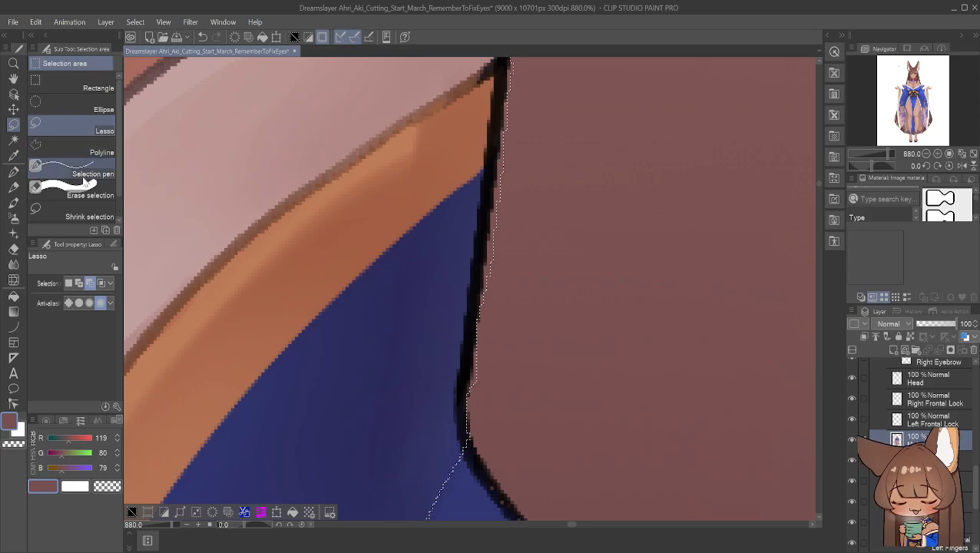
left_click(77, 170)
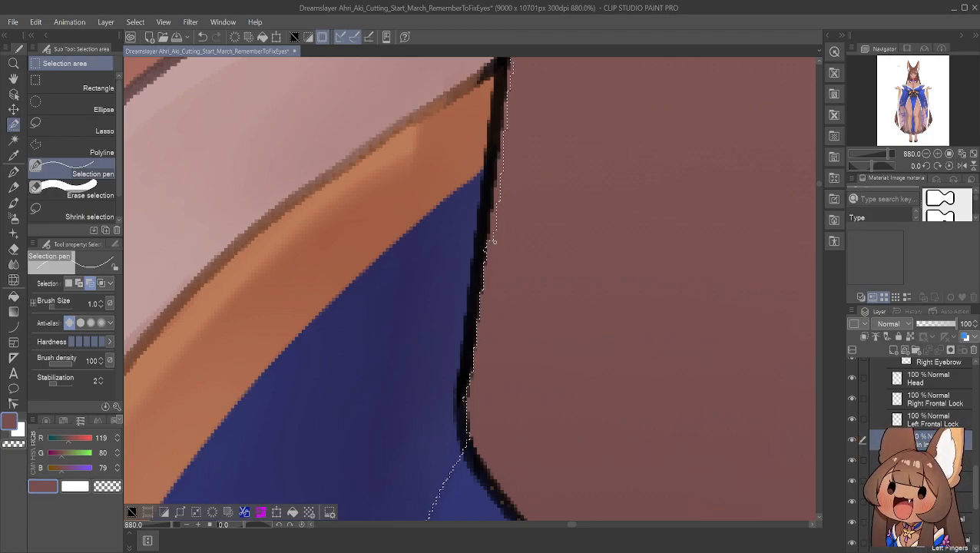
Refine the selection with the Selection pen along the right collar's outer black outline, from the blue cloth up past the orange trim
left_click(80, 285)
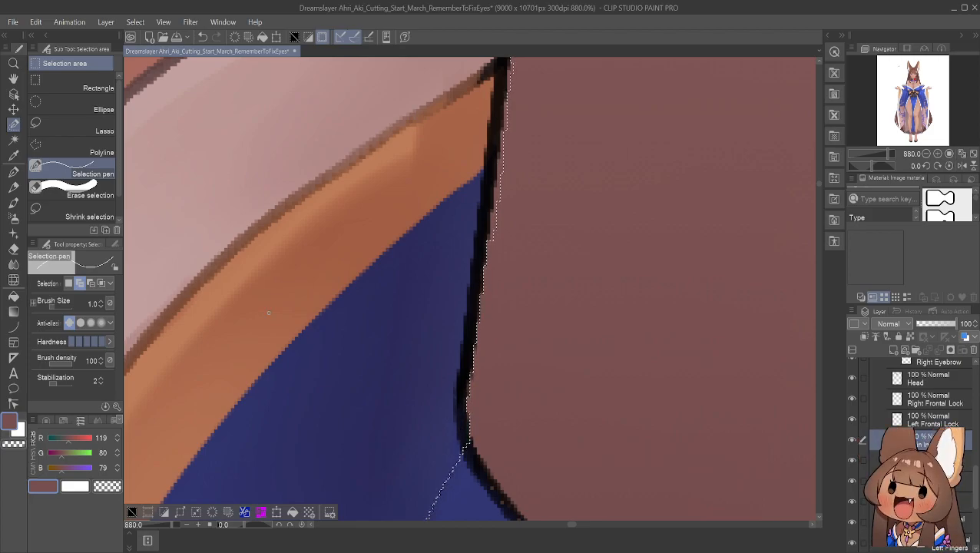
left_click(89, 283)
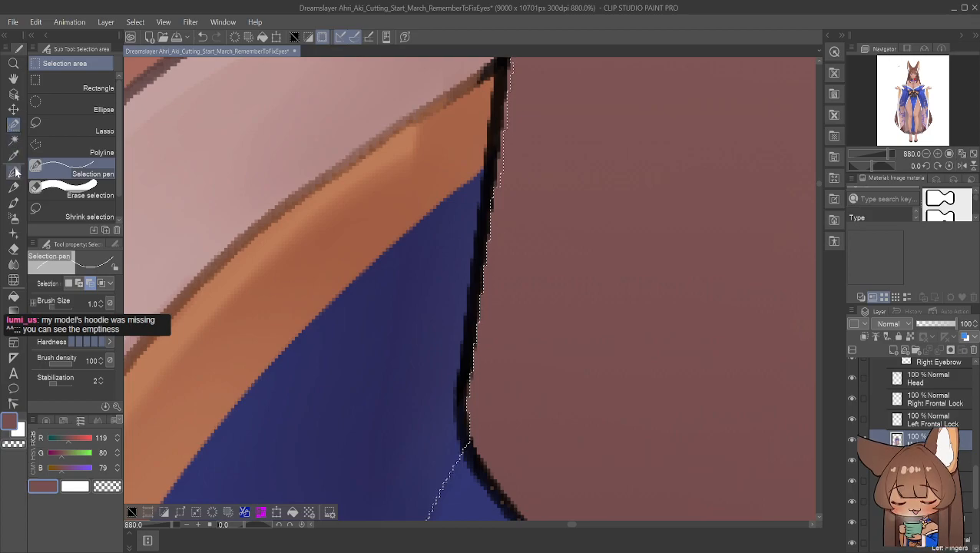
left_click(80, 283)
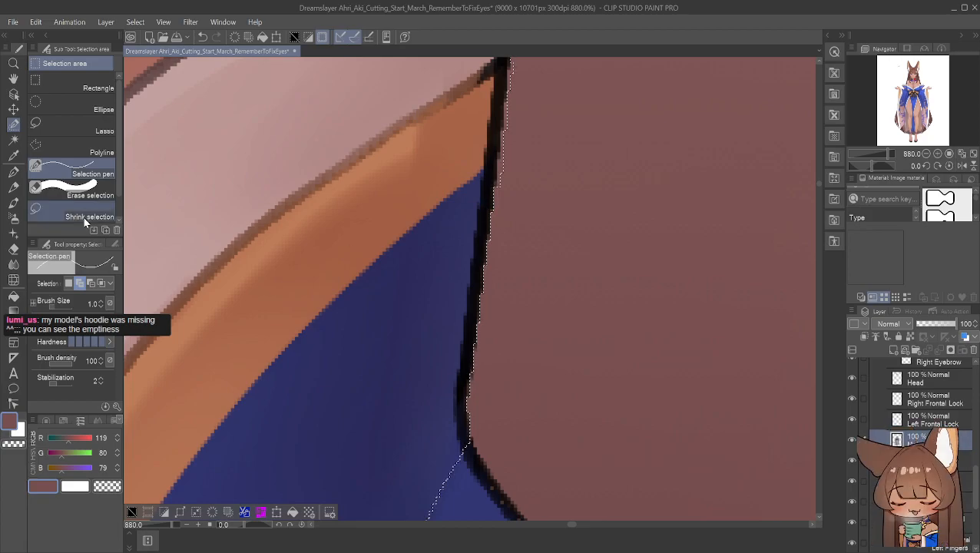
left_click(89, 282)
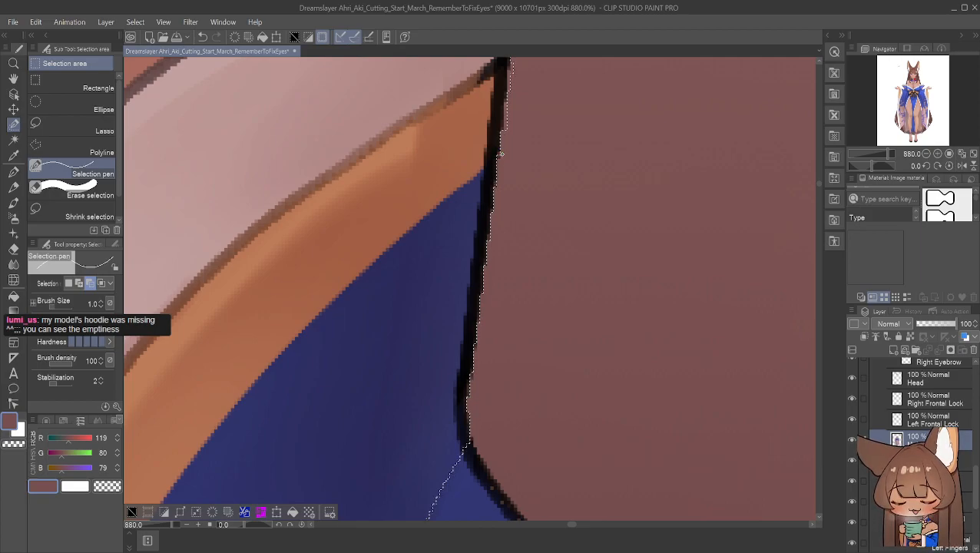
left_click_drag(506, 106, 507, 132)
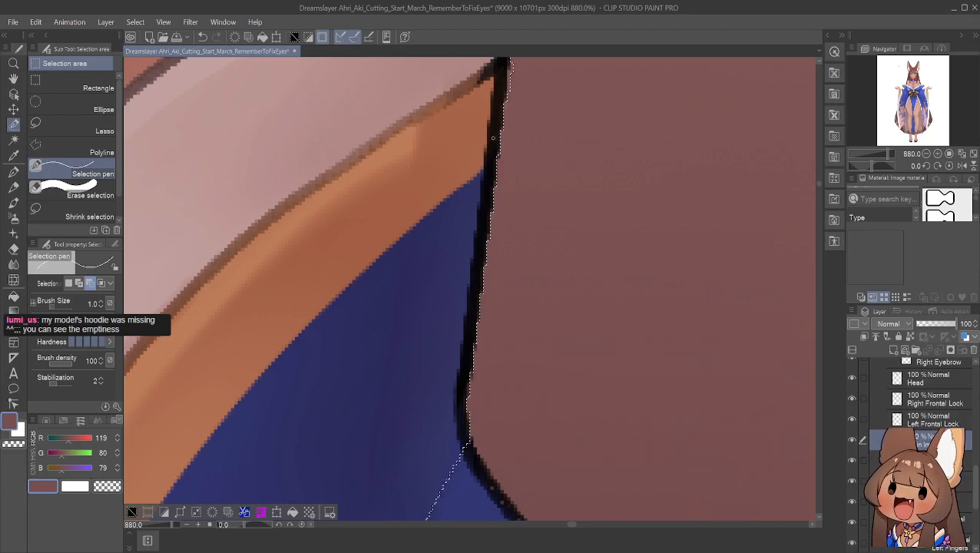
mouse_move(507, 77)
left_mouse_down()
mouse_move(508, 88)
mouse_move(510, 72)
left_mouse_up()
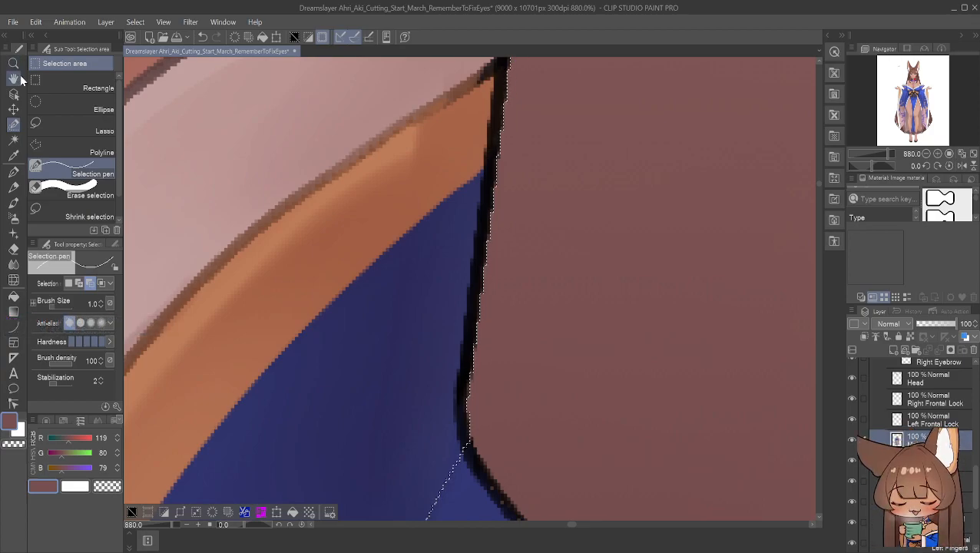
Extend the selection with the Selection pen around the pale collar's outer edge and over its rounded upper corner
key("h")
mouse_move(426, 102)
left_mouse_down()
mouse_move(399, 353)
mouse_move(415, 391)
left_mouse_up()
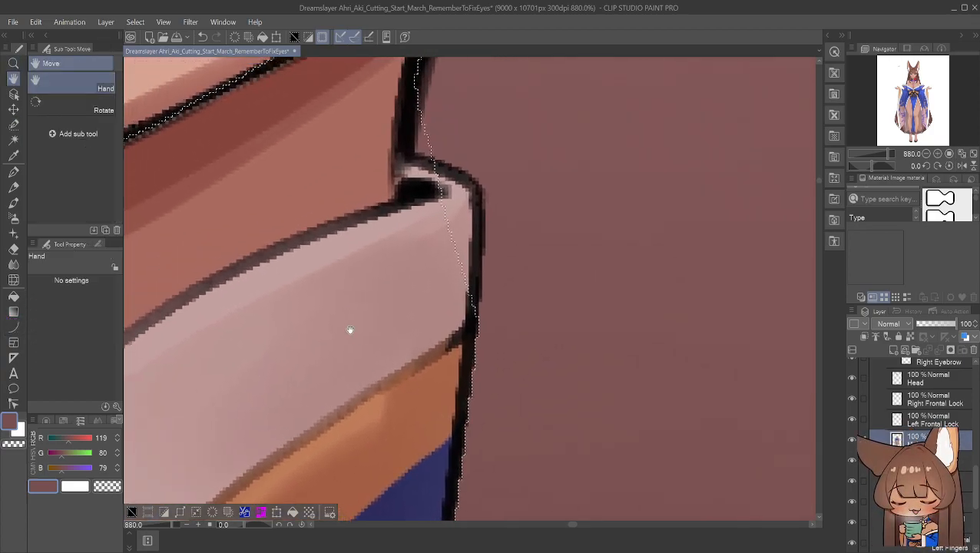
left_click_drag(358, 262, 378, 326)
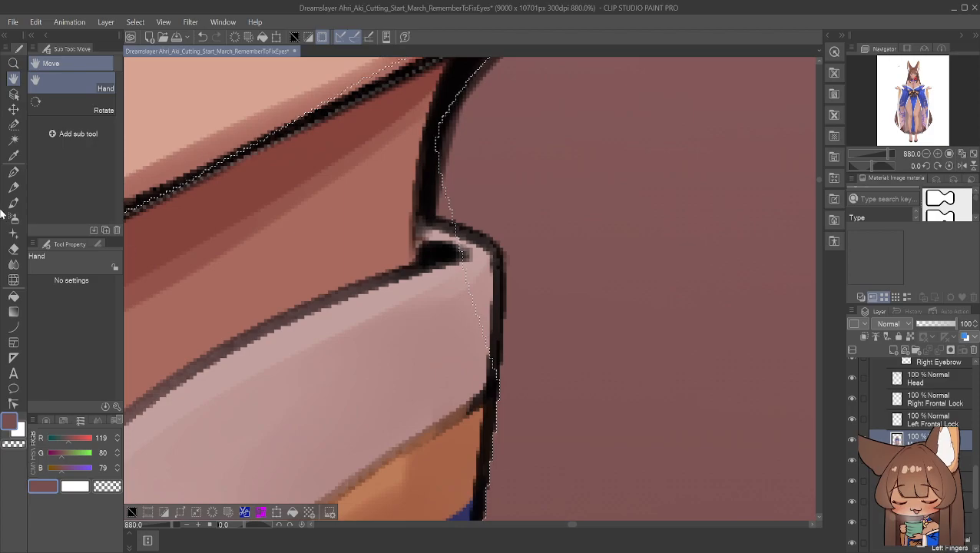
left_click(13, 124)
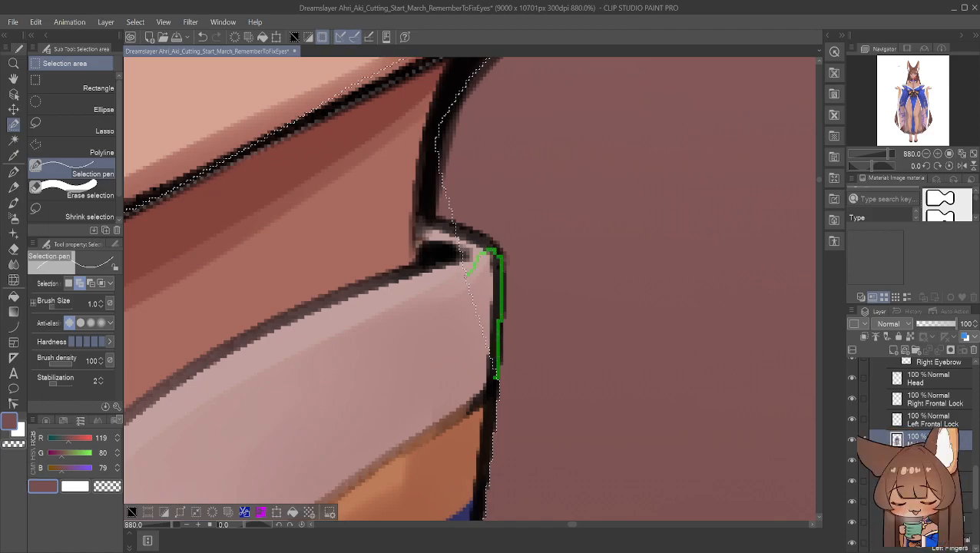
left_click(84, 150)
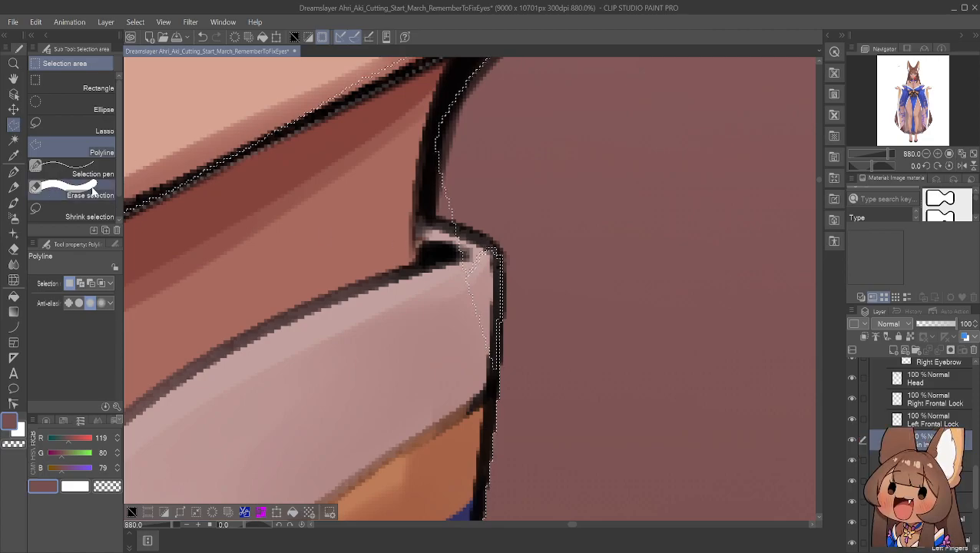
left_click(86, 193)
left_click(85, 170)
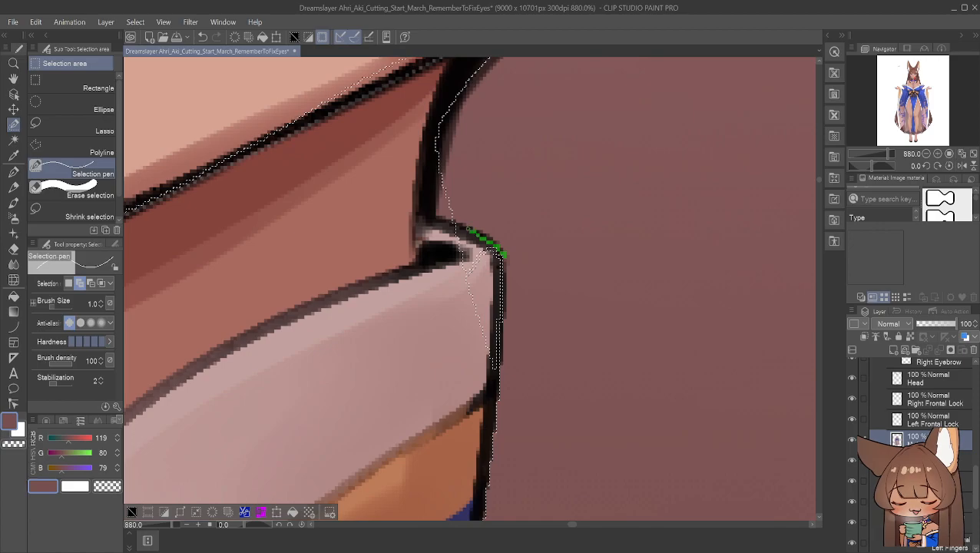
left_click_drag(503, 253, 504, 254)
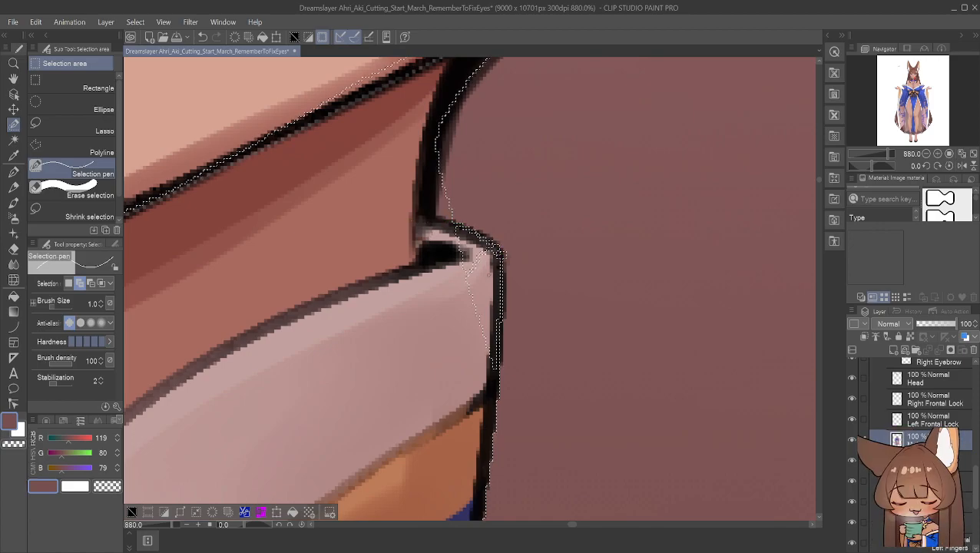
Fill the unselected gaps at the pale collar's corner with the Lasso and add the remaining outer outline pixels with the Selection pen
left_click(84, 129)
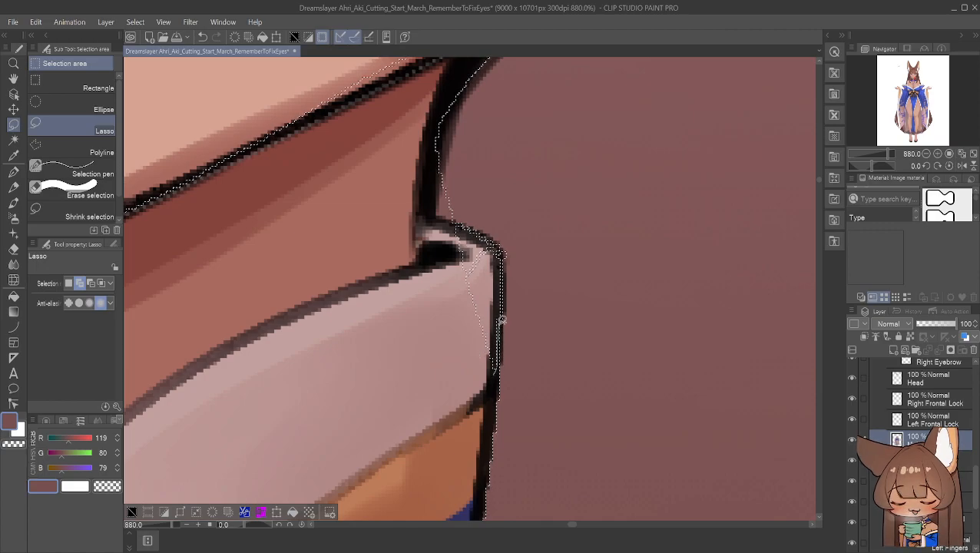
mouse_move(504, 292)
left_mouse_down()
mouse_move(478, 242)
mouse_move(425, 297)
mouse_move(464, 363)
mouse_move(487, 366)
left_mouse_up()
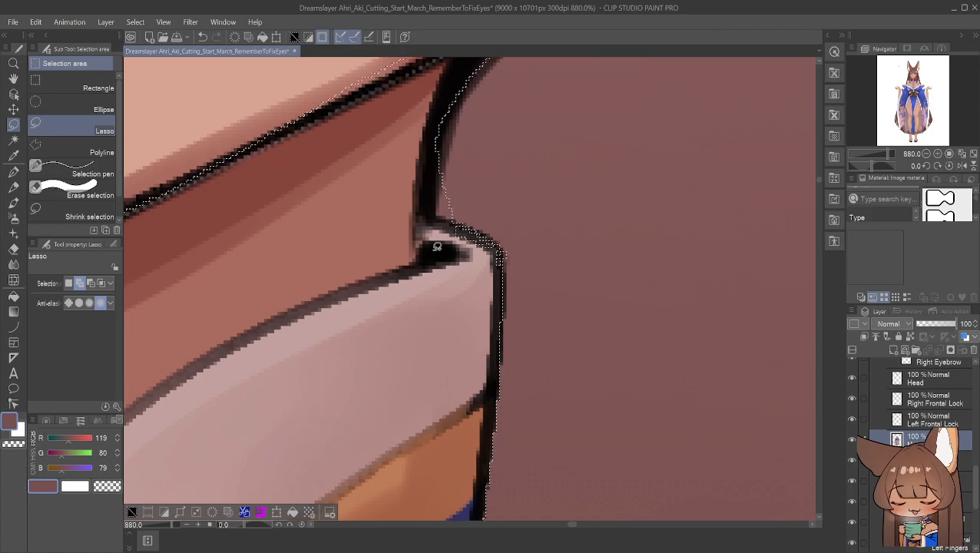
mouse_move(500, 253)
left_mouse_down()
mouse_move(467, 221)
mouse_move(446, 226)
mouse_move(497, 258)
left_mouse_up()
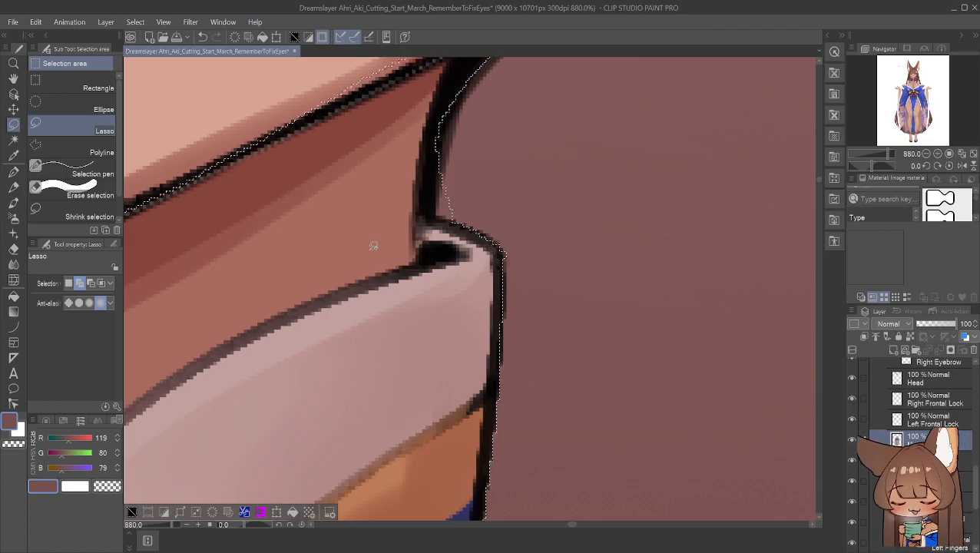
left_click(81, 172)
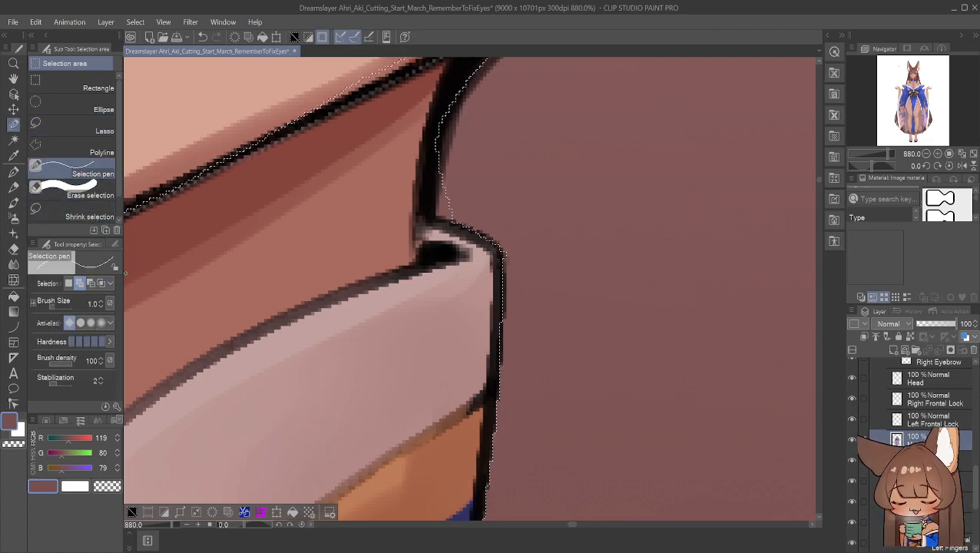
mouse_move(507, 254)
left_mouse_down()
mouse_move(449, 291)
mouse_move(510, 277)
mouse_move(501, 362)
left_mouse_up()
left_click(80, 283)
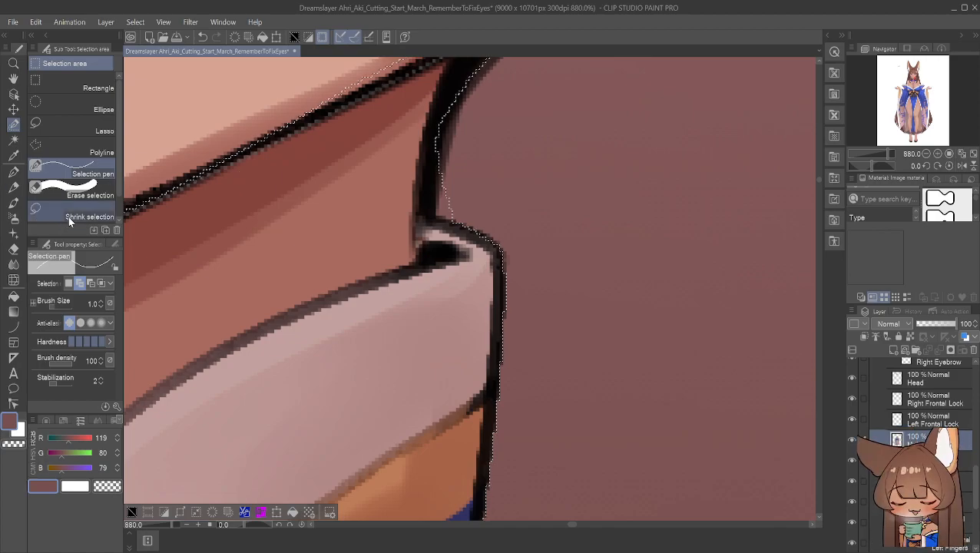
Subtract the background in the notch between the neck outline and the pale collar's corner with the Selection pen
left_click(90, 283)
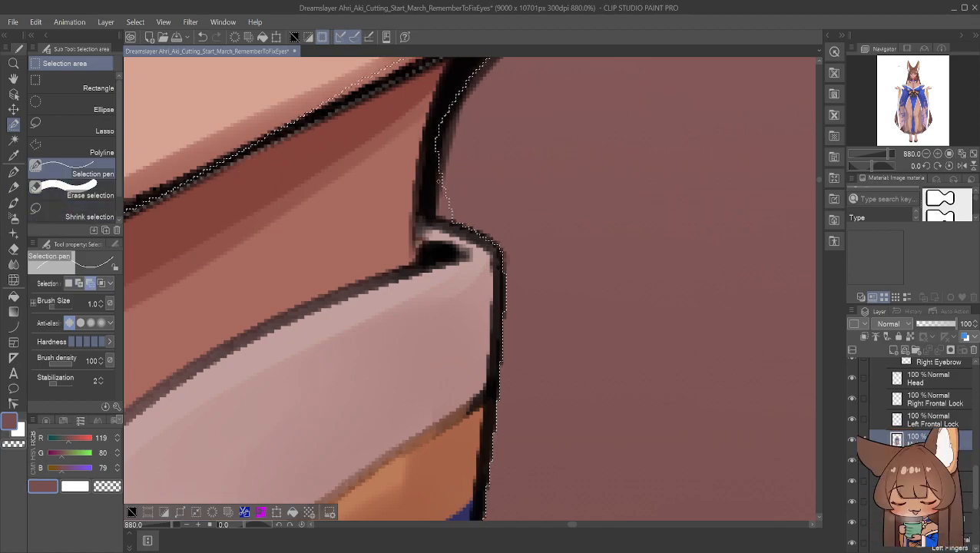
left_click_drag(444, 181, 441, 196)
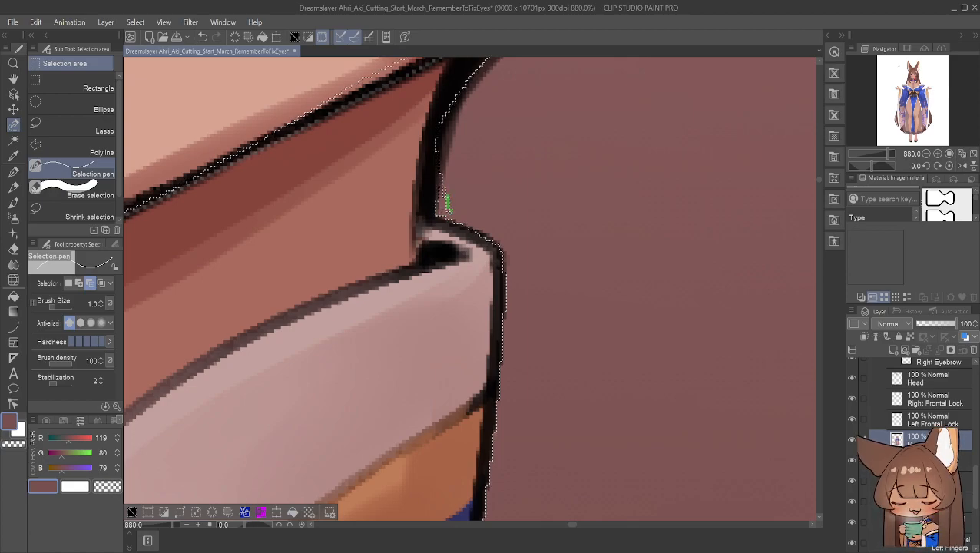
left_click_drag(443, 198, 442, 186)
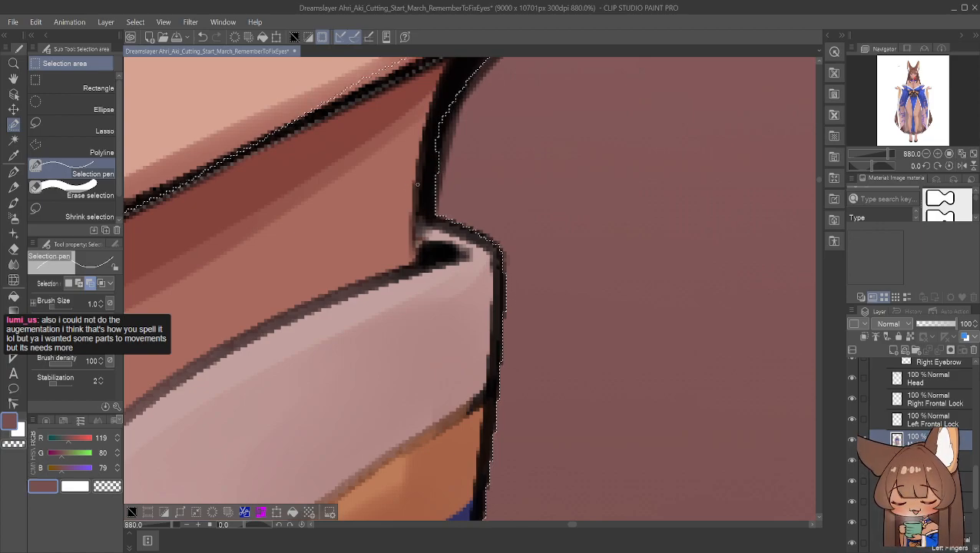
Subtract the face skin above the black jaw line with the Selection pen, up to where it meets the neck outline
left_click(13, 78)
left_click_drag(374, 129, 495, 287)
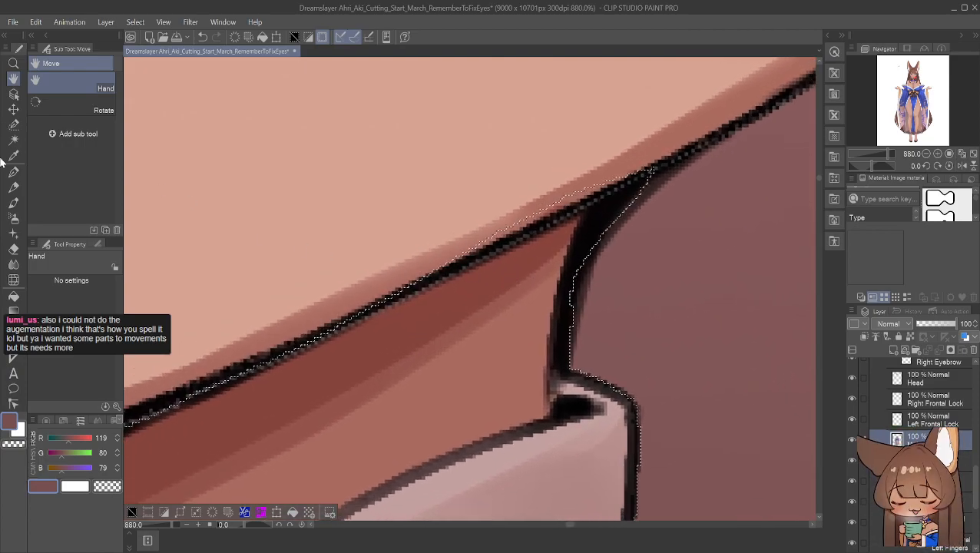
left_click(13, 124)
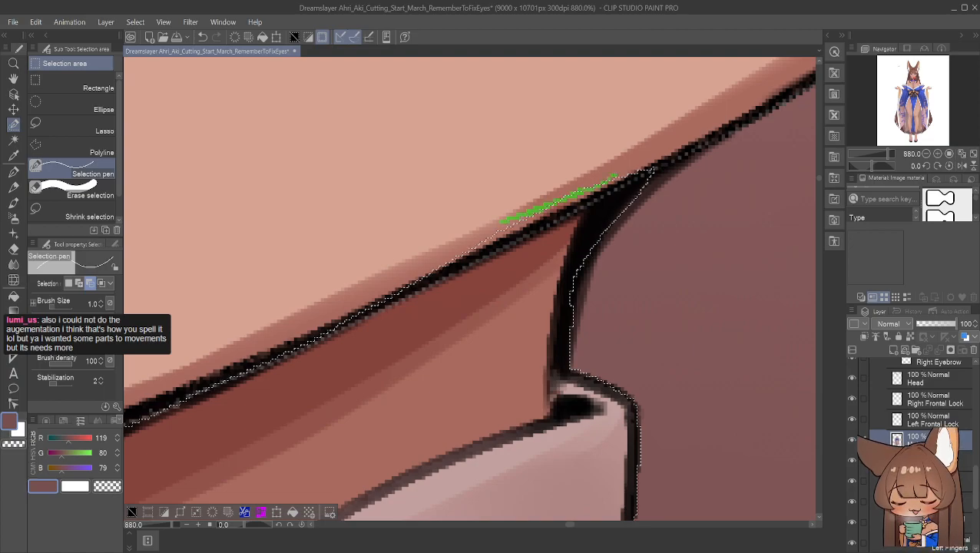
left_click_drag(617, 178, 644, 168)
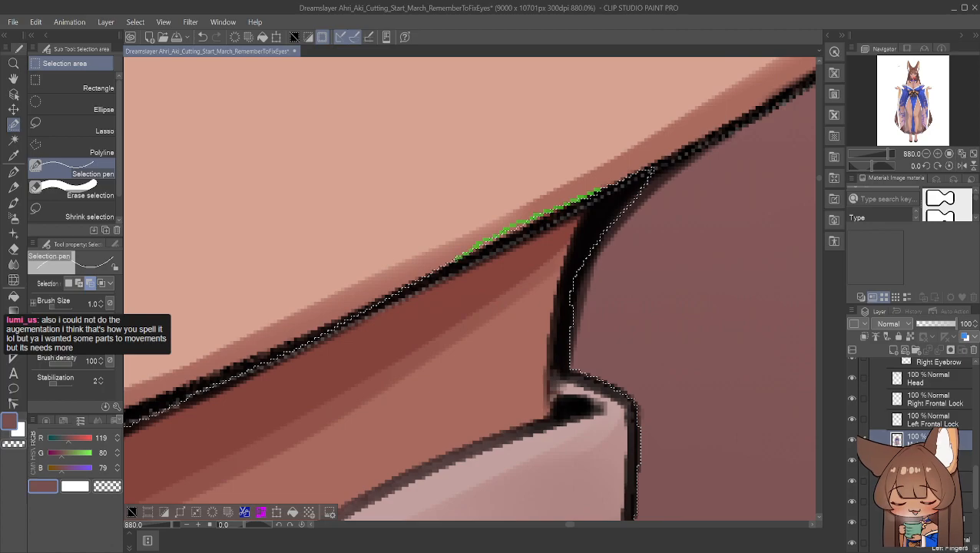
left_click_drag(463, 254, 482, 246)
left_click_drag(550, 212, 662, 157)
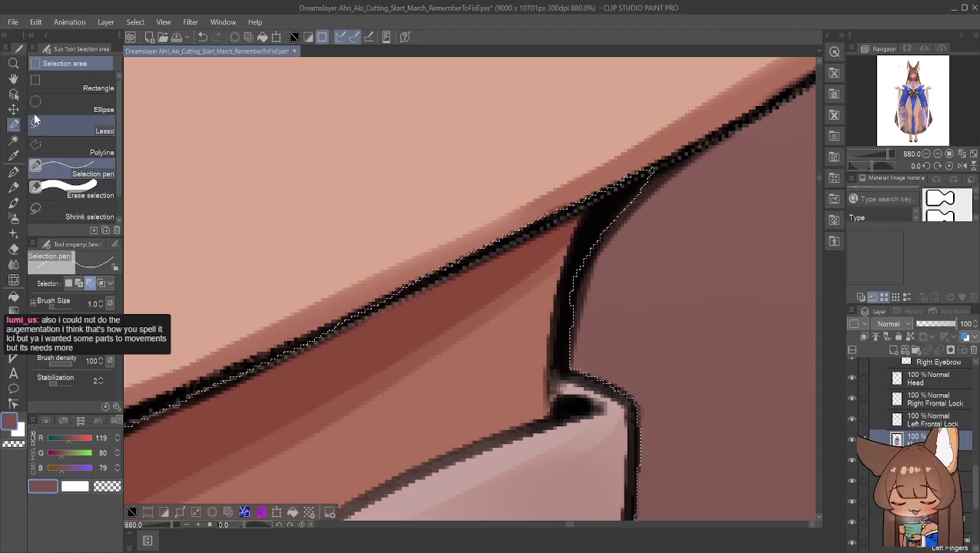
Add the neck outline's curved outer edge to the selection with the Lasso, from the collar notch up to the jaw line
left_click(13, 78)
left_click_drag(395, 165, 869, 228)
mouse_move(163, 244)
left_mouse_down()
mouse_move(680, 264)
mouse_move(299, 208)
left_mouse_up()
left_click_drag(678, 240, 391, 208)
left_click_drag(644, 217, 409, 274)
left_click_drag(492, 171, 425, 192)
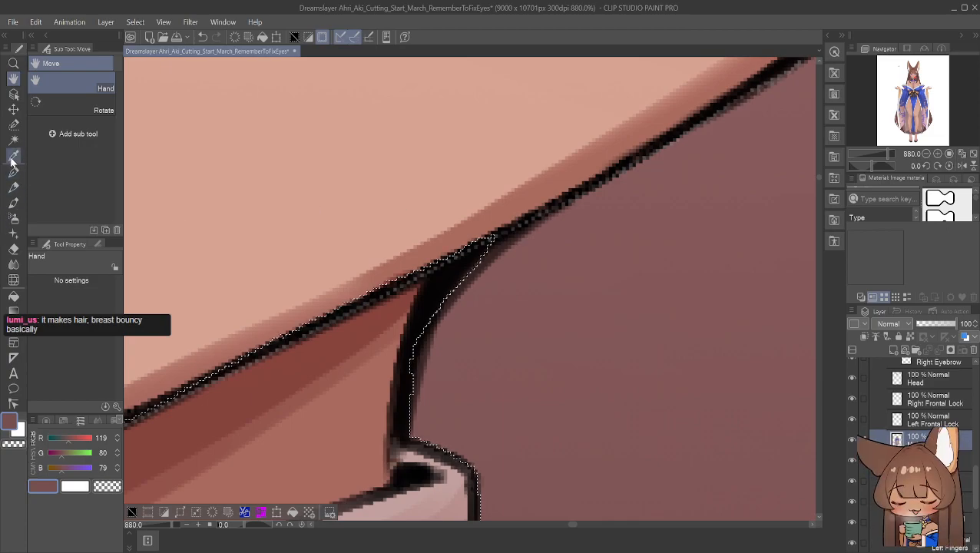
left_click(13, 125)
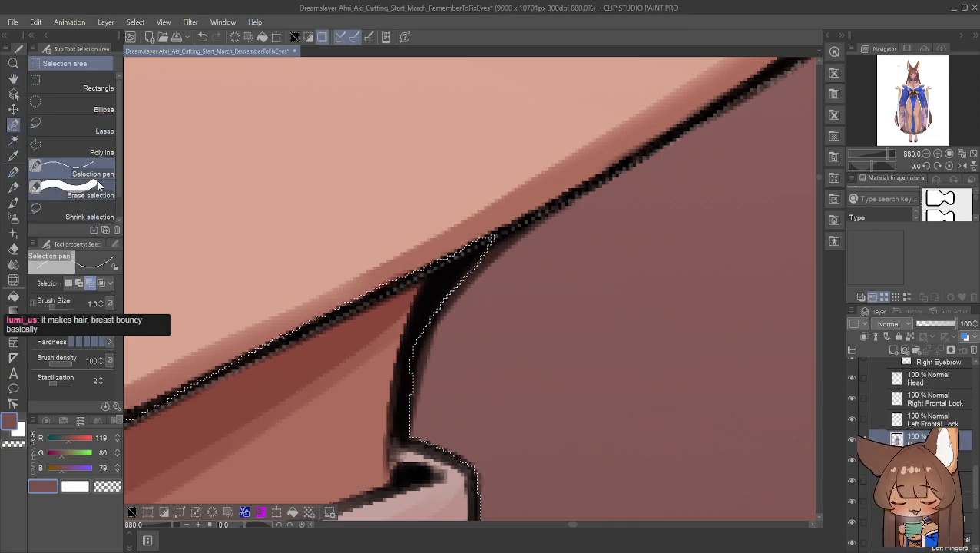
left_click(91, 132)
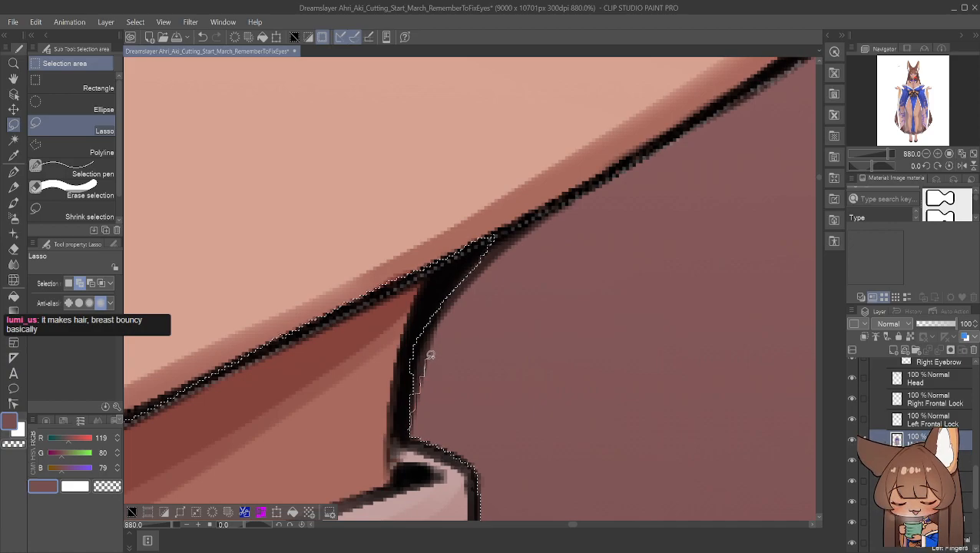
mouse_move(505, 249)
left_mouse_down()
mouse_move(579, 198)
mouse_move(453, 255)
left_mouse_up()
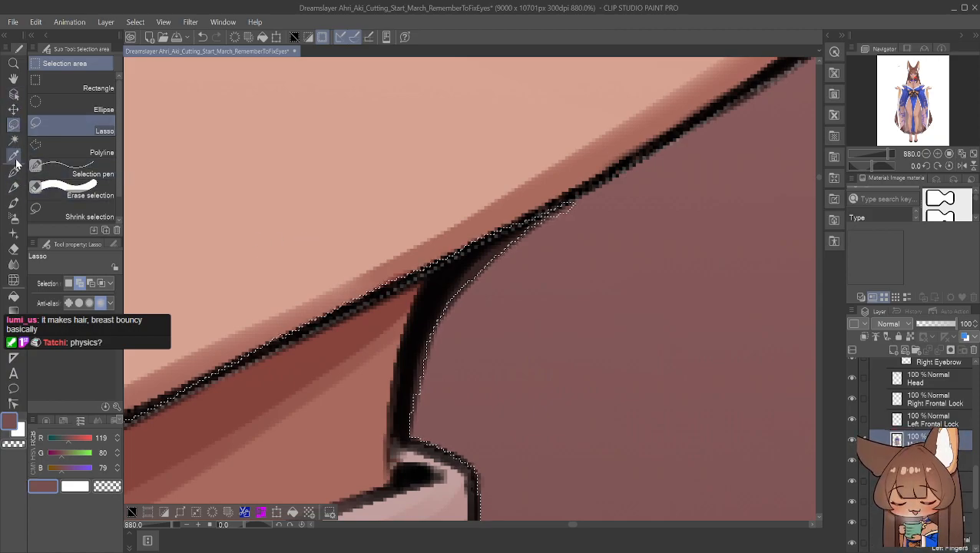
Clean up the selection along the neck outline's curve with the Selection pen, trimming the background up to its tip at the jaw line
left_click(77, 193)
left_click(77, 174)
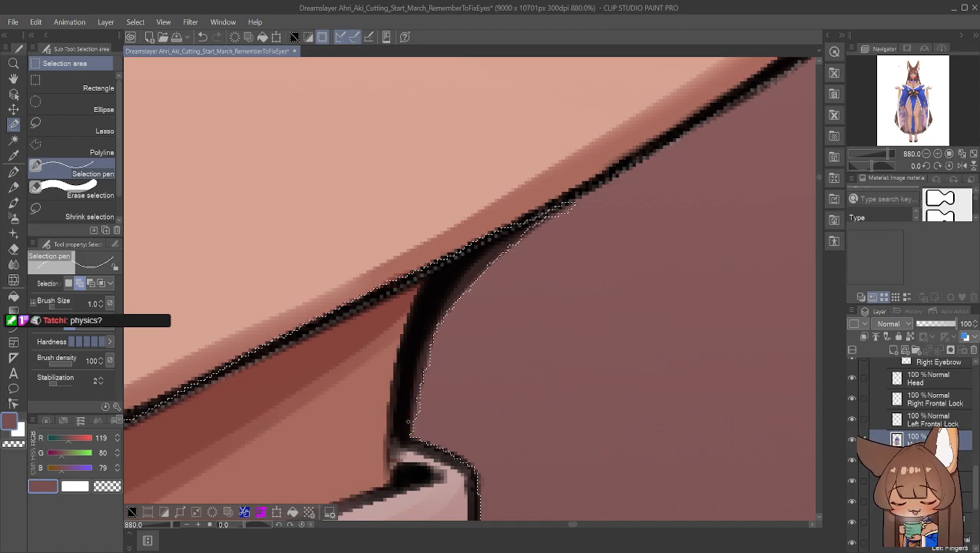
left_click(91, 283)
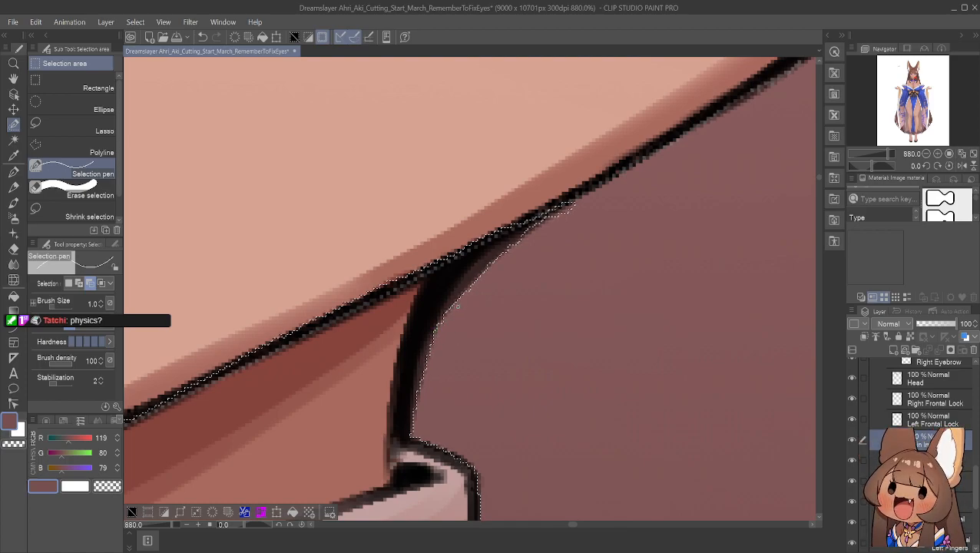
left_click_drag(457, 307, 468, 291)
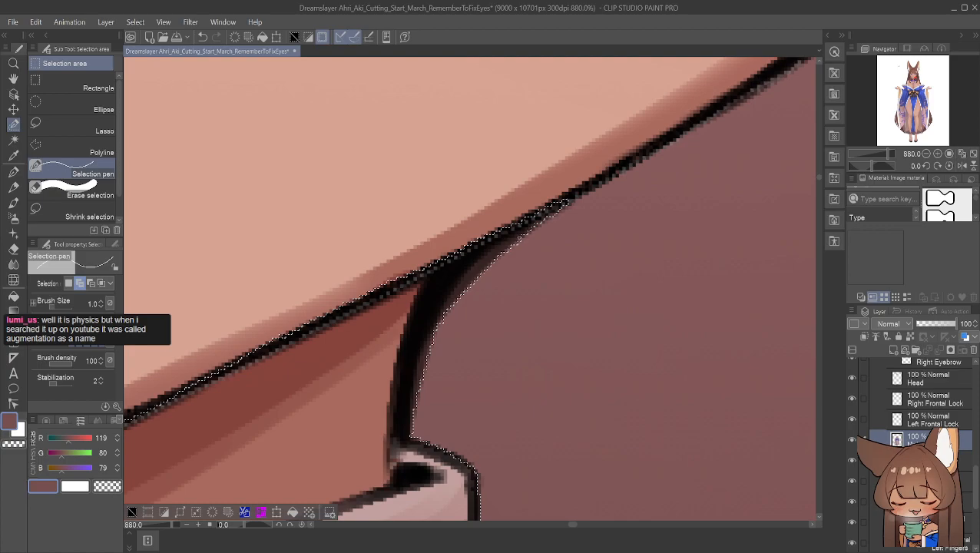
Try to add the black outline at the tip of the chin to the selection with the Selection pen
left_click(14, 95)
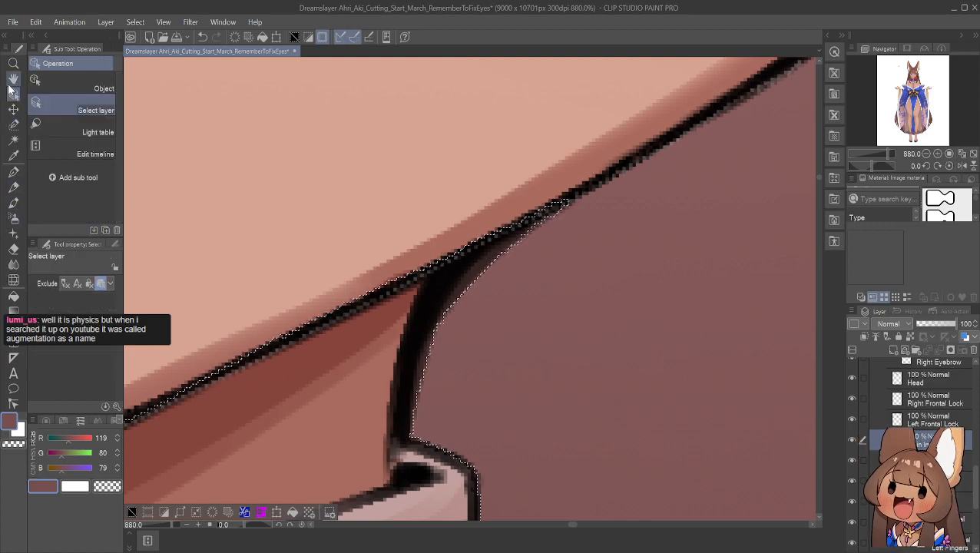
left_click(14, 80)
left_click_drag(301, 255, 487, 164)
mouse_move(335, 227)
left_mouse_down()
mouse_move(499, 171)
mouse_move(553, 162)
left_mouse_up()
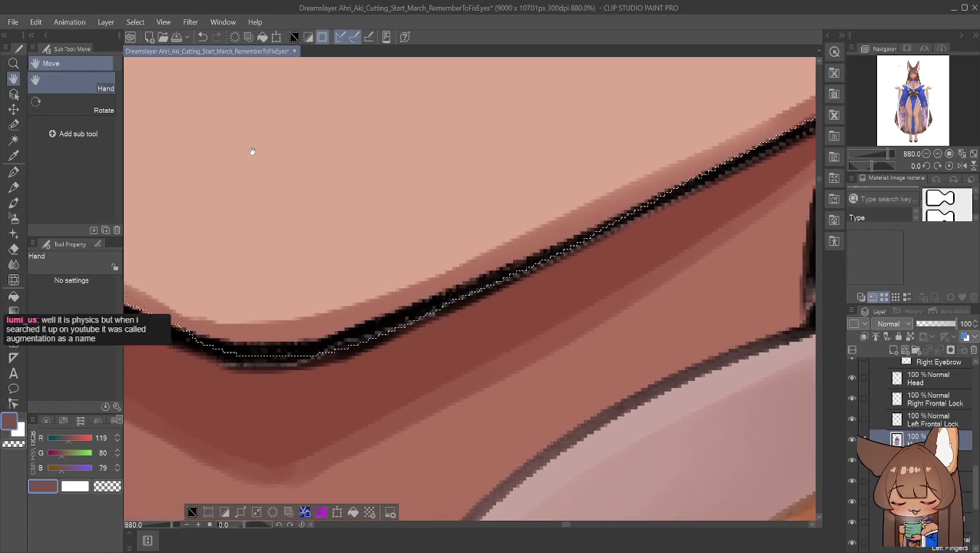
left_click(14, 125)
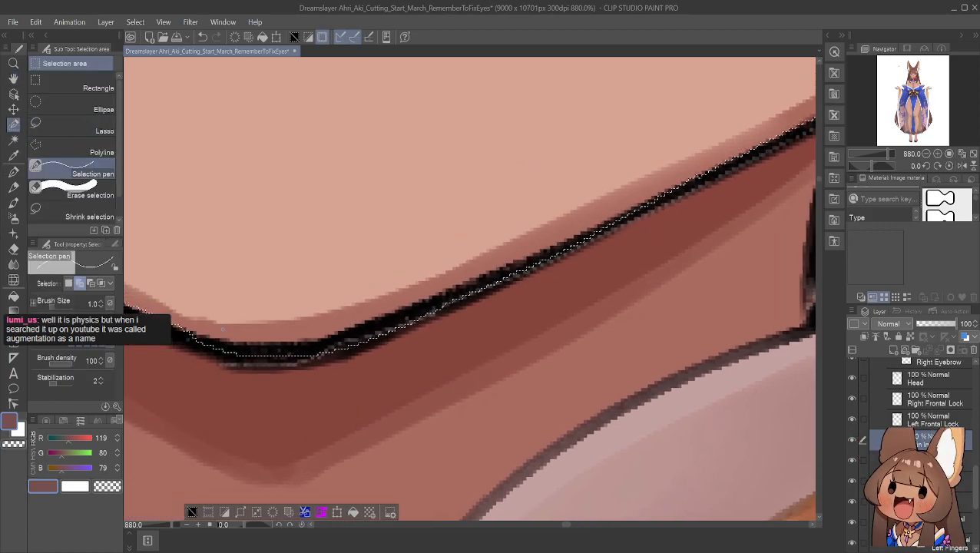
mouse_move(188, 333)
left_mouse_down()
mouse_move(254, 350)
mouse_move(332, 343)
left_mouse_up()
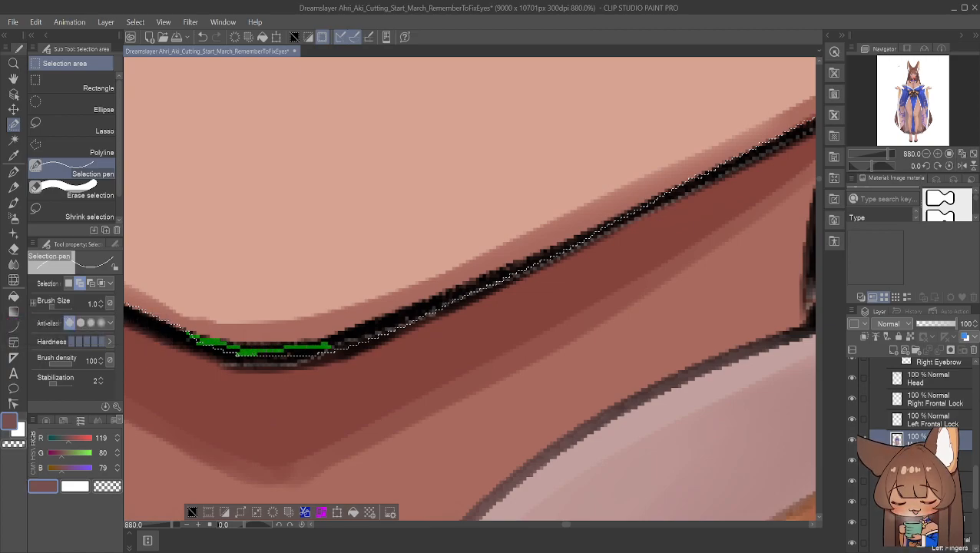
left_click_drag(225, 352, 228, 351)
mouse_move(292, 343)
left_mouse_down()
mouse_move(321, 344)
mouse_move(306, 352)
left_mouse_up()
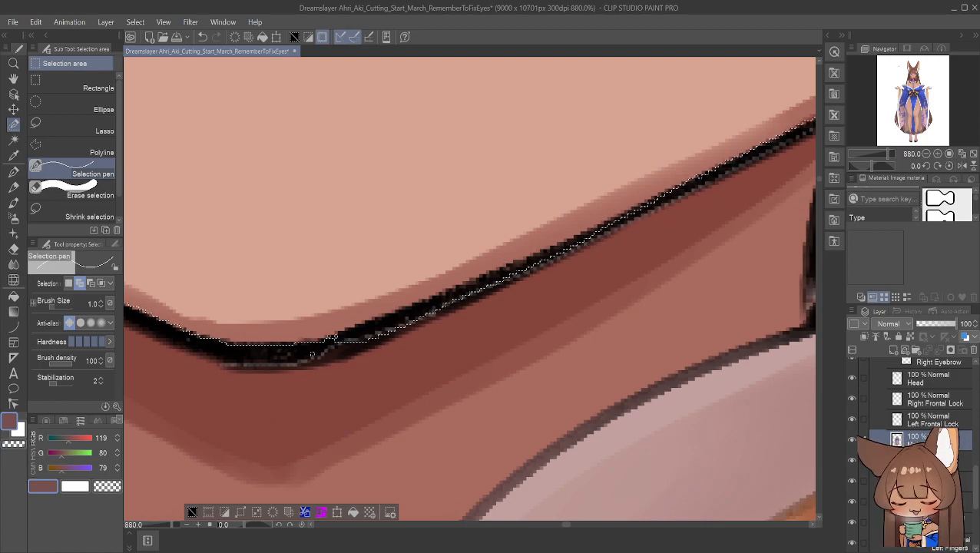
key("ctrl+z")
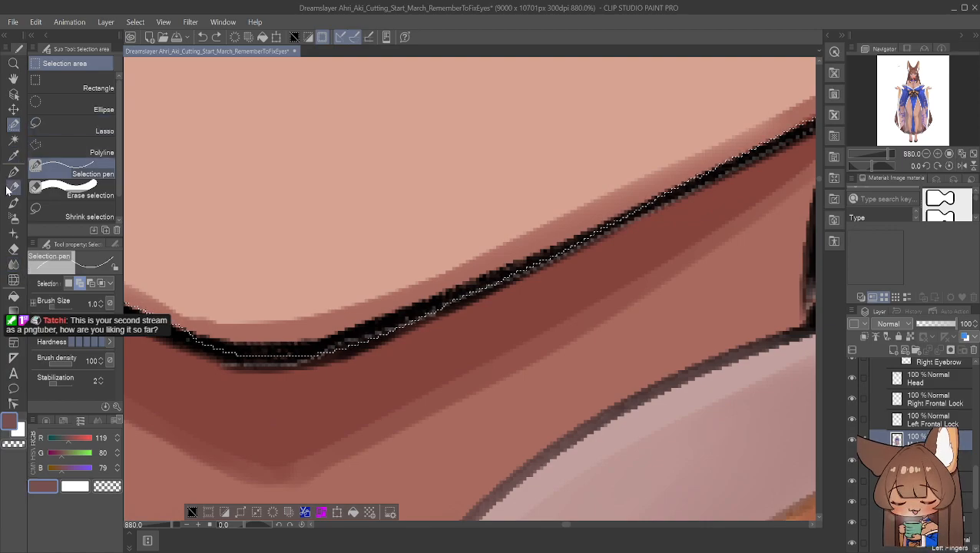
Subtract the lower edge of the chin's black outline from the selection with the Selection pen
left_click(92, 284)
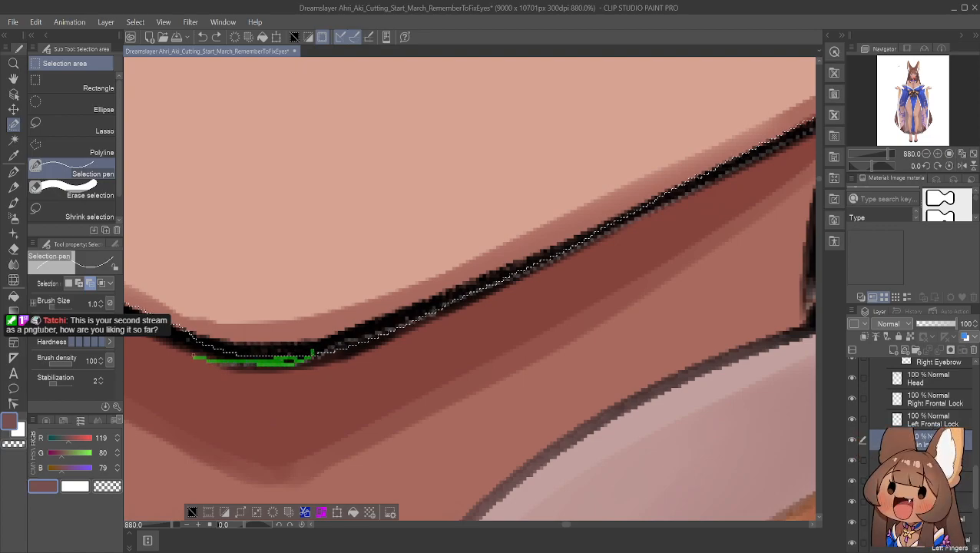
left_click_drag(186, 345, 197, 338)
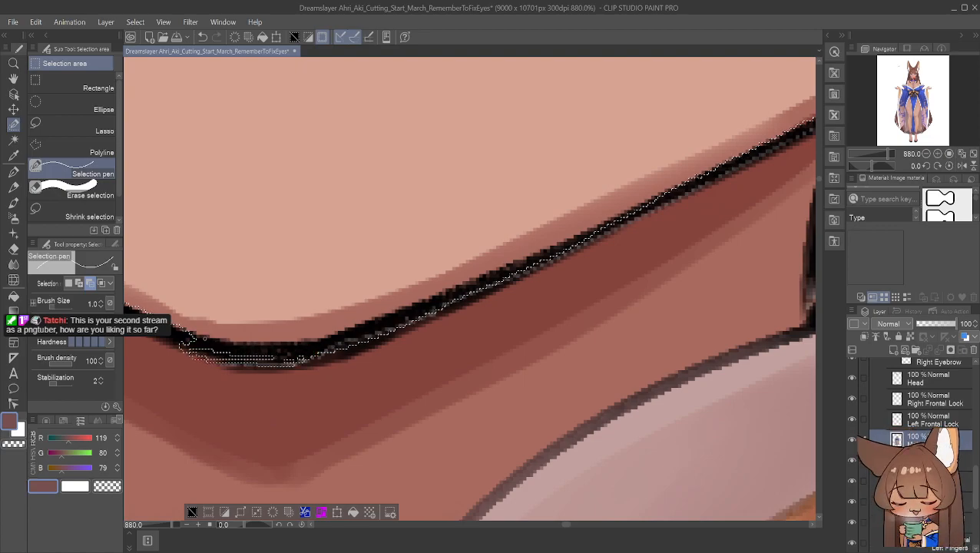
scroll(233, 307, "down", 1)
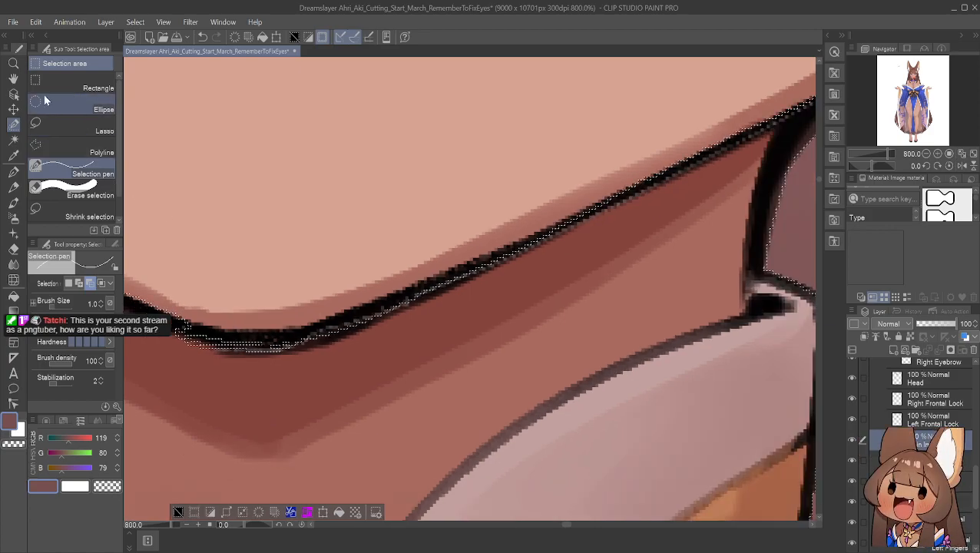
Add the full thickness of the black outline at the chin's tip to the selection with the Selection pen, filling the gaps beneath it
left_click(13, 79)
left_click_drag(162, 184, 259, 158)
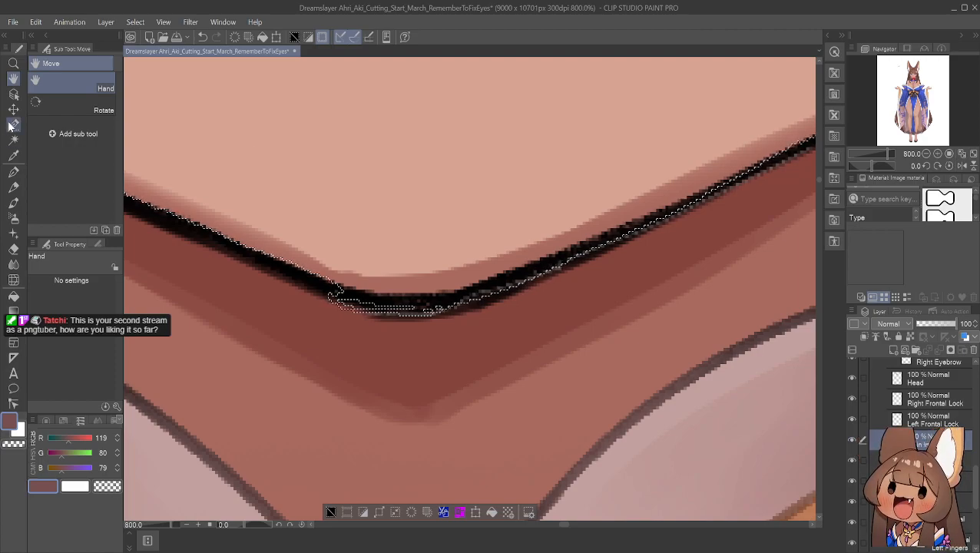
left_click(13, 124)
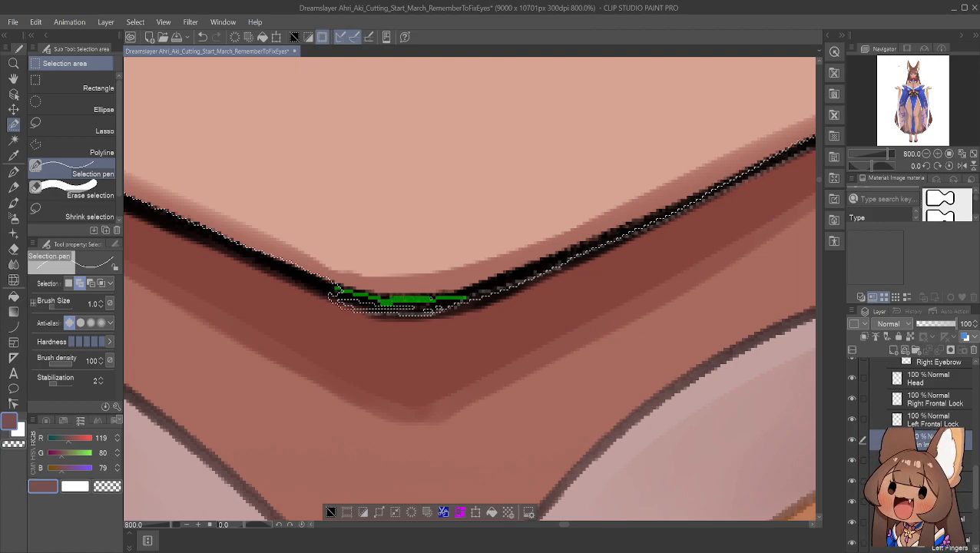
mouse_move(336, 290)
left_mouse_down()
mouse_move(318, 300)
mouse_move(346, 295)
left_mouse_up()
mouse_move(435, 308)
left_mouse_down()
mouse_move(470, 301)
mouse_move(437, 307)
left_mouse_up()
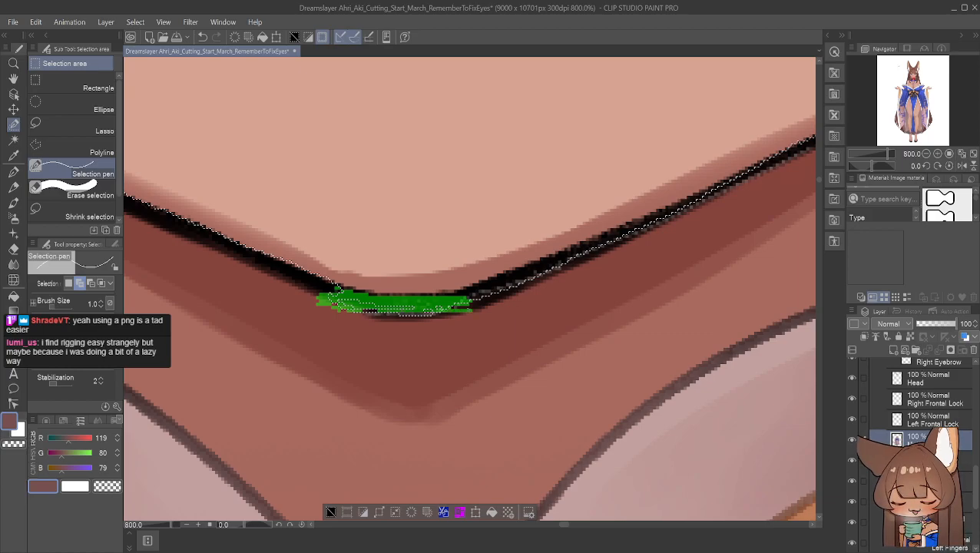
left_click_drag(363, 310, 370, 310)
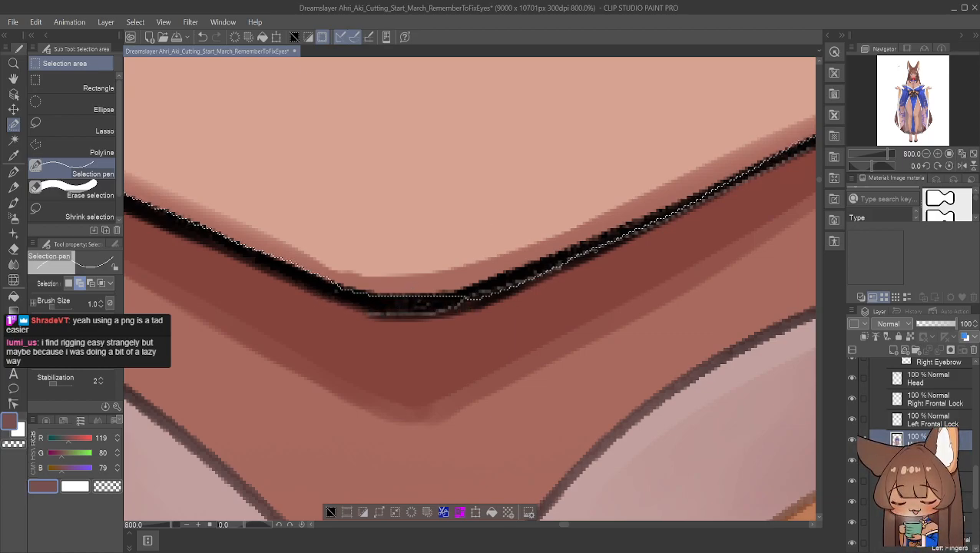
Add the black jaw line rising right of the chin to the selection with the Selection pen, following its upper edge
mouse_move(589, 253)
left_mouse_down()
mouse_move(466, 304)
mouse_move(567, 269)
mouse_move(538, 268)
left_mouse_up()
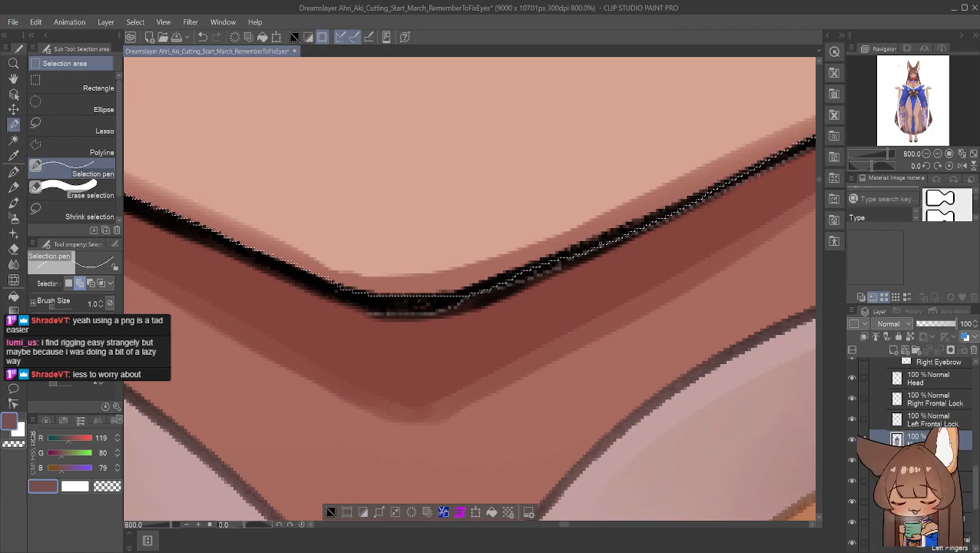
key("ctrl+z")
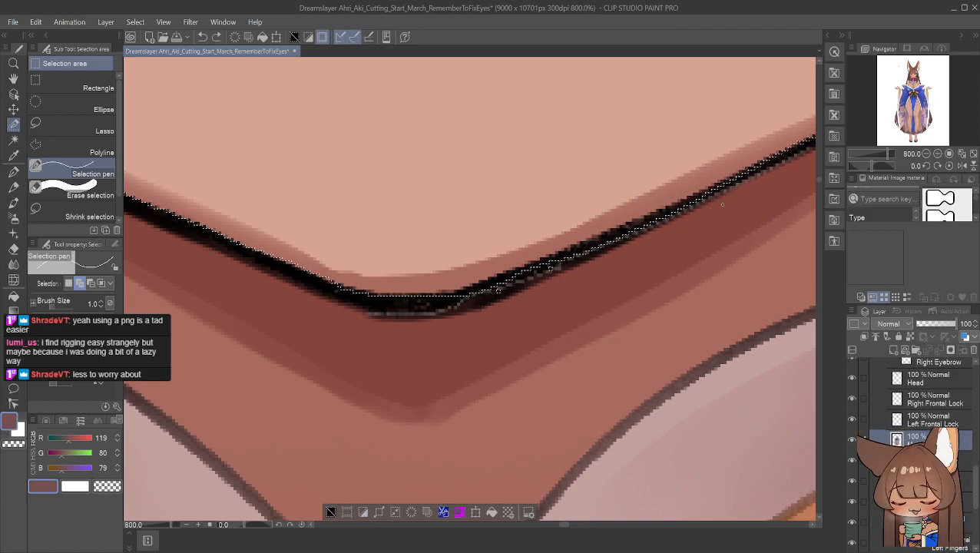
left_click_drag(770, 157, 753, 166)
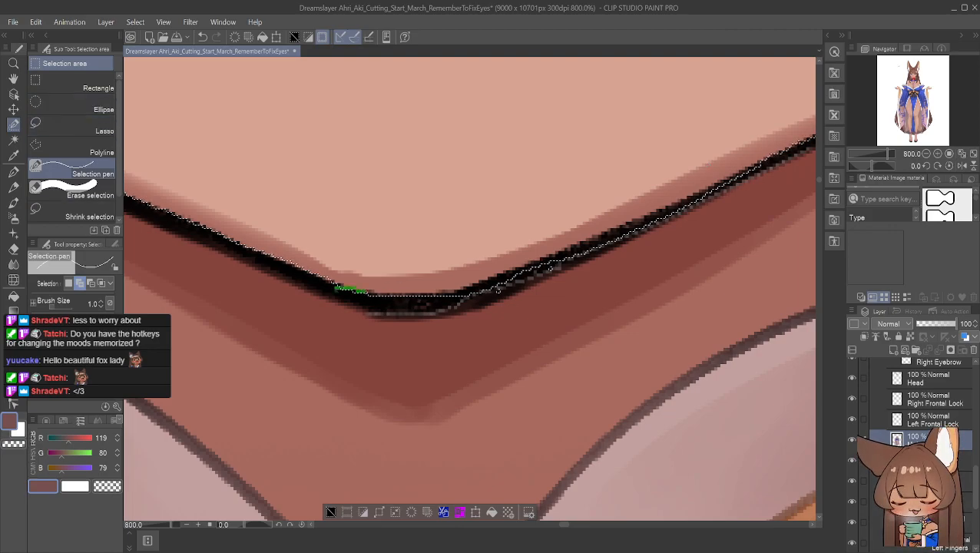
mouse_move(395, 293)
left_mouse_down()
mouse_move(519, 291)
mouse_move(482, 285)
mouse_move(521, 282)
left_mouse_up()
key("ctrl+z")
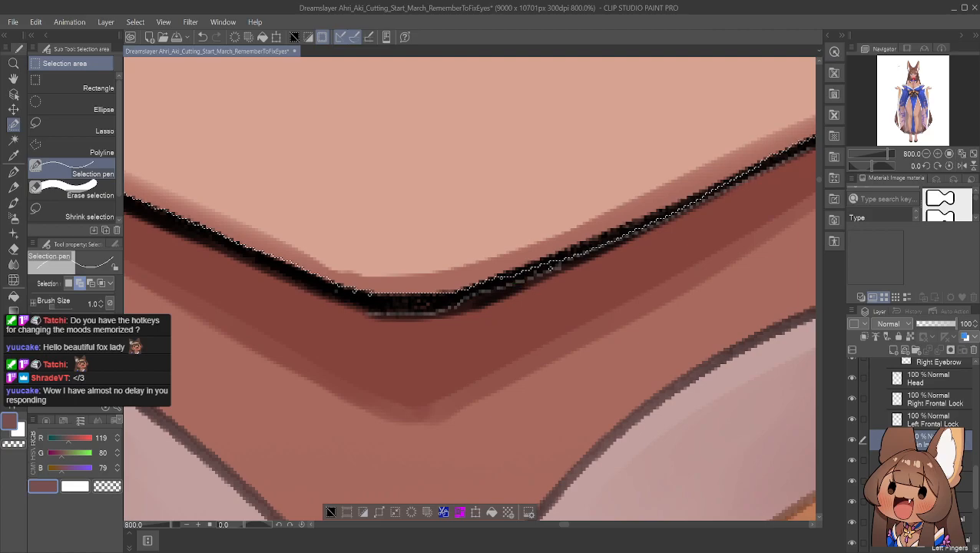
left_click_drag(513, 269, 613, 248)
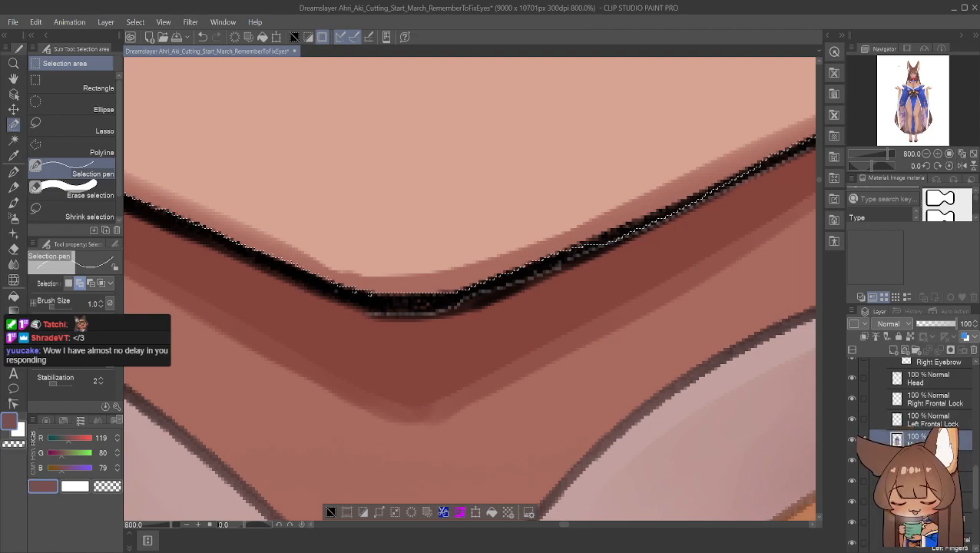
mouse_move(588, 240)
left_mouse_down()
mouse_move(624, 243)
mouse_move(621, 233)
left_mouse_up()
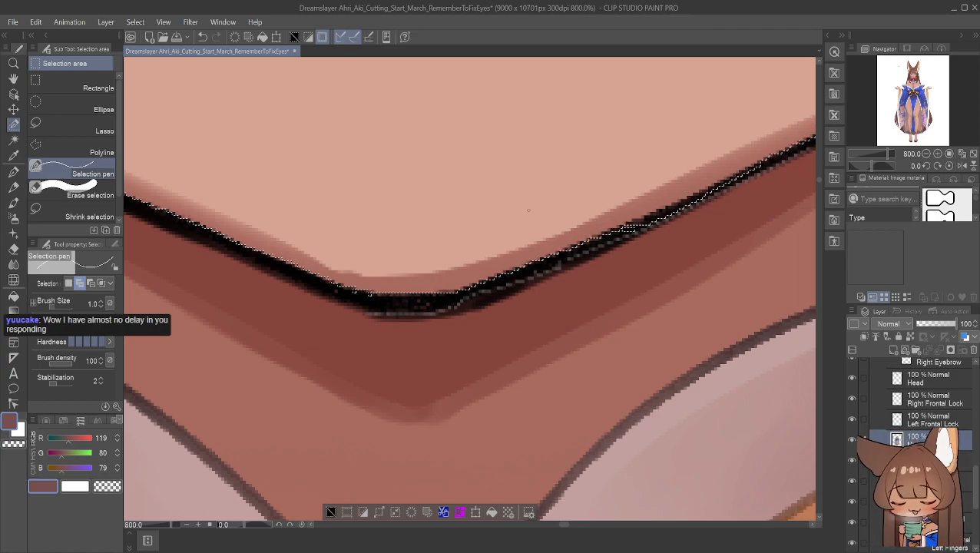
Trim the selection along the jaw line between the right neck outline and the chin with the Lasso in subtract mode
left_click(14, 79)
left_click_drag(268, 168, 324, 165)
left_click_drag(589, 212, 219, 253)
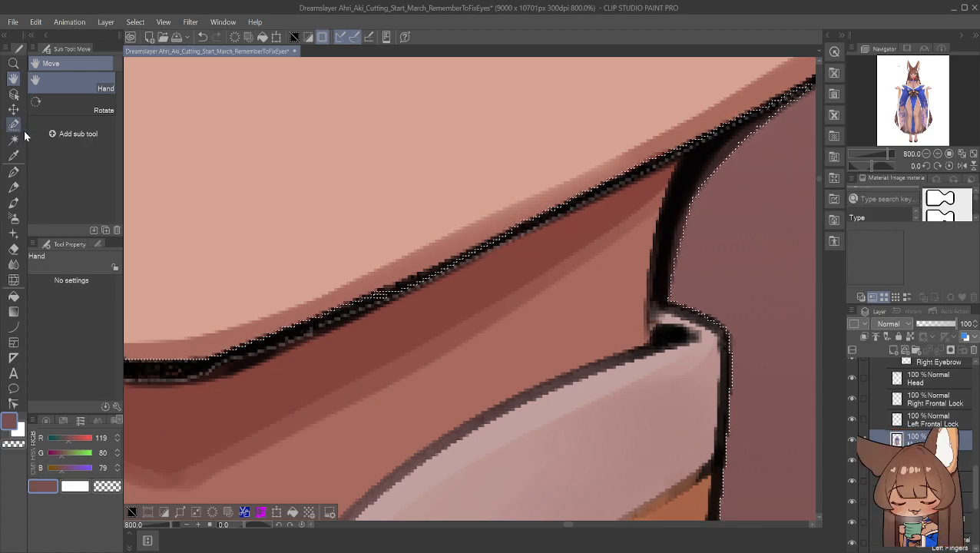
left_click(13, 124)
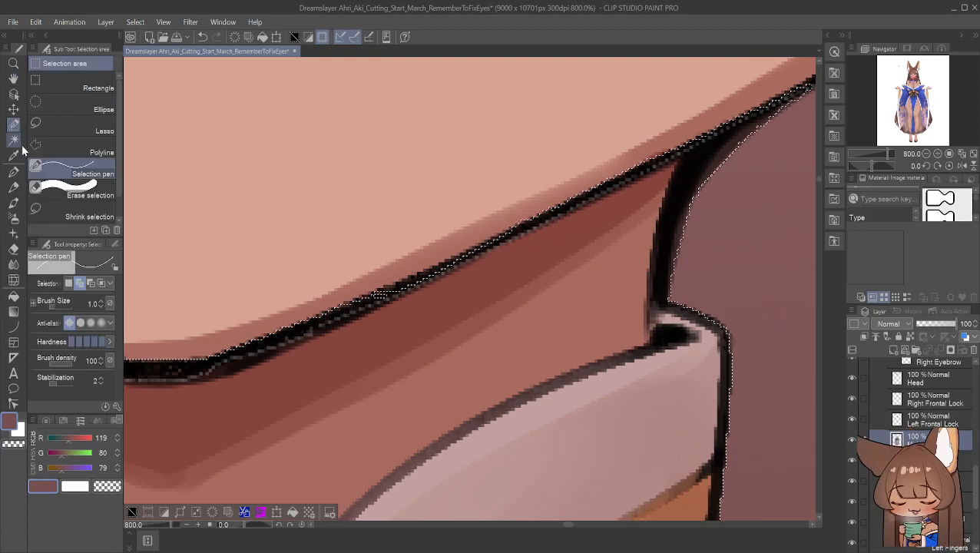
left_click(61, 126)
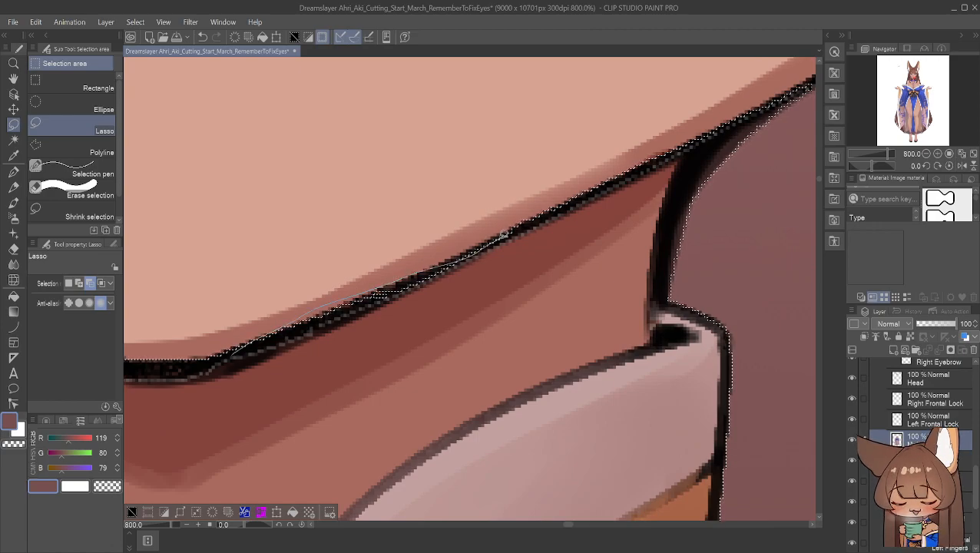
mouse_move(757, 96)
left_mouse_down()
mouse_move(625, 99)
mouse_move(367, 182)
mouse_move(195, 290)
mouse_move(230, 342)
left_mouse_up()
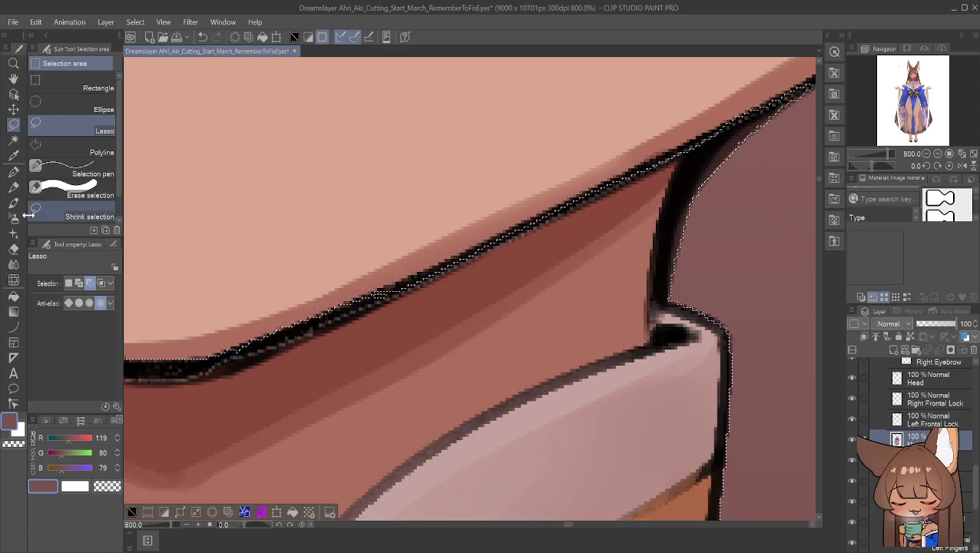
Subtract the black jaw line from the selection around the chin and up its left side with the Lasso
left_click(13, 78)
left_click_drag(166, 197, 557, 193)
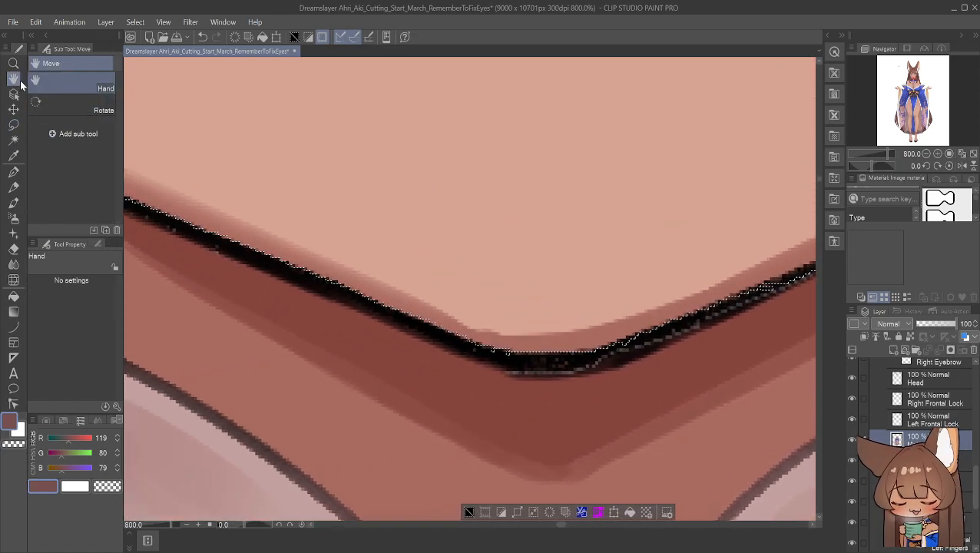
left_click(14, 124)
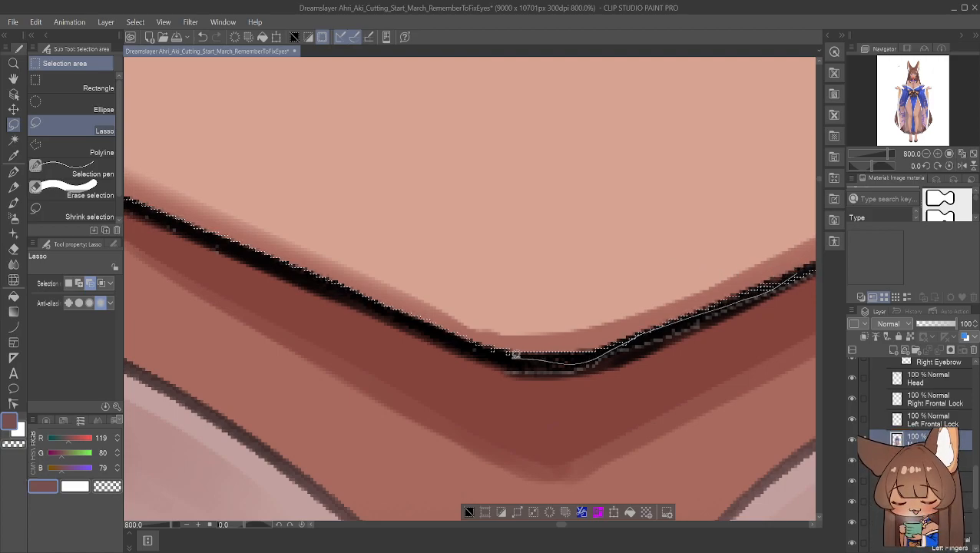
mouse_move(219, 216)
left_mouse_down()
mouse_move(364, 189)
mouse_move(641, 217)
mouse_move(795, 271)
left_mouse_up()
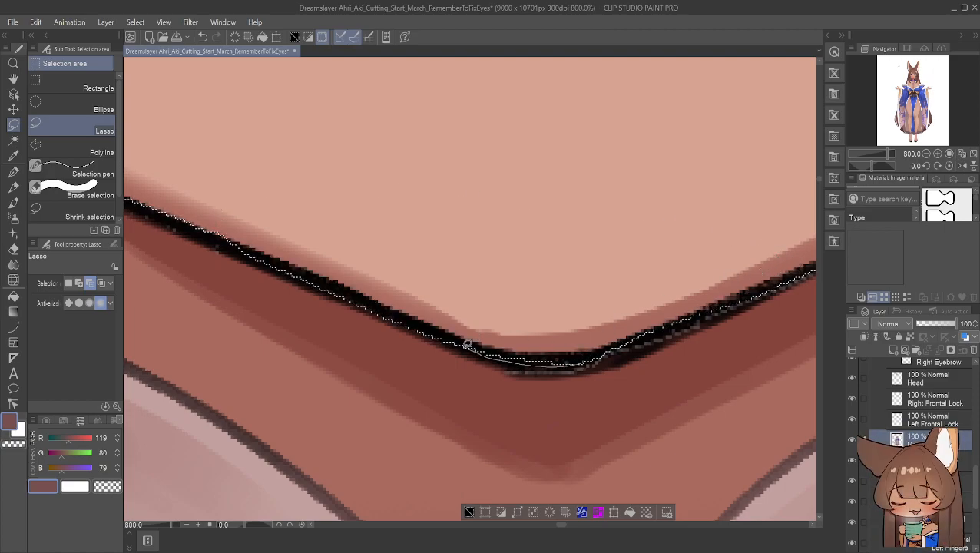
mouse_move(189, 234)
left_mouse_down()
mouse_move(368, 183)
mouse_move(541, 261)
mouse_move(589, 306)
mouse_move(583, 349)
left_mouse_up()
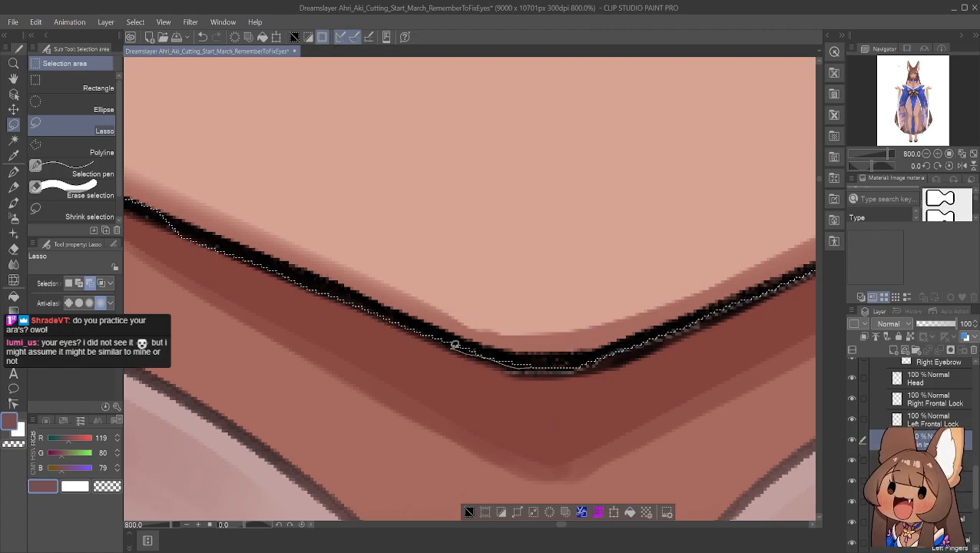
Refine the selection's edge on the upper left stretch of the jaw line with the Lasso
mouse_move(158, 206)
left_mouse_down()
mouse_move(474, 268)
mouse_move(504, 346)
mouse_move(198, 254)
left_mouse_up()
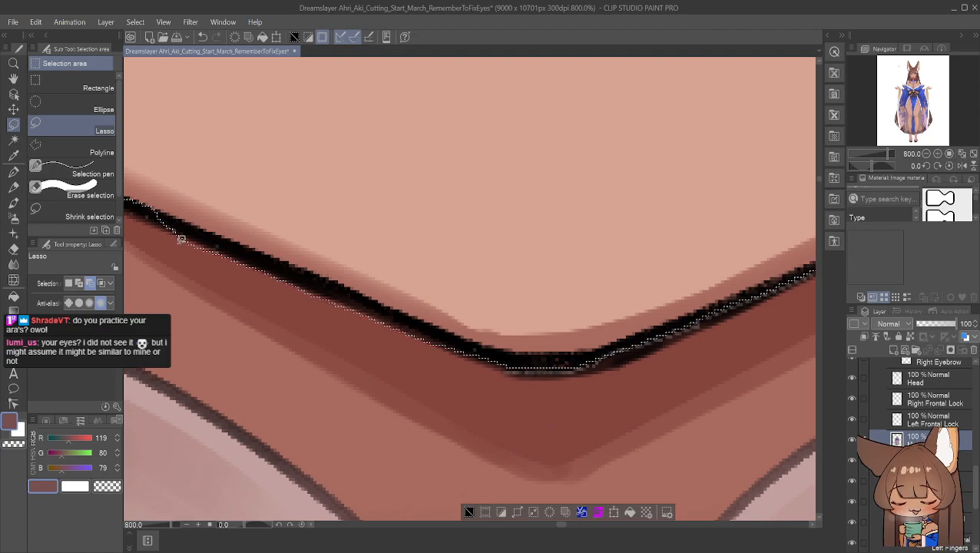
key("ctrl+z")
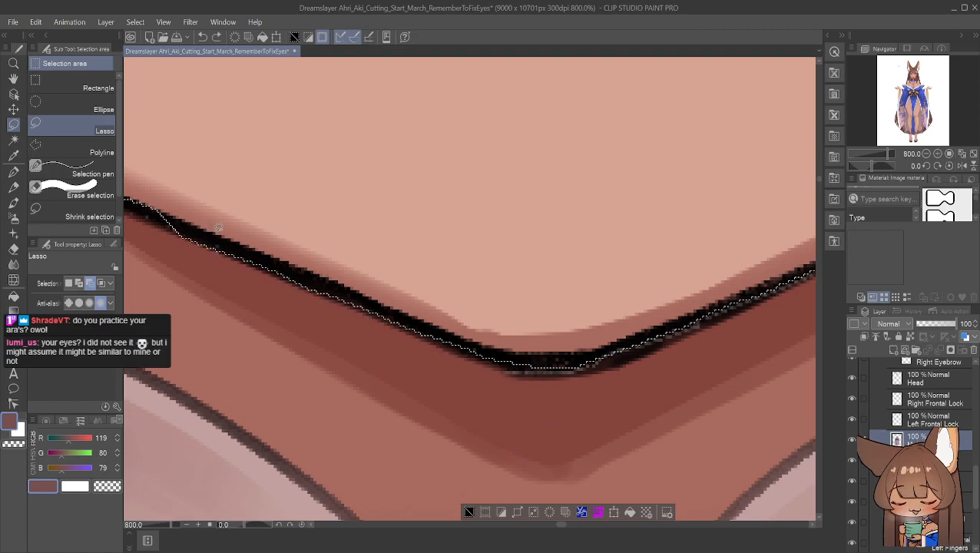
mouse_move(146, 202)
left_mouse_down()
mouse_move(192, 192)
mouse_move(351, 252)
mouse_move(392, 281)
mouse_move(332, 295)
left_mouse_up()
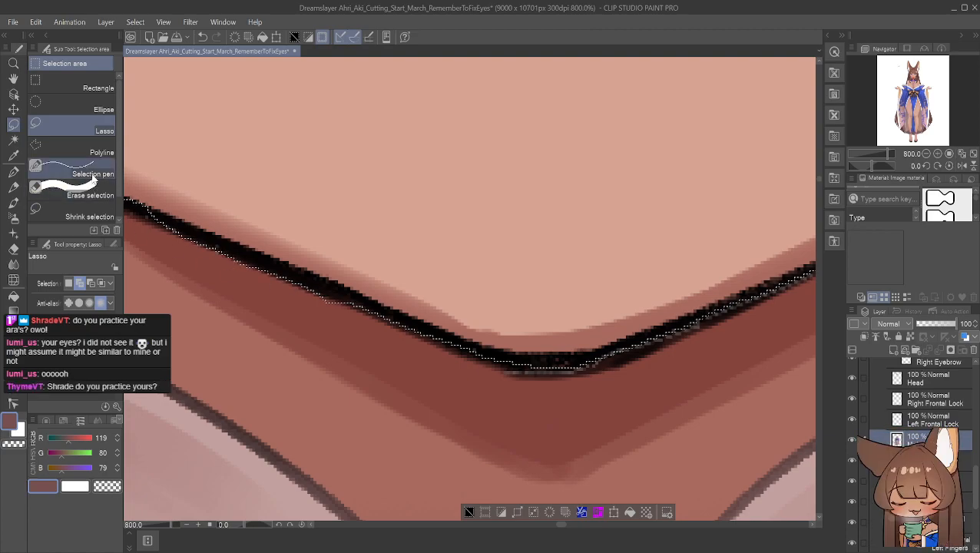
Subtract the black jaw line from the selection beside the left neck outline with the Selection pen in subtract mode
left_click(77, 174)
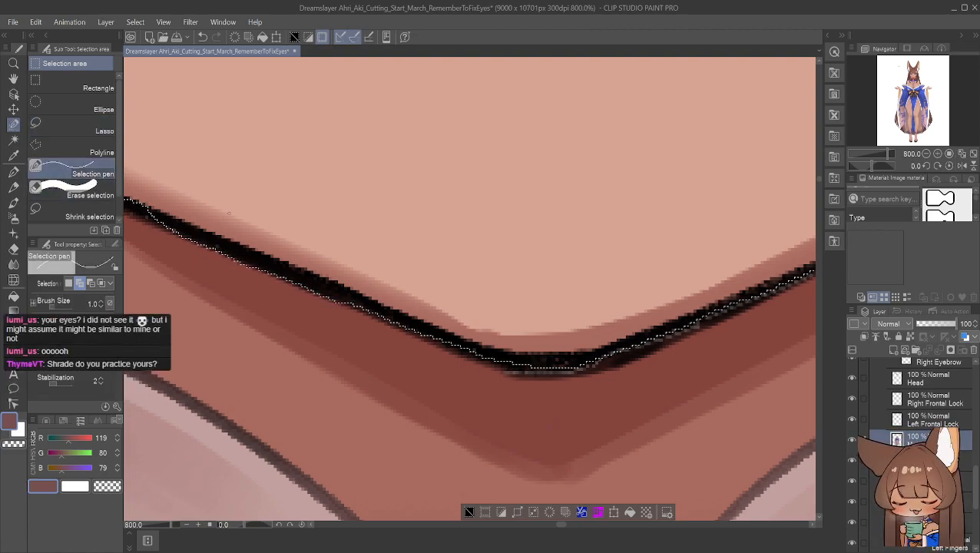
left_click(13, 78)
left_click_drag(360, 194, 630, 296)
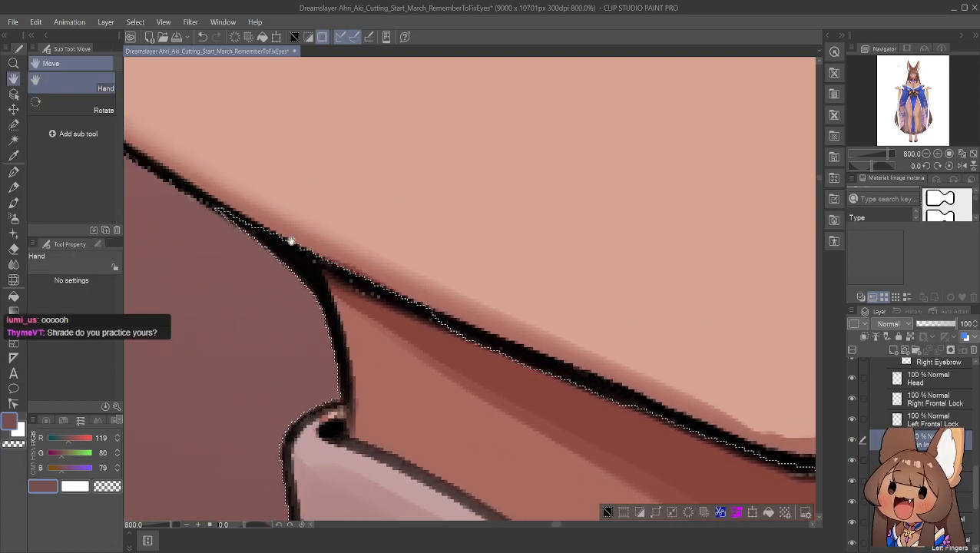
left_click(13, 124)
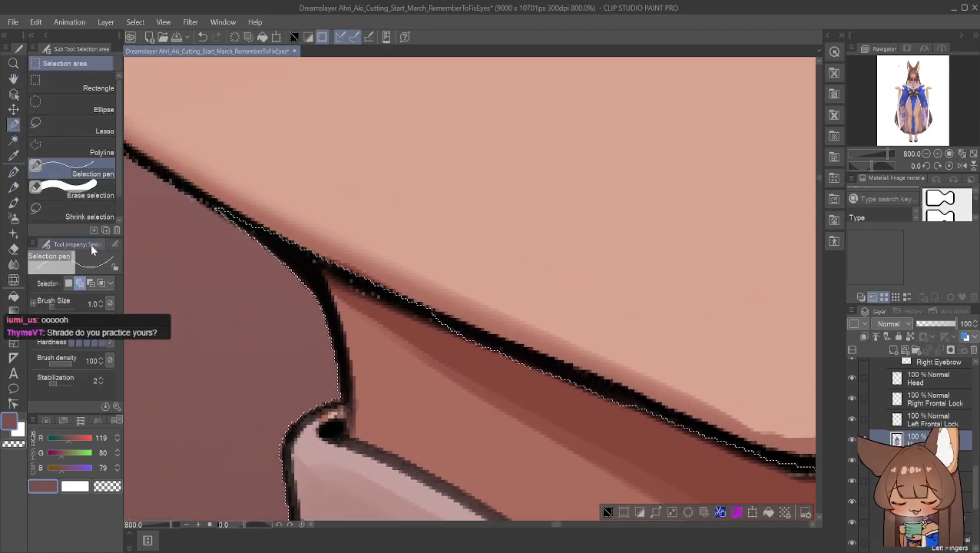
mouse_move(437, 313)
left_mouse_down()
mouse_move(330, 263)
mouse_move(413, 294)
mouse_move(421, 298)
mouse_move(409, 306)
mouse_move(327, 269)
mouse_move(426, 314)
mouse_move(342, 268)
mouse_move(396, 296)
left_mouse_up()
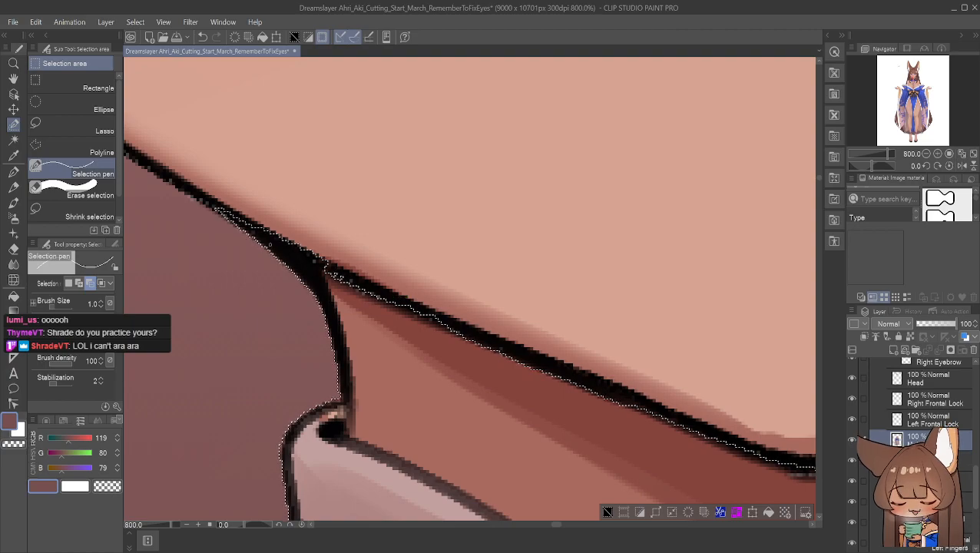
mouse_move(345, 273)
left_mouse_down()
mouse_move(315, 257)
mouse_move(447, 319)
left_mouse_up()
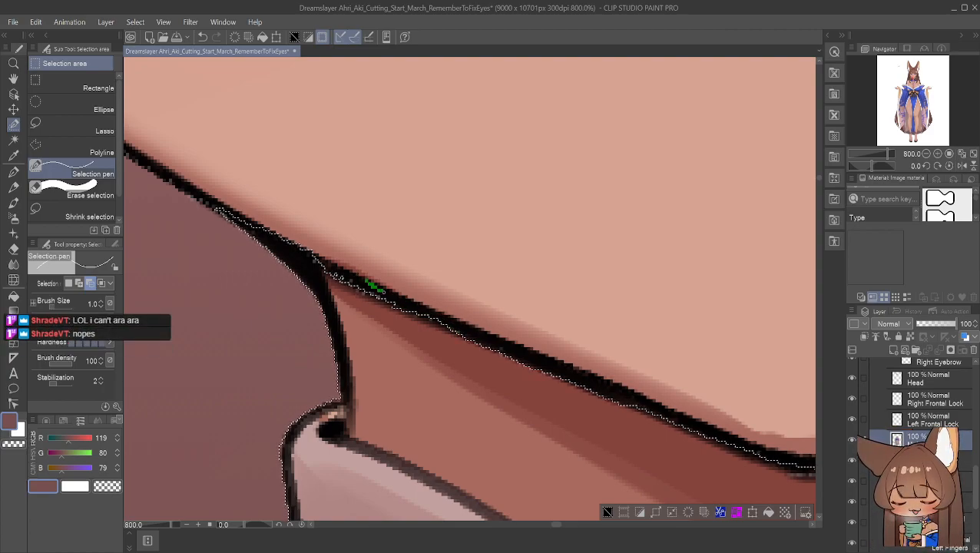
left_click_drag(451, 318, 467, 329)
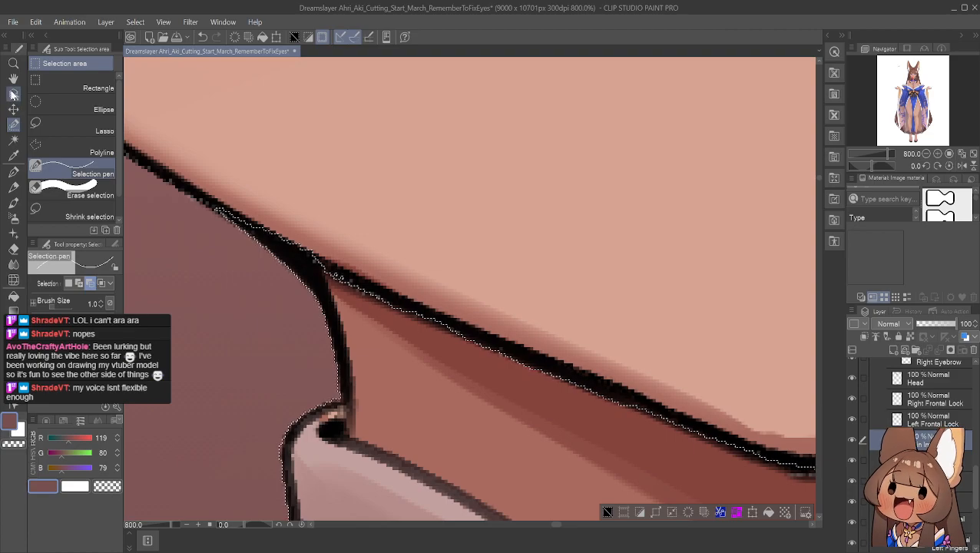
Clean up the selection edge along the left jaw line, from the neck outline junction down to the chin, with the Selection pen
left_click(13, 78)
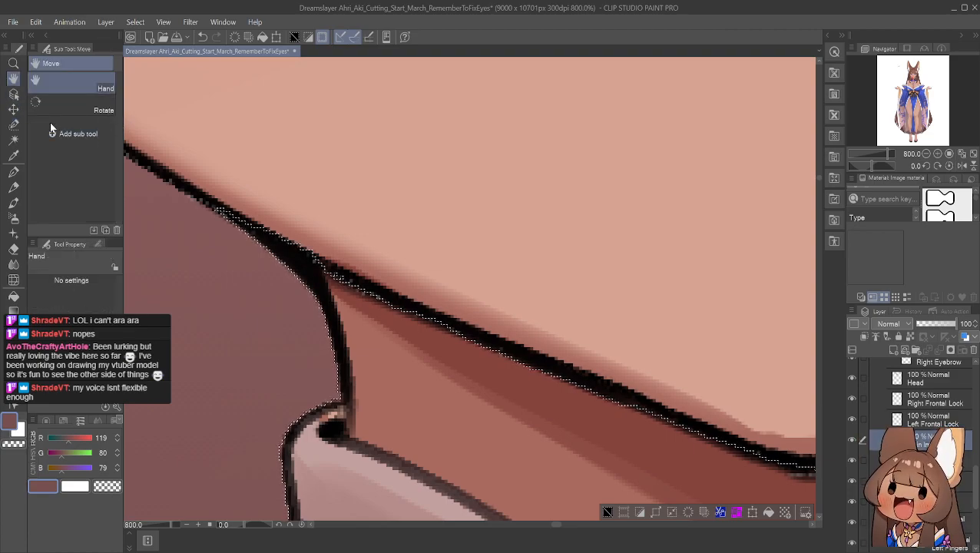
left_click(13, 123)
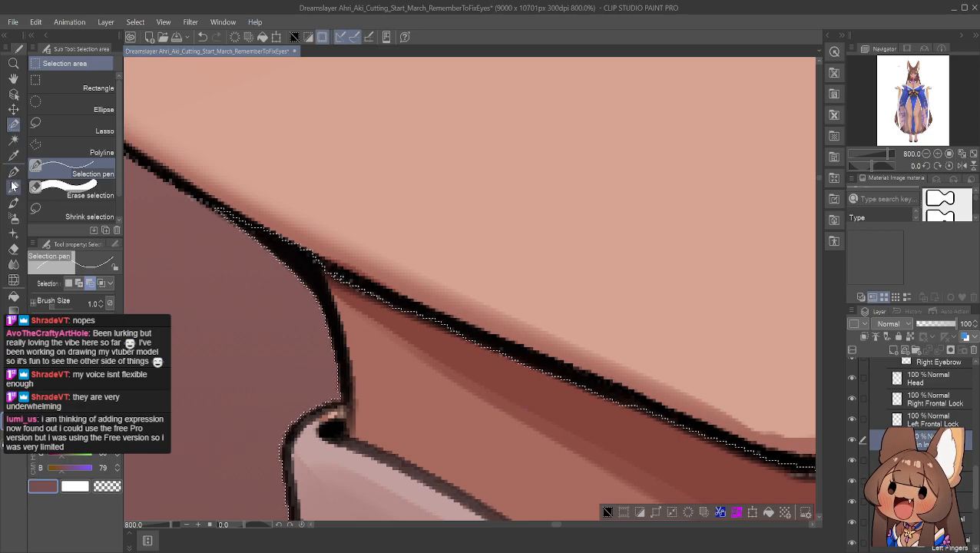
left_click_drag(292, 248, 357, 268)
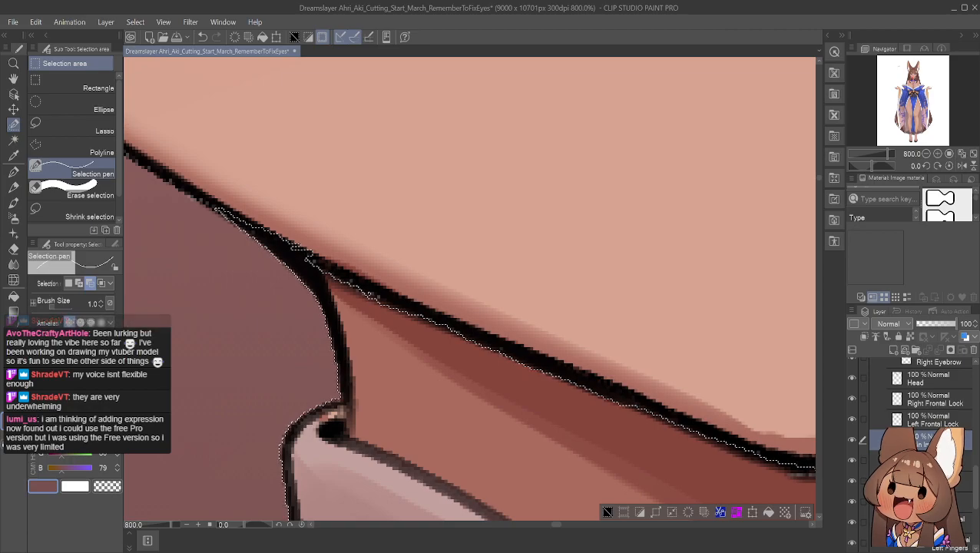
left_click_drag(322, 261, 340, 268)
left_click_drag(377, 294, 501, 349)
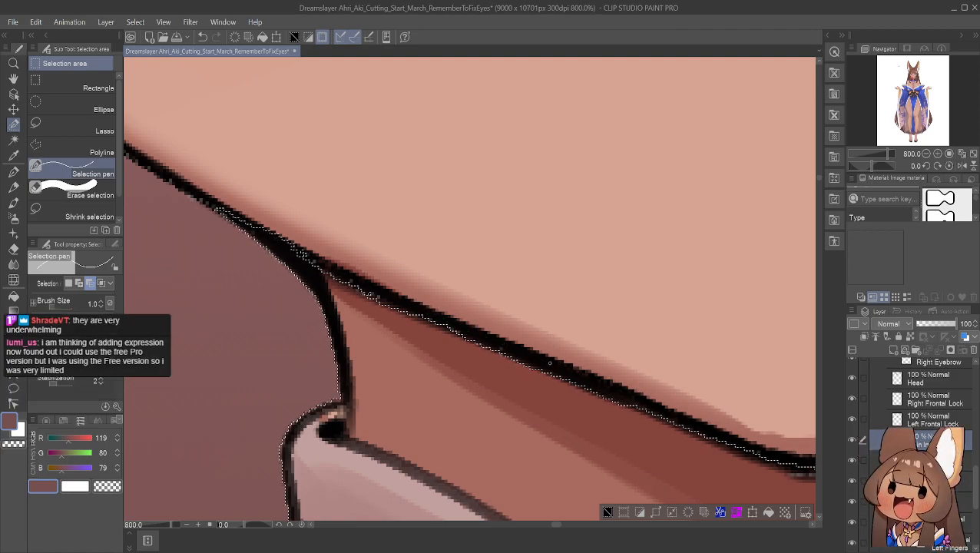
left_click_drag(619, 397, 688, 427)
left_click_drag(813, 465, 814, 466)
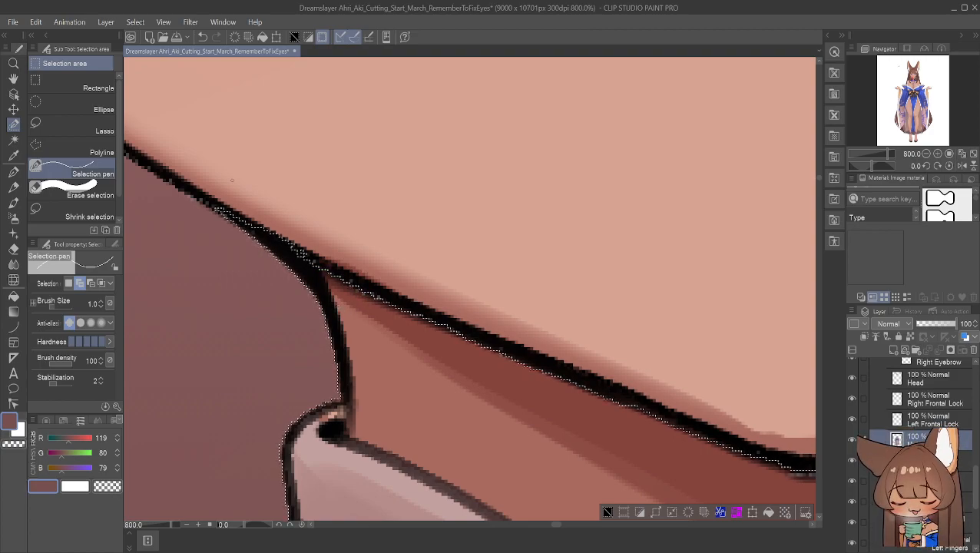
Touch up the selection edge on the jaw line just right of the chin with the Selection pen in subtract mode
key("h")
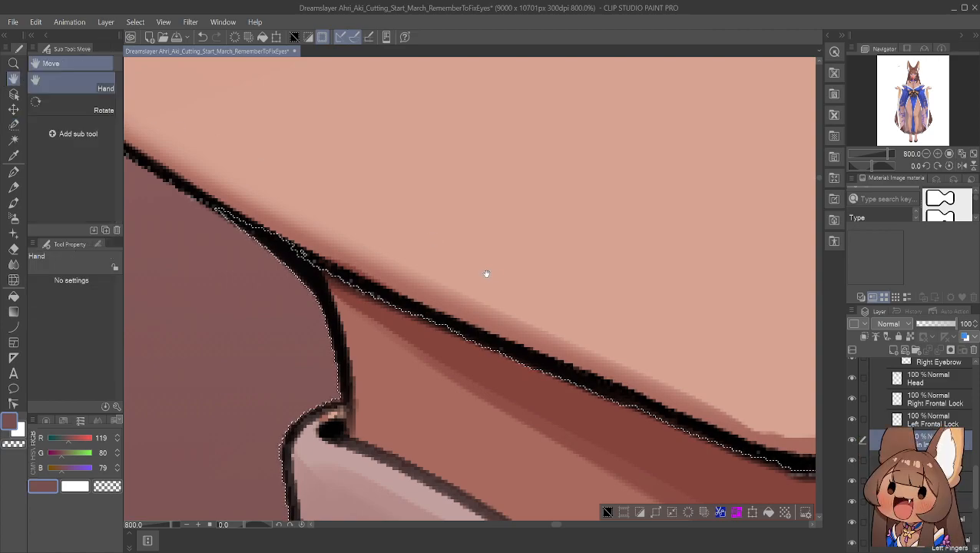
left_click_drag(477, 271, 146, 144)
mouse_move(546, 237)
left_mouse_down()
mouse_move(431, 216)
mouse_move(381, 196)
left_mouse_up()
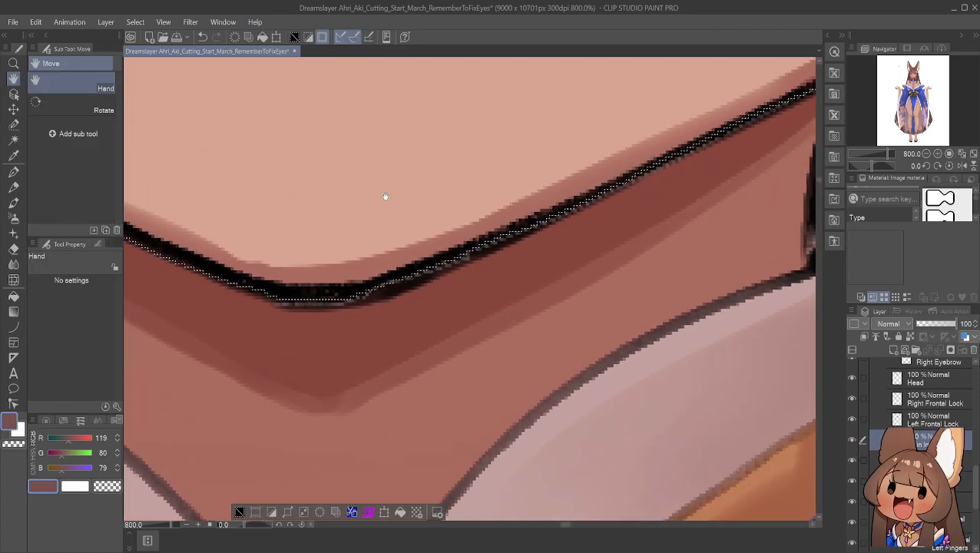
left_click(14, 171)
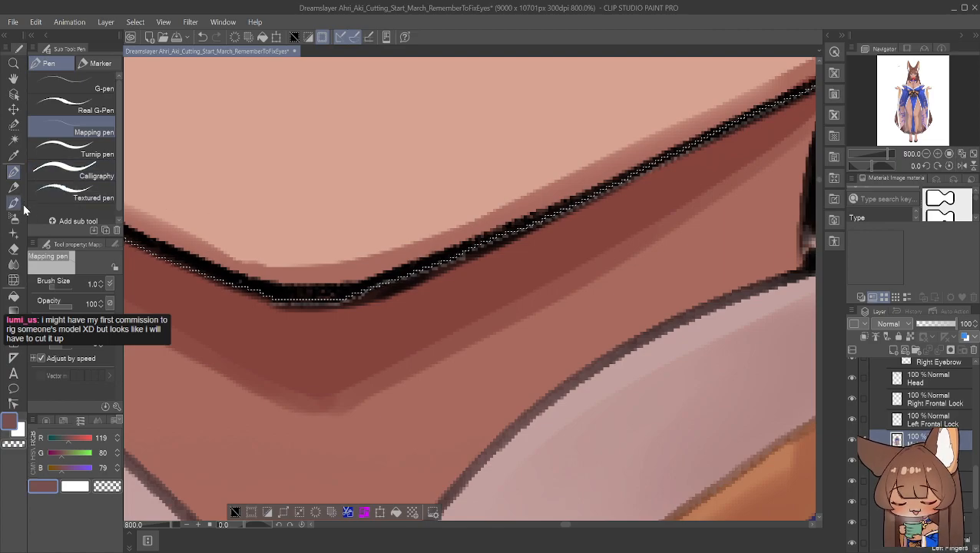
left_click(13, 124)
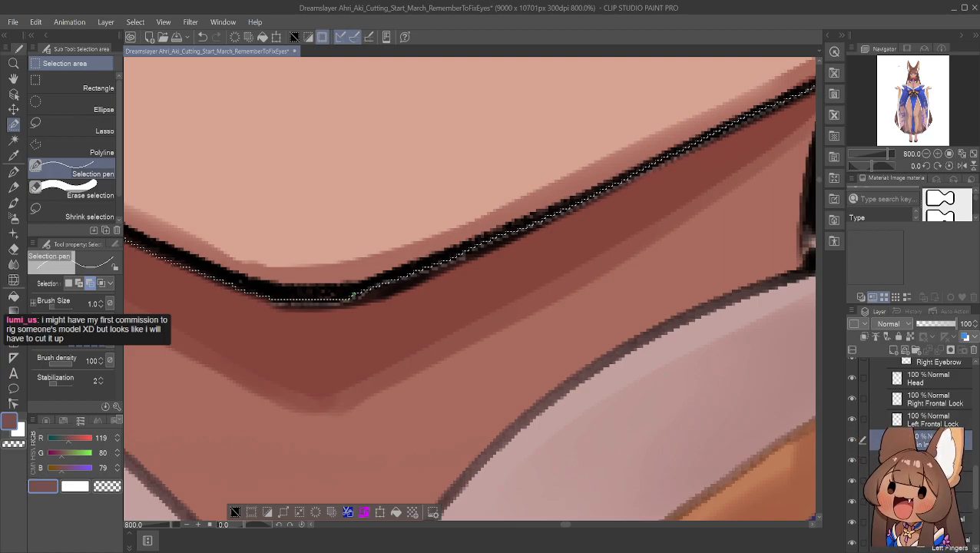
left_click_drag(457, 250, 522, 228)
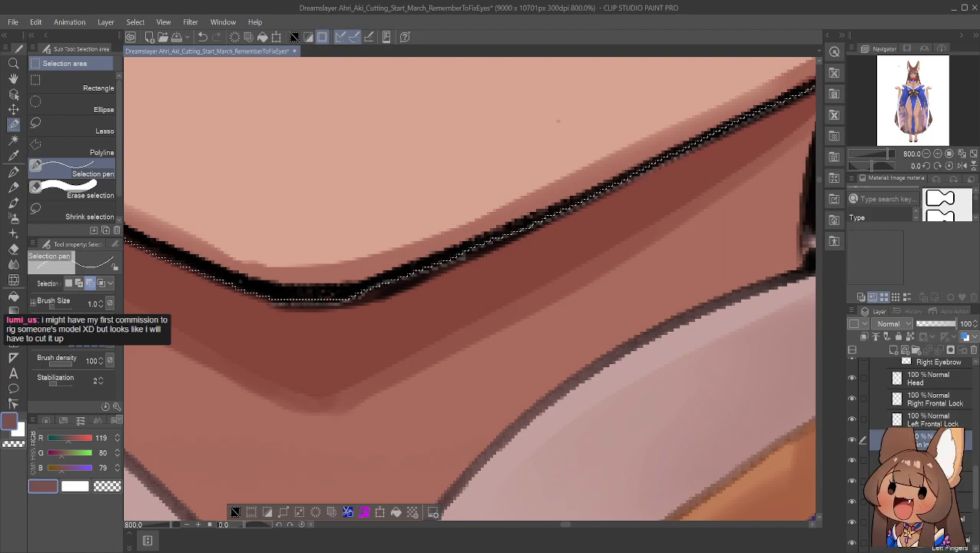
Separate the selected neck and collar onto their own layer and place it directly below the main illustration layer
left_click(13, 79)
left_click_drag(468, 150, 525, 179)
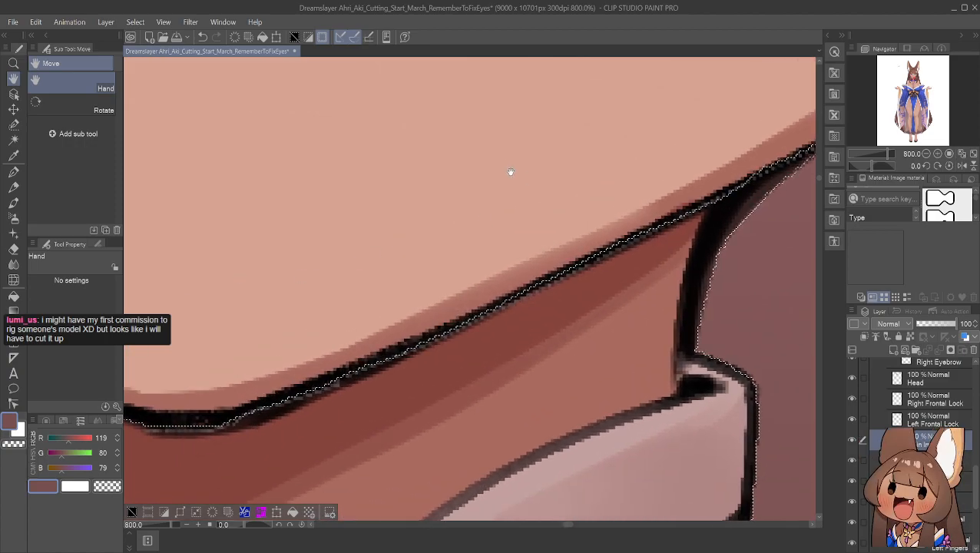
scroll(433, 235, "down", 2)
scroll(416, 247, "down", 5)
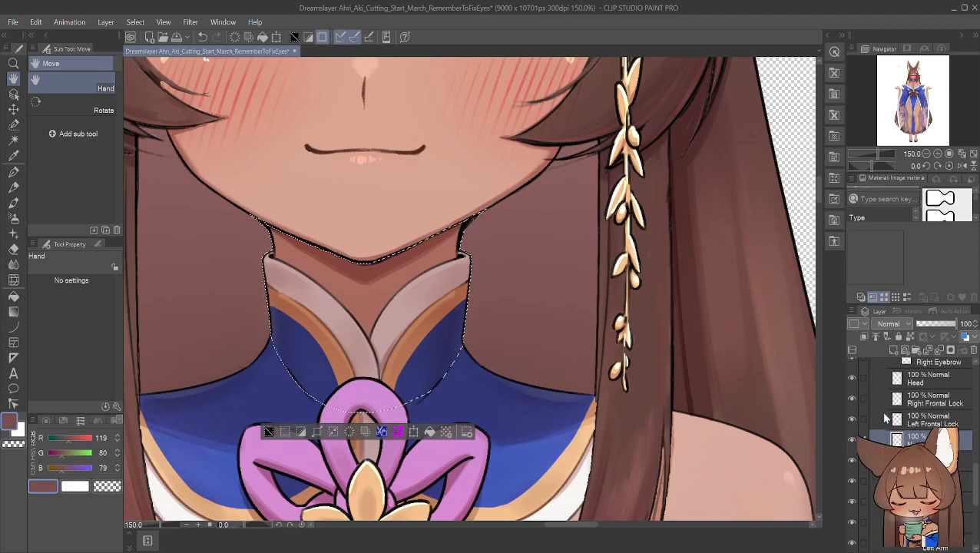
left_click_drag(926, 440, 925, 467)
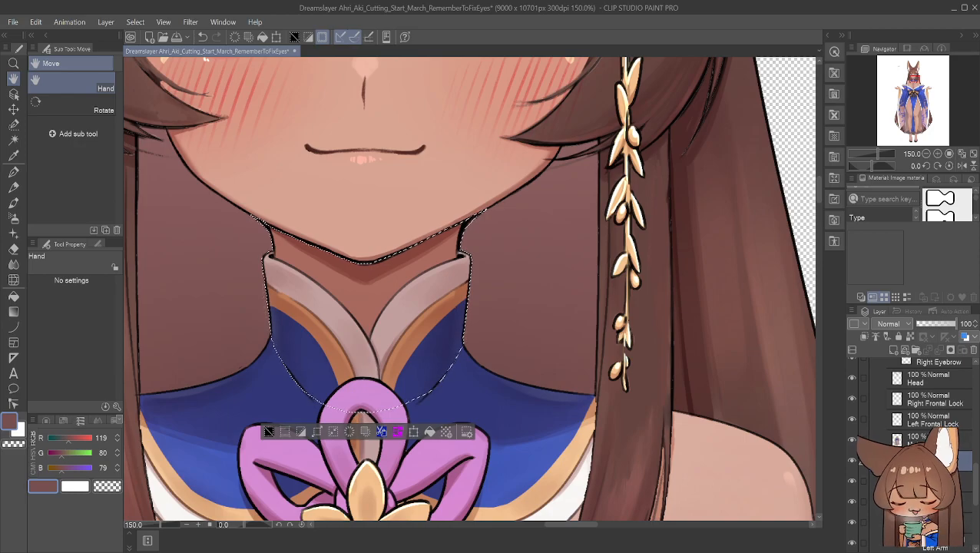
Hide the main illustration layer and the Head layer to isolate the neck piece, and clear the selection
left_click(852, 440)
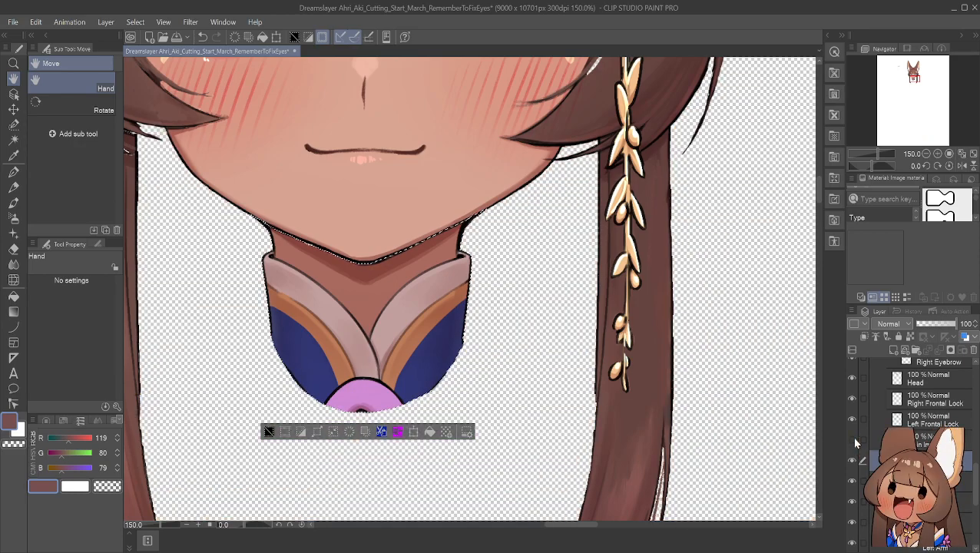
scroll(854, 422, "up", 1)
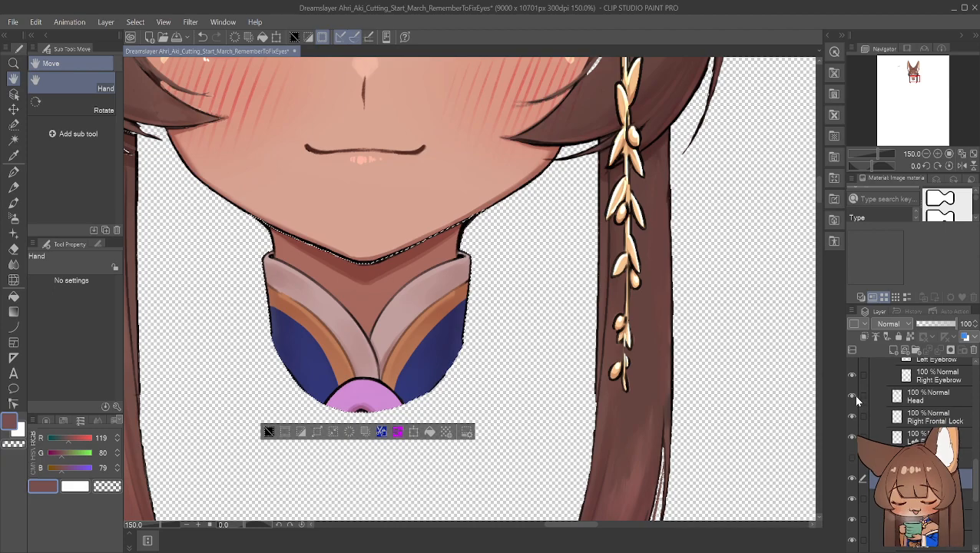
left_click(854, 395)
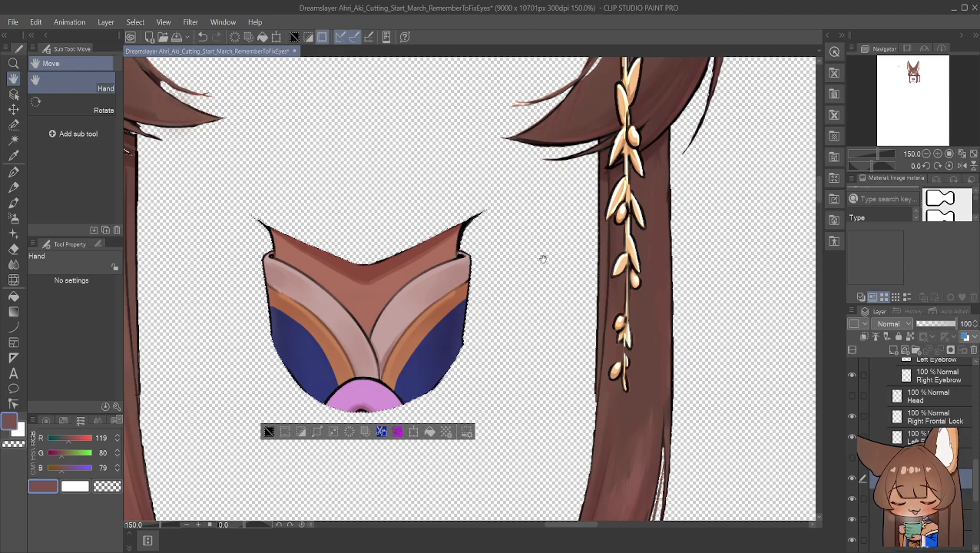
left_click(270, 430)
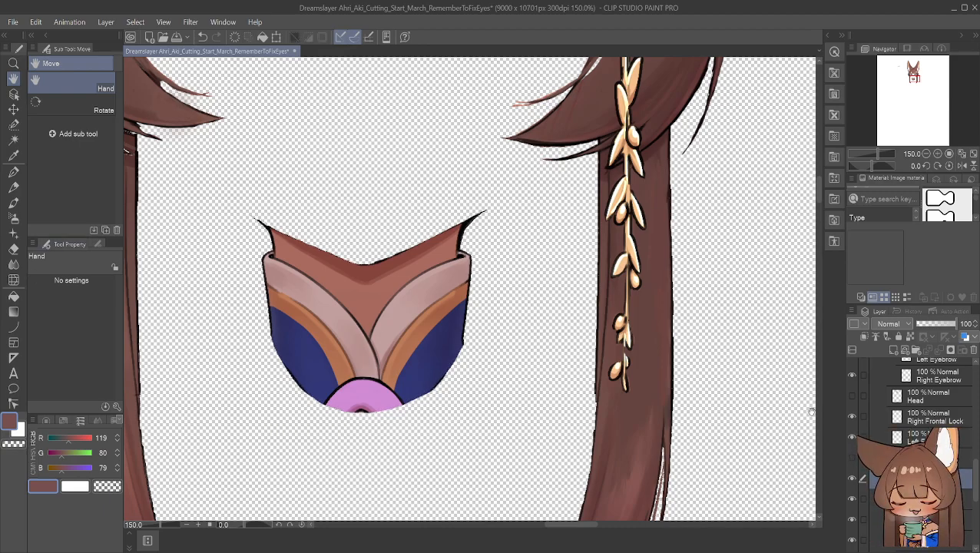
Sample the neck's dark red shadow color and paint the neck upward beyond its V-shaped edge with the Mapping pen at size 69.7
left_click(340, 261, "alt")
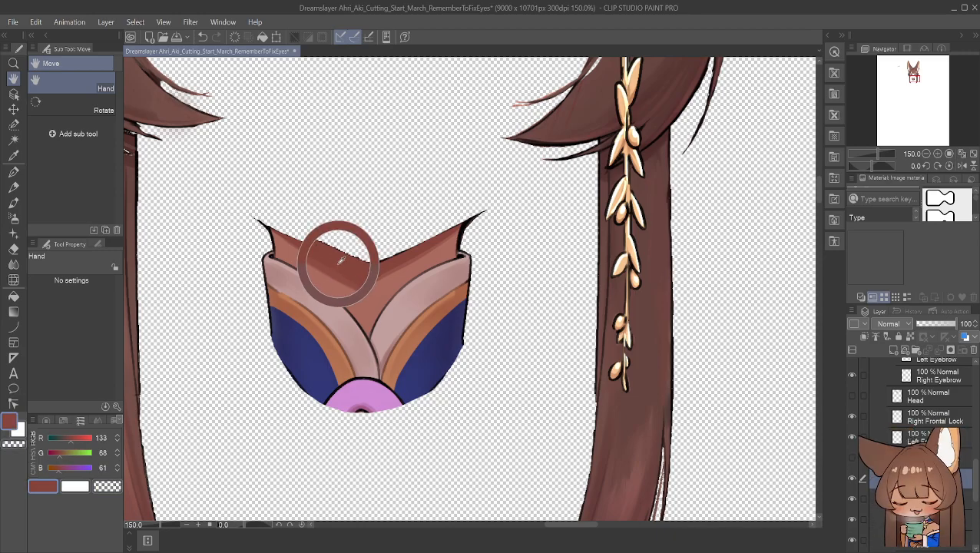
left_click(13, 170)
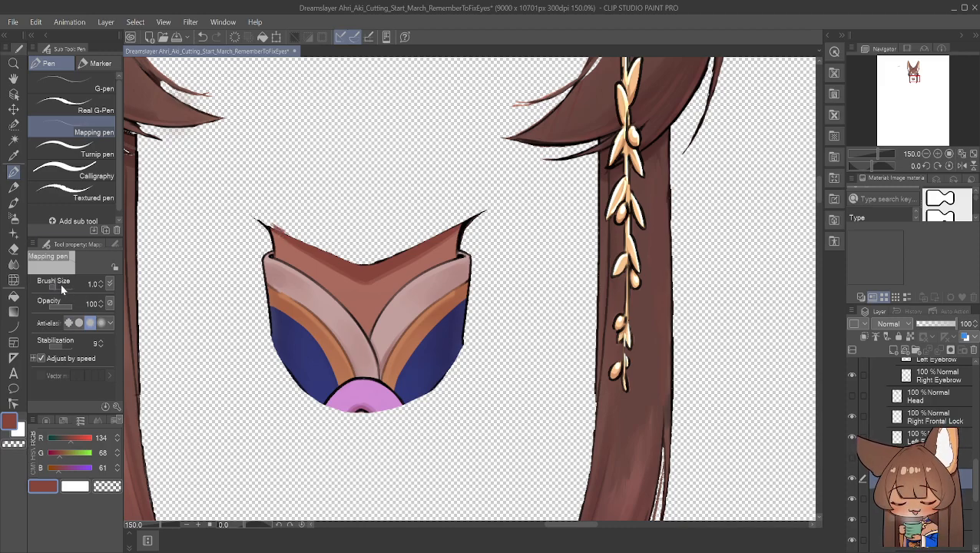
left_click_drag(56, 285, 65, 286)
mouse_move(282, 218)
left_mouse_down()
mouse_move(367, 244)
mouse_move(441, 223)
left_mouse_up()
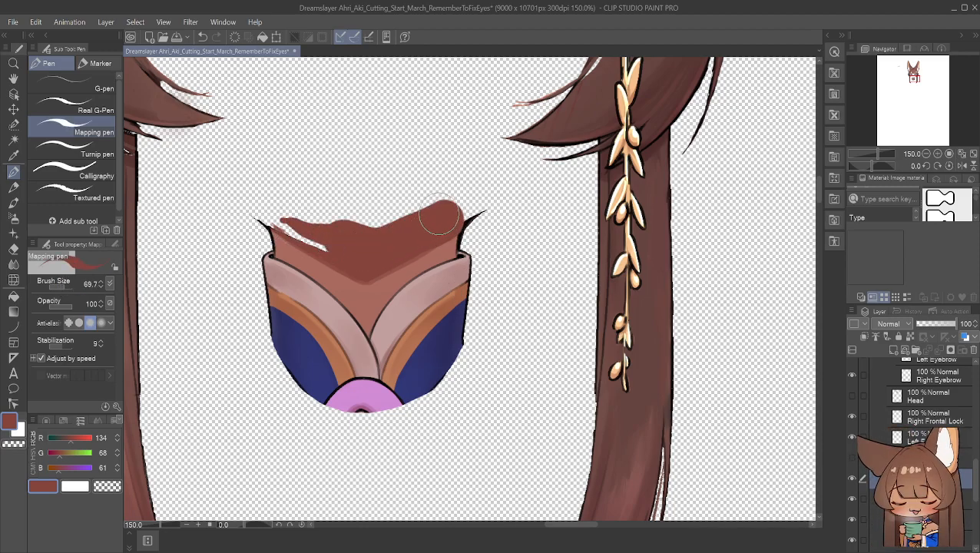
key("ctrl+z")
left_click_drag(349, 242, 450, 211)
mouse_move(389, 241)
left_mouse_down()
mouse_move(350, 250)
mouse_move(293, 209)
left_mouse_up()
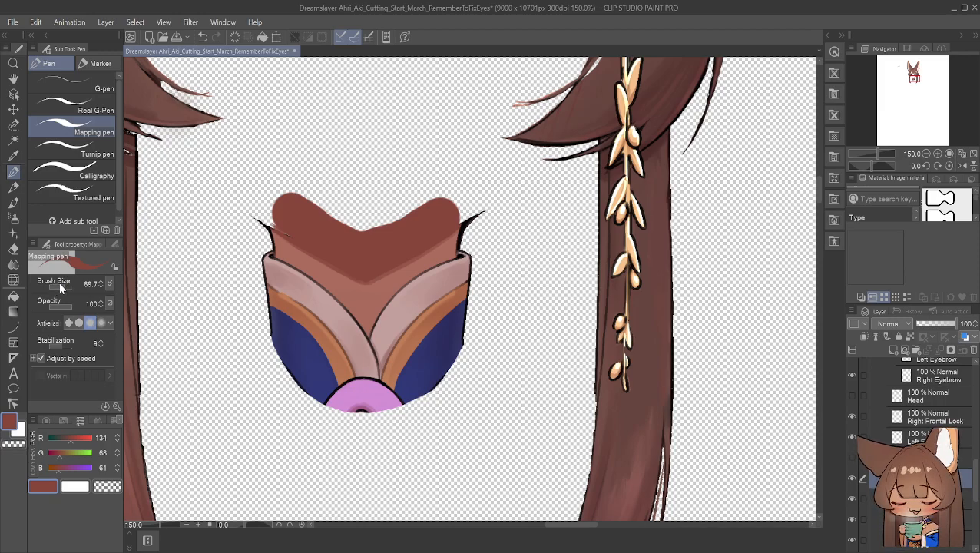
Extend the dark red fill outward over both upper corners of the neck with the Mapping pen at size 2.9
left_click_drag(64, 283, 58, 287)
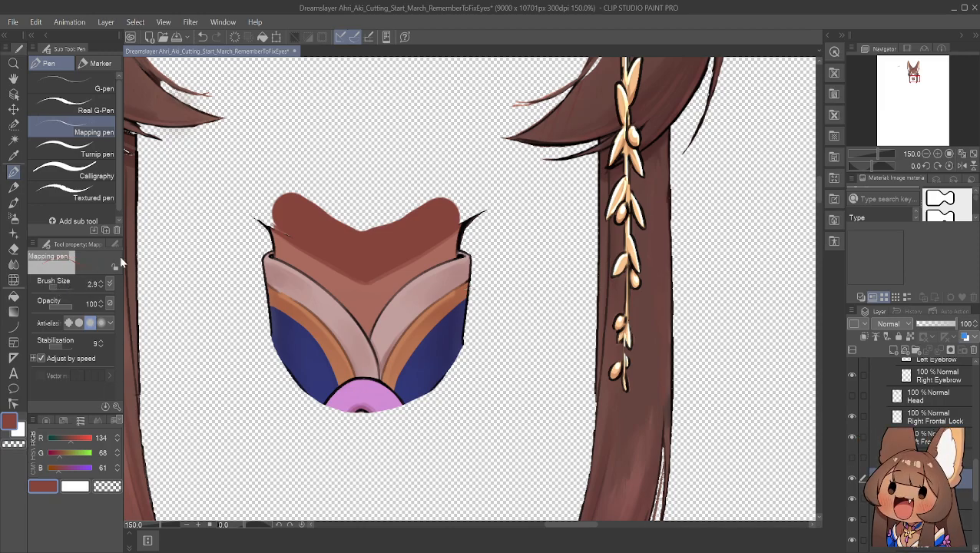
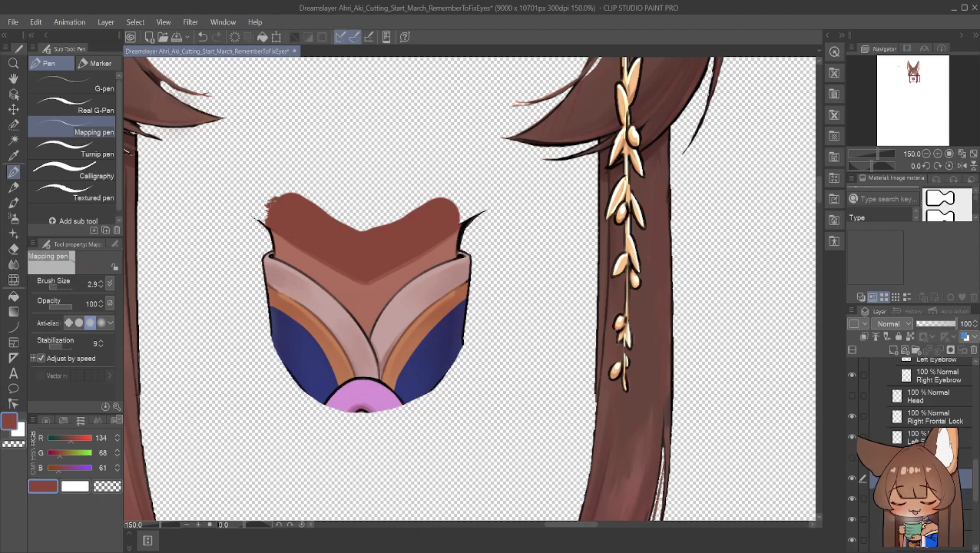
left_click_drag(271, 203, 270, 209)
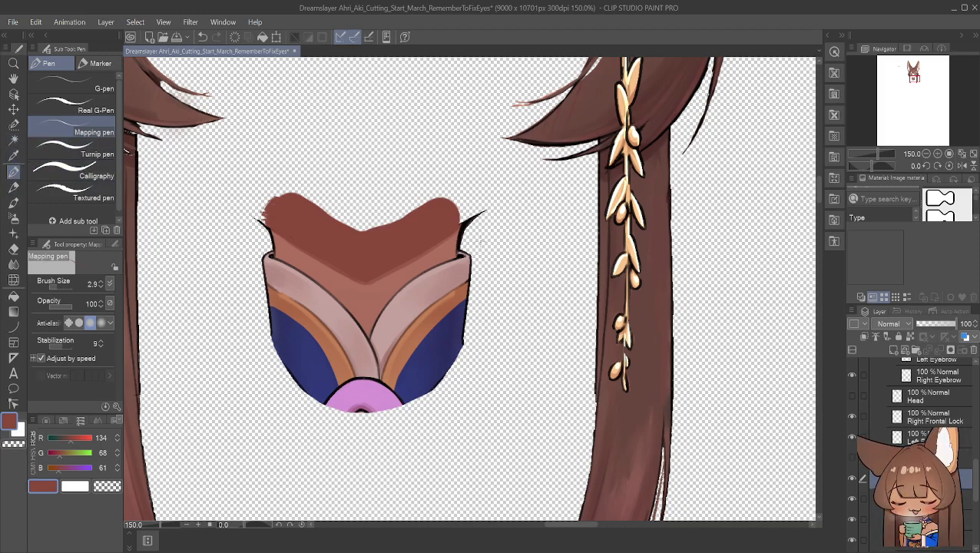
mouse_move(452, 226)
left_mouse_down()
mouse_move(473, 210)
mouse_move(449, 189)
mouse_move(435, 200)
left_mouse_up()
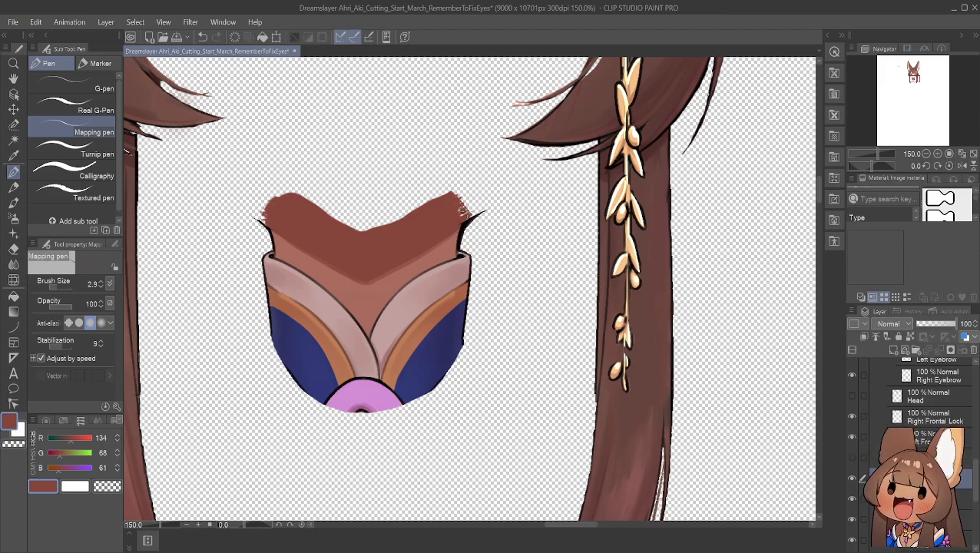
left_click_drag(467, 212, 486, 202)
mouse_move(463, 213)
left_mouse_down()
mouse_move(484, 196)
mouse_move(461, 186)
mouse_move(482, 181)
mouse_move(484, 192)
mouse_move(467, 193)
mouse_move(488, 197)
left_mouse_up()
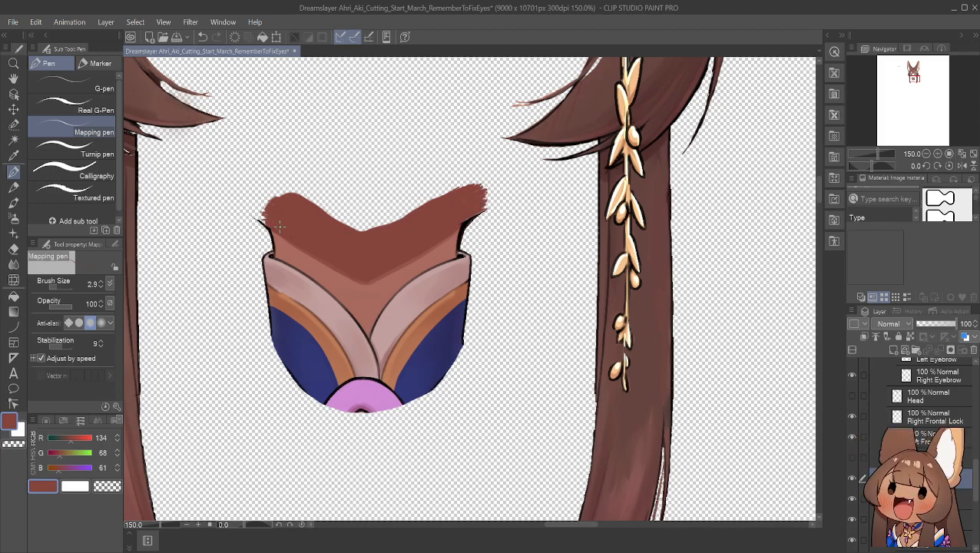
mouse_move(267, 223)
left_mouse_down()
mouse_move(256, 211)
mouse_move(268, 188)
mouse_move(283, 186)
mouse_move(269, 195)
left_mouse_up()
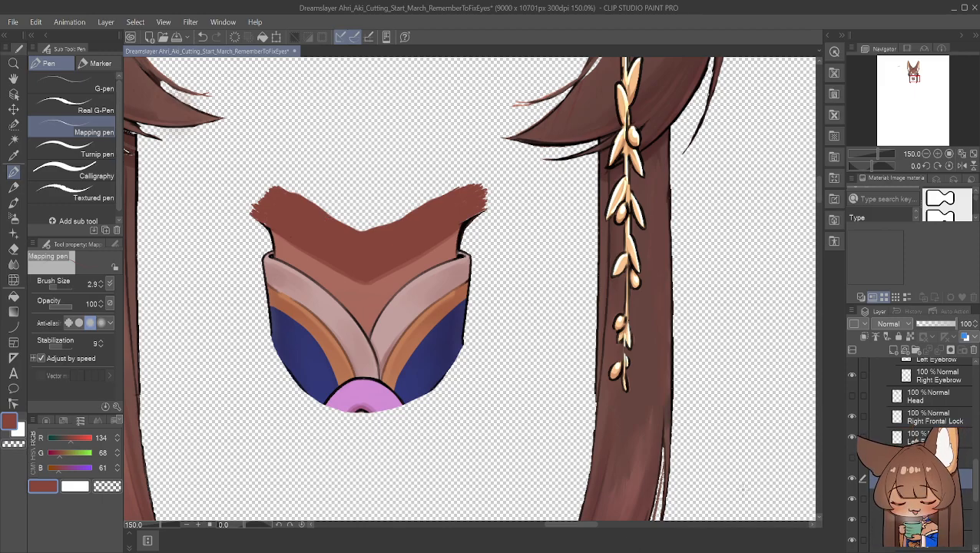
Show the main illustration layer and the Head layer again over the extended neck
left_click(851, 459)
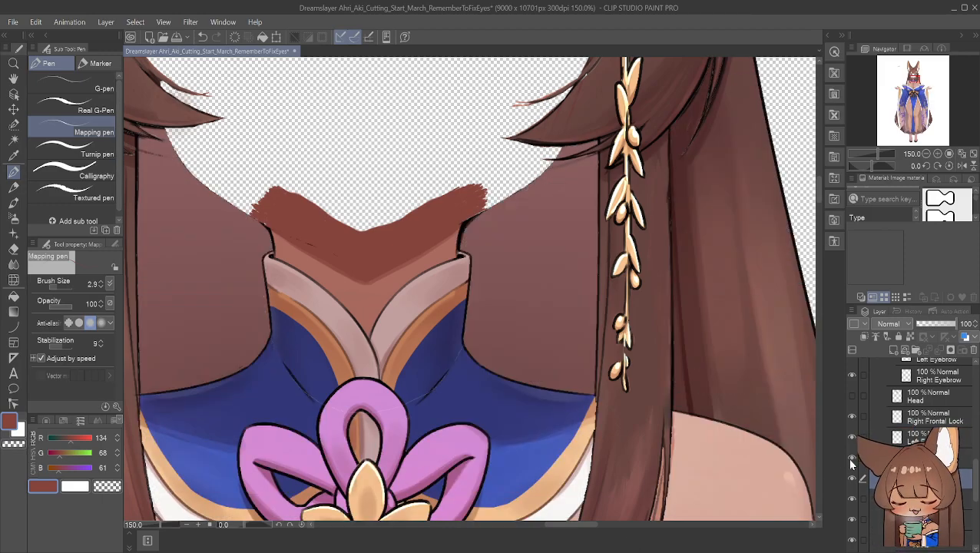
left_click(851, 395)
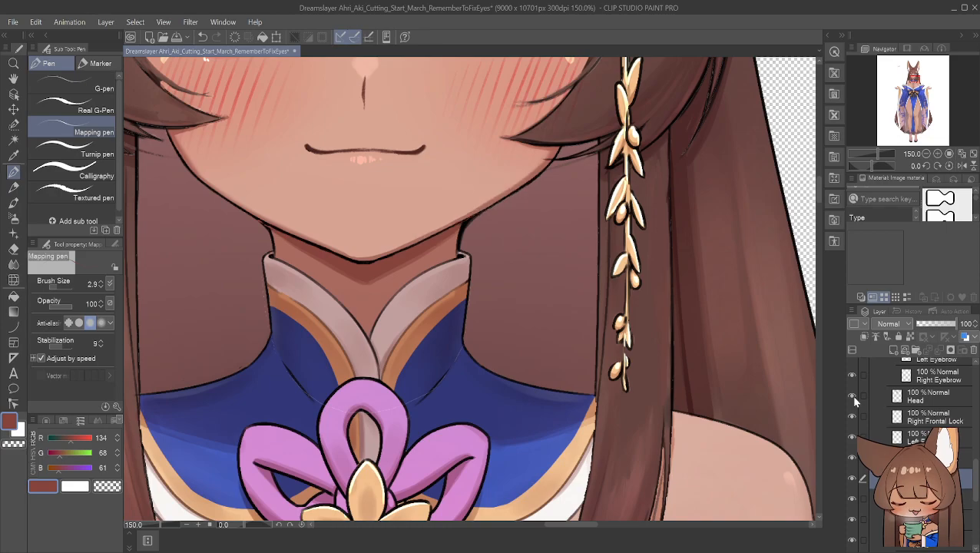
Examine both eyes of the character up close and locate the Left Eye folder's layers
scroll(703, 289, "down", 4)
scroll(701, 291, "down", 6)
scroll(688, 236, "up", 12)
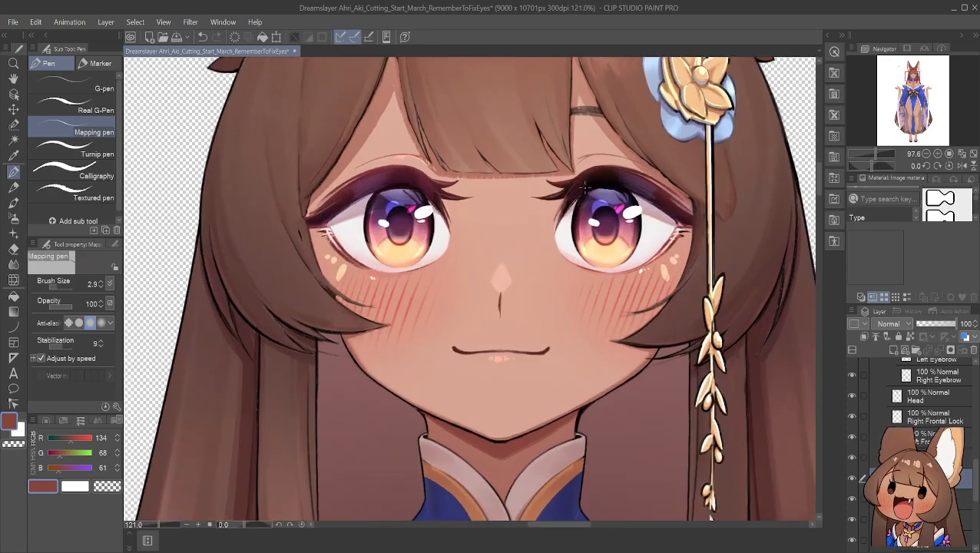
scroll(586, 188, "up", 4)
scroll(610, 195, "up", 2)
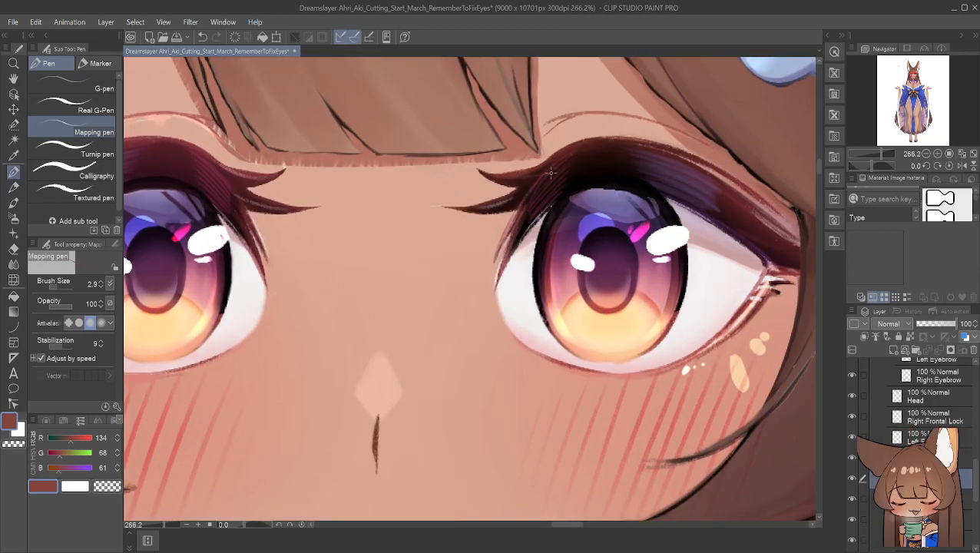
left_click(13, 79)
left_click_drag(352, 165, 439, 172)
scroll(442, 166, "up", 2)
scroll(445, 161, "down", 1)
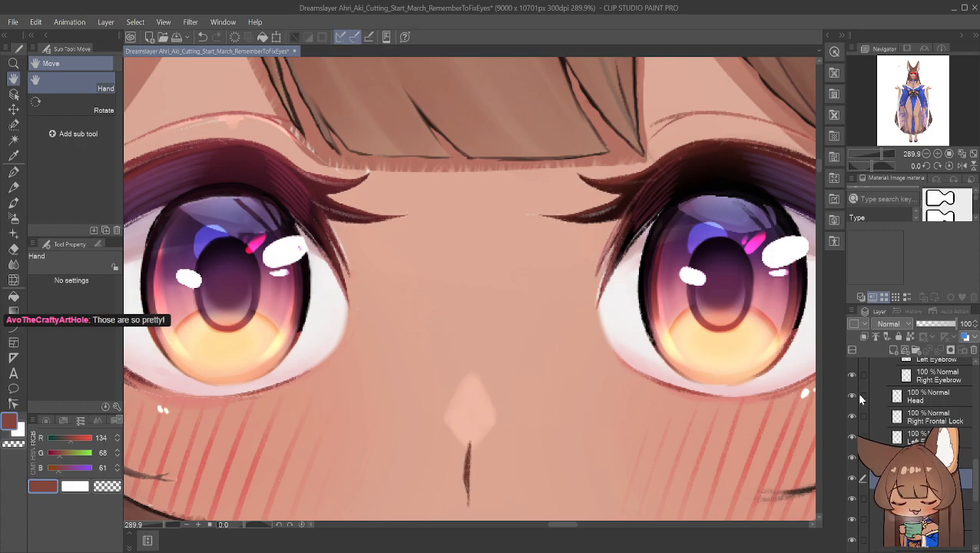
scroll(852, 394, "up", 3)
scroll(899, 407, "down", 2)
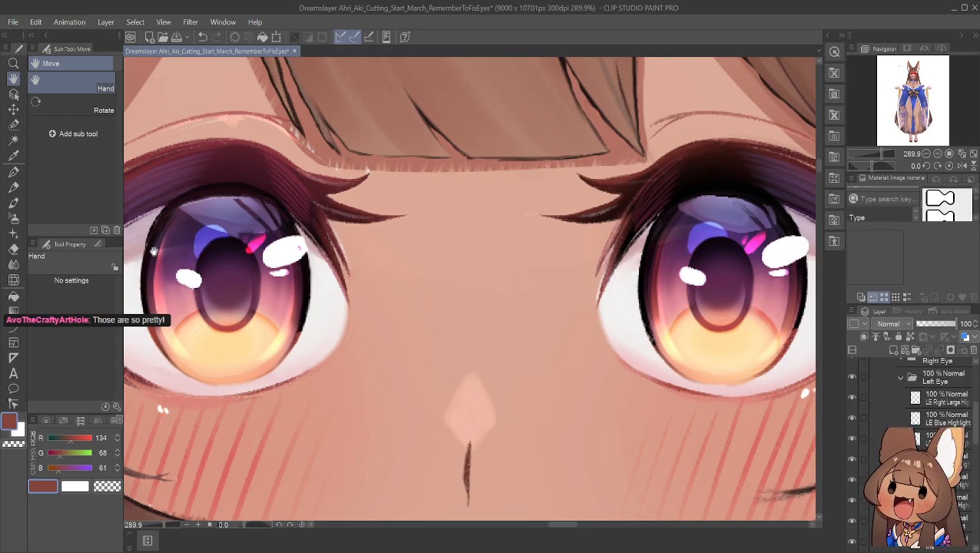
Toggle the white highlight beside the left eye's pupil, leave it hidden, and inspect the iris without it
left_click(853, 397)
left_click(852, 397)
left_click_drag(743, 345, 557, 349)
scroll(637, 351, "up", 2)
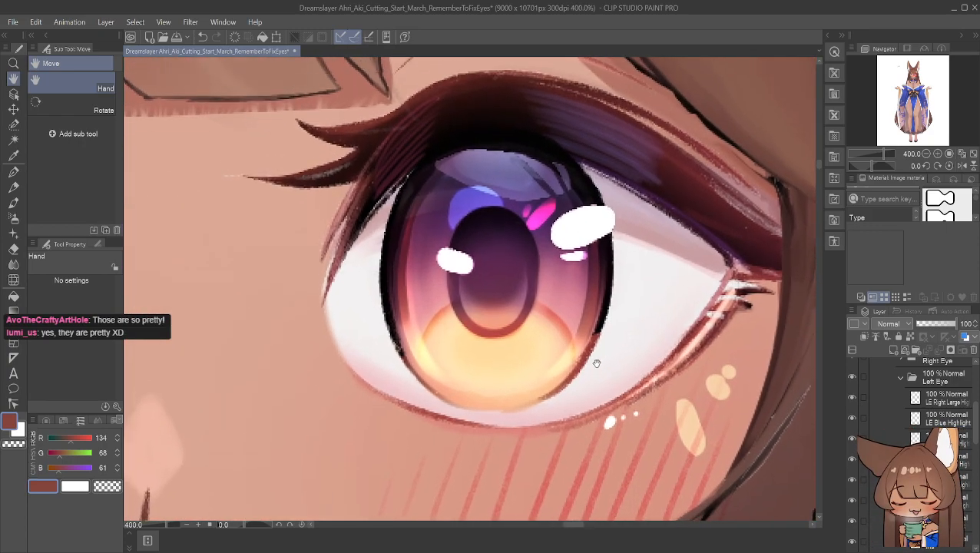
left_click(852, 397)
scroll(602, 361, "up", 1)
scroll(602, 361, "up", 3)
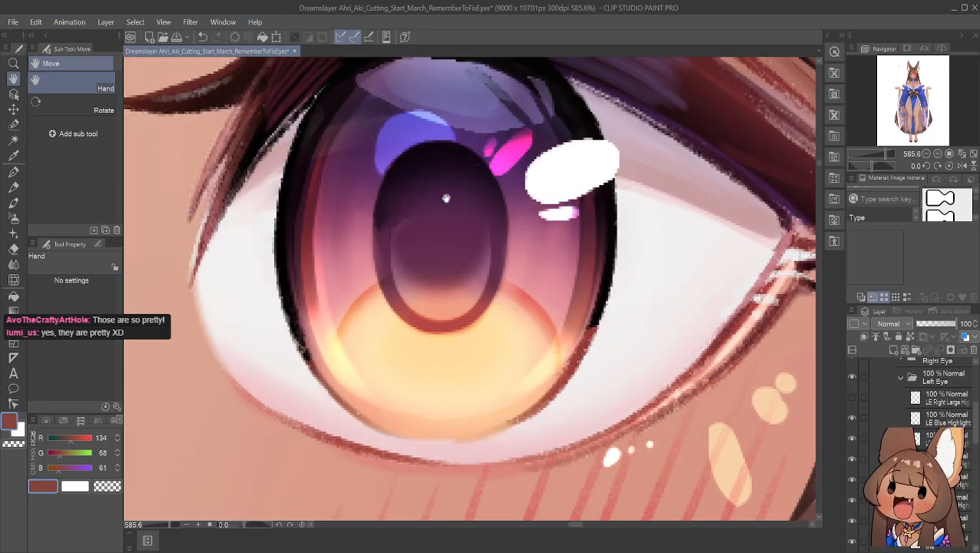
scroll(446, 191, "down", 4)
left_click_drag(490, 188, 503, 216)
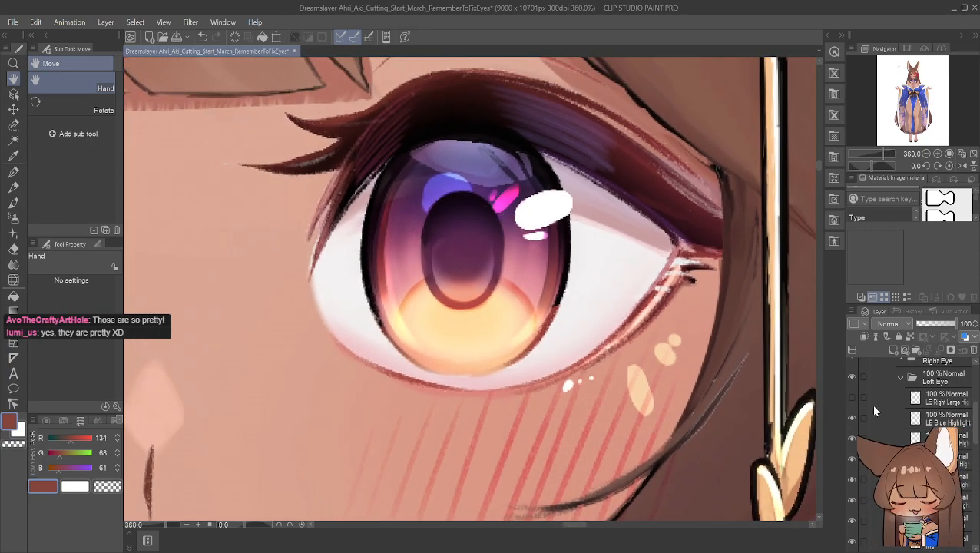
Hide the left eye's blue, pink and small white highlight layers to check the iris beneath them
left_click(851, 418)
left_click(852, 459)
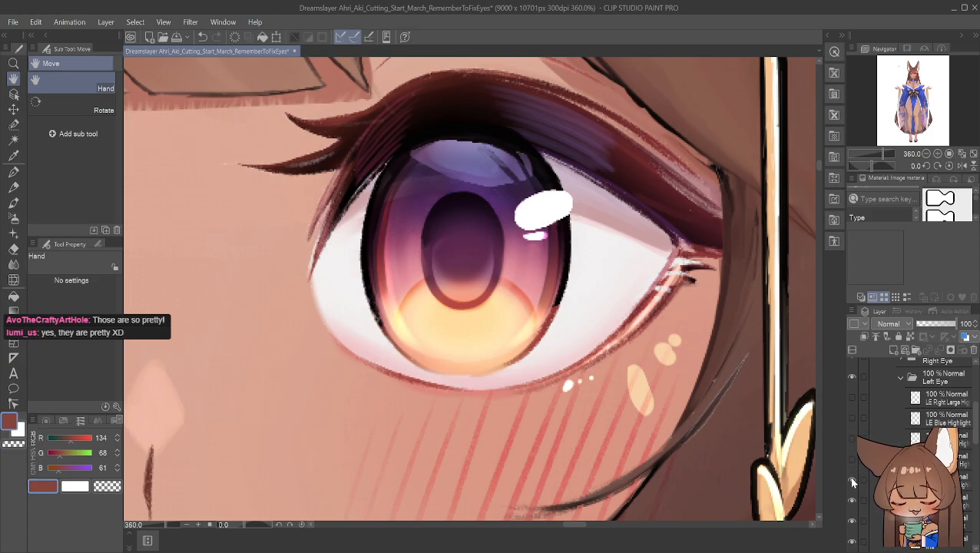
left_click(852, 480)
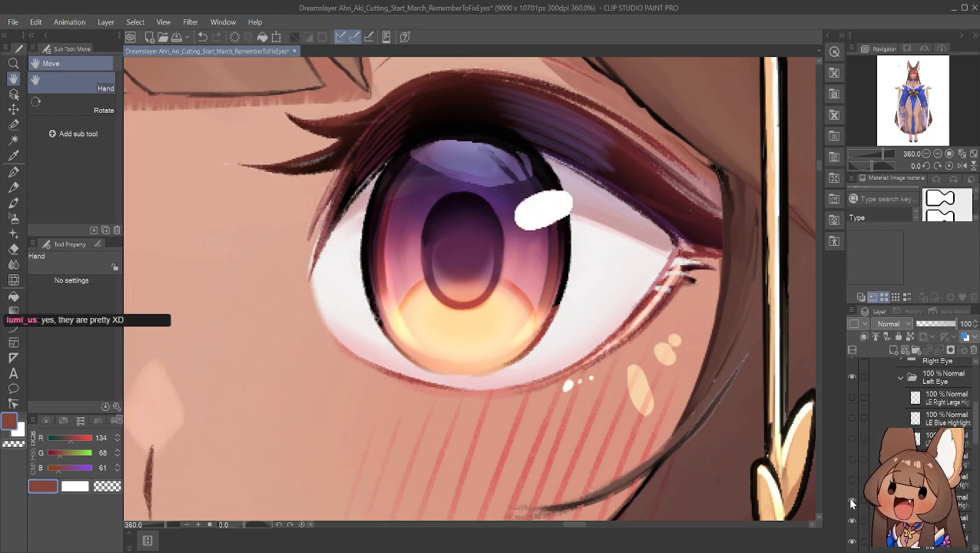
Show all of the left eye's white, pink and blue highlight layers again
left_click(848, 495)
left_click(846, 494)
left_click(852, 478)
left_click(850, 460)
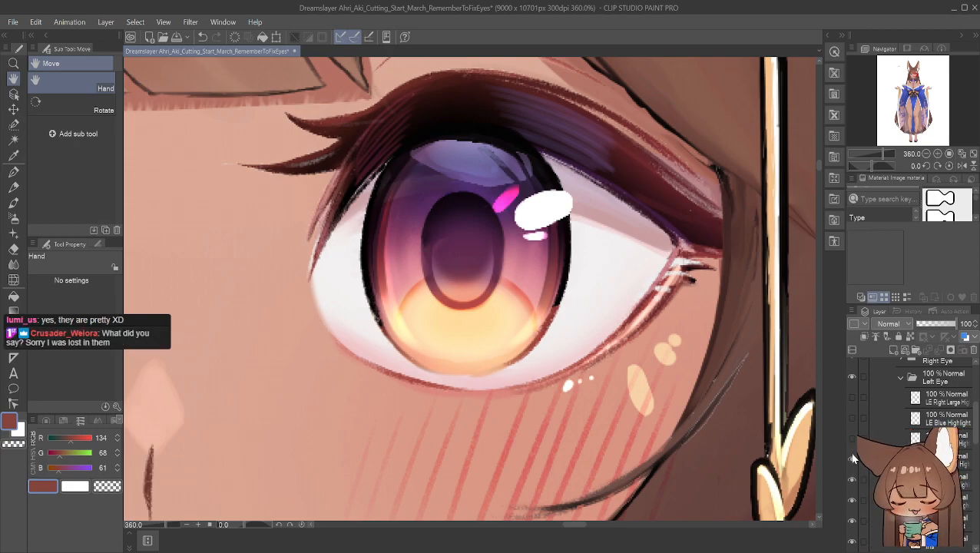
left_click(851, 418)
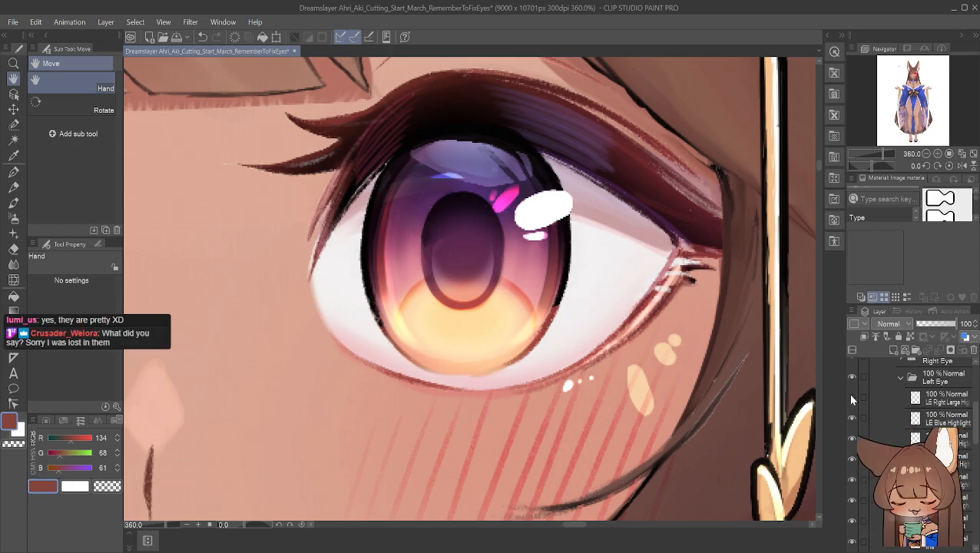
left_click(851, 396)
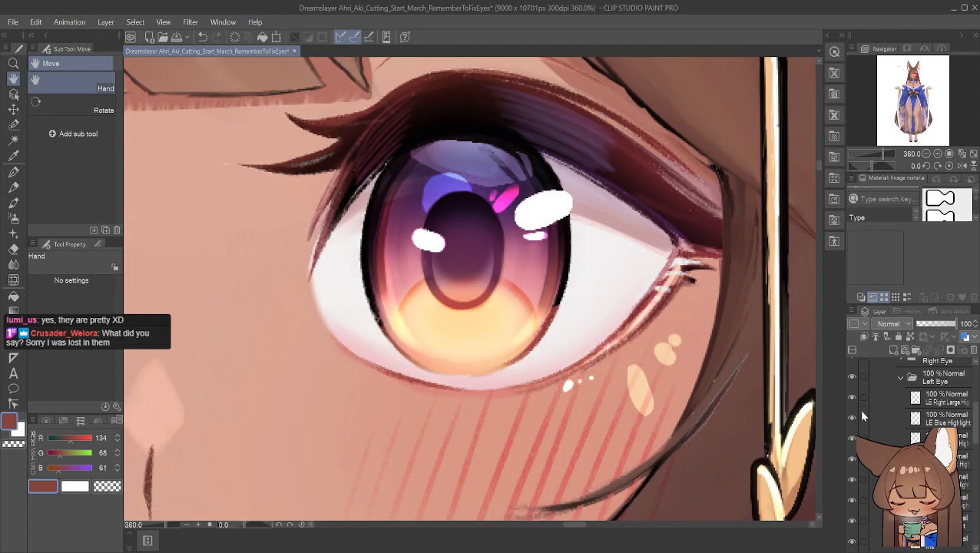
Hide and reshow the left eye's upper reflection, iris, and eye white and lashes to check each separated piece
left_click(852, 521)
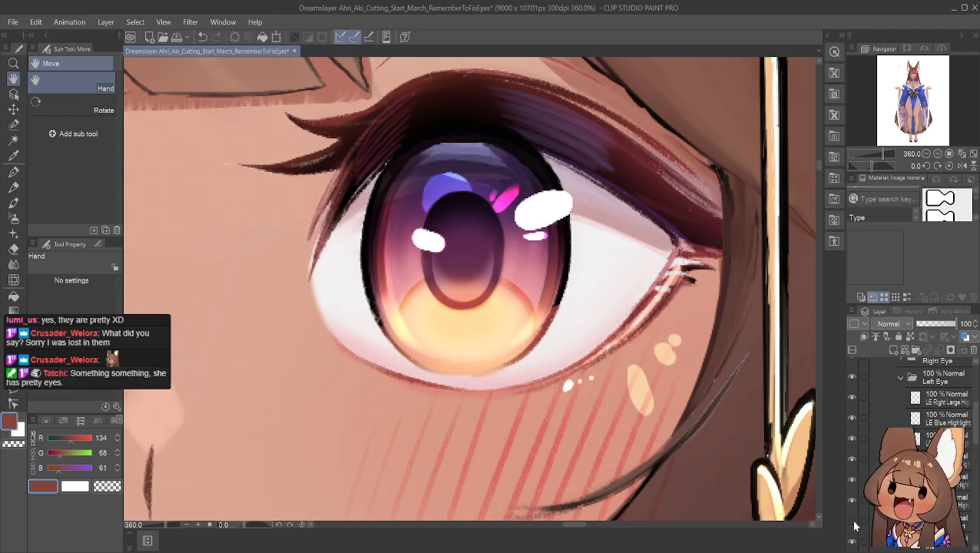
left_click(854, 525)
scroll(853, 507, "down", 3)
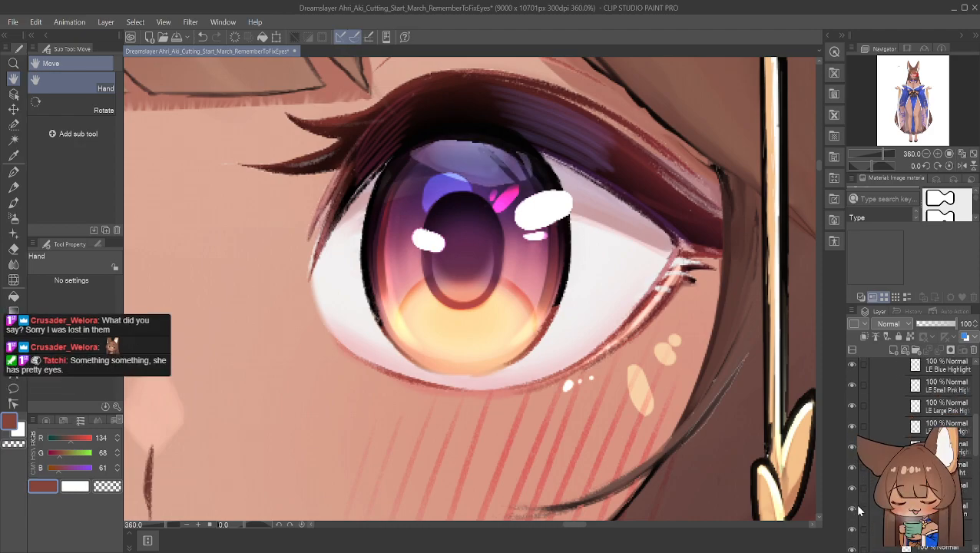
left_click(851, 488)
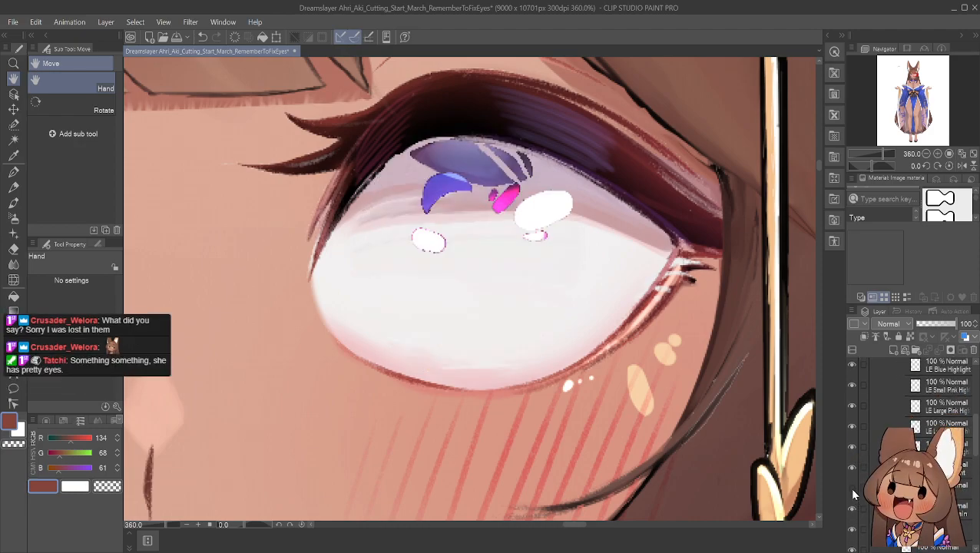
left_click(853, 501)
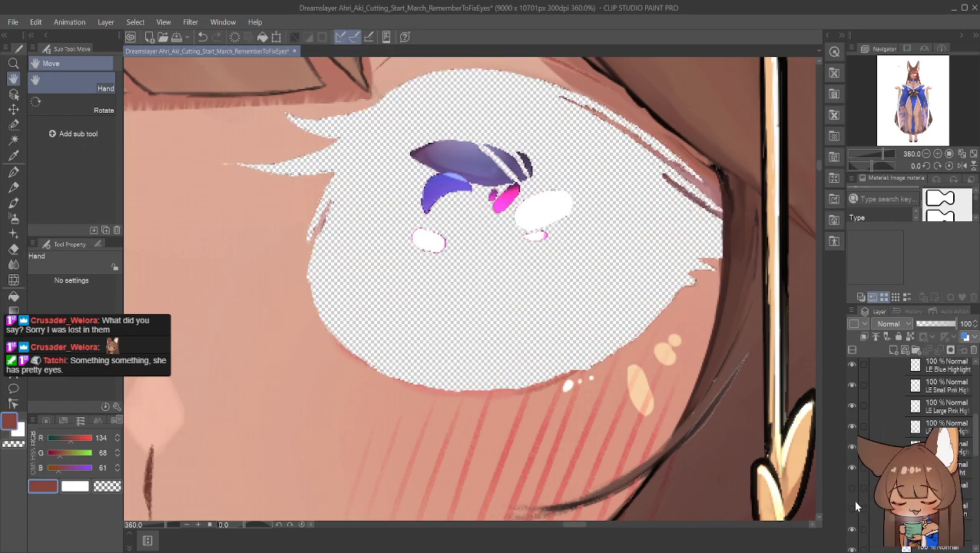
left_click(853, 500)
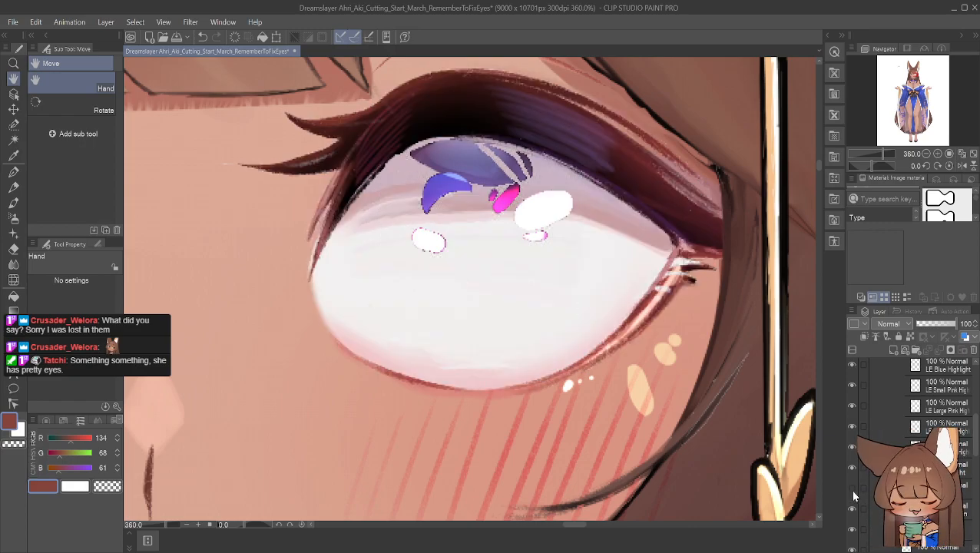
left_click(851, 484)
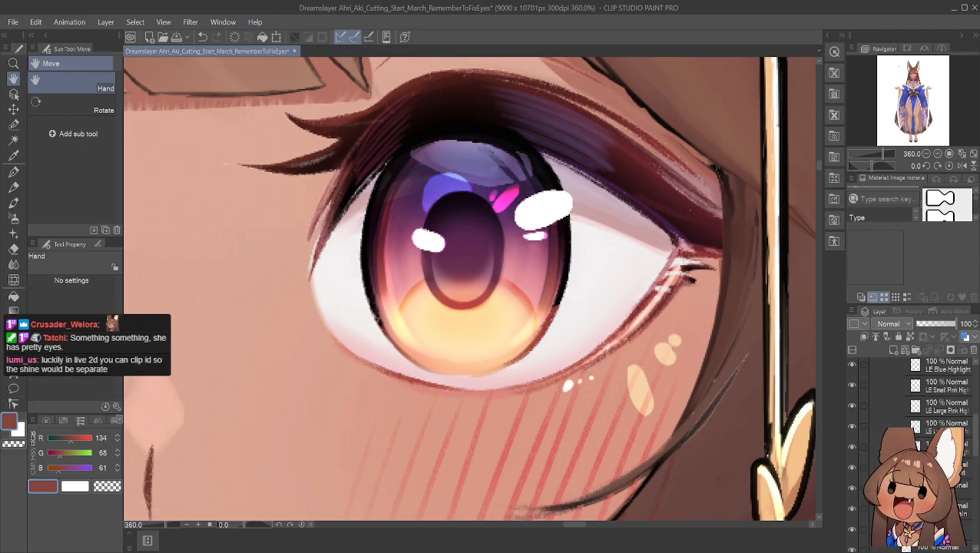
Toggle the left eye's small white and large pink highlight layers off and back on to check them individually
left_click(851, 433)
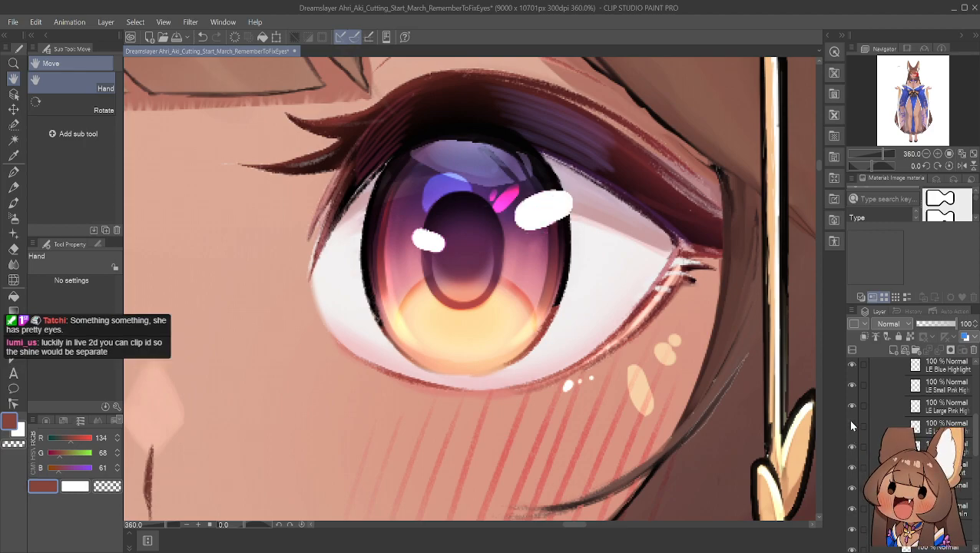
left_click(851, 406)
left_click(851, 405)
left_click(851, 425)
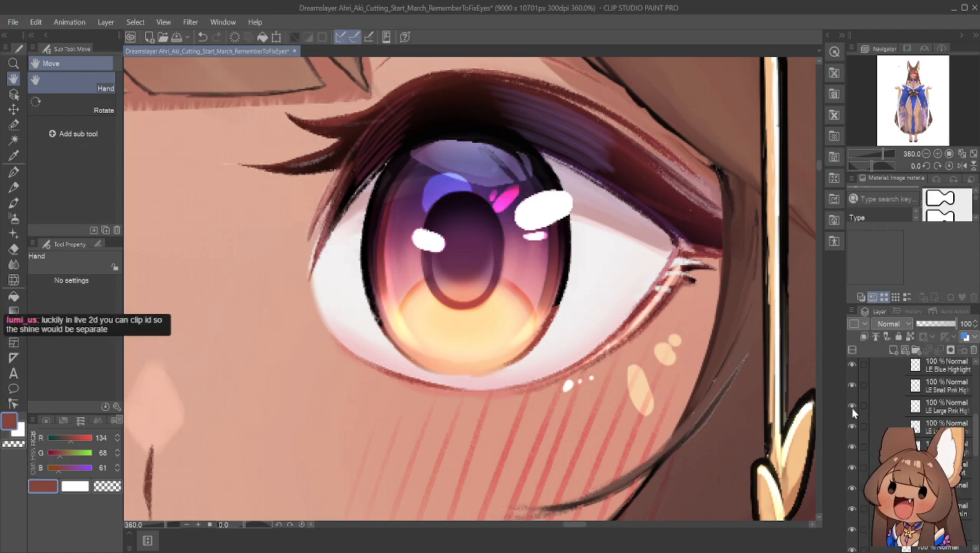
Compare the left and right eyes up close with all their layers visible
scroll(864, 404, "up", 1)
scroll(697, 356, "up", 1)
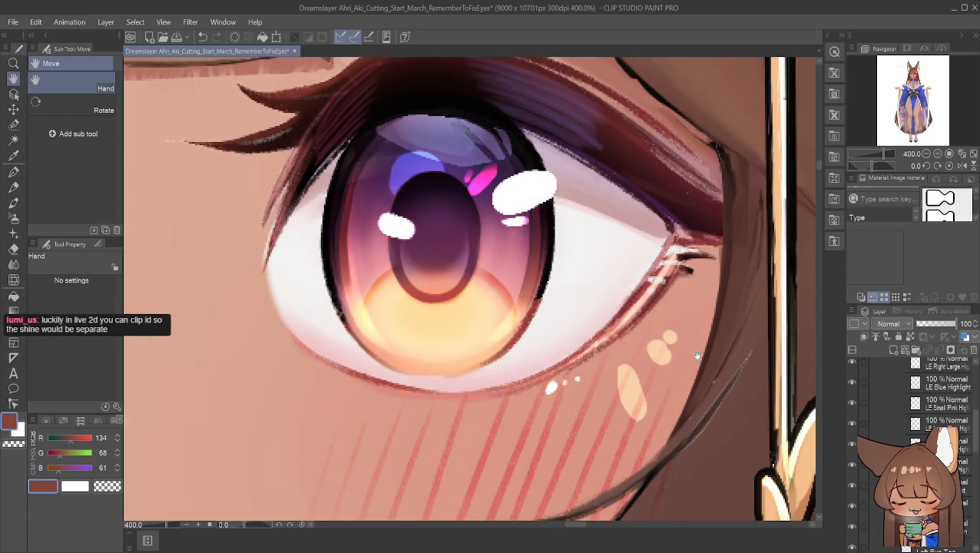
scroll(530, 261, "down", 1)
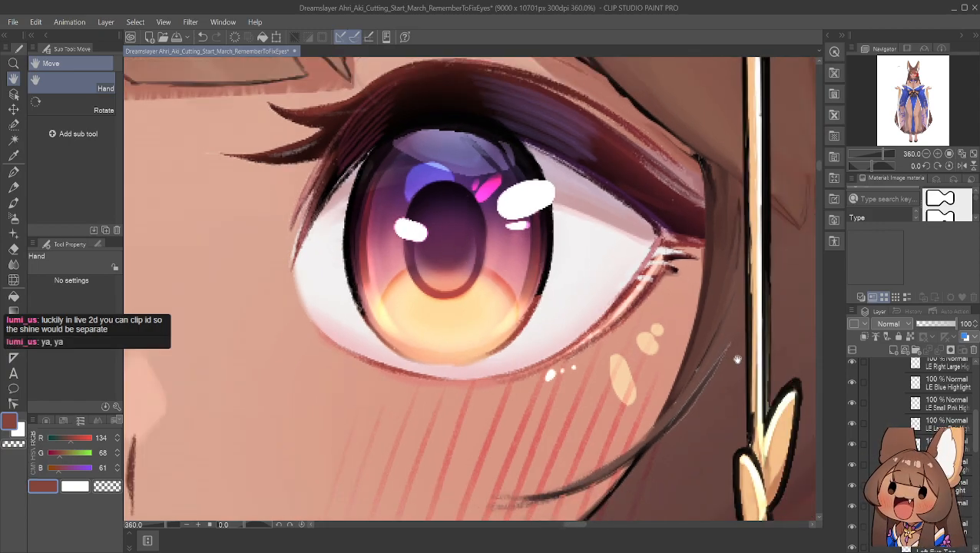
left_click_drag(229, 211, 438, 258)
scroll(463, 266, "down", 3)
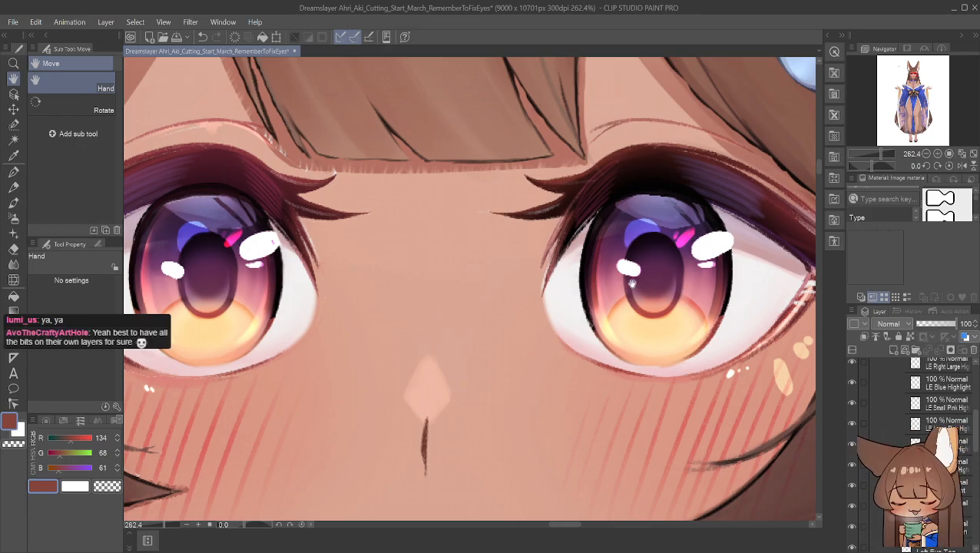
left_click_drag(692, 287, 730, 257)
left_click_drag(541, 288, 591, 280)
left_click_drag(492, 279, 557, 258)
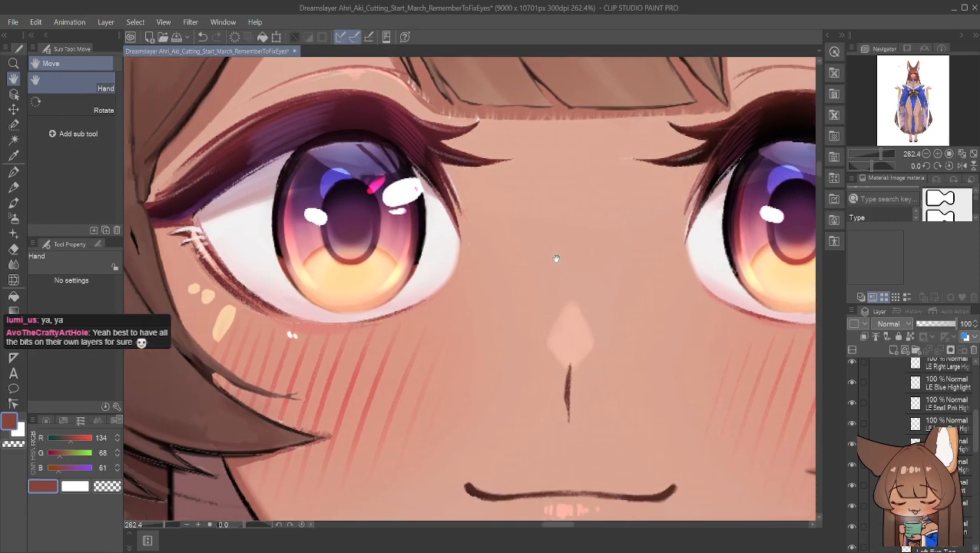
Examine the lower face, neck and collar area for remaining seams between the cut pieces
left_click_drag(555, 354, 503, 231)
scroll(549, 330, "up", 3)
scroll(525, 238, "down", 3)
scroll(524, 238, "down", 3)
left_click_drag(569, 338, 562, 293)
scroll(573, 306, "up", 3)
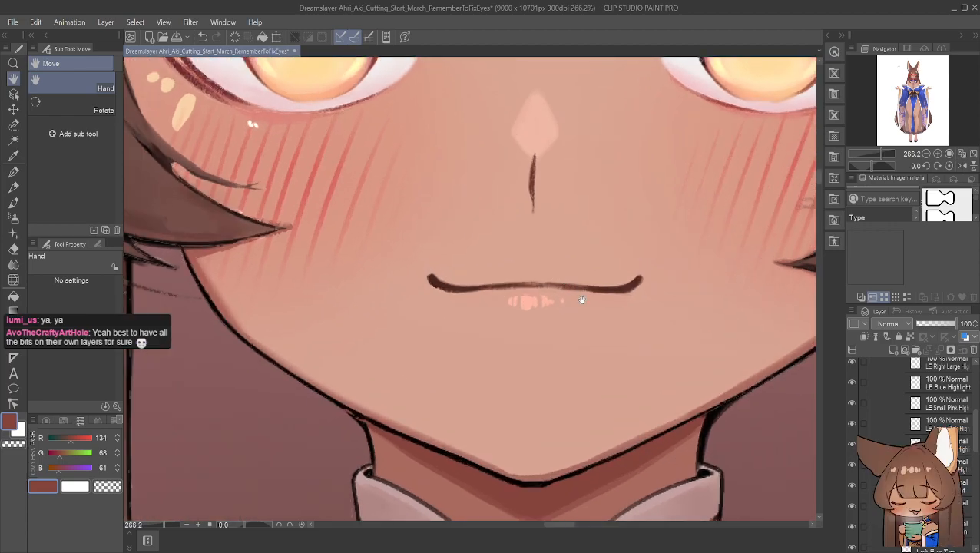
scroll(604, 269, "down", 1)
left_click_drag(541, 258, 460, 166)
scroll(585, 299, "down", 1)
left_click_drag(562, 322, 547, 227)
scroll(572, 315, "up", 4)
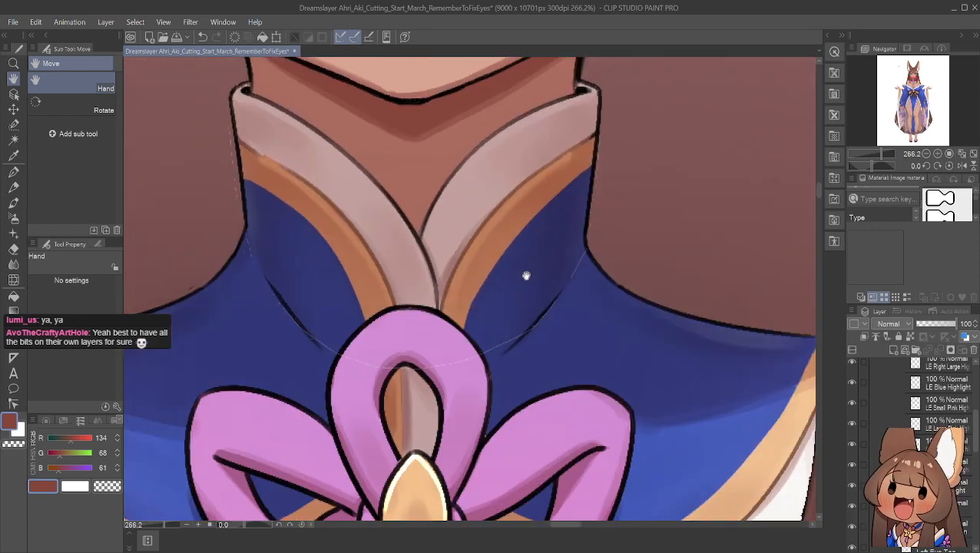
Try to paint over the light seam beneath the collar's right outline with the Mapping pen in a sampled dark blue
scroll(579, 302, "up", 2)
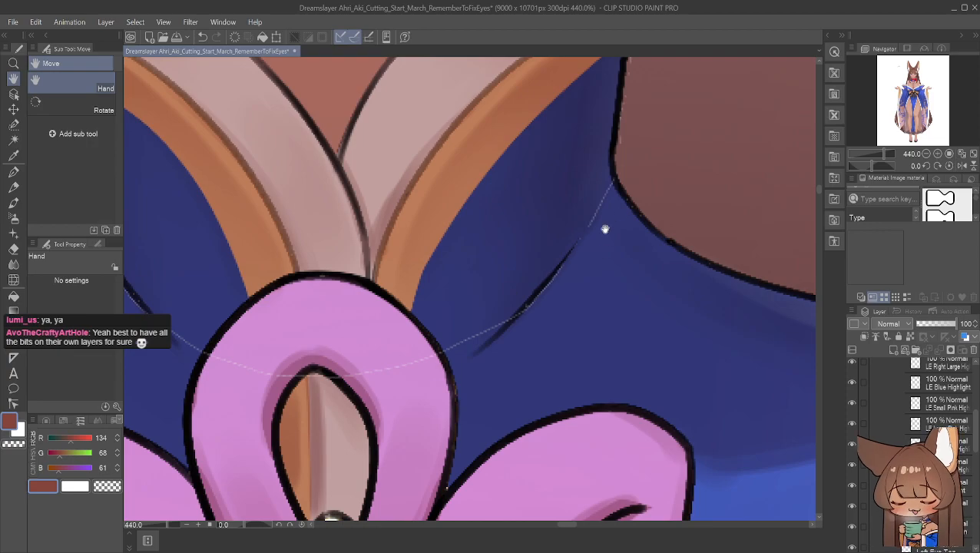
scroll(586, 239, "up", 2)
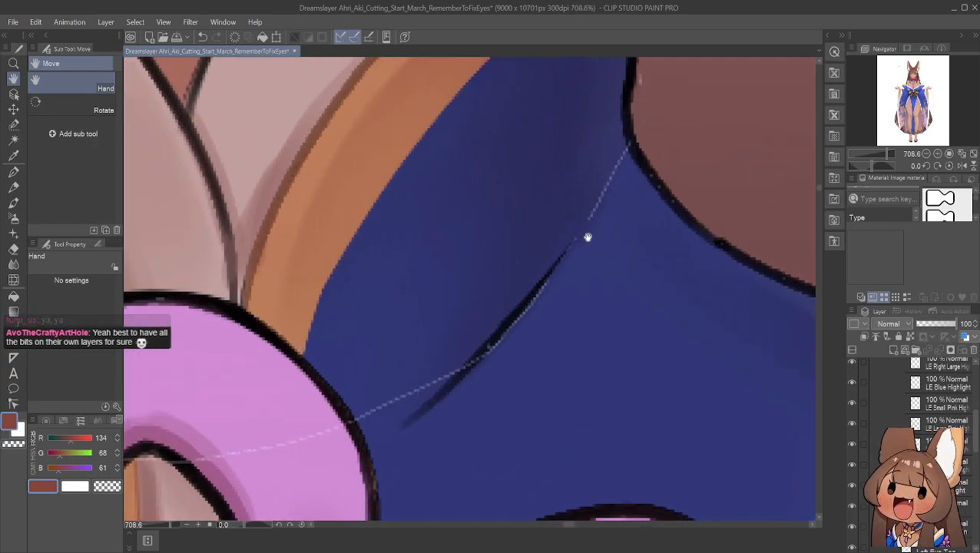
scroll(885, 403, "up", 5)
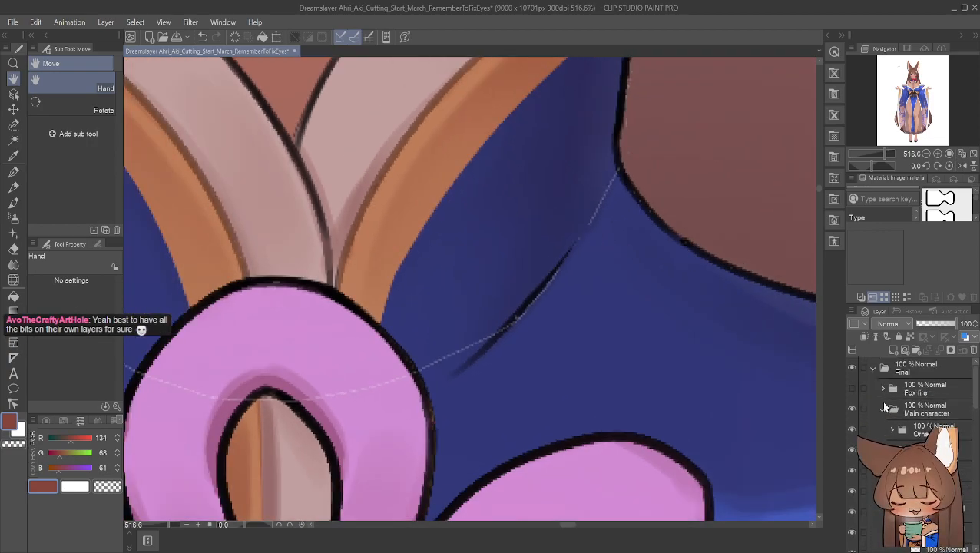
scroll(868, 412, "down", 6)
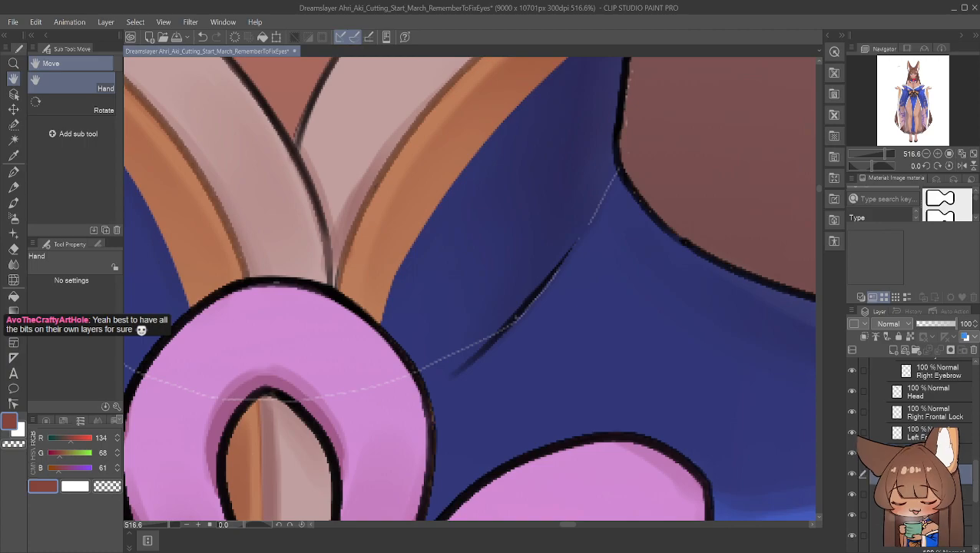
scroll(534, 246, "up", 5)
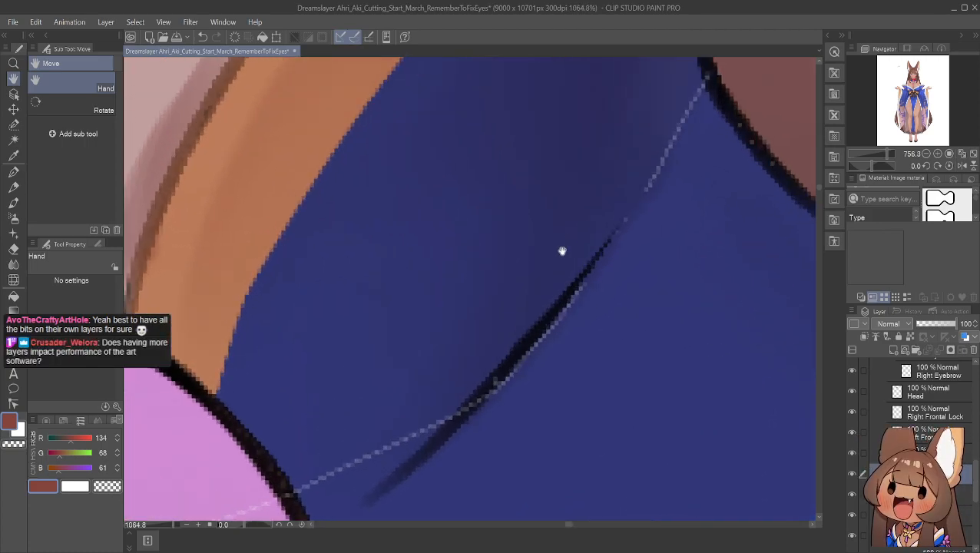
scroll(518, 259, "up", 2)
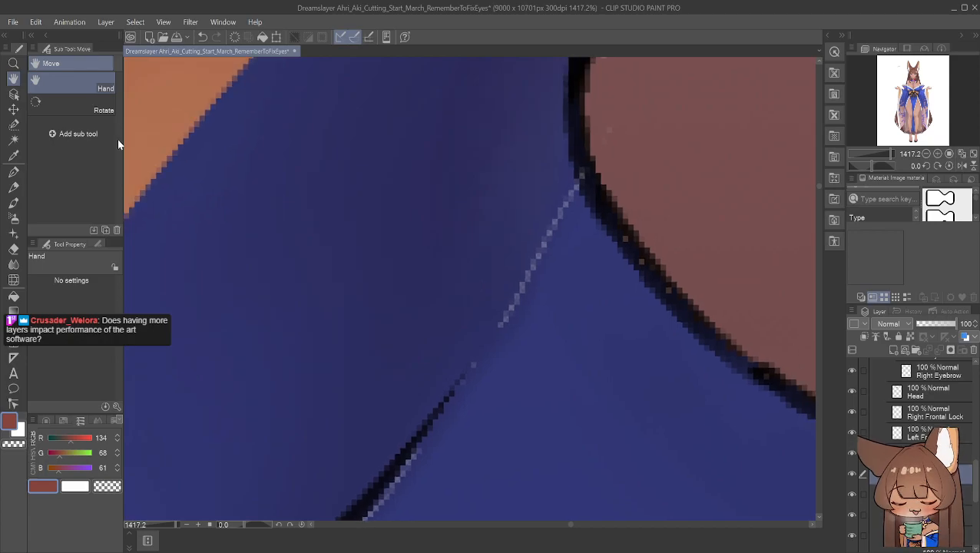
left_click(473, 278, "alt")
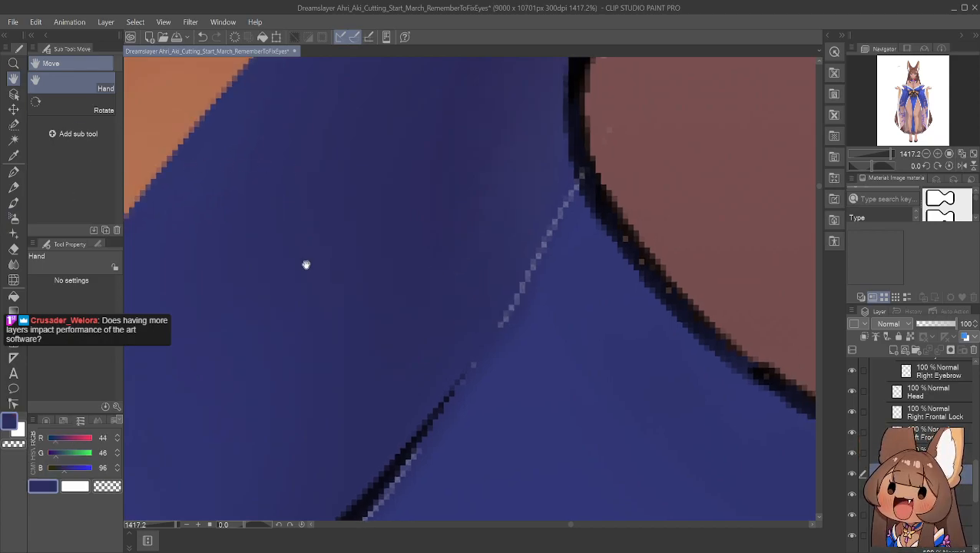
left_click(12, 171)
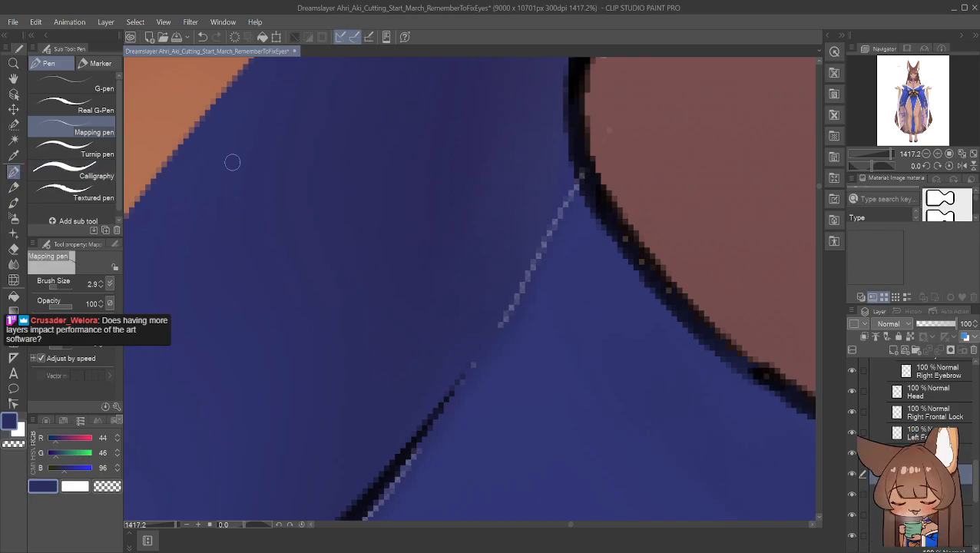
mouse_move(504, 314)
left_mouse_down()
mouse_move(529, 272)
mouse_move(507, 308)
left_mouse_up()
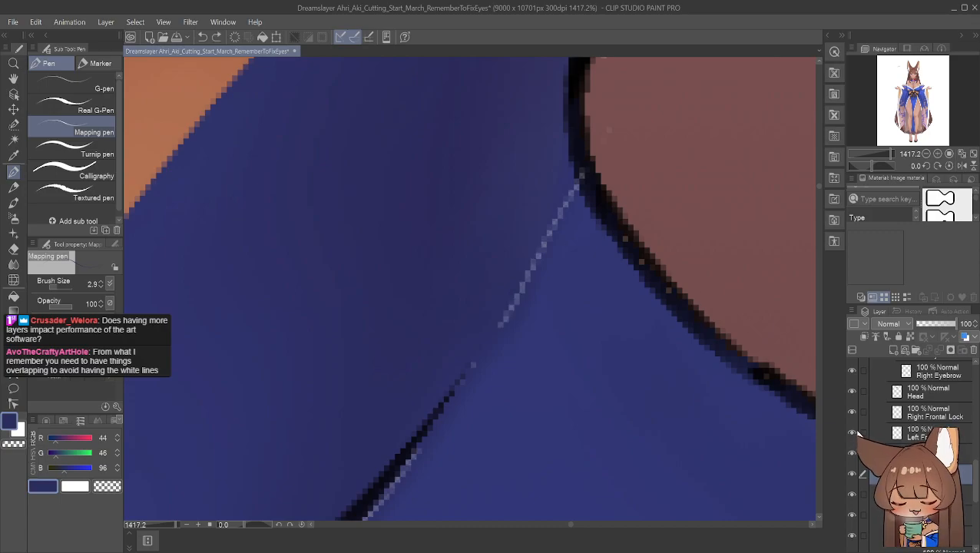
Hide and reshow the clothing and collar layers to check how the two pieces meet at the seam
left_click(851, 453)
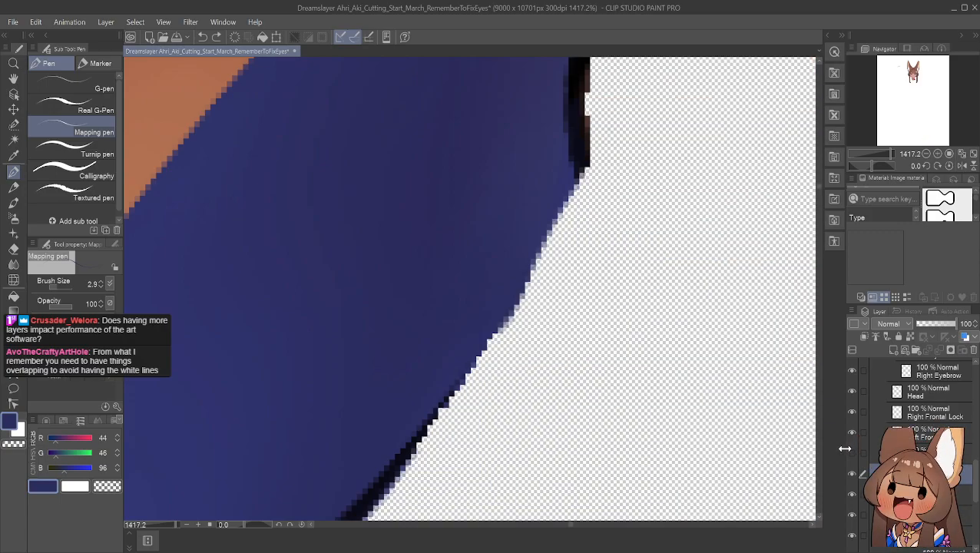
left_click(851, 473)
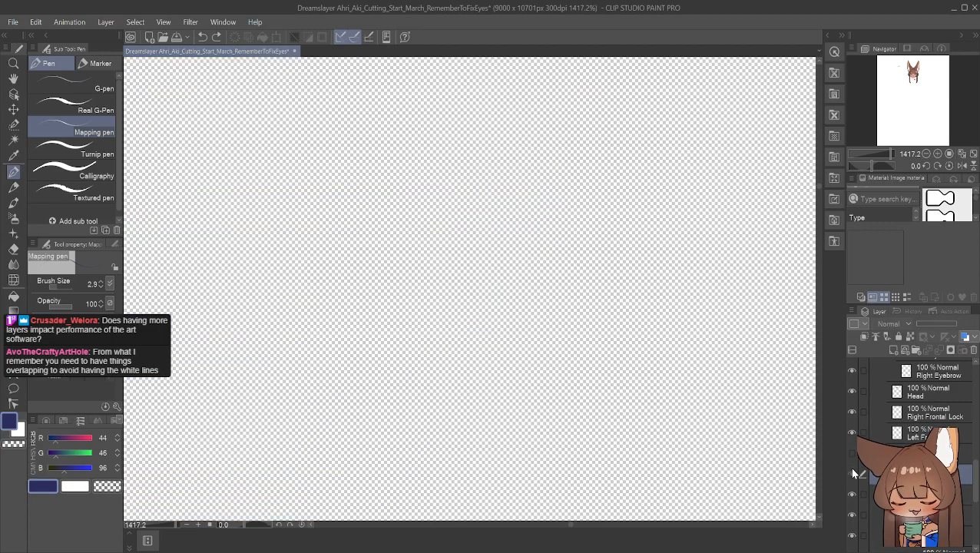
left_click(852, 471)
left_click(851, 453)
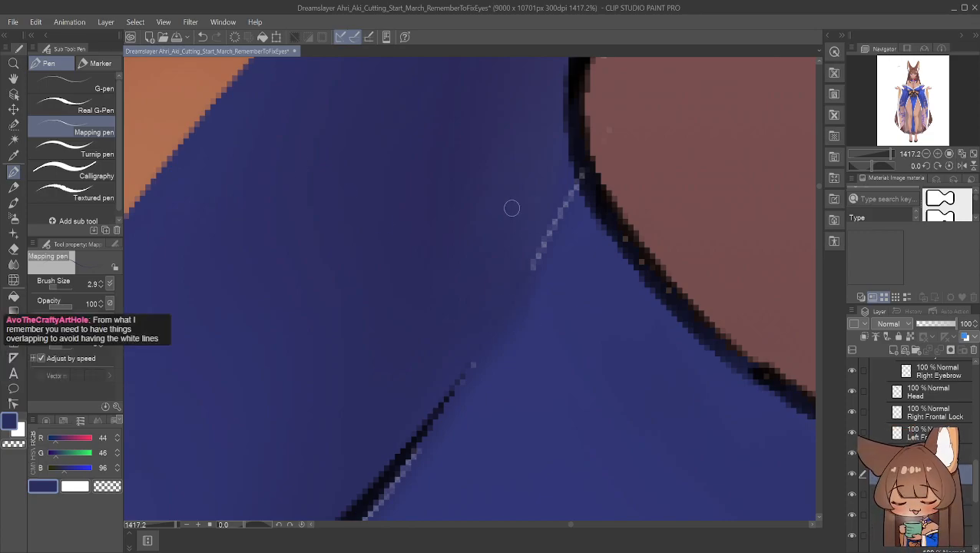
Cover the light seam pixels between the collar's right outline and the tip of the dark fold line with sampled blues
left_click(546, 224, "alt")
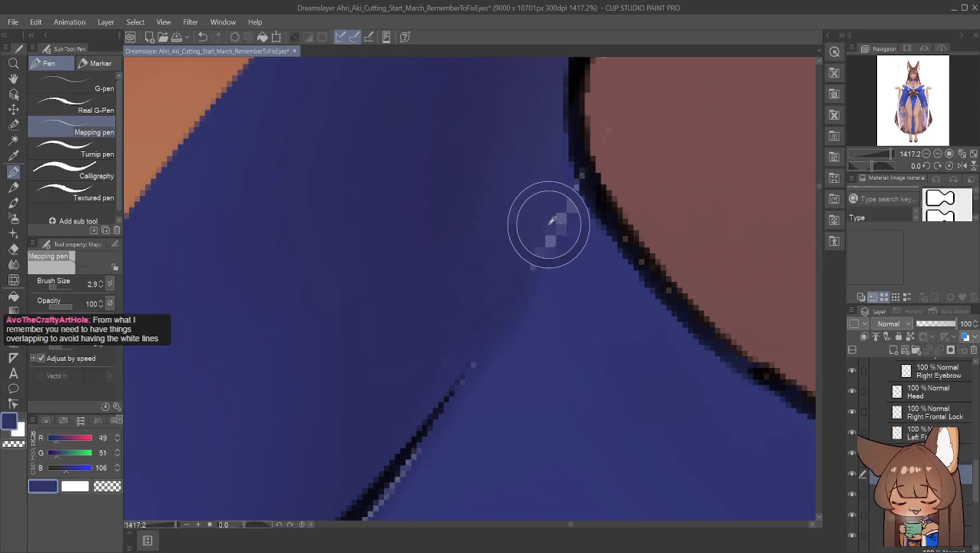
mouse_move(546, 225)
left_mouse_down()
mouse_move(535, 255)
mouse_move(565, 204)
left_mouse_up()
left_click_drag(533, 269, 527, 281)
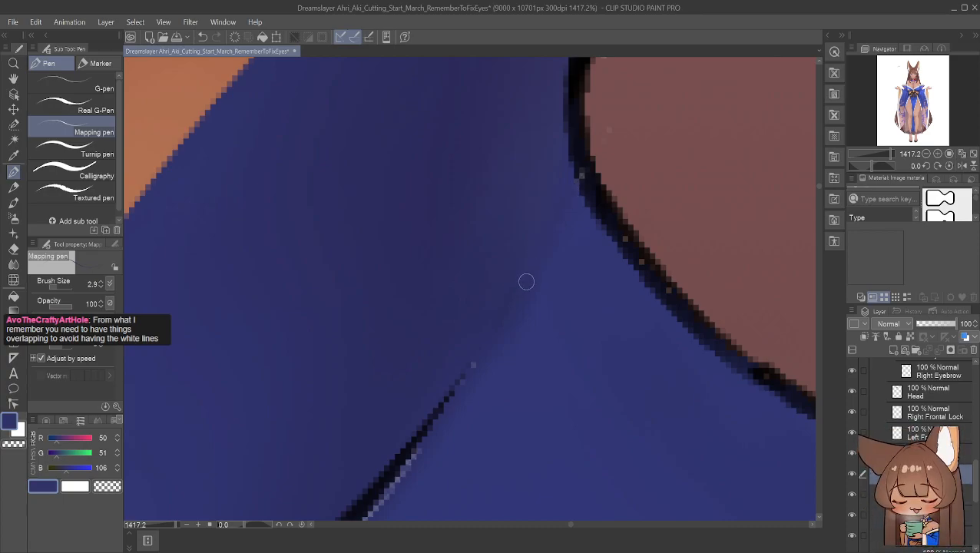
left_click(473, 365, "alt")
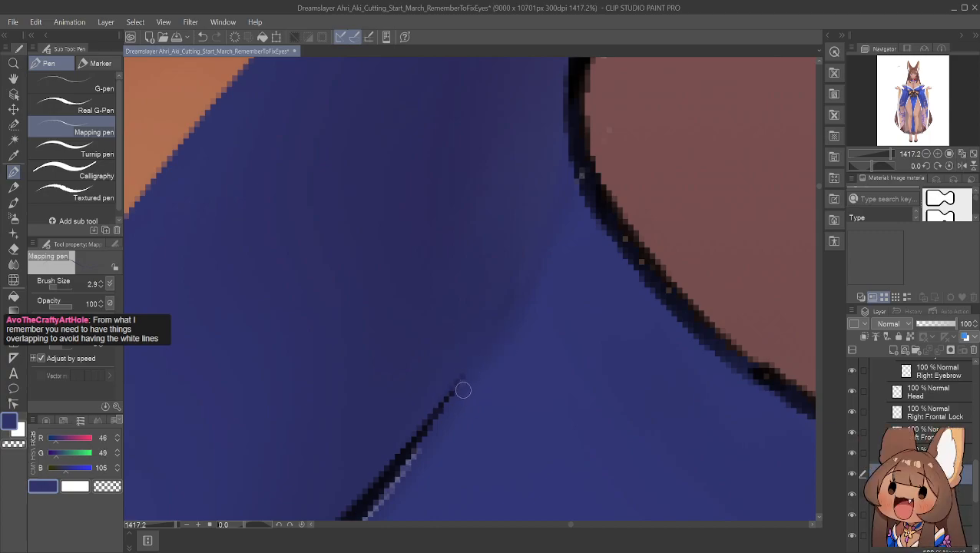
Paint out the light seam along the upper part of the dark fold line with sampled blue and near-black tones
left_click(13, 78)
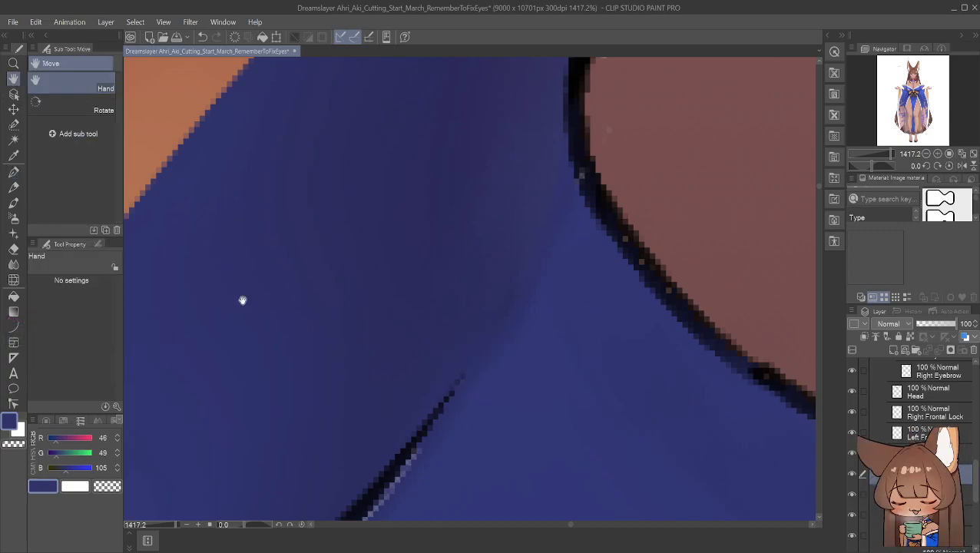
left_click_drag(229, 280, 367, 136)
left_click(462, 221, "alt")
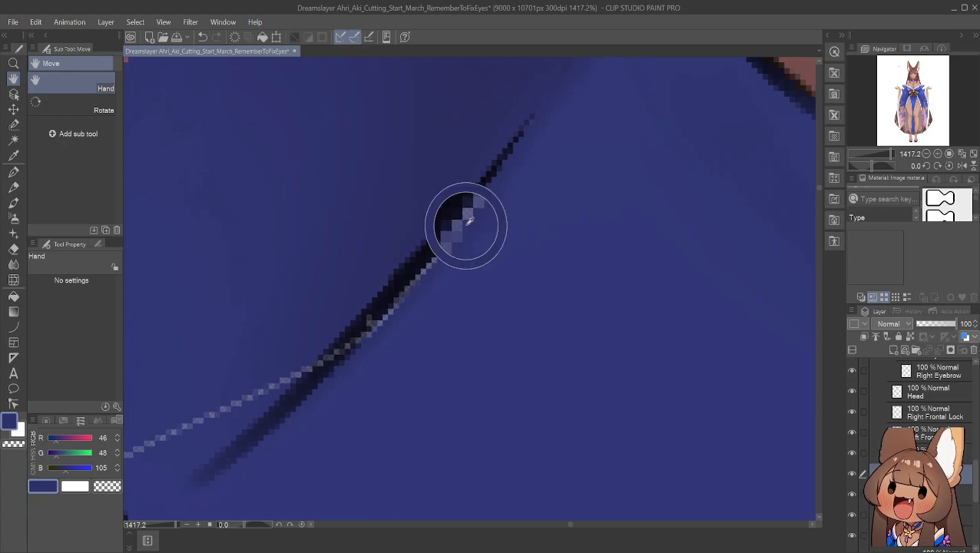
left_click(13, 173)
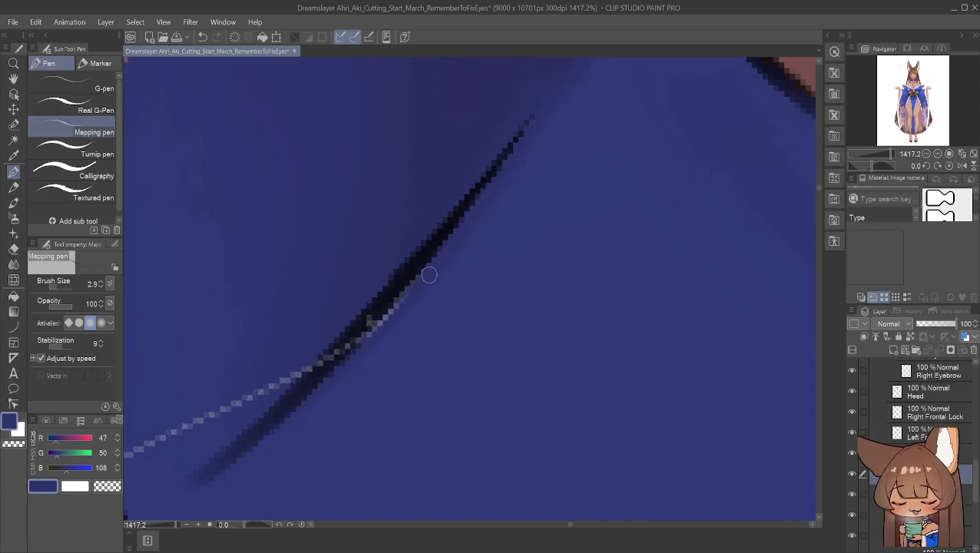
left_click(372, 316, "alt")
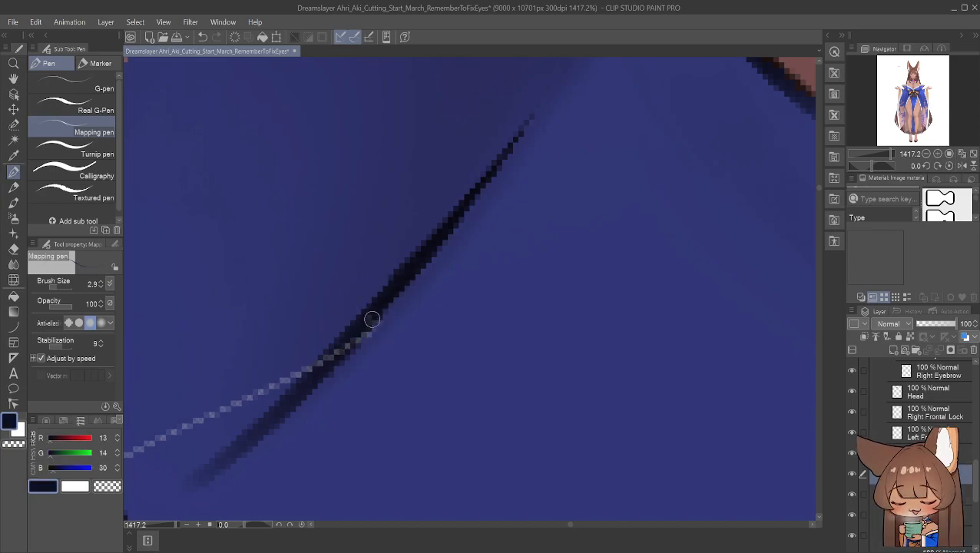
left_click(371, 329, "alt")
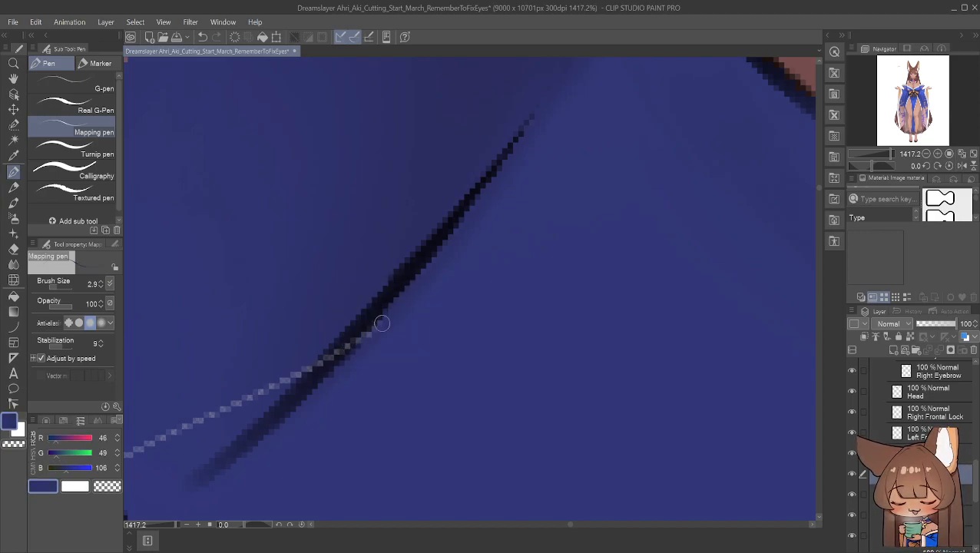
Cover the seam where it crosses the lower fold line and enters the blue cloth, matching sampled near-black and blue tones
left_click(351, 341, "alt")
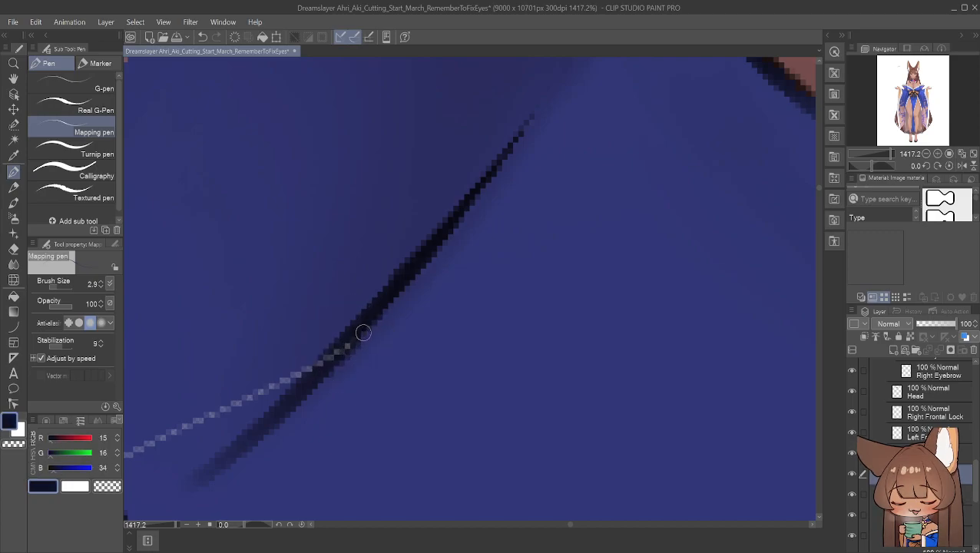
left_click(352, 337, "alt")
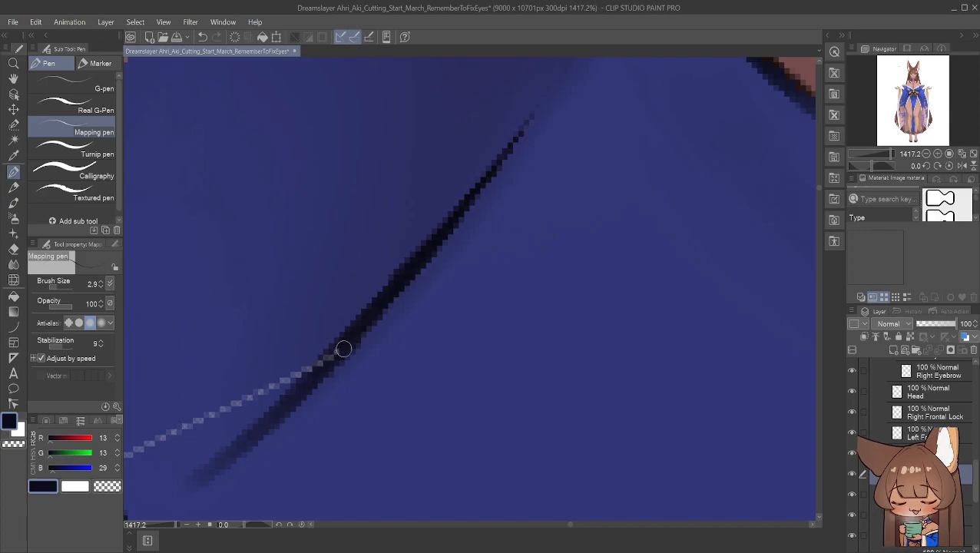
left_click(328, 355, "alt")
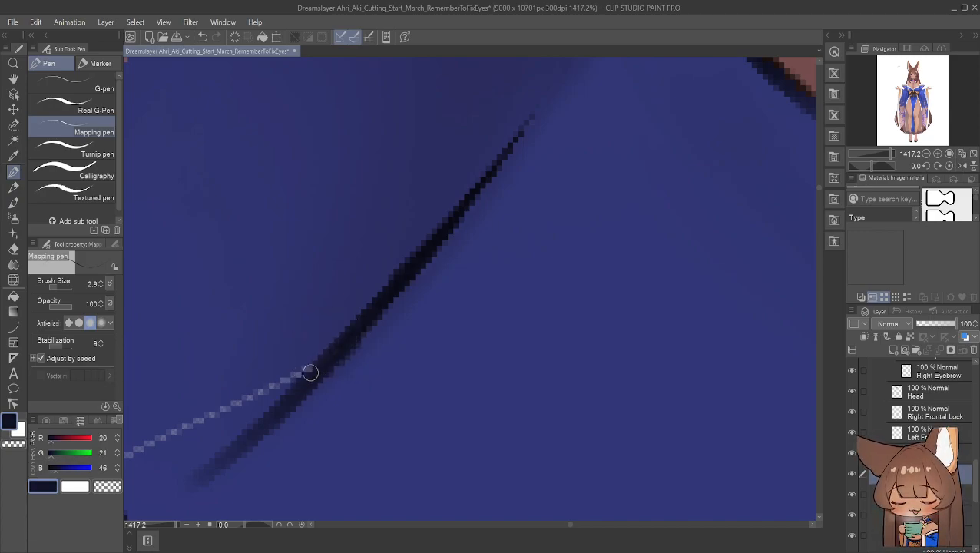
left_click(301, 362, "alt")
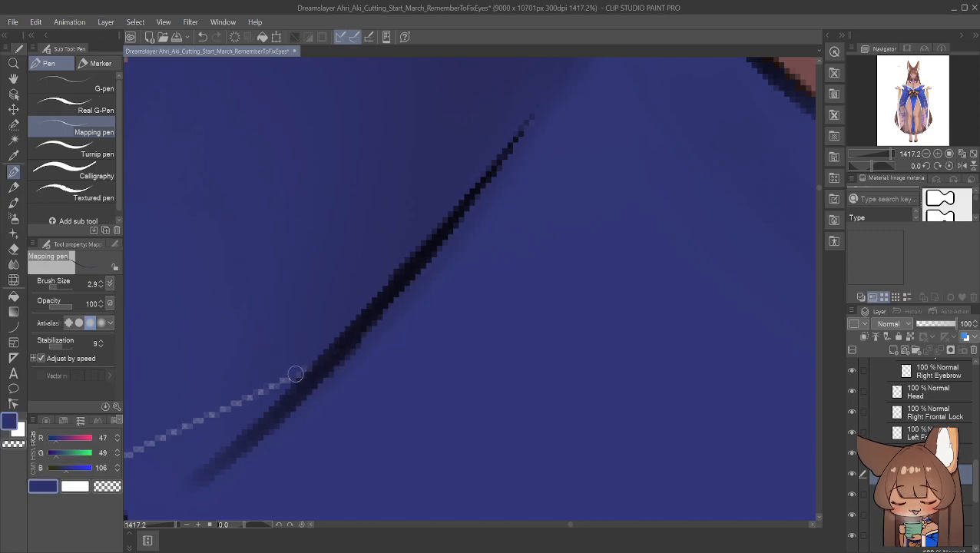
left_click(281, 368, "alt")
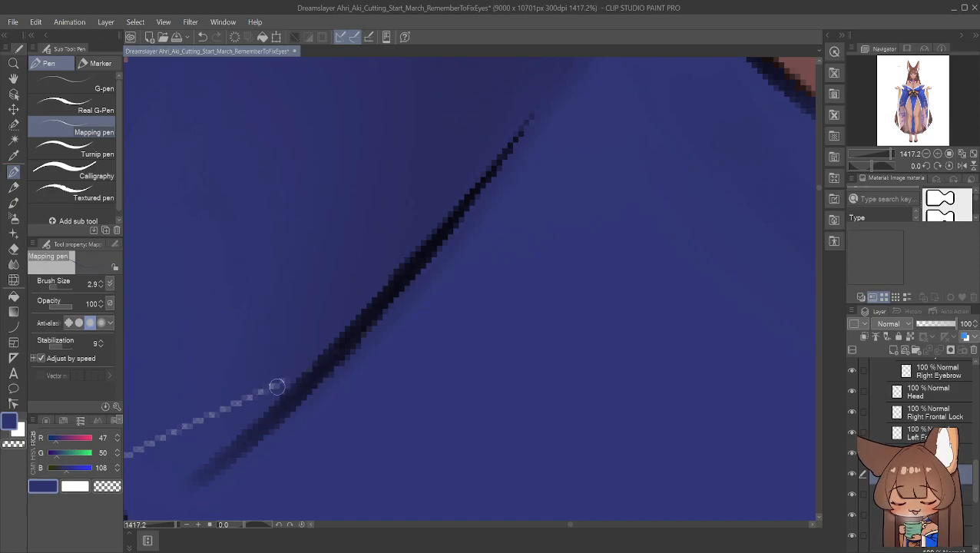
left_click(302, 361, "alt")
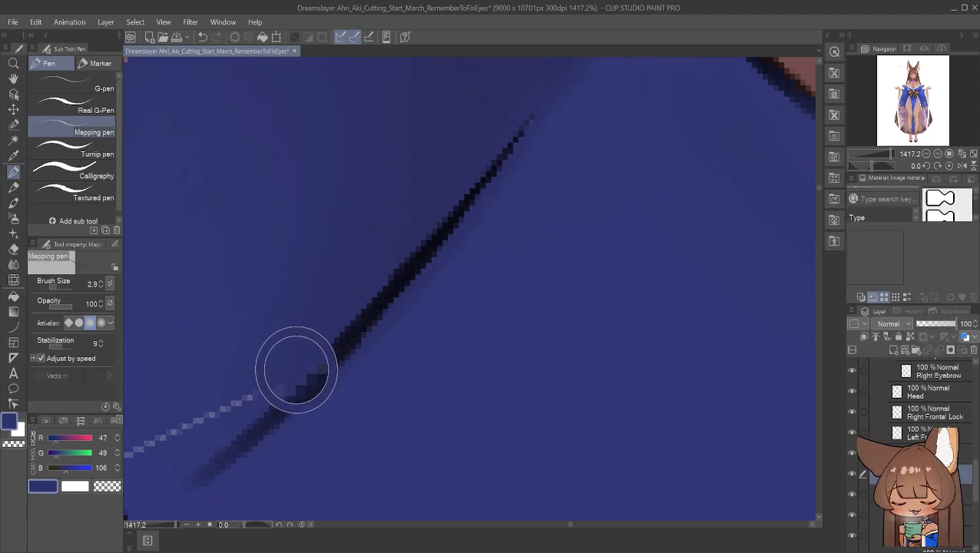
left_click(311, 360, "alt")
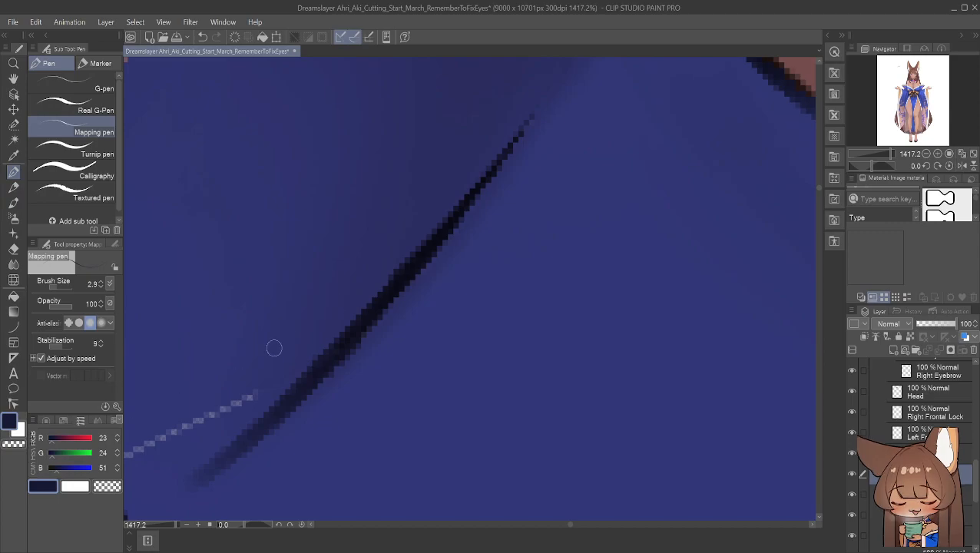
Paint out the seam across the blue cloth between the fold line and the pink bow's outline with sampled blues
left_click(13, 78)
left_click_drag(210, 318, 402, 153)
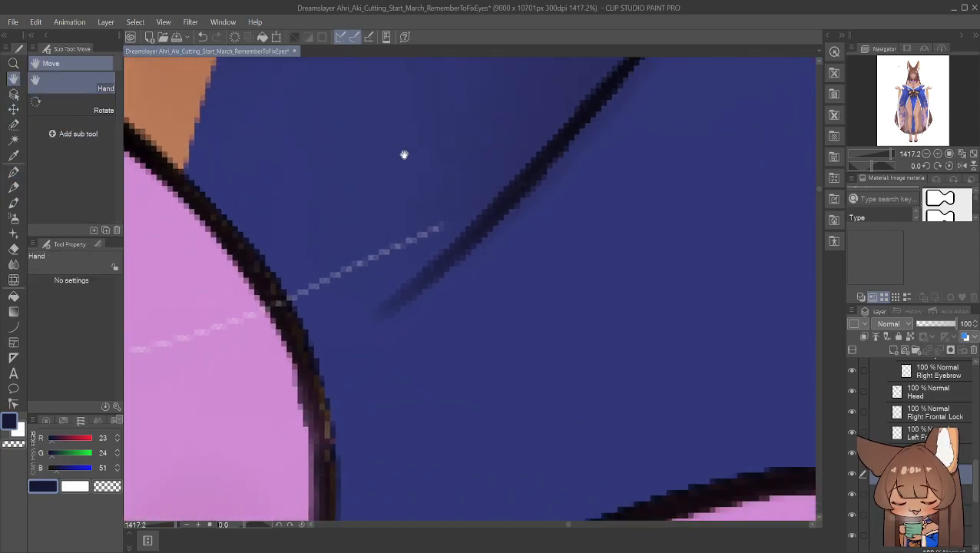
left_click(13, 171)
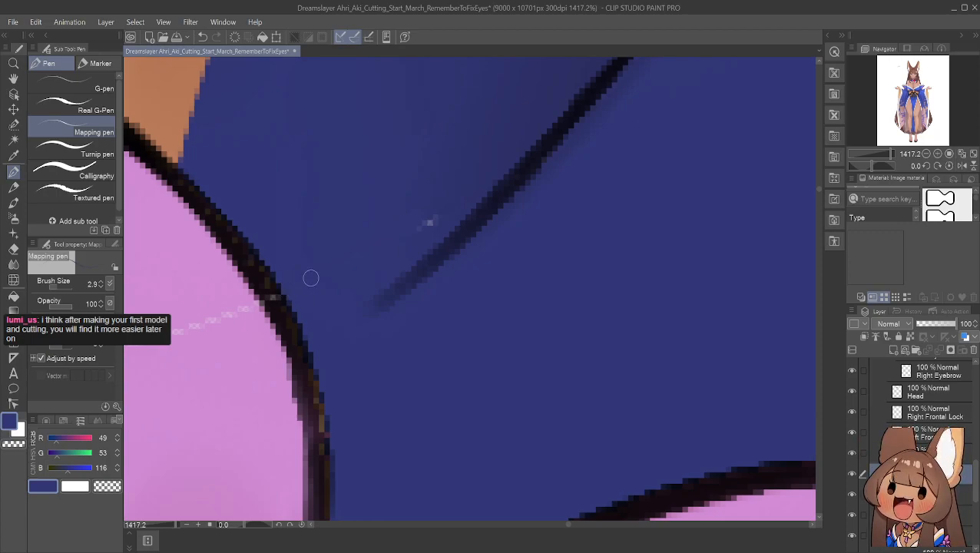
left_click(434, 213, "alt")
left_click(415, 219, "alt")
Retouch the light seam pixels on the pink bow's dark outline with sampled outline colours, reducing the Mapping pen's brush size to 1.2
scroll(438, 180, "down", 2)
scroll(438, 180, "down", 3)
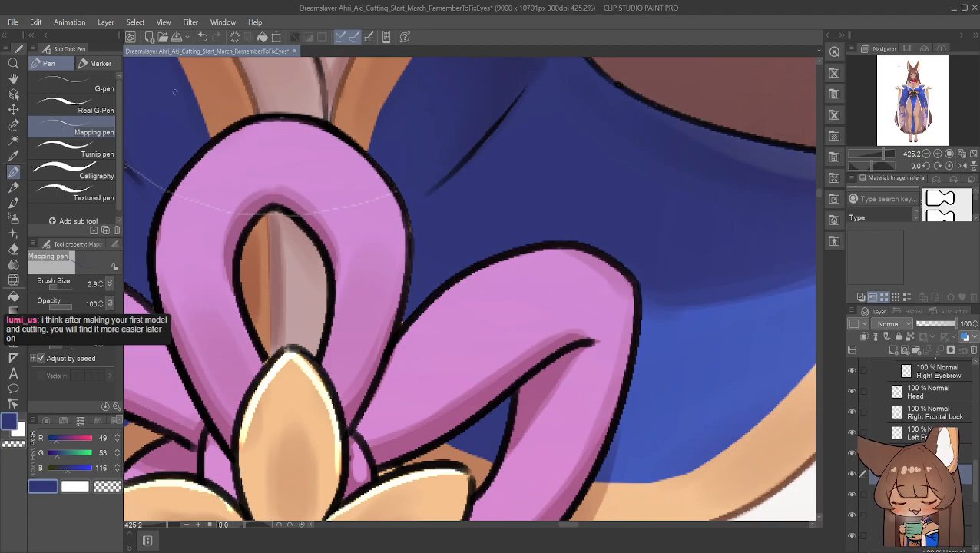
left_click(13, 78)
scroll(307, 124, "up", 1)
scroll(529, 227, "up", 8)
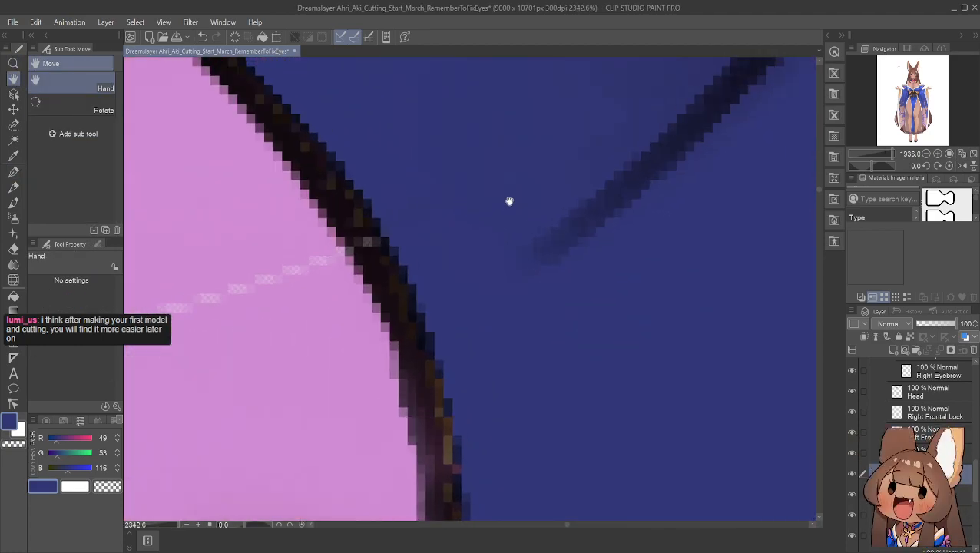
scroll(509, 201, "up", 1)
left_click(350, 225, "alt")
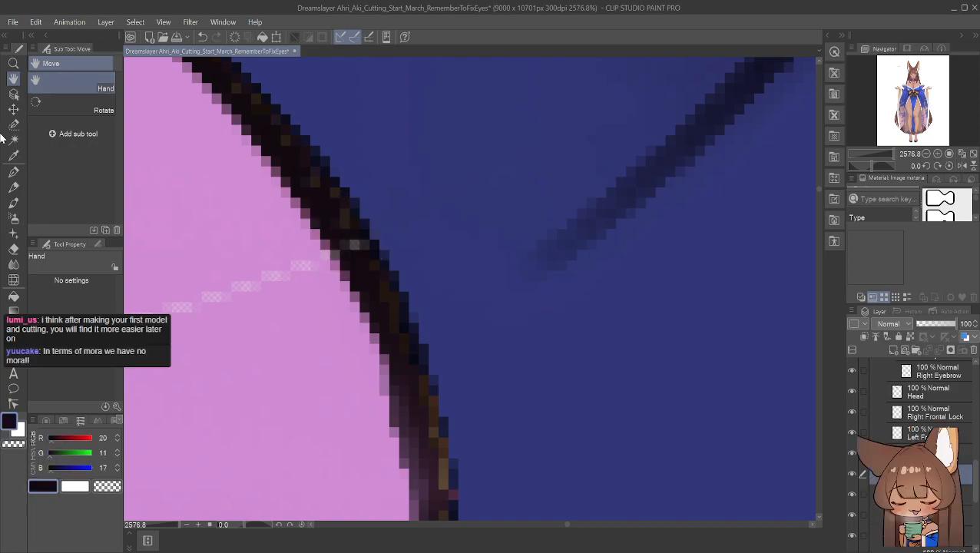
left_click(13, 171)
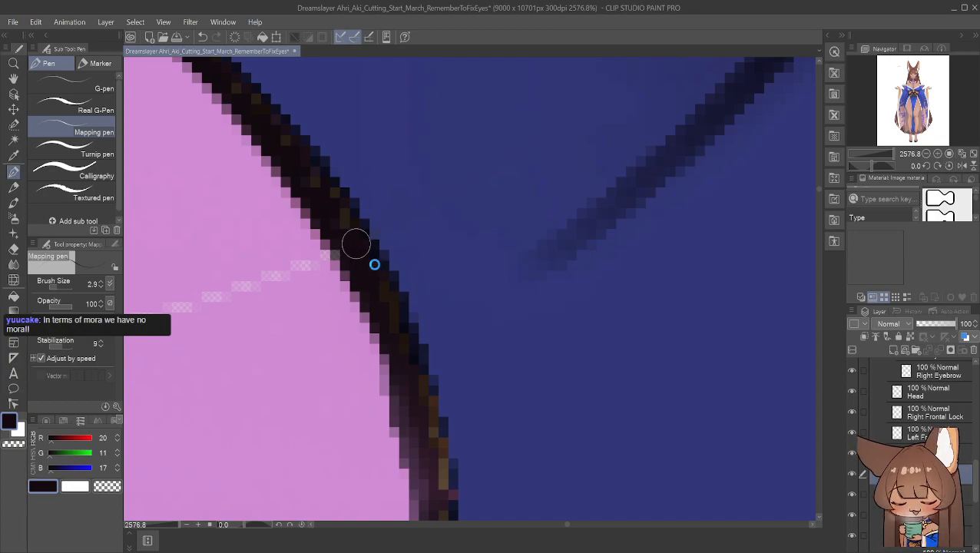
left_click_drag(57, 285, 54, 285)
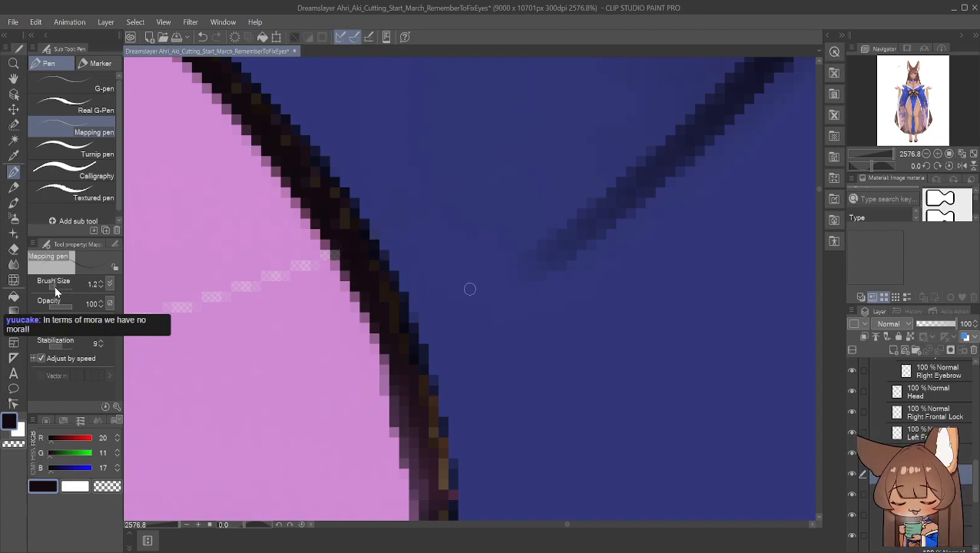
left_click(371, 258, "alt")
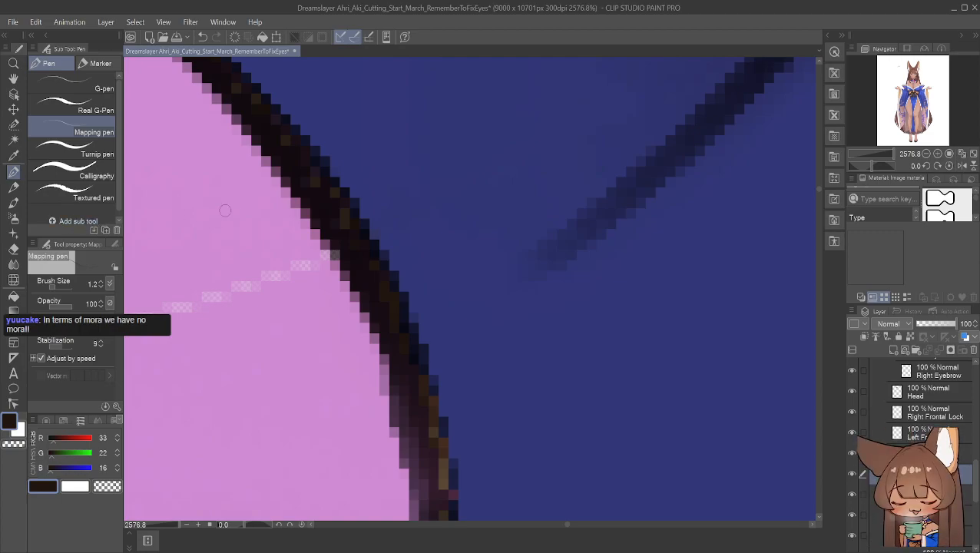
Paint out the light seam across the bow loop's flat pink area, from the dark outline toward the shaded band, with sampled pinks
left_click(268, 250, "alt")
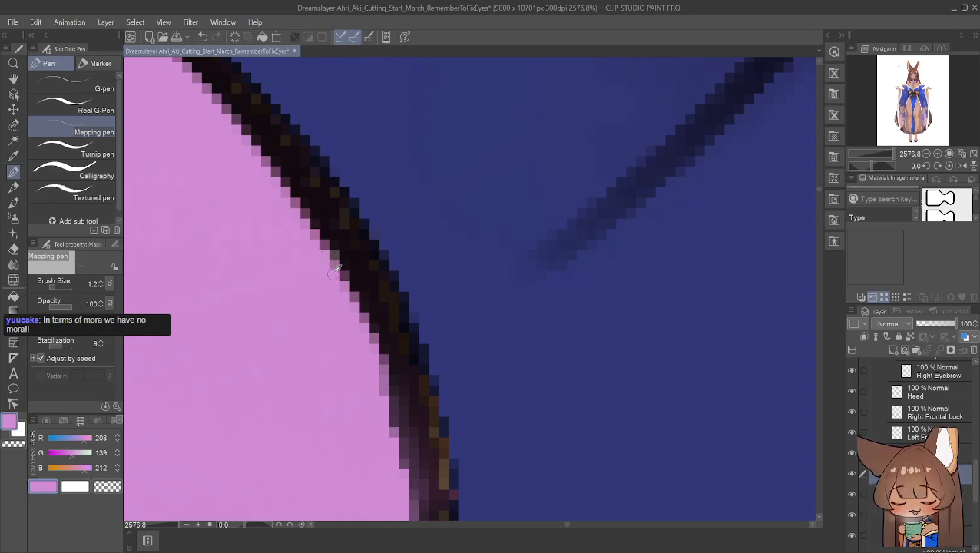
left_click(335, 266, "alt")
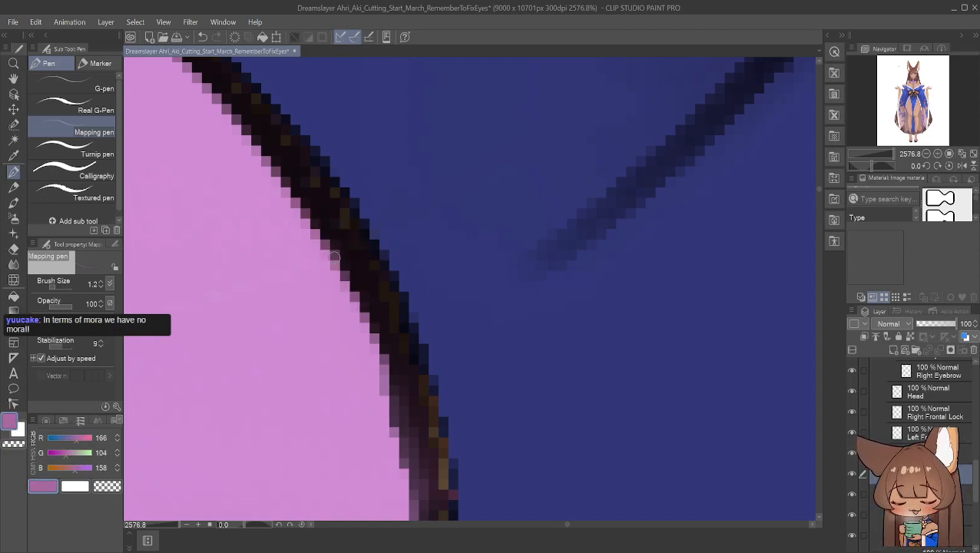
left_click(13, 78)
left_click_drag(240, 289, 585, 169)
left_click(325, 192, "alt")
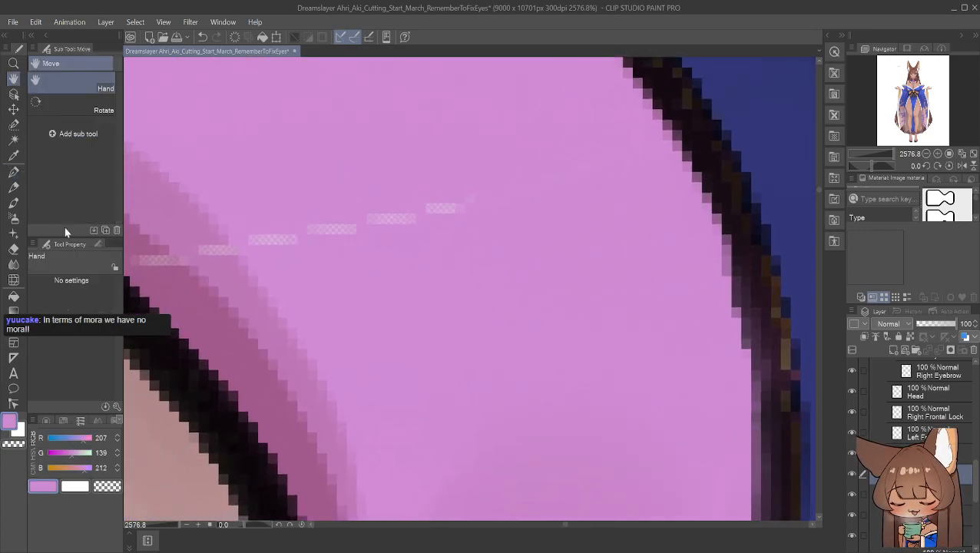
left_click(14, 172)
left_click_drag(375, 232, 380, 213)
left_click_drag(327, 232, 256, 243)
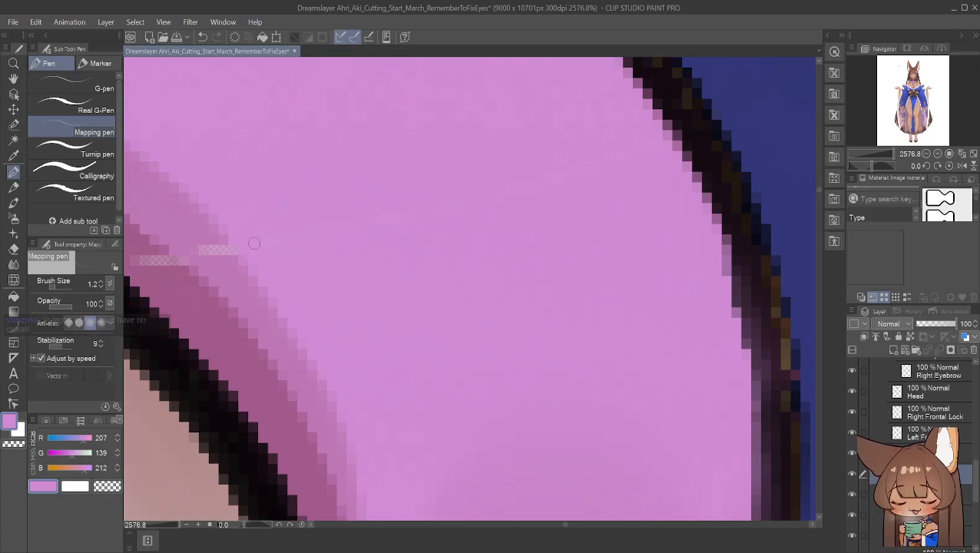
Cover the seam where it crosses the shaded band right of the loop's opening, matching the sampled medium and dark pinks
left_click(192, 242, "alt")
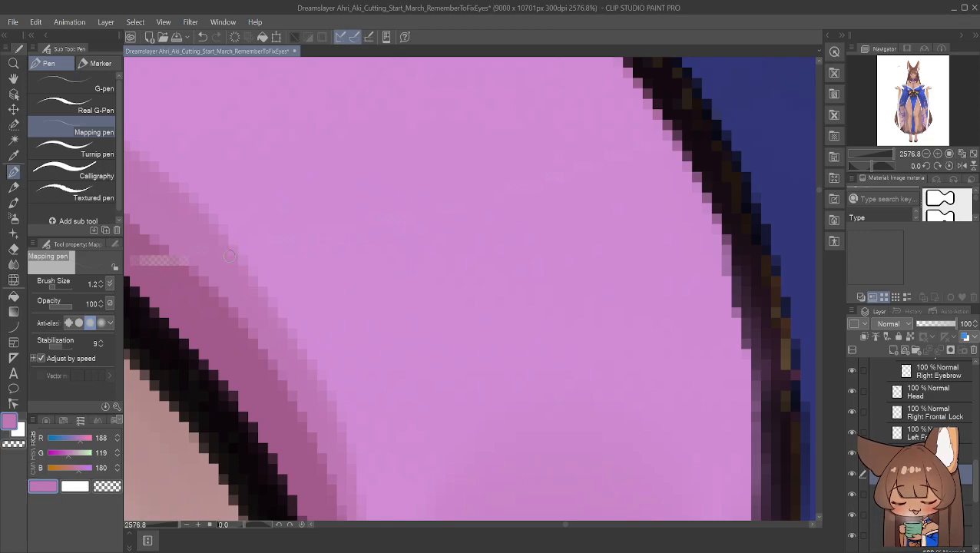
left_click(156, 272, "alt")
left_click_drag(133, 261, 172, 261)
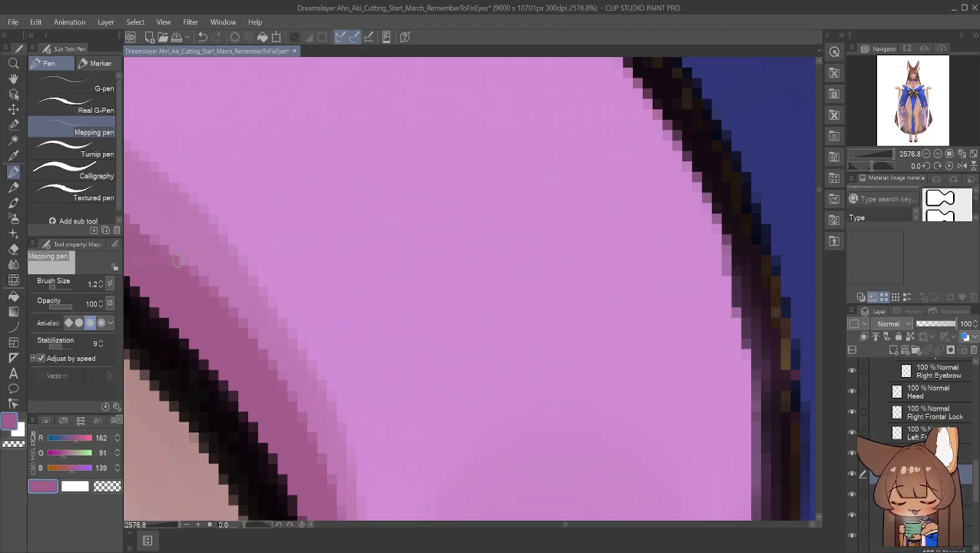
left_click(190, 234, "alt")
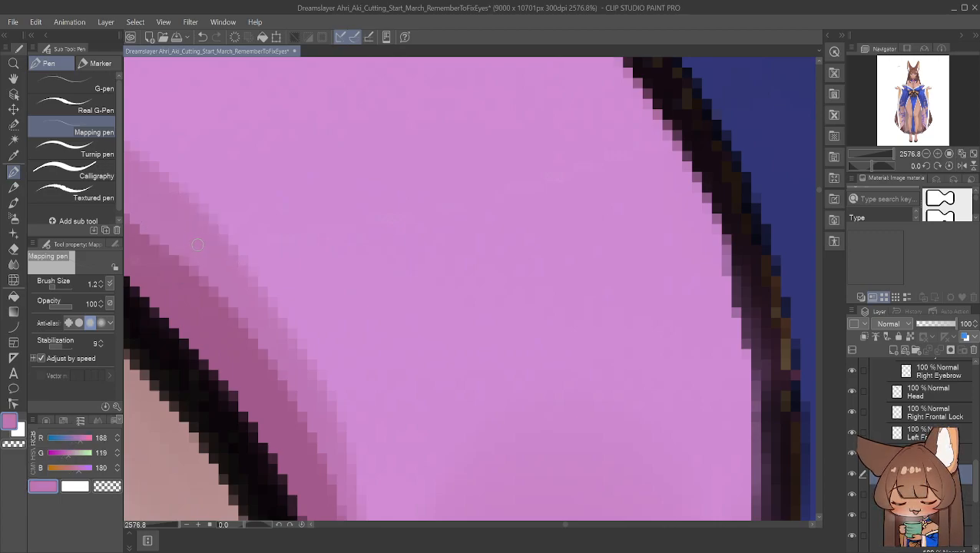
Cover the seam crossing the right side of the dark outline around the loop's opening with sampled near-black
left_click(13, 77)
left_click_drag(199, 188, 583, 173)
left_click_drag(313, 170, 422, 243)
left_click(523, 227, "alt")
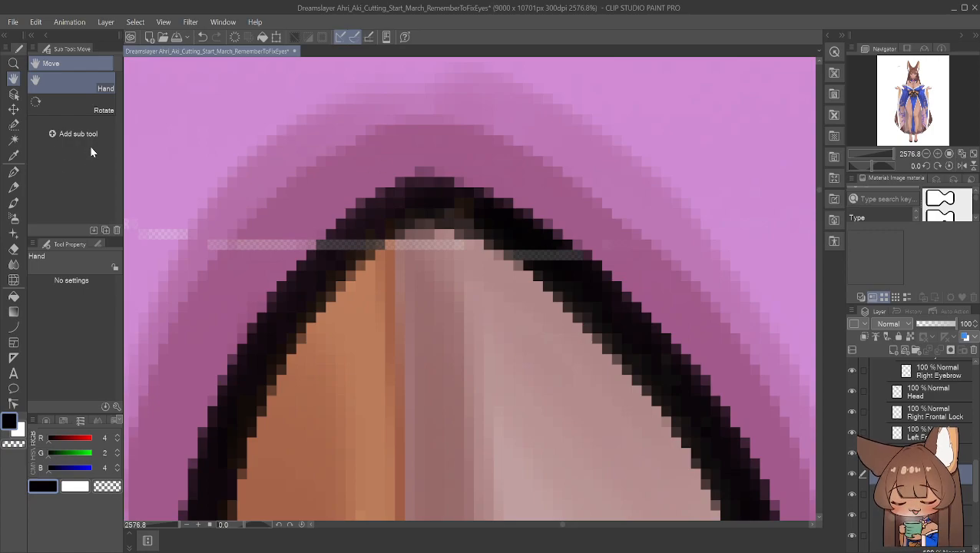
left_click(13, 171)
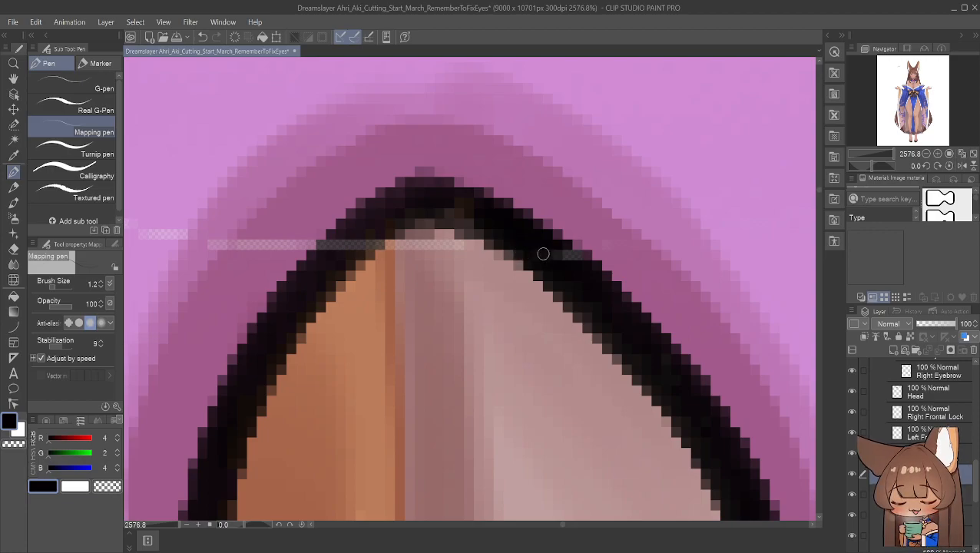
Paint out the seam across the mauve and beige cloth inside the loop's opening with sampled cloth tones
left_click(474, 258, "alt")
left_click(421, 281, "alt")
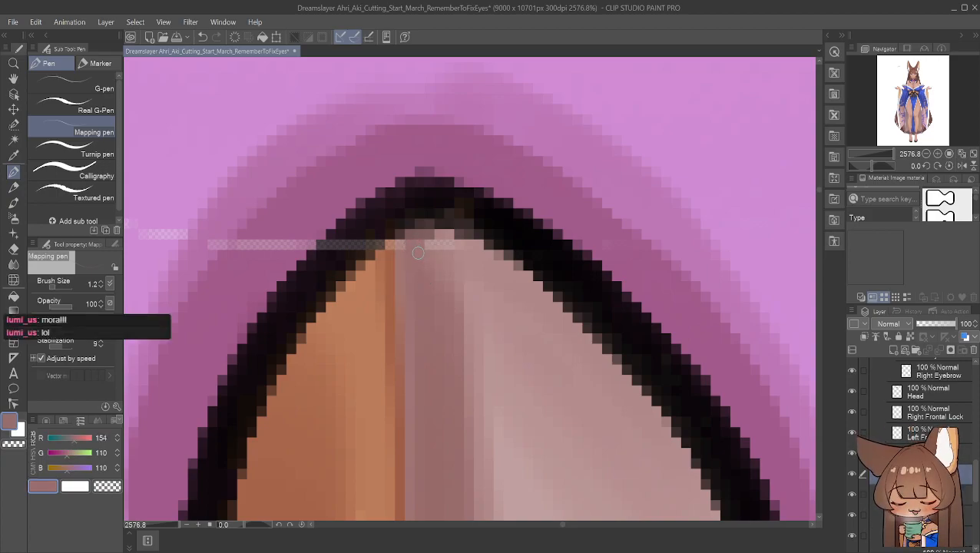
left_click(479, 257, "alt")
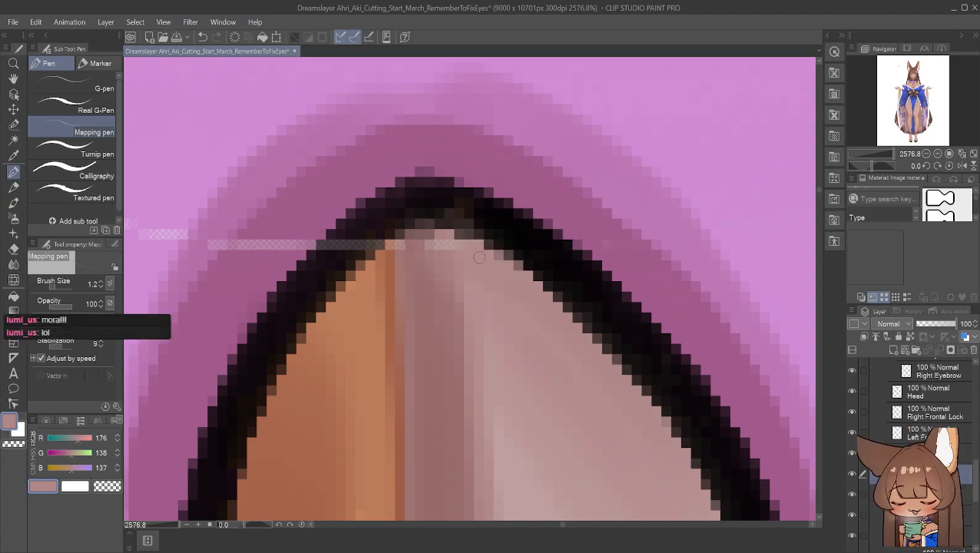
left_click(463, 275, "alt")
left_click(449, 258, "alt")
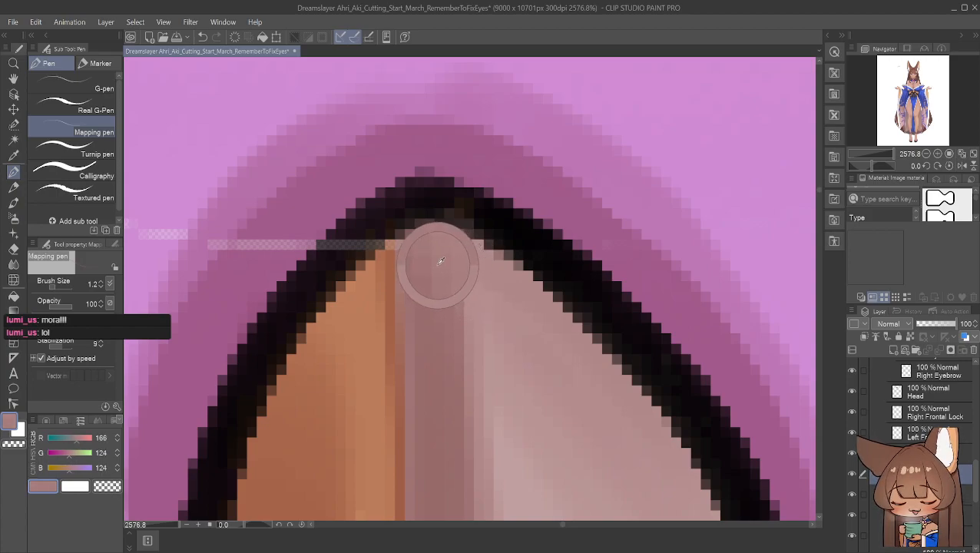
left_click(407, 255, "alt")
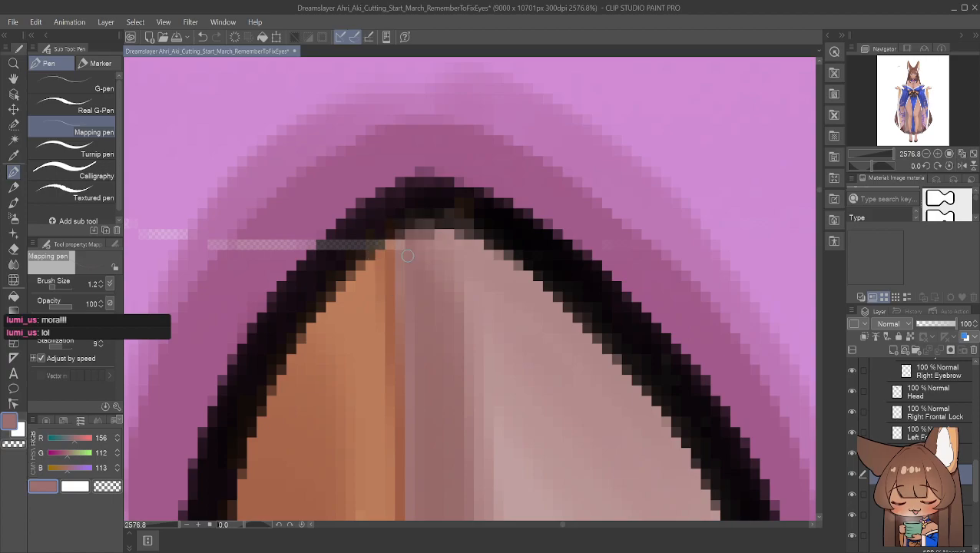
Cover the seam on the orange strip and the outline's brownish inner edge inside the opening with sampled orange and dark brown
left_click(388, 254, "alt")
left_click(377, 255, "alt")
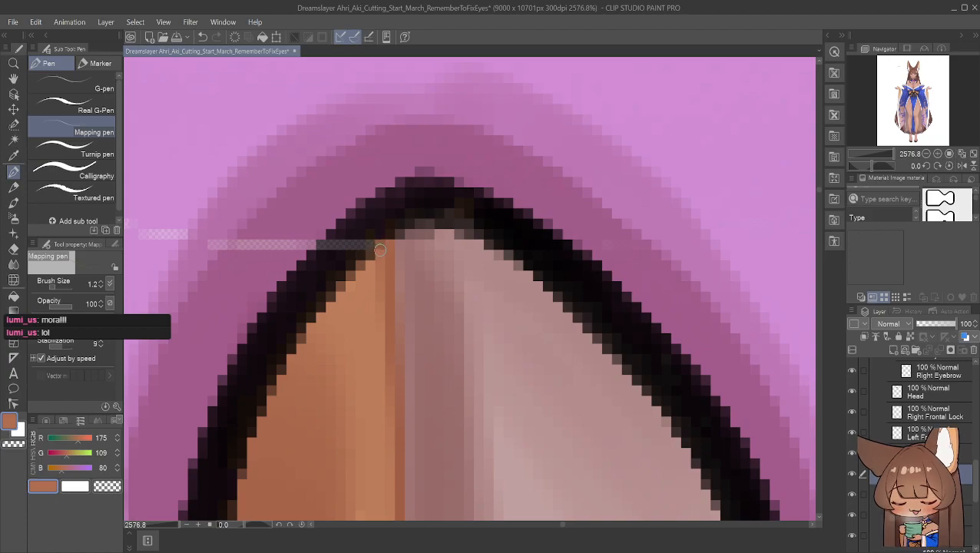
left_click(362, 255, "alt")
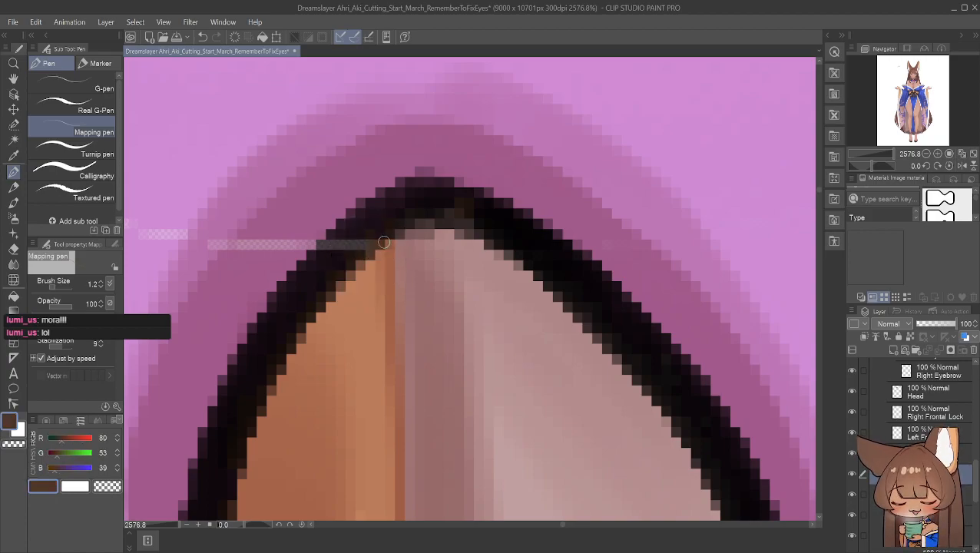
left_click(358, 255, "alt")
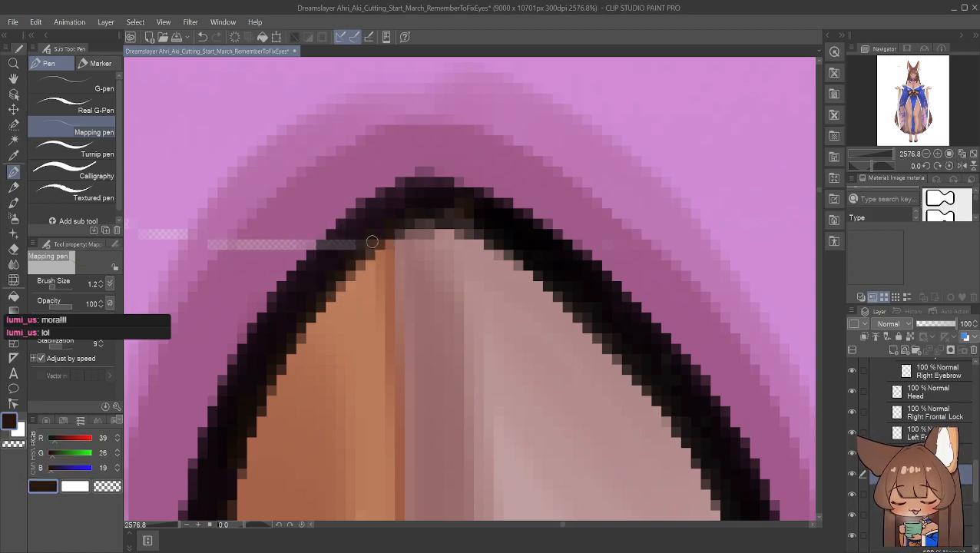
Paint out the seam over the opening's left outline and the adjoining shaded pink band with sampled near-black and pink tones
left_click(340, 255, "alt")
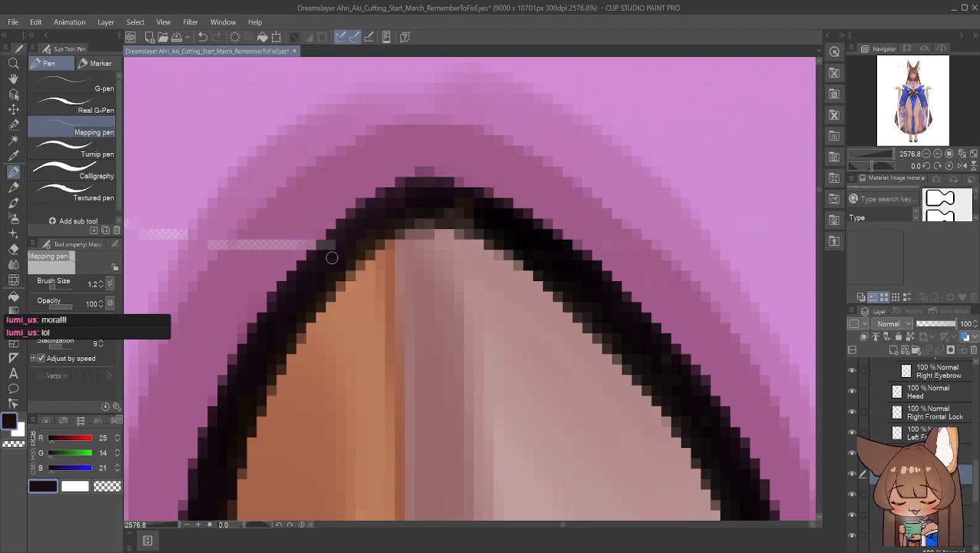
left_click(333, 239, "alt")
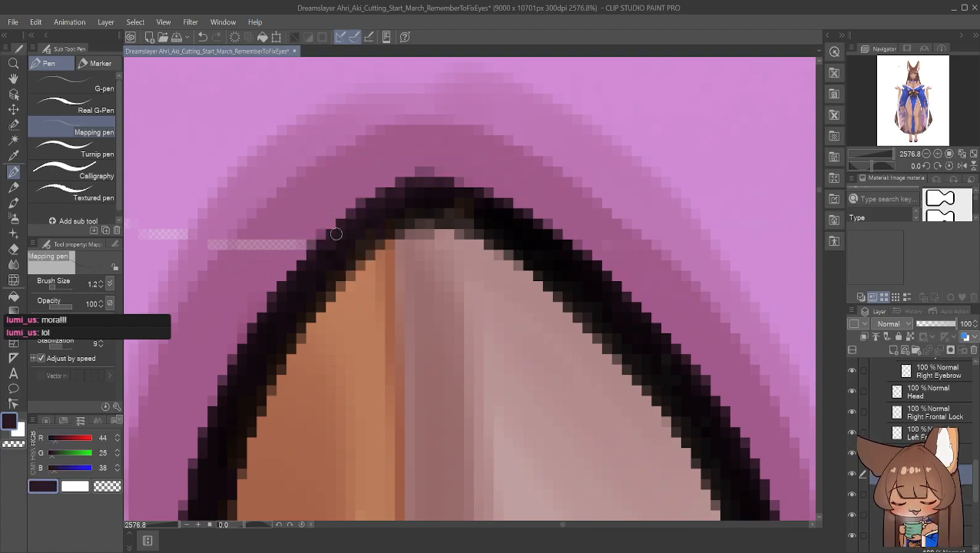
left_click(299, 225, "alt")
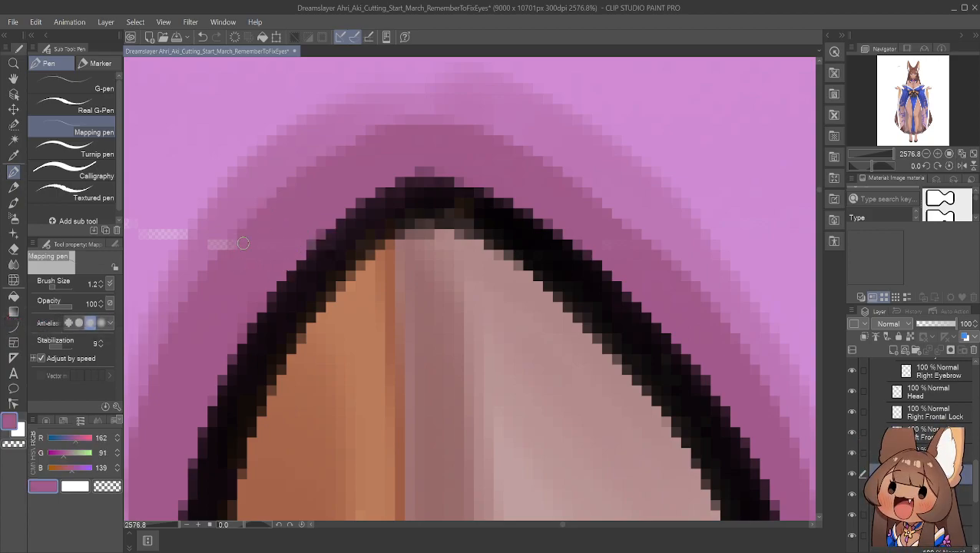
left_click(196, 221, "alt")
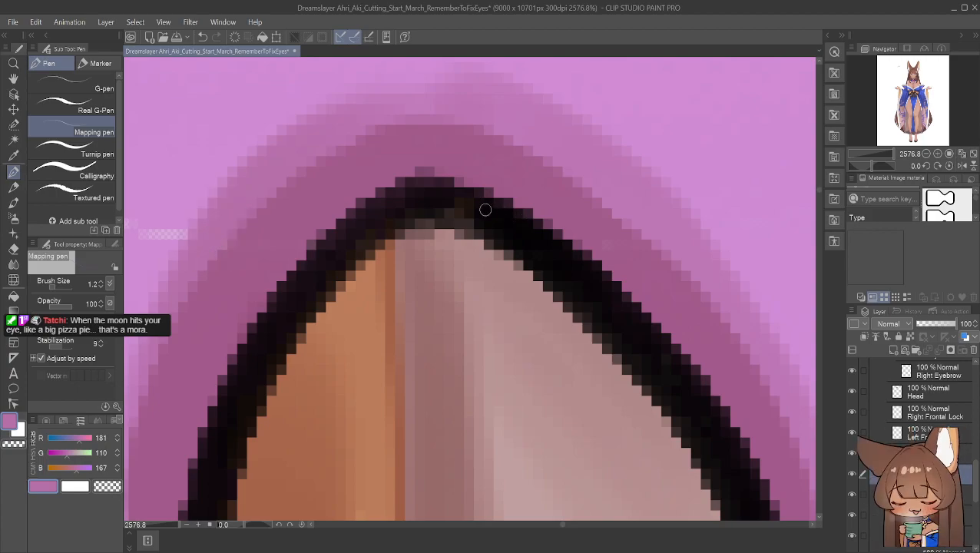
Darken the brownish pixels in the outline at the peak of the loop's opening with sampled near-black
scroll(293, 187, "down", 10)
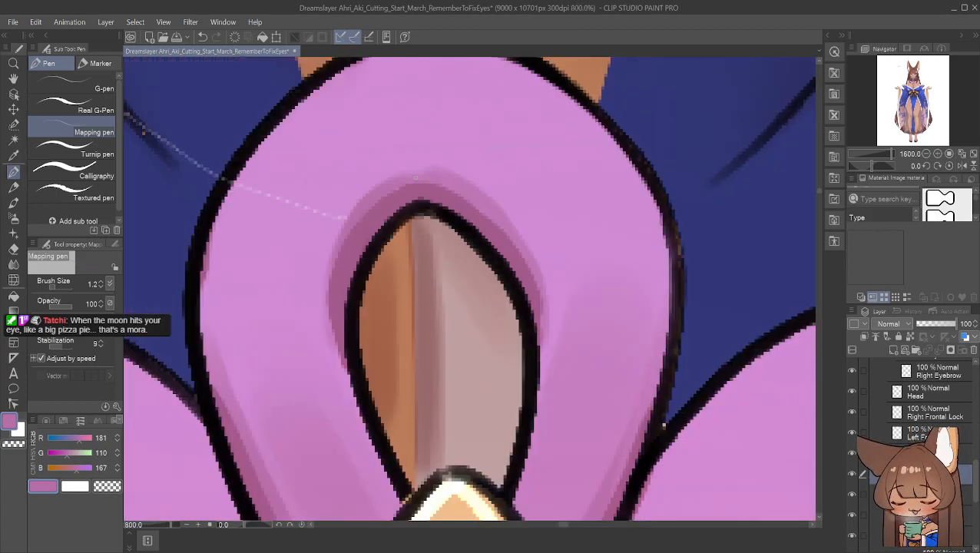
scroll(476, 154, "up", 5)
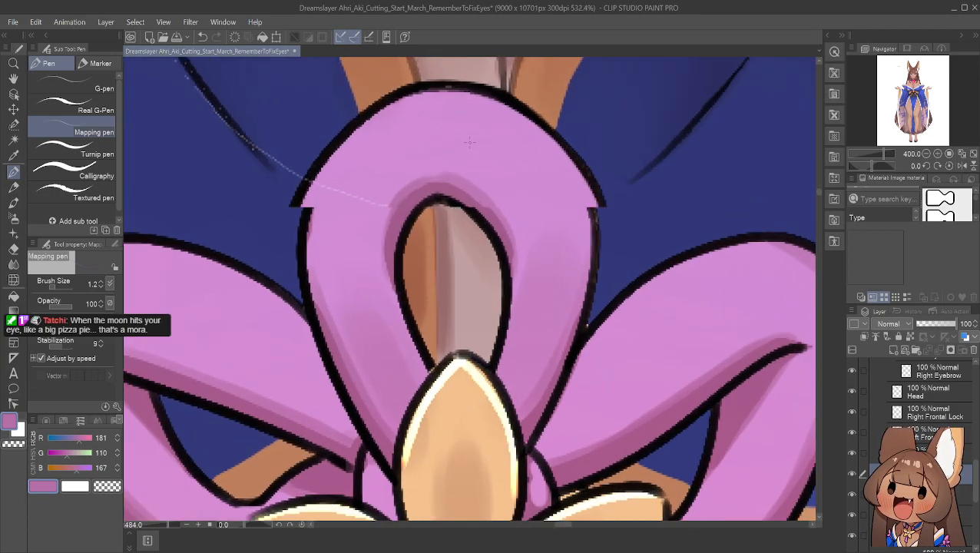
scroll(471, 146, "up", 5)
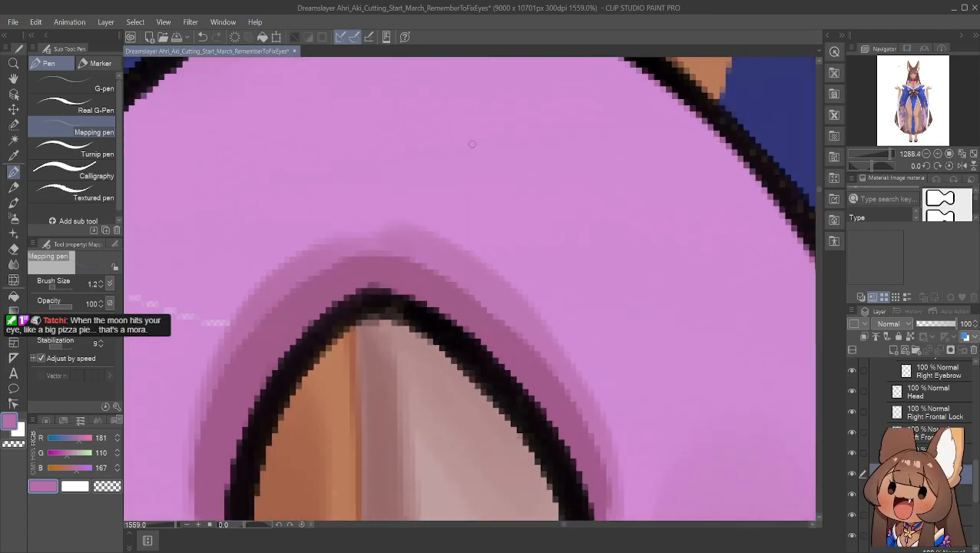
left_click(14, 77)
scroll(403, 284, "up", 3)
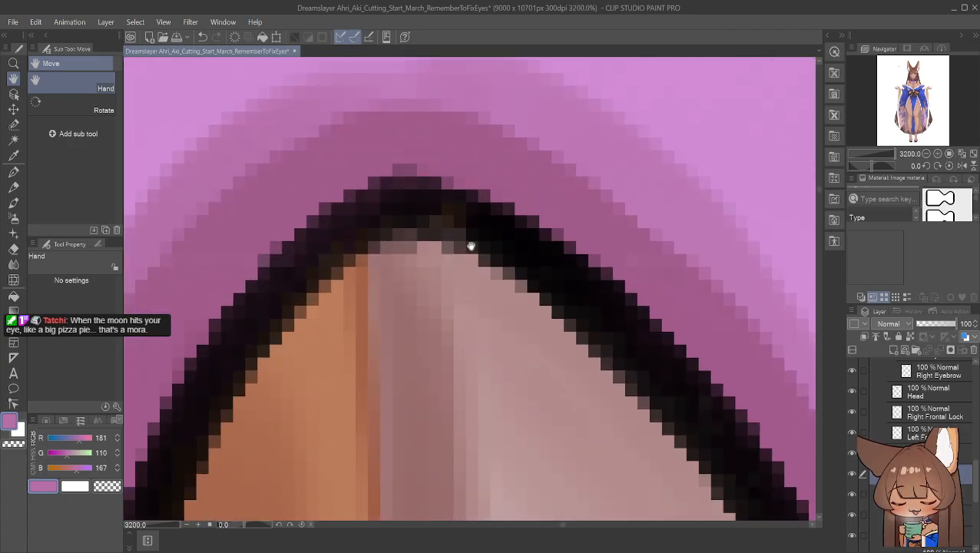
left_click(466, 223, "alt")
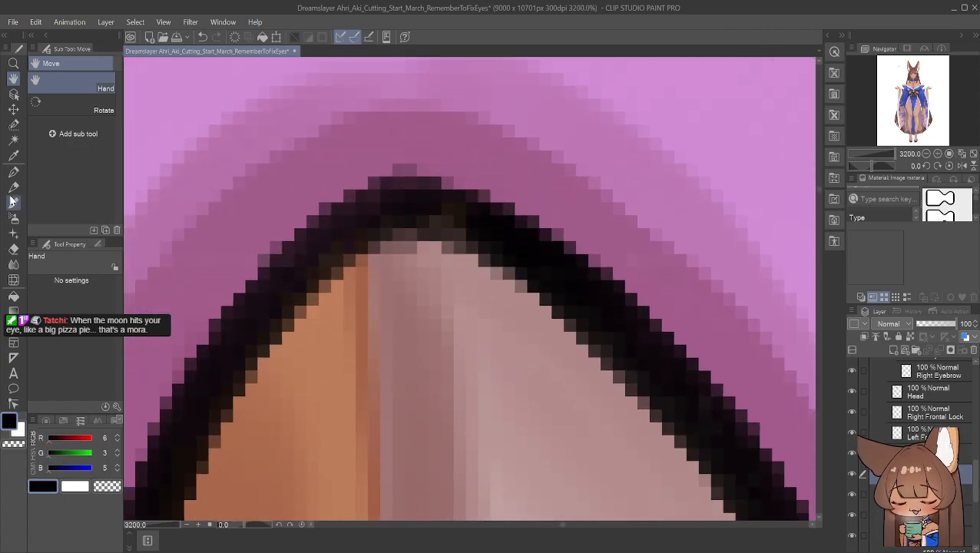
left_click(13, 171)
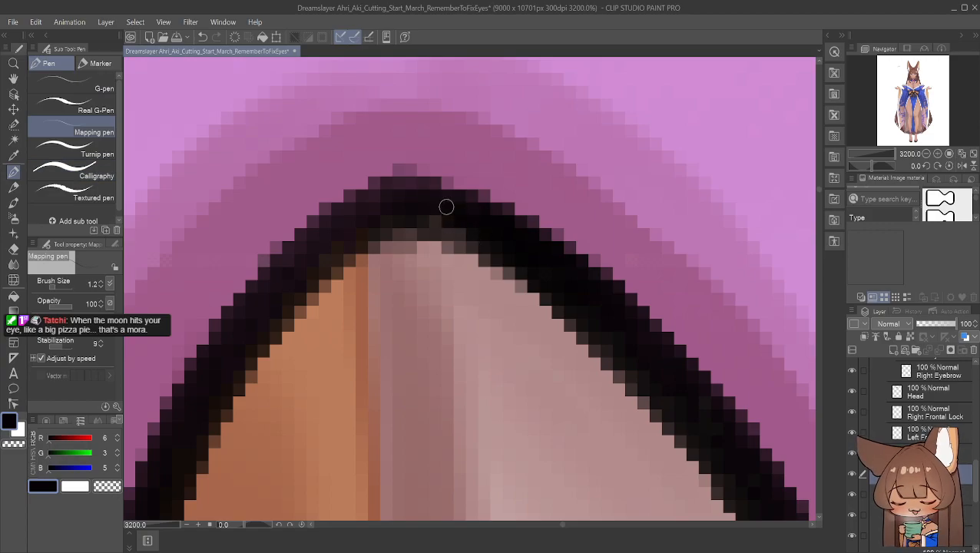
Examine the bow's central loop and the surrounding clothing for remaining seam pixels
scroll(466, 215, "down", 10)
scroll(516, 223, "down", 4)
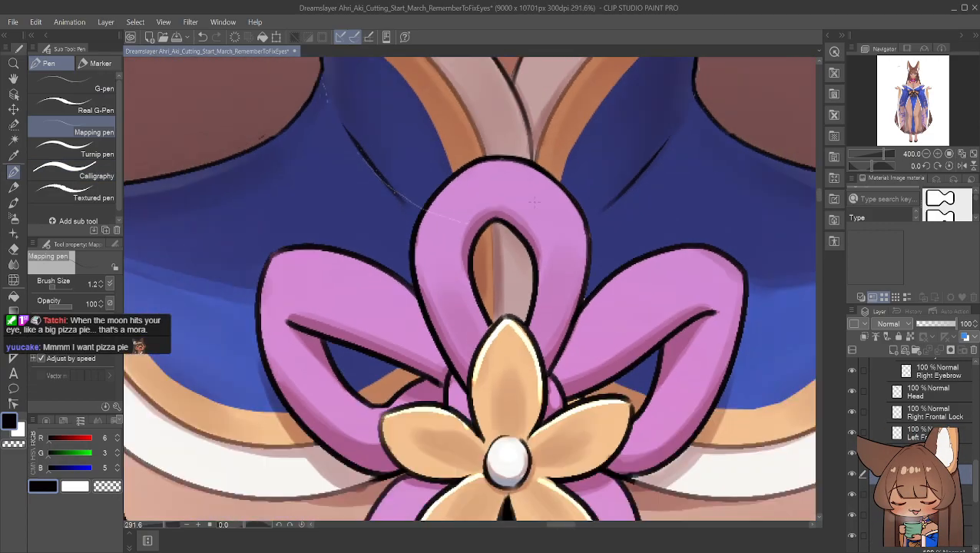
scroll(550, 196, "up", 8)
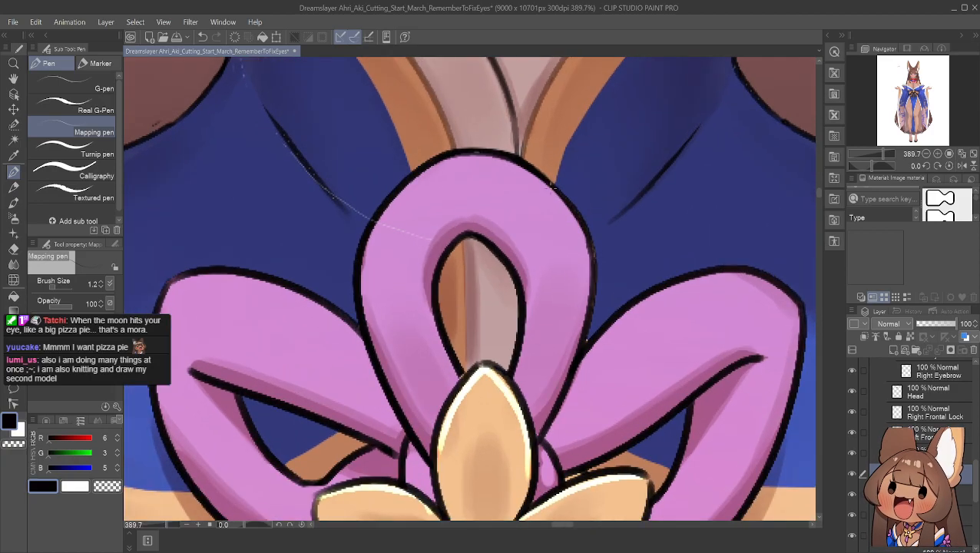
scroll(551, 194, "up", 3)
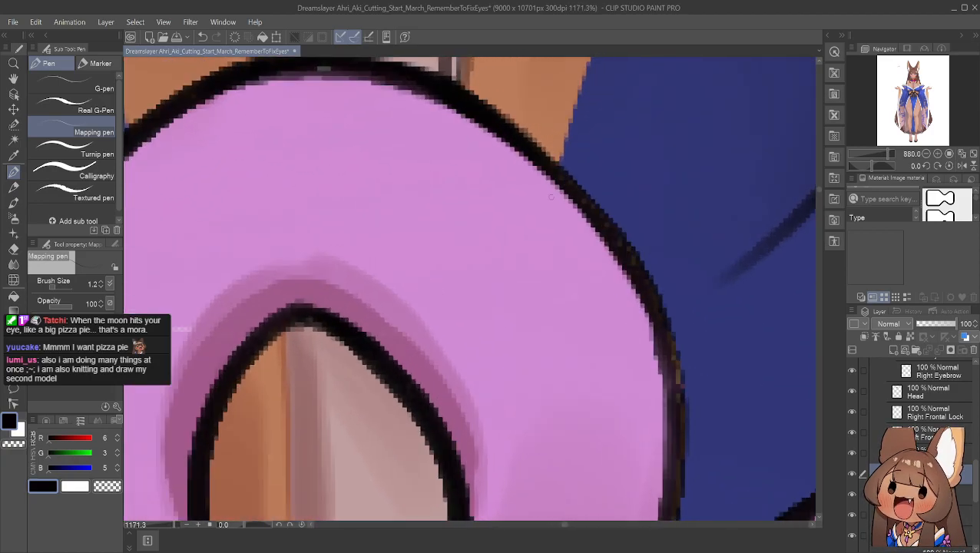
left_click(13, 78)
left_click_drag(269, 227, 381, 190)
scroll(365, 189, "up", 5)
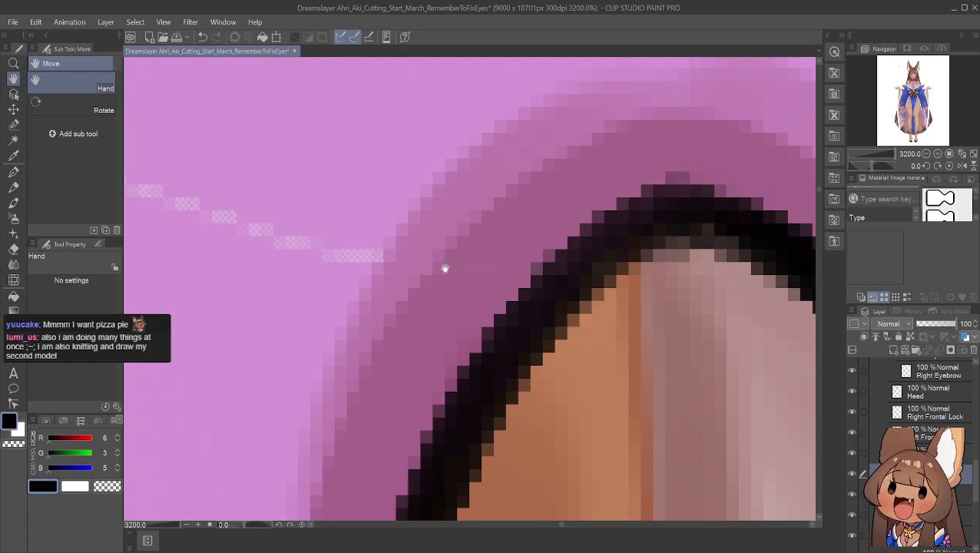
scroll(515, 234, "down", 3)
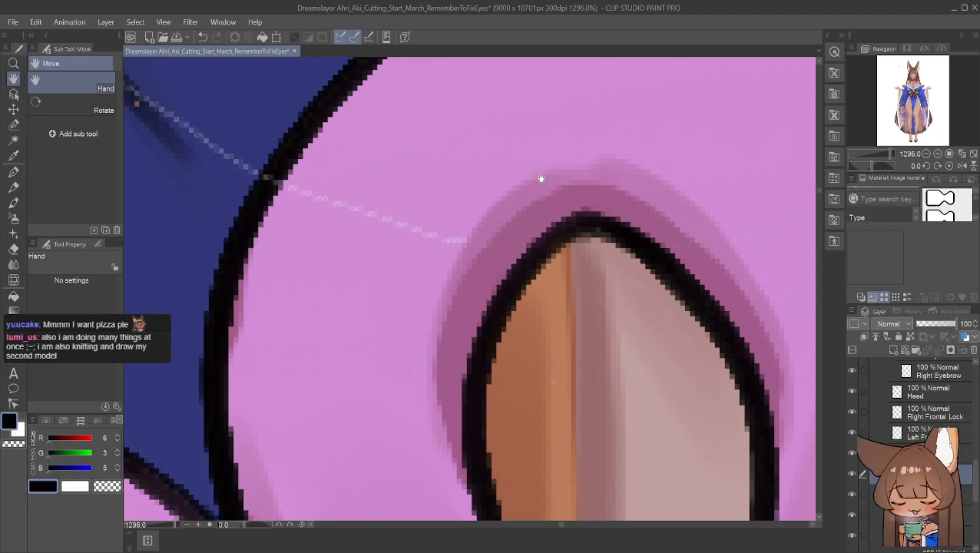
scroll(540, 179, "up", 4)
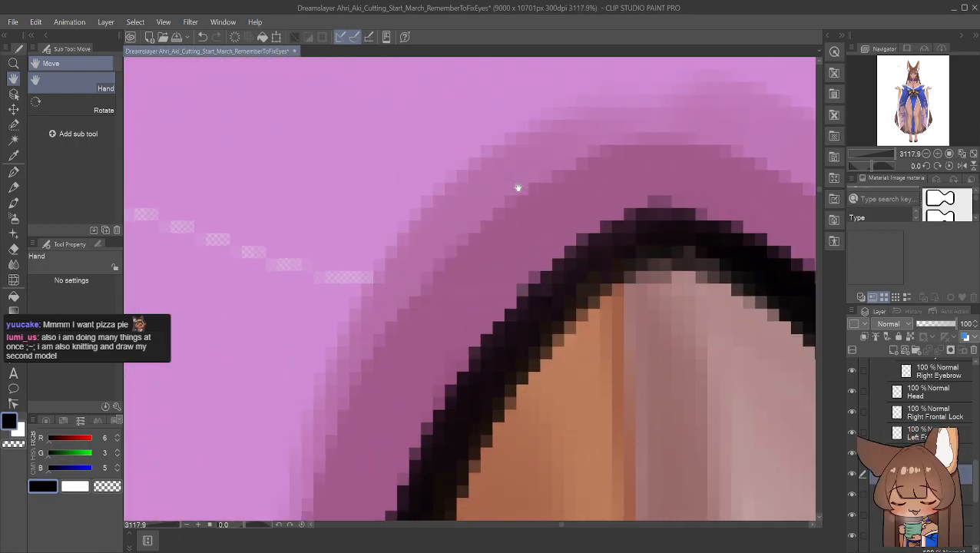
Paint out the seam on the loop's light pink area beside the opening's shaded band with sampled light pink
left_click(486, 263, "alt")
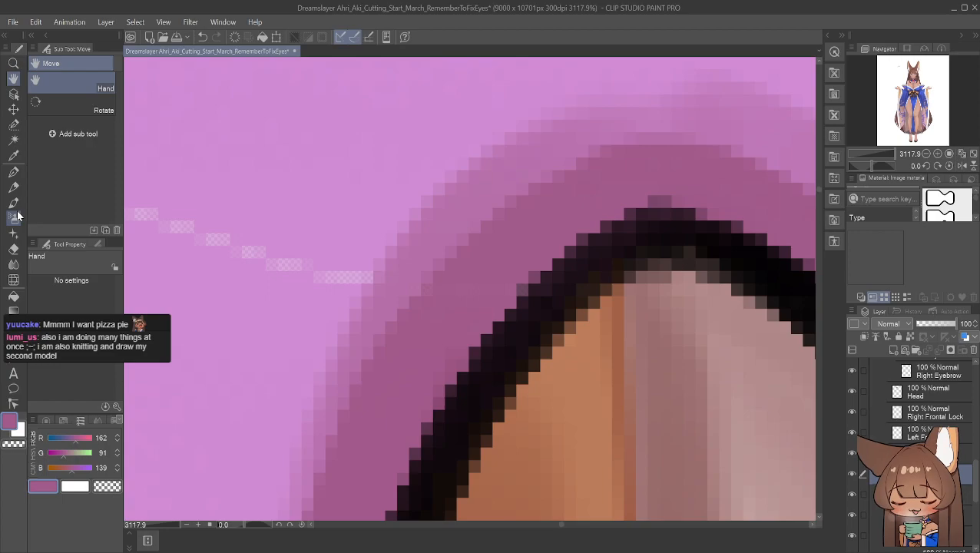
left_click(13, 172)
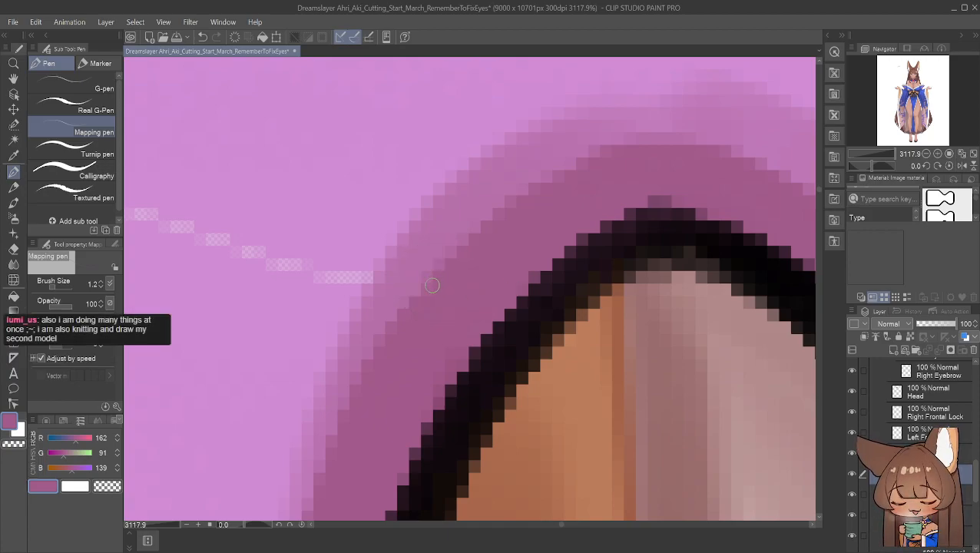
left_click(392, 289, "alt")
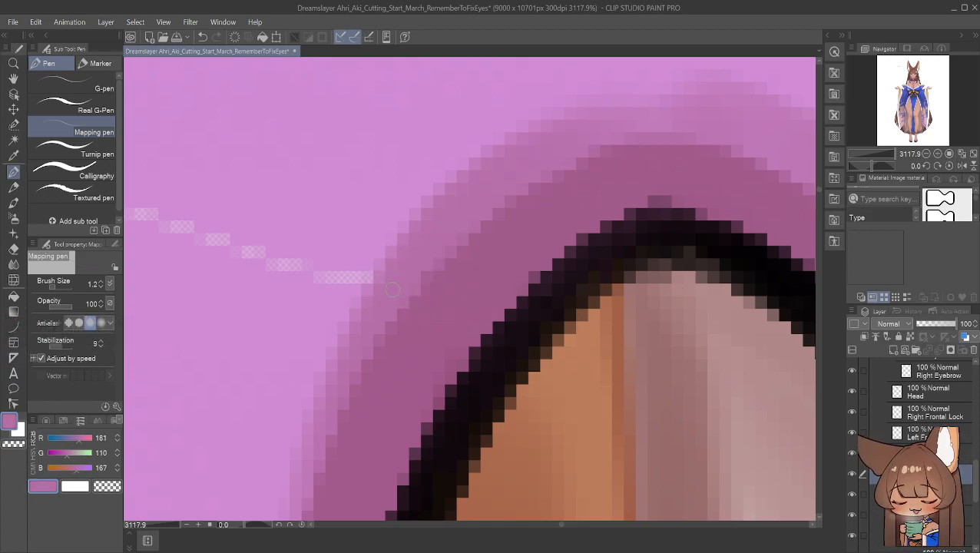
left_click(341, 261, "alt")
mouse_move(332, 264)
left_mouse_down()
mouse_move(330, 289)
mouse_move(349, 289)
left_mouse_up()
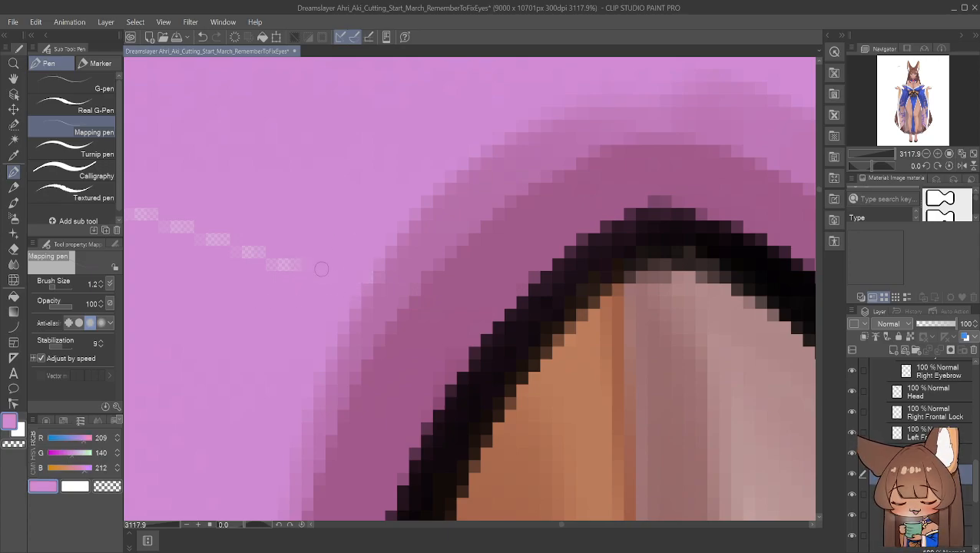
mouse_move(285, 263)
left_mouse_down()
mouse_move(260, 299)
mouse_move(258, 242)
mouse_move(237, 230)
mouse_move(153, 225)
left_mouse_up()
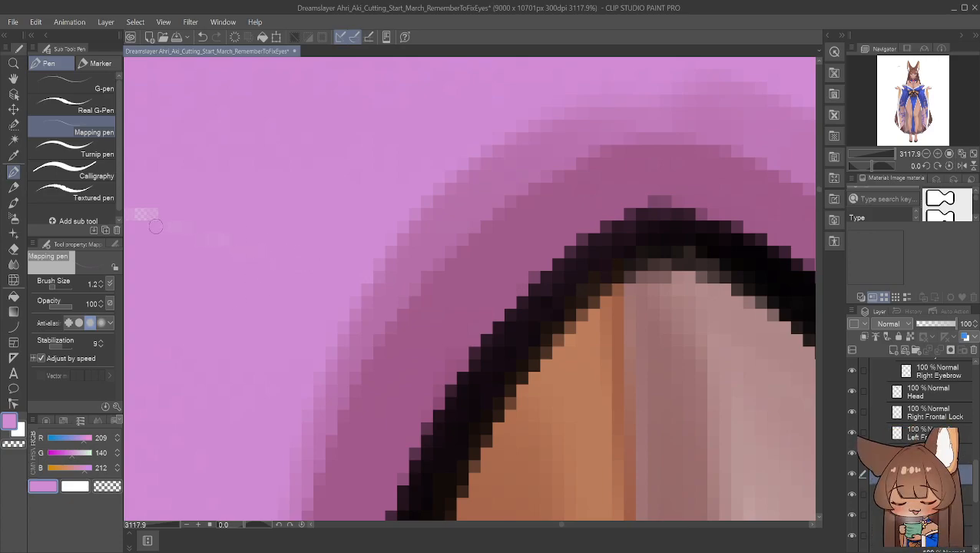
Cover the rest of the seam across the pink up to the loop's left outer outline with sampled light pink
key("space")
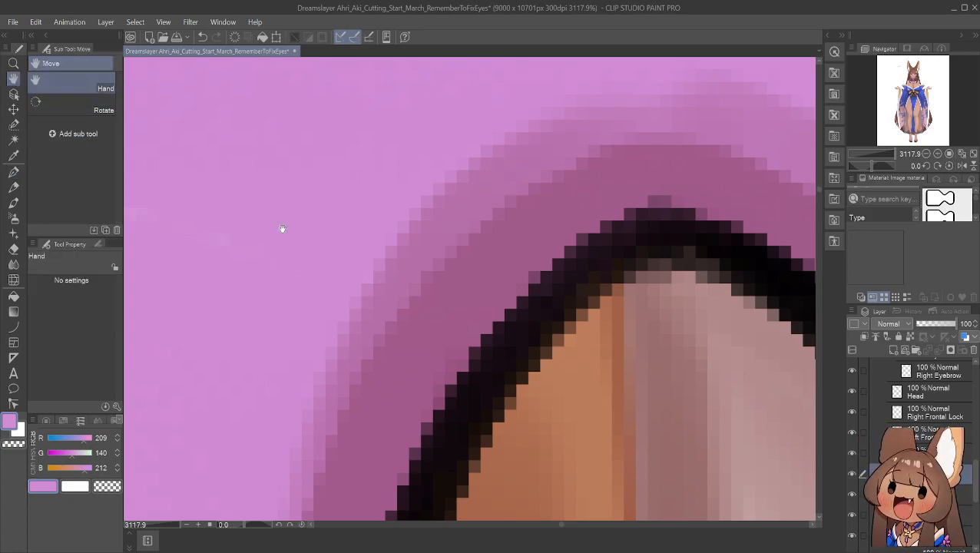
left_click_drag(280, 225, 568, 249)
left_click_drag(289, 184, 367, 205)
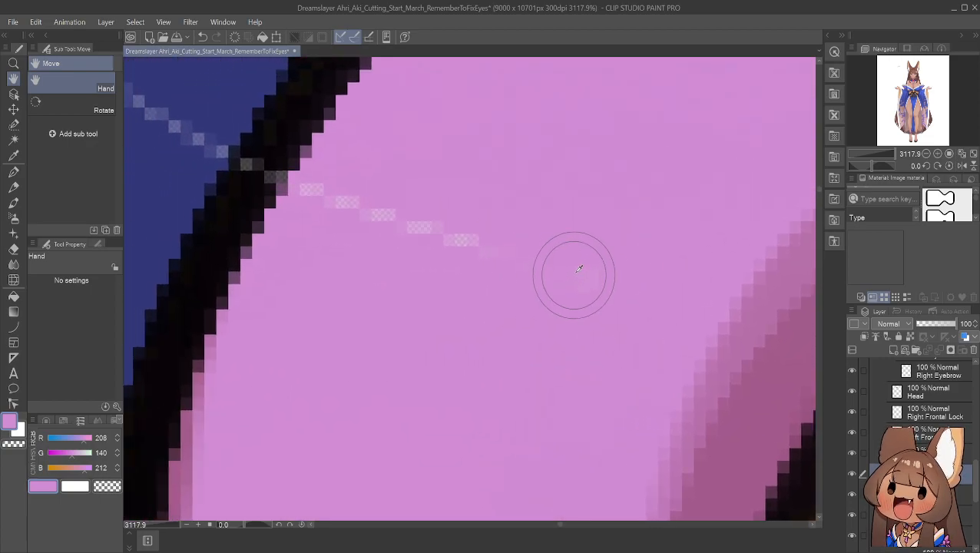
left_click(14, 174)
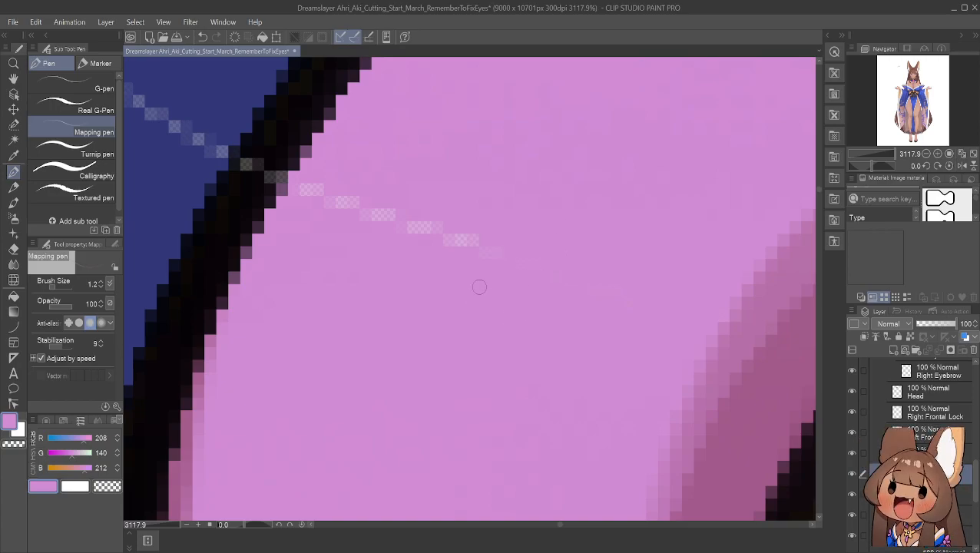
left_click_drag(495, 222, 423, 271)
left_click_drag(457, 202, 407, 260)
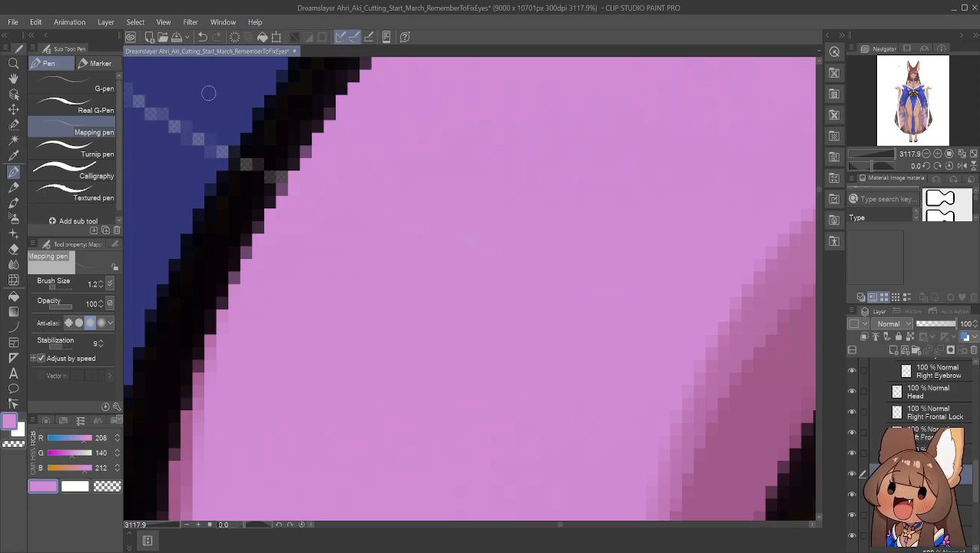
Cover the greyish seam pixels crossing the loop's left outer outline with sampled near-black tones
left_click(267, 165, "alt")
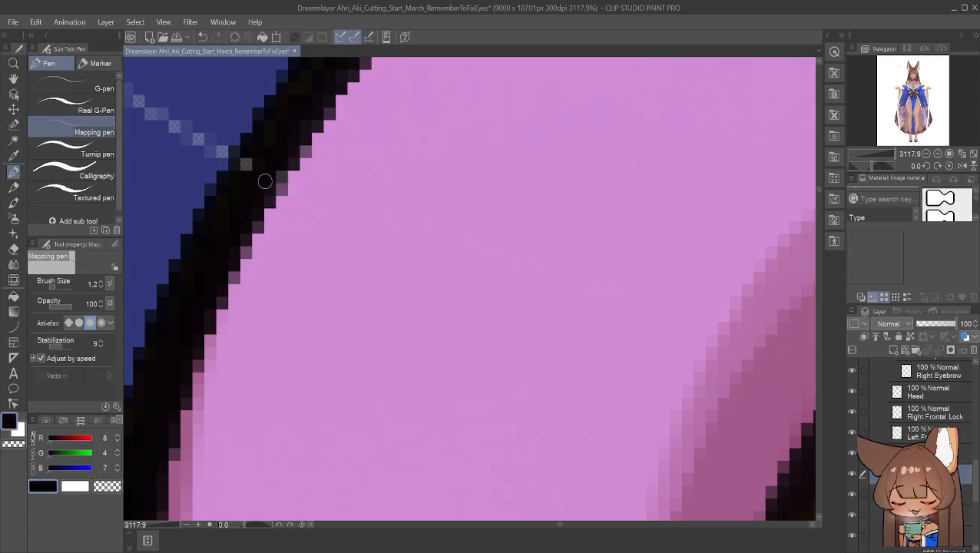
left_click_drag(250, 164, 235, 194)
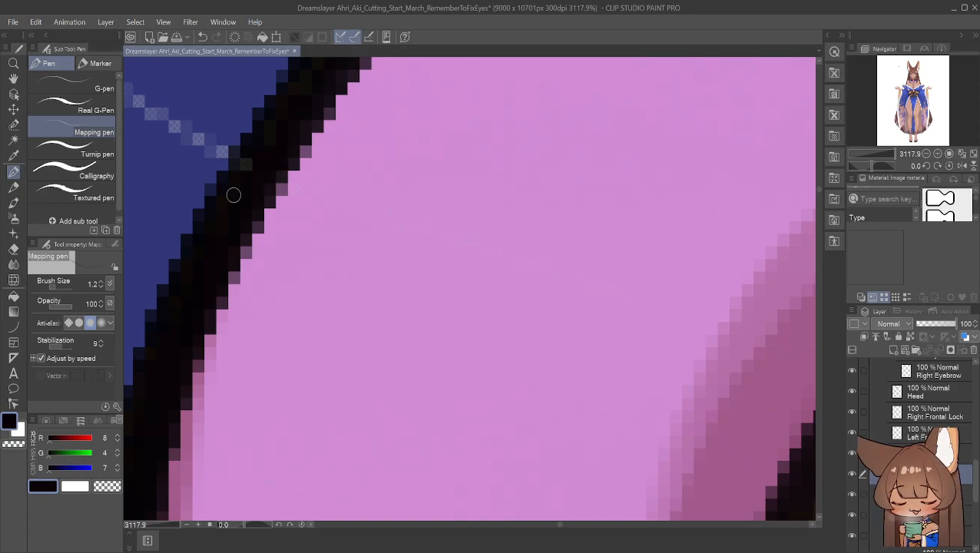
left_click(219, 131, "alt")
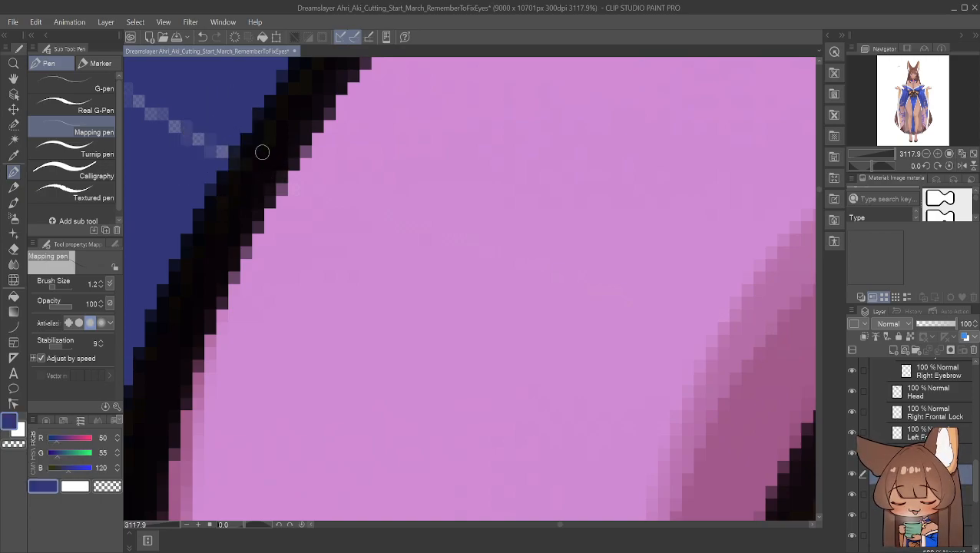
left_click(245, 146, "alt")
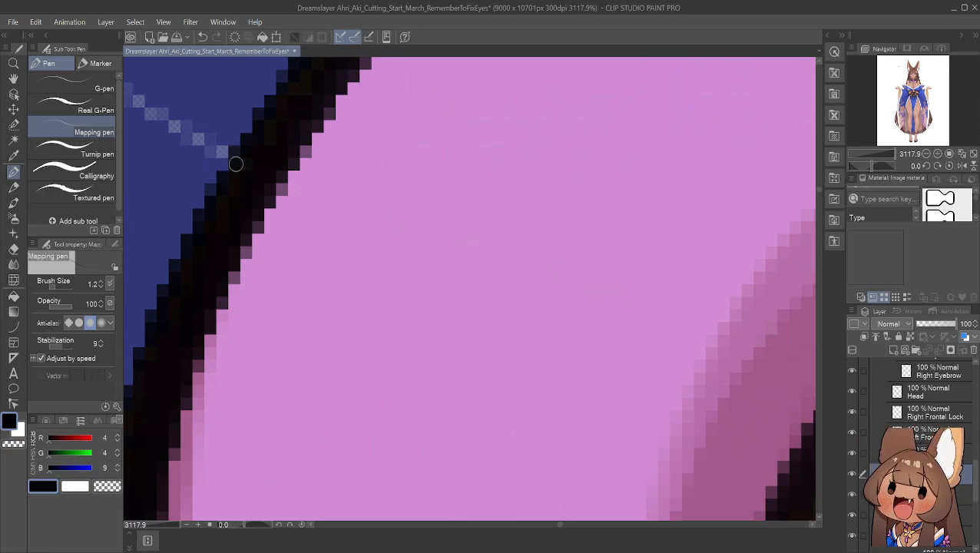
Paint out the seam on the blue cloth between the loop's outline and the dark fold line with sampled blue
left_click(232, 134, "alt")
mouse_move(232, 131)
left_mouse_down()
mouse_move(212, 157)
mouse_move(219, 124)
mouse_move(192, 164)
mouse_move(212, 151)
mouse_move(213, 129)
mouse_move(171, 161)
left_mouse_up()
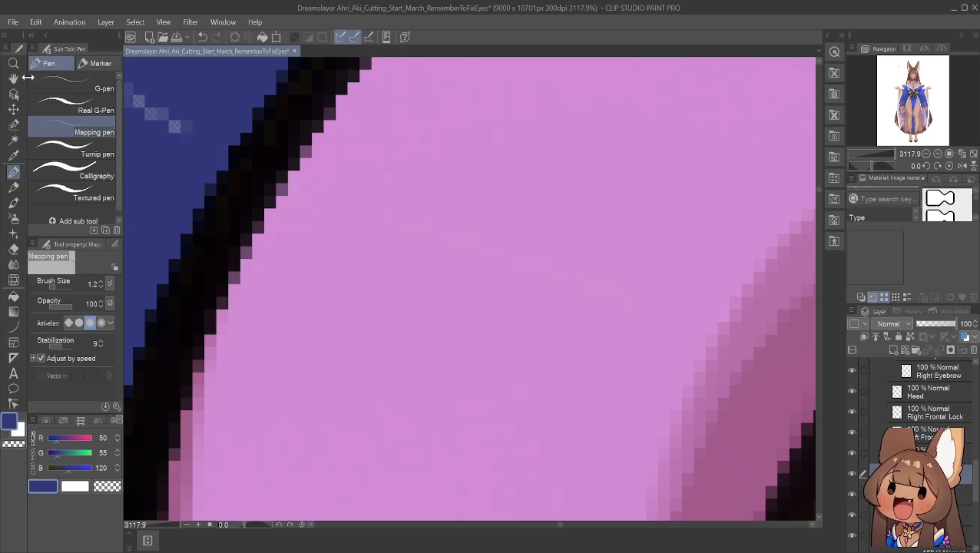
left_click(13, 78)
mouse_move(197, 103)
left_mouse_down()
mouse_move(438, 198)
mouse_move(371, 304)
mouse_move(408, 320)
left_mouse_up()
left_click(13, 171)
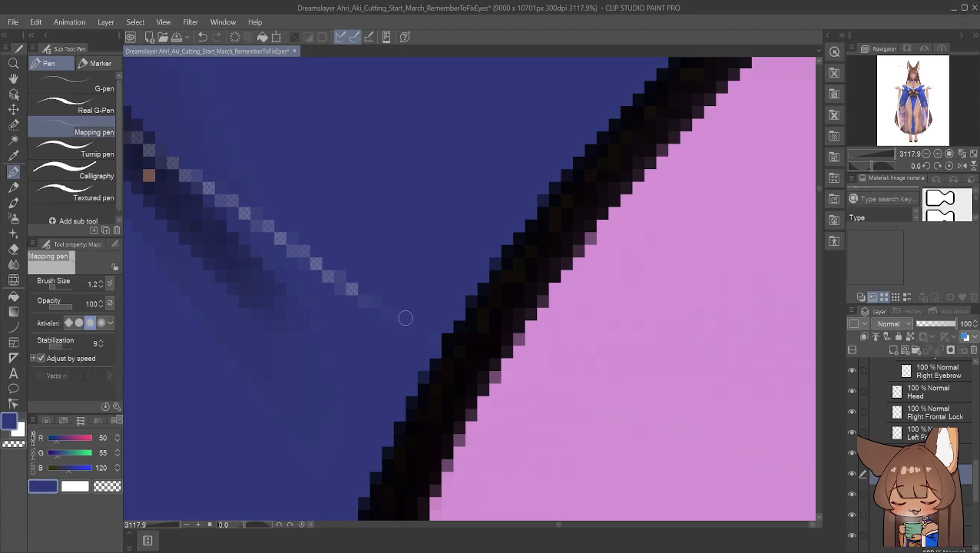
left_click_drag(294, 250, 350, 288)
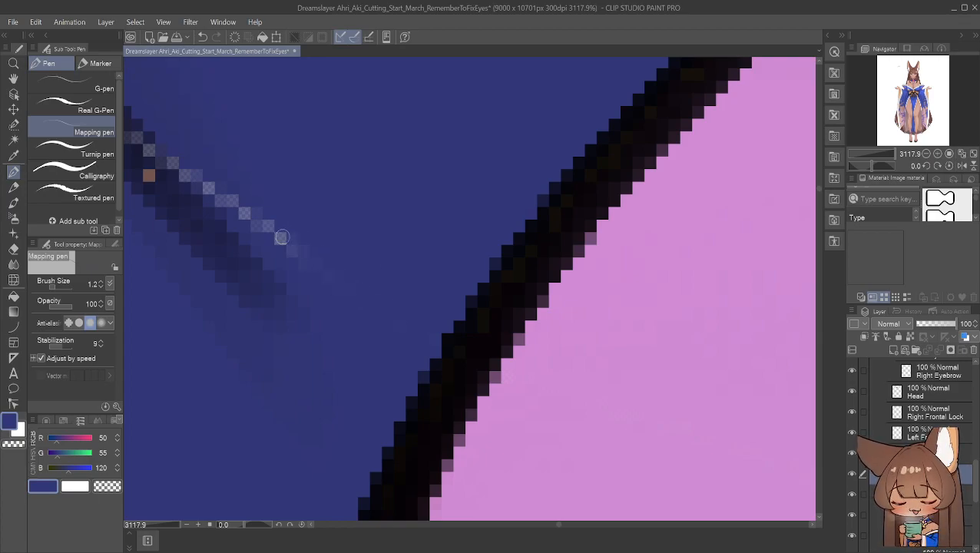
mouse_move(320, 263)
left_mouse_down()
mouse_move(218, 196)
mouse_move(241, 208)
left_mouse_up()
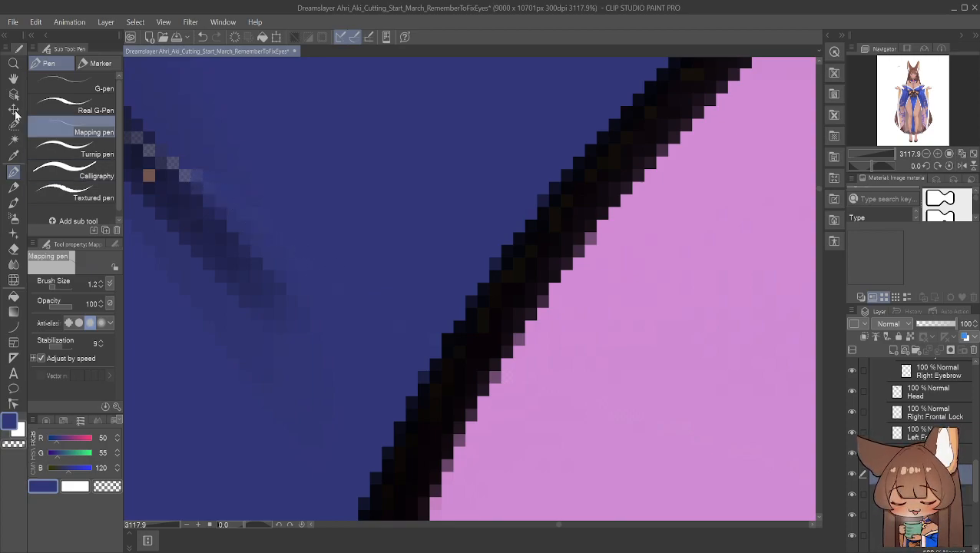
Cover the light seam pixels crossing the lower end of the dark fold line with sampled dark navy
left_click(13, 78)
left_click_drag(186, 137, 372, 258)
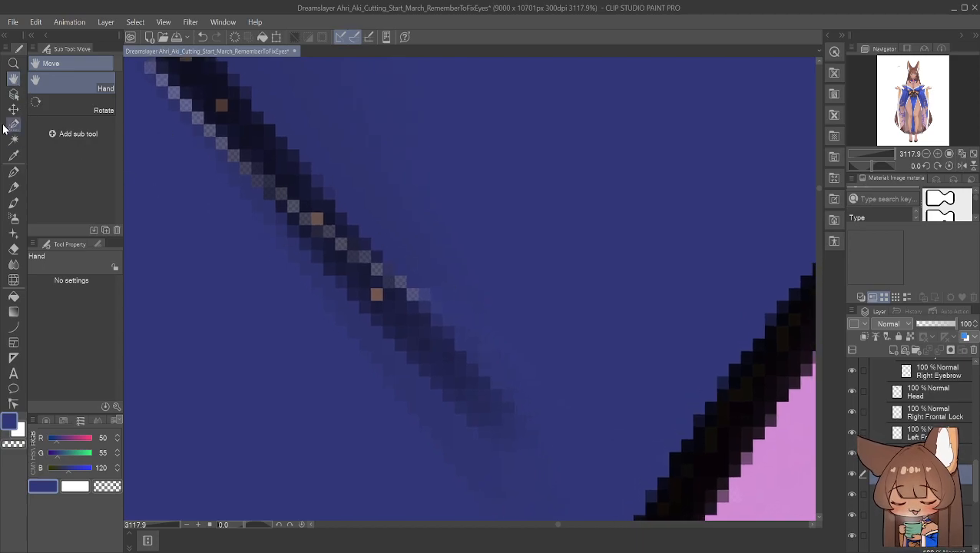
left_click(13, 171)
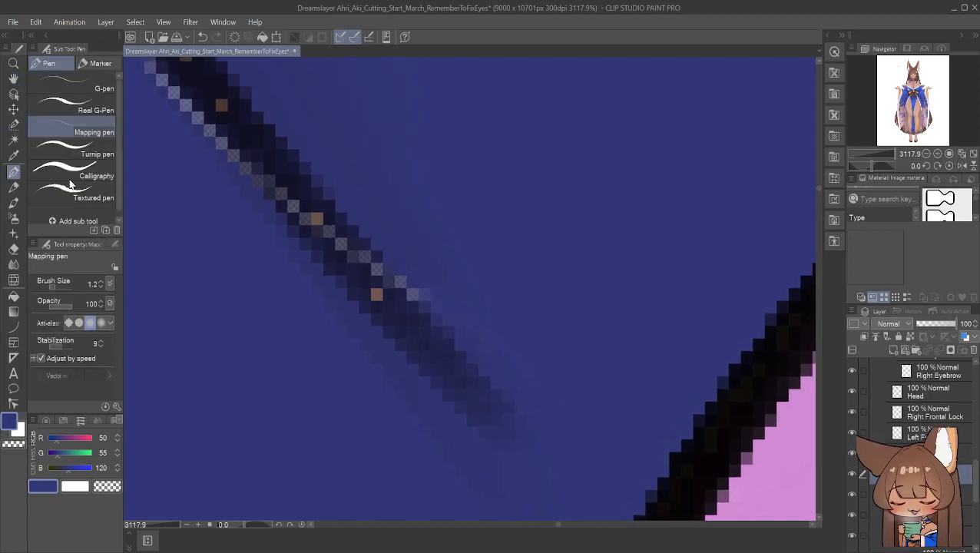
left_click(360, 258, "alt")
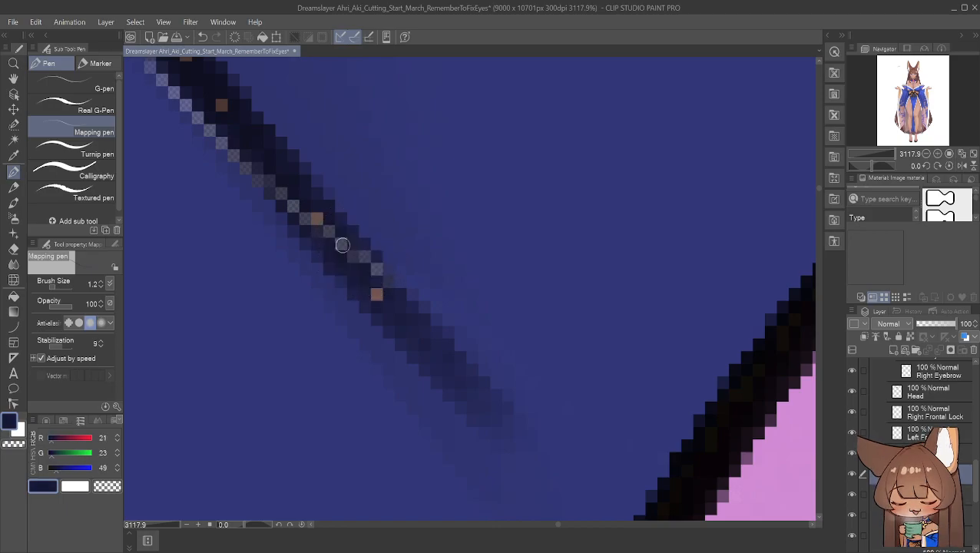
left_click(365, 257)
left_click(375, 269)
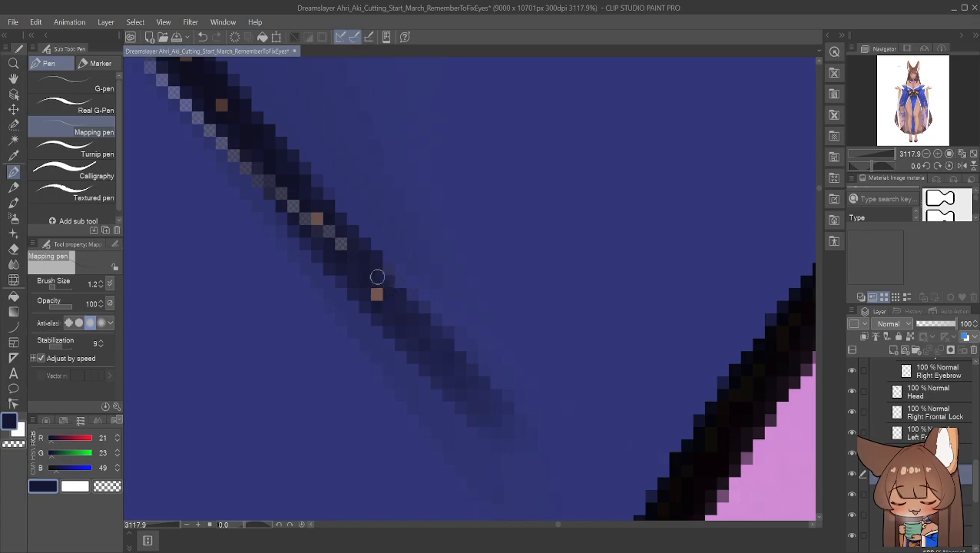
left_click(341, 248, "alt")
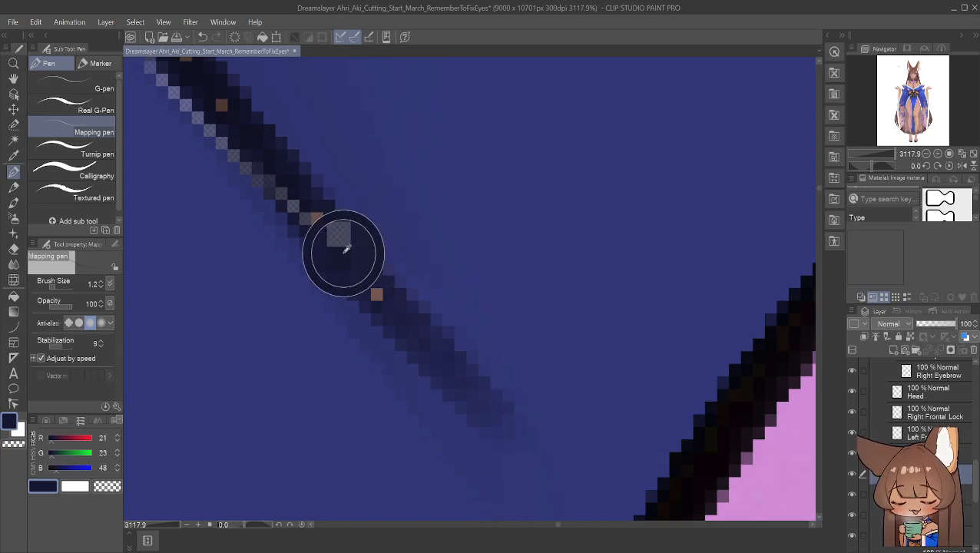
left_click(339, 242)
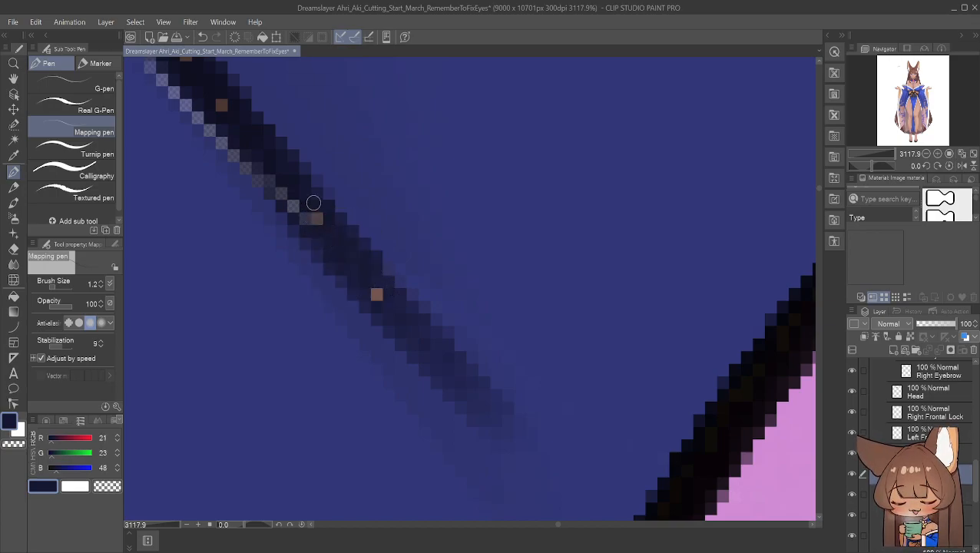
Fill the seam pixels farther up along the fold line's lower-left edge with the same dark navy
left_click(295, 208)
left_click(282, 197)
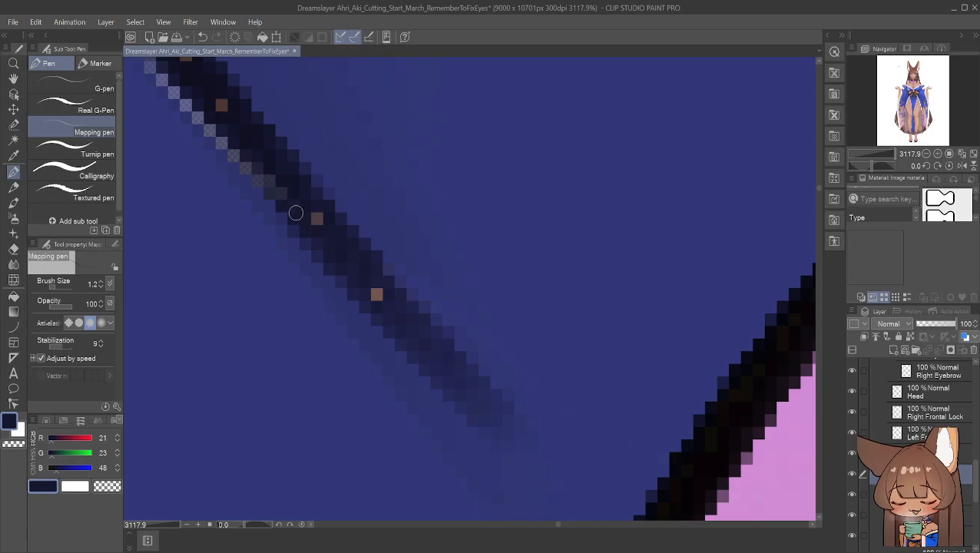
left_click(273, 187)
left_click(265, 183)
left_click(256, 173)
left_click(234, 154)
left_click(208, 131)
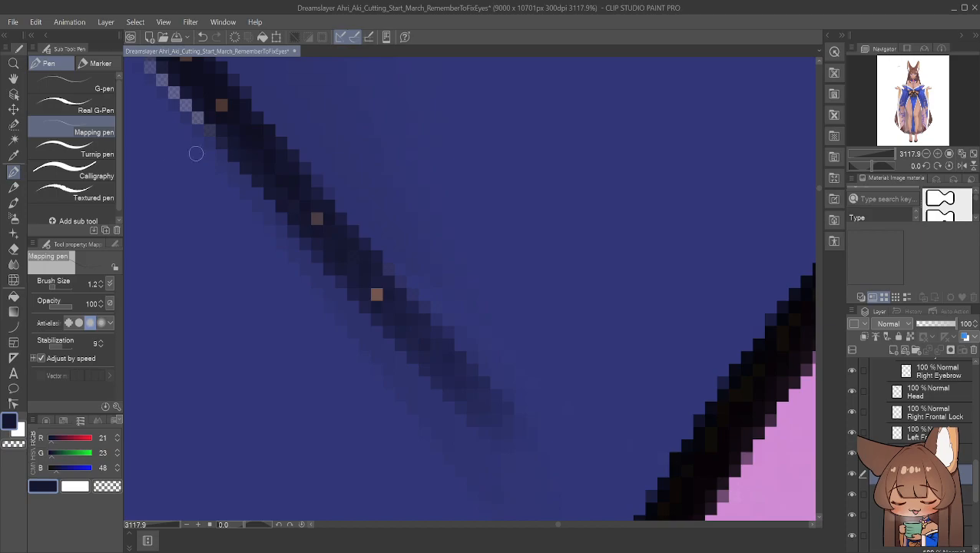
Examine the leftover seam pixels along the collar's dark fold line, up close and at full chest view
left_click(16, 79)
left_click_drag(225, 131, 507, 409)
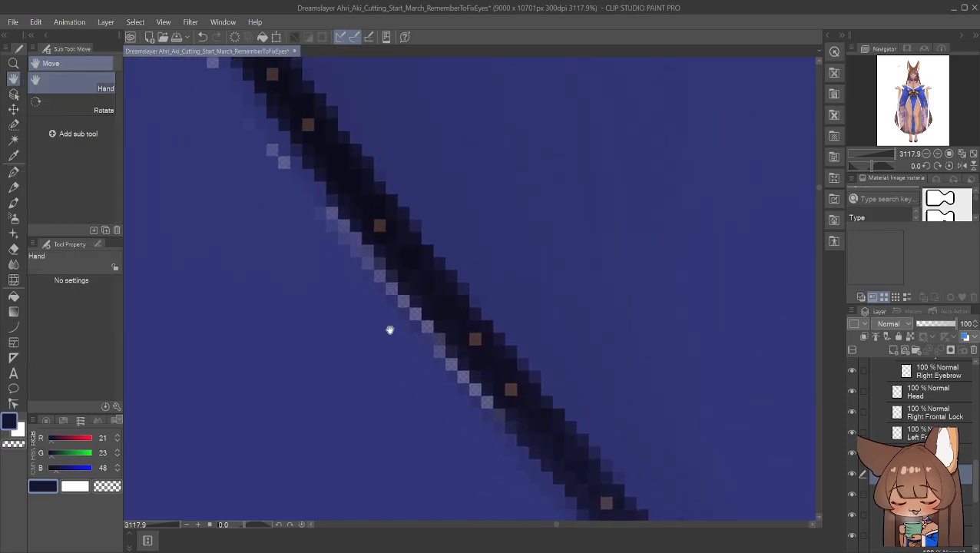
scroll(390, 327, "down", 1)
scroll(453, 273, "down", 10)
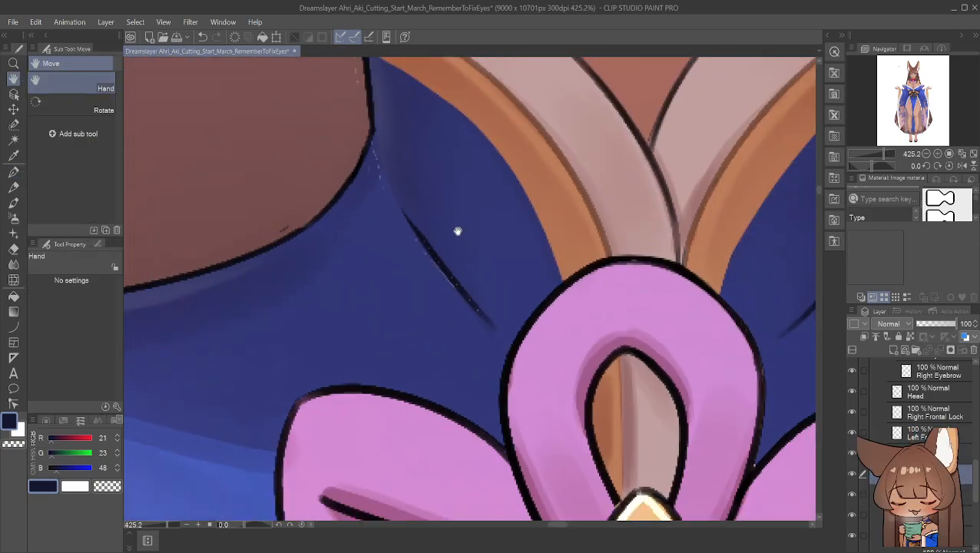
scroll(458, 232, "up", 6)
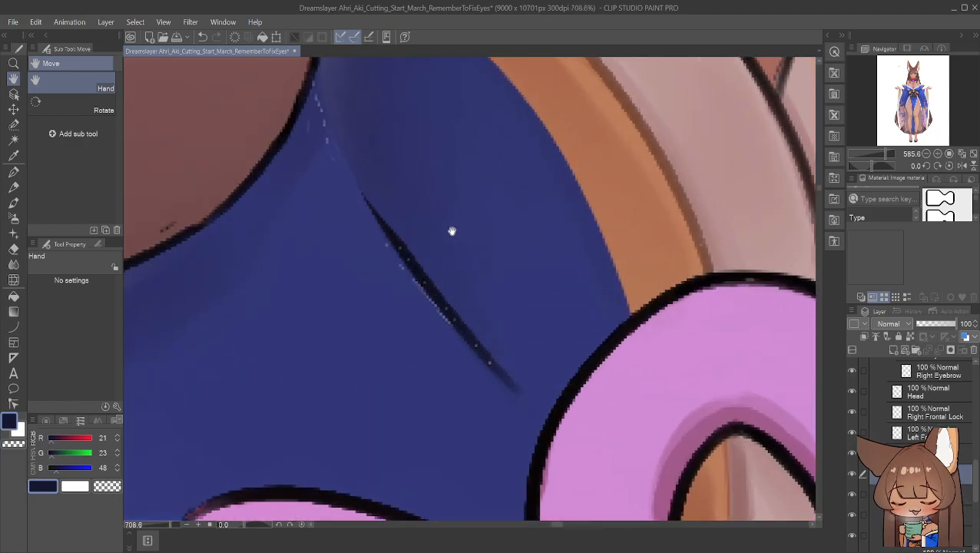
scroll(461, 248, "up", 6)
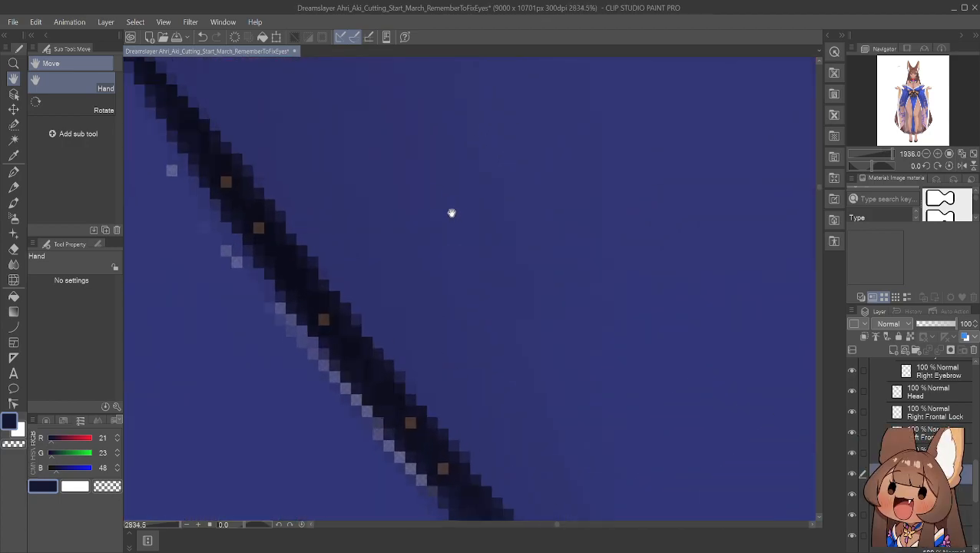
scroll(470, 204, "down", 6)
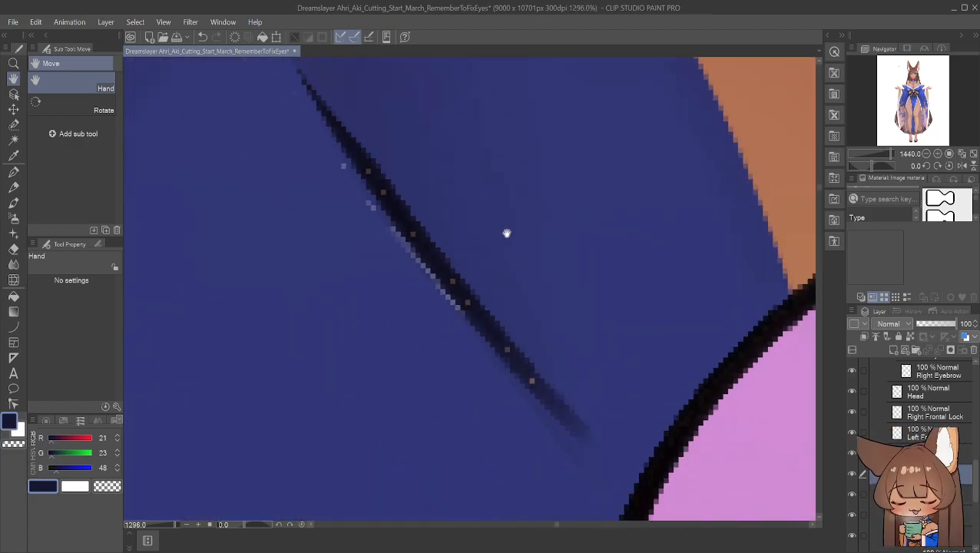
scroll(514, 212, "down", 10)
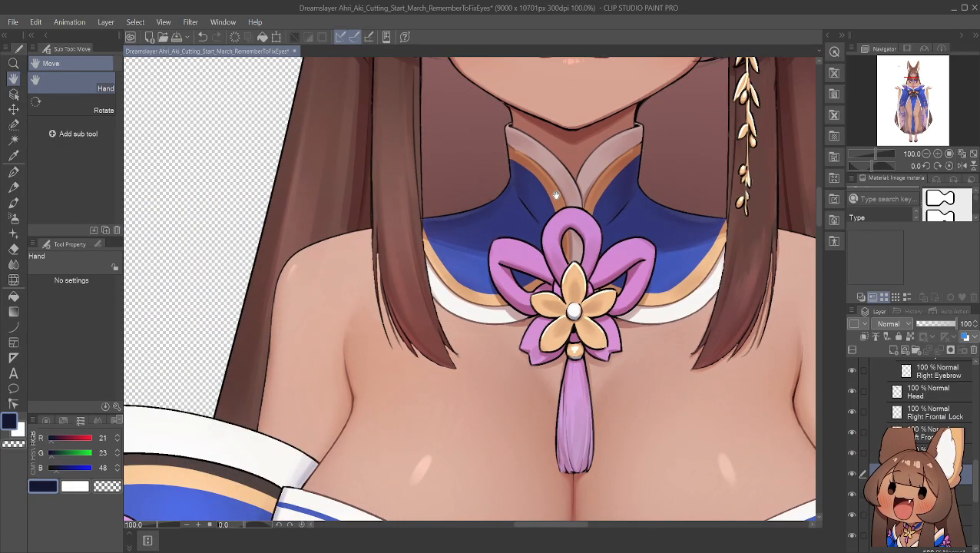
scroll(553, 192, "up", 4)
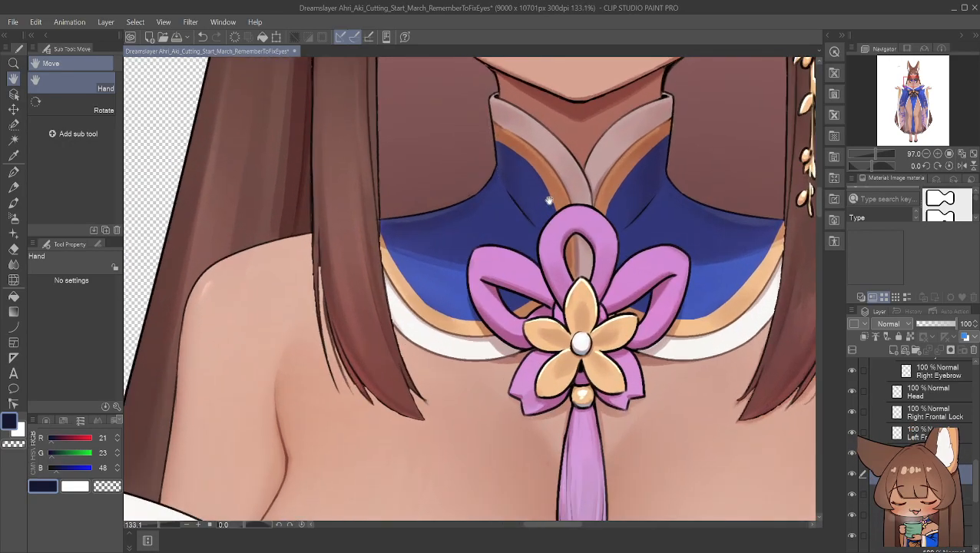
Cover the brown seam pixels inside the middle of the dark fold line with sampled near-black navy
scroll(540, 199, "up", 8)
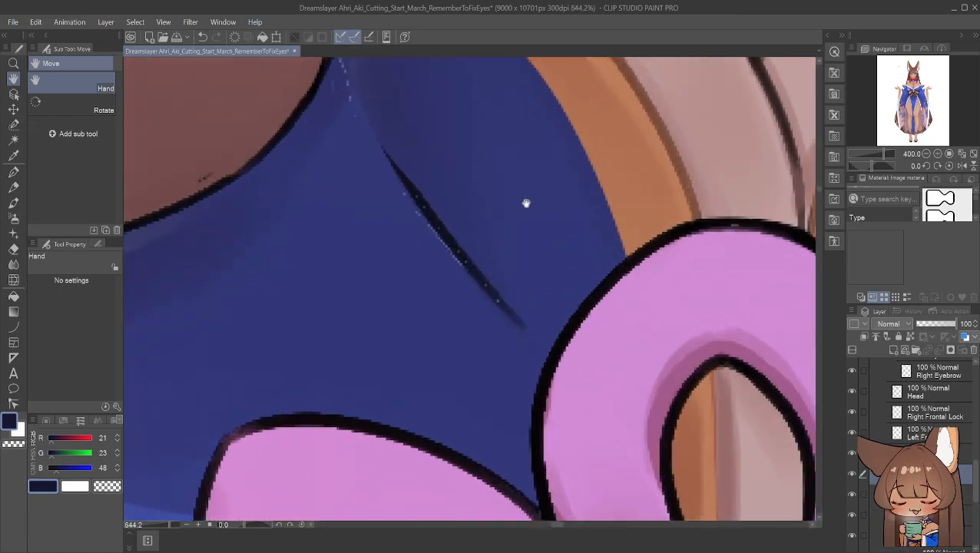
scroll(521, 241, "up", 5)
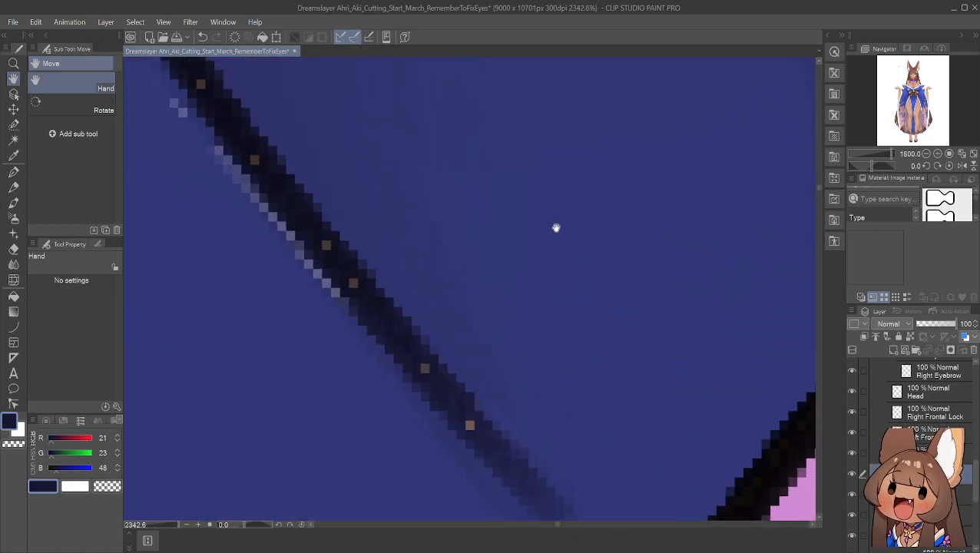
left_click_drag(599, 194, 624, 164)
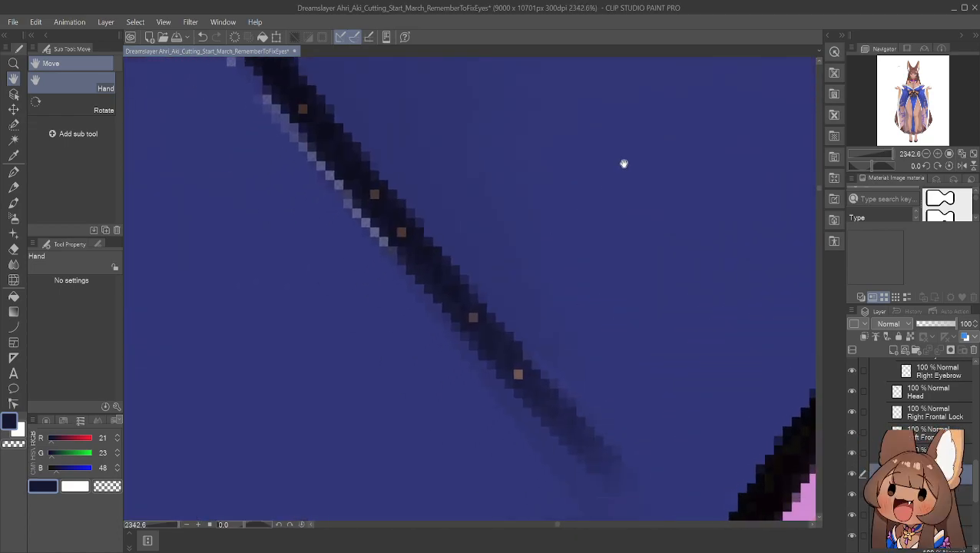
right_click(385, 206)
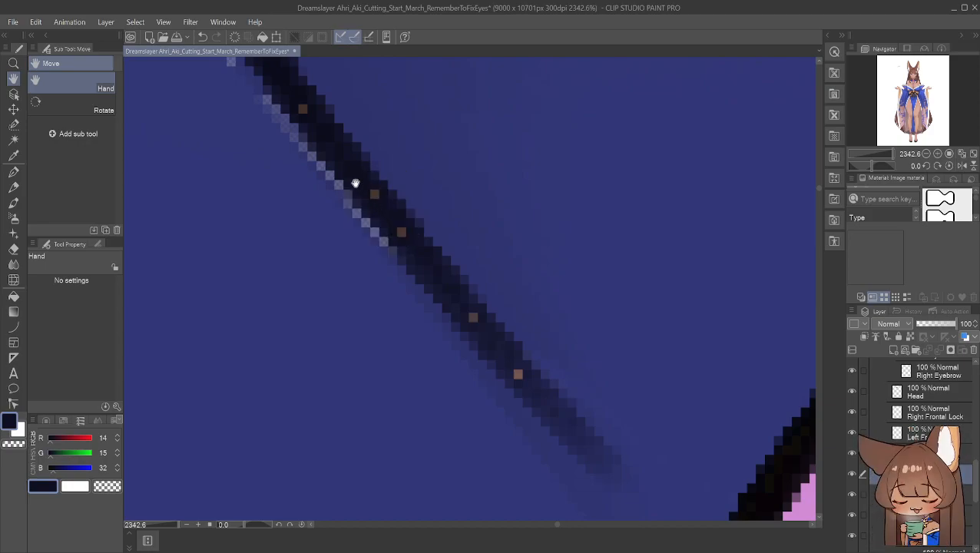
left_click(13, 171)
left_click_drag(370, 195, 394, 225)
left_click_drag(439, 263, 491, 339)
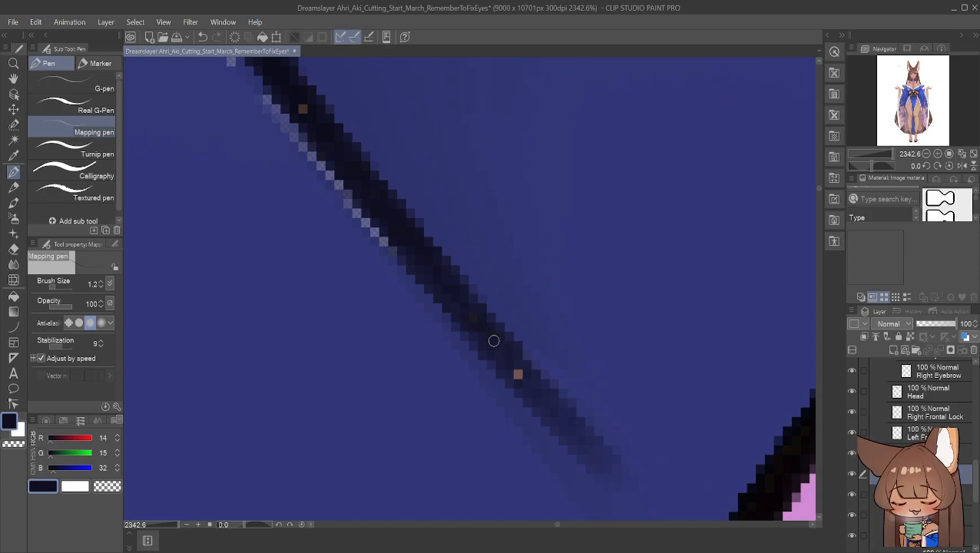
Cover the brown pixel near the fold line's lower end with sampled dark navy on the layer above, and return to the original layer
left_click(512, 374, "alt")
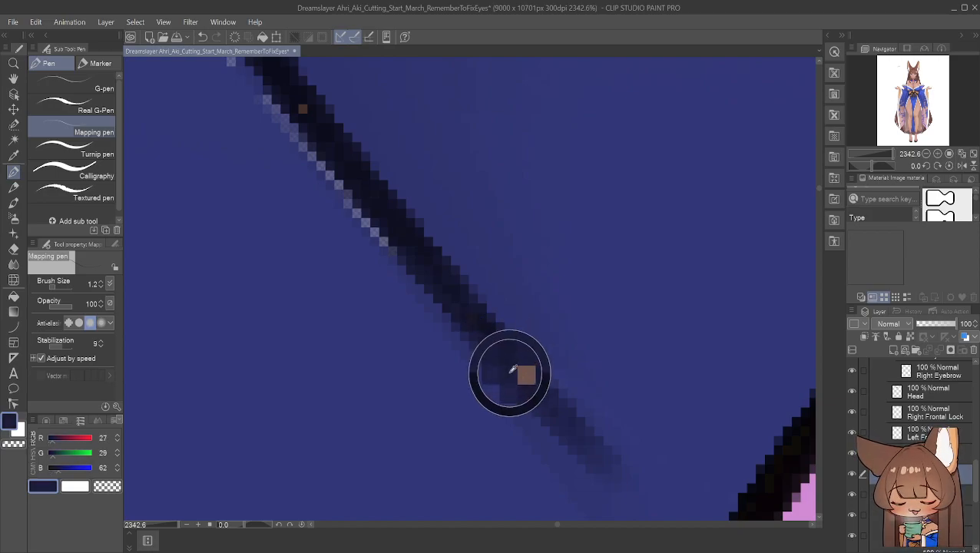
left_click_drag(521, 380, 520, 374)
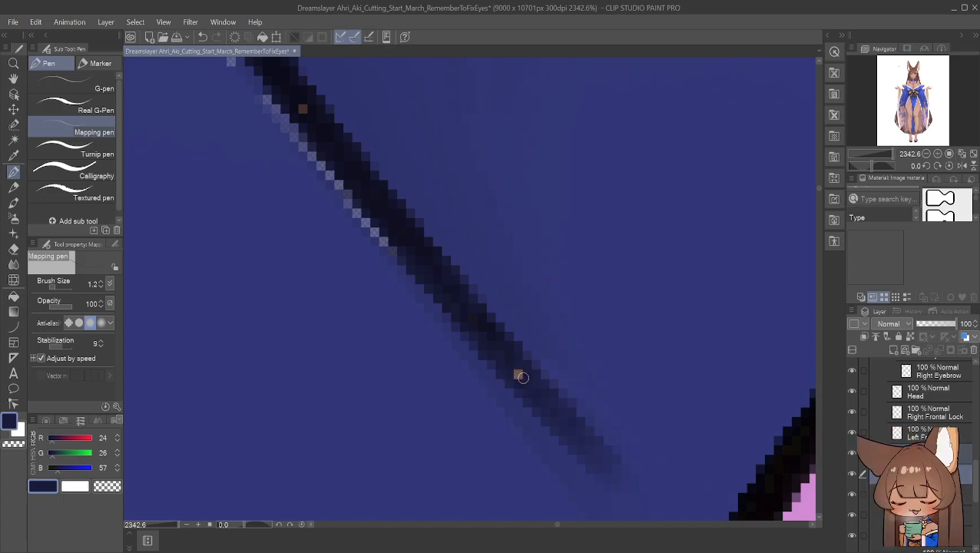
left_click(910, 453)
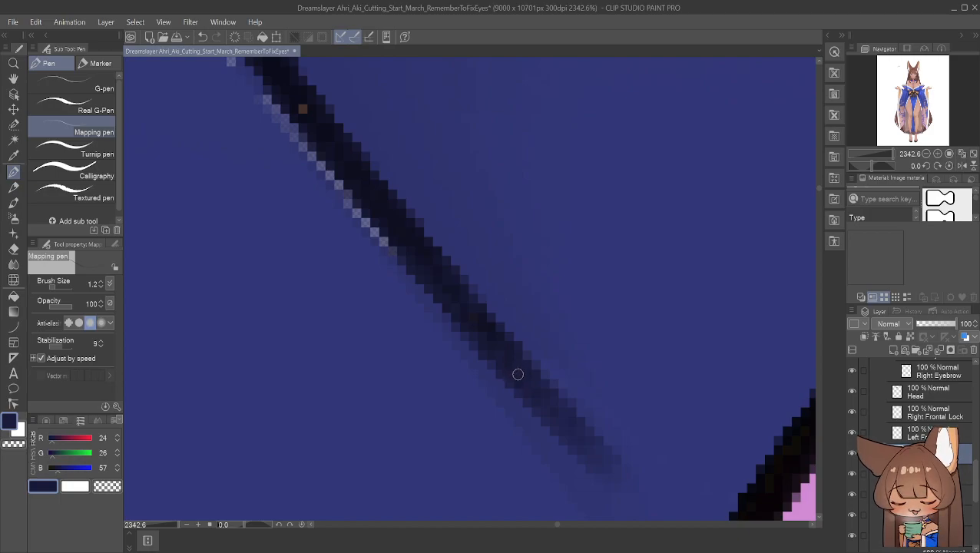
left_click(876, 474)
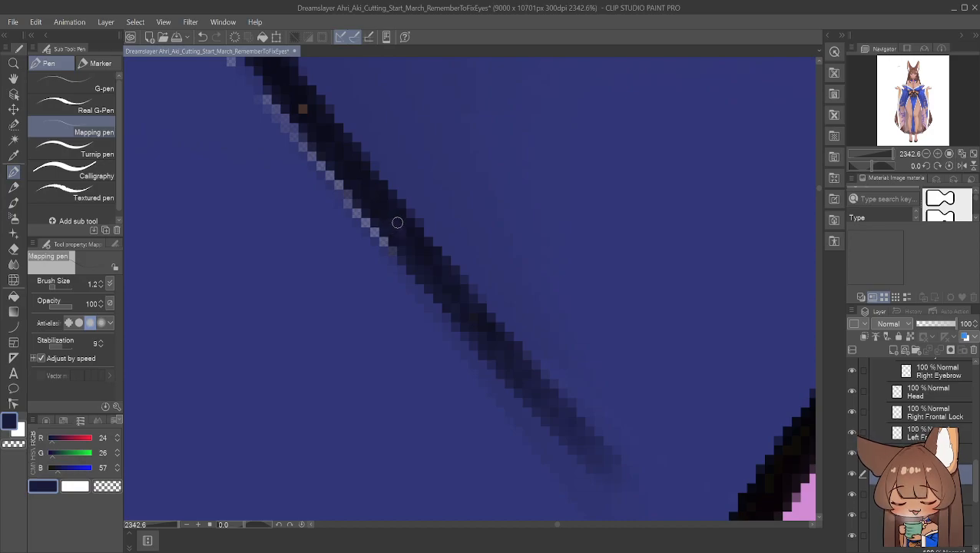
key("ctrl+z")
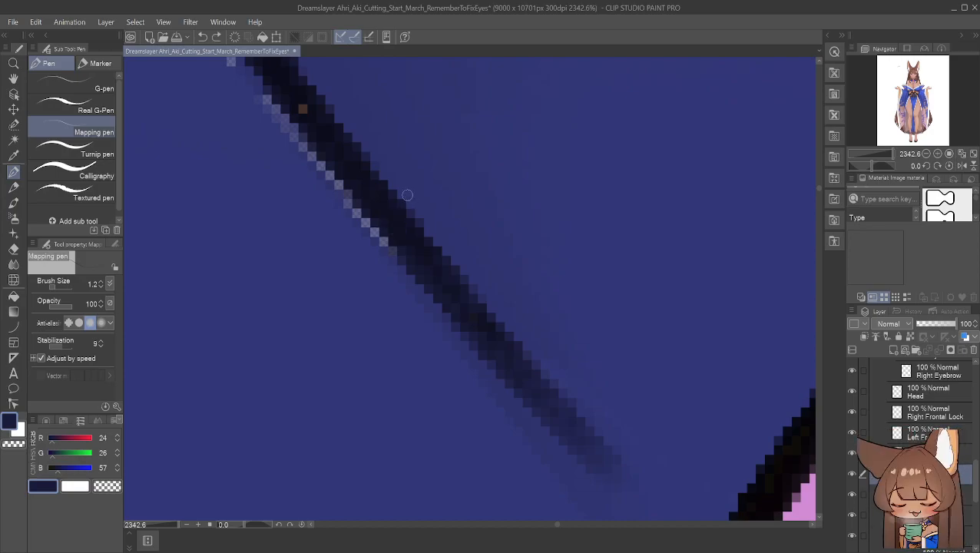
Paint out the light seam pixels along the fold line's lower-left edge with blues sampled from the adjacent cloth
left_click(372, 251, "alt")
left_click_drag(383, 245, 355, 221)
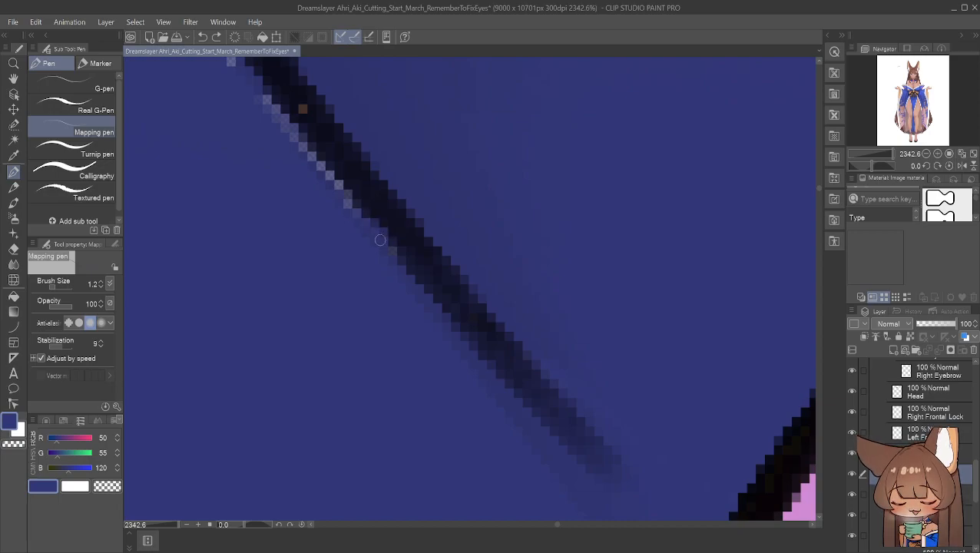
left_click_drag(348, 217, 328, 192)
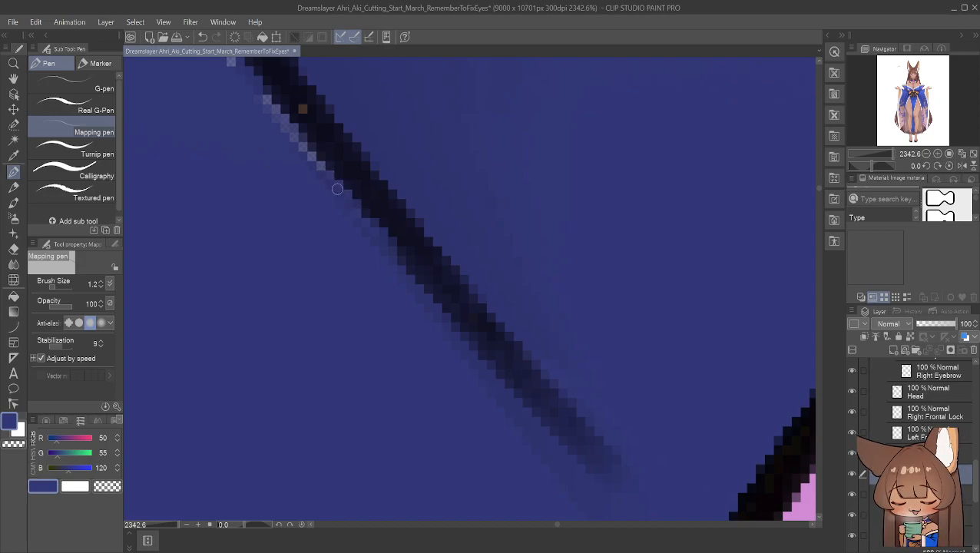
left_click(295, 164, "alt")
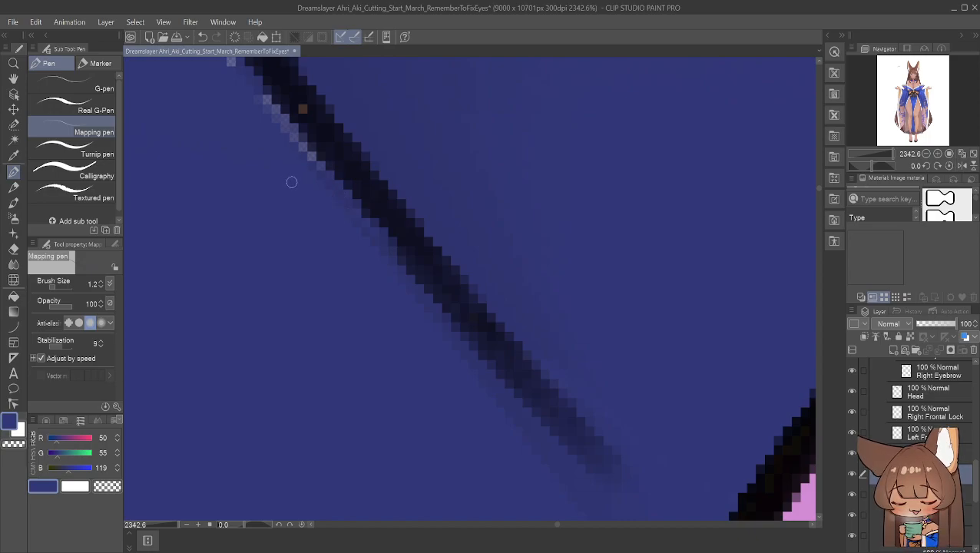
left_click_drag(308, 163, 283, 130)
left_click(236, 96, "alt")
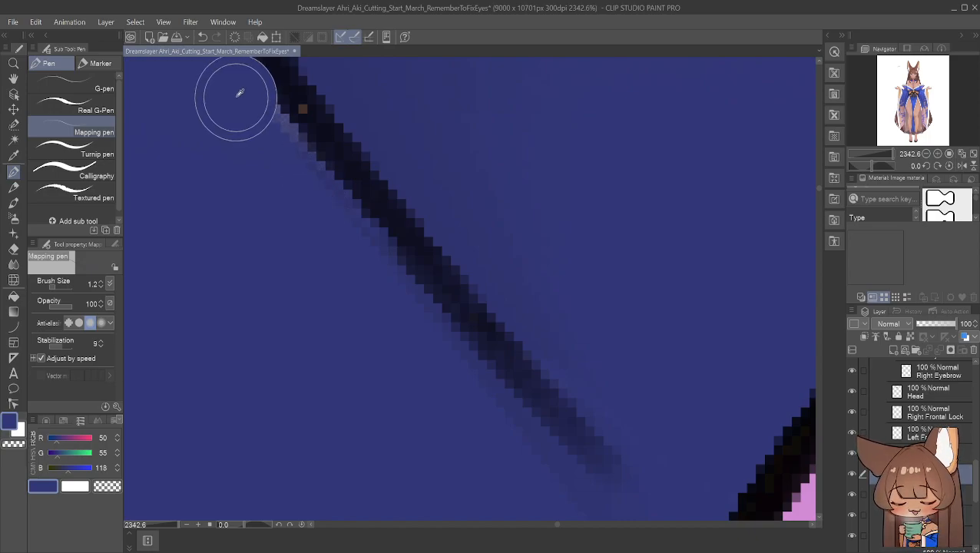
left_click(249, 93, "alt")
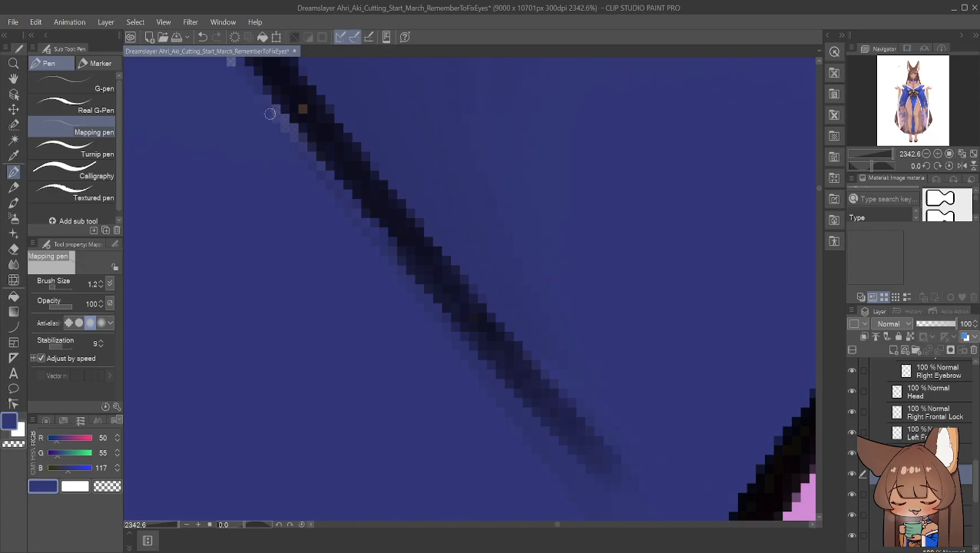
left_click_drag(281, 127, 294, 134)
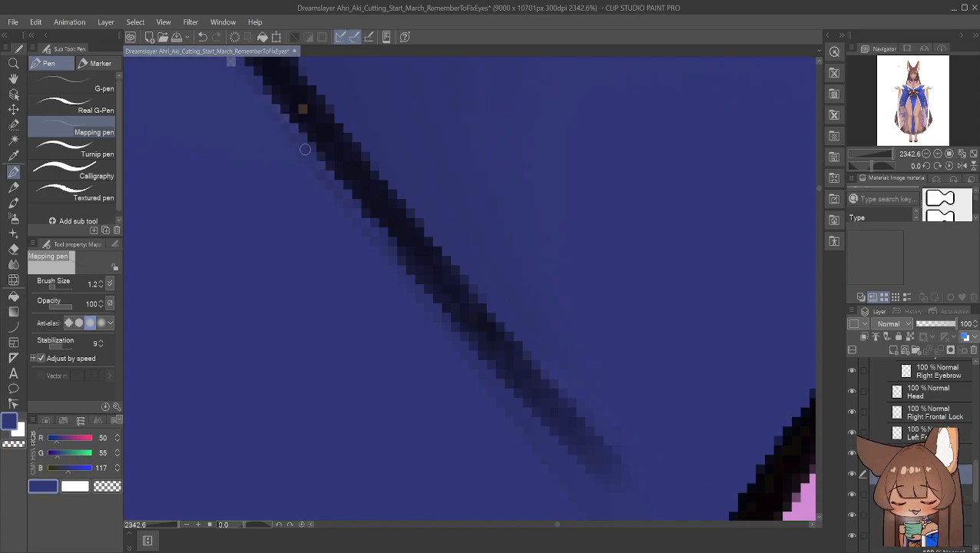
Paint out the remaining light and brown seam pixels along the upper part of the dark fold line
left_click(13, 79)
left_click_drag(230, 145, 354, 374)
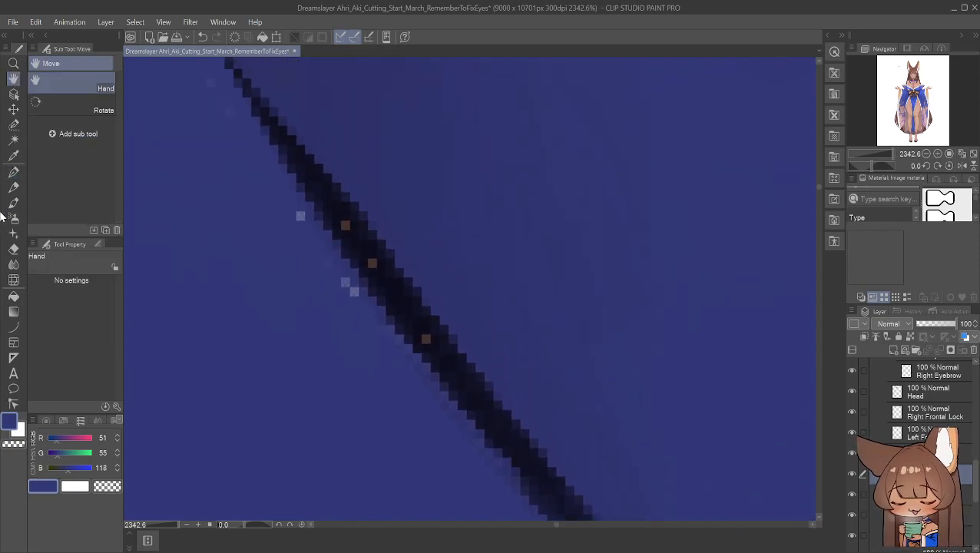
Paint over the stray light pixels beside the dark fold line and at the lower end of the dotted trail above it with blue
left_click(14, 172)
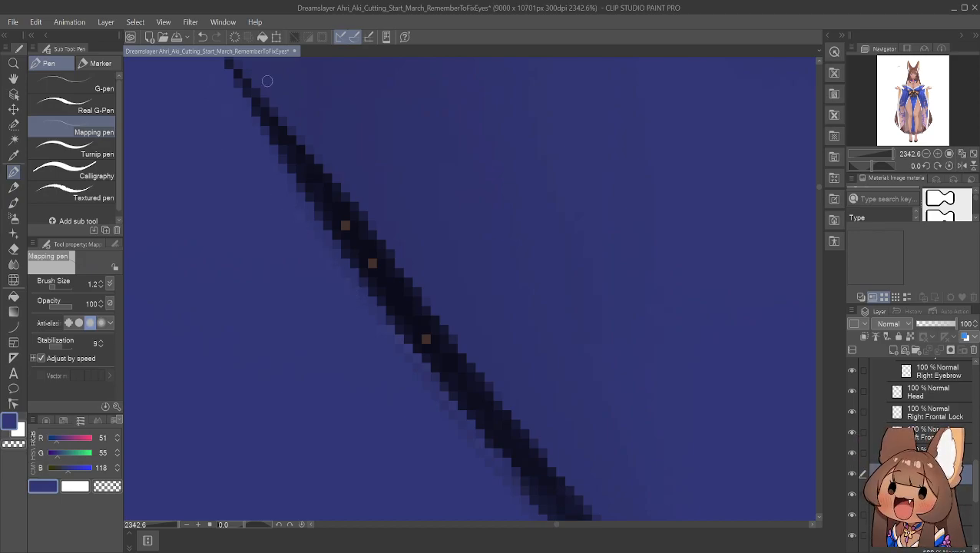
left_click(13, 79)
left_click_drag(252, 123, 244, 206)
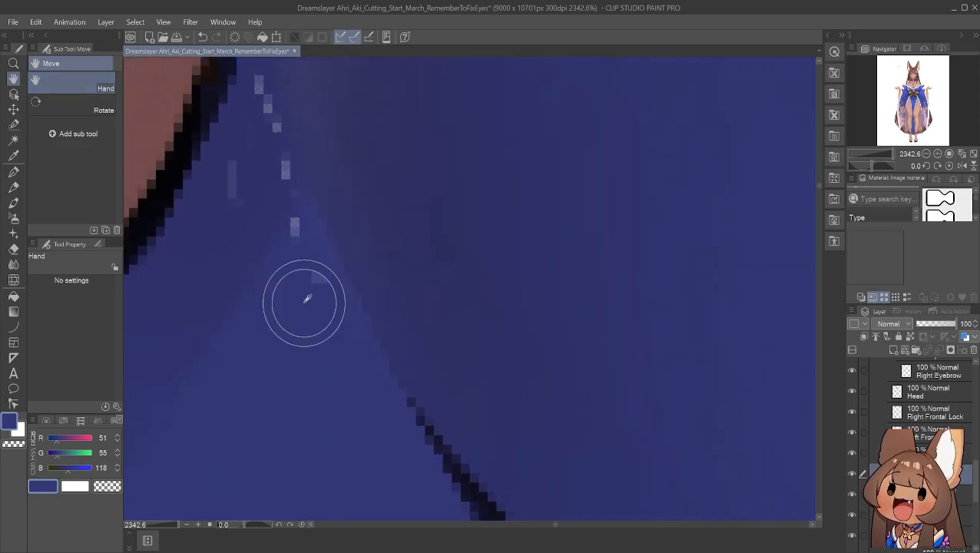
left_click(13, 173)
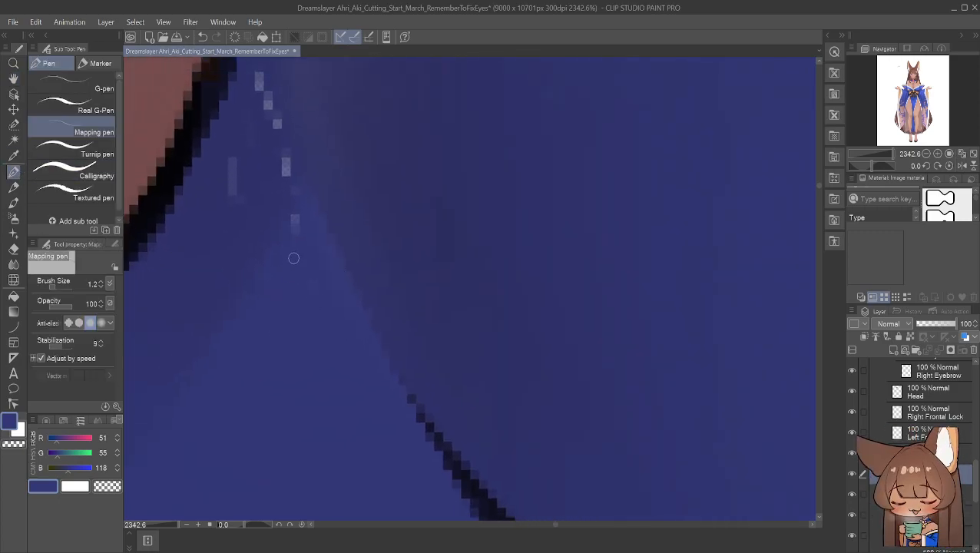
left_click_drag(293, 253, 298, 219)
left_click(324, 236, "alt")
left_click(308, 254, "alt")
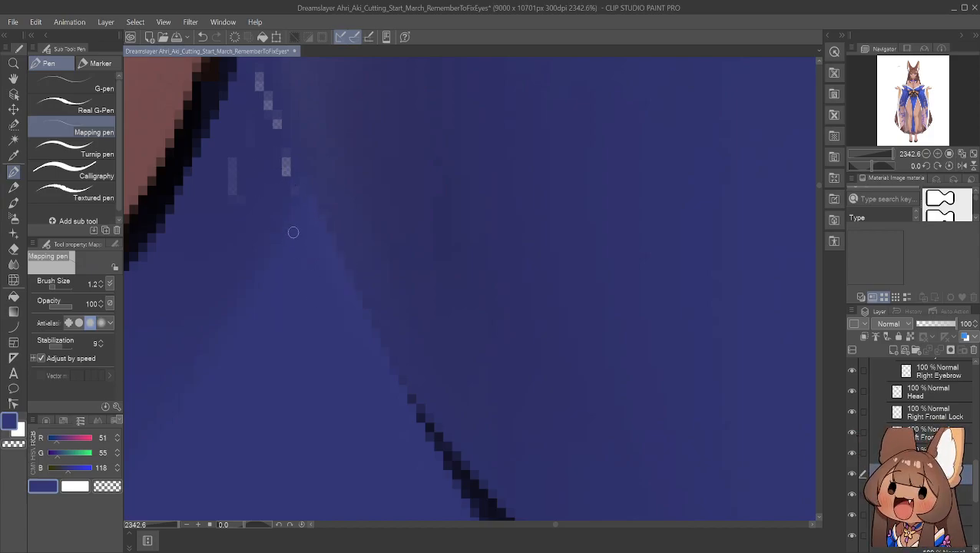
Cover the remaining light pixels between the dark outline and the fold with blues sampled from the surrounding fabric
left_click(255, 206, "alt")
left_click_drag(234, 183, 226, 186)
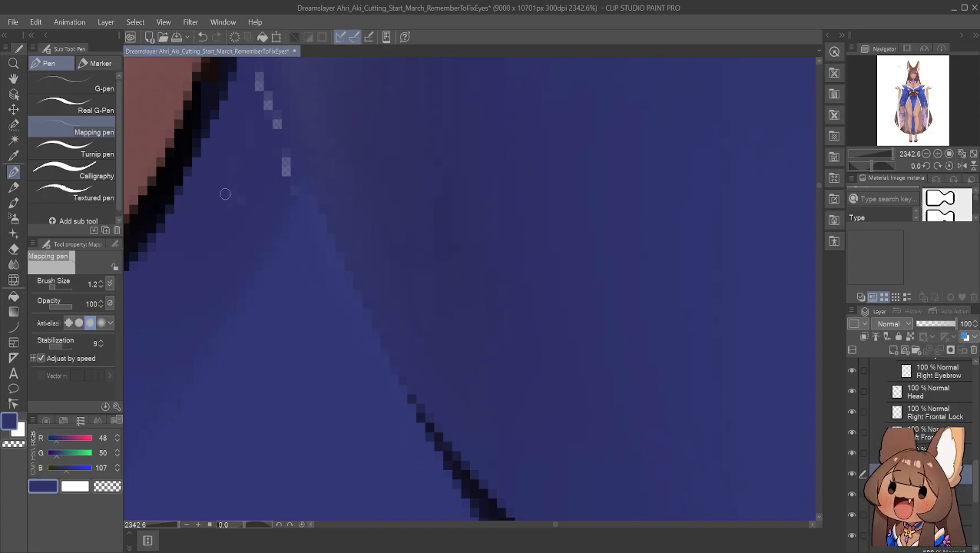
left_click(274, 170, "alt")
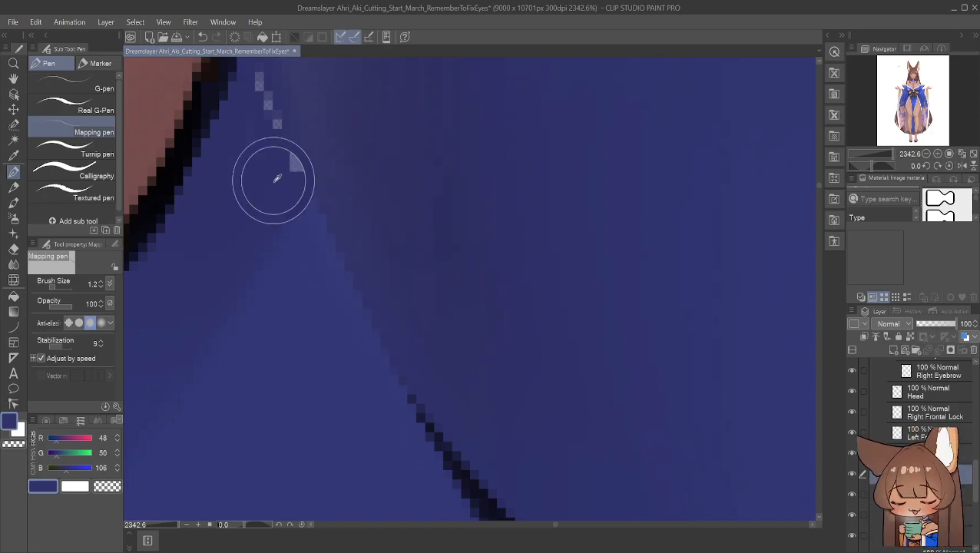
left_click_drag(285, 160, 282, 173)
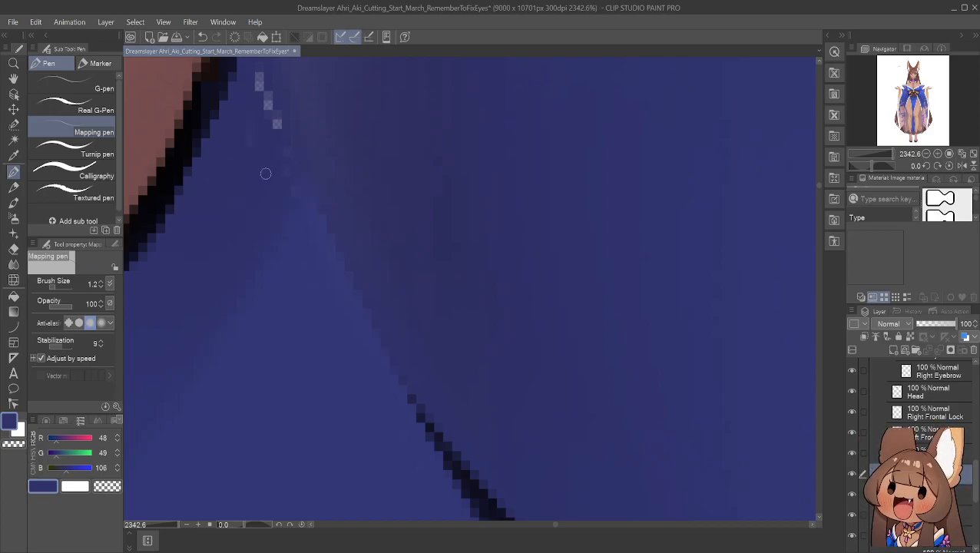
left_click(281, 198, "alt")
left_click(263, 137, "alt")
mouse_move(268, 101)
left_mouse_down()
mouse_move(270, 113)
mouse_move(254, 78)
left_mouse_up()
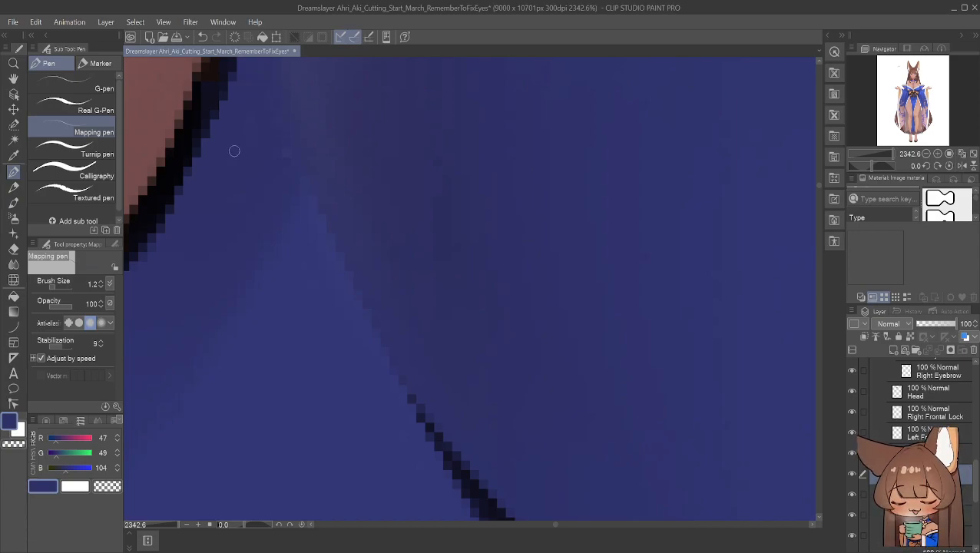
left_click(275, 176, "alt")
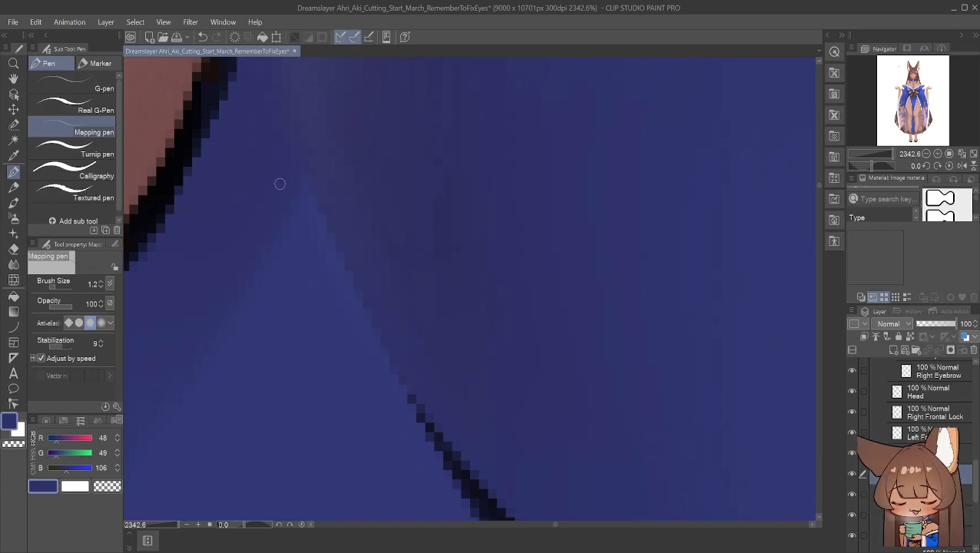
Retouch the light pixels along the blue collar's dark outline using colors sampled from the outline and adjacent fabric
scroll(215, 218, "down", 3)
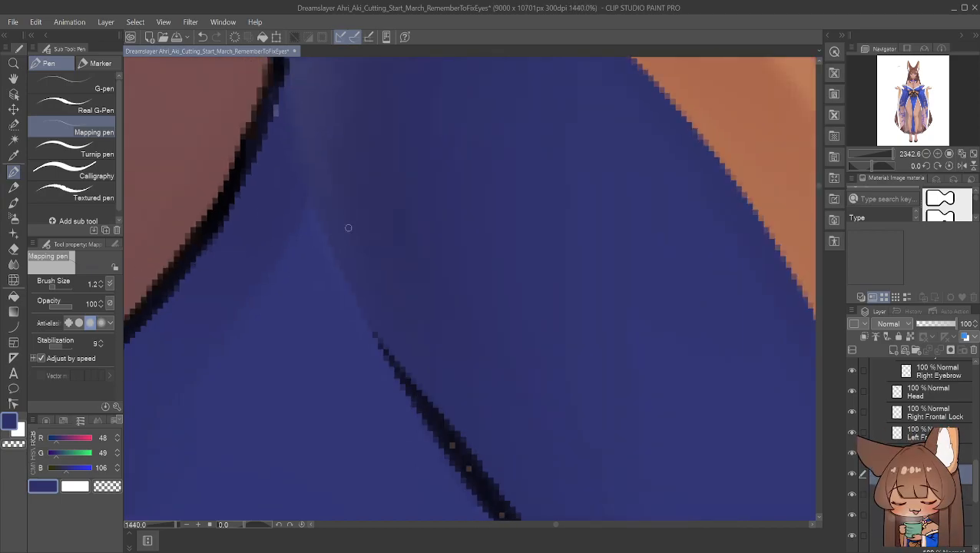
scroll(301, 210, "up", 1)
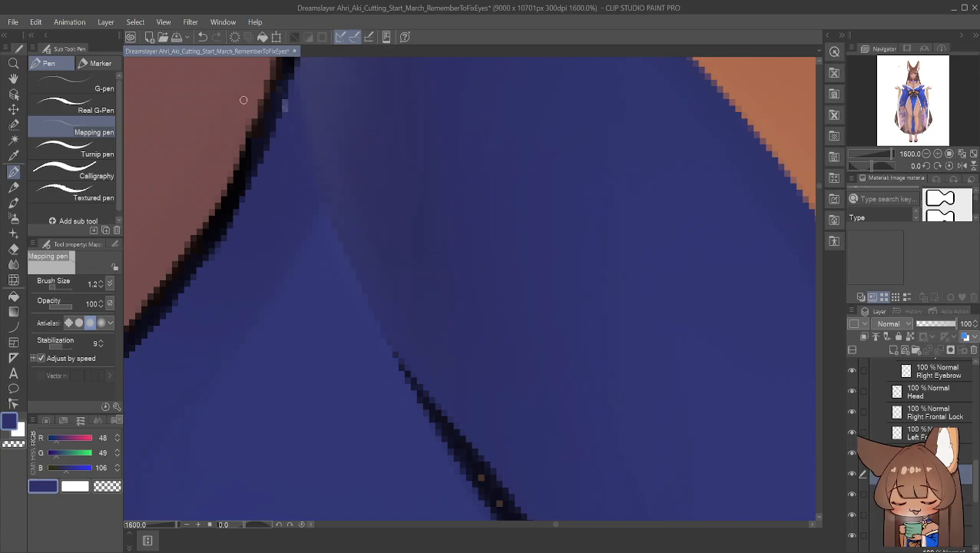
left_click(275, 106, "alt")
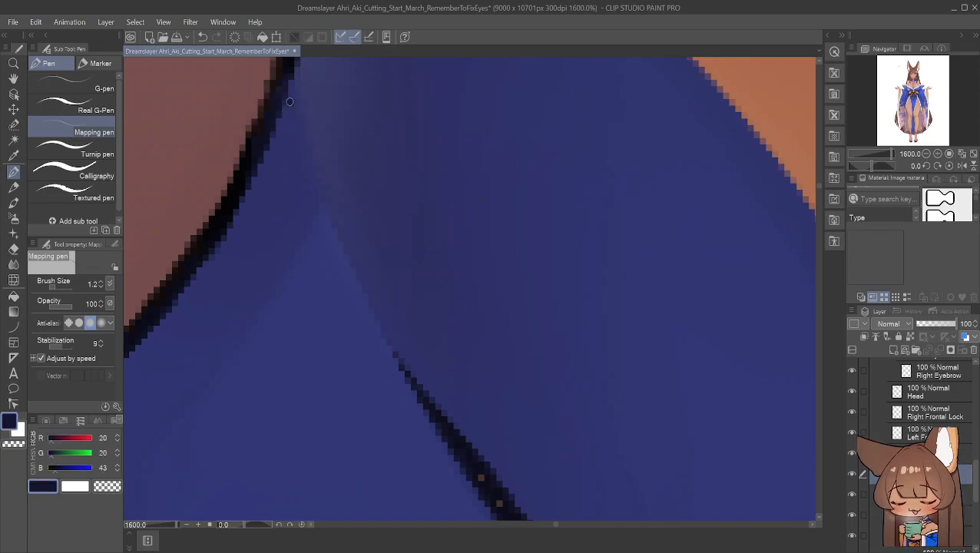
left_click(296, 96, "alt")
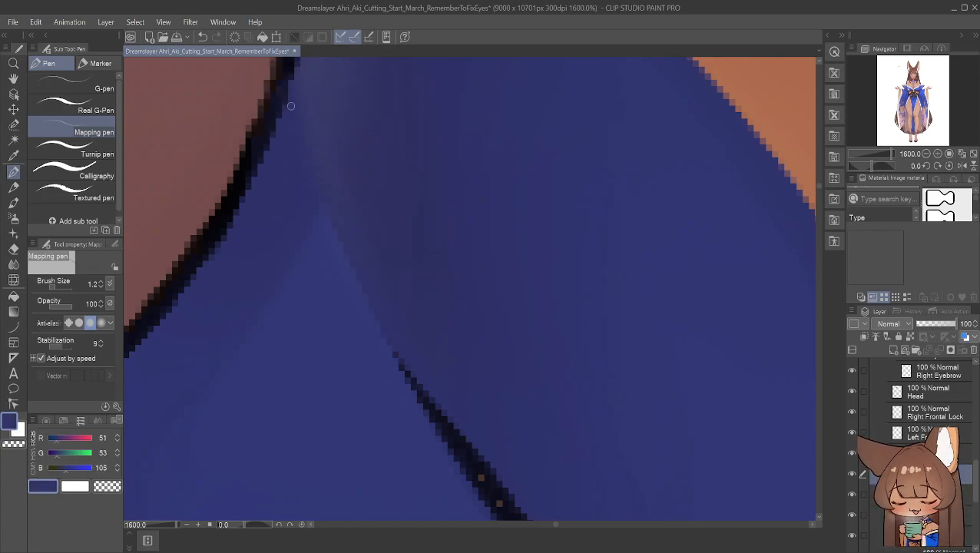
left_click(277, 100, "alt")
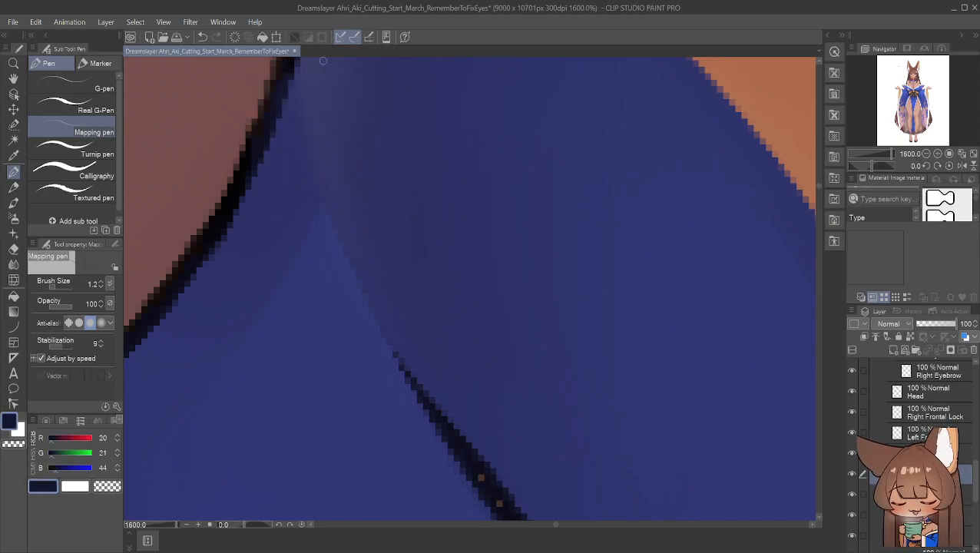
Paint over the brown specks inside the dark fold line with the near-black color sampled from the line
scroll(325, 199, "down", 5)
scroll(423, 271, "up", 5)
scroll(430, 266, "up", 2)
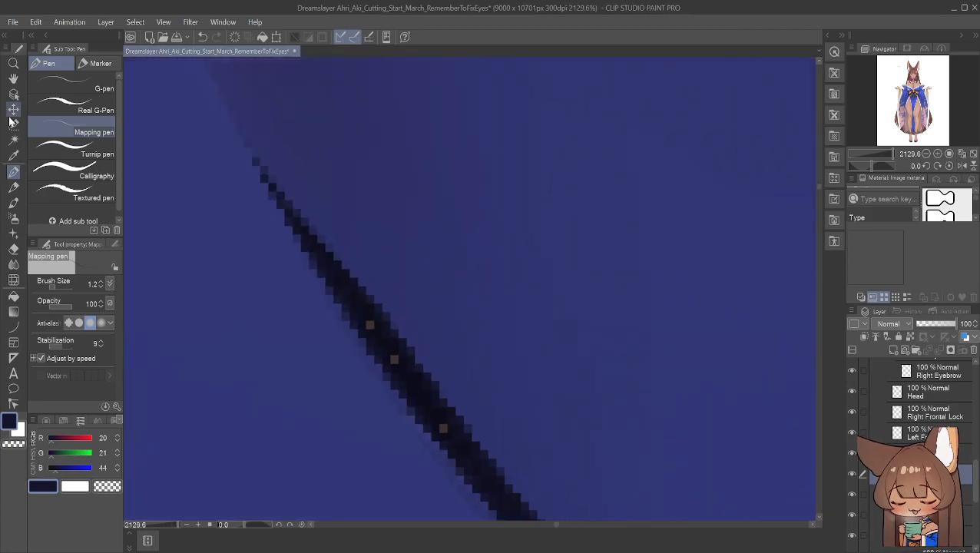
left_click(17, 82)
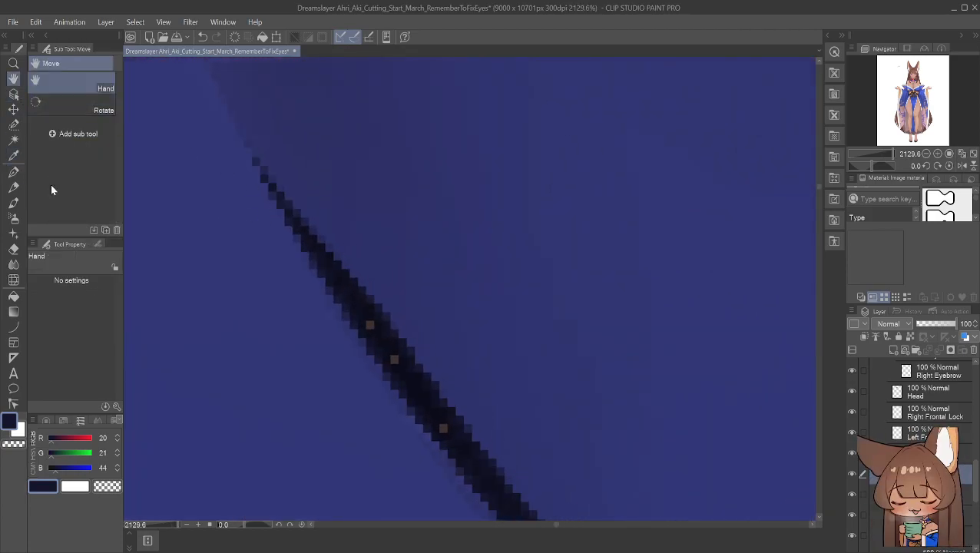
left_click_drag(313, 242, 305, 191)
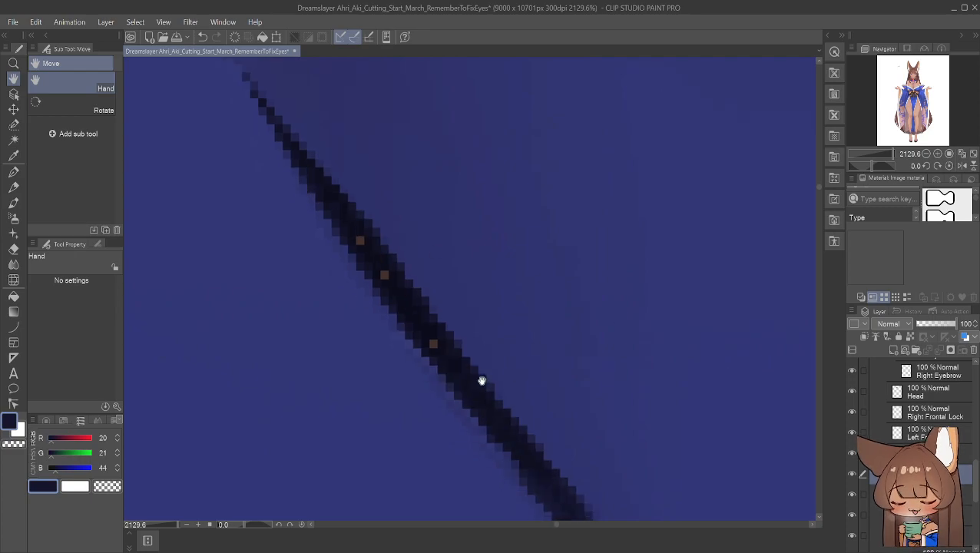
left_click(370, 249, "alt")
left_click(367, 254, "alt")
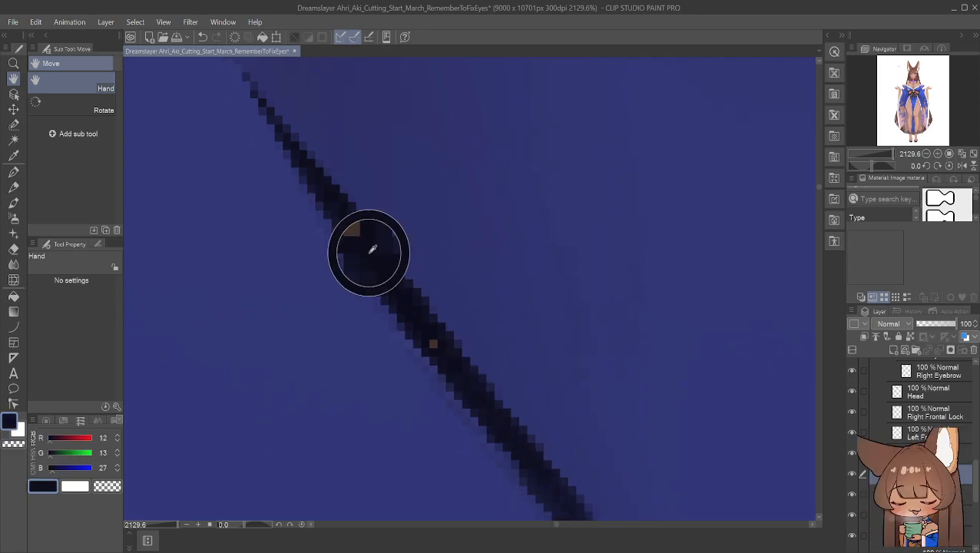
left_click(13, 174)
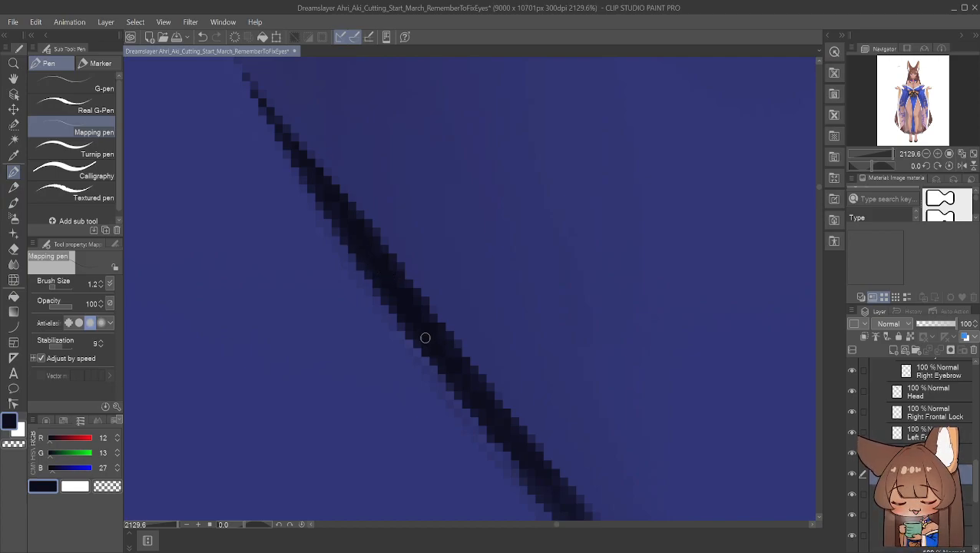
Examine the retouched collar and bow area, and the character's face and hair
scroll(453, 265, "down", 5)
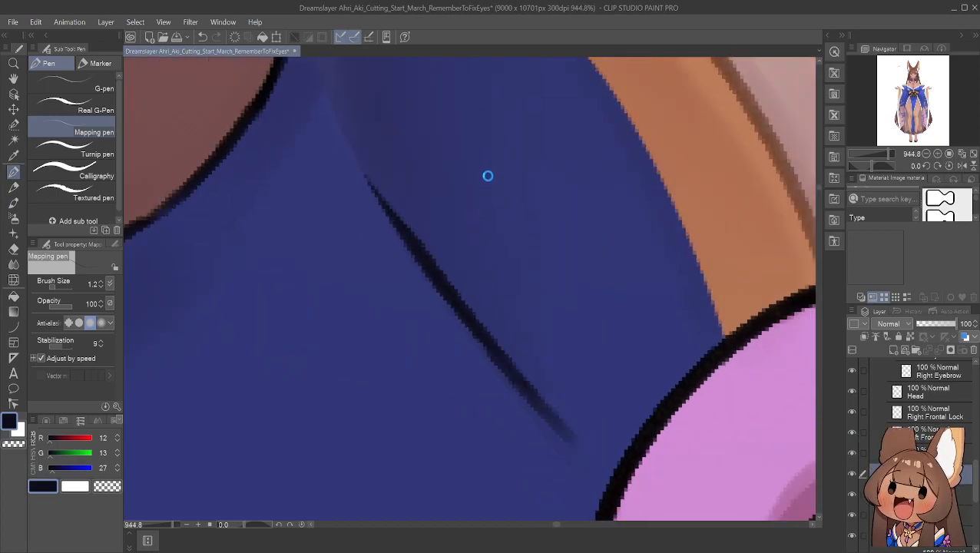
scroll(525, 145, "down", 4)
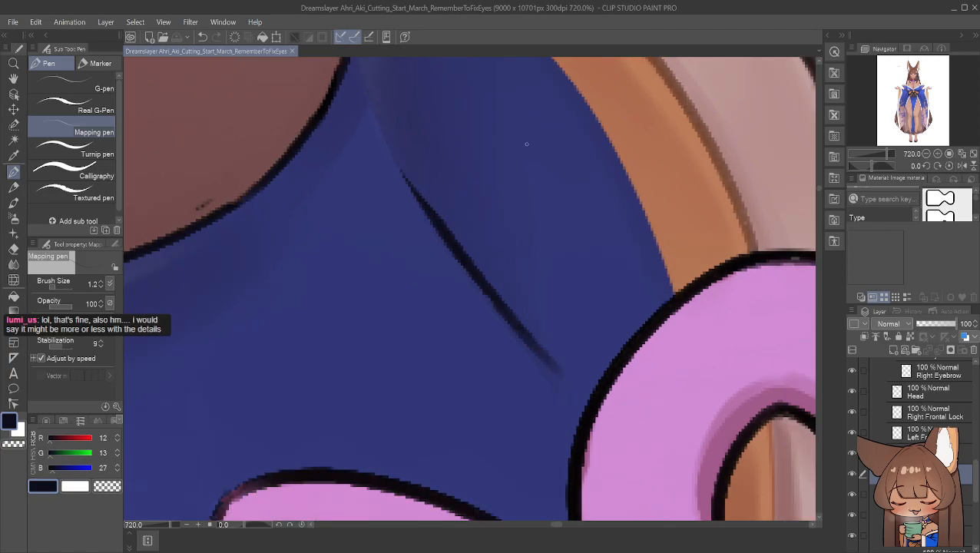
left_click(14, 80)
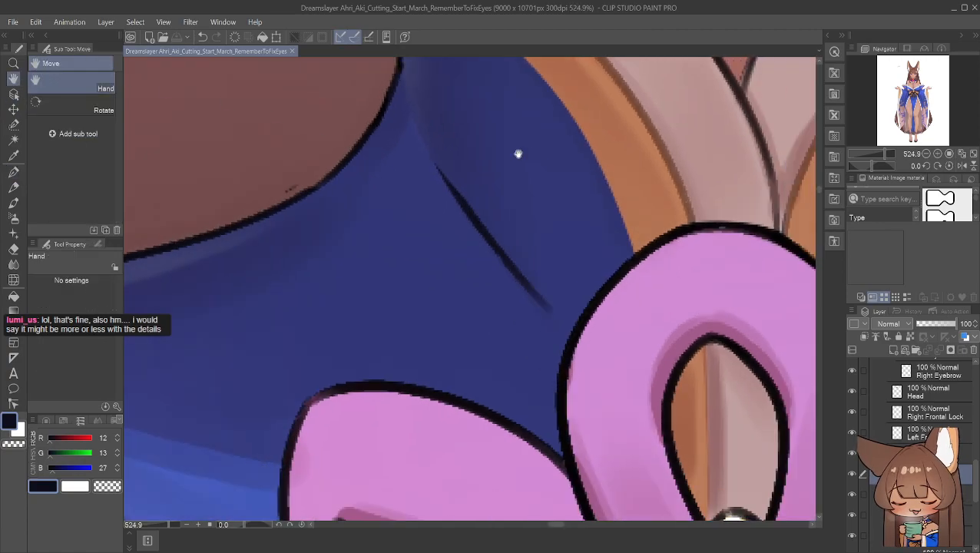
left_click_drag(506, 156, 274, 280)
left_click_drag(477, 202, 387, 246)
scroll(507, 166, "down", 8)
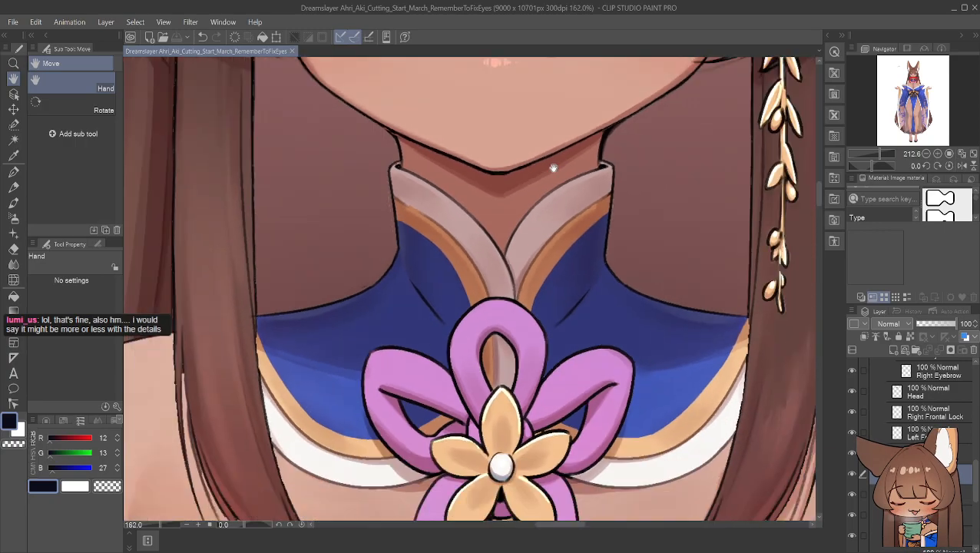
left_click_drag(553, 168, 444, 476)
scroll(479, 338, "down", 3)
left_click_drag(507, 322, 544, 237)
scroll(544, 236, "down", 2)
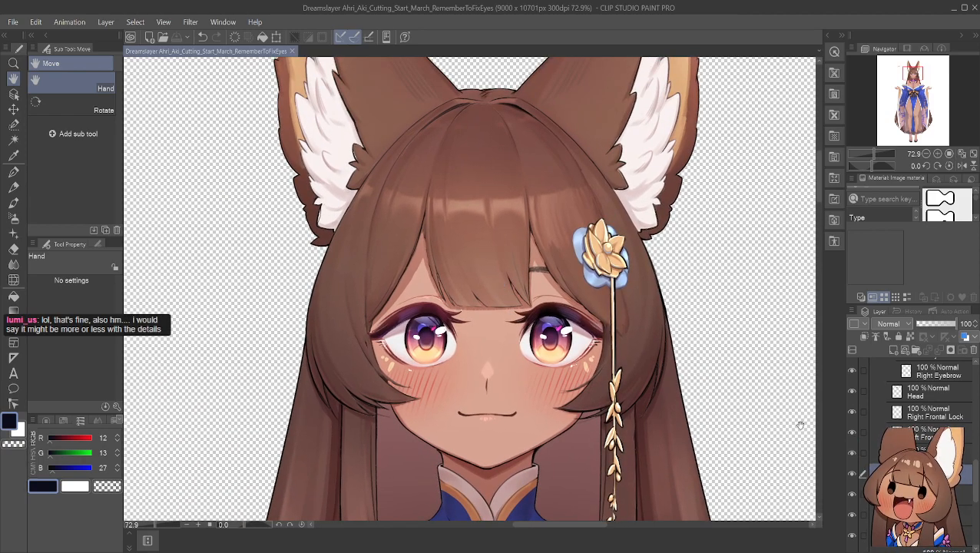
Inspect the hair ornament's tassel layer by switching its visibility off and on inside the ornament folder
scroll(969, 478, "up", 10)
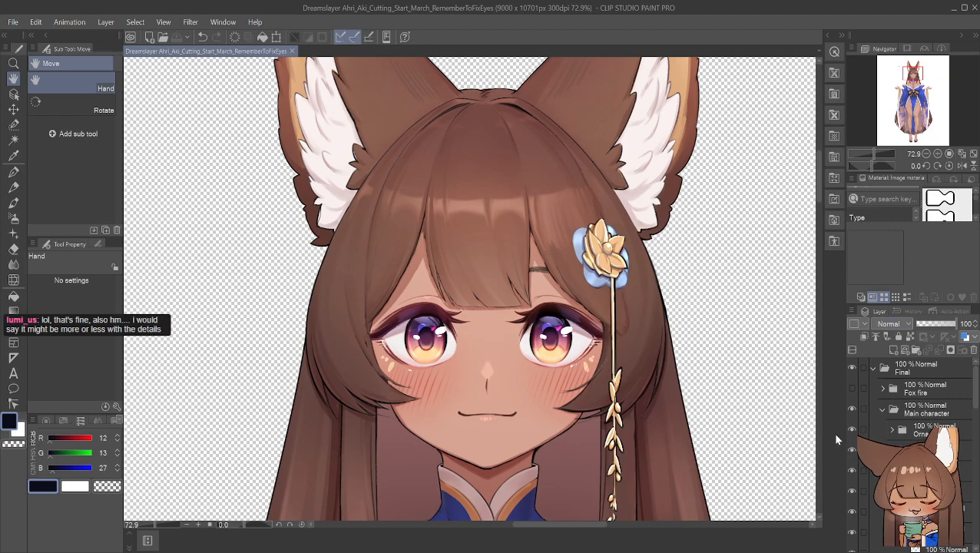
left_click(891, 430)
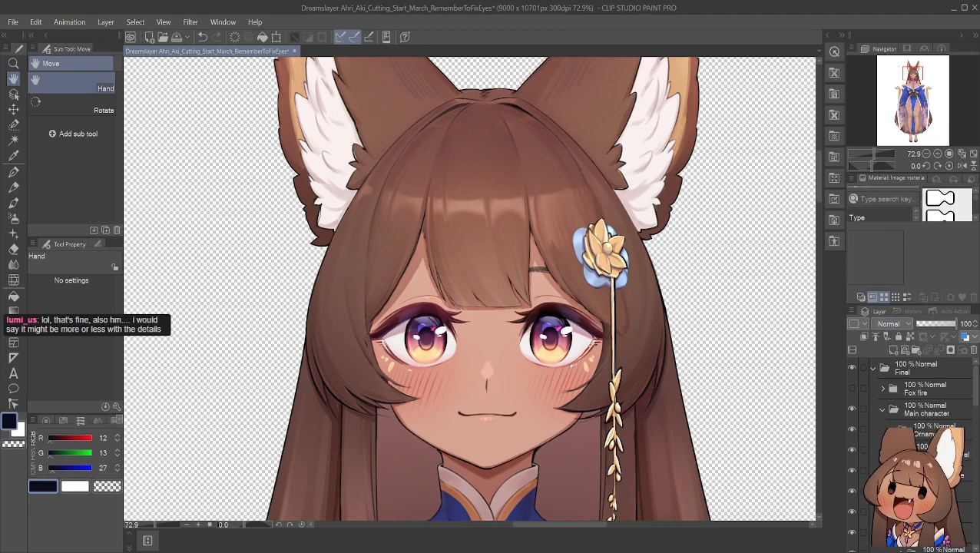
left_click(852, 449)
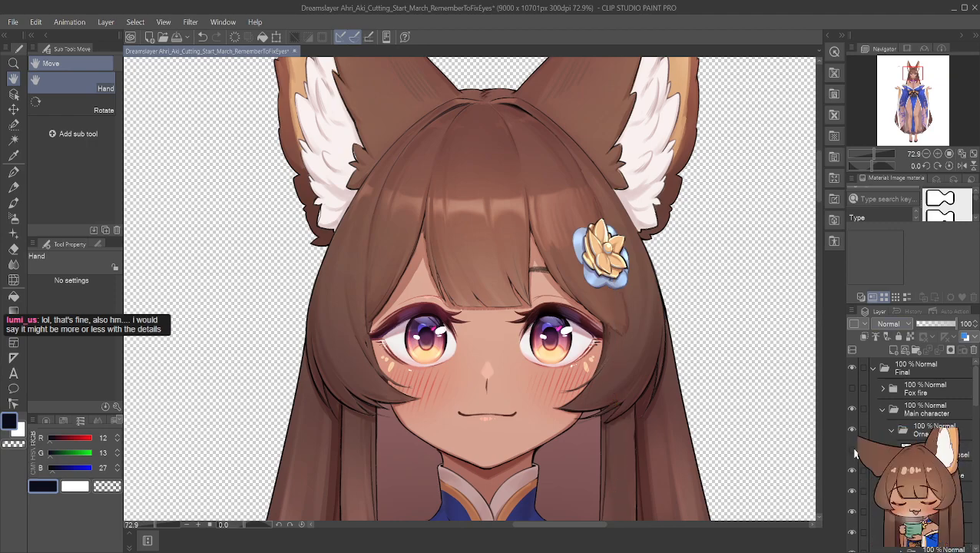
left_click(852, 448)
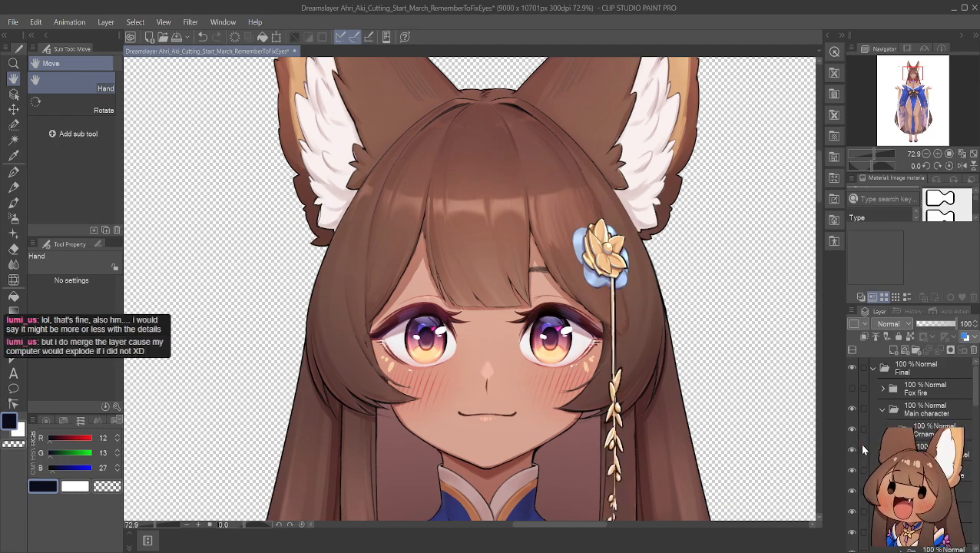
left_click(851, 477)
left_click(851, 477)
left_click(851, 474)
left_click(852, 471)
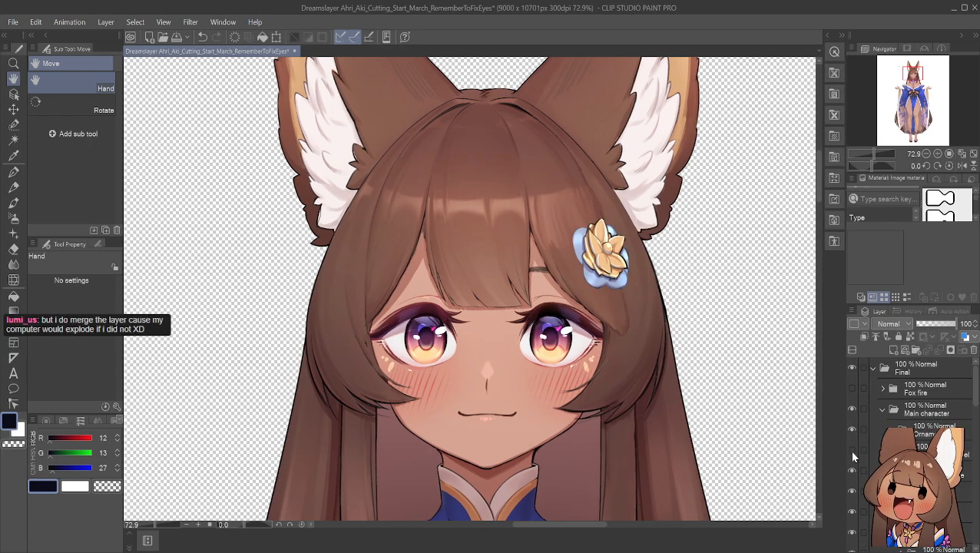
left_click(851, 451)
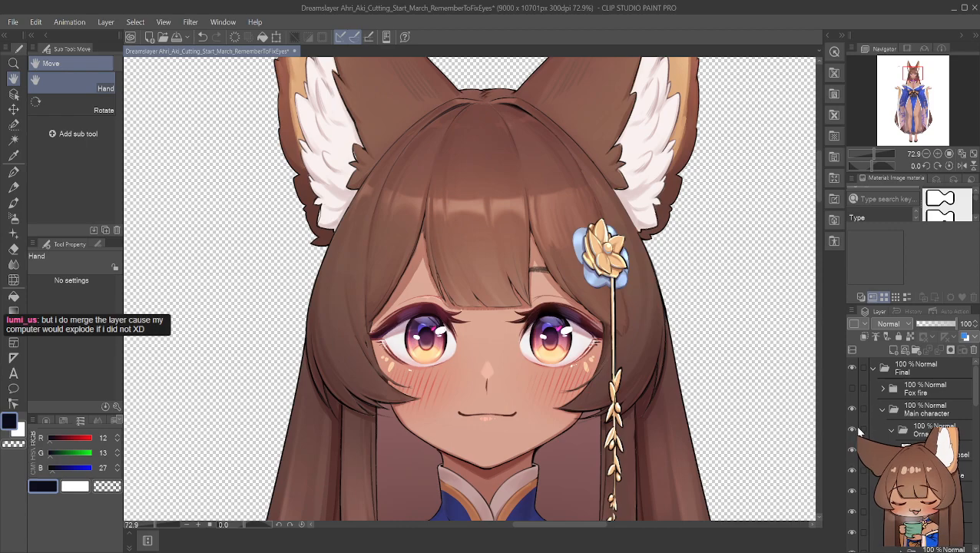
left_click(890, 432)
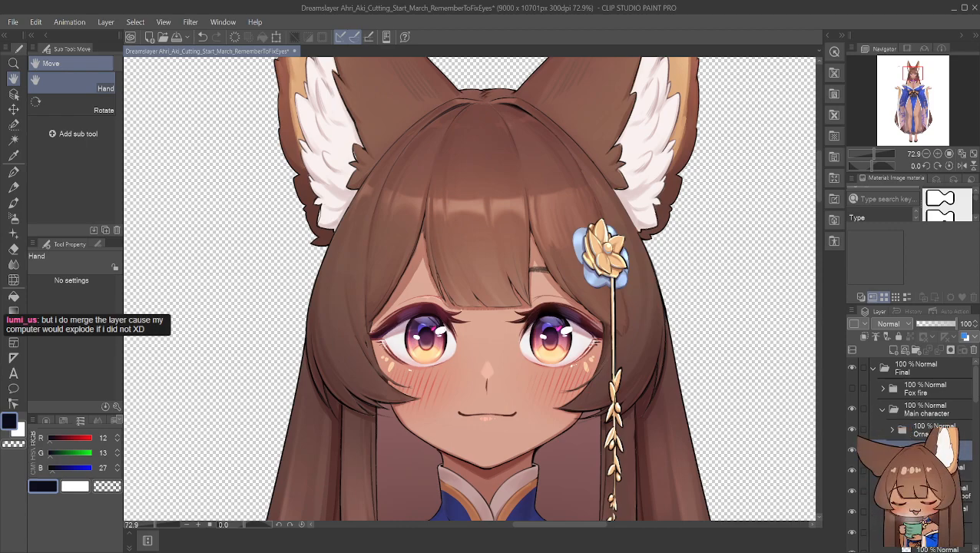
Inspect the right ear and its white fluff layer in the Ears folder by switching their visibility off and on
left_click_drag(766, 201, 702, 269)
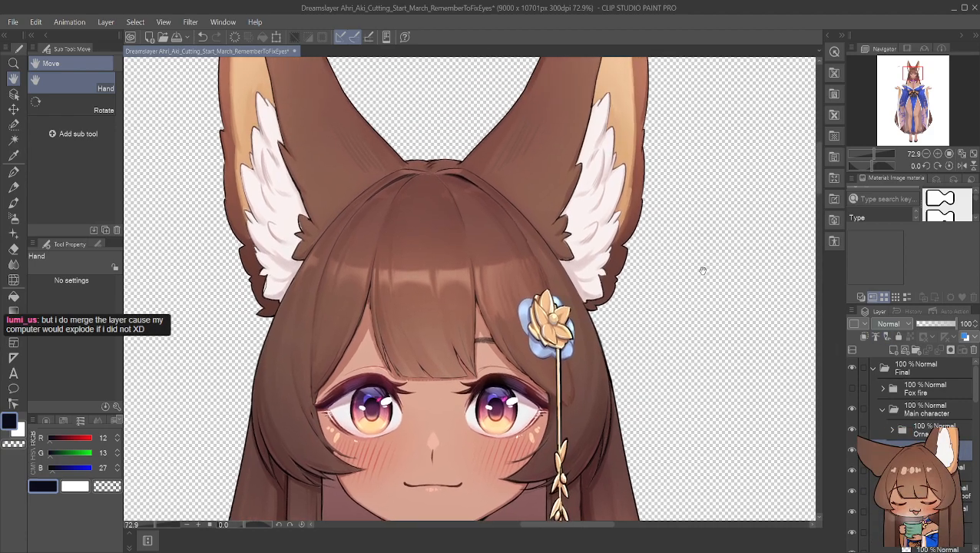
left_click(850, 486)
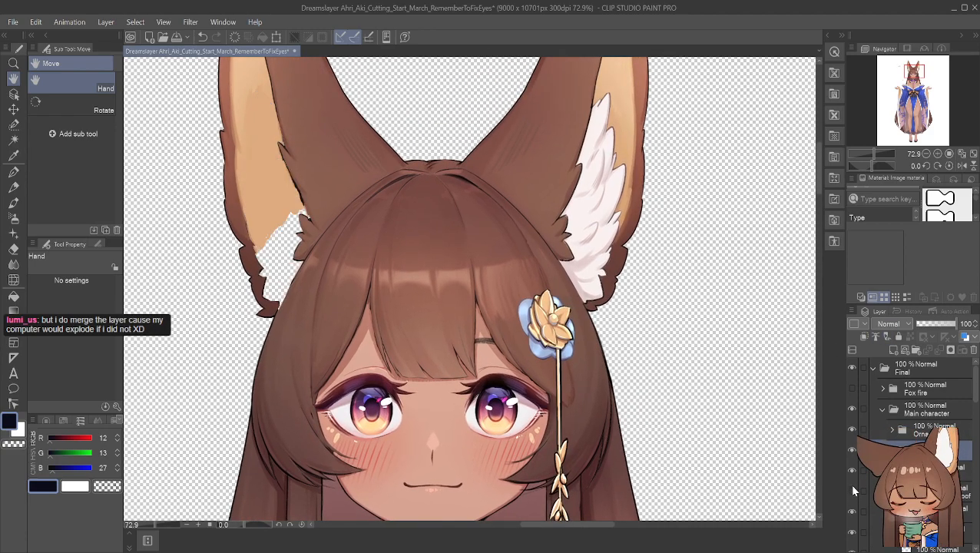
left_click(852, 488)
left_click(853, 487)
left_click(852, 484)
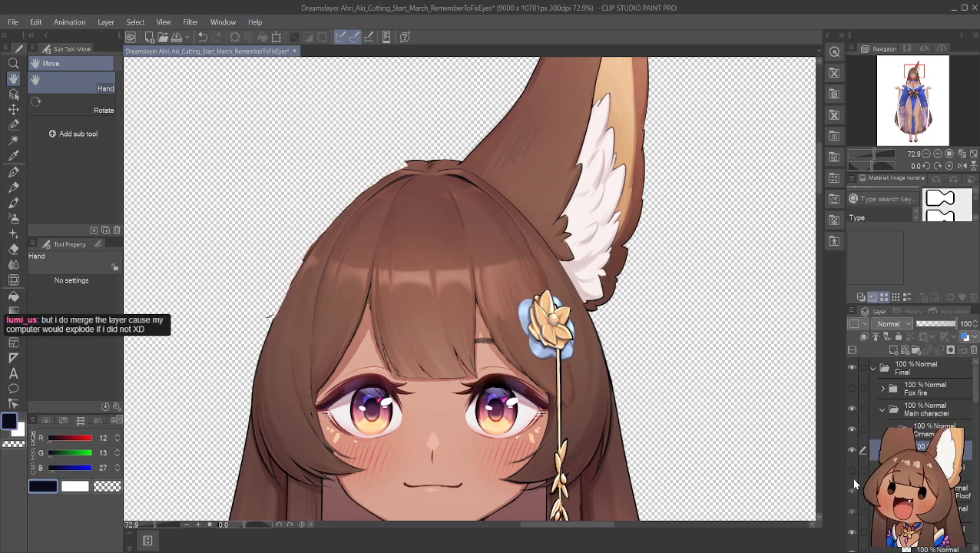
left_click(851, 478)
left_click(851, 490)
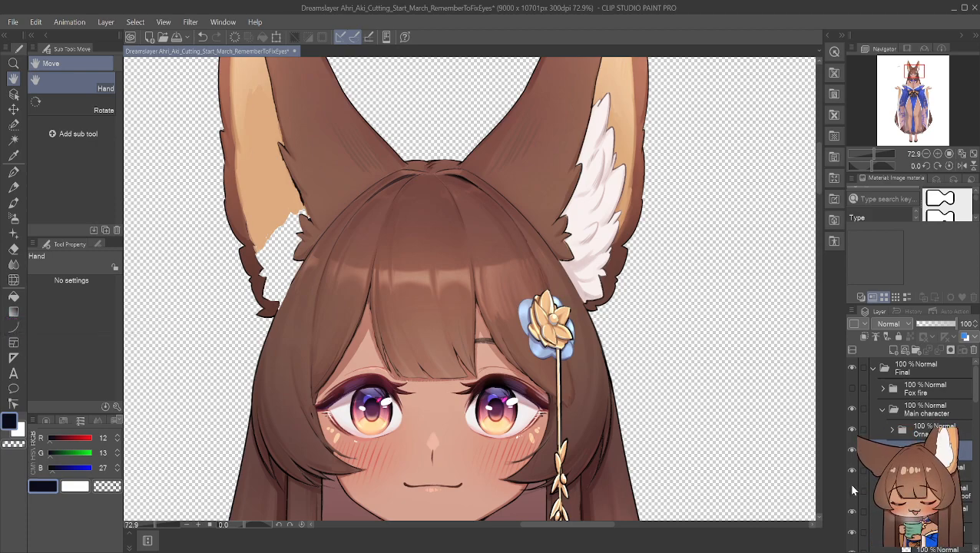
left_click(850, 491)
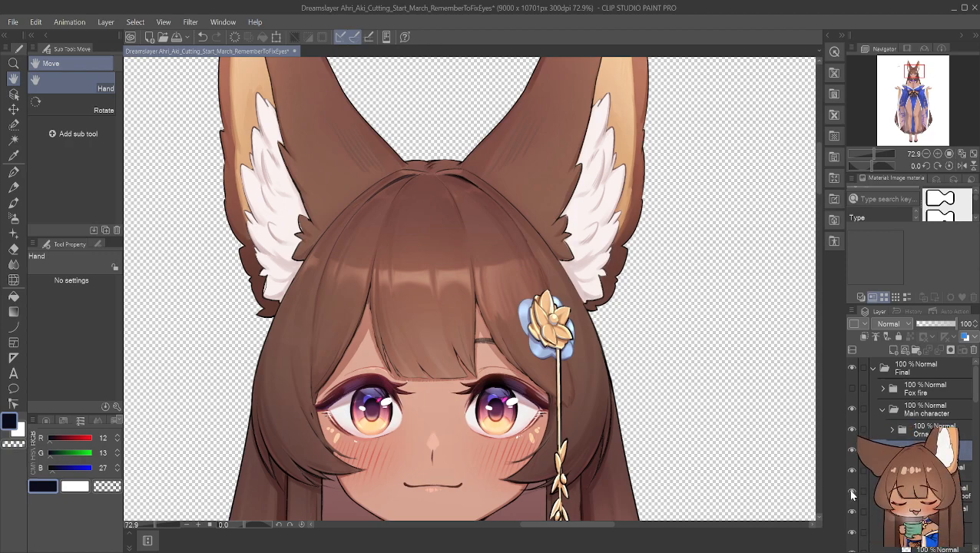
Inspect the left ear's white fluff layer by switching its visibility off and on
left_click(852, 512)
left_click(852, 511)
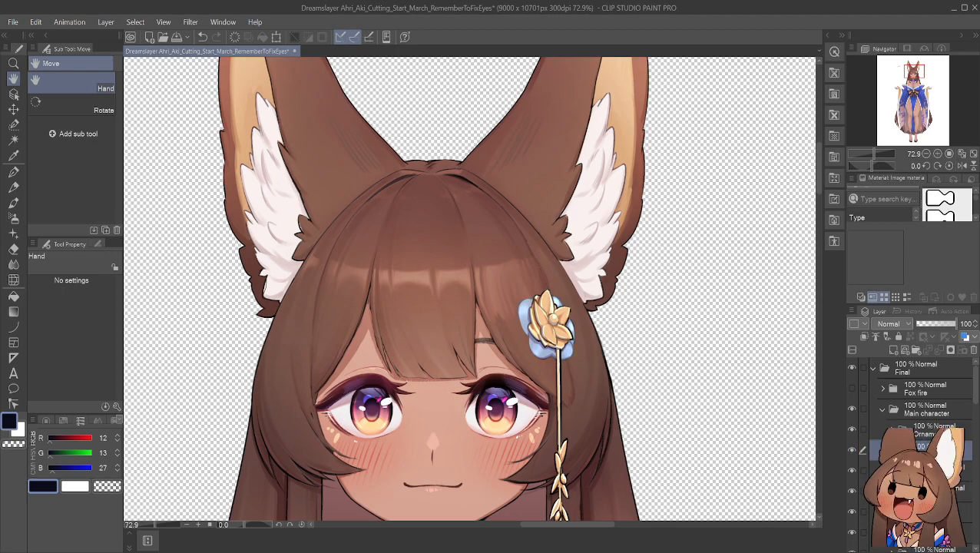
left_click(856, 511)
left_click(856, 512)
left_click(856, 512)
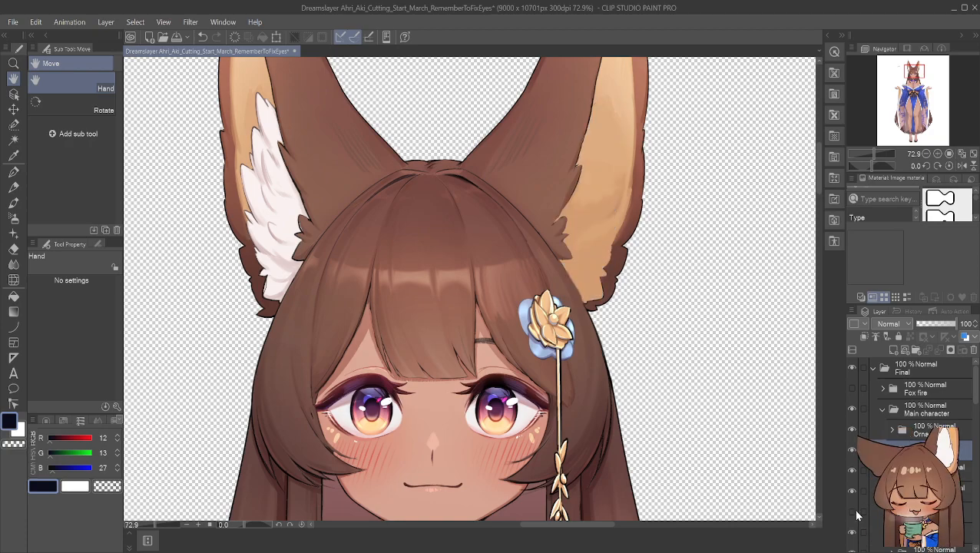
left_click(860, 511)
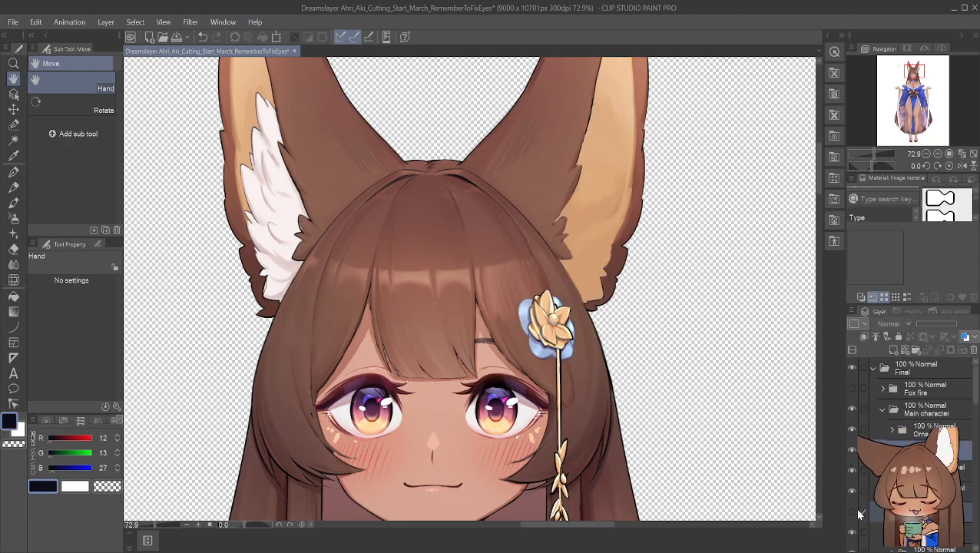
left_click(856, 512)
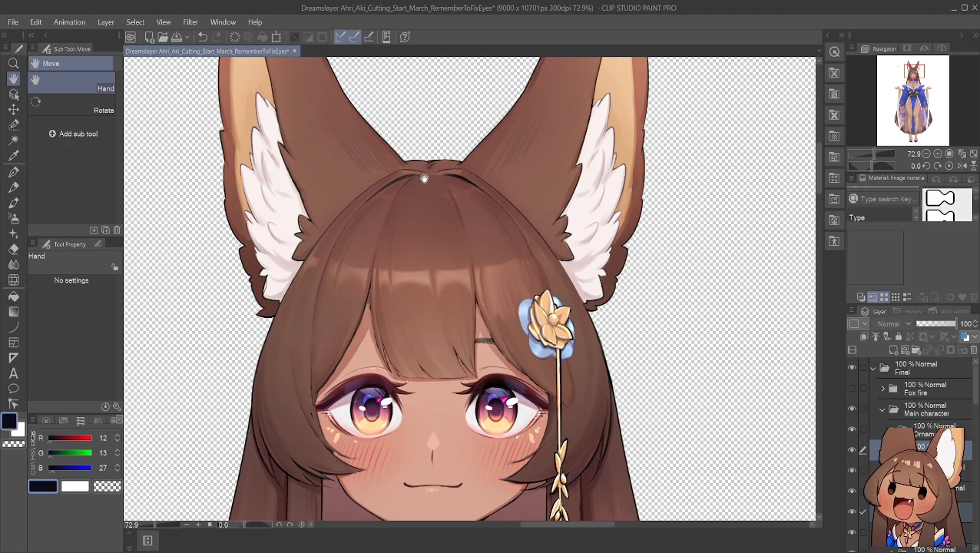
Inspect the Right Frontal, Right Central and Central Hairpiece layers in the Hair folder by hiding and showing each one
left_click_drag(326, 279, 346, 193)
left_click_drag(728, 348, 738, 350)
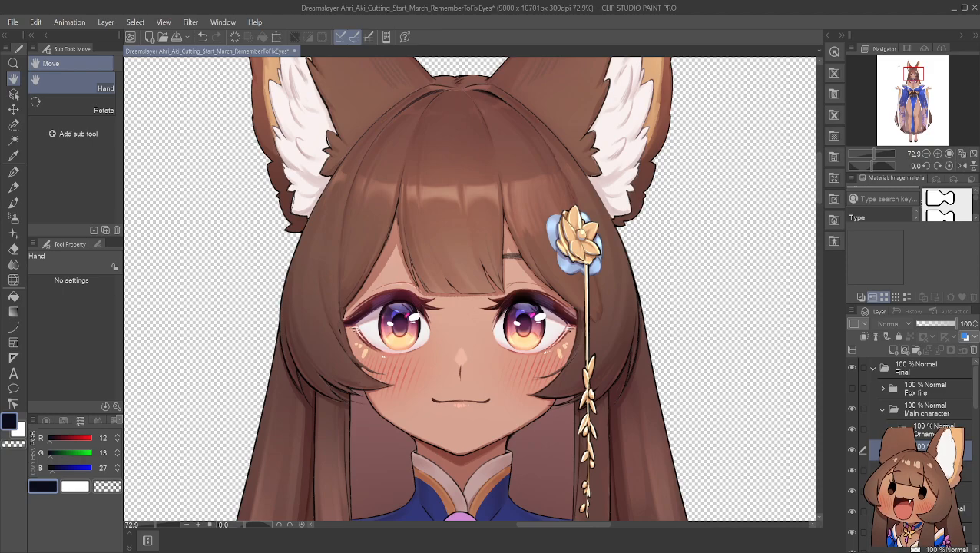
scroll(959, 408, "down", 3)
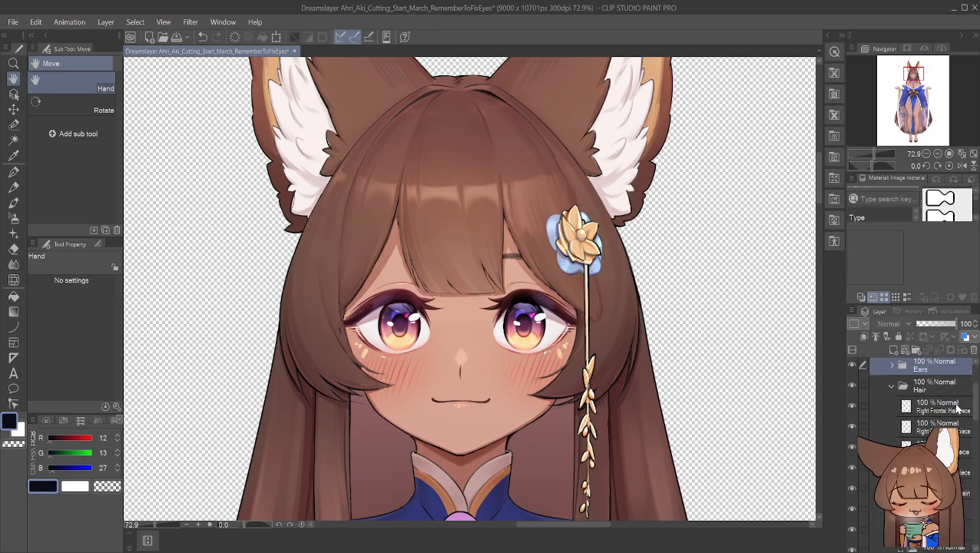
left_click(852, 405)
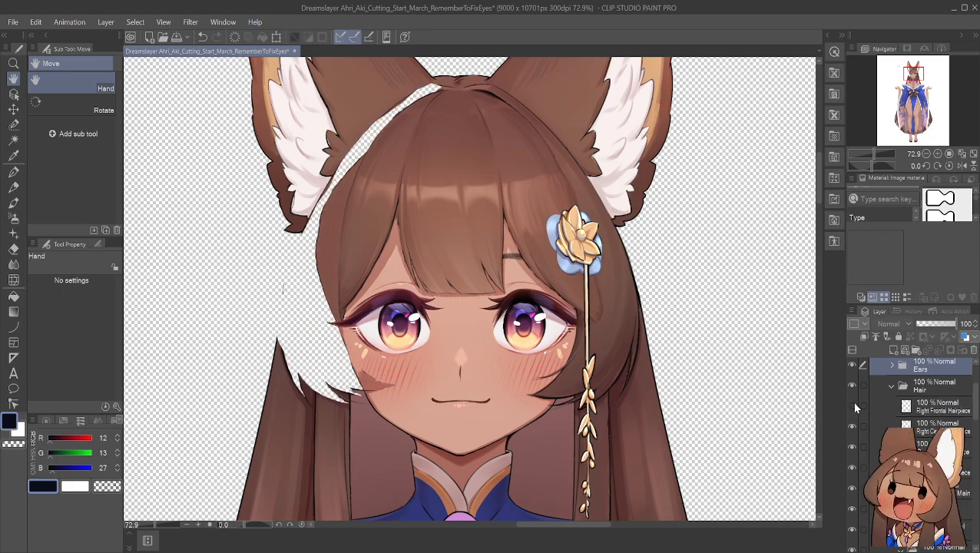
left_click(853, 404)
left_click(852, 424)
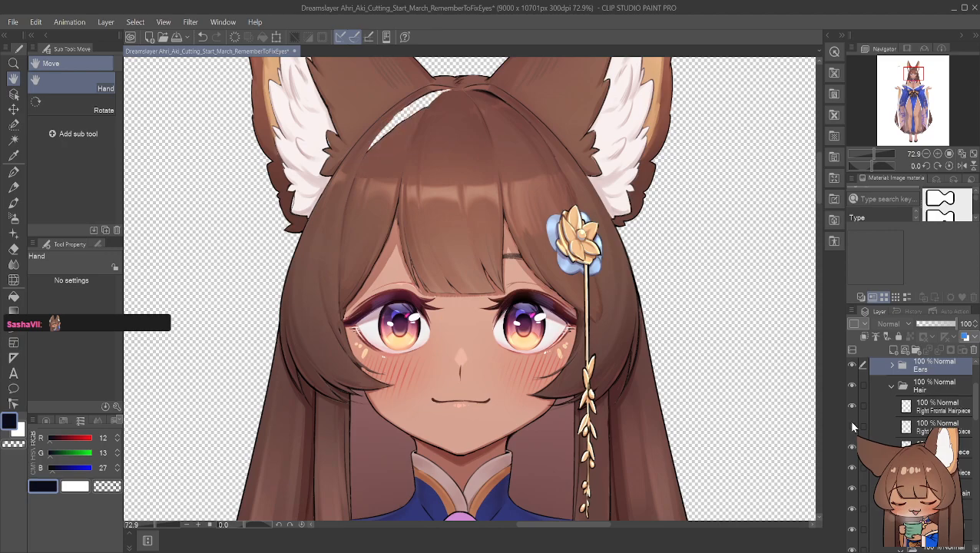
left_click(852, 425)
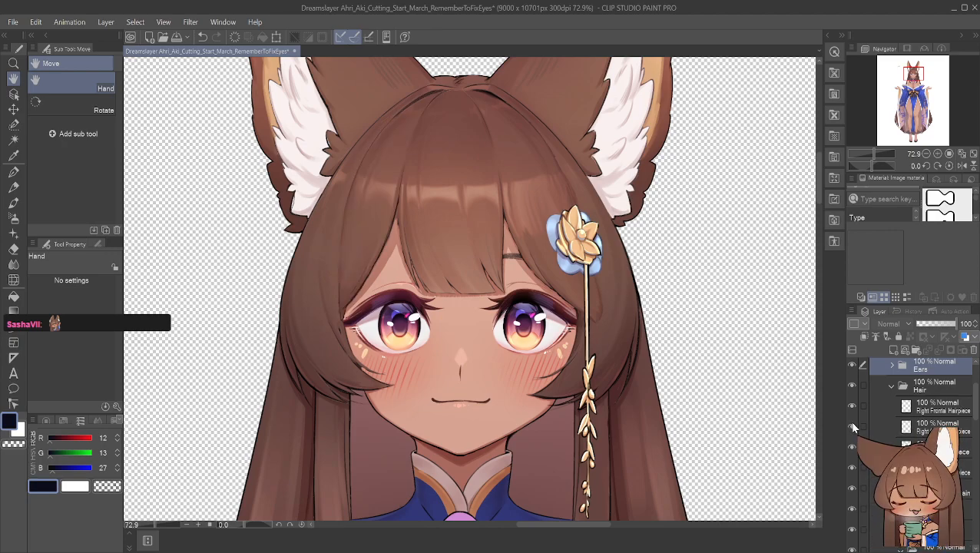
left_click(851, 445)
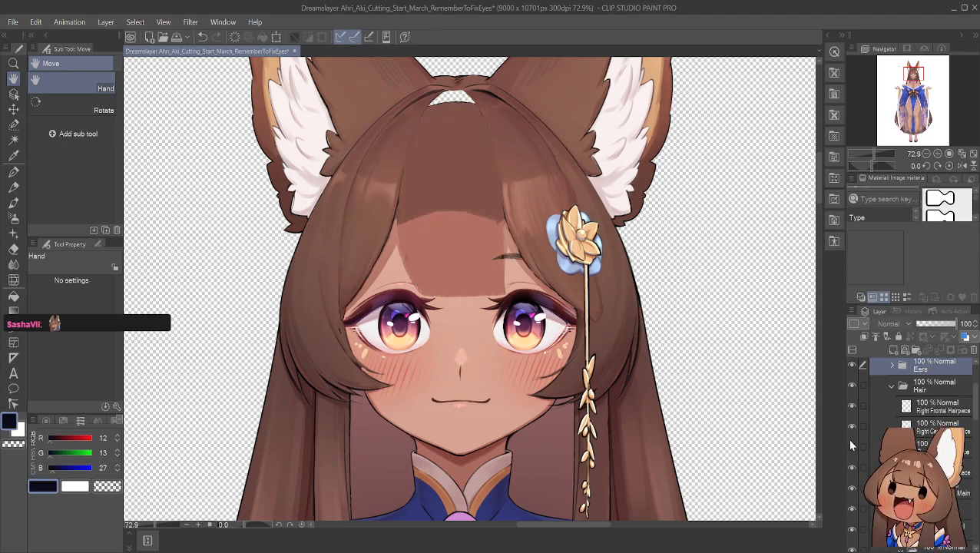
left_click(849, 446)
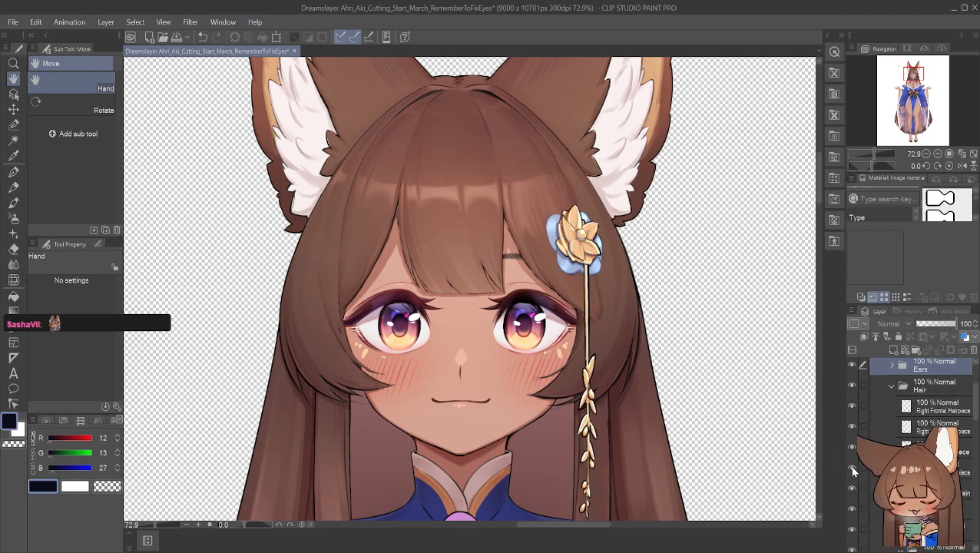
Inspect the Left Central Hairpiece and Left Hairpiece Main layers by hiding and showing each, leaving Left Hairpiece Main selected
left_click(850, 466)
left_click(851, 467)
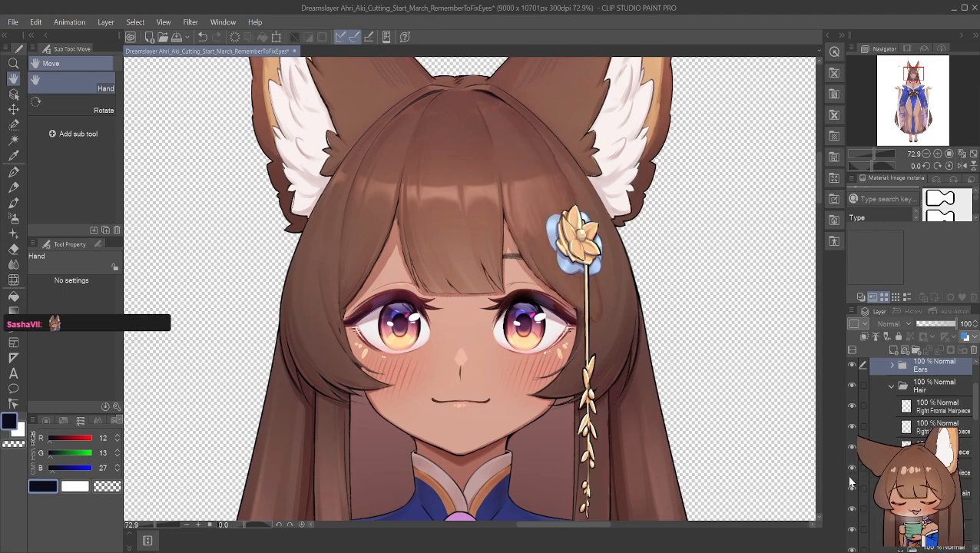
left_click(850, 489)
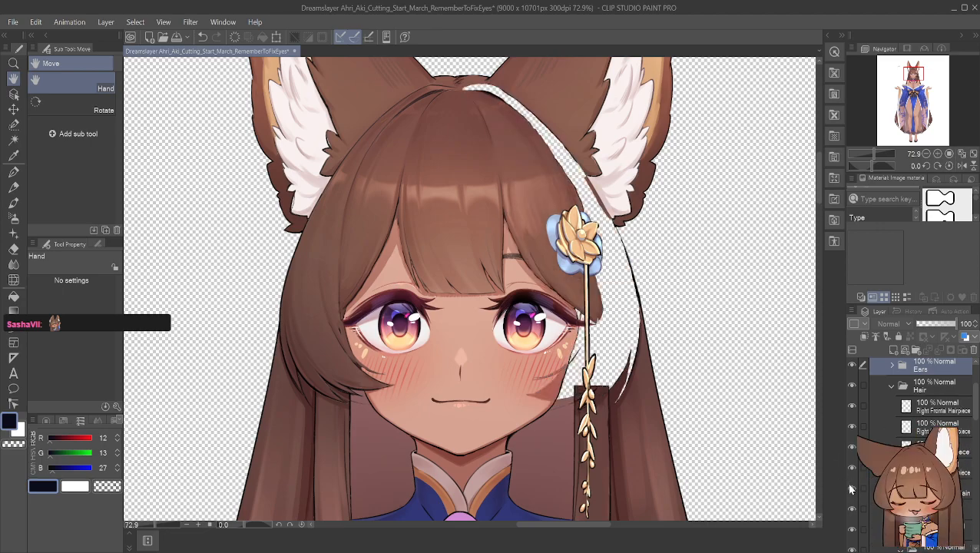
left_click(851, 488)
left_click_drag(975, 407, 971, 422)
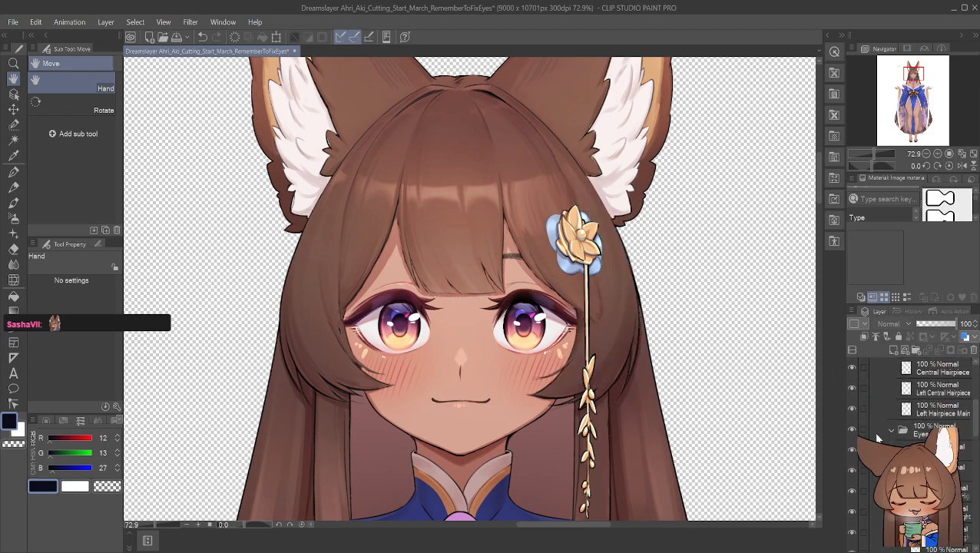
left_click(964, 414)
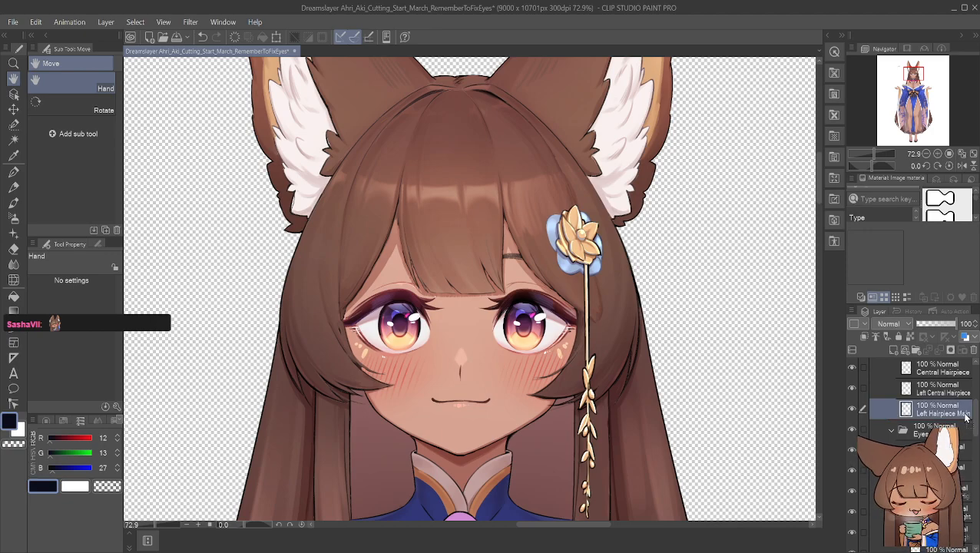
left_click_drag(976, 419, 957, 450)
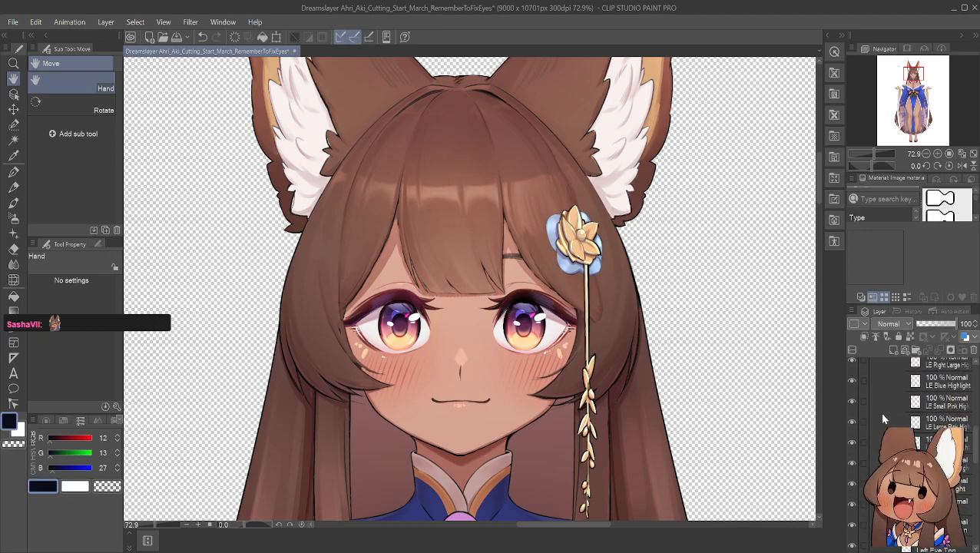
Expand the Ears folder and hide the left ear's white fluff layer to check the ear underneath
left_click_drag(323, 342, 382, 166)
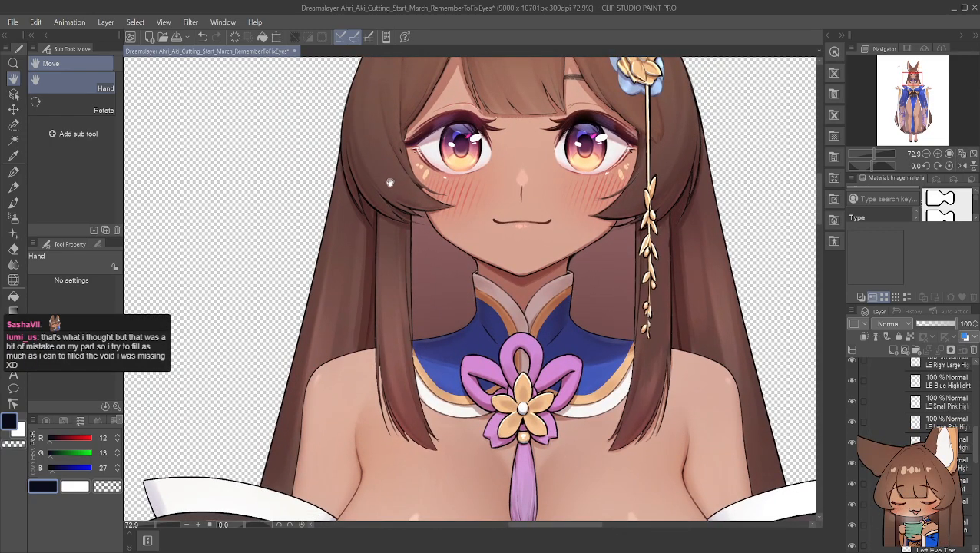
left_click_drag(365, 178, 378, 332)
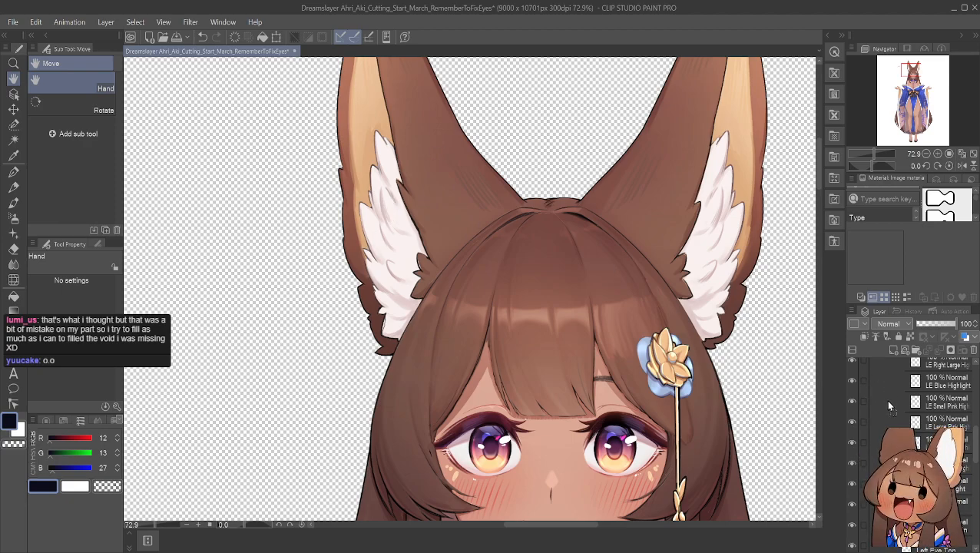
left_click(887, 369)
left_click_drag(977, 442, 973, 400)
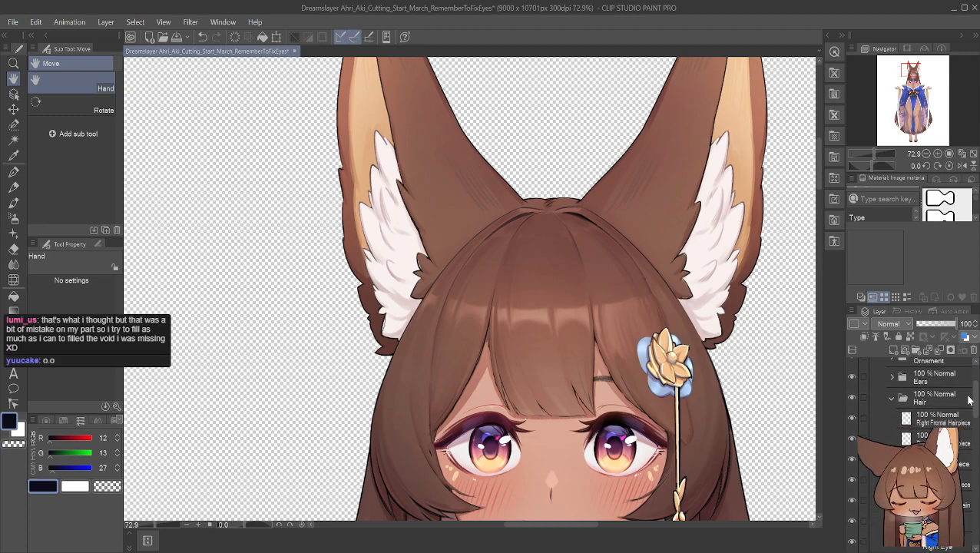
left_click(893, 377)
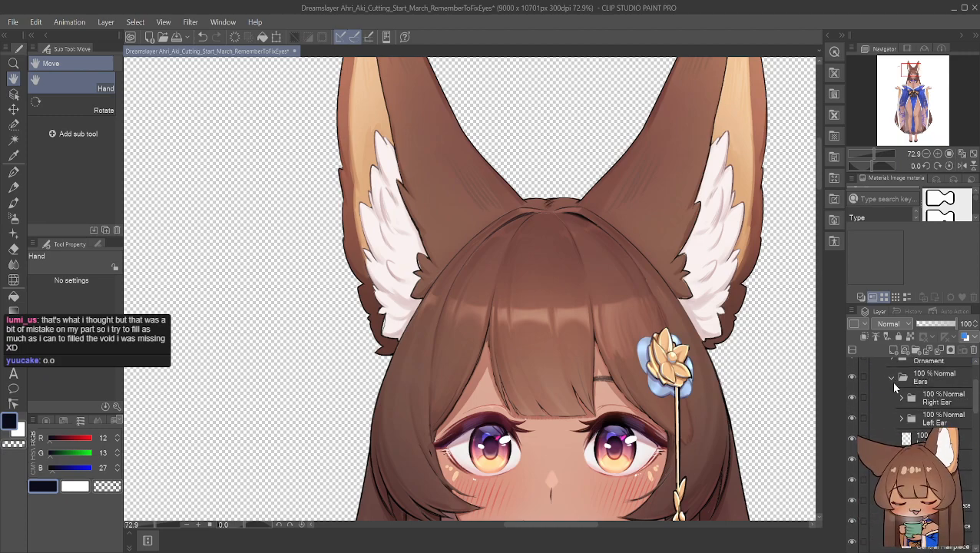
left_click(851, 453)
left_click(851, 454)
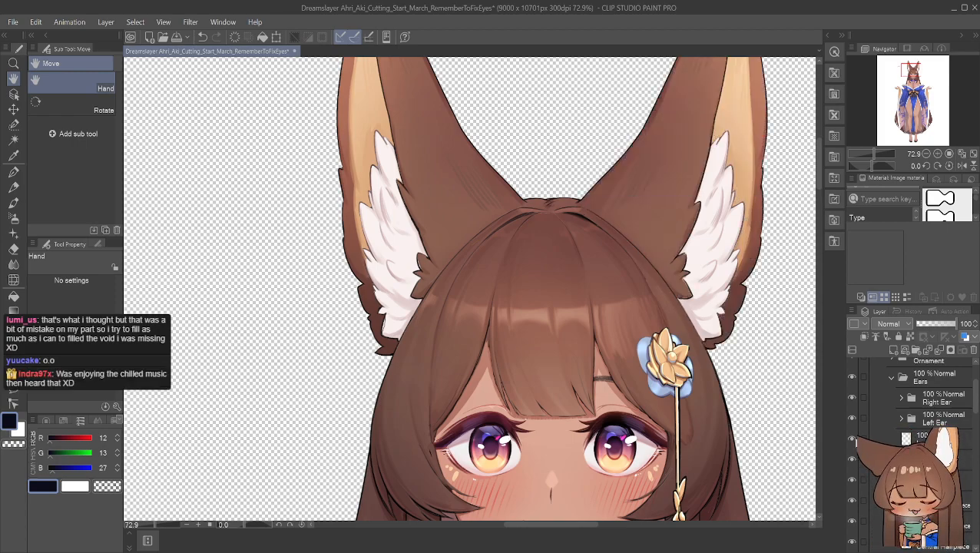
left_click(852, 440)
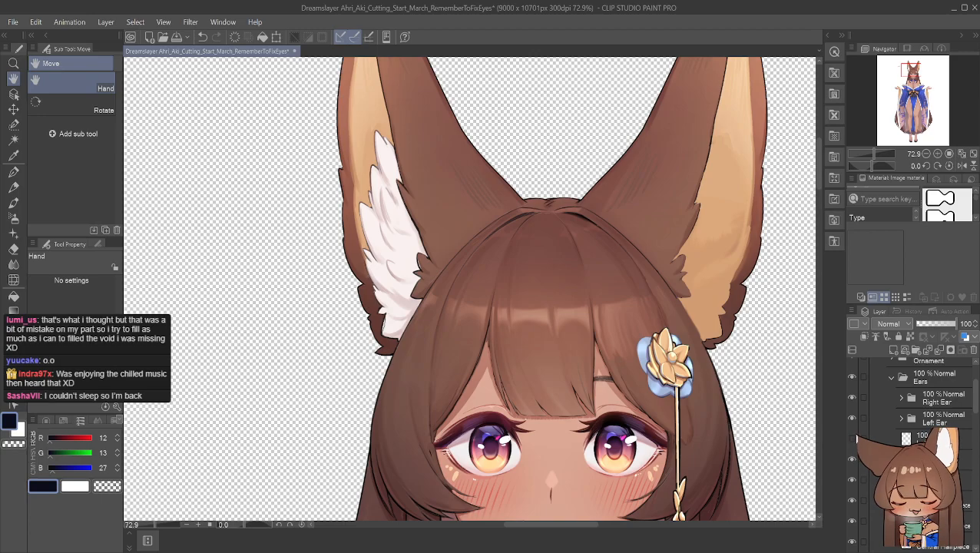
Examine the face, collar bow and chest area, and the full figure on the canvas
scroll(355, 317, "down", 6)
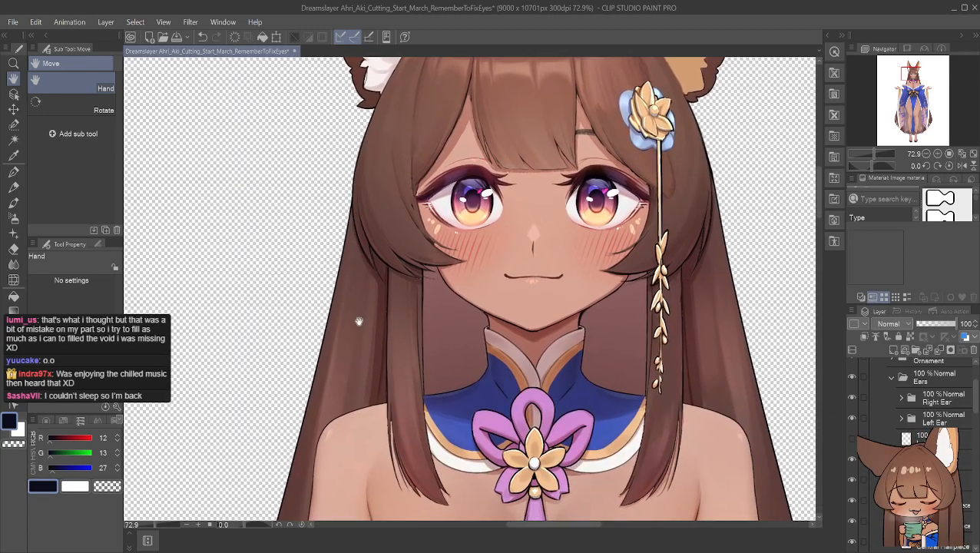
scroll(355, 318, "down", 7)
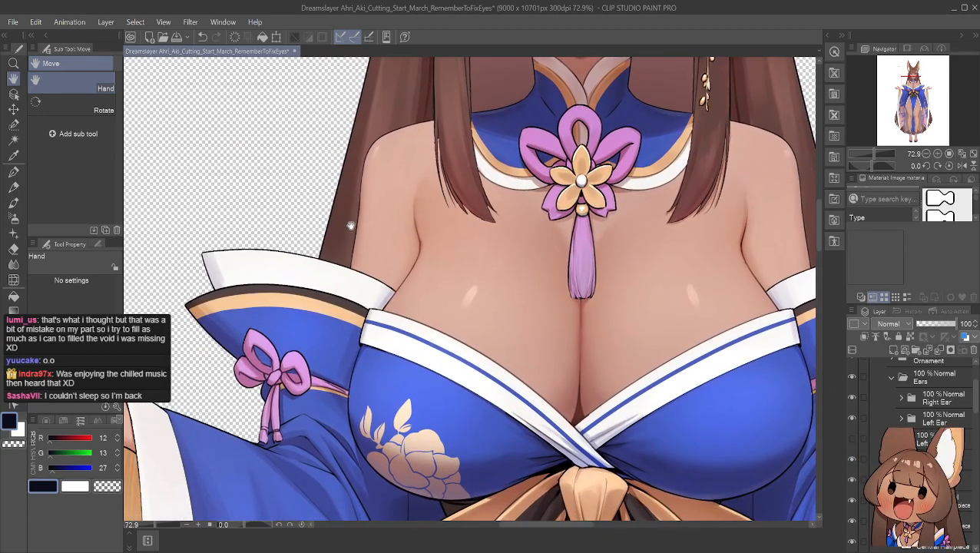
scroll(350, 225, "up", 3)
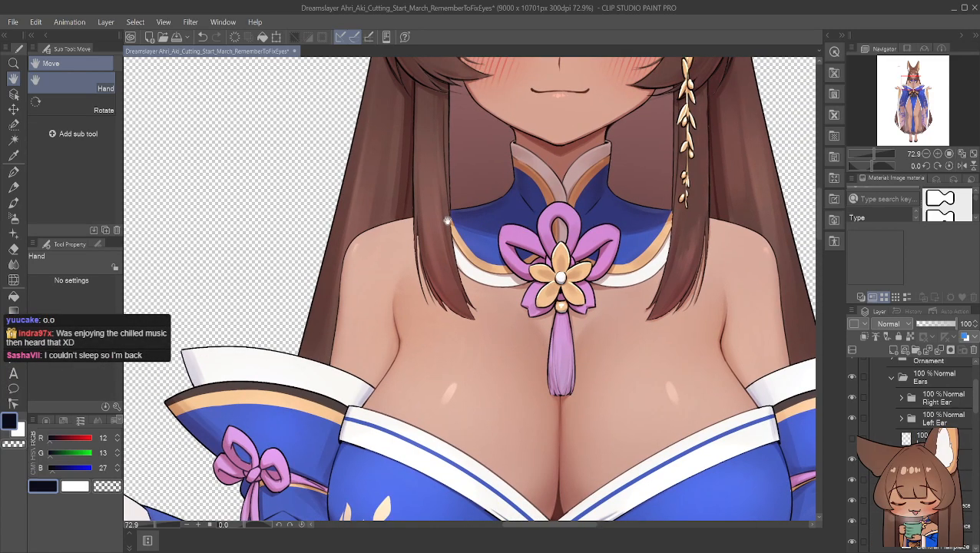
left_click(14, 126)
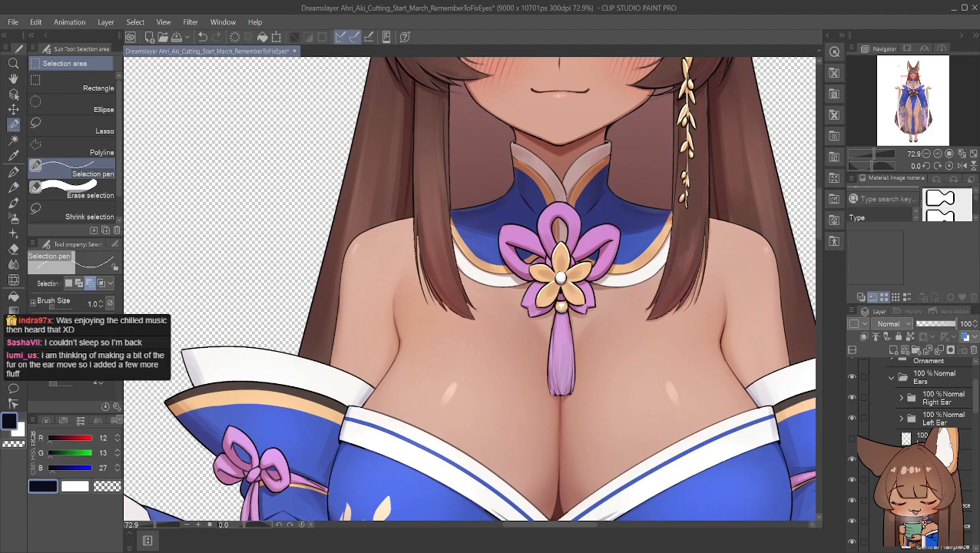
double_click(14, 79)
left_click_drag(430, 145, 371, 256)
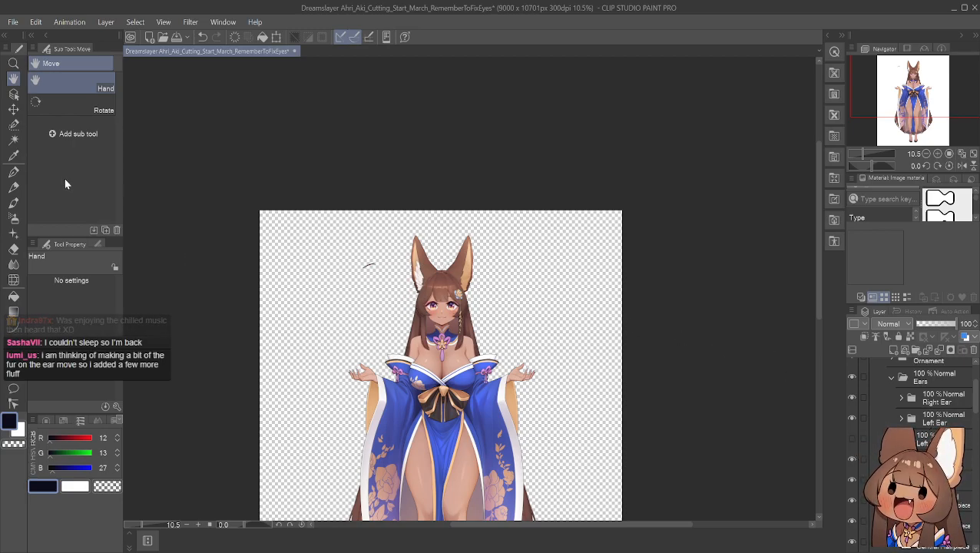
Show the left ear's white fluff layer again and examine both ears up close
left_click(853, 439)
left_click(853, 438)
left_click(853, 439)
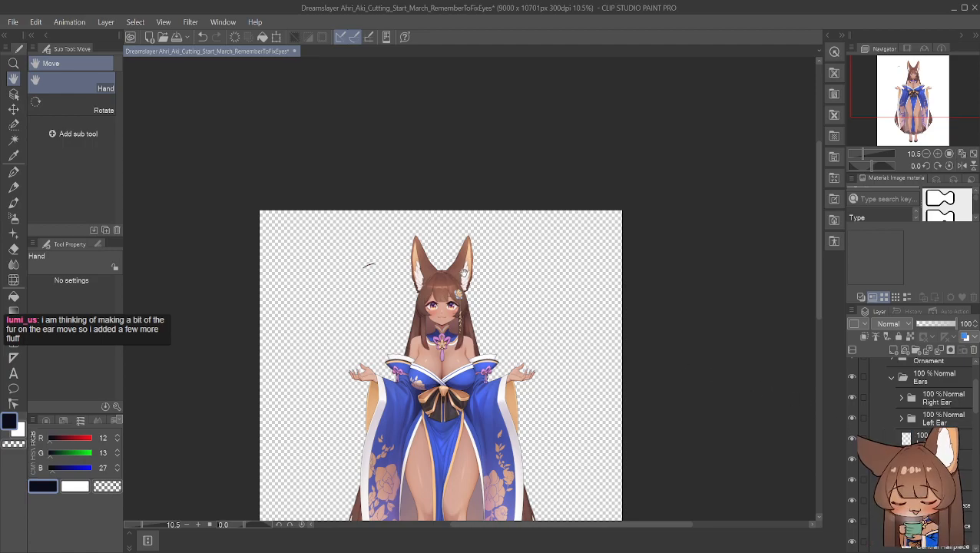
scroll(512, 268, "up", 6)
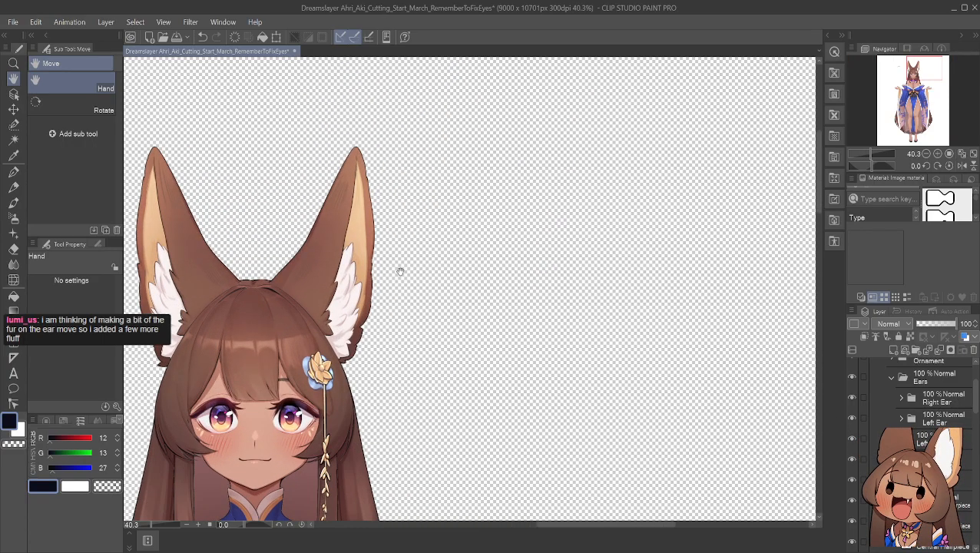
left_click_drag(400, 271, 482, 257)
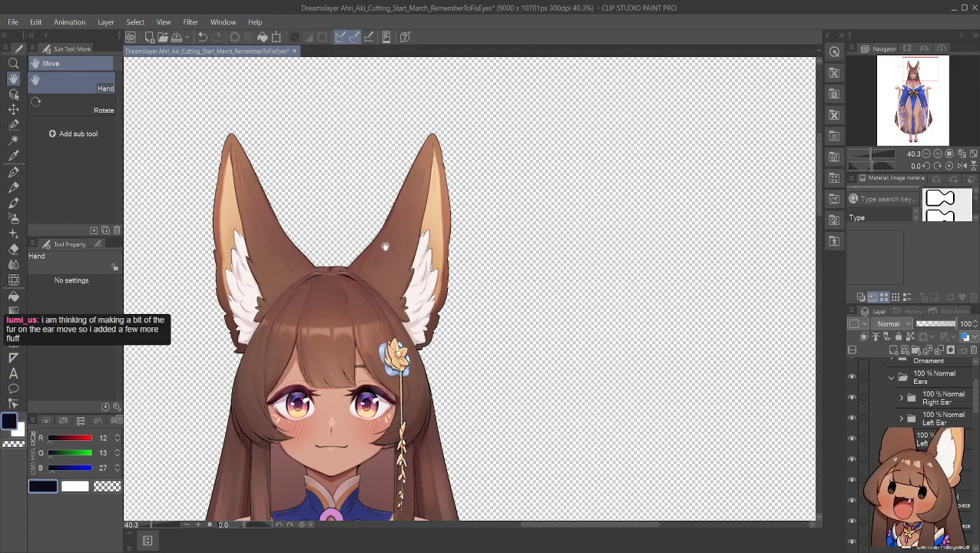
Examine the face and collar, and inspect the line where the jaw meets the neck up close
left_click_drag(336, 255, 416, 207)
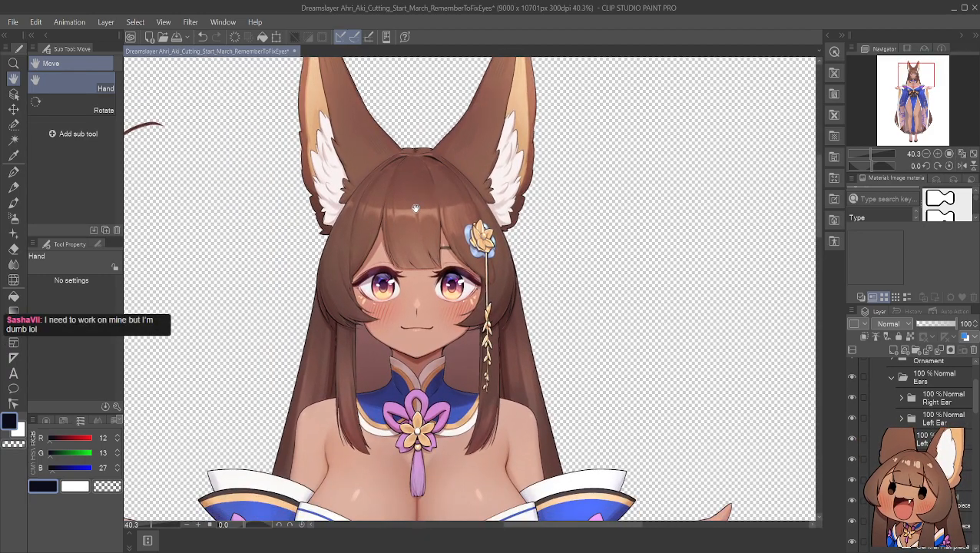
scroll(416, 209, "up", 1)
scroll(416, 215, "down", 3)
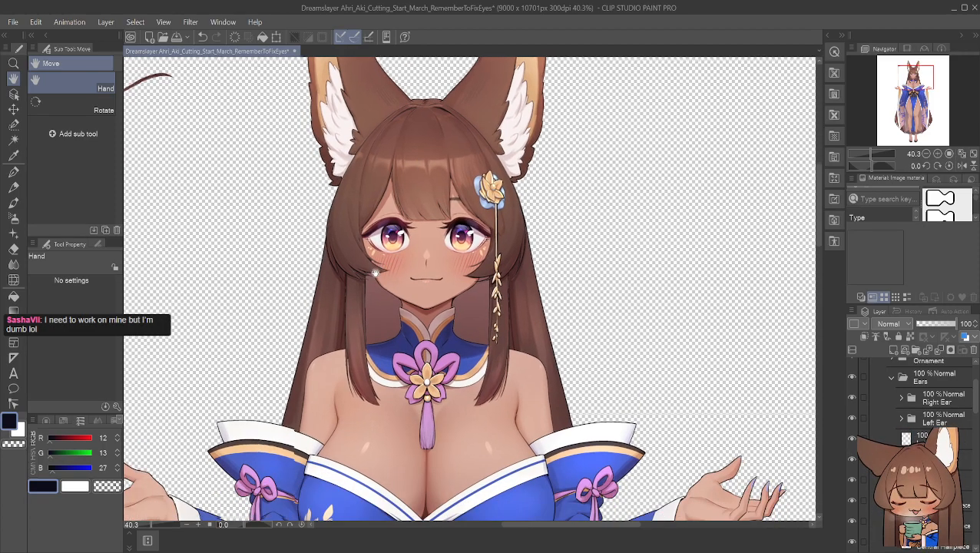
scroll(417, 222, "up", 5)
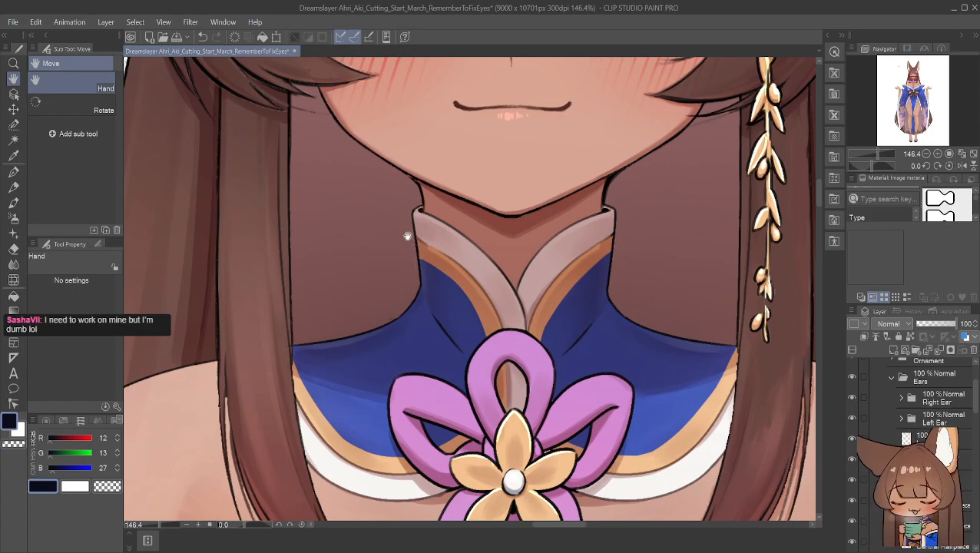
scroll(407, 236, "up", 5)
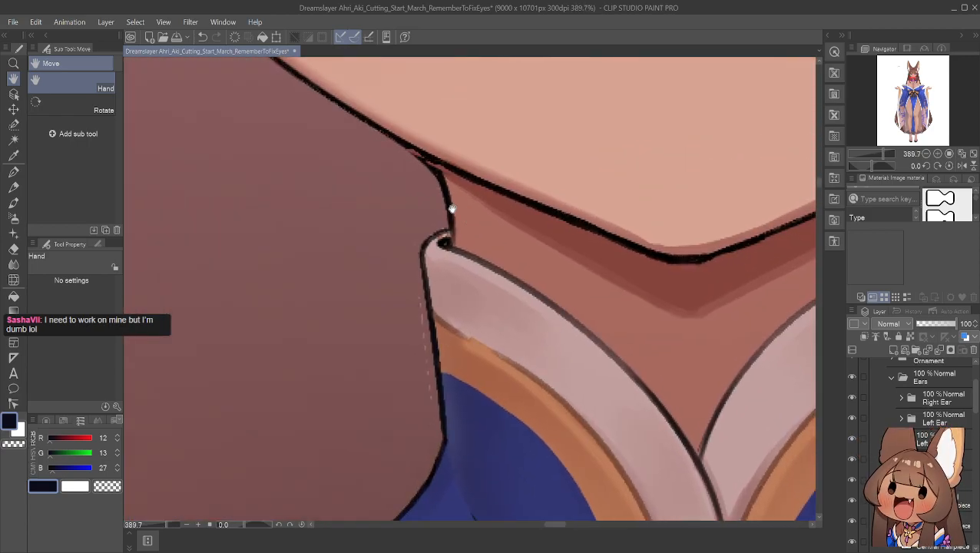
scroll(452, 209, "up", 5)
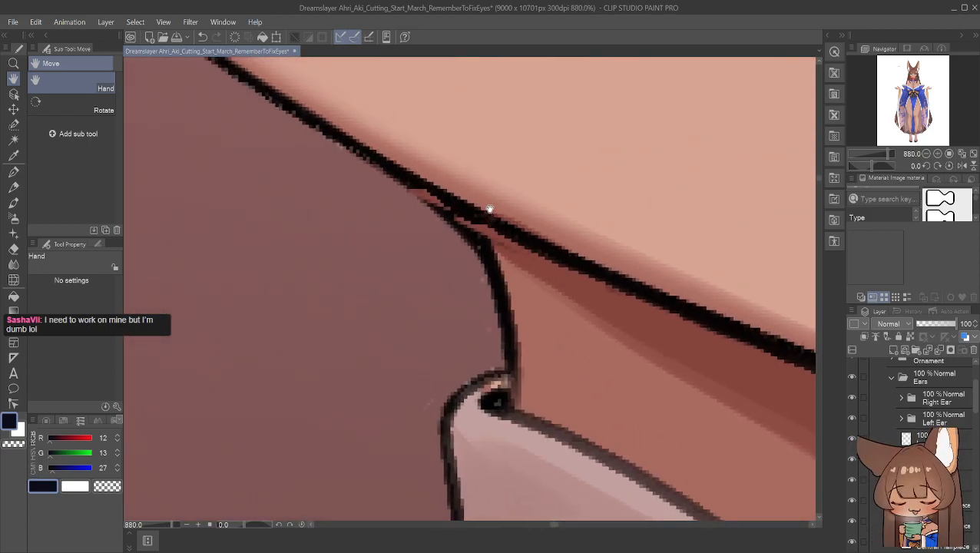
scroll(489, 209, "up", 4)
Move the selected layer one place higher in the group of layers below Head
scroll(958, 423, "down", 5)
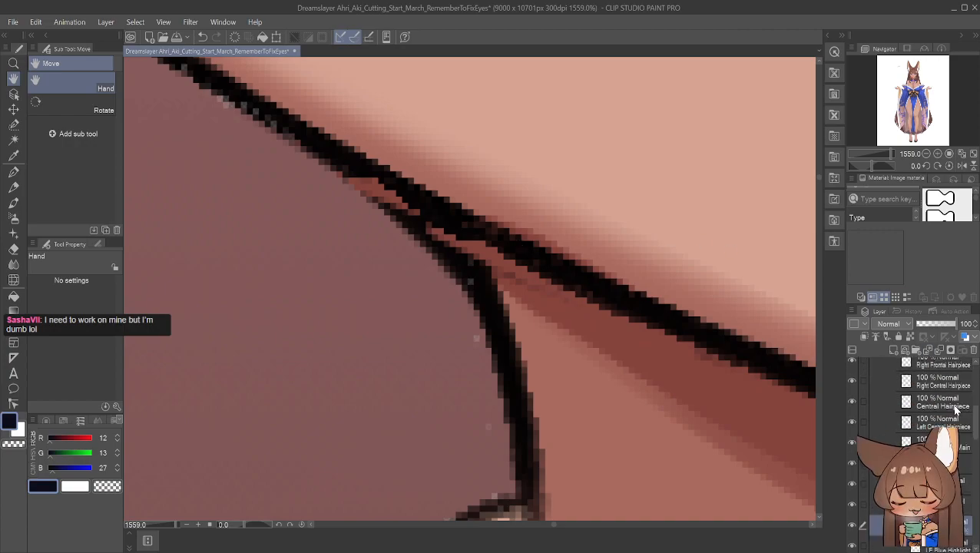
scroll(957, 413, "down", 8)
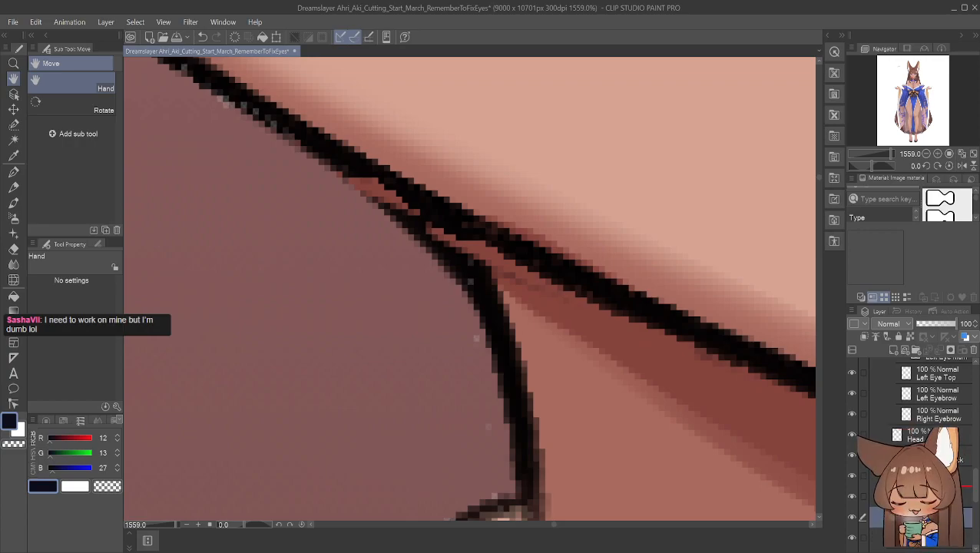
left_click_drag(949, 517, 948, 487)
left_click(949, 497)
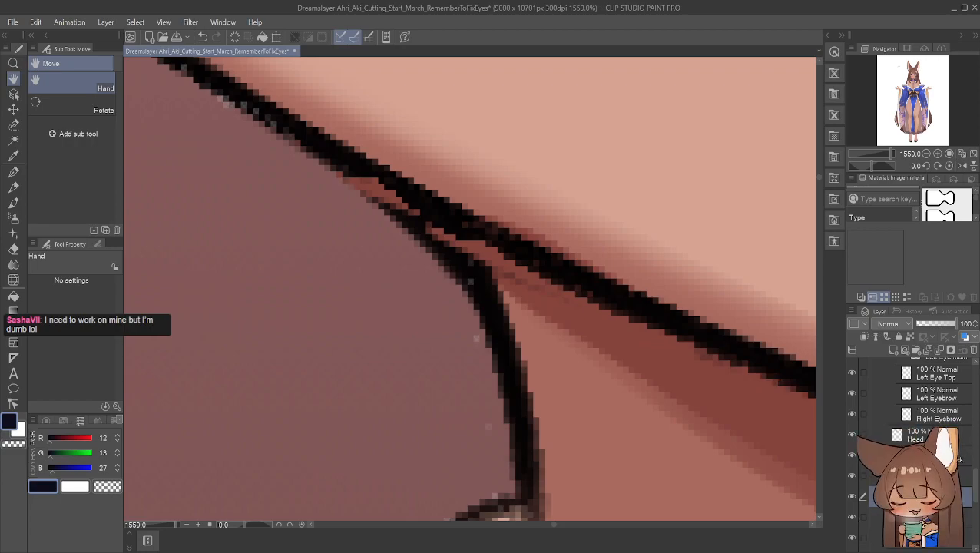
Hide the Head layer to check the neck shading and outline underneath the chin
left_click(861, 434)
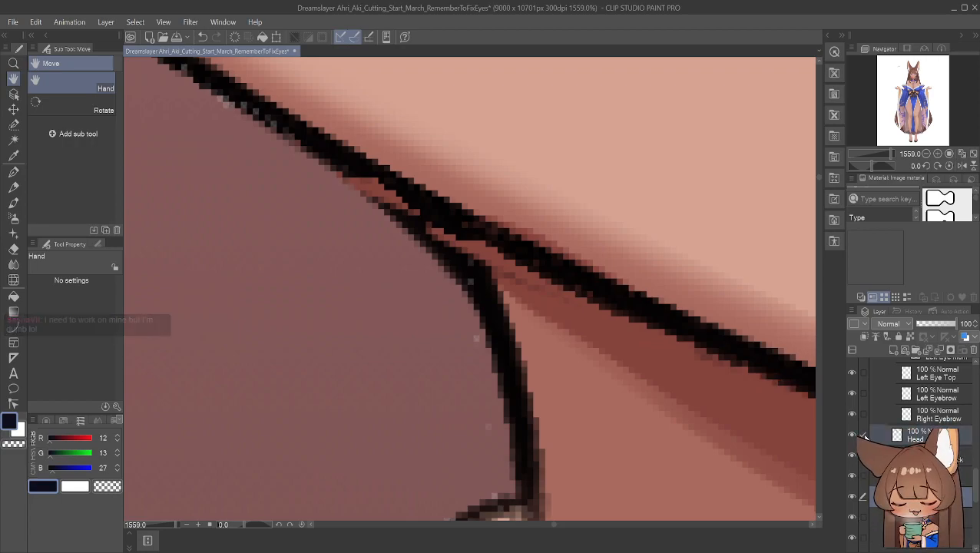
left_click(853, 435)
left_click(853, 435)
left_click(853, 435)
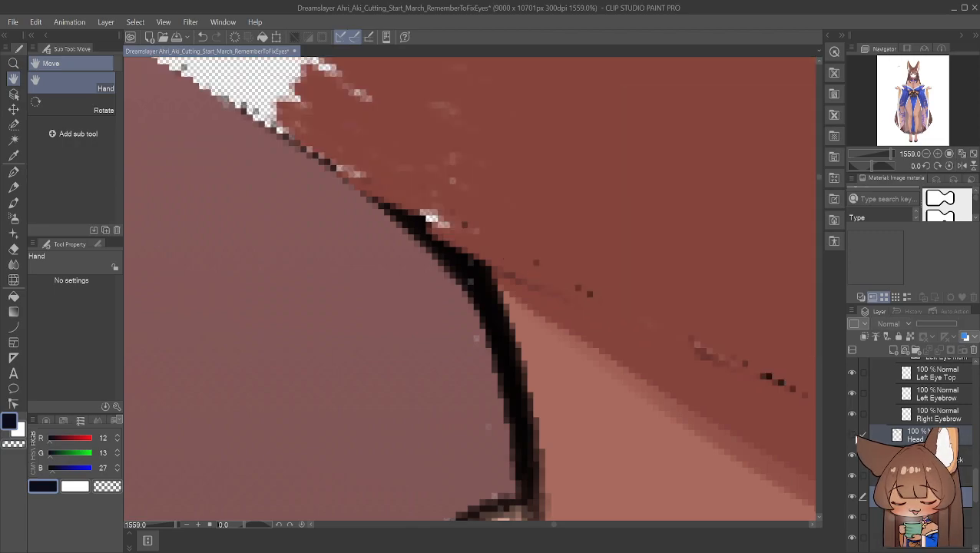
Sample the dark red neck shading as the Mapping pen colour, and move the Head layer below the hair lock layers, visible again
left_click(465, 193, "alt")
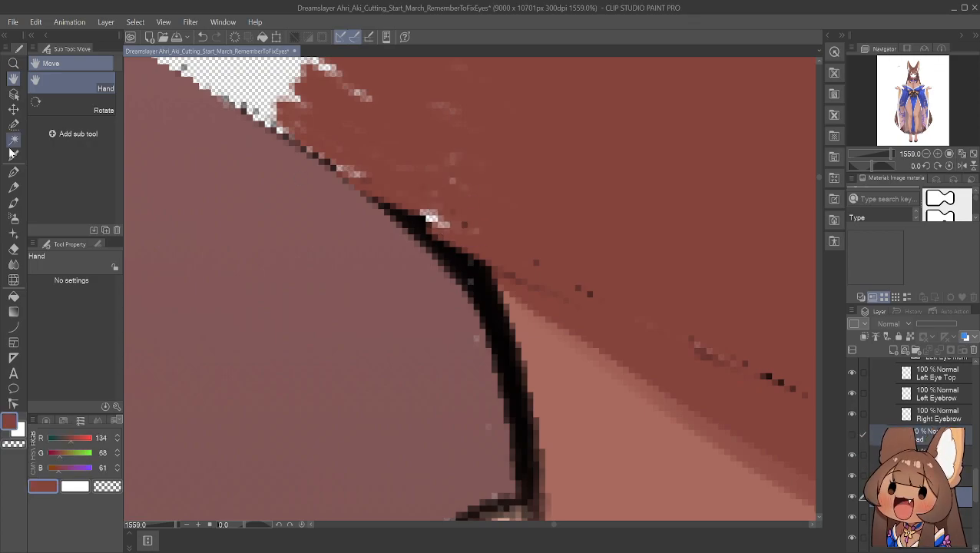
left_click(14, 174)
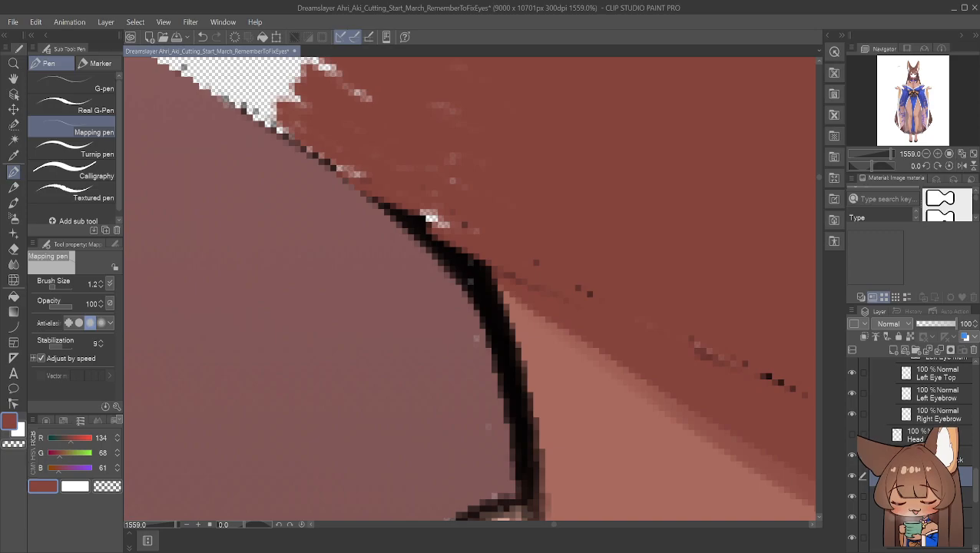
left_click(914, 435)
left_click_drag(914, 486, 914, 505)
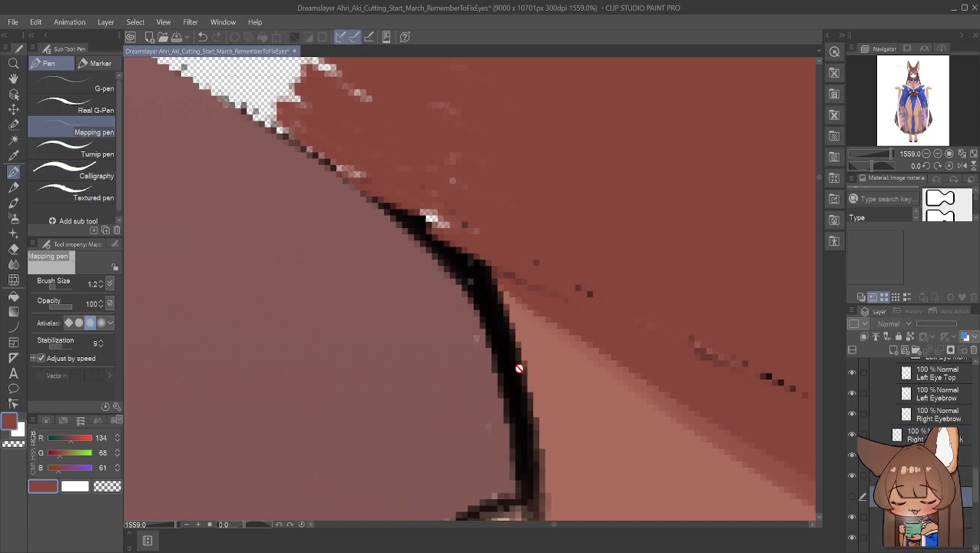
left_click(853, 498)
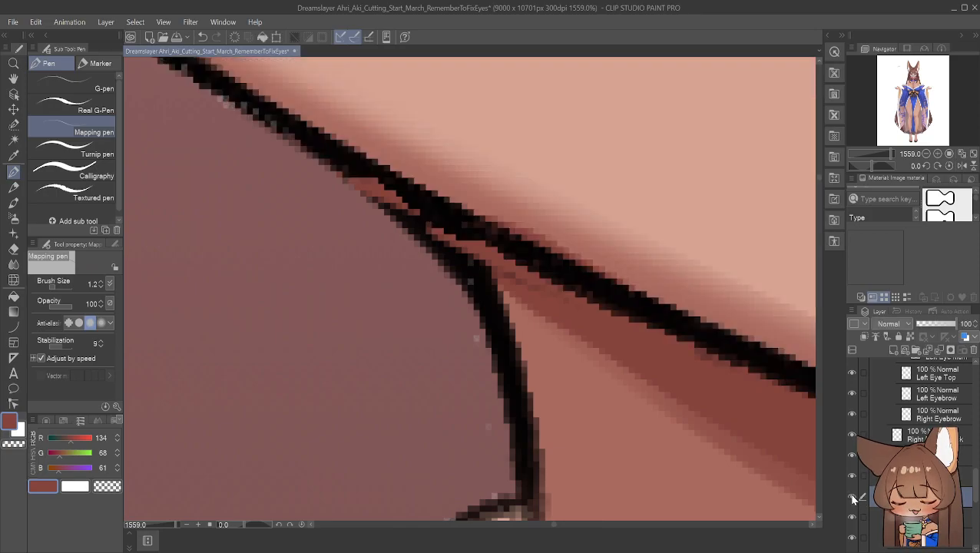
Hide and show the Head layer and the layer beneath it to compare the chin and neck artwork
scroll(561, 301, "down", 2)
scroll(739, 329, "down", 2)
scroll(738, 327, "up", 3)
left_click(851, 520)
left_click(851, 520)
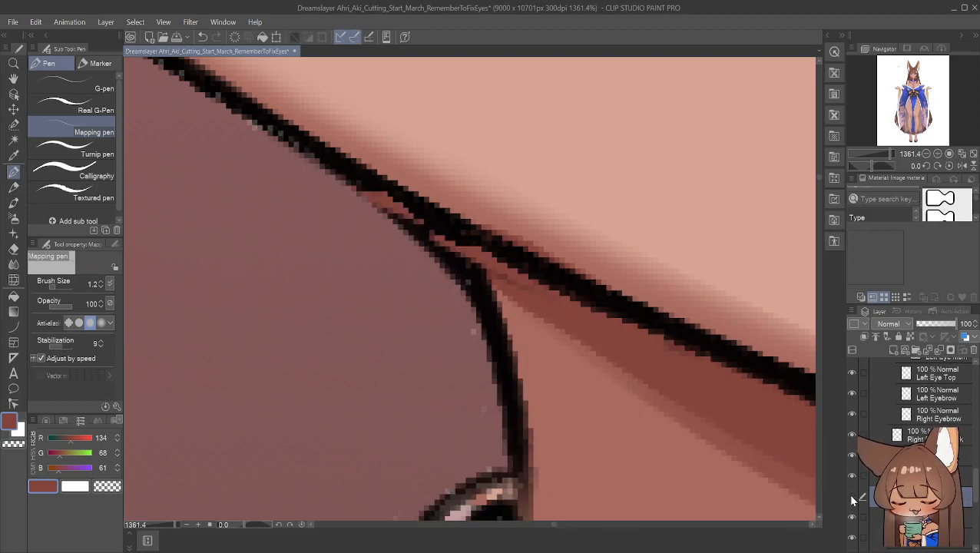
left_click(851, 496)
left_click(852, 496)
left_click(851, 517)
left_click(851, 517)
Try reordering the layers so the dark neck shading sits above the head, and undo the change
left_click_drag(891, 496, 891, 467)
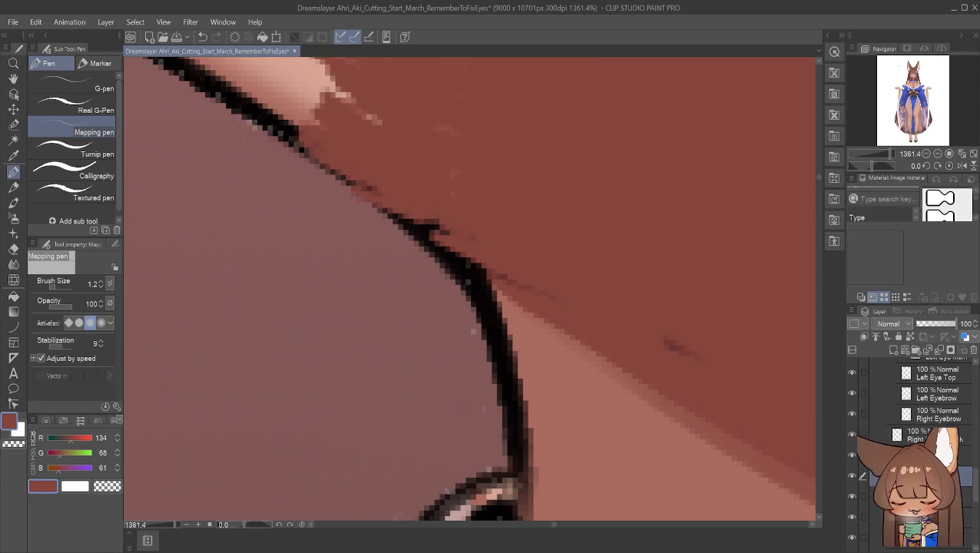
scroll(653, 292, "down", 5)
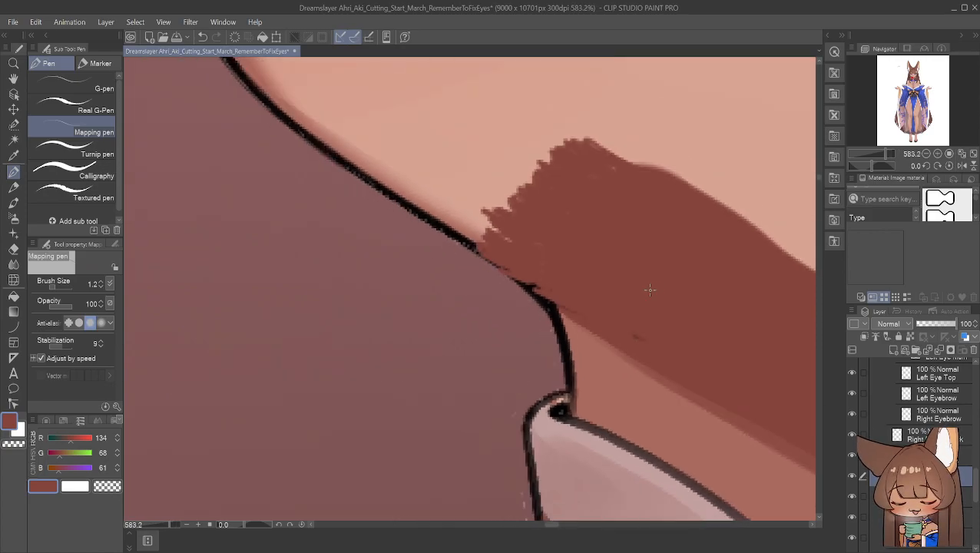
scroll(576, 282, "down", 2)
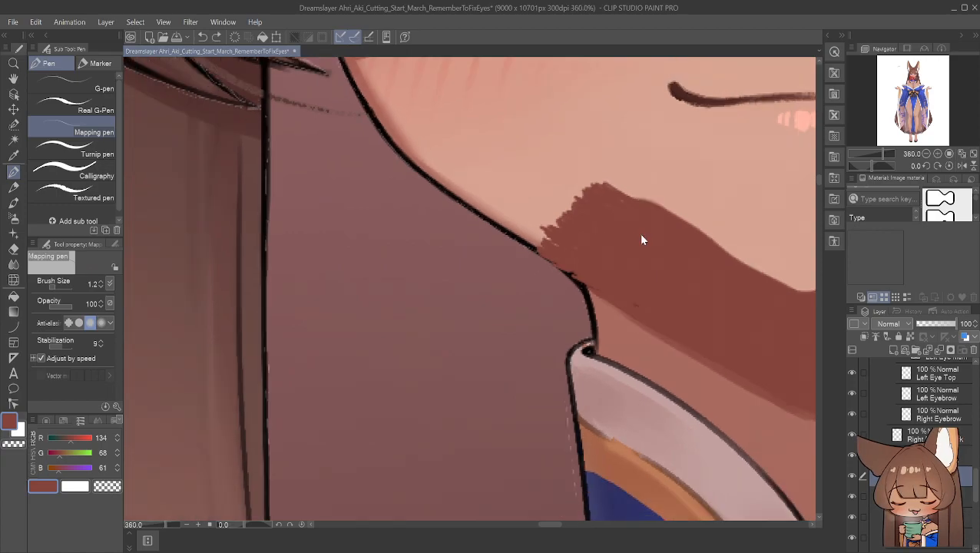
key("ctrl+z")
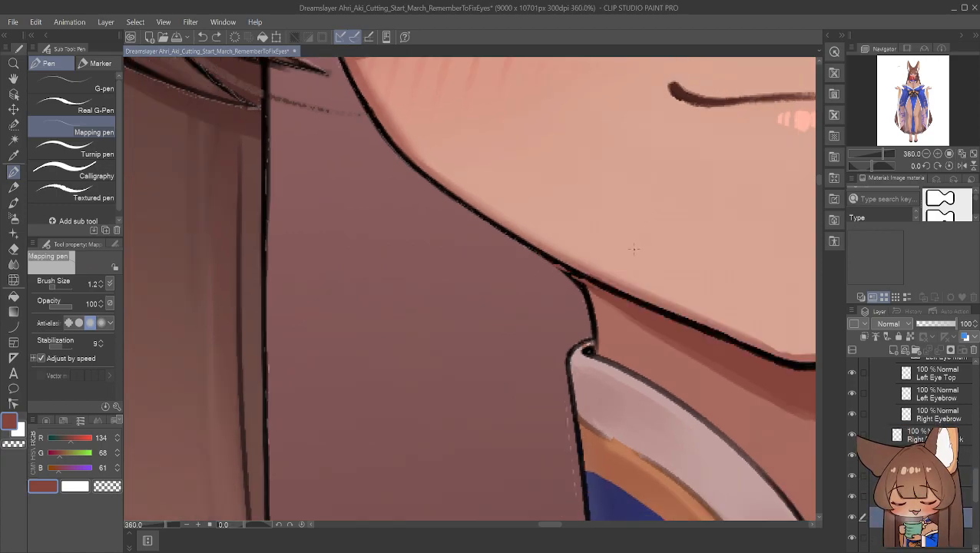
Find the Head layer below Main Image in the layer stack and make it the only selected layer
scroll(592, 262, "up", 1)
scroll(592, 263, "up", 3)
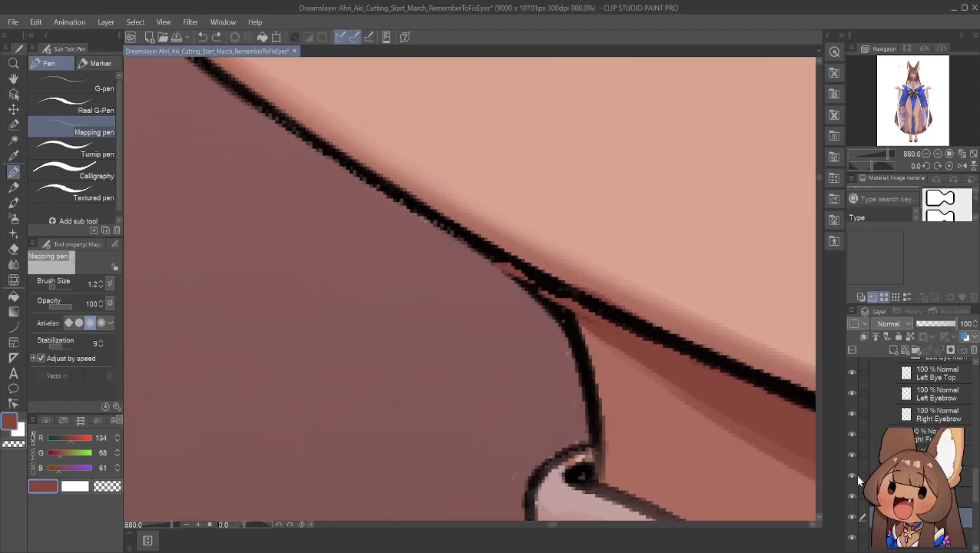
scroll(859, 480, "down", 2)
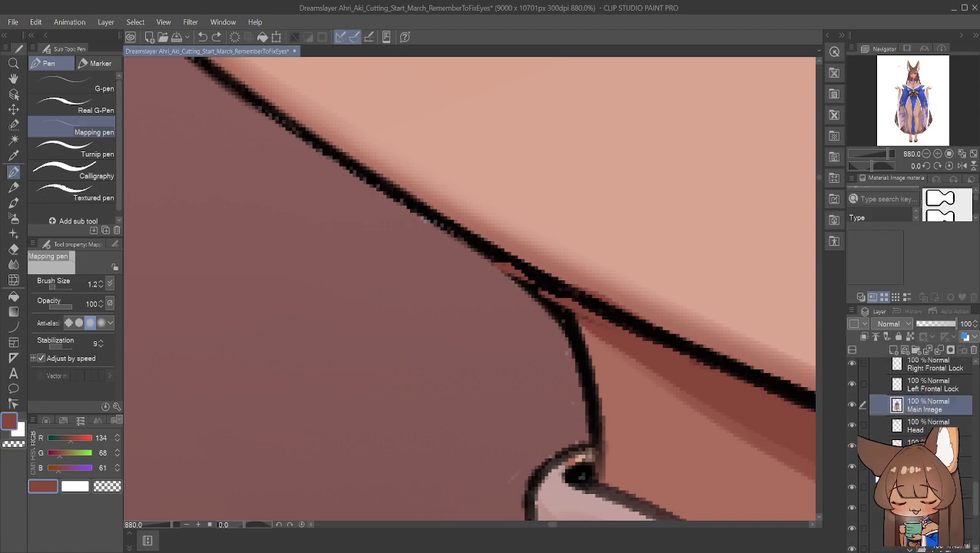
scroll(876, 480, "down", 5)
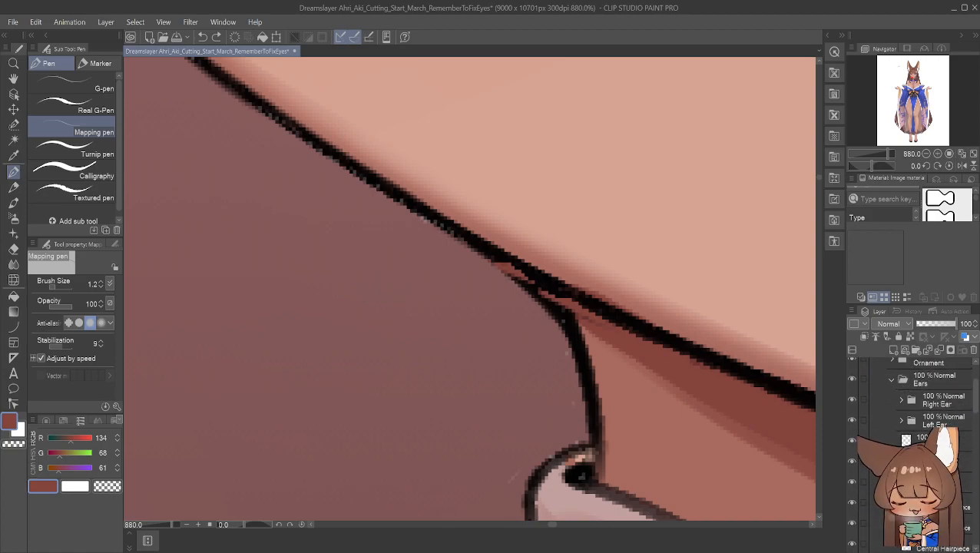
scroll(879, 409, "up", 3)
scroll(879, 408, "down", 8)
scroll(889, 415, "down", 5)
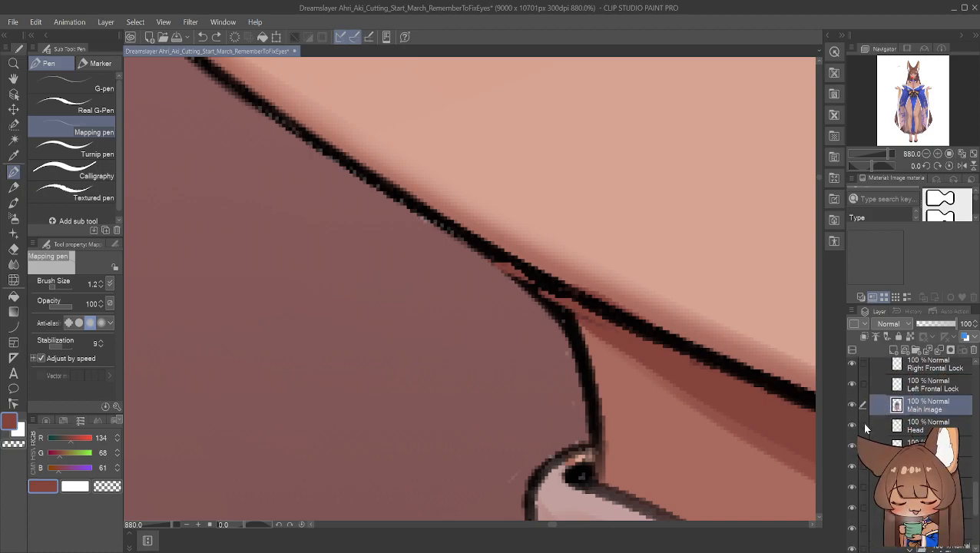
left_click(863, 425)
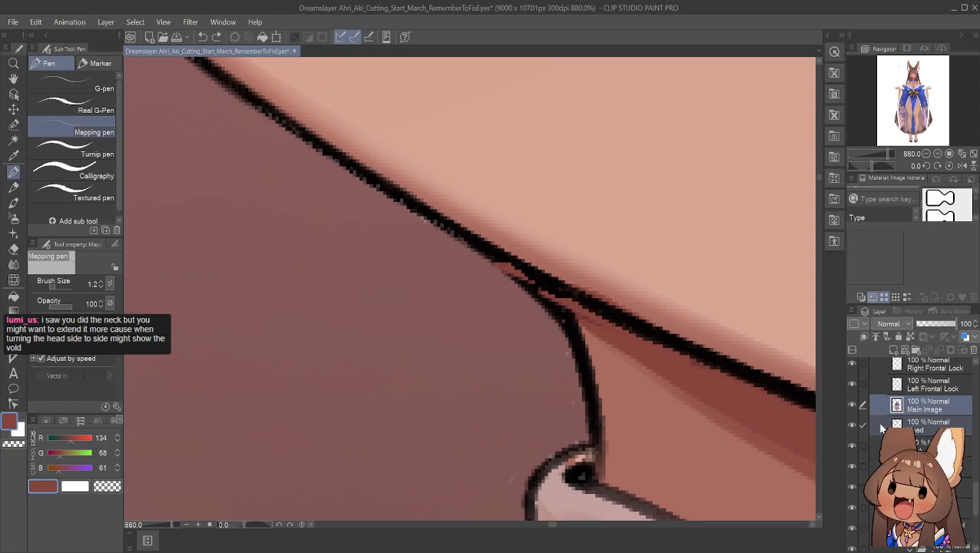
left_click(876, 422)
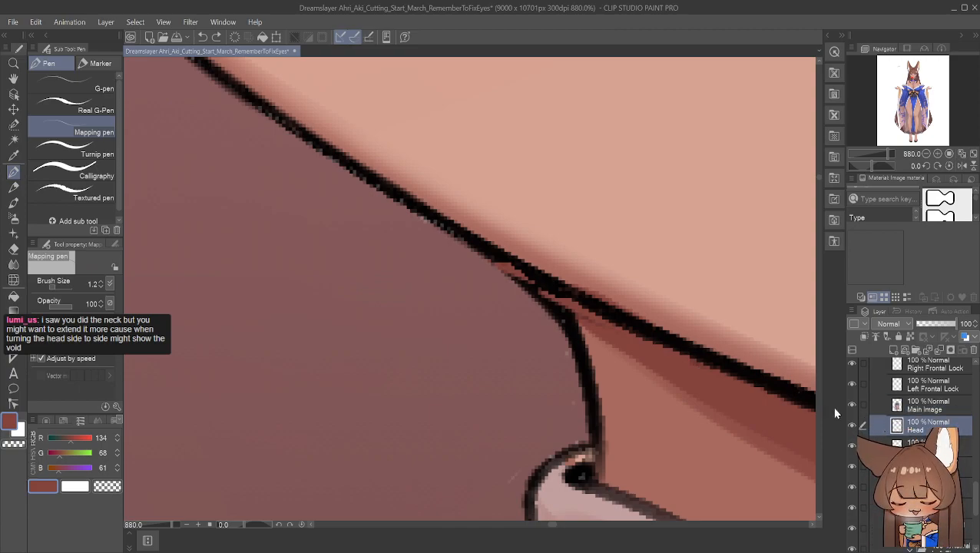
Examine the jawline, neck and collar from close up out to the whole face and chest
scroll(655, 313, "down", 6)
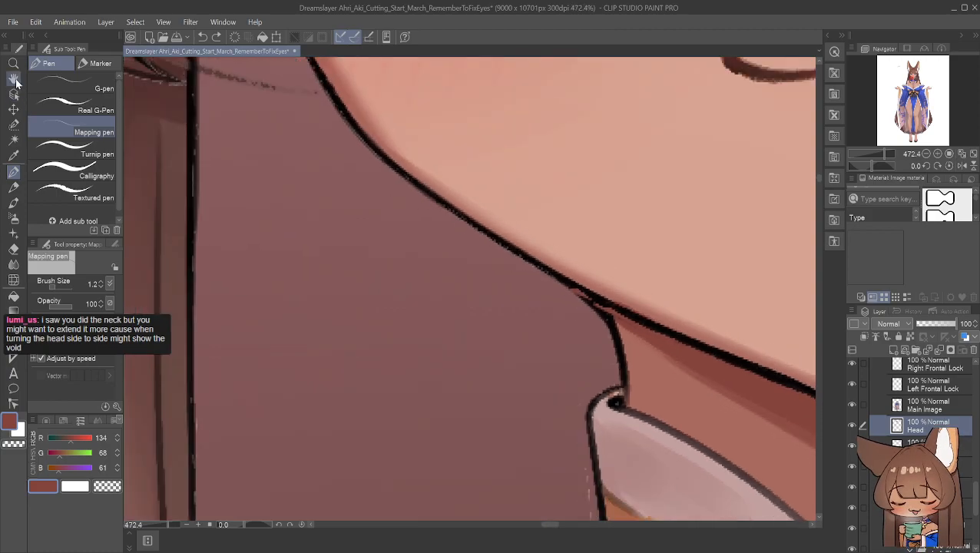
left_click(14, 79)
left_click_drag(508, 213, 209, 145)
scroll(547, 214, "down", 4)
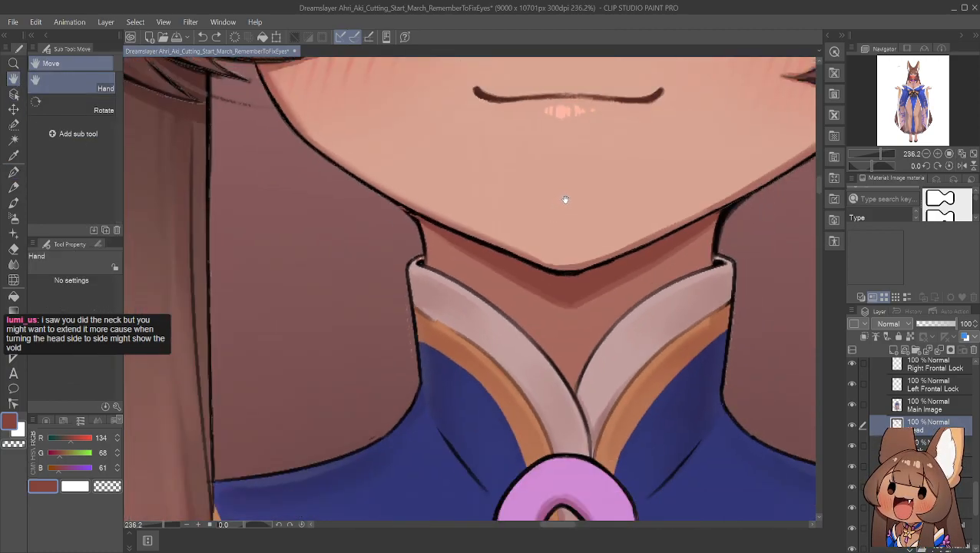
left_click_drag(565, 201, 478, 213)
scroll(511, 188, "down", 2)
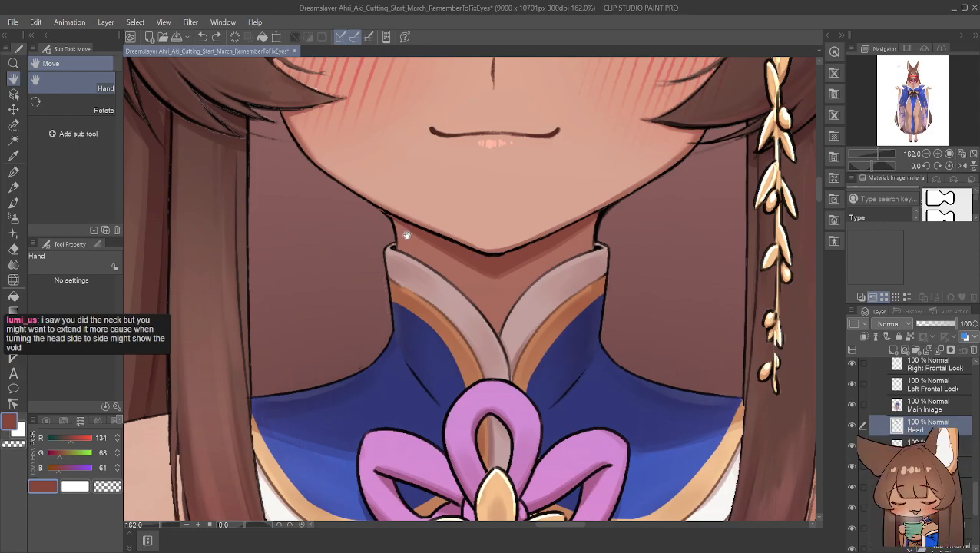
scroll(407, 232, "down", 2)
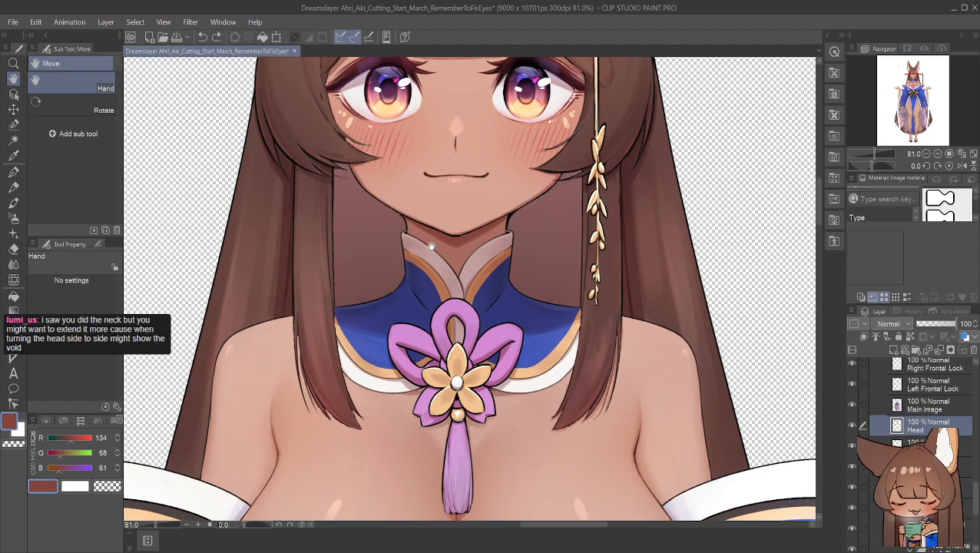
Shift the Head layer slightly downward and sideways to test how the neck holds up under head movement, undoing the shifts
left_click(12, 110)
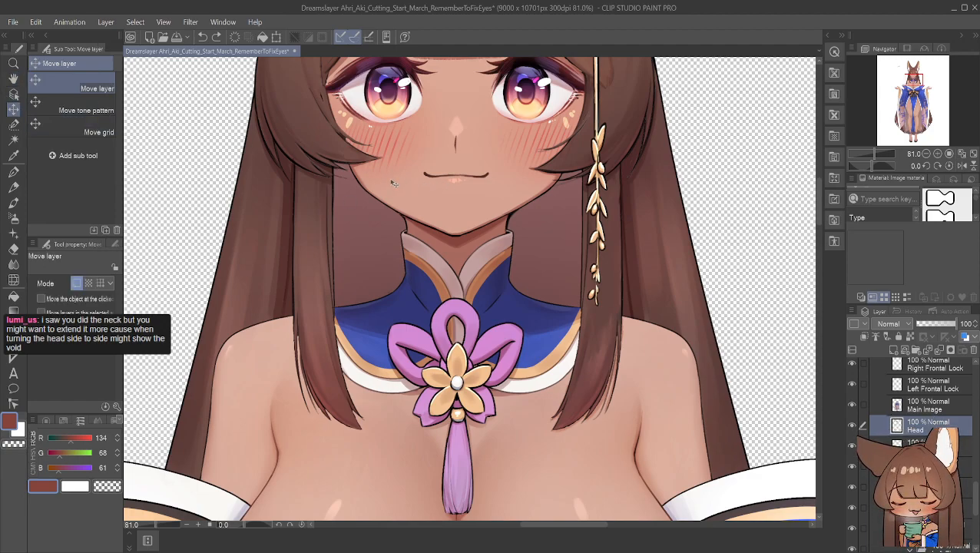
left_click_drag(411, 163, 413, 174)
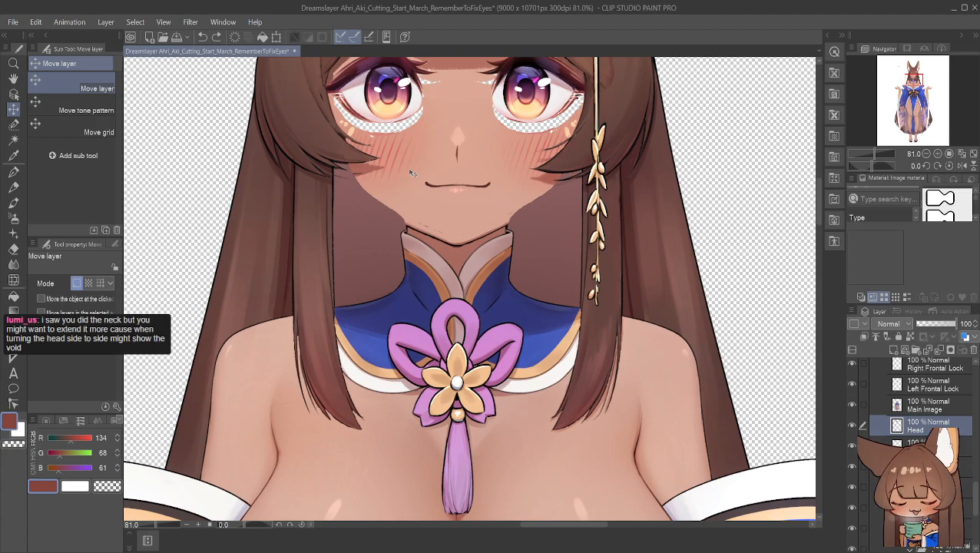
left_click_drag(412, 175, 412, 175)
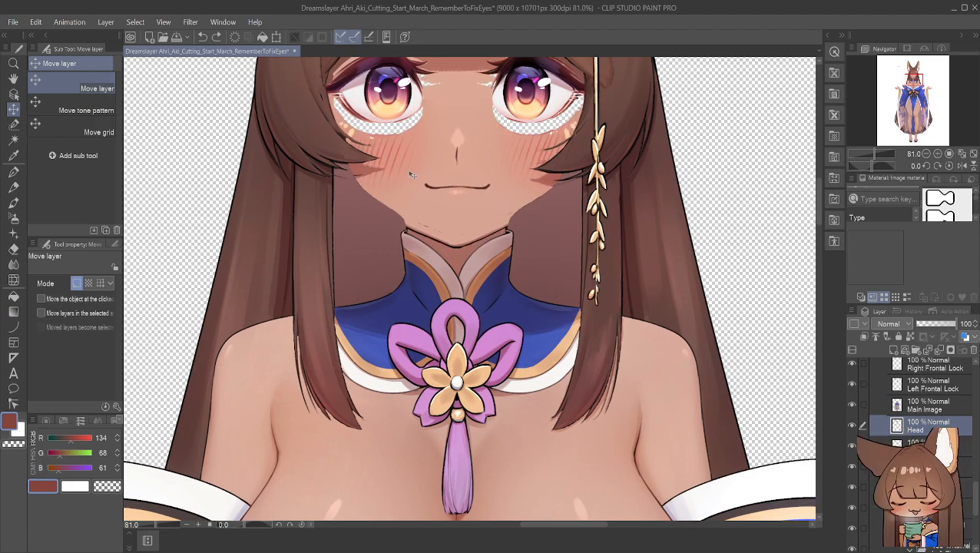
key("ctrl+z")
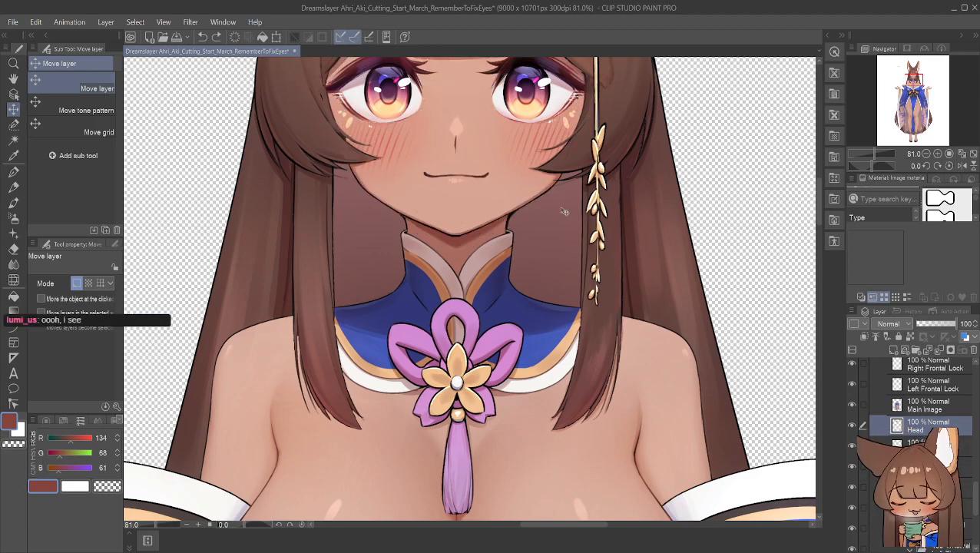
left_click_drag(465, 202, 450, 217)
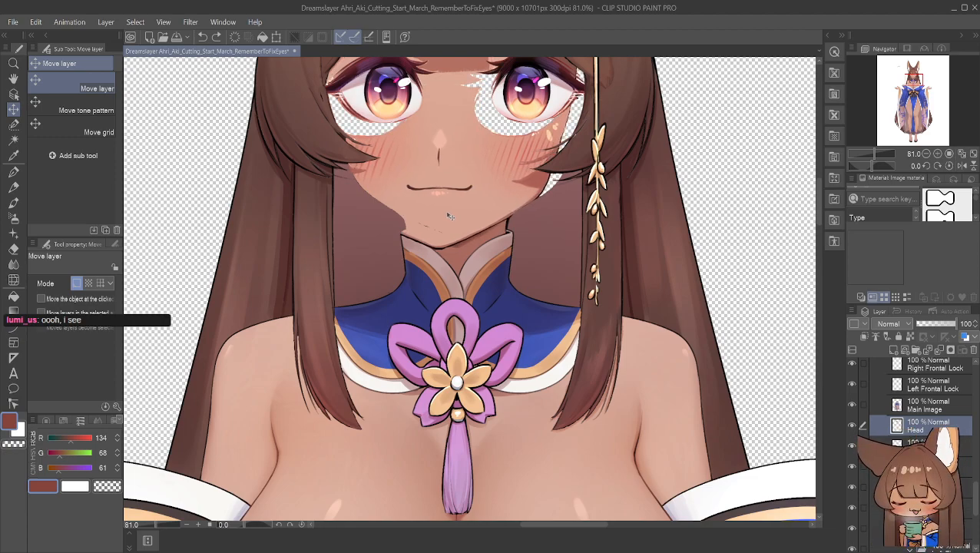
mouse_move(449, 216)
left_mouse_down()
mouse_move(470, 216)
mouse_move(457, 214)
left_mouse_up()
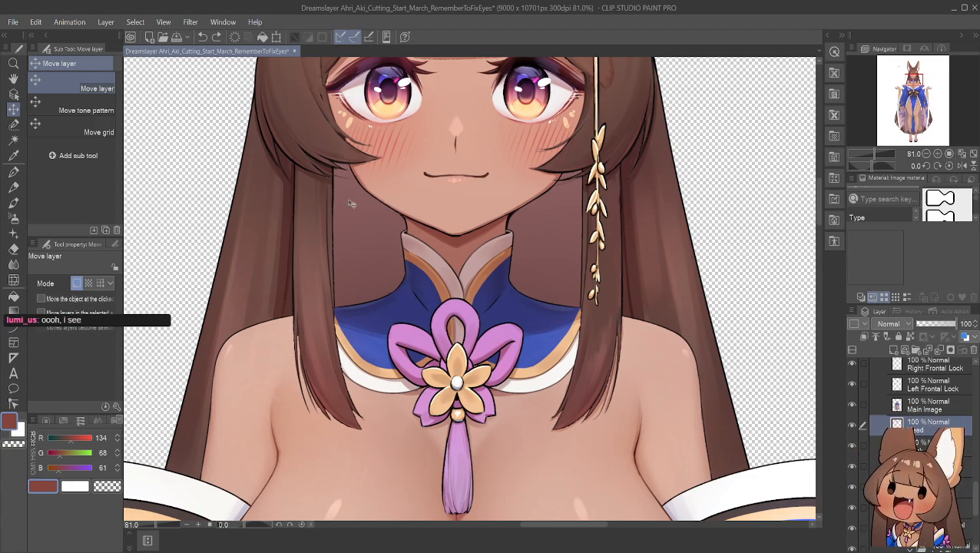
Hide the Head layer and the Ornament, Ears, Hair and Eyes groups of the main character
left_click(14, 123)
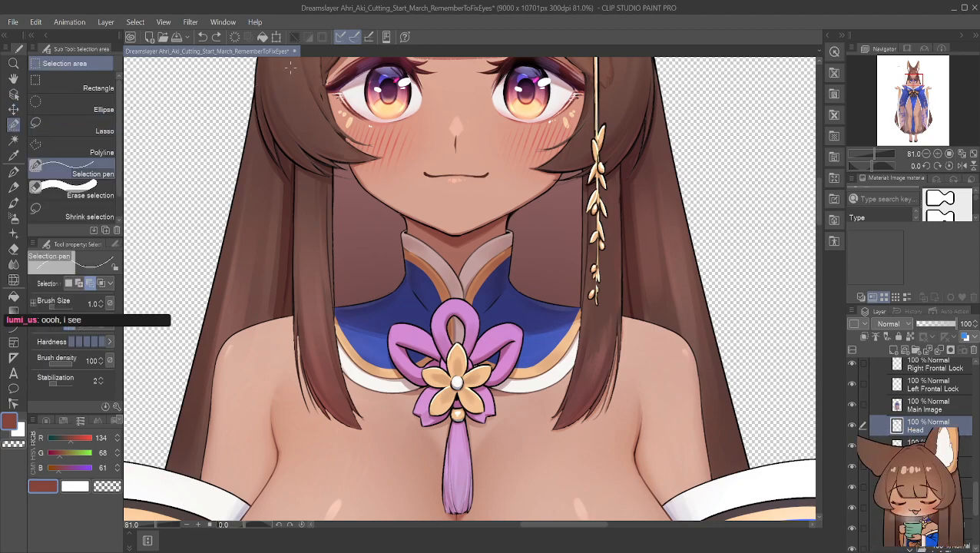
left_click(851, 425)
scroll(849, 401, "up", 2)
scroll(850, 403, "up", 4)
scroll(858, 415, "up", 3)
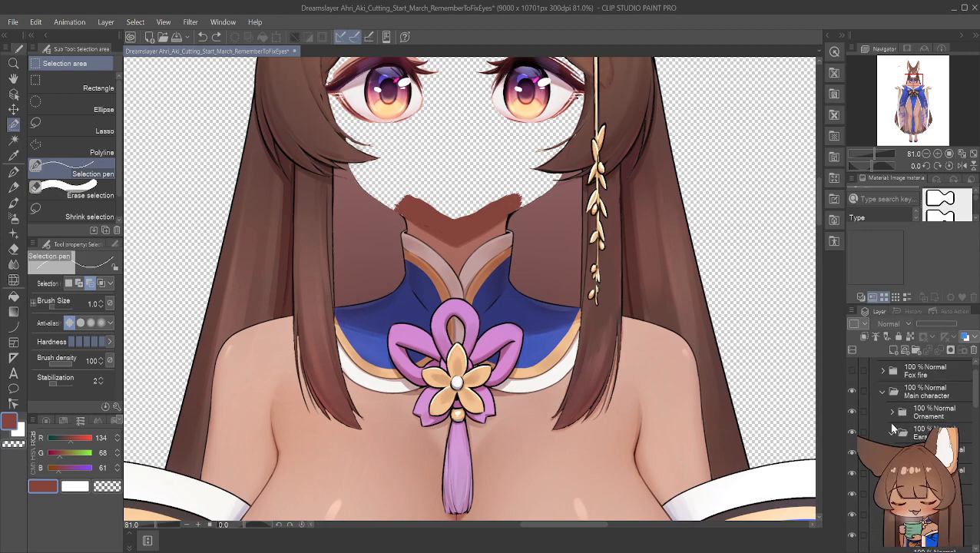
scroll(893, 434, "up", 1)
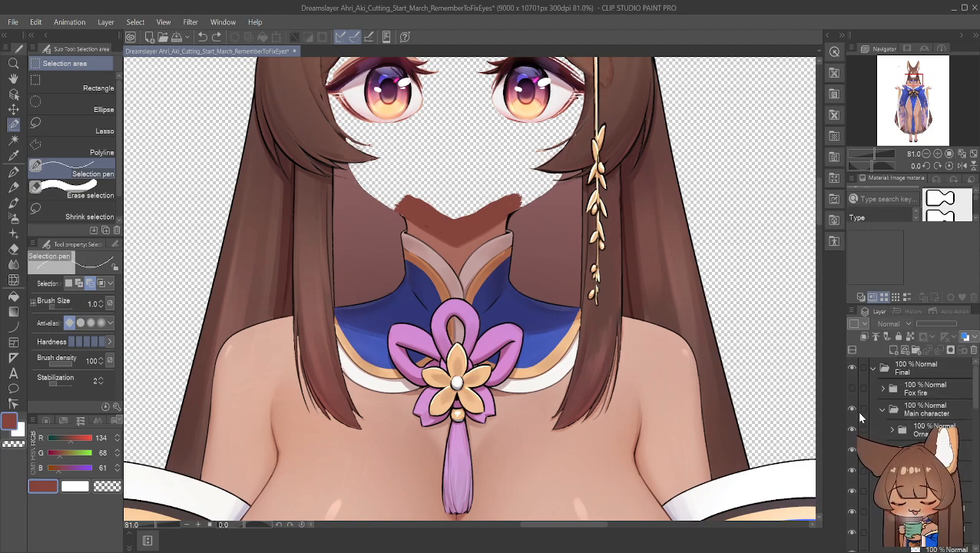
scroll(863, 414, "down", 2)
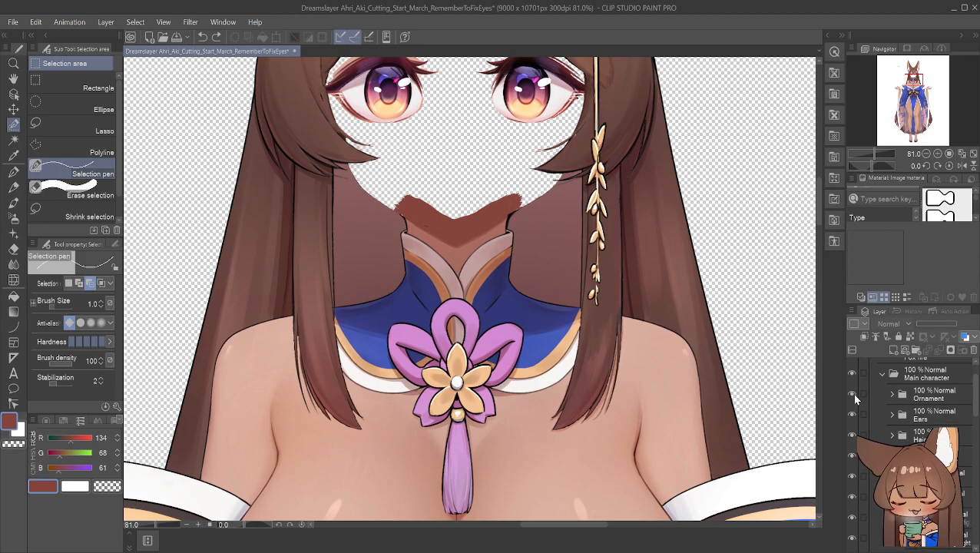
left_click(851, 393)
left_click(849, 416)
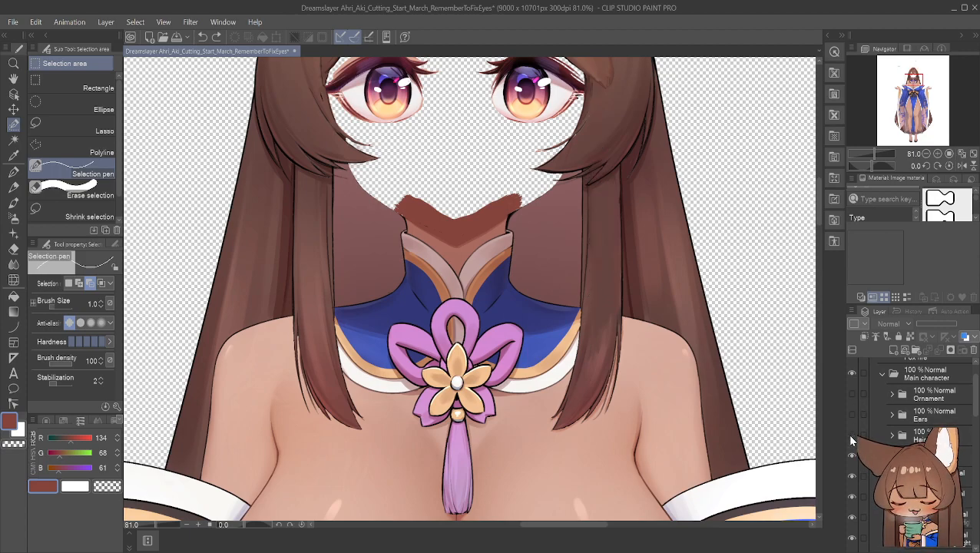
left_click(849, 435)
left_click(851, 454)
Hide the Right Frontal Lock and Left Frontal Lock layers while leaving Main Image visible
scroll(846, 443, "down", 2)
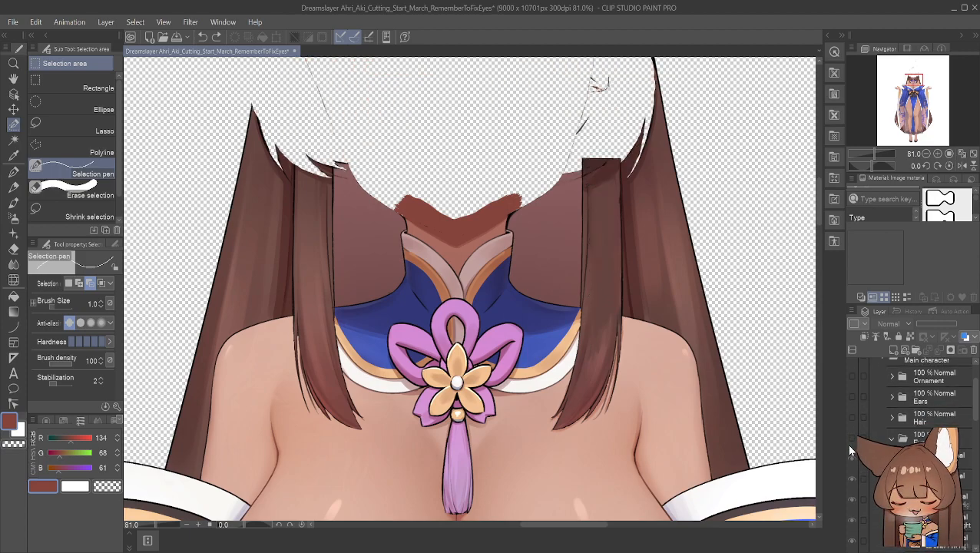
scroll(848, 444, "down", 2)
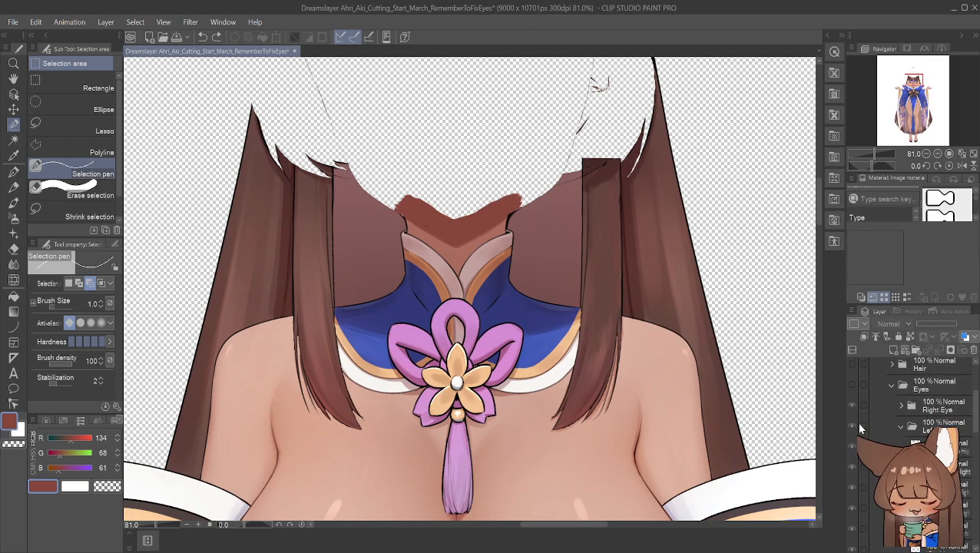
scroll(855, 419, "down", 4)
scroll(854, 420, "up", 3)
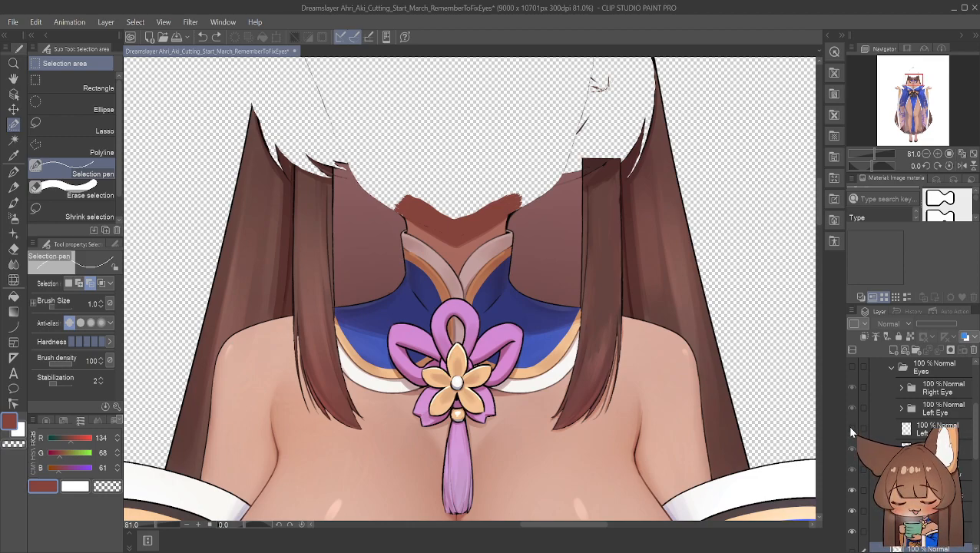
scroll(852, 430, "down", 3)
left_click_drag(852, 418, 848, 456)
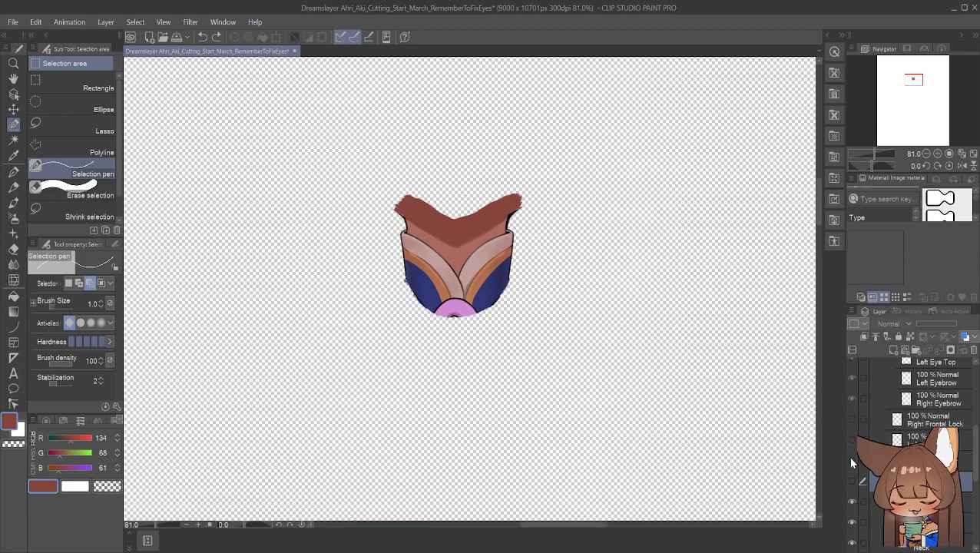
left_click(848, 457)
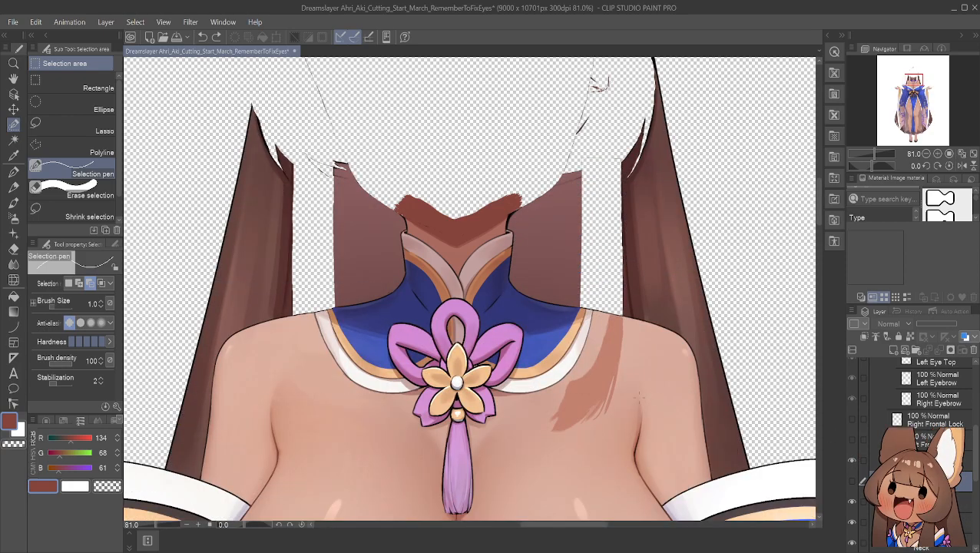
Toggle the Head layer and the neck-and-collar layer beneath it to check what each one covers on Main Image
scroll(654, 398, "down", 1)
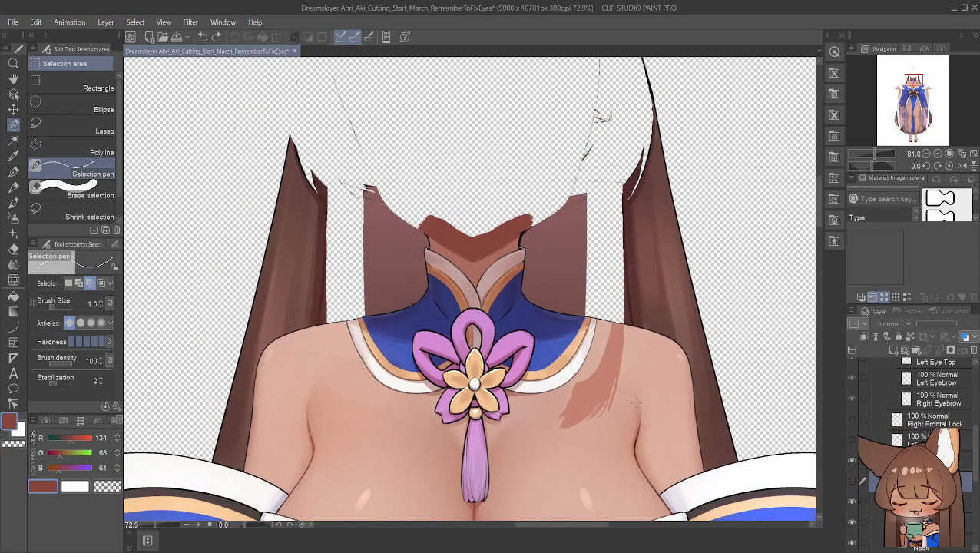
left_click(852, 502)
scroll(647, 452, "up", 1)
scroll(647, 452, "up", 1)
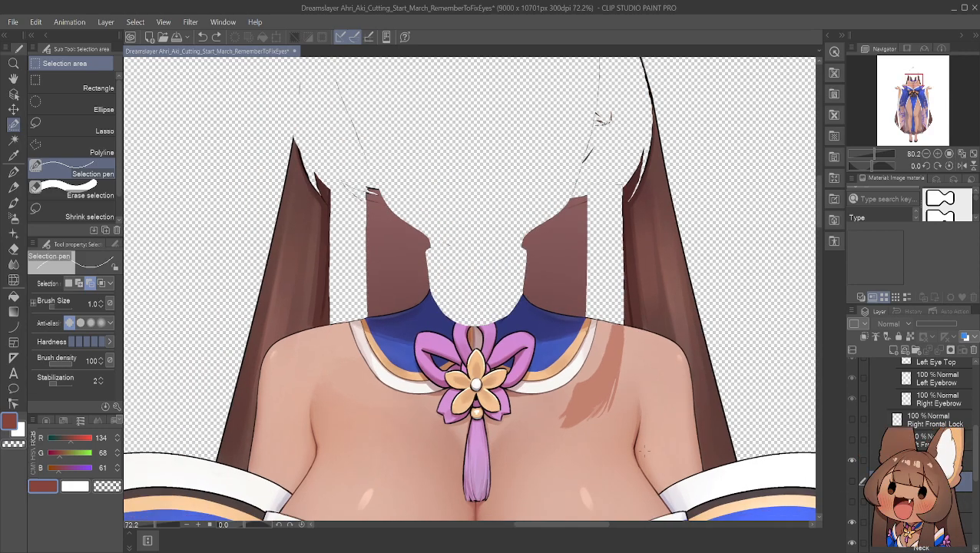
scroll(318, 357, "down", 1)
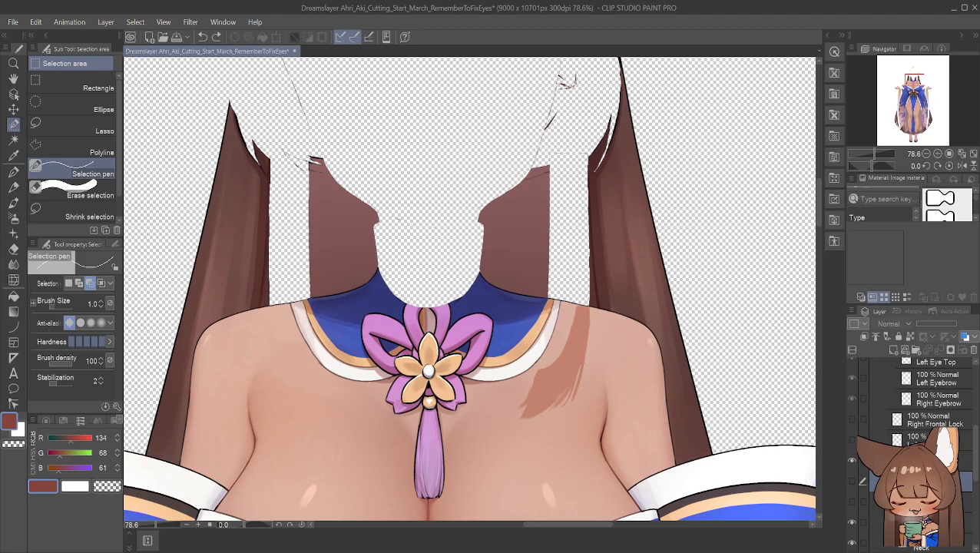
left_click(850, 482)
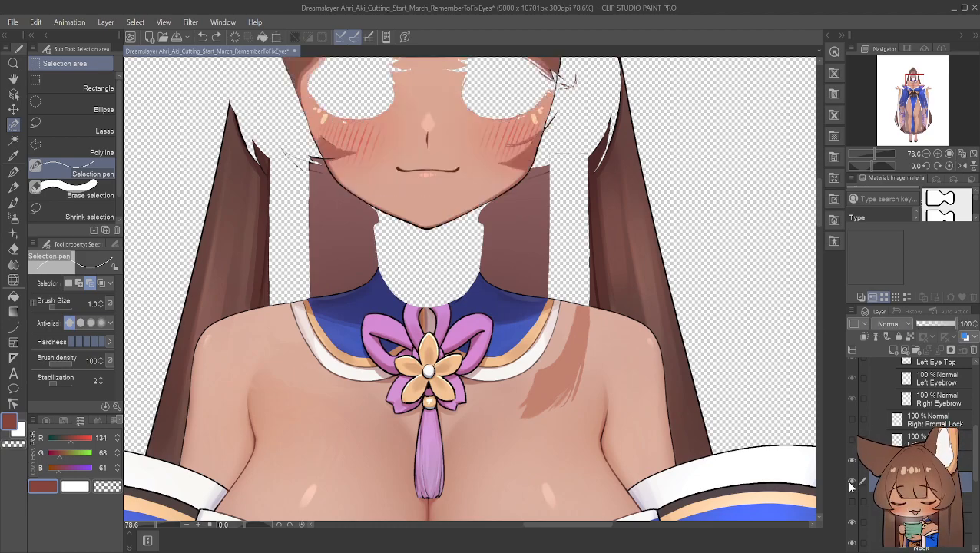
left_click(850, 483)
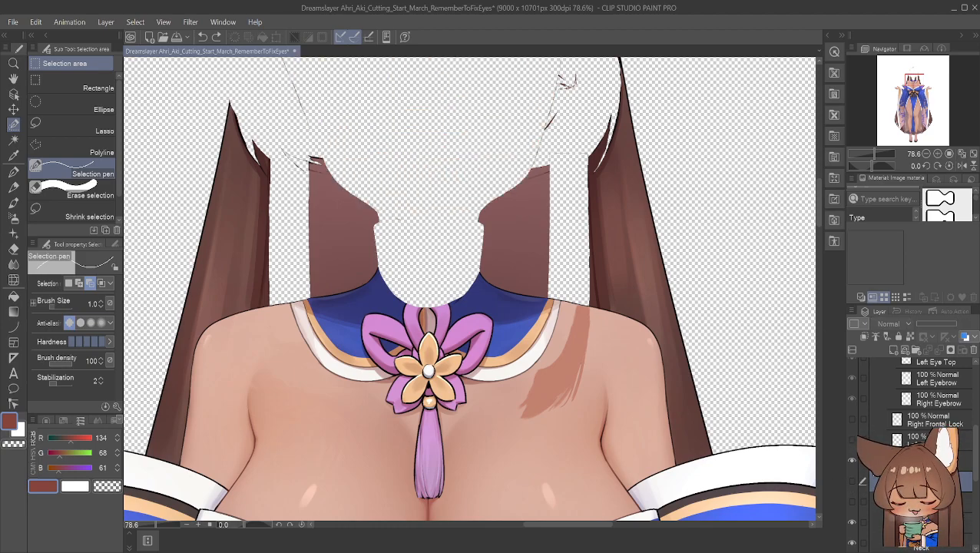
left_click(852, 501)
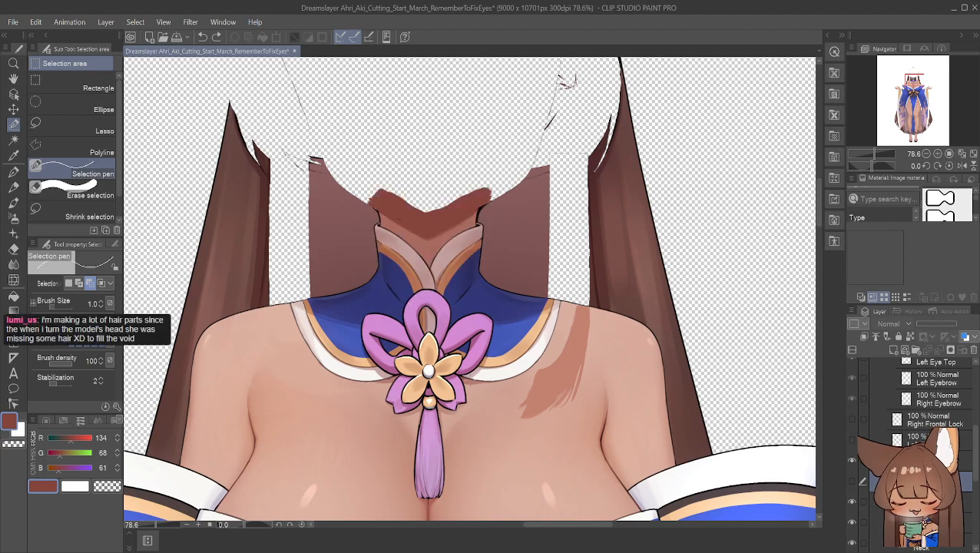
Make Main Image the active layer and bring the ribbon flower on the collar into close view
scroll(470, 375, "up", 2)
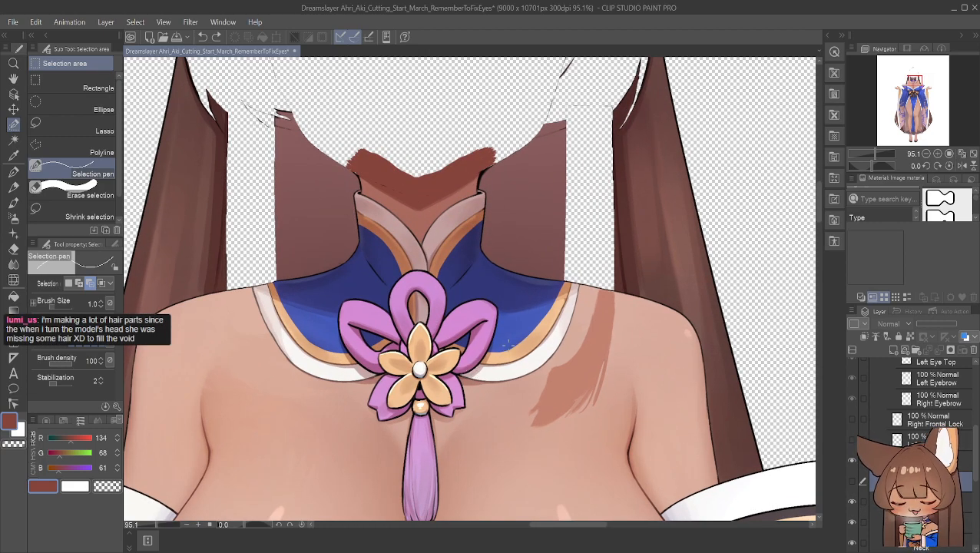
scroll(512, 350, "up", 1)
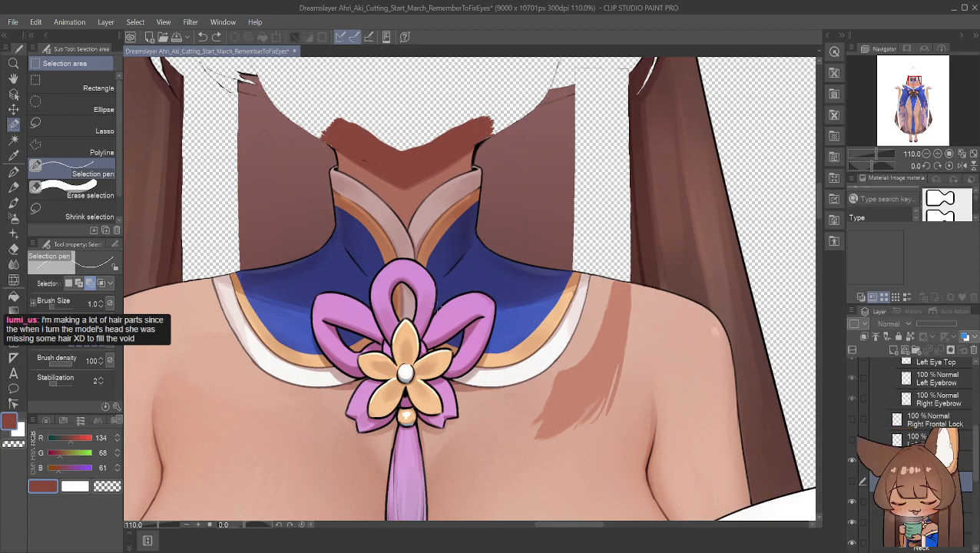
scroll(439, 308, "up", 5)
scroll(428, 320, "up", 1)
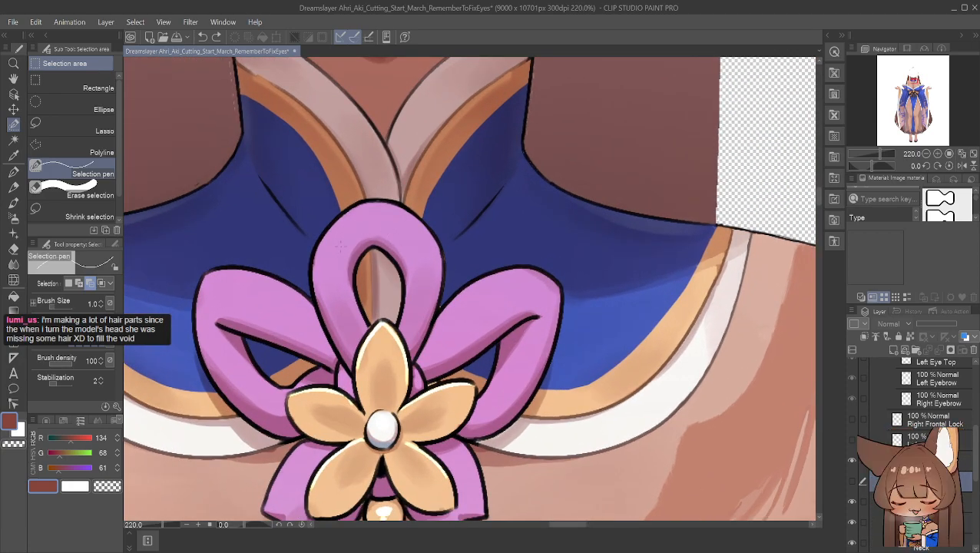
scroll(461, 307, "down", 1)
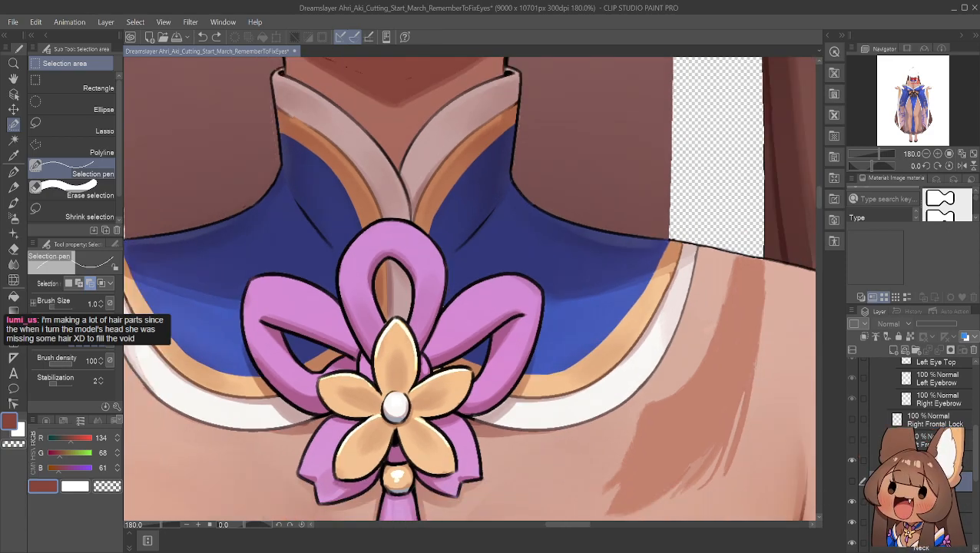
left_click(921, 461)
left_click(922, 481)
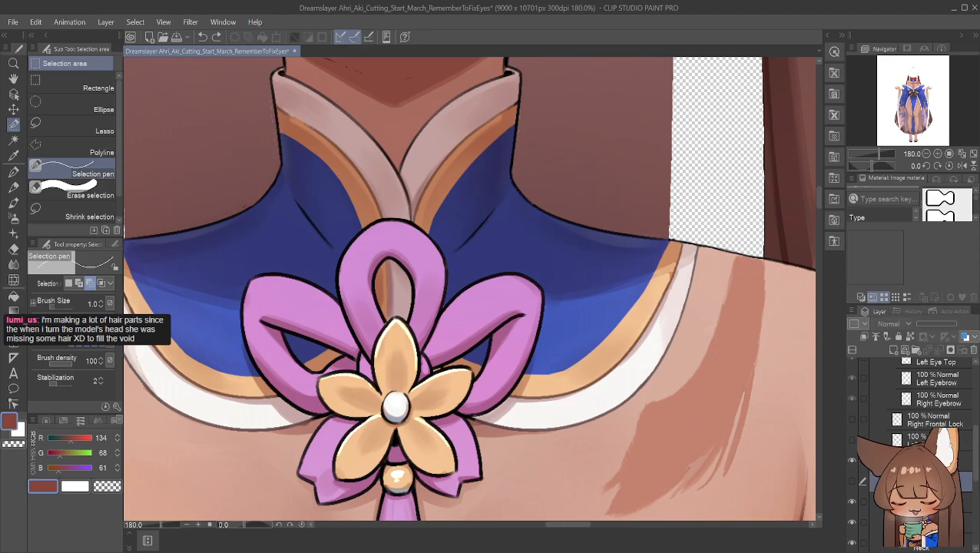
left_click(921, 461, "shift")
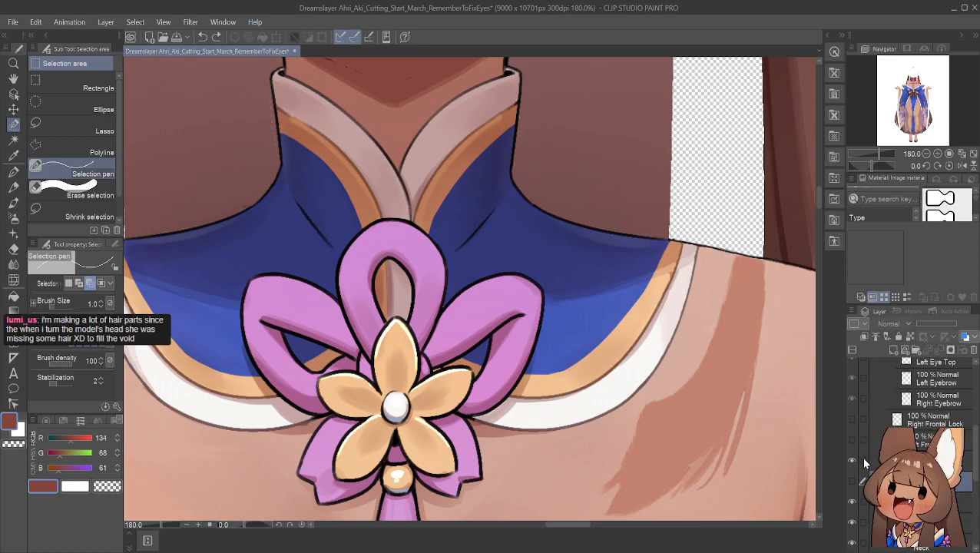
left_click(926, 461)
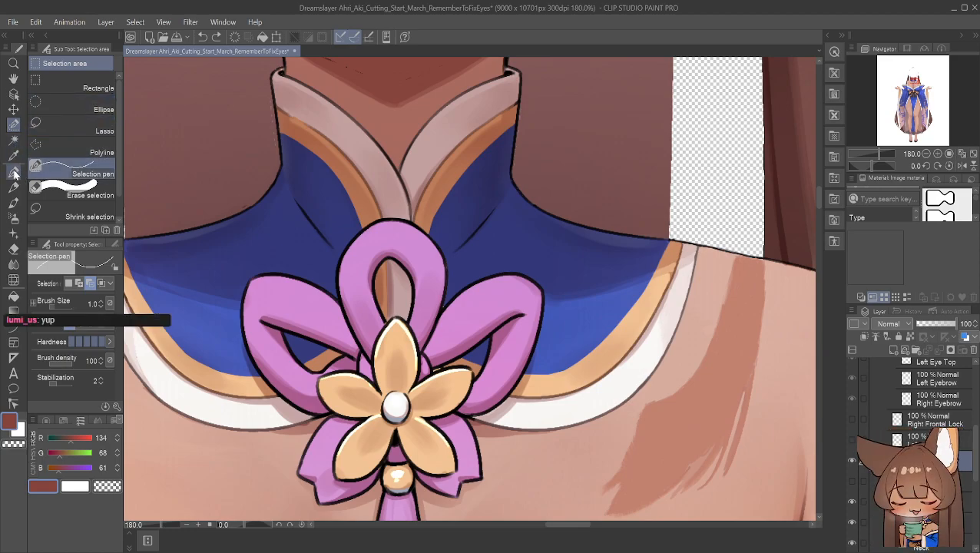
Lasso the purple ribbon bow, its flower and the hanging tassel, adding each outlined part to the selection
left_click(82, 284)
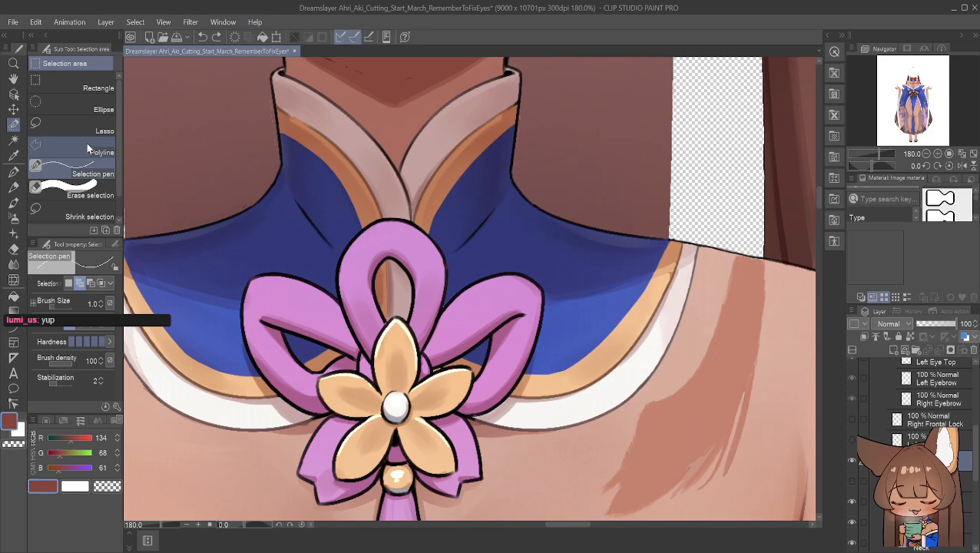
left_click(71, 127)
mouse_move(369, 344)
left_mouse_down()
mouse_move(355, 256)
mouse_move(374, 224)
mouse_move(412, 222)
mouse_move(428, 238)
mouse_move(443, 307)
mouse_move(493, 272)
mouse_move(530, 273)
mouse_move(544, 286)
mouse_move(535, 347)
mouse_move(510, 392)
mouse_move(486, 412)
mouse_move(459, 409)
mouse_move(477, 470)
mouse_move(457, 491)
mouse_move(431, 487)
mouse_move(407, 458)
mouse_move(421, 520)
mouse_move(386, 503)
mouse_move(389, 467)
left_mouse_up()
scroll(386, 502, "down", 5)
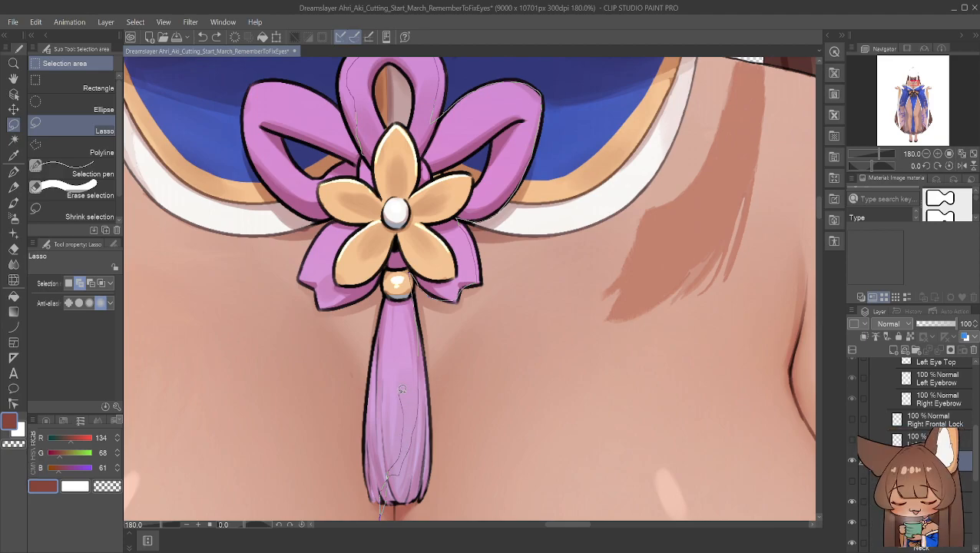
left_click_drag(401, 390, 356, 271)
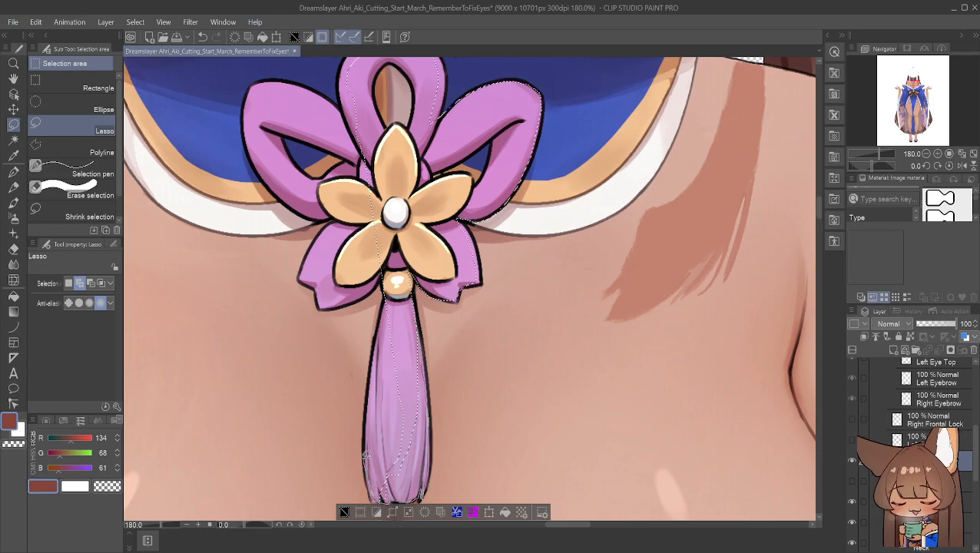
left_click_drag(370, 422, 369, 401)
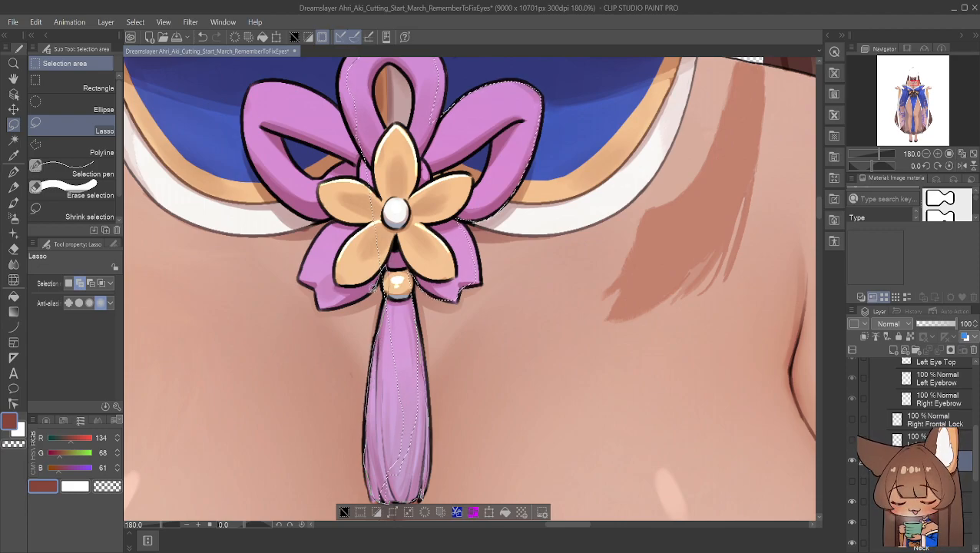
mouse_move(339, 301)
left_mouse_down()
mouse_move(305, 263)
mouse_move(319, 233)
mouse_move(354, 208)
mouse_move(288, 199)
mouse_move(264, 170)
mouse_move(248, 120)
mouse_move(253, 84)
mouse_move(263, 79)
mouse_move(325, 92)
left_mouse_up()
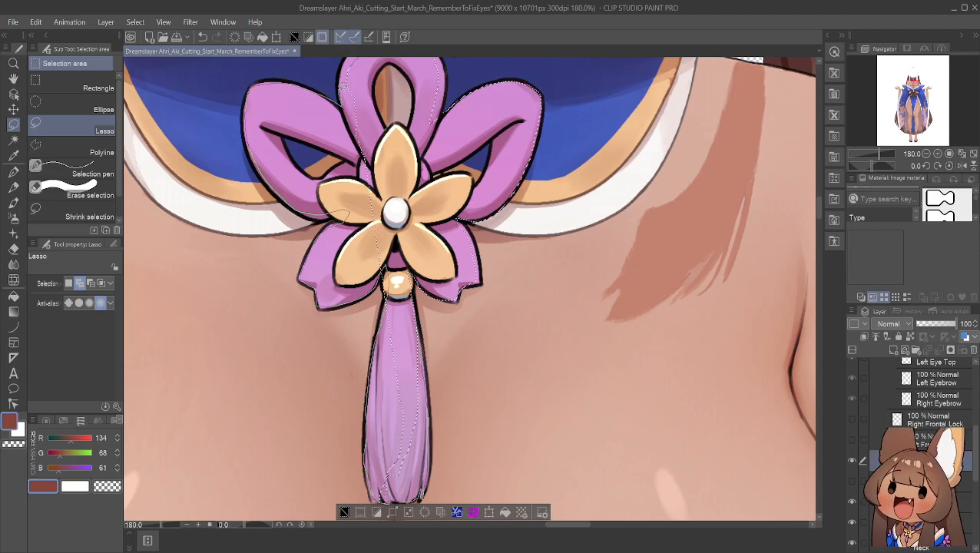
mouse_move(354, 60)
left_mouse_down()
mouse_move(411, 55)
mouse_move(443, 83)
left_mouse_up()
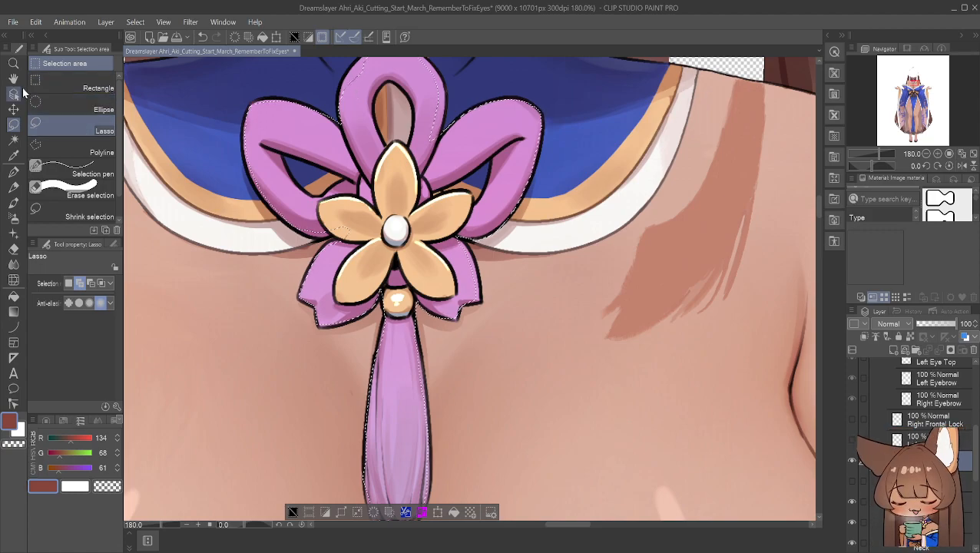
Subtract the openings inside the three ribbon loops from the selection with the Lasso
left_click(13, 78)
left_click_drag(375, 134, 374, 262)
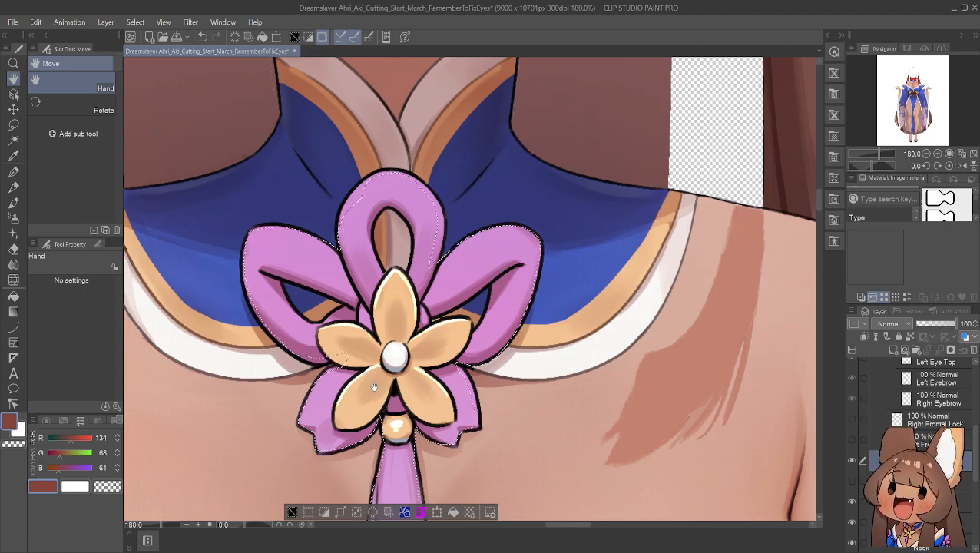
left_click(13, 125)
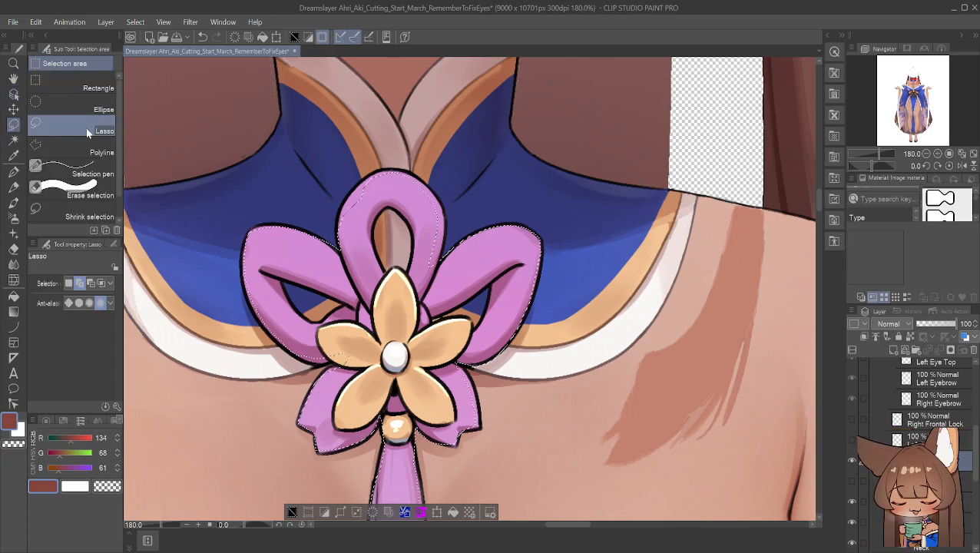
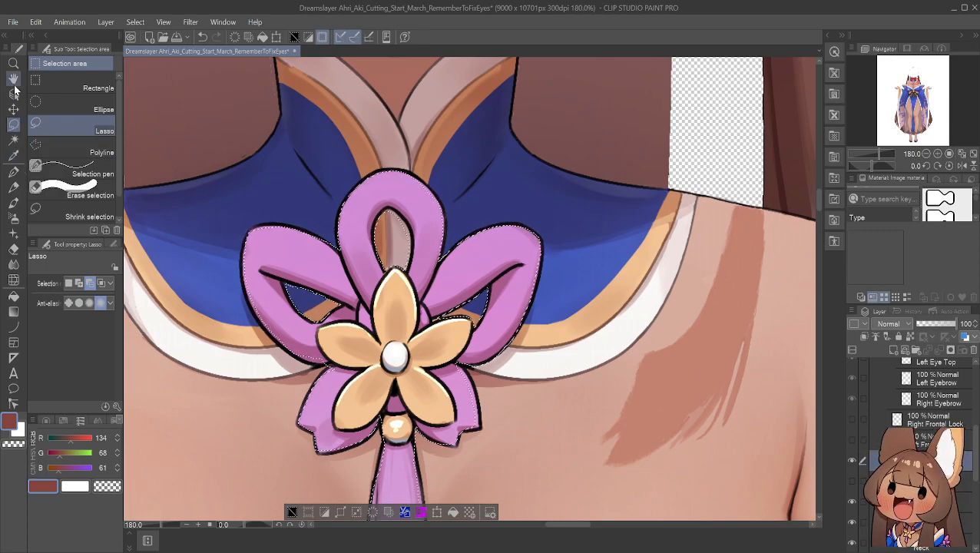
Inspect the selection outline around the ribbon loops, flower and tassel from close up
left_click(14, 78)
scroll(381, 199, "up", 4)
scroll(380, 198, "up", 2)
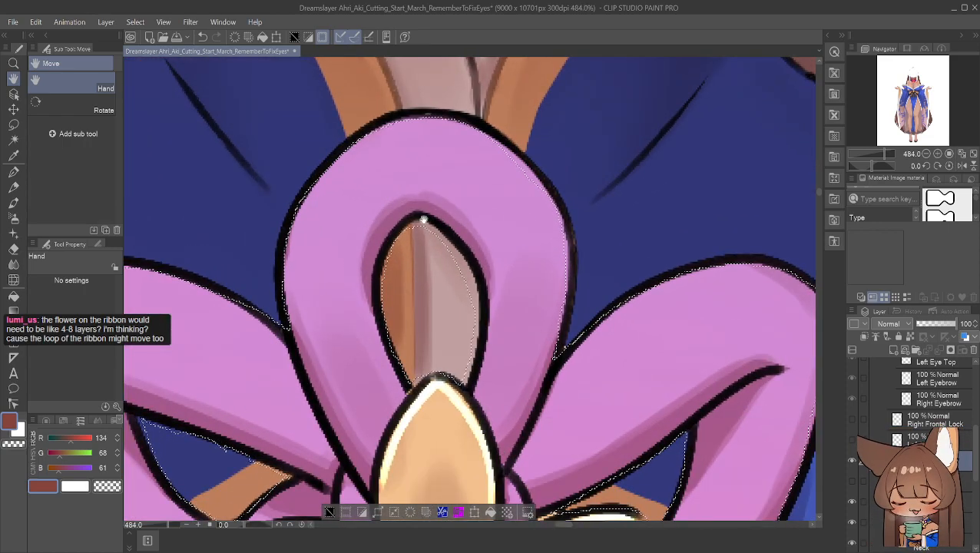
left_click_drag(420, 217, 431, 113)
scroll(431, 113, "down", 4)
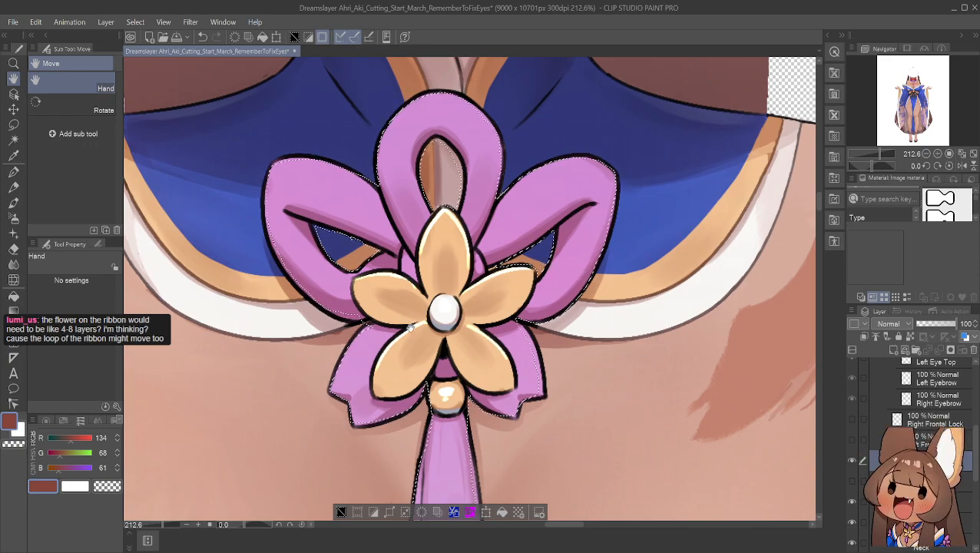
left_click_drag(463, 360, 435, 252)
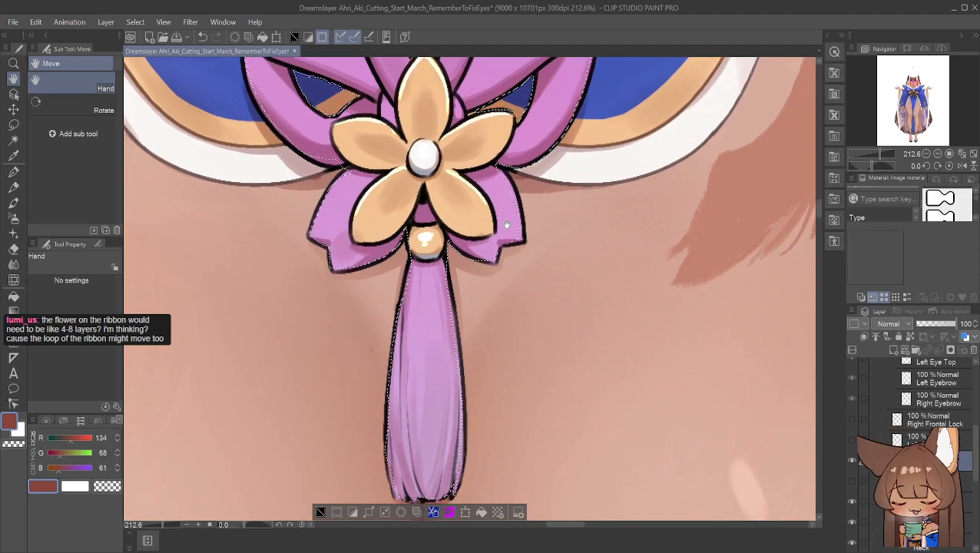
Trim the selection along the upper-left inner edge of the top ribbon loop's opening with the Selection pen in subtract mode
left_click_drag(510, 233, 530, 413)
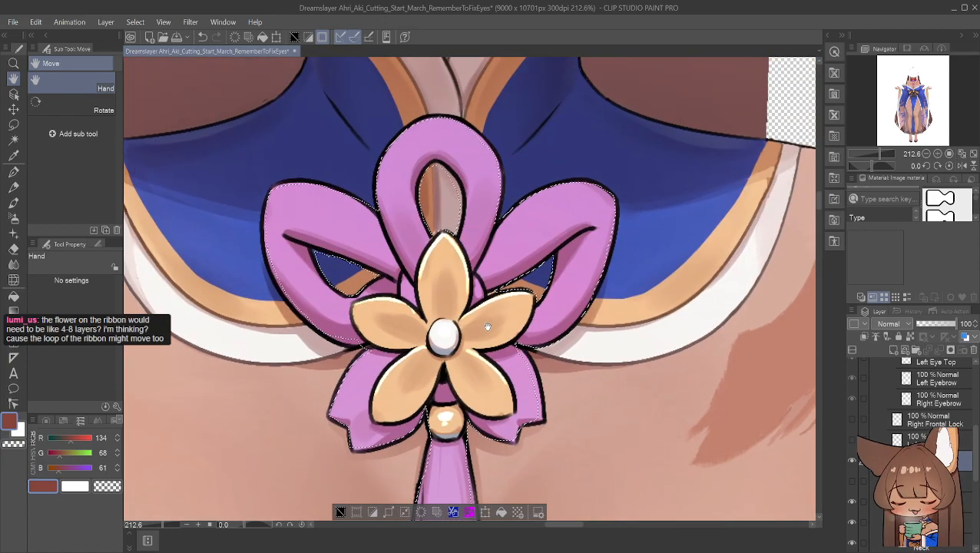
scroll(485, 326, "up", 4)
left_click_drag(462, 269, 507, 380)
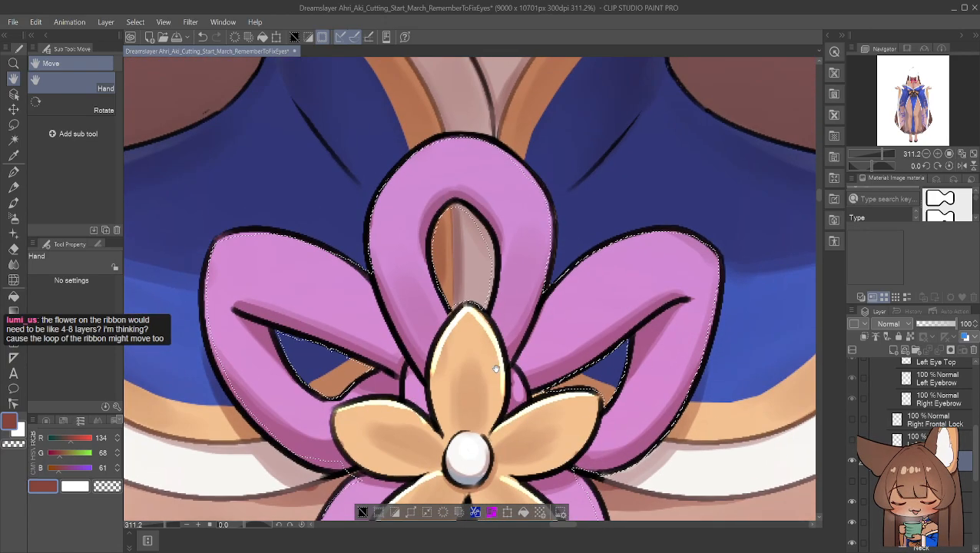
scroll(508, 328, "up", 1)
scroll(519, 350, "up", 1)
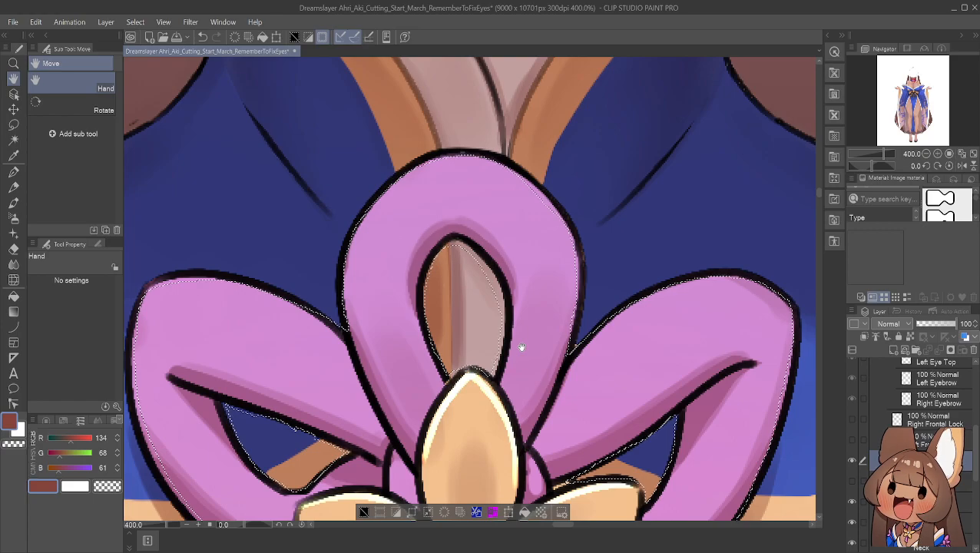
left_click(13, 140)
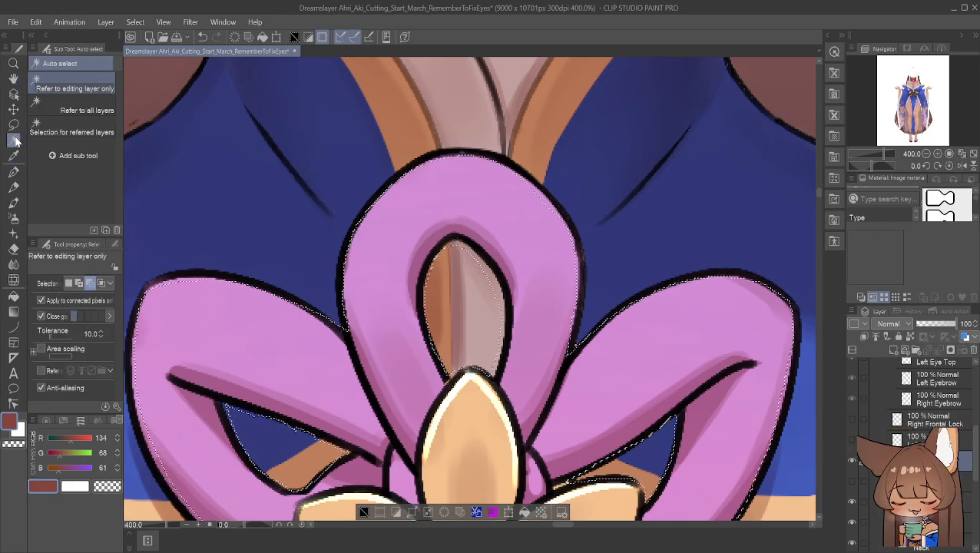
key("m")
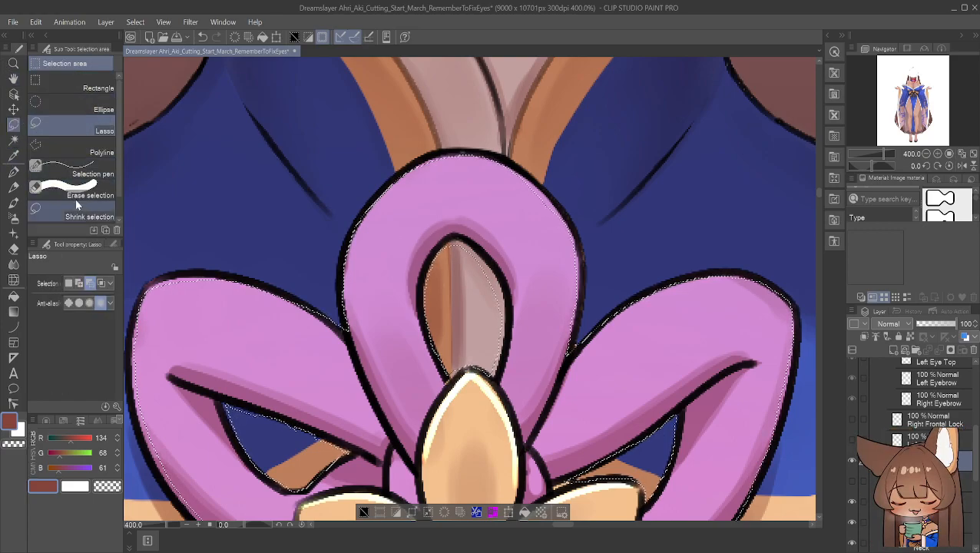
left_click(84, 169)
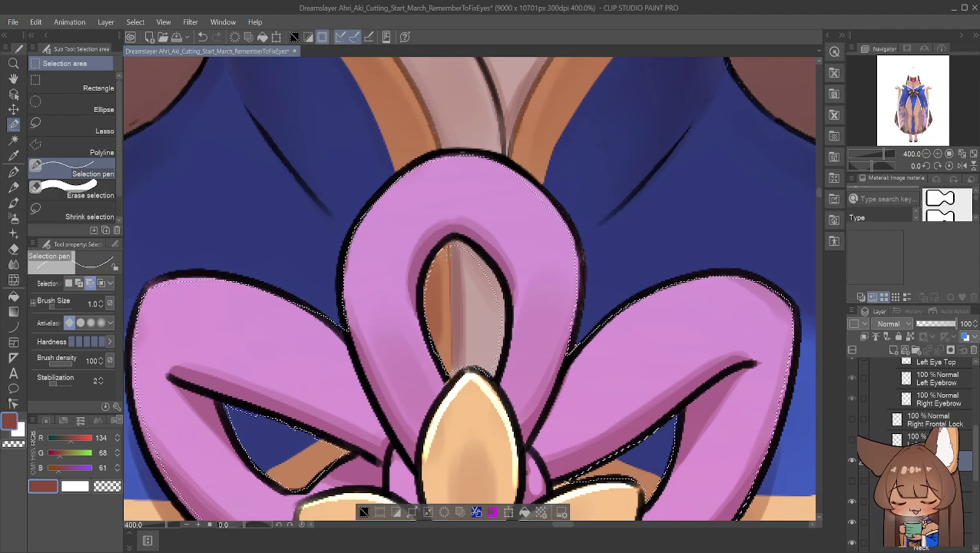
left_click_drag(446, 247, 427, 278)
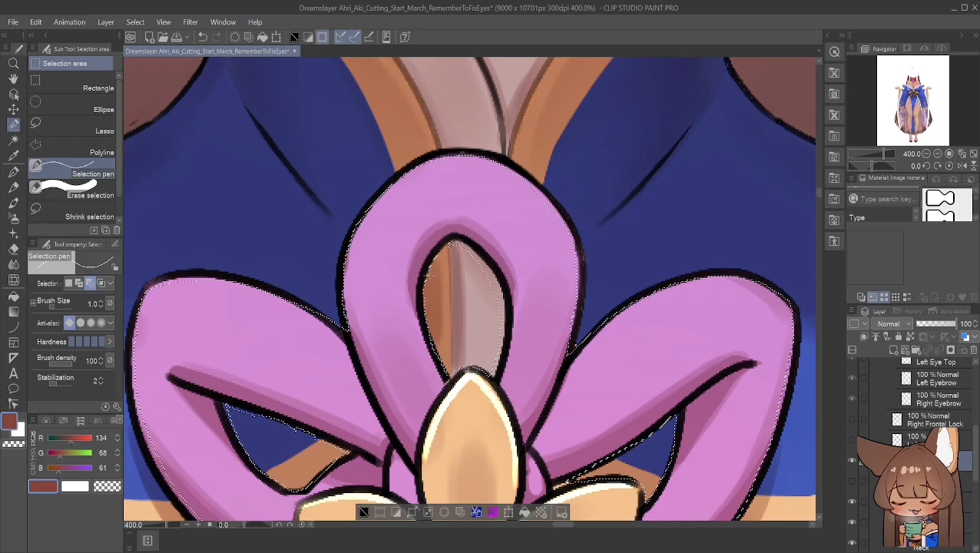
Add the black outline along the lower-left edge of the top loop's opening to the selection with the Selection pen
scroll(432, 243, "up", 1)
scroll(431, 218, "up", 2)
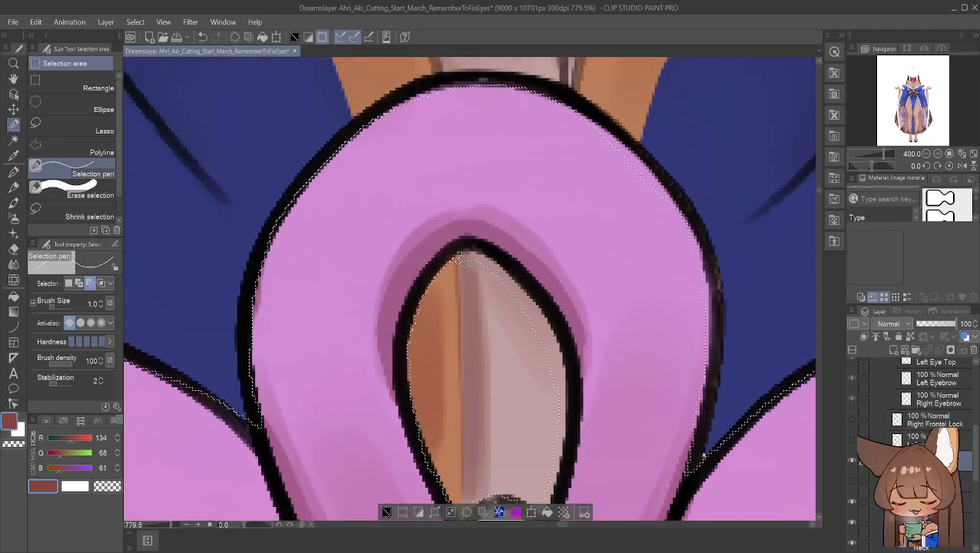
key("space")
left_click_drag(450, 257, 416, 168)
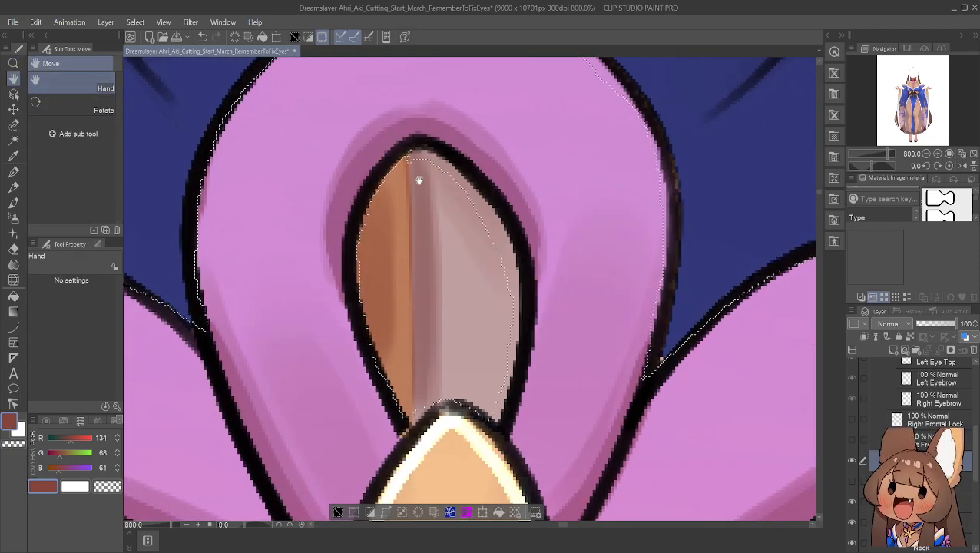
scroll(433, 193, "up", 1)
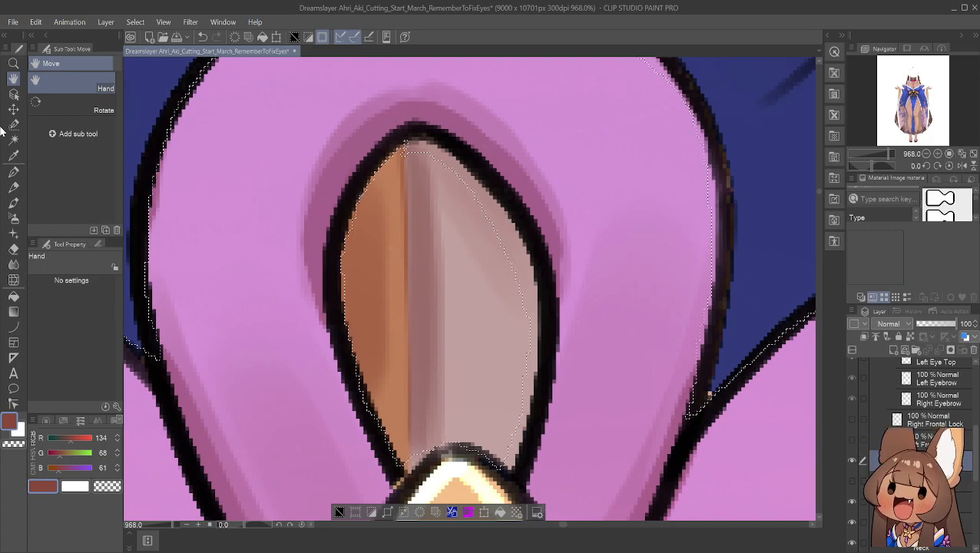
left_click(13, 127)
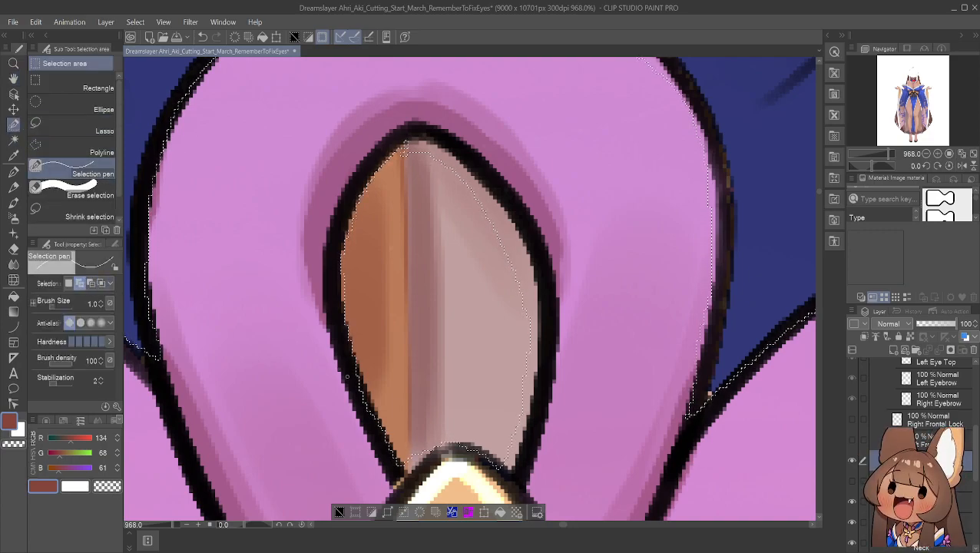
left_click_drag(367, 416, 369, 403)
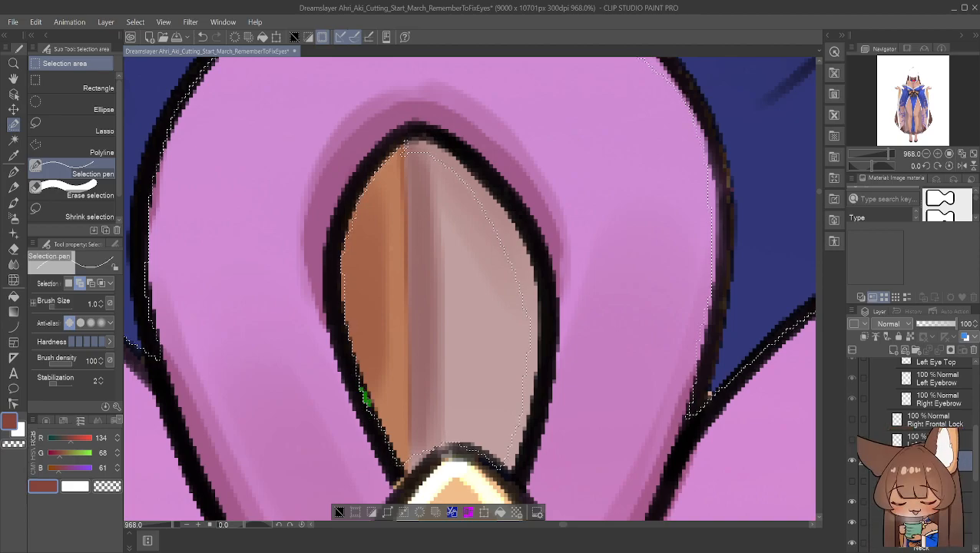
left_click_drag(383, 439, 386, 443)
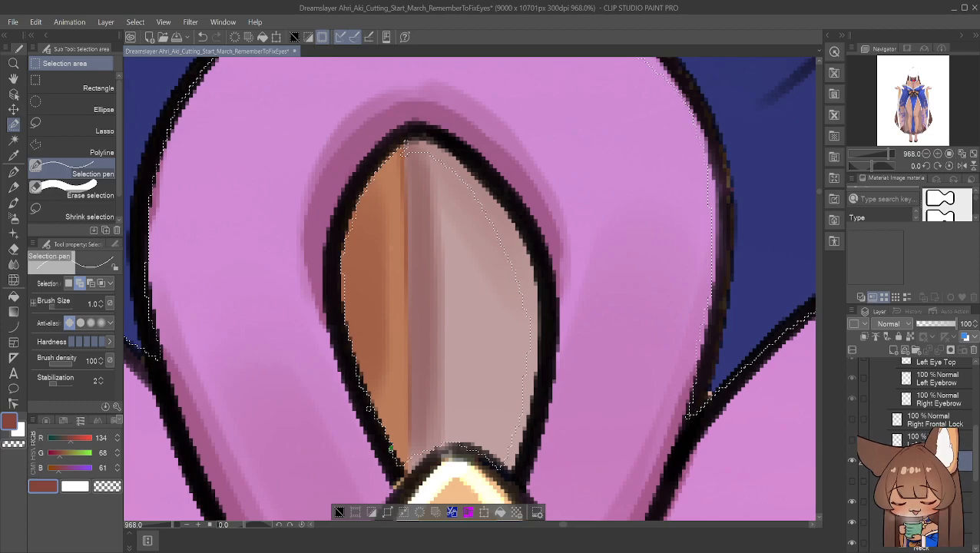
left_click_drag(397, 461, 400, 464)
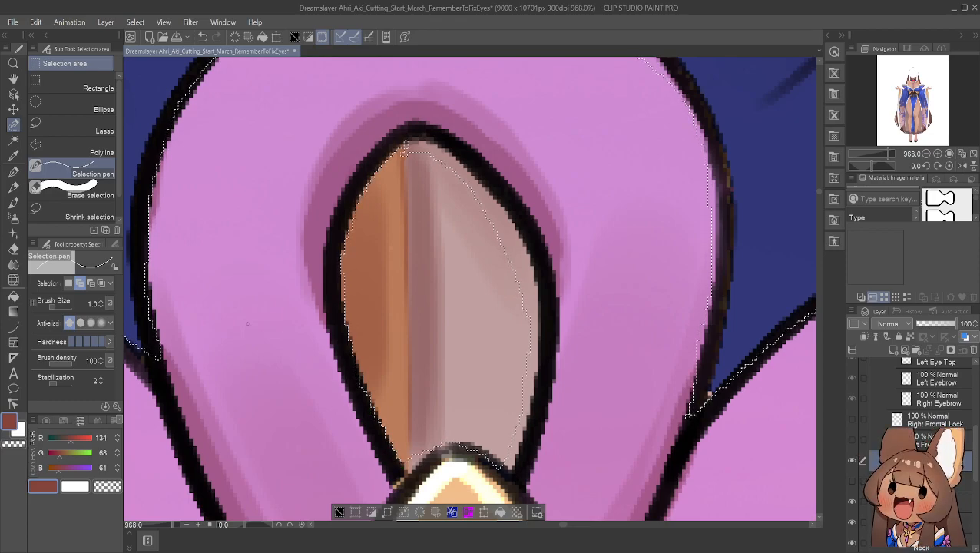
left_click_drag(360, 383, 362, 387)
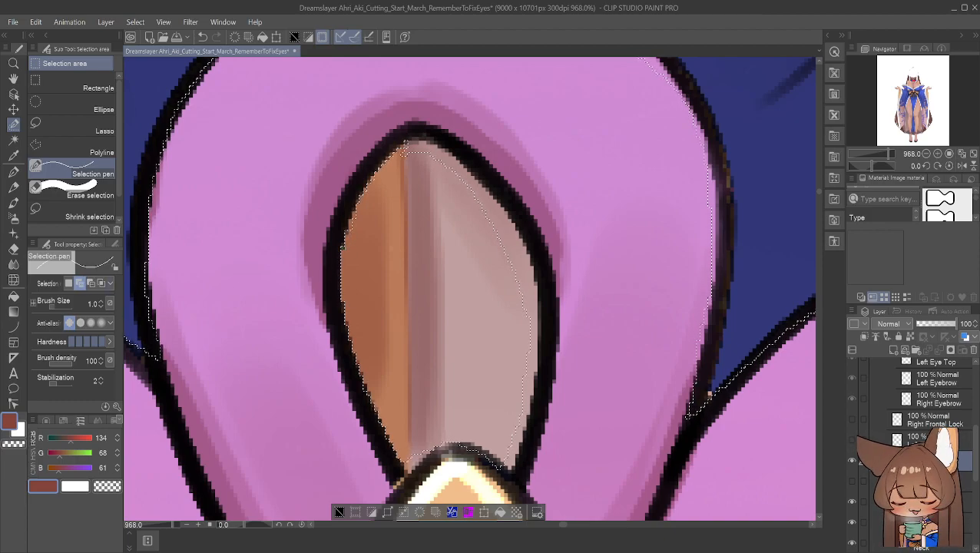
Subtract the skin-coloured strip along the upper tip and upper-right edge of the top loop's opening from the selection
left_click(91, 285)
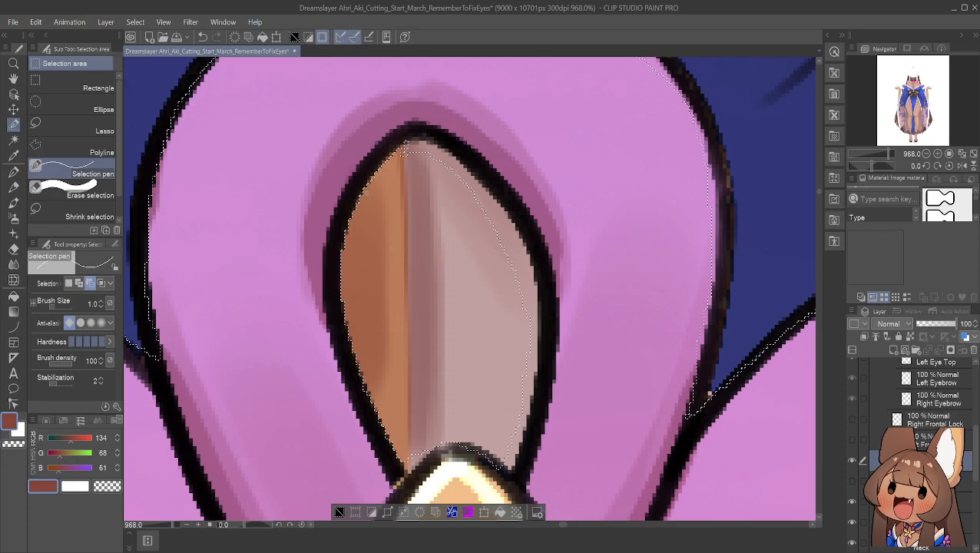
left_click_drag(414, 150, 425, 147)
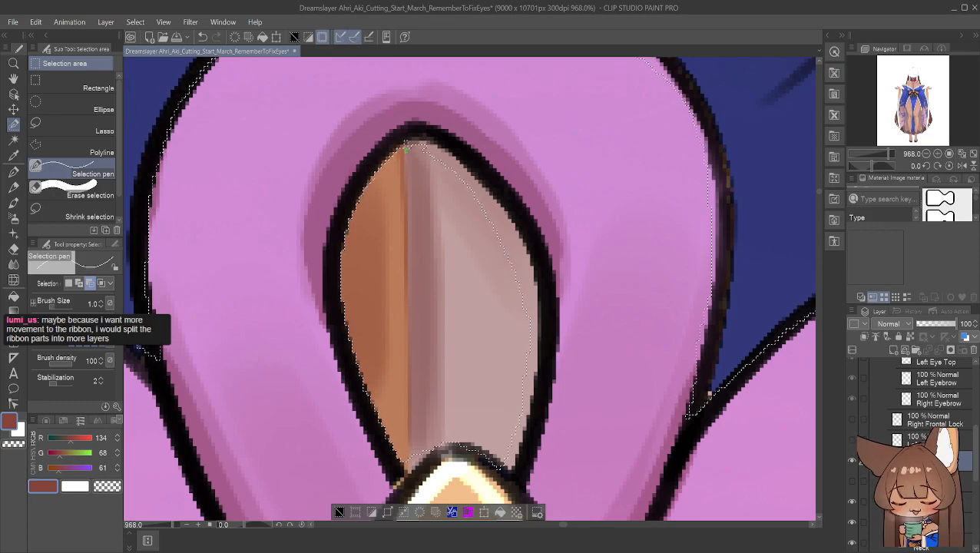
mouse_move(419, 146)
left_mouse_down()
mouse_move(454, 181)
mouse_move(445, 159)
mouse_move(476, 194)
left_mouse_up()
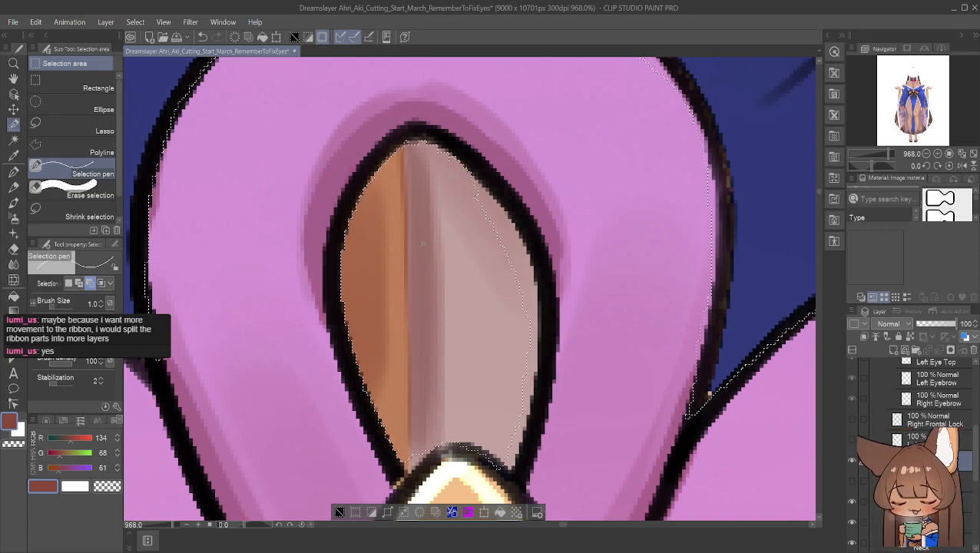
left_click_drag(479, 183, 499, 235)
left_click_drag(494, 201, 505, 252)
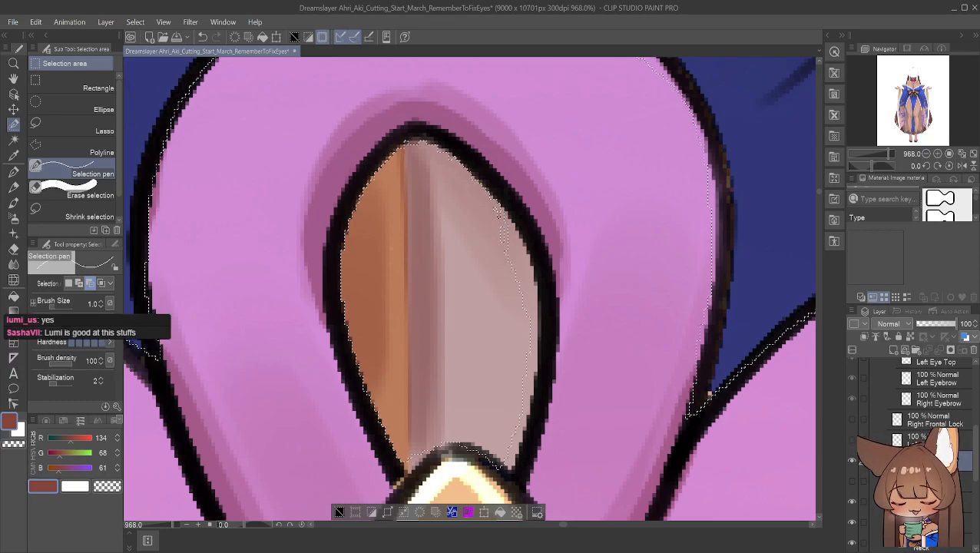
left_click_drag(497, 211, 507, 263)
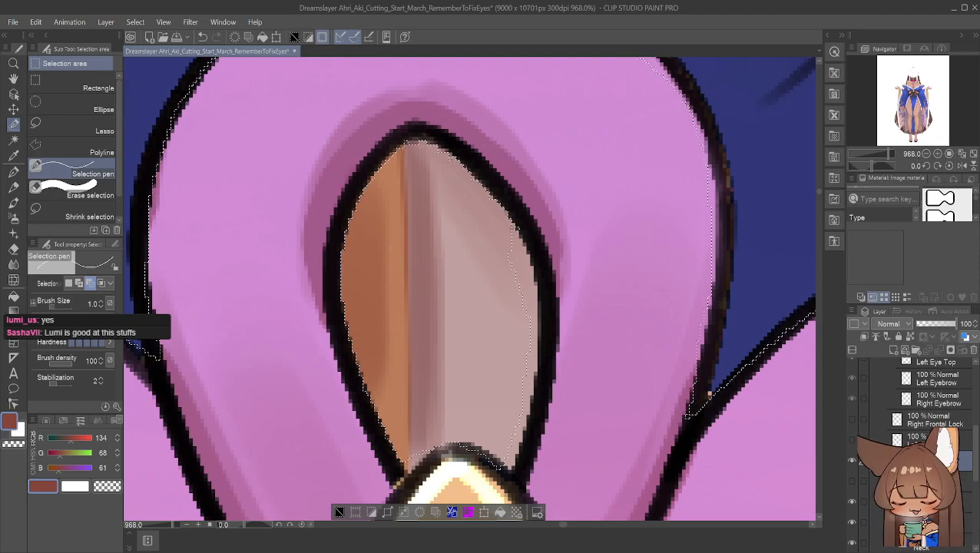
mouse_move(513, 225)
left_mouse_down()
mouse_move(514, 265)
mouse_move(507, 252)
left_mouse_up()
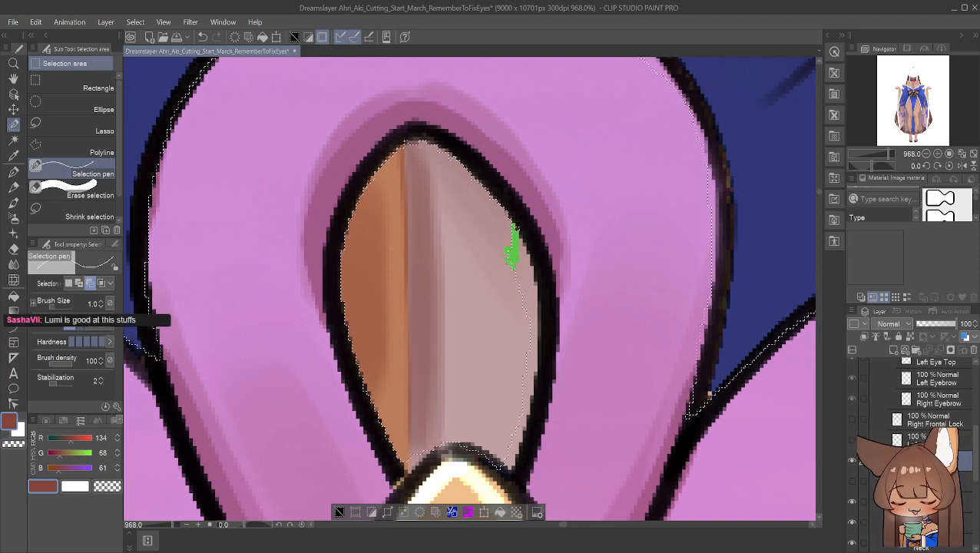
Subtract the remaining strip down the right side of the top loop's opening, as far as the petal tip, from the selection
left_click(79, 283)
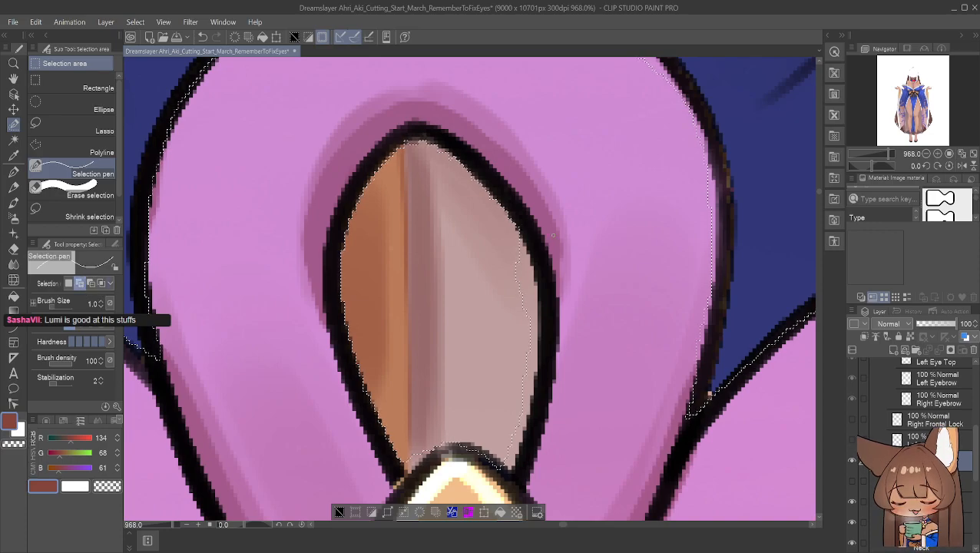
left_click(90, 283)
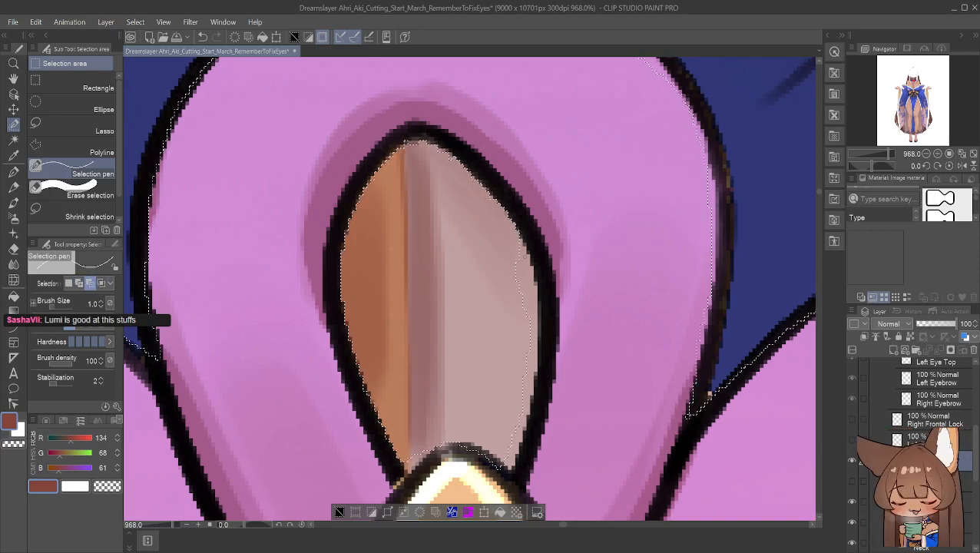
left_click(516, 244, "alt")
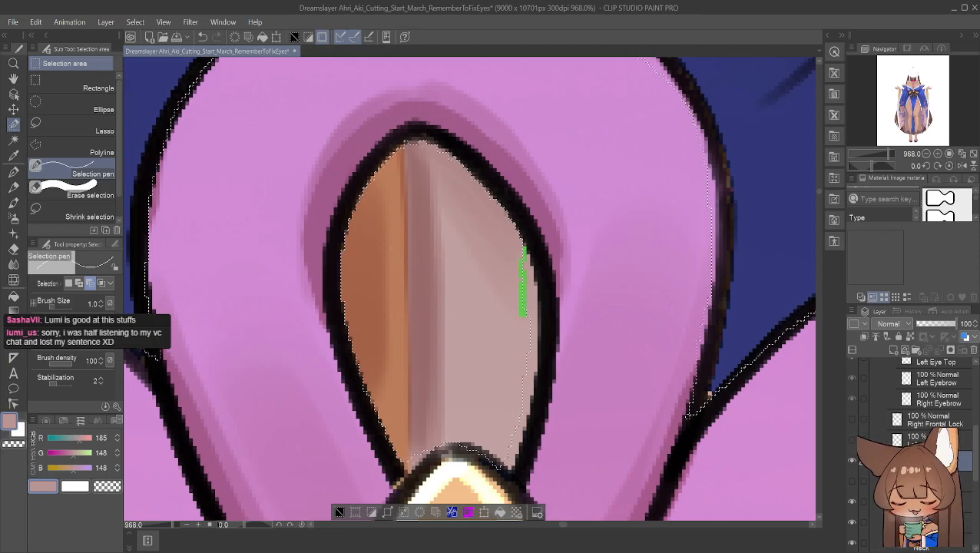
mouse_move(529, 255)
left_mouse_down()
mouse_move(528, 319)
mouse_move(531, 272)
left_mouse_up()
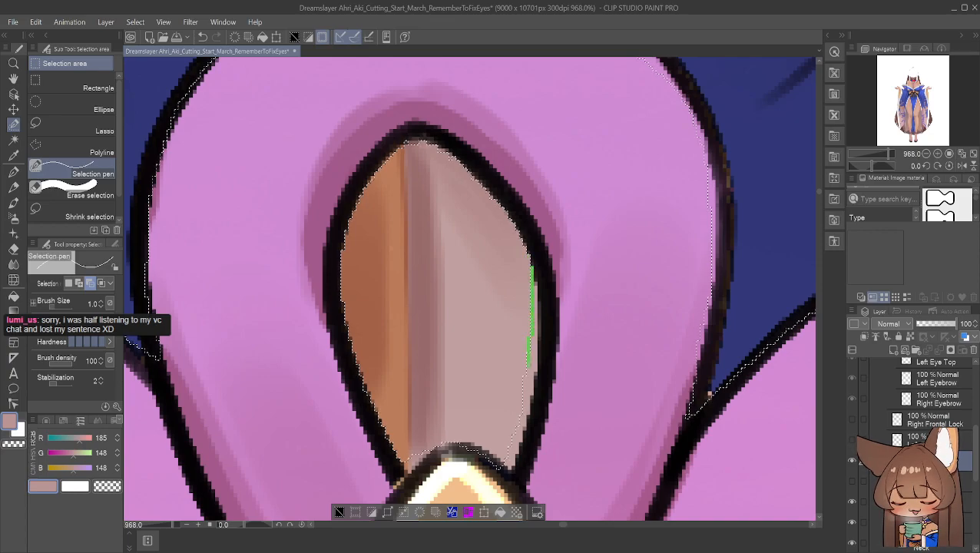
left_click_drag(537, 282, 539, 312)
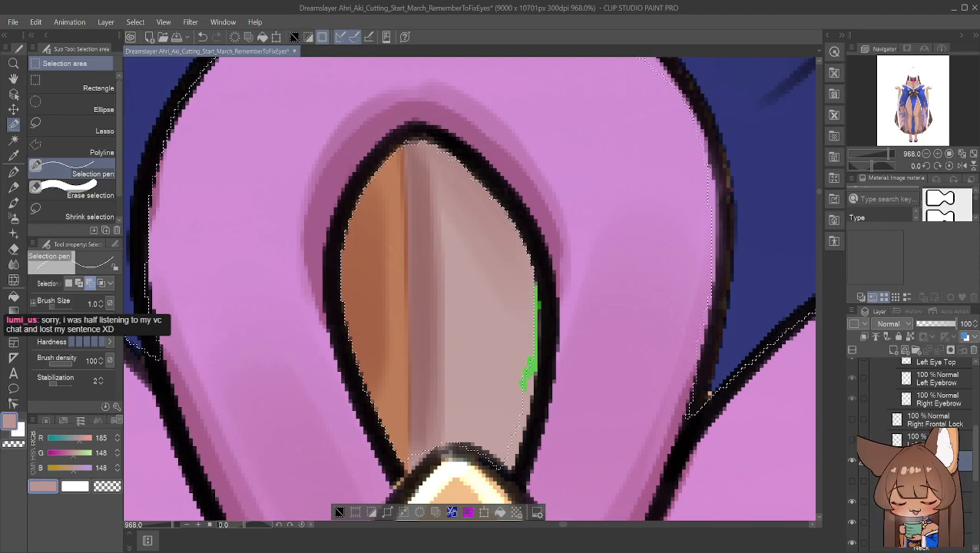
left_click_drag(528, 393, 523, 425)
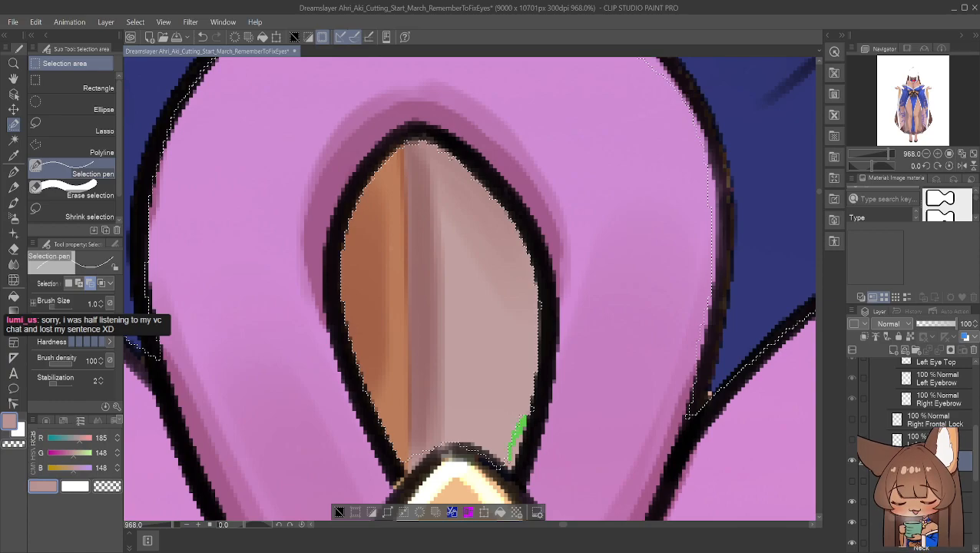
left_click_drag(525, 422, 518, 452)
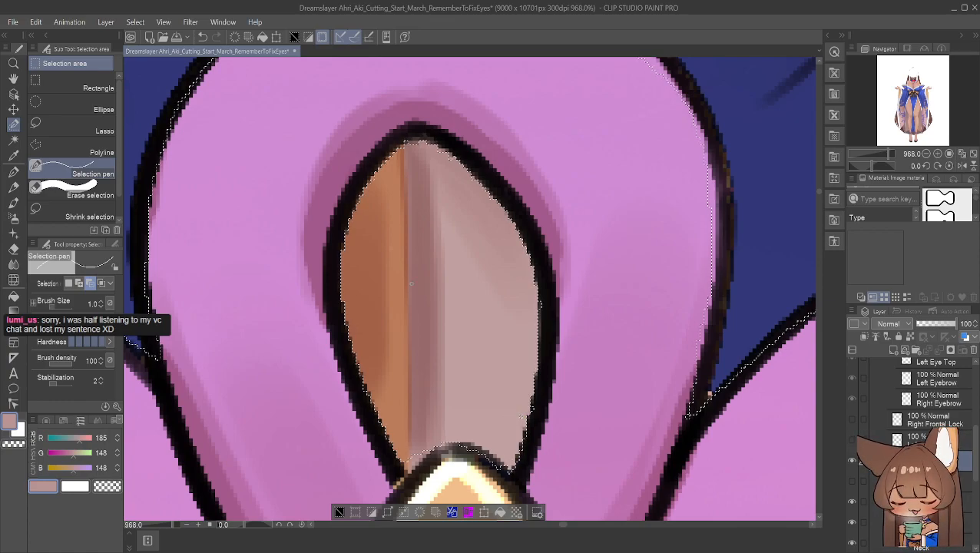
Even out the selection edge along the opening's right side and the petal tip, alternating adding and subtracting Selection pen strokes
left_click(79, 284)
left_click_drag(540, 298, 540, 309)
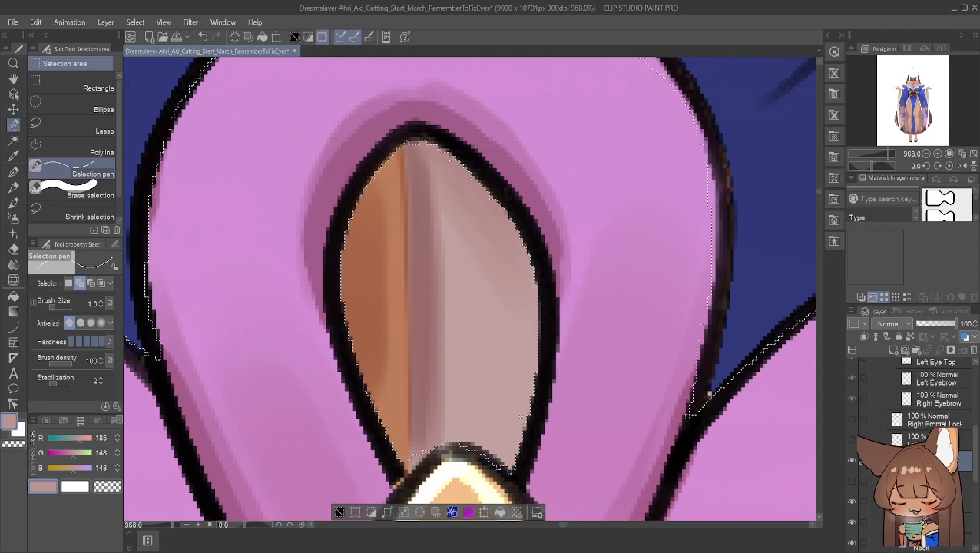
left_click(90, 282)
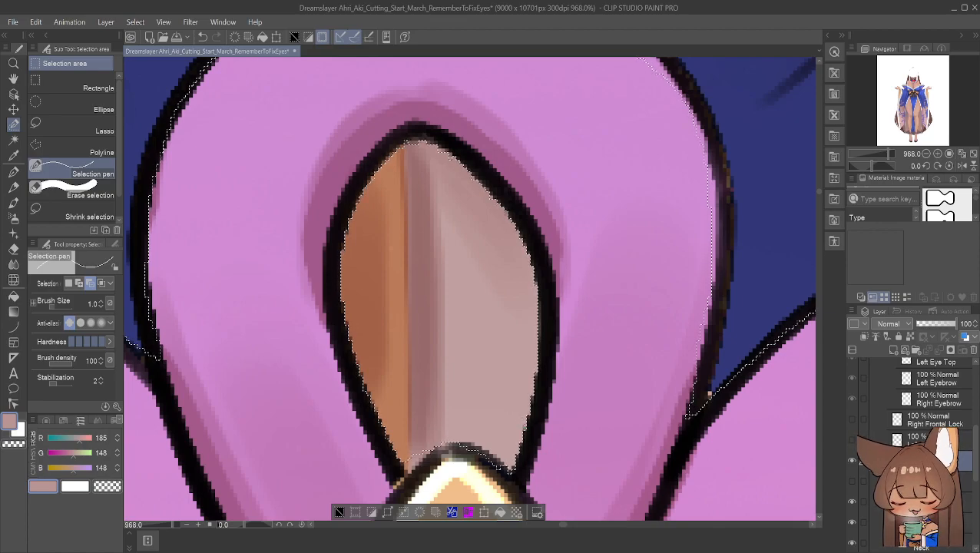
left_click(80, 284)
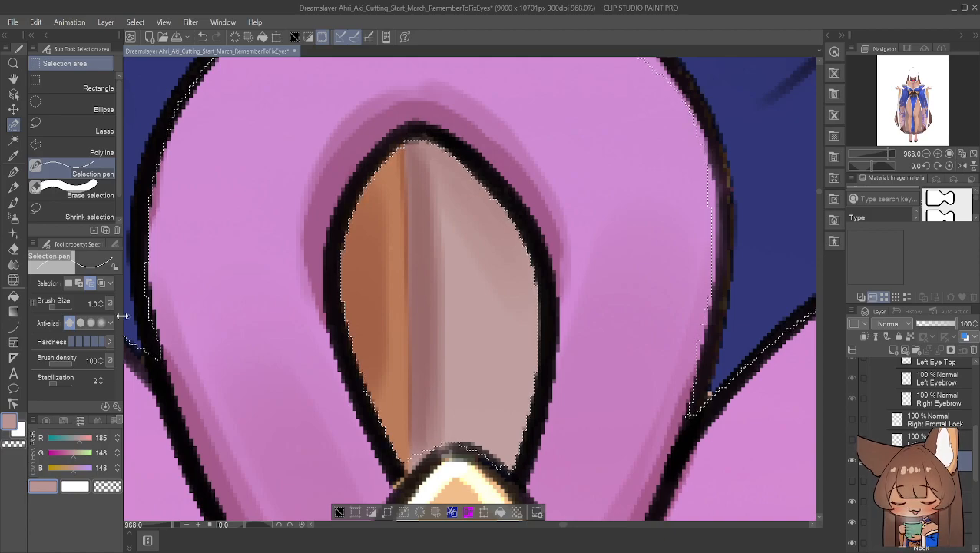
left_click(80, 282)
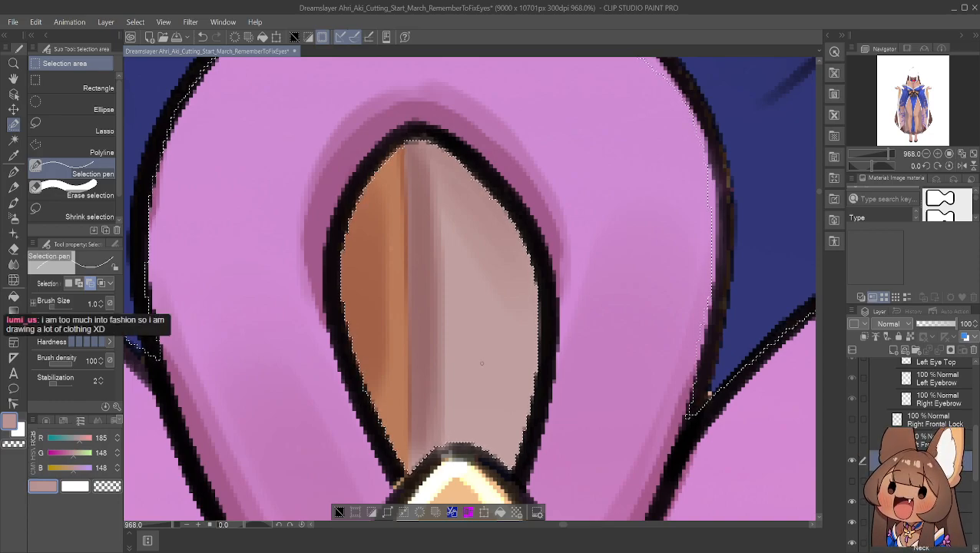
Add the black outline along the outer left side of the top loop to the selection with the Lasso
scroll(665, 413, "down", 4)
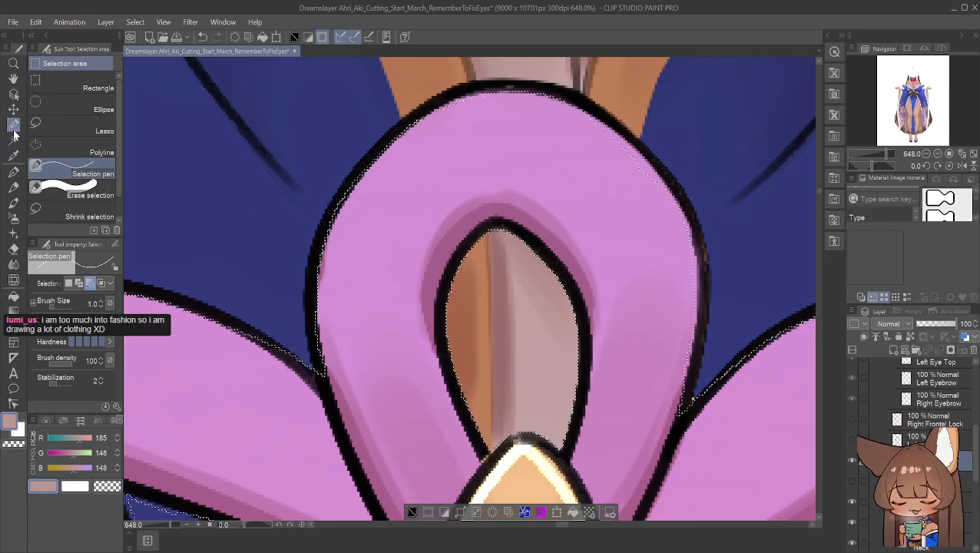
left_click(12, 83)
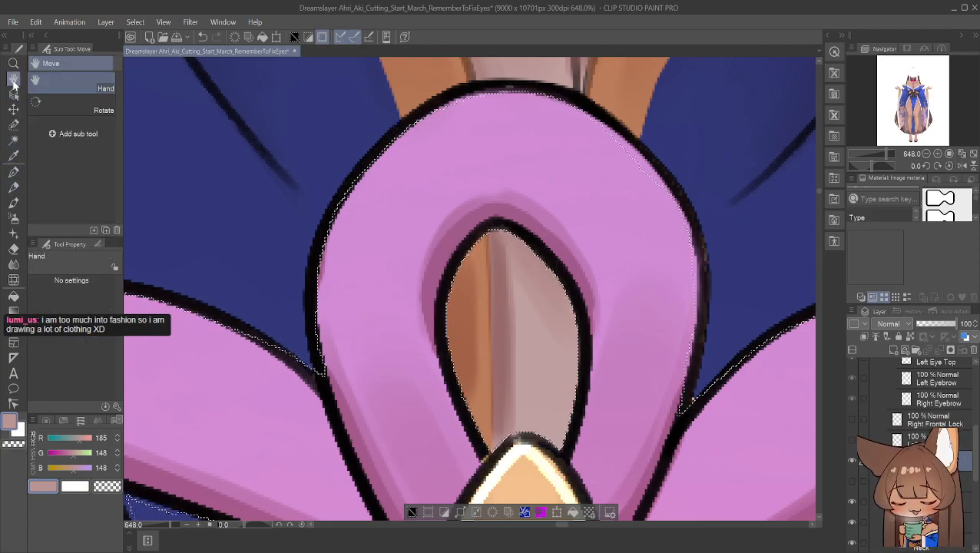
scroll(372, 269, "up", 2)
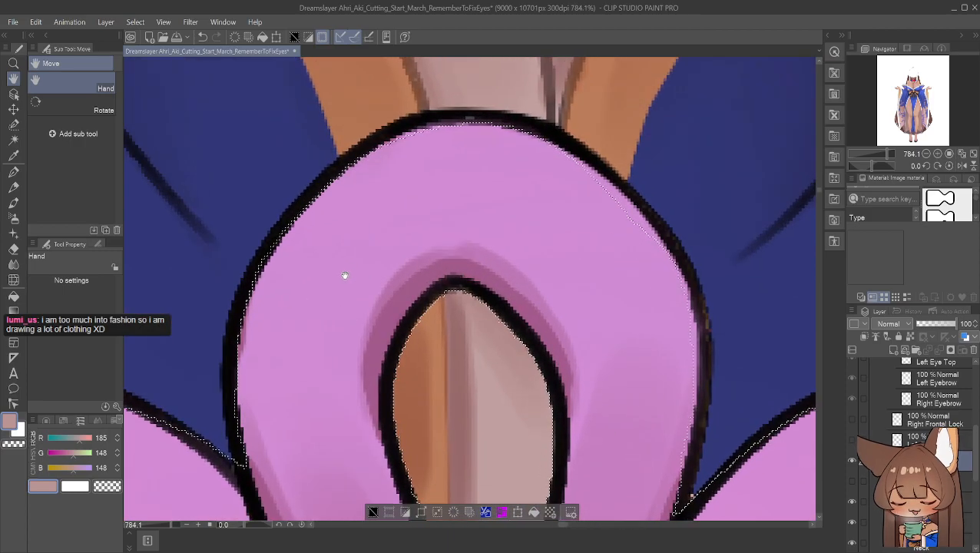
scroll(338, 277, "up", 3)
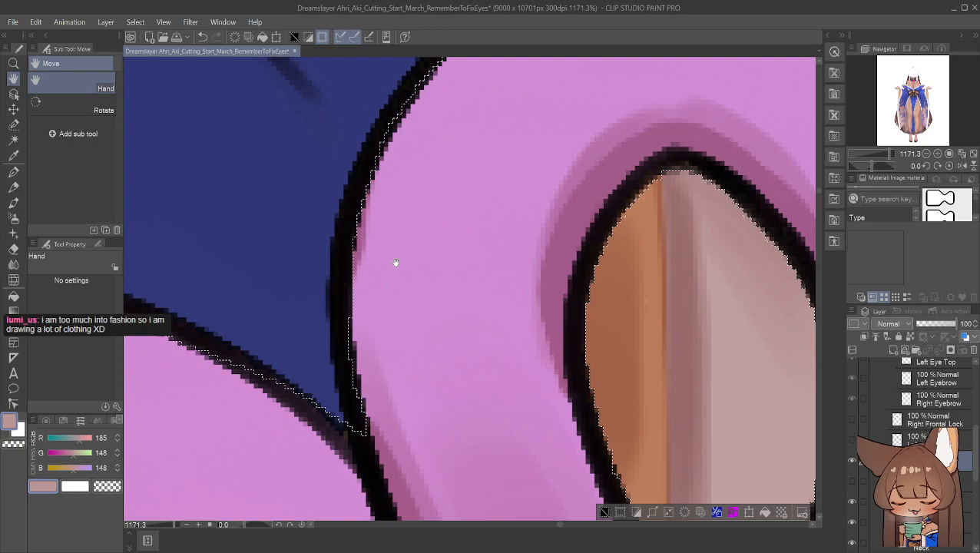
left_click(13, 123)
left_click(99, 131)
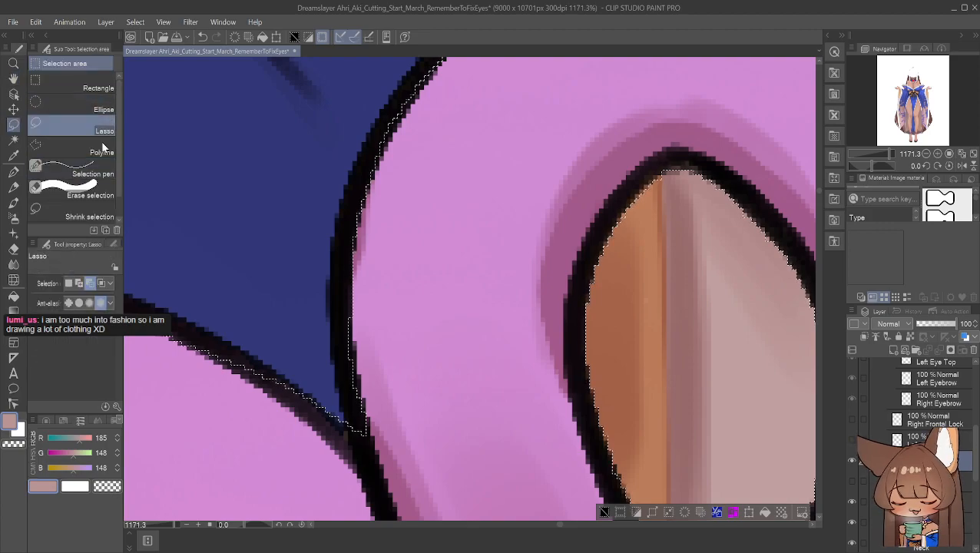
left_click(81, 284)
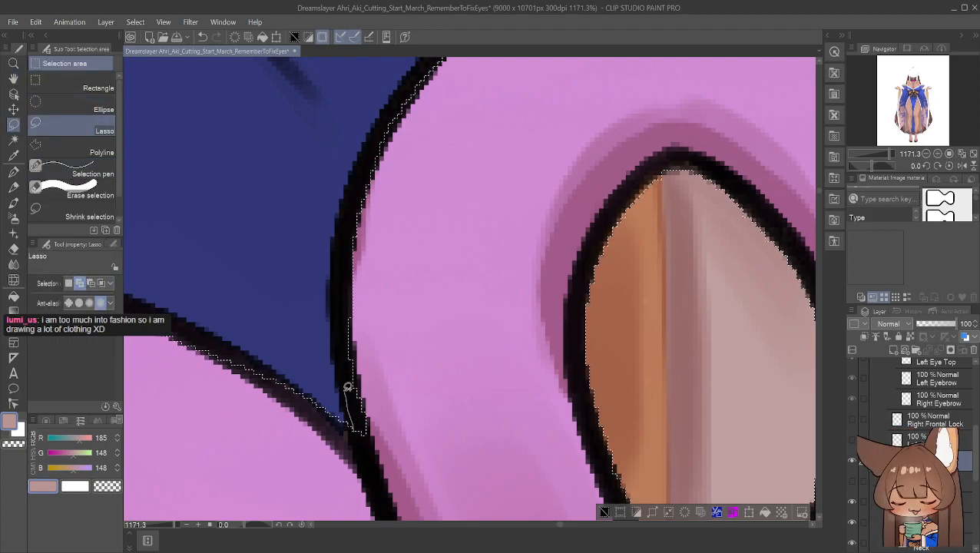
mouse_move(346, 249)
left_mouse_down()
mouse_move(436, 315)
mouse_move(401, 421)
mouse_move(339, 352)
left_mouse_up()
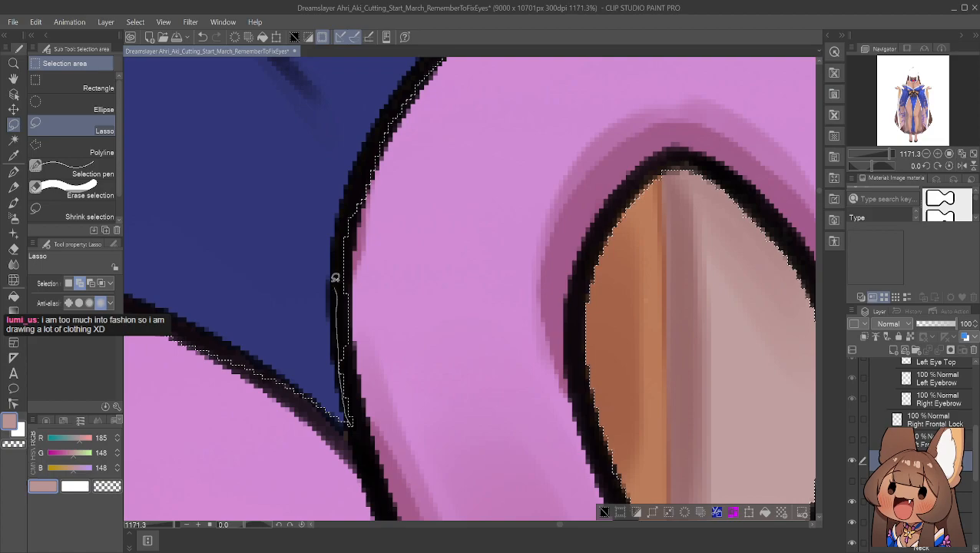
mouse_move(340, 244)
left_mouse_down()
mouse_move(415, 265)
mouse_move(417, 381)
mouse_move(357, 396)
left_mouse_up()
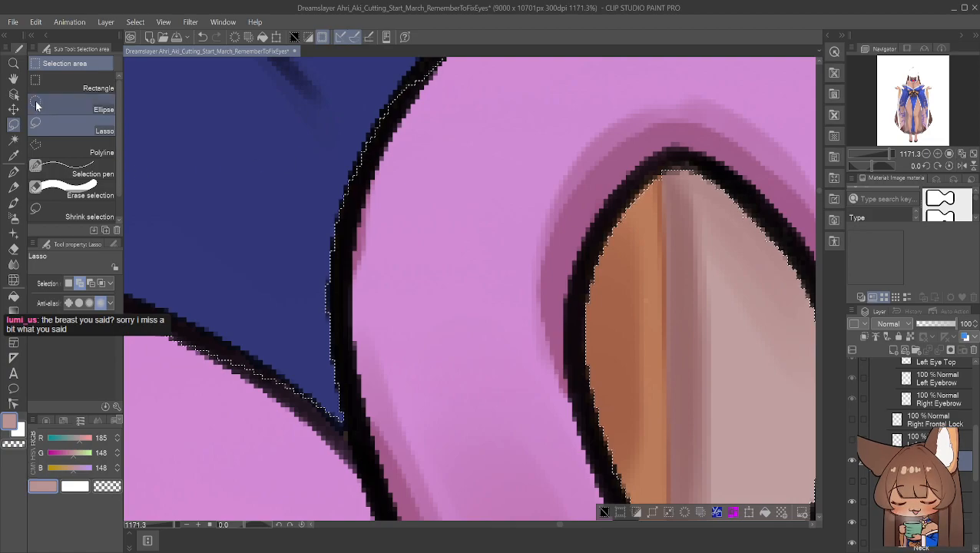
Extend the selection with the Lasso over the black outline along the loop's upper-left curve and top
key("space")
mouse_move(343, 98)
left_mouse_down()
mouse_move(324, 183)
mouse_move(262, 280)
mouse_move(265, 299)
left_mouse_up()
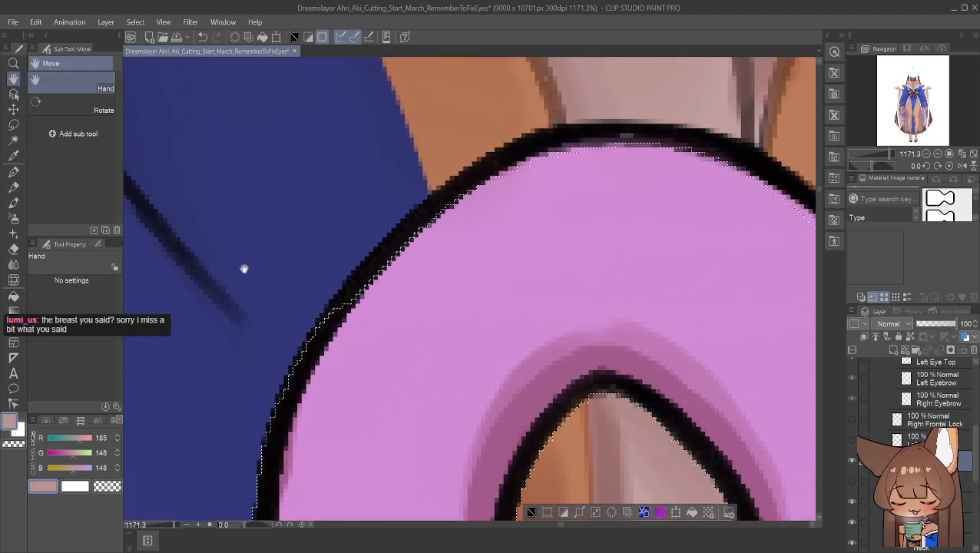
left_click(13, 125)
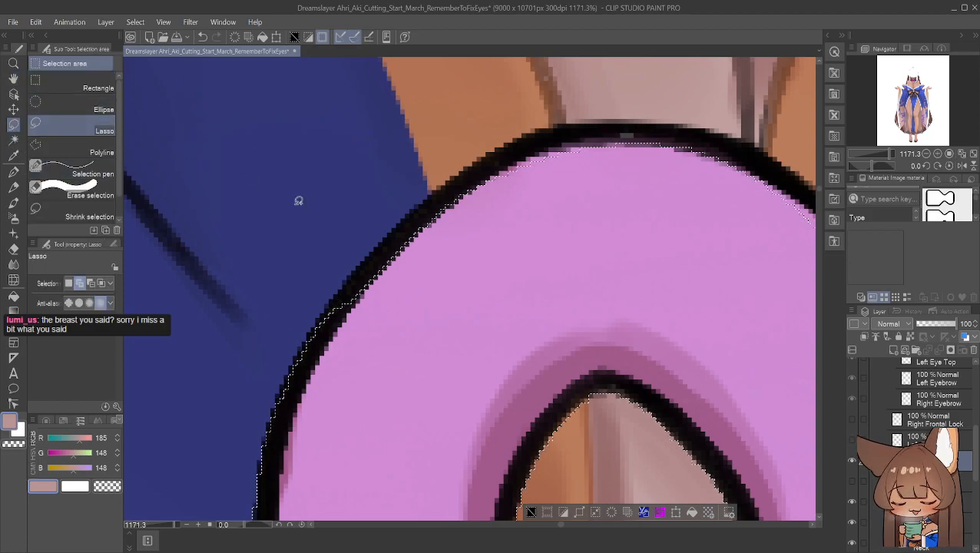
mouse_move(336, 301)
left_mouse_down()
mouse_move(424, 199)
mouse_move(511, 140)
mouse_move(543, 132)
mouse_move(629, 120)
mouse_move(683, 128)
mouse_move(771, 157)
mouse_move(807, 202)
mouse_move(715, 245)
mouse_move(478, 274)
mouse_move(332, 311)
left_mouse_up()
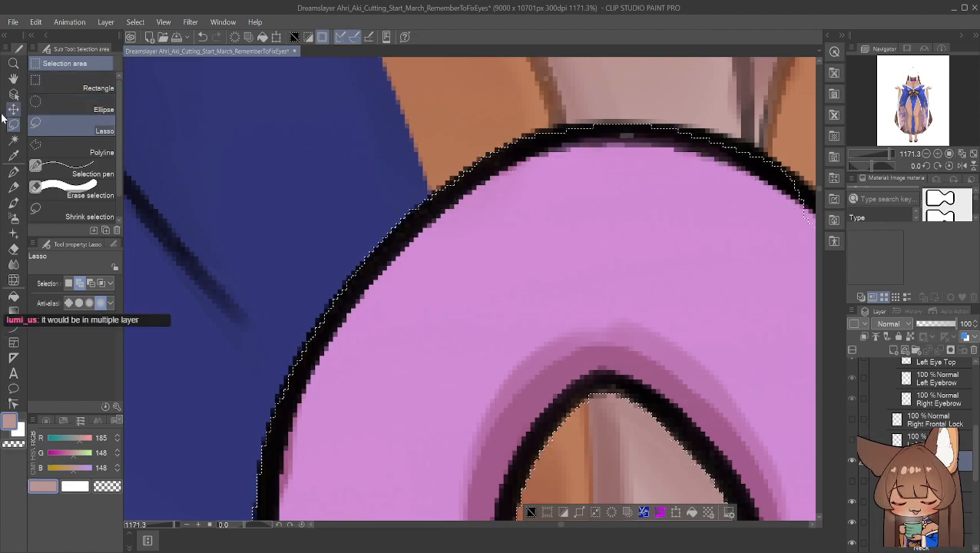
Add the black outline along the loop's outer upper-right curve to the selection with the Lasso
left_click(14, 80)
left_click_drag(609, 220, 268, 219)
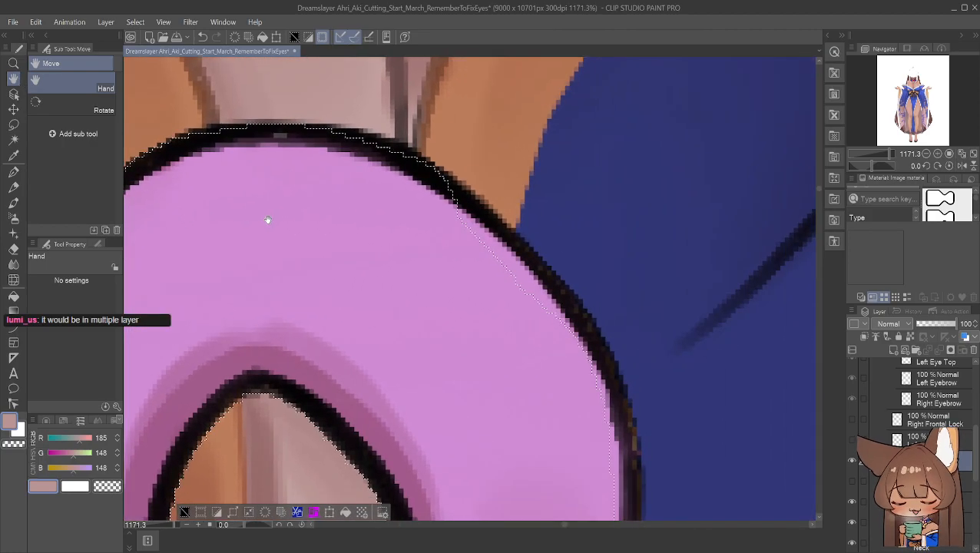
left_click(14, 125)
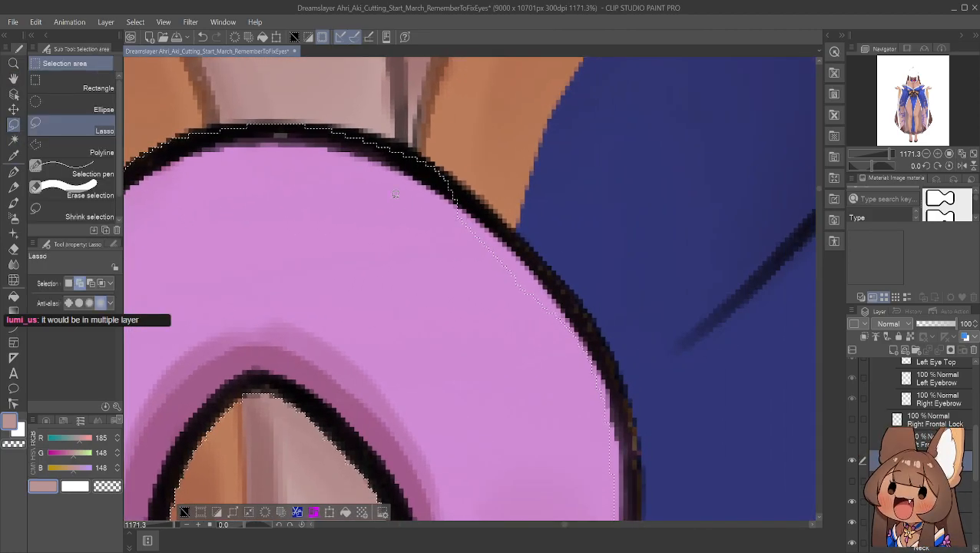
mouse_move(435, 172)
left_mouse_down()
mouse_move(507, 218)
mouse_move(598, 332)
mouse_move(637, 473)
mouse_move(559, 488)
mouse_move(414, 343)
mouse_move(395, 267)
mouse_move(413, 202)
mouse_move(437, 173)
left_mouse_up()
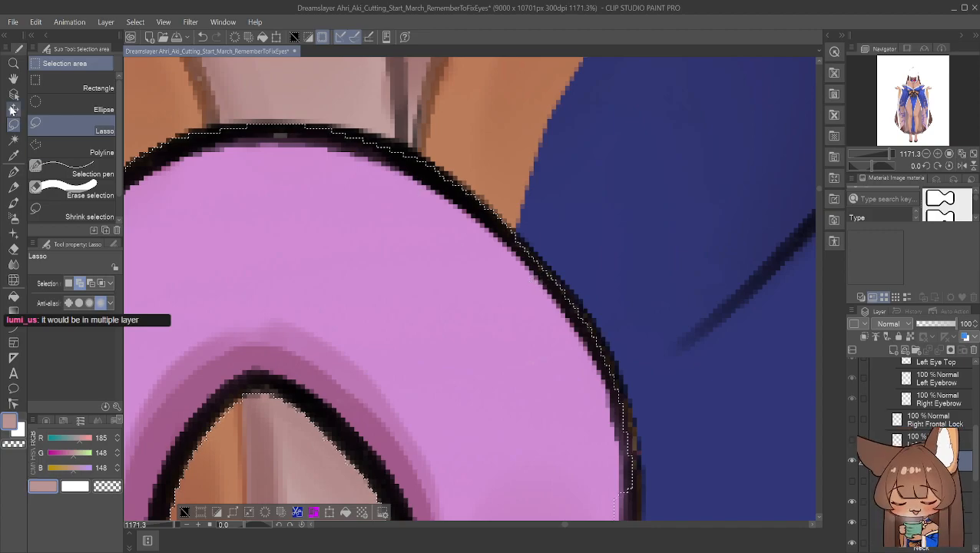
Add the dark outline down the loop's outer right side toward the notch to the selection with the Lasso
left_click(13, 78)
left_click_drag(493, 366, 396, 192)
left_click(14, 124)
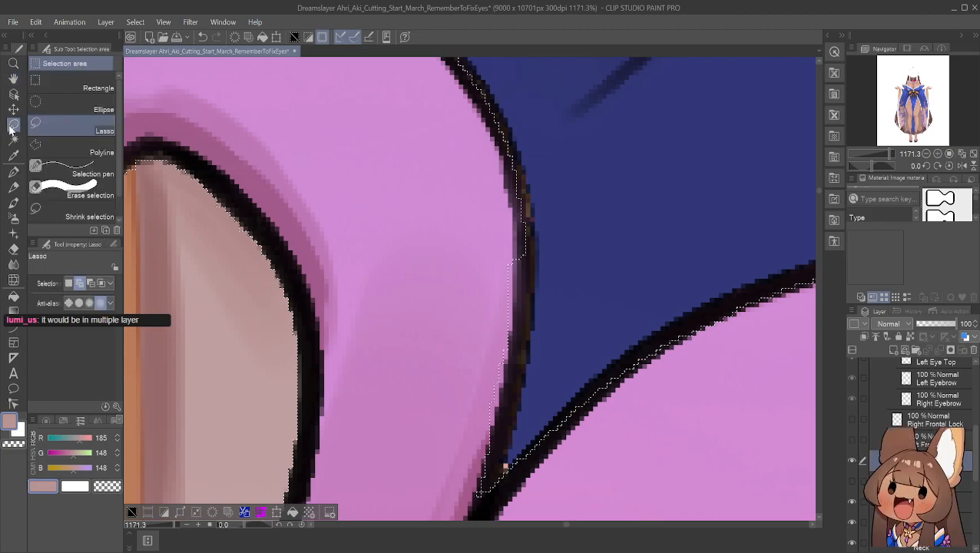
mouse_move(524, 217)
left_mouse_down()
mouse_move(515, 425)
mouse_move(498, 459)
mouse_move(443, 473)
mouse_move(434, 323)
mouse_move(466, 224)
mouse_move(498, 235)
left_mouse_up()
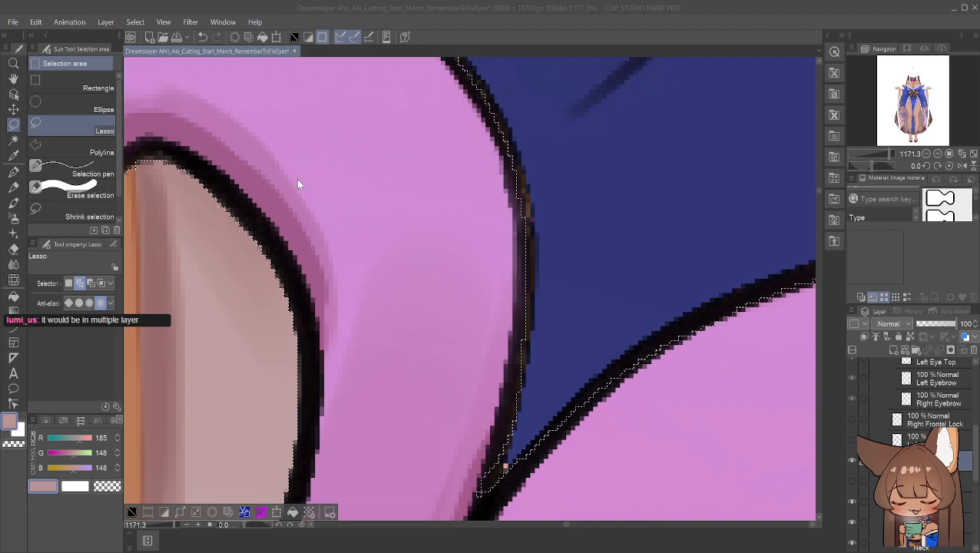
left_click(307, 155)
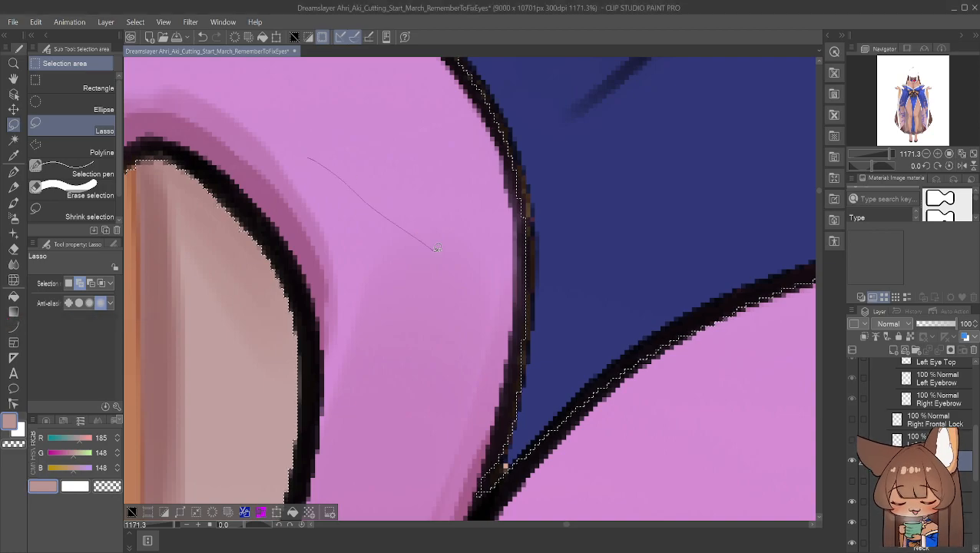
Smooth the selection edge along the loop's outer left and upper-left outline by adding Selection pen strokes
left_click(13, 80)
left_click_drag(296, 125, 565, 339)
left_click_drag(164, 216, 357, 171)
left_click_drag(265, 255, 317, 193)
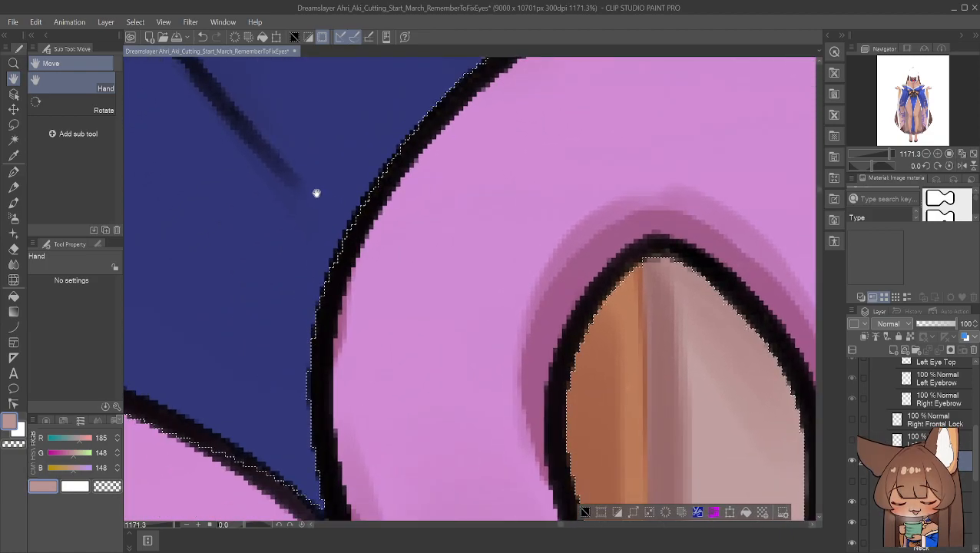
left_click_drag(278, 219, 333, 272)
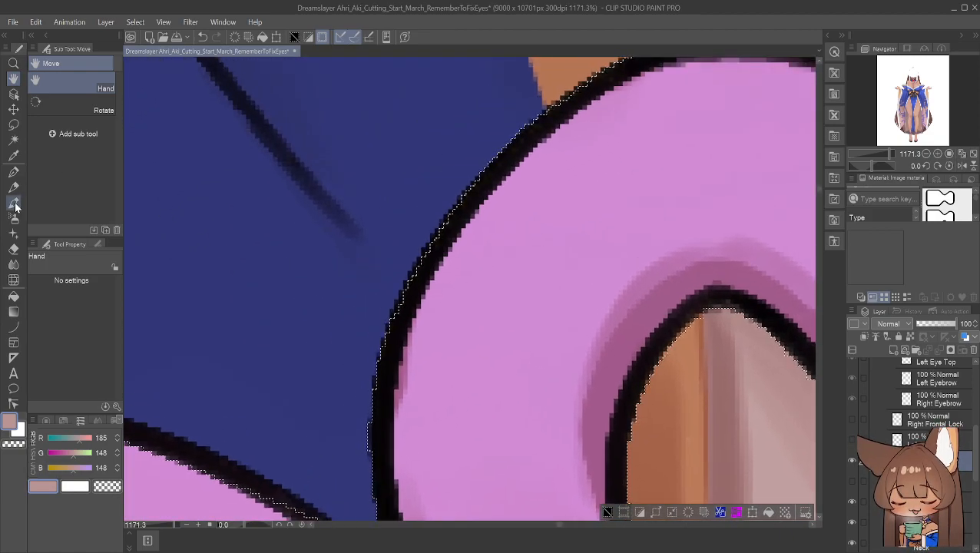
left_click(13, 124)
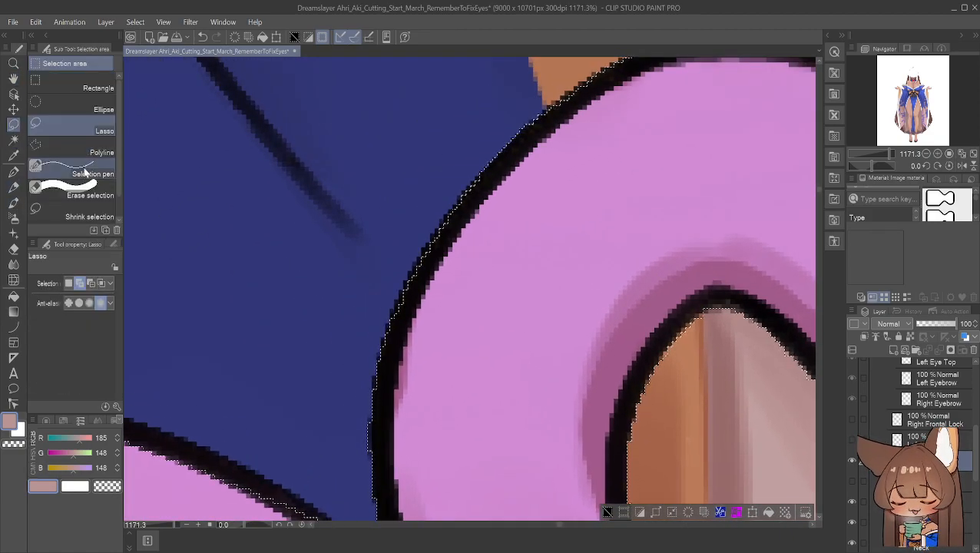
left_click(14, 140)
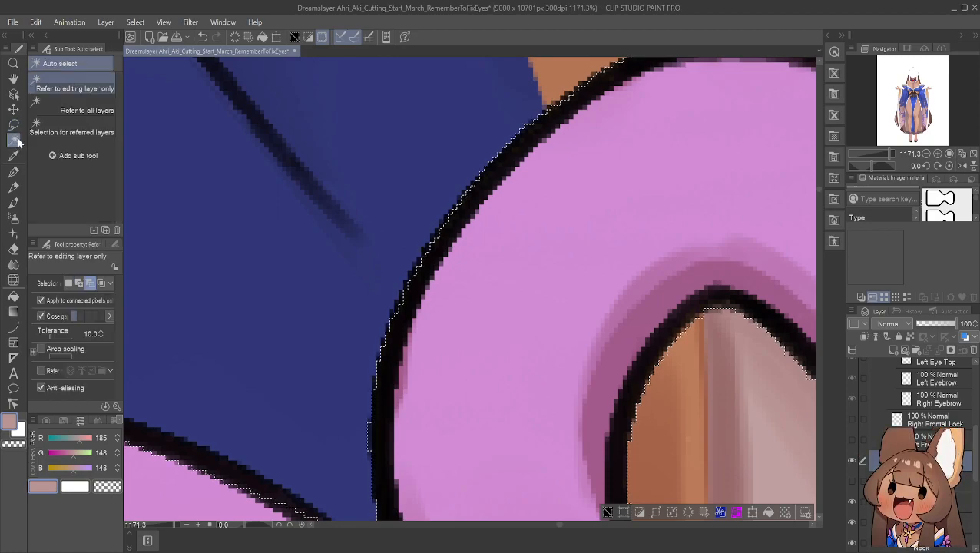
left_click(11, 114)
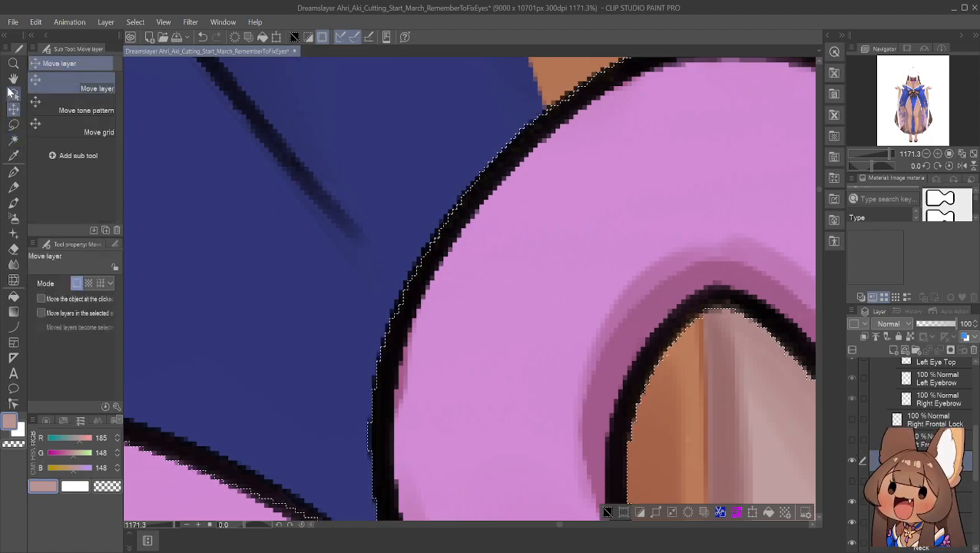
left_click(15, 139)
left_click(13, 125)
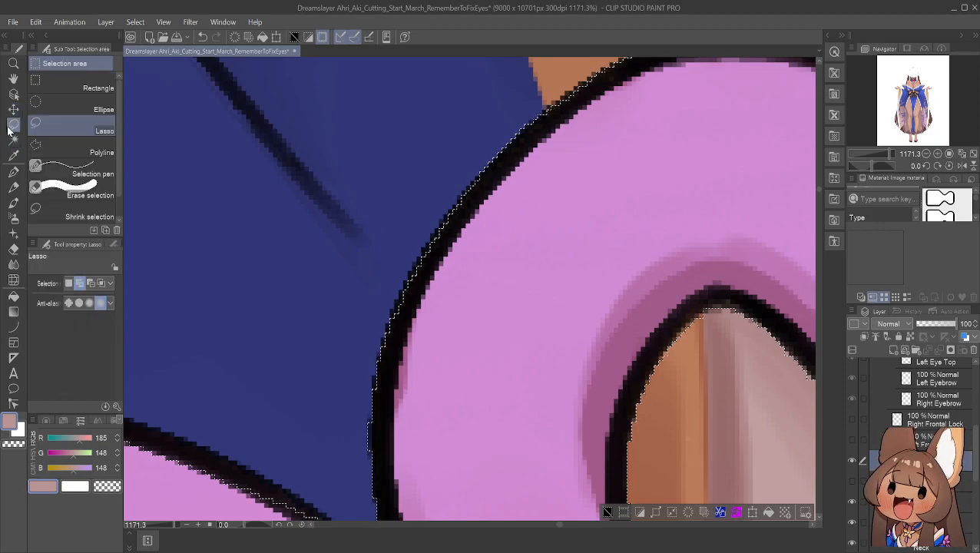
left_click(95, 173)
left_click(78, 282)
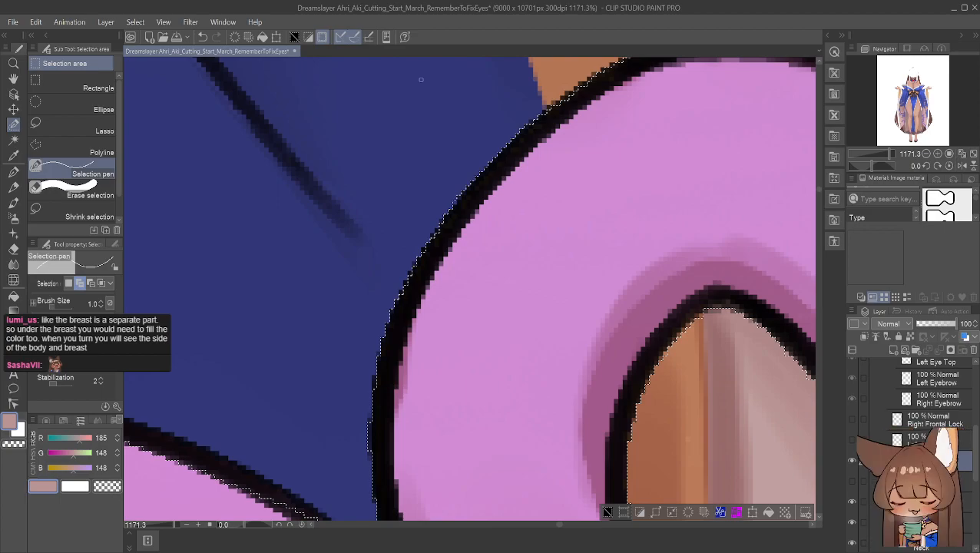
Add the missed outline pixels across the very top of the loop to the selection with the Selection pen
left_click(13, 79)
left_click_drag(540, 125, 323, 304)
key("p")
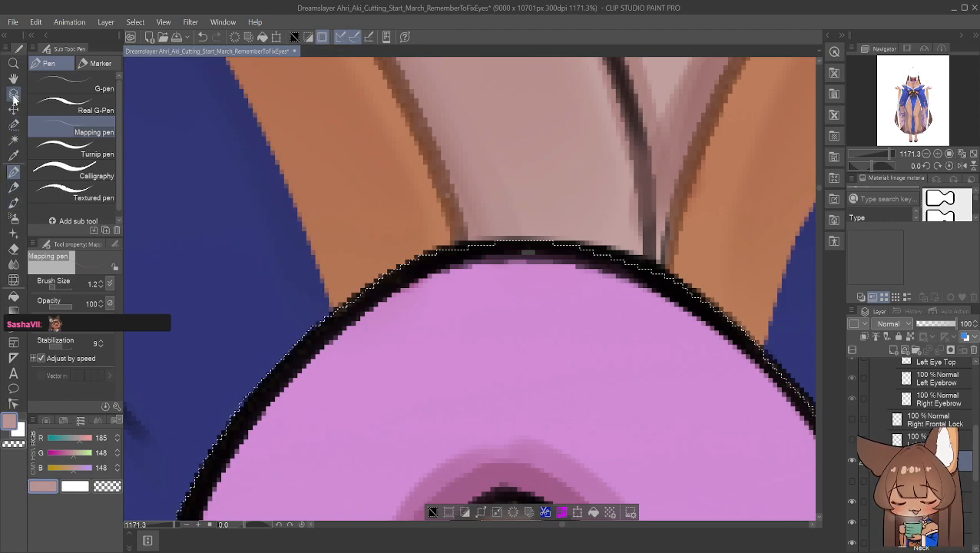
left_click(13, 124)
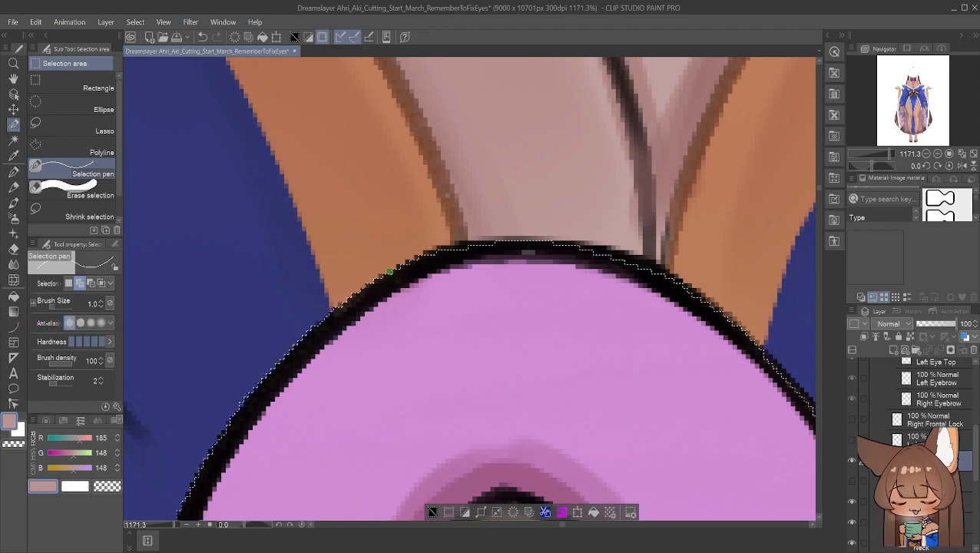
mouse_move(417, 257)
left_mouse_down()
mouse_move(481, 248)
mouse_move(463, 242)
mouse_move(472, 242)
mouse_move(592, 243)
mouse_move(575, 251)
mouse_move(609, 249)
mouse_move(713, 311)
left_mouse_up()
right_click(681, 289)
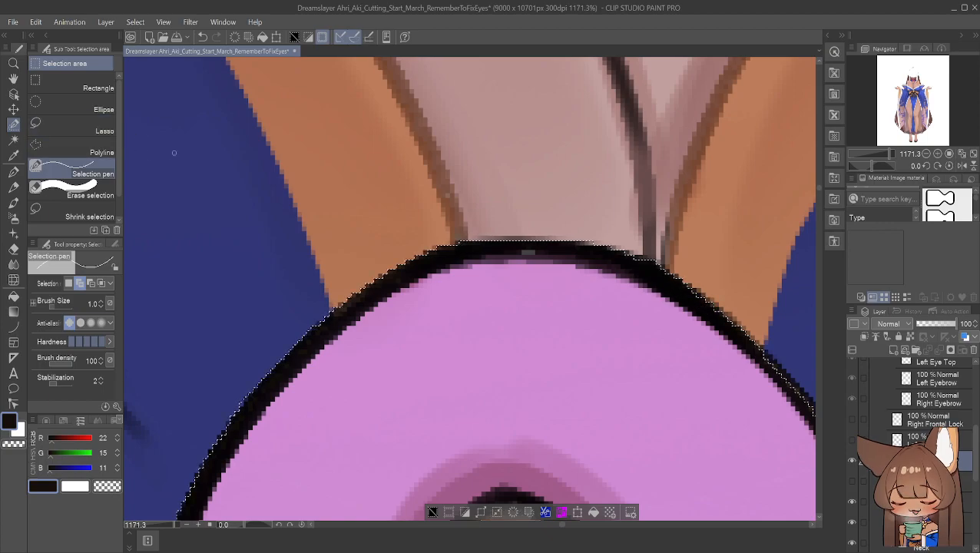
Even out the selection edge along the loop's outer upper-right outline with the Selection pen, adding the missed dark pixels
left_click(14, 78)
left_click_drag(548, 334, 291, 129)
left_click(14, 124)
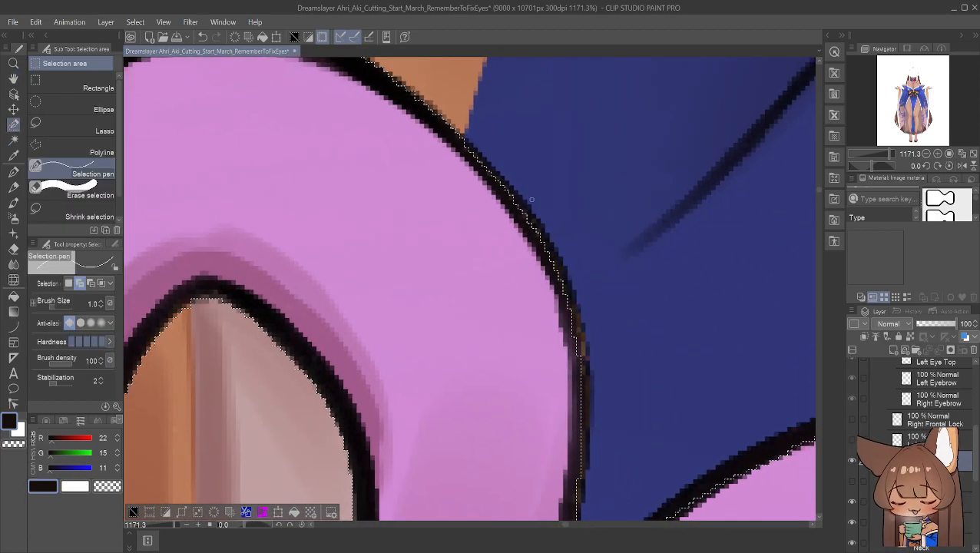
left_click_drag(463, 142, 518, 199)
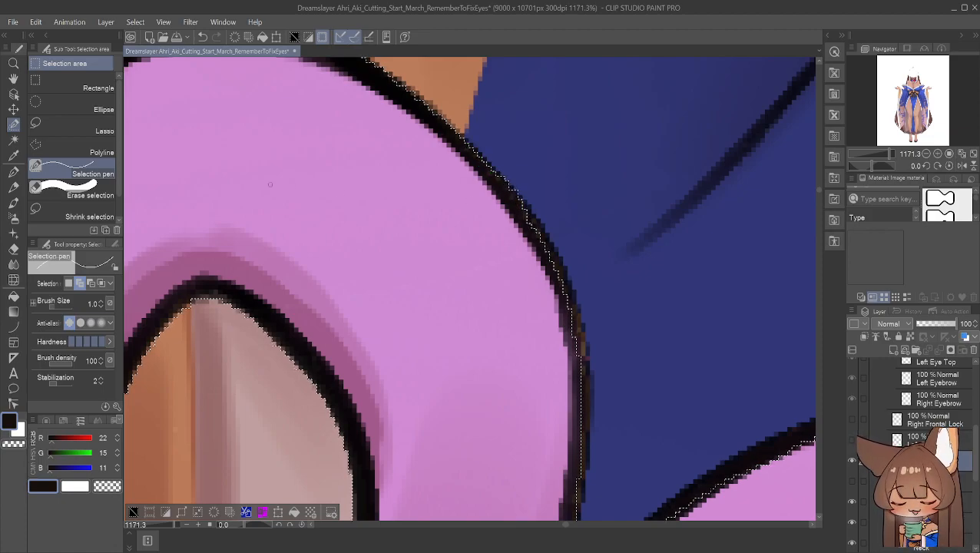
left_click(90, 282)
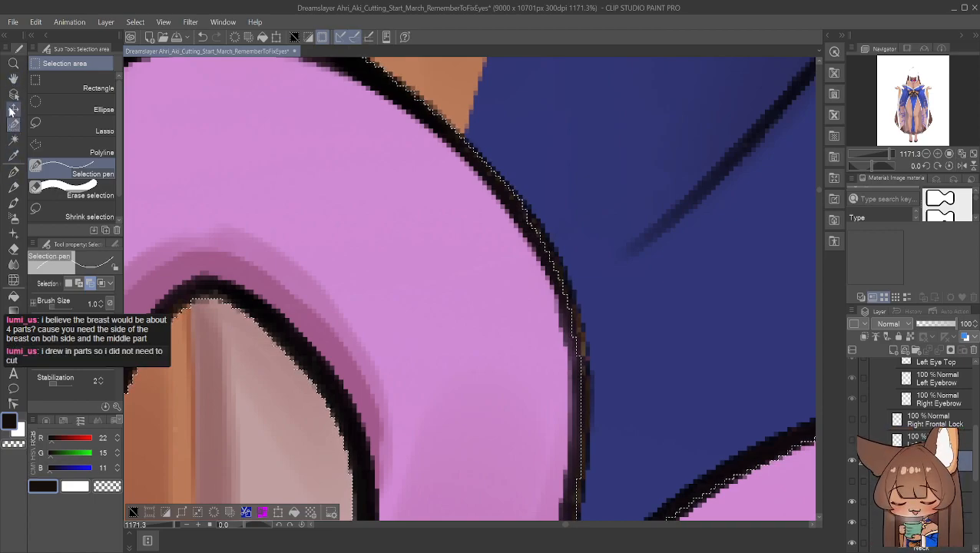
left_click(11, 155)
left_click(13, 140)
left_click(13, 125)
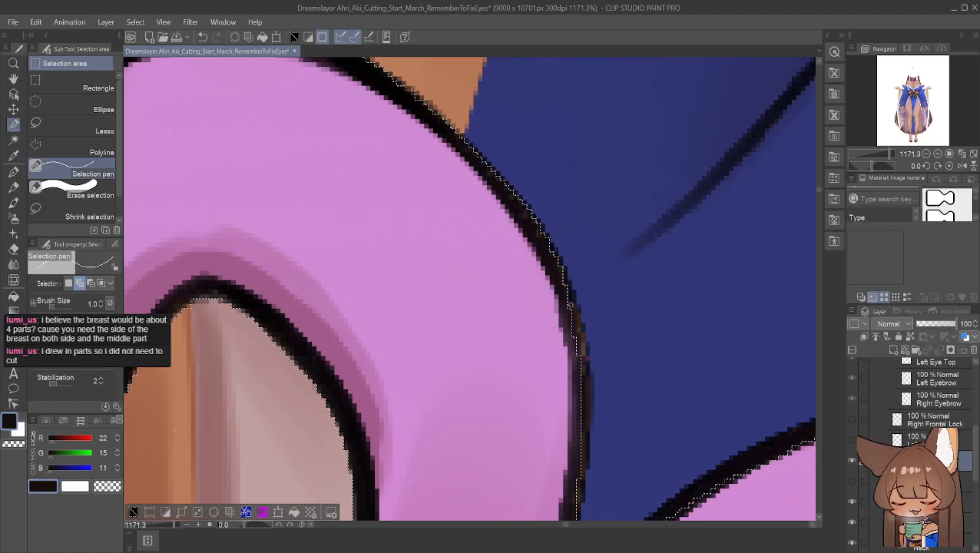
Extend the selection over the missed dark outline pixels down the loop's outer right side with the Selection pen
left_click_drag(570, 351, 574, 352)
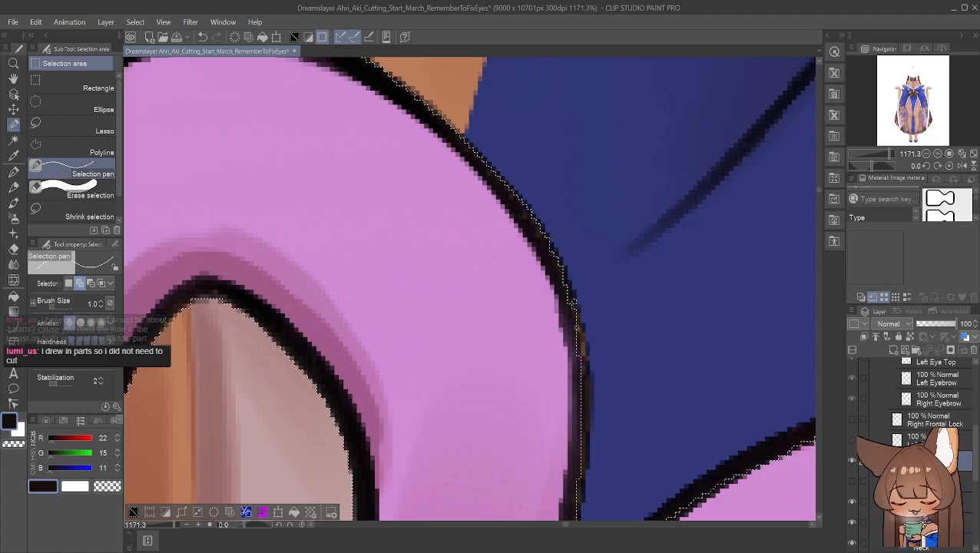
left_click_drag(578, 315, 578, 317)
left_click_drag(575, 359, 582, 338)
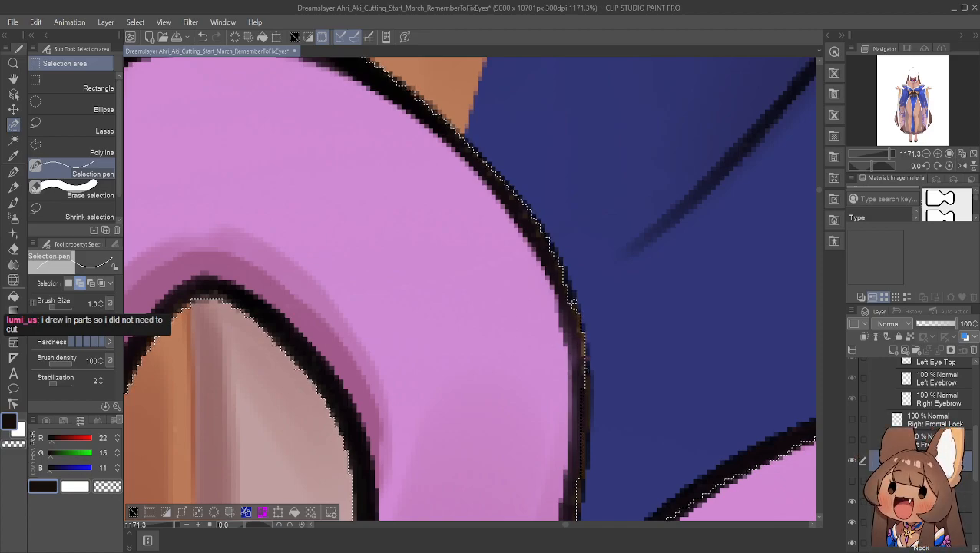
mouse_move(586, 358)
left_mouse_down()
mouse_move(578, 510)
mouse_move(568, 515)
left_mouse_up()
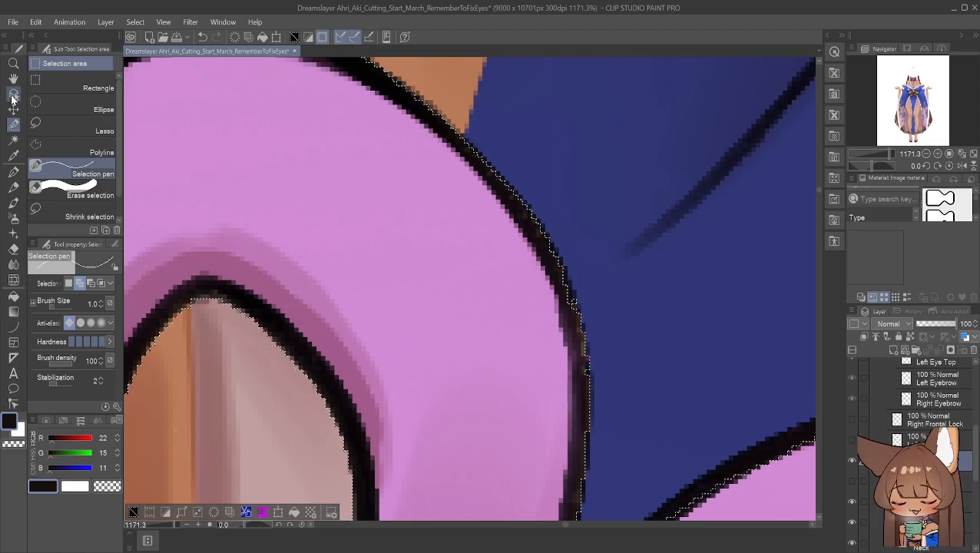
Clean up the selection at the notch where the two loops meet, adding missed outline pixels and keeping the light pixel at its tip out
left_click(13, 78)
left_click_drag(383, 393, 368, 142)
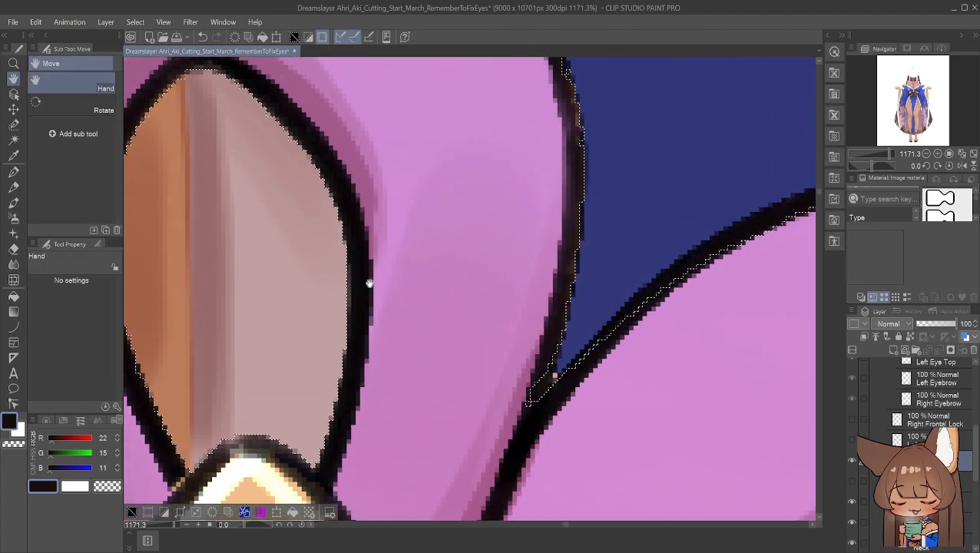
left_click_drag(365, 272, 374, 240)
left_click(13, 171)
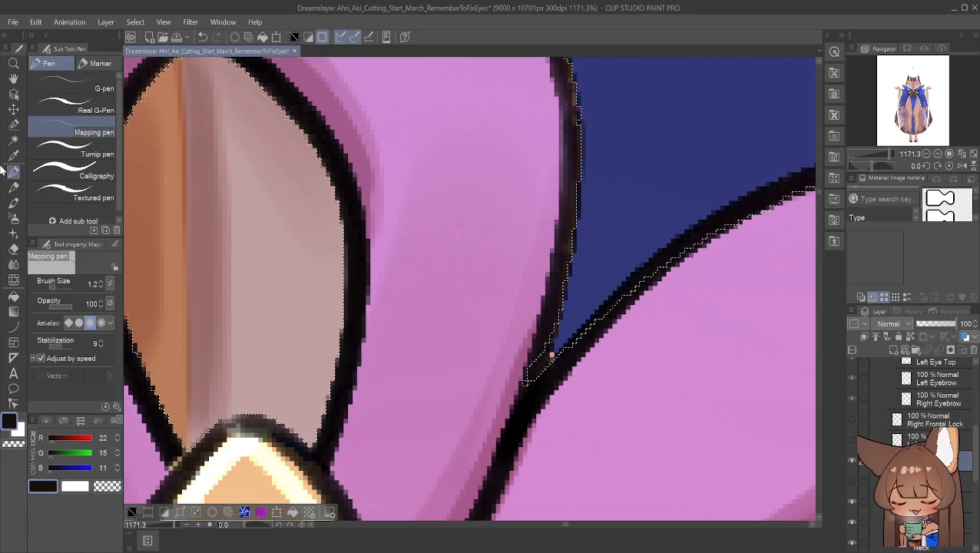
left_click(14, 125)
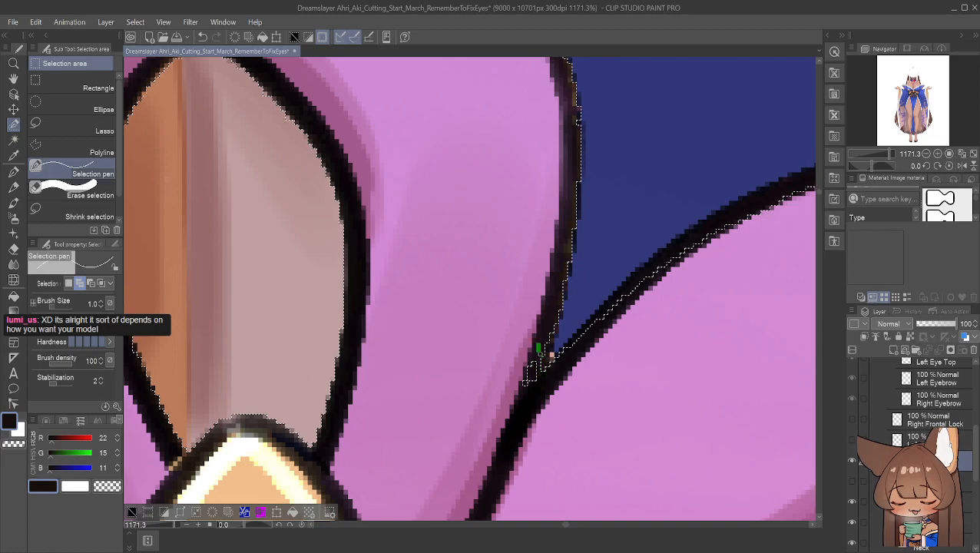
left_click_drag(532, 360, 552, 356)
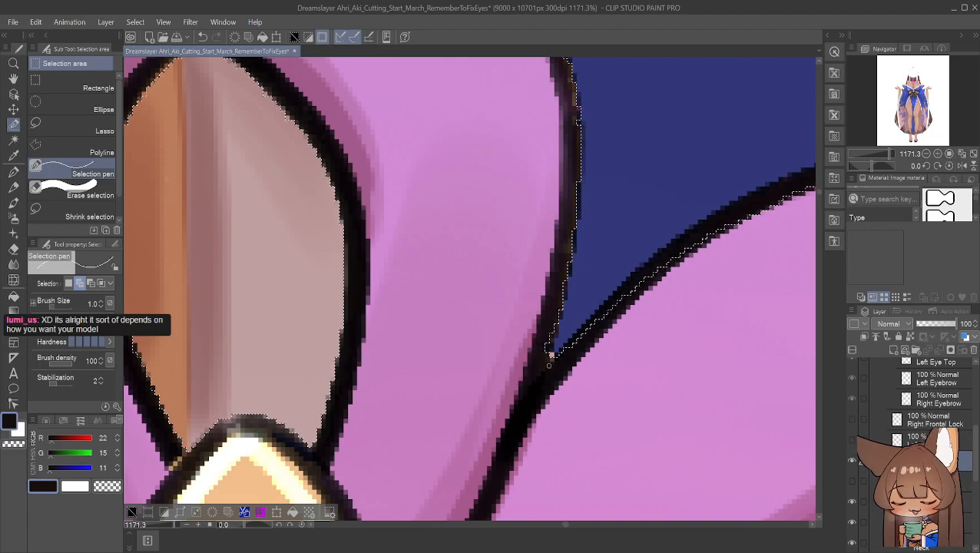
left_click_drag(551, 355, 551, 357)
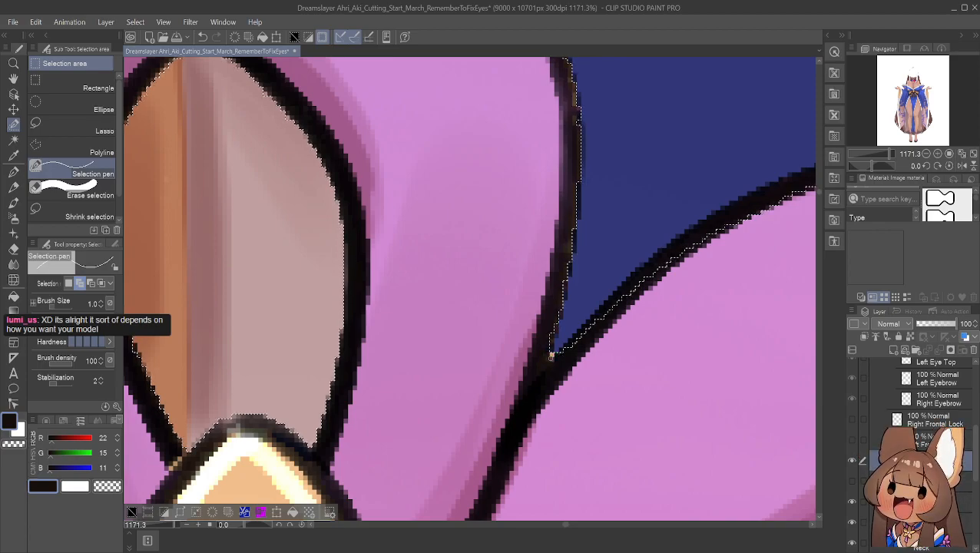
left_click(90, 284)
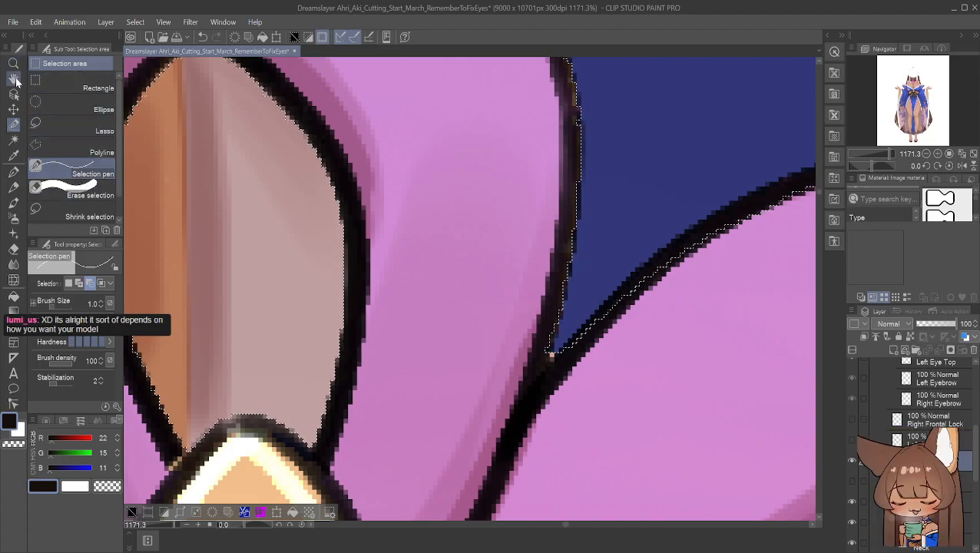
Add the dark outline rising from the notch along the neighbouring loop's upper-left side to the selection with the Selection pen
left_click(15, 80)
left_click_drag(641, 254, 330, 345)
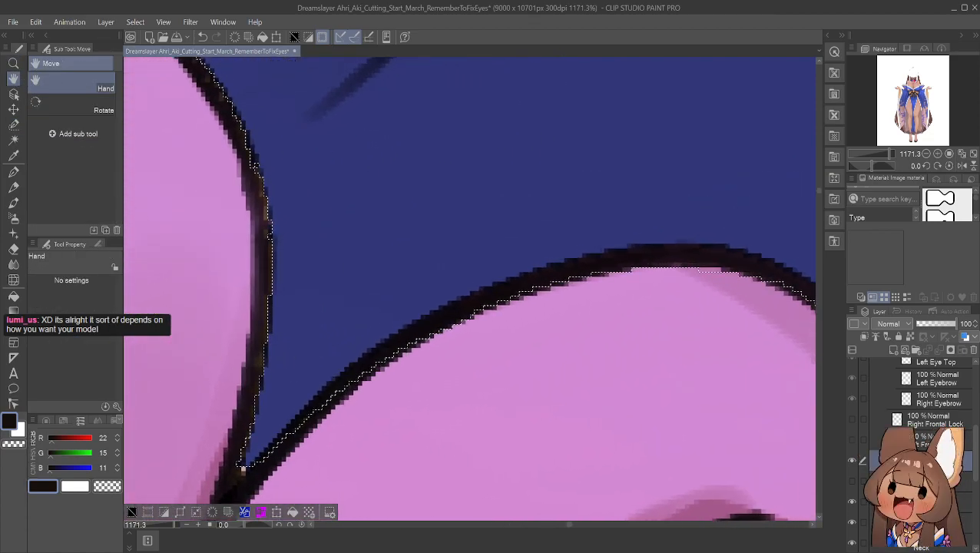
left_click(13, 125)
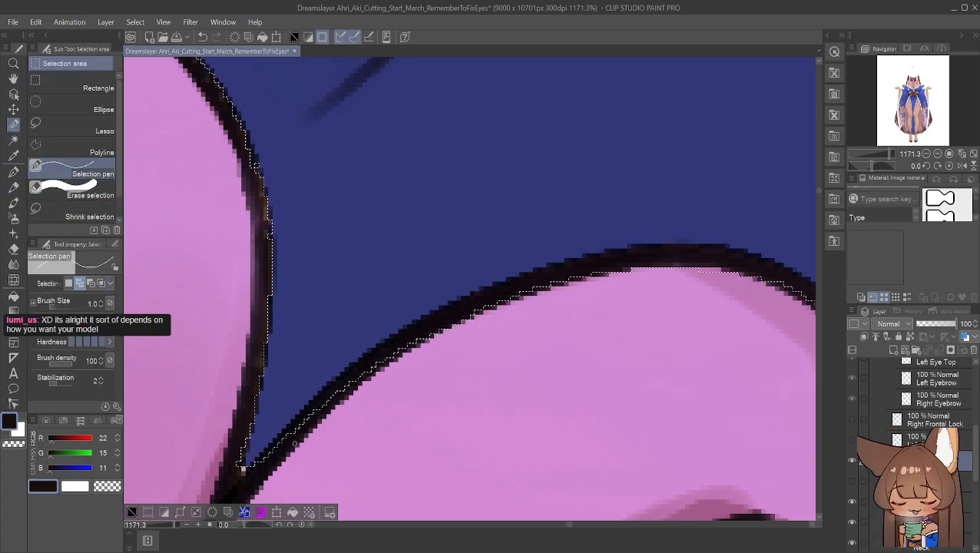
mouse_move(254, 464)
left_mouse_down()
mouse_move(341, 385)
mouse_move(430, 336)
mouse_move(382, 350)
mouse_move(408, 334)
mouse_move(466, 311)
mouse_move(507, 312)
mouse_move(527, 289)
mouse_move(499, 303)
mouse_move(540, 281)
mouse_move(596, 272)
mouse_move(450, 312)
left_mouse_up()
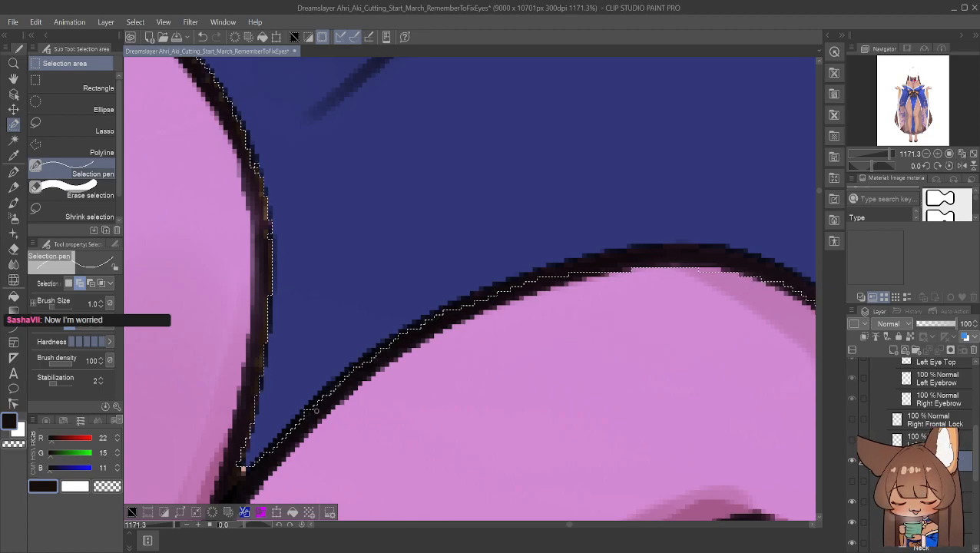
left_click_drag(328, 394, 351, 376)
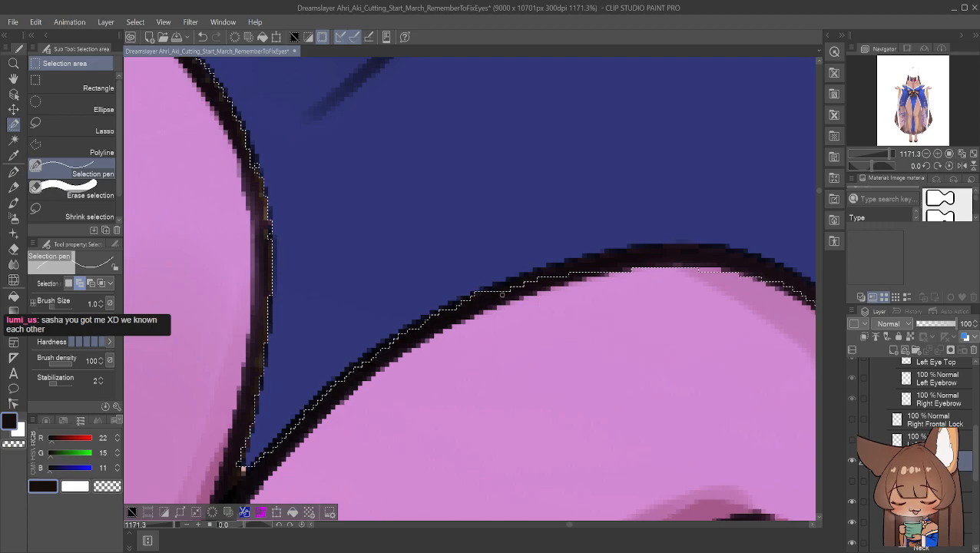
left_click_drag(520, 290, 516, 285)
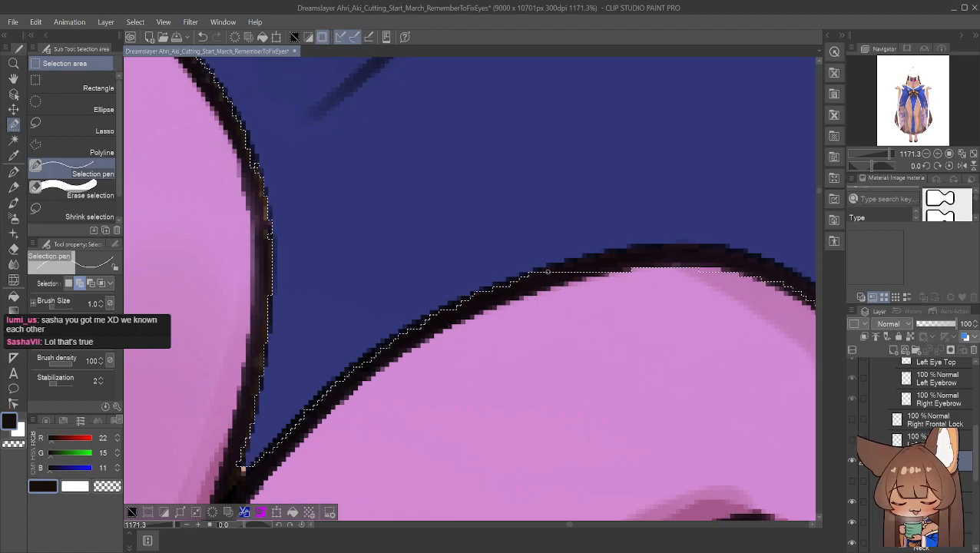
left_click_drag(543, 270, 648, 271)
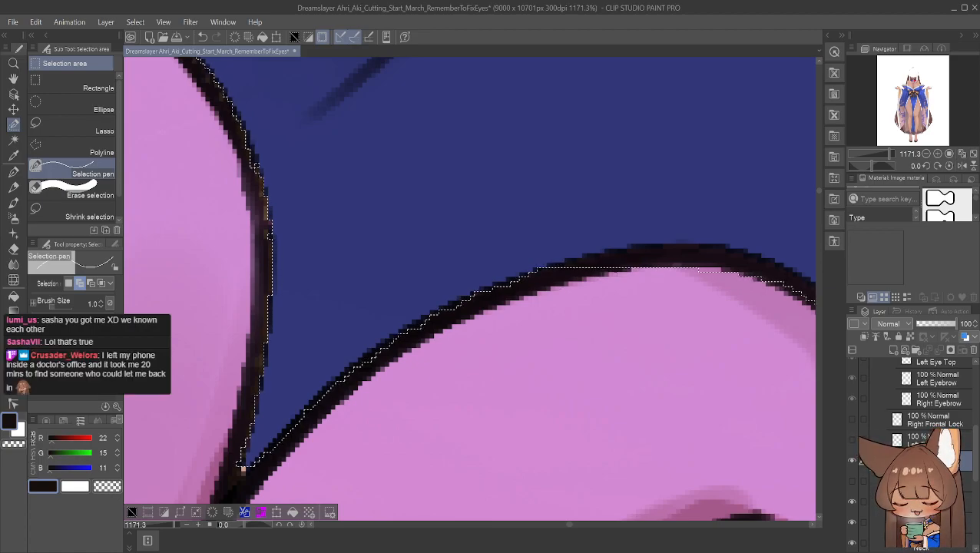
Add the dark outline across the neighbouring loop's top and down its upper-right curve to the selection with the Selection pen
left_click(13, 79)
left_click_drag(573, 280, 378, 331)
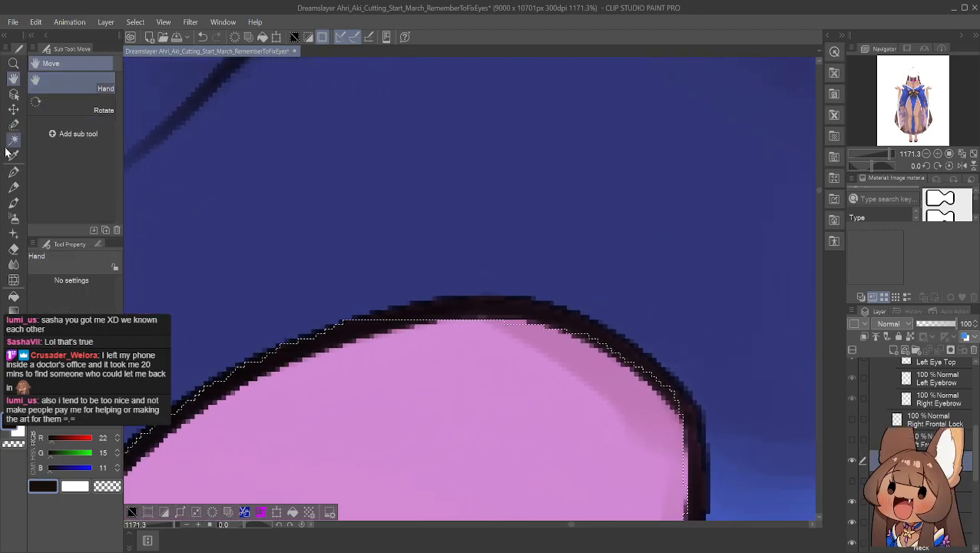
left_click(13, 124)
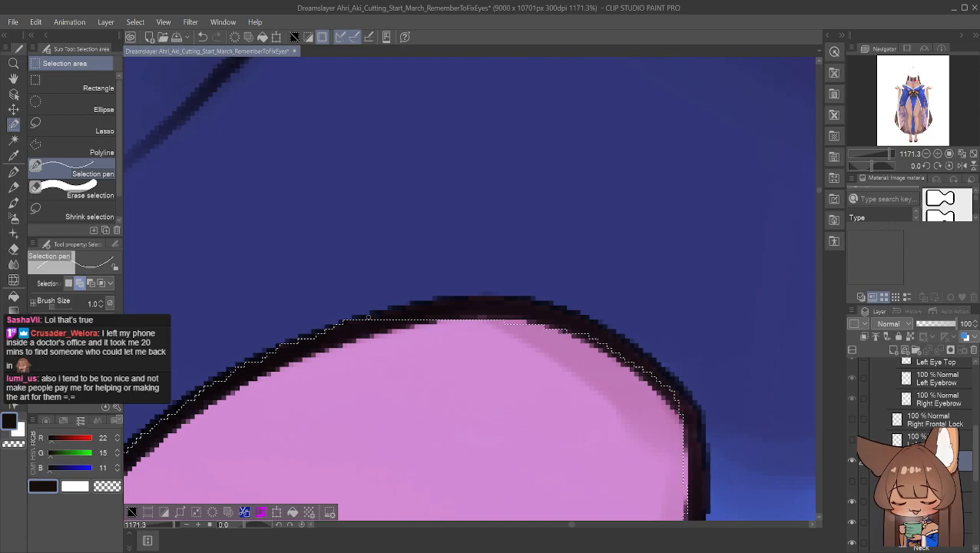
mouse_move(370, 317)
left_mouse_down()
mouse_move(546, 322)
mouse_move(385, 312)
mouse_move(524, 316)
mouse_move(640, 370)
mouse_move(558, 312)
mouse_move(487, 308)
mouse_move(634, 364)
mouse_move(524, 312)
mouse_move(547, 318)
mouse_move(633, 367)
left_mouse_up()
left_click_drag(547, 325, 547, 326)
mouse_move(614, 350)
left_mouse_down()
mouse_move(532, 311)
mouse_move(615, 349)
mouse_move(585, 322)
left_mouse_up()
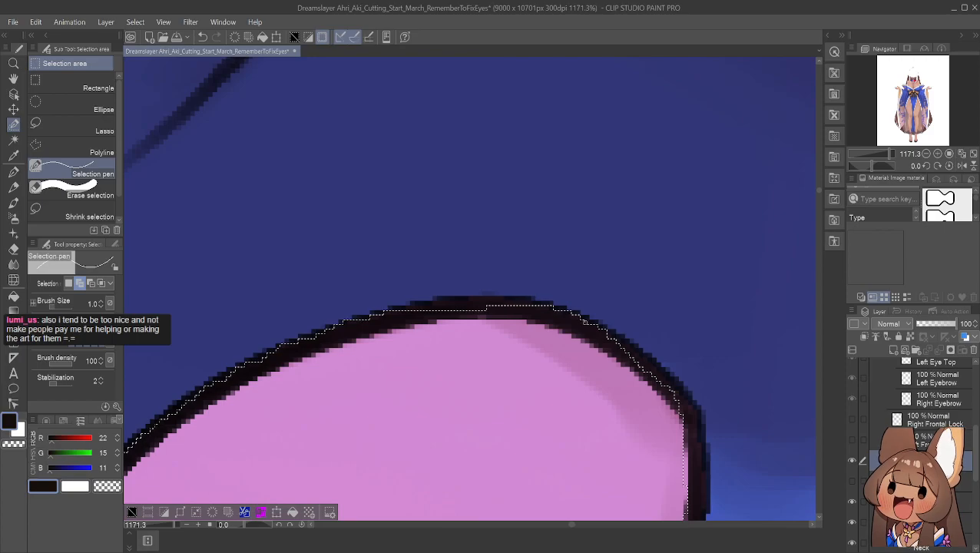
left_click_drag(498, 312, 406, 307)
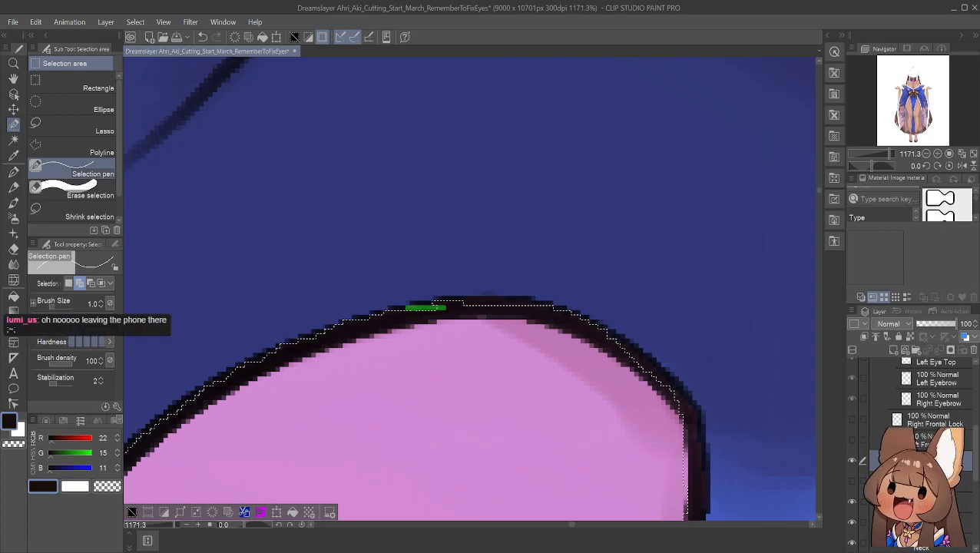
left_click_drag(465, 305, 478, 304)
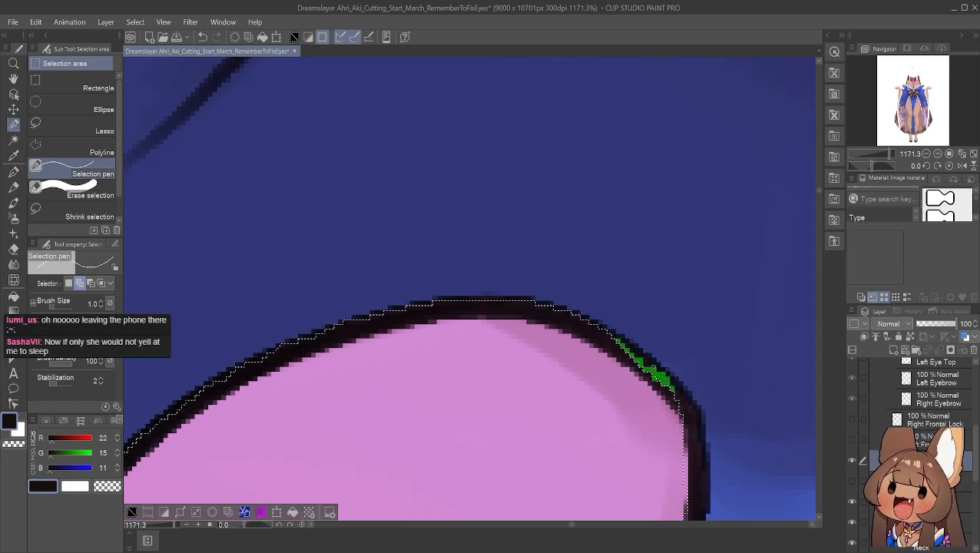
left_click_drag(673, 388, 647, 365)
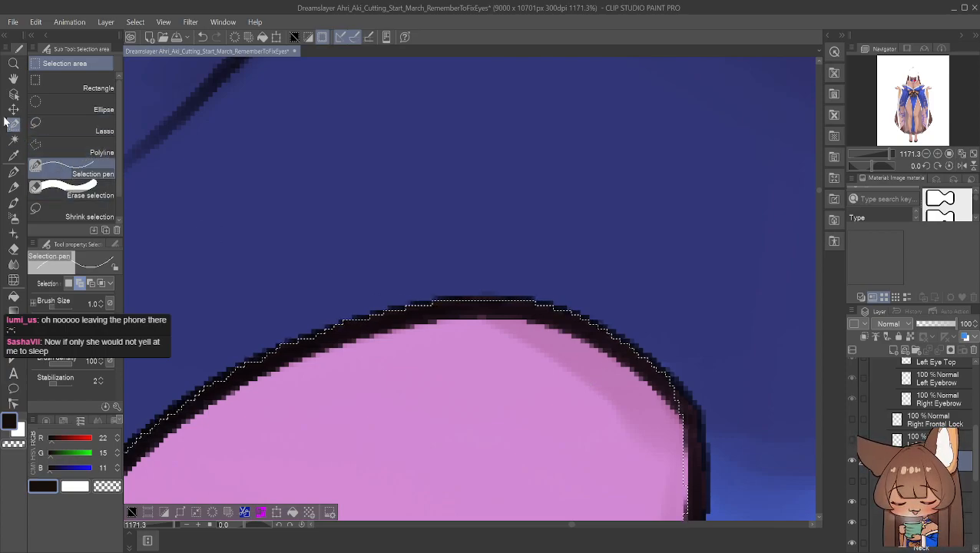
Add the dark outline around the neighbouring loop's upper-right corner to the selection with the Selection pen
left_click(13, 79)
left_click_drag(584, 355, 325, 139)
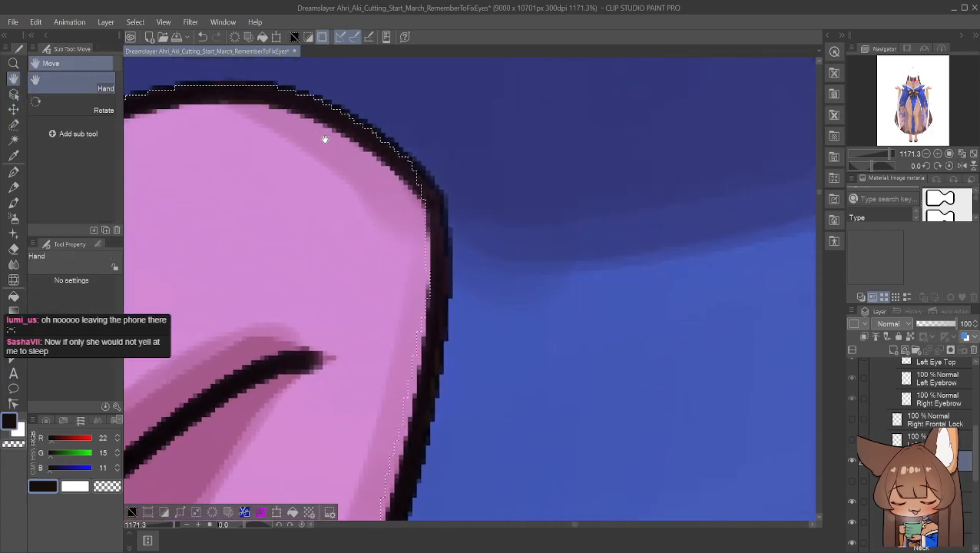
left_click(13, 124)
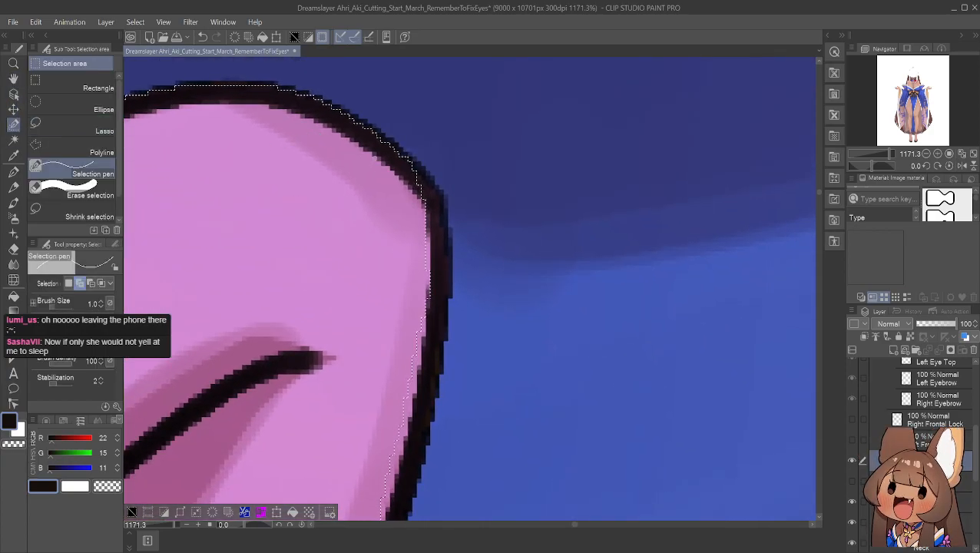
left_click_drag(436, 207, 434, 223)
mouse_move(414, 173)
left_mouse_down()
mouse_move(405, 178)
mouse_move(422, 260)
mouse_move(426, 230)
mouse_move(421, 290)
left_mouse_up()
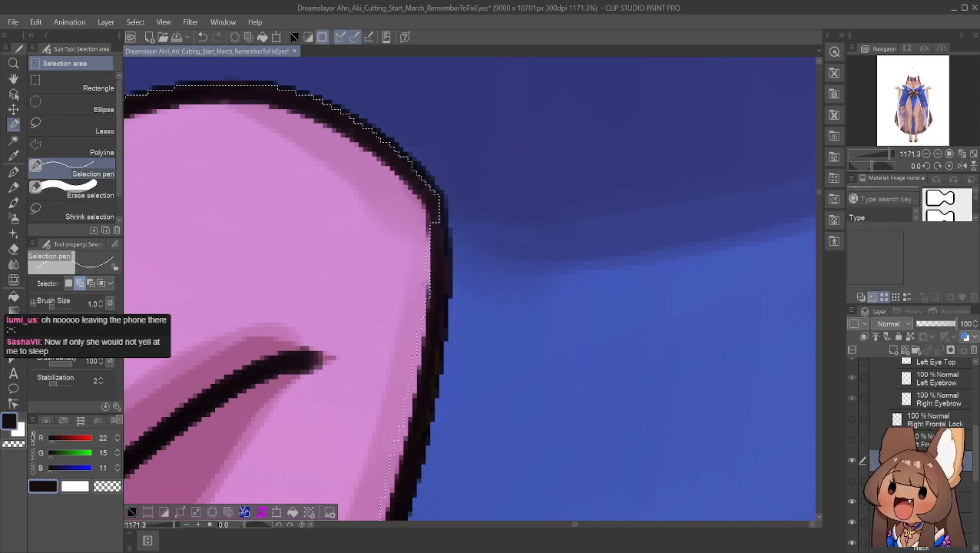
left_click_drag(429, 229, 422, 292)
left_click_drag(432, 252, 428, 266)
left_click_drag(441, 230, 426, 296)
left_click_drag(431, 257, 423, 303)
left_click_drag(436, 232, 436, 279)
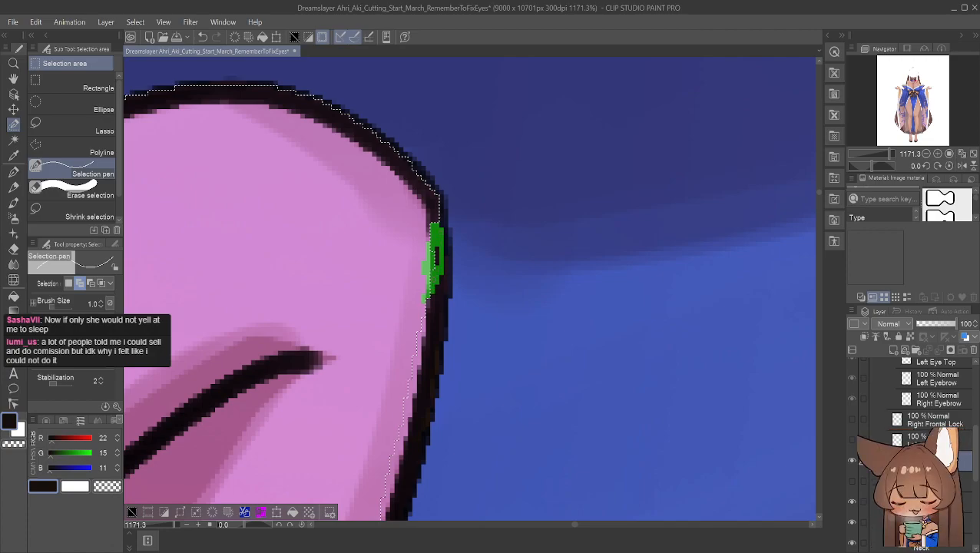
left_click_drag(417, 318, 416, 319)
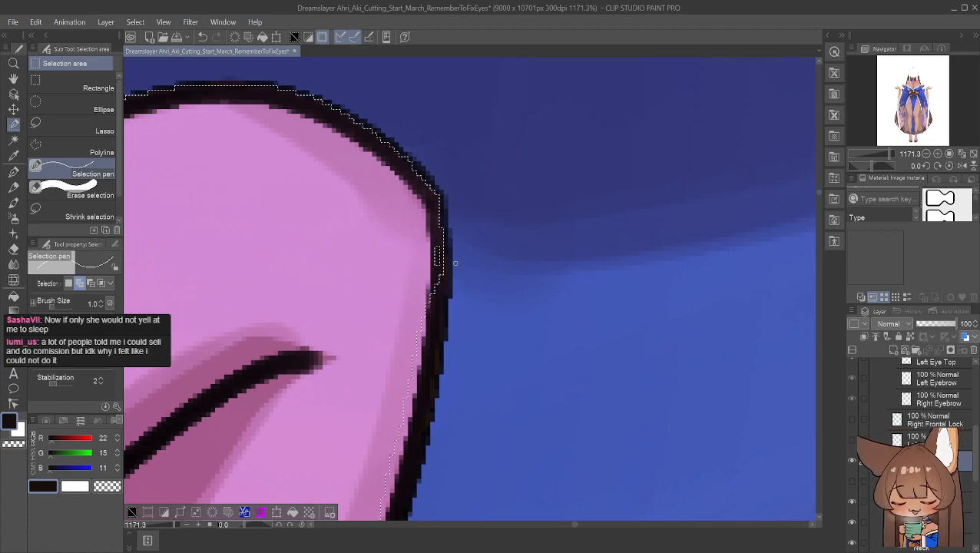
Fill the remaining gap at the corner and extend the selection over the outline down the loop's right side
mouse_move(444, 257)
left_mouse_down()
mouse_move(434, 297)
mouse_move(441, 289)
left_mouse_up()
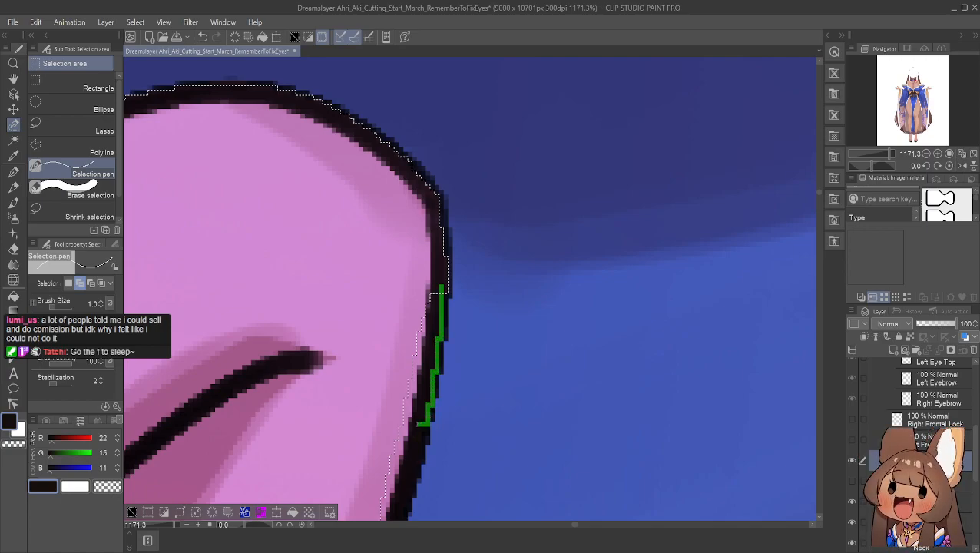
mouse_move(398, 417)
left_mouse_down()
mouse_move(427, 291)
mouse_move(431, 332)
mouse_move(421, 367)
mouse_move(430, 366)
mouse_move(419, 401)
mouse_move(405, 407)
left_mouse_up()
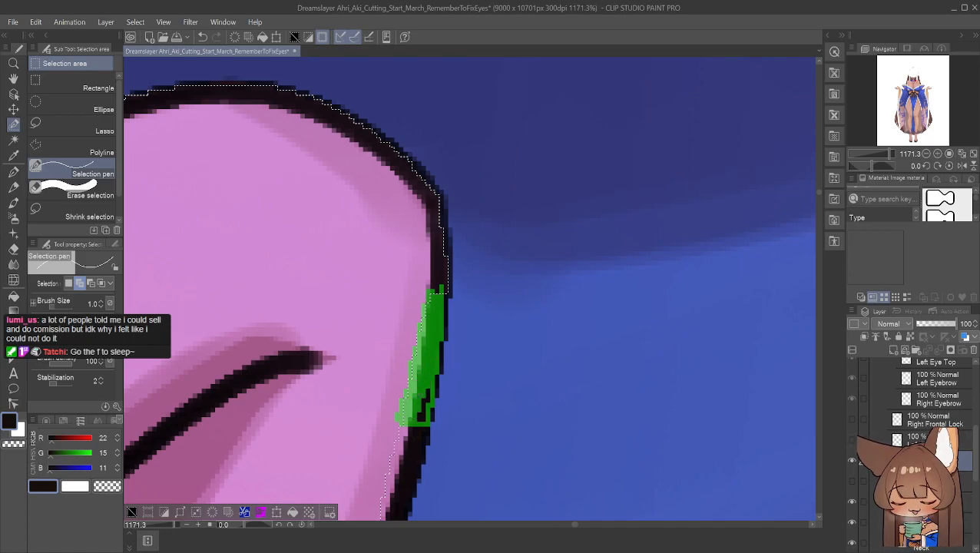
left_click_drag(405, 415, 407, 420)
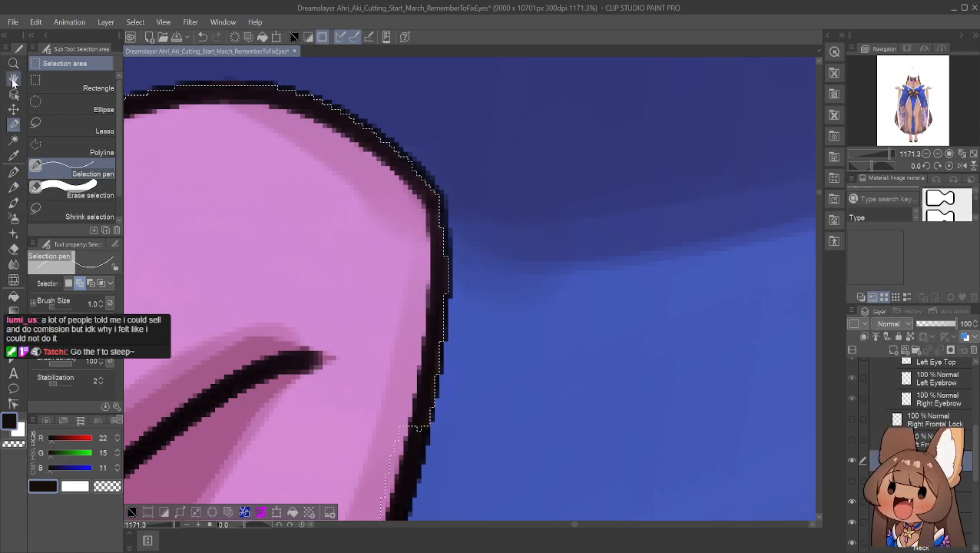
Add the dark outline along the loop's lower right side to the selection and even out its edge with the Selection pen
left_click(13, 78)
left_click_drag(372, 423, 396, 167)
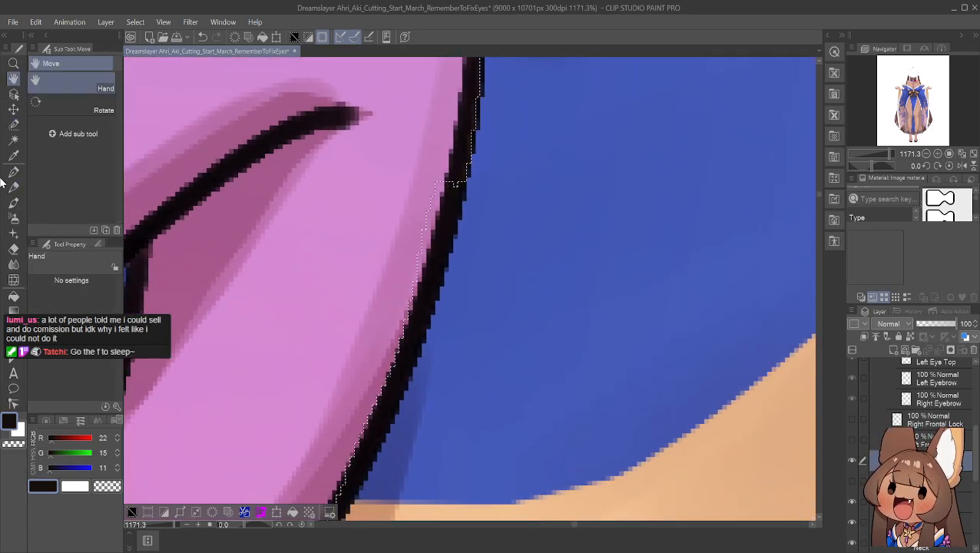
left_click(13, 124)
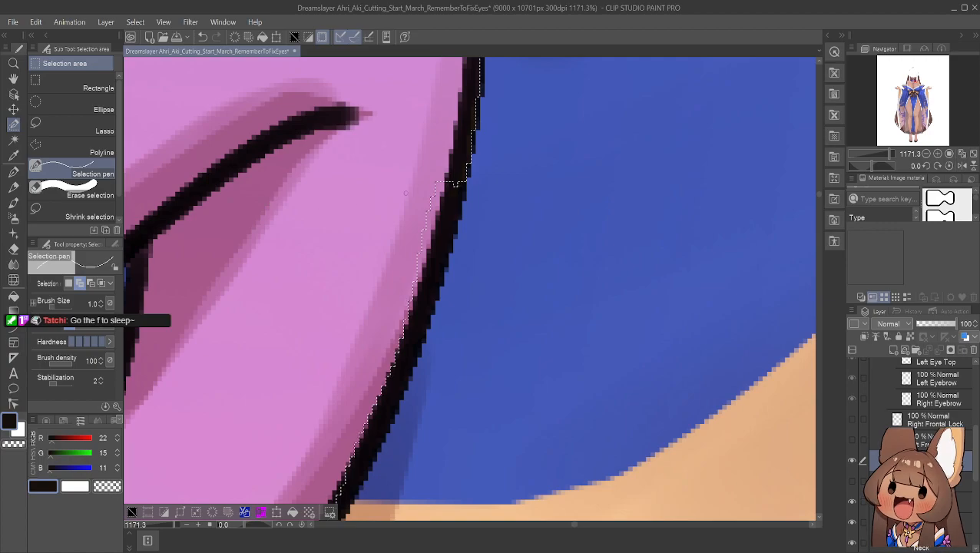
left_click(80, 282)
mouse_move(466, 181)
left_mouse_down()
mouse_move(436, 183)
mouse_move(419, 224)
mouse_move(438, 212)
mouse_move(427, 234)
mouse_move(449, 205)
left_mouse_up()
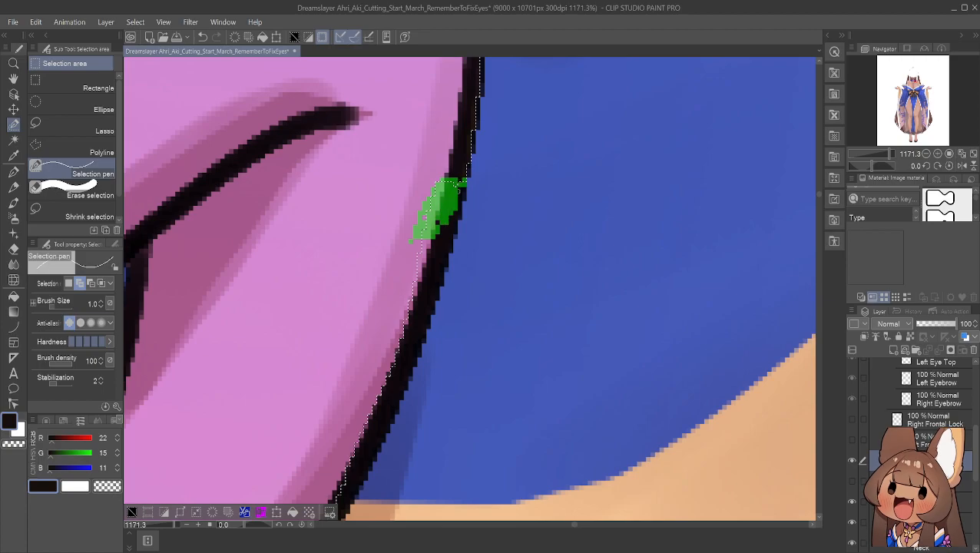
left_click_drag(433, 243, 458, 198)
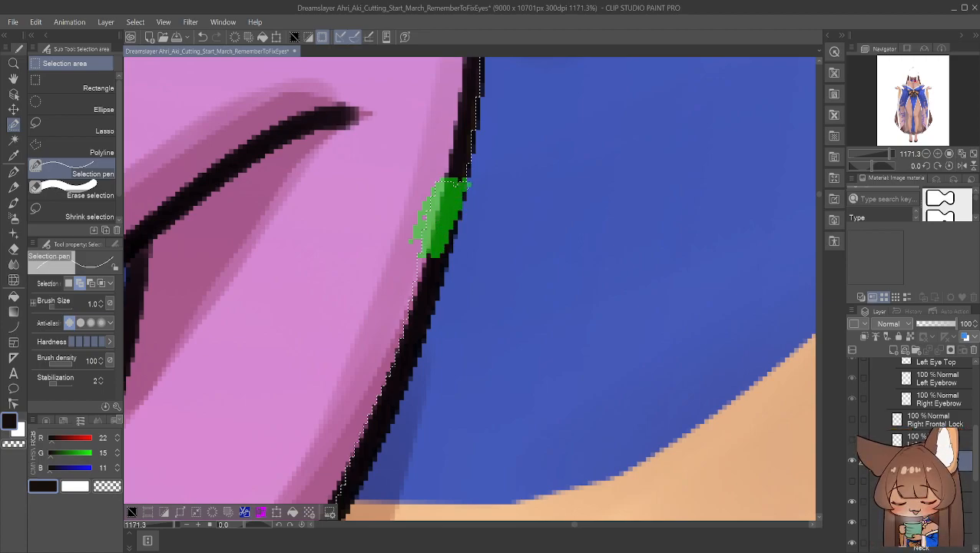
mouse_move(413, 248)
left_mouse_down()
mouse_move(450, 225)
mouse_move(407, 304)
left_mouse_up()
mouse_move(434, 263)
left_mouse_down()
mouse_move(406, 332)
mouse_move(407, 355)
mouse_move(398, 364)
mouse_move(409, 335)
mouse_move(383, 405)
mouse_move(358, 432)
mouse_move(393, 395)
mouse_move(372, 432)
left_mouse_up()
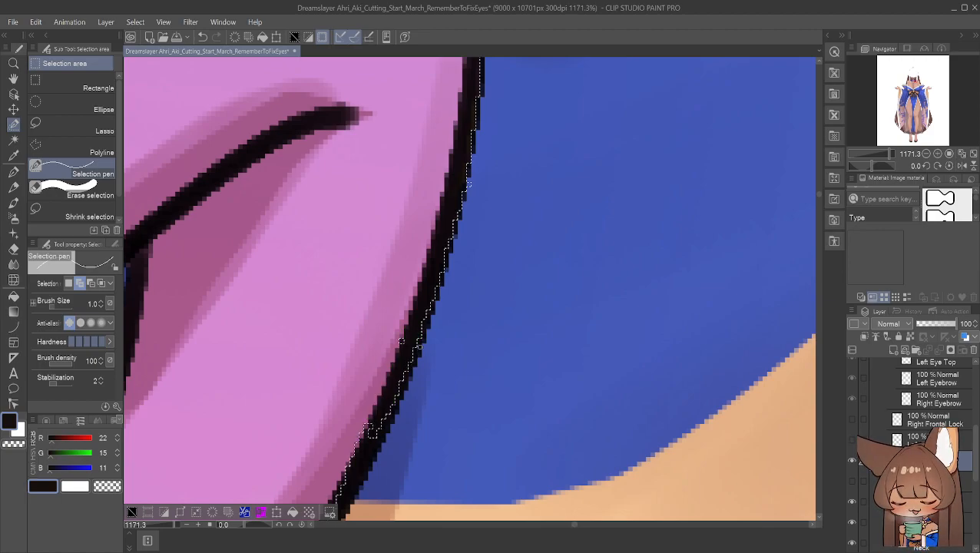
left_click_drag(426, 321, 427, 323)
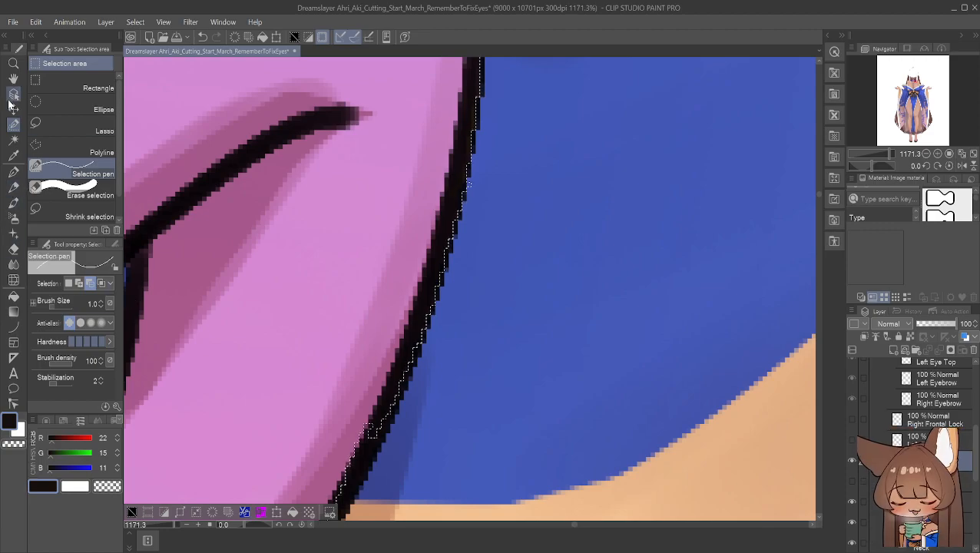
Add the dark outline down the right loop's lower right side to the selection with the Selection pen and even out its edge
left_click(13, 78)
left_click_drag(144, 307, 198, 169)
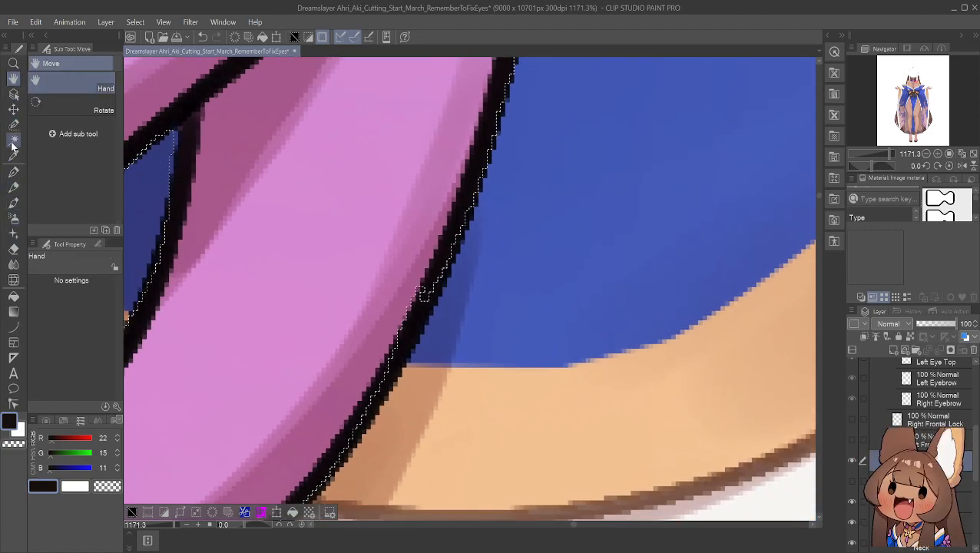
left_click(13, 125)
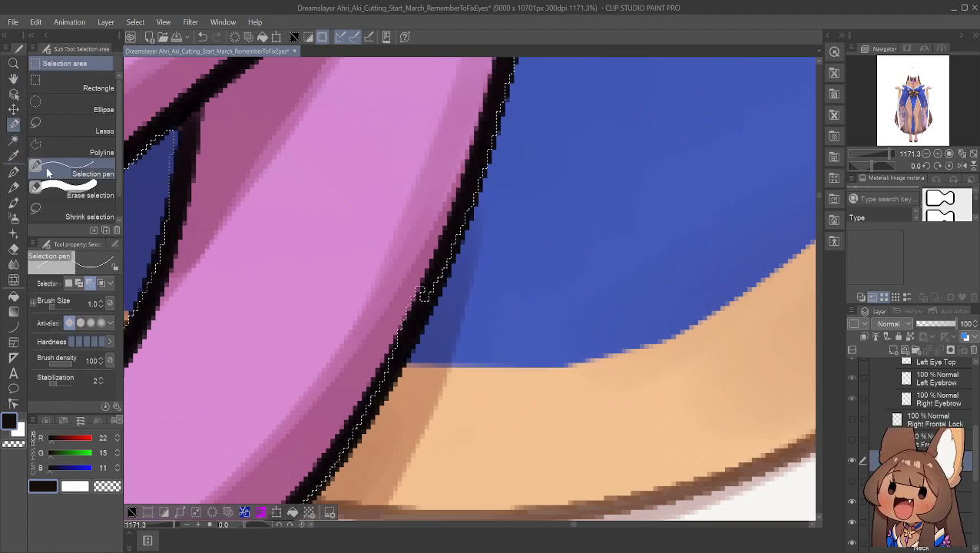
left_click(13, 140)
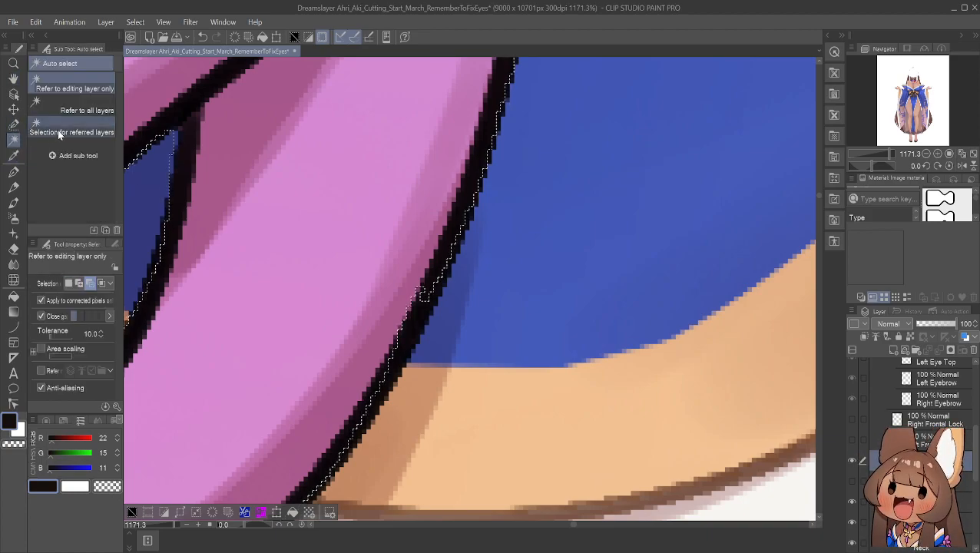
left_click(13, 124)
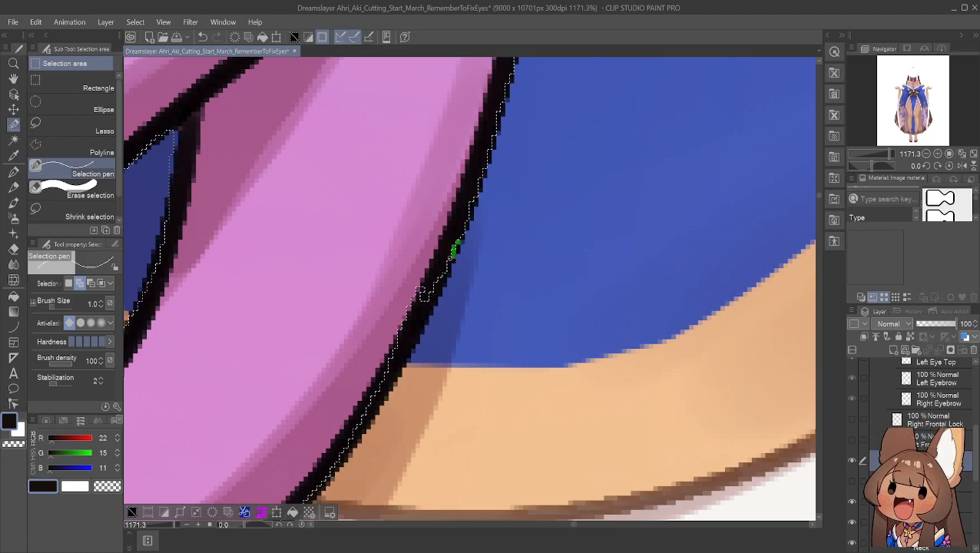
mouse_move(455, 249)
left_mouse_down()
mouse_move(449, 271)
mouse_move(405, 308)
mouse_move(445, 272)
mouse_move(398, 350)
mouse_move(411, 308)
mouse_move(368, 394)
mouse_move(421, 303)
left_mouse_up()
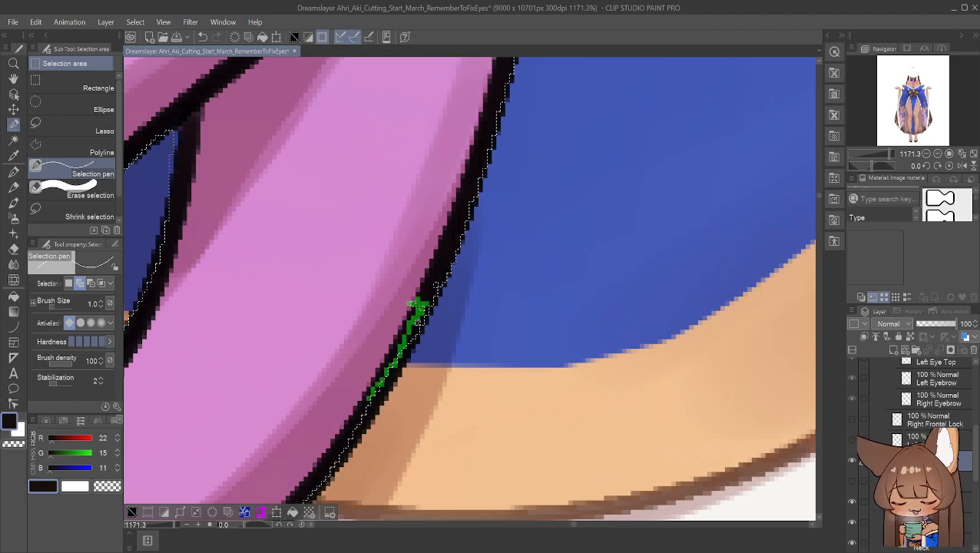
mouse_move(436, 283)
left_mouse_down()
mouse_move(381, 388)
mouse_move(404, 358)
mouse_move(392, 378)
left_mouse_up()
mouse_move(358, 418)
left_mouse_down()
mouse_move(391, 385)
mouse_move(331, 461)
left_mouse_up()
mouse_move(366, 435)
left_mouse_down()
mouse_move(321, 474)
mouse_move(348, 455)
mouse_move(330, 473)
left_mouse_up()
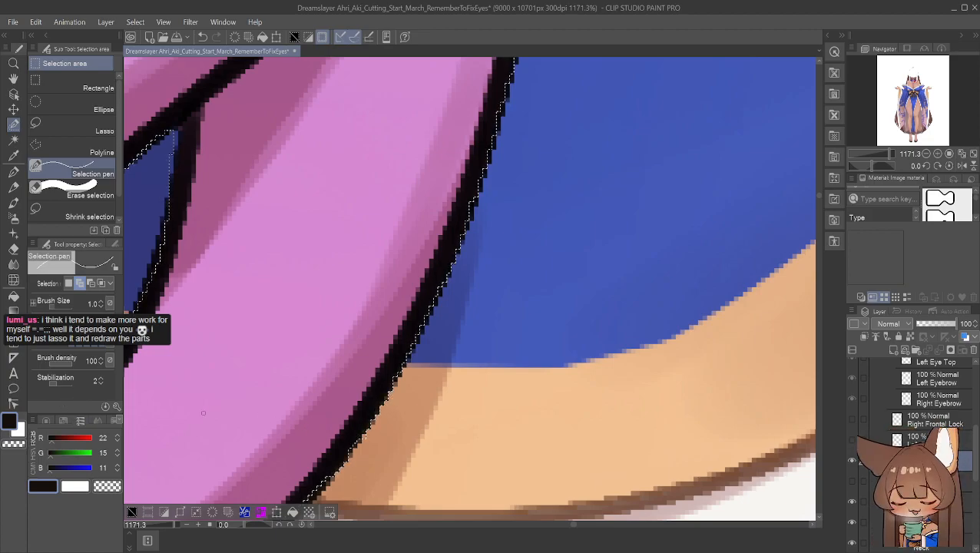
left_click(92, 283)
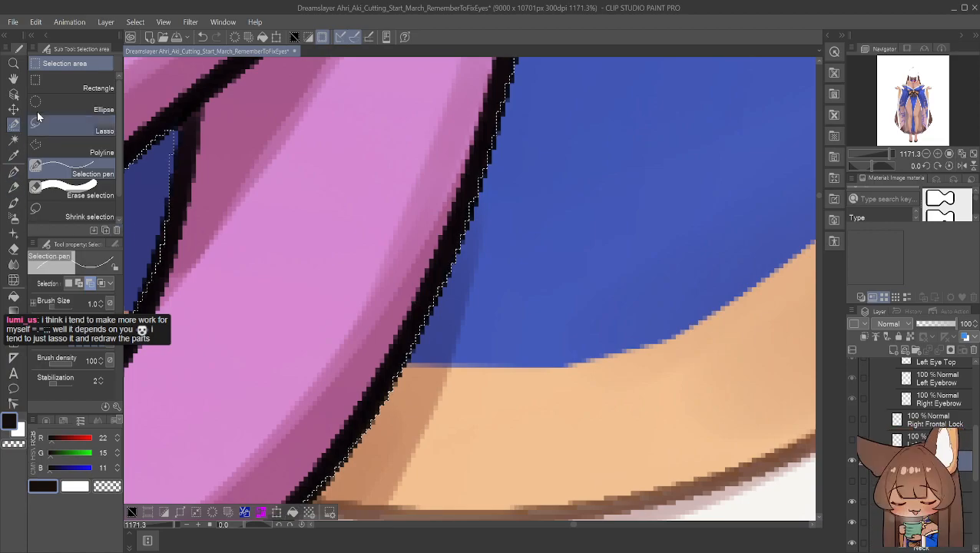
Even out the selection edge along the right side of the blue triangular gap inside the loop with the Selection pen
left_click(13, 78)
left_click_drag(338, 199, 494, 199)
left_click_drag(353, 192, 379, 249)
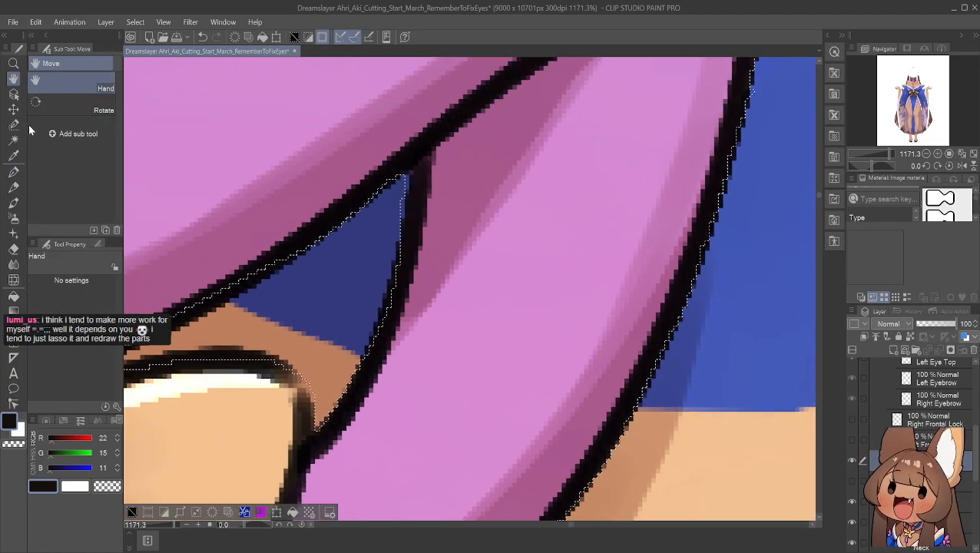
left_click(13, 125)
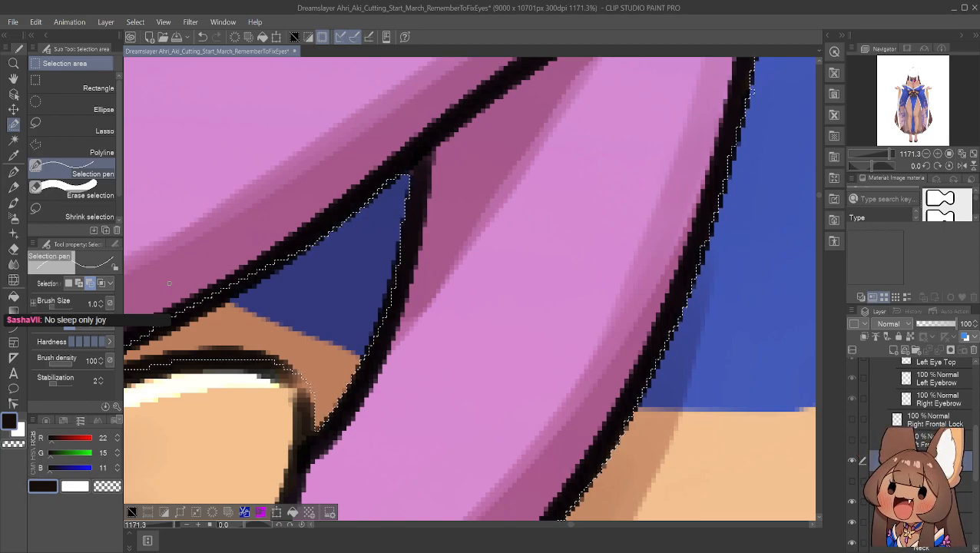
left_click(81, 284)
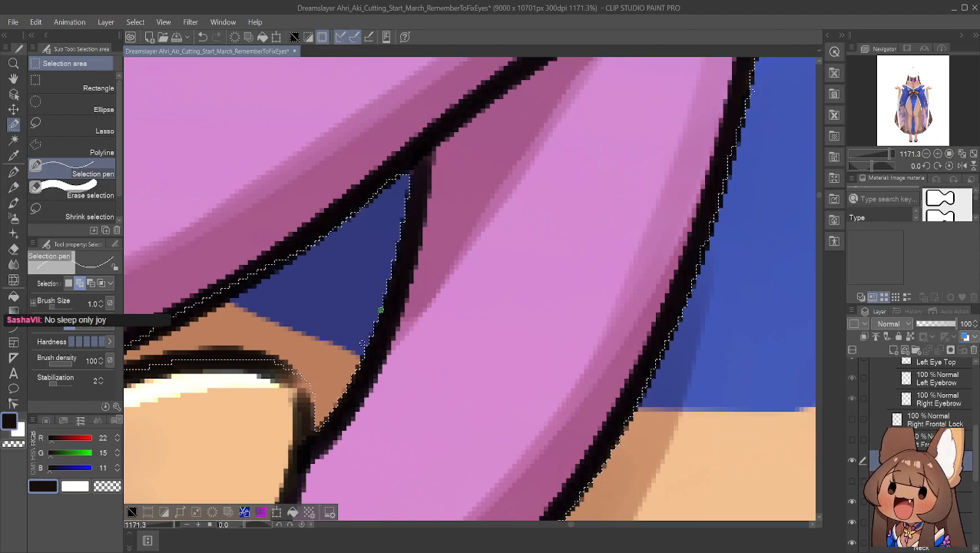
left_click(91, 284)
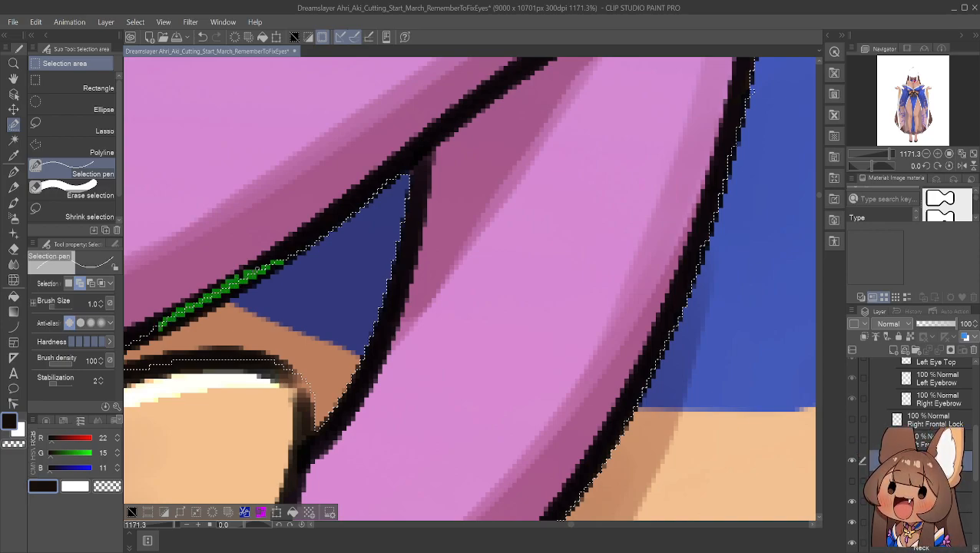
Add the remaining dark outline along the triangular gap's upper-left edge to the selection
left_click_drag(160, 327, 161, 329)
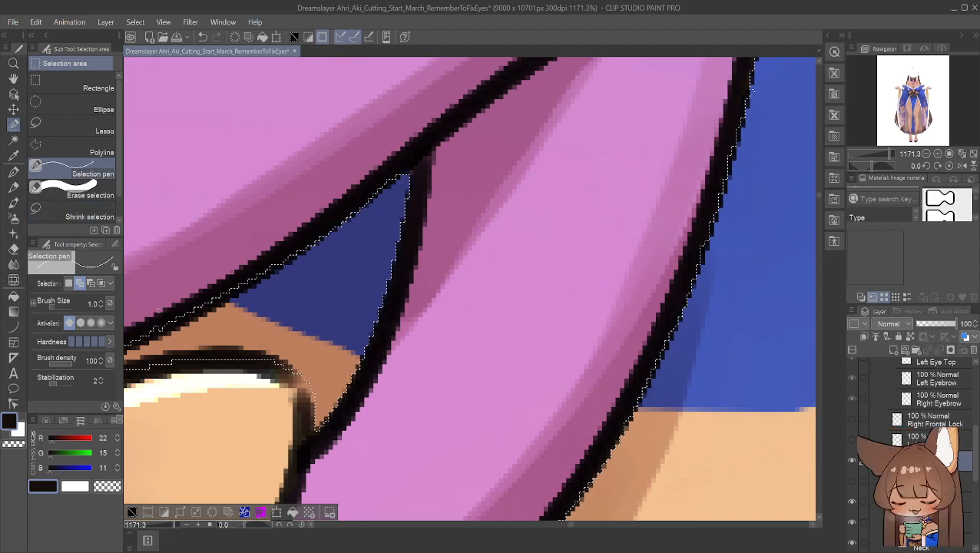
left_click_drag(285, 261, 285, 262)
left_click_drag(230, 292, 135, 343)
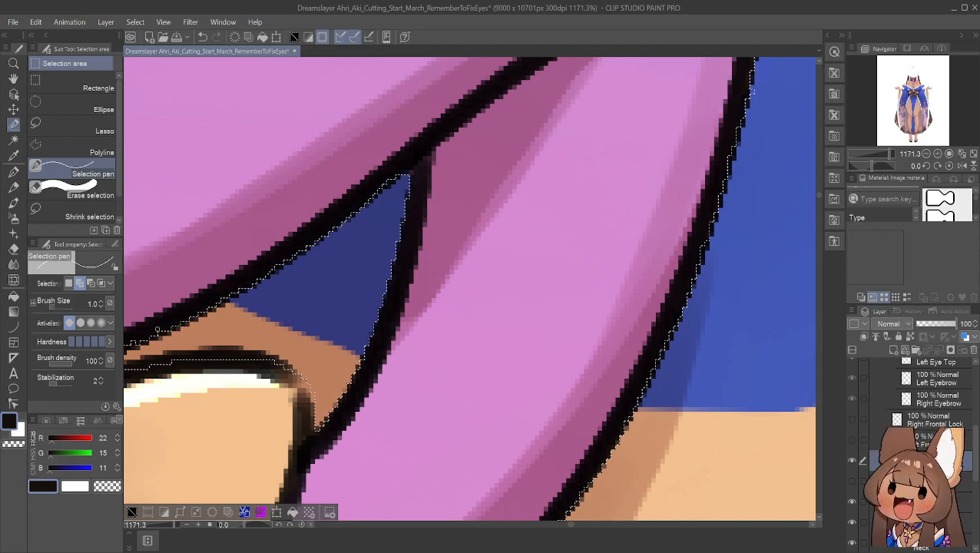
Try to add the dark outline at the gap's narrow left end above the flower petal to the selection, and undo the strokes
left_click(13, 82)
left_click_drag(236, 279, 351, 206)
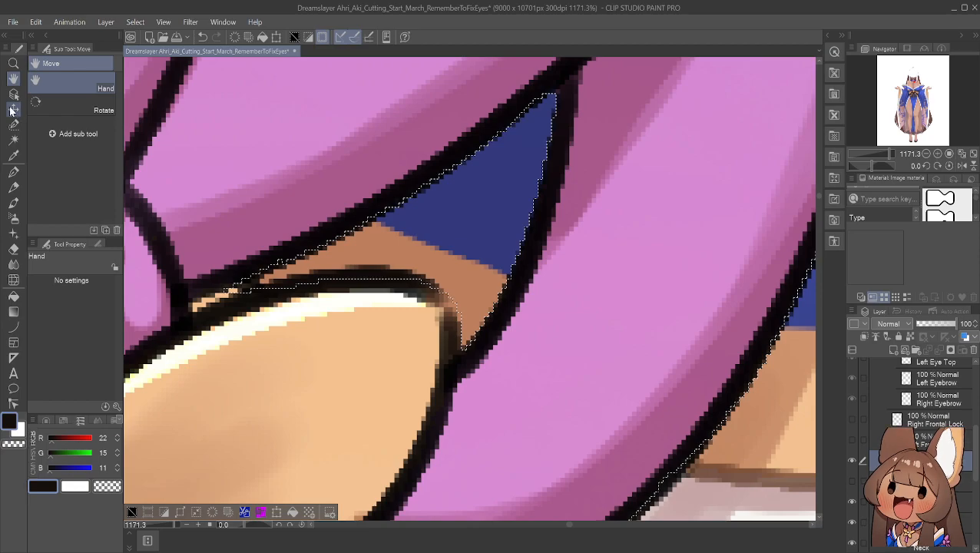
left_click(13, 124)
mouse_move(298, 258)
left_mouse_down()
mouse_move(230, 291)
mouse_move(304, 281)
mouse_move(284, 290)
left_mouse_up()
key("ctrl+z")
key("ctrl+z")
key("ctrl+z")
key("ctrl+z")
key("ctrl+z")
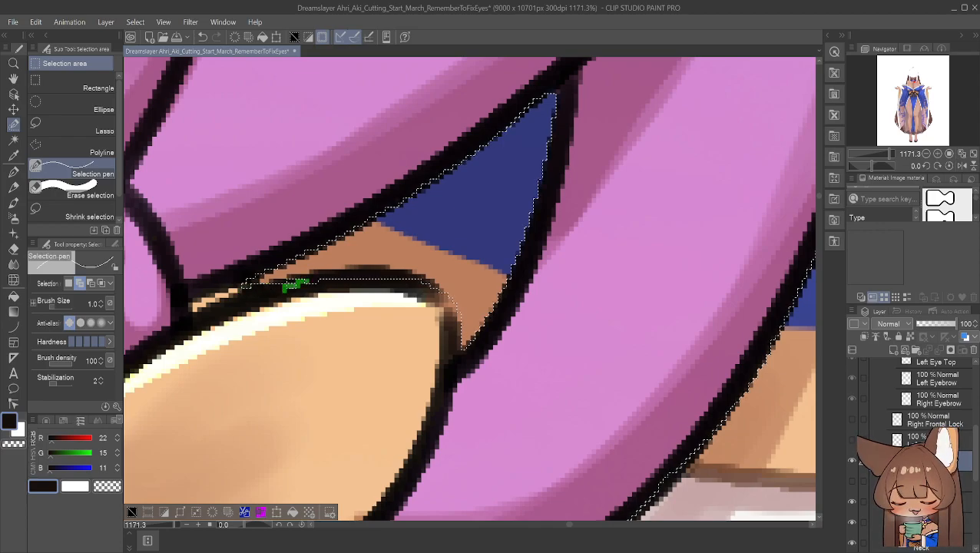
key("ctrl+z")
key("ctrl+z")
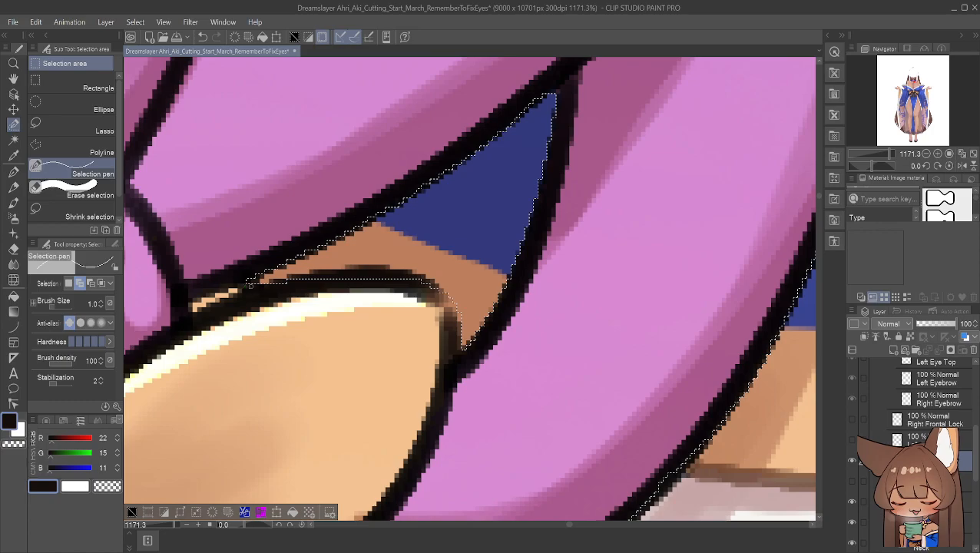
Add the dark outline along the petal's top edge to the selection and trim the excess around the petal's tip
left_click_drag(311, 275, 416, 277)
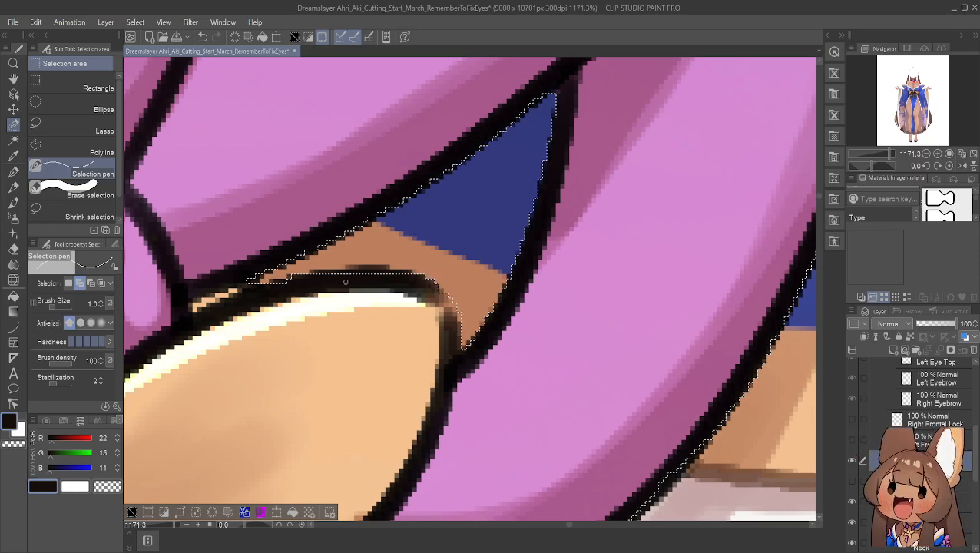
mouse_move(415, 274)
left_mouse_down()
mouse_move(321, 273)
mouse_move(366, 271)
mouse_move(350, 267)
left_mouse_up()
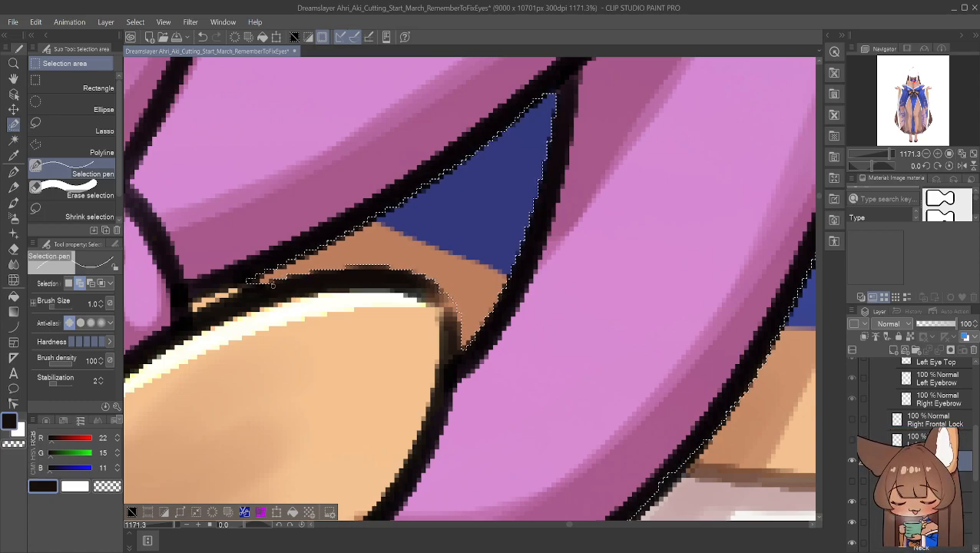
left_click(90, 284)
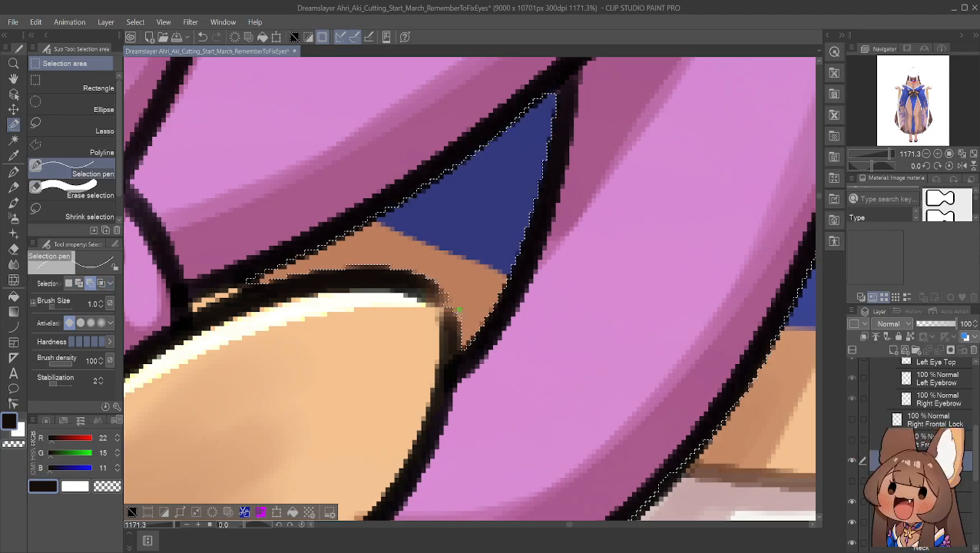
Clean up the selection edge at the gap's narrow left end and along its lower-left outline with the Selection pen
left_click(13, 78)
left_click_drag(308, 325, 284, 376)
left_click_drag(298, 254, 279, 350)
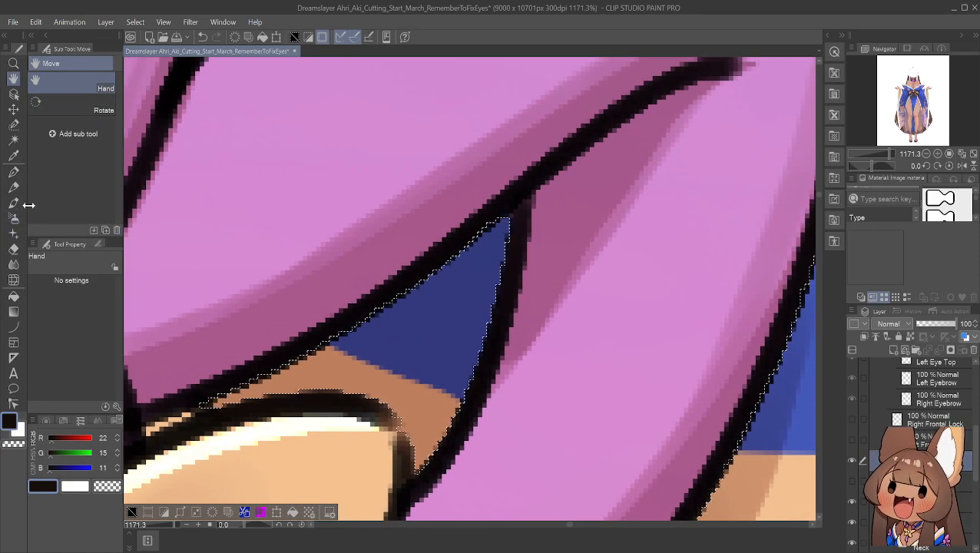
left_click(13, 125)
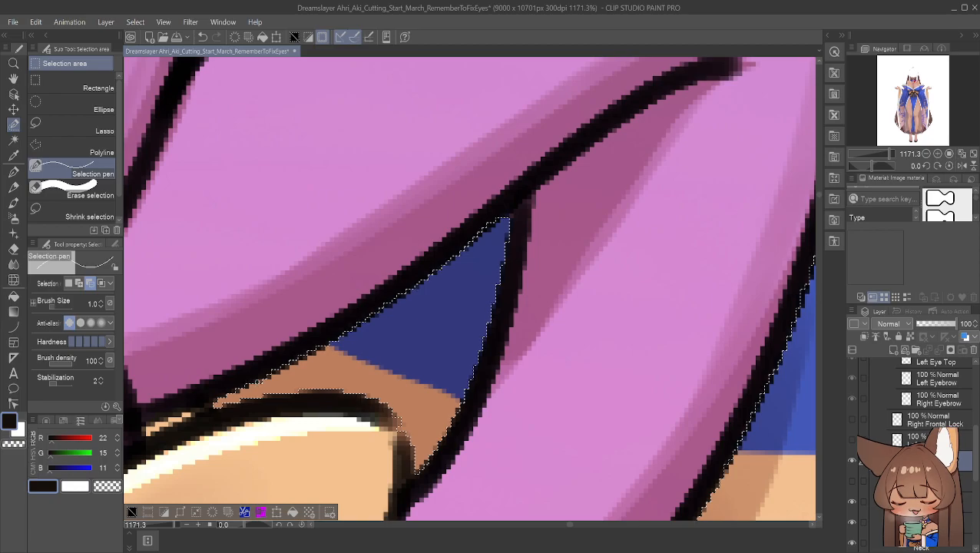
left_click(80, 283)
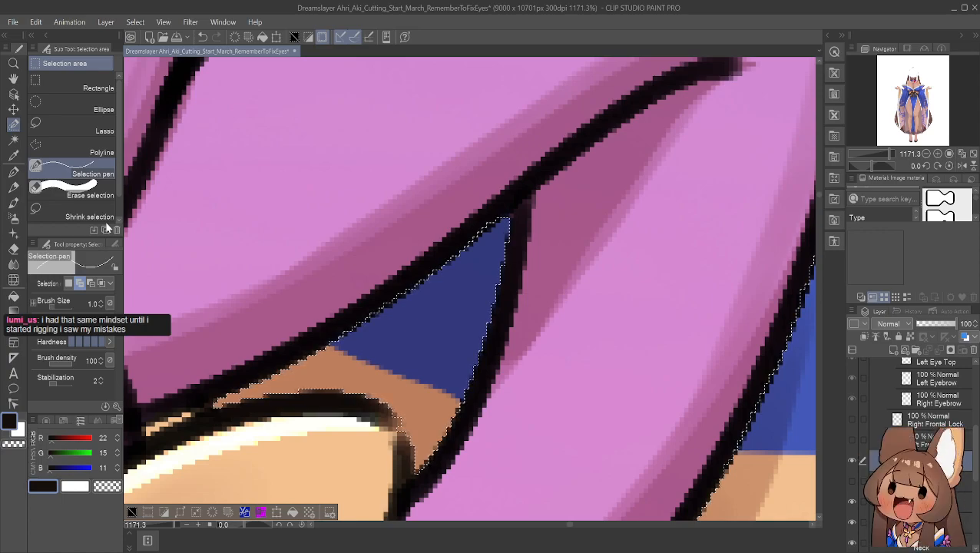
left_click_drag(432, 458, 436, 476)
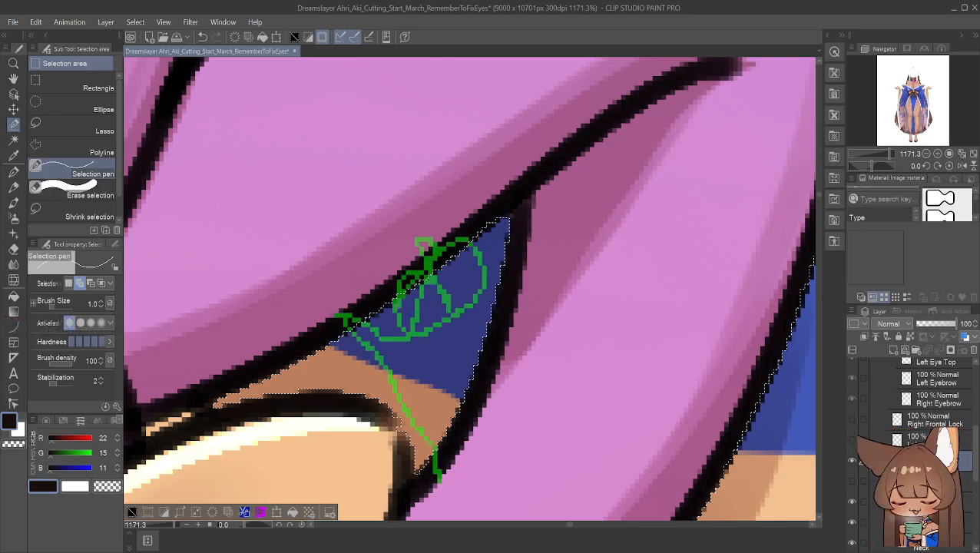
mouse_move(378, 265)
left_mouse_down()
mouse_move(368, 244)
mouse_move(389, 253)
left_mouse_up()
key("ctrl+z")
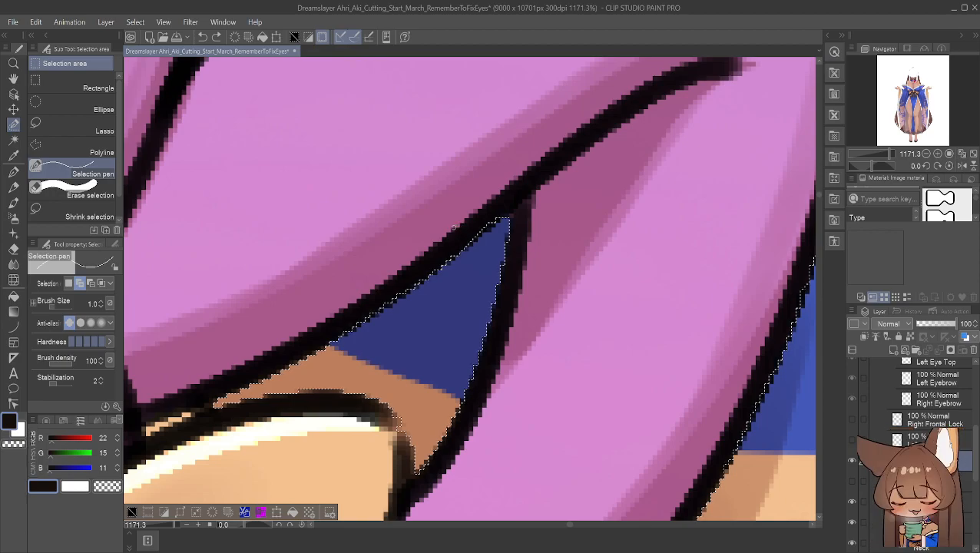
Touch up the selection at the gap's upper corner and add the dark outline along the loop's lower right curve beside the collar trim
left_click_drag(492, 224, 495, 221)
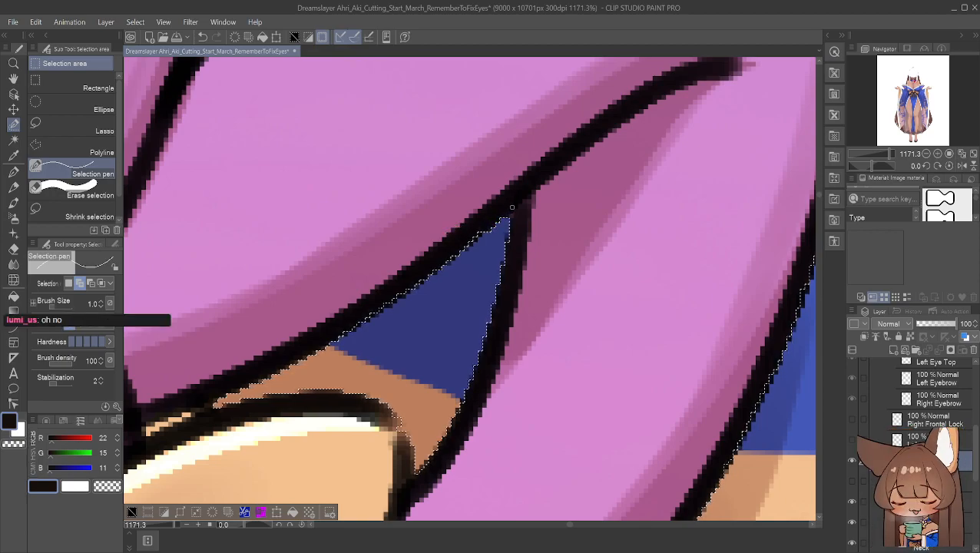
left_click(13, 80)
left_click_drag(568, 316, 564, 90)
left_click_drag(422, 362, 370, 305)
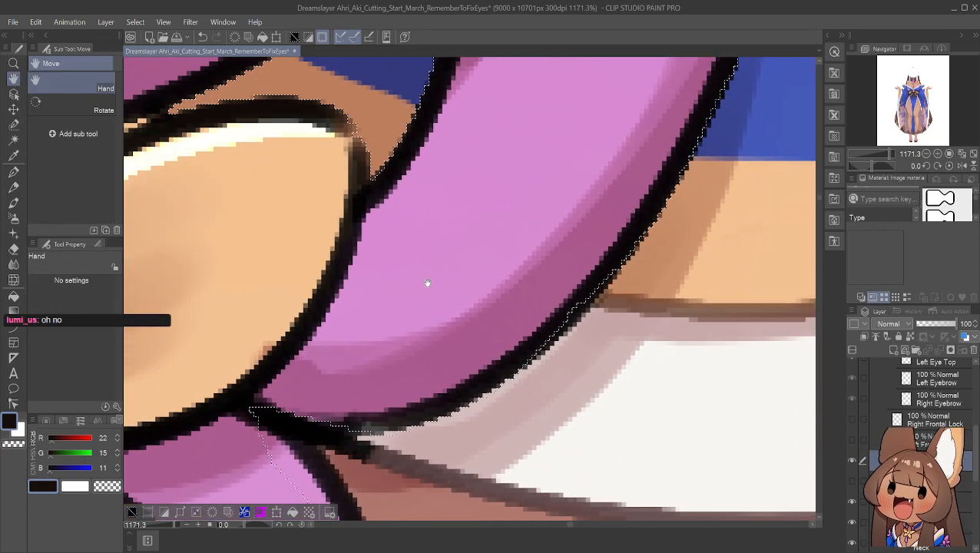
left_click_drag(425, 287, 348, 253)
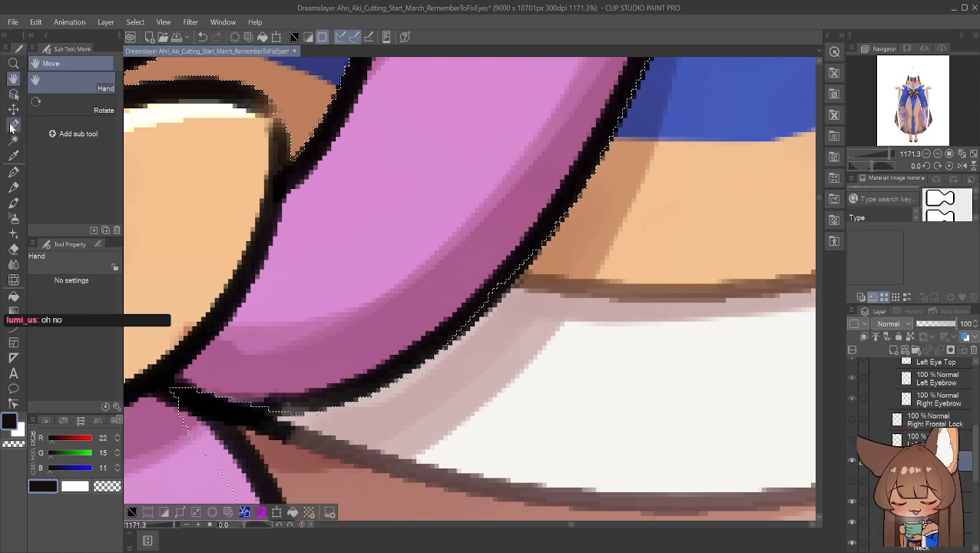
left_click(13, 124)
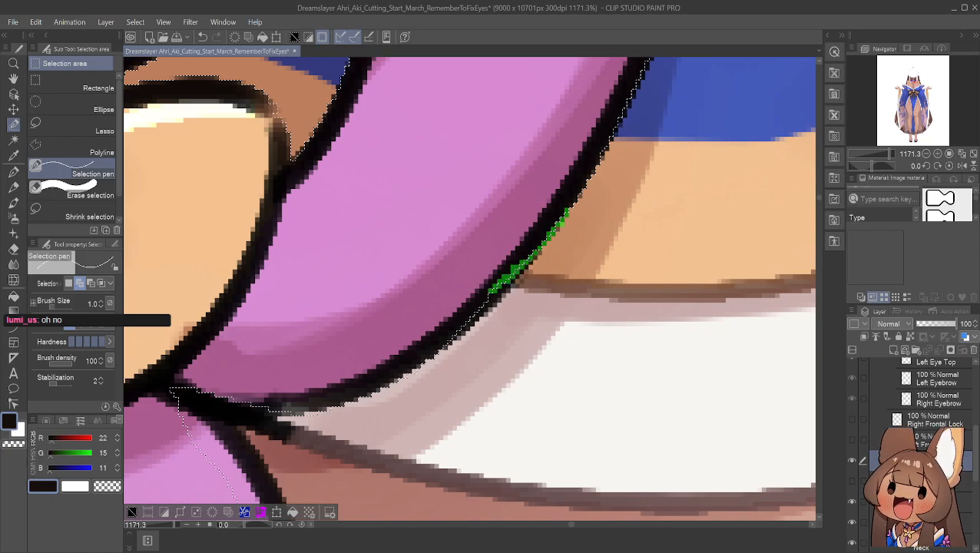
left_click_drag(532, 258, 527, 262)
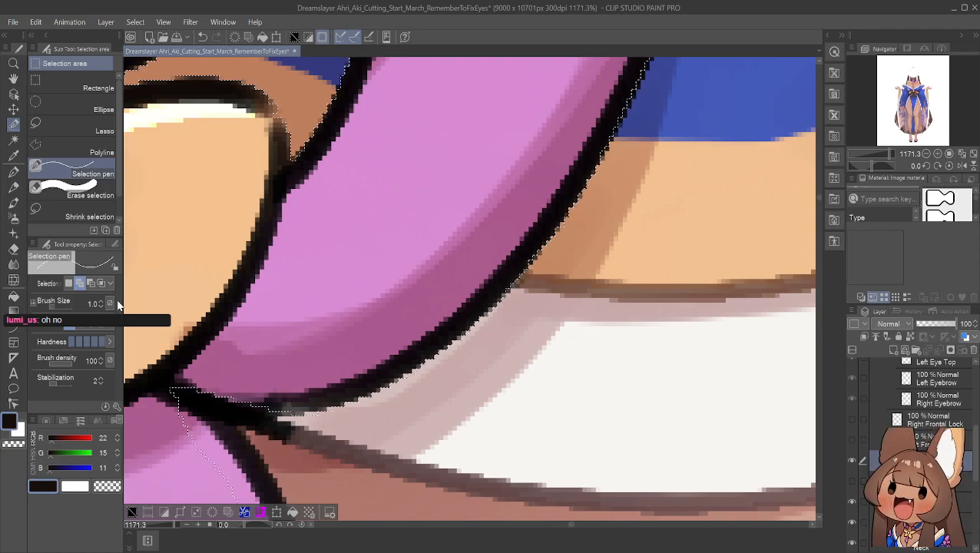
left_click(90, 282)
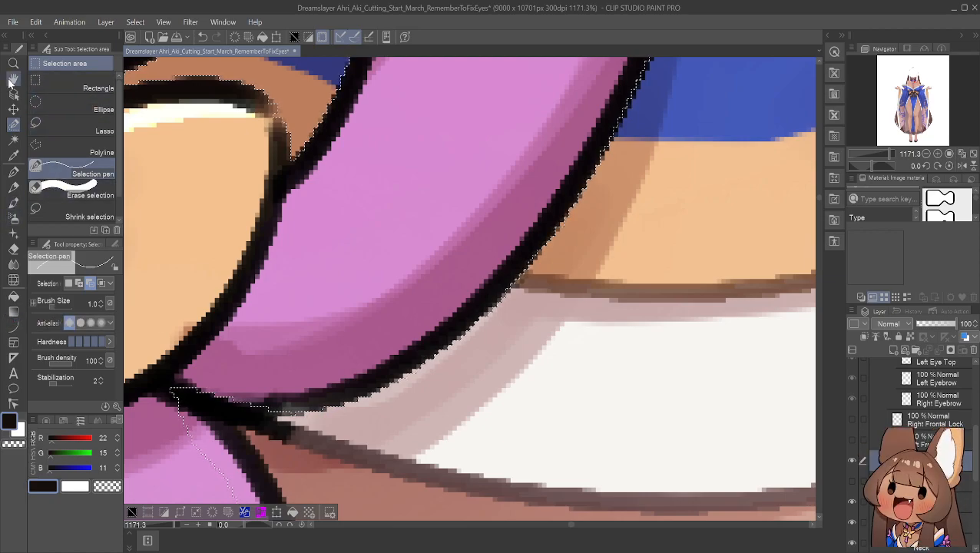
Examine the selection edge around the whole ribbon flower on the collar
left_click(13, 79)
left_click_drag(337, 187, 337, 199)
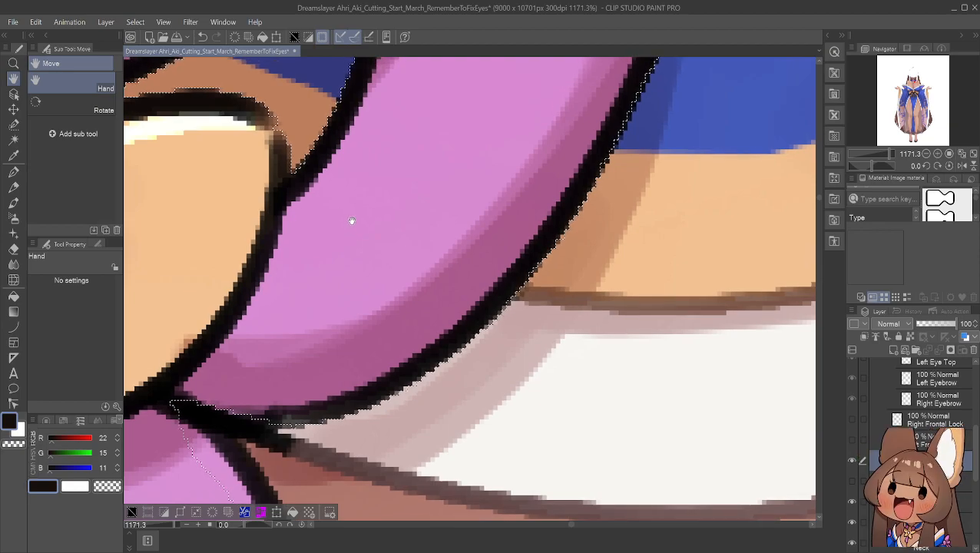
scroll(350, 220, "down", 5)
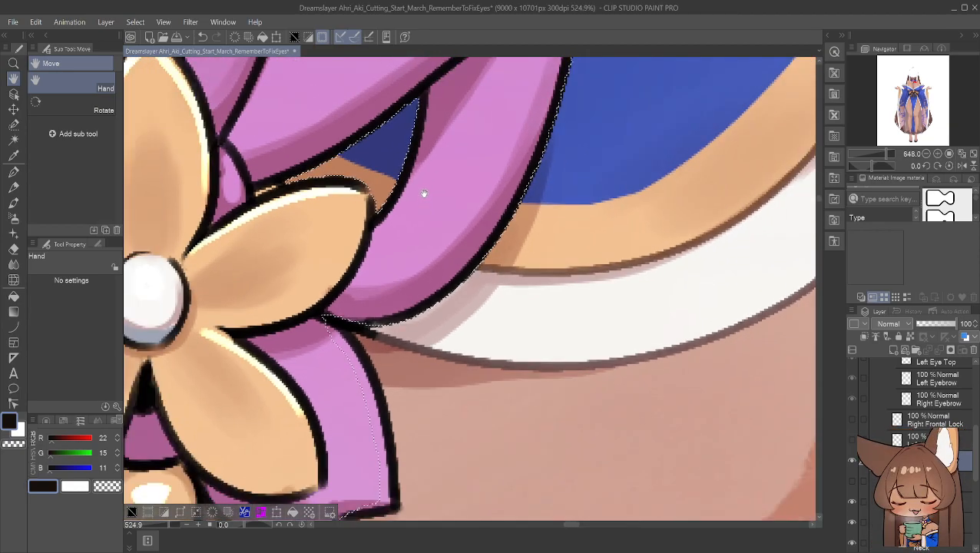
scroll(425, 193, "down", 2)
left_click_drag(447, 190, 467, 394)
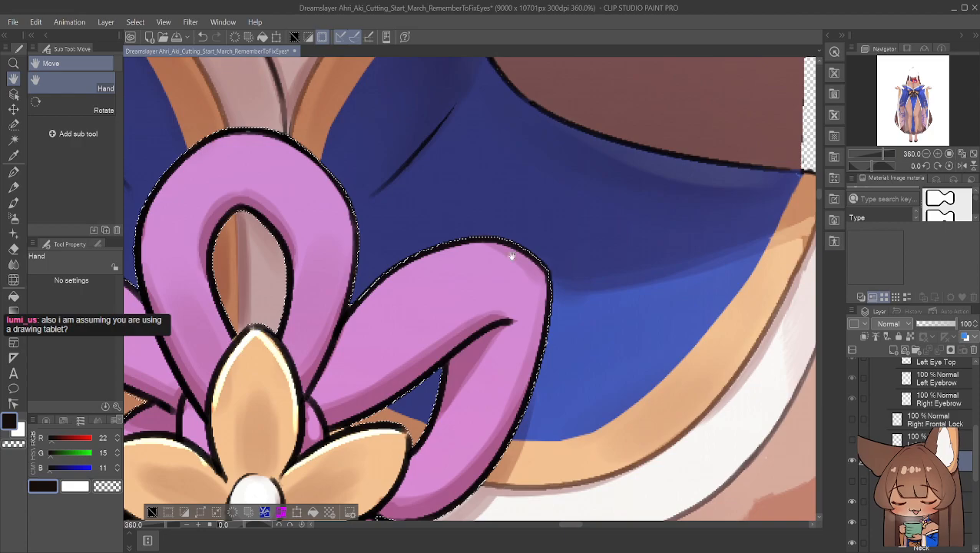
scroll(510, 257, "down", 3)
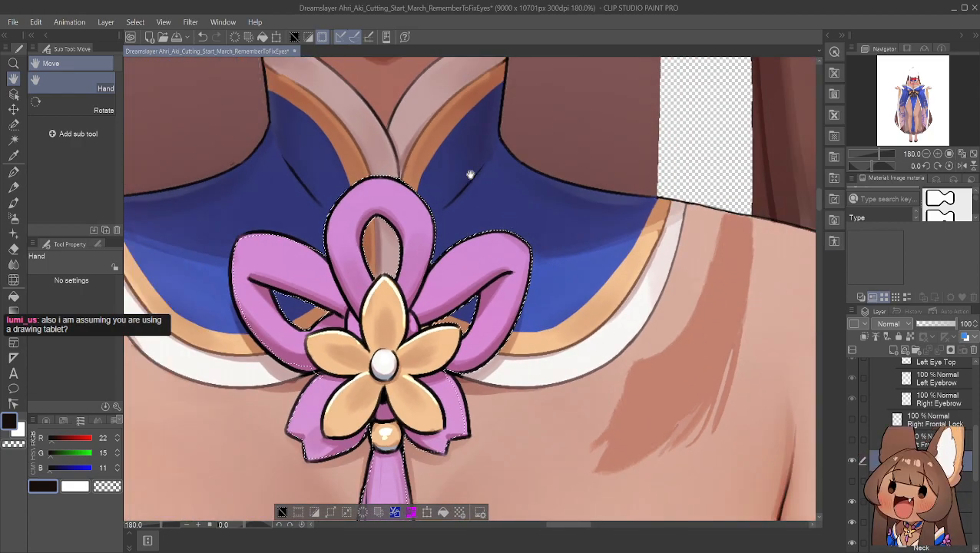
left_click_drag(468, 173, 480, 223)
scroll(505, 304, "down", 1)
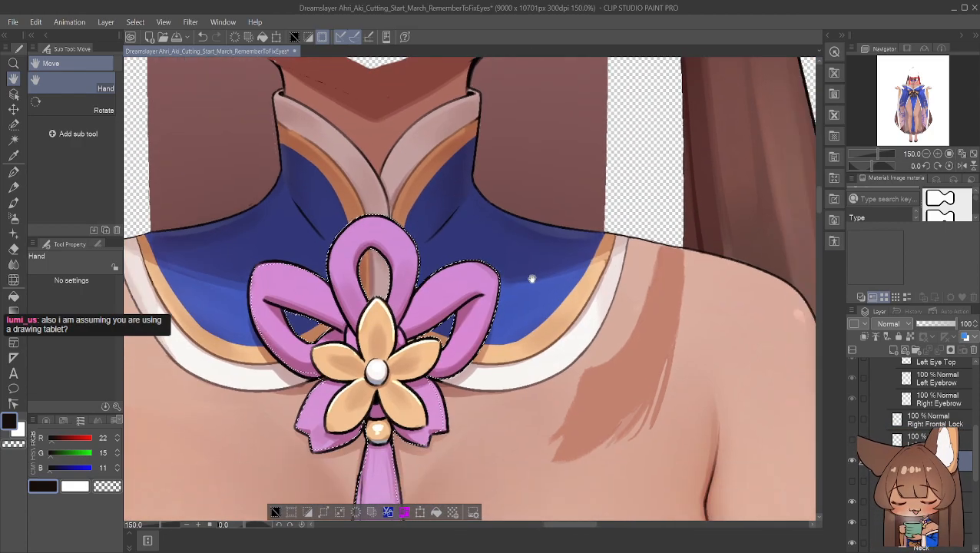
Examine the painted hair shadow on the shoulder beside the collar's white trim
scroll(868, 418, "up", 5)
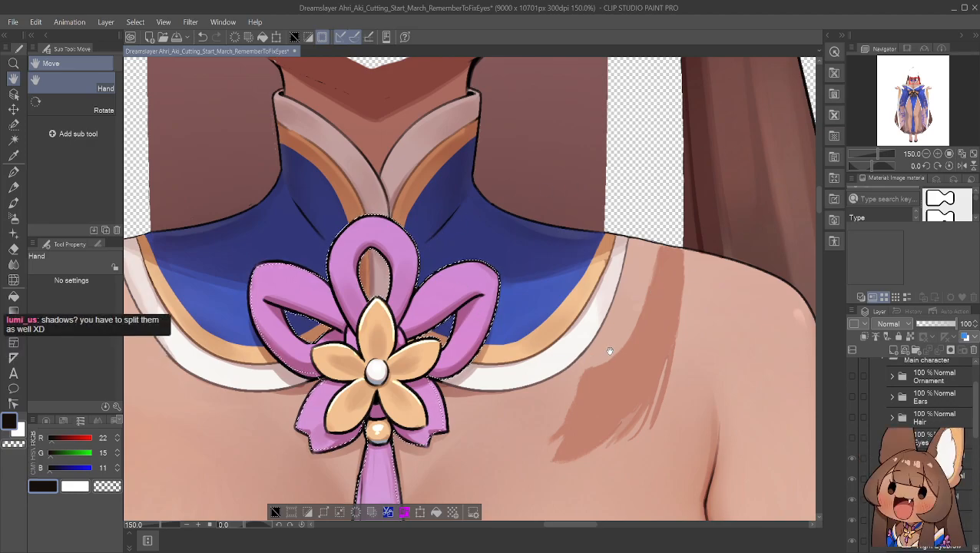
left_click_drag(616, 349, 712, 328)
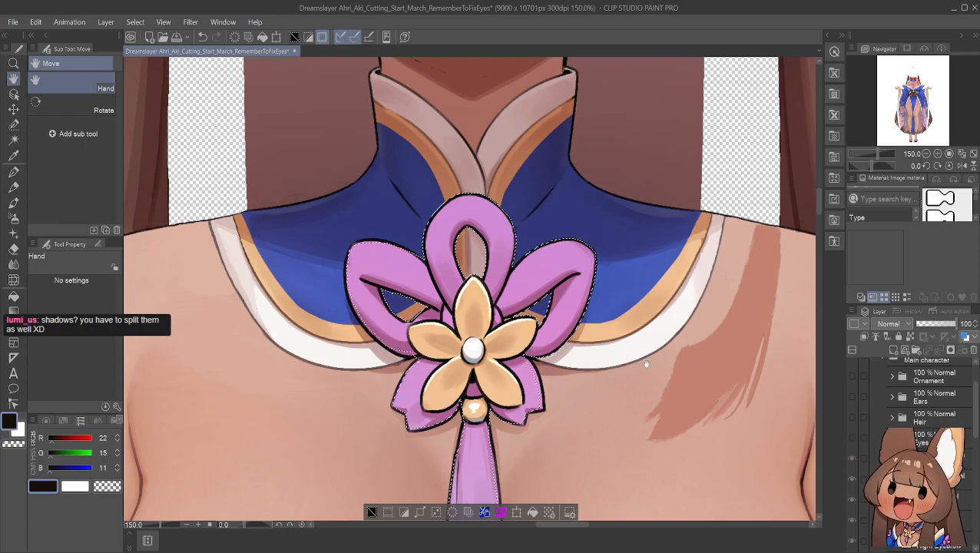
scroll(635, 360, "up", 2)
scroll(644, 358, "up", 5)
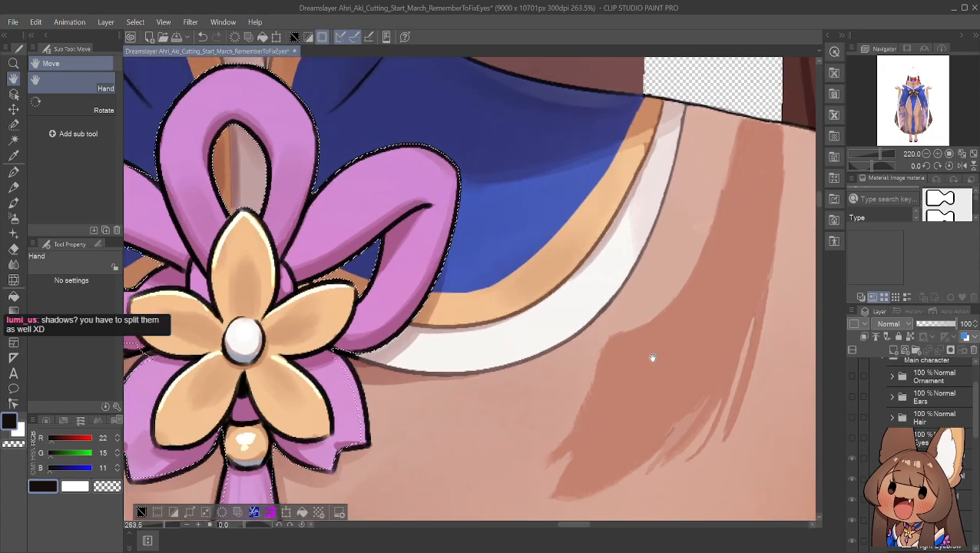
scroll(635, 306, "up", 3)
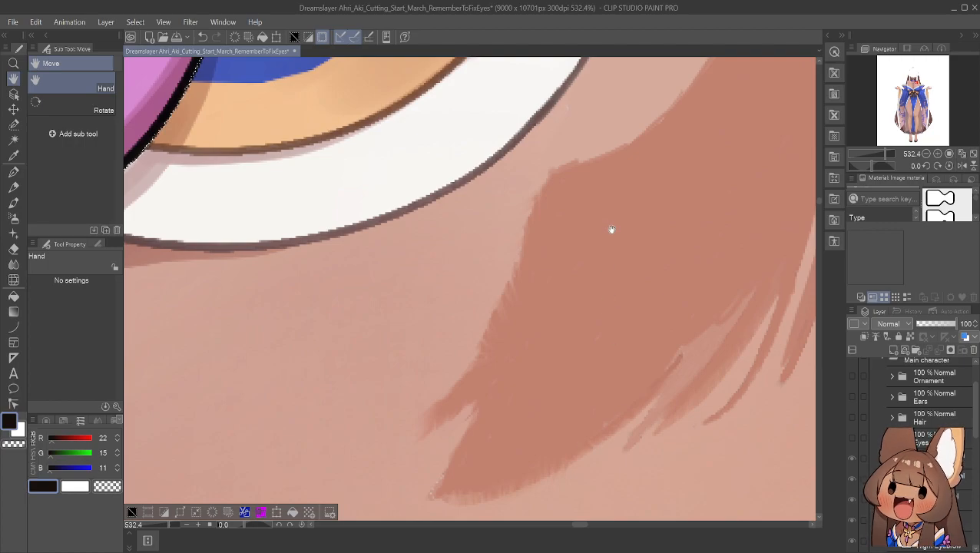
scroll(582, 230, "down", 4)
scroll(895, 446, "up", 1)
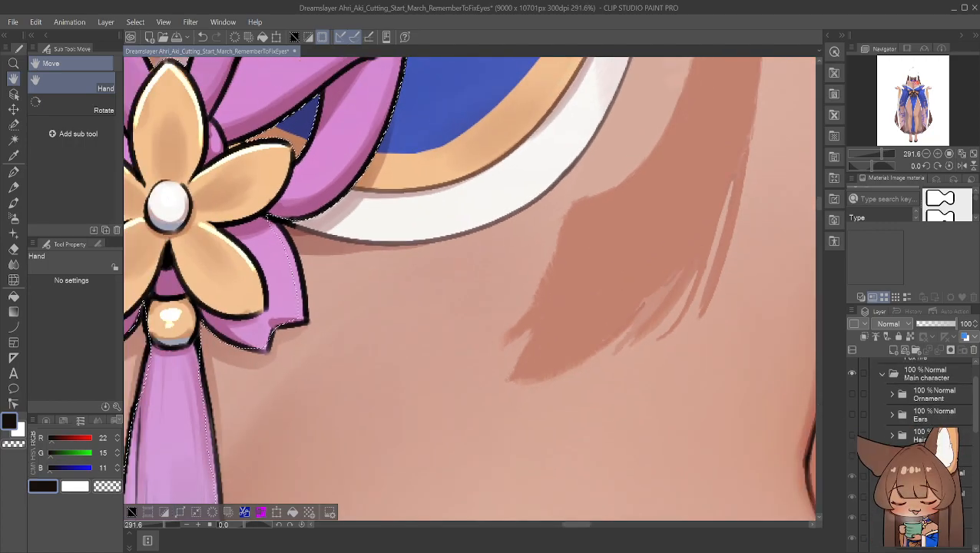
Look through the Hair folder's layers with the folder temporarily shown, and hide the folder again
left_click(853, 436)
left_click(852, 436)
left_click(862, 435)
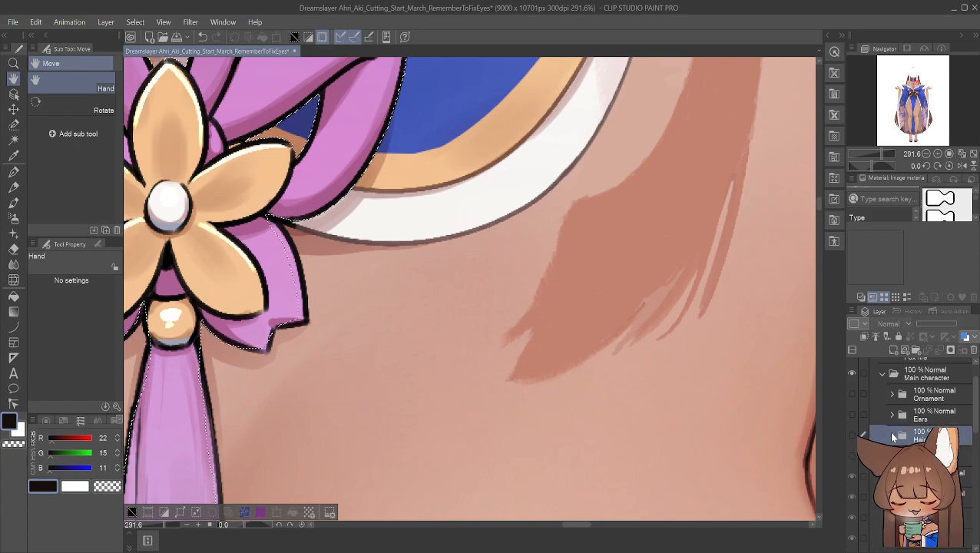
left_click(852, 435)
left_click(892, 435)
scroll(891, 442, "down", 3)
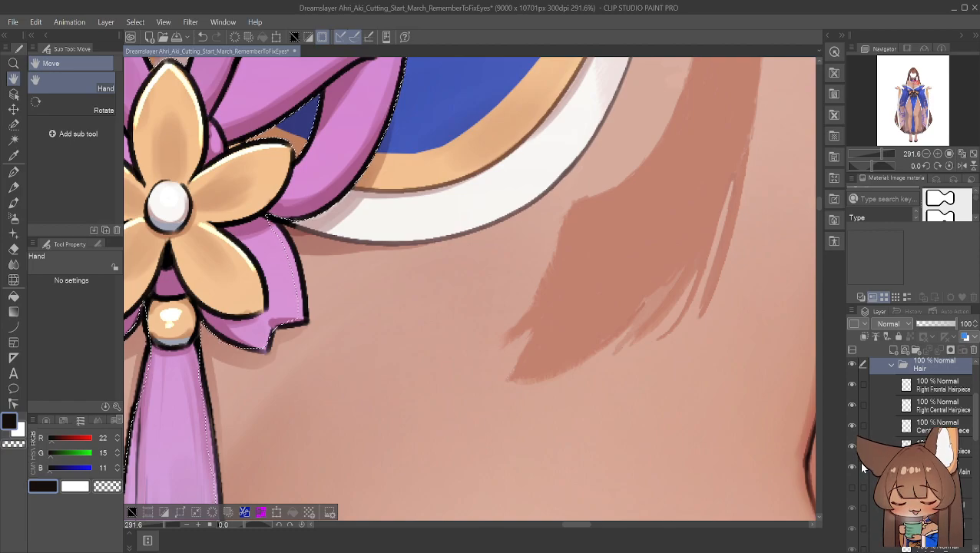
scroll(858, 461, "up", 2)
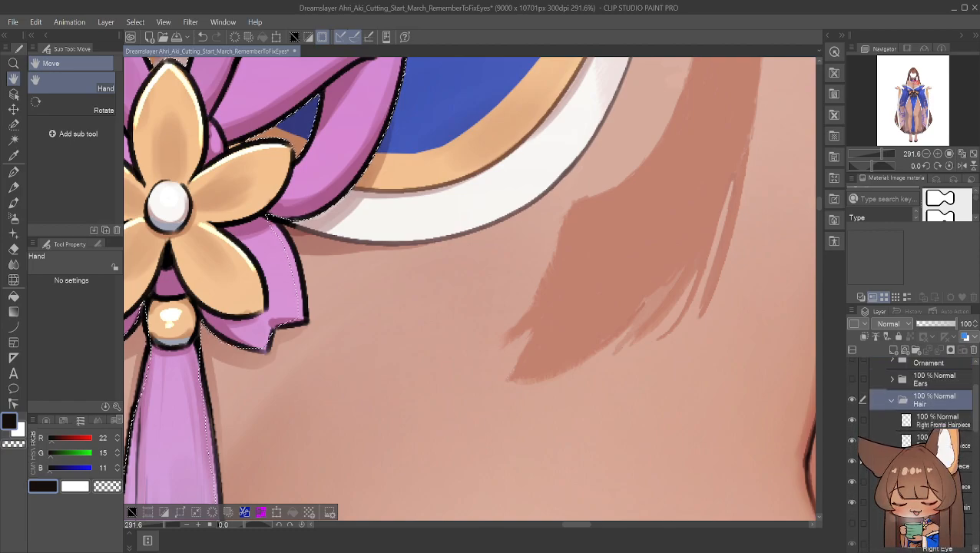
left_click(852, 400)
Compare the painted shoulder shadow with the long front hair lock by toggling the lock layer's visibility, leaving it hidden
scroll(876, 408, "down", 4)
scroll(876, 415, "down", 5)
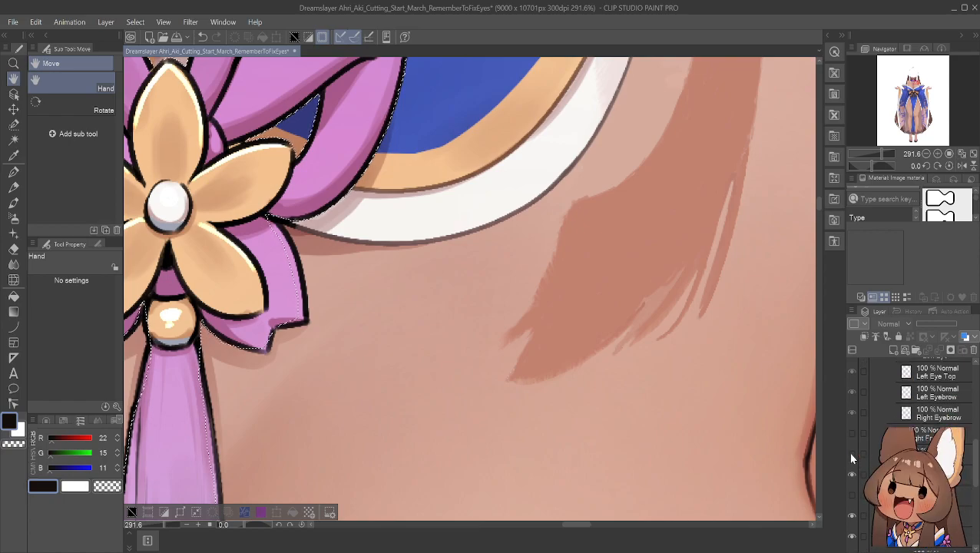
left_click(852, 457)
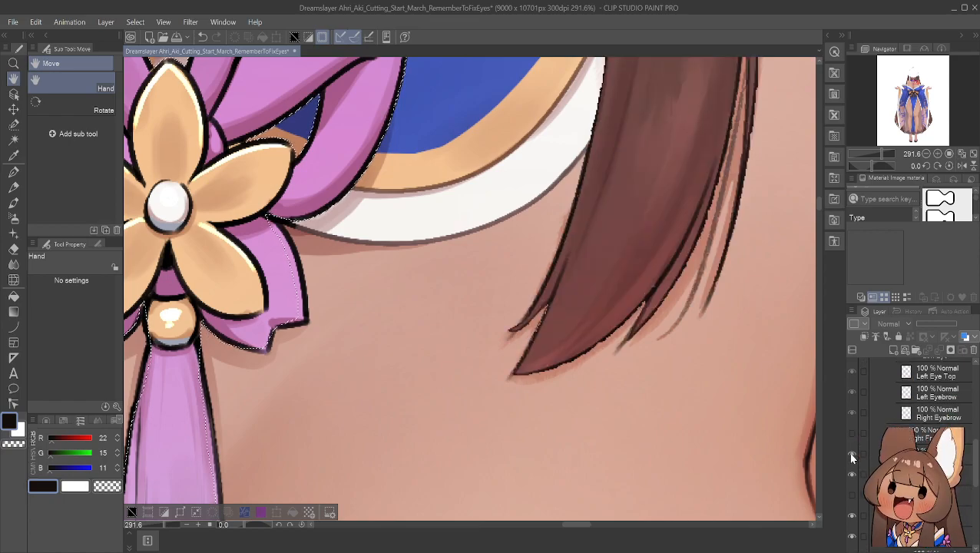
left_click(851, 458)
left_click(852, 458)
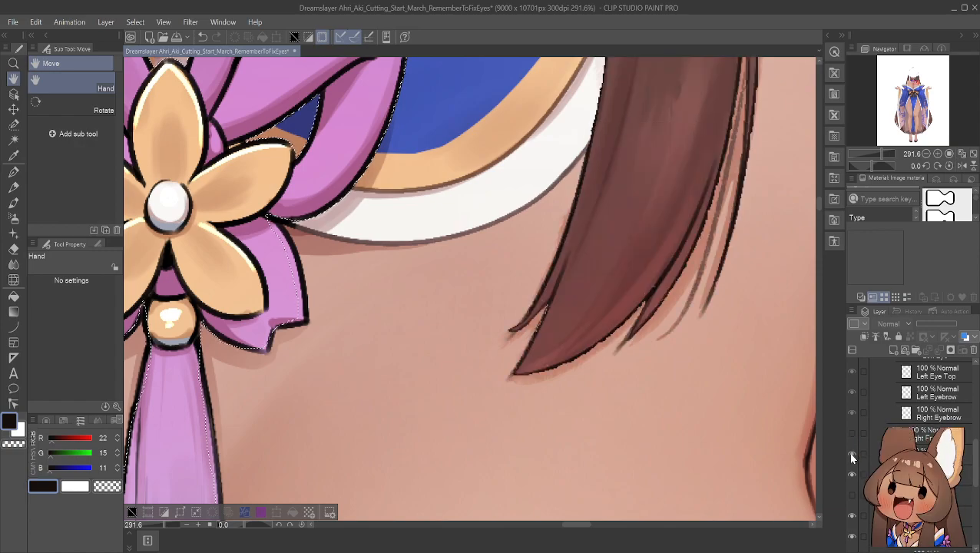
left_click(851, 458)
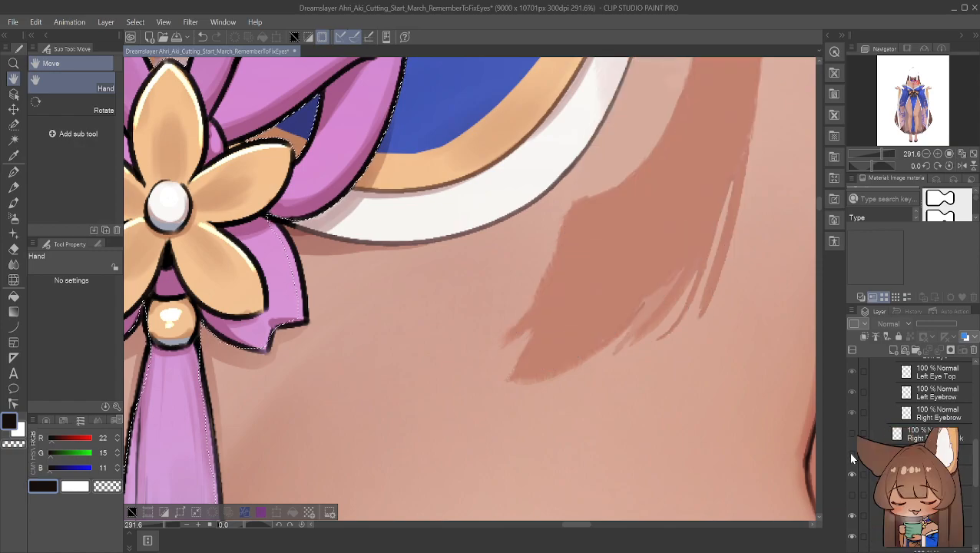
left_click(852, 458)
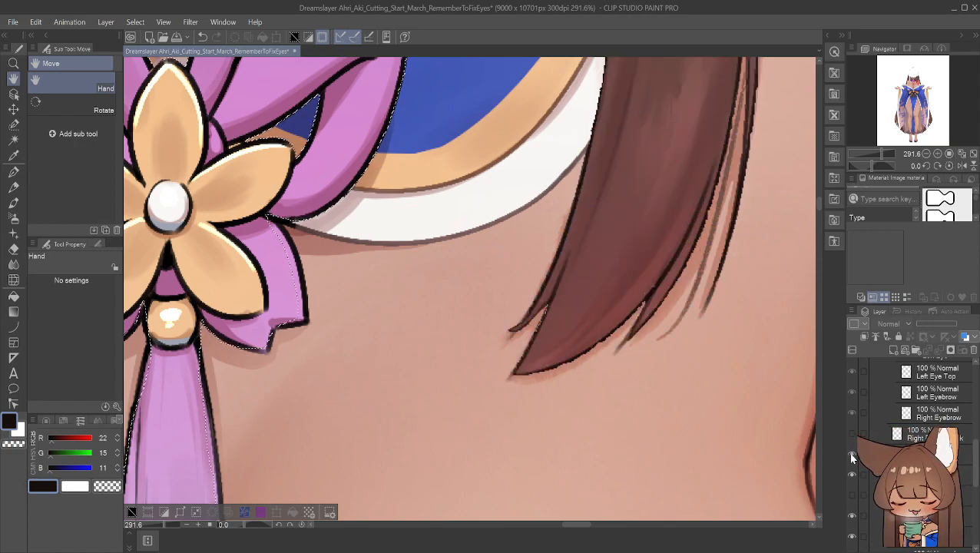
scroll(721, 369, "down", 4)
scroll(760, 382, "down", 2)
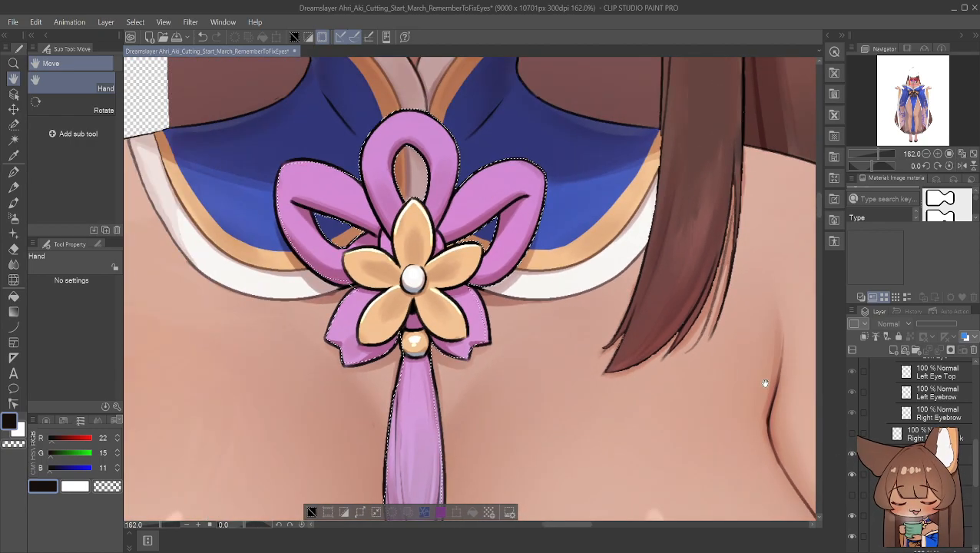
left_click(852, 457)
left_click(852, 457)
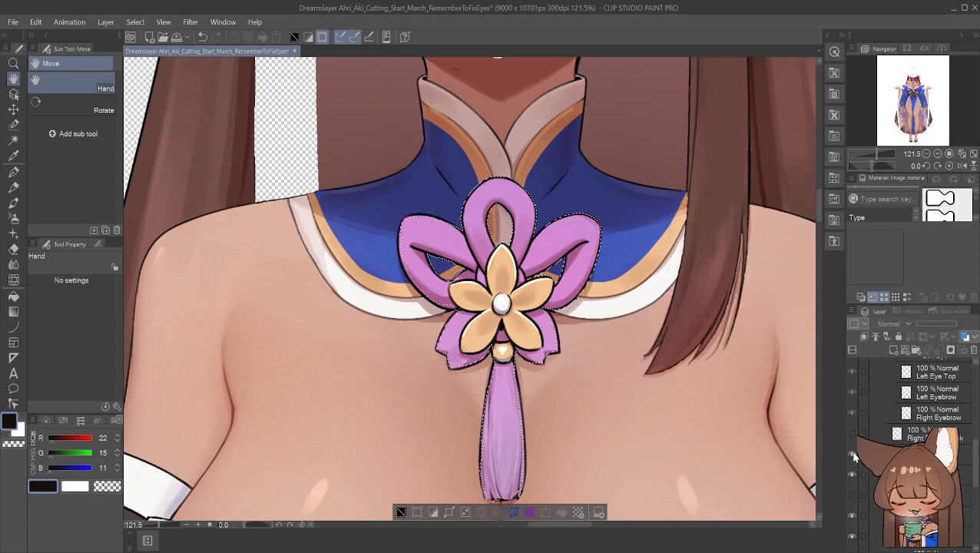
left_click(852, 457)
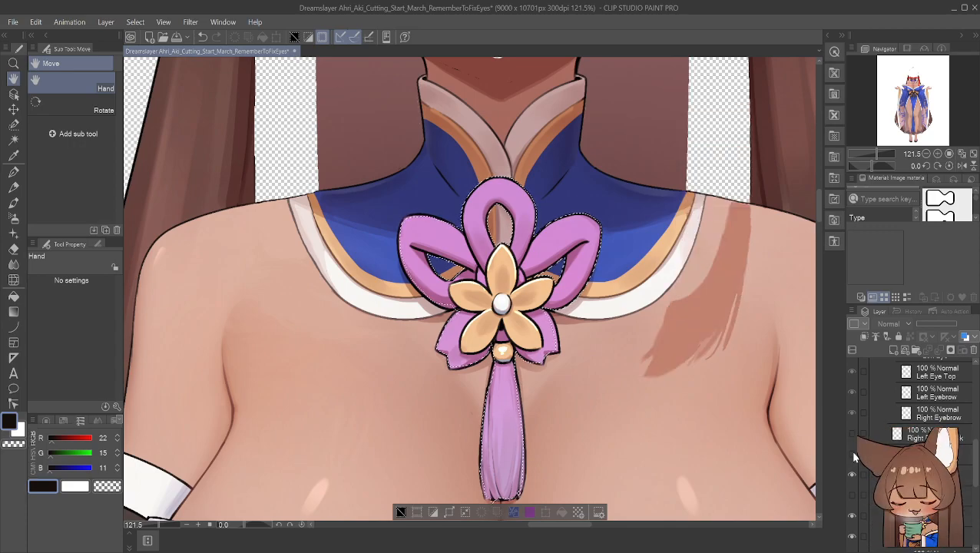
left_click(852, 457)
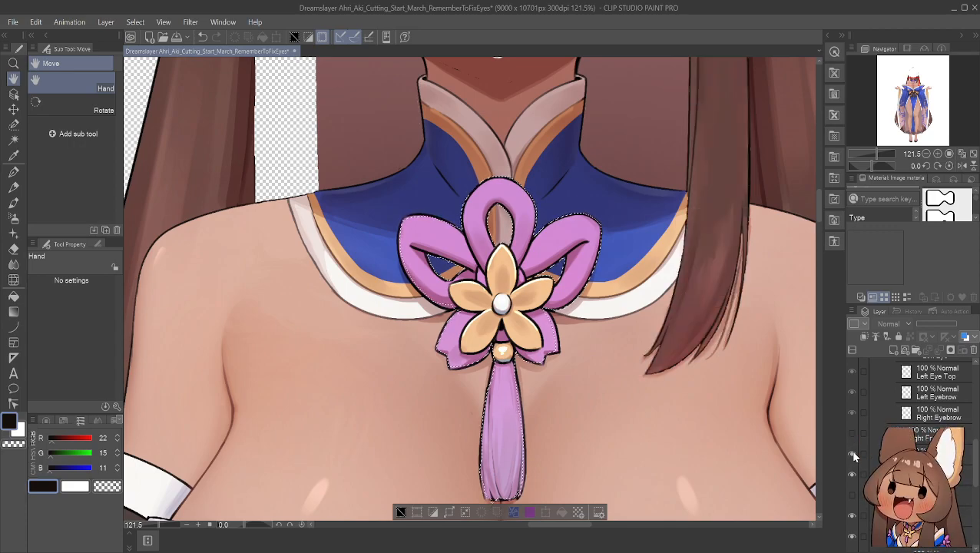
left_click(852, 457)
left_click(852, 457)
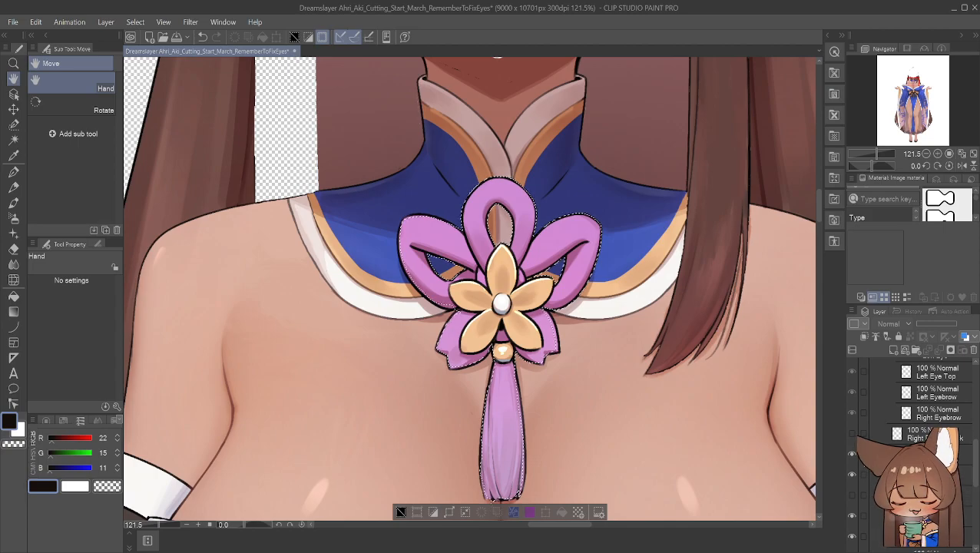
left_click(851, 433)
left_click(851, 433)
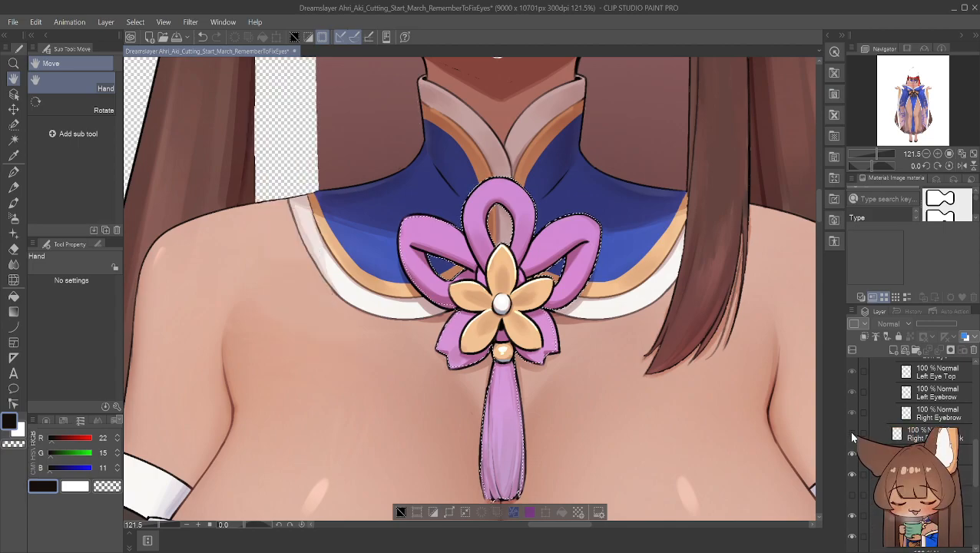
left_click(852, 454)
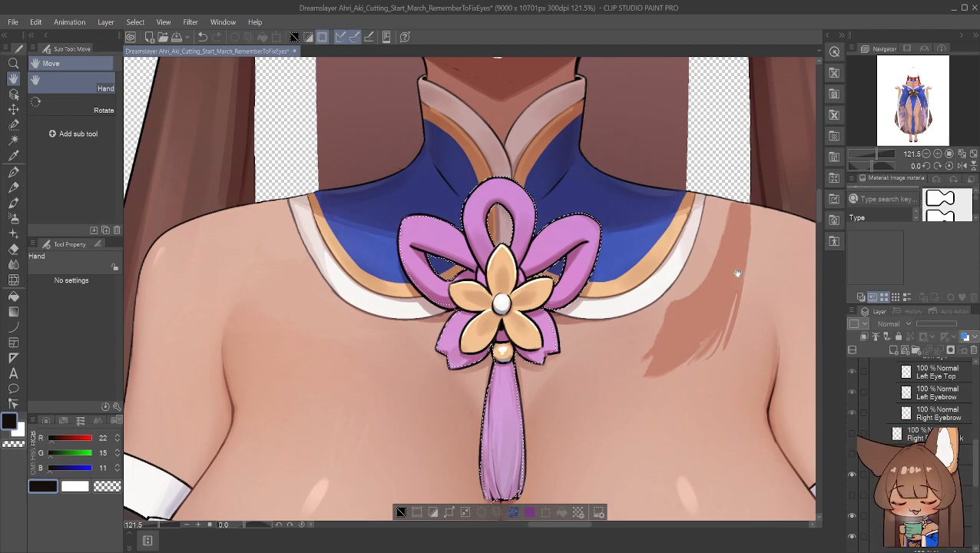
Add the dark outline where the right ribbon loop meets the lower ribbon tail to the selection with the Selection pen
left_click_drag(737, 274, 722, 254)
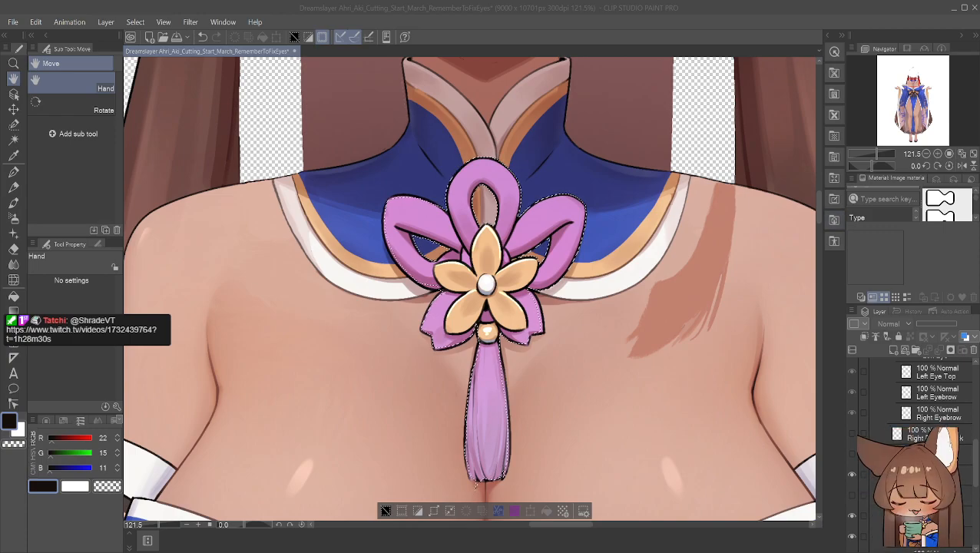
scroll(573, 240, "up", 3)
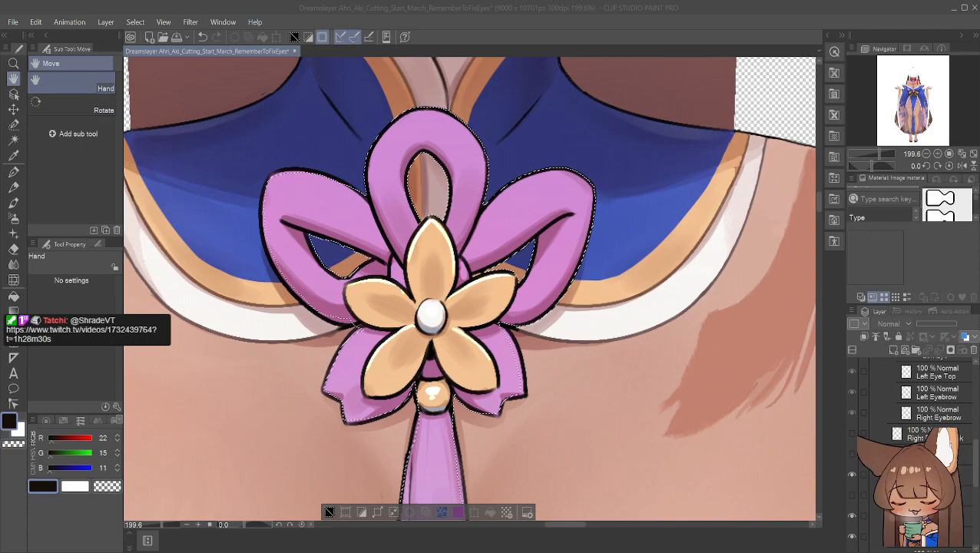
left_click_drag(396, 316, 358, 238)
scroll(358, 239, "up", 3)
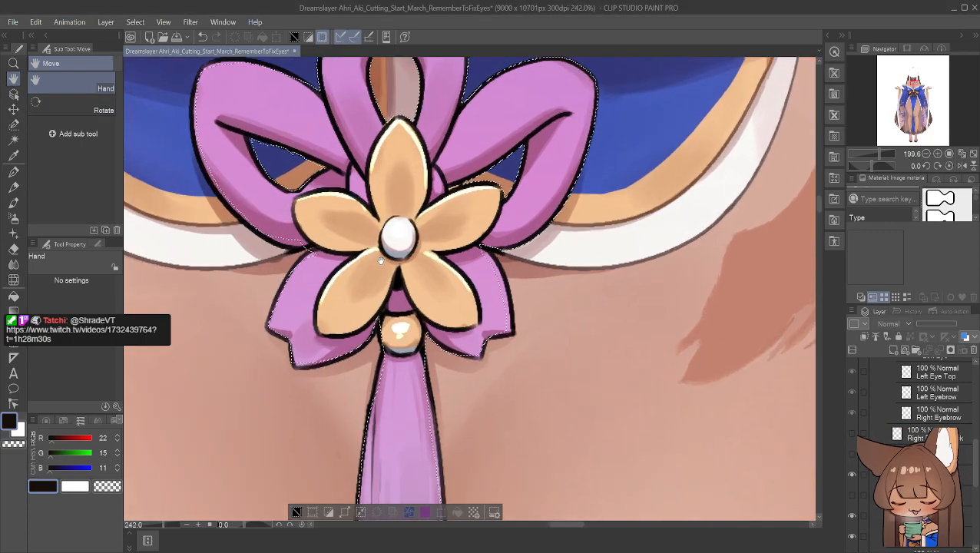
scroll(377, 246, "up", 3)
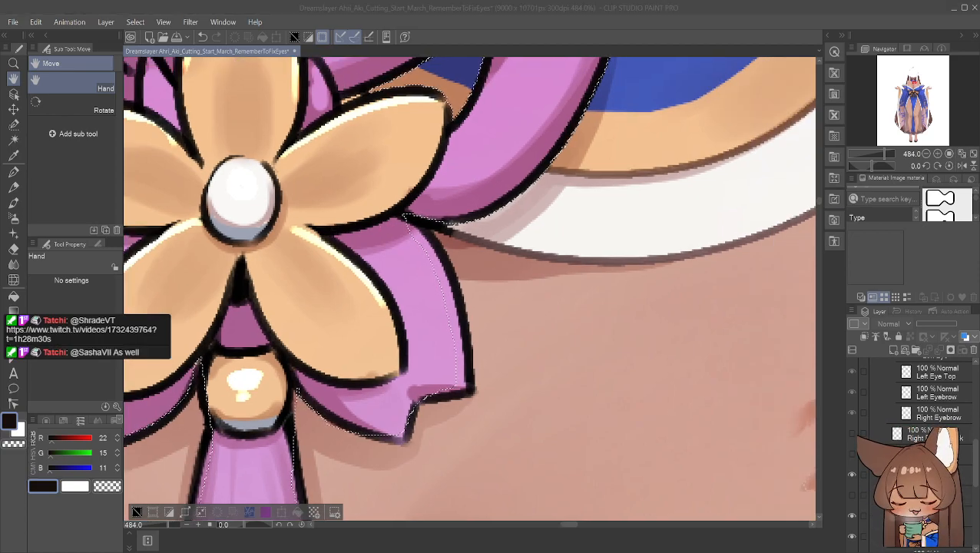
scroll(452, 268, "up", 3)
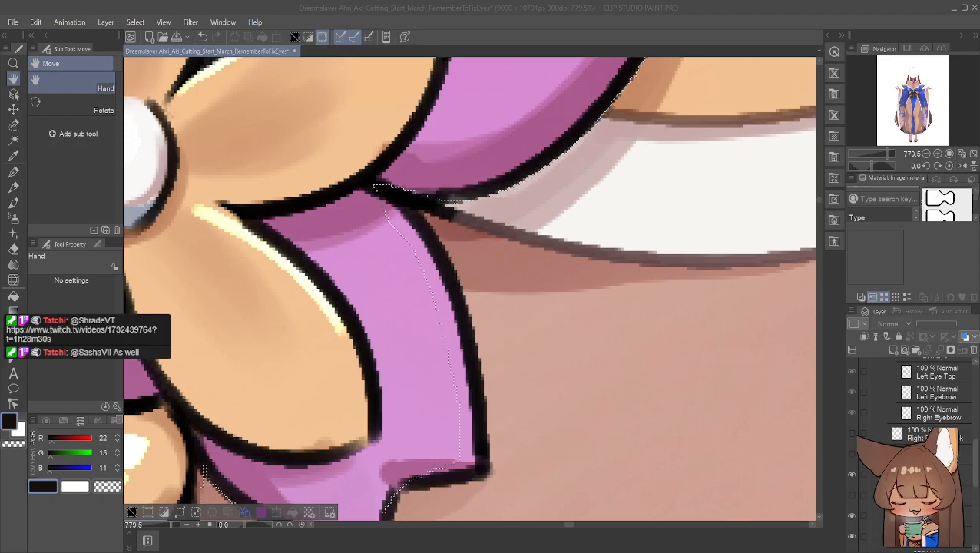
key("Return")
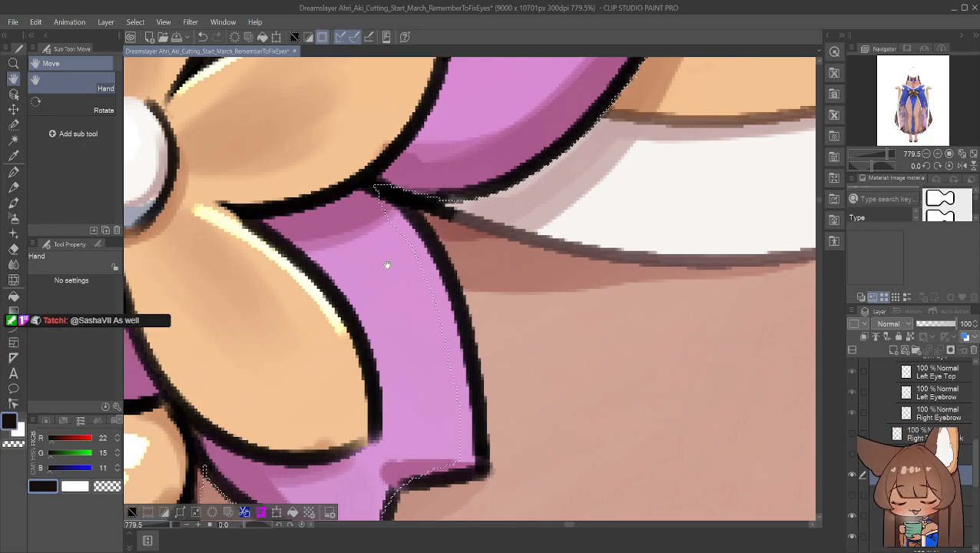
left_click(13, 125)
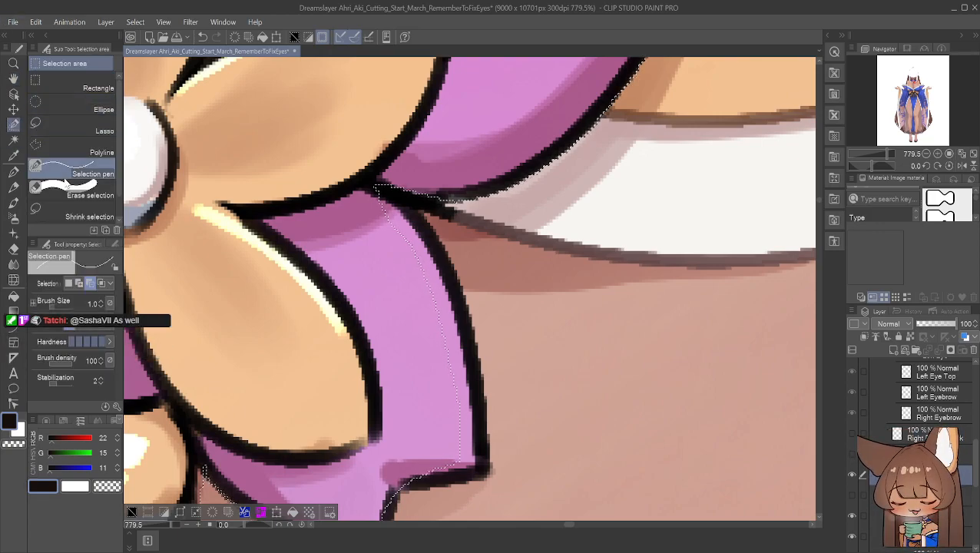
left_click(80, 283)
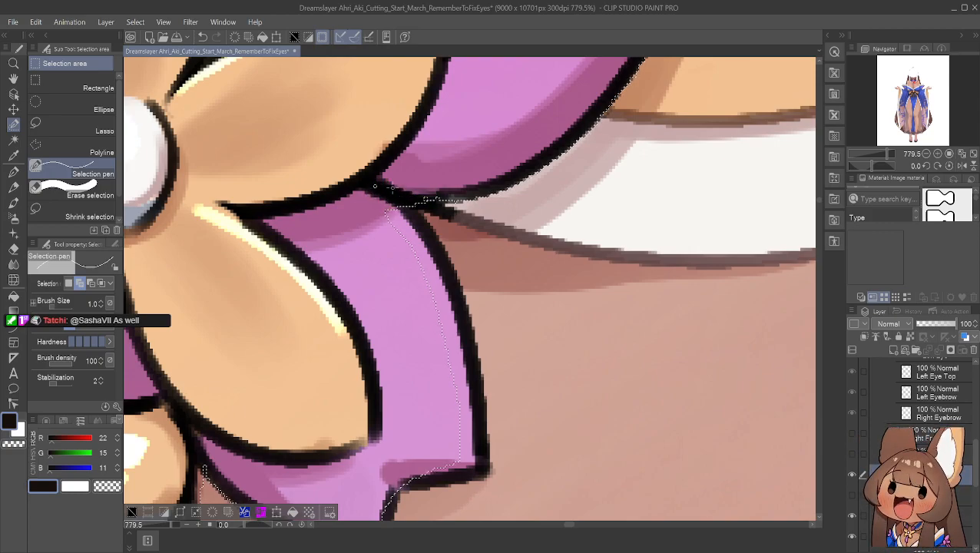
left_click_drag(442, 198, 421, 205)
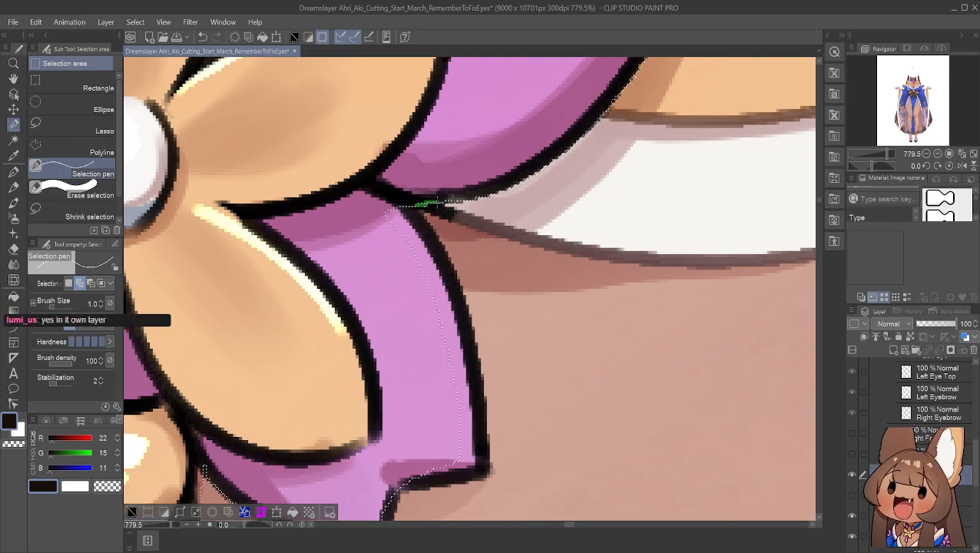
mouse_move(402, 205)
left_mouse_down()
mouse_move(425, 204)
mouse_move(414, 218)
left_mouse_up()
left_click_drag(411, 202, 411, 208)
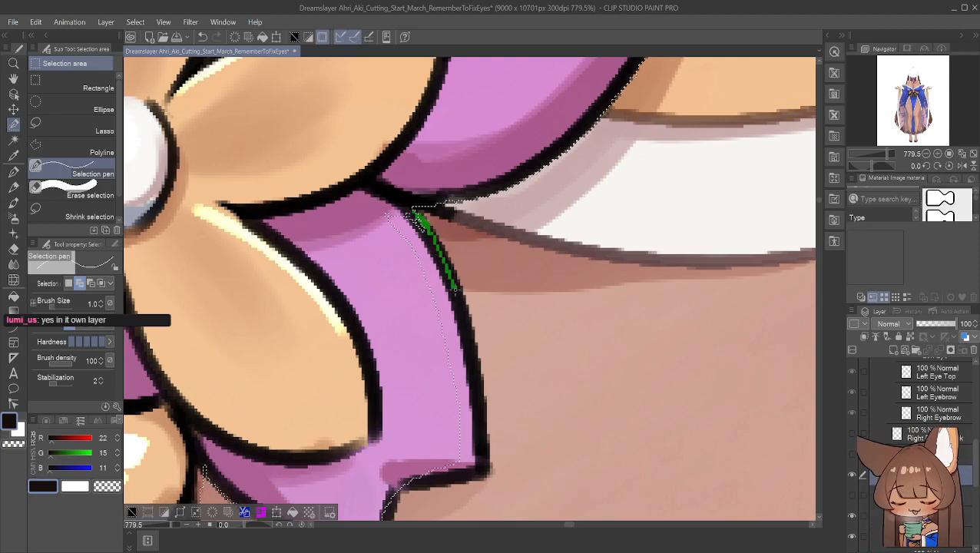
Add the lower right ribbon tail's outer outline, down to its pointed corner, to the selection with the Lasso
left_click(92, 130)
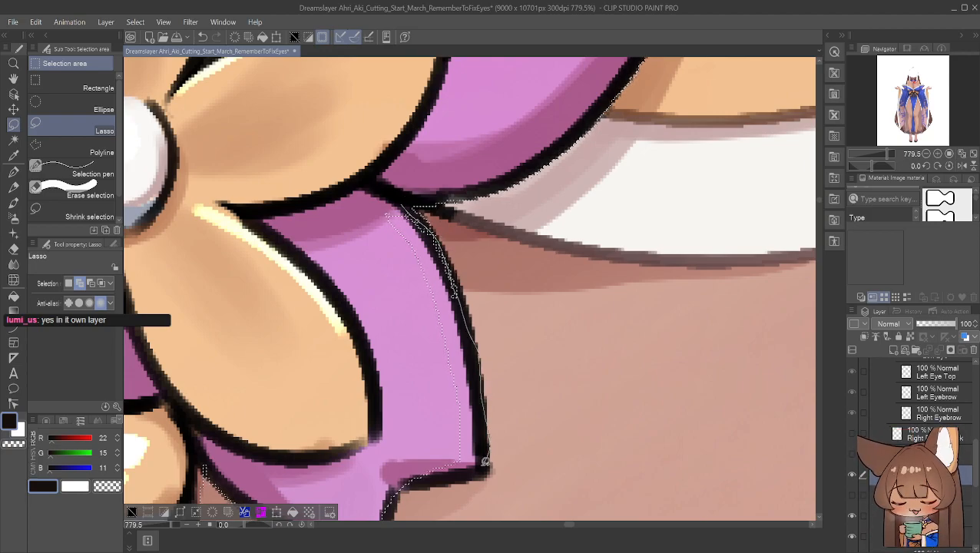
left_click_drag(485, 459, 401, 476)
mouse_move(324, 356)
left_mouse_down()
mouse_move(362, 206)
mouse_move(414, 206)
left_mouse_up()
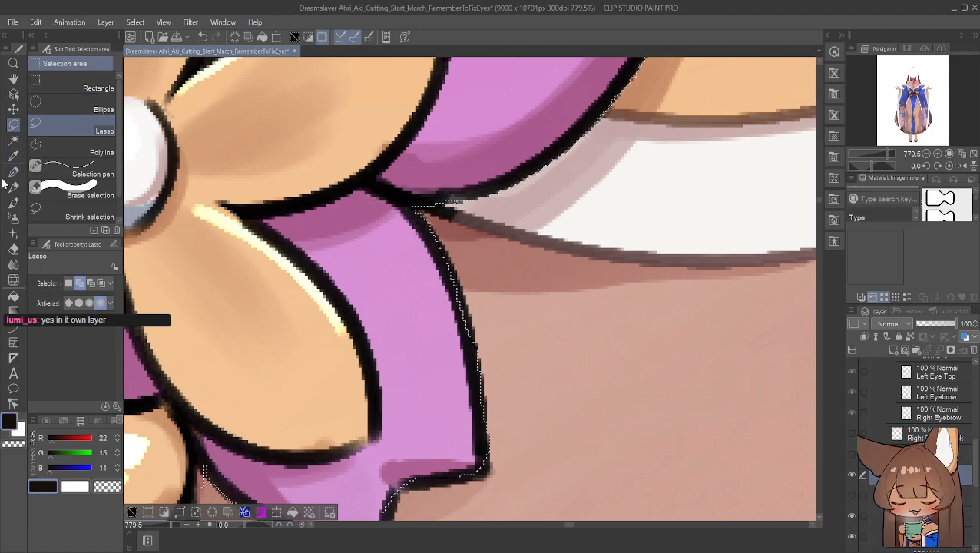
Refine the selection edge along the upper part of the lower right ribbon tail's outer outline with the Selection pen
left_click(70, 169)
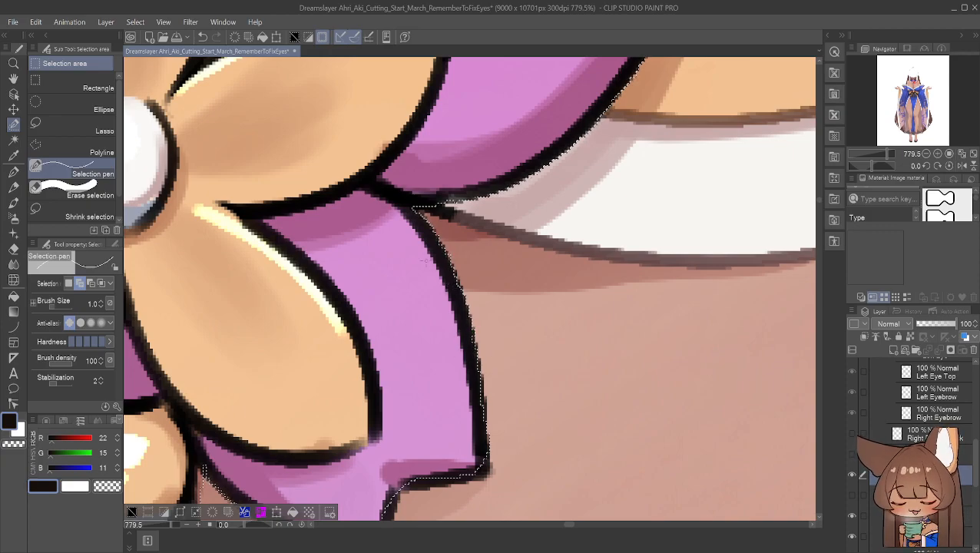
scroll(476, 245, "up", 4)
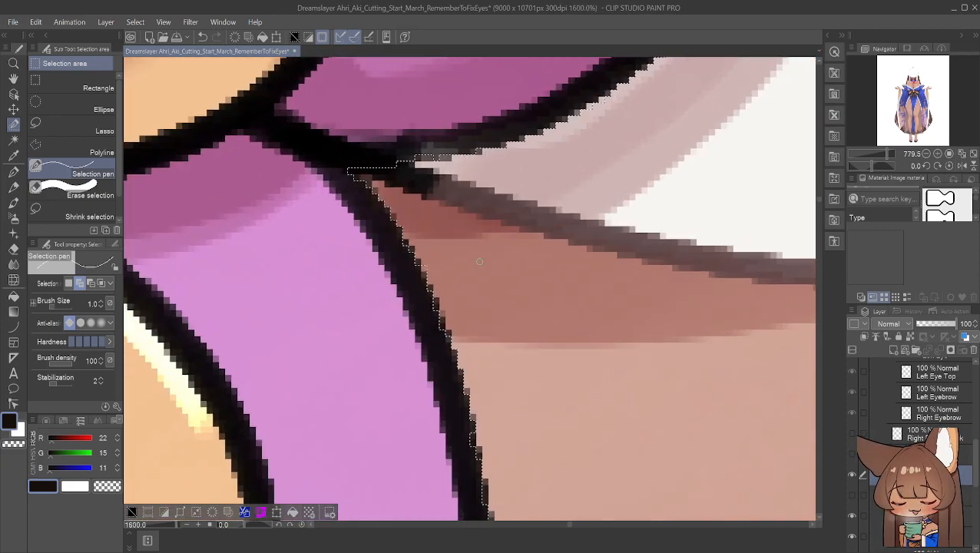
scroll(479, 261, "up", 2)
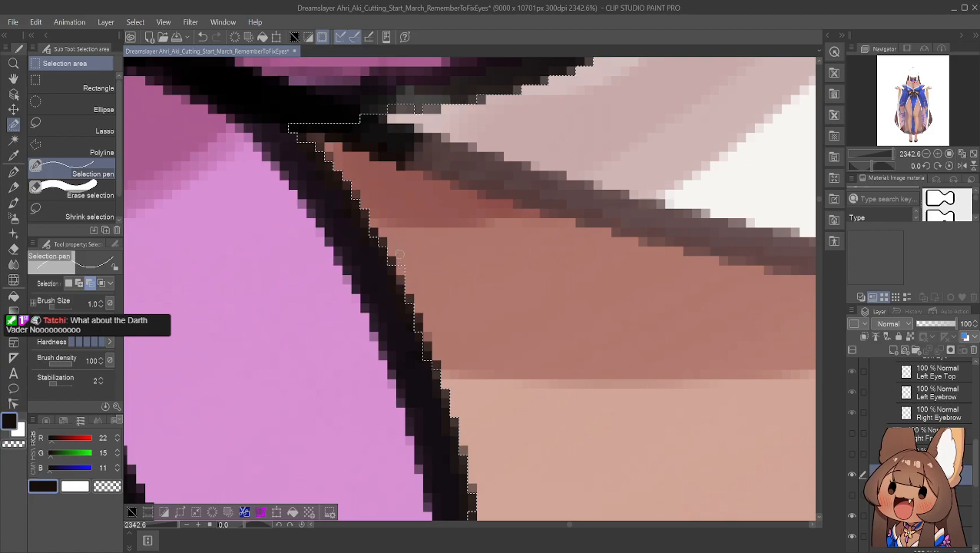
left_click(80, 284)
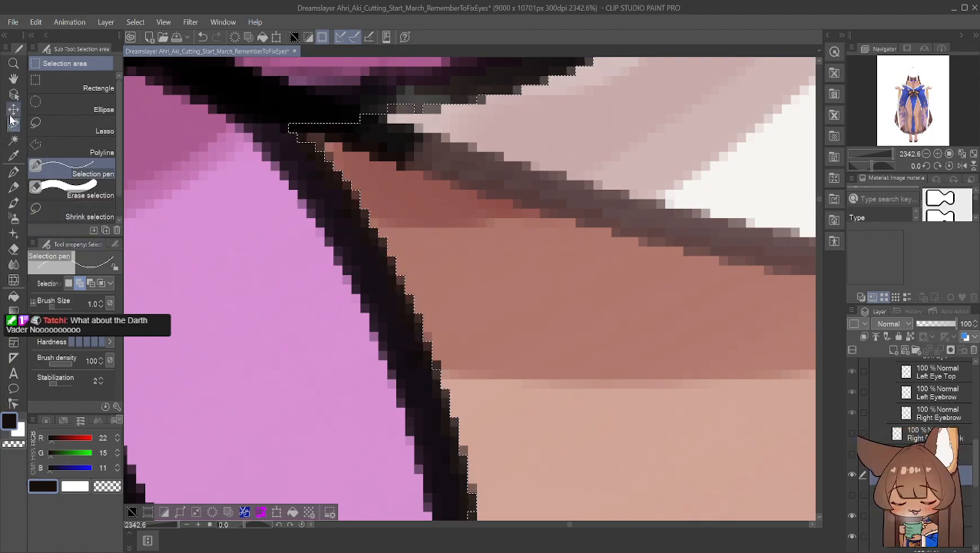
key("h")
left_click_drag(351, 381, 280, 232)
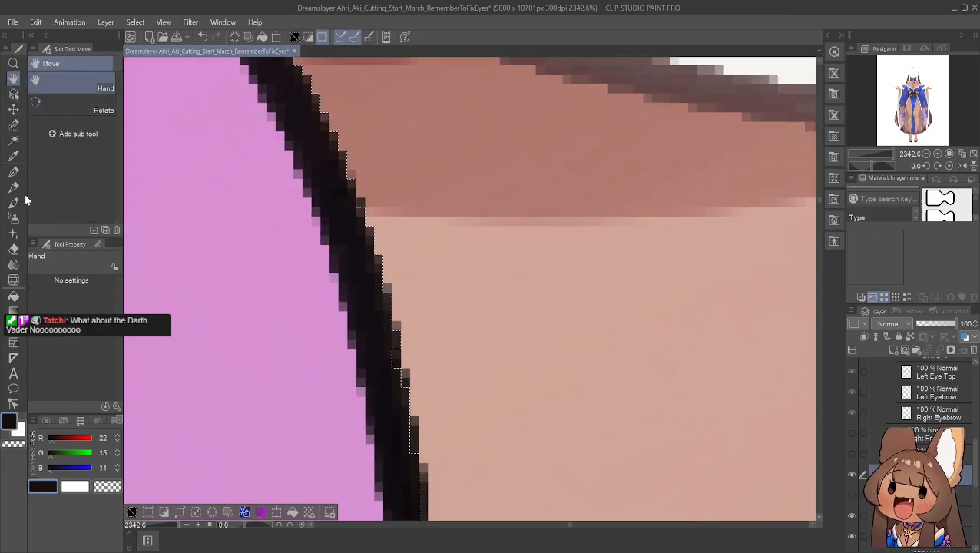
left_click(12, 125)
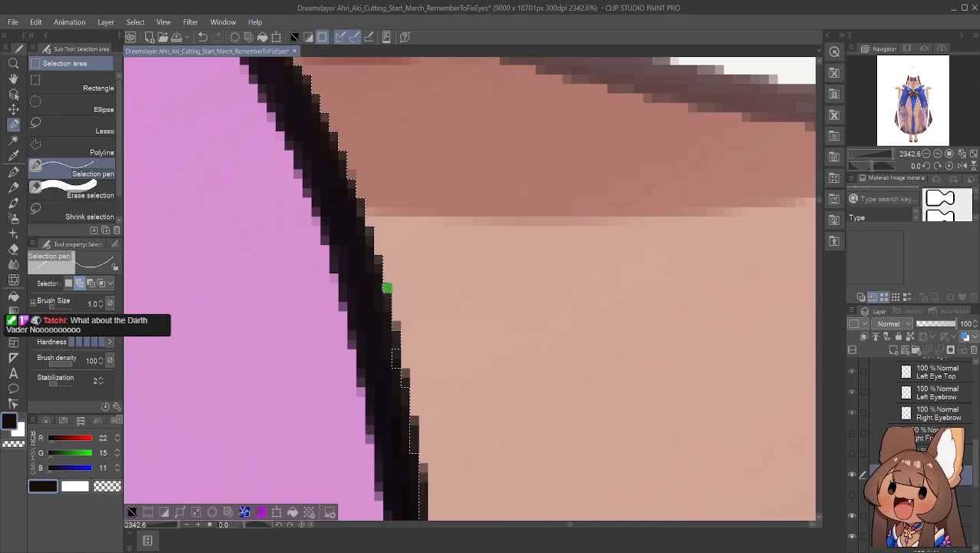
left_click_drag(396, 353, 405, 386)
left_click_drag(414, 419, 419, 471)
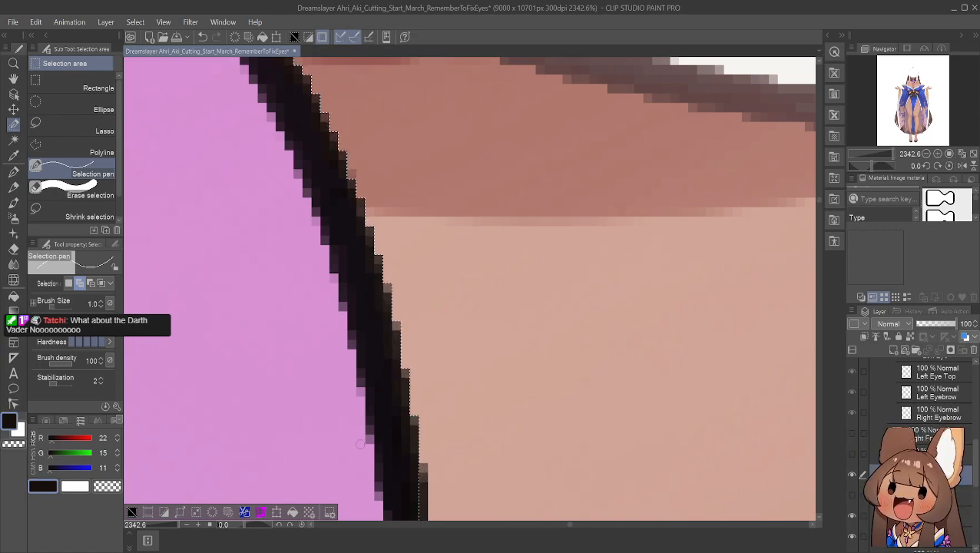
Add the missed edge pixels on the lower part of the ribbon tail's outer outline to the selection
key("h")
left_click_drag(293, 304, 216, 102)
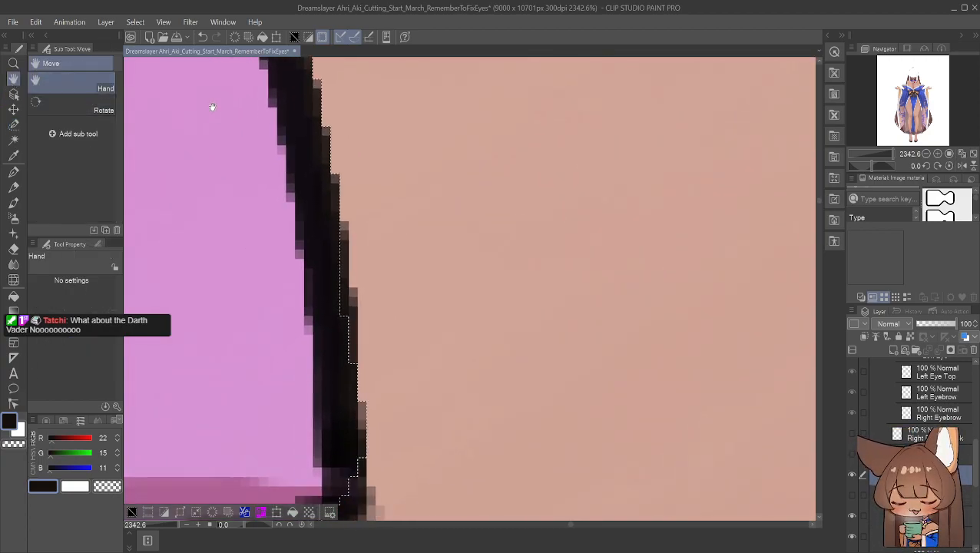
left_click(13, 125)
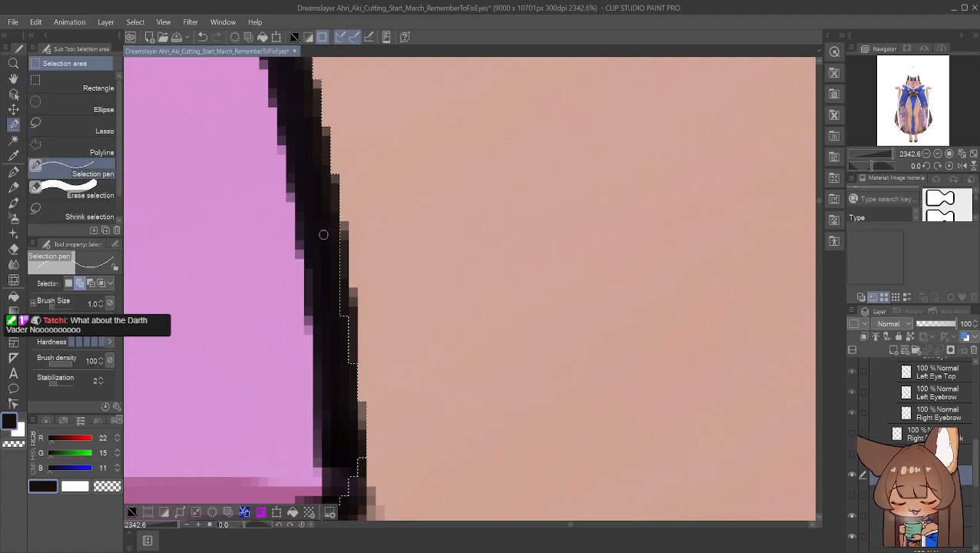
left_click_drag(343, 222, 354, 369)
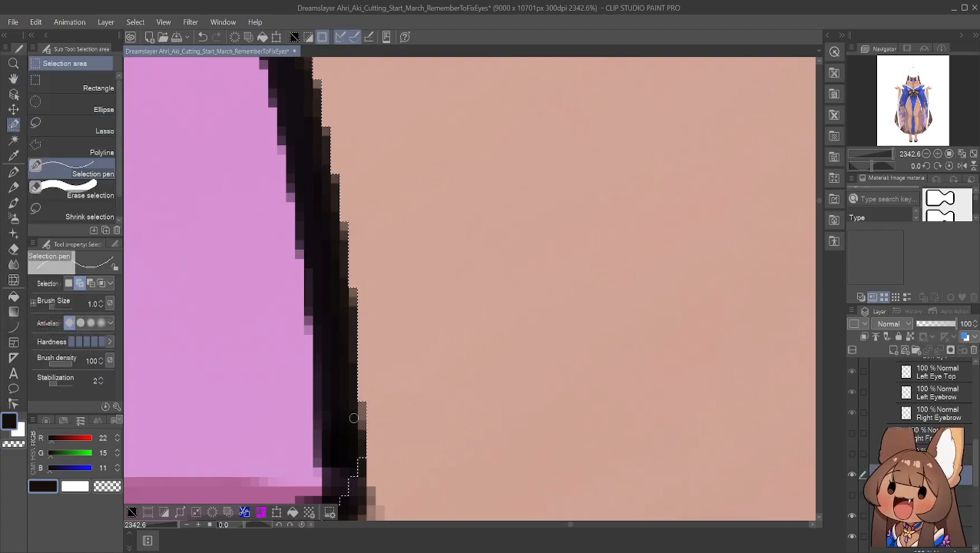
Add the ribbon tail's pointed outer corner and the dark outline directly beneath it to the selection with the Selection pen
left_click(13, 78)
left_click_drag(279, 360, 299, 138)
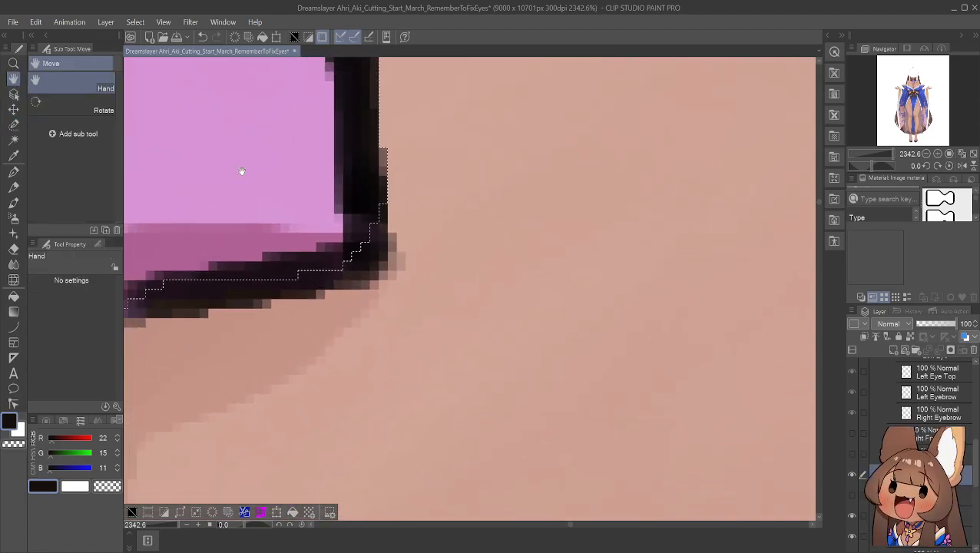
left_click(13, 140)
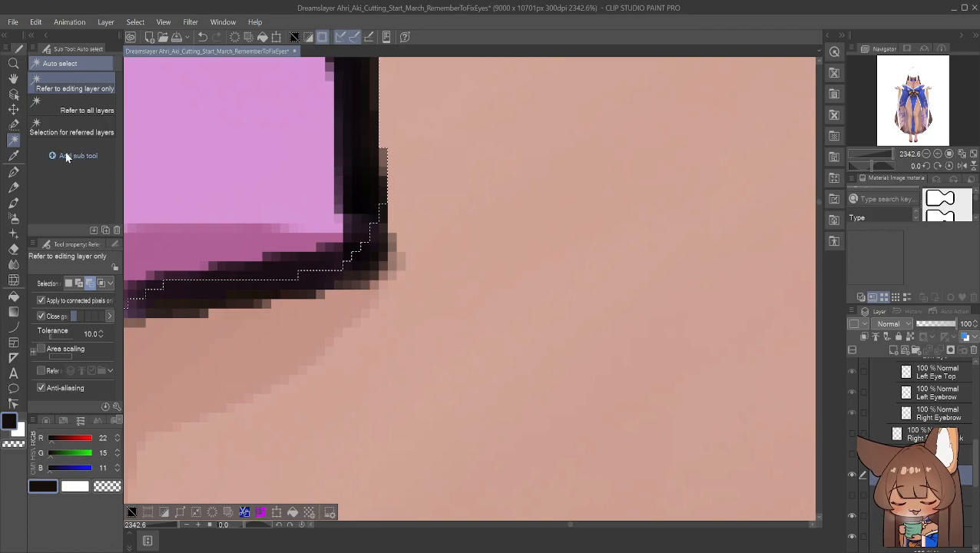
left_click(13, 125)
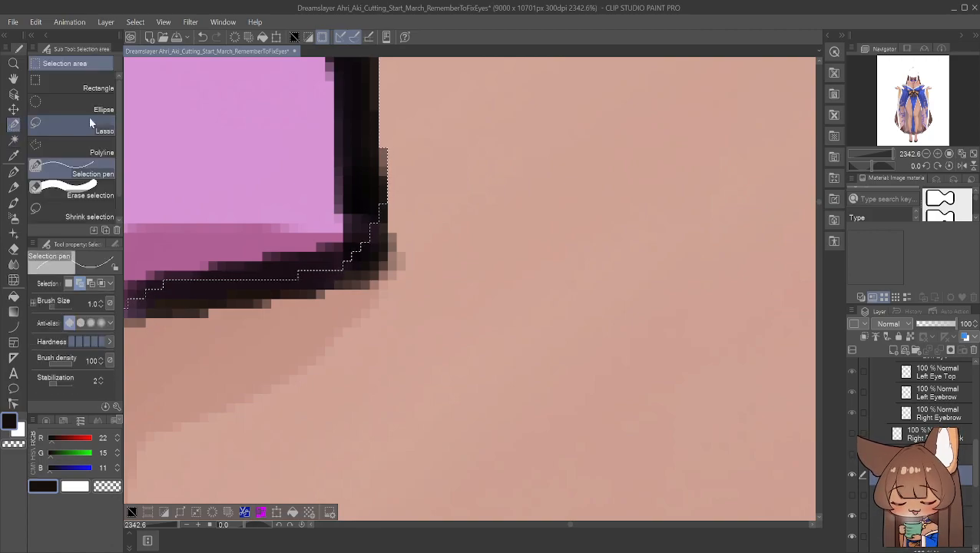
mouse_move(381, 205)
left_mouse_down()
mouse_move(348, 274)
mouse_move(378, 259)
mouse_move(383, 239)
mouse_move(381, 263)
mouse_move(341, 285)
mouse_move(375, 257)
mouse_move(352, 271)
mouse_move(371, 269)
mouse_move(356, 285)
mouse_move(376, 271)
left_mouse_up()
mouse_move(383, 268)
left_mouse_down()
mouse_move(335, 275)
mouse_move(288, 272)
mouse_move(330, 285)
mouse_move(164, 279)
mouse_move(223, 276)
mouse_move(152, 293)
mouse_move(262, 284)
mouse_move(316, 289)
mouse_move(310, 295)
mouse_move(154, 294)
left_mouse_up()
left_click(321, 294)
Extend the selection over the remaining underside outline from the pointed corner to the ribbon tail's inner notch
left_click(13, 79)
left_click_drag(284, 269, 535, 227)
key("m")
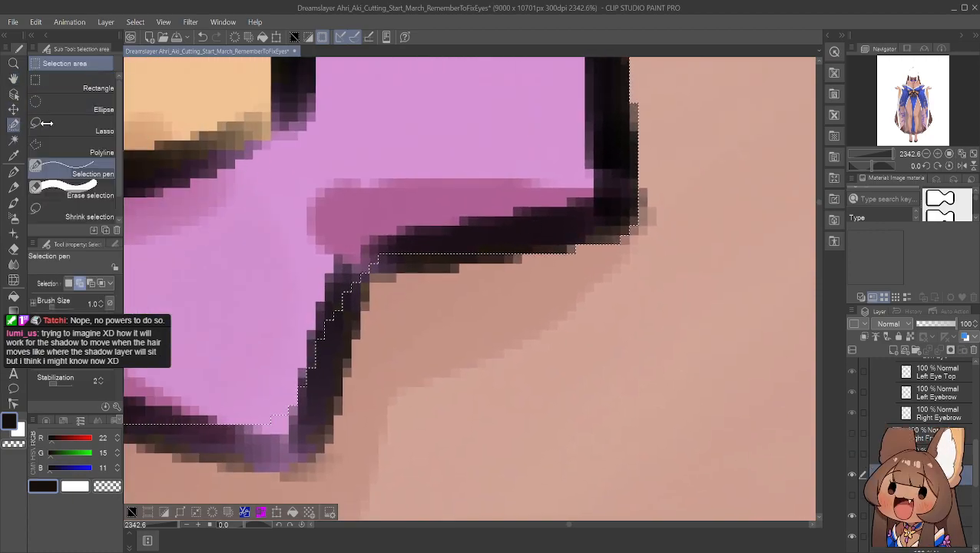
mouse_move(512, 258)
left_mouse_down()
mouse_move(467, 248)
mouse_move(375, 255)
mouse_move(498, 261)
mouse_move(362, 259)
mouse_move(458, 269)
left_mouse_up()
left_click_drag(392, 277, 358, 279)
left_click(373, 277)
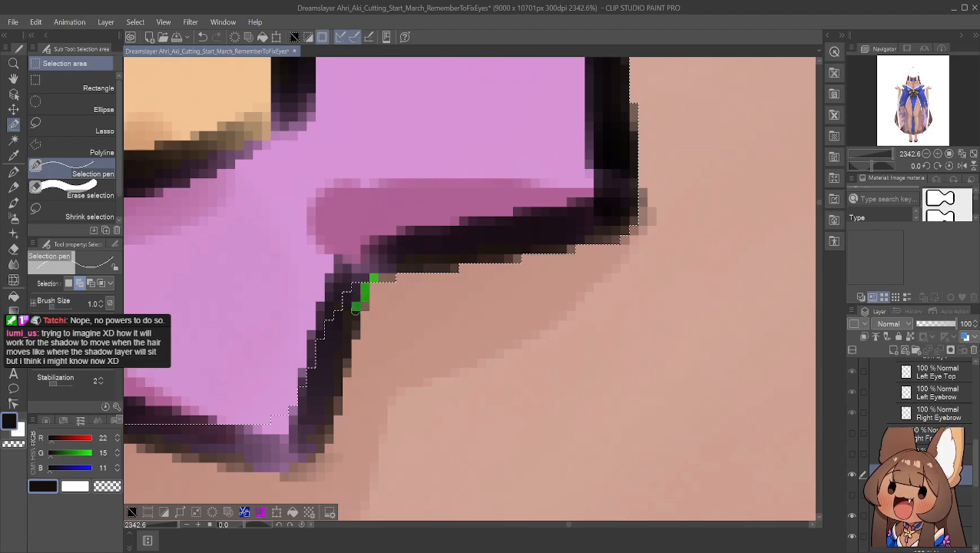
Add the dark outline running down from the notch toward the ribbon tail's lower tip to the selection
mouse_move(338, 337)
left_mouse_down()
mouse_move(329, 312)
mouse_move(297, 379)
mouse_move(327, 351)
mouse_move(335, 360)
mouse_move(343, 340)
mouse_move(337, 382)
left_mouse_up()
left_click(328, 394)
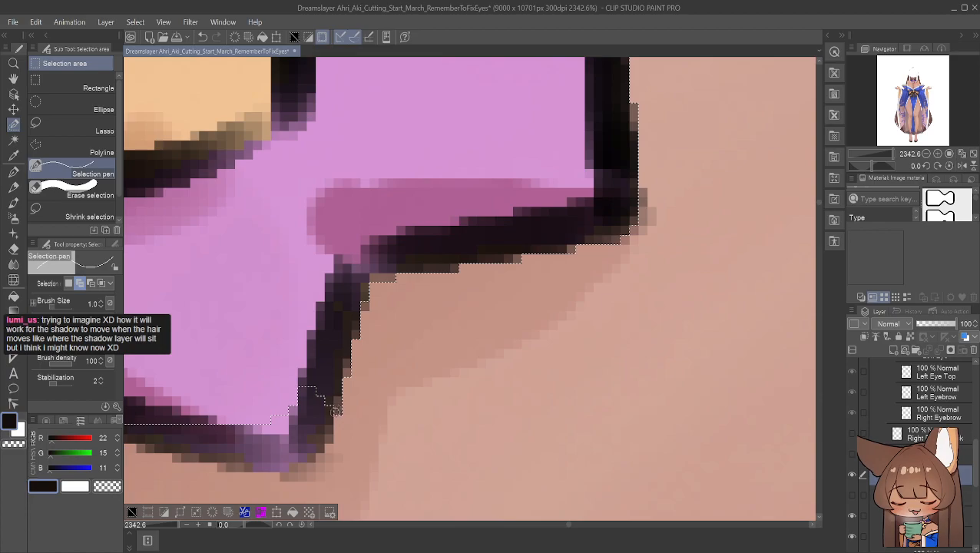
left_click_drag(330, 401, 331, 416)
Add the bottom outline at the ribbon tail's lower tip to the selection, closing the gap at the tip with the Lasso
left_click_drag(287, 474, 250, 465)
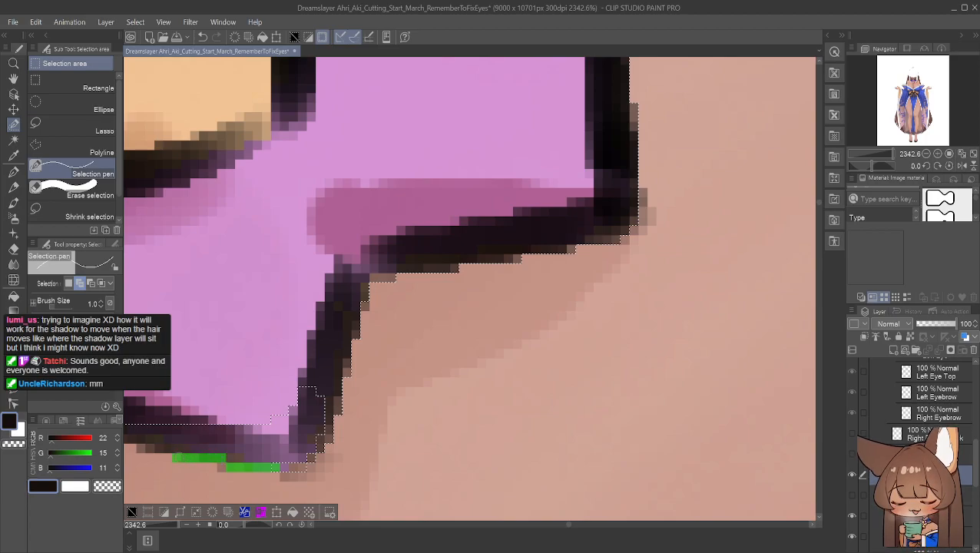
left_click_drag(162, 450, 140, 448)
left_click(222, 466)
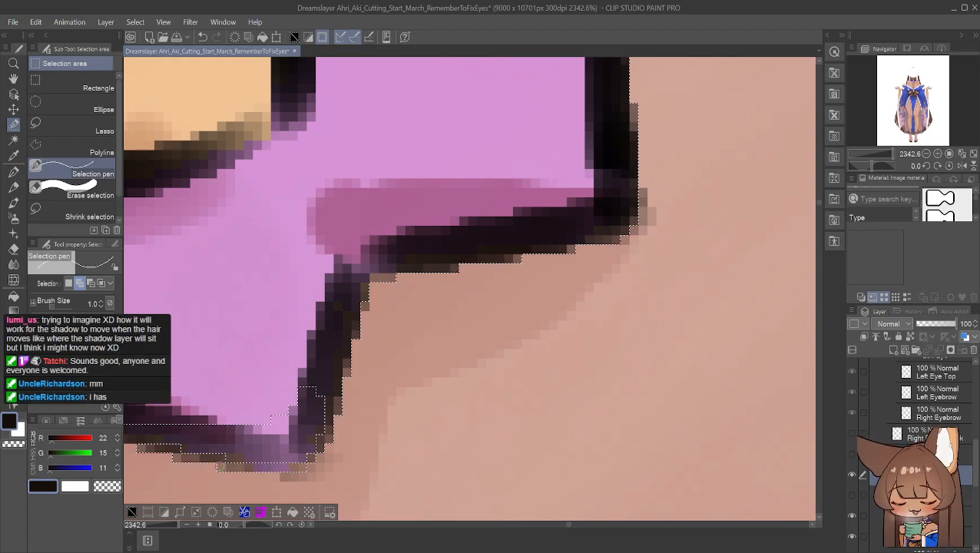
left_click(59, 129)
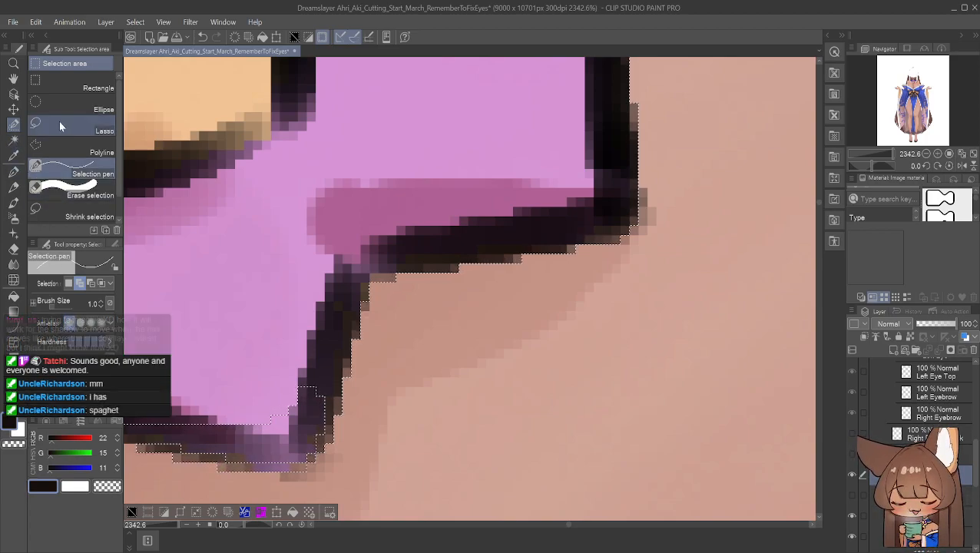
mouse_move(307, 461)
left_mouse_down()
mouse_move(336, 409)
mouse_move(264, 359)
mouse_move(179, 386)
mouse_move(157, 410)
mouse_move(214, 452)
mouse_move(307, 461)
left_mouse_up()
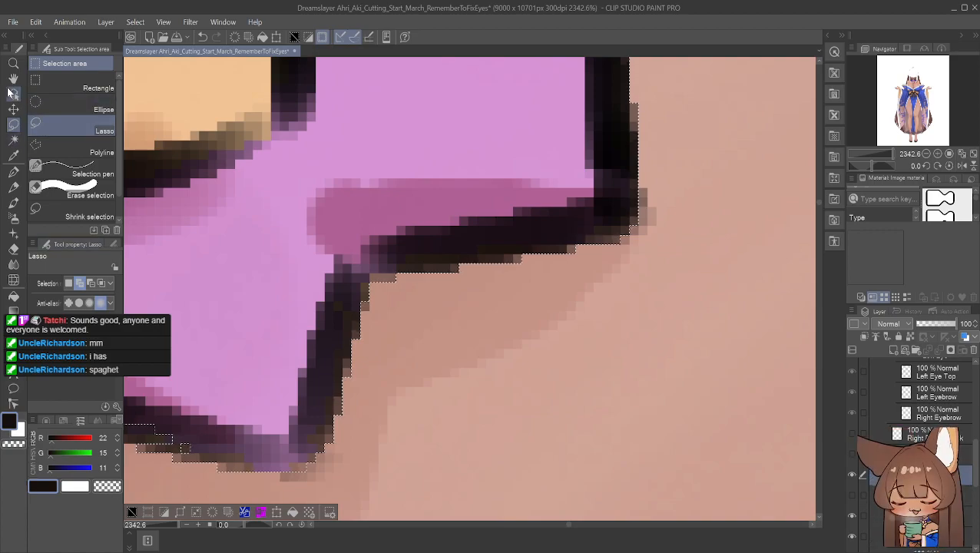
Fill the remaining selection gaps along the ribbon tail's curved lower outline with the Selection pen
left_click(13, 78)
left_click_drag(221, 324, 475, 306)
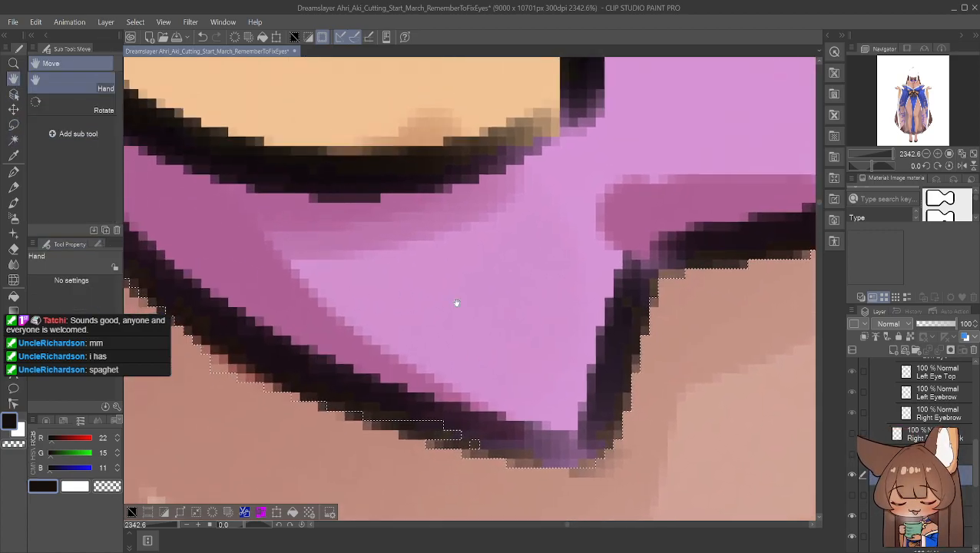
left_click(13, 124)
left_click(14, 139)
left_click(13, 123)
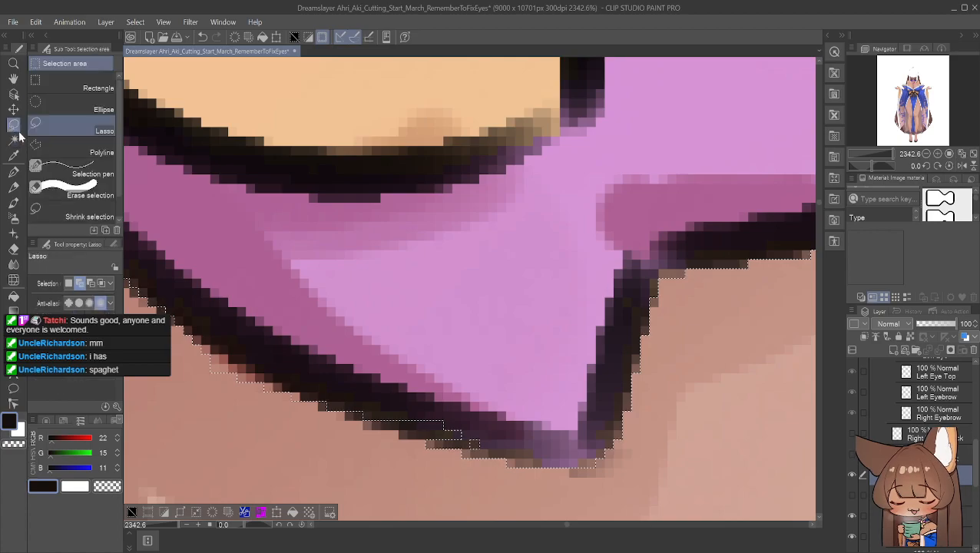
left_click(73, 170)
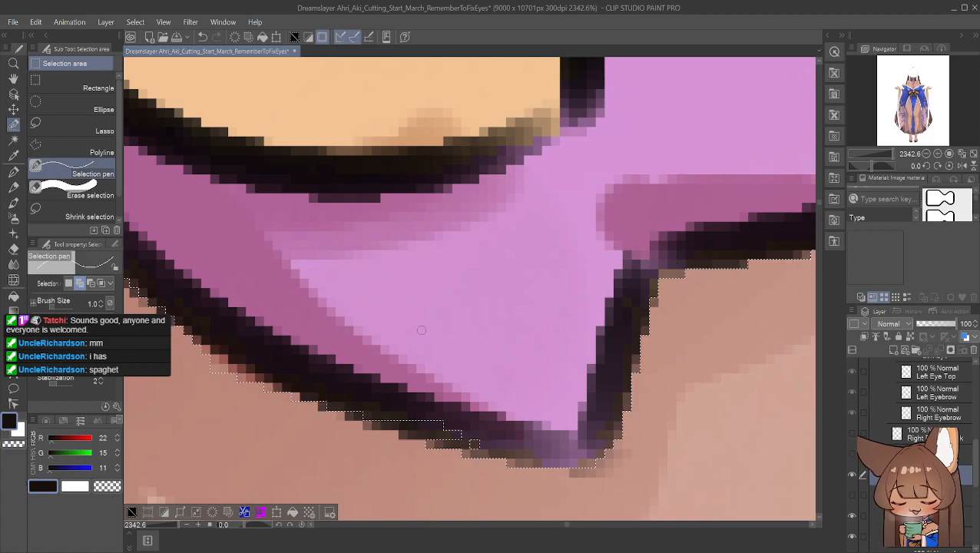
mouse_move(465, 434)
left_mouse_down()
mouse_move(464, 448)
mouse_move(433, 426)
mouse_move(368, 416)
left_mouse_up()
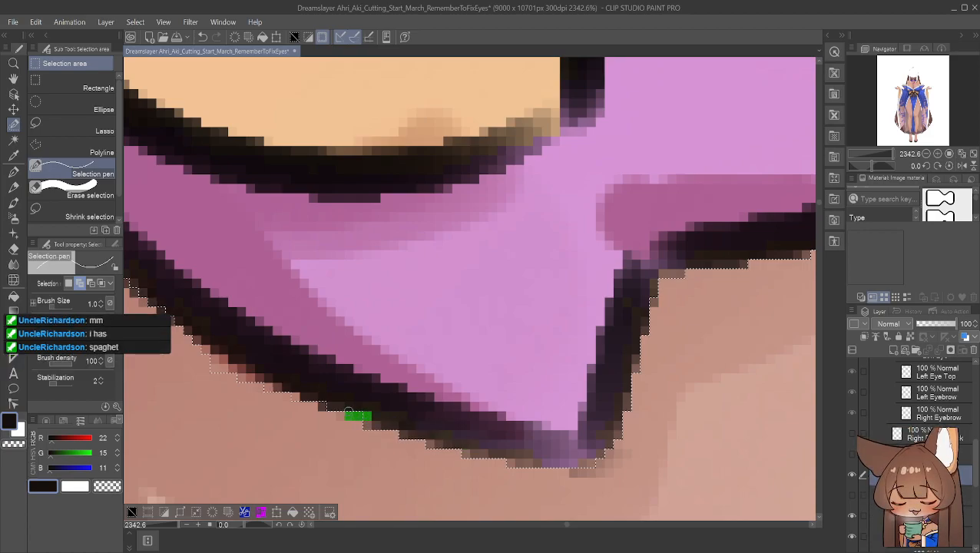
left_click(321, 404)
Subtract the stray skin pixels just below the ribbon tail's curved lower outline from the selection
left_click(91, 285)
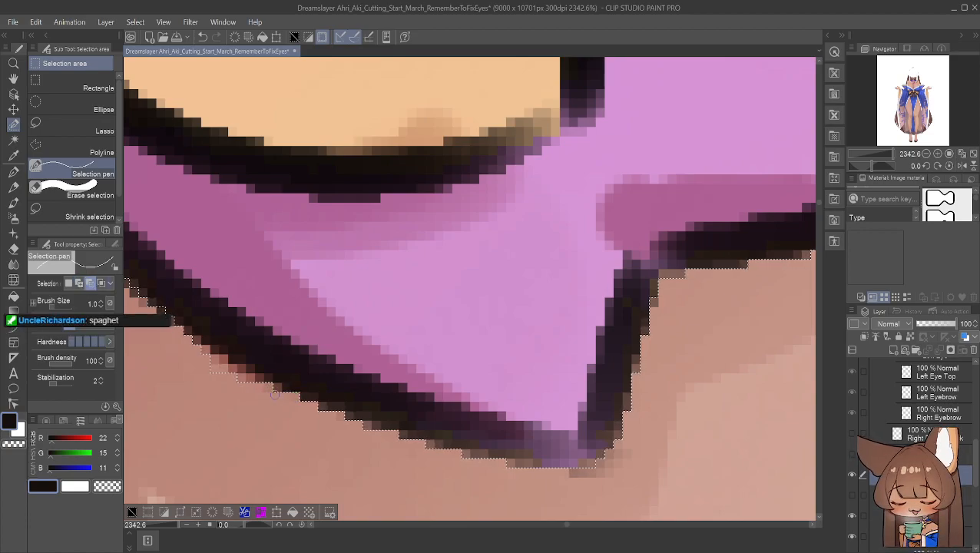
left_click(241, 378)
left_click_drag(223, 369, 213, 368)
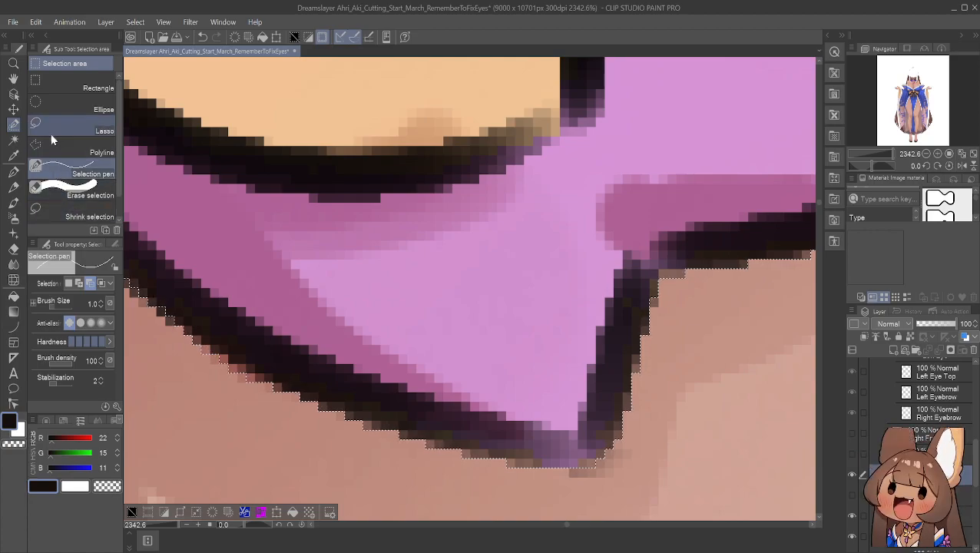
Add the missed outline pixels at the ribbon tail's narrow inner end, near the round gold ornament, to the selection
left_click(13, 78)
left_click_drag(219, 147, 423, 286)
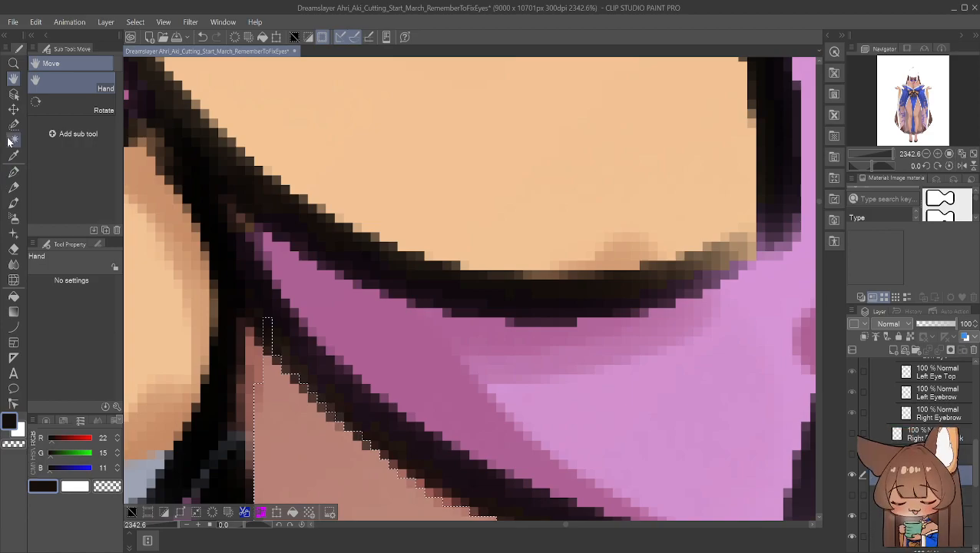
left_click(10, 141)
left_click(14, 124)
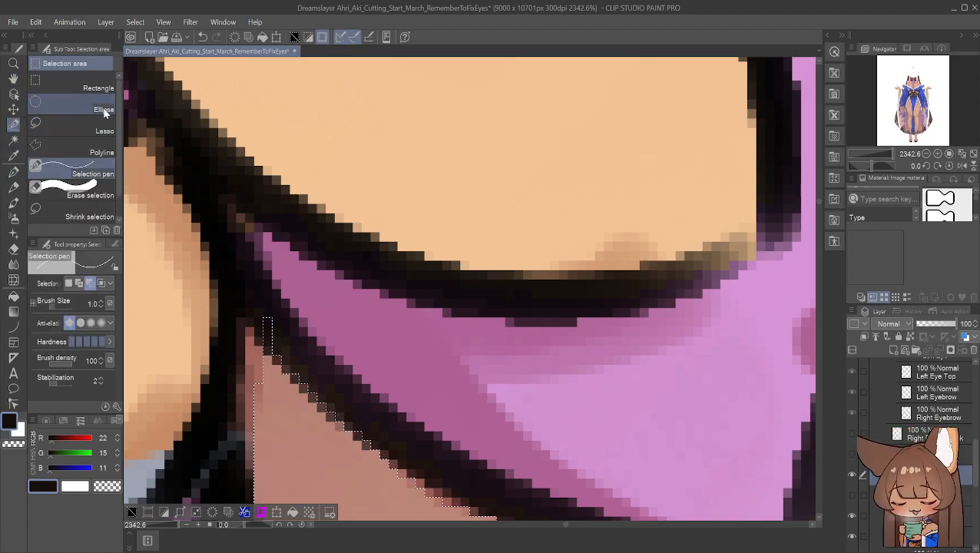
left_click(79, 283)
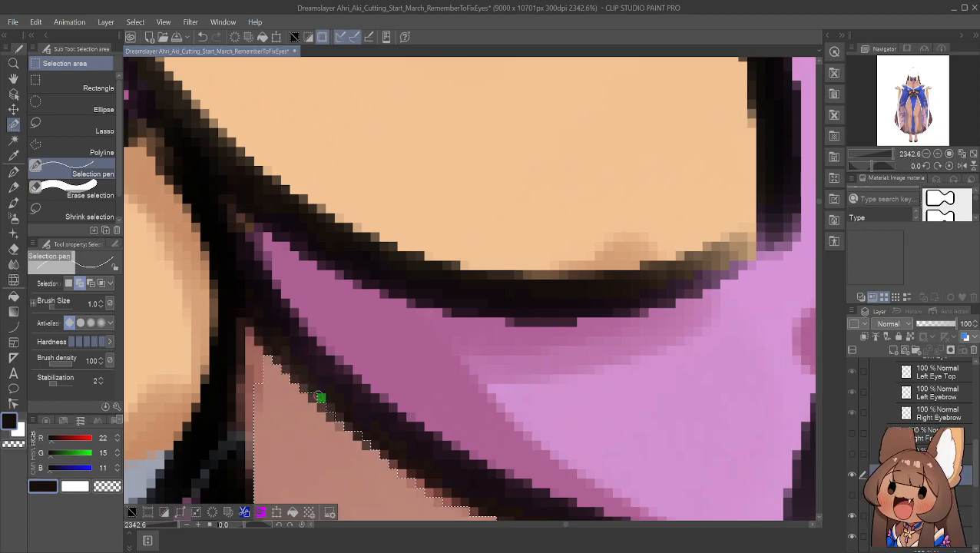
Subtract the thin sliver of skin between the round gold ornament and the right ribbon tail from the selection
left_click(13, 83)
left_click_drag(194, 193, 411, 124)
left_click_drag(396, 175, 431, 132)
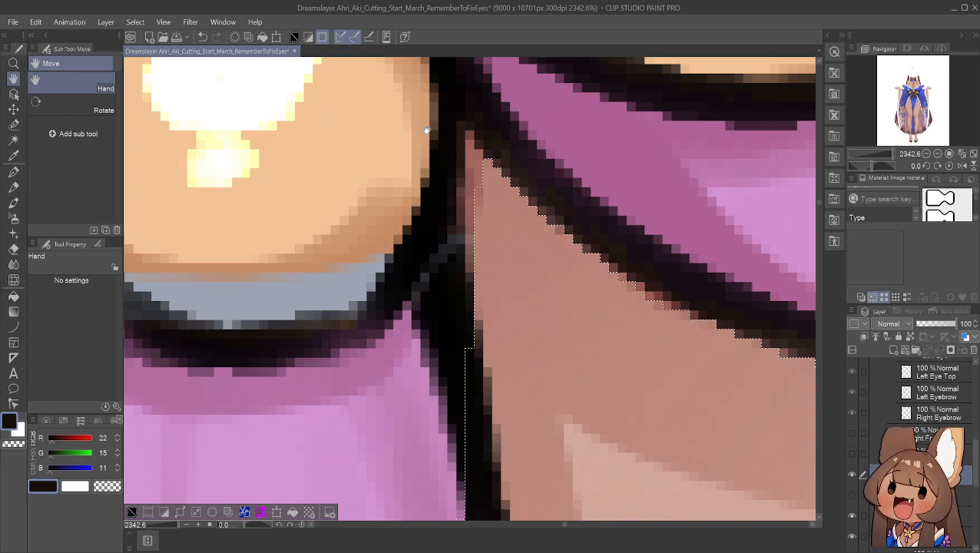
left_click(14, 124)
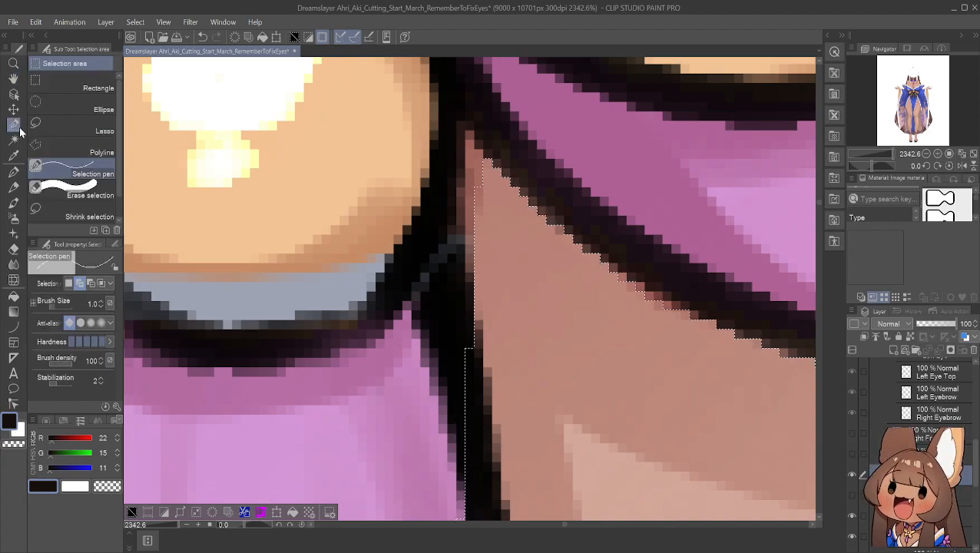
left_click(91, 283)
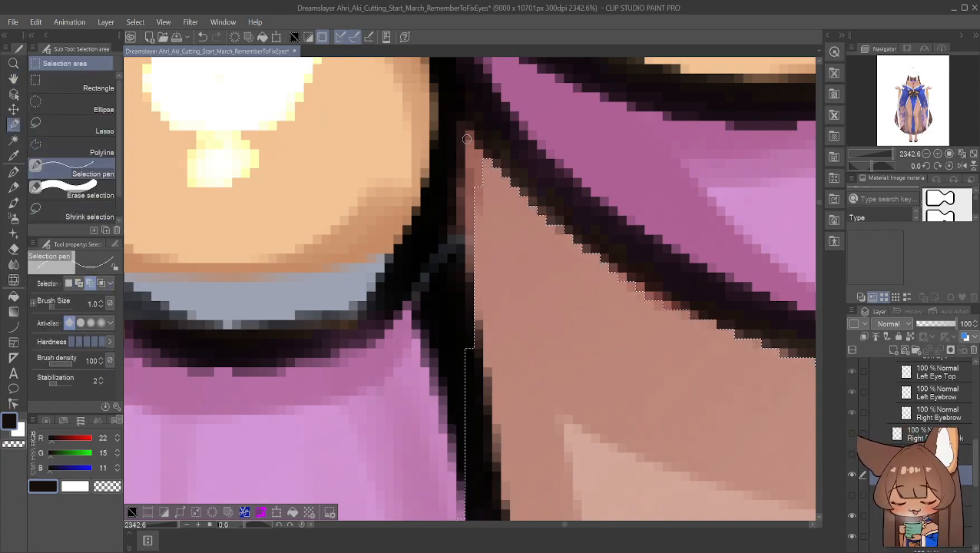
left_click_drag(468, 197, 468, 281)
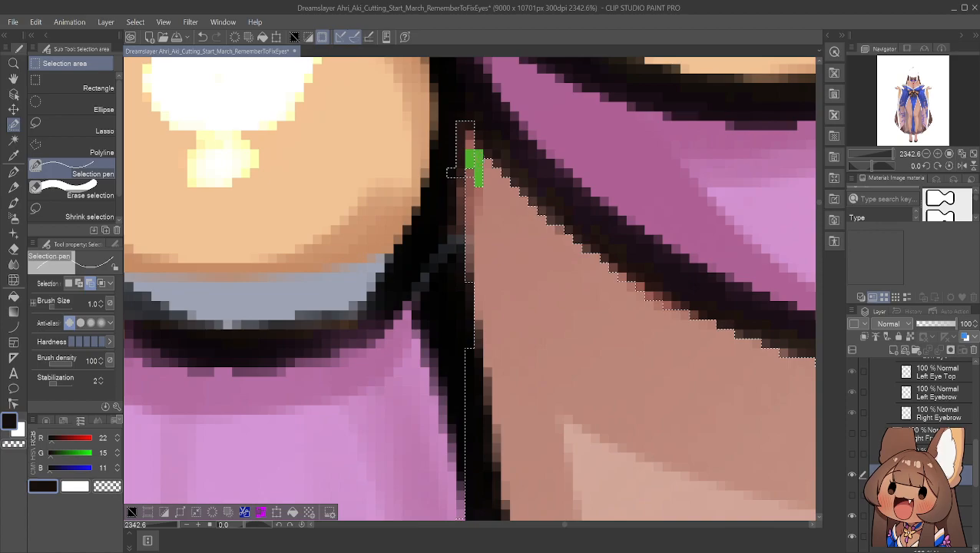
Add the over-trimmed dark outline pixels beside the round gold ornament back to the selection
left_click(79, 283)
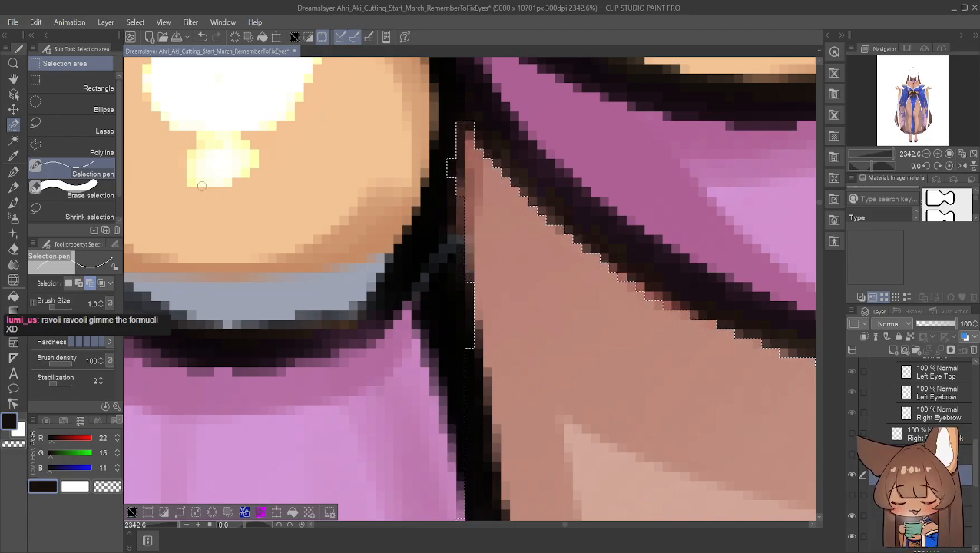
left_click(78, 283)
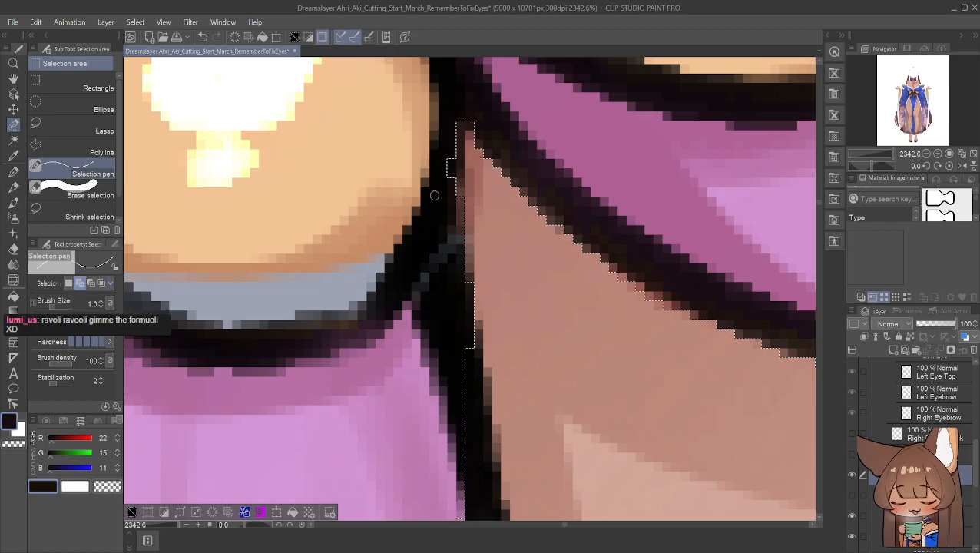
left_click_drag(451, 185, 453, 192)
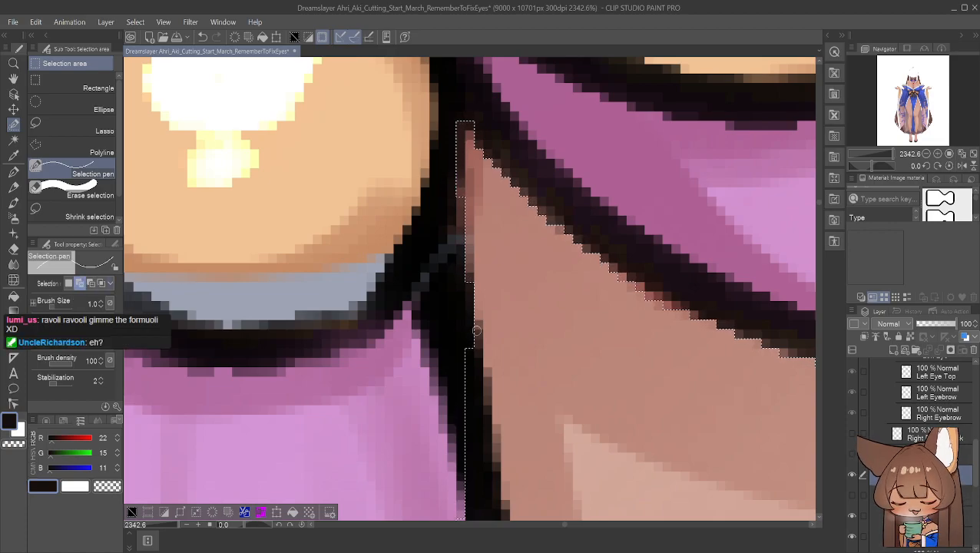
Add the dark right outline of the central hanging ribbon, below the gold ornament, to the selection with the Selection pen
scroll(452, 305, "down", 3)
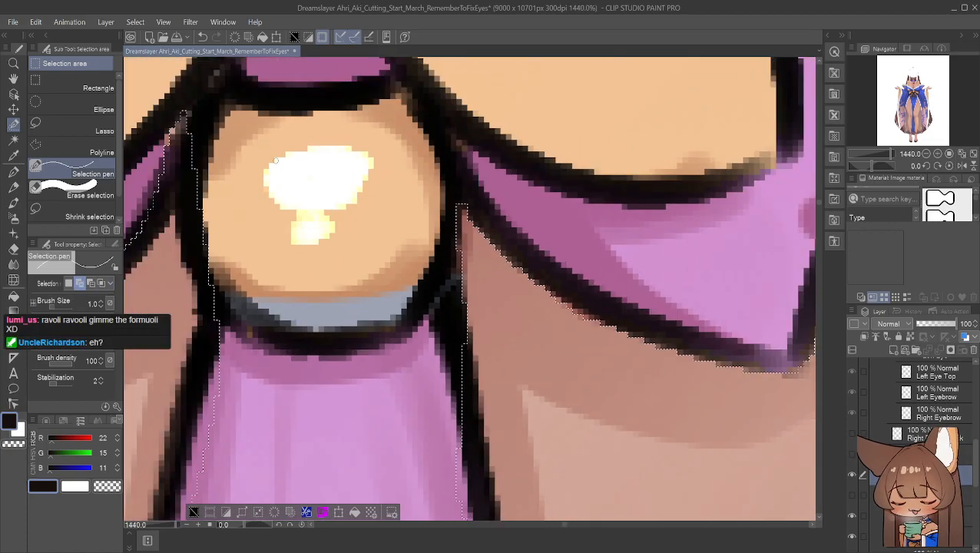
left_click(13, 78)
left_click_drag(223, 230, 308, 212)
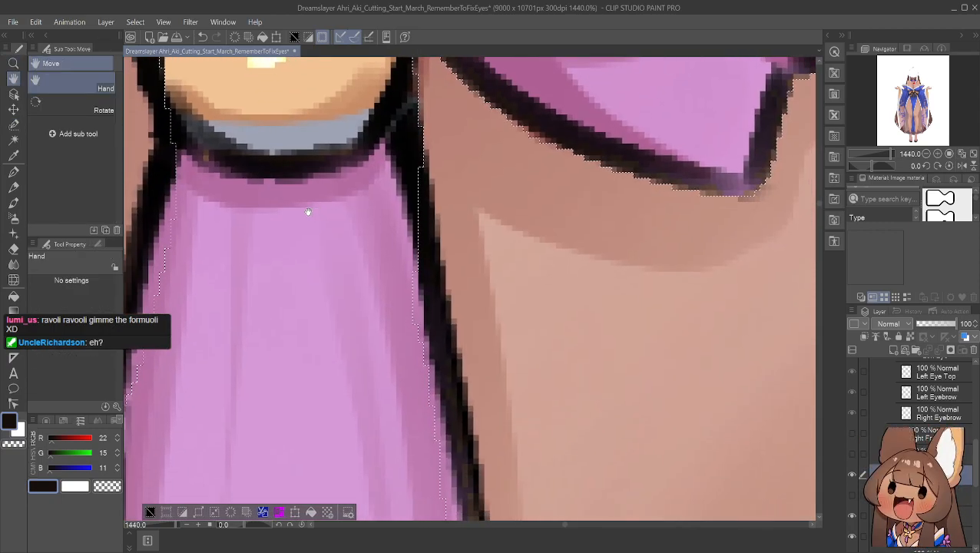
left_click(13, 124)
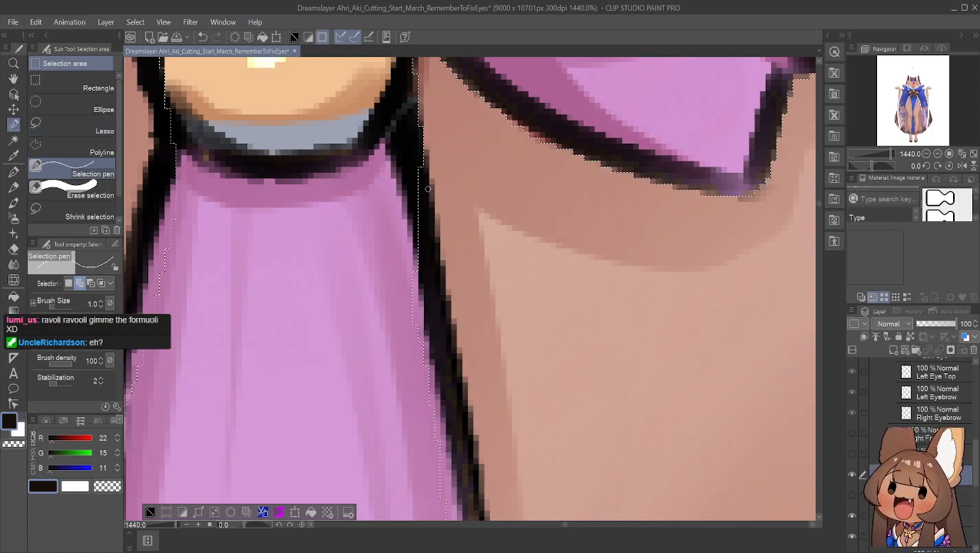
Add the black outline along the right edge of the purple tassel, just below the gold ornament, to the selection with the Selection pen
left_click_drag(425, 156, 422, 189)
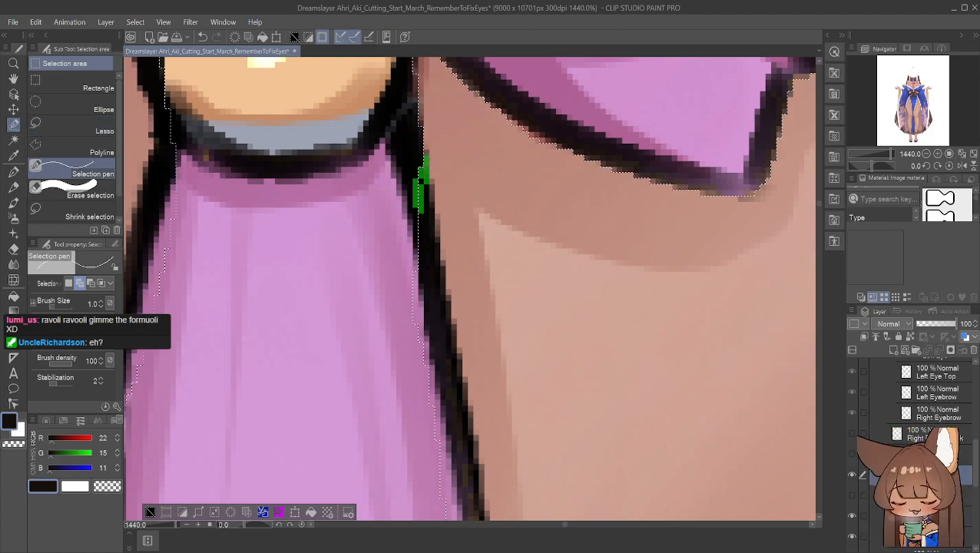
left_click_drag(415, 258, 416, 260)
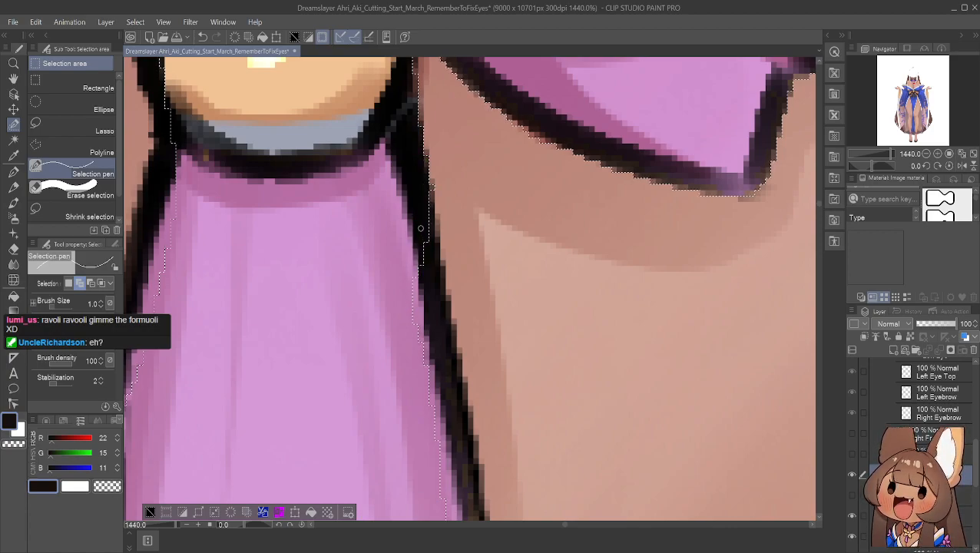
left_click_drag(420, 282, 417, 297)
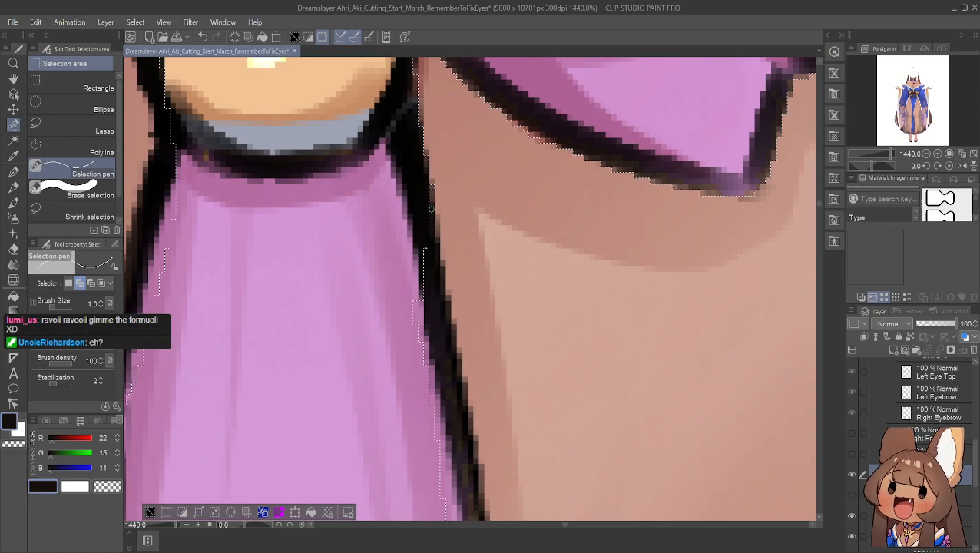
left_click_drag(431, 202, 432, 191)
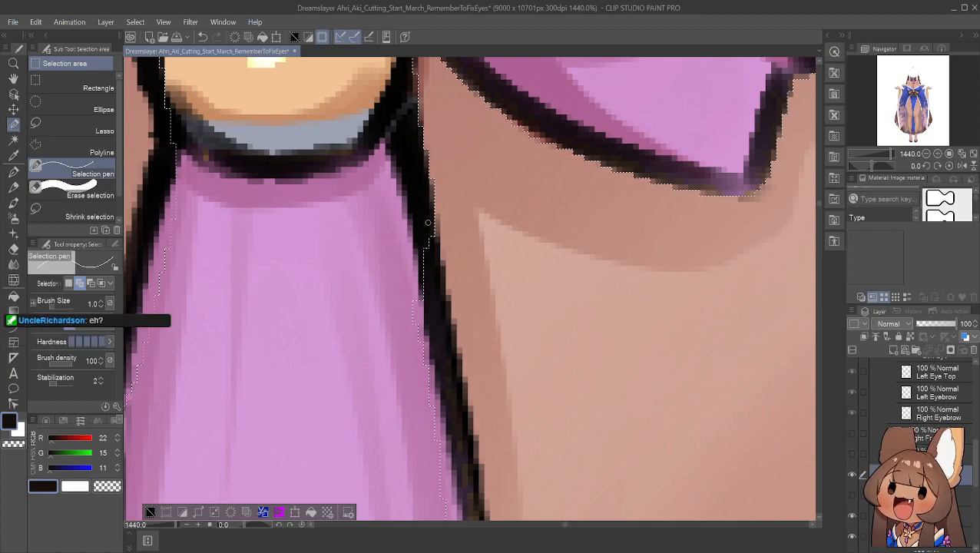
mouse_move(436, 223)
left_mouse_down()
mouse_move(422, 289)
mouse_move(424, 269)
left_mouse_up()
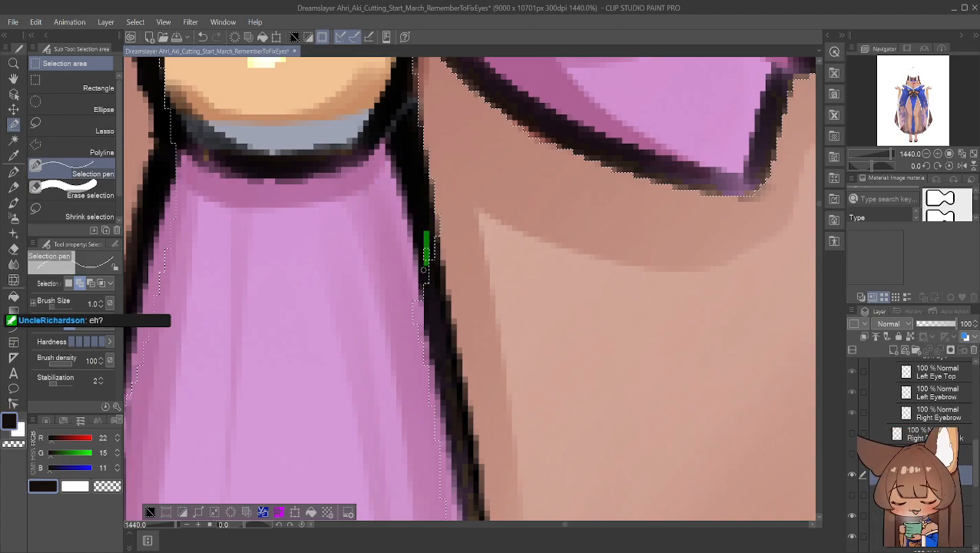
Extend the selection further down the tassel's upper right outline and subtract the stray pixels that spill onto the skin
left_click_drag(438, 237, 433, 328)
mouse_move(439, 257)
left_mouse_down()
mouse_move(427, 309)
mouse_move(434, 257)
mouse_move(427, 323)
left_mouse_up()
mouse_move(437, 288)
left_mouse_down()
mouse_move(429, 327)
mouse_move(437, 286)
mouse_move(420, 344)
left_mouse_up()
left_click_drag(444, 269, 443, 396)
mouse_move(435, 317)
left_mouse_down()
mouse_move(432, 416)
mouse_move(426, 365)
left_mouse_up()
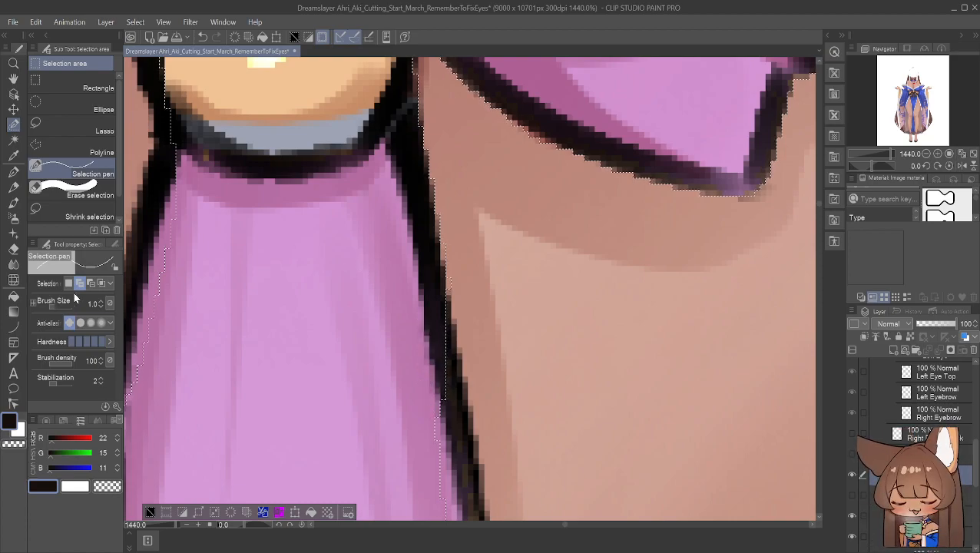
left_click_drag(447, 267, 451, 287)
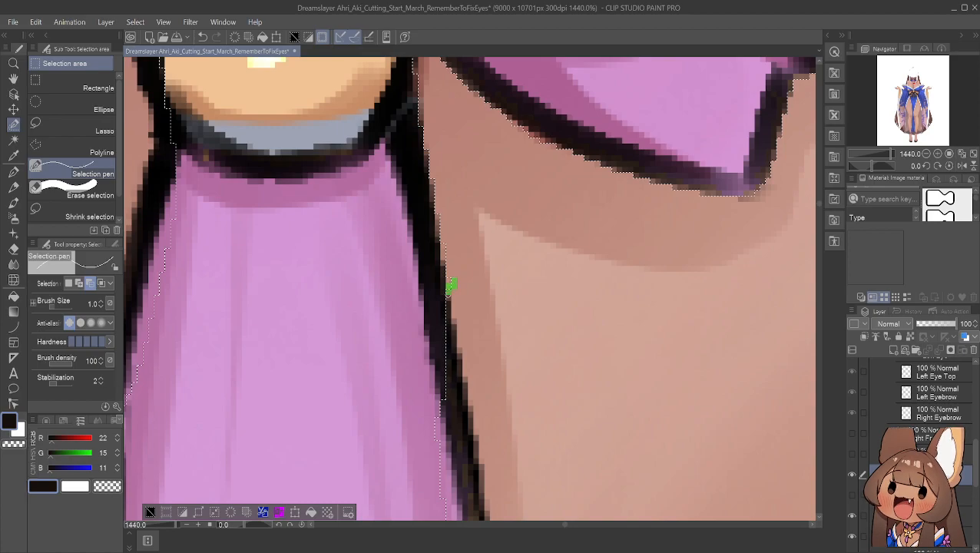
mouse_move(441, 251)
left_mouse_down()
mouse_move(443, 259)
mouse_move(443, 241)
left_mouse_up()
Set the Selection pen back to adding and extend the selection along the outline's next section below the ornament
left_click(12, 80)
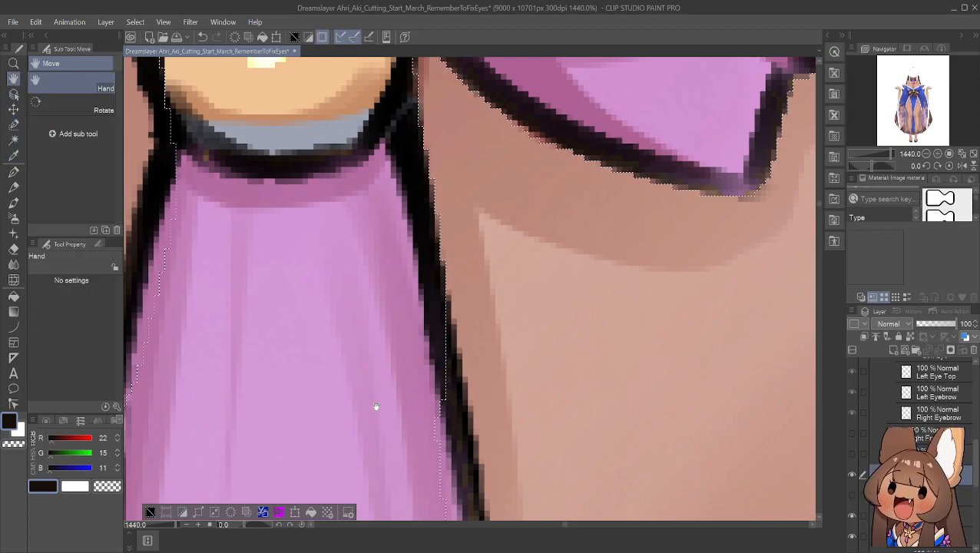
left_click_drag(379, 410, 300, 175)
left_click(13, 124)
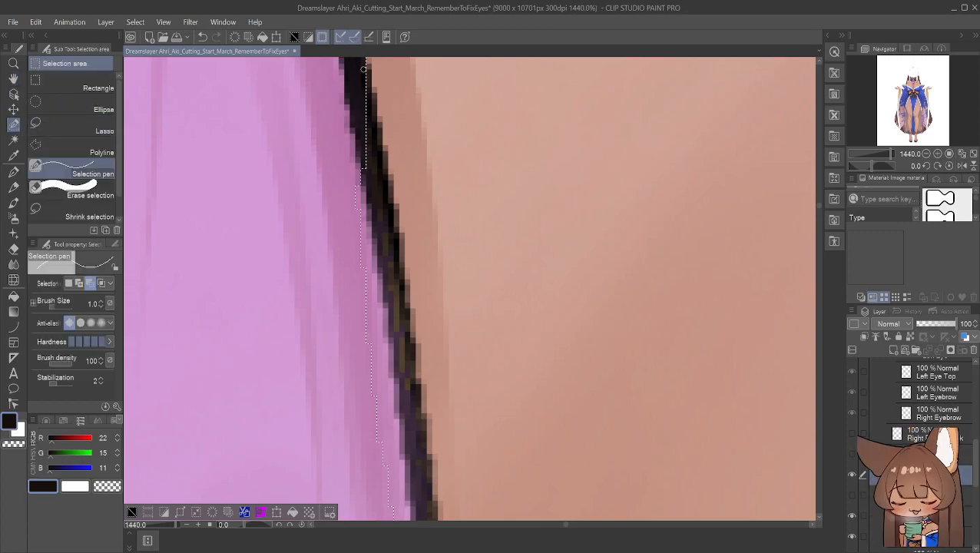
left_click_drag(368, 73, 358, 199)
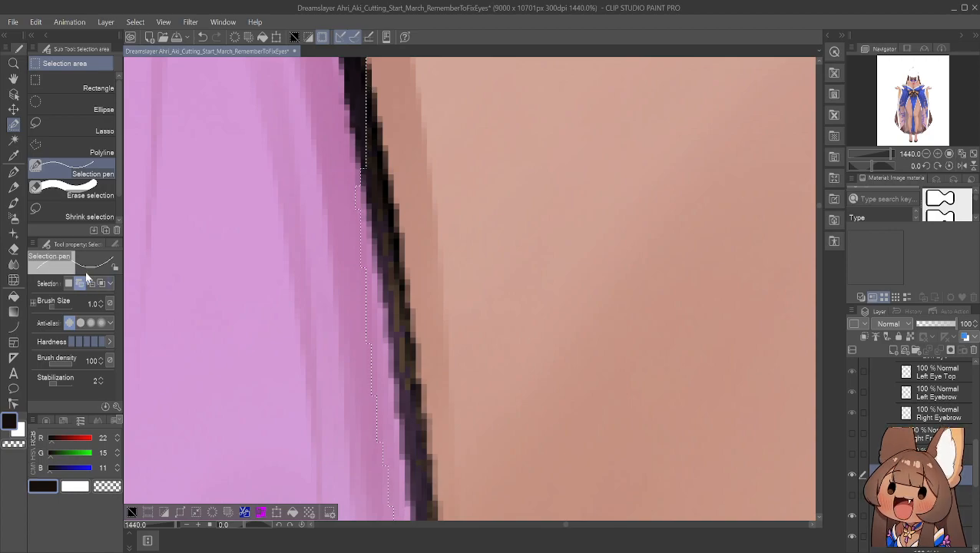
left_click_drag(367, 65, 368, 68)
left_click_drag(369, 106, 351, 223)
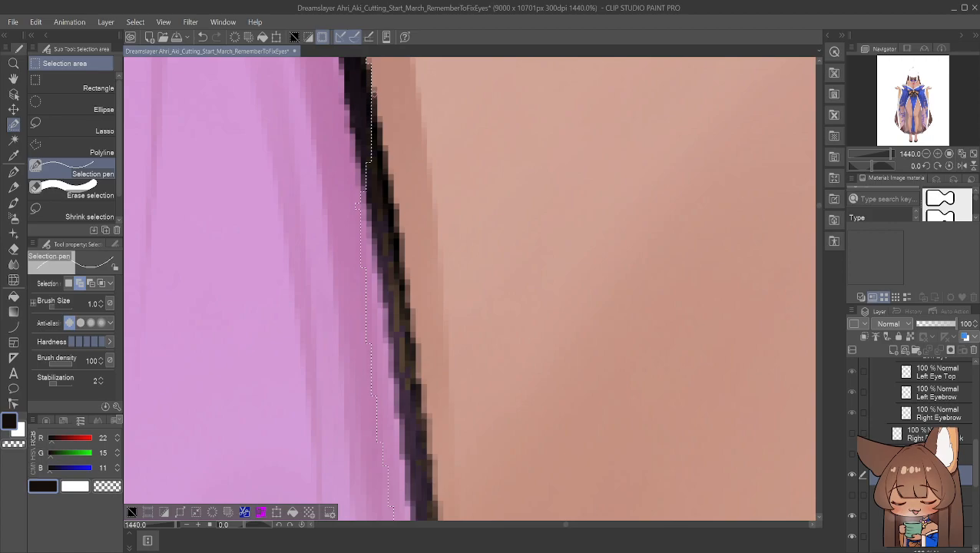
mouse_move(374, 103)
left_mouse_down()
mouse_move(363, 228)
mouse_move(358, 180)
mouse_move(349, 223)
left_mouse_up()
left_click_drag(378, 121, 362, 278)
left_click_drag(379, 156, 364, 311)
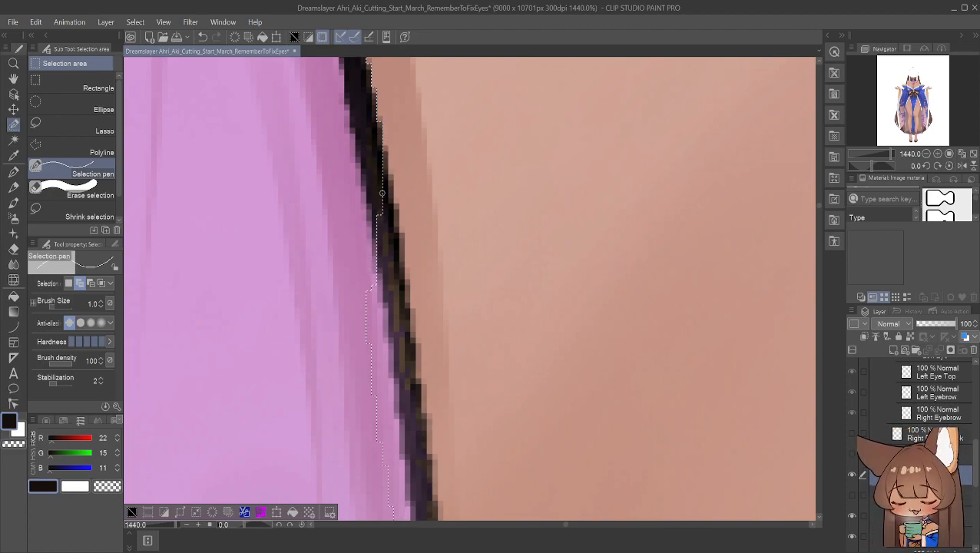
Widen the selection toward the skin along the outline's middle section and fill the unselected gaps inside it
left_click_drag(385, 150, 374, 305)
left_click_drag(380, 215, 369, 372)
left_click_drag(384, 274, 375, 404)
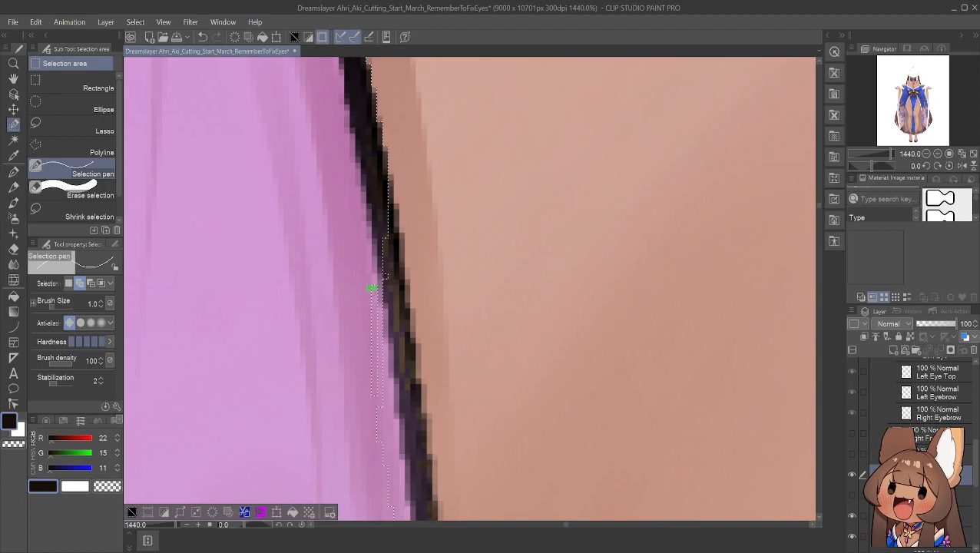
left_click_drag(374, 284, 375, 405)
mouse_move(385, 265)
left_mouse_down()
mouse_move(381, 349)
mouse_move(385, 294)
left_mouse_up()
left_click_drag(386, 238, 385, 258)
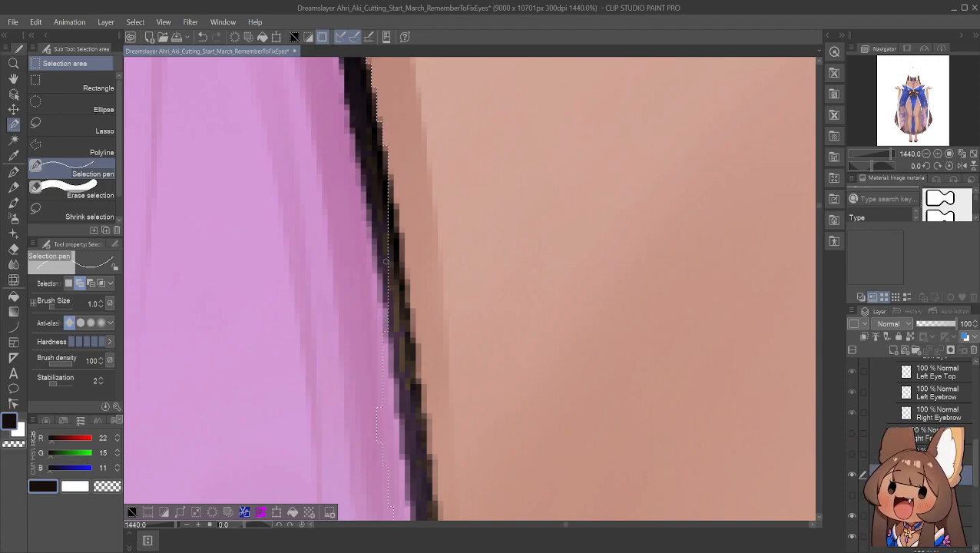
Carry the selection out to the outline's outer edge through the middle section, filling the gaps beside the purple fabric
left_click_drag(390, 176, 378, 292)
left_click_drag(390, 198, 374, 410)
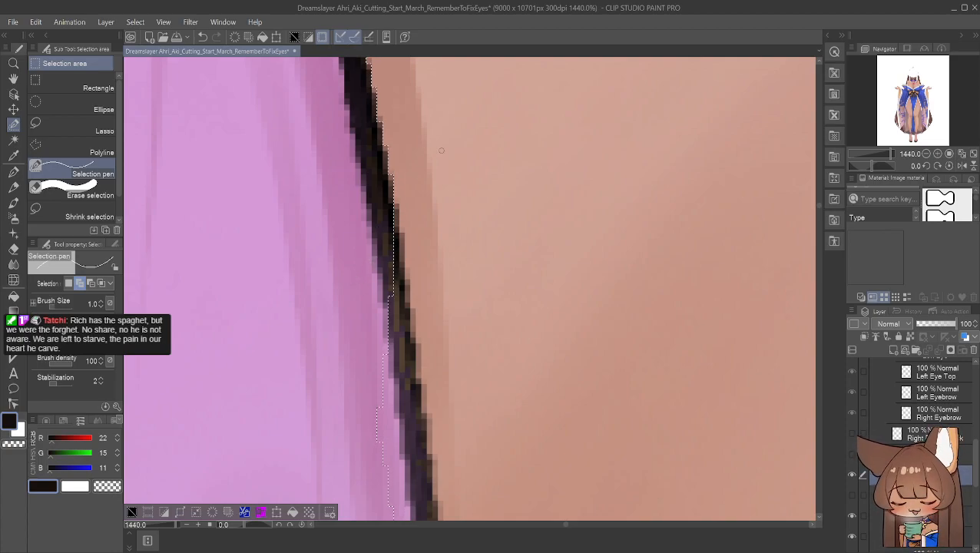
left_click_drag(395, 208, 396, 327)
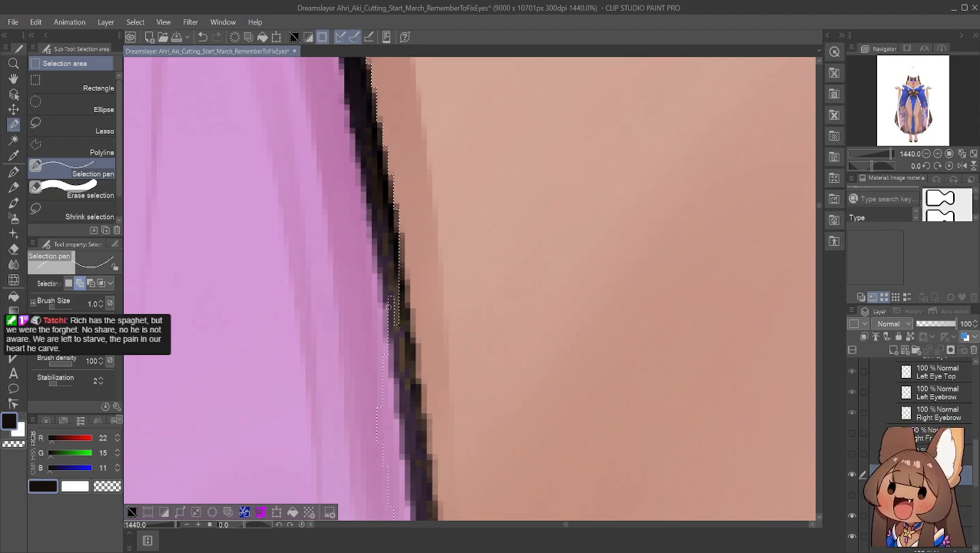
left_click_drag(391, 294, 395, 365)
left_click_drag(397, 326, 394, 365)
left_click_drag(391, 328, 389, 365)
left_click_drag(388, 354, 375, 408)
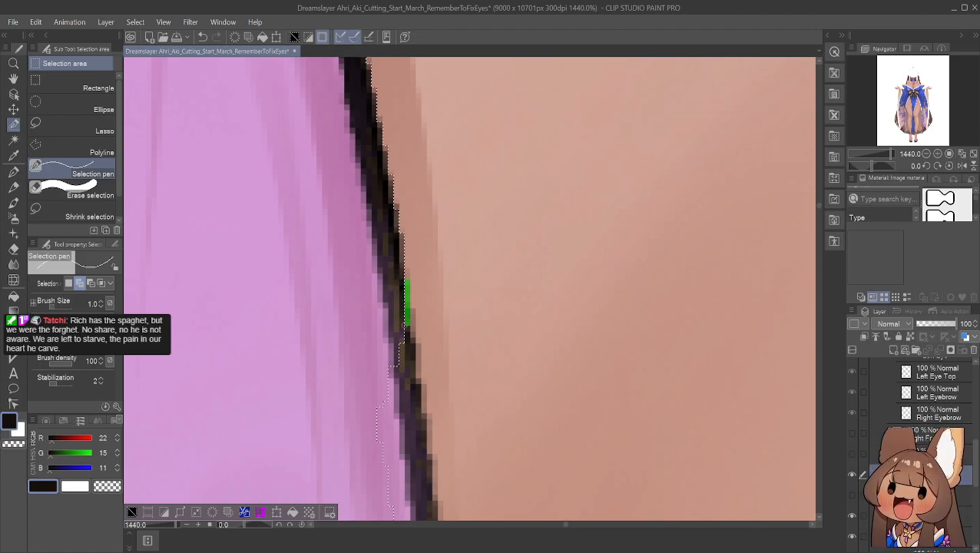
Add the narrow strip of purple fabric beside the lower part of the outline to the selection
left_click_drag(401, 352, 402, 372)
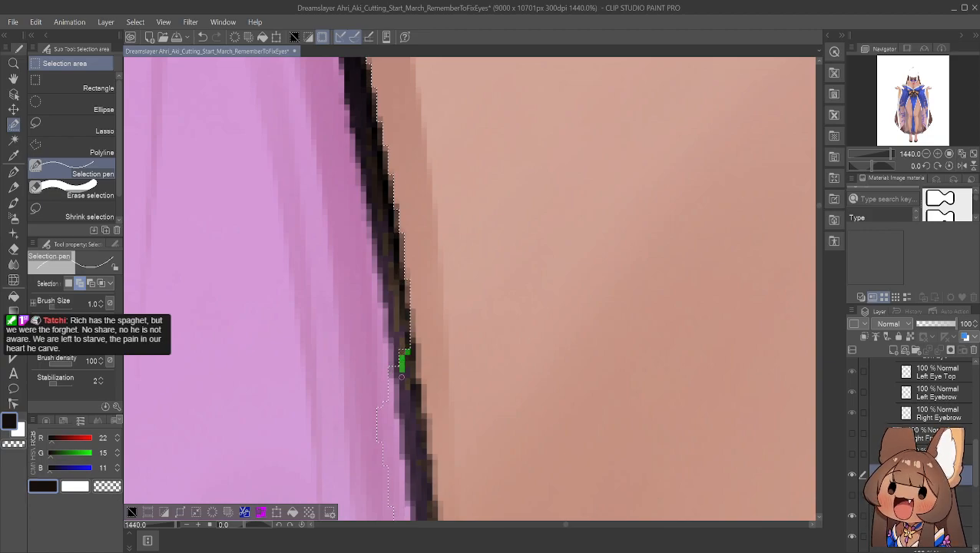
left_click_drag(383, 411, 383, 413)
left_click_drag(380, 396, 389, 511)
left_click_drag(395, 374, 396, 492)
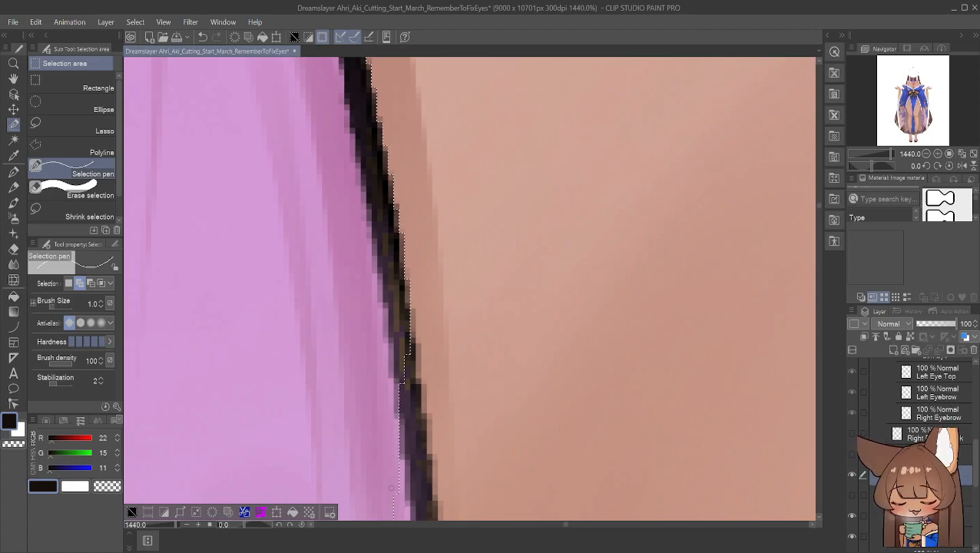
Extend the selection across the dark outline's lower section toward its outer edge with repeated Selection pen strokes
left_click_drag(413, 346, 402, 409)
left_click_drag(407, 367, 401, 411)
left_click_drag(412, 348, 401, 452)
left_click_drag(407, 382, 402, 447)
mouse_move(408, 404)
left_mouse_down()
mouse_move(408, 471)
mouse_move(387, 499)
left_mouse_up()
mouse_move(406, 460)
left_mouse_down()
mouse_move(394, 491)
mouse_move(408, 492)
left_mouse_up()
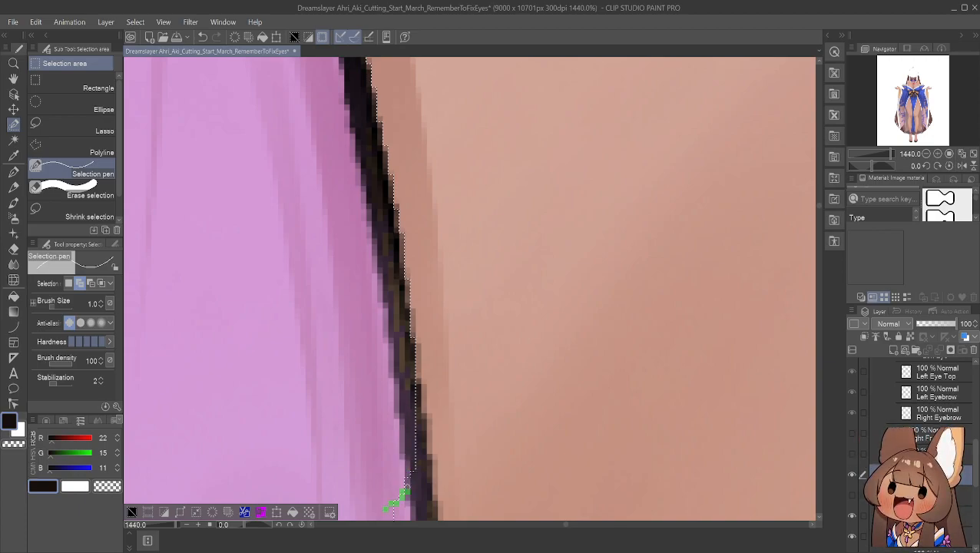
mouse_move(413, 451)
left_mouse_down()
mouse_move(416, 415)
mouse_move(415, 481)
left_mouse_up()
left_click_drag(420, 415, 422, 497)
left_click_drag(417, 447, 419, 494)
Add the next length of dark outline further down the tassel to the selection with the Lasso
left_click(14, 80)
left_click_drag(405, 418, 359, 124)
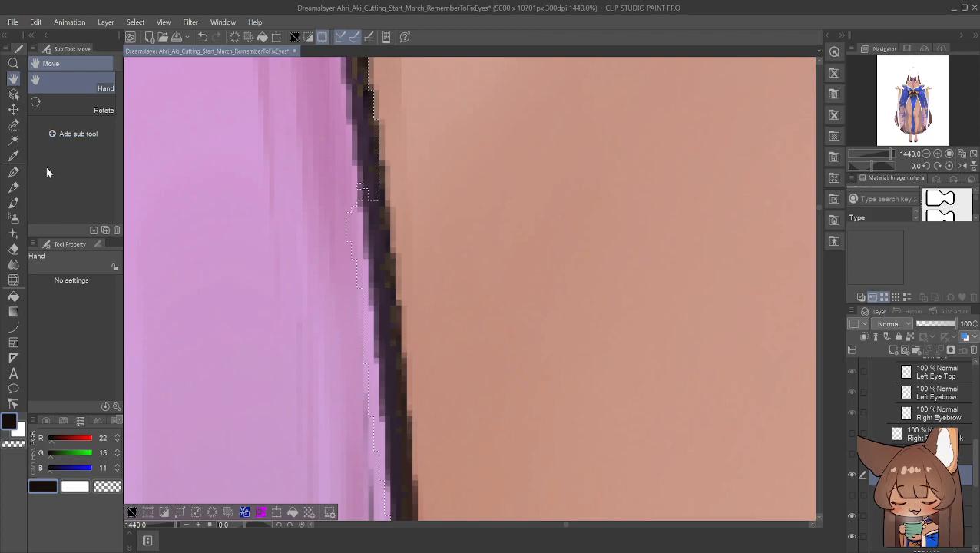
left_click(13, 124)
left_click(77, 127)
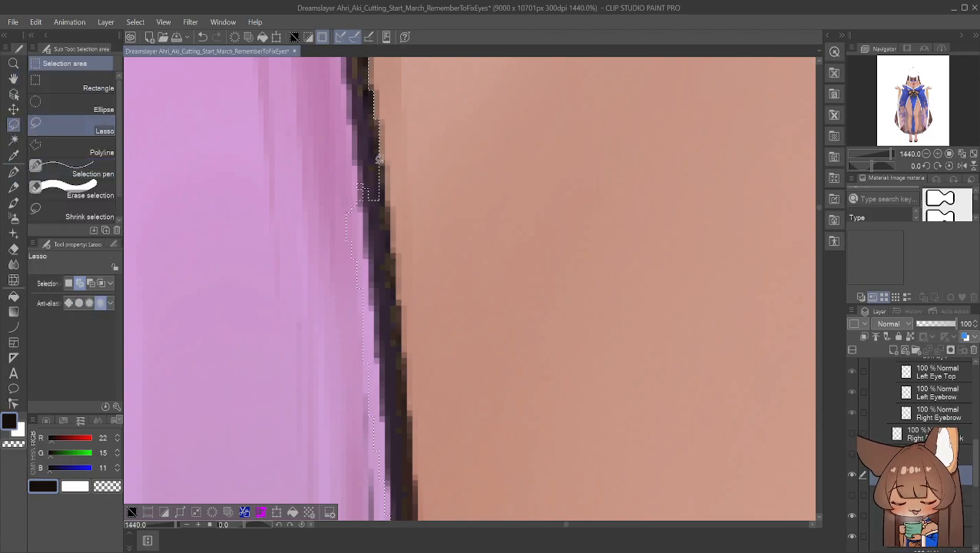
left_click_drag(390, 252, 412, 431)
mouse_move(417, 484)
left_mouse_down()
mouse_move(369, 509)
mouse_move(257, 299)
mouse_move(335, 162)
mouse_move(378, 163)
left_mouse_up()
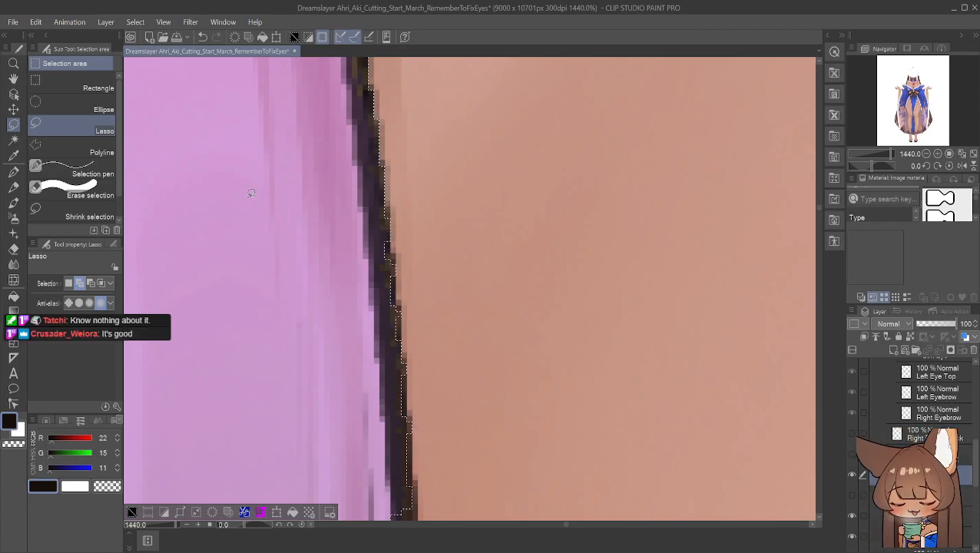
Refine the lassoed outline section pixel by pixel with the Selection pen so the selection follows the border with the skin
left_click(14, 78)
left_click_drag(291, 343, 301, 274)
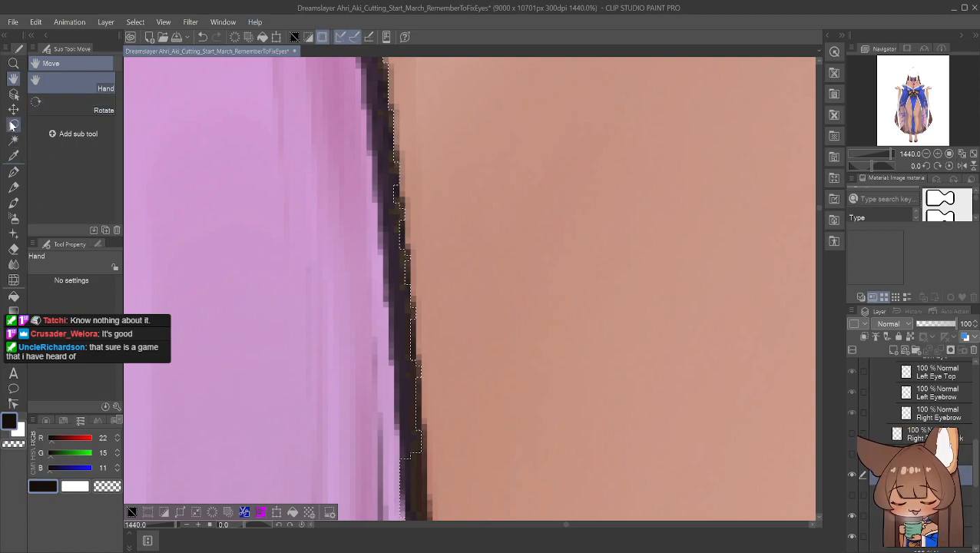
left_click(14, 124)
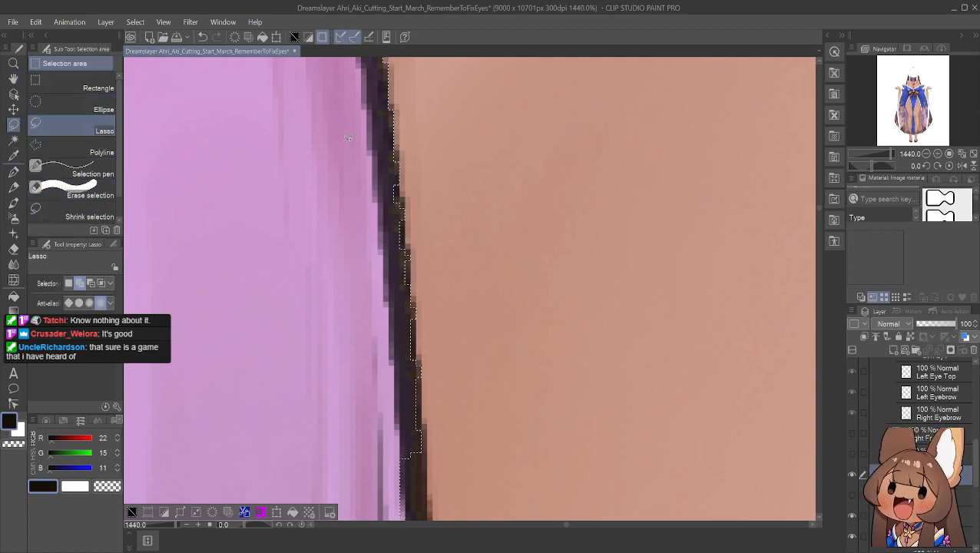
left_click(85, 177)
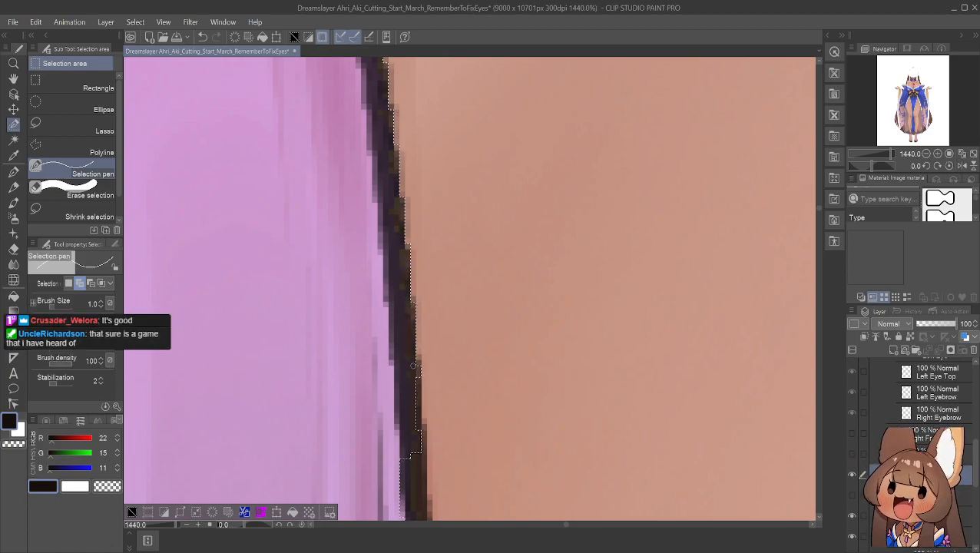
mouse_move(417, 373)
left_mouse_down()
mouse_move(422, 462)
mouse_move(409, 513)
mouse_move(404, 452)
mouse_move(401, 513)
mouse_move(408, 462)
mouse_move(418, 461)
mouse_move(421, 516)
left_mouse_up()
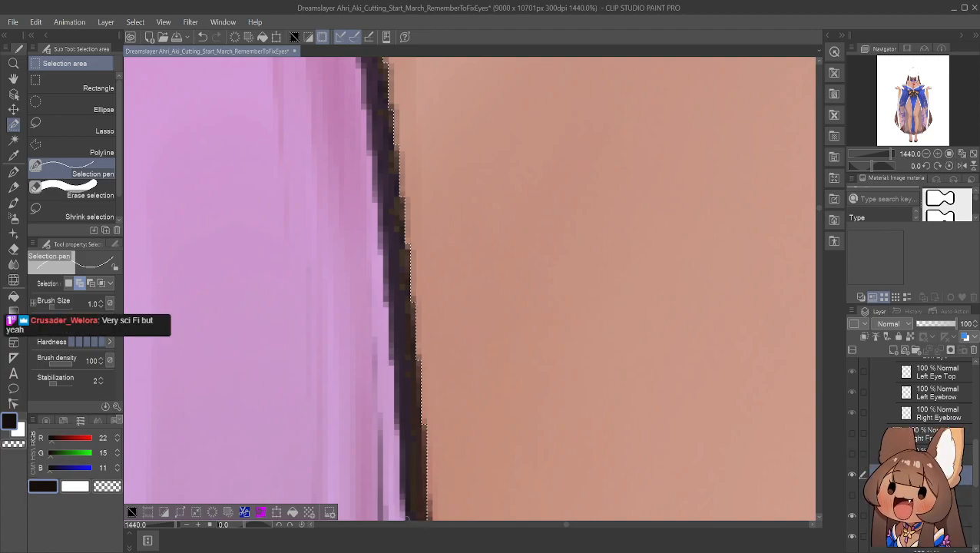
Trace the outer edge of the tassel's nearly vertical outline section with the Selection pen, adding it to the selection
left_click(12, 80)
left_click_drag(356, 416, 324, 142)
left_click_drag(283, 200, 304, 171)
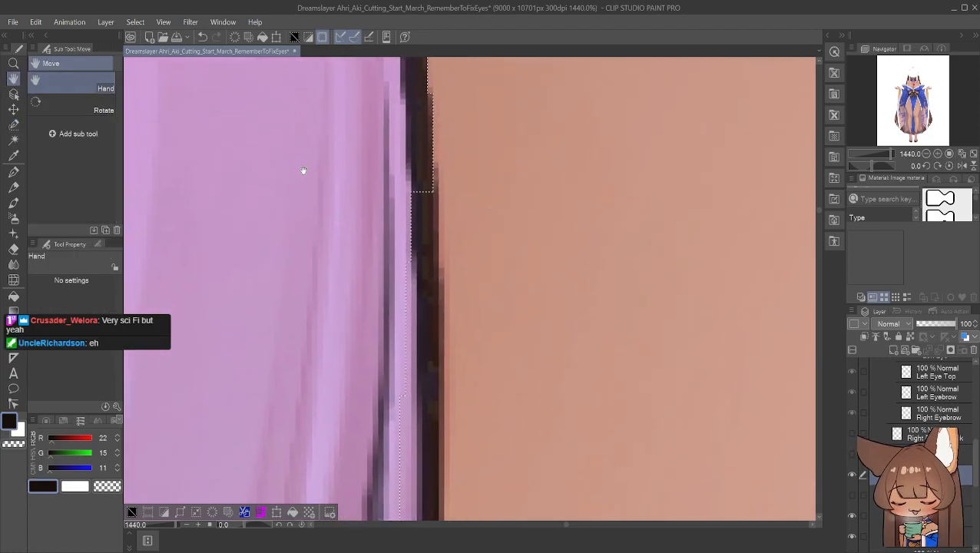
left_click(14, 125)
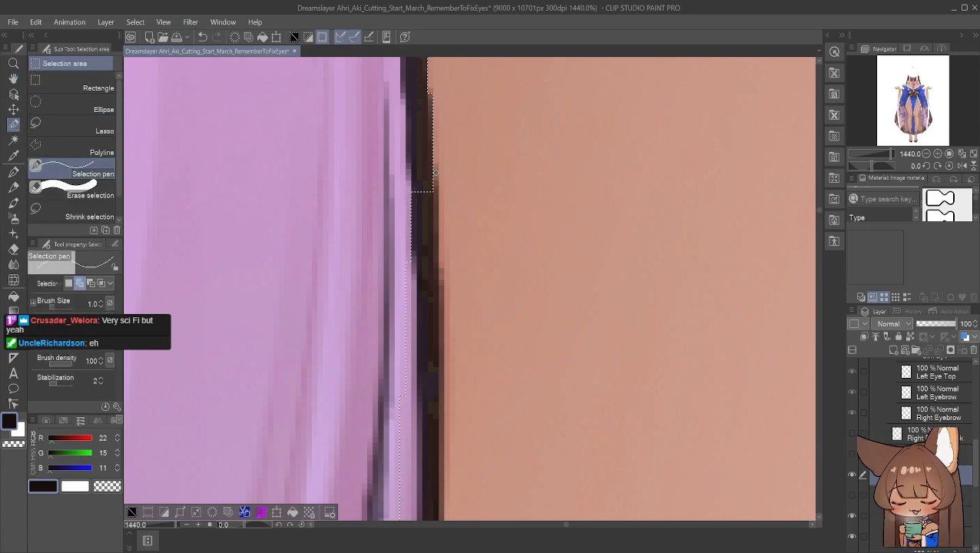
left_click_drag(435, 178, 438, 312)
left_click_drag(439, 269, 433, 515)
mouse_move(440, 357)
left_mouse_down()
mouse_move(438, 517)
mouse_move(400, 513)
left_mouse_up()
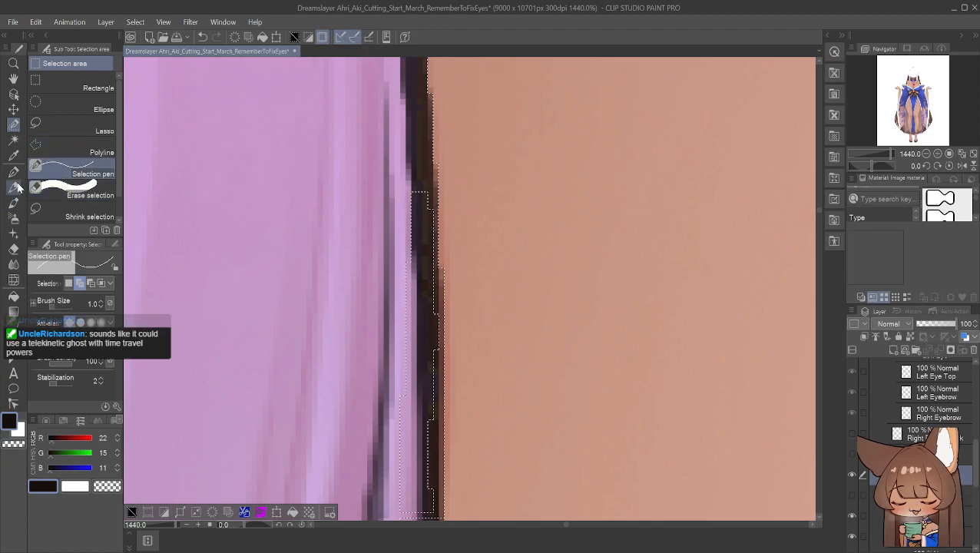
Lasso the unselected area enclosed beside the nearly vertical outline to fill it into the selection
left_click(59, 132)
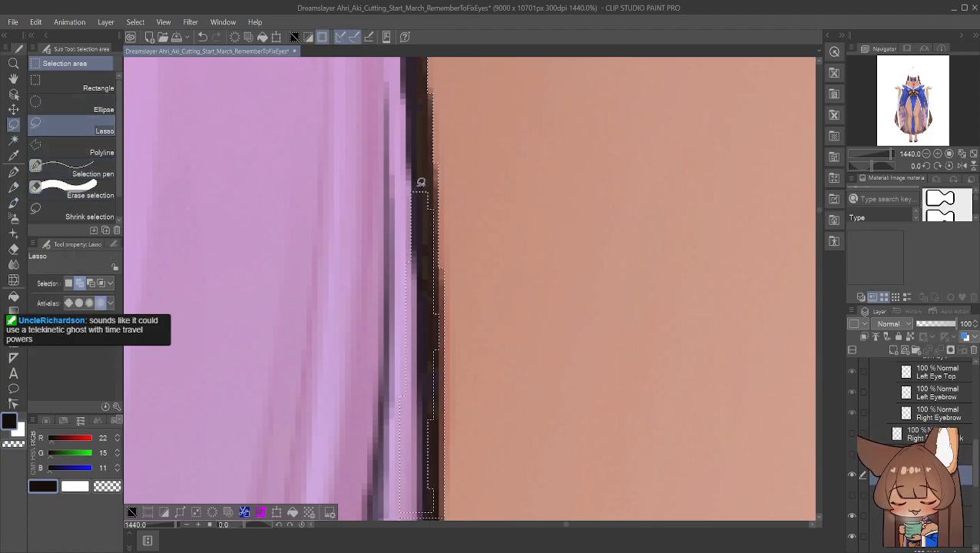
mouse_move(389, 177)
left_mouse_down()
mouse_move(312, 306)
mouse_move(312, 443)
mouse_move(370, 501)
mouse_move(407, 509)
left_mouse_up()
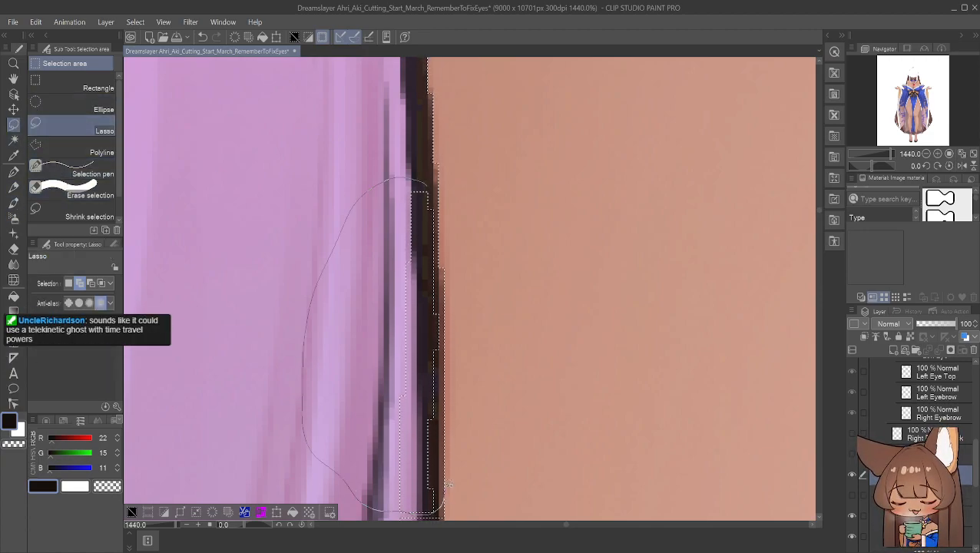
left_click_drag(434, 199, 408, 165)
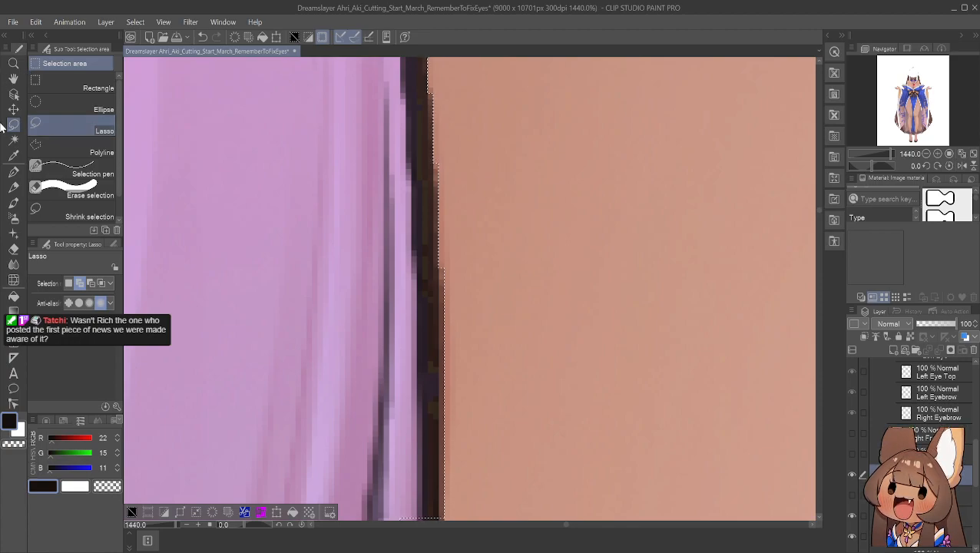
Lasso the unselected dark outline along the tassel's lower right curve, down to its bottom tip, into the selection
left_click(13, 78)
left_click_drag(401, 376, 423, 174)
left_click_drag(326, 291, 365, 199)
left_click_drag(320, 255, 344, 196)
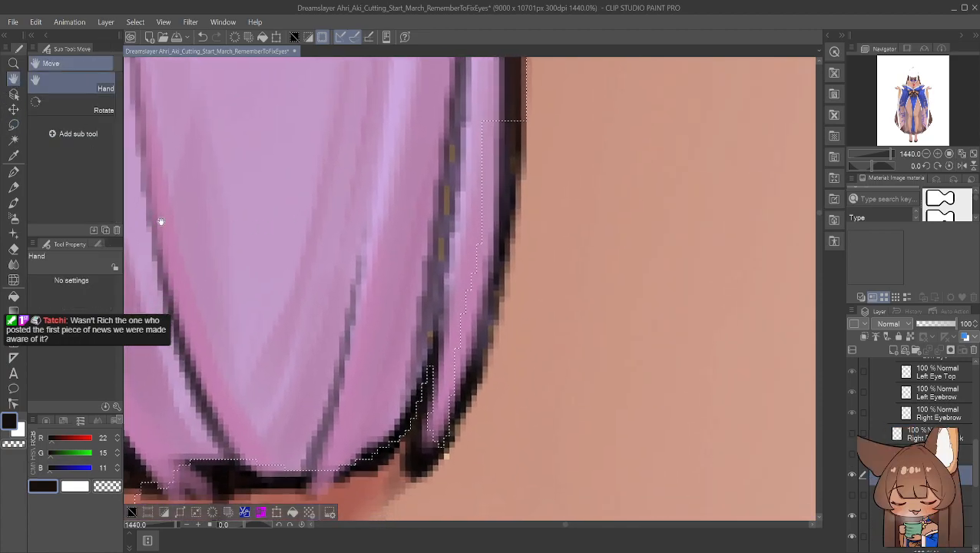
left_click(13, 125)
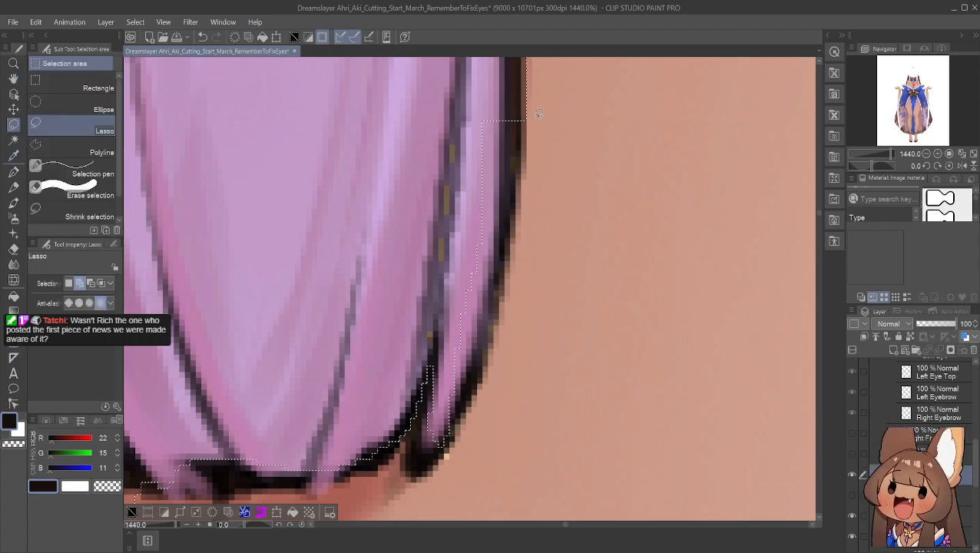
left_click_drag(528, 115, 485, 315)
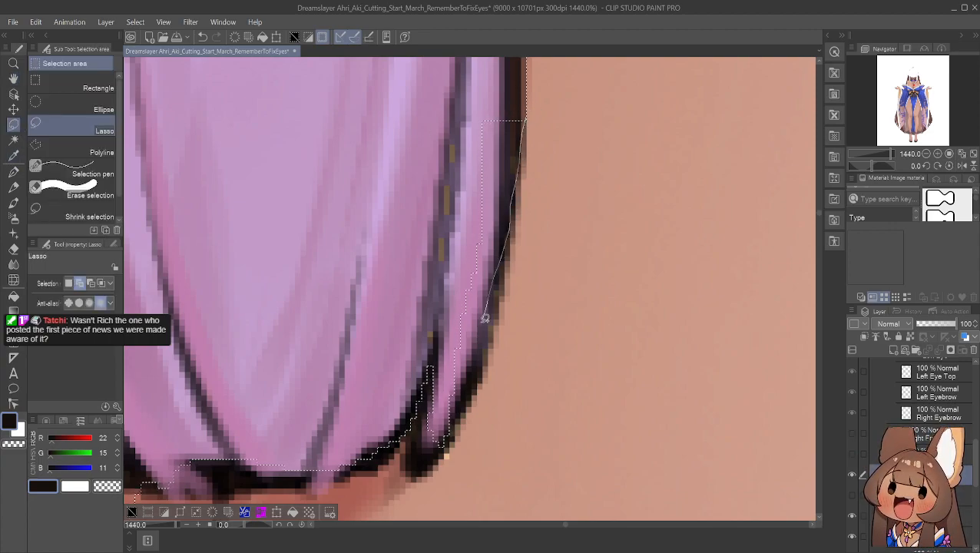
left_click_drag(466, 382, 440, 441)
left_click_drag(422, 398, 424, 401)
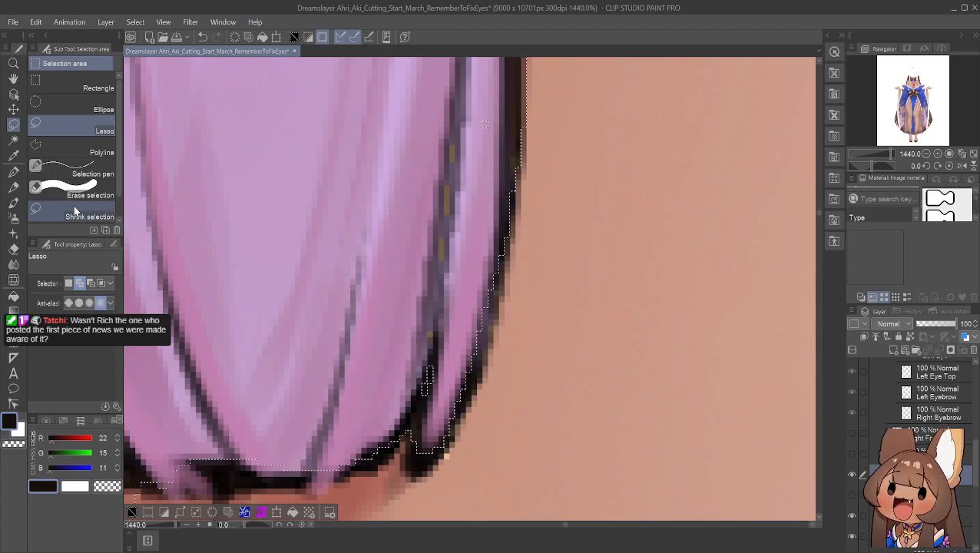
Extend the selection with the Selection pen to the skin border along the upper part of the tassel's lower right curve
left_click(13, 139)
left_click(14, 127)
left_click(73, 172)
left_click_drag(518, 173, 518, 170)
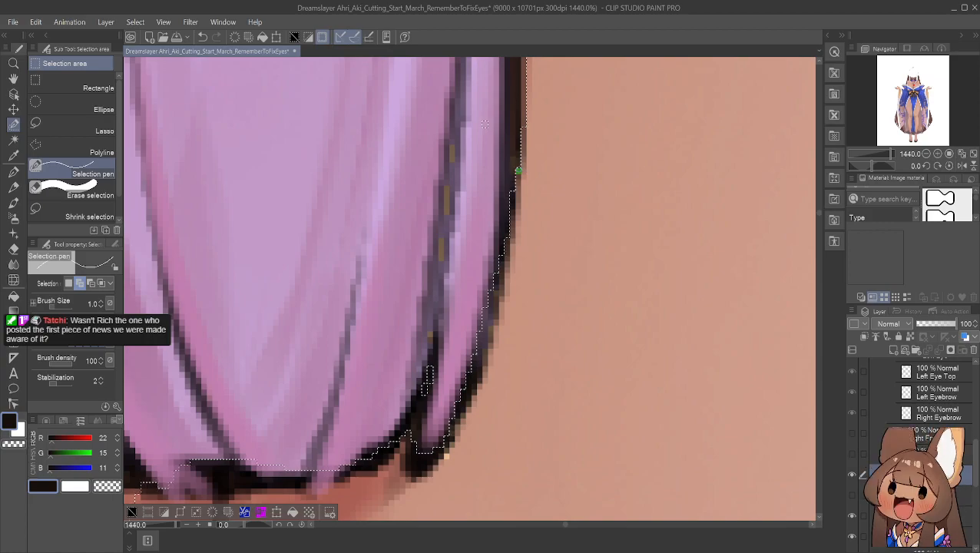
mouse_move(518, 131)
left_mouse_down()
mouse_move(517, 175)
mouse_move(524, 130)
left_mouse_up()
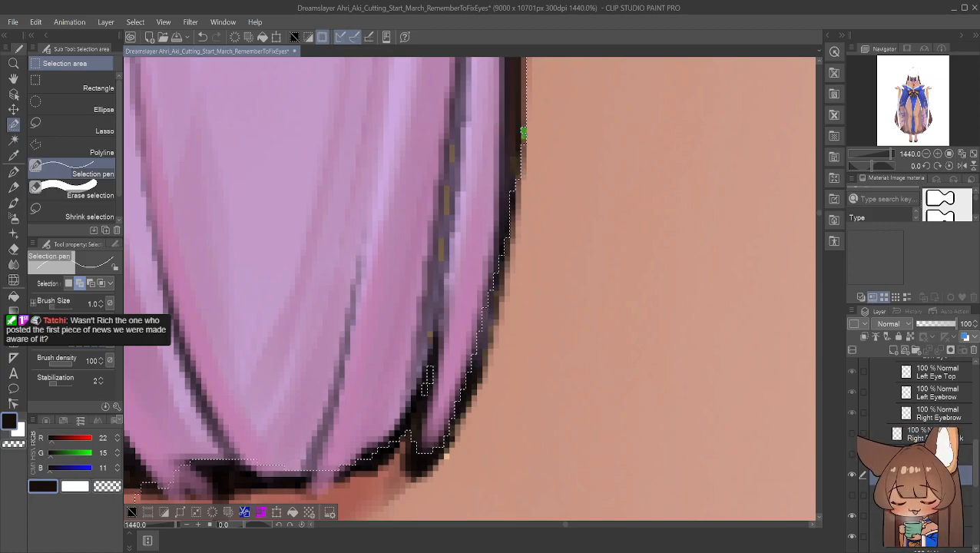
left_click_drag(522, 179, 520, 180)
mouse_move(519, 181)
left_mouse_down()
mouse_move(516, 220)
mouse_move(513, 184)
mouse_move(507, 247)
left_mouse_up()
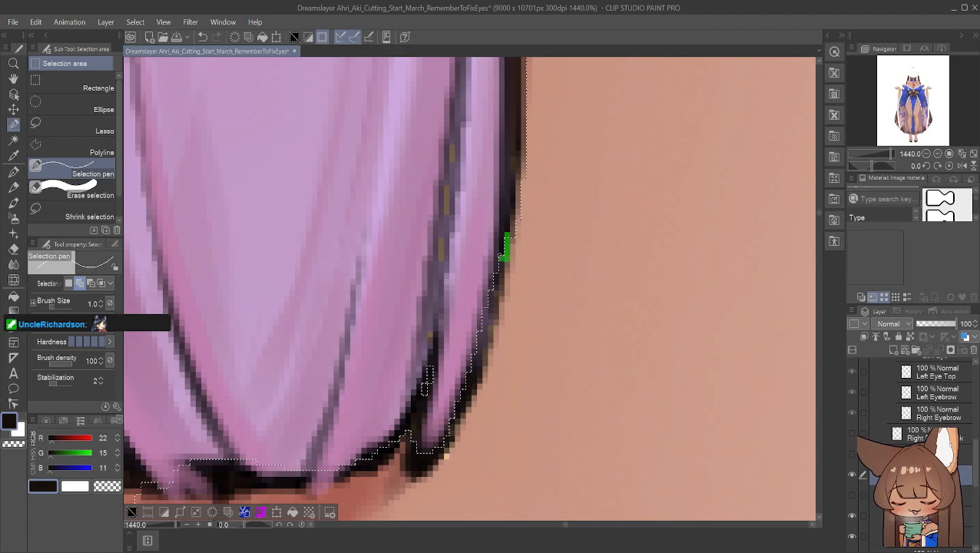
Trace the rest of the right curve's outline to the bottom tip with the Selection pen and fill the small gap inside
left_click_drag(502, 282, 490, 323)
mouse_move(497, 284)
left_mouse_down()
mouse_move(487, 330)
mouse_move(483, 315)
mouse_move(483, 333)
mouse_move(489, 324)
mouse_move(474, 340)
mouse_move(489, 333)
left_mouse_up()
left_click(480, 328)
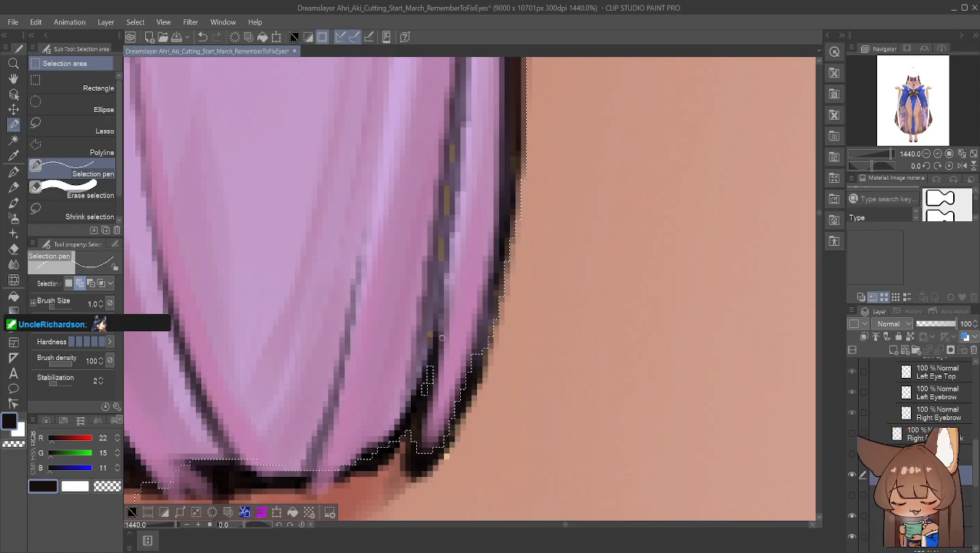
left_click_drag(441, 352, 425, 400)
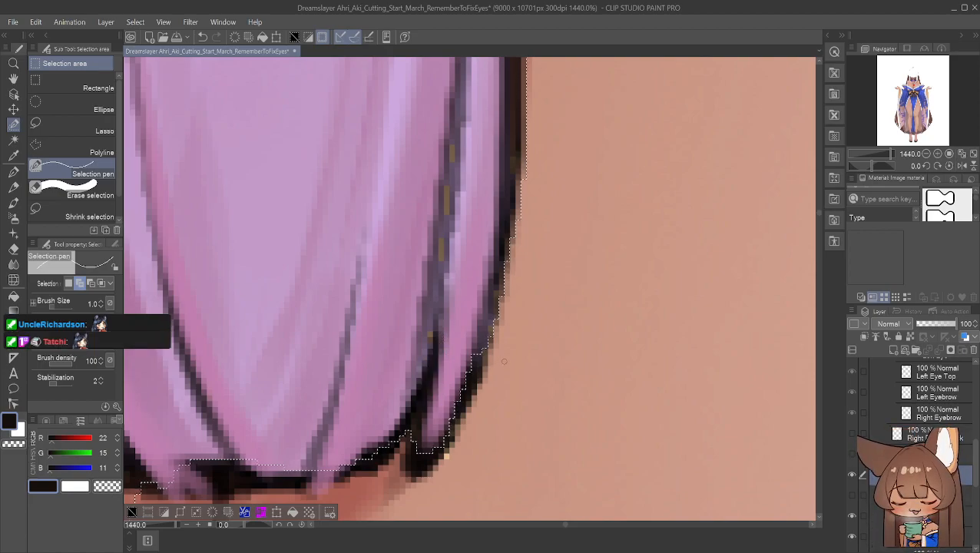
mouse_move(490, 338)
left_mouse_down()
mouse_move(464, 381)
mouse_move(480, 369)
mouse_move(446, 431)
mouse_move(479, 375)
mouse_move(453, 415)
mouse_move(461, 413)
left_mouse_up()
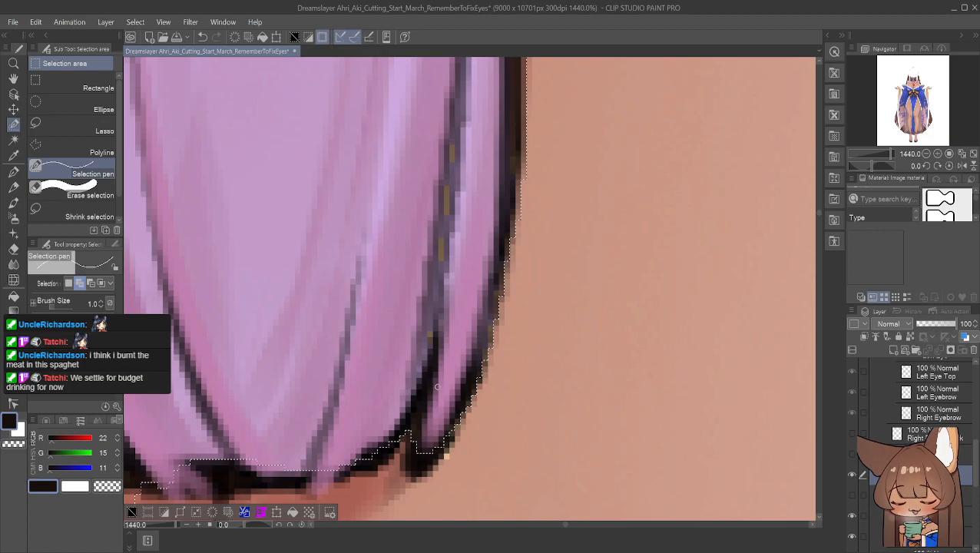
left_click_drag(463, 404, 446, 441)
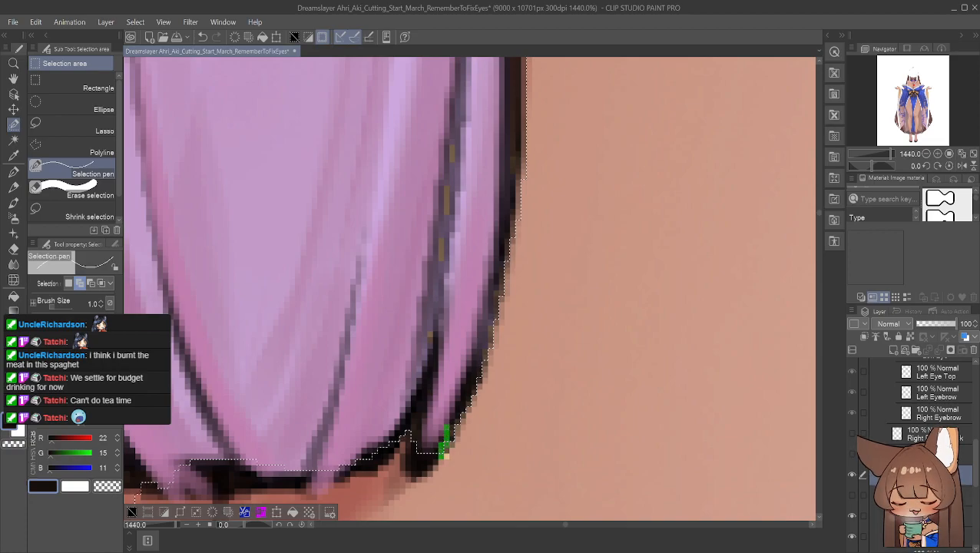
Add the notch beside the right tip and the black outline along the tassel's bottom hem with the Selection pen
mouse_move(414, 477)
left_mouse_down()
mouse_move(407, 432)
mouse_move(418, 466)
mouse_move(429, 456)
mouse_move(398, 440)
mouse_move(383, 451)
mouse_move(402, 439)
mouse_move(385, 457)
mouse_move(359, 457)
mouse_move(402, 440)
left_mouse_up()
mouse_move(347, 468)
left_mouse_down()
mouse_move(331, 468)
mouse_move(373, 470)
mouse_move(335, 474)
mouse_move(187, 463)
mouse_move(268, 450)
mouse_move(334, 458)
mouse_move(247, 472)
mouse_move(198, 467)
left_mouse_up()
left_click_drag(342, 474, 198, 471)
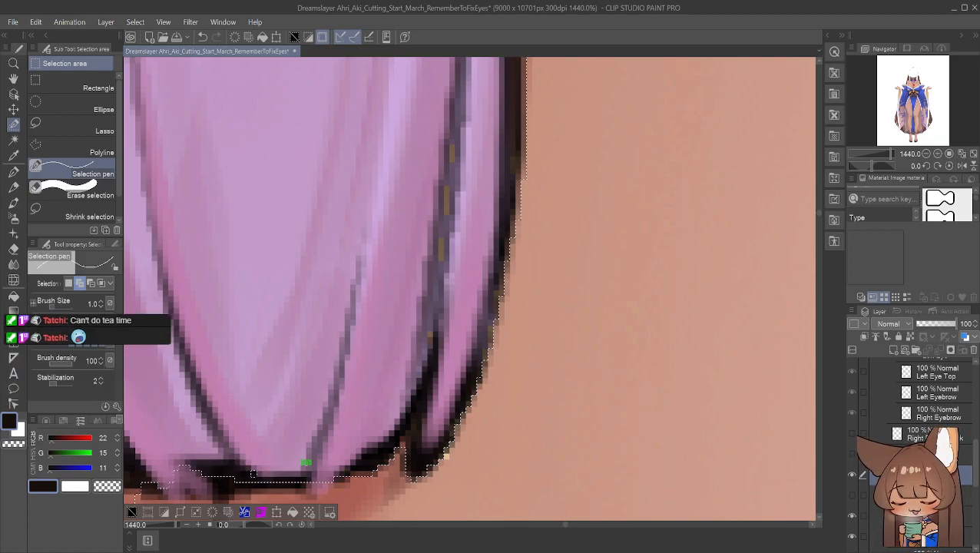
mouse_move(332, 485)
left_mouse_down()
mouse_move(212, 482)
mouse_move(328, 486)
mouse_move(227, 489)
left_mouse_up()
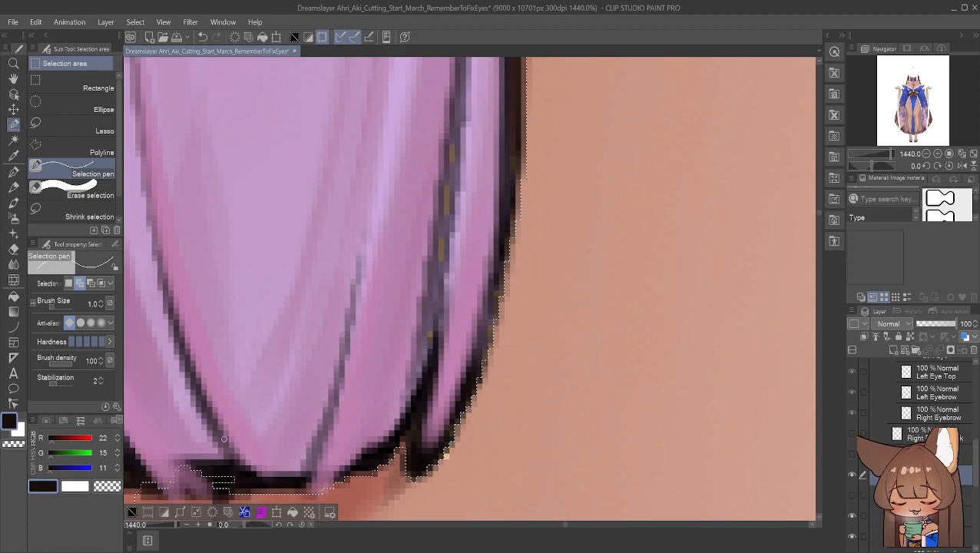
Fill the remaining gap in the hem's selection, and subtract the skin pixels directly beneath the hem with the Selection pen
left_click(13, 80)
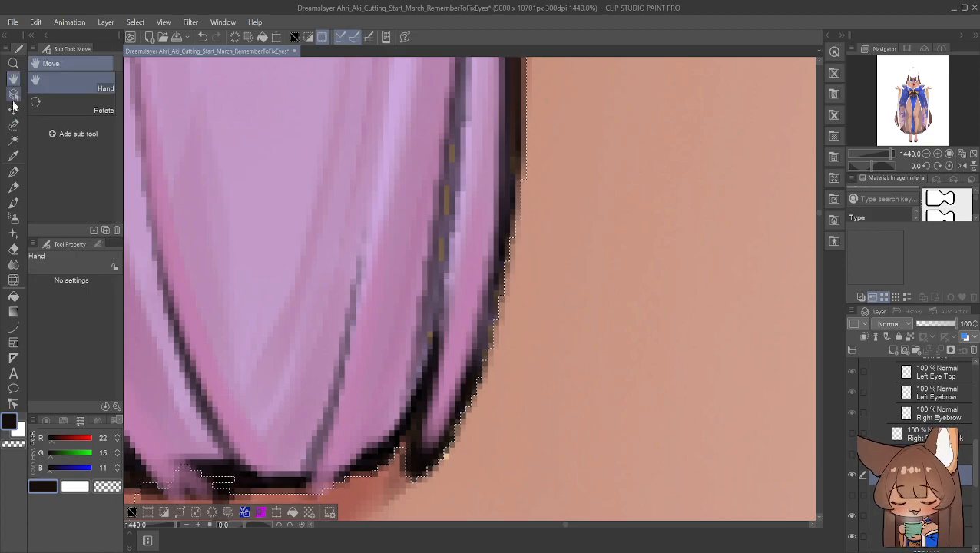
left_click_drag(251, 335, 376, 248)
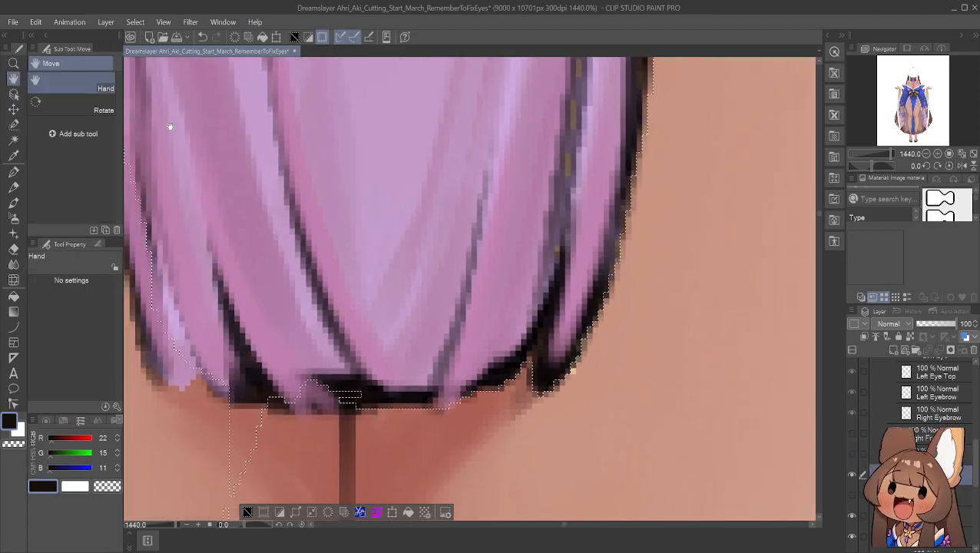
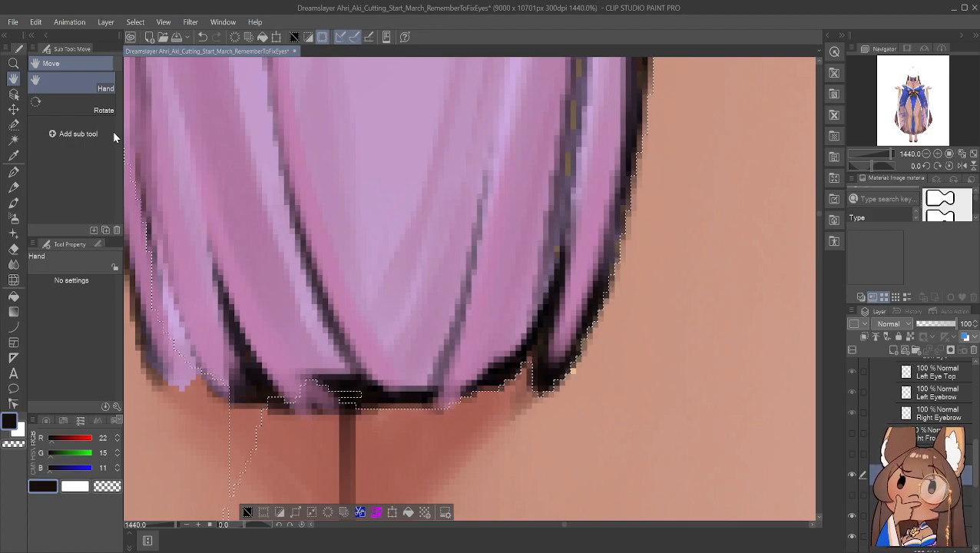
left_click(13, 124)
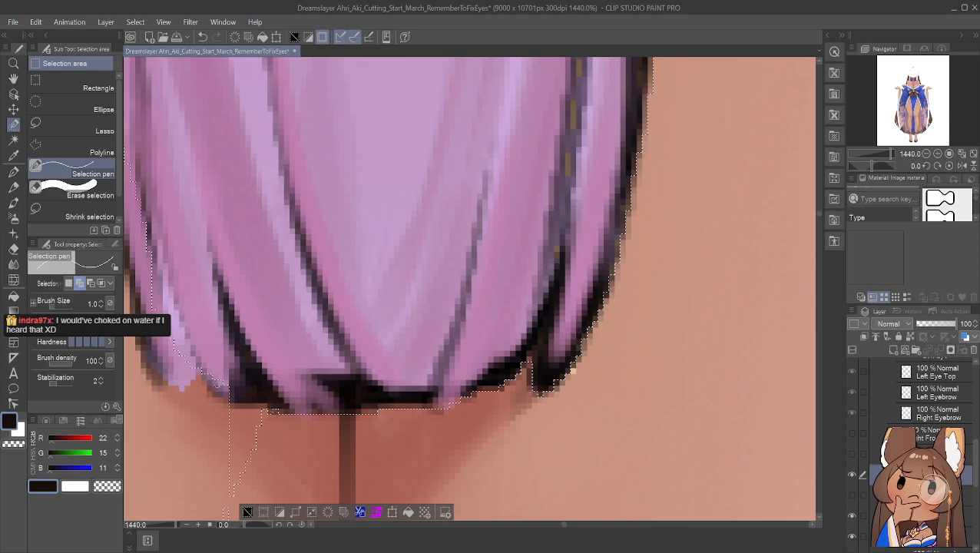
left_click(90, 283)
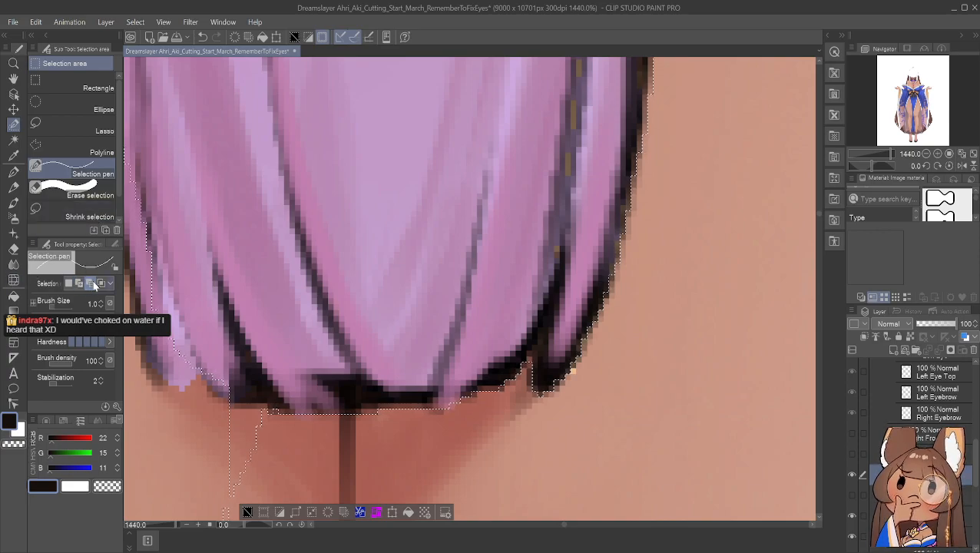
left_click(275, 411)
left_click(234, 412)
Remove the leftover selected strips on the skin below the hem with the Lasso set to subtract
left_click(13, 79)
left_click_drag(246, 358, 251, 164)
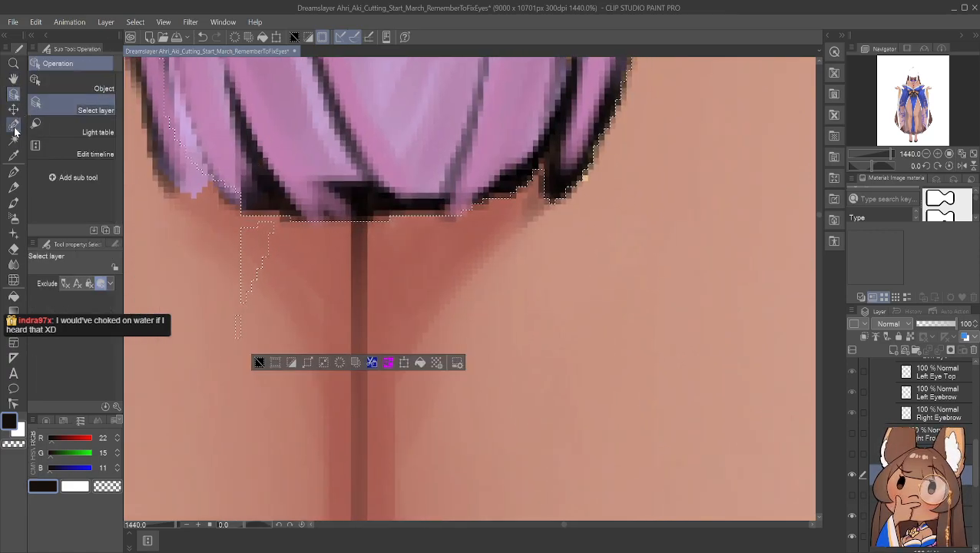
left_click(14, 125)
left_click(16, 112)
left_click(14, 125)
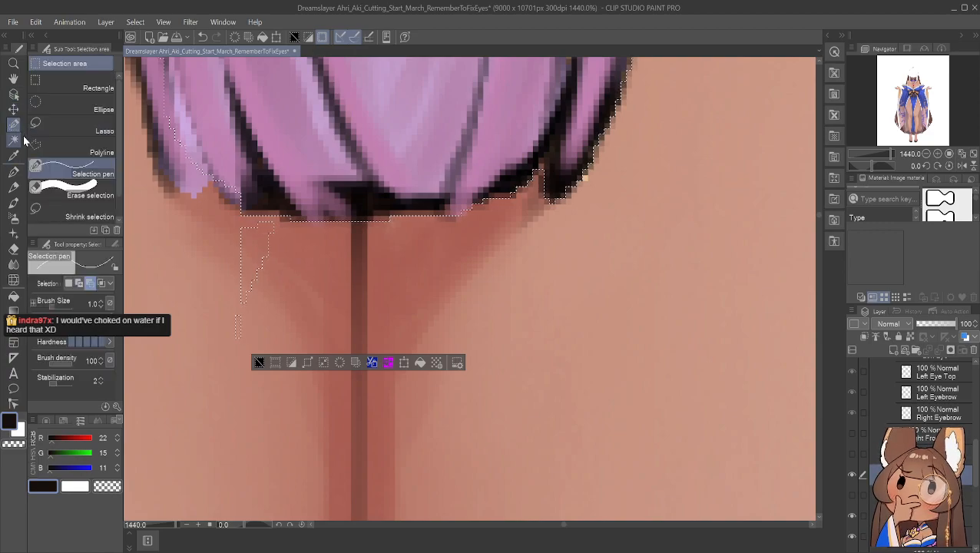
left_click(88, 129)
left_click(91, 283)
mouse_move(288, 227)
left_mouse_down()
mouse_move(219, 222)
mouse_move(193, 305)
mouse_move(262, 319)
mouse_move(282, 218)
left_mouse_up()
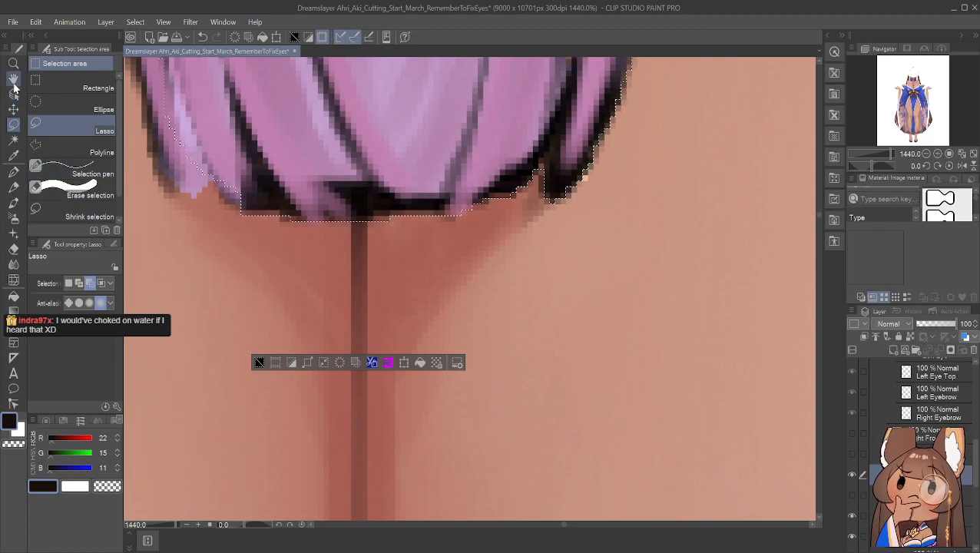
Add the tassel's lower left tip to the selection with the Selection pen and subtract the excess pixels outside it
left_click(16, 84)
left_click_drag(234, 146, 405, 364)
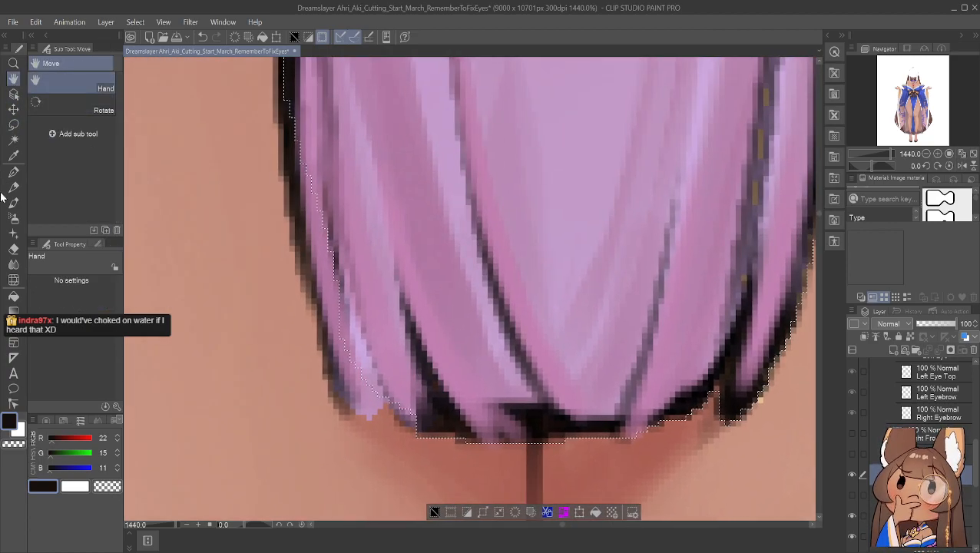
left_click(14, 125)
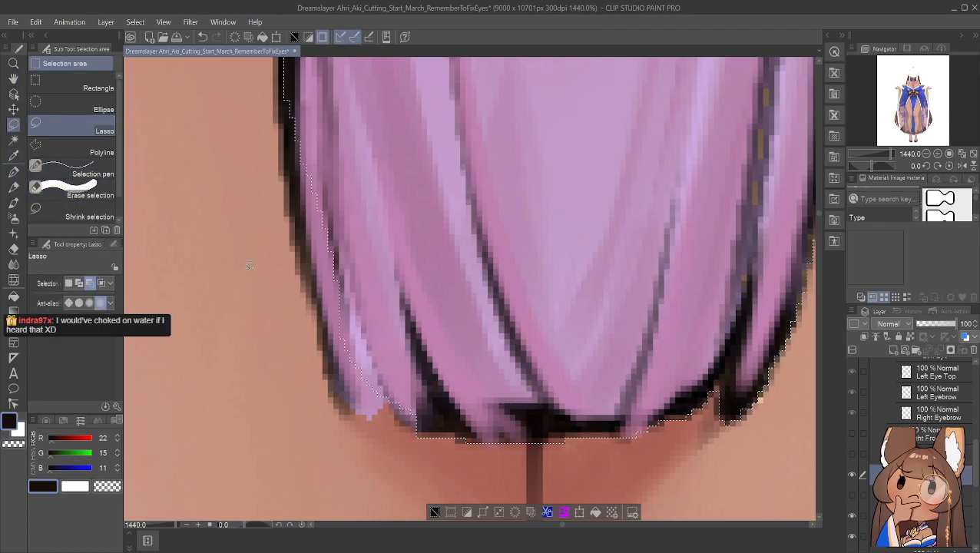
left_click(73, 171)
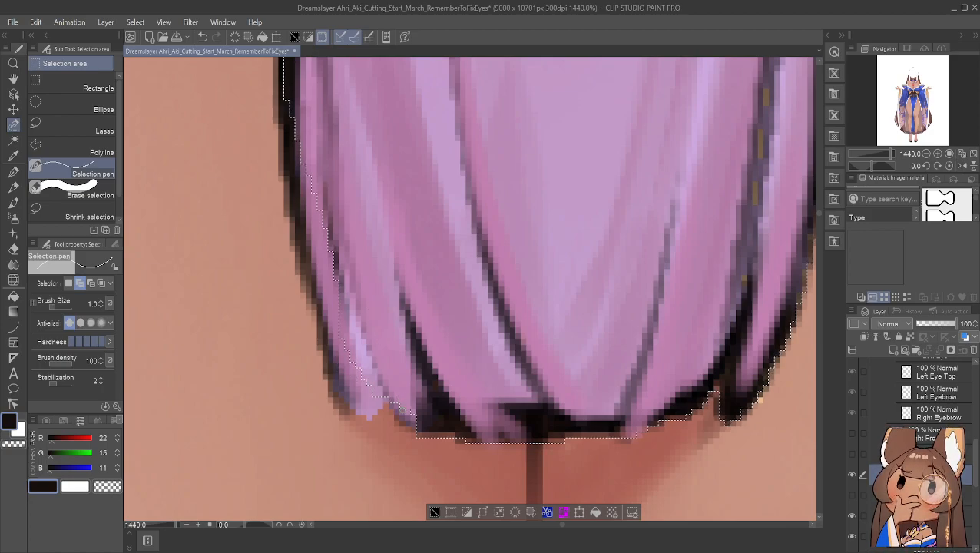
left_click(415, 410, "alt")
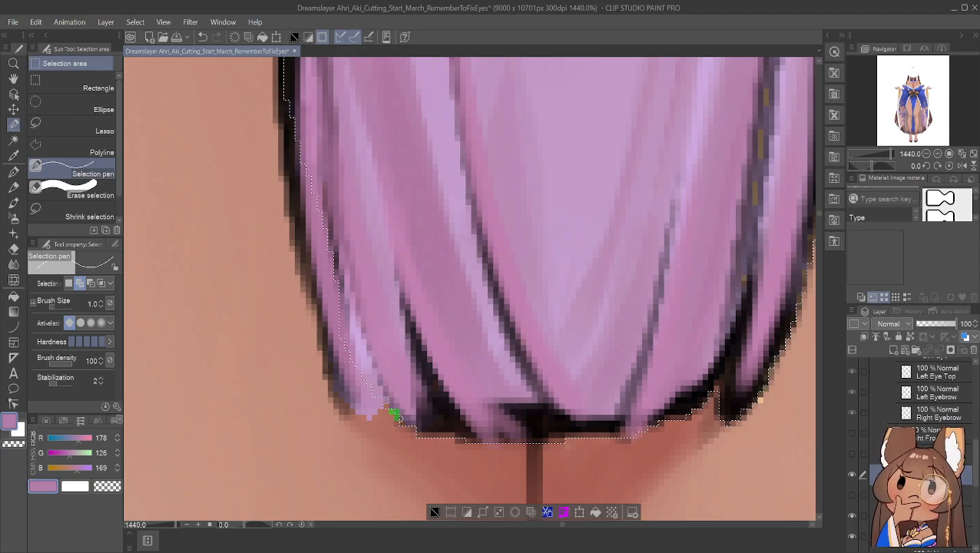
left_click_drag(341, 405, 369, 417)
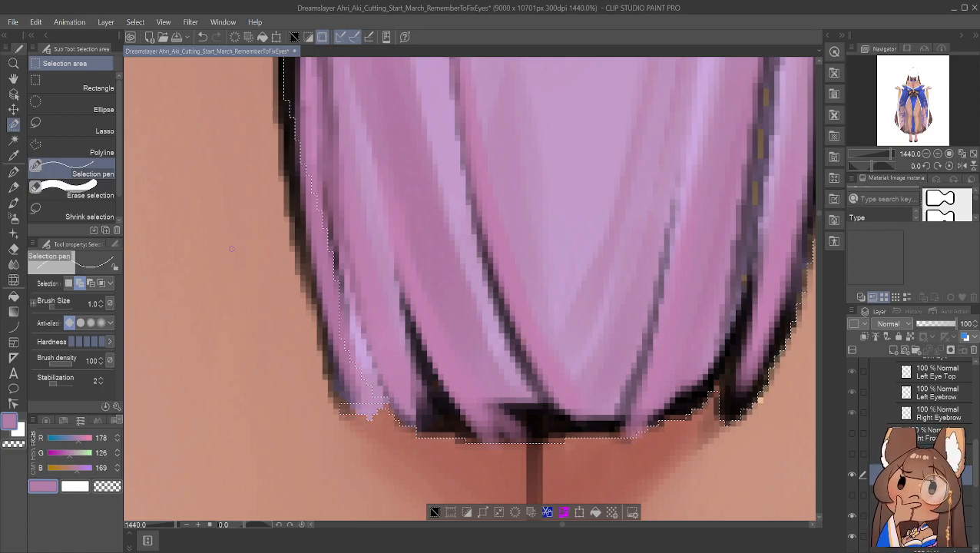
left_click_drag(341, 405, 337, 400)
left_click_drag(336, 350, 335, 390)
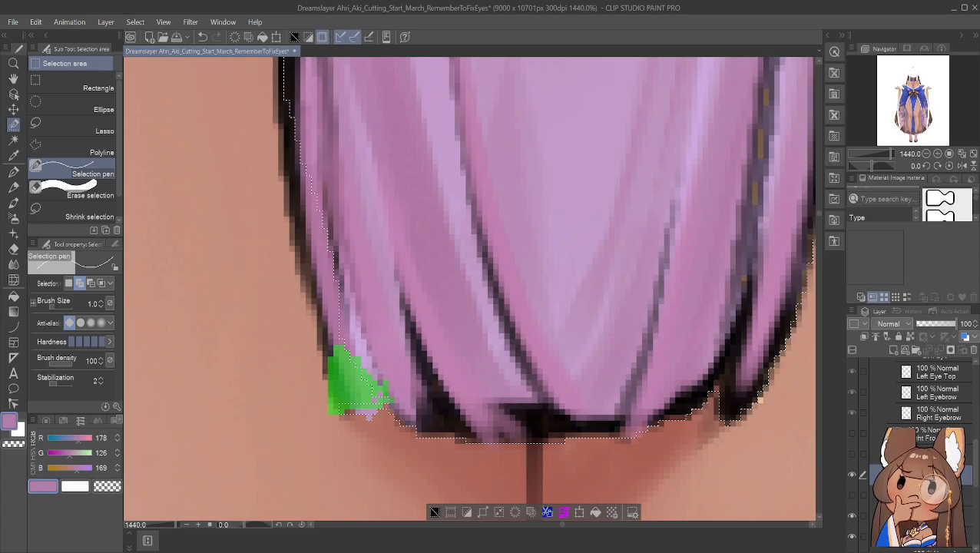
left_click_drag(383, 384, 378, 397)
left_click(91, 283)
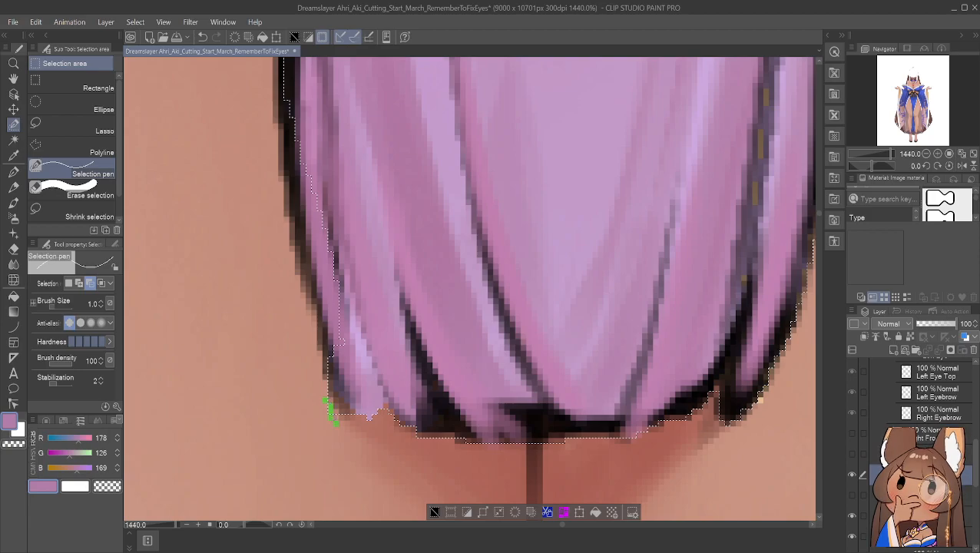
mouse_move(331, 401)
left_mouse_down()
mouse_move(355, 412)
mouse_move(332, 381)
left_mouse_up()
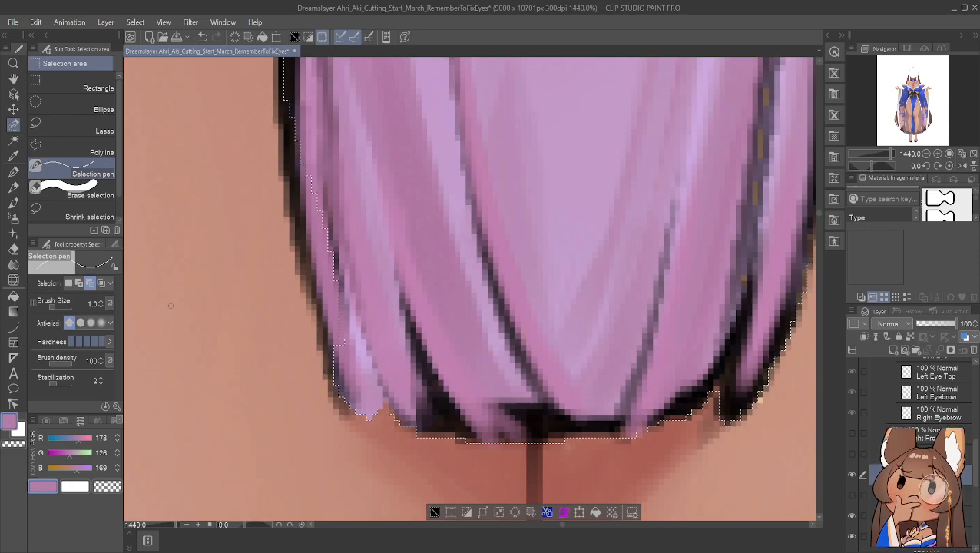
Add the purple and black edge pixels just above and around the tassel's lower left tip to the selection with the Selection pen
left_click_drag(335, 344, 335, 307)
left_click_drag(332, 321, 332, 318)
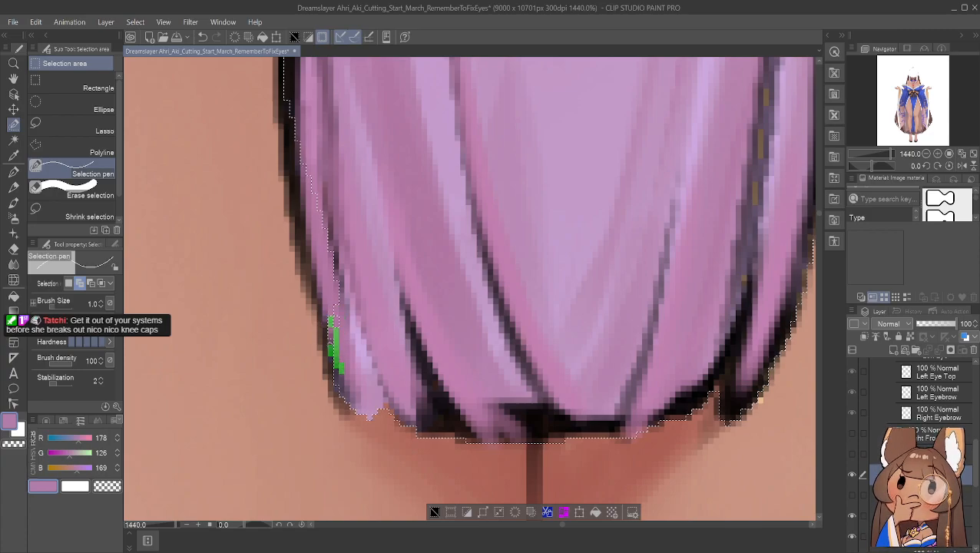
left_click_drag(325, 276, 316, 249)
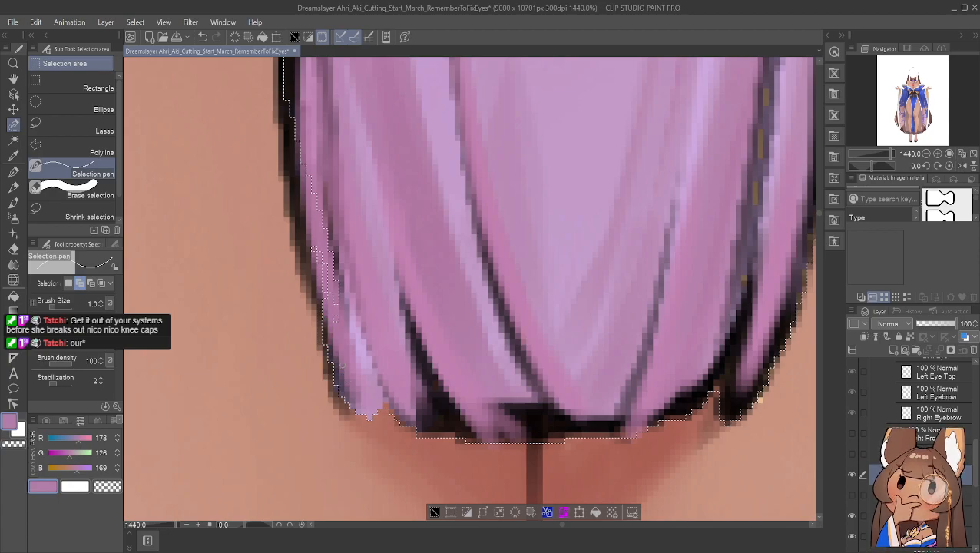
left_click_drag(325, 350, 325, 347)
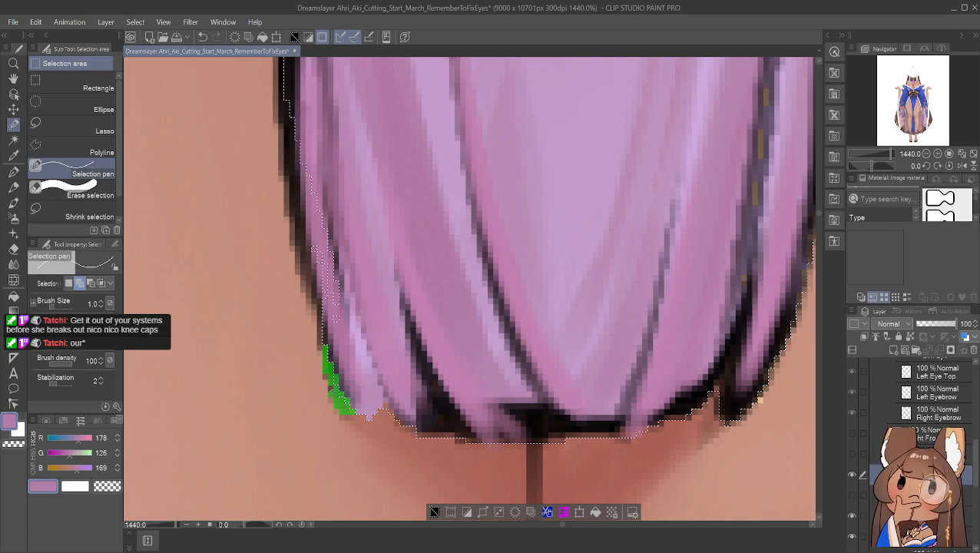
left_click_drag(342, 411, 341, 409)
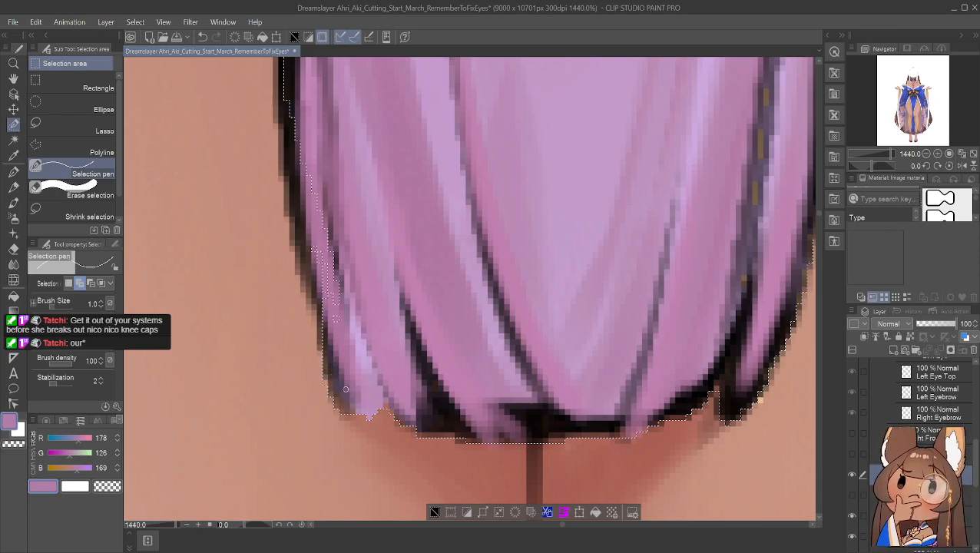
Extend the selection up the tassel's lower left edge by tracing the outer side of its black outline with the Selection pen set to add
left_click(83, 284)
left_click(336, 323, "alt")
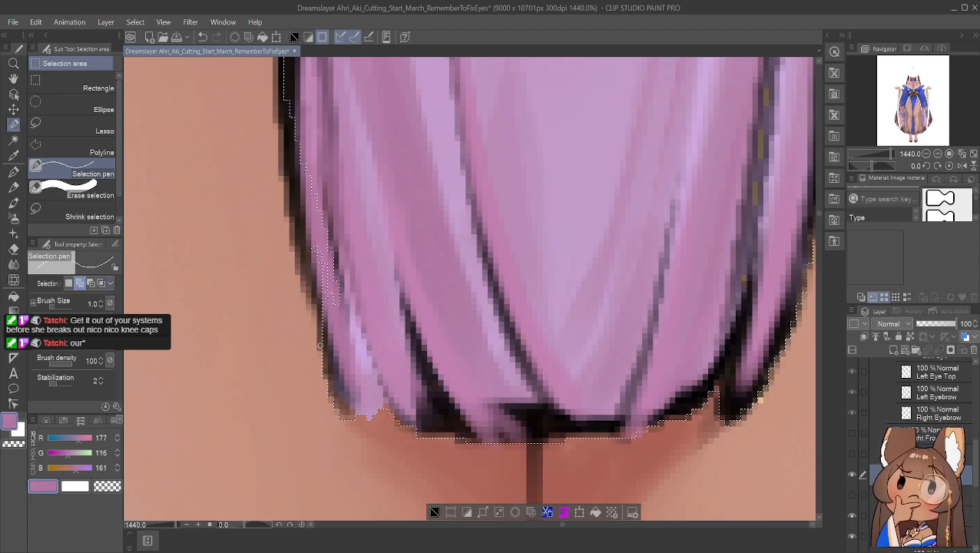
mouse_move(321, 348)
left_mouse_down()
mouse_move(315, 264)
mouse_move(318, 301)
mouse_move(329, 251)
mouse_move(341, 308)
mouse_move(317, 299)
left_mouse_up()
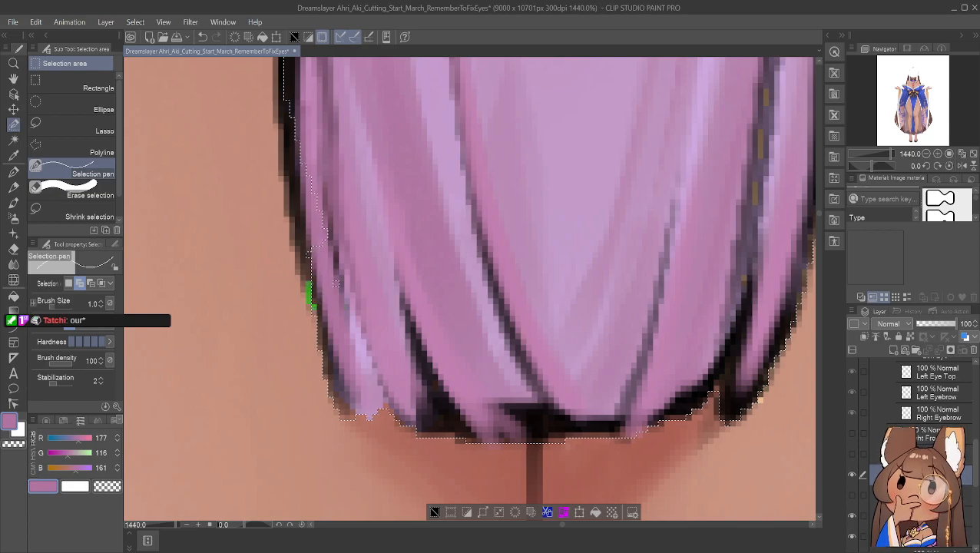
left_click_drag(312, 274, 312, 275)
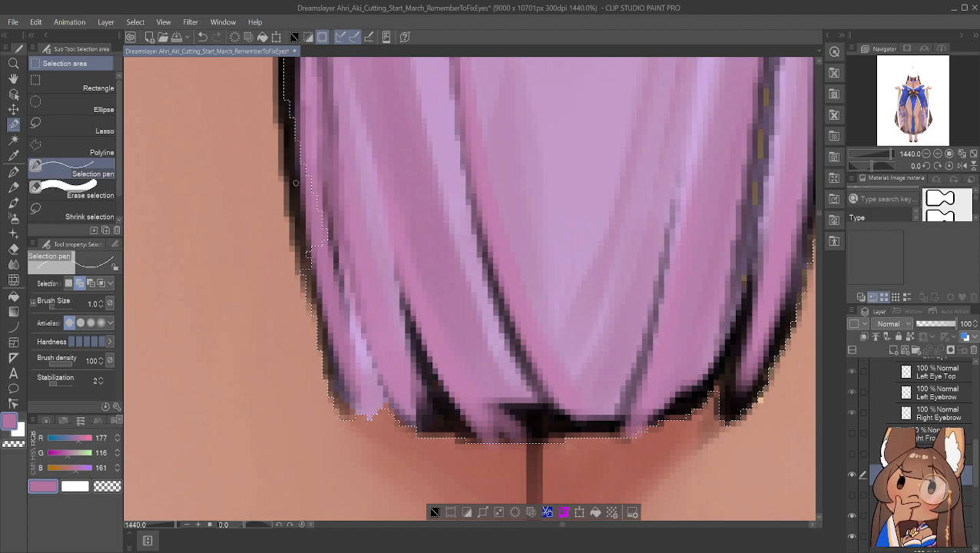
left_click_drag(303, 272, 305, 263)
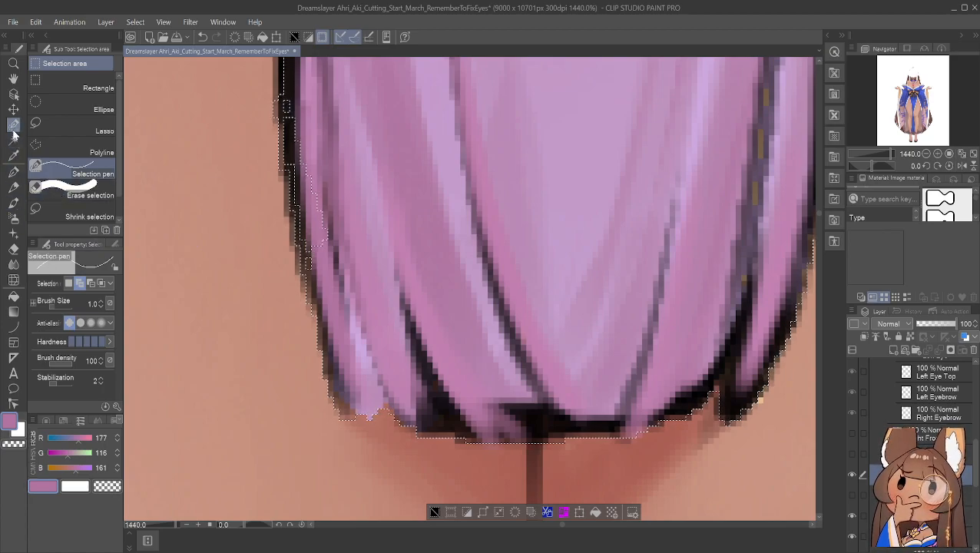
Fill the unselected gaps between the traced left outline and the purple fabric with the Lasso set to add
left_click(83, 123)
left_click(79, 284)
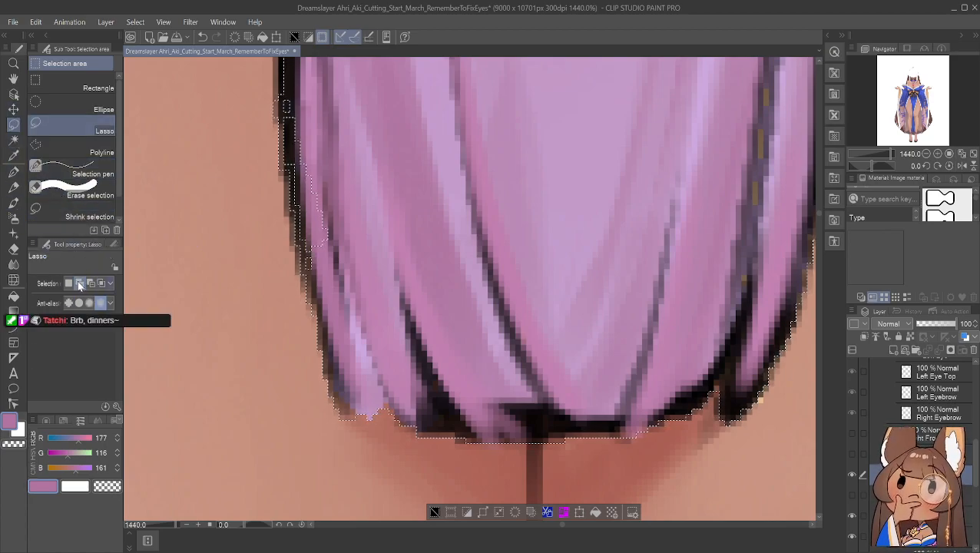
mouse_move(288, 193)
left_mouse_down()
mouse_move(288, 125)
mouse_move(314, 106)
mouse_move(413, 192)
mouse_move(361, 260)
mouse_move(323, 289)
left_mouse_up()
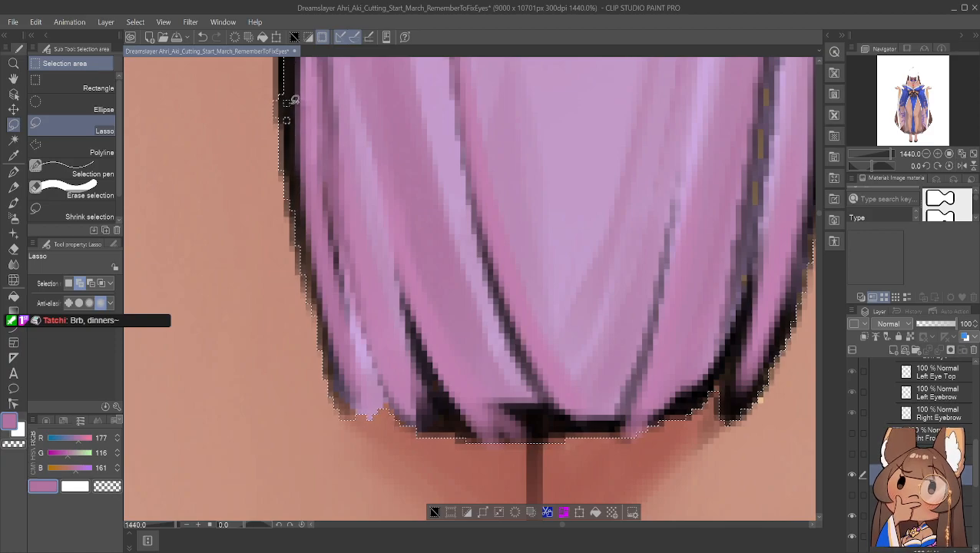
Add the next stretch of black outline up the tassel's left side to the selection with the Selection pen
key("h")
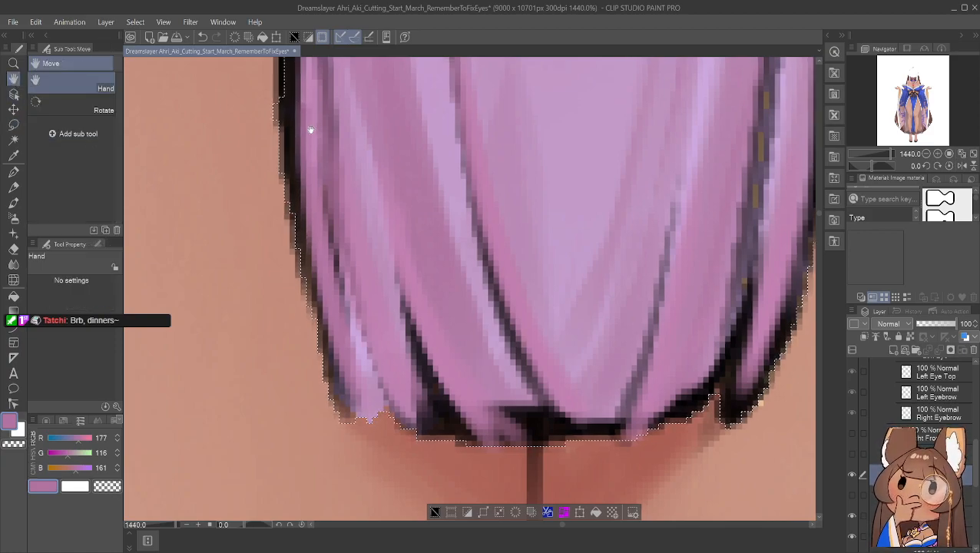
left_click_drag(313, 117, 323, 351)
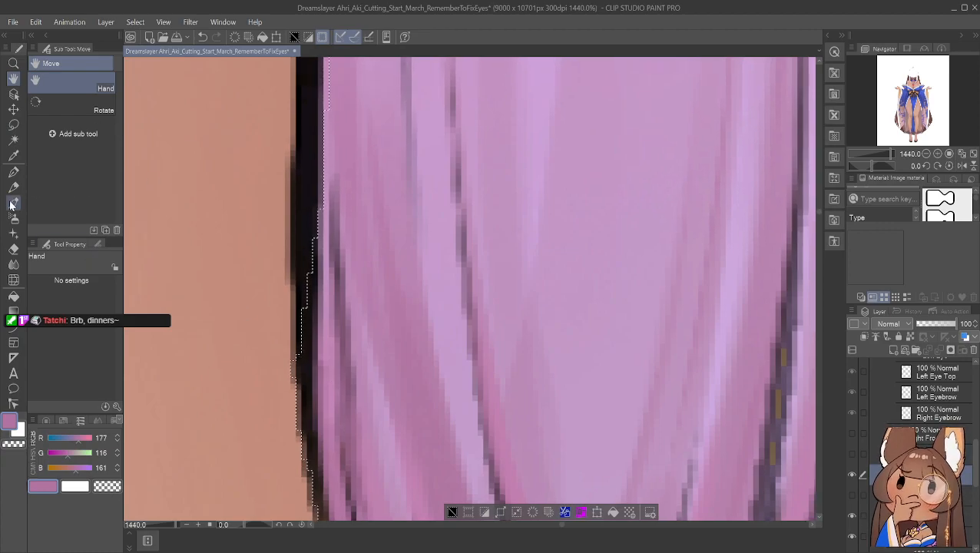
left_click(13, 139)
left_click(13, 123)
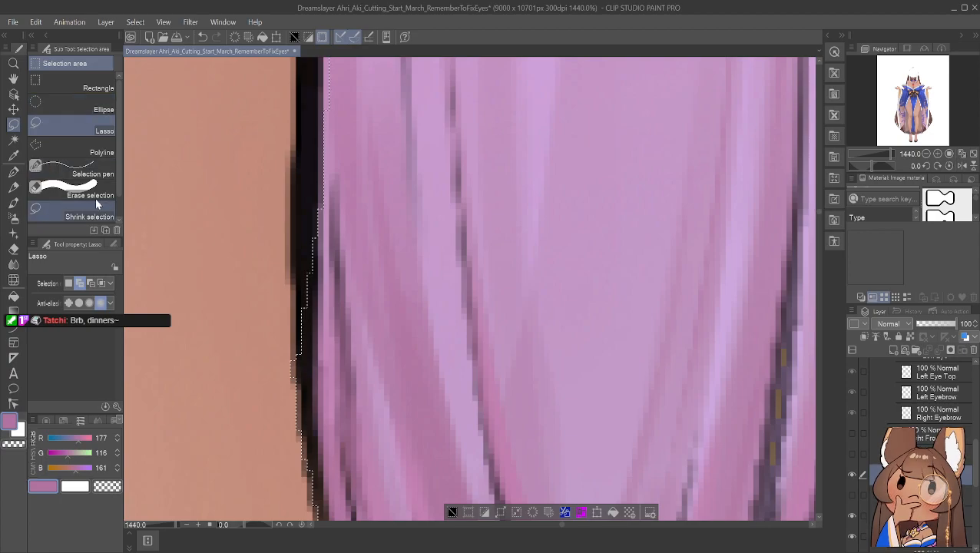
left_click(92, 174)
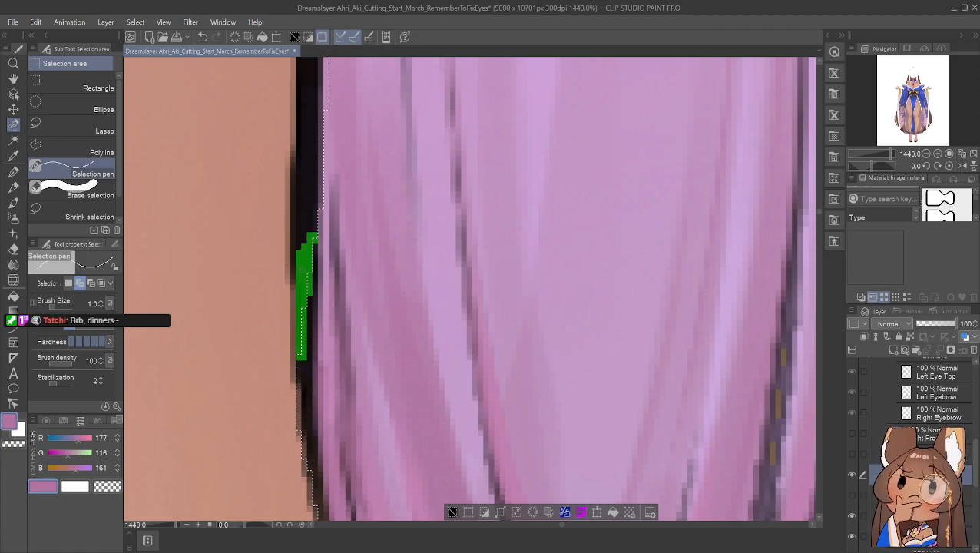
left_click_drag(293, 275, 296, 204)
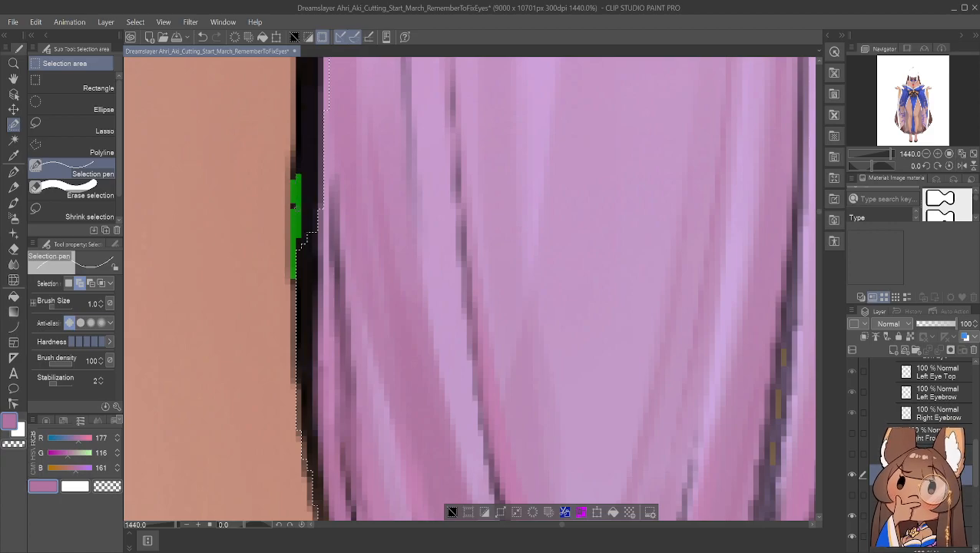
mouse_move(313, 176)
left_mouse_down()
mouse_move(339, 177)
mouse_move(321, 176)
mouse_move(296, 235)
mouse_move(331, 187)
mouse_move(296, 252)
left_mouse_up()
mouse_move(295, 178)
left_mouse_down()
mouse_move(331, 153)
mouse_move(315, 171)
left_mouse_up()
Trace the outer edge of the left outline above the selected stretch with the Selection pen, starting at the step in the selection
mouse_move(308, 160)
left_mouse_down()
mouse_move(294, 171)
mouse_move(330, 164)
mouse_move(366, 190)
mouse_move(341, 416)
left_mouse_up()
left_click(20, 81)
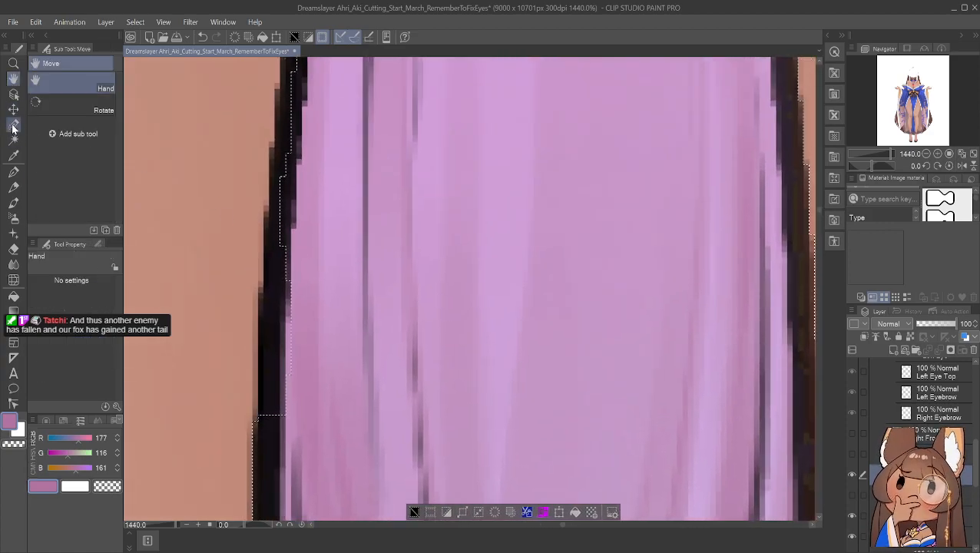
left_click(13, 125)
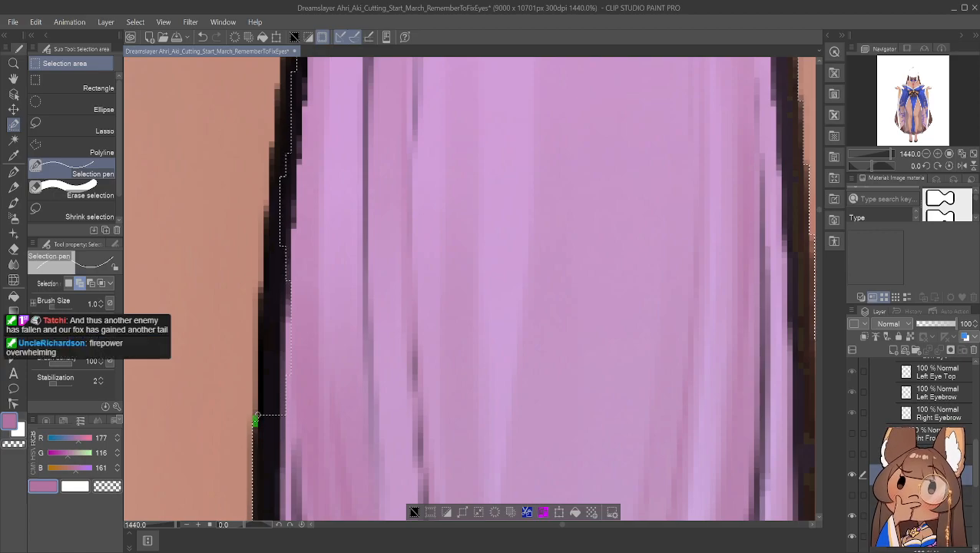
left_click_drag(281, 414, 281, 413)
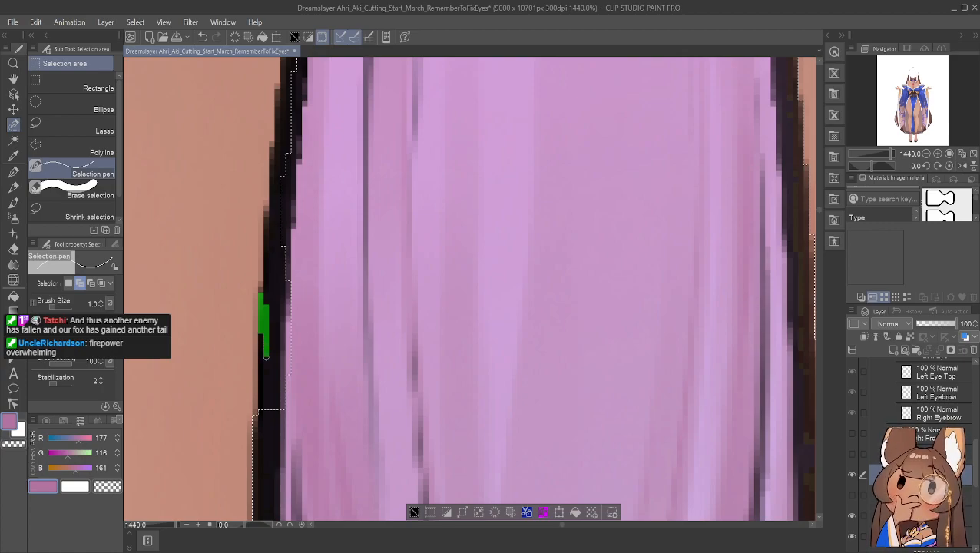
left_click_drag(262, 348, 265, 366)
mouse_move(258, 409)
left_mouse_down()
mouse_move(265, 368)
mouse_move(268, 391)
left_mouse_up()
left_click_drag(261, 295, 261, 295)
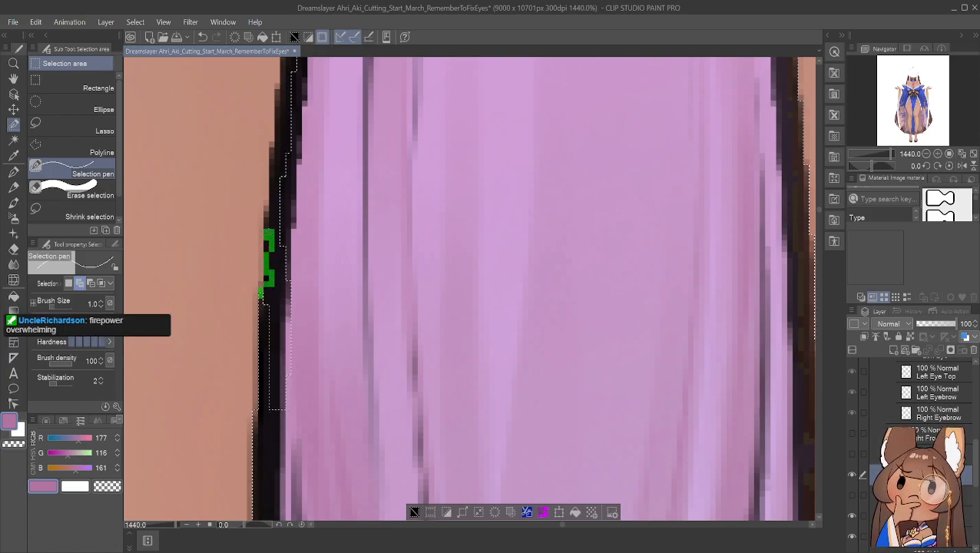
Fill the black outline inside the traced edge with Selection pen strokes and carry the selection slightly further up the left side
mouse_move(261, 295)
left_mouse_down()
mouse_move(267, 406)
mouse_move(264, 297)
left_mouse_up()
left_click_drag(271, 234, 269, 348)
left_click_drag(271, 261, 264, 391)
left_click_drag(277, 313, 277, 419)
mouse_move(272, 255)
left_mouse_down()
mouse_move(293, 247)
mouse_move(283, 341)
left_mouse_up()
left_click_drag(282, 272, 286, 390)
left_click_drag(285, 312, 282, 417)
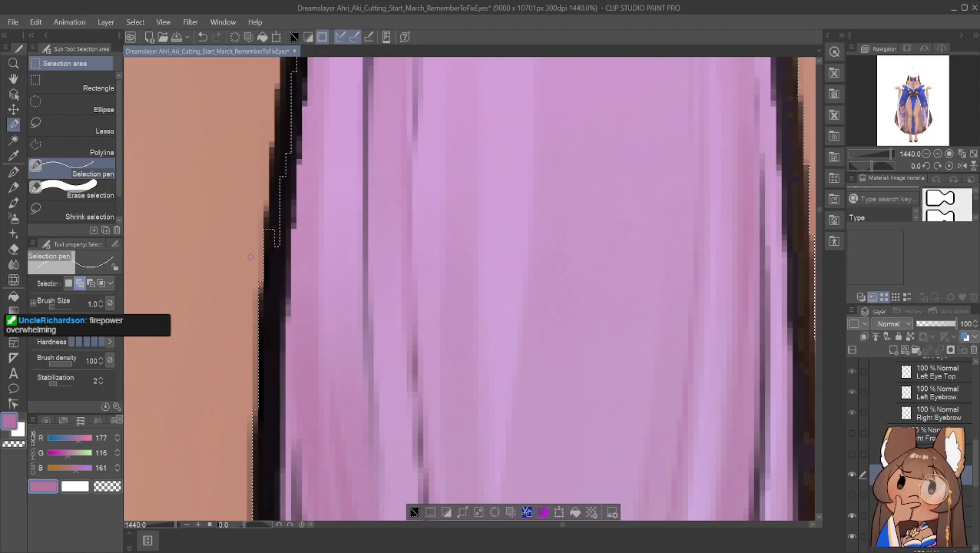
mouse_move(272, 239)
left_mouse_down()
mouse_move(283, 203)
mouse_move(277, 271)
left_mouse_up()
mouse_move(275, 146)
left_mouse_down()
mouse_move(278, 233)
mouse_move(272, 150)
mouse_move(272, 228)
left_mouse_up()
Add the left outline along the tassel's middle section, closing the small holes and including the stray edge pixels with the Selection pen
left_click(14, 79)
left_click_drag(348, 103, 347, 321)
left_click(14, 124)
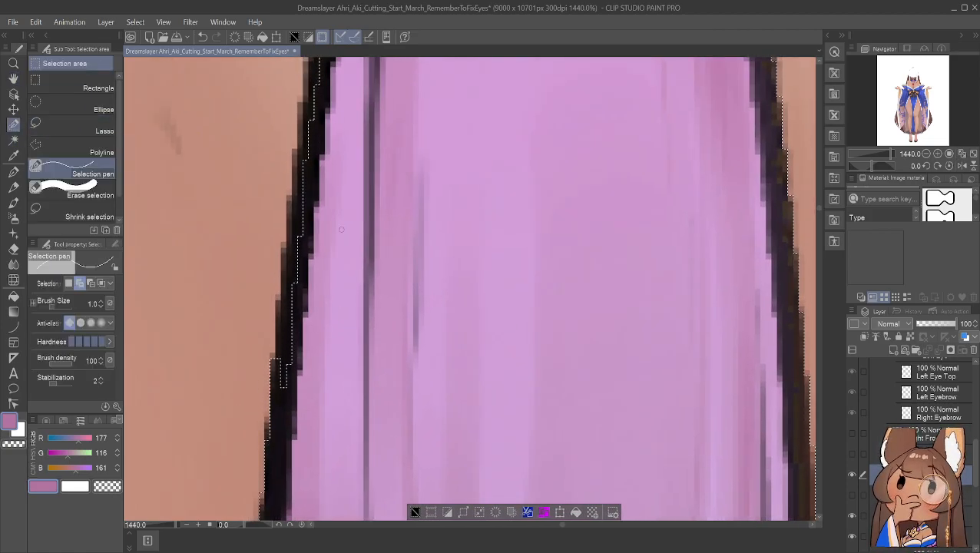
left_click_drag(284, 301, 286, 374)
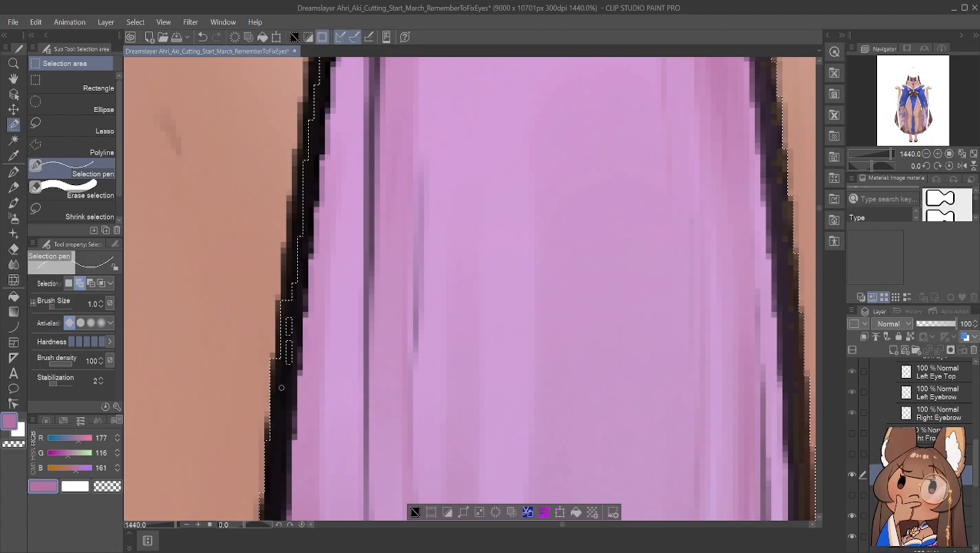
left_click_drag(293, 309, 291, 370)
mouse_move(286, 301)
left_mouse_down()
mouse_move(280, 341)
mouse_move(291, 364)
left_mouse_up()
left_click(273, 355)
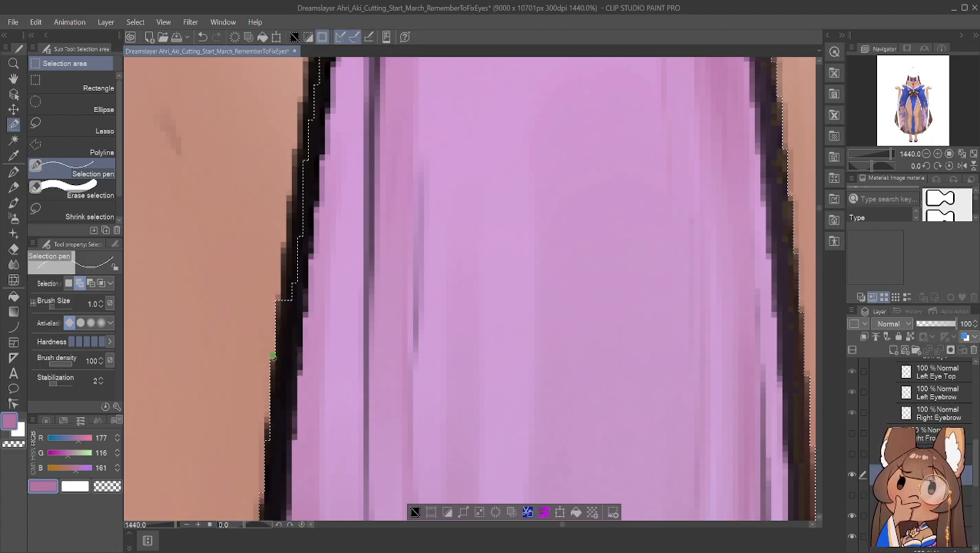
left_click_drag(266, 418, 266, 461)
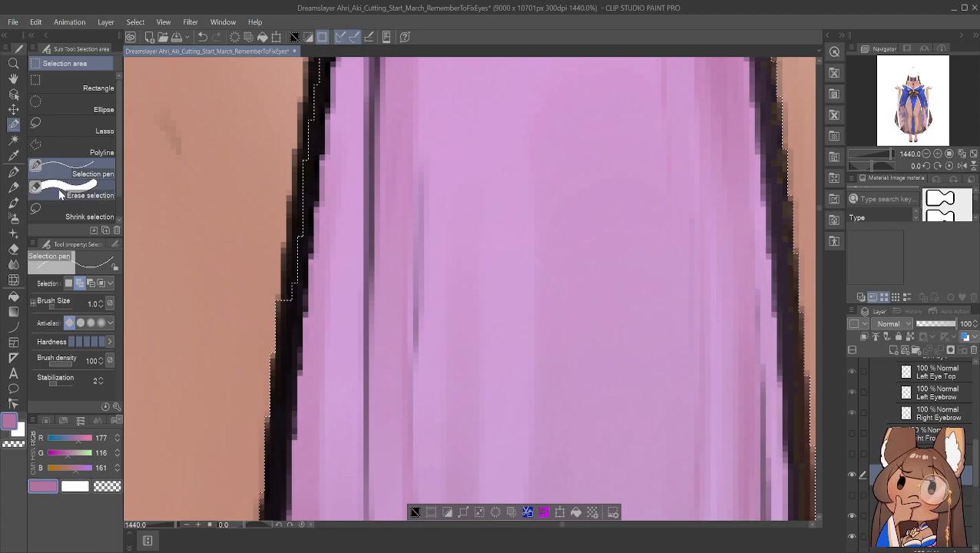
Select the left outline where the tassel begins to narrow with the Selection pen, and switch the pen to subtract for the excess edge pixels
left_click(13, 78)
left_click_drag(346, 201, 335, 332)
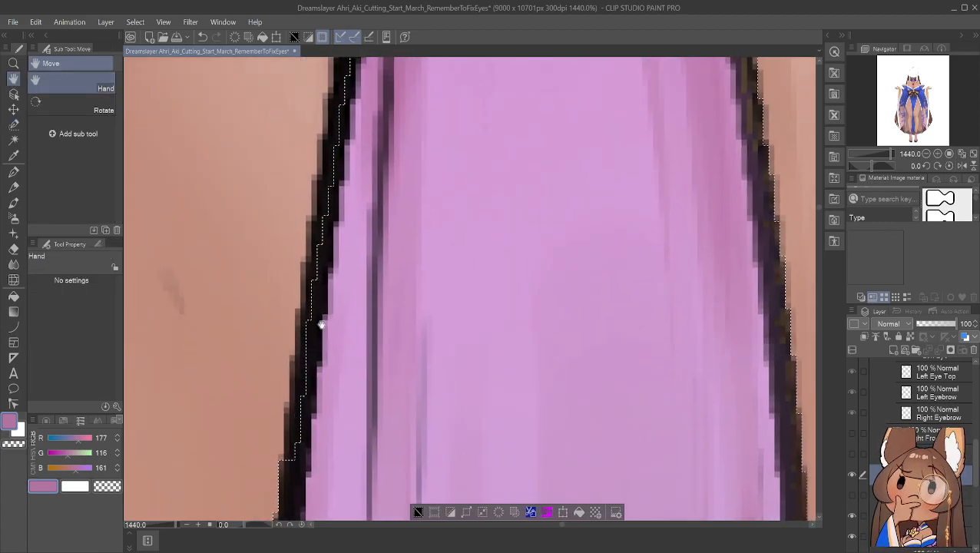
left_click(13, 125)
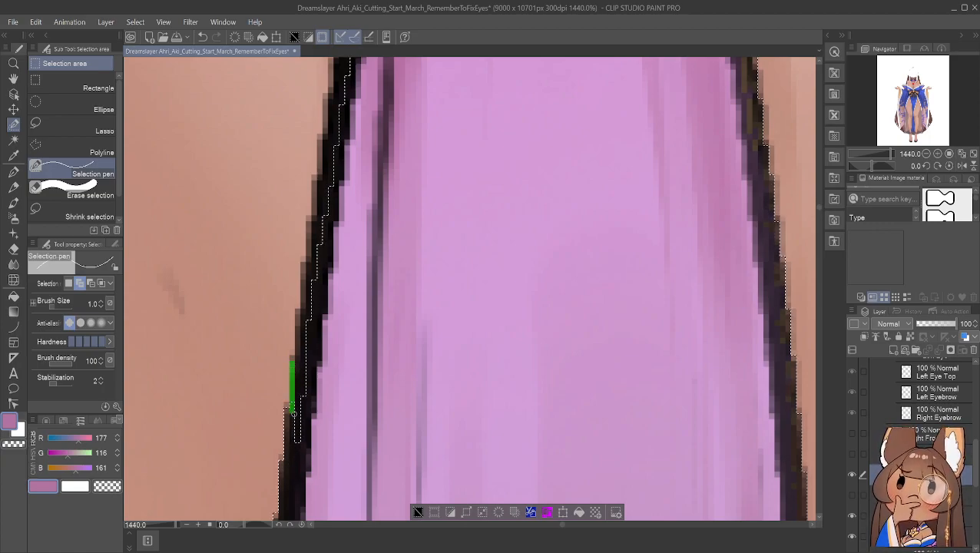
left_click_drag(299, 453, 306, 317)
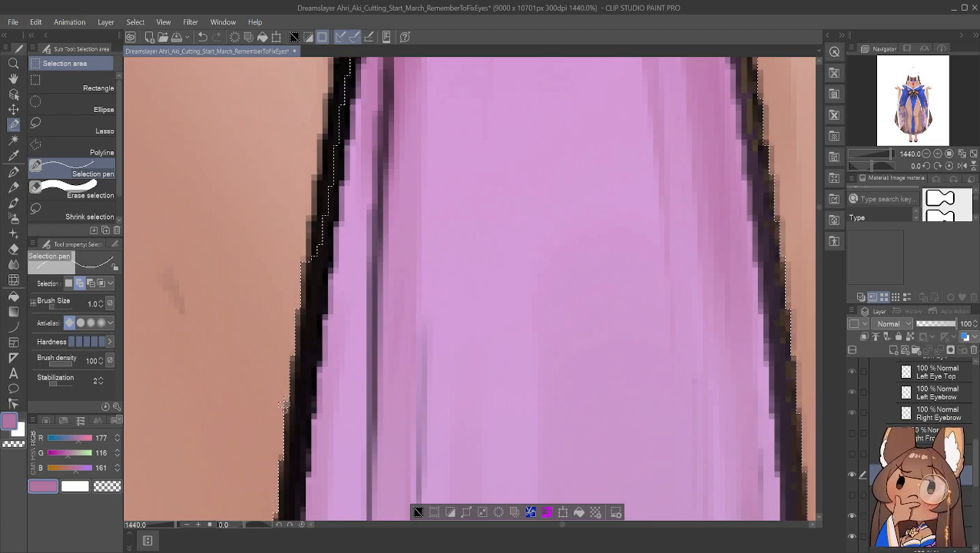
left_click(91, 284)
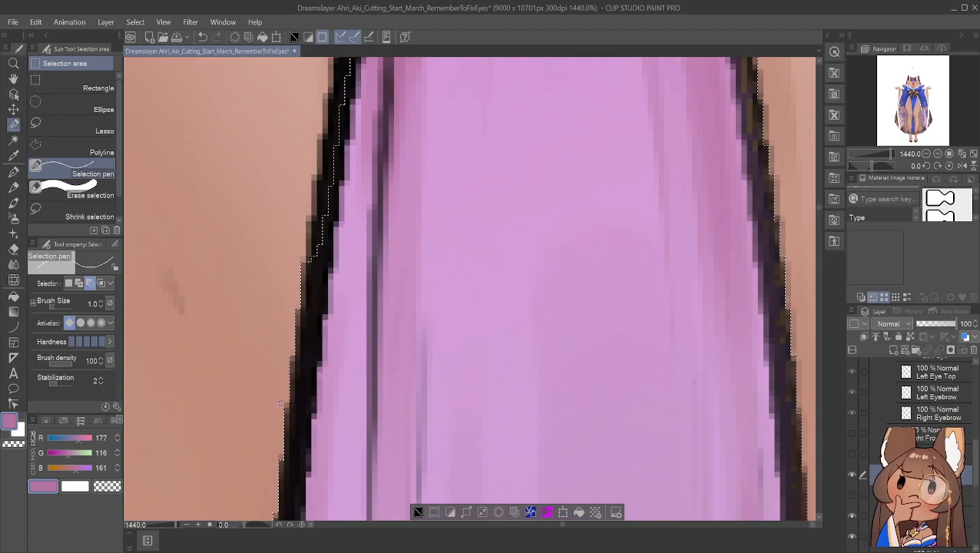
Set the Selection pen back to add and select the short piece of left outline directly above the finished stretch
left_click(13, 79)
left_click_drag(294, 166, 304, 332)
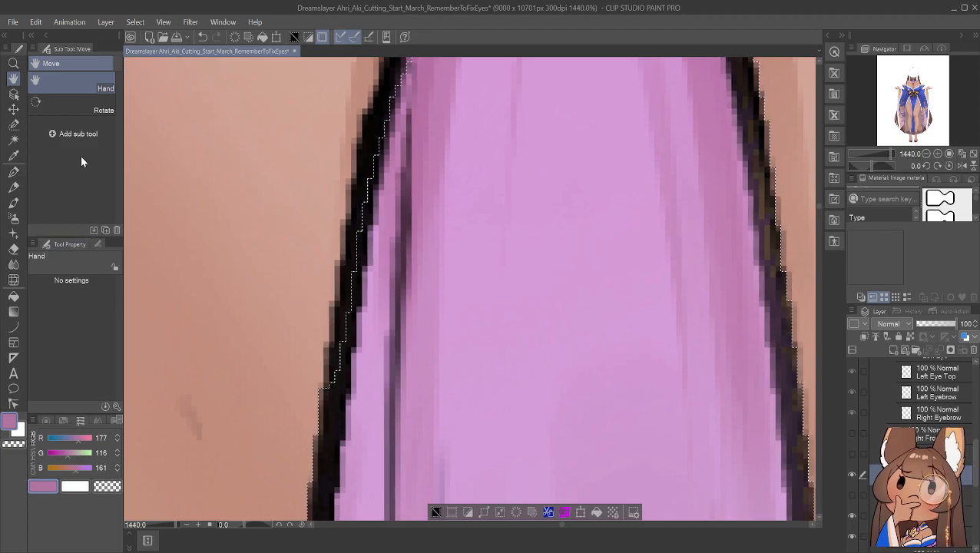
left_click(13, 125)
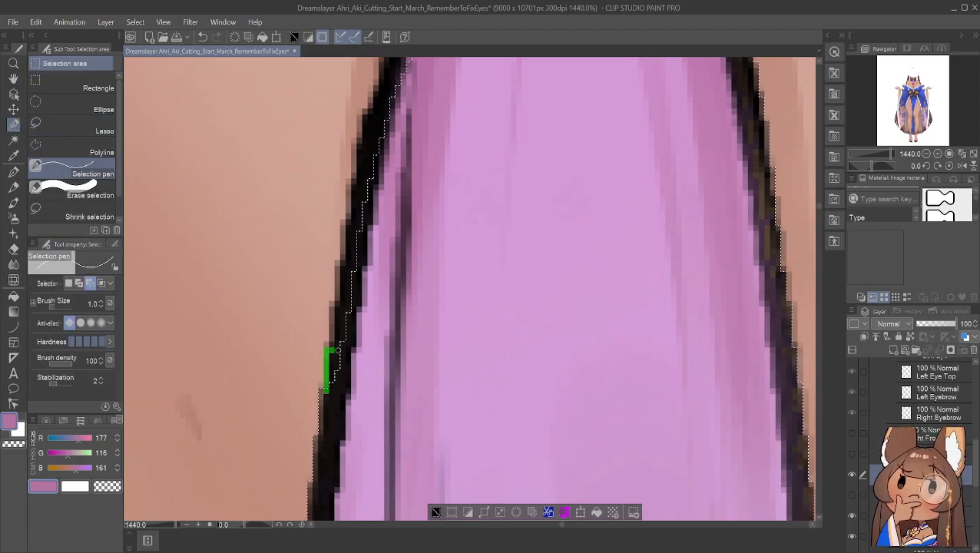
left_click_drag(335, 380, 335, 379)
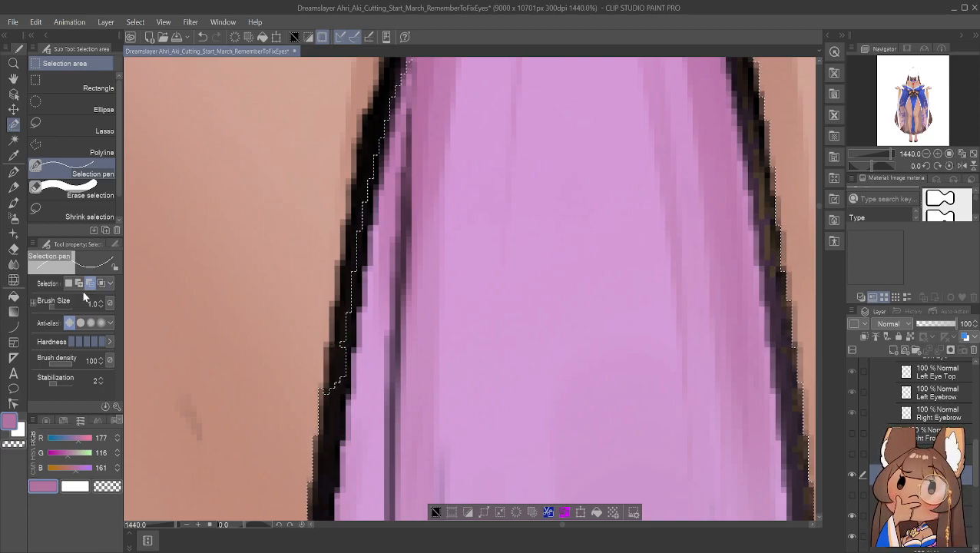
key("ctrl+z")
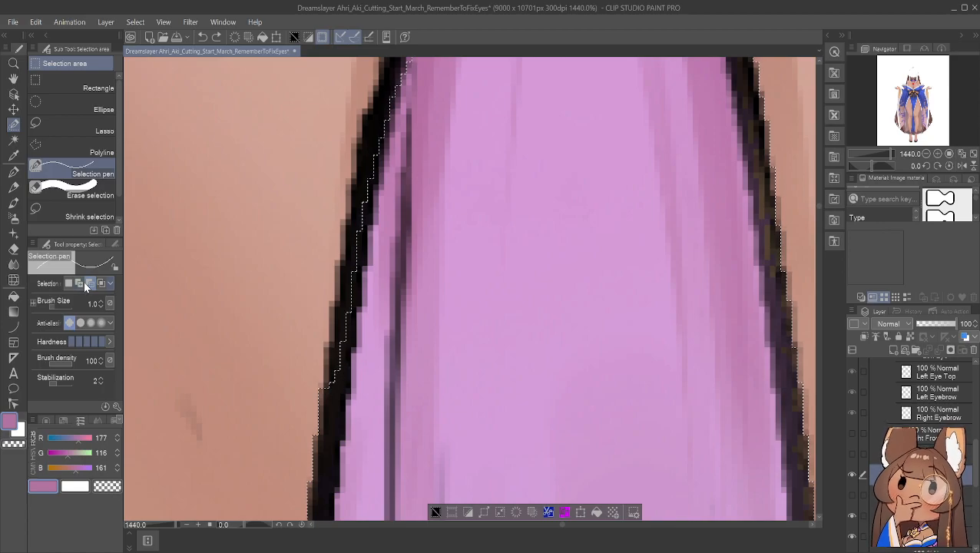
left_click(83, 283)
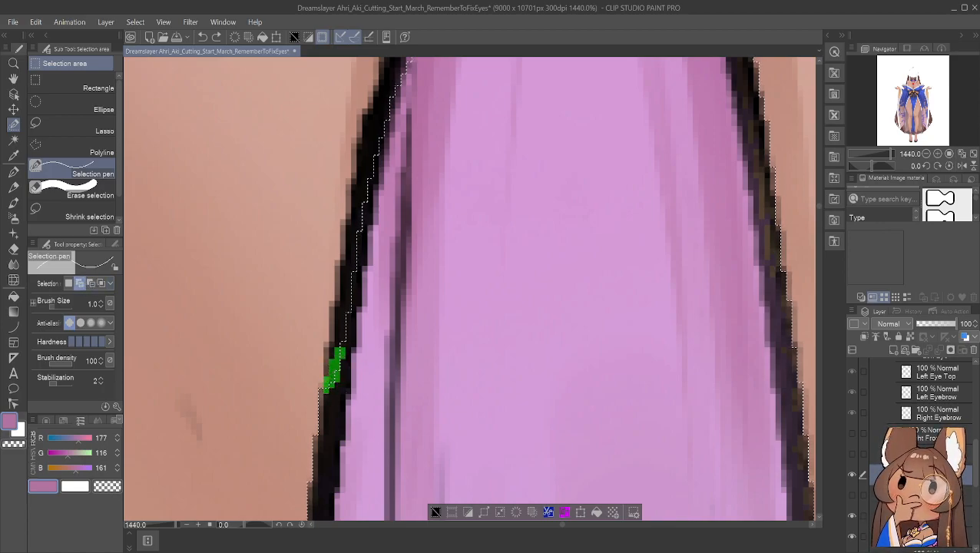
mouse_move(343, 344)
left_mouse_down()
mouse_move(334, 344)
mouse_move(328, 380)
left_mouse_up()
left_click(329, 369)
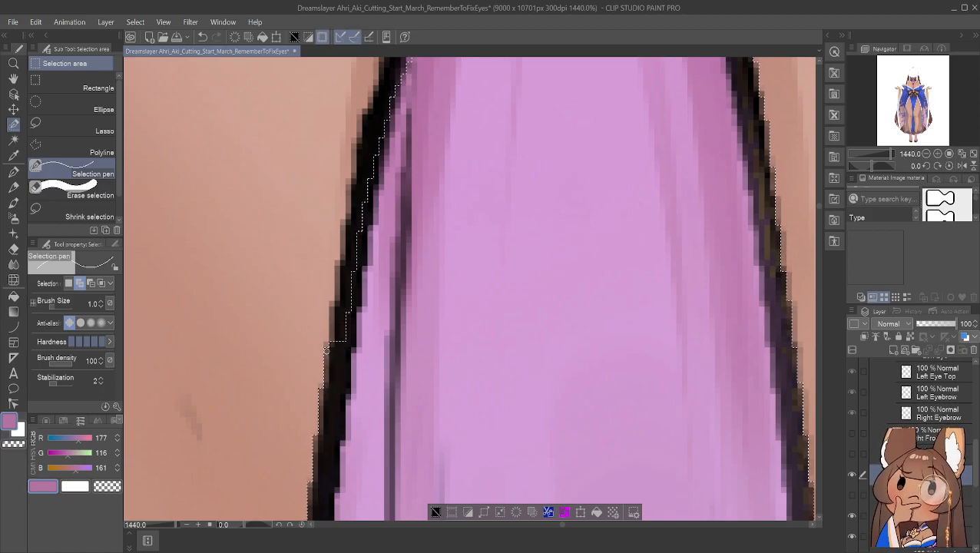
Continue the selection up the tassel's narrowing left side, covering the full width of the black outline with the Selection pen
left_click_drag(336, 344, 333, 313)
left_click_drag(335, 351, 335, 352)
mouse_move(331, 315)
left_mouse_down()
mouse_move(332, 340)
mouse_move(332, 309)
mouse_move(348, 303)
left_mouse_up()
left_click_drag(339, 270, 339, 271)
left_click_drag(341, 311, 341, 312)
left_click_drag(337, 275, 342, 305)
left_click_drag(347, 267, 347, 306)
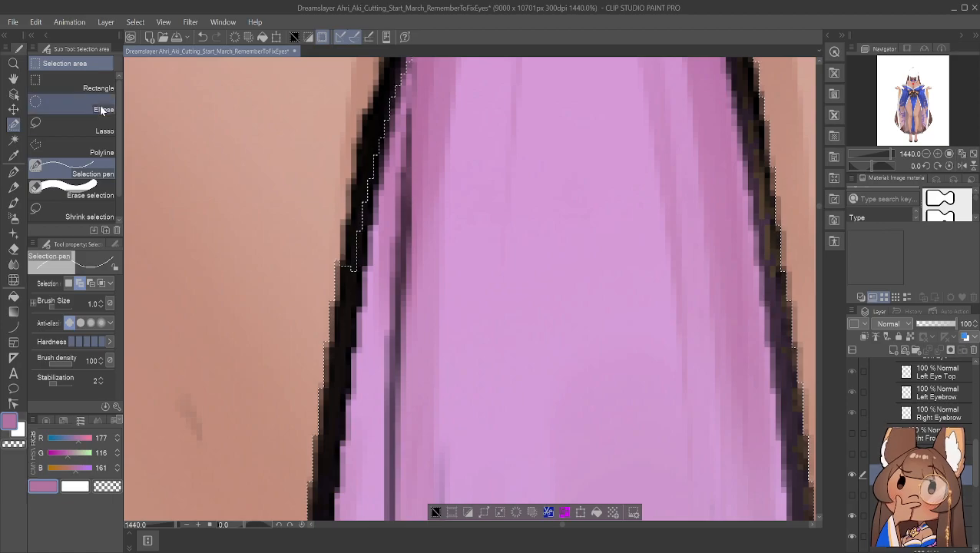
Extend the selection over the tassel's left black outline further up the narrowing section with the Selection pen
left_click(13, 79)
left_click_drag(353, 171, 381, 361)
left_click(13, 125)
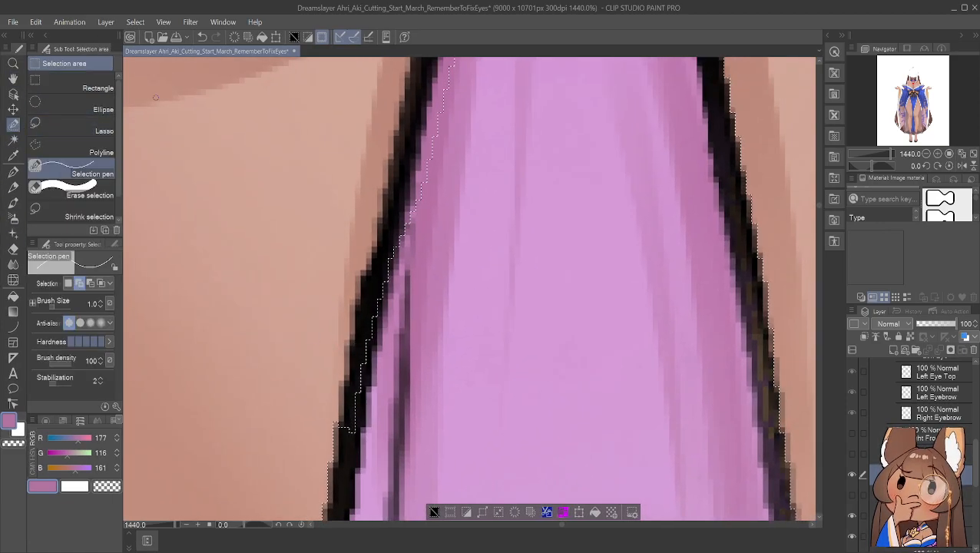
left_click_drag(341, 383, 341, 384)
left_click_drag(342, 432, 342, 432)
mouse_move(346, 384)
left_mouse_down()
mouse_move(350, 437)
mouse_move(360, 352)
left_mouse_up()
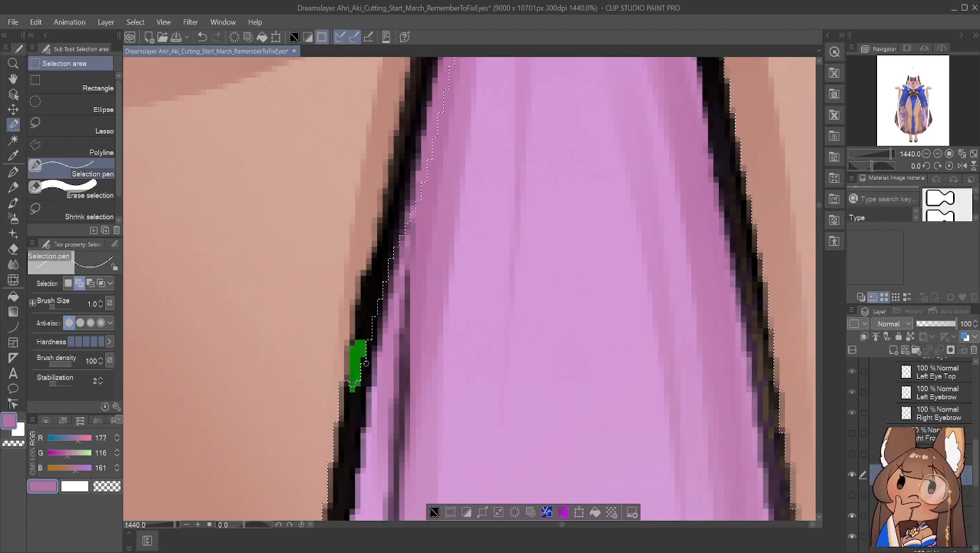
left_click_drag(350, 388, 351, 394)
left_click_drag(347, 353, 353, 336)
left_click_drag(384, 278, 358, 345)
mouse_move(362, 309)
left_mouse_down()
mouse_move(396, 262)
mouse_move(364, 296)
left_mouse_up()
mouse_move(369, 279)
left_mouse_down()
mouse_move(391, 255)
mouse_move(366, 275)
mouse_move(409, 230)
mouse_move(379, 256)
mouse_move(408, 207)
mouse_move(397, 232)
mouse_move(390, 209)
mouse_move(397, 232)
mouse_move(380, 255)
mouse_move(394, 229)
left_mouse_up()
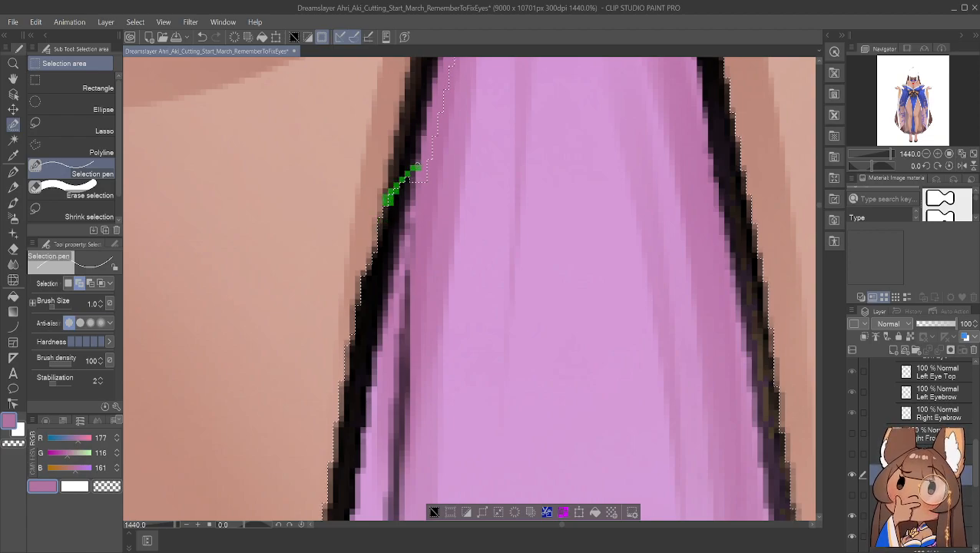
mouse_move(426, 160)
left_mouse_down()
mouse_move(405, 171)
mouse_move(350, 274)
mouse_move(335, 370)
left_mouse_up()
Add the remaining left outline up to the base of the round ornament to the selection with the Lasso
key("space")
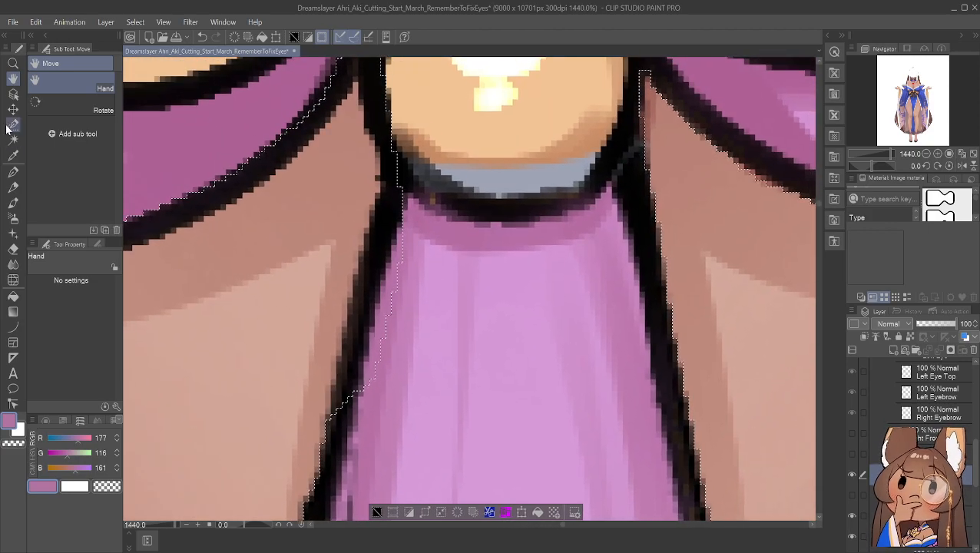
left_click(12, 129)
left_click(77, 126)
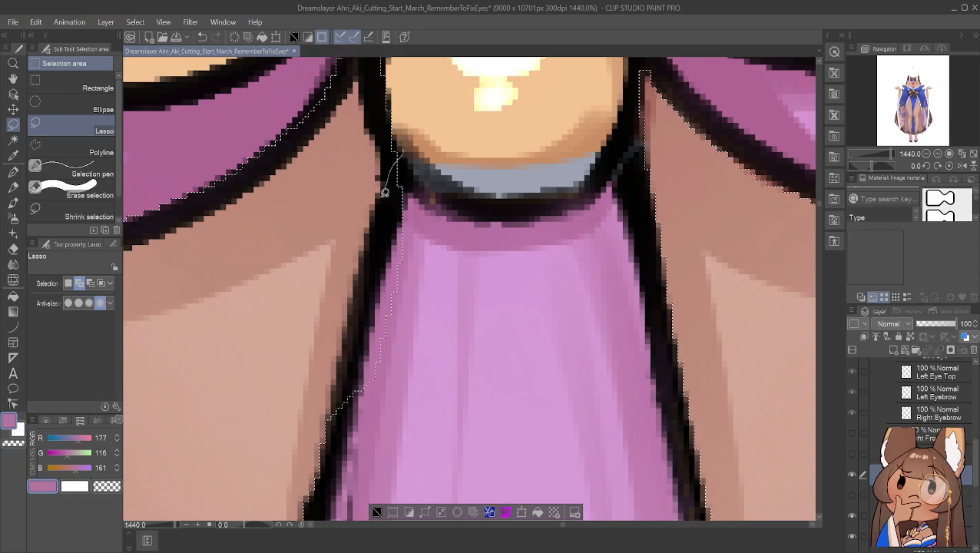
left_click_drag(361, 273, 337, 379)
mouse_move(332, 429)
left_mouse_down()
mouse_move(415, 378)
mouse_move(434, 266)
left_mouse_up()
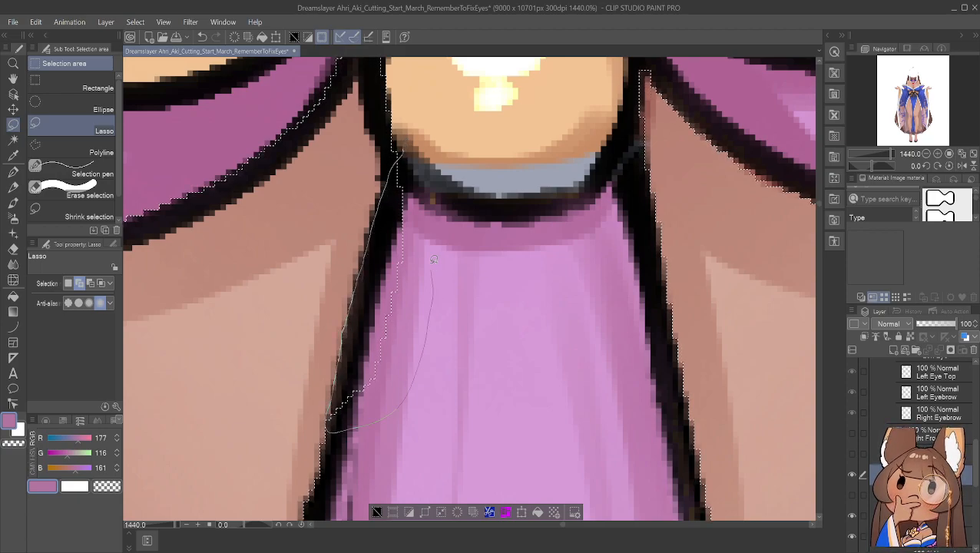
left_click_drag(409, 156, 369, 177)
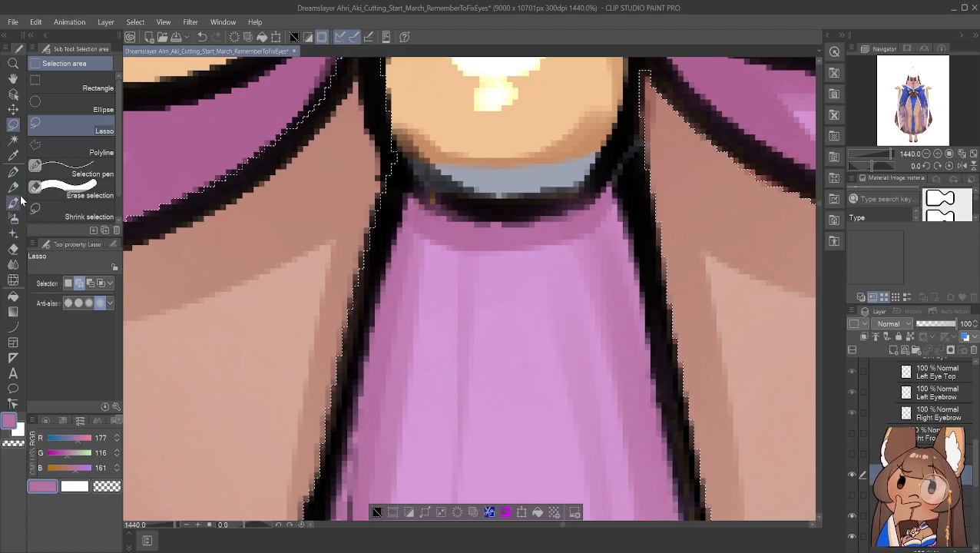
Touch up the selection edge where the tassel's left outline meets the round ornament with the Selection pen, undoing stray strokes
left_click(13, 139)
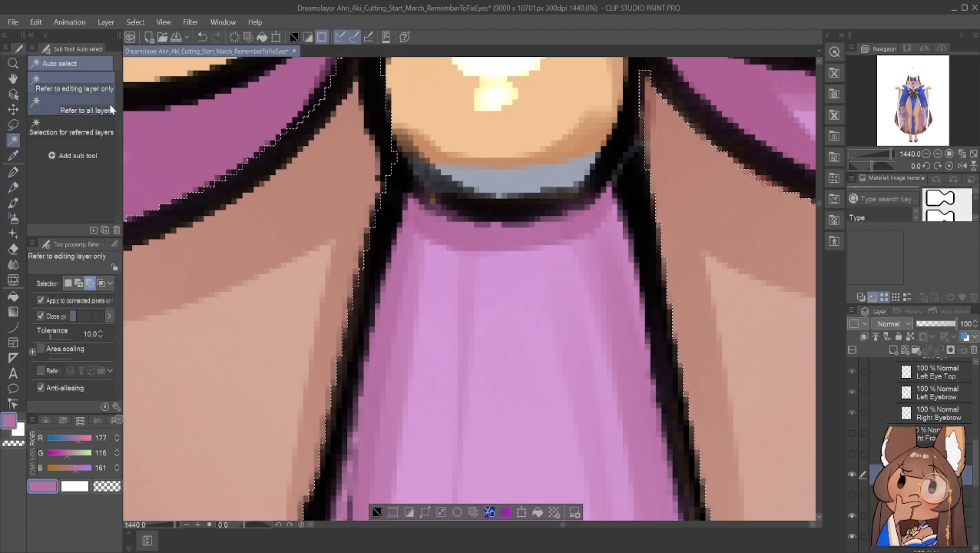
left_click(13, 125)
left_click(73, 171)
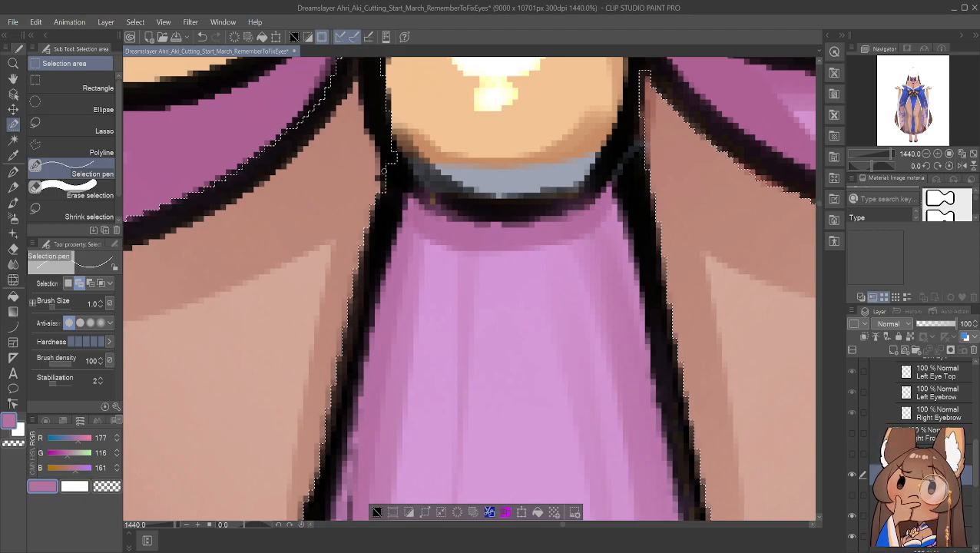
mouse_move(391, 168)
left_mouse_down()
mouse_move(395, 115)
mouse_move(393, 163)
left_mouse_up()
key("ctrl+z")
mouse_move(389, 122)
left_mouse_down()
mouse_move(389, 153)
mouse_move(388, 101)
mouse_move(469, 338)
left_mouse_up()
key("ctrl+z")
Select the outline at the corner where the purple ribbon's lower edge meets the round ornament's left side with the Selection pen
left_click(13, 80)
left_click(13, 124)
mouse_move(455, 209)
left_mouse_down()
mouse_move(465, 218)
mouse_move(454, 232)
mouse_move(461, 244)
mouse_move(426, 271)
mouse_move(418, 285)
mouse_move(430, 288)
mouse_move(399, 280)
left_mouse_up()
left_click_drag(474, 246, 476, 244)
mouse_move(485, 213)
left_mouse_down()
mouse_move(454, 227)
mouse_move(428, 262)
left_mouse_up()
mouse_move(421, 301)
left_mouse_down()
mouse_move(480, 288)
mouse_move(469, 280)
mouse_move(461, 306)
left_mouse_up()
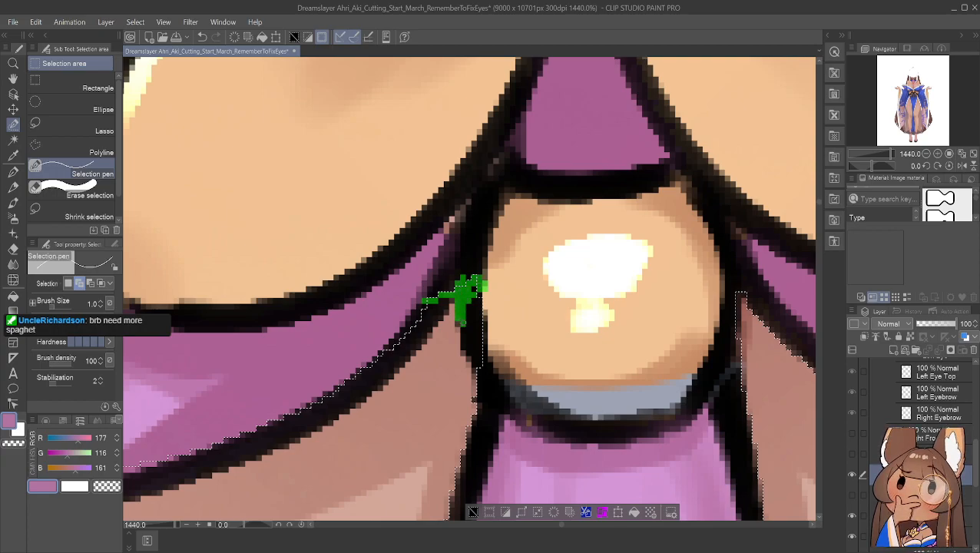
Fill in the selection along the round ornament's left outline with the Selection pen, undoing the misplaced strokes
left_click_drag(482, 364, 481, 363)
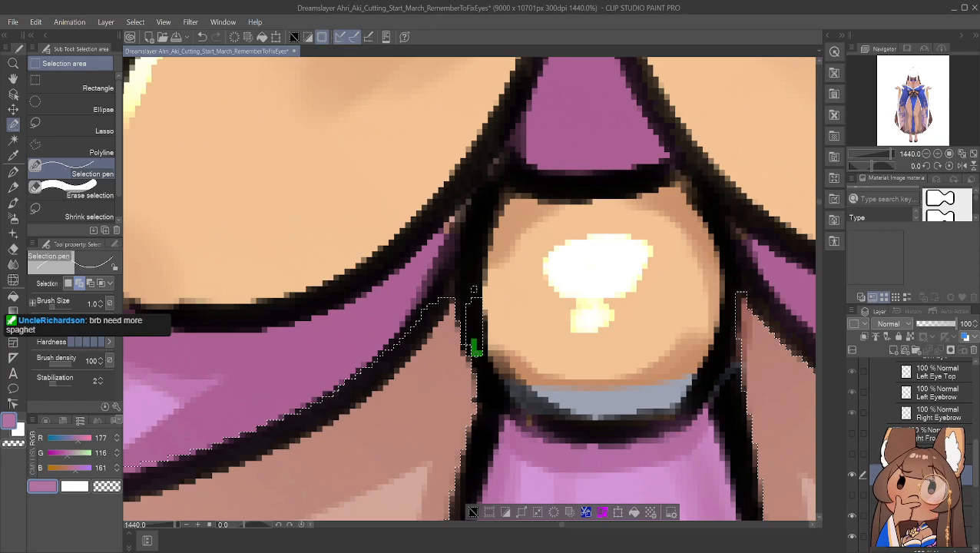
mouse_move(474, 346)
left_mouse_down()
mouse_move(475, 298)
mouse_move(463, 342)
left_mouse_up()
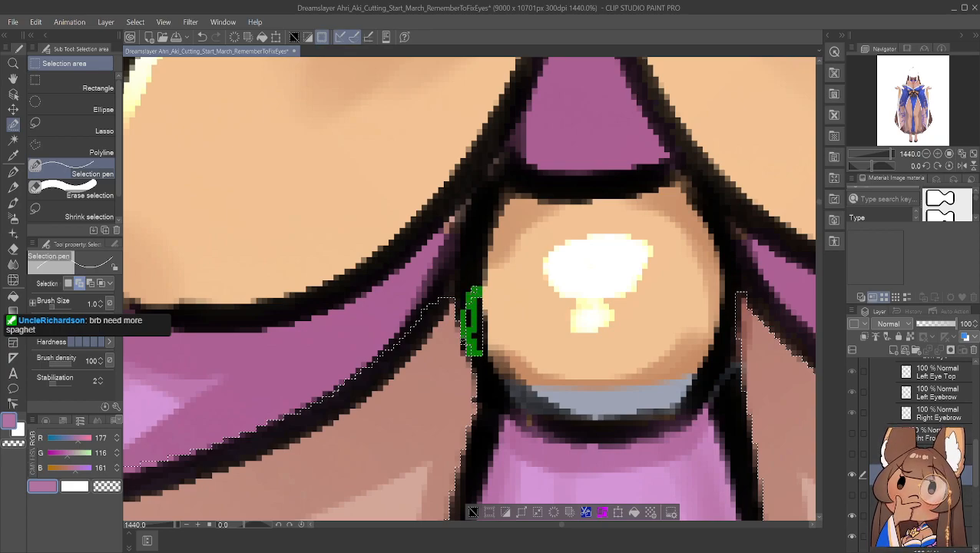
key("ctrl+z")
left_click_drag(480, 301, 477, 361)
key("ctrl+z")
key("ctrl+z")
Select the purple ribbon's lower black outline from the ornament outward with the Selection pen, undoing the strokes that miss the edge
mouse_move(453, 301)
left_mouse_down()
mouse_move(429, 302)
mouse_move(406, 347)
left_mouse_up()
left_click_drag(452, 300, 404, 346)
key("ctrl+z")
mouse_move(439, 305)
left_mouse_down()
mouse_move(396, 351)
mouse_move(437, 300)
mouse_move(414, 330)
mouse_move(396, 272)
mouse_move(402, 346)
mouse_move(442, 312)
left_mouse_up()
key("ctrl+z")
key("ctrl+z")
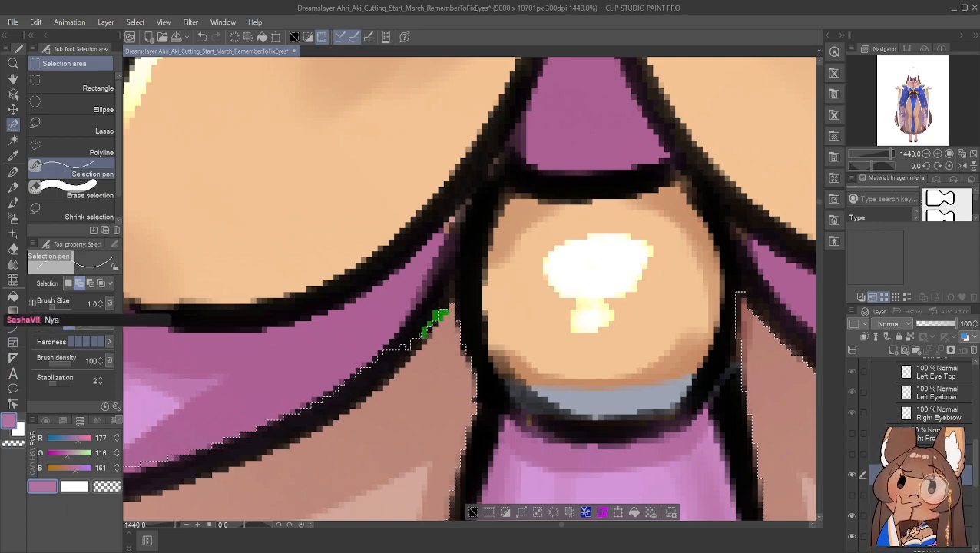
mouse_move(408, 347)
left_mouse_down()
mouse_move(371, 366)
mouse_move(419, 342)
left_mouse_up()
left_click_drag(380, 382, 326, 404)
mouse_move(390, 365)
left_mouse_down()
mouse_move(336, 391)
mouse_move(315, 408)
mouse_move(386, 361)
mouse_move(396, 371)
mouse_move(302, 437)
left_mouse_up()
mouse_move(331, 402)
left_mouse_down()
mouse_move(304, 427)
mouse_move(358, 394)
left_mouse_up()
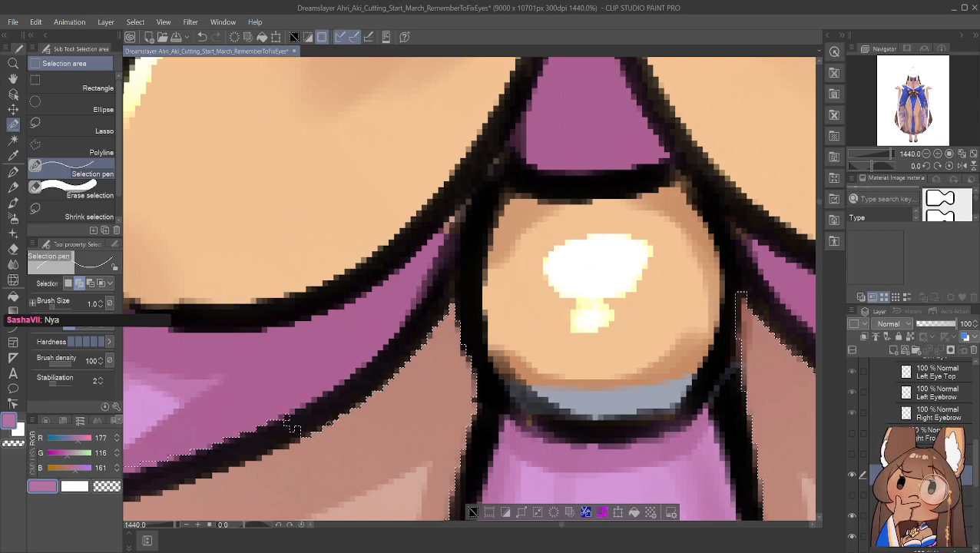
Add the rest of the ribbon's lower outline, as far as its bottom-left tip, to the selection with the Lasso
left_click(13, 78)
left_click_drag(289, 326, 503, 219)
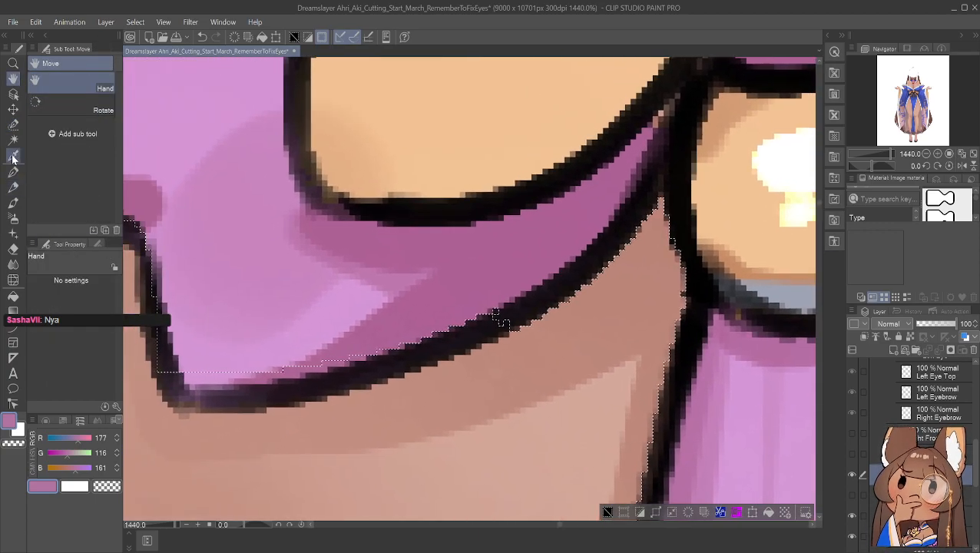
left_click(13, 124)
left_click(73, 127)
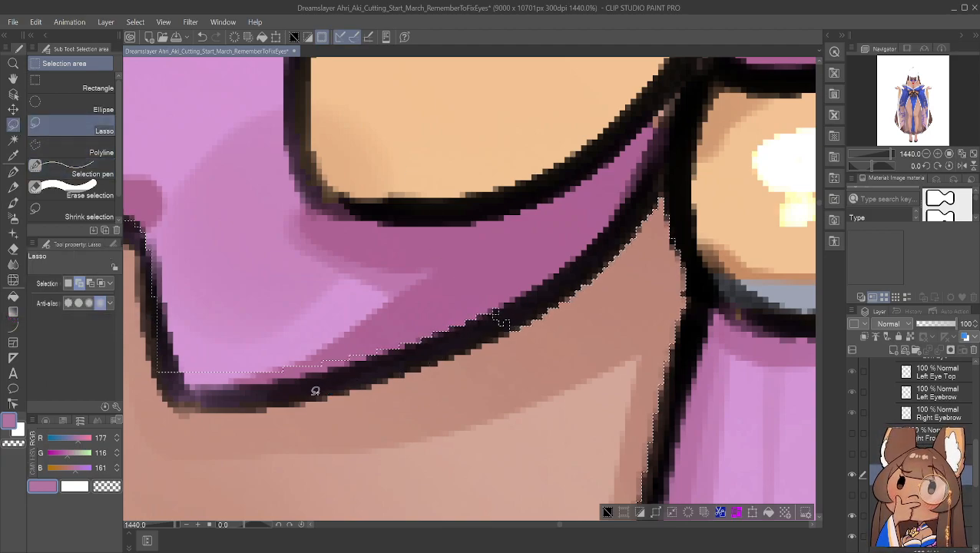
mouse_move(174, 394)
left_mouse_down()
mouse_move(206, 407)
mouse_move(322, 394)
left_mouse_up()
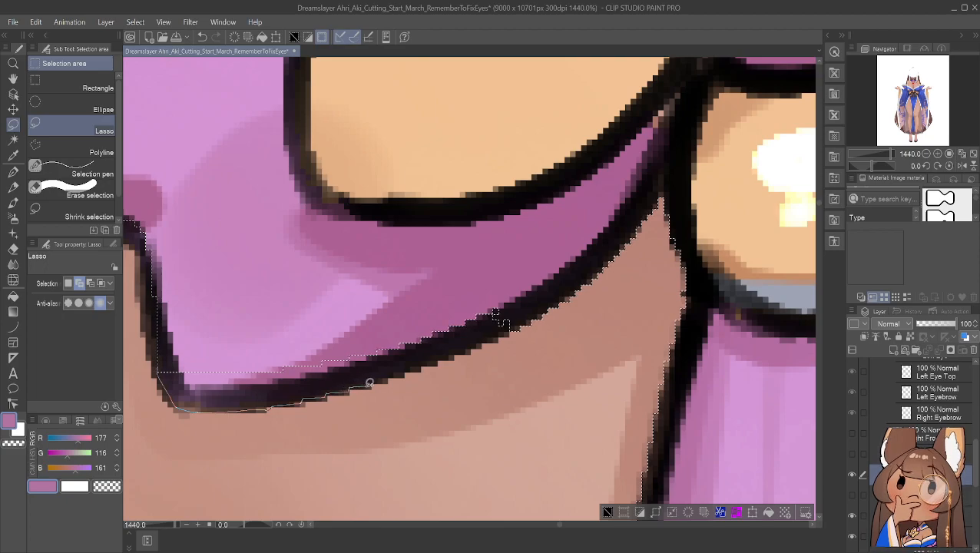
left_click_drag(406, 370, 417, 366)
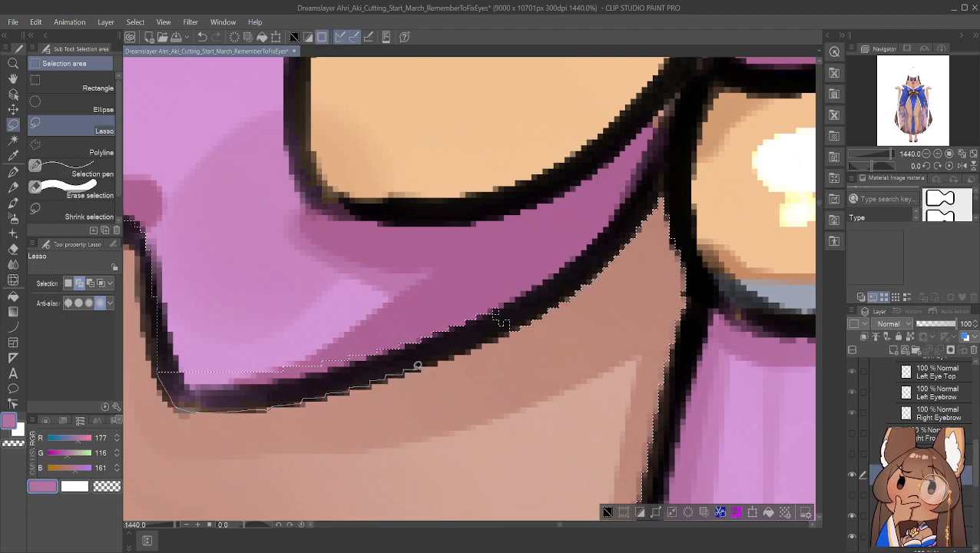
mouse_move(443, 355)
left_mouse_down()
mouse_move(522, 315)
mouse_move(415, 258)
mouse_move(204, 300)
mouse_move(161, 378)
left_mouse_up()
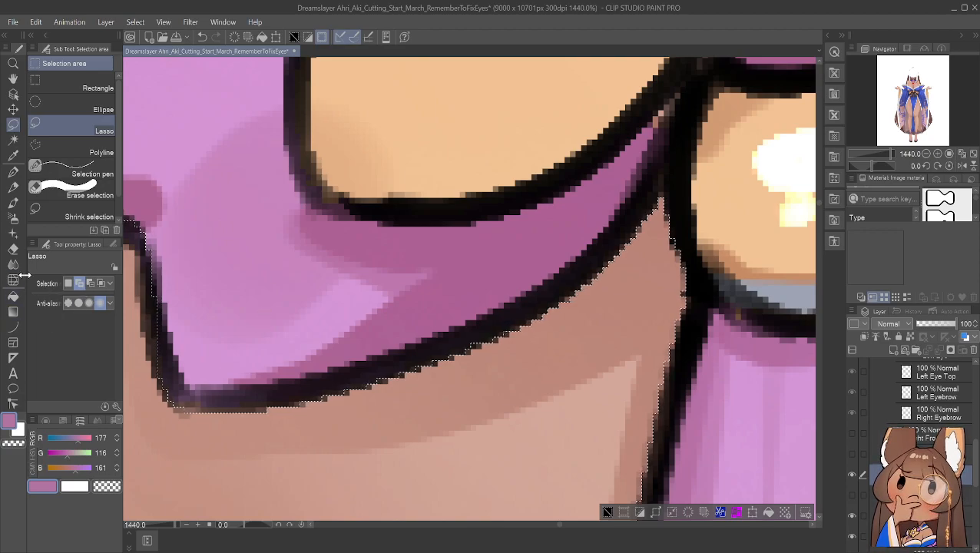
Clean up the lower outline's edge pixels with the Selection pen and select the outline along the short left side above the tip
left_click(77, 169)
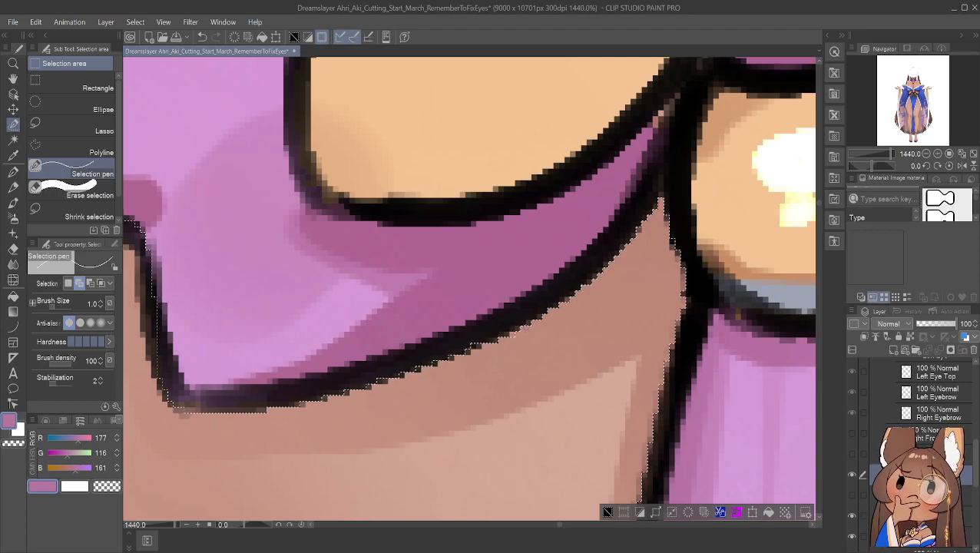
left_click(90, 283)
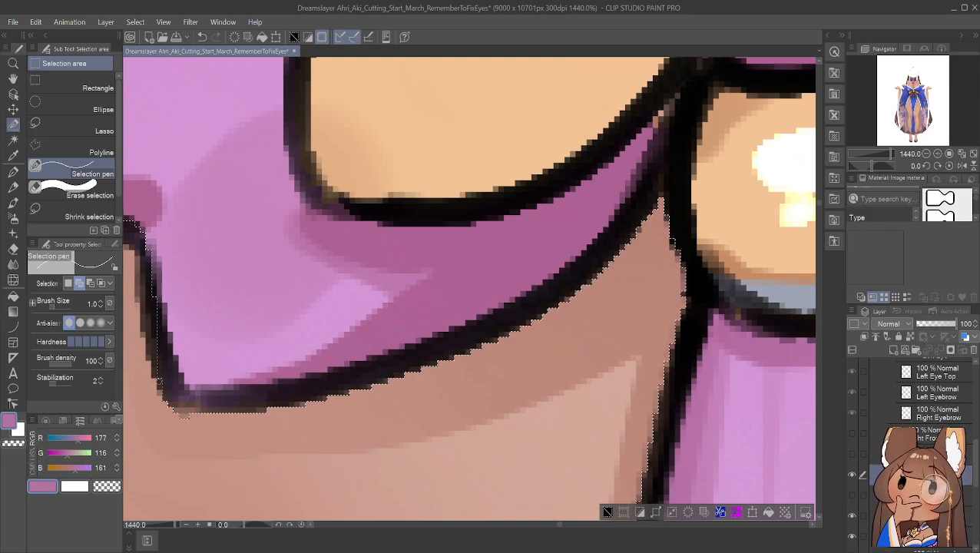
mouse_move(156, 378)
left_mouse_down()
mouse_move(147, 288)
mouse_move(151, 308)
left_mouse_up()
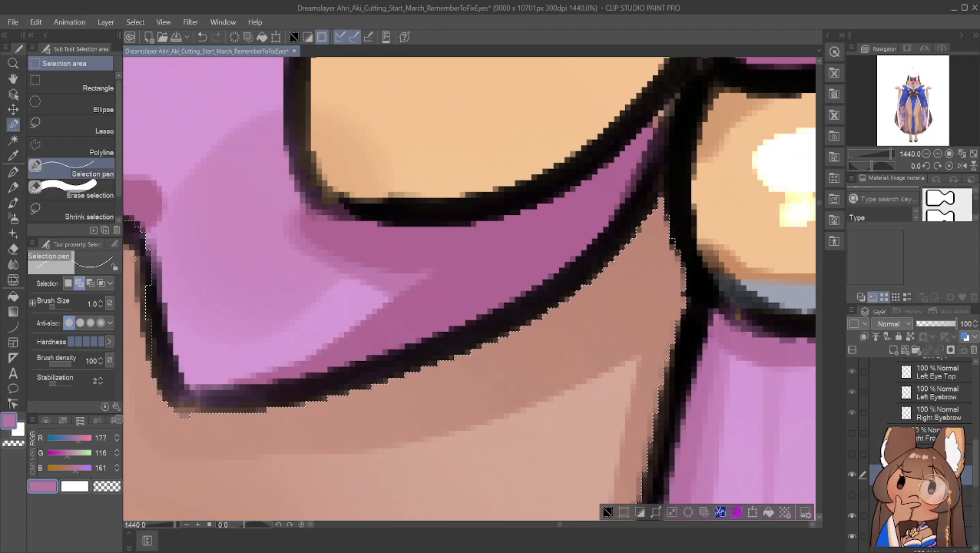
mouse_move(135, 229)
left_mouse_down()
mouse_move(152, 353)
mouse_move(143, 326)
mouse_move(148, 246)
left_mouse_up()
left_click_drag(143, 234, 140, 302)
mouse_move(136, 252)
left_mouse_down()
mouse_move(131, 222)
mouse_move(129, 245)
left_mouse_up()
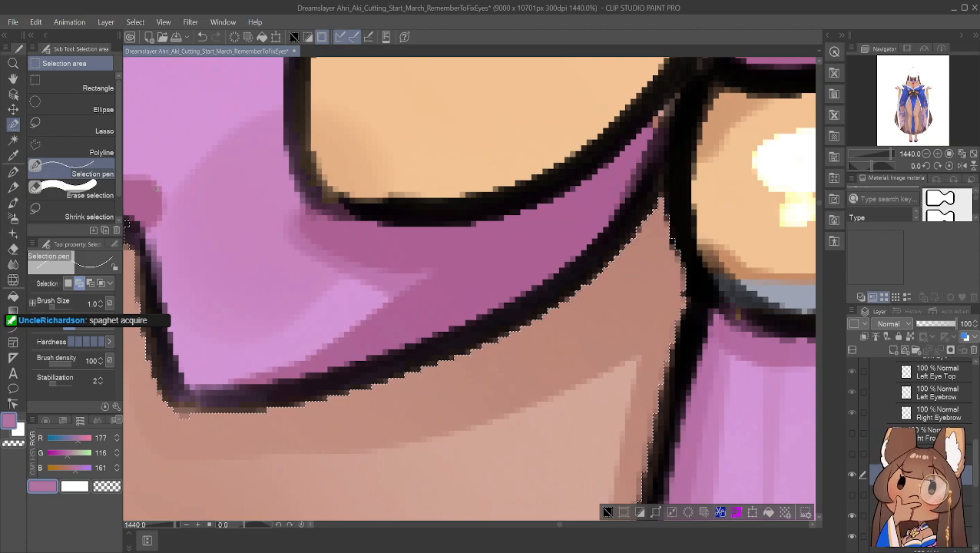
Add the outline around the ribbon's leftmost corner, starting from the inner notch, to the selection with the Lasso
left_click(13, 79)
scroll(640, 210, "down", 3)
left_click_drag(483, 199, 561, 359)
left_click_drag(477, 346, 463, 323)
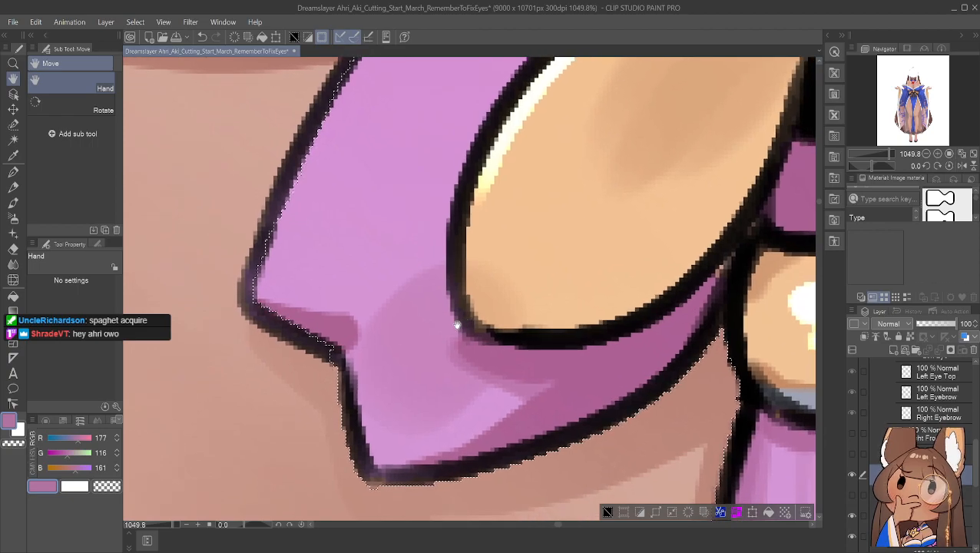
left_click(13, 124)
left_click(76, 123)
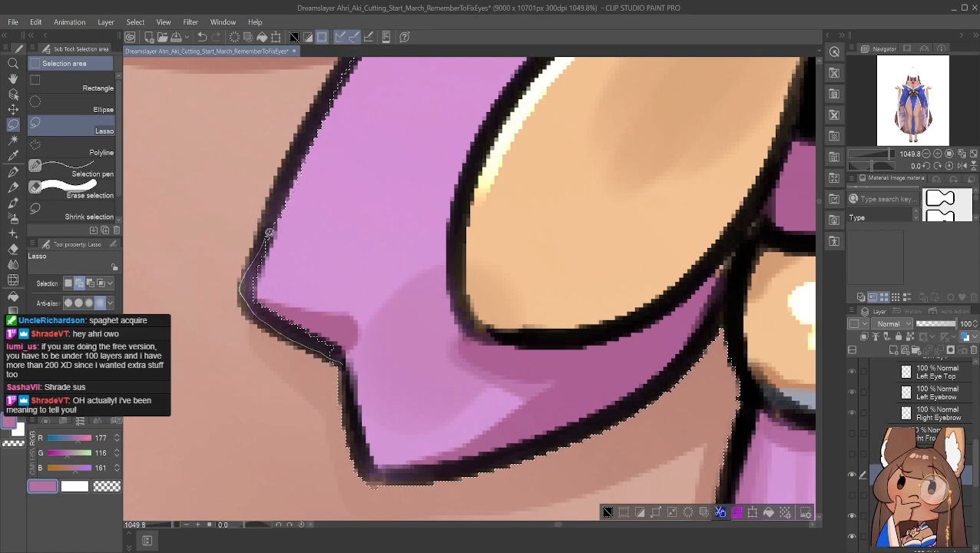
left_click_drag(406, 251, 395, 326)
left_click_drag(340, 352, 346, 340)
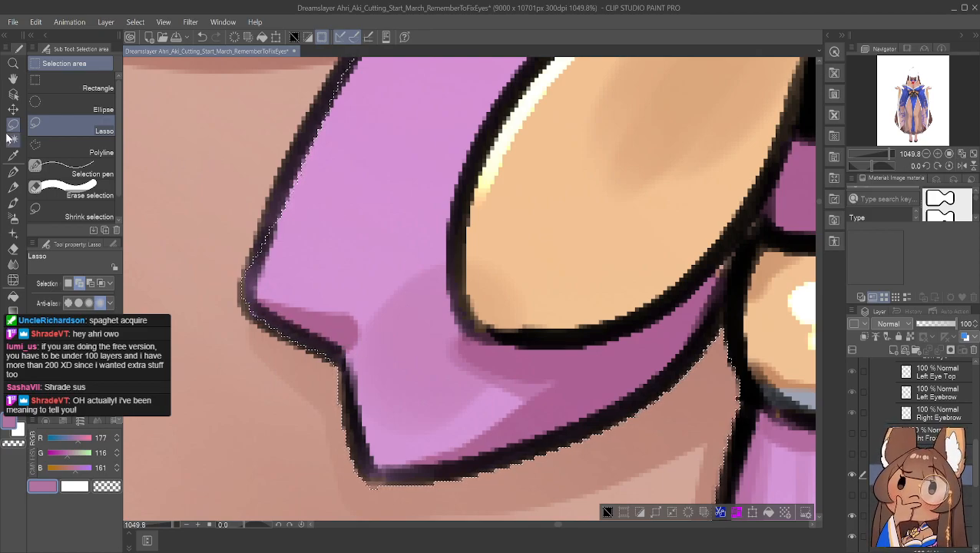
Include the missed outline pixels between the notch and the ribbon's leftmost corner, and around that corner, with the Selection pen
left_click(13, 79)
left_click_drag(299, 235, 358, 216)
scroll(468, 249, "up", 2)
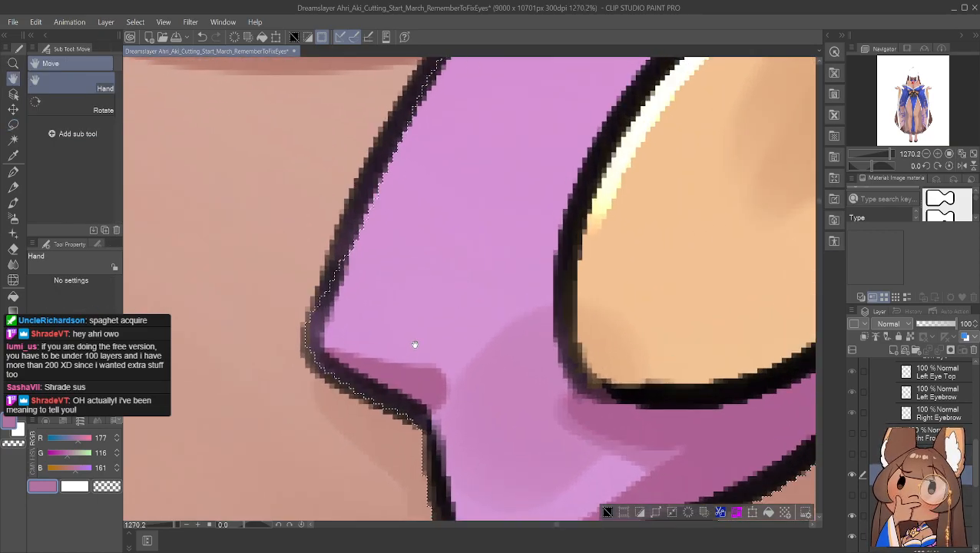
scroll(413, 347, "up", 1)
scroll(363, 284, "up", 1)
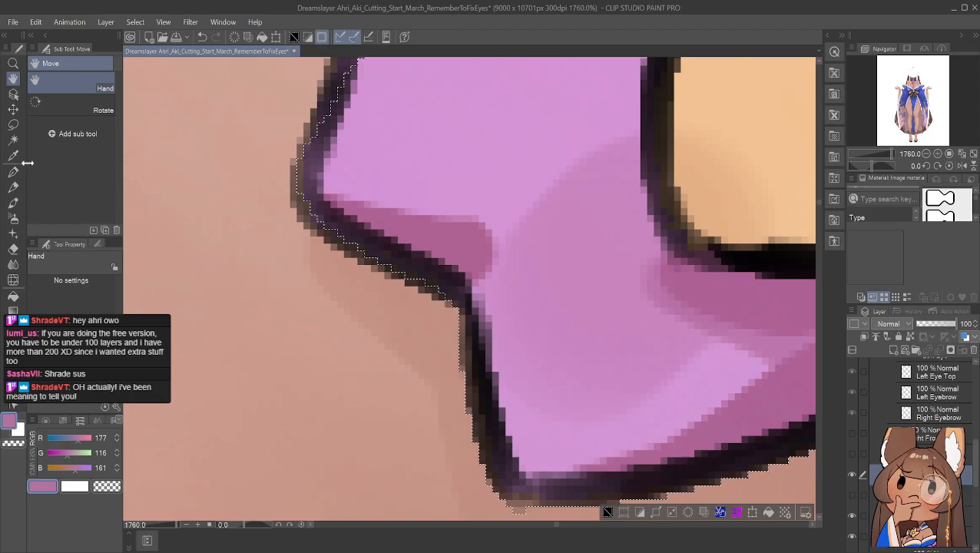
left_click(13, 124)
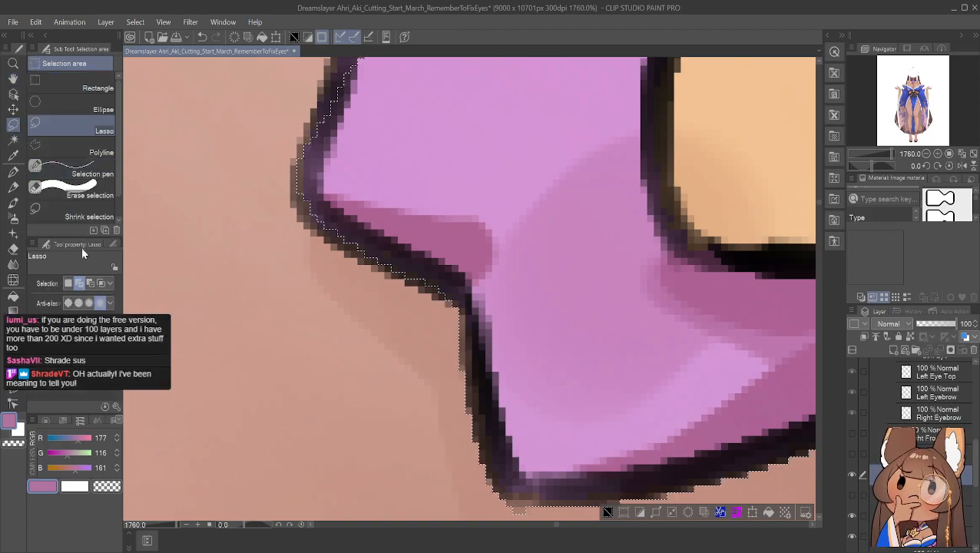
left_click(88, 176)
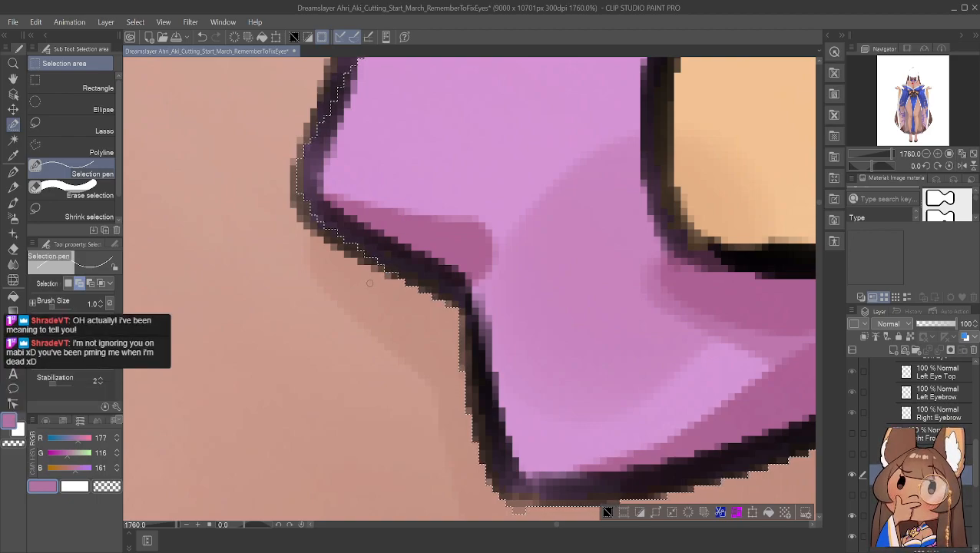
mouse_move(384, 275)
left_mouse_down()
mouse_move(394, 275)
mouse_move(374, 267)
left_mouse_up()
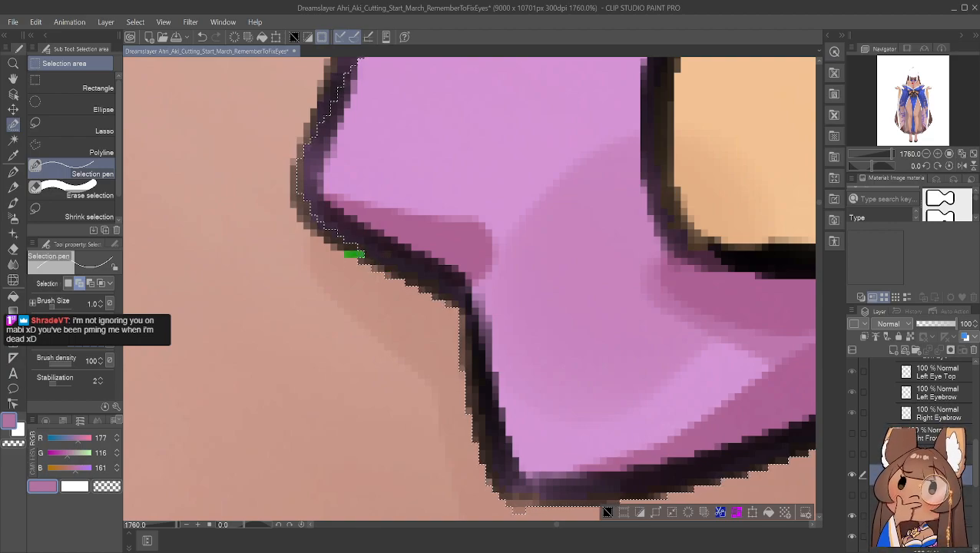
mouse_move(365, 243)
left_mouse_down()
mouse_move(327, 240)
mouse_move(347, 237)
mouse_move(306, 219)
mouse_move(319, 209)
left_mouse_up()
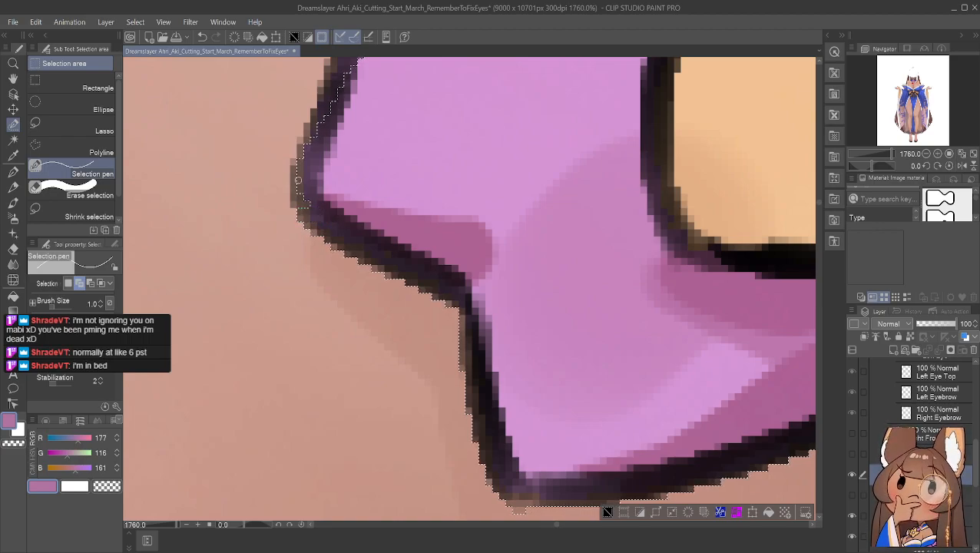
mouse_move(295, 157)
left_mouse_down()
mouse_move(295, 199)
mouse_move(309, 205)
left_mouse_up()
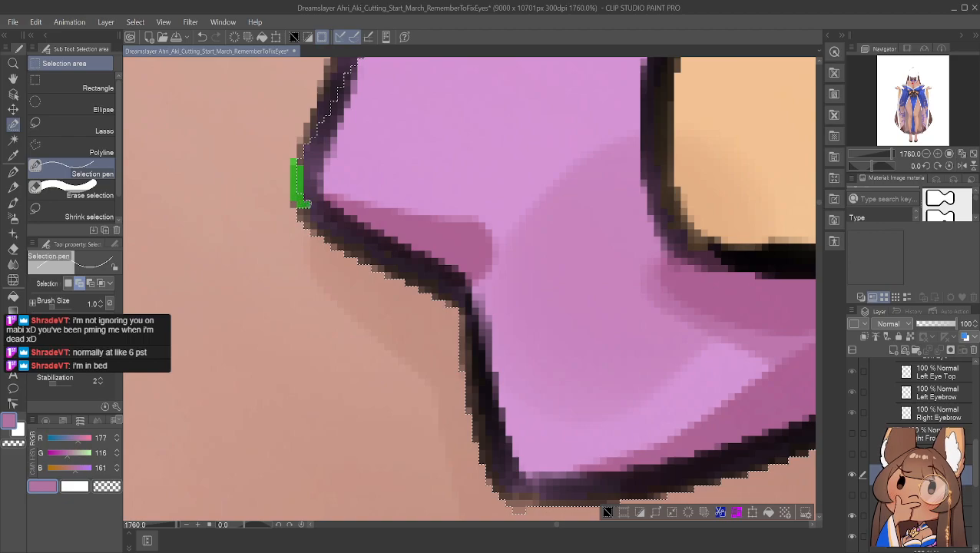
mouse_move(300, 160)
left_mouse_down()
mouse_move(314, 141)
mouse_move(307, 126)
mouse_move(325, 106)
mouse_move(338, 421)
left_mouse_up()
Add the black outline along the ribbon's long left edge, upward from its leftmost corner, to the selection with the Lasso
left_click(13, 79)
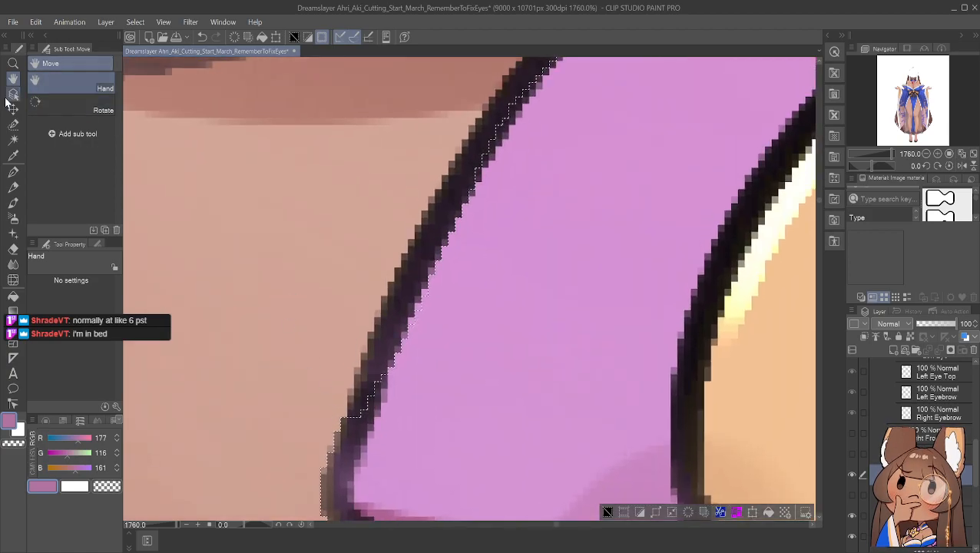
left_click(13, 126)
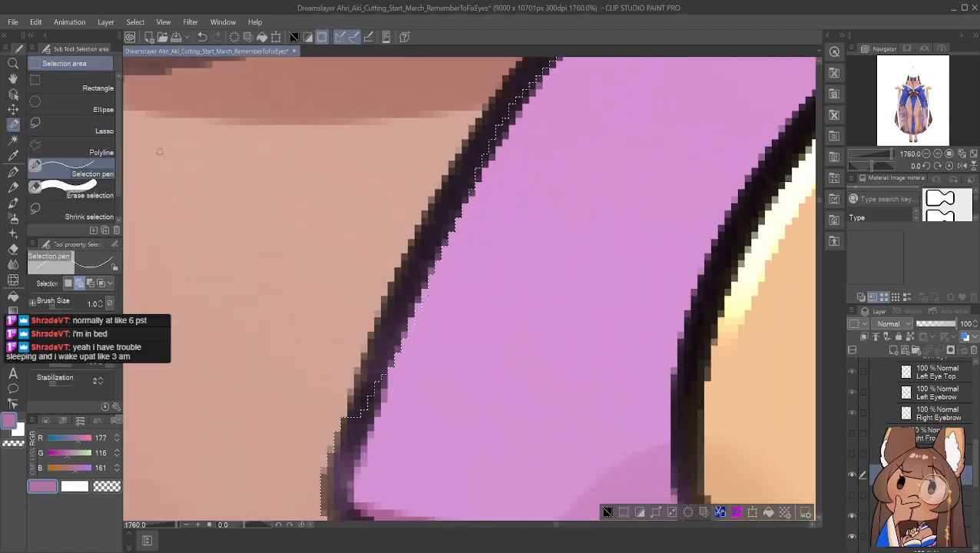
left_click(71, 123)
mouse_move(355, 399)
left_mouse_down()
mouse_move(457, 148)
mouse_move(510, 96)
mouse_move(558, 77)
mouse_move(630, 146)
mouse_move(610, 265)
mouse_move(531, 351)
mouse_move(415, 401)
left_mouse_up()
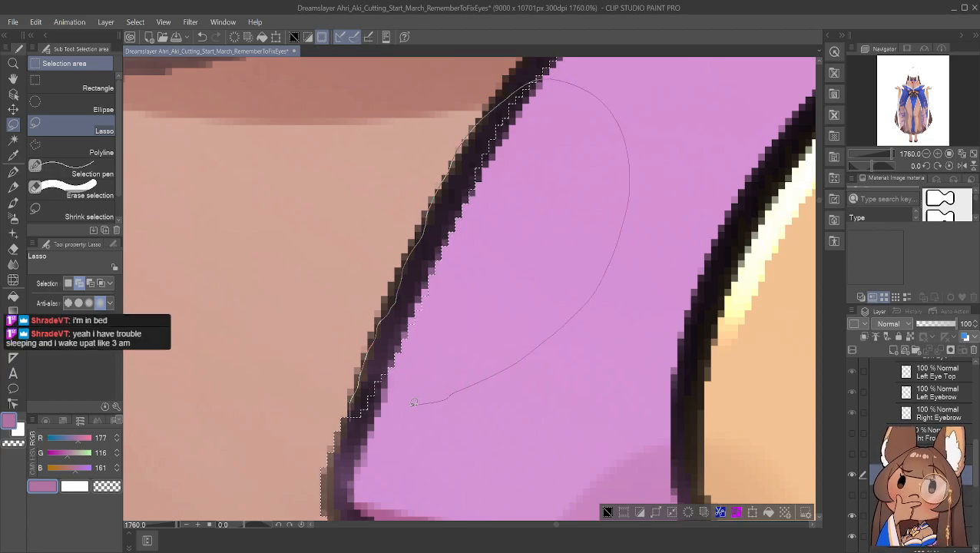
left_click_drag(358, 414, 352, 402)
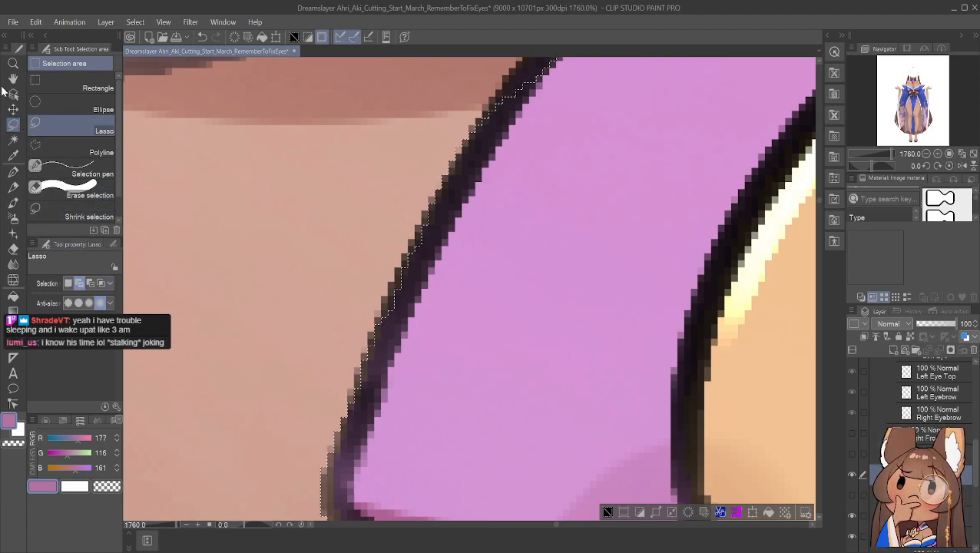
Include the missed edge pixels along the ribbon's long left edge with the Selection pen
left_click(13, 140)
left_click(13, 124)
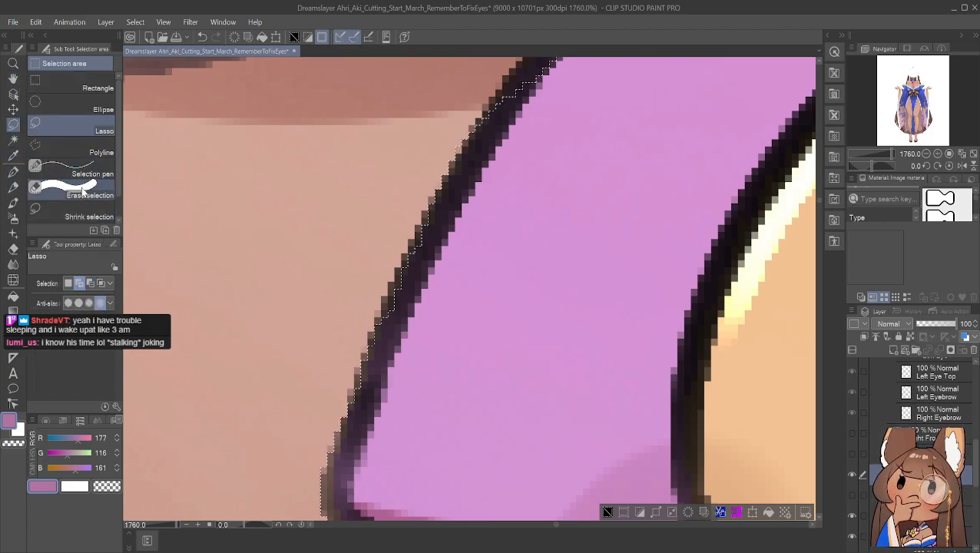
left_click(83, 175)
left_click_drag(351, 394, 351, 400)
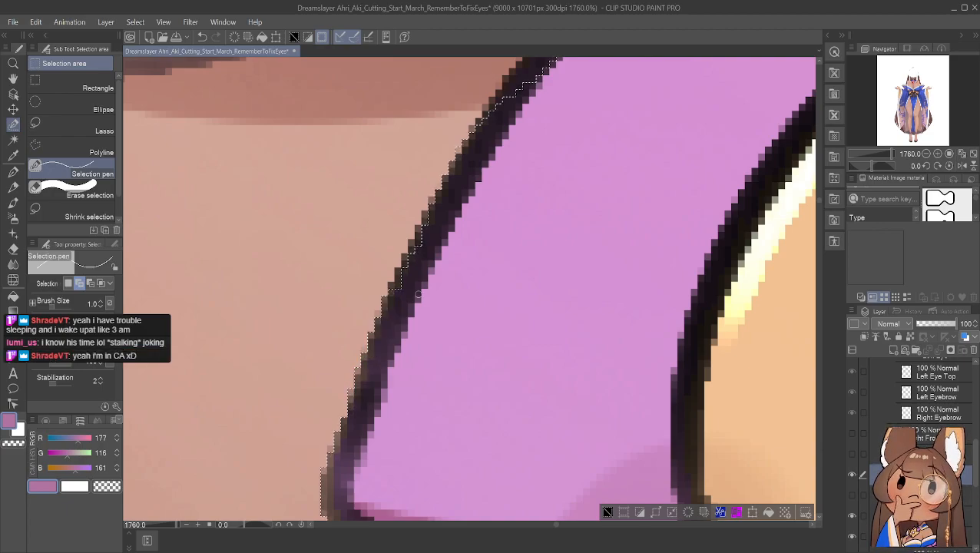
left_click_drag(408, 261, 413, 242)
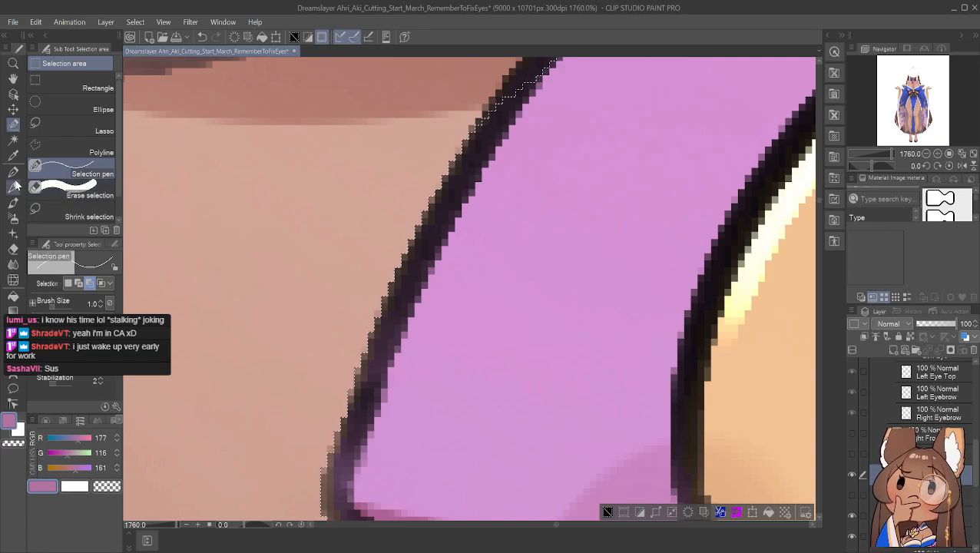
Extend the selection over the rest of the ribbon's left outline, up to the junction with the upper ribbon, using the Selection pen
left_click(13, 79)
left_click_drag(413, 168, 338, 371)
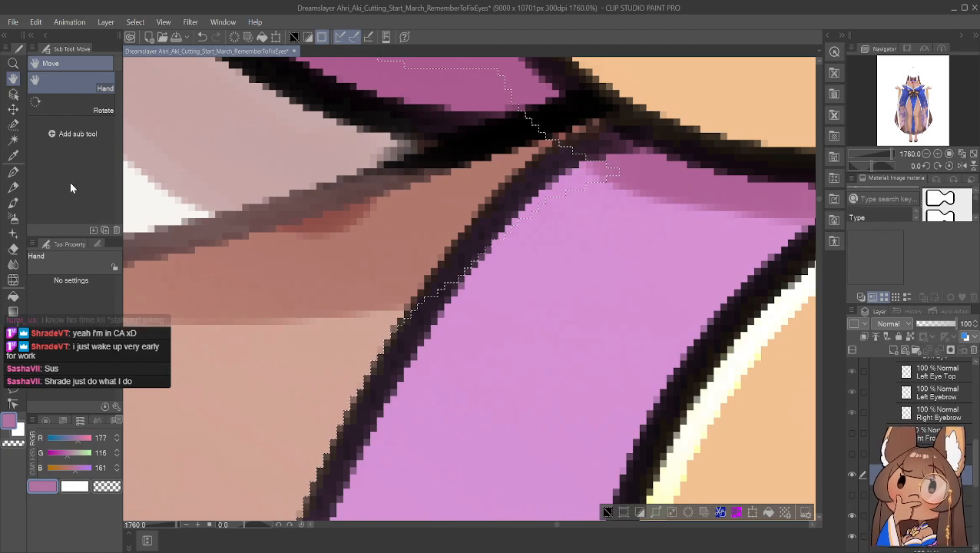
left_click(13, 124)
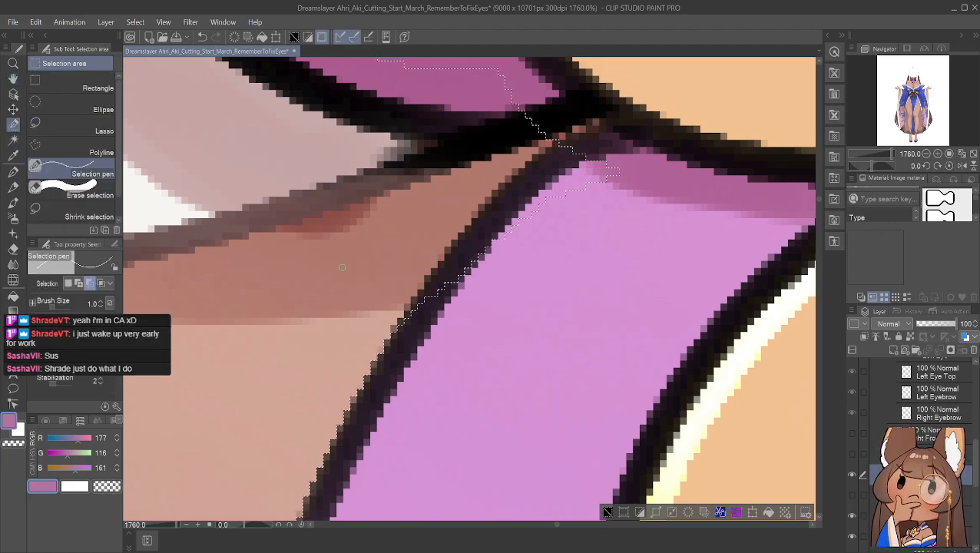
left_click(79, 283)
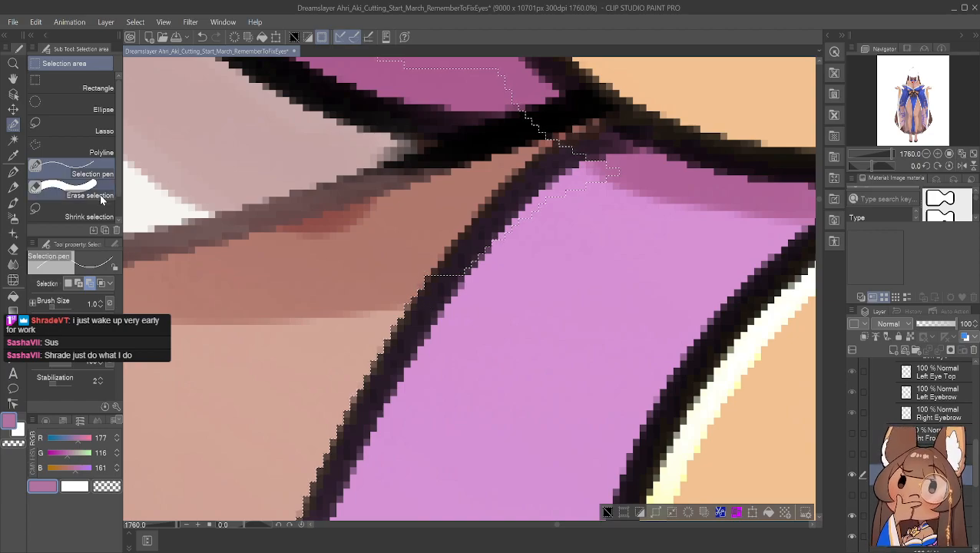
left_click(79, 283)
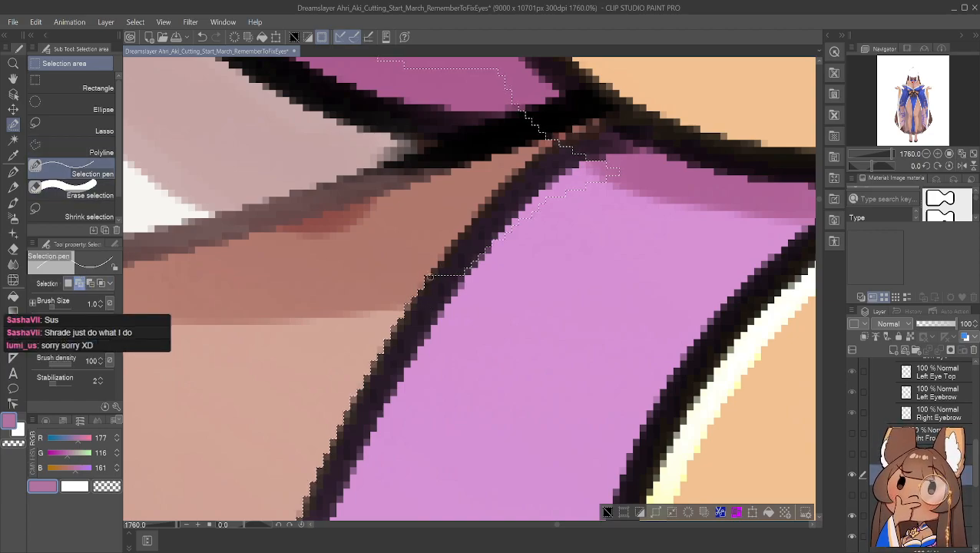
mouse_move(440, 274)
left_mouse_down()
mouse_move(497, 278)
mouse_move(442, 264)
mouse_move(507, 258)
mouse_move(448, 251)
mouse_move(506, 252)
left_mouse_up()
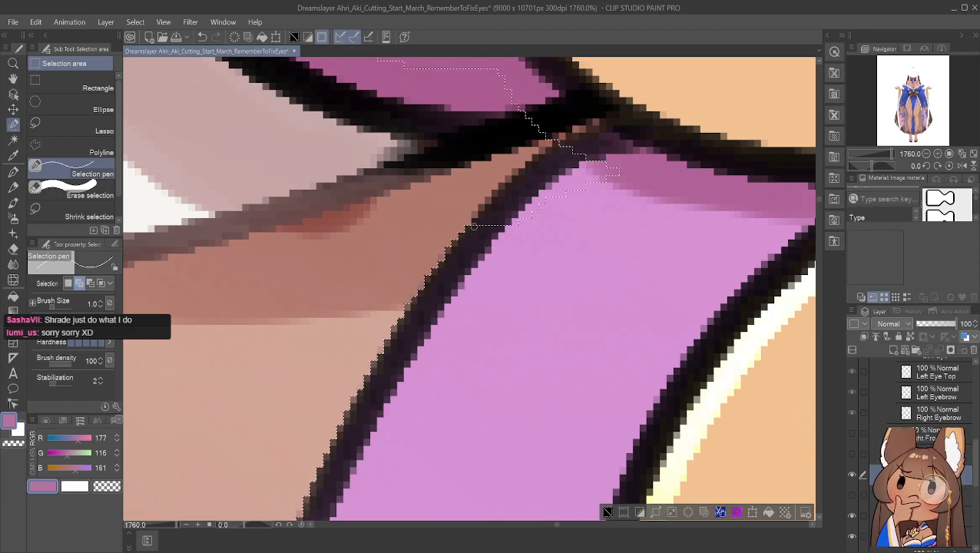
mouse_move(513, 223)
left_mouse_down()
mouse_move(524, 222)
mouse_move(503, 215)
mouse_move(533, 216)
mouse_move(492, 209)
left_mouse_up()
mouse_move(545, 200)
left_mouse_down()
mouse_move(518, 193)
mouse_move(571, 194)
mouse_move(508, 185)
mouse_move(606, 186)
mouse_move(516, 178)
mouse_move(475, 216)
left_mouse_up()
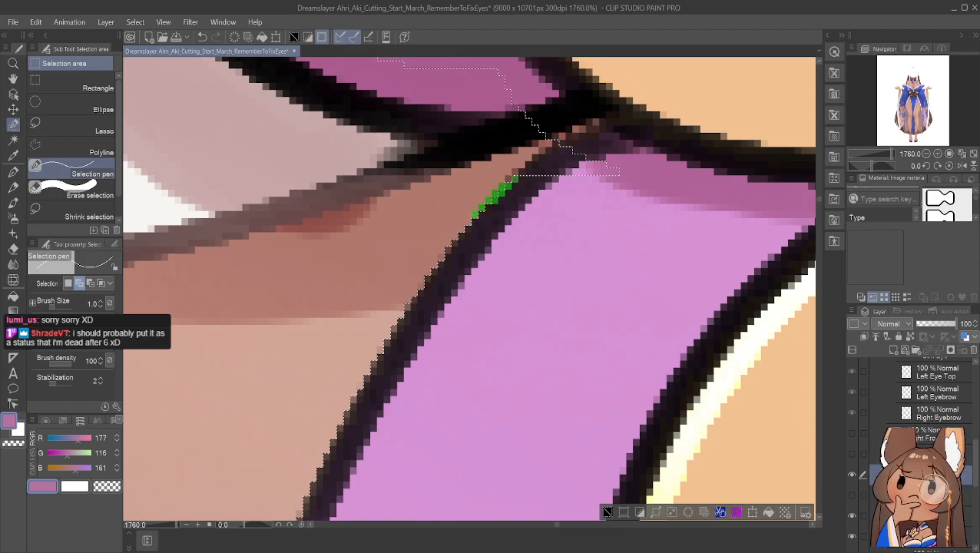
mouse_move(529, 172)
left_mouse_down()
mouse_move(619, 170)
mouse_move(527, 165)
mouse_move(597, 159)
mouse_move(549, 149)
left_mouse_up()
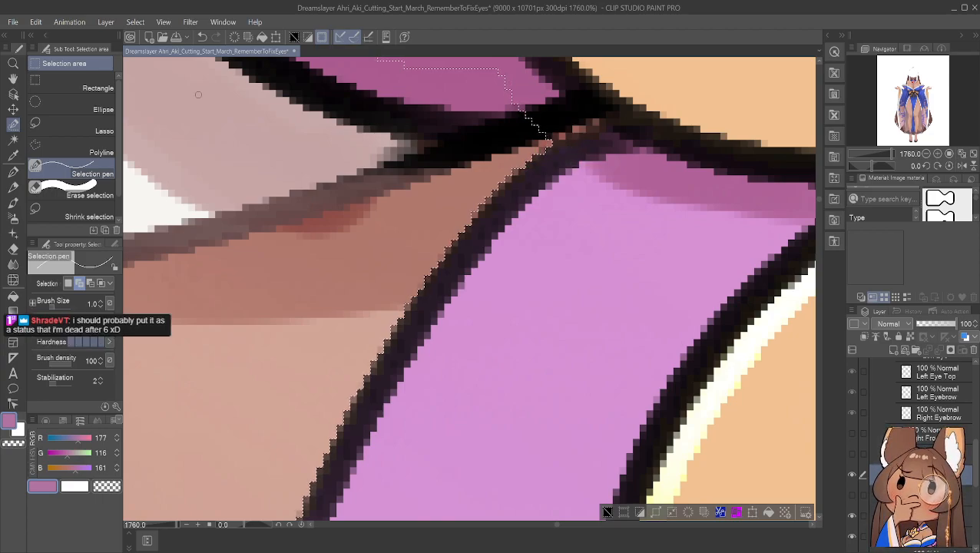
Subtract the dark junction and skin-coloured gap between the upper and lower ribbons from the selection with the Selection pen
left_click(13, 79)
left_click_drag(519, 333, 204, 184)
left_click_drag(596, 261, 300, 207)
scroll(367, 245, "down", 2)
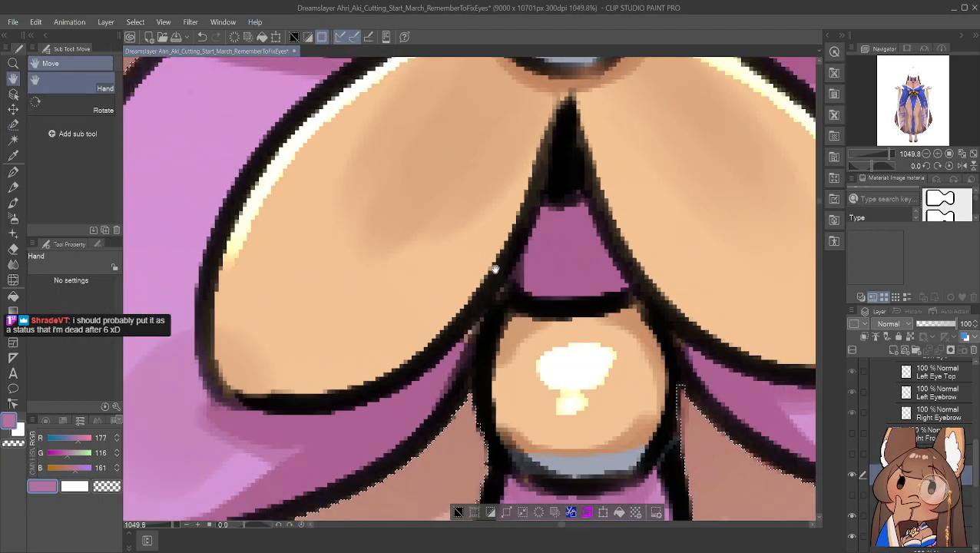
scroll(494, 266, "down", 2)
left_click_drag(433, 217, 474, 361)
left_click_drag(365, 210, 422, 238)
scroll(424, 229, "up", 3)
scroll(466, 212, "up", 4)
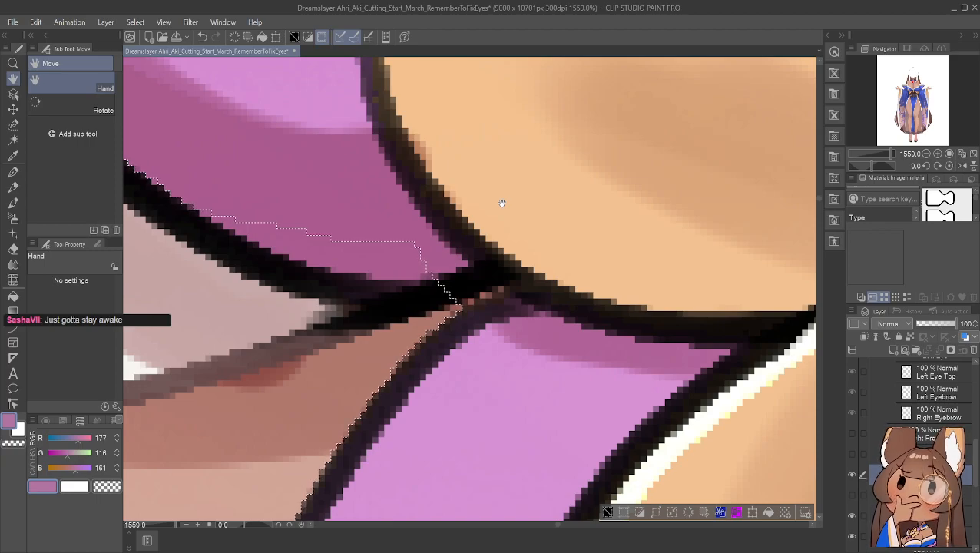
left_click(13, 123)
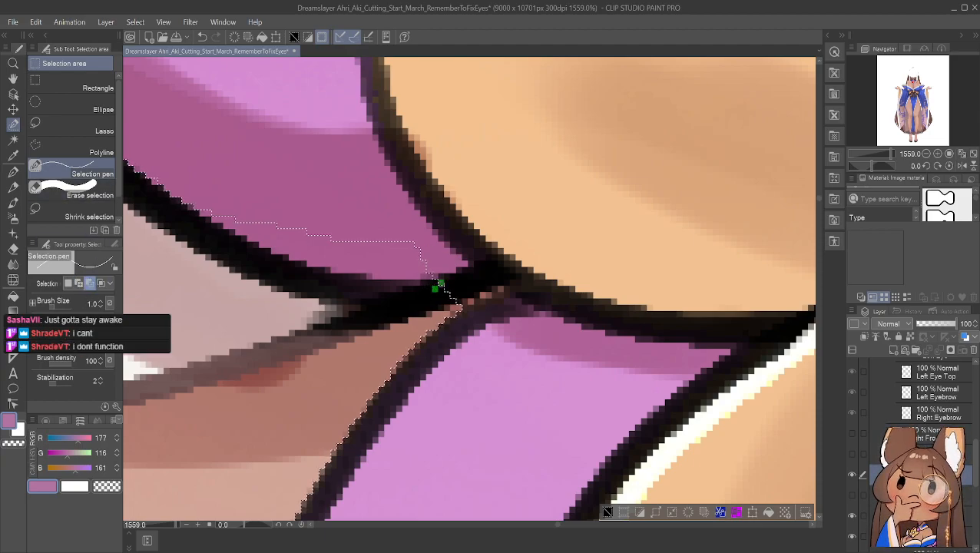
mouse_move(459, 271)
left_mouse_down()
mouse_move(484, 262)
mouse_move(499, 283)
mouse_move(466, 292)
left_mouse_up()
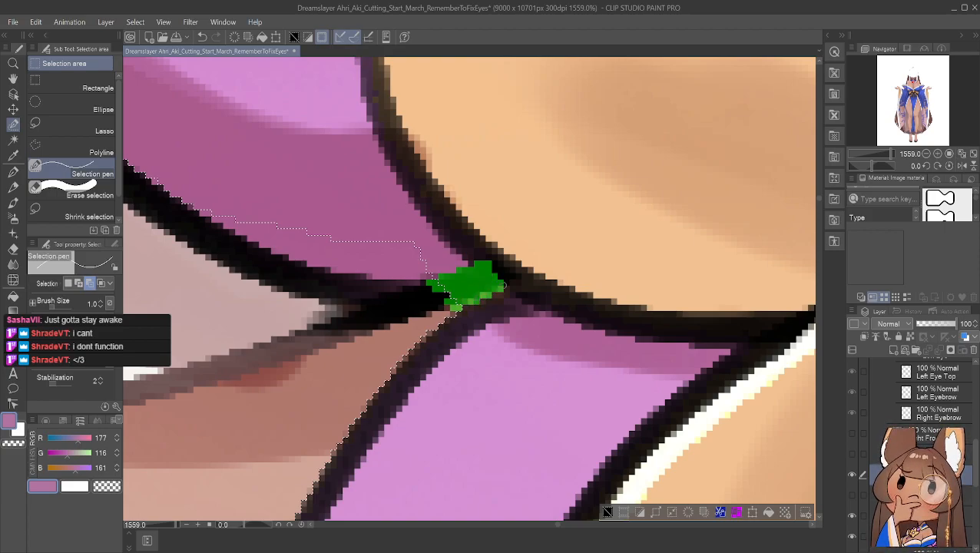
left_click_drag(453, 306, 423, 268)
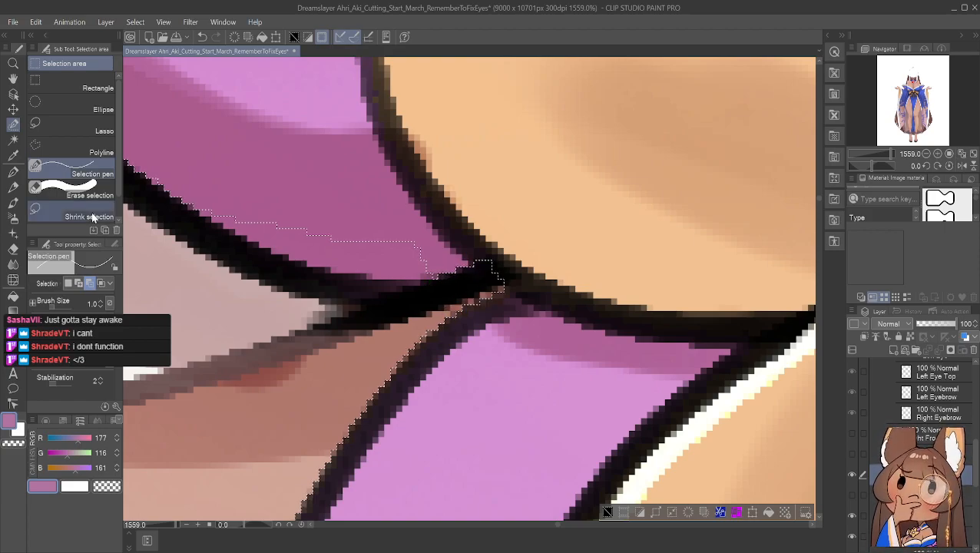
Add the upper ribbon's black outline at the junction back to the selection with the Selection pen, leaving out the skin-coloured gap
left_click(80, 285)
mouse_move(500, 284)
left_mouse_down()
mouse_move(346, 301)
mouse_move(488, 290)
left_mouse_up()
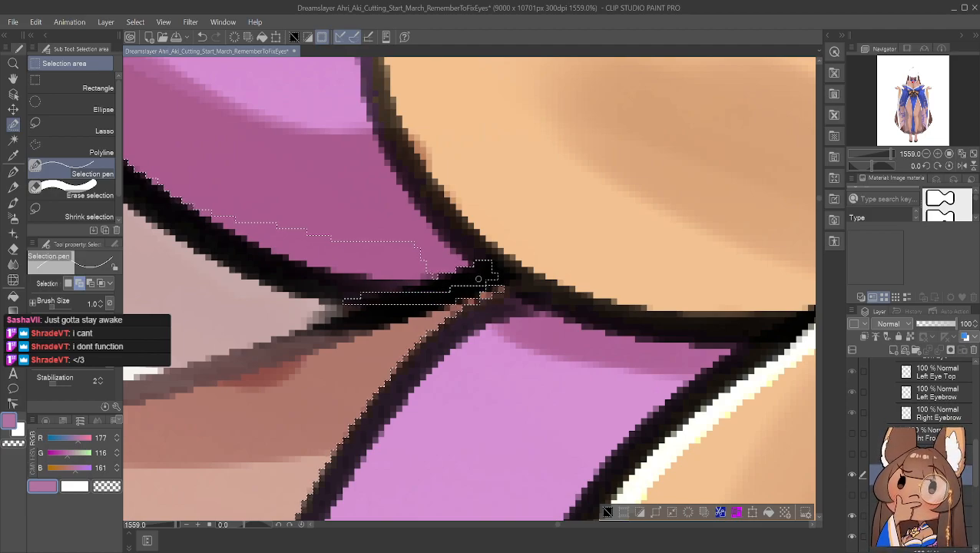
mouse_move(493, 277)
left_mouse_down()
mouse_move(469, 262)
mouse_move(458, 264)
mouse_move(488, 270)
mouse_move(427, 274)
left_mouse_up()
left_click_drag(486, 280, 312, 289)
mouse_move(450, 286)
left_mouse_down()
mouse_move(363, 301)
mouse_move(313, 294)
mouse_move(347, 295)
left_mouse_up()
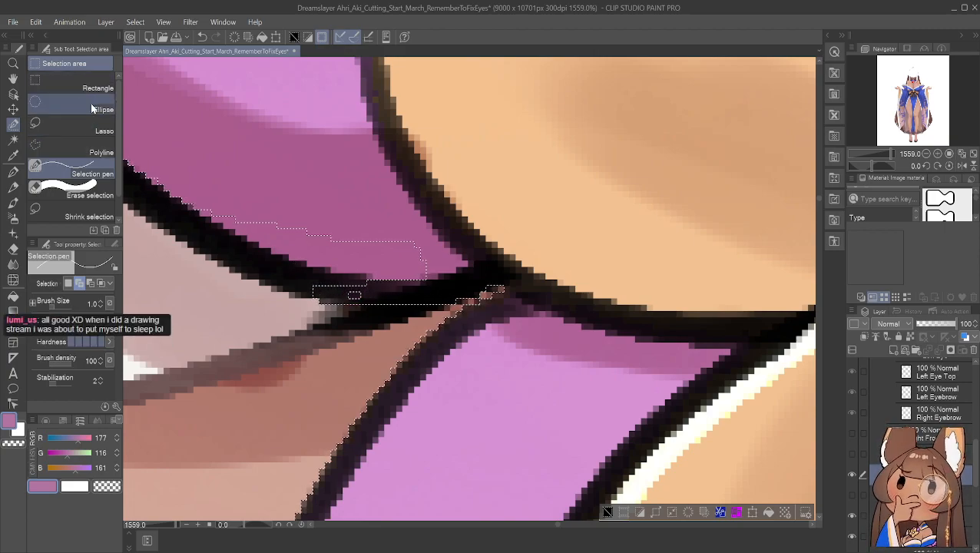
Extend the selection along the upper ribbon's lower-left outline, working up and left from the junction with the Selection pen
left_click(14, 78)
left_click_drag(219, 153, 376, 252)
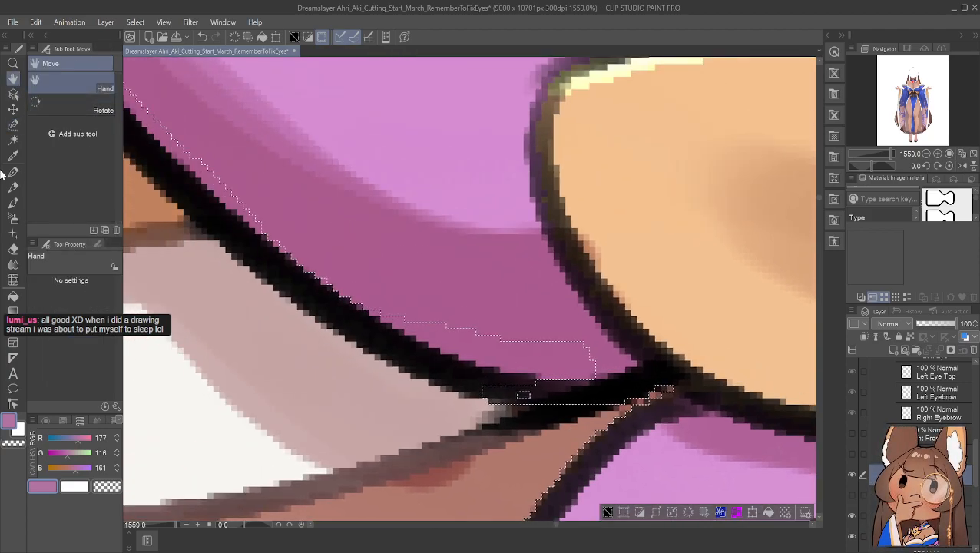
left_click(13, 124)
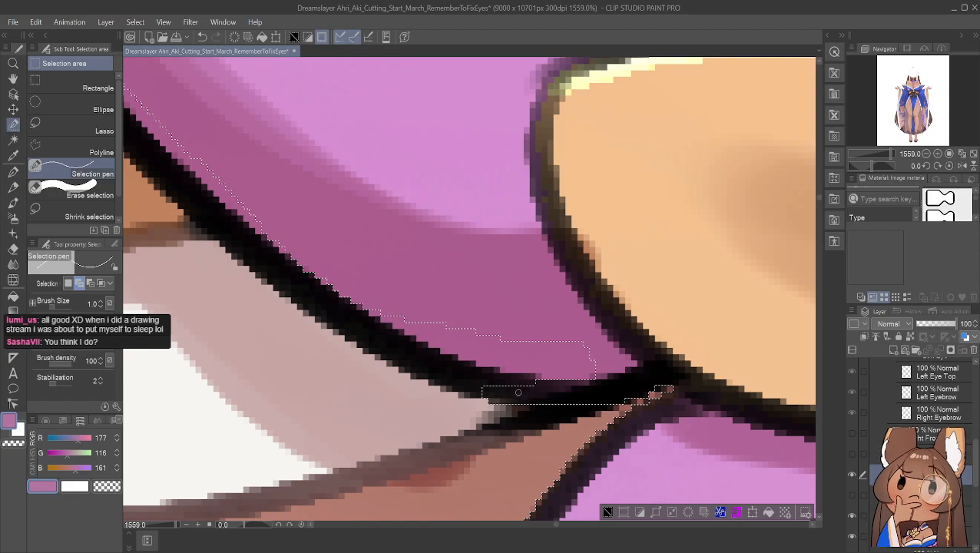
mouse_move(474, 392)
left_mouse_down()
mouse_move(443, 388)
mouse_move(541, 388)
mouse_move(431, 382)
mouse_move(574, 376)
left_mouse_up()
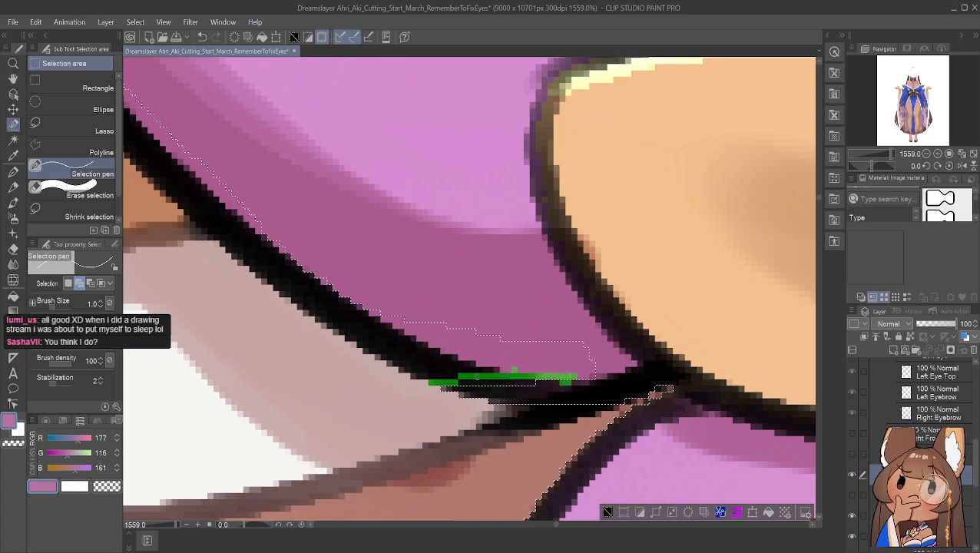
left_click_drag(458, 381, 551, 381)
left_click_drag(414, 377, 596, 375)
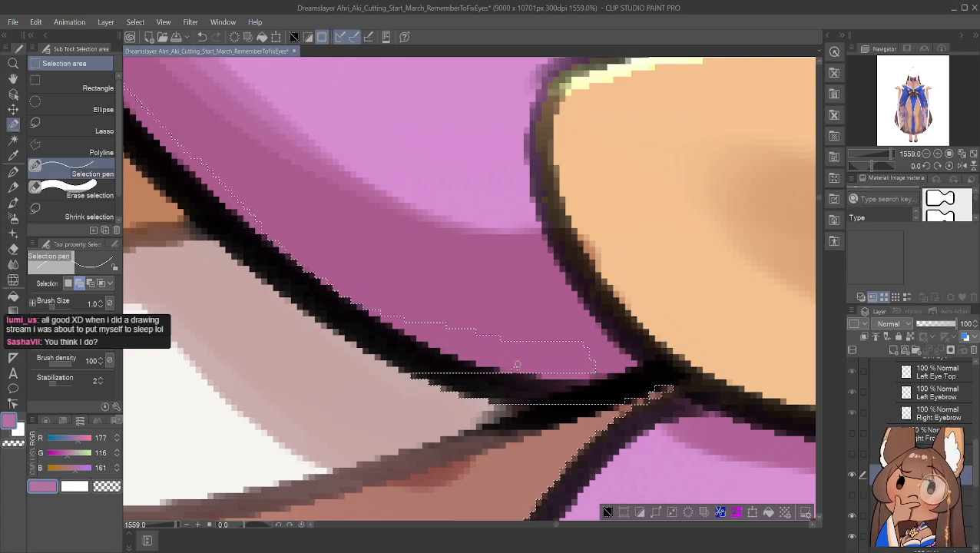
mouse_move(396, 370)
left_mouse_down()
mouse_move(594, 369)
mouse_move(488, 362)
mouse_move(558, 369)
left_mouse_up()
left_click_drag(389, 364, 427, 355)
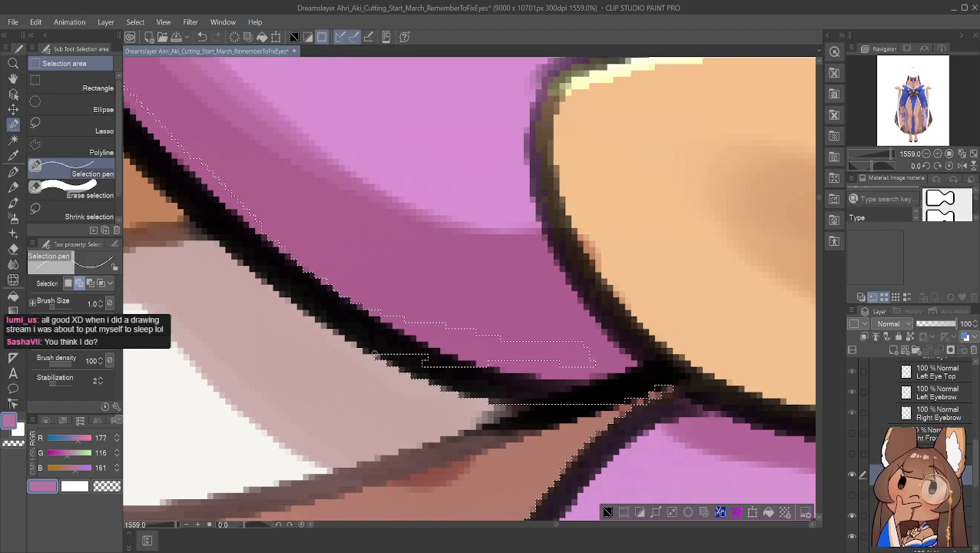
left_click_drag(361, 343, 398, 336)
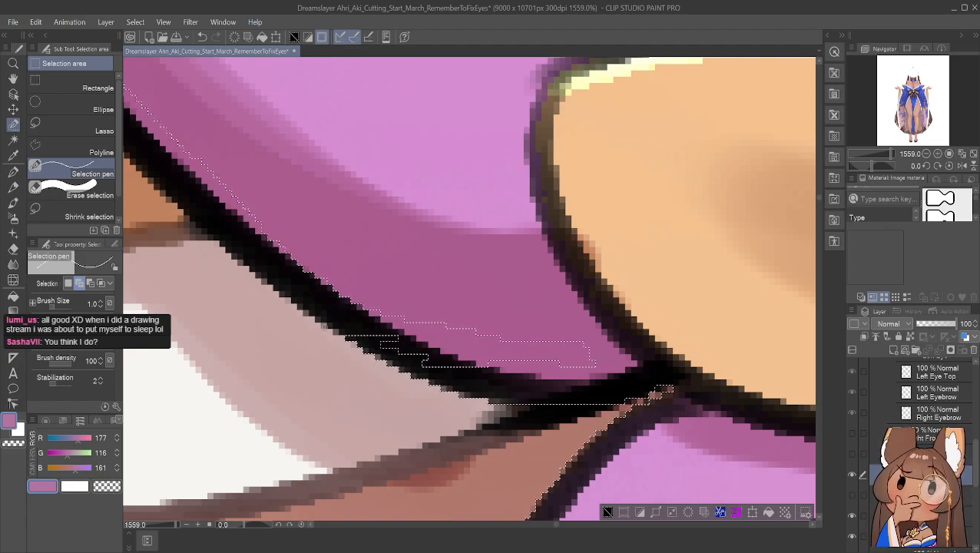
mouse_move(336, 331)
left_mouse_down()
mouse_move(373, 321)
mouse_move(319, 320)
left_mouse_up()
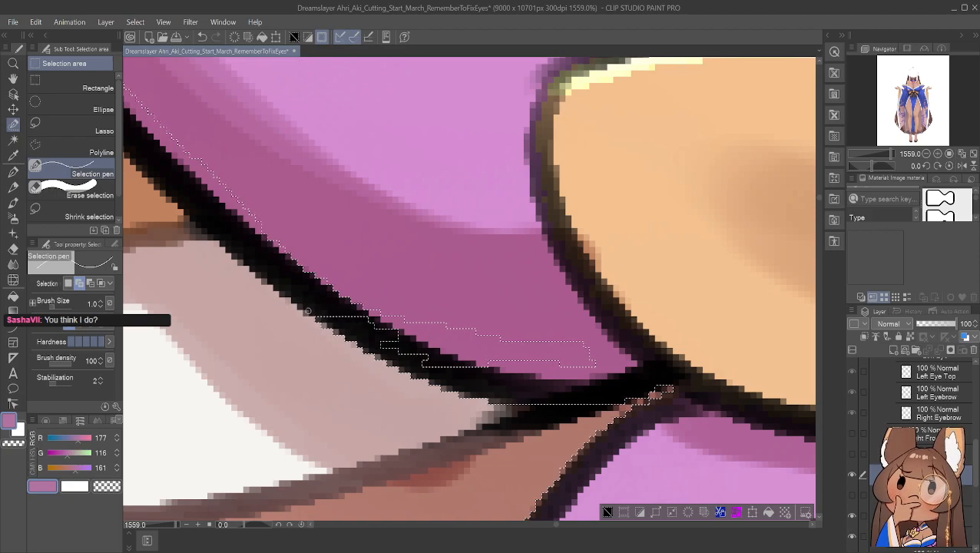
mouse_move(294, 306)
left_mouse_down()
mouse_move(343, 307)
mouse_move(299, 300)
mouse_move(346, 301)
mouse_move(294, 300)
mouse_move(323, 293)
mouse_move(279, 294)
left_mouse_up()
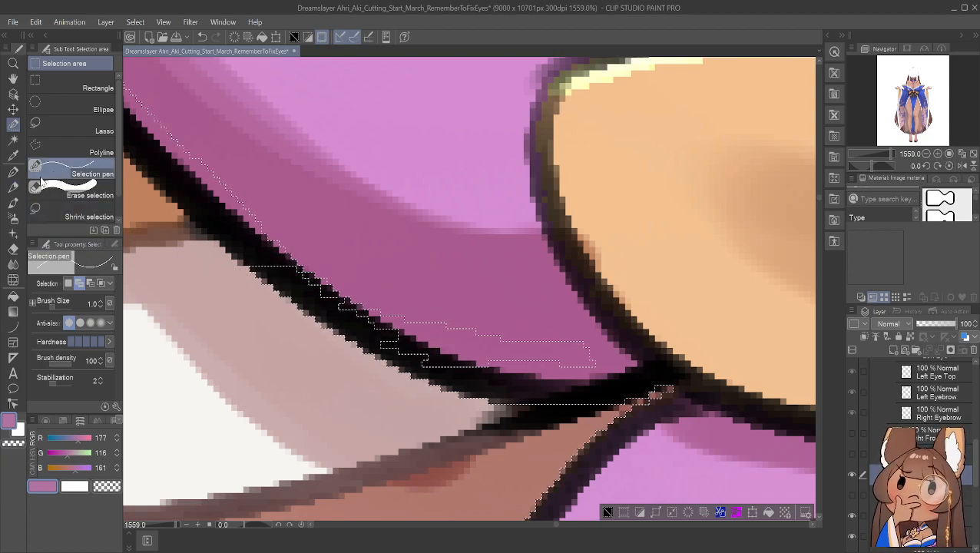
Fill the unselected gaps between the upper ribbon's outline and its purple interior with the Lasso
left_click(74, 129)
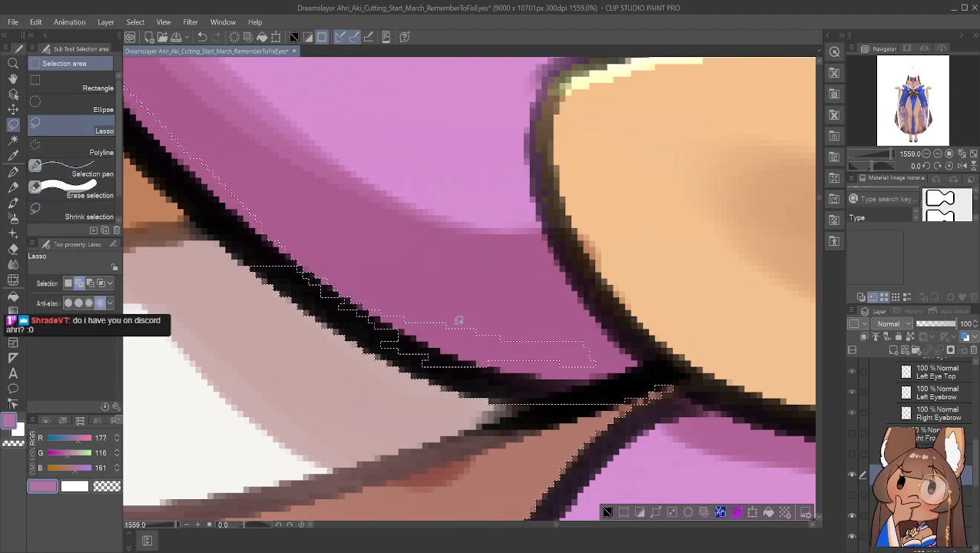
mouse_move(464, 363)
left_mouse_down()
mouse_move(355, 320)
mouse_move(298, 278)
mouse_move(299, 245)
mouse_move(436, 263)
mouse_move(585, 332)
mouse_move(602, 358)
mouse_move(536, 380)
left_mouse_up()
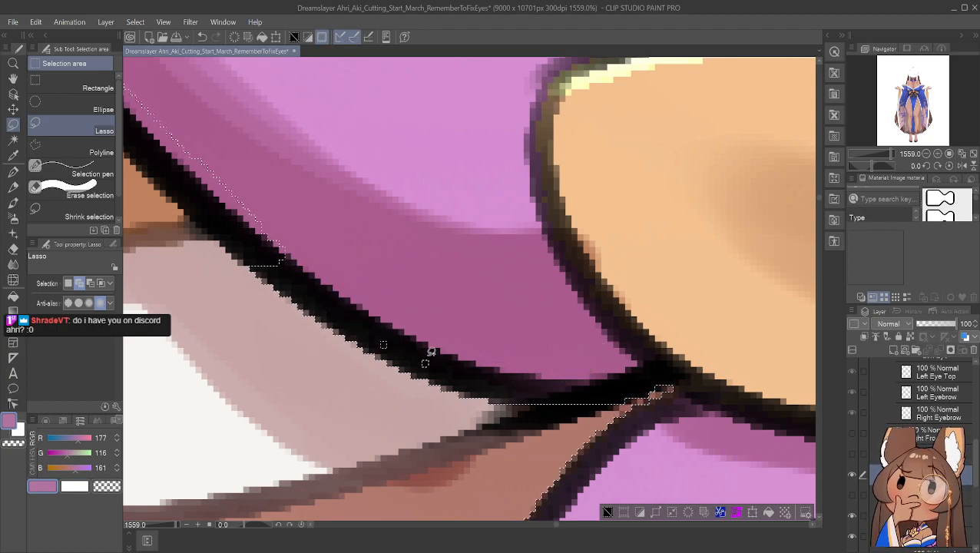
left_click_drag(383, 337, 431, 352)
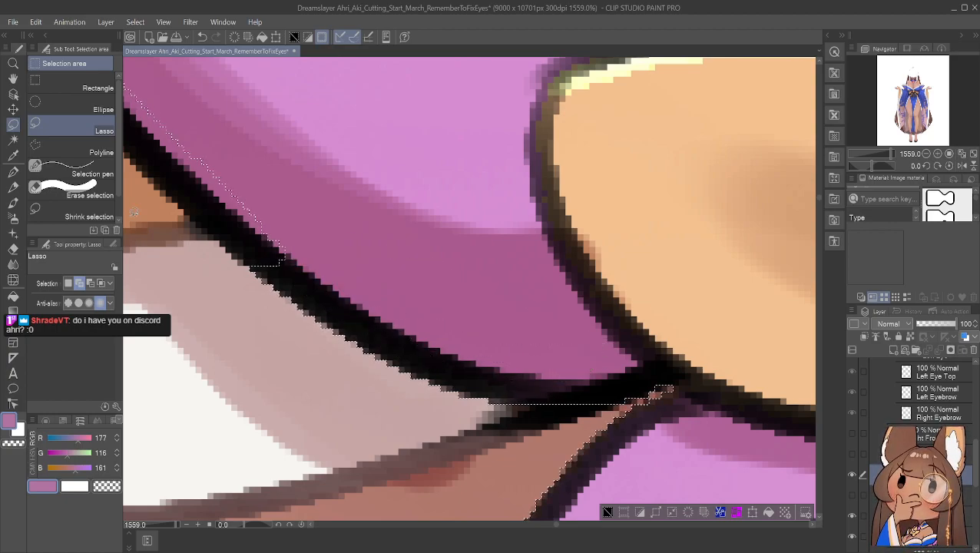
Add the next stretch of the upper ribbon's left outline, beside the orange trim and blue cloth, to the selection with the Lasso
left_click(13, 79)
mouse_move(329, 160)
left_mouse_down()
mouse_move(514, 282)
mouse_move(517, 322)
left_mouse_up()
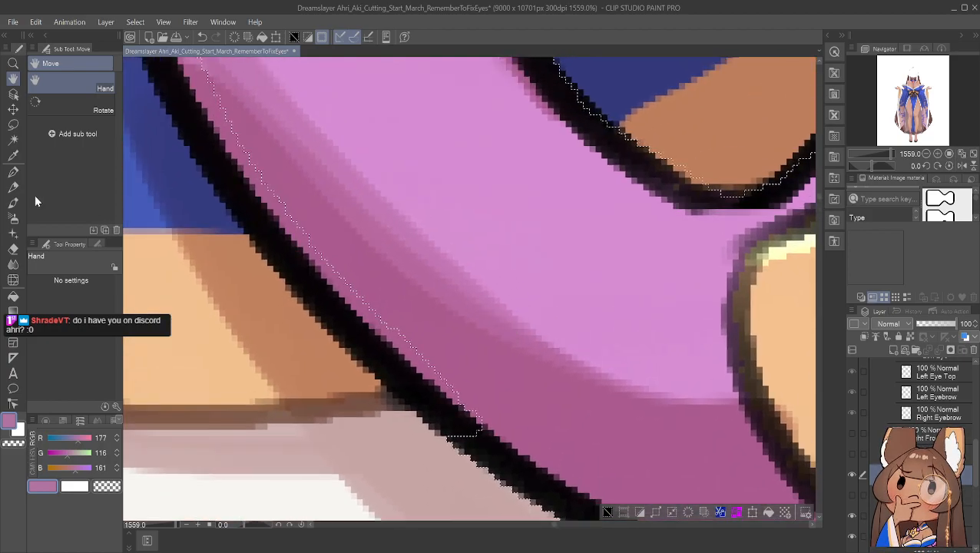
left_click(13, 125)
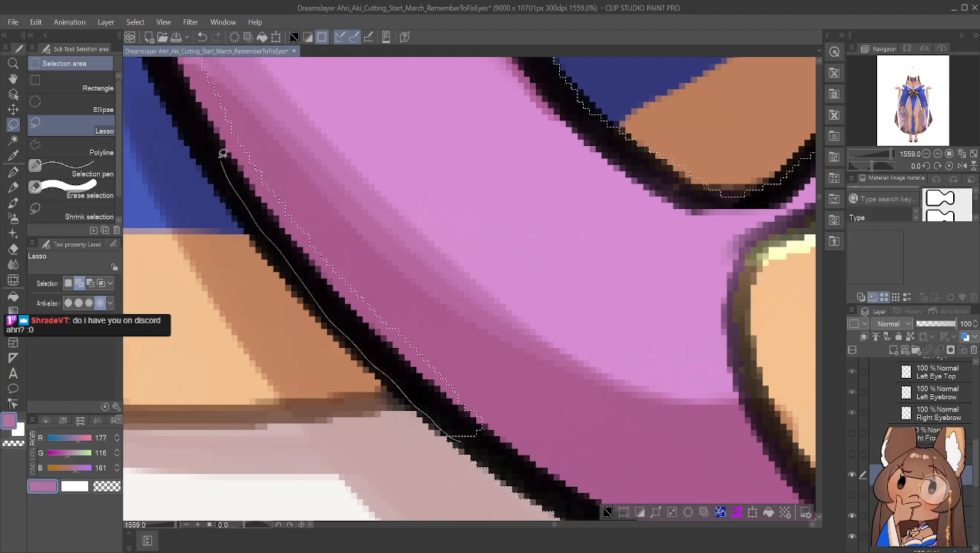
mouse_move(406, 188)
left_mouse_down()
mouse_move(498, 410)
mouse_move(433, 414)
left_mouse_up()
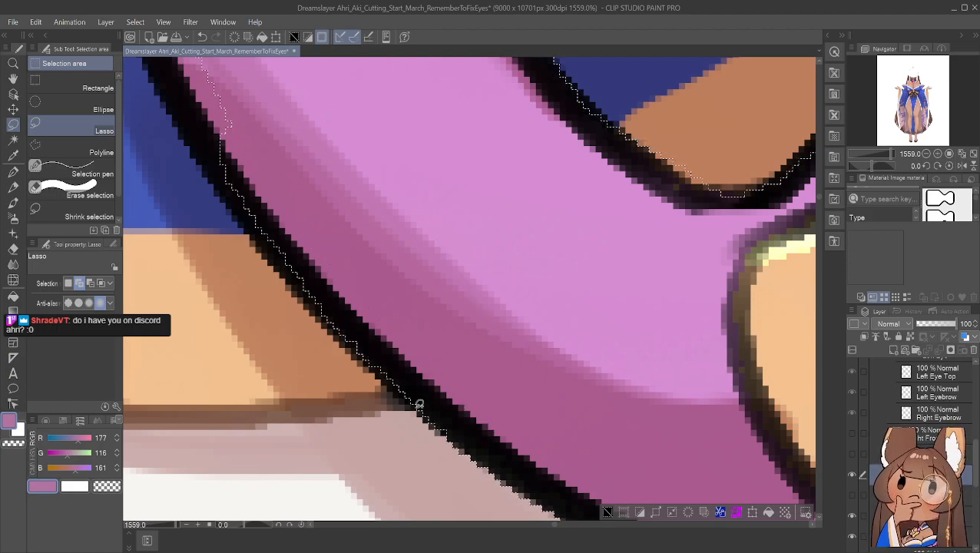
Add the upper ribbon's black outline beside the orange trim to the selection with the Lasso
left_click(13, 139)
left_click(13, 124)
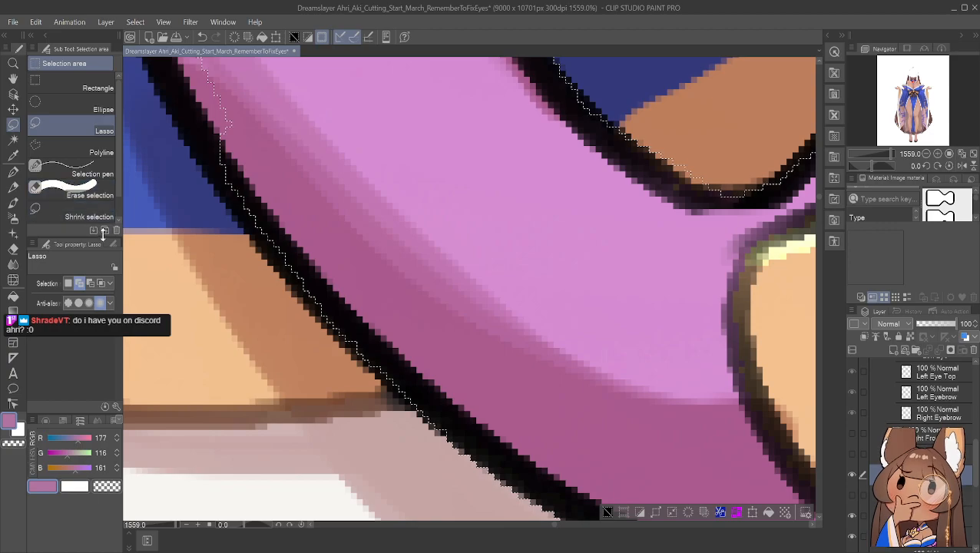
left_click(13, 110)
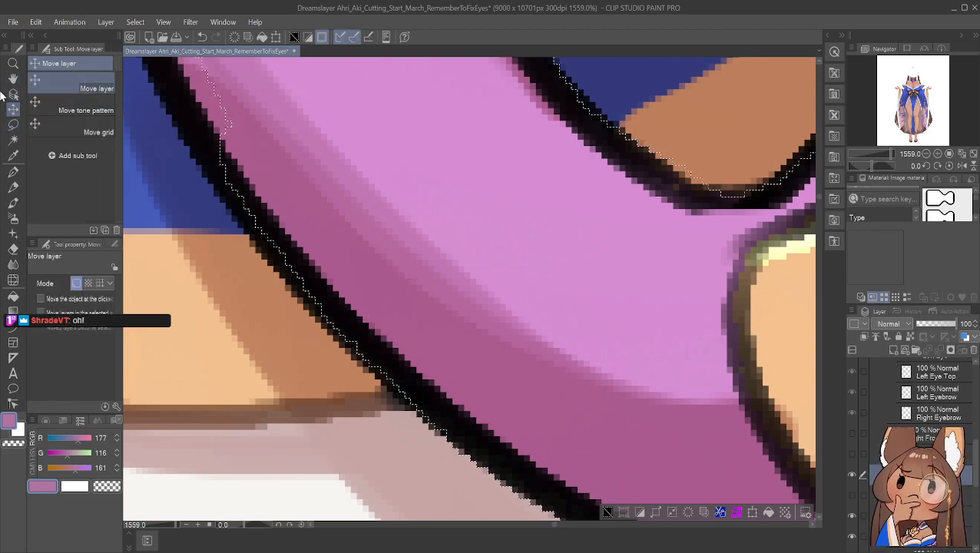
left_click(12, 141)
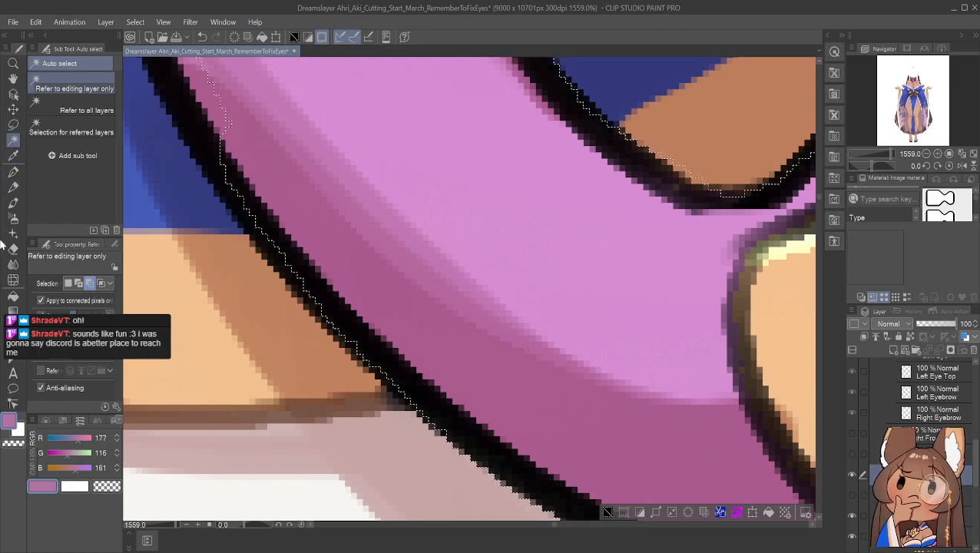
left_click(12, 124)
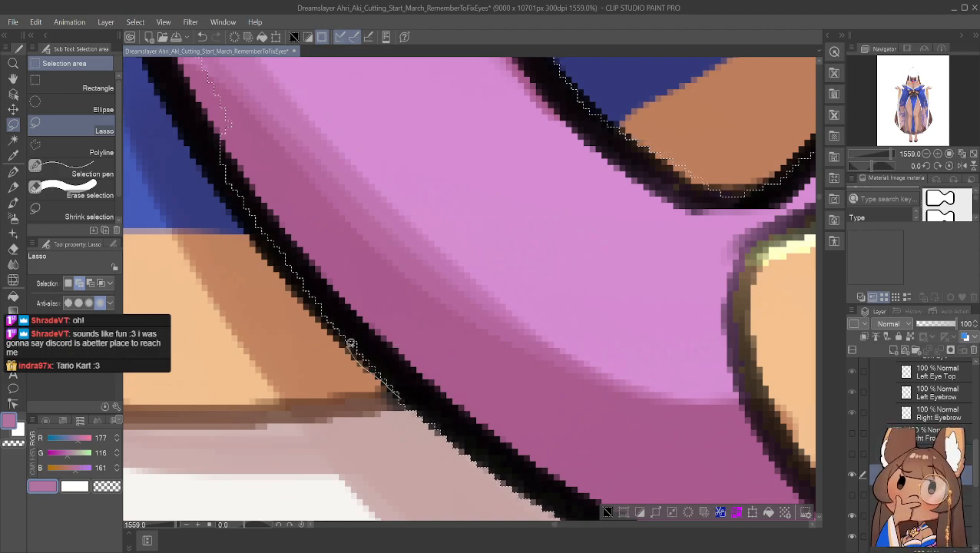
mouse_move(242, 205)
left_mouse_down()
mouse_move(400, 266)
mouse_move(441, 366)
mouse_move(424, 395)
left_mouse_up()
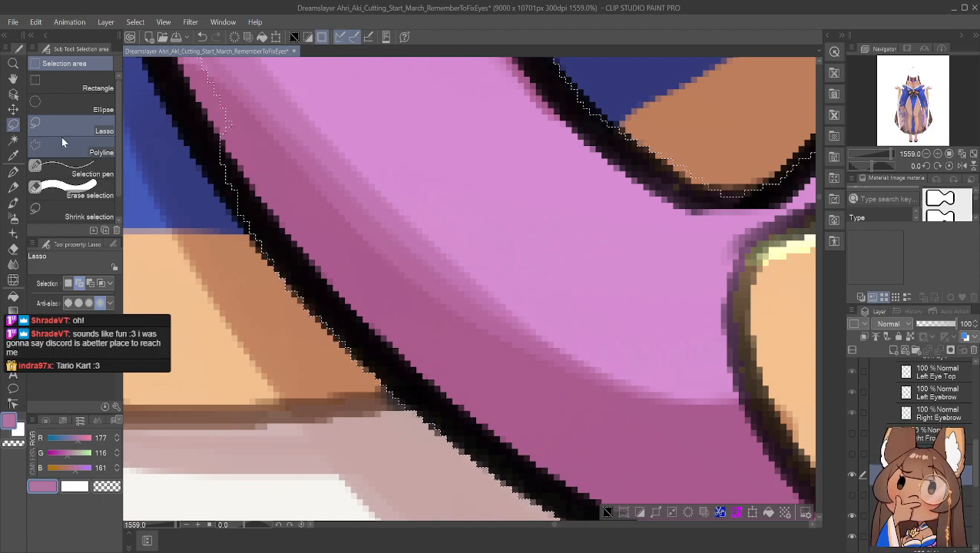
Extend the selection with the Lasso up the ribbon's left black outline where it starts to border the blue cloth
left_click(13, 79)
left_click_drag(324, 169, 486, 323)
left_click(13, 124)
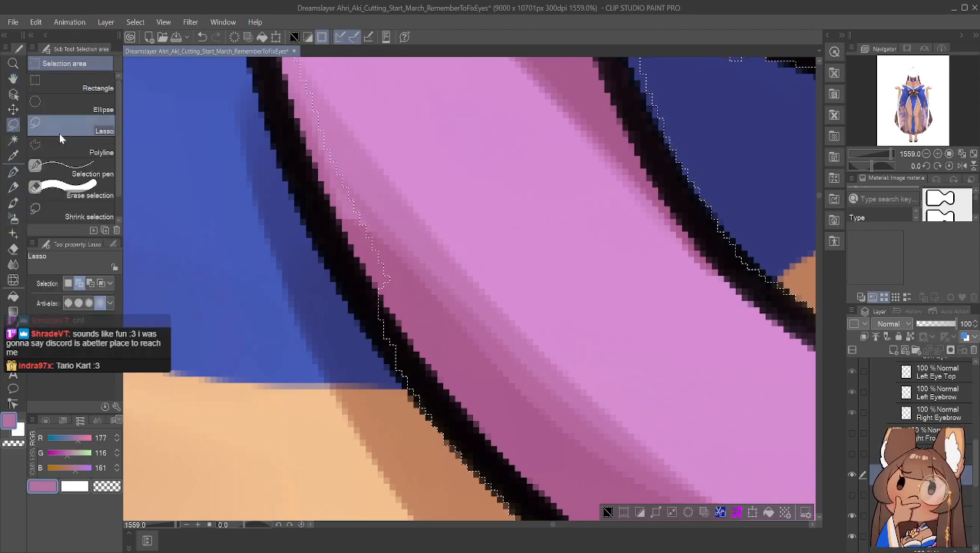
mouse_move(408, 381)
left_mouse_down()
mouse_move(324, 257)
mouse_move(288, 167)
mouse_move(313, 116)
mouse_move(409, 141)
mouse_move(476, 192)
mouse_move(516, 242)
left_mouse_up()
mouse_move(521, 295)
left_mouse_down()
mouse_move(504, 343)
mouse_move(429, 401)
left_mouse_up()
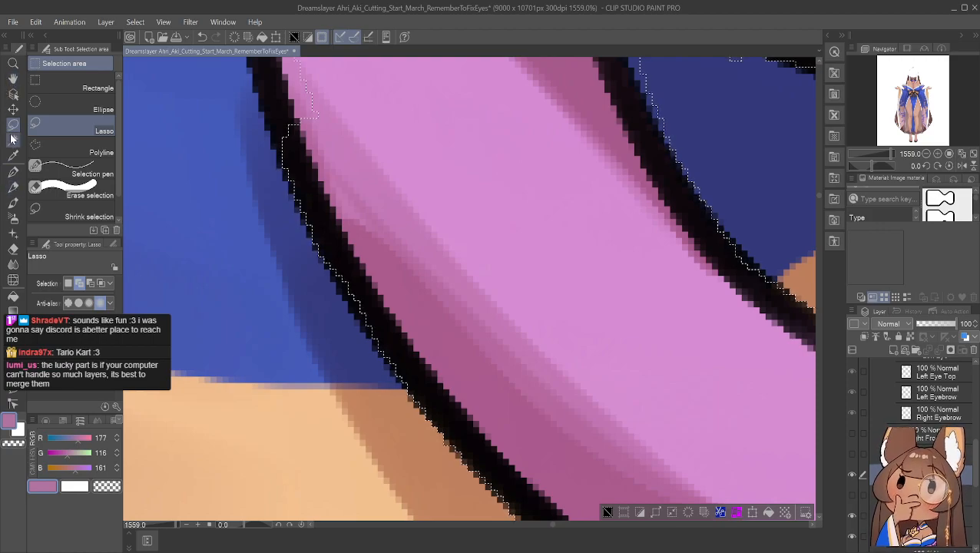
Fill in the missed black edge pixels of that outline, from the orange trim to the lower blue cloth, with the Selection pen
left_click(73, 174)
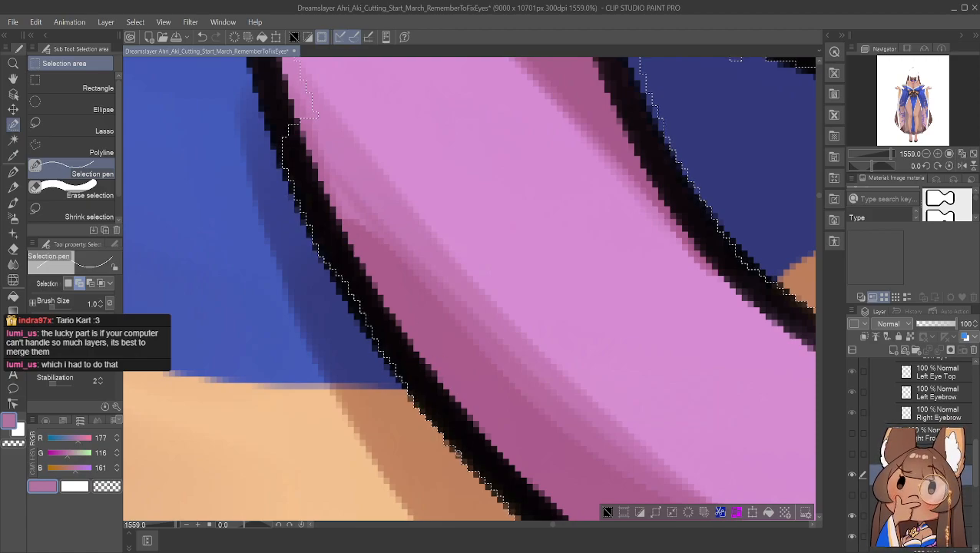
left_click_drag(482, 474, 505, 500)
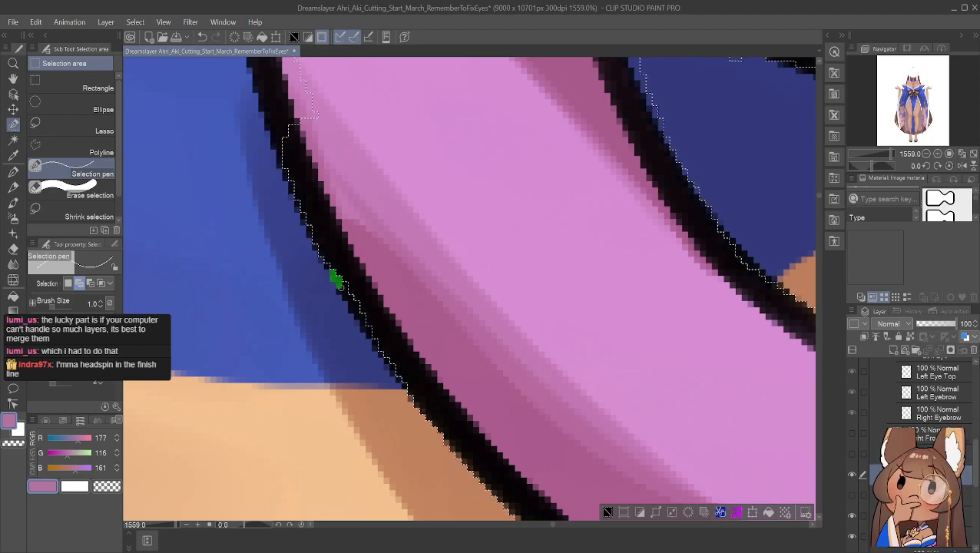
left_click_drag(392, 352, 393, 373)
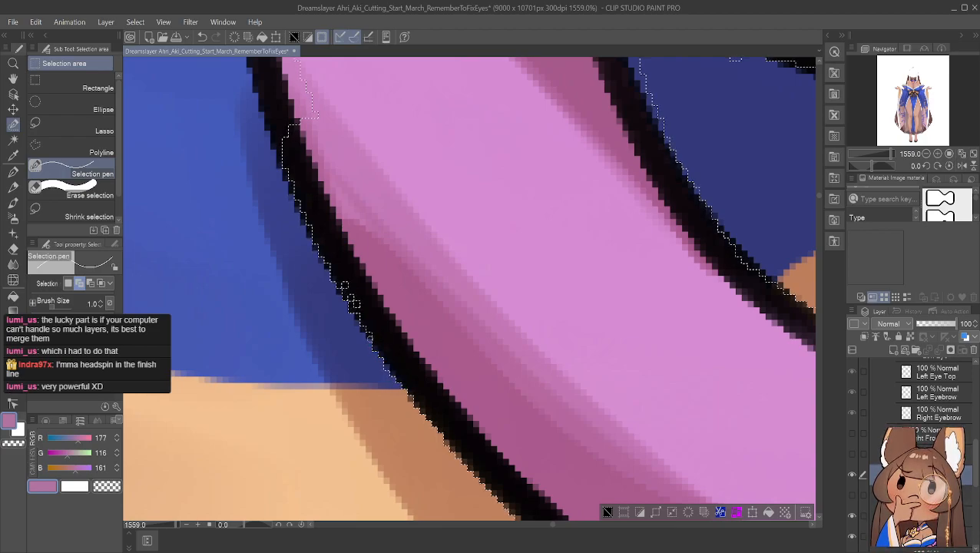
mouse_move(356, 313)
left_mouse_down()
mouse_move(364, 316)
mouse_move(362, 304)
left_mouse_up()
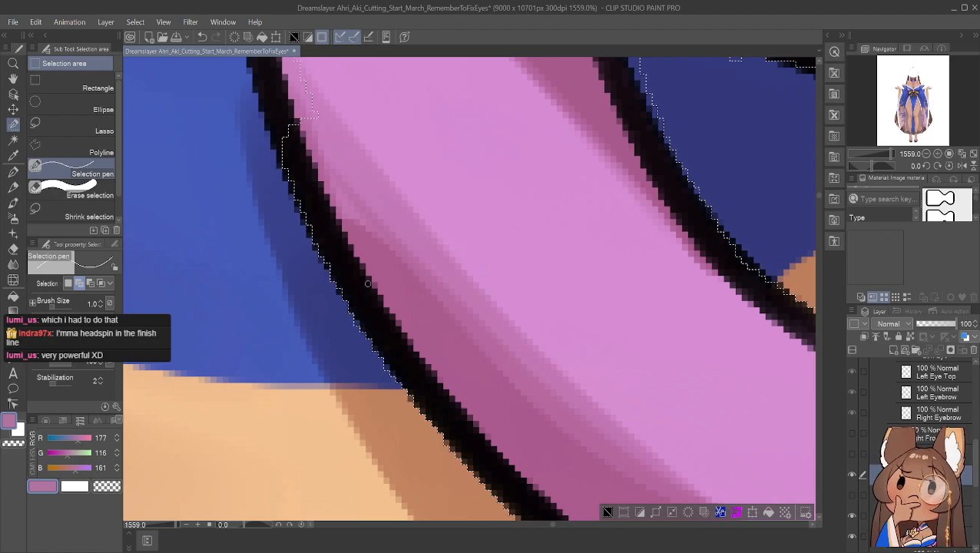
Add the next higher stretch of the ribbon's left black outline against the blue cloth to the selection with the Lasso
left_click(13, 79)
left_click_drag(320, 146, 403, 305)
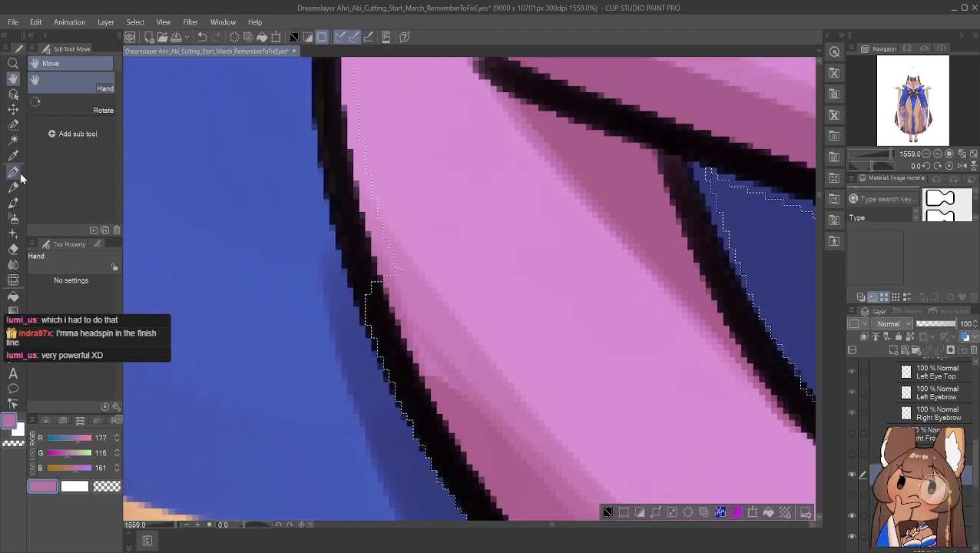
left_click(14, 113)
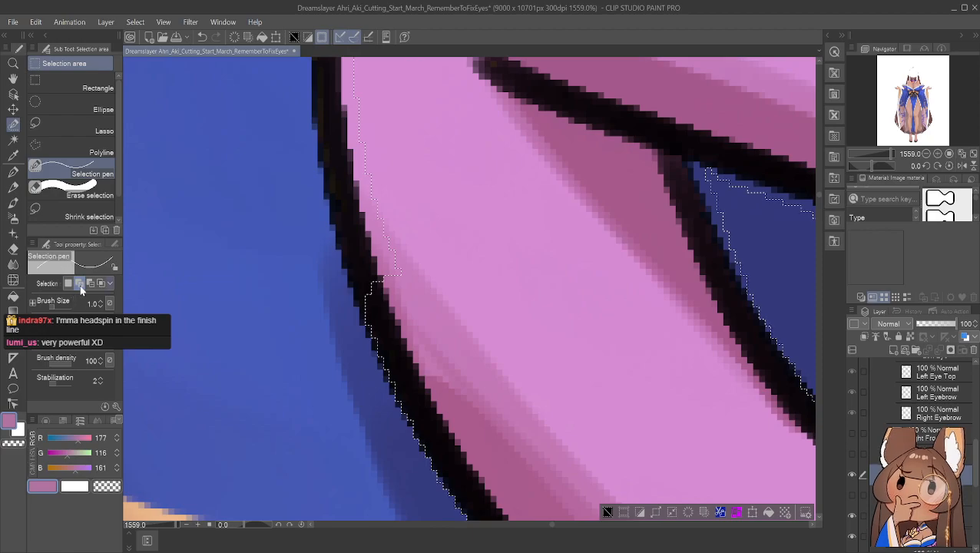
left_click(69, 131)
mouse_move(415, 401)
left_mouse_down()
mouse_move(354, 254)
mouse_move(356, 112)
mouse_move(405, 382)
mouse_move(381, 327)
left_mouse_up()
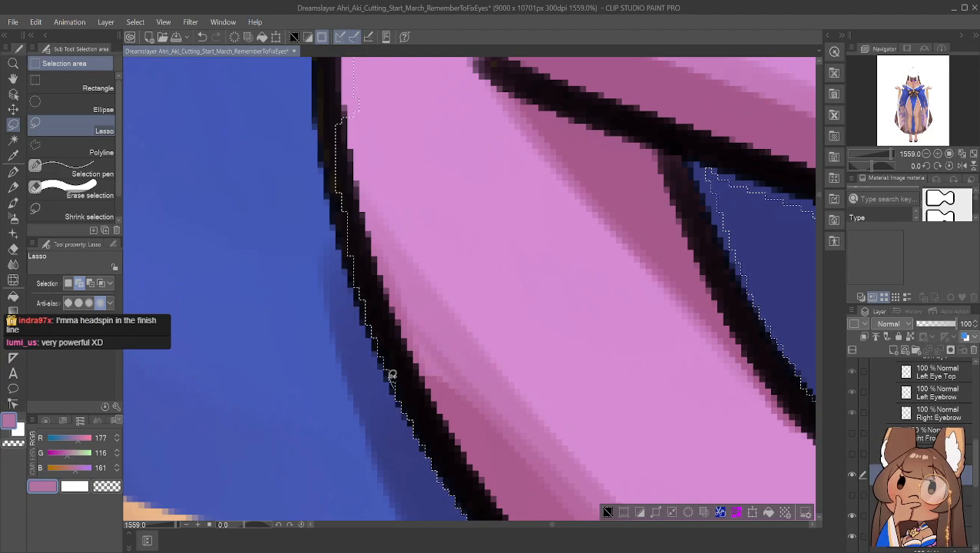
left_click_drag(350, 259, 342, 222)
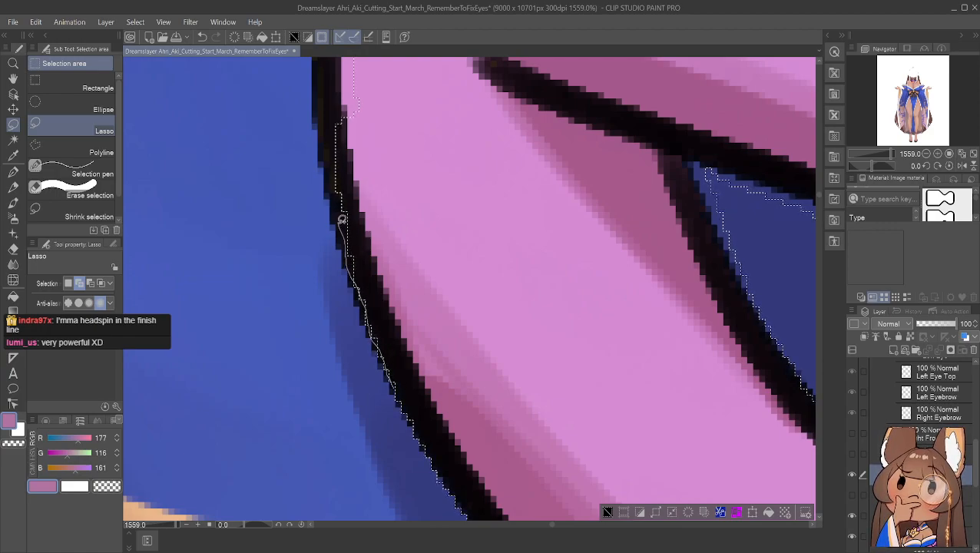
mouse_move(333, 168)
left_mouse_down()
mouse_move(321, 102)
mouse_move(332, 75)
mouse_move(442, 110)
mouse_move(462, 269)
mouse_move(398, 372)
left_mouse_up()
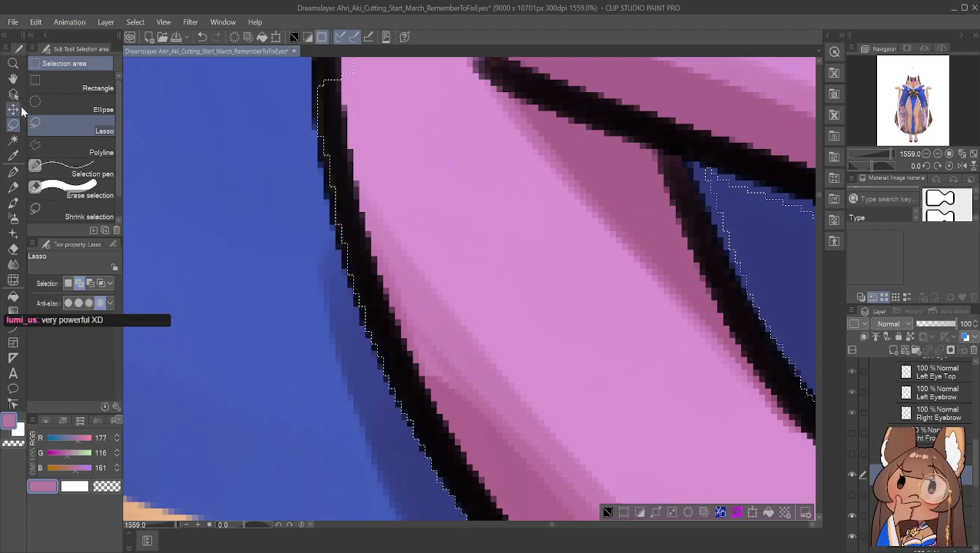
Refine the selection edge of the newly added left outline with the Selection pen, adding the missed black pixels beside the blue cloth
left_click(13, 79)
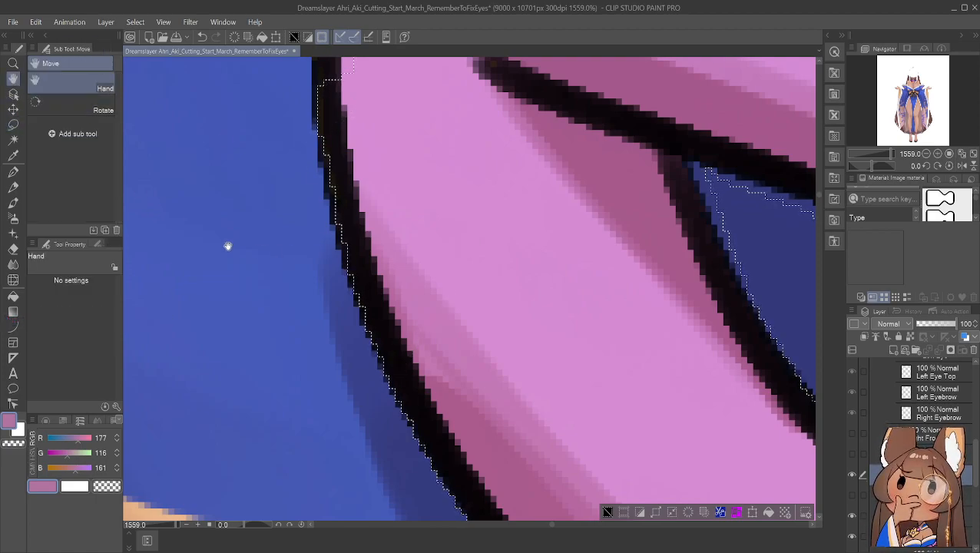
left_click(12, 139)
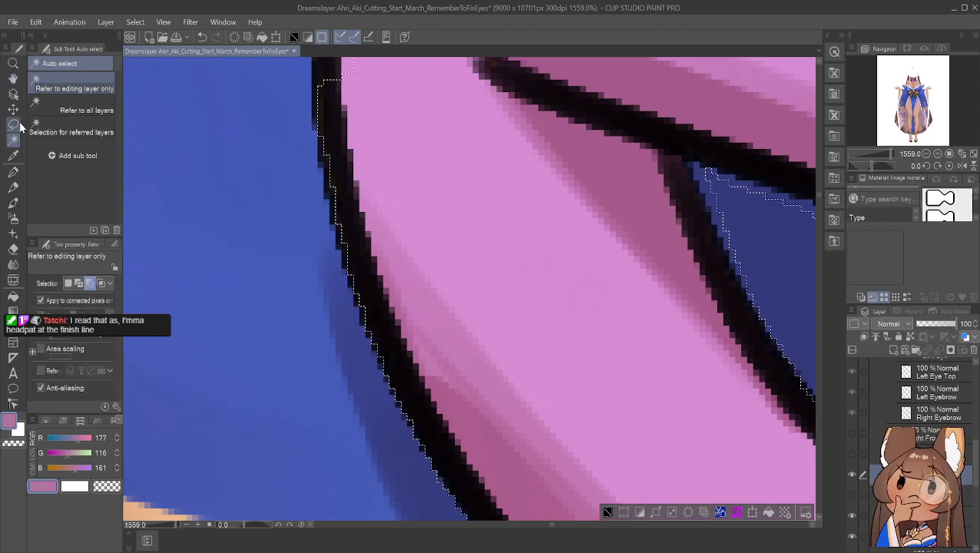
left_click(13, 124)
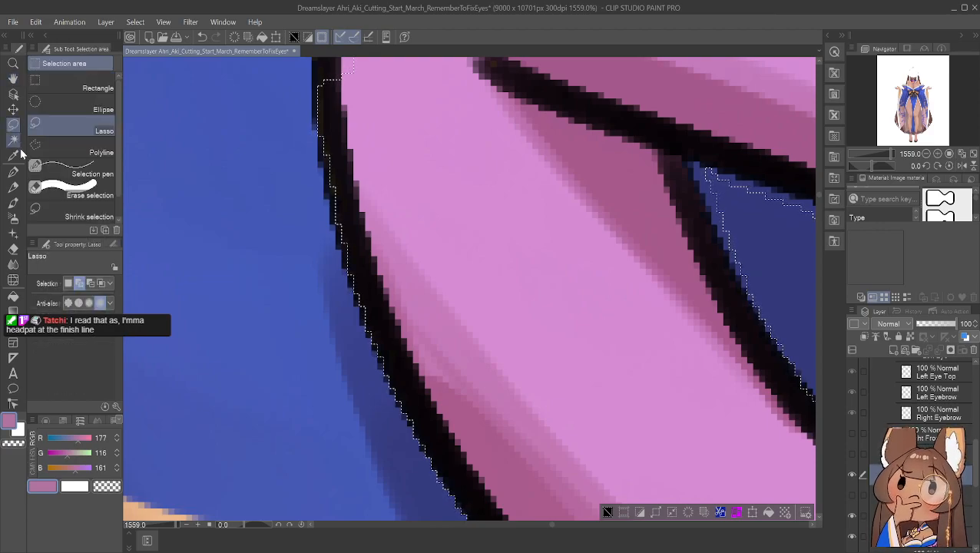
left_click(104, 174)
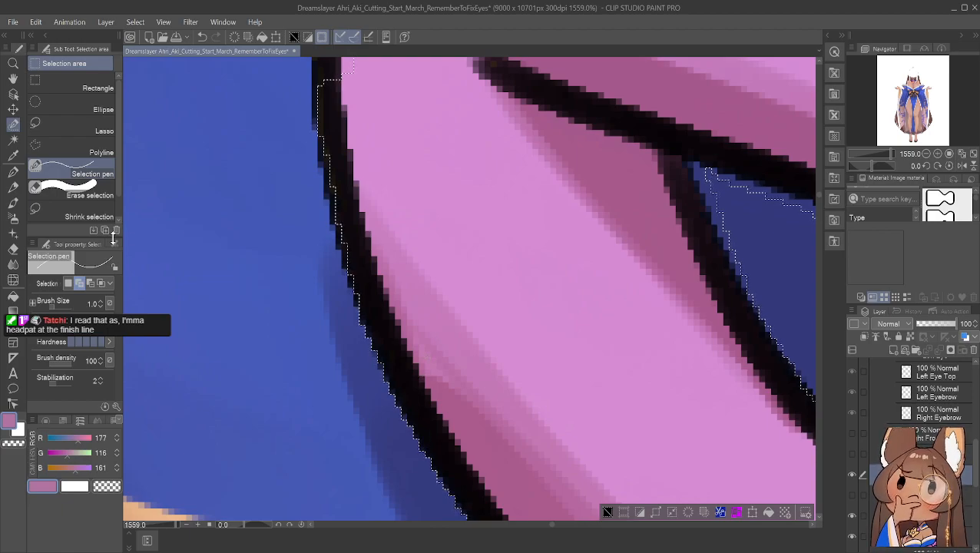
left_click(90, 283)
left_click(90, 282)
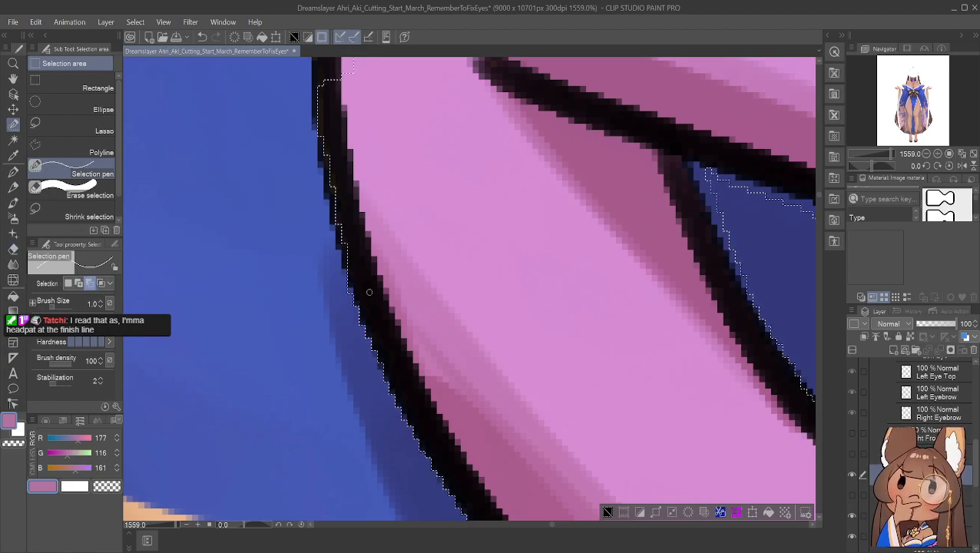
left_click(79, 282)
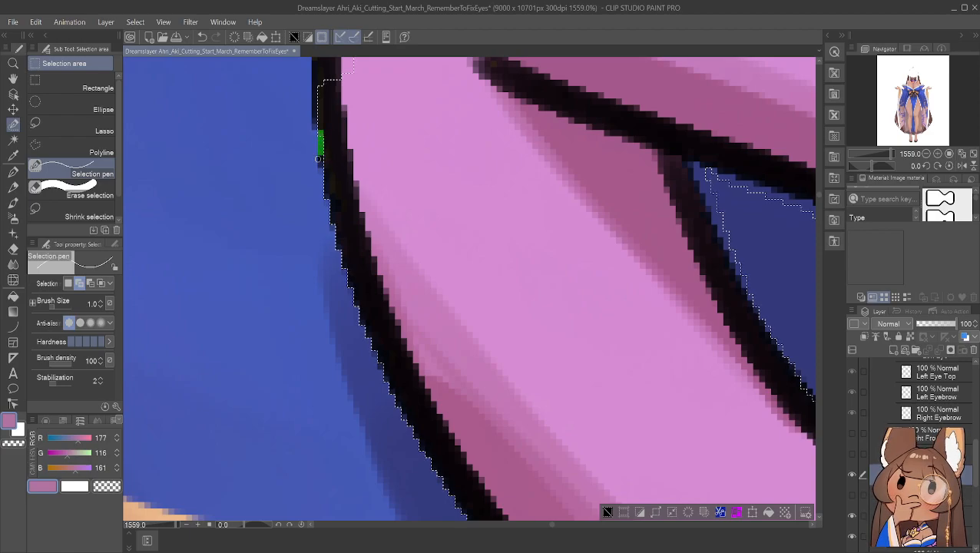
Trim stray blue pixels beside the upper ribbon's left outline from the selection with the Selection pen in subtract mode
left_click(13, 78)
left_click_drag(272, 140, 245, 217)
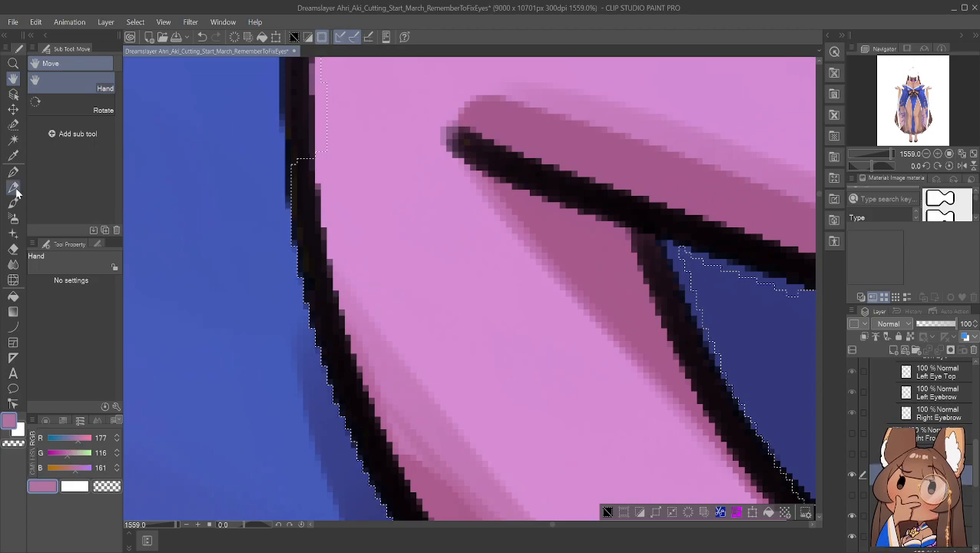
left_click(13, 188)
left_click(13, 172)
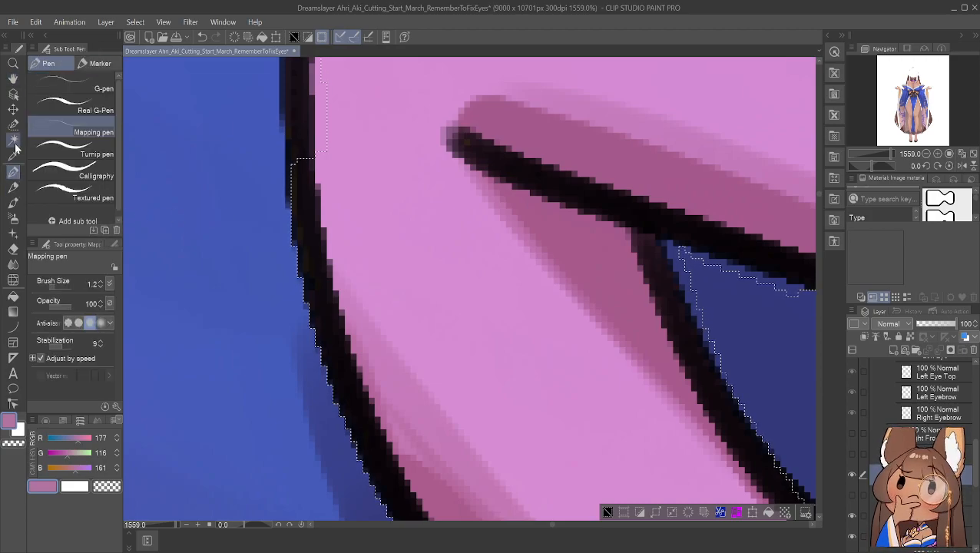
left_click(13, 127)
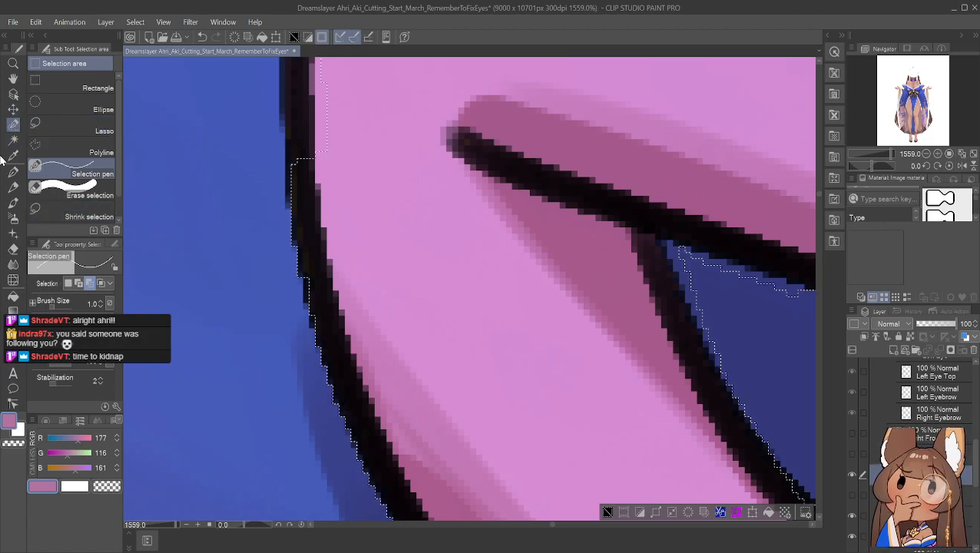
Subtract the leftover blue and orange edge pixels around the enclosed gap between the ribbons from the selection with the Selection pen
left_click(13, 79)
left_click_drag(306, 144, 346, 351)
left_click_drag(461, 296, 251, 187)
left_click_drag(493, 308, 261, 127)
left_click_drag(309, 190, 221, 145)
mouse_move(499, 274)
left_mouse_down()
mouse_move(414, 212)
mouse_move(389, 212)
mouse_move(490, 259)
left_mouse_up()
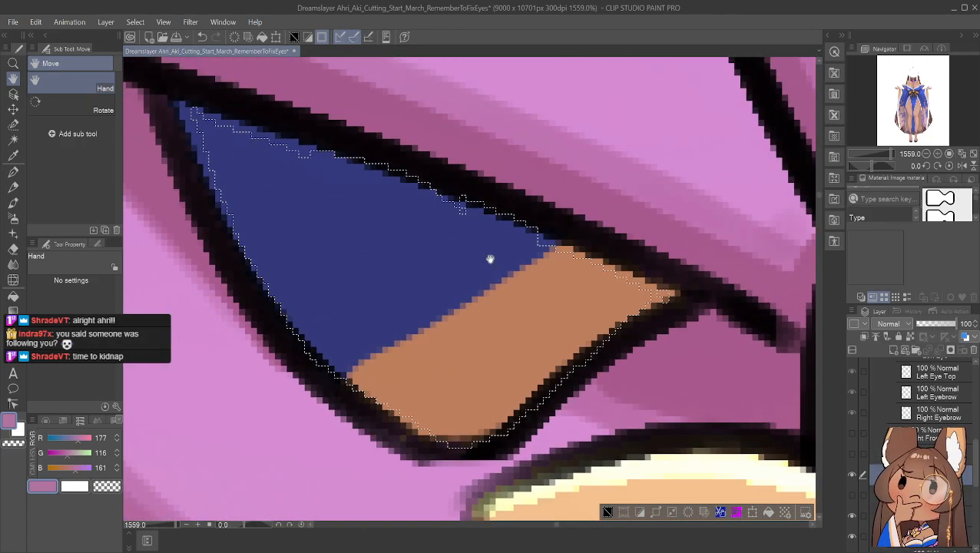
left_click(13, 123)
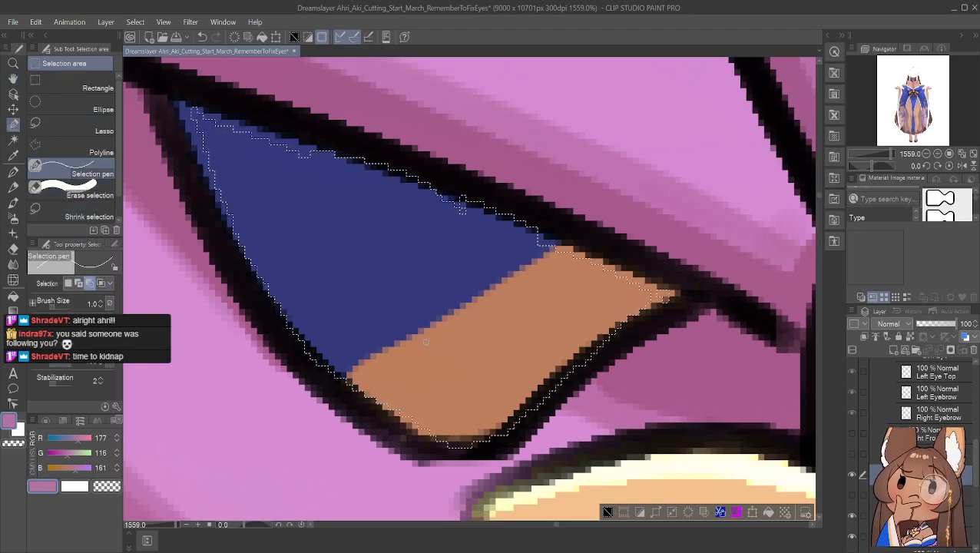
mouse_move(629, 324)
left_mouse_down()
mouse_move(577, 369)
mouse_move(621, 338)
mouse_move(583, 362)
left_mouse_up()
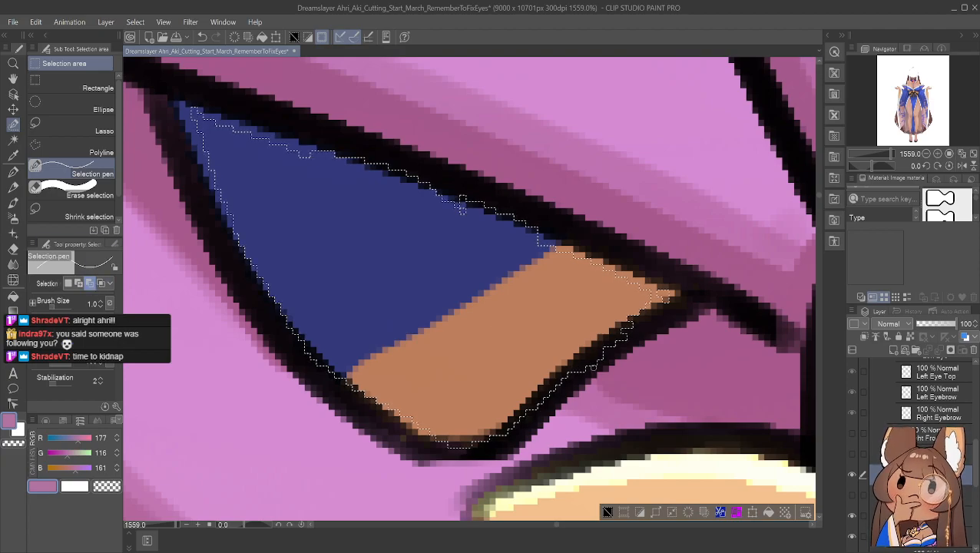
left_click_drag(633, 326, 635, 324)
left_click_drag(584, 368, 582, 371)
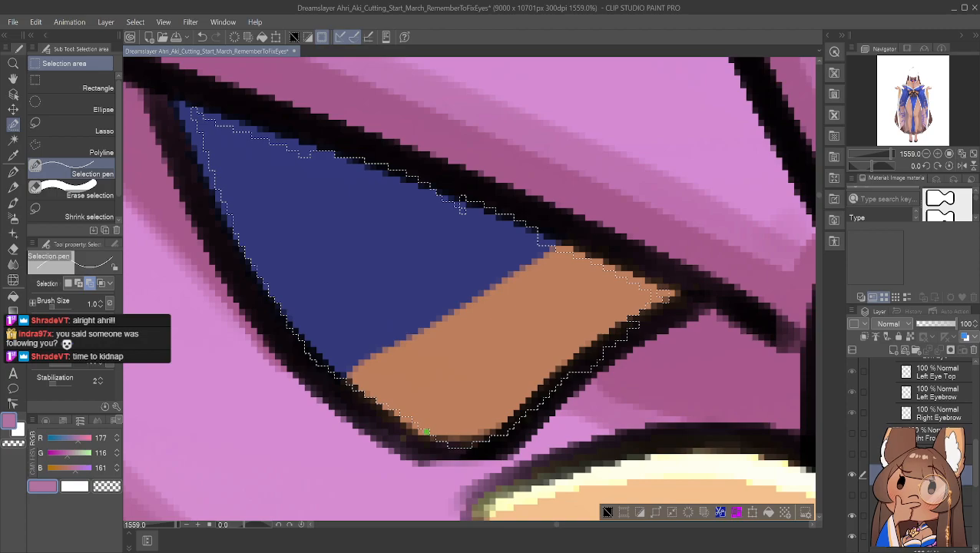
left_click_drag(410, 426, 373, 395)
mouse_move(176, 104)
left_mouse_down()
mouse_move(177, 118)
mouse_move(201, 111)
mouse_move(315, 148)
mouse_move(284, 154)
left_mouse_up()
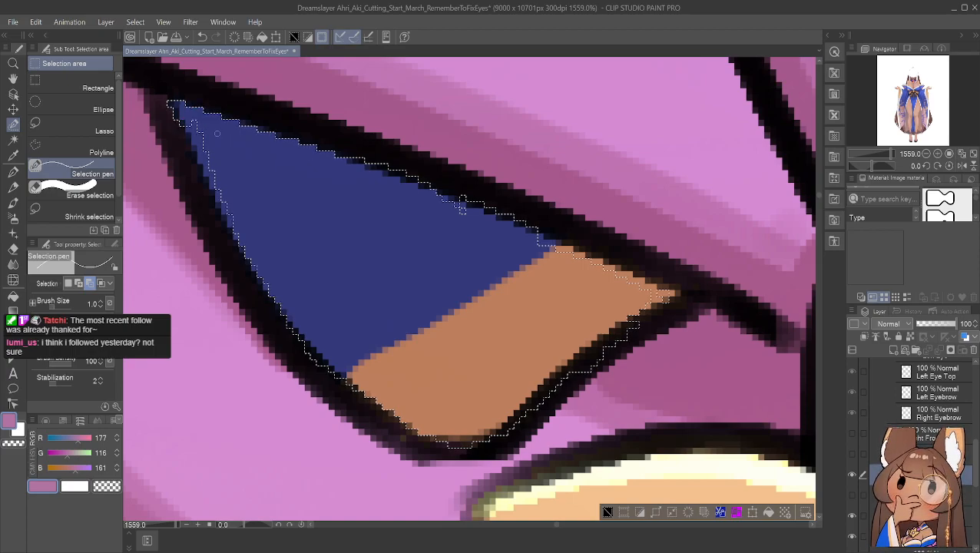
mouse_move(195, 123)
left_mouse_down()
mouse_move(213, 190)
mouse_move(272, 289)
left_mouse_up()
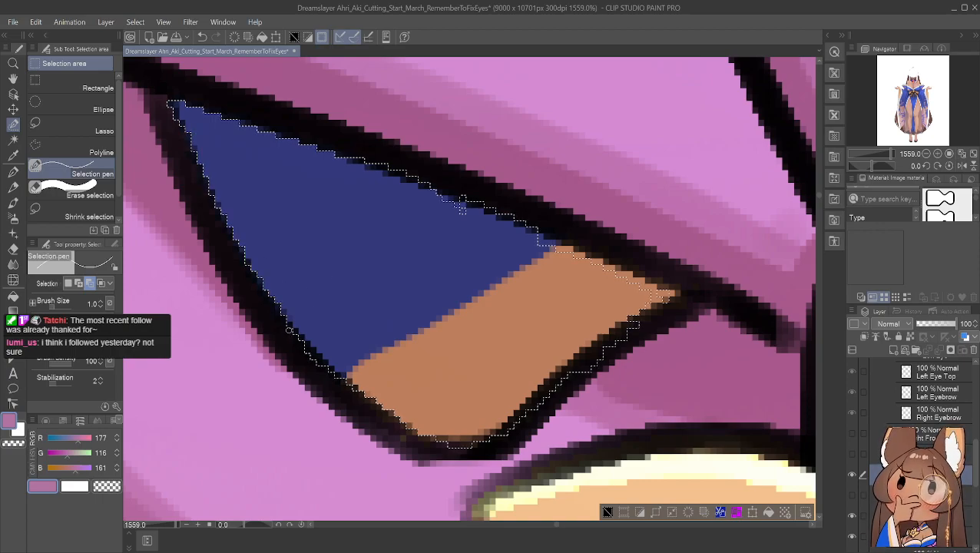
Add the black outline along the enclosed gap's left, bottom and lower-right edges to the selection with the Selection pen
left_click(79, 283)
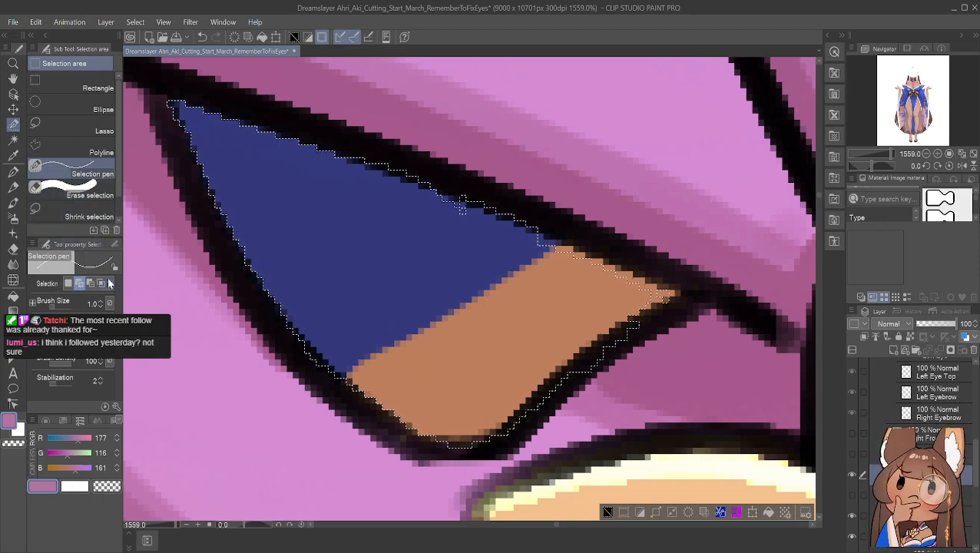
left_click_drag(290, 324, 335, 377)
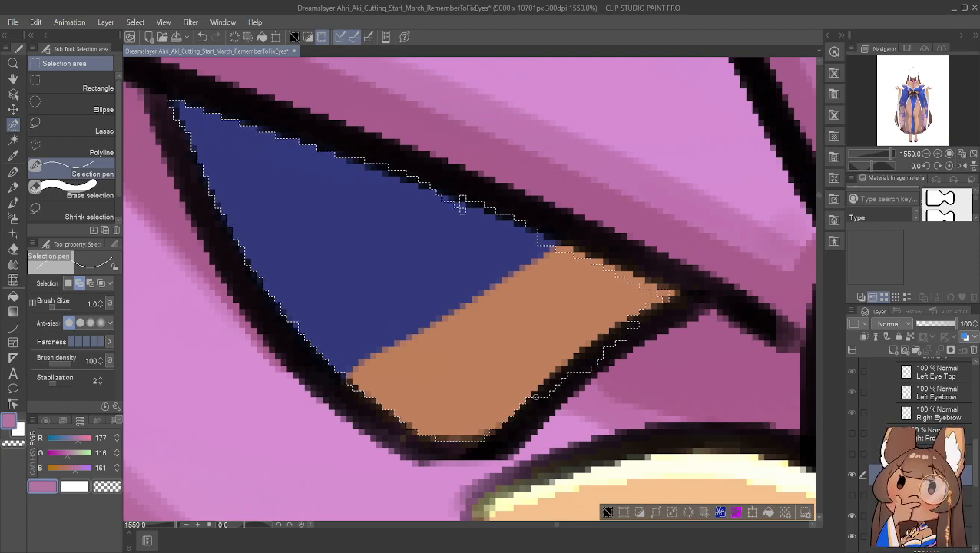
left_click_drag(544, 385, 570, 381)
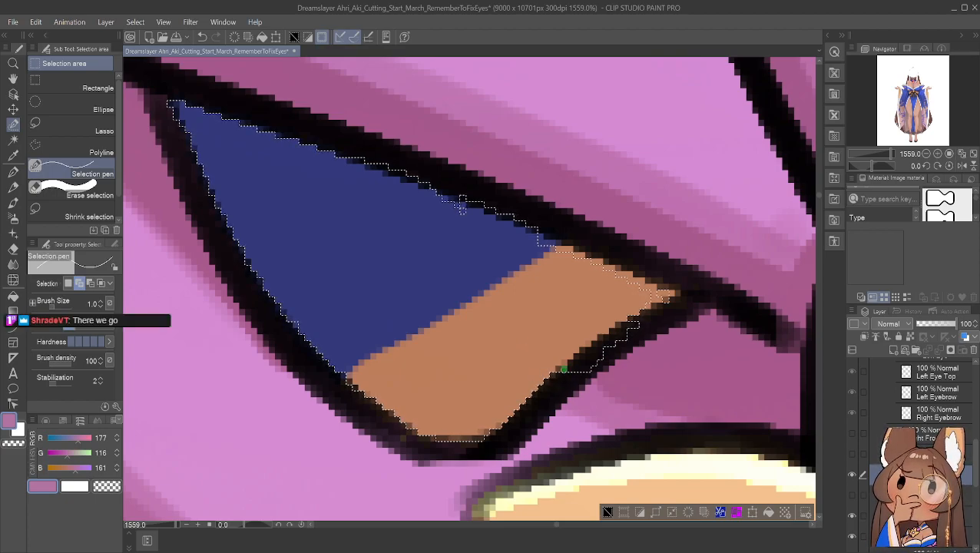
mouse_move(572, 363)
left_mouse_down()
mouse_move(618, 362)
mouse_move(584, 350)
mouse_move(633, 344)
mouse_move(601, 338)
mouse_move(641, 338)
mouse_move(612, 331)
mouse_move(647, 323)
left_mouse_up()
key("ctrl+z")
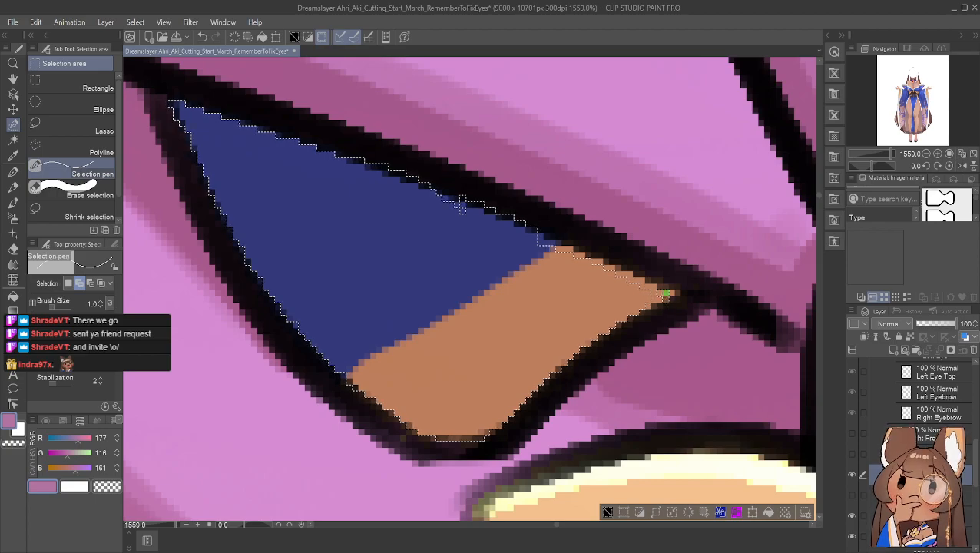
Refine the selection along the enclosed gap's upper edge with the Selection pen, adding missed black outline pixels and subtracting stray blue ones
left_click_drag(663, 296, 664, 297)
left_click(92, 285)
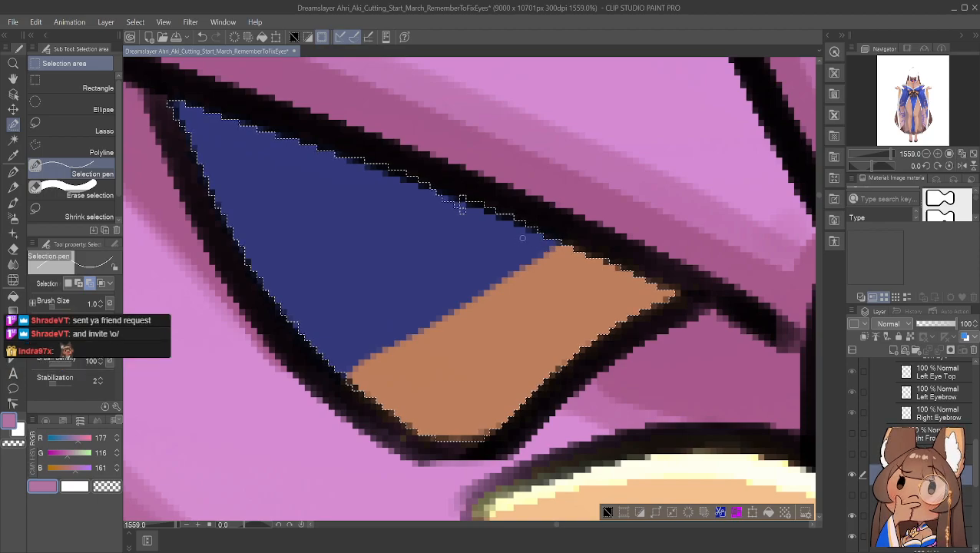
left_click_drag(453, 202, 433, 198)
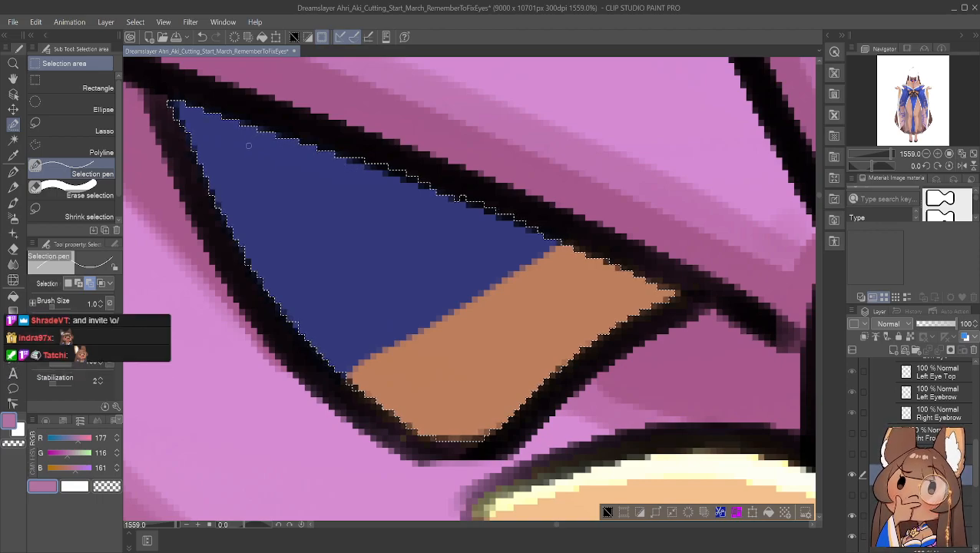
left_click(79, 284)
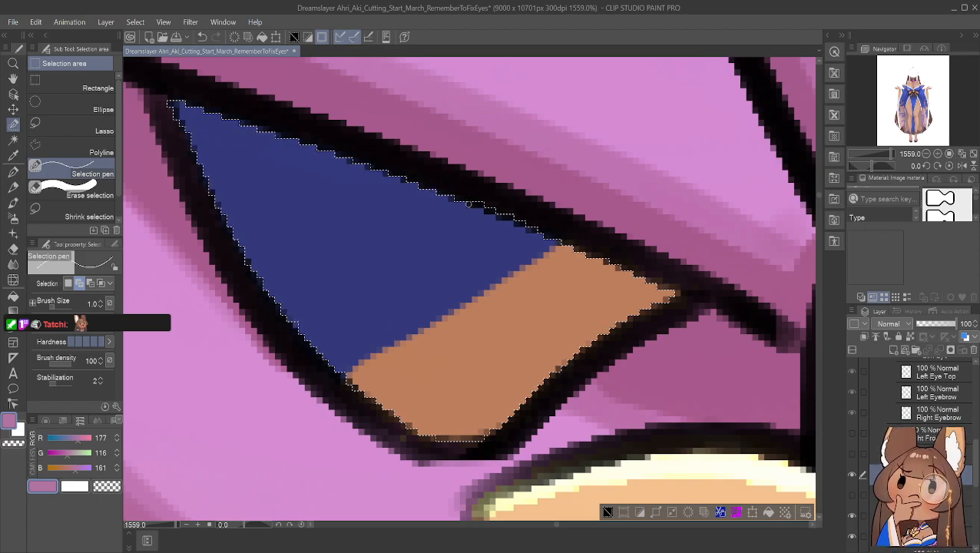
left_click_drag(494, 210, 541, 231)
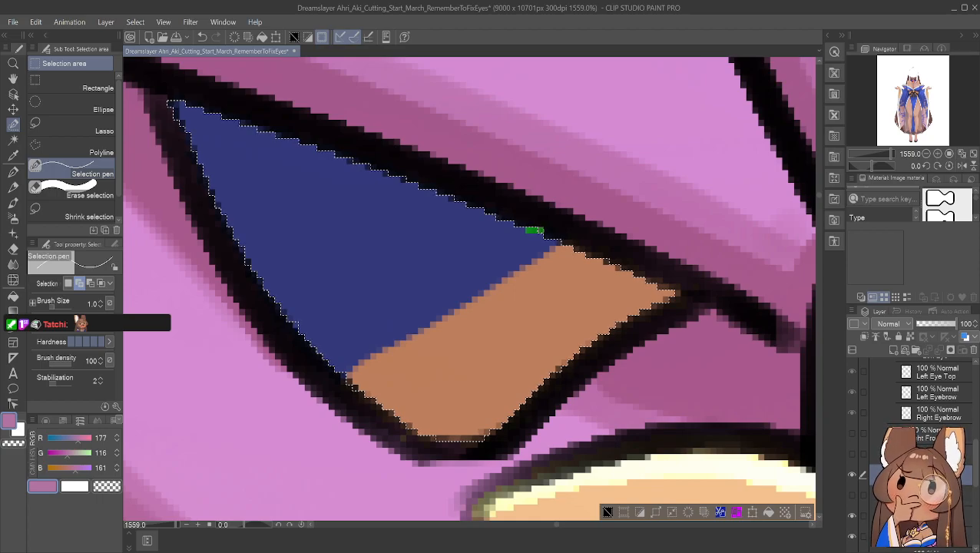
Add the missing black outline on the left ribbon loop's outer left side to the selection with the Selection pen
left_click(13, 78)
left_click_drag(348, 182, 434, 358)
left_click_drag(296, 221, 374, 244)
left_click_drag(238, 215, 365, 219)
mouse_move(199, 107)
left_mouse_down()
mouse_move(274, 183)
mouse_move(395, 211)
mouse_move(401, 224)
left_mouse_up()
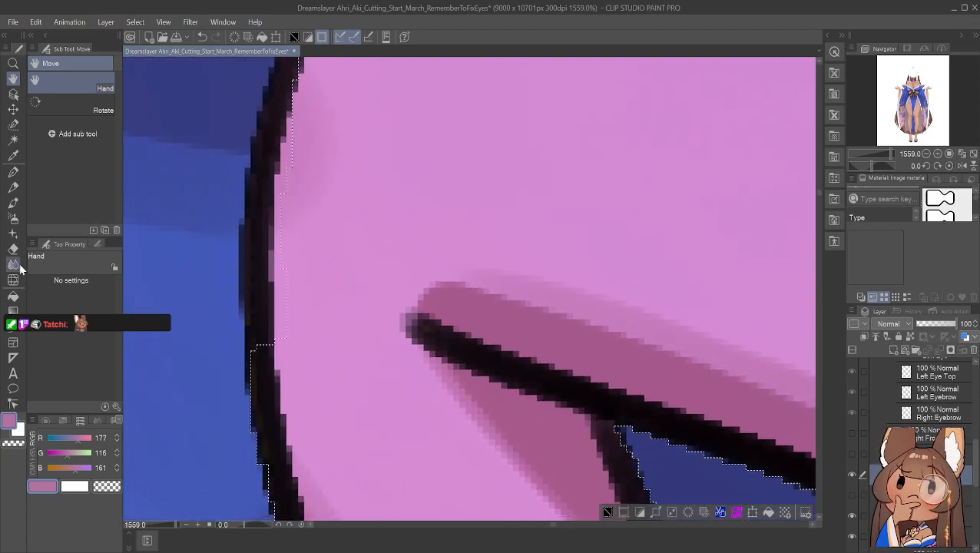
left_click(13, 123)
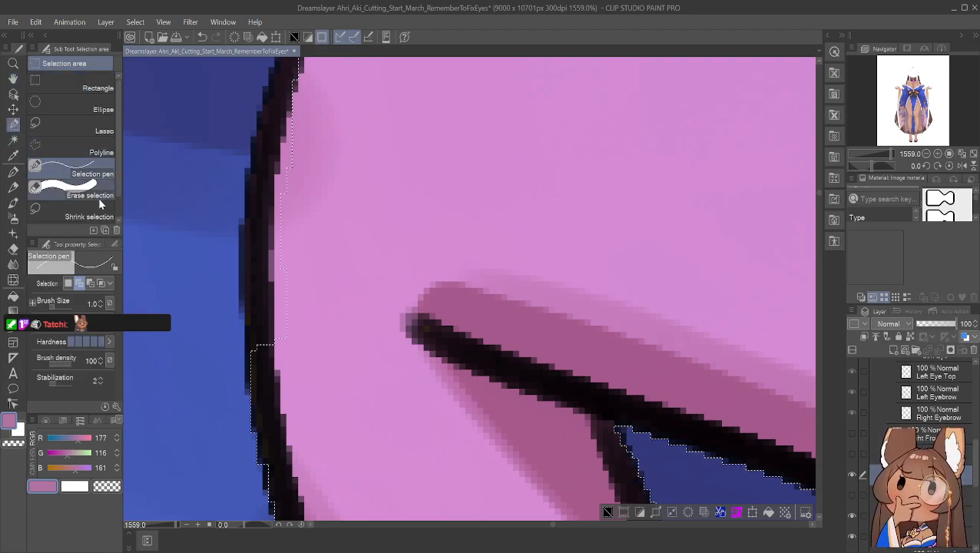
key("h")
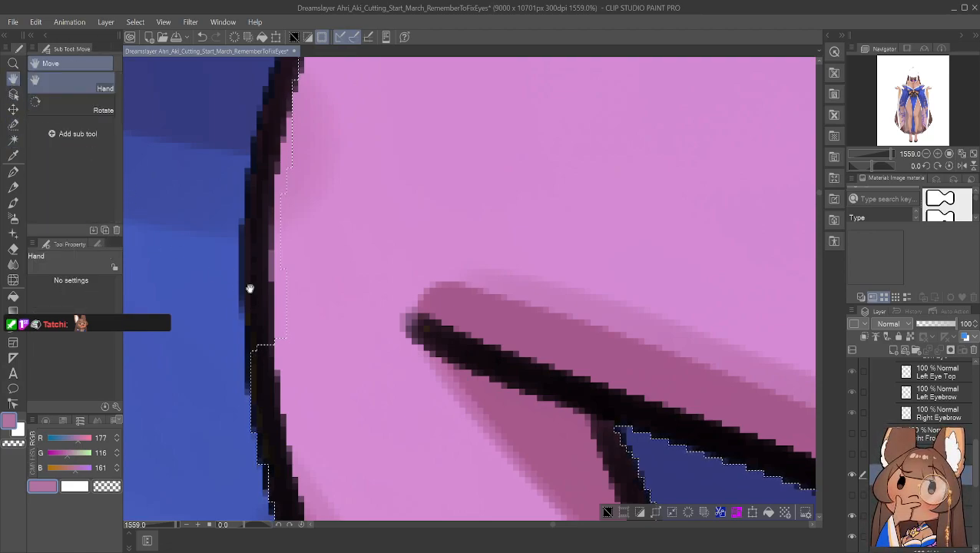
left_click_drag(288, 310, 340, 163)
mouse_move(280, 175)
left_mouse_down()
mouse_move(284, 227)
mouse_move(267, 337)
left_mouse_up()
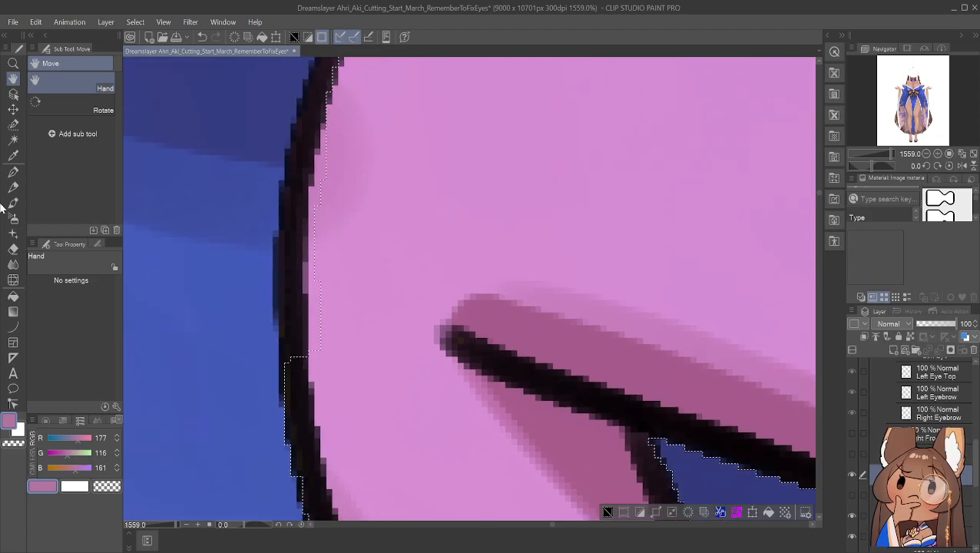
left_click(13, 124)
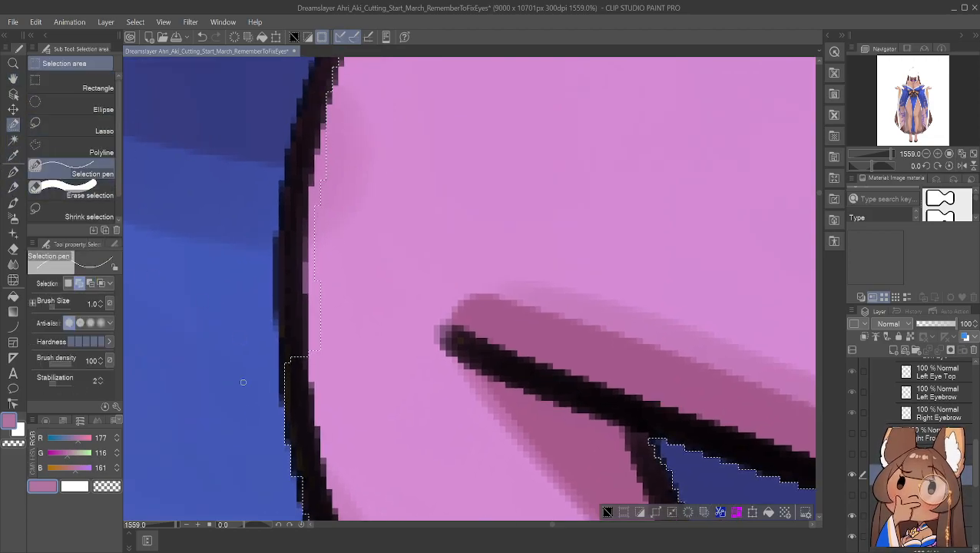
mouse_move(279, 391)
left_mouse_down()
mouse_move(290, 287)
mouse_move(301, 258)
mouse_move(328, 240)
left_mouse_up()
mouse_move(285, 341)
left_mouse_down()
mouse_move(306, 252)
mouse_move(313, 288)
mouse_move(317, 279)
mouse_move(299, 365)
mouse_move(324, 293)
mouse_move(318, 284)
mouse_move(300, 347)
left_mouse_up()
left_click_drag(318, 278, 317, 291)
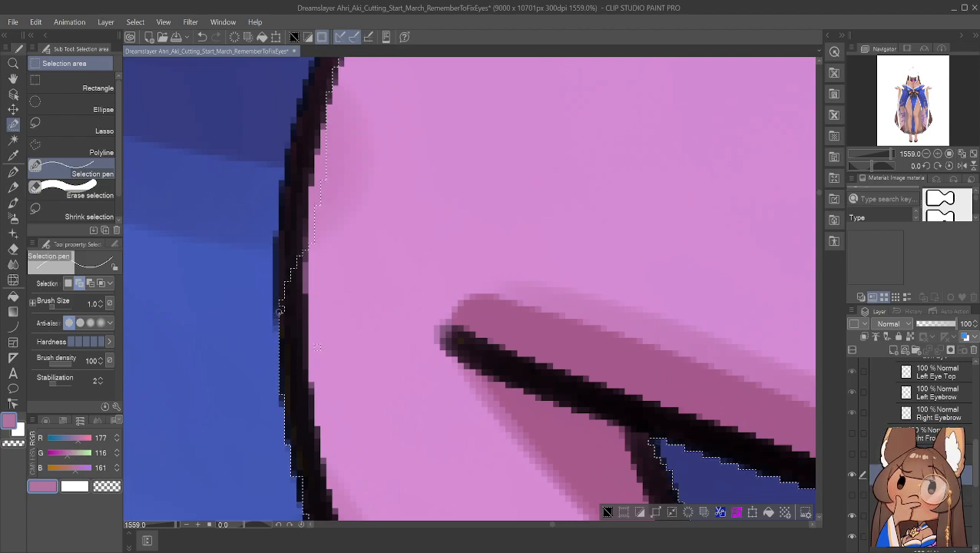
mouse_move(286, 304)
left_mouse_down()
mouse_move(289, 240)
mouse_move(282, 312)
left_mouse_up()
mouse_move(288, 239)
left_mouse_down()
mouse_move(285, 212)
mouse_move(286, 242)
left_mouse_up()
mouse_move(281, 203)
left_mouse_down()
mouse_move(285, 240)
mouse_move(285, 201)
mouse_move(294, 272)
mouse_move(303, 246)
left_mouse_up()
Add the black outline around the left ribbon loop's upper-left curve with the Lasso, filling missed edge pixels with the Selection pen
left_click(13, 78)
left_click_drag(221, 98, 234, 297)
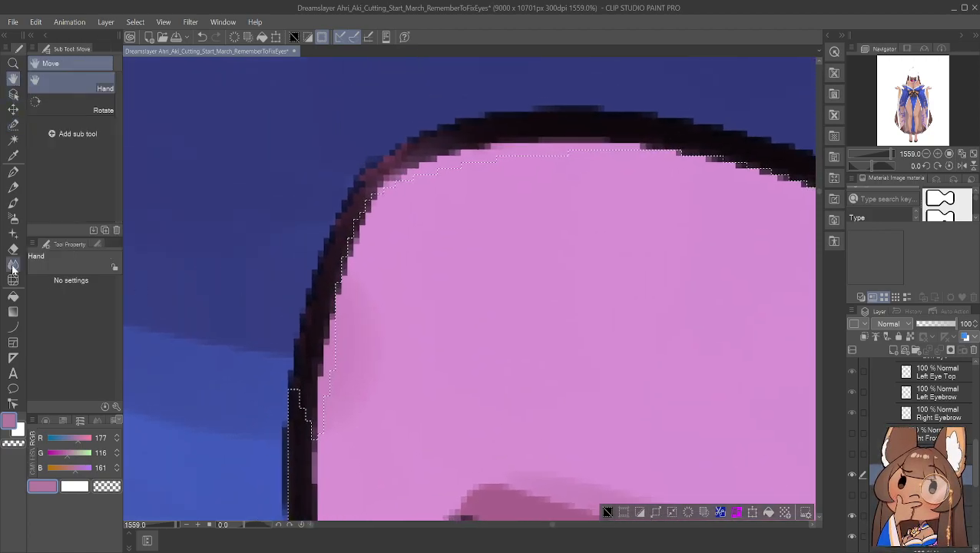
left_click(13, 125)
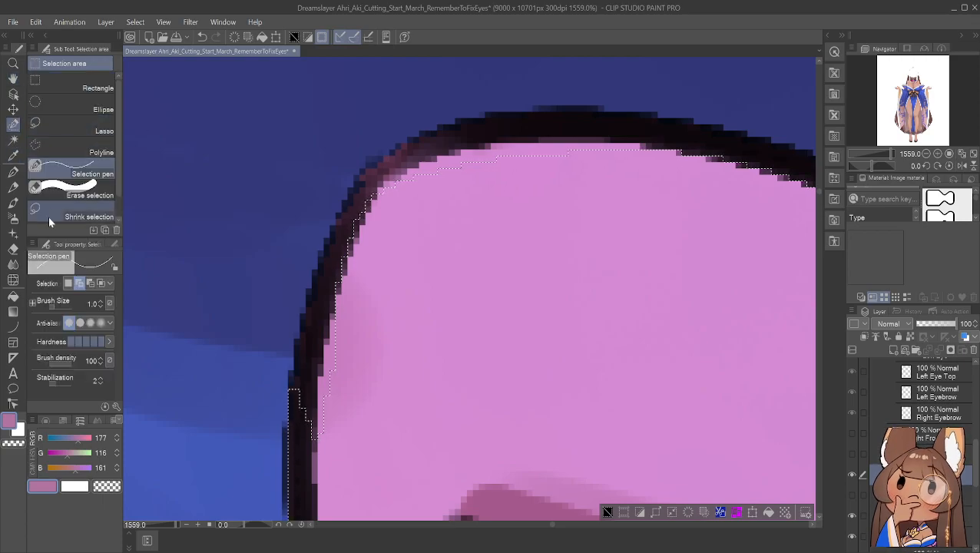
left_click(73, 126)
mouse_move(292, 389)
left_mouse_down()
mouse_move(346, 198)
mouse_move(367, 166)
mouse_move(427, 129)
mouse_move(532, 111)
mouse_move(786, 148)
mouse_move(816, 175)
mouse_move(781, 228)
mouse_move(371, 435)
mouse_move(322, 430)
mouse_move(299, 394)
left_mouse_up()
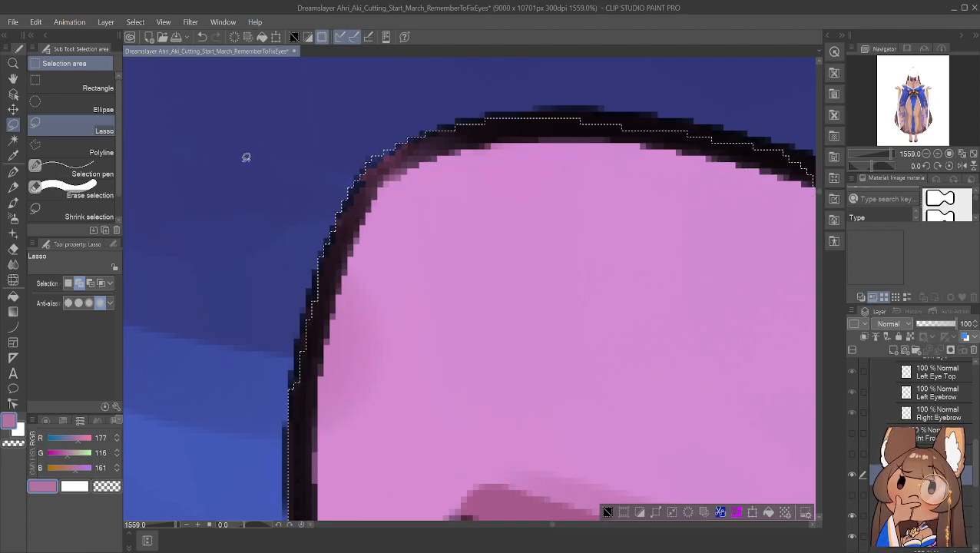
left_click(69, 172)
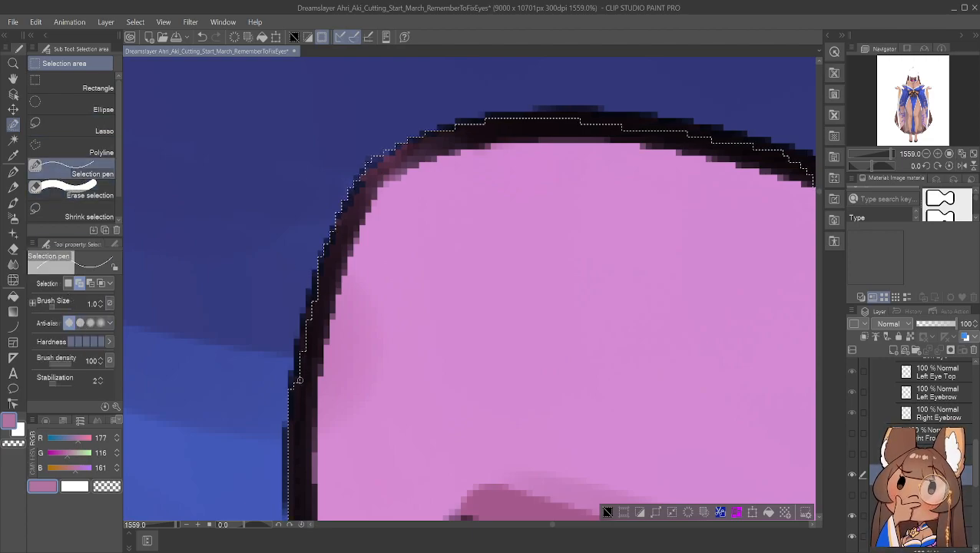
left_click_drag(303, 335, 323, 277)
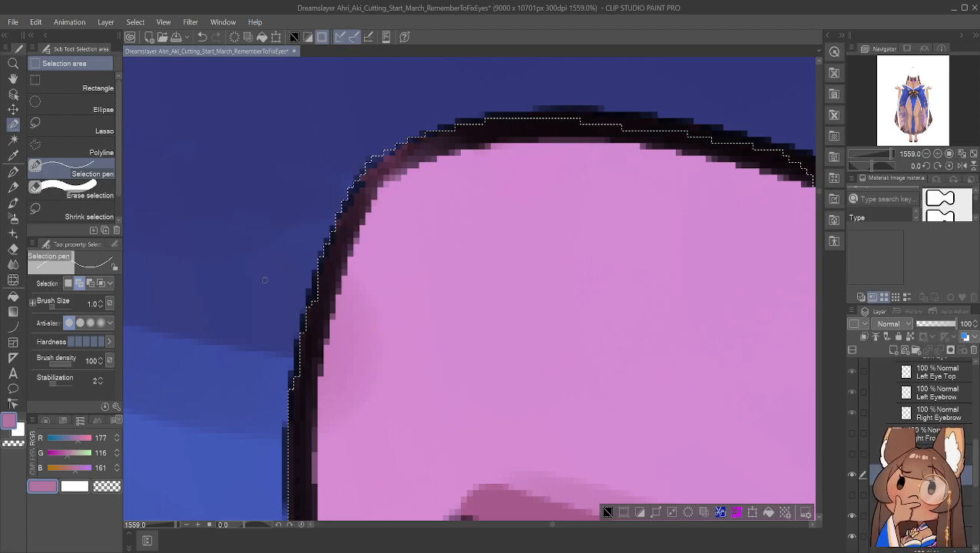
Subtract stray blue pixels along the loop's upper-left curve and add the missed black pixels along its top outline with the Selection pen
left_click(90, 283)
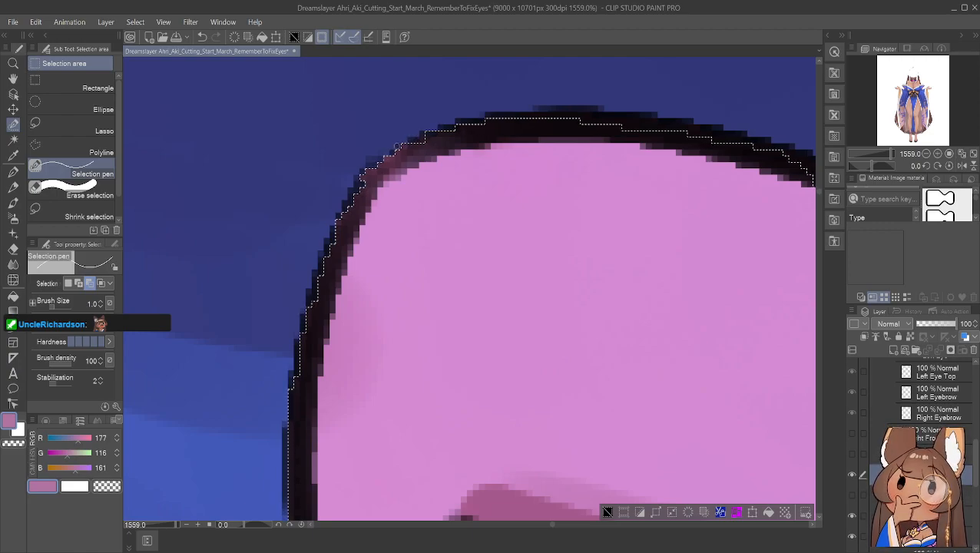
left_click(79, 284)
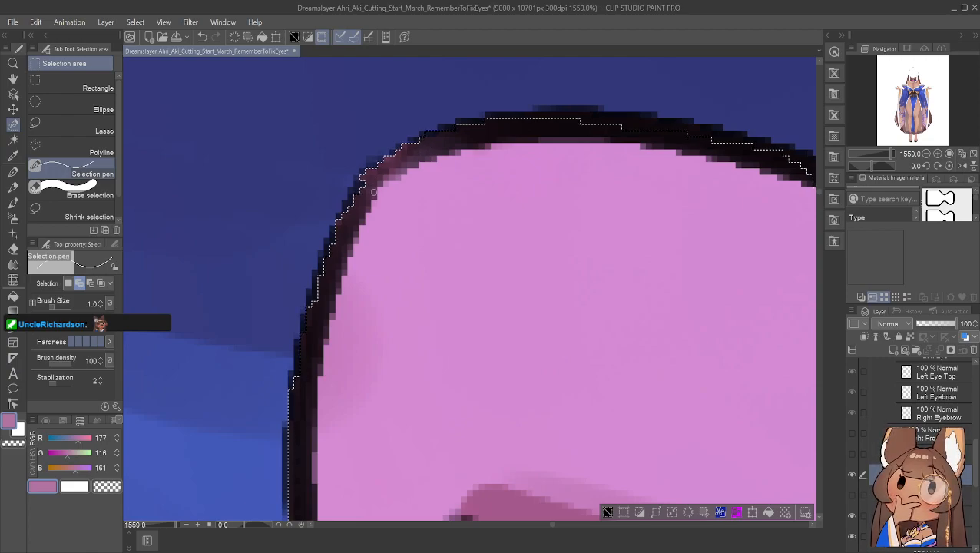
left_click(90, 283)
left_click(79, 282)
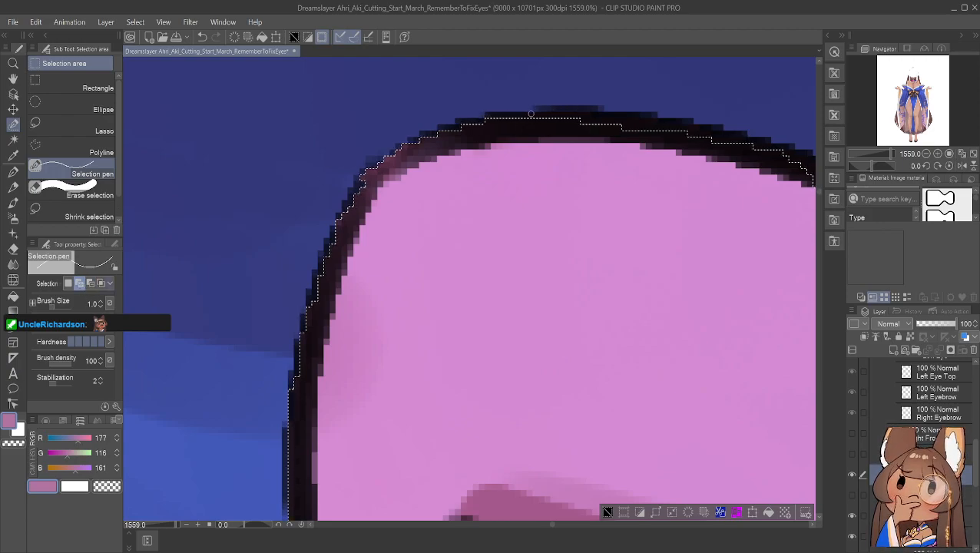
mouse_move(581, 115)
left_mouse_down()
mouse_move(649, 121)
mouse_move(642, 127)
mouse_move(750, 146)
left_mouse_up()
mouse_move(757, 146)
left_mouse_down()
mouse_move(811, 164)
mouse_move(813, 182)
left_mouse_up()
Add the black outline from the loop's top down toward the central loop to the selection with the Selection pen and Lasso
left_click(13, 78)
left_click_drag(603, 204, 136, 212)
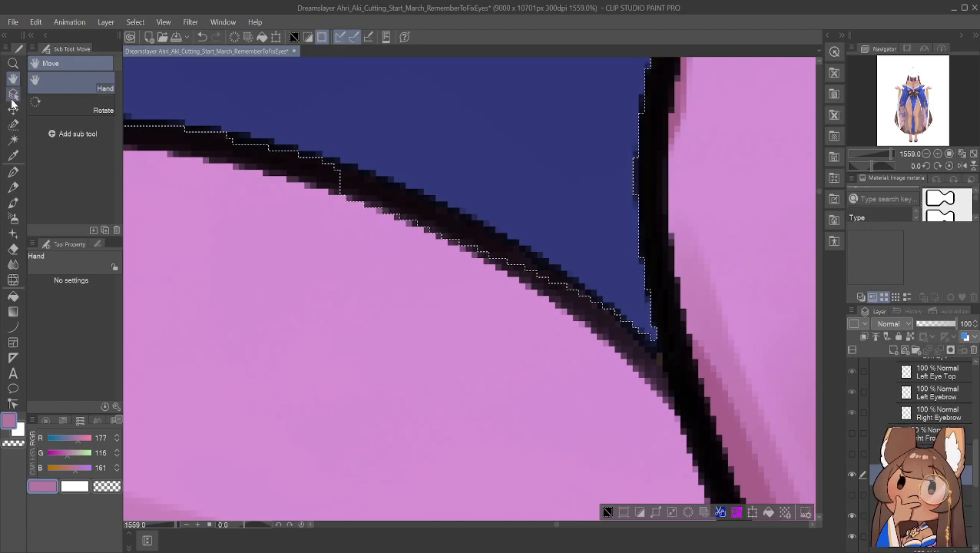
left_click(13, 125)
mouse_move(338, 169)
left_mouse_down()
mouse_move(428, 202)
mouse_move(517, 251)
left_mouse_up()
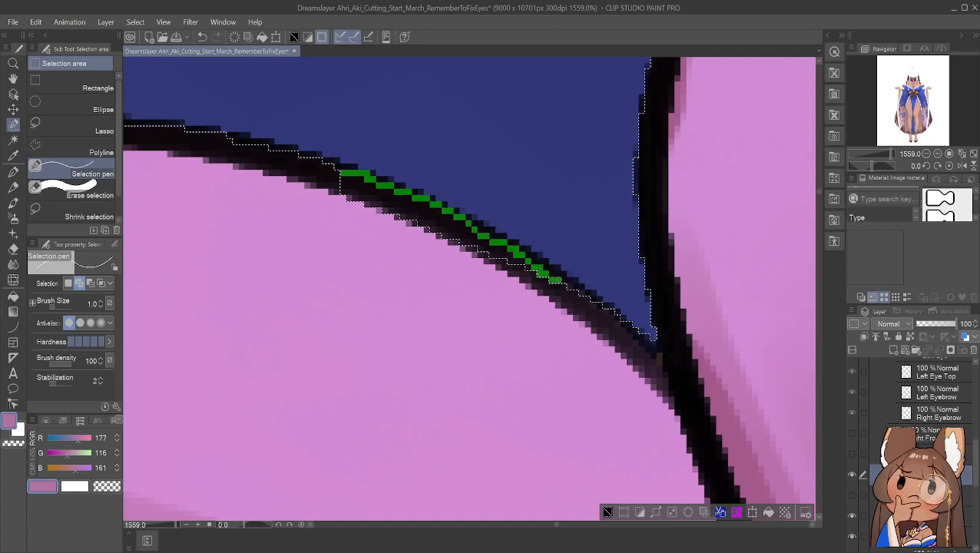
left_click_drag(574, 293, 574, 293)
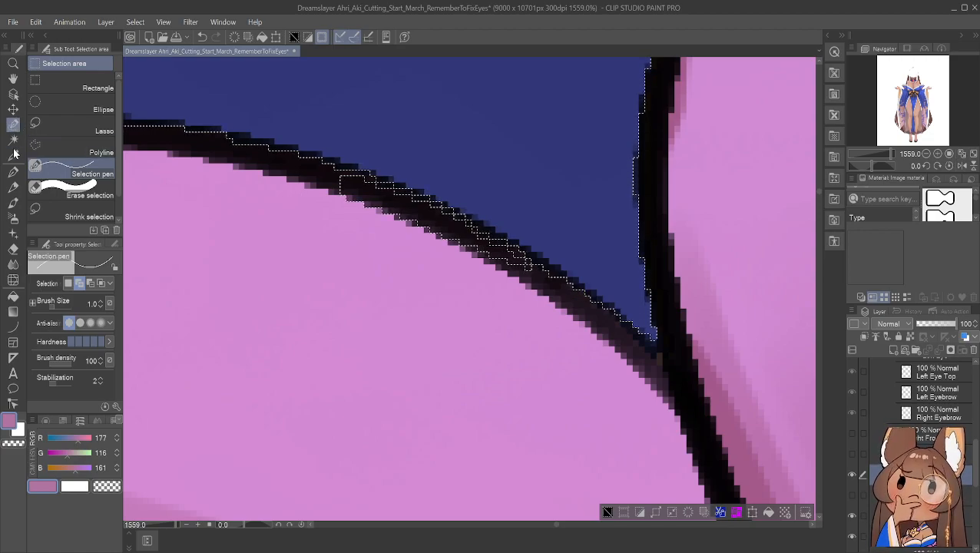
left_click(78, 127)
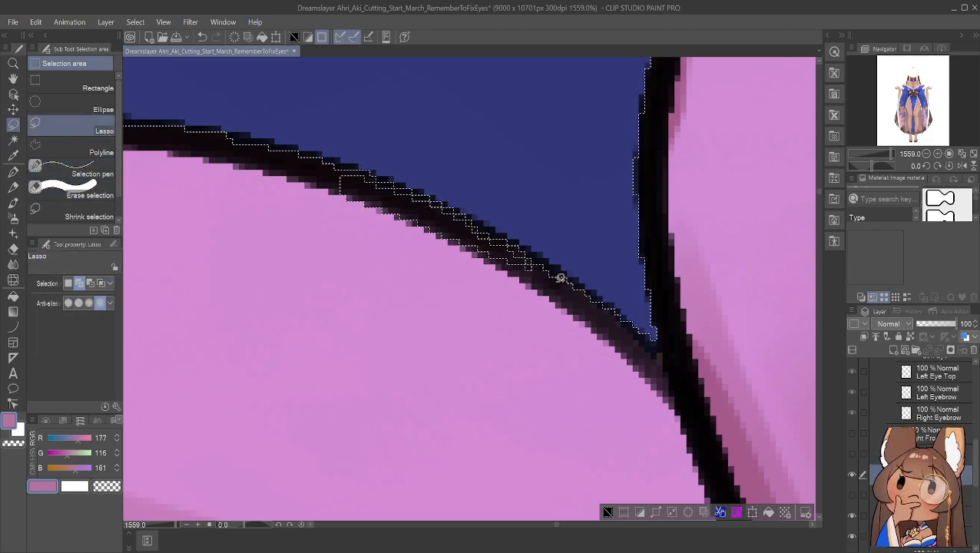
left_click_drag(543, 261, 460, 214)
mouse_move(354, 167)
left_mouse_down()
mouse_move(340, 209)
mouse_move(495, 285)
left_mouse_up()
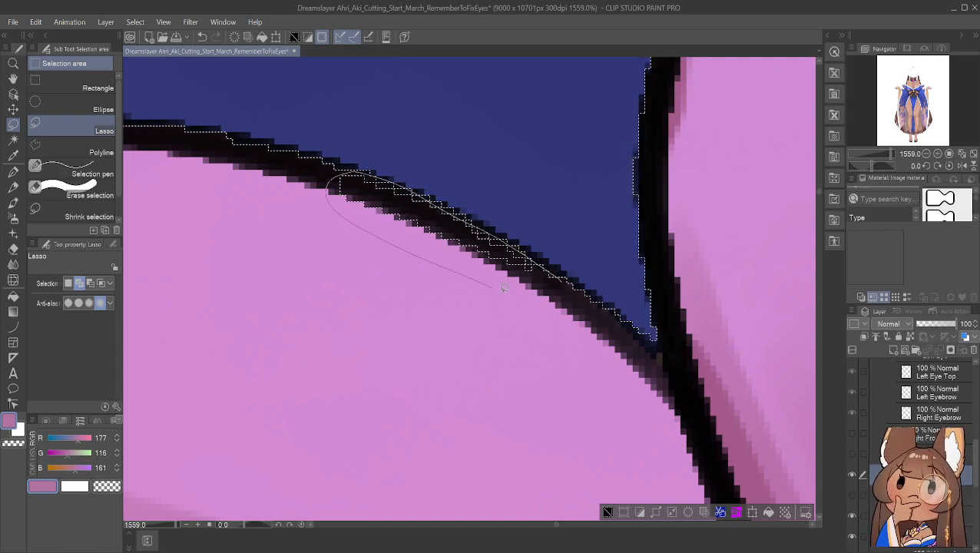
left_click_drag(565, 275, 566, 278)
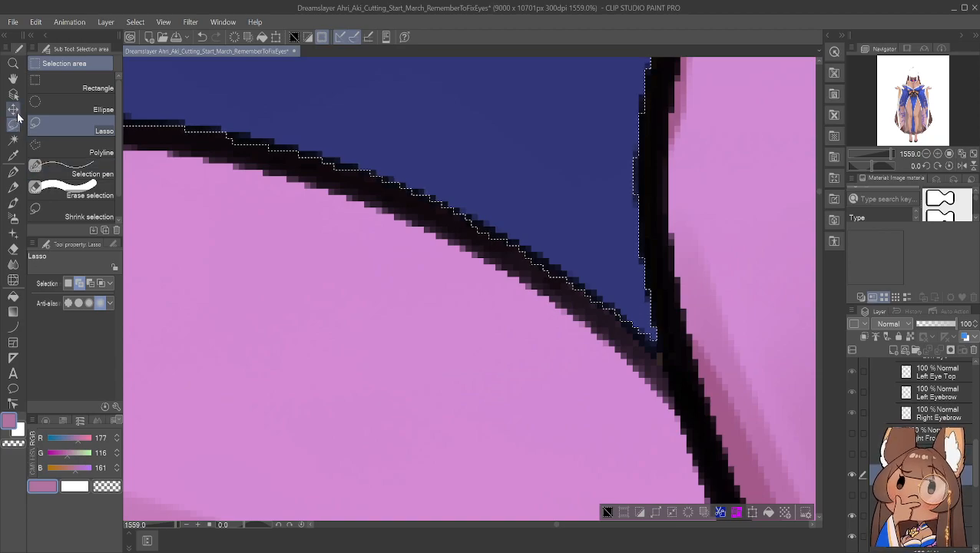
Refine the selection along the sloping outline and subtract the blue tip where the left and central loops meet, using the Selection pen
left_click(13, 141)
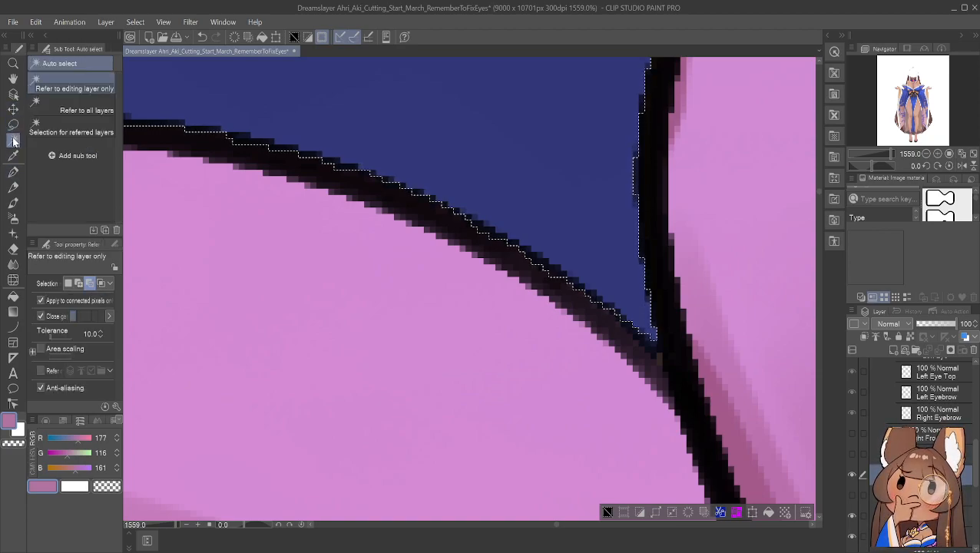
left_click(13, 124)
left_click(84, 173)
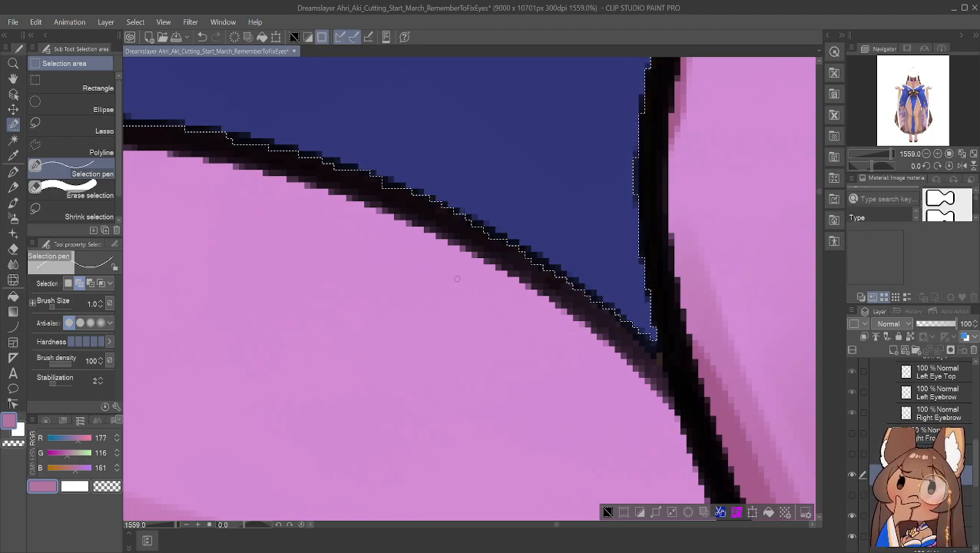
left_click(90, 283)
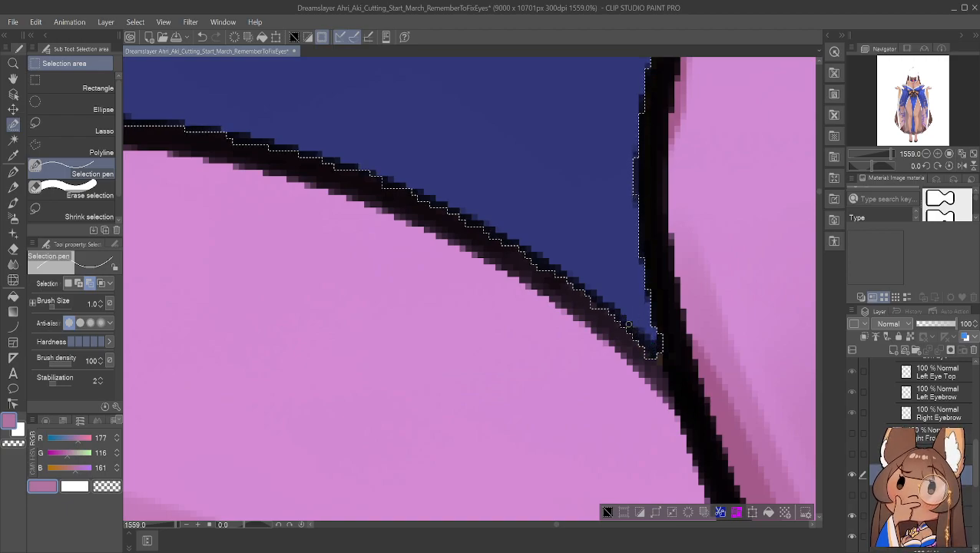
left_click(80, 285)
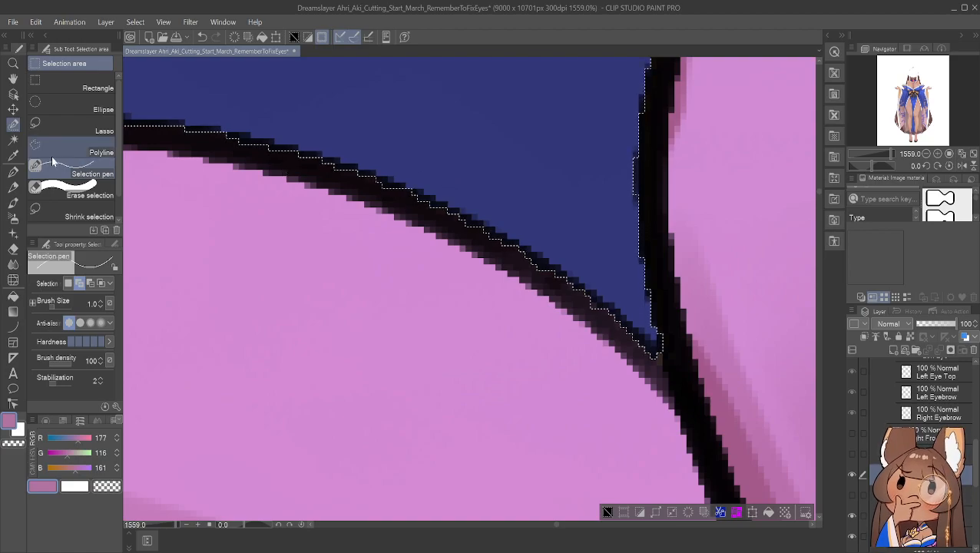
Separate the selected tassel and ribbons onto their own layer and hide that layer to check the cut-out
left_click(13, 78)
mouse_move(262, 99)
left_mouse_down()
mouse_move(361, 313)
mouse_move(391, 275)
mouse_move(298, 332)
mouse_move(295, 374)
mouse_move(185, 196)
mouse_move(204, 289)
mouse_move(282, 212)
mouse_move(313, 142)
left_mouse_up()
scroll(477, 269, "down", 5)
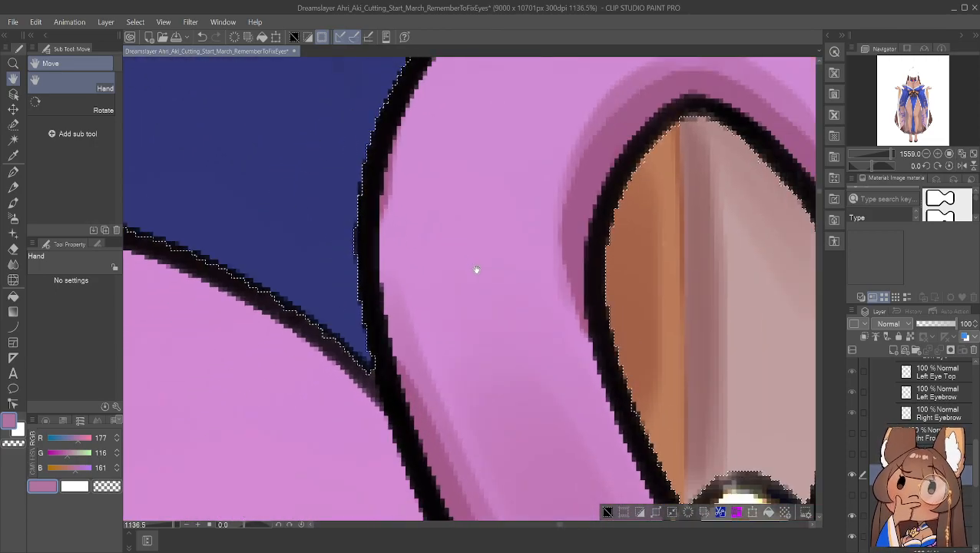
scroll(619, 219, "down", 5)
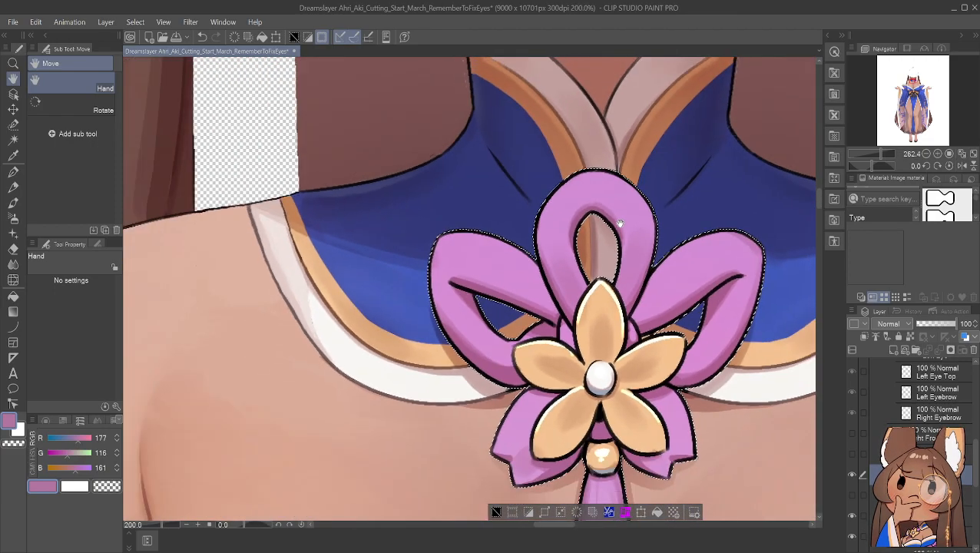
left_click_drag(765, 219, 651, 132)
left_click_drag(669, 314, 645, 307)
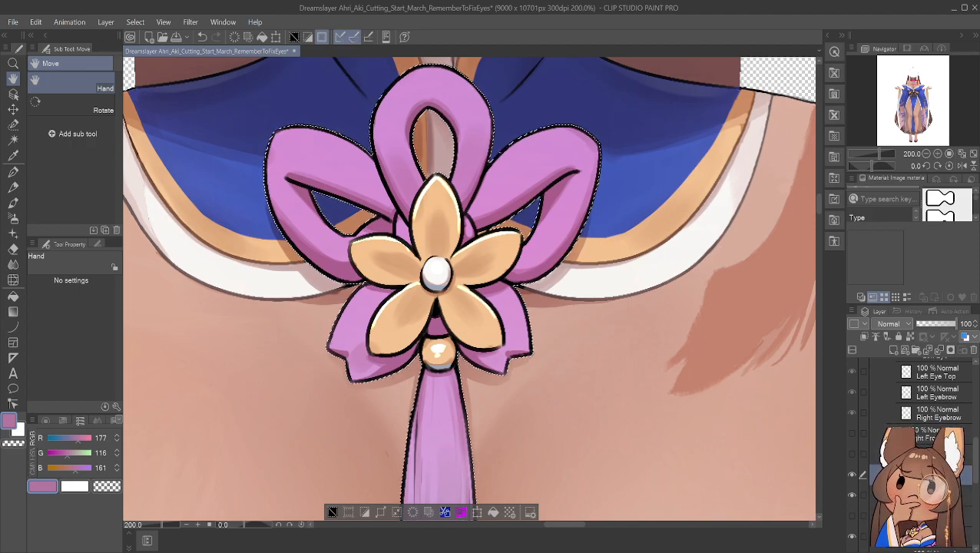
left_click(880, 454)
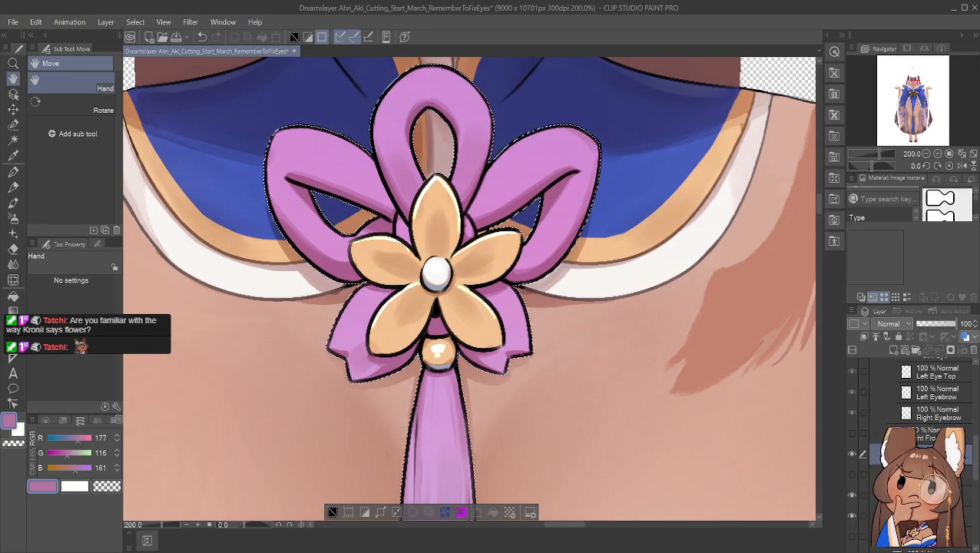
left_click_drag(922, 496, 922, 469)
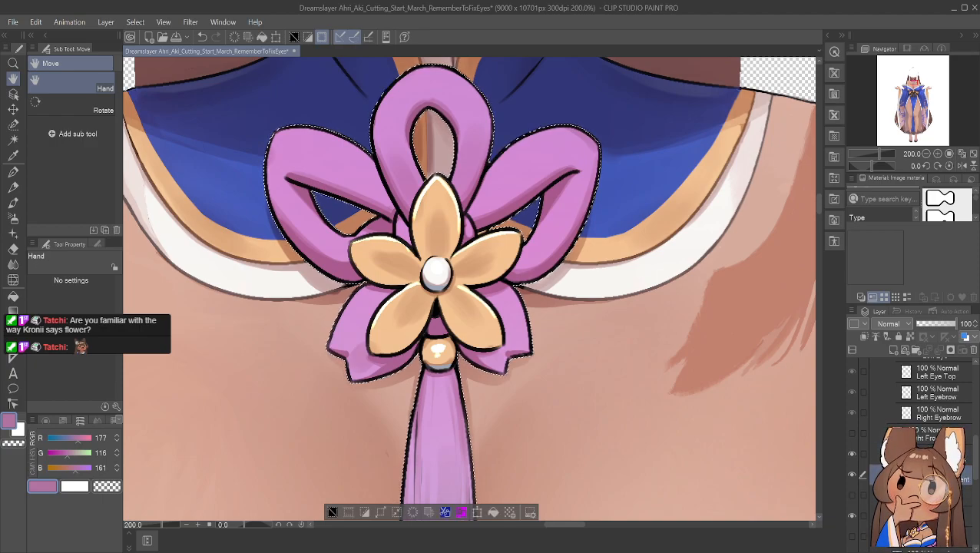
scroll(921, 453, "down", 1)
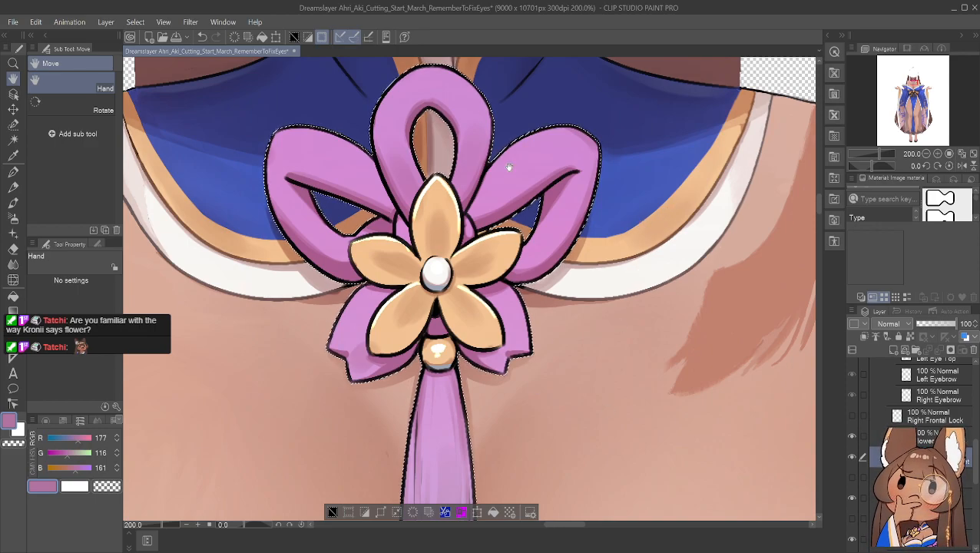
left_click(851, 458)
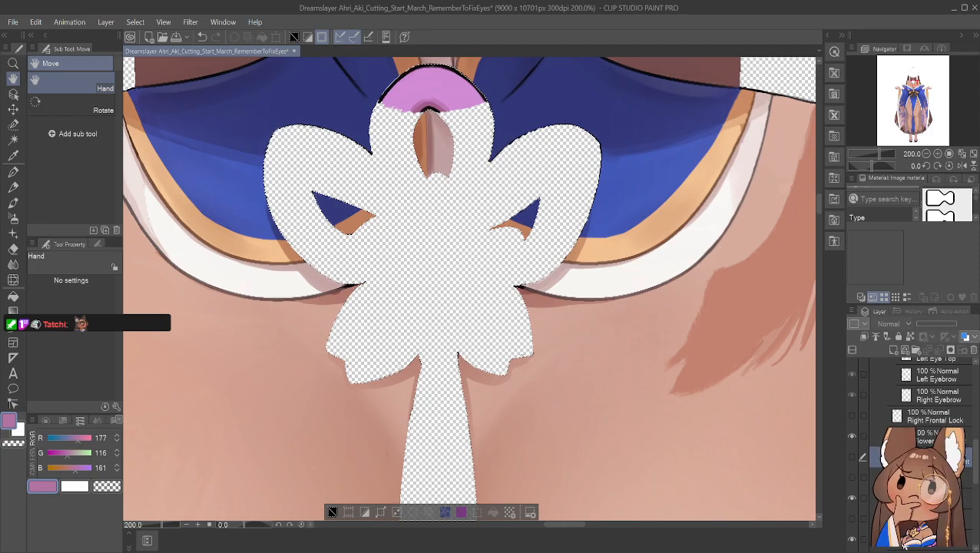
Hide the layer holding the remaining piece of the ornament's top loop and move it into the Flower Ornament folder
left_click(878, 544)
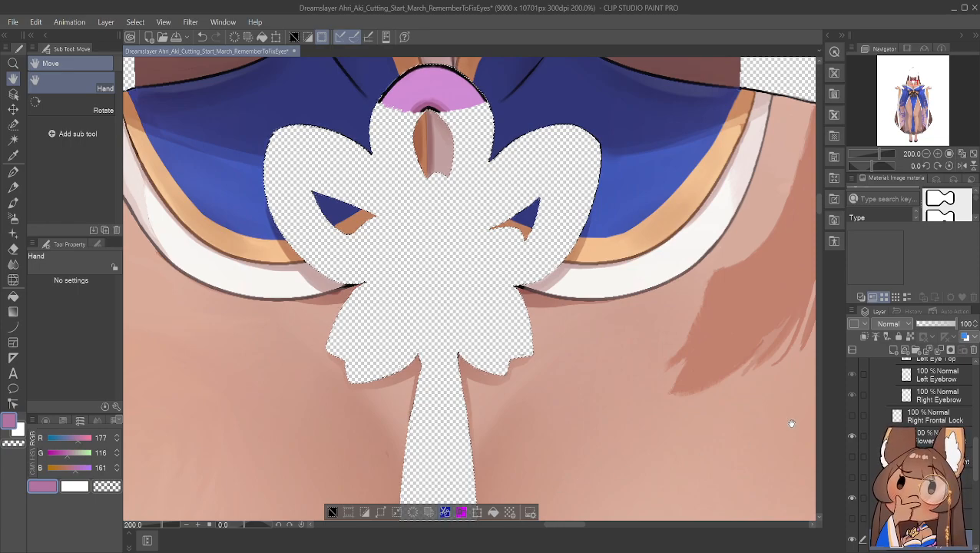
scroll(925, 547, "down", 1)
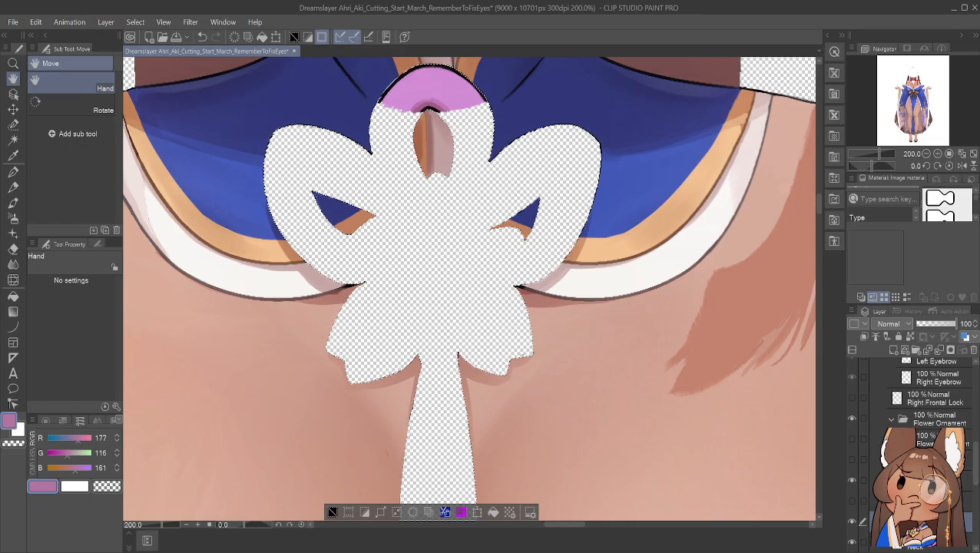
left_click(854, 523)
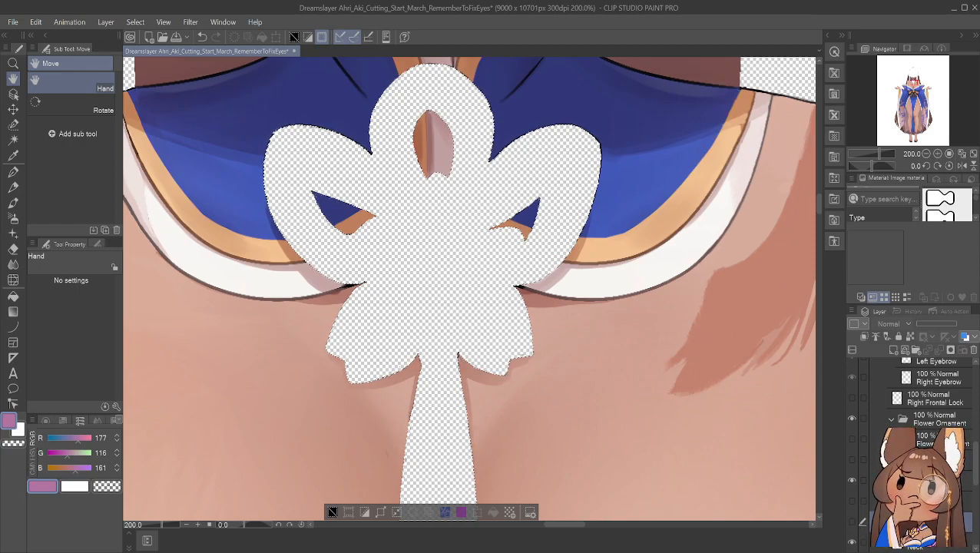
left_click_drag(932, 522, 931, 430)
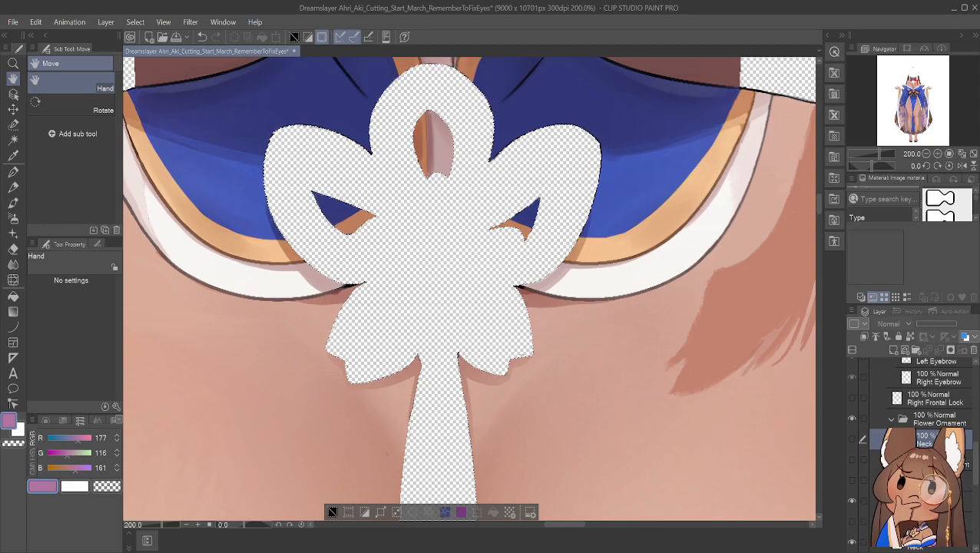
Make both cut-out neck ornament layers in the Flower Ornament folder visible and merge them into one layer
left_click(850, 438)
left_click(851, 439)
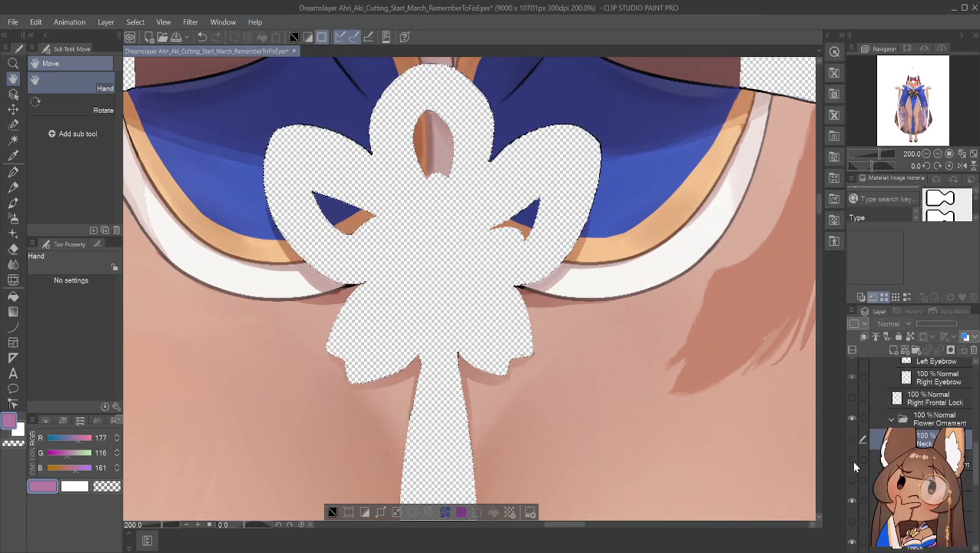
left_click(854, 461)
left_click(851, 461)
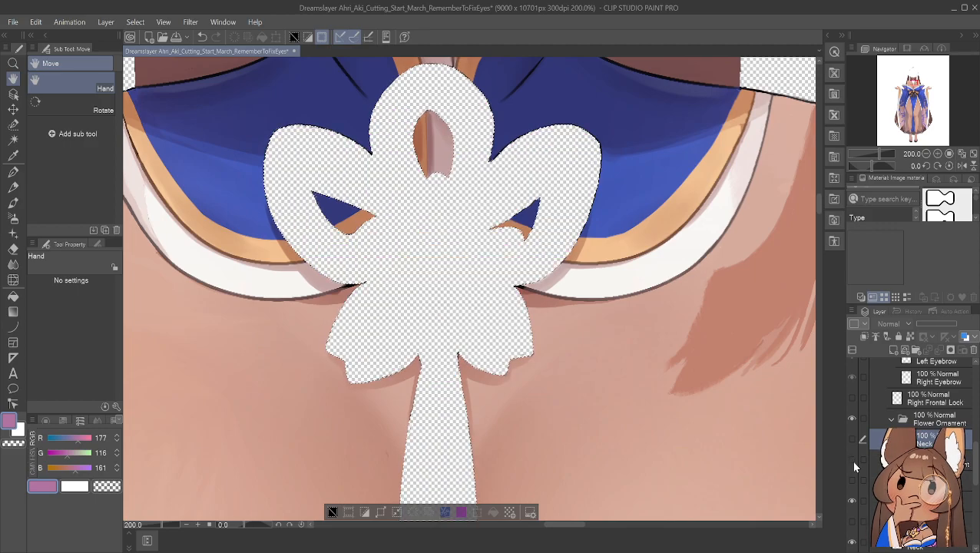
left_click(863, 461)
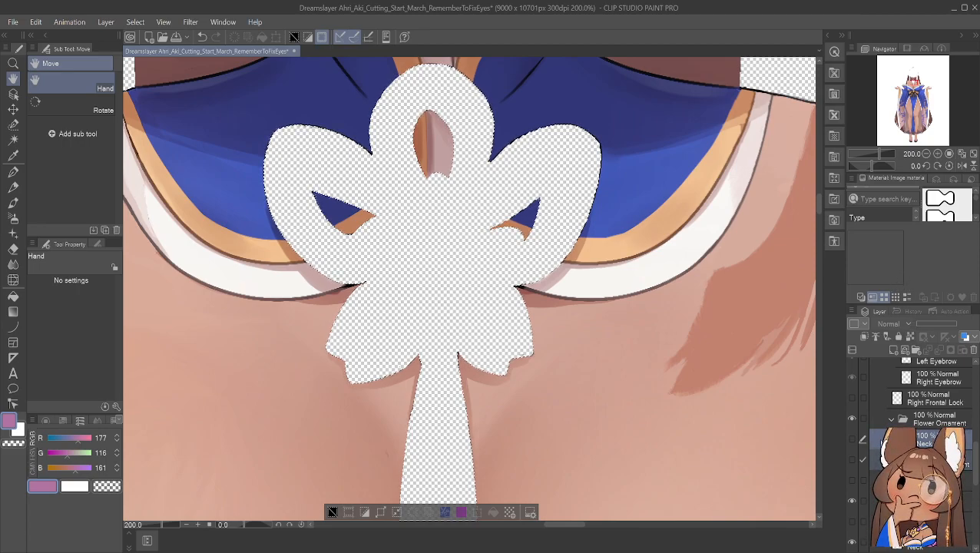
left_click(852, 439)
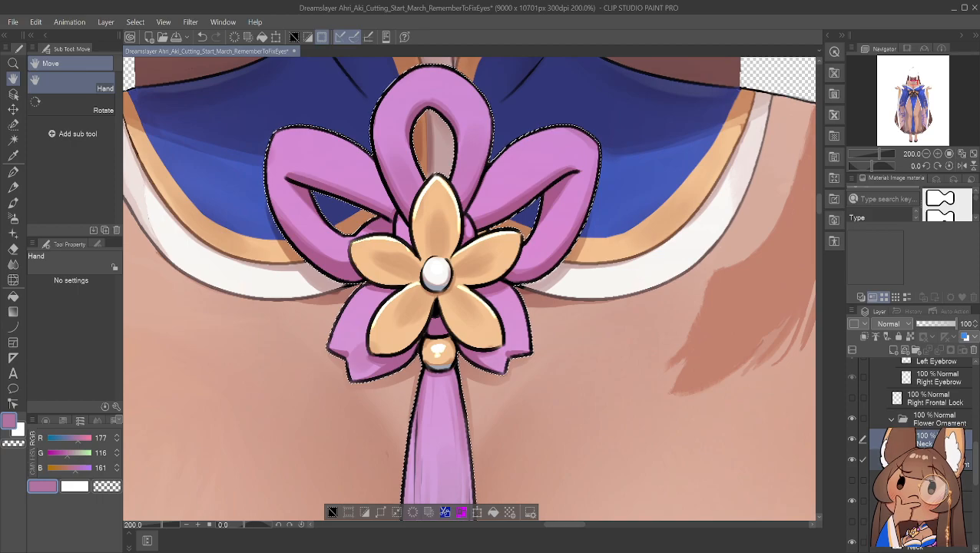
left_click(921, 461, "ctrl")
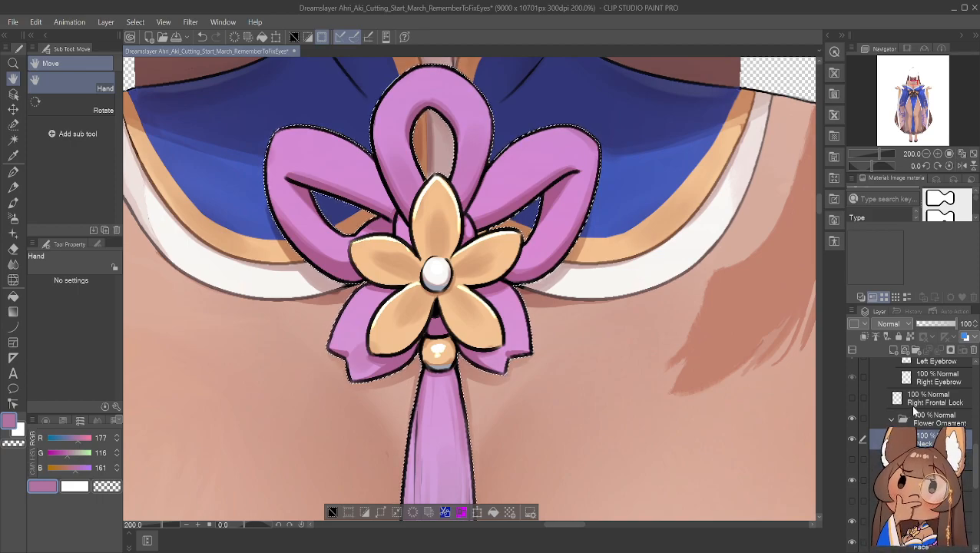
key("alt+shift+e")
Examine the cut-out's edges and enclosed gaps by switching the merged neck ornament layer off and on
left_click(851, 440)
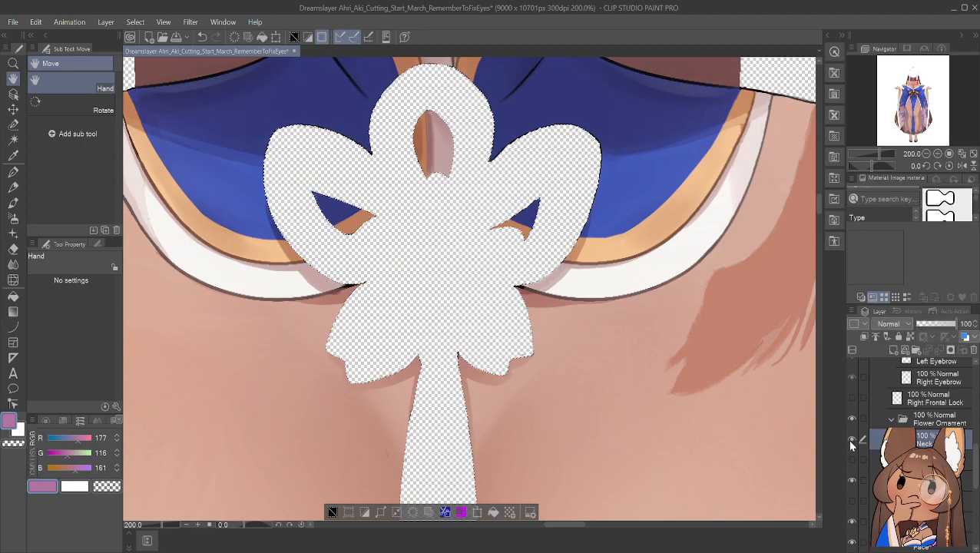
left_click(851, 440)
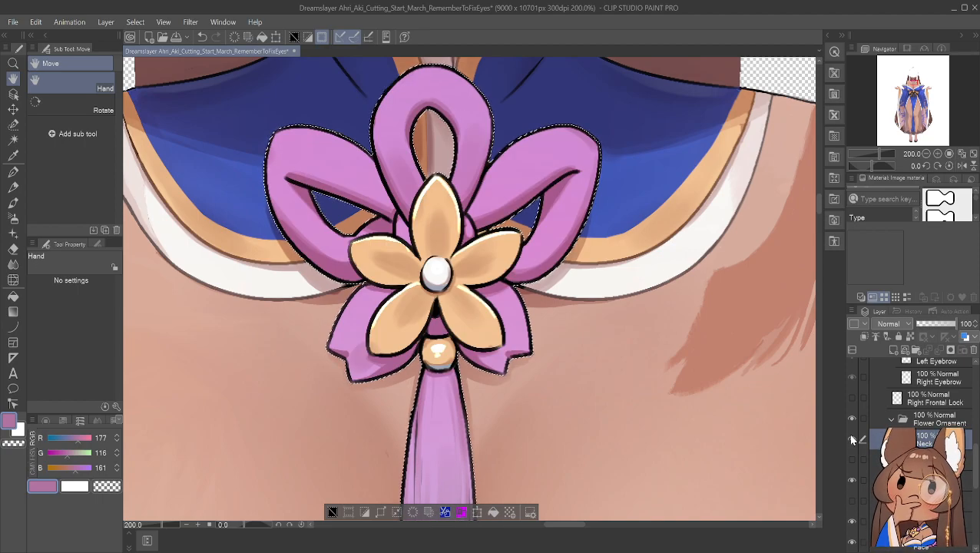
left_click(851, 441)
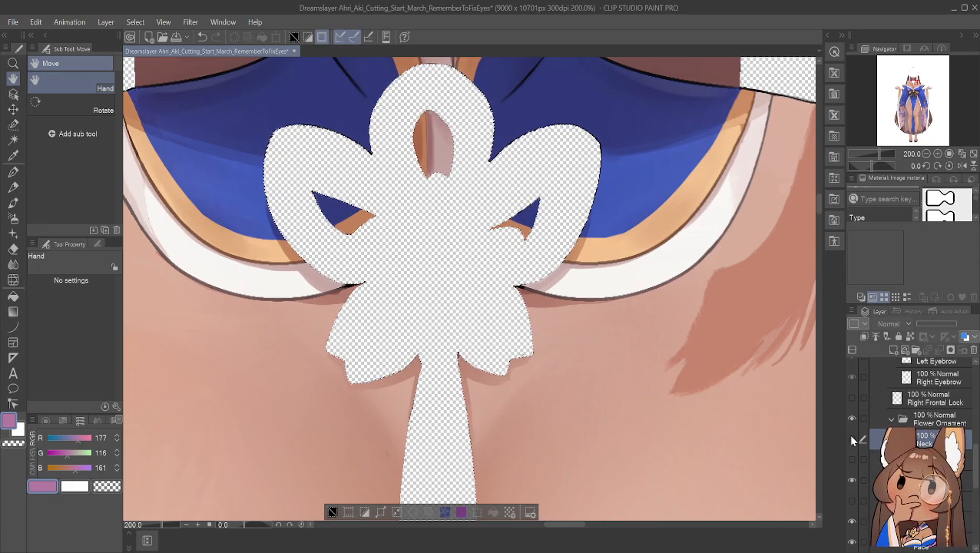
left_click(852, 441)
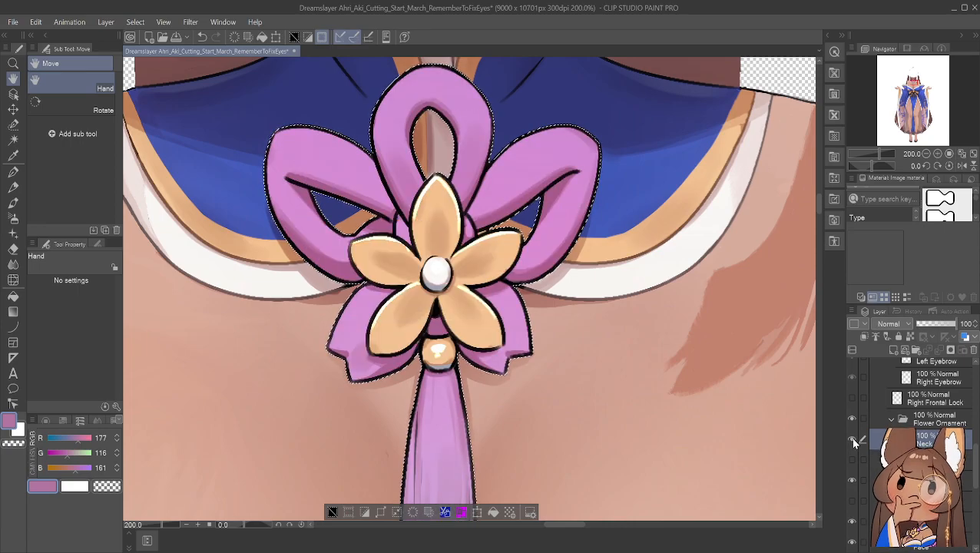
left_click(851, 441)
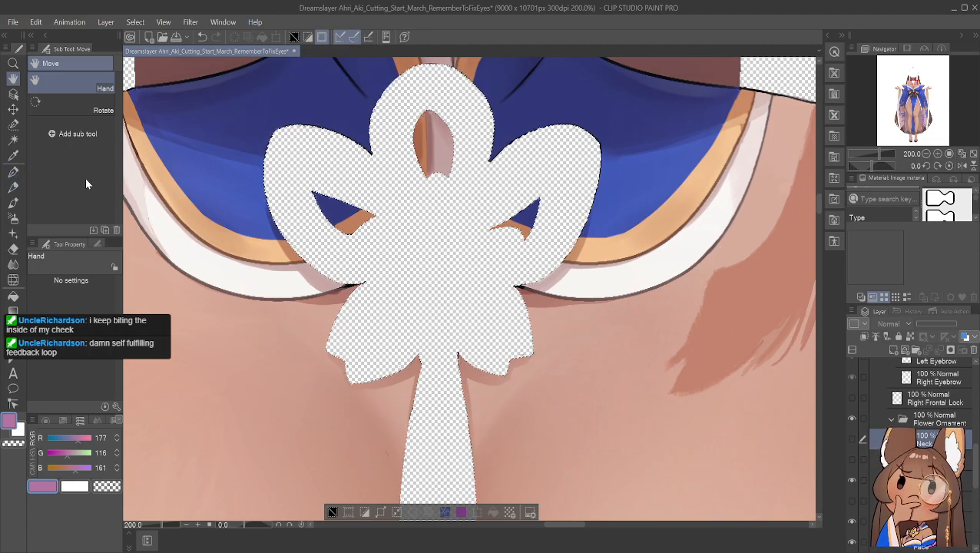
scroll(236, 255, "up", 7)
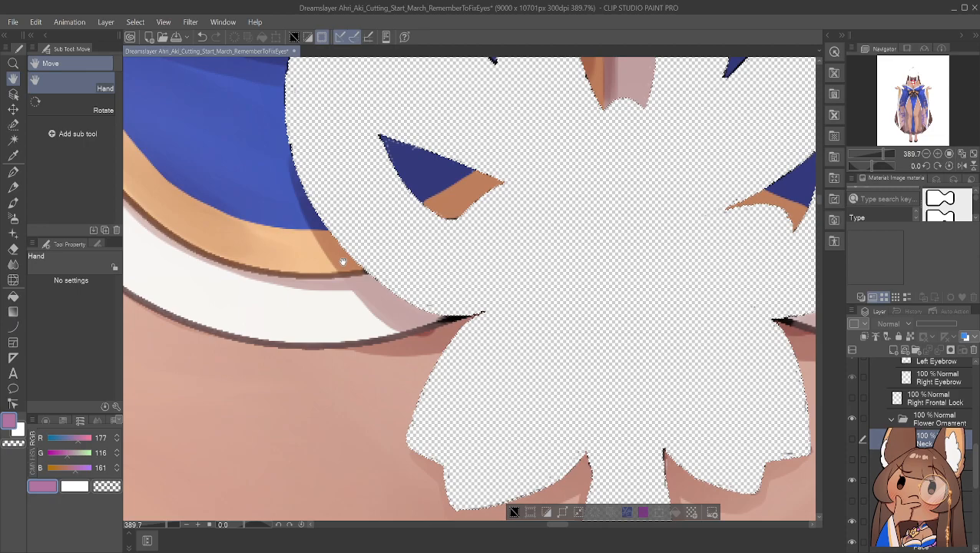
scroll(343, 265, "down", 4)
scroll(338, 252, "down", 4)
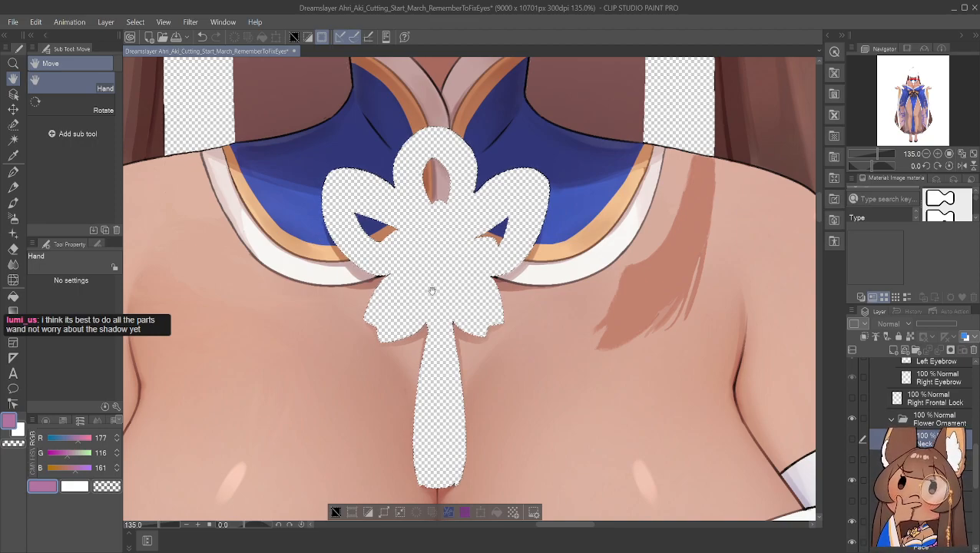
scroll(343, 327, "up", 3)
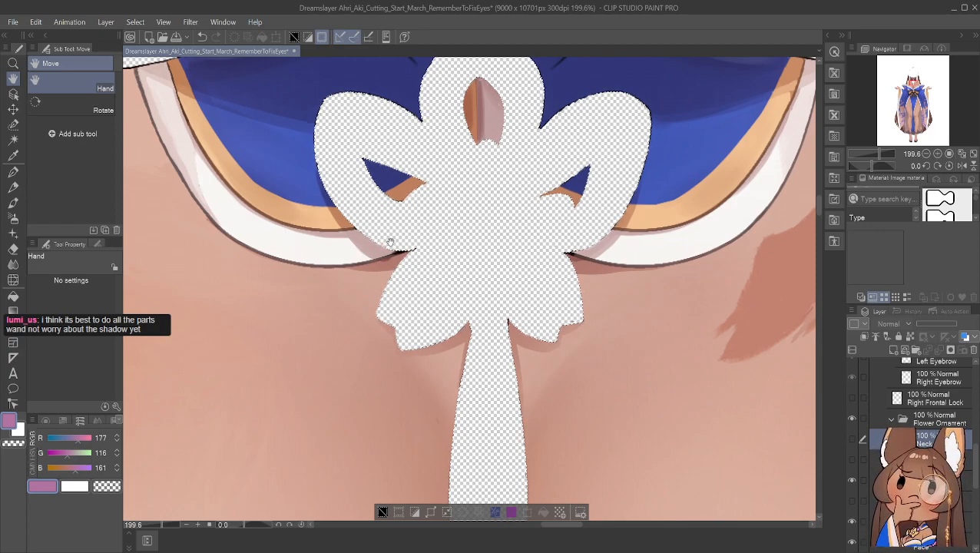
scroll(365, 298, "up", 1)
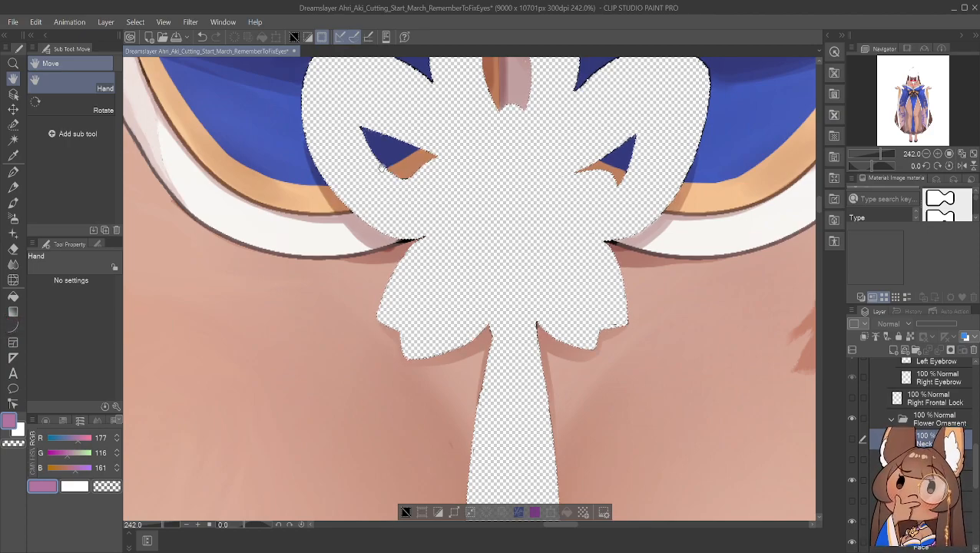
scroll(407, 230, "down", 2)
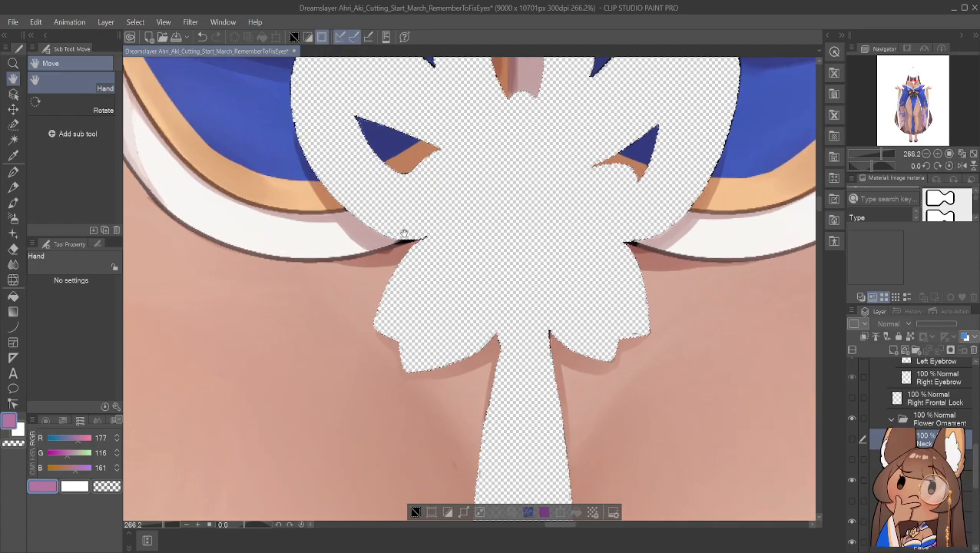
scroll(403, 240, "down", 1)
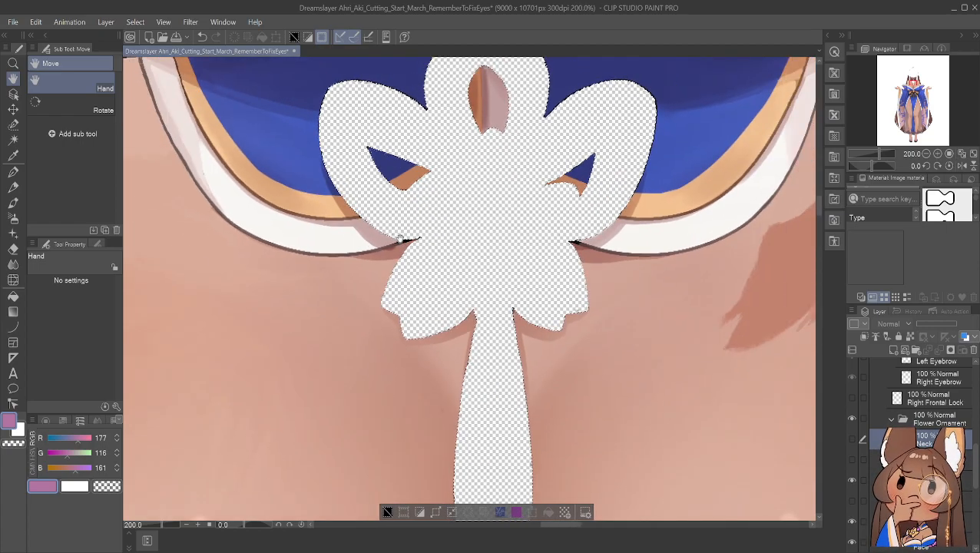
left_click(849, 437)
Clear the selection around the neck ornament and save the file
scroll(697, 362, "down", 4)
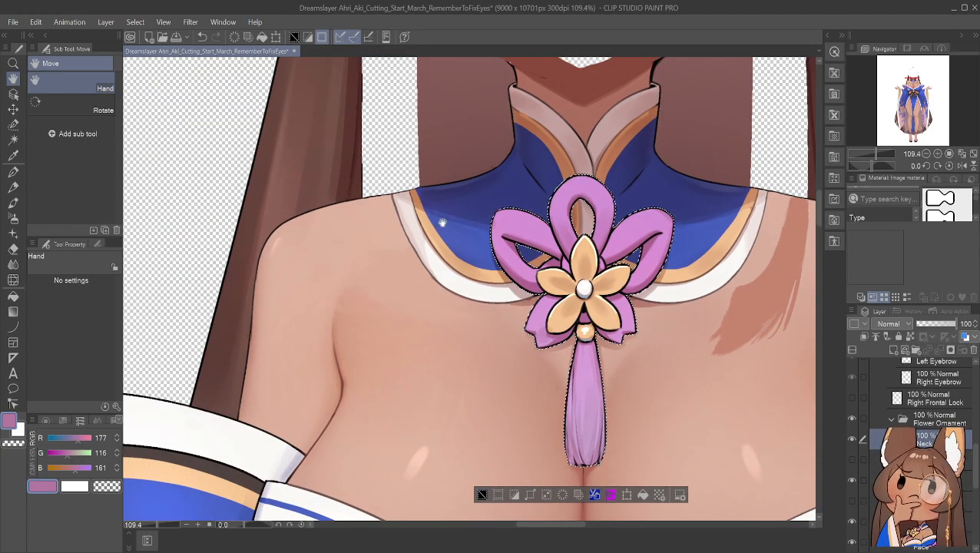
scroll(496, 275, "down", 4)
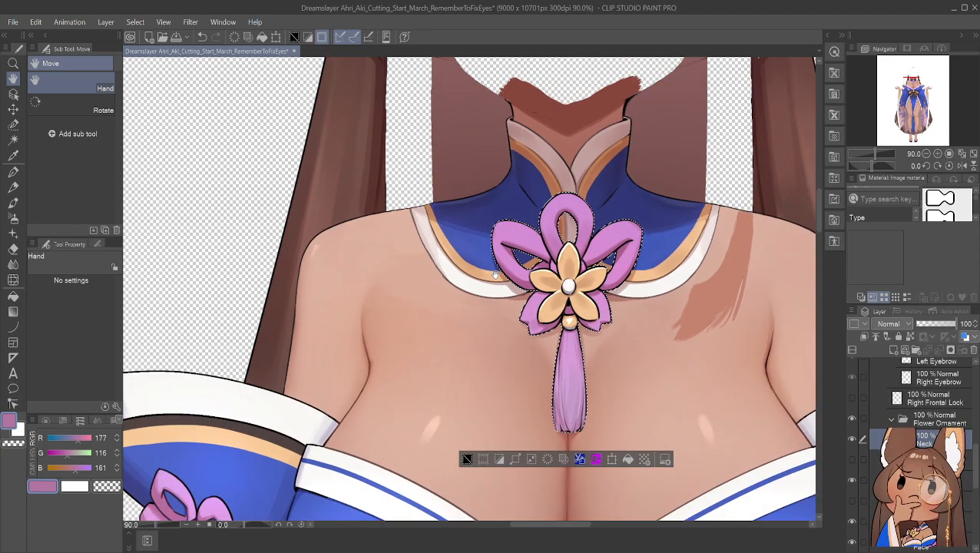
scroll(495, 274, "down", 2)
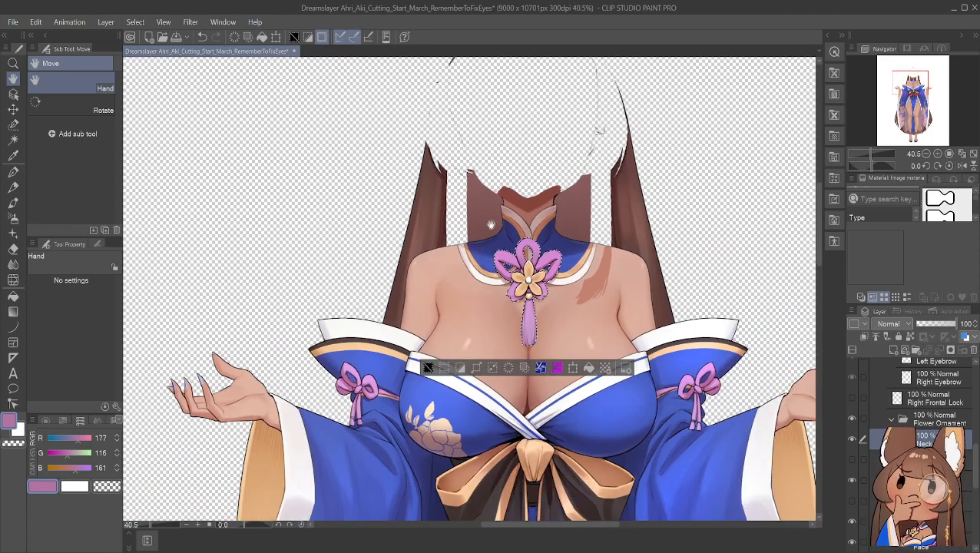
scroll(470, 273, "up", 2)
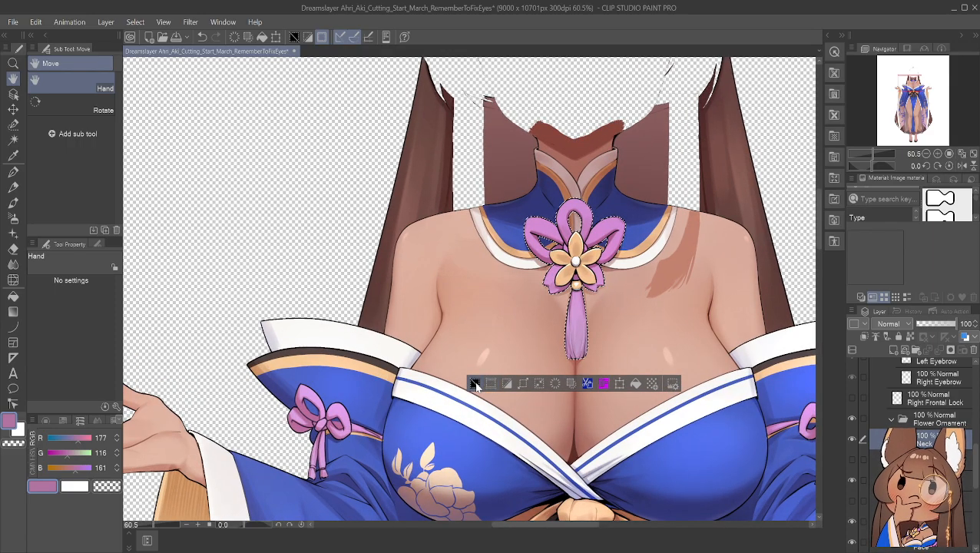
left_click(474, 383)
scroll(476, 383, "up", 1)
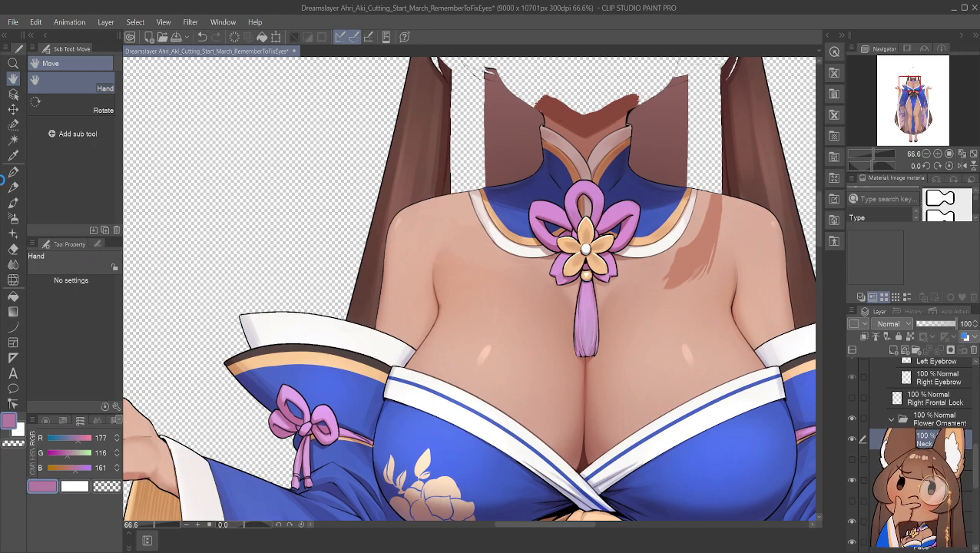
Switch to the Lasso selection tool and set it to create a new selection each time
left_click(13, 125)
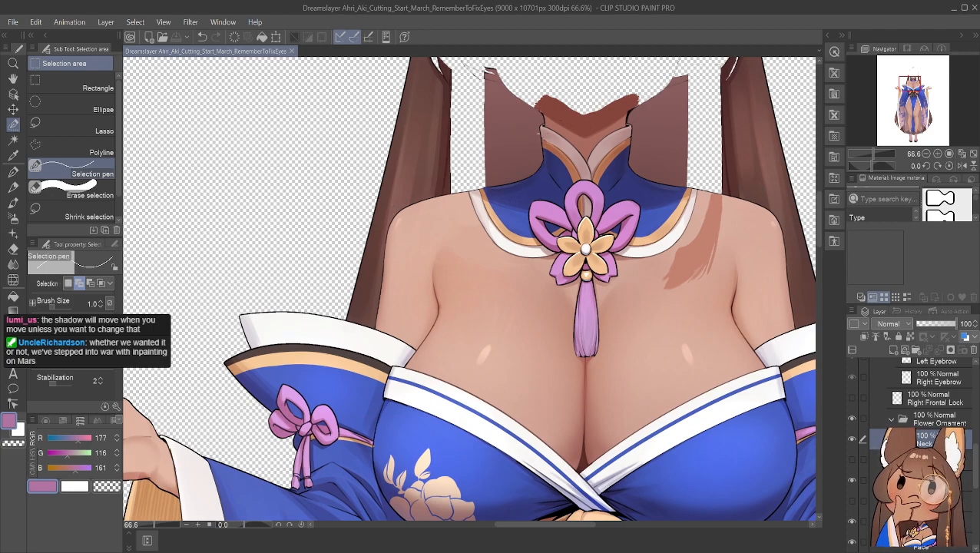
left_click(78, 125)
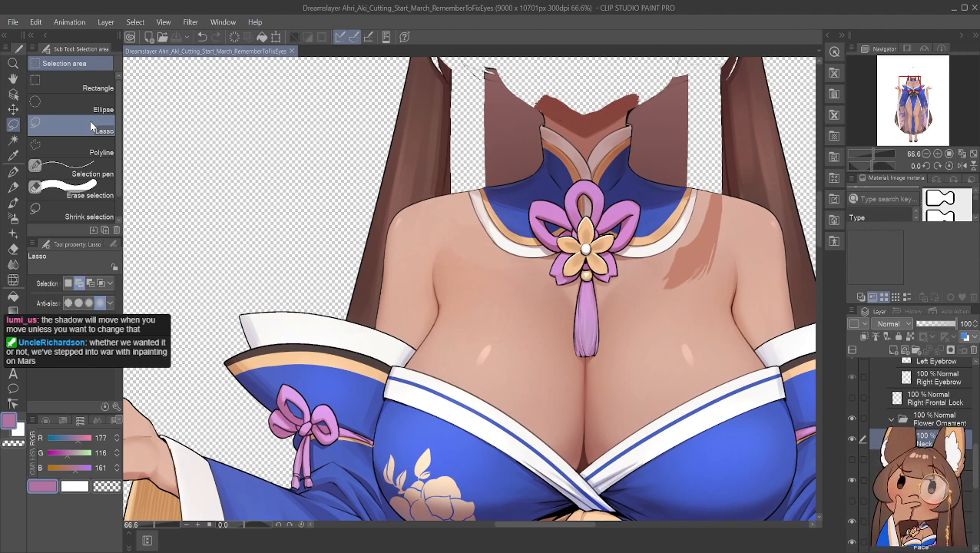
left_click(542, 110)
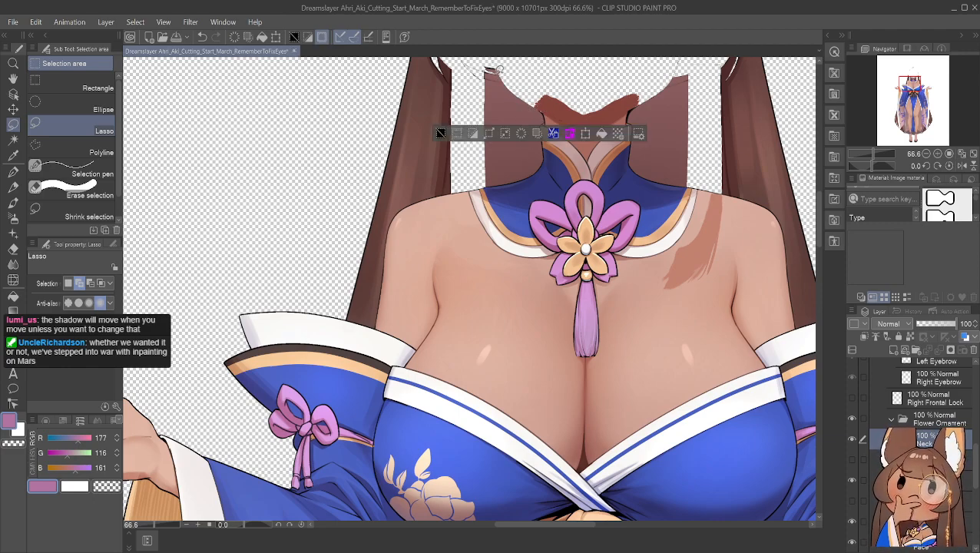
left_click(538, 107)
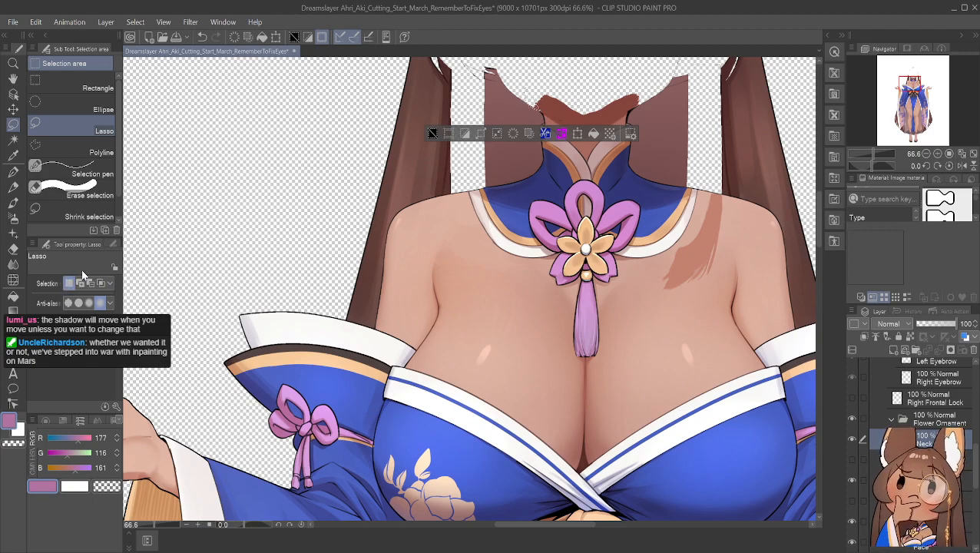
Try to lasso the upper body in separate strokes from the neck along the shoulders and around the bust
mouse_move(543, 108)
left_mouse_down()
mouse_move(538, 148)
mouse_move(456, 192)
mouse_move(371, 265)
mouse_move(372, 326)
mouse_move(247, 307)
left_mouse_up()
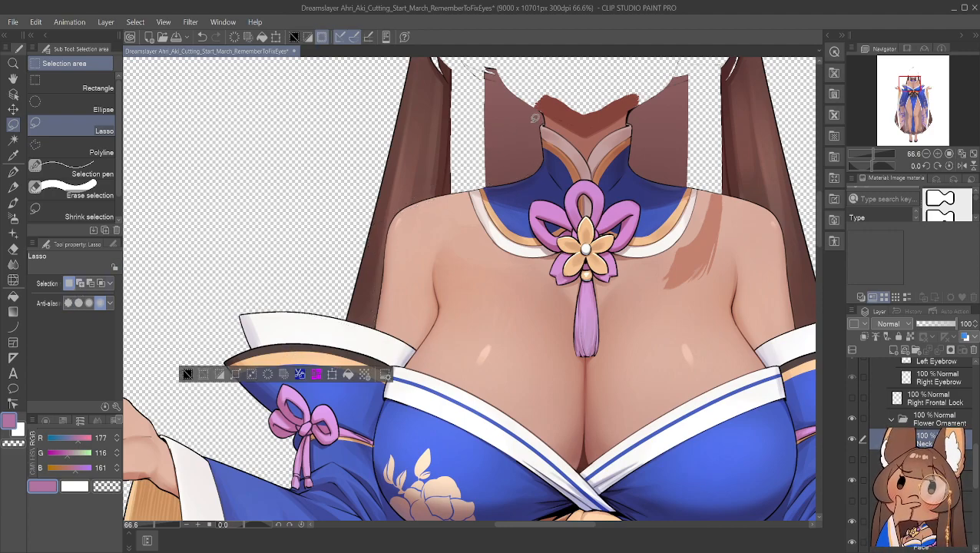
mouse_move(541, 109)
left_mouse_down()
mouse_move(538, 163)
mouse_move(524, 175)
mouse_move(411, 209)
mouse_move(390, 226)
mouse_move(376, 320)
left_mouse_up()
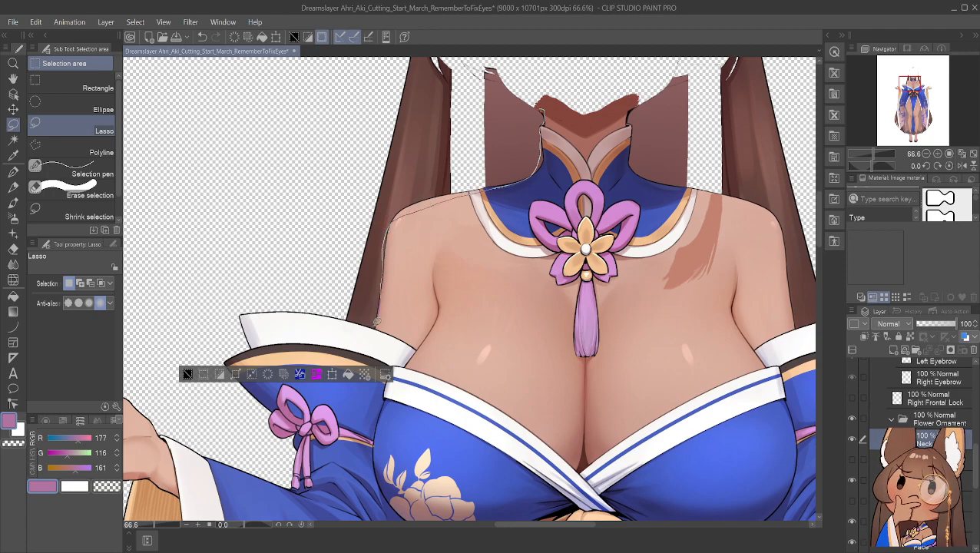
mouse_move(420, 345)
left_mouse_down()
mouse_move(391, 372)
mouse_move(479, 392)
mouse_move(579, 469)
mouse_move(599, 458)
left_mouse_up()
left_click_drag(630, 425, 772, 362)
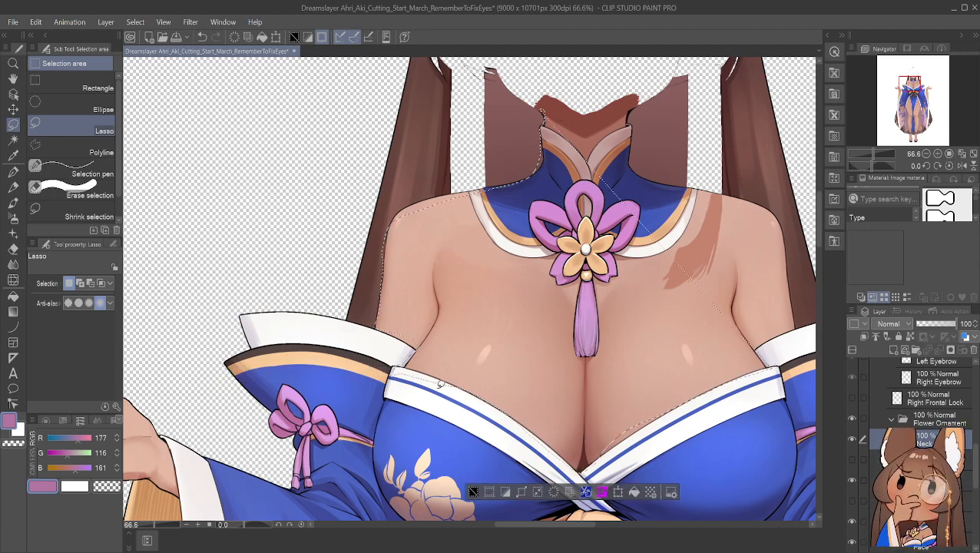
mouse_move(375, 432)
left_mouse_down()
mouse_move(432, 512)
mouse_move(494, 513)
mouse_move(573, 477)
mouse_move(670, 508)
mouse_move(718, 507)
mouse_move(750, 496)
mouse_move(793, 459)
mouse_move(793, 424)
mouse_move(763, 329)
mouse_move(793, 313)
mouse_move(795, 299)
mouse_move(764, 199)
mouse_move(655, 168)
mouse_move(636, 145)
mouse_move(632, 87)
mouse_move(621, 81)
mouse_move(540, 99)
left_mouse_up()
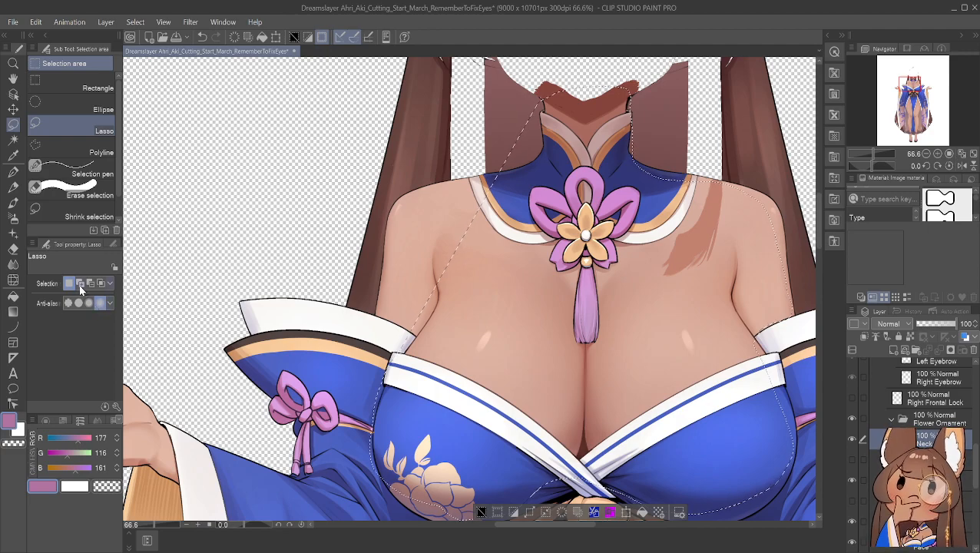
Lasso the upper body as a new selection, following the neck, both shoulders and the outer edge of the bust
left_click(80, 283)
left_click(69, 283)
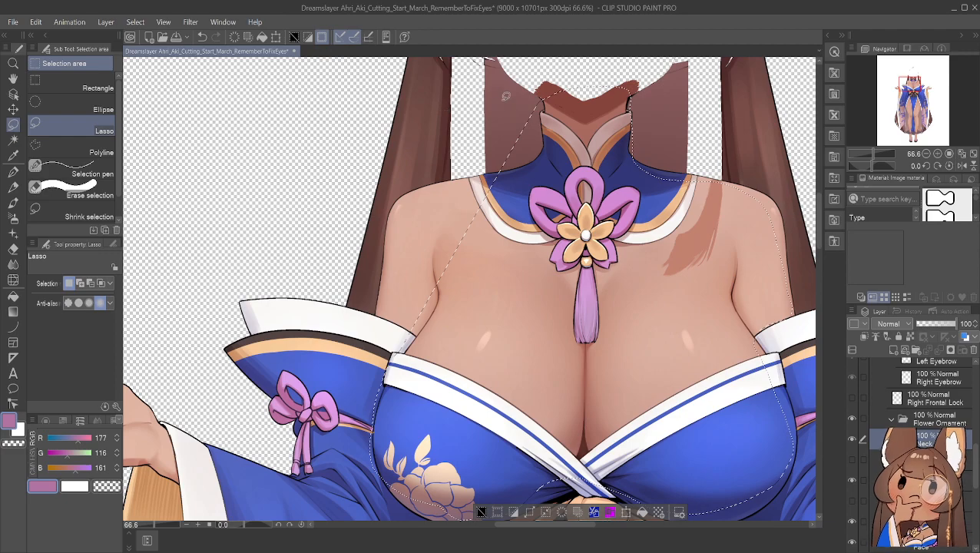
left_click(542, 93)
mouse_move(541, 93)
left_mouse_down()
mouse_move(541, 140)
mouse_move(523, 163)
mouse_move(401, 198)
mouse_move(377, 315)
left_mouse_up()
mouse_move(398, 348)
left_mouse_down()
mouse_move(374, 447)
mouse_move(401, 498)
mouse_move(436, 517)
mouse_move(470, 518)
mouse_move(556, 449)
mouse_move(719, 479)
mouse_move(761, 468)
mouse_move(793, 396)
mouse_move(781, 351)
mouse_move(751, 307)
mouse_move(750, 293)
mouse_move(795, 269)
mouse_move(785, 174)
mouse_move(769, 148)
mouse_move(649, 123)
left_mouse_up()
scroll(469, 519, "down", 1)
scroll(468, 519, "down", 1)
mouse_move(634, 63)
left_mouse_down()
mouse_move(607, 57)
mouse_move(543, 72)
mouse_move(559, 81)
left_mouse_up()
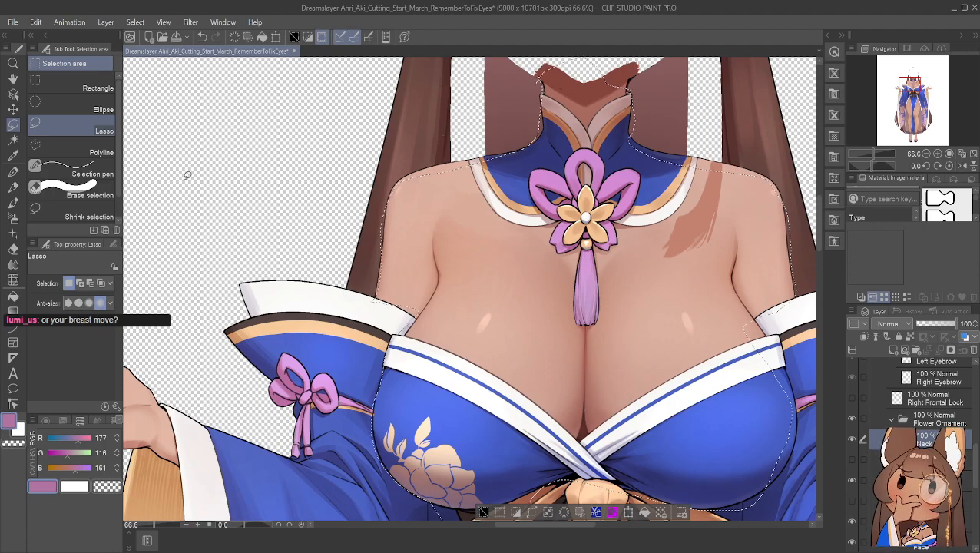
Lasso the shoulder, upper arm and upper sleeve beside the flower-patterned side of the bust as a new selection
left_click(13, 79)
left_click_drag(450, 117, 465, 296)
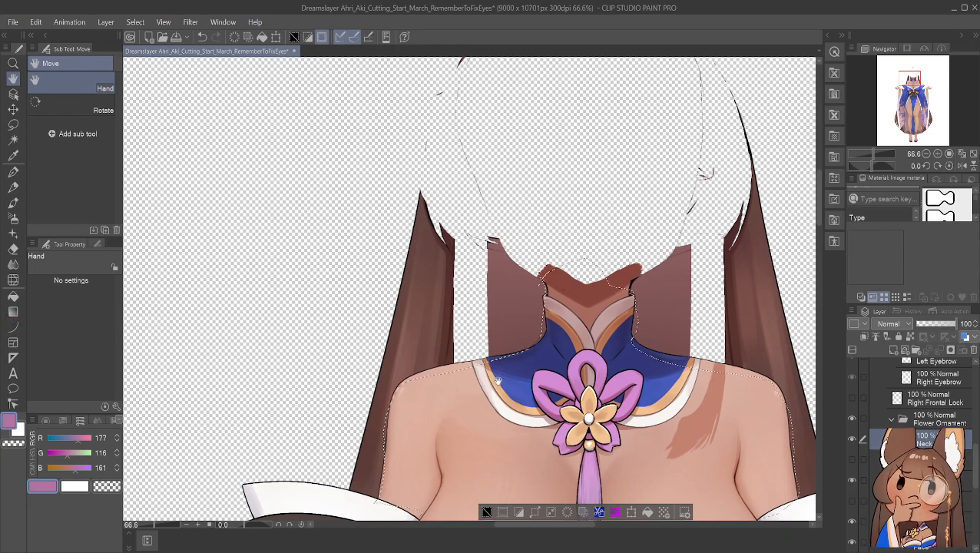
left_click_drag(629, 415, 512, 262)
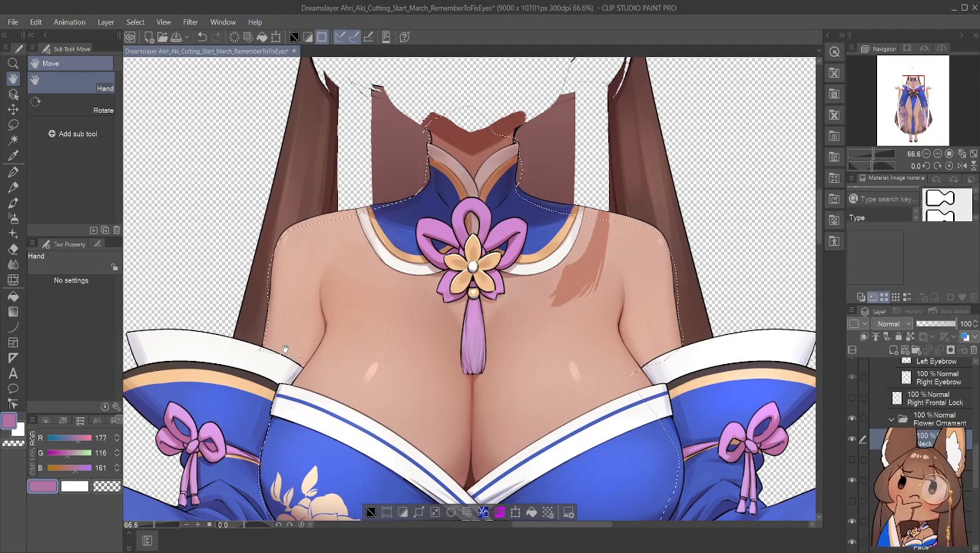
left_click_drag(278, 345, 372, 255)
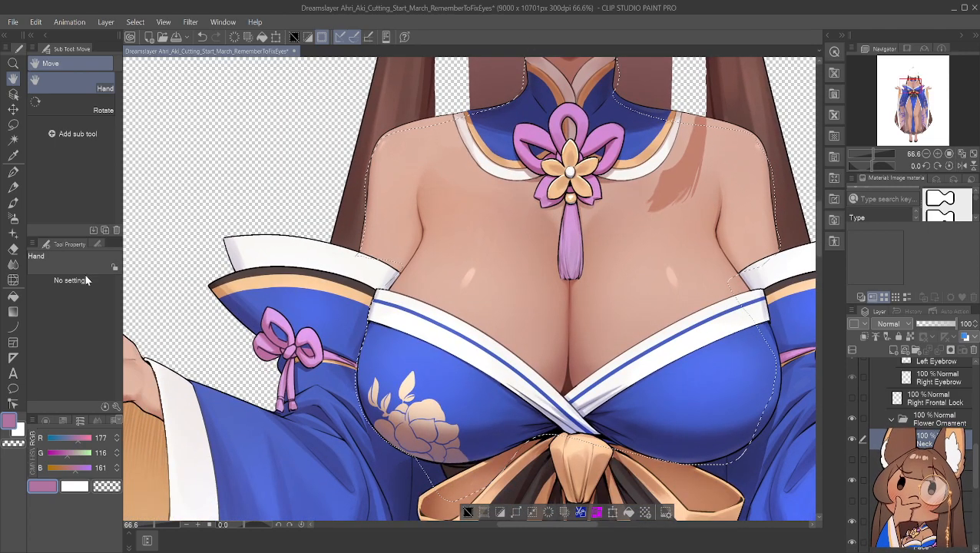
left_click(10, 127)
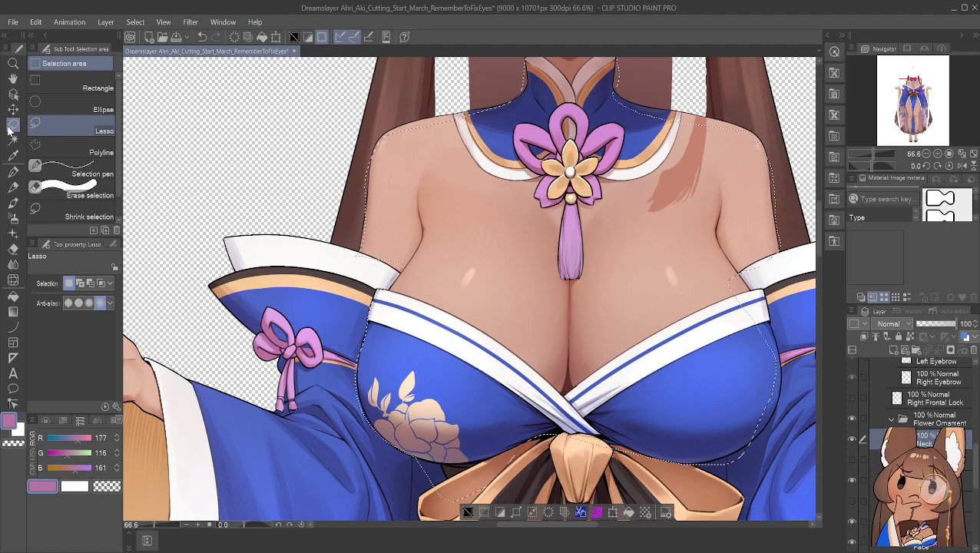
mouse_move(434, 117)
left_mouse_down()
mouse_move(380, 373)
mouse_move(306, 426)
mouse_move(247, 357)
mouse_move(249, 323)
left_mouse_up()
left_click_drag(404, 118, 404, 120)
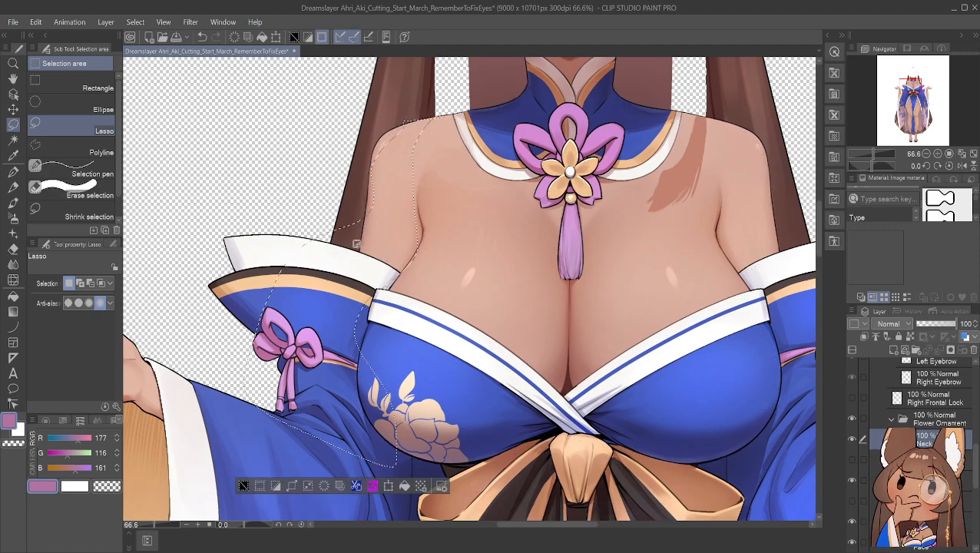
Add the sleeve's outer edge, the shoulder up to the collar and the adjoining side of the bust to the selection
left_click(90, 284)
left_click(80, 284)
mouse_move(273, 323)
left_mouse_down()
mouse_move(233, 272)
mouse_move(229, 225)
mouse_move(315, 244)
mouse_move(335, 260)
left_mouse_up()
mouse_move(262, 301)
left_mouse_down()
mouse_move(211, 258)
mouse_move(290, 267)
left_mouse_up()
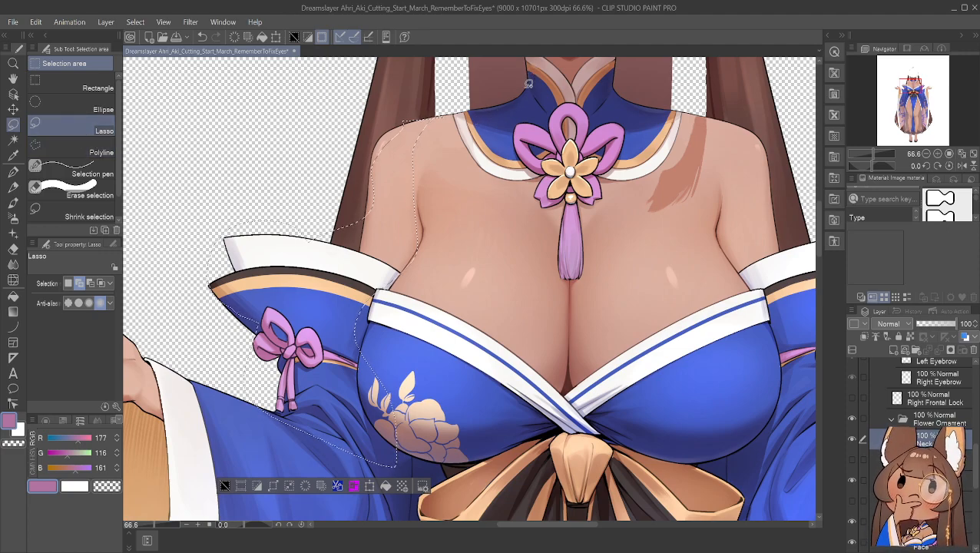
mouse_move(424, 213)
left_mouse_down()
mouse_move(427, 178)
mouse_move(464, 109)
left_mouse_up()
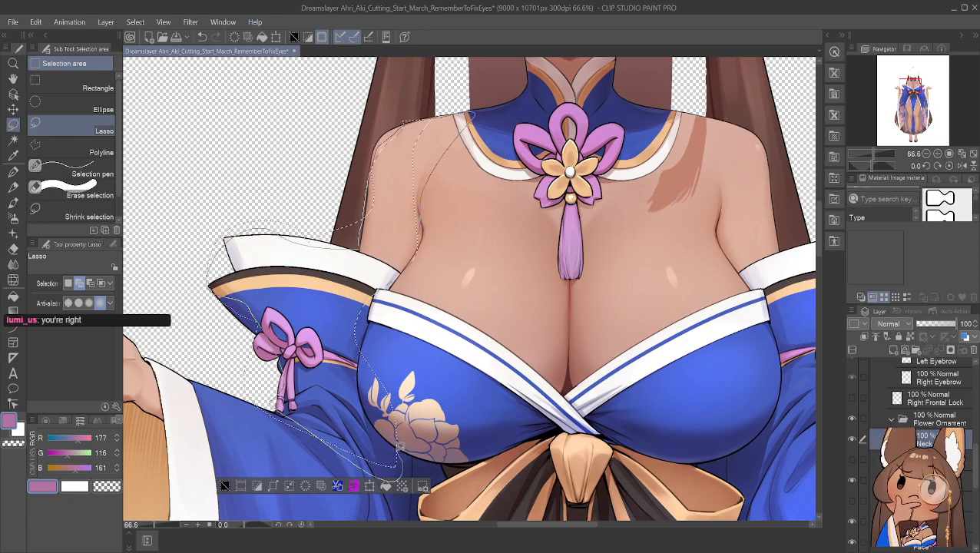
left_click_drag(401, 445, 390, 345)
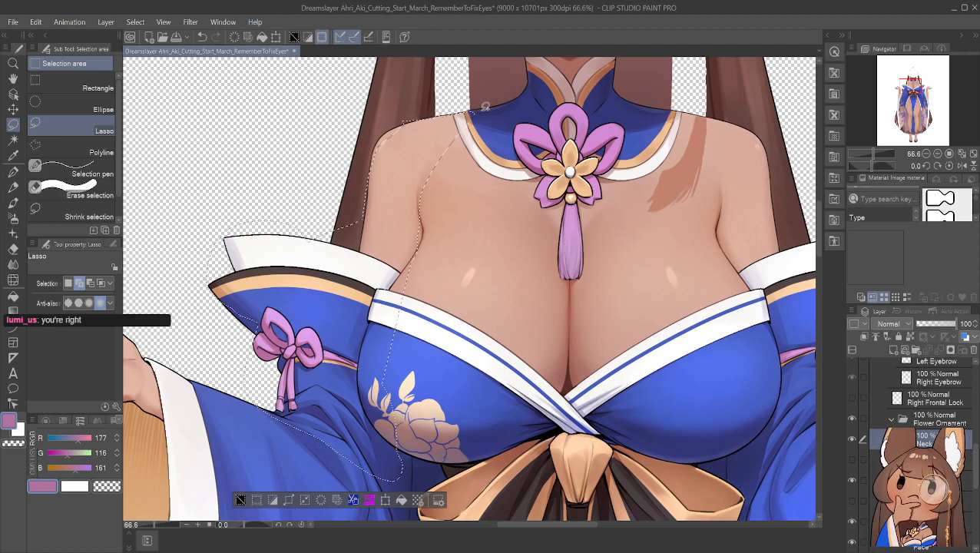
Lasso the whole bust and chest up to the collar as a new selection, with the Main Image layer active
left_click(69, 283)
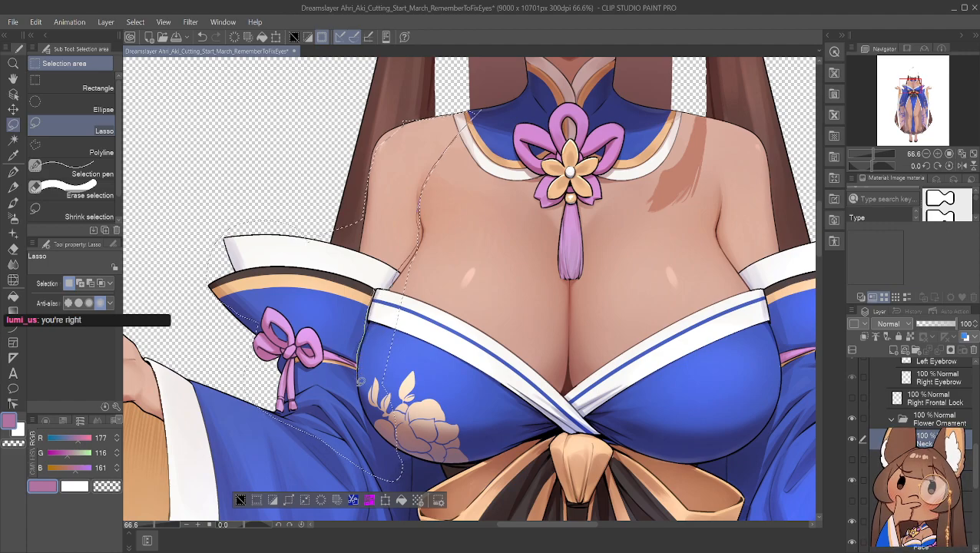
mouse_move(426, 456)
left_mouse_down()
mouse_move(496, 455)
mouse_move(558, 424)
mouse_move(687, 458)
mouse_move(753, 444)
mouse_move(779, 387)
mouse_move(771, 295)
mouse_move(723, 239)
mouse_move(726, 190)
mouse_move(709, 158)
mouse_move(658, 114)
left_mouse_up()
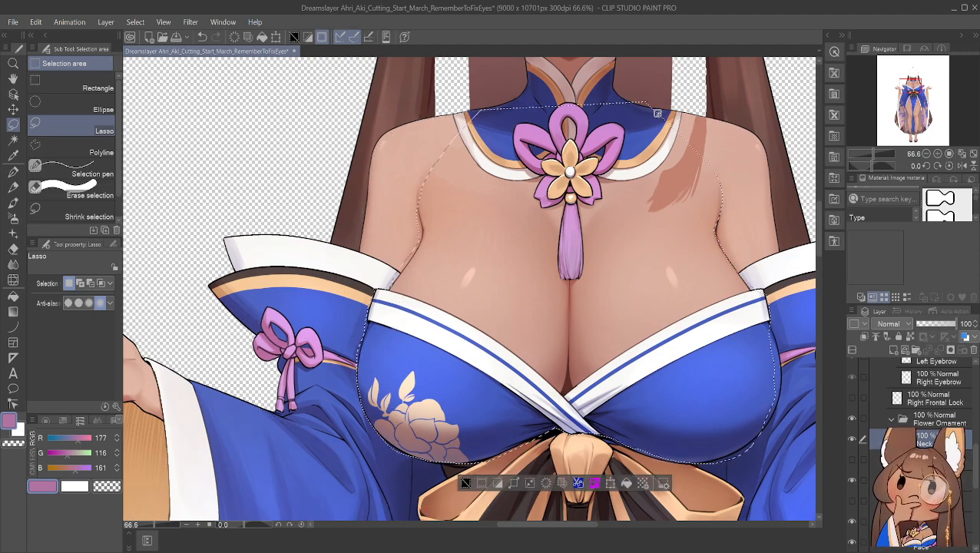
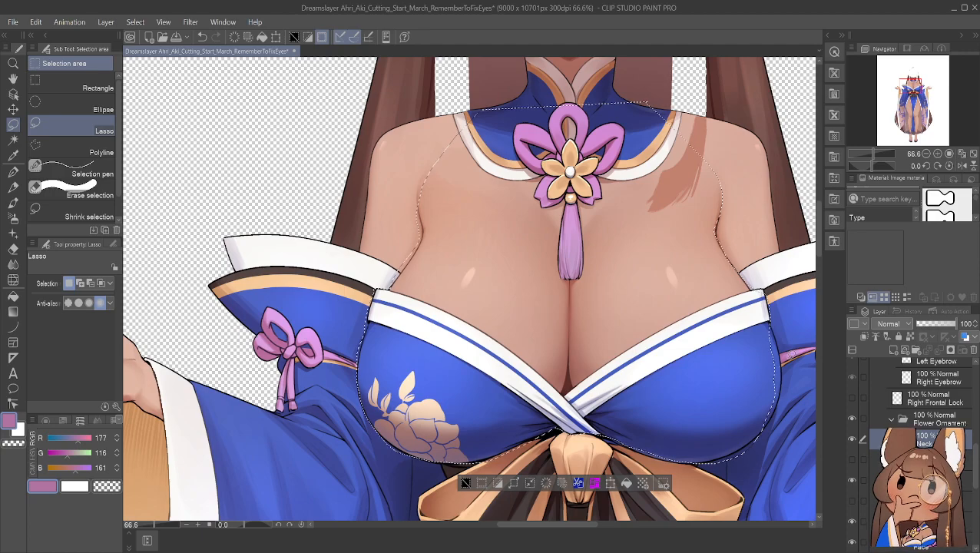
left_click(929, 480)
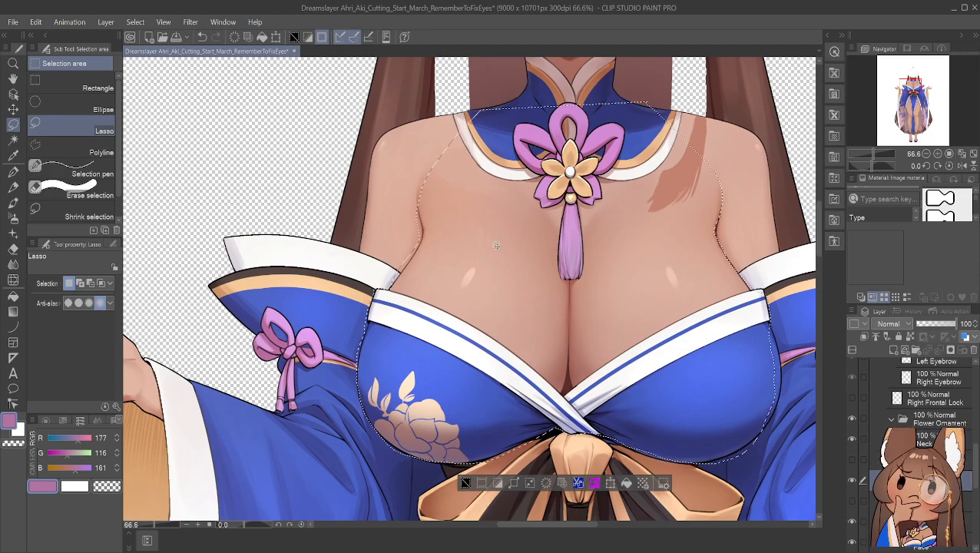
left_click_drag(450, 233, 425, 240)
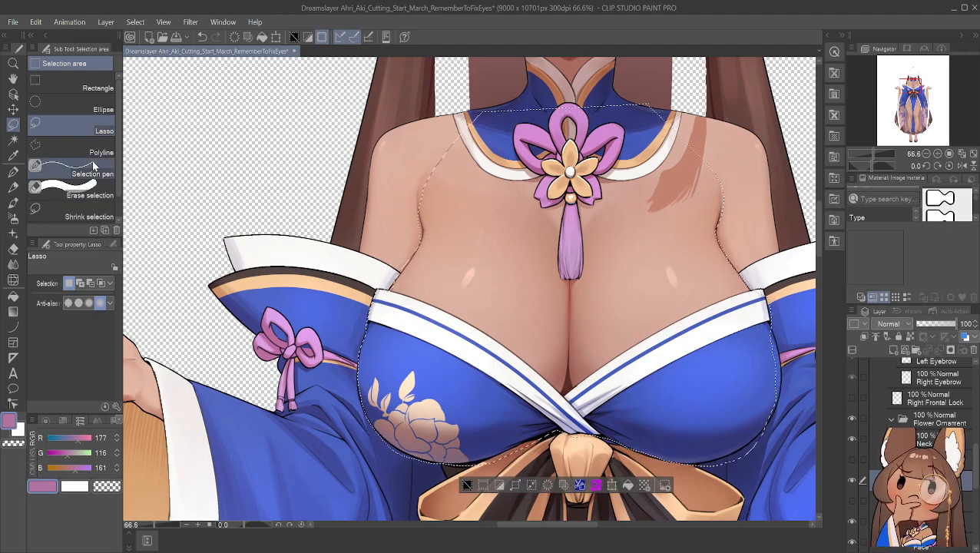
Lasso only the flower-patterned breast, from the armpit to the cleavage, as a new selection and clear it
left_click(82, 149)
left_click(85, 135)
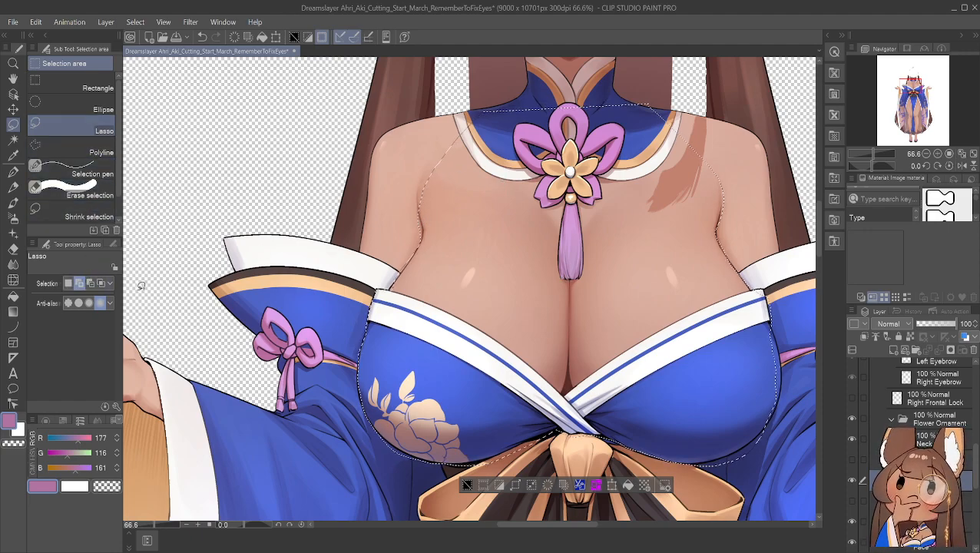
left_click(68, 284)
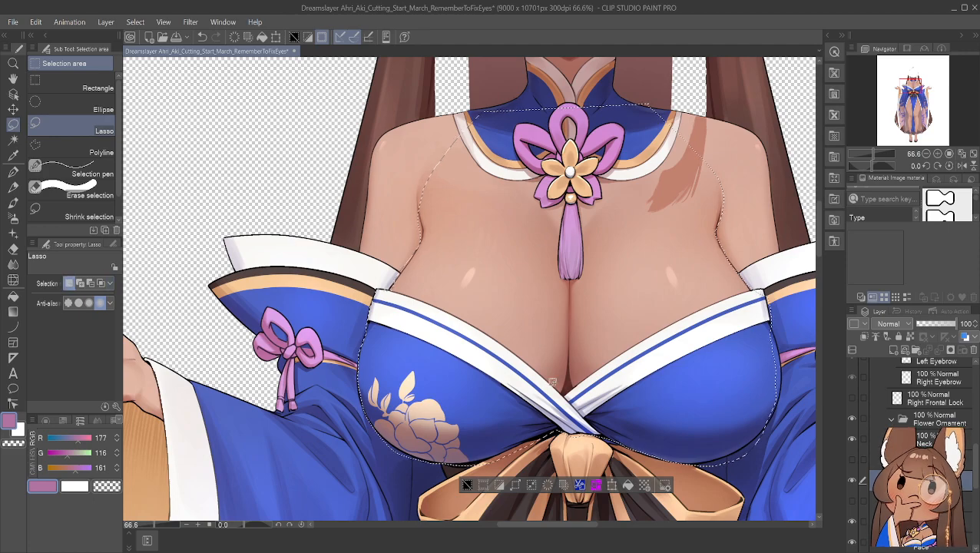
mouse_move(539, 432)
left_mouse_down()
mouse_move(579, 325)
mouse_move(565, 271)
mouse_move(534, 437)
mouse_move(566, 404)
mouse_move(579, 337)
mouse_move(570, 245)
mouse_move(540, 212)
mouse_move(436, 178)
left_mouse_up()
left_click(469, 459)
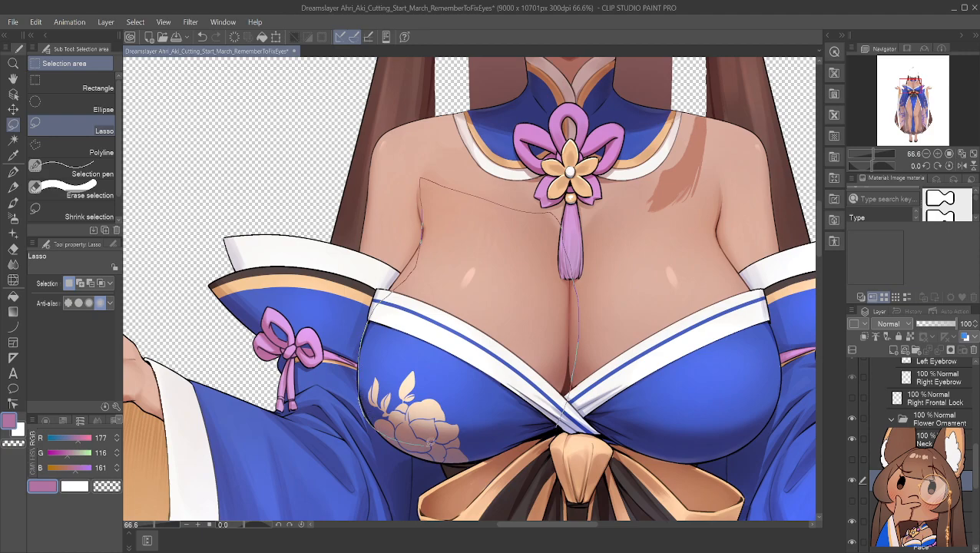
left_click_drag(519, 436, 530, 434)
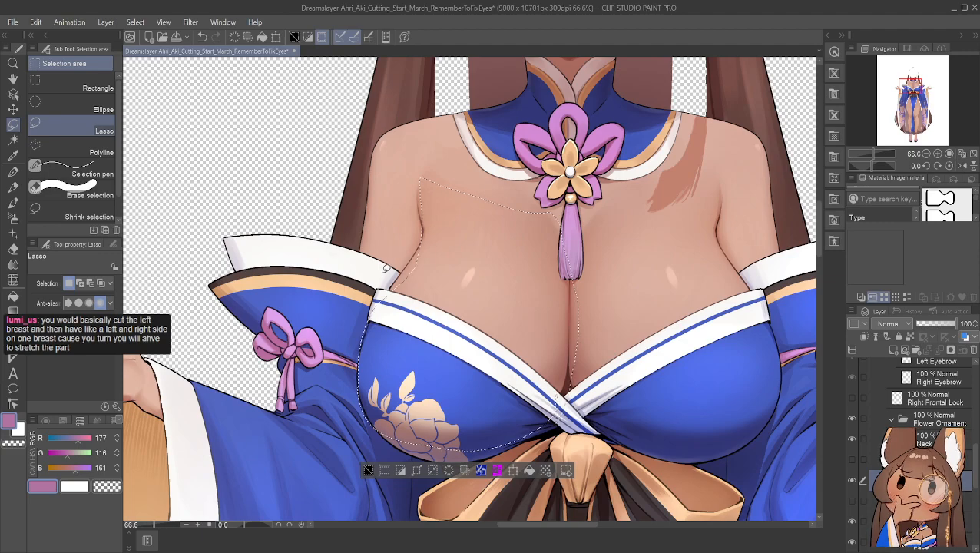
key("ctrl+d")
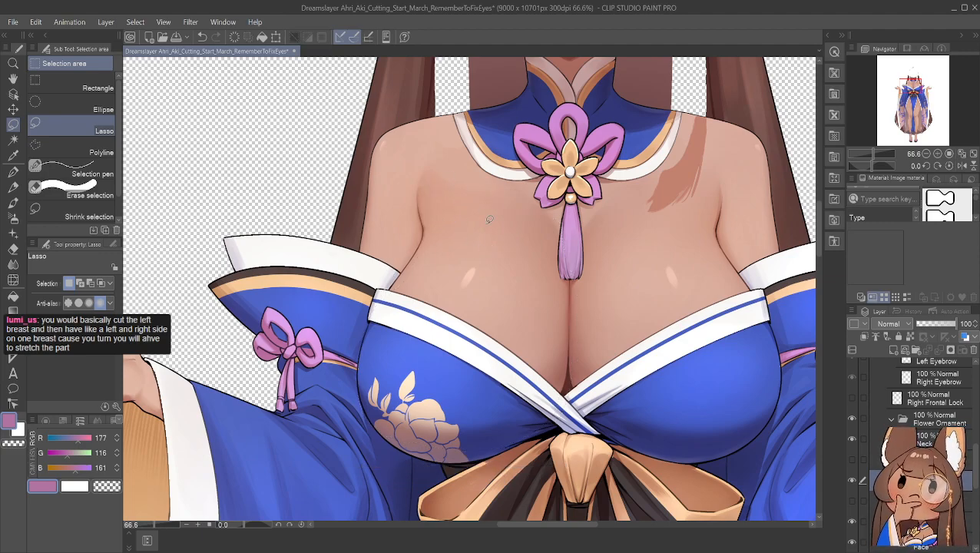
Try lassoing just the outer part of the flower-patterned breast, first as a narrow strip and again as a wider one
mouse_move(501, 198)
left_mouse_down()
mouse_move(464, 359)
mouse_move(420, 421)
mouse_move(373, 403)
mouse_move(363, 359)
mouse_move(415, 252)
mouse_move(428, 192)
mouse_move(457, 181)
mouse_move(500, 198)
left_mouse_up()
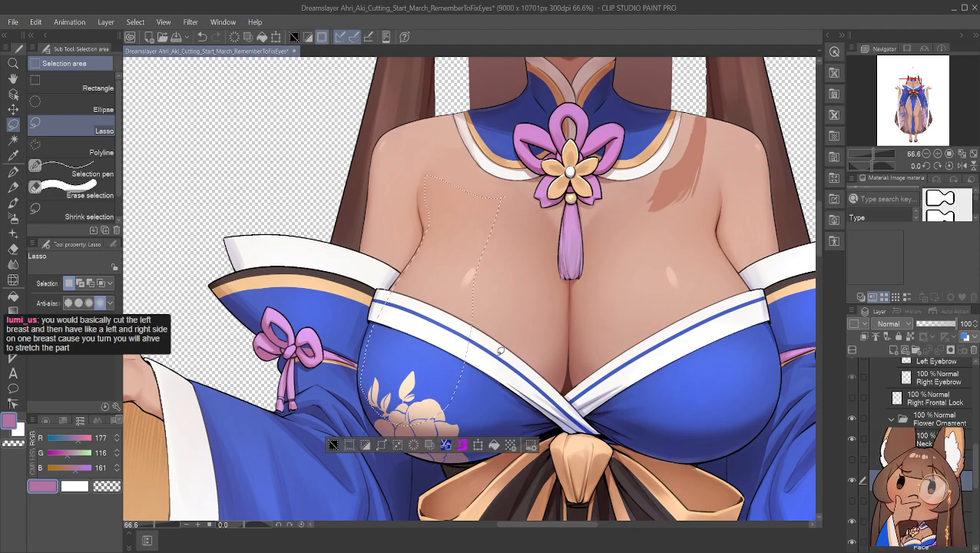
key("ctrl+d")
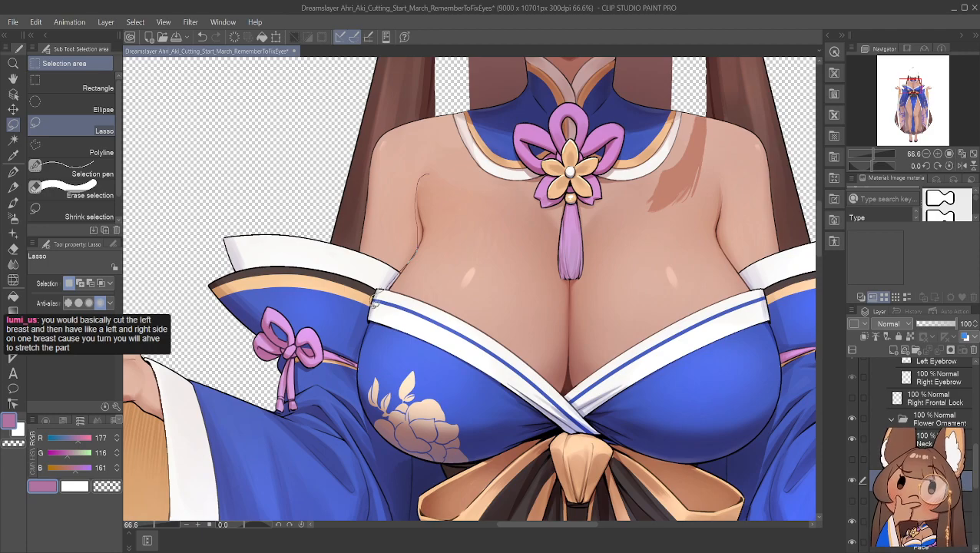
mouse_move(382, 435)
left_mouse_down()
mouse_move(444, 441)
mouse_move(492, 369)
mouse_move(519, 252)
mouse_move(524, 187)
mouse_move(420, 163)
left_mouse_up()
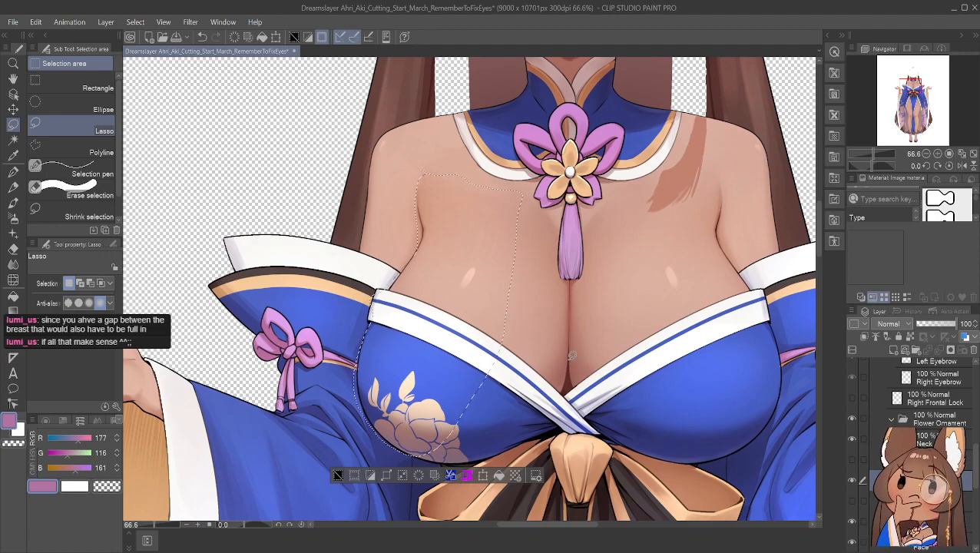
Lasso the small gap at the base of the cleavage as a new selection, and clear all selections on the canvas
mouse_move(562, 389)
left_mouse_down()
mouse_move(559, 398)
mouse_move(576, 392)
mouse_move(571, 361)
left_mouse_up()
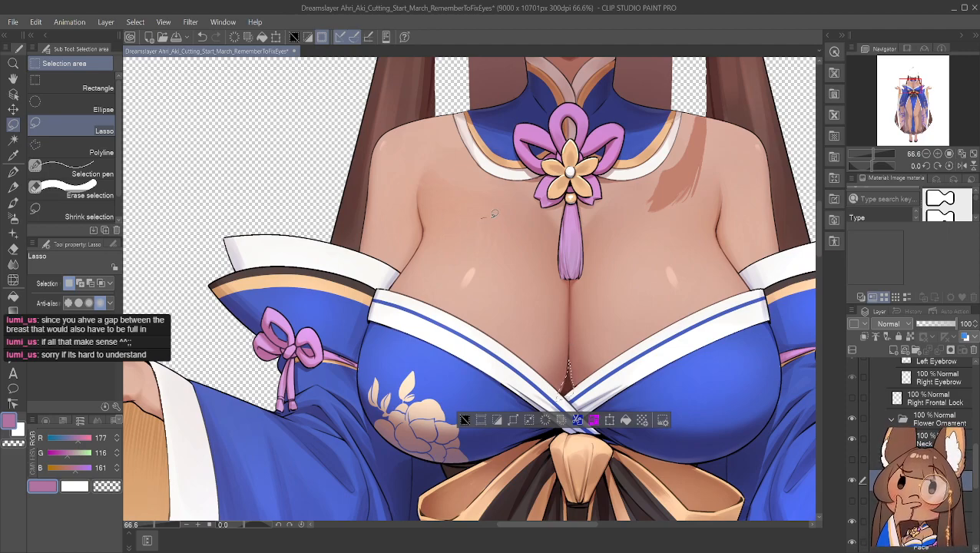
left_click_drag(482, 218, 490, 216)
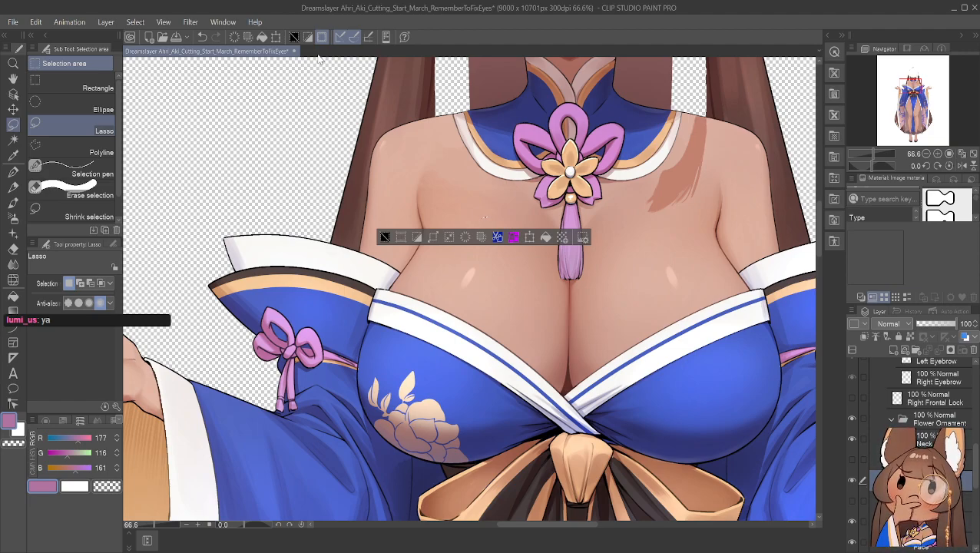
left_click(13, 78)
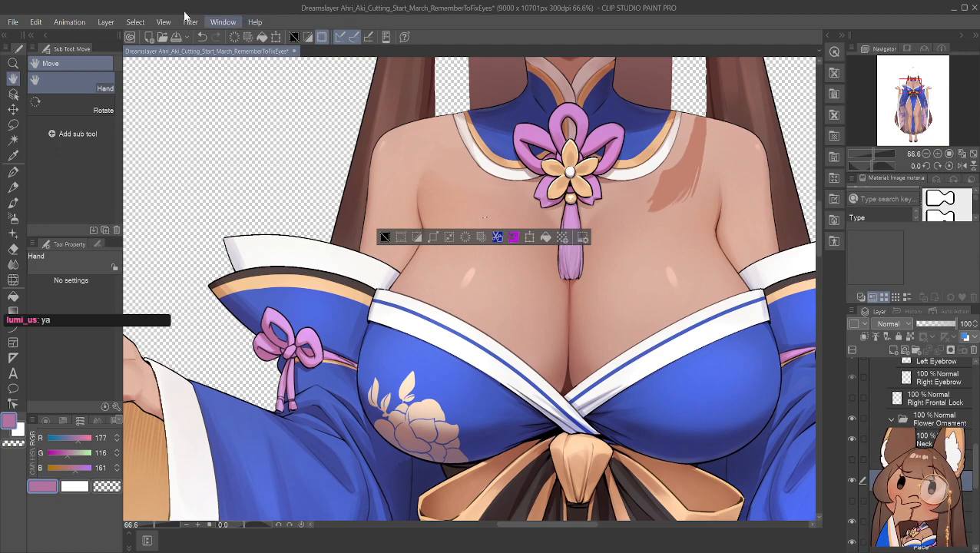
left_click(384, 236)
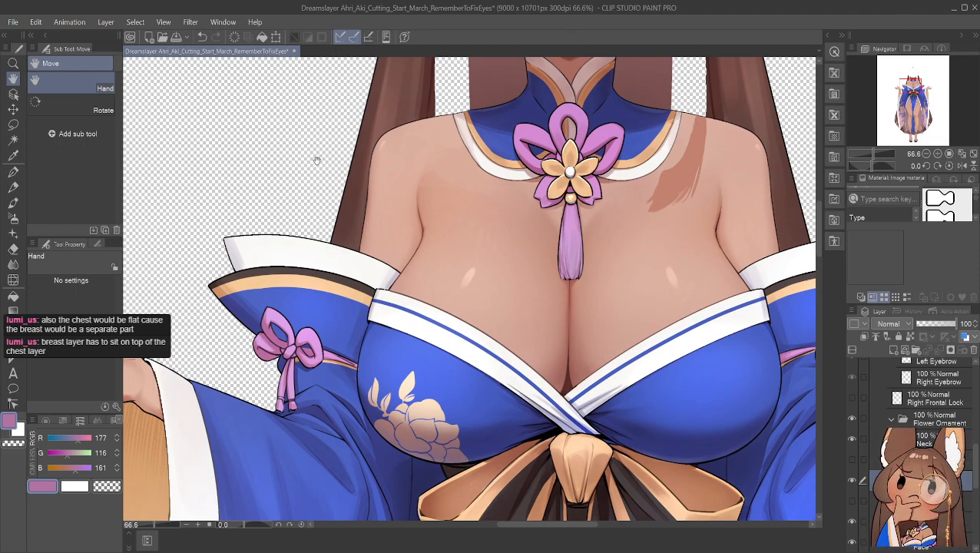
Move the Neck layer into the Neck folder and hide that layer
scroll(921, 407, "down", 3)
scroll(920, 407, "down", 5)
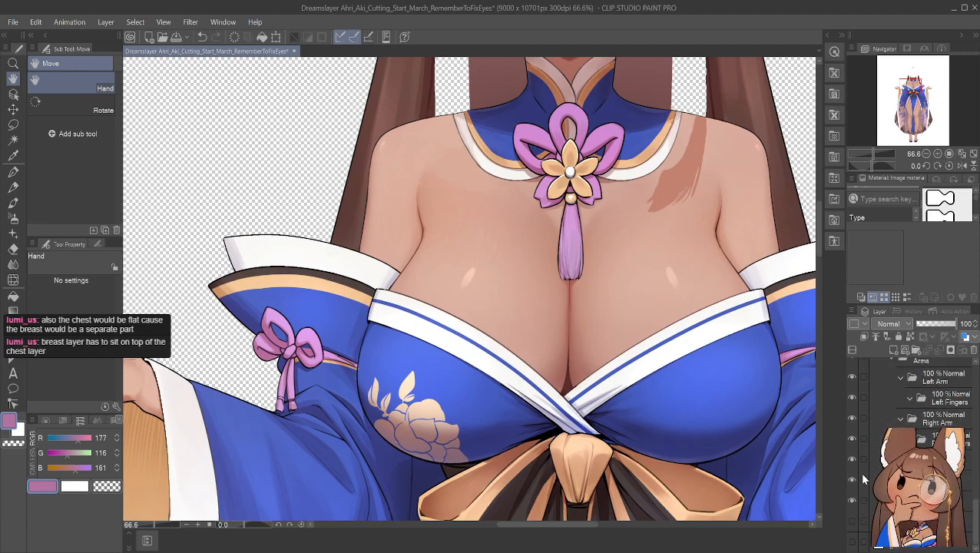
scroll(914, 399, "up", 3)
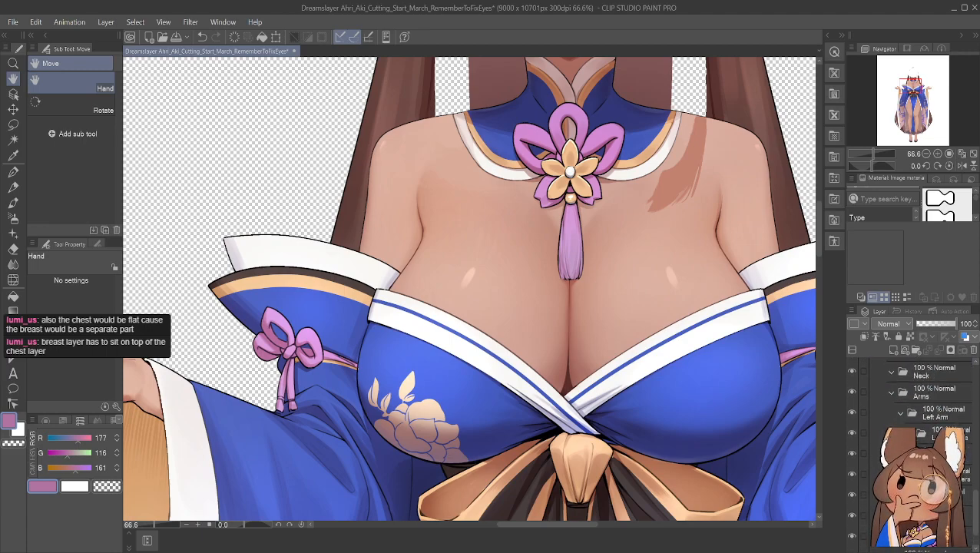
scroll(914, 399, "up", 2)
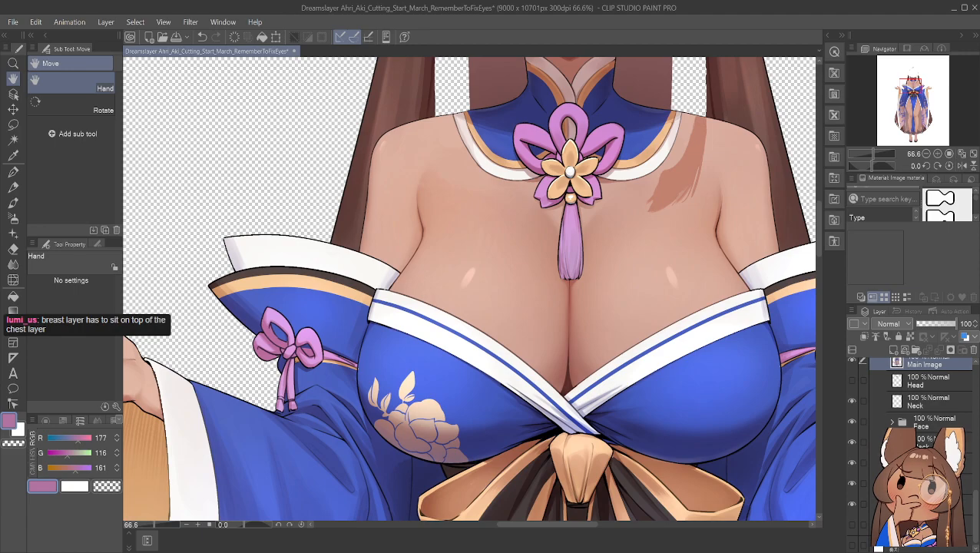
left_click(922, 484)
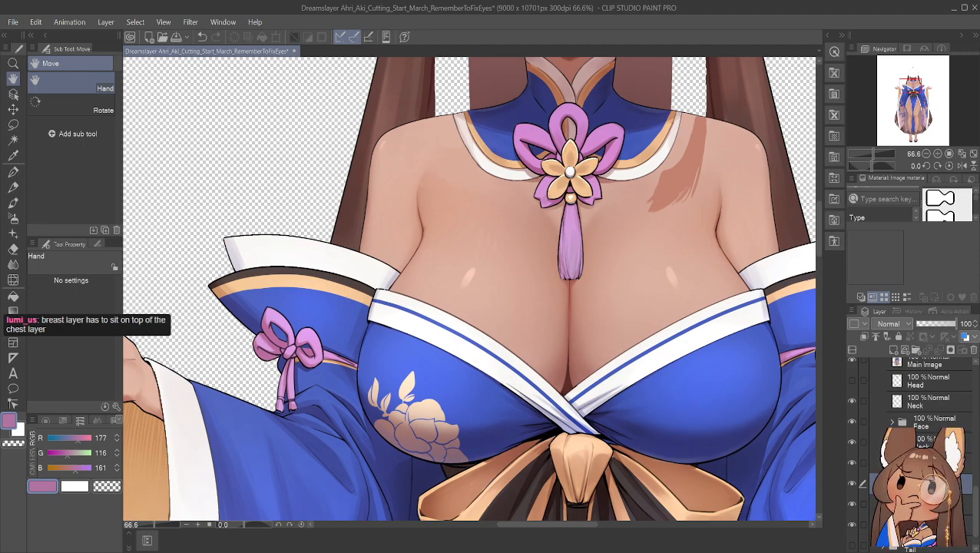
key("ctrl+shift+n")
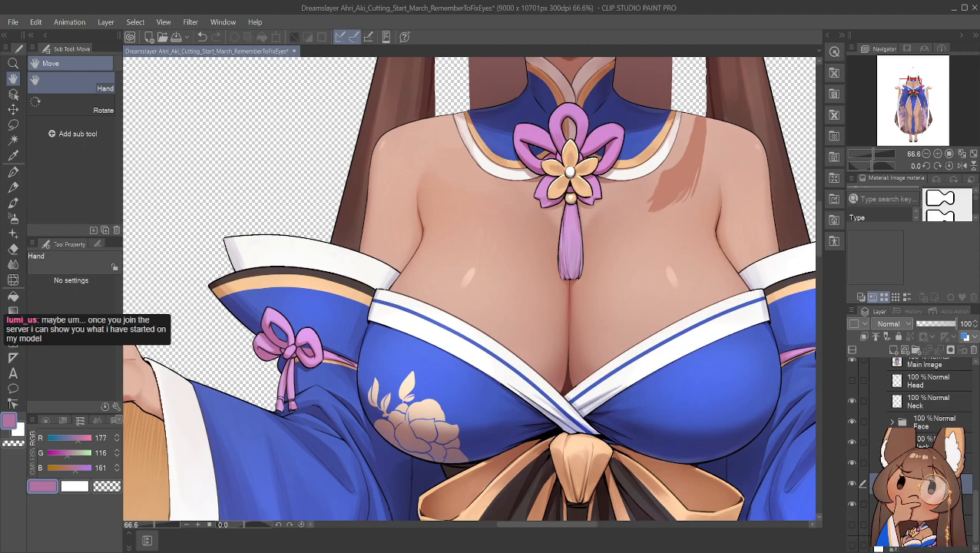
left_click(892, 463)
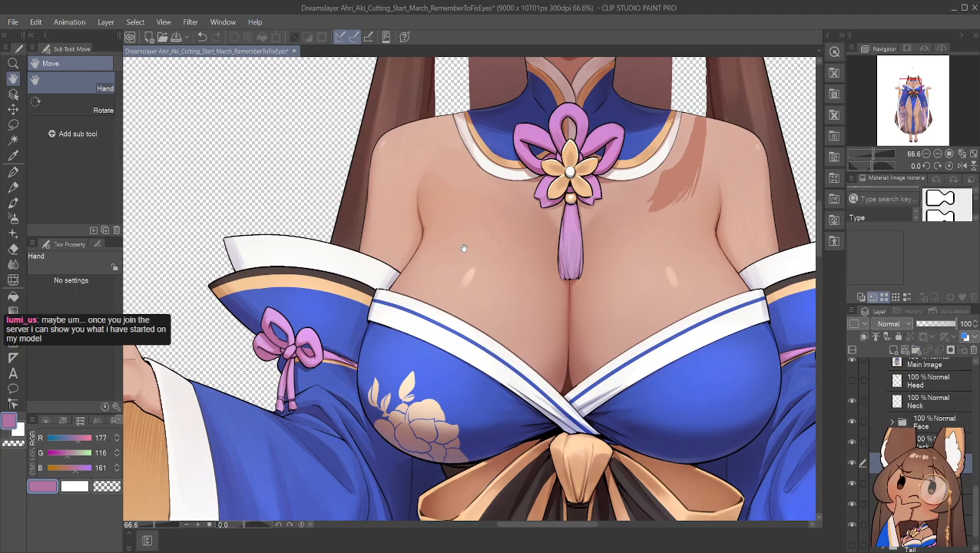
scroll(486, 267, "up", 2)
scroll(486, 267, "up", 2)
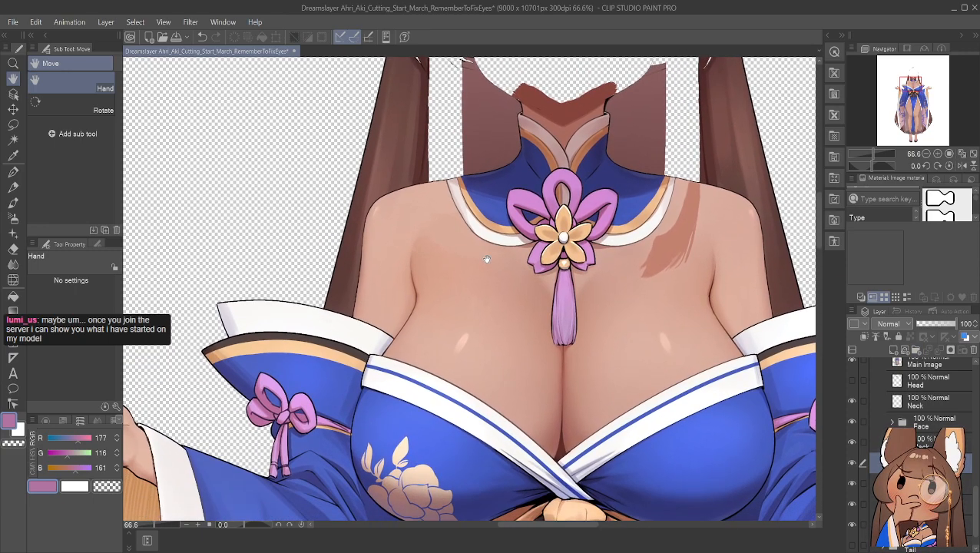
left_click_drag(919, 403, 914, 446)
left_click(849, 441)
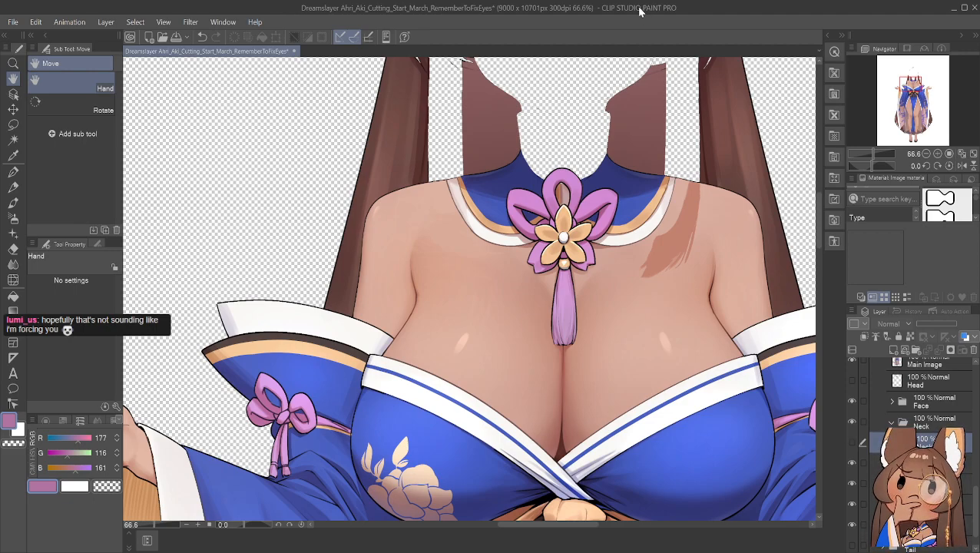
Switch to the Lasso selection tool and set it to add to the existing selection
left_click(13, 124)
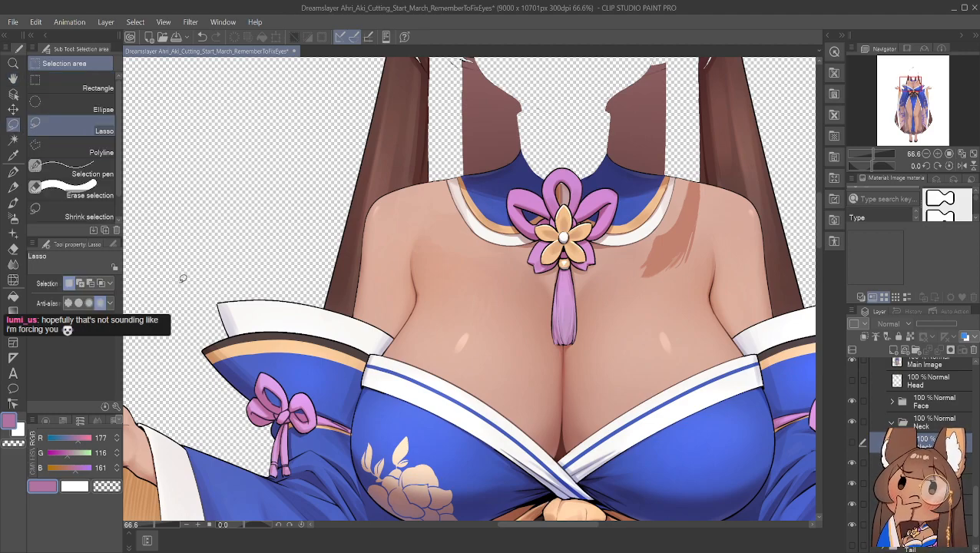
left_click(81, 283)
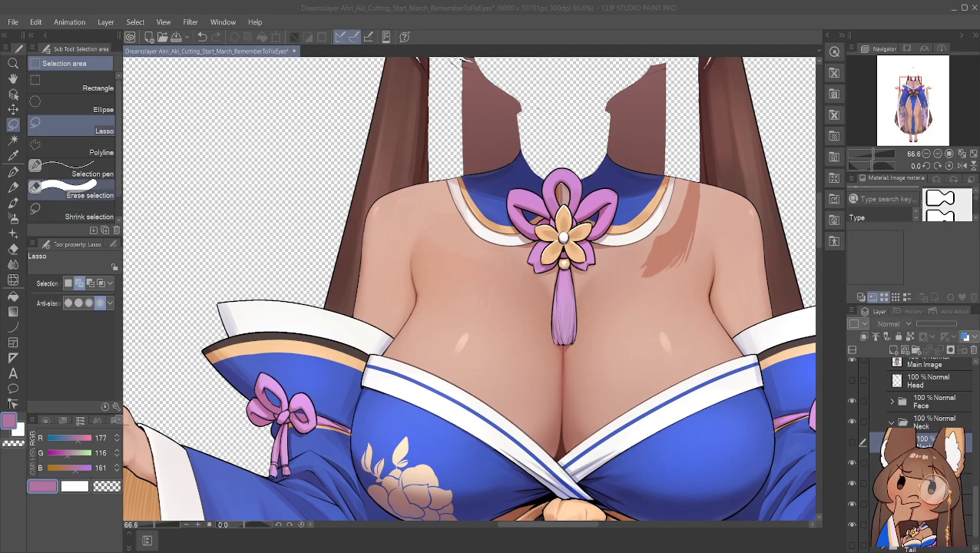
left_click(84, 174)
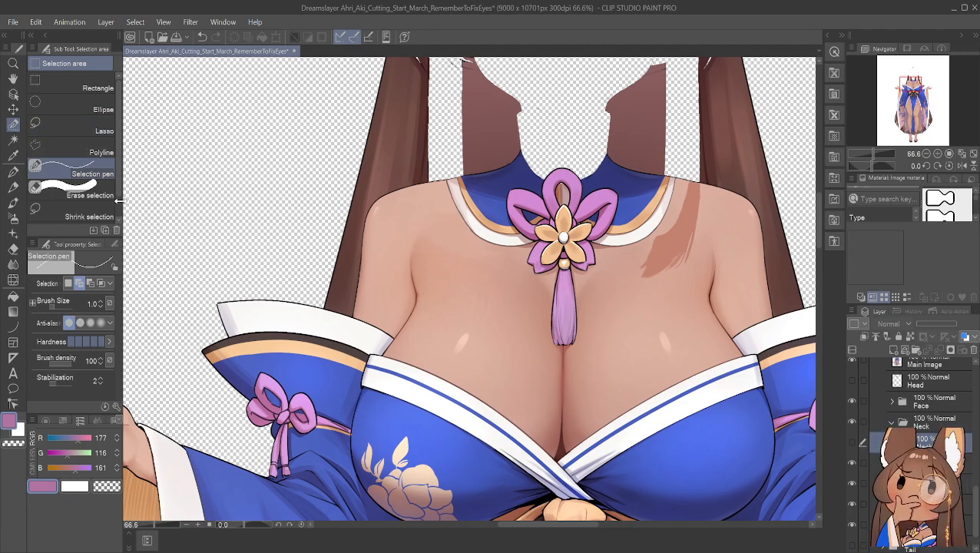
left_click(88, 131)
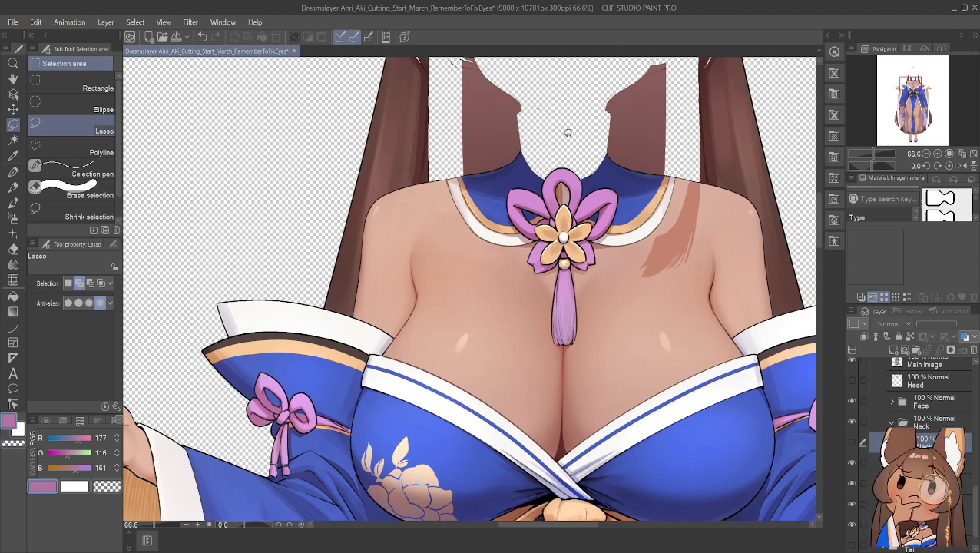
mouse_move(549, 129)
left_mouse_down()
mouse_move(524, 136)
mouse_move(504, 165)
left_mouse_up()
left_click_drag(503, 164, 503, 165)
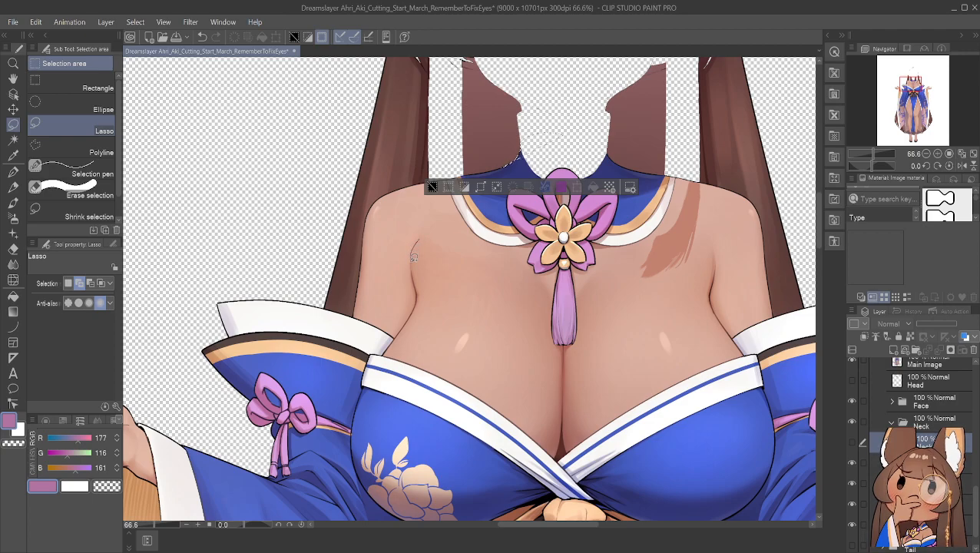
left_click_drag(414, 258, 418, 242)
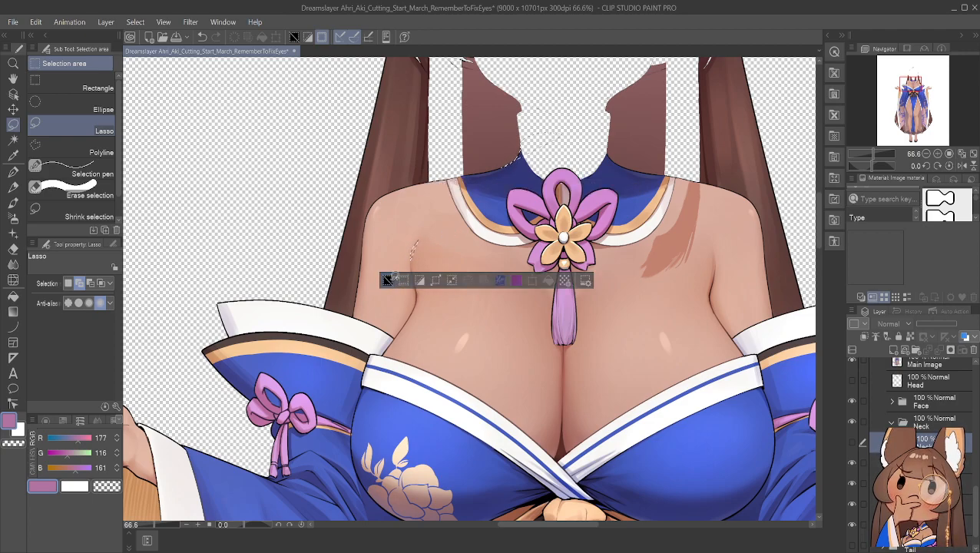
left_click(386, 279)
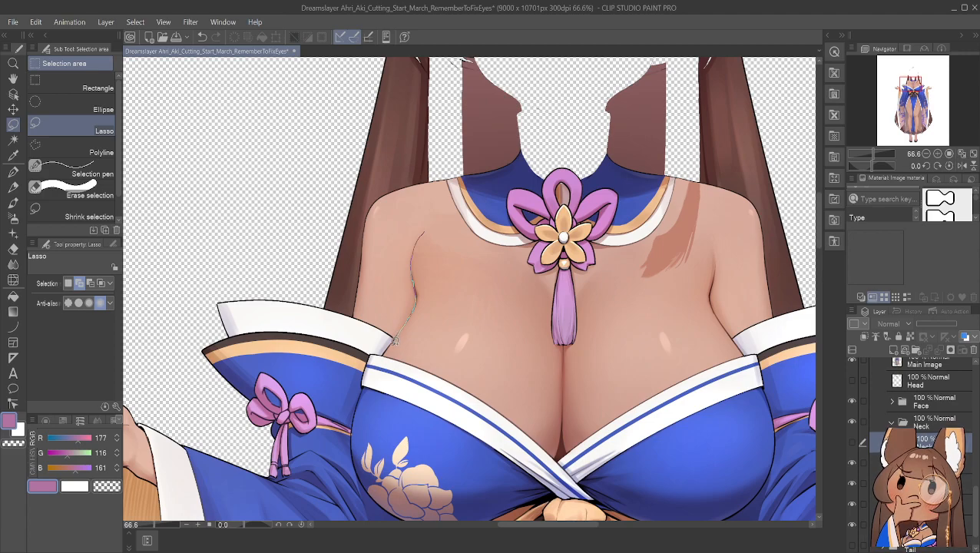
Lasso the flower-patterned breast from the armpit around its outer edge and underside, up the cleavage and across the upper chest, as one combined selection
mouse_move(384, 351)
left_mouse_down()
mouse_move(368, 355)
mouse_move(355, 421)
mouse_move(369, 487)
mouse_move(412, 518)
mouse_move(495, 520)
mouse_move(503, 510)
left_mouse_up()
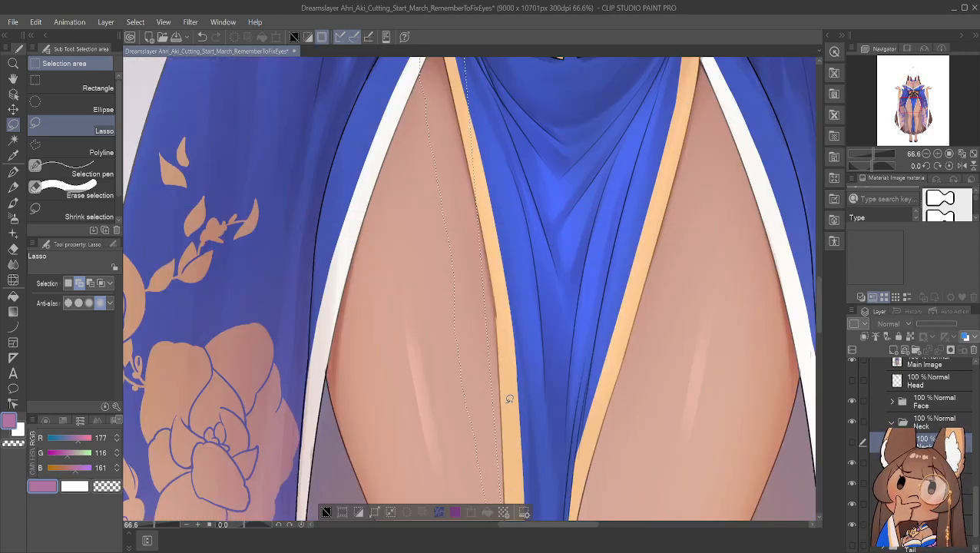
left_click(13, 78)
left_click_drag(498, 65, 471, 398)
scroll(520, 284, "down", 2)
left_click_drag(518, 192, 443, 371)
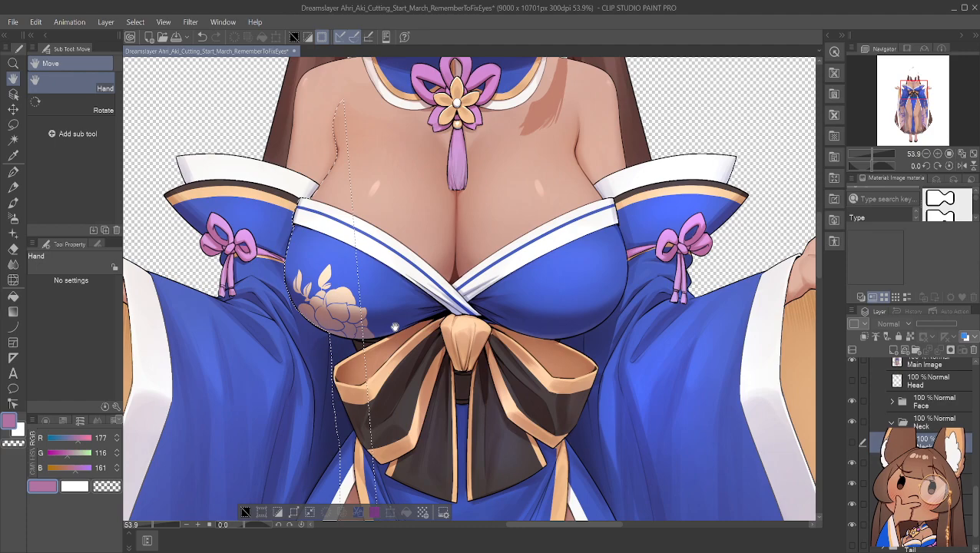
left_click(13, 124)
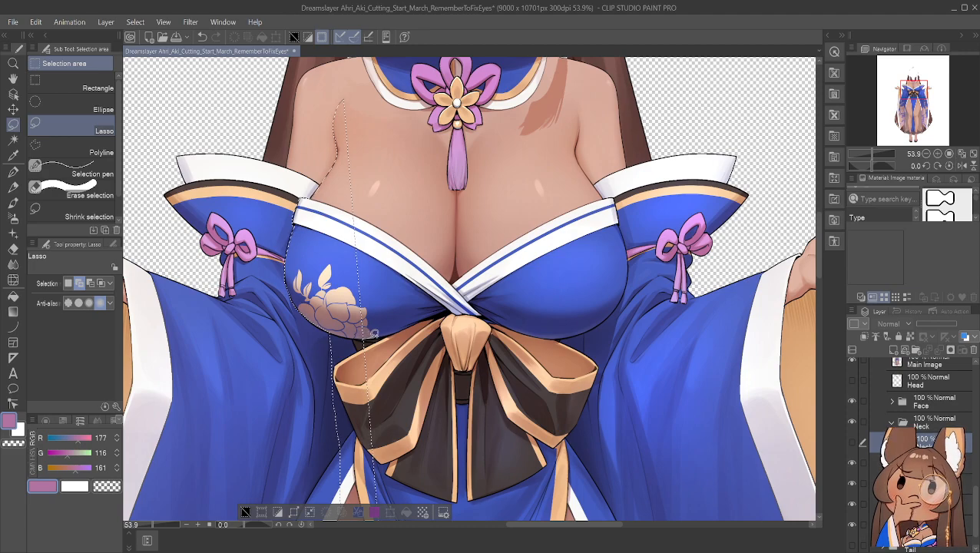
mouse_move(384, 334)
left_mouse_down()
mouse_move(434, 313)
mouse_move(457, 269)
mouse_move(459, 221)
left_mouse_up()
left_click_drag(427, 121, 392, 104)
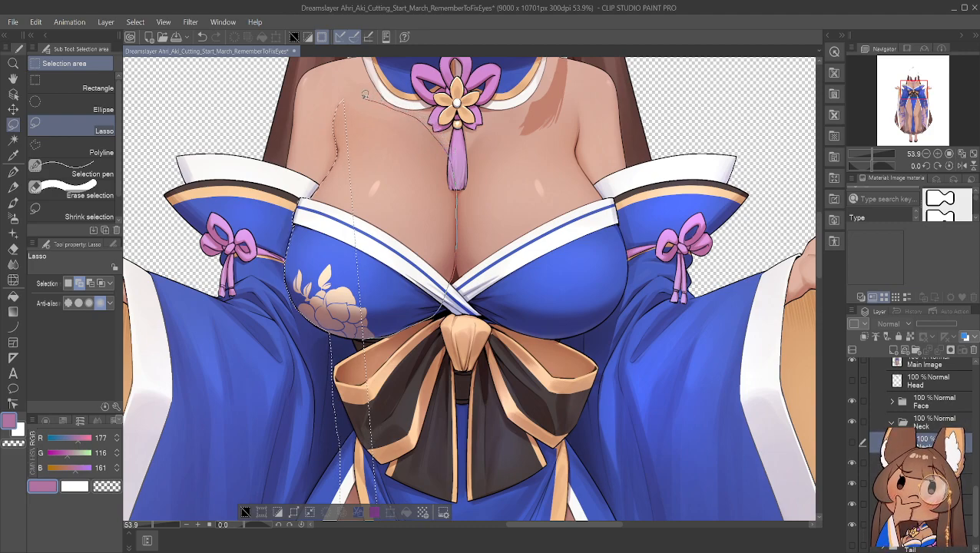
left_click_drag(345, 95, 343, 96)
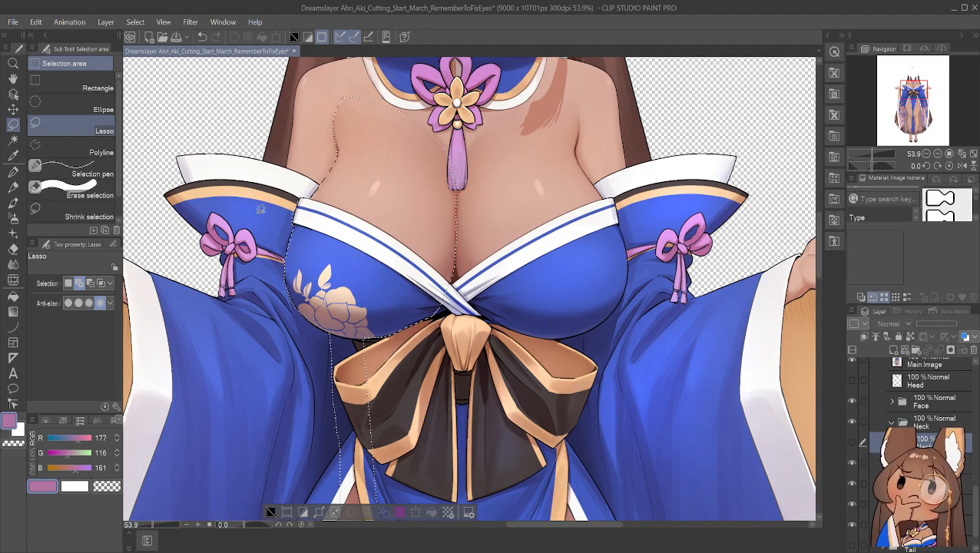
Subtract the stray selection strip running from beneath the breast down over the bow and thigh
left_click(90, 283)
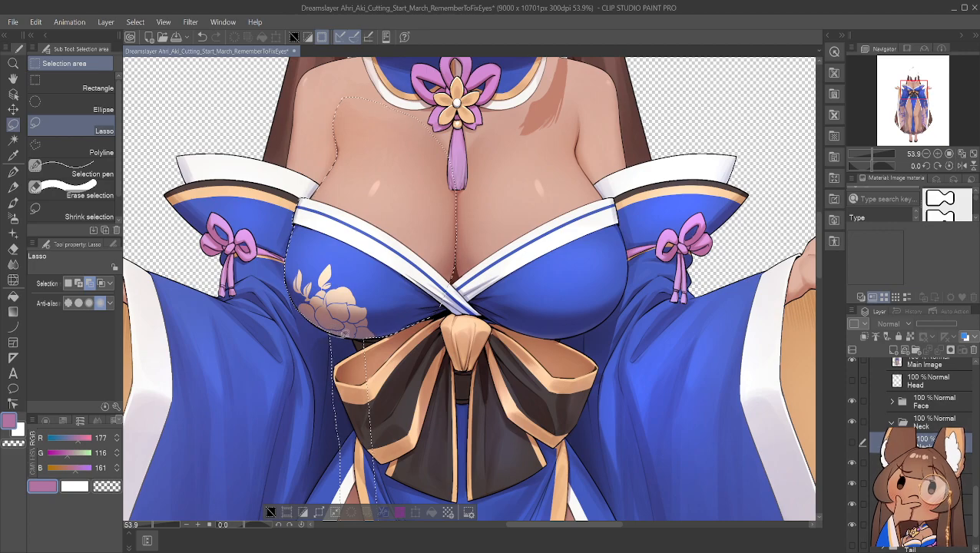
mouse_move(411, 324)
left_mouse_down()
mouse_move(431, 483)
mouse_move(338, 511)
mouse_move(228, 346)
mouse_move(279, 164)
mouse_move(310, 144)
mouse_move(396, 138)
left_mouse_up()
scroll(431, 483, "down", 5)
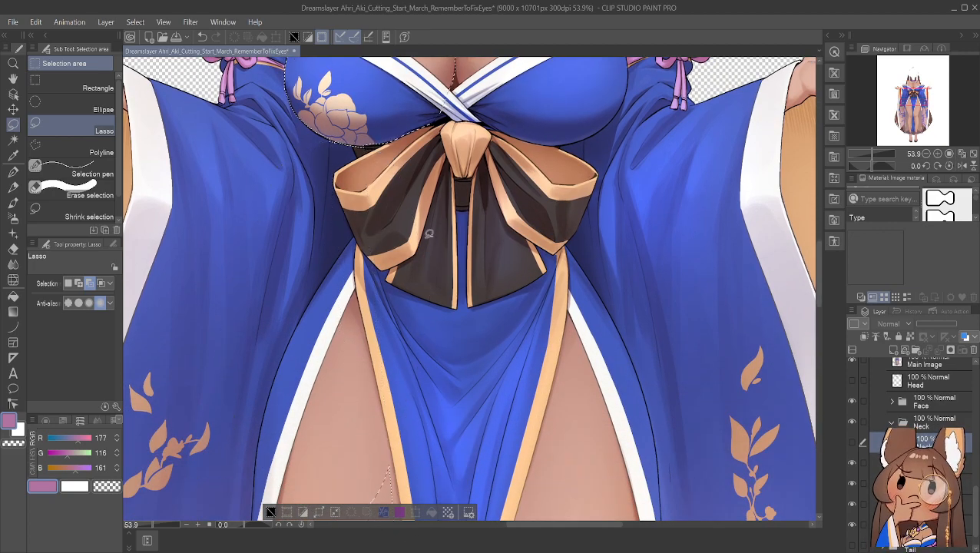
mouse_move(405, 452)
left_mouse_down()
mouse_move(338, 482)
mouse_move(461, 521)
mouse_move(451, 256)
mouse_move(355, 195)
mouse_move(301, 191)
left_mouse_up()
left_click(13, 78)
mouse_move(312, 143)
left_mouse_down()
mouse_move(308, 246)
mouse_move(336, 483)
left_mouse_up()
left_click_drag(324, 240, 302, 428)
left_click_drag(282, 274, 297, 394)
mouse_move(289, 175)
left_mouse_down()
mouse_move(286, 399)
mouse_move(269, 321)
left_mouse_up()
left_click(13, 124)
mouse_move(476, 229)
left_mouse_down()
mouse_move(339, 230)
mouse_move(243, 167)
left_mouse_up()
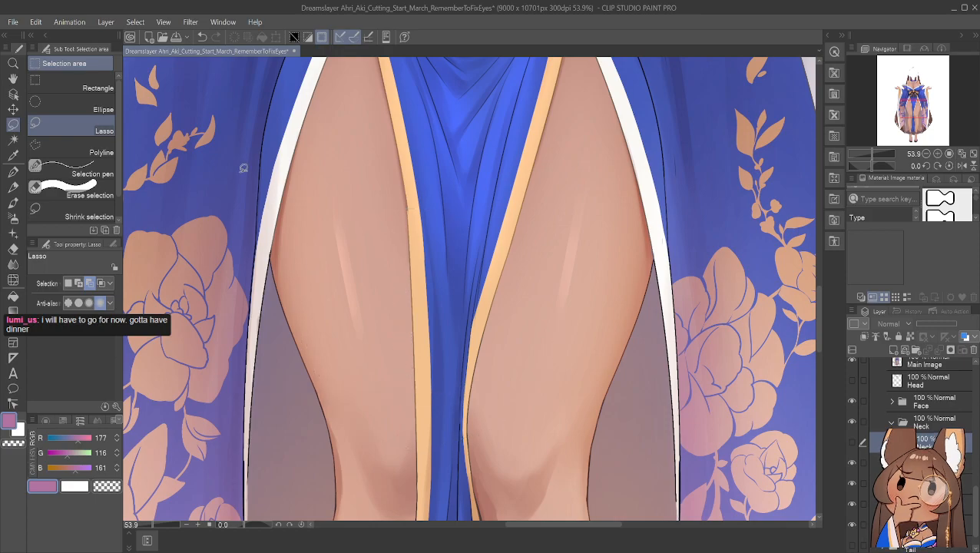
Hide the Flower Ornament folder so the chest beneath the tassel is uncovered
left_click(13, 78)
left_click_drag(317, 124, 294, 395)
left_click_drag(231, 139, 280, 343)
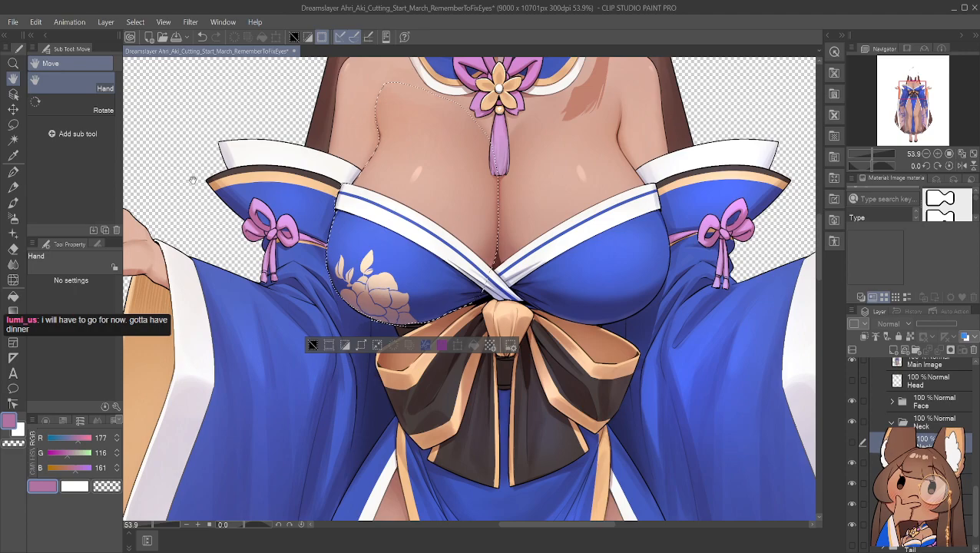
scroll(284, 322, "up", 1)
scroll(370, 219, "down", 2)
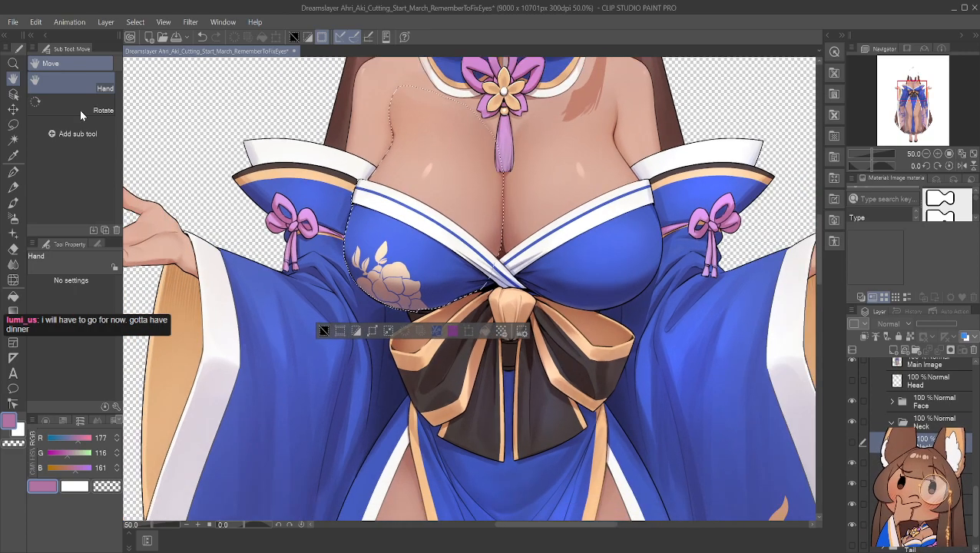
scroll(437, 159, "up", 1)
left_click_drag(437, 159, 421, 216)
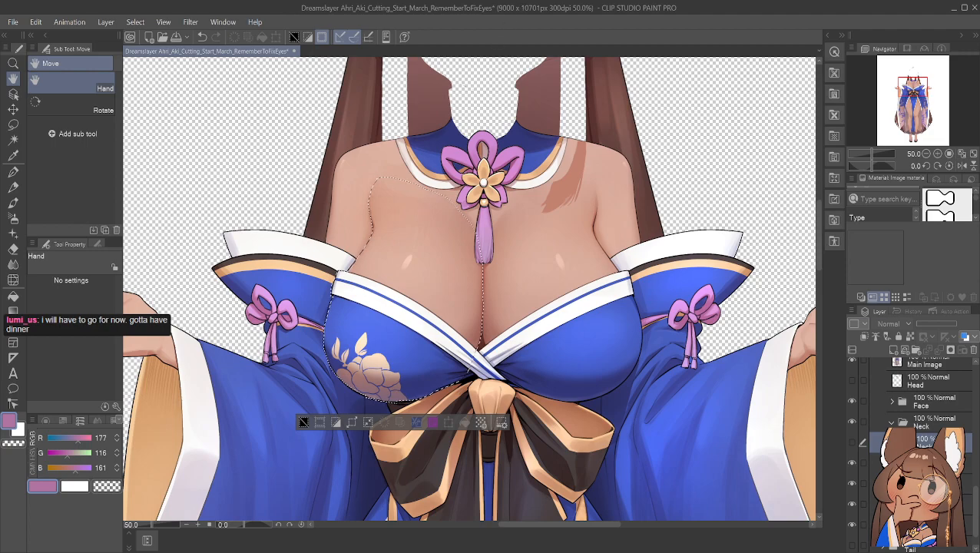
scroll(876, 402, "down", 3)
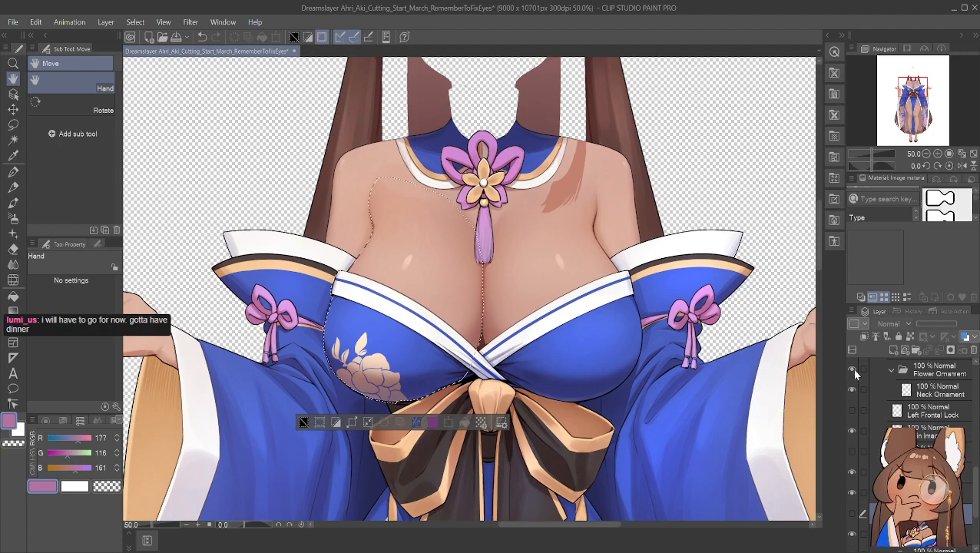
left_click(852, 368)
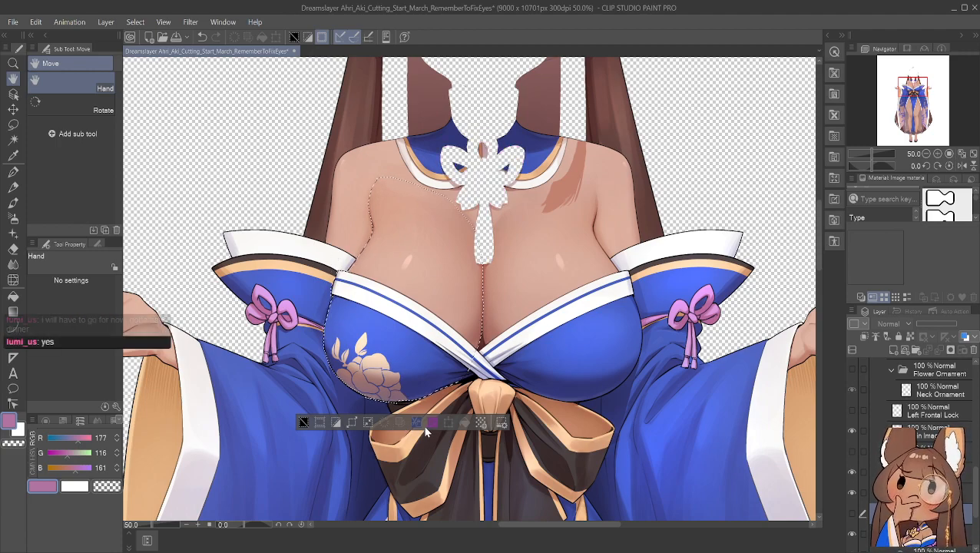
Cut the selected breast out of the Main Image layer onto its own layer named Right Breast Main
scroll(914, 430, "down", 2)
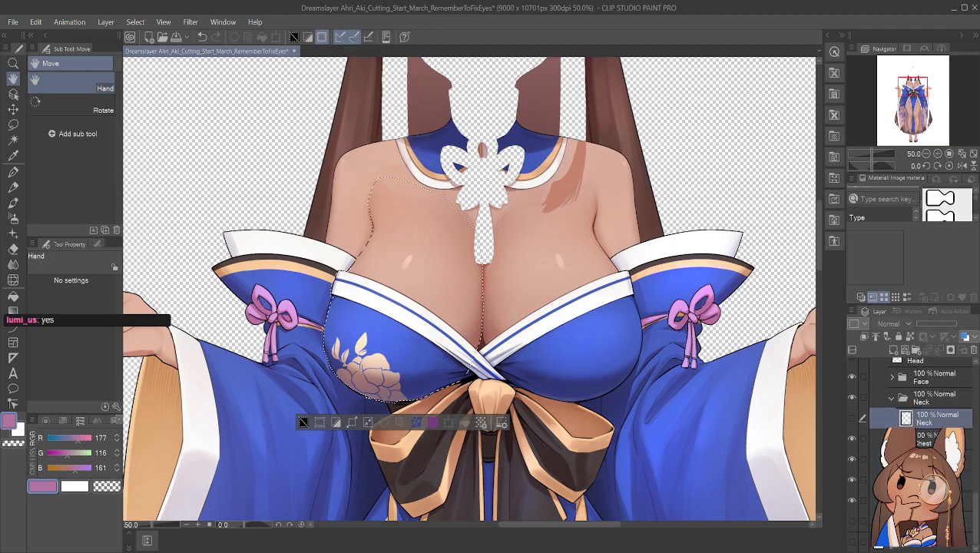
scroll(914, 468, "up", 2)
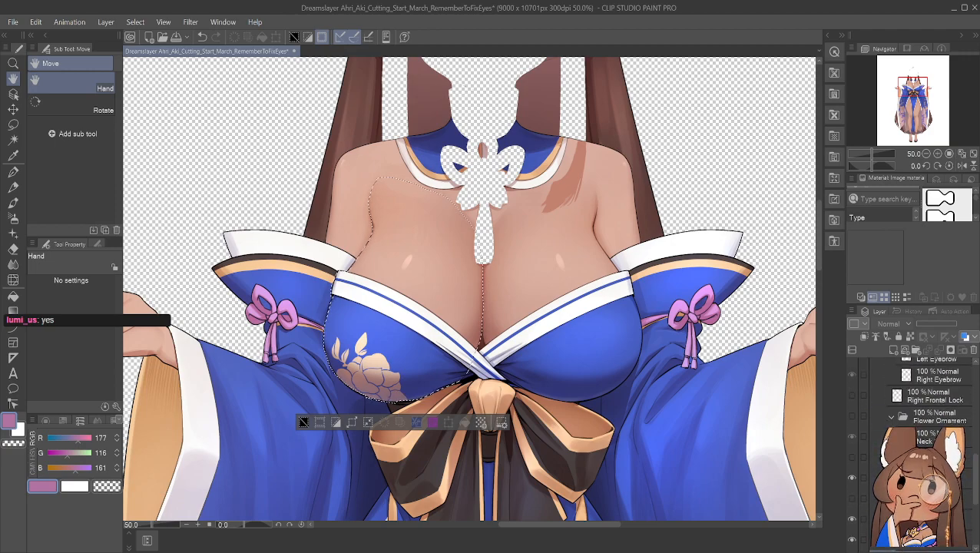
left_click(922, 479)
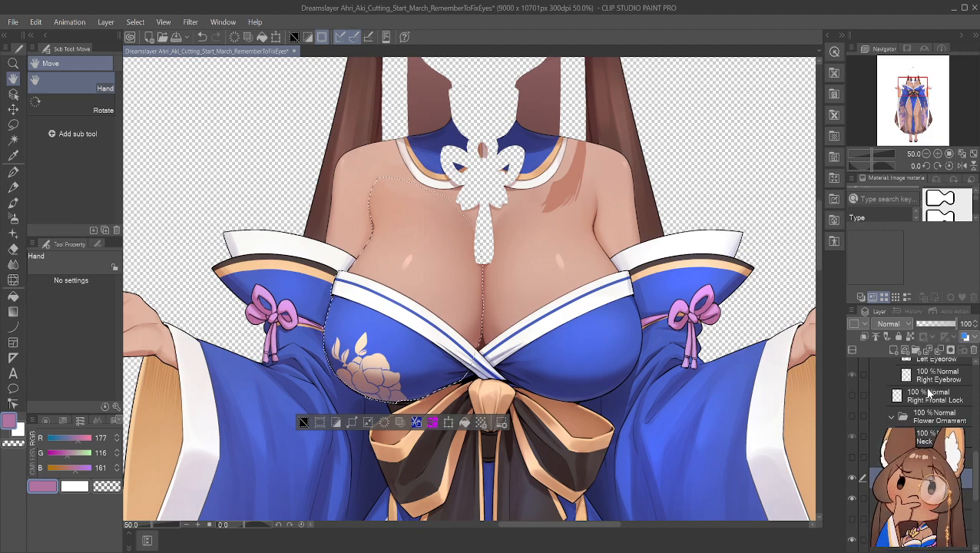
Move the Right Breast Main layer down the layer stack to below the Arms folder
scroll(932, 392, "down", 2)
scroll(868, 523, "down", 2)
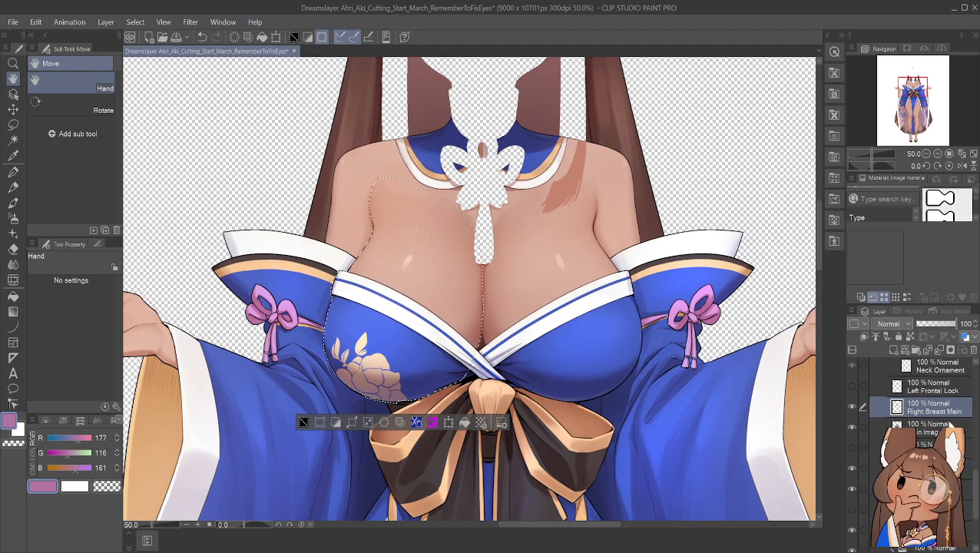
scroll(945, 412, "down", 1)
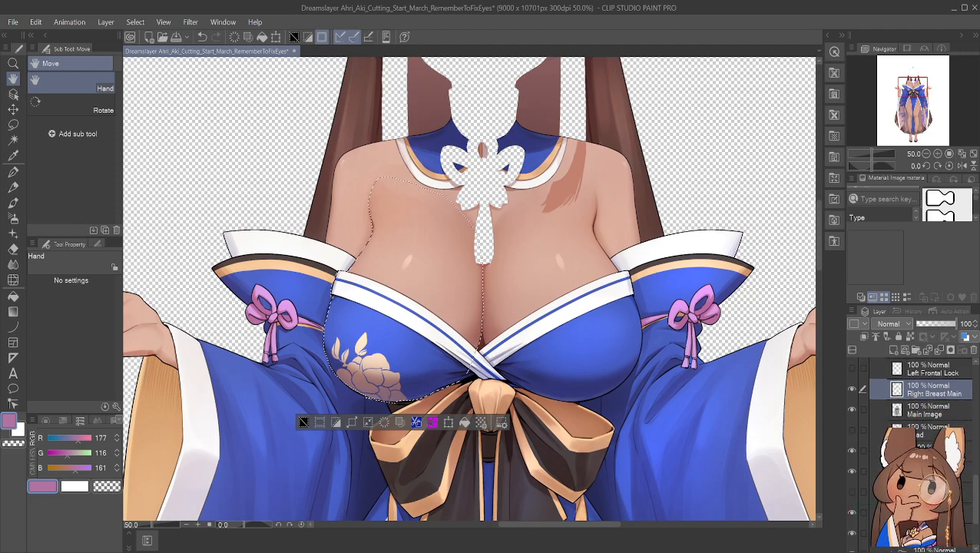
scroll(915, 400, "down", 1)
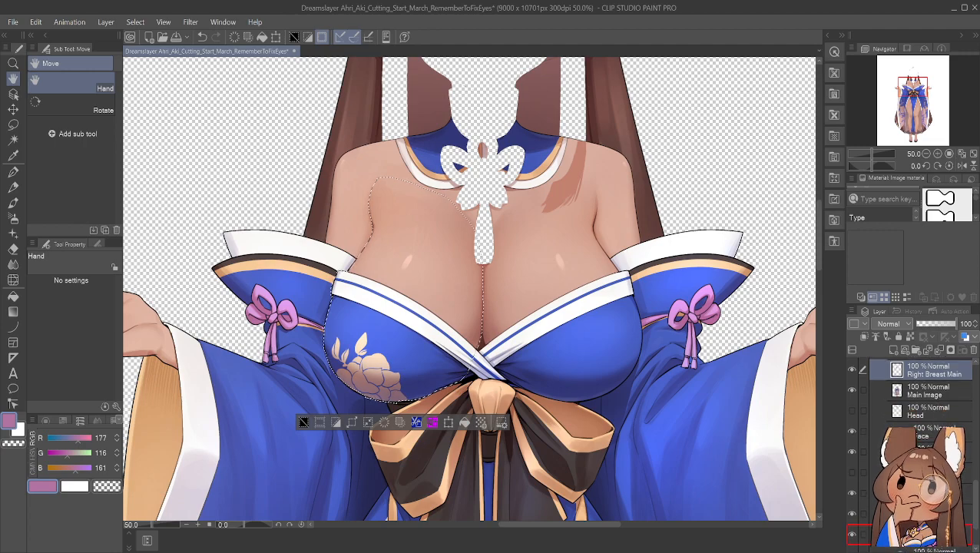
scroll(914, 400, "down", 3)
scroll(915, 399, "down", 2)
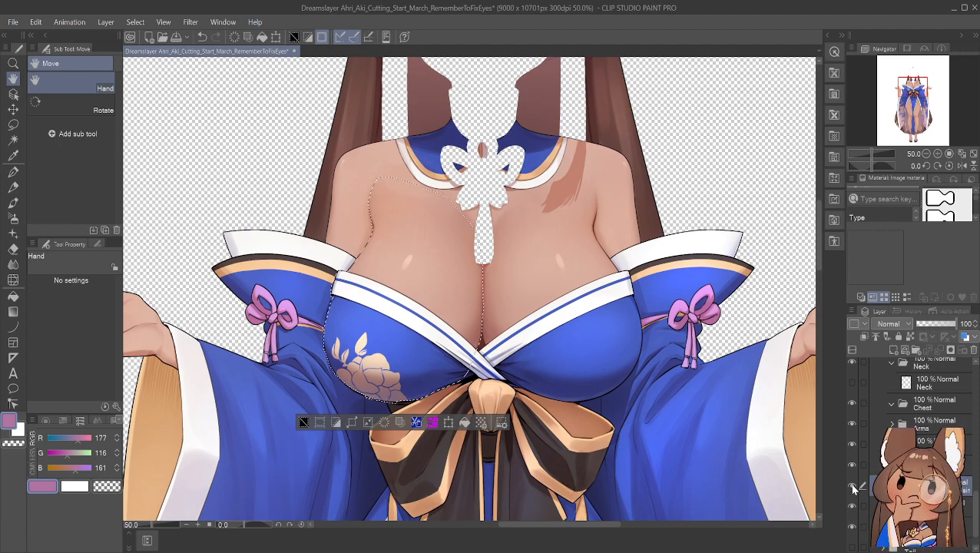
Toggle the visibility of the Right Breast Main layer several times to check the cut-out against the illustration
key("Delete")
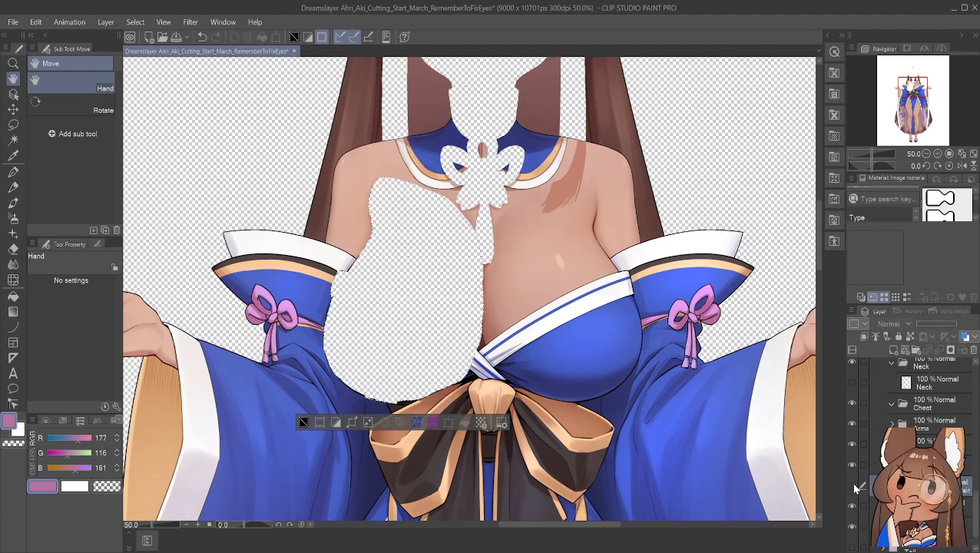
left_click(852, 486)
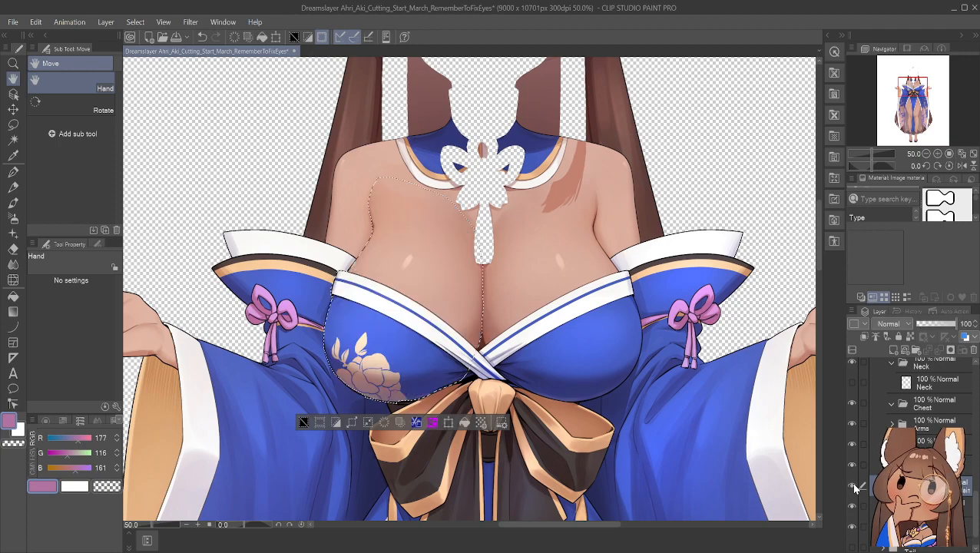
left_click(852, 486)
left_click(852, 486)
left_click(852, 486)
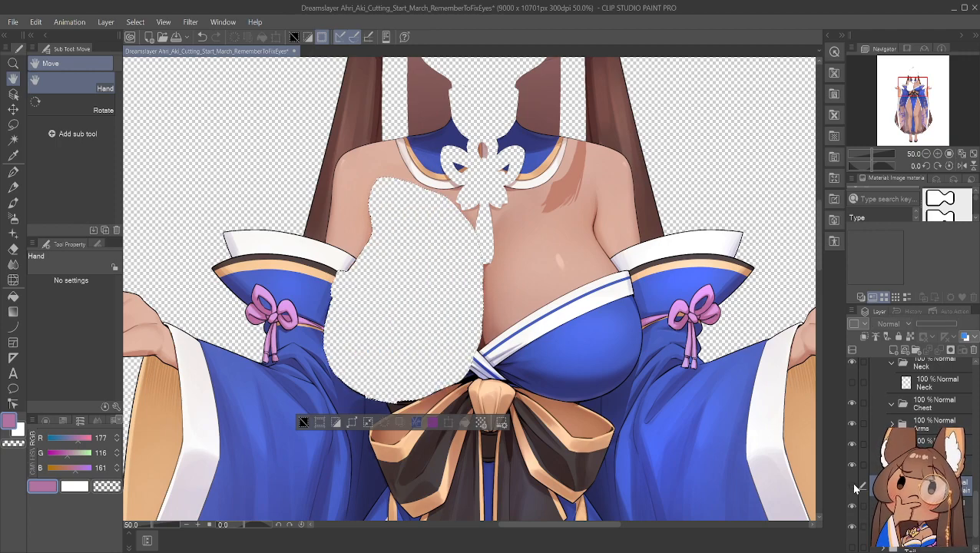
left_click(852, 486)
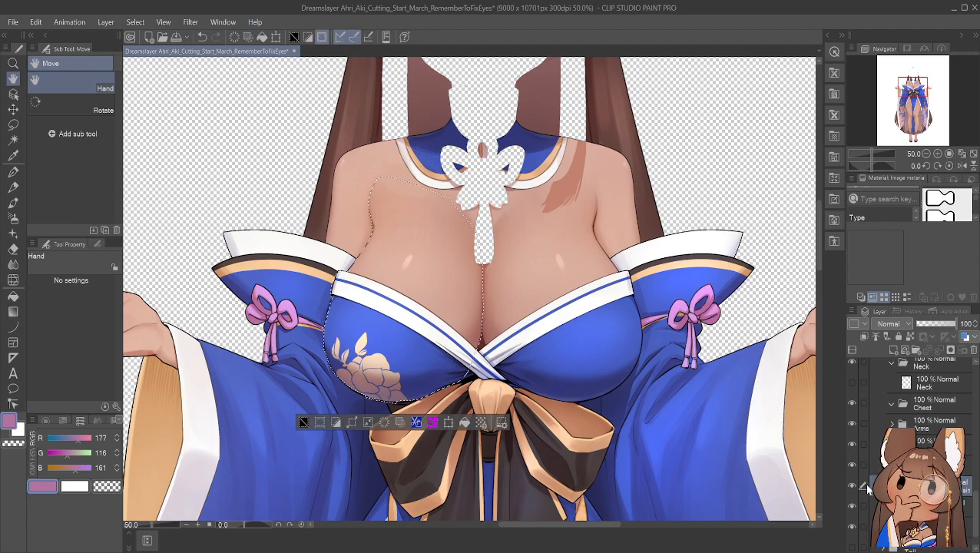
Hide the Main Image layer to inspect the cut-out breast's edges on their own, and show it again to compare the outline up close
scroll(851, 447, "up", 3)
scroll(849, 444, "up", 2)
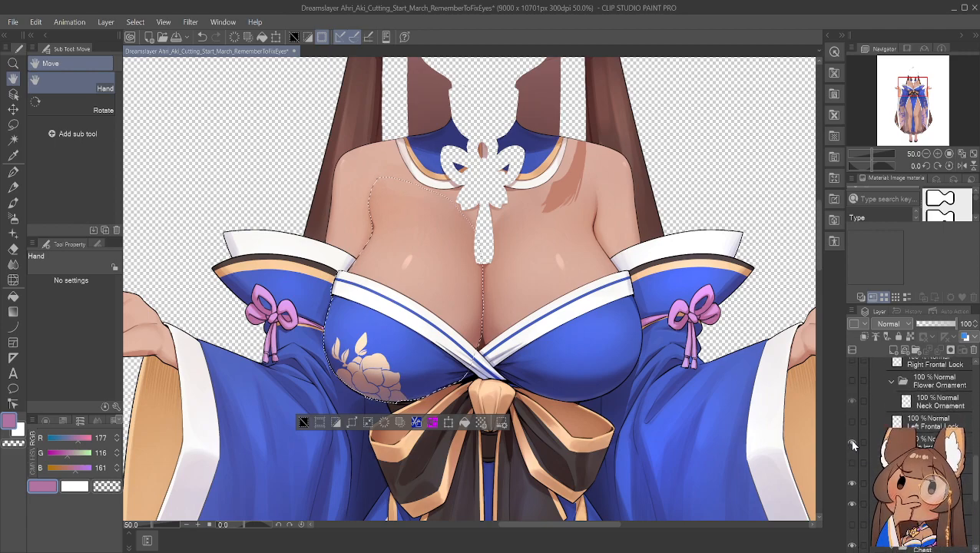
left_click(851, 444)
scroll(853, 453, "down", 2)
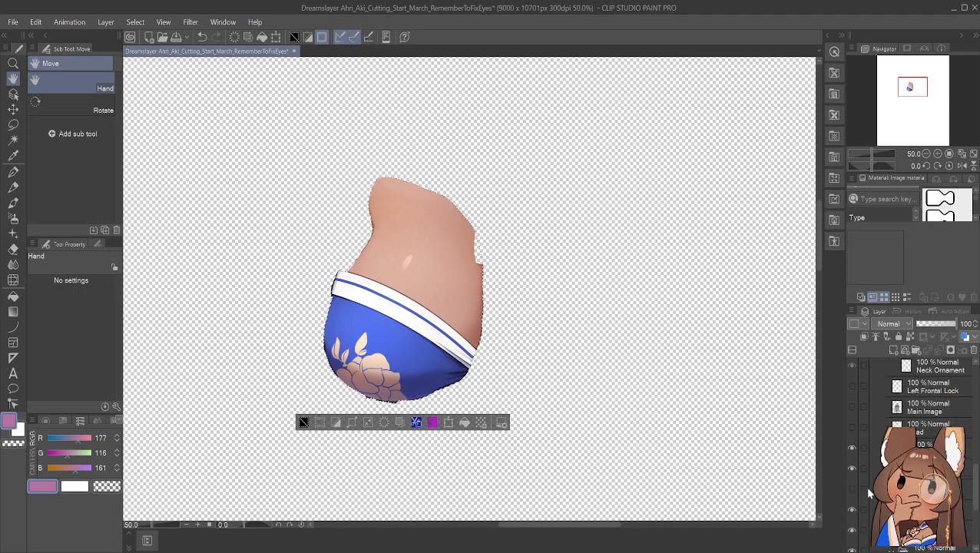
scroll(571, 328, "up", 1)
scroll(587, 321, "up", 1)
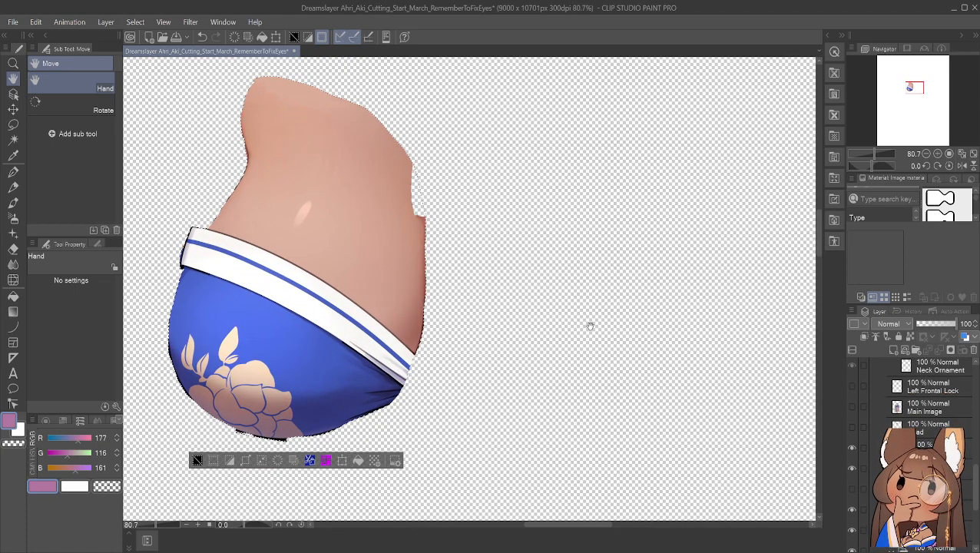
scroll(590, 326, "down", 2)
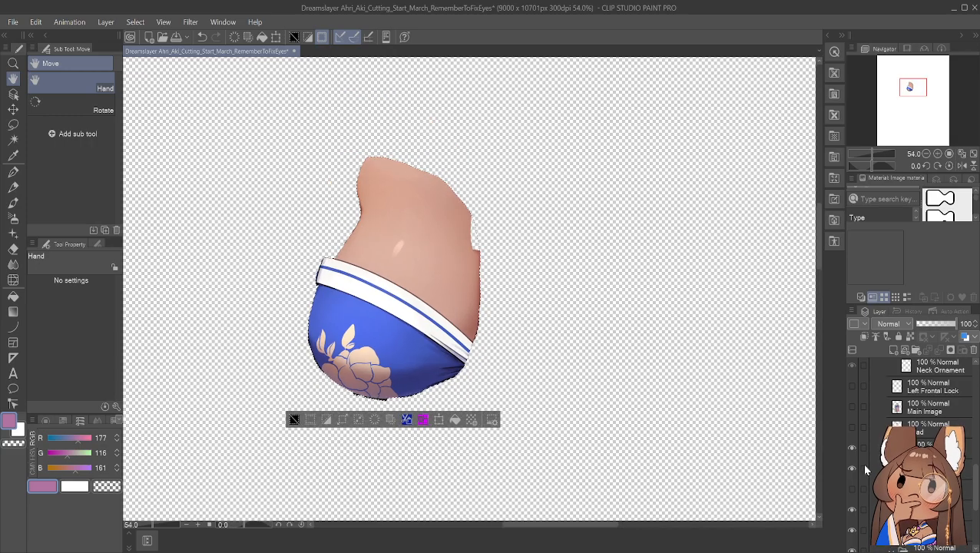
left_click(851, 407)
scroll(445, 384, "up", 2)
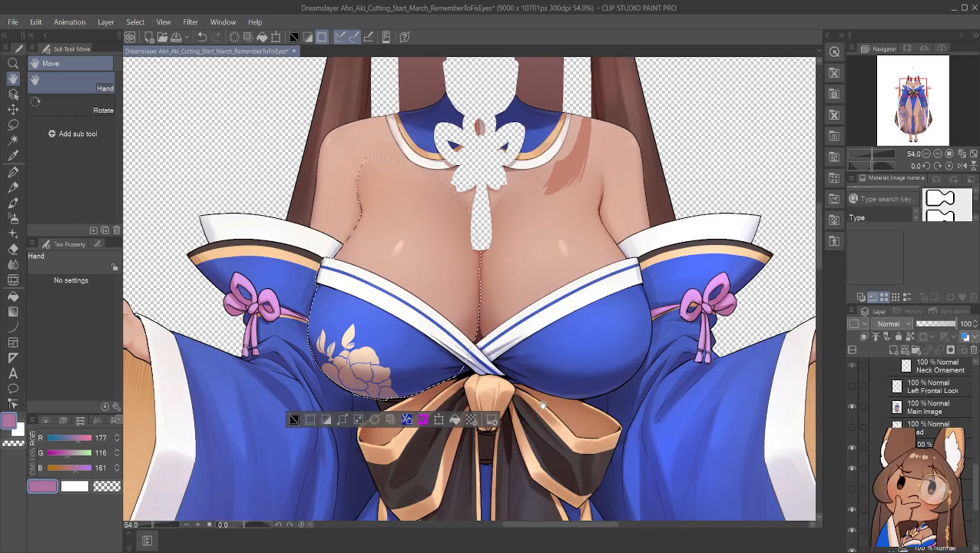
scroll(274, 364, "up", 2)
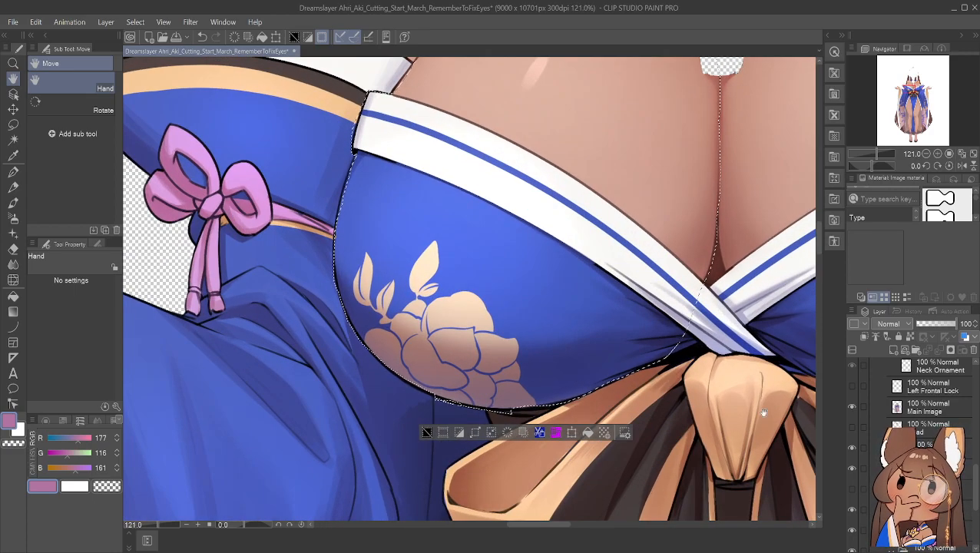
With the Main Image layer active, add the outline along the blue top's lower-left curve to the selection using the Lasso
scroll(922, 430, "down", 5)
scroll(914, 431, "up", 5)
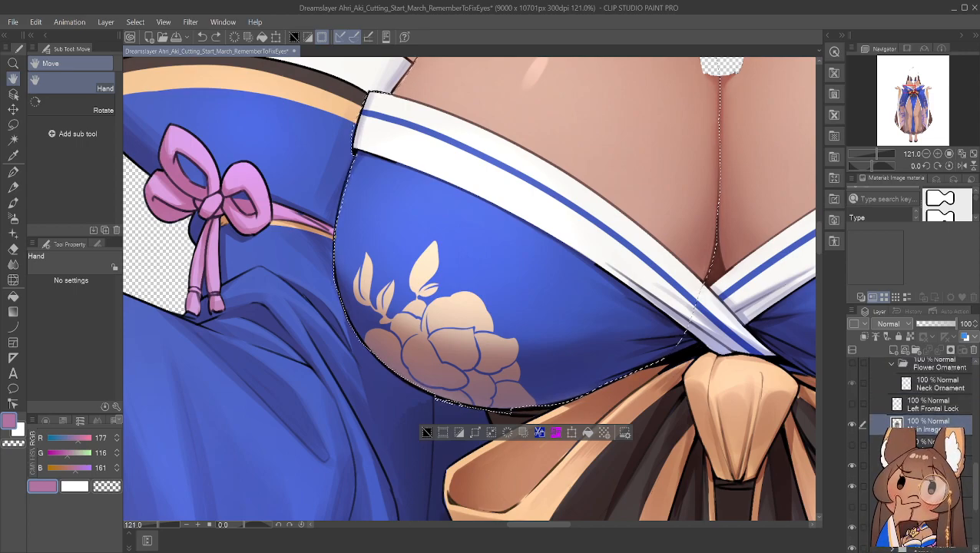
scroll(404, 318, "up", 3)
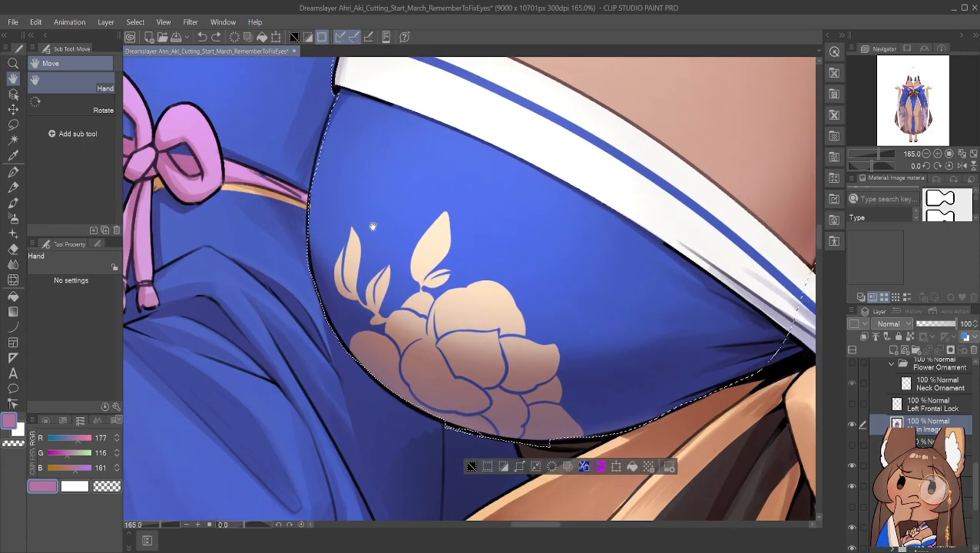
scroll(361, 276, "up", 1)
left_click_drag(291, 317, 304, 262)
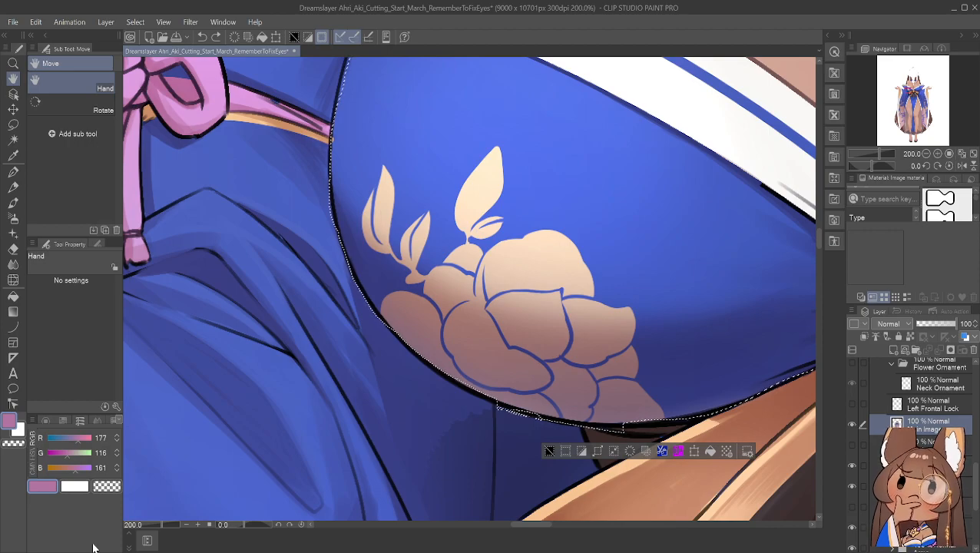
left_click(13, 123)
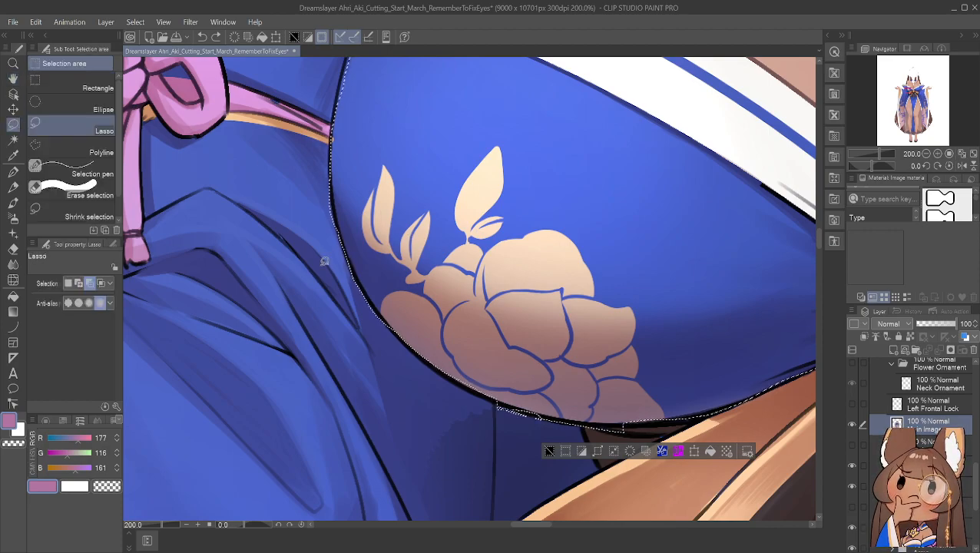
left_click(79, 283)
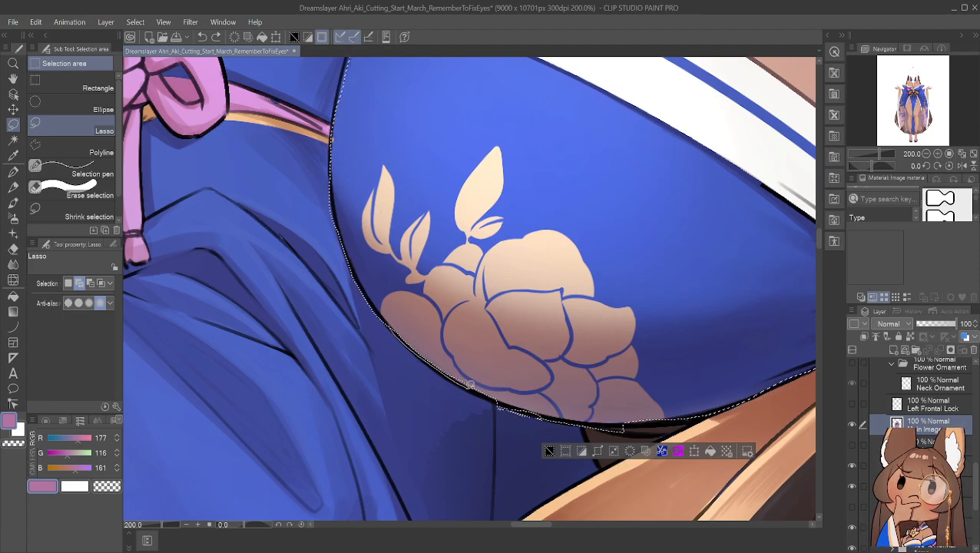
left_click_drag(403, 319, 404, 319)
Extend the selection with the Lasso to smooth its jagged upper-left corner on the skin below the shoulder
left_click(13, 79)
left_click_drag(419, 96, 471, 354)
scroll(496, 332, "up", 7)
mouse_move(465, 184)
left_mouse_down()
mouse_move(458, 413)
mouse_move(363, 537)
left_mouse_up()
mouse_move(744, 245)
left_mouse_down()
mouse_move(702, 337)
mouse_move(662, 482)
left_mouse_up()
mouse_move(611, 142)
left_mouse_down()
mouse_move(606, 219)
mouse_move(578, 311)
left_mouse_up()
scroll(578, 311, "up", 3)
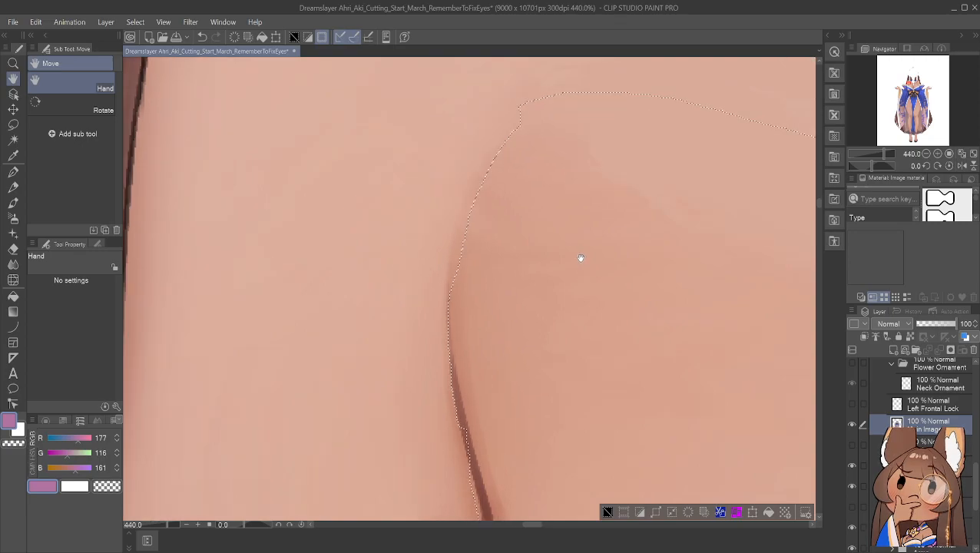
left_click_drag(589, 208, 555, 291)
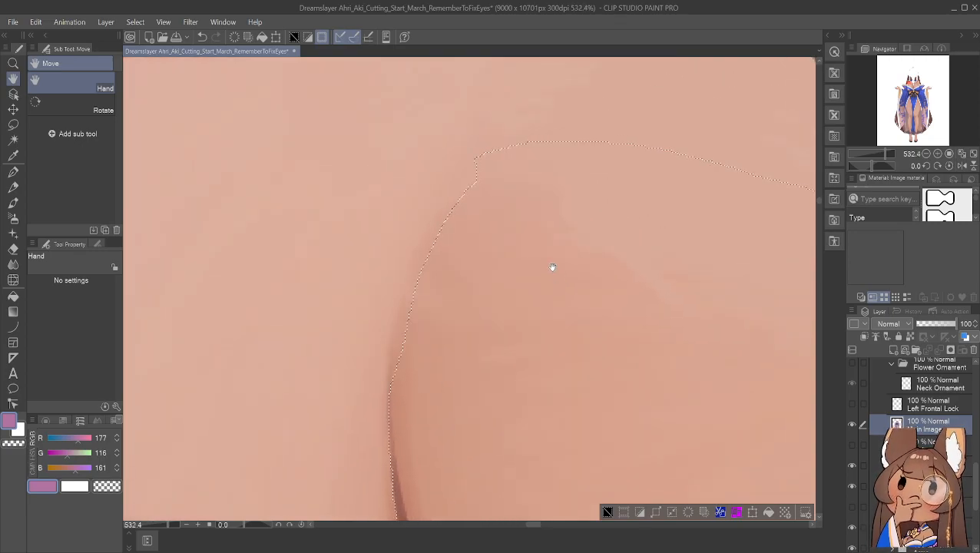
left_click(13, 124)
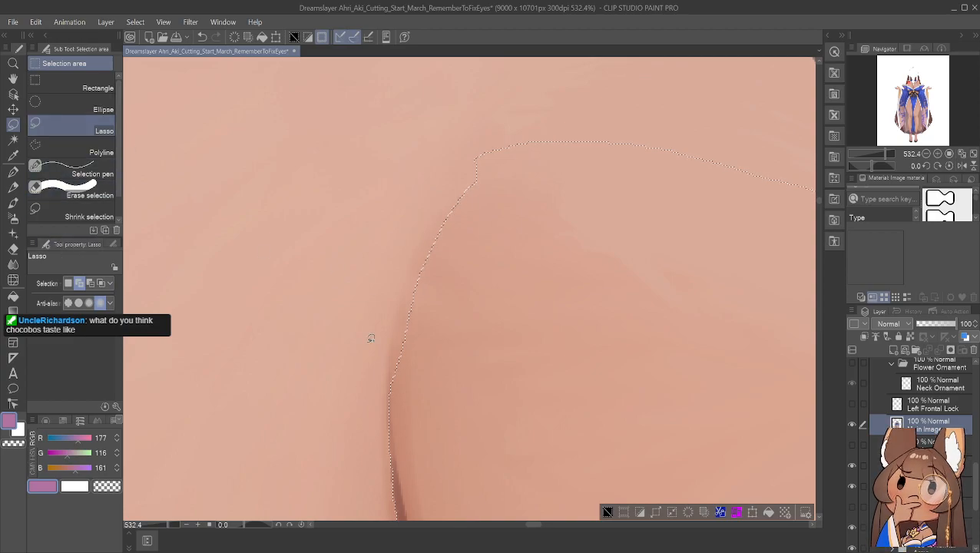
left_click_drag(389, 390, 412, 285)
mouse_move(434, 219)
left_mouse_down()
mouse_move(463, 167)
mouse_move(490, 152)
mouse_move(557, 234)
mouse_move(392, 378)
left_mouse_up()
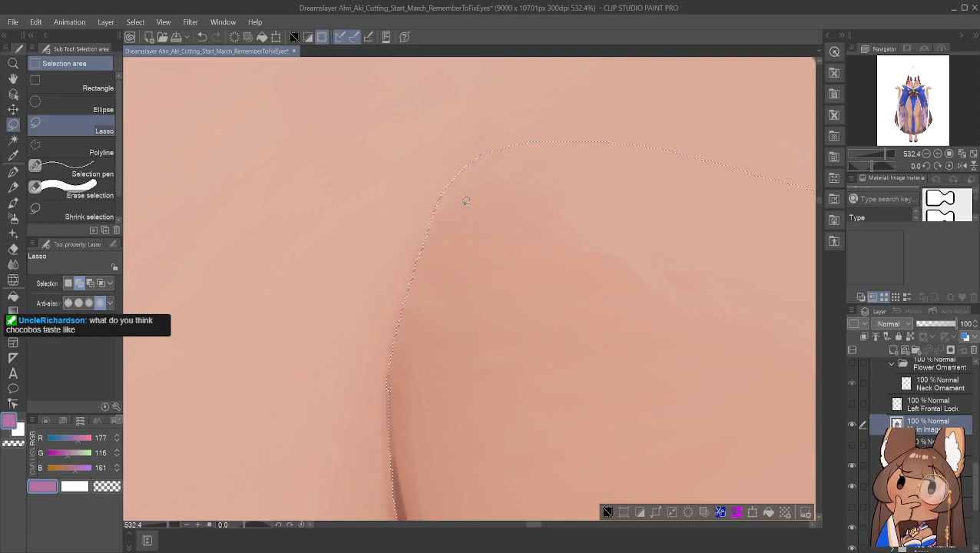
mouse_move(448, 189)
left_mouse_down()
mouse_move(396, 313)
mouse_move(390, 355)
mouse_move(403, 400)
mouse_move(501, 290)
mouse_move(445, 200)
left_mouse_up()
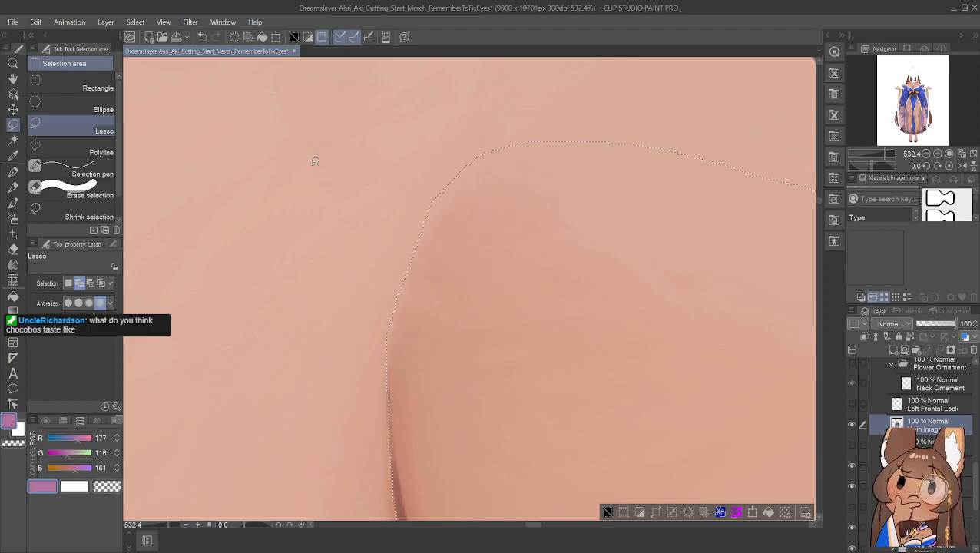
Smooth the notch in the selection edge along the upper armpit crease with the Selection pen, adding and subtracting small areas
left_click(13, 79)
mouse_move(355, 238)
left_mouse_down()
mouse_move(420, 240)
mouse_move(399, 152)
mouse_move(400, 109)
left_mouse_up()
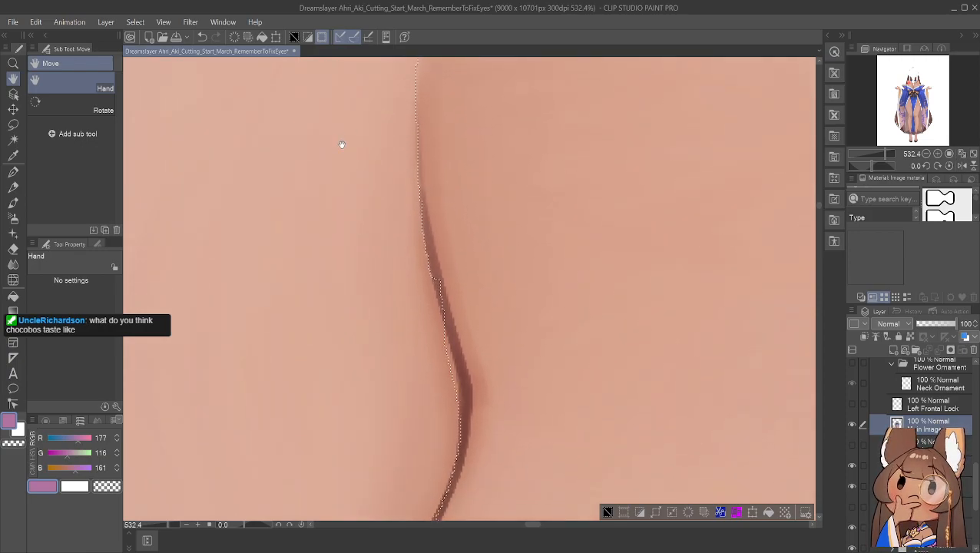
left_click(13, 124)
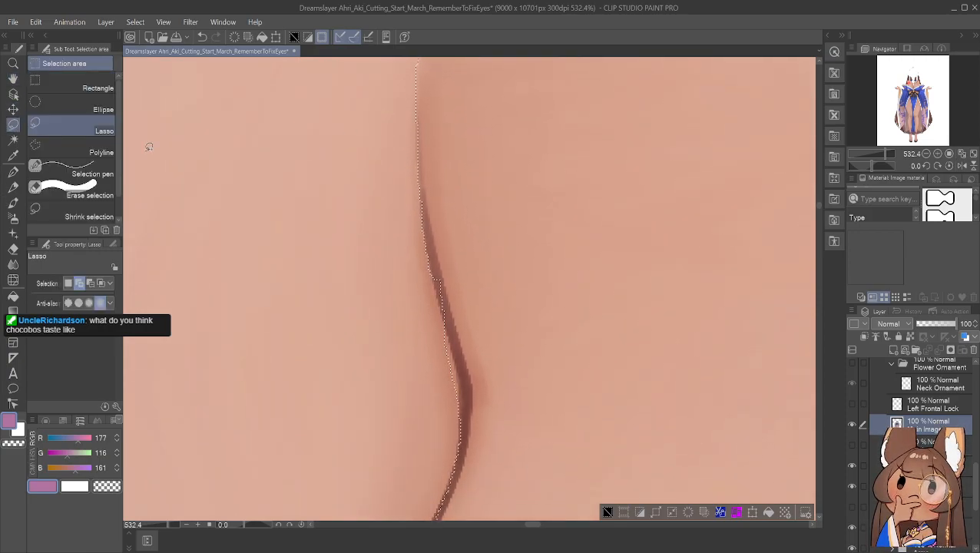
left_click(83, 283)
left_click(77, 173)
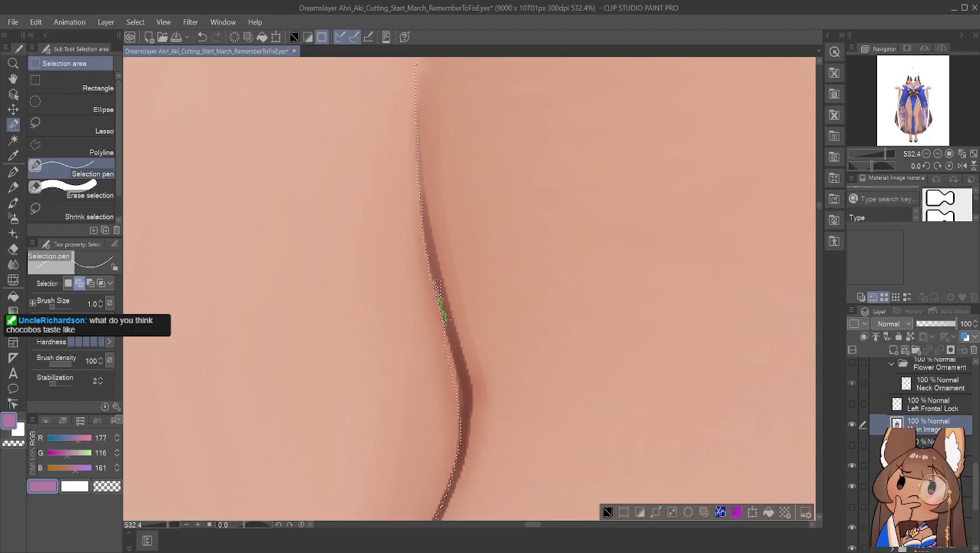
left_click_drag(438, 284, 439, 295)
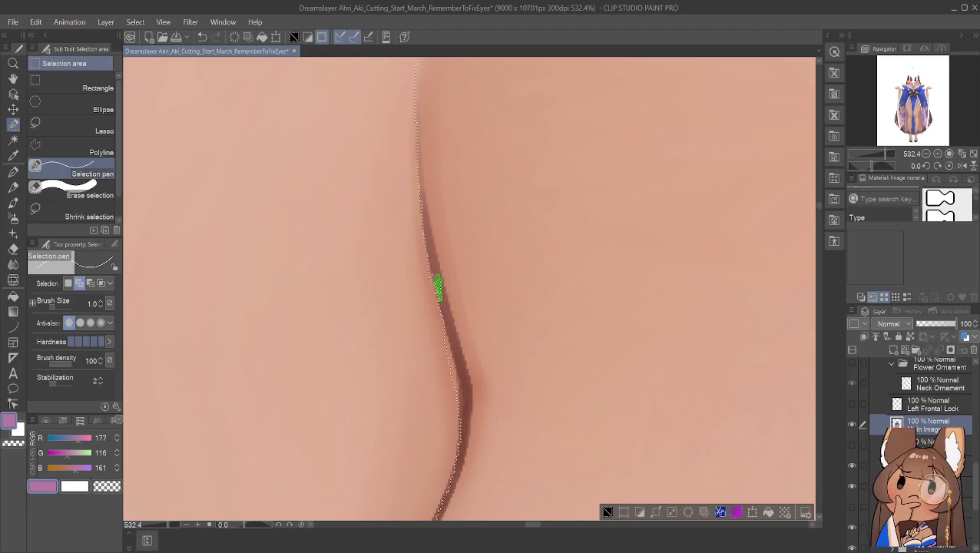
left_click(90, 282)
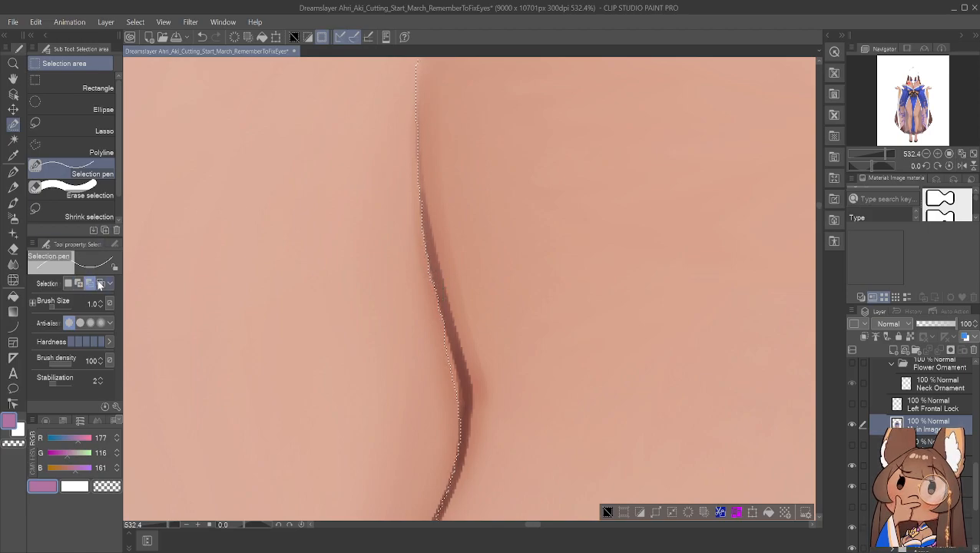
left_click_drag(428, 275, 433, 278)
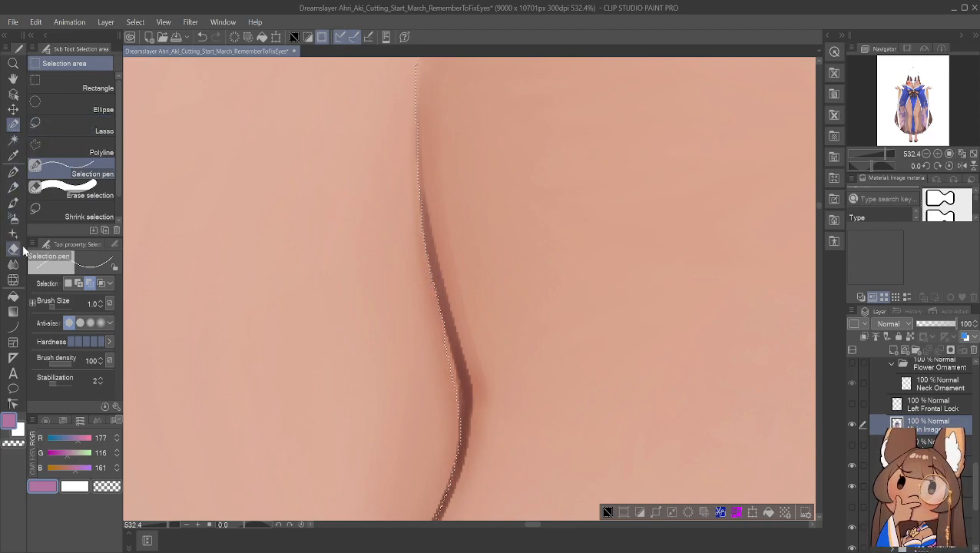
Subtract stray skin from the selection just above the bend of the armpit crease with the Selection pen
left_click(13, 79)
left_click_drag(421, 392, 396, 274)
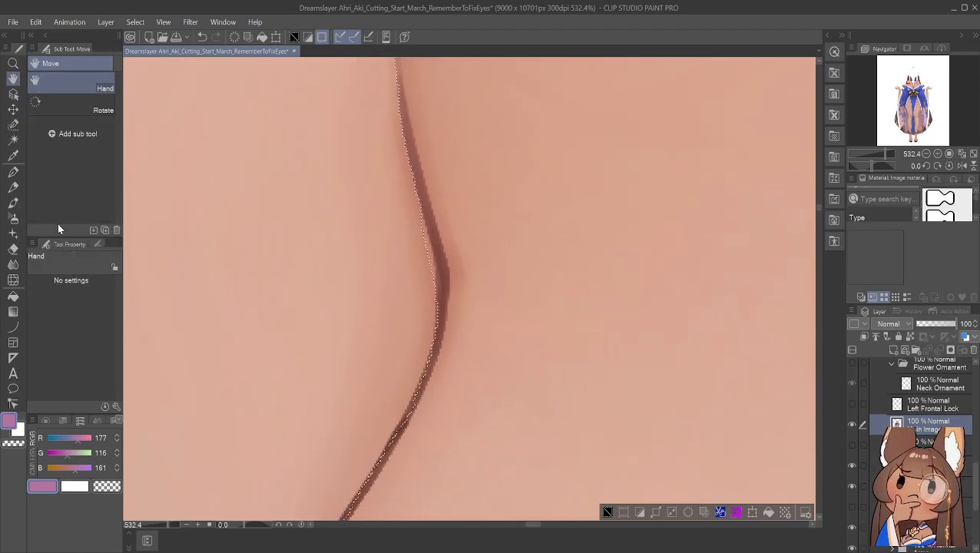
left_click(13, 128)
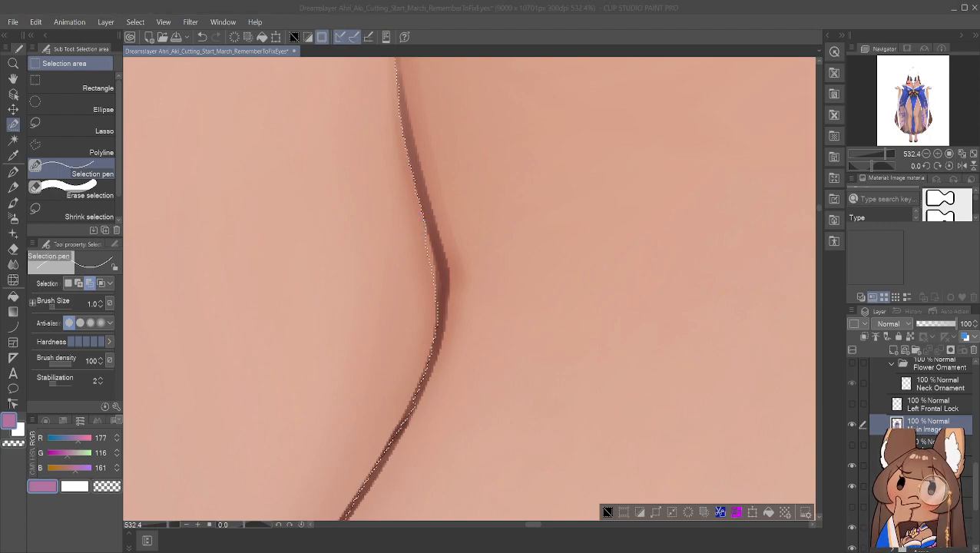
left_click_drag(433, 278, 427, 228)
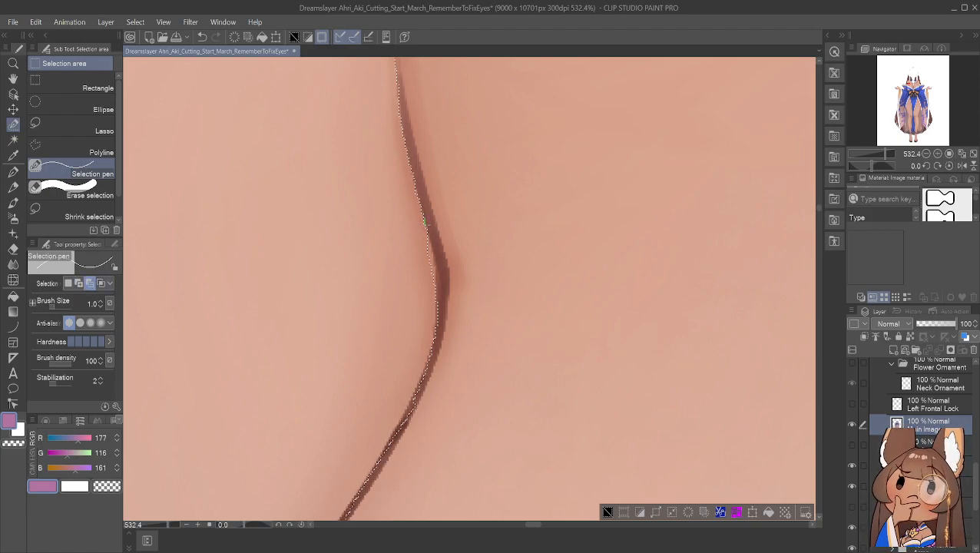
Refine the selection edge pixel by pixel against the dark crease line above its bend, alternating adding and subtracting with the Selection pen
scroll(419, 198, "up", 1)
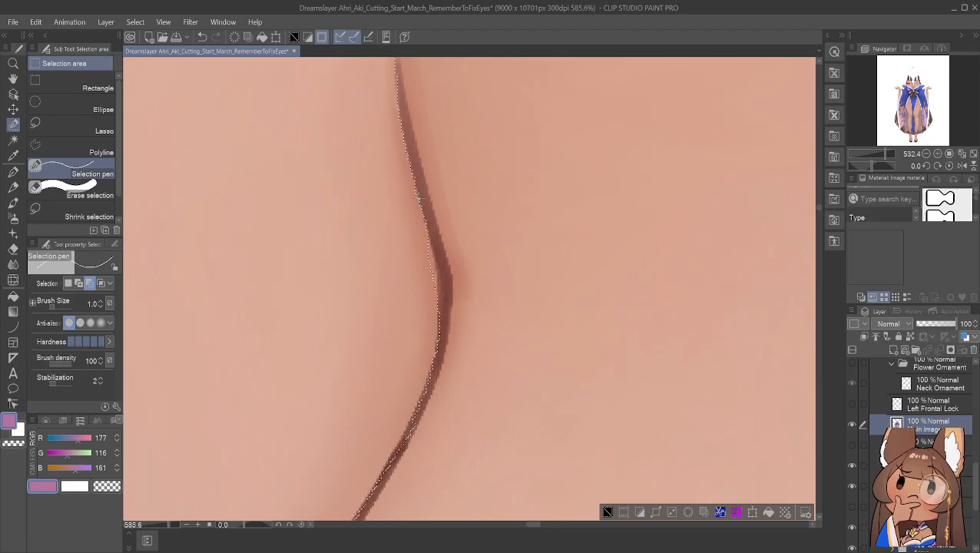
scroll(420, 198, "up", 2)
key("space")
left_click_drag(421, 122, 443, 287)
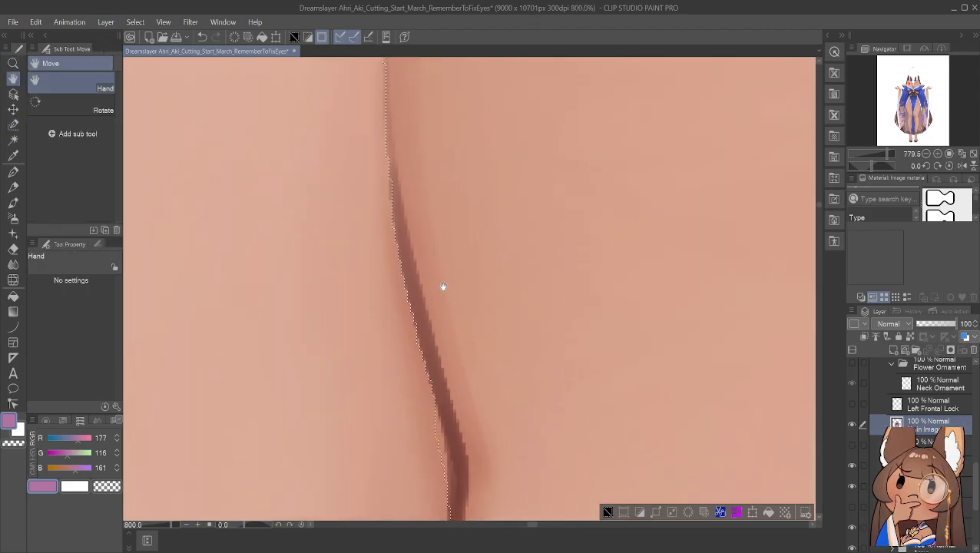
scroll(443, 286, "up", 2)
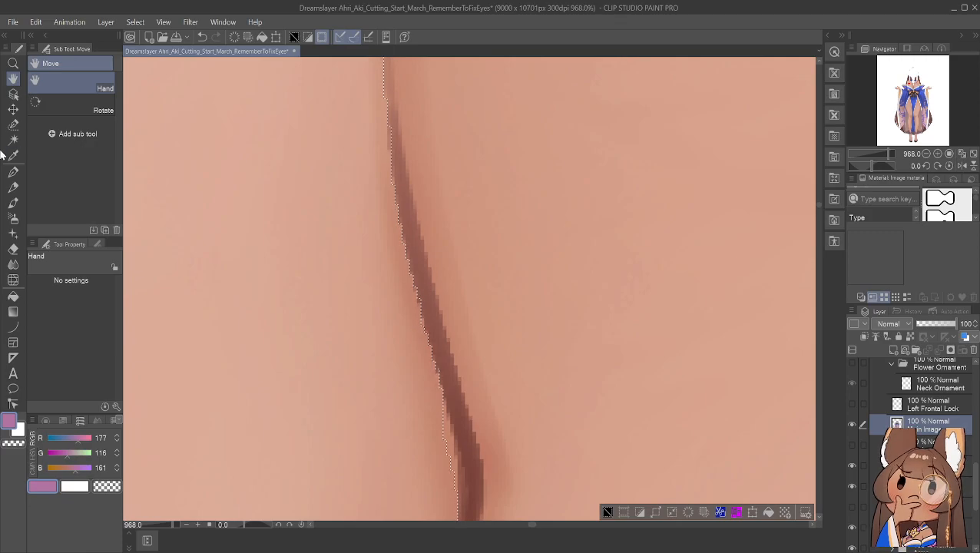
left_click(13, 125)
left_click(80, 284)
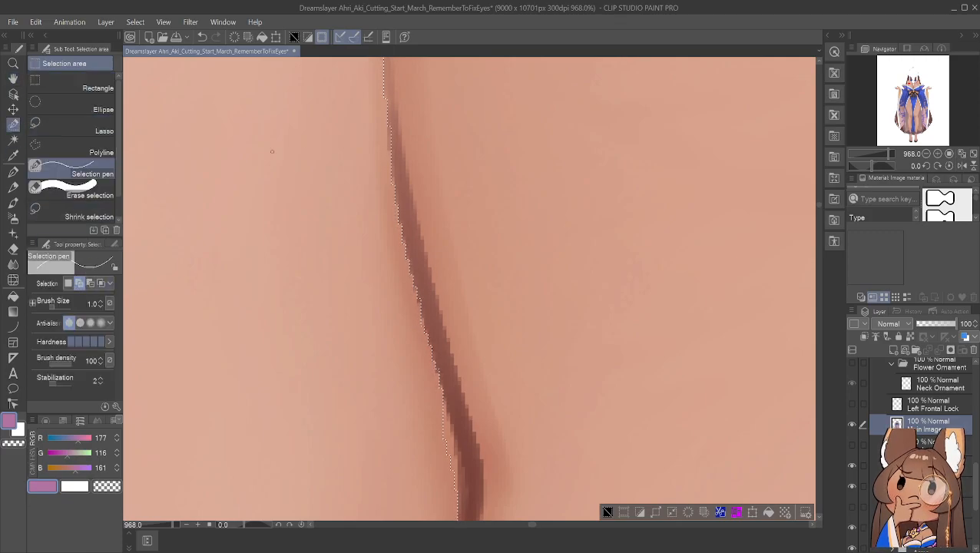
left_click(89, 283)
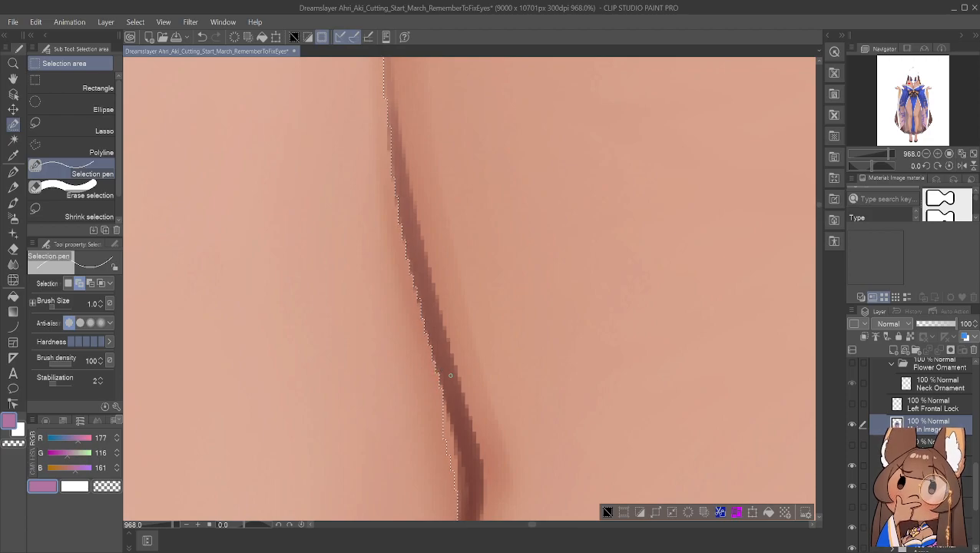
left_click(90, 283)
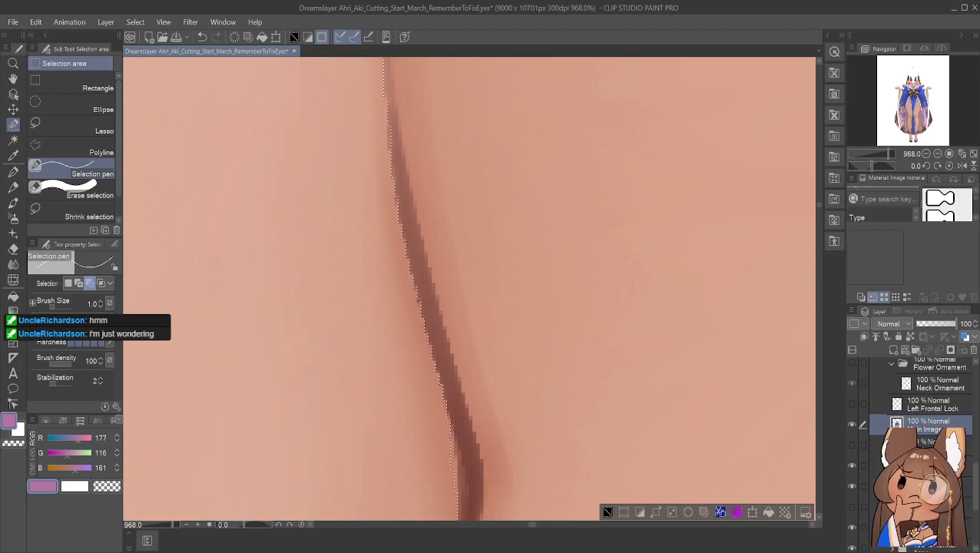
left_click_drag(450, 471, 452, 468)
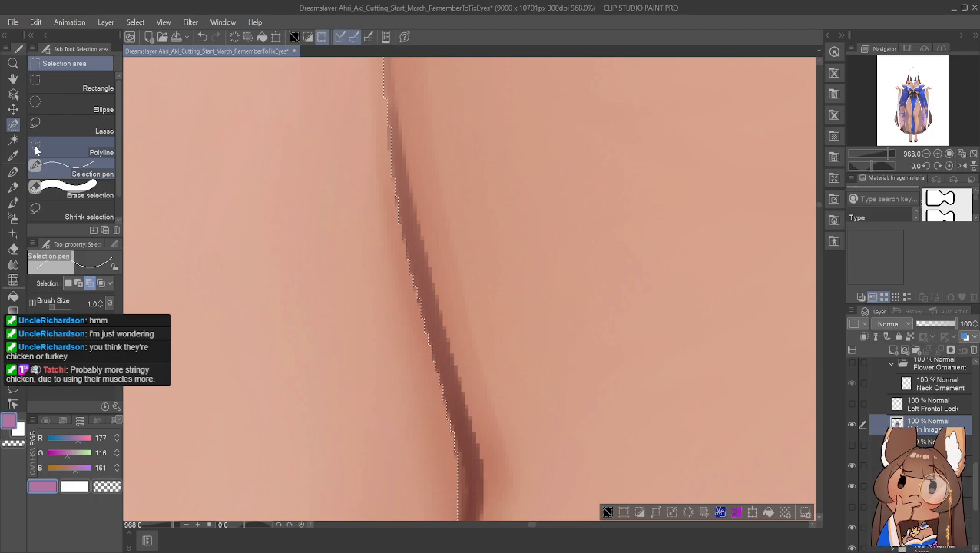
Add the missing line pixels below the bend of the armpit crease to the selection with the Selection pen
left_click(13, 79)
left_click_drag(484, 343, 484, 219)
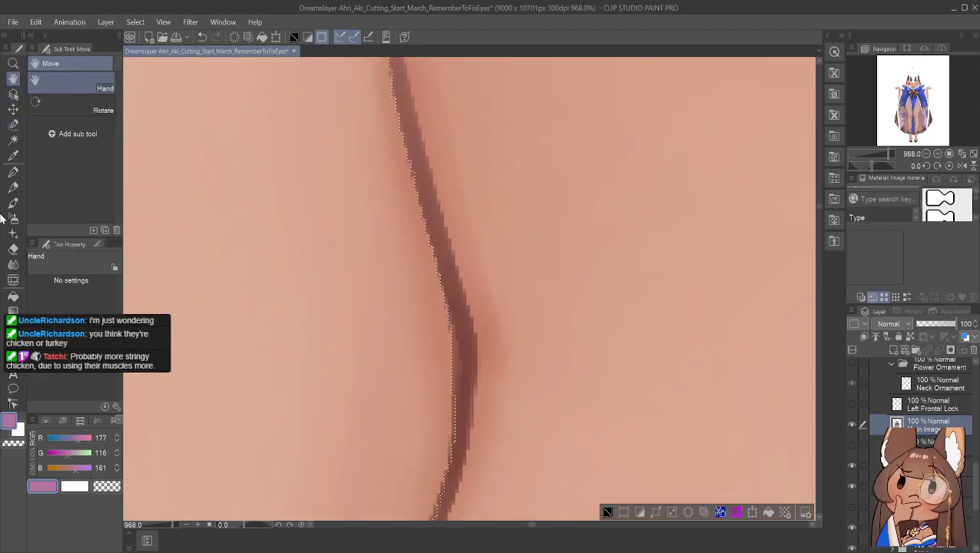
left_click(13, 124)
left_click(52, 171)
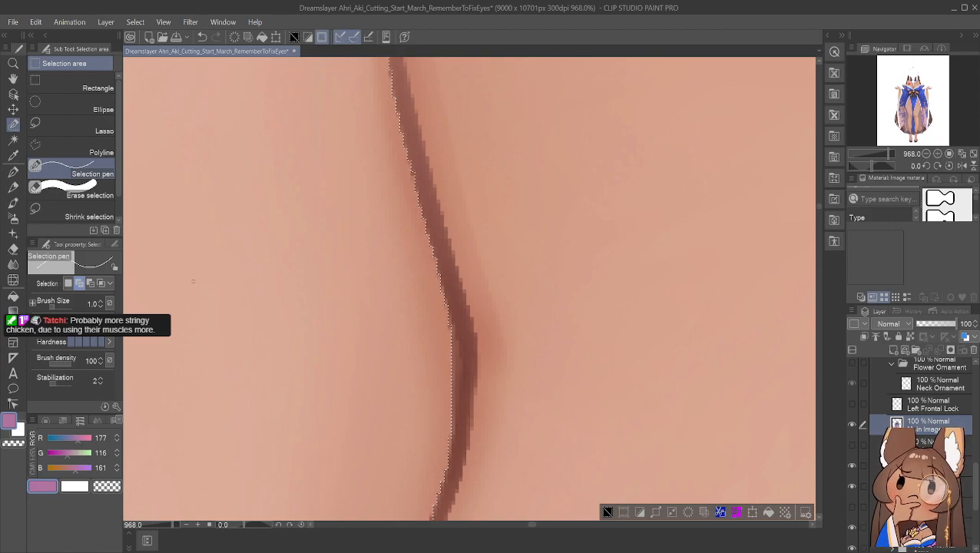
Check the chest selection on the whole figure and examine its edge closely along the armpit crease
double_click(12, 82)
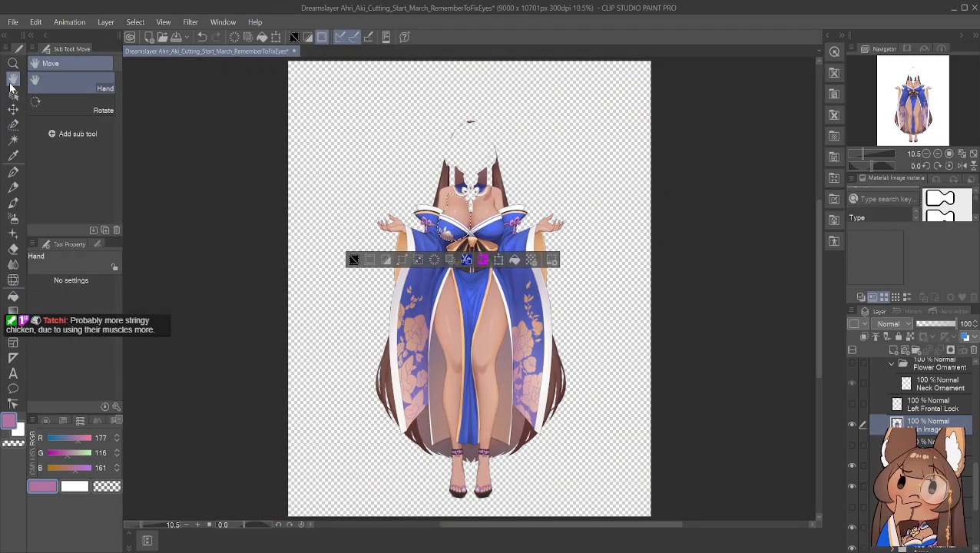
scroll(411, 163, "up", 5)
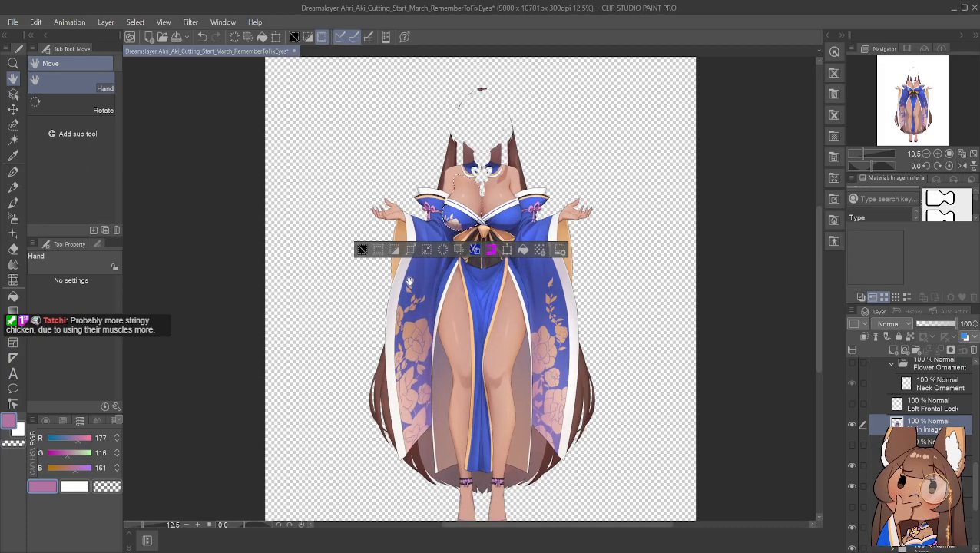
scroll(411, 163, "up", 3)
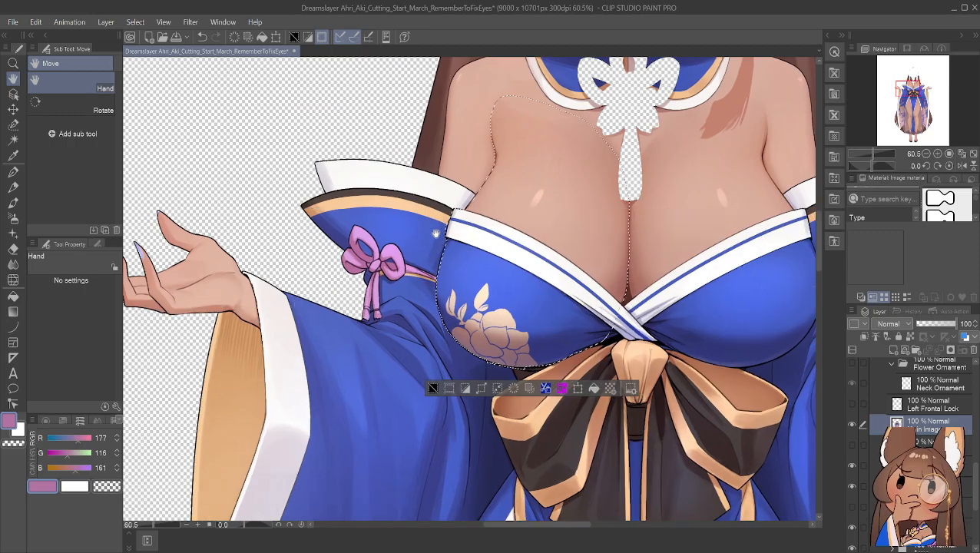
scroll(437, 234, "up", 1)
left_click_drag(514, 149, 430, 361)
scroll(443, 351, "up", 6)
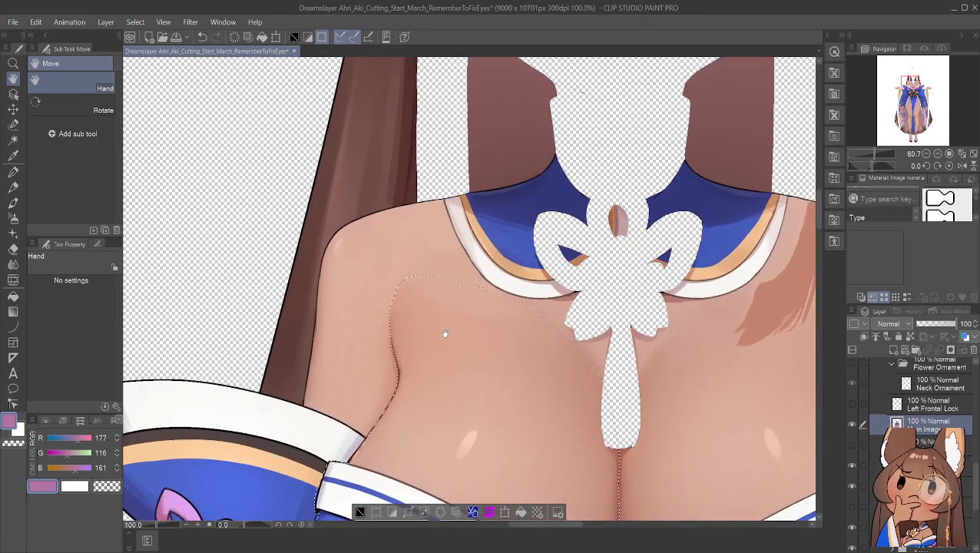
scroll(418, 336, "up", 4)
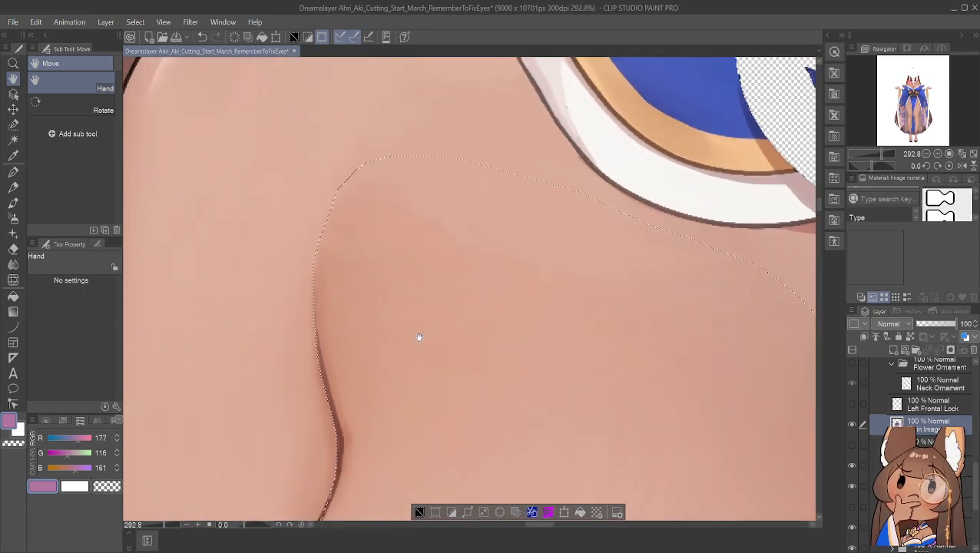
left_click_drag(322, 365, 414, 322)
scroll(501, 343, "up", 3)
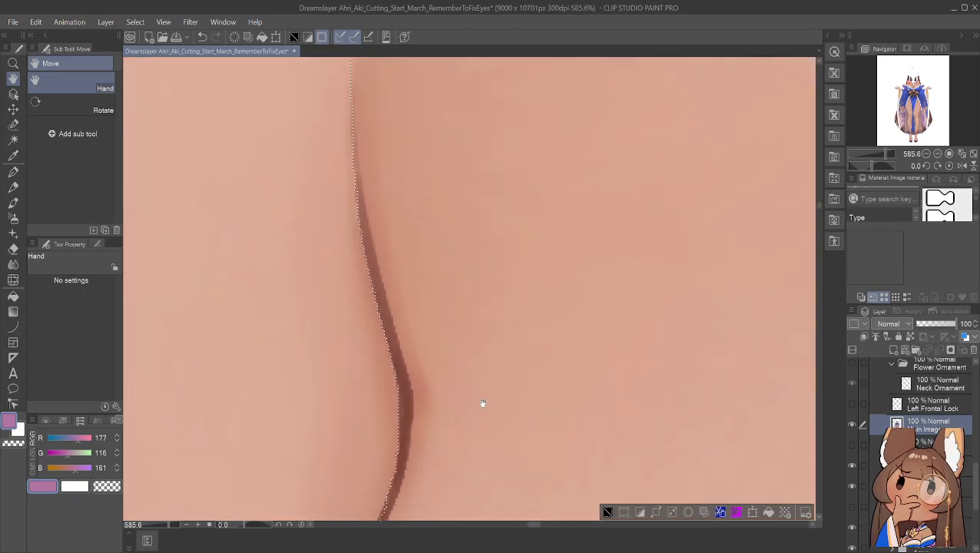
left_click_drag(482, 407, 529, 306)
scroll(528, 303, "up", 3)
left_click_drag(460, 321, 524, 298)
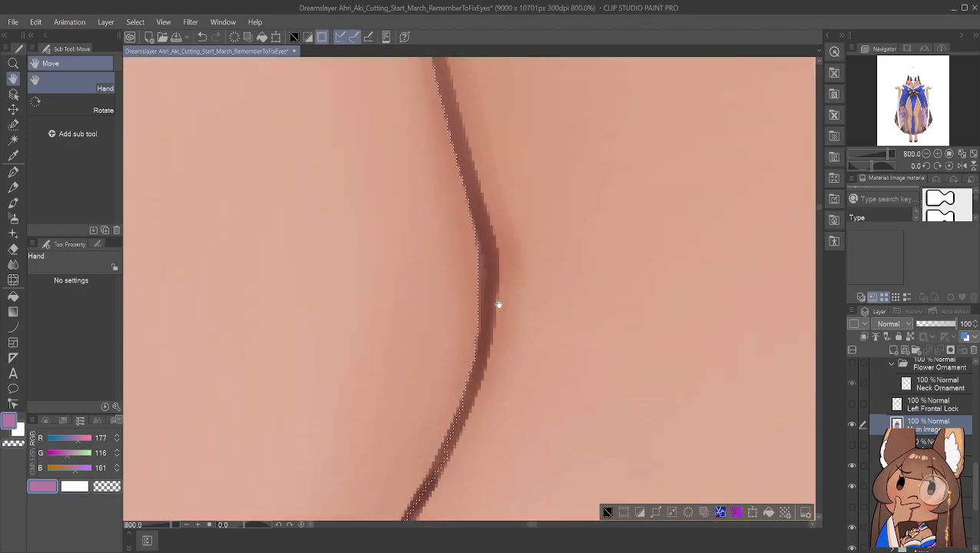
Try subtracting the narrow column of line pixels along the outermost bend of the armpit crease with the Selection pen
scroll(499, 305, "up", 4)
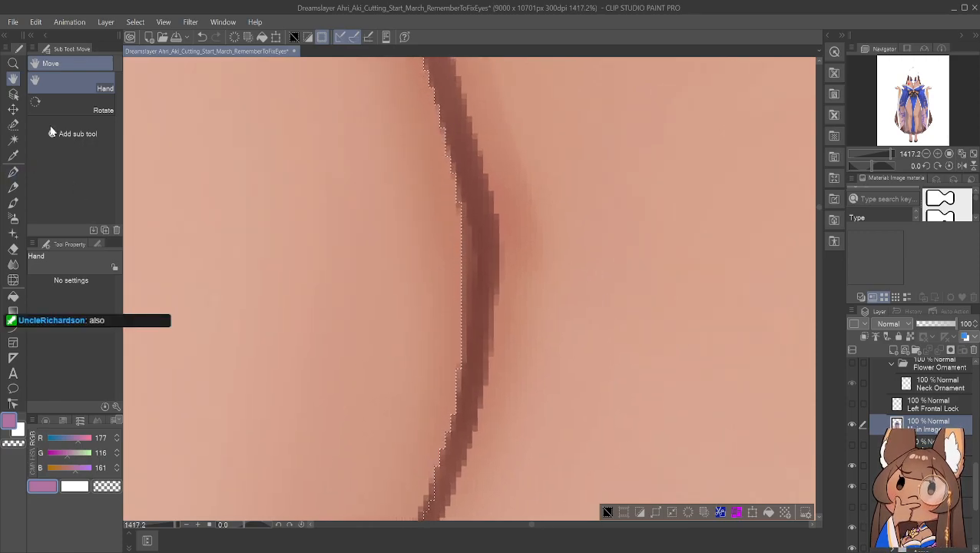
left_click(13, 140)
left_click(13, 123)
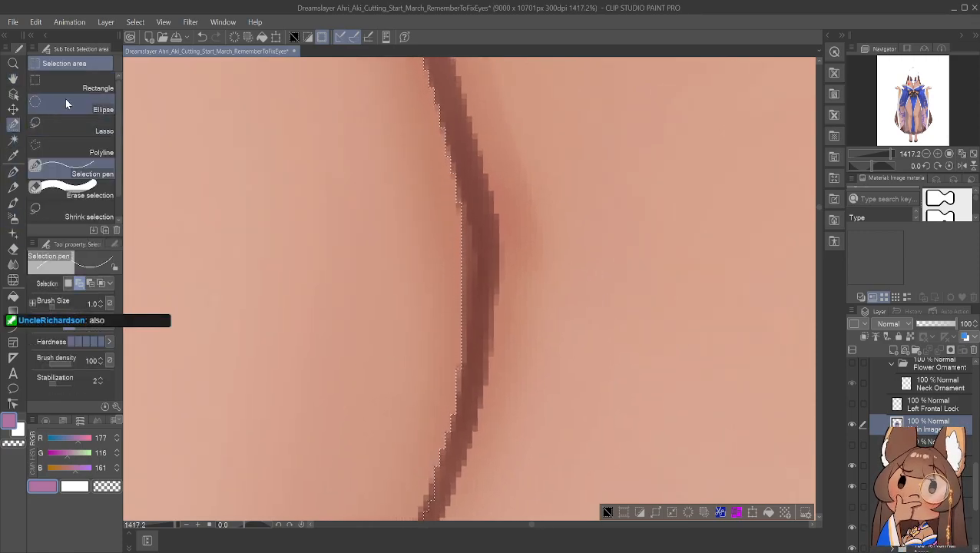
left_click(90, 282)
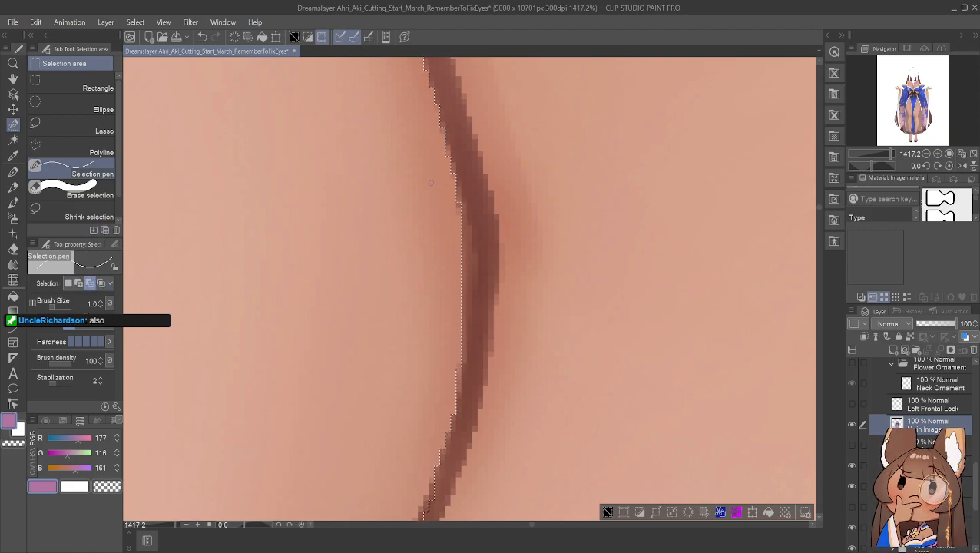
left_click_drag(463, 225, 463, 291)
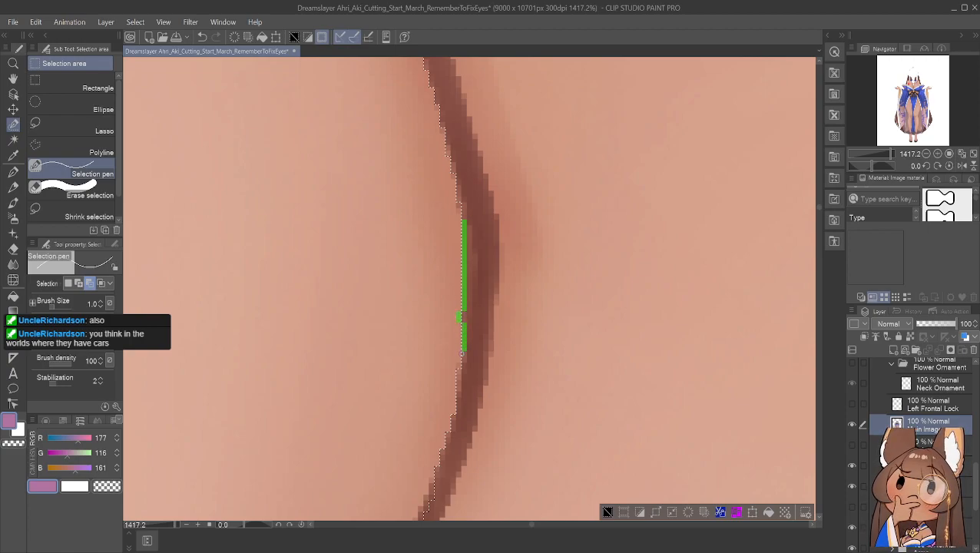
left_click_drag(462, 353, 462, 354)
left_click_drag(464, 314, 463, 355)
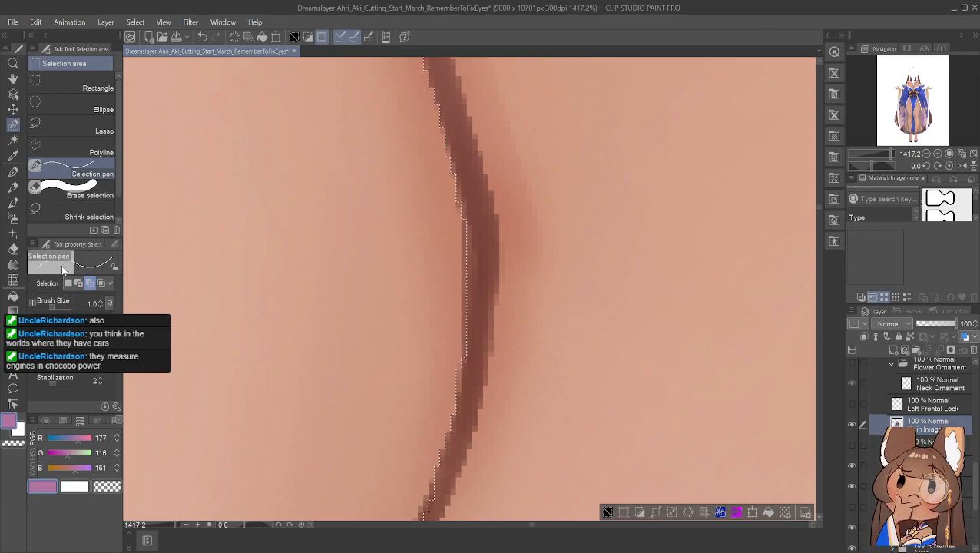
Add the line pixels along the crease's bend back to the selection and subtract the stray skin pixels beside them
left_click(78, 283)
left_click_drag(464, 215, 461, 371)
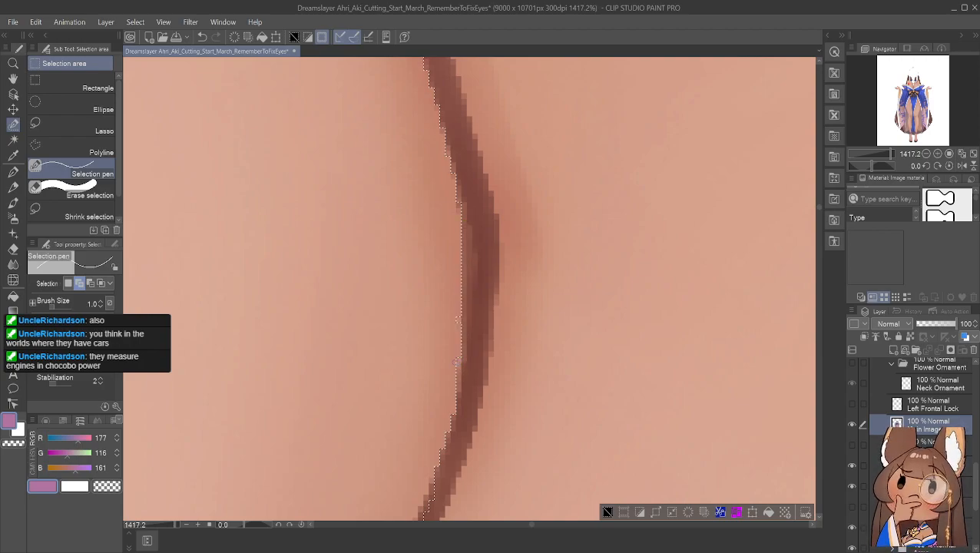
left_click(90, 283)
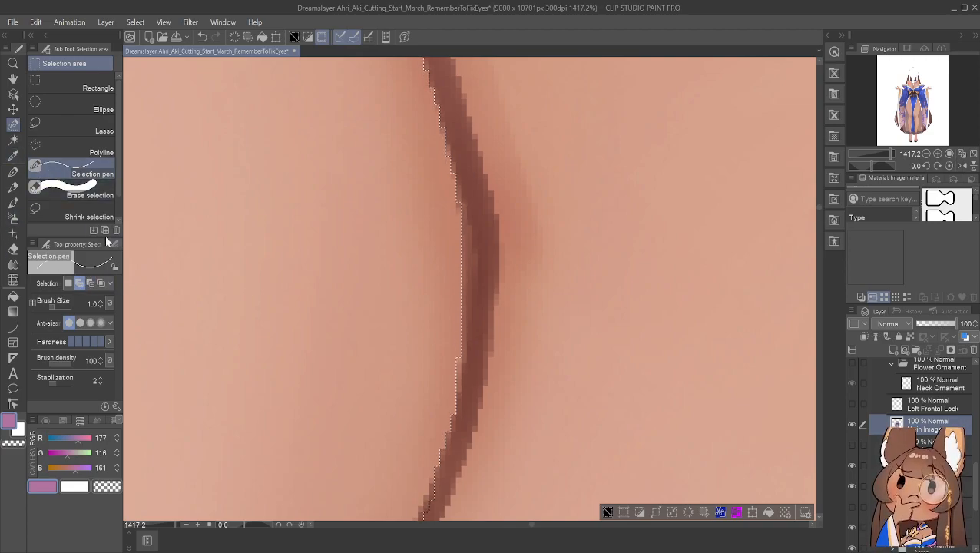
Add the dark line pixels directly below the bend of the armpit crease to the selection with the Selection pen
left_click(12, 80)
left_click_drag(378, 383, 408, 269)
left_click_drag(337, 317, 348, 272)
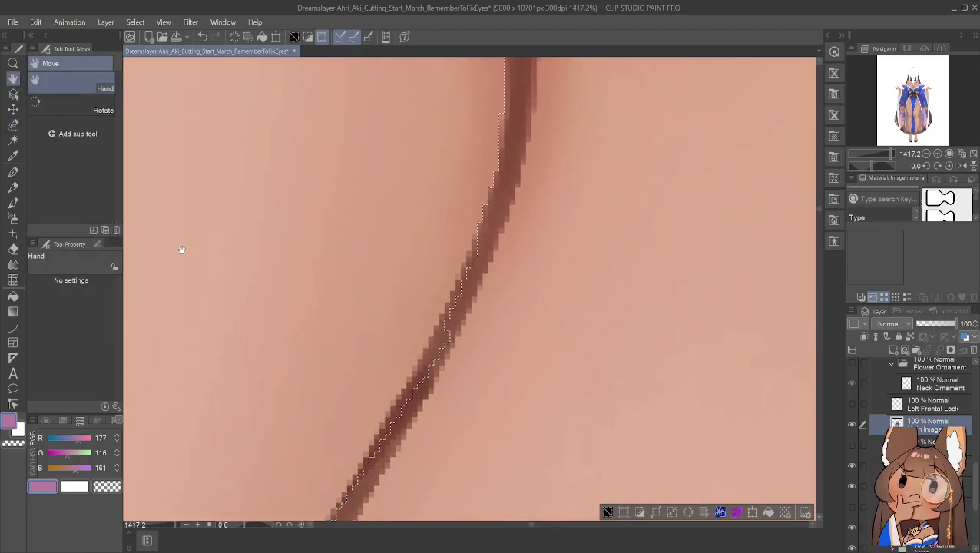
left_click(13, 124)
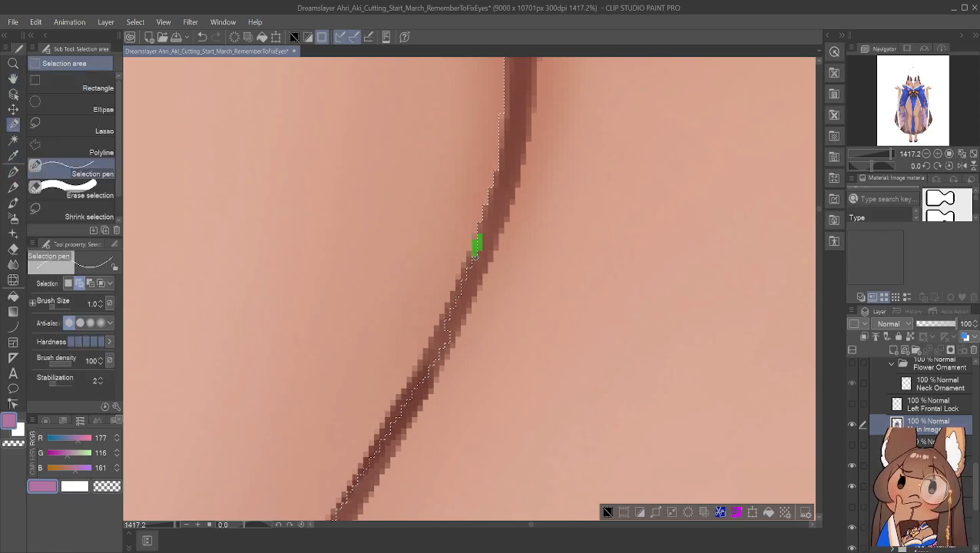
left_click_drag(471, 257, 461, 281)
left_click(469, 265)
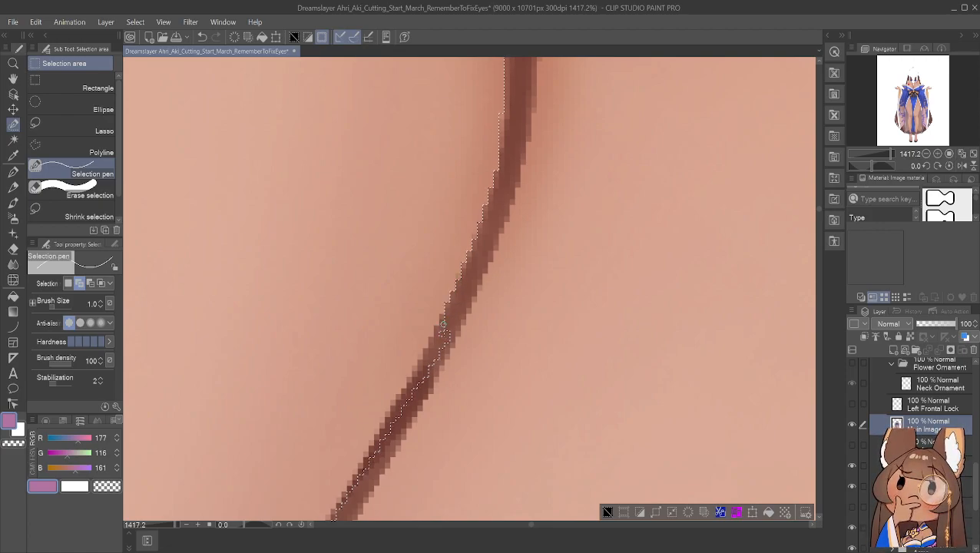
mouse_move(443, 336)
left_mouse_down()
mouse_move(424, 387)
mouse_move(421, 362)
left_mouse_up()
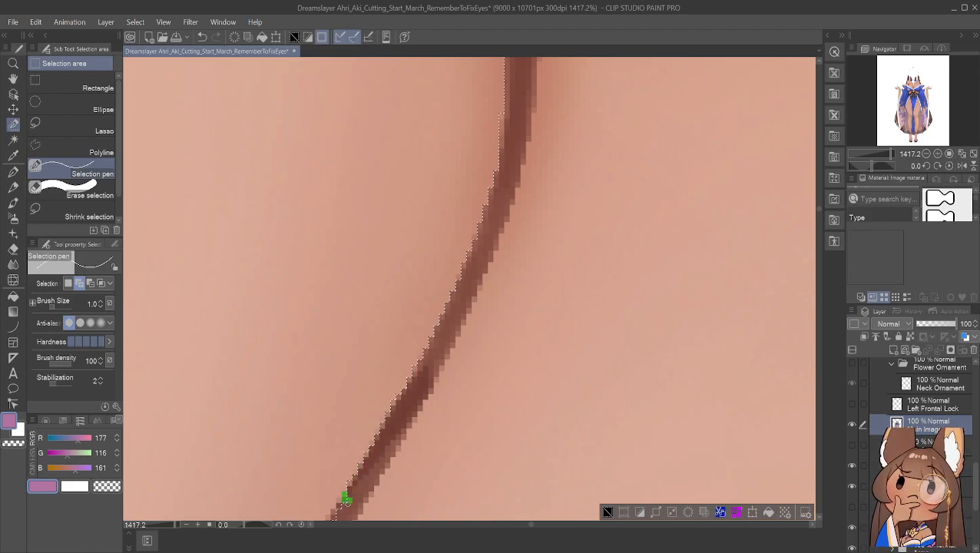
Extend the selection over the full line width along the crease's straight lower stretch, subtracting stray skin and adding missing line pixels
left_click(14, 79)
left_click_drag(395, 403, 479, 234)
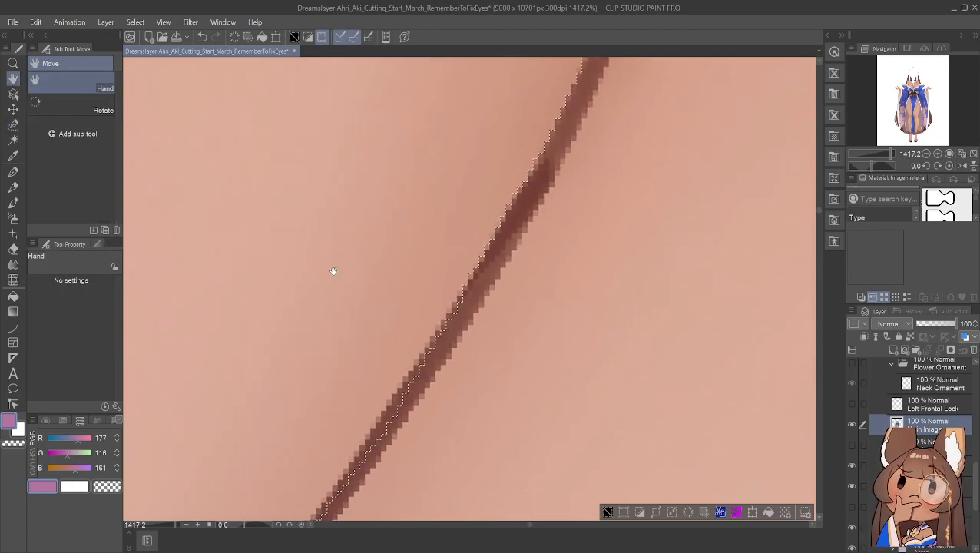
left_click(13, 125)
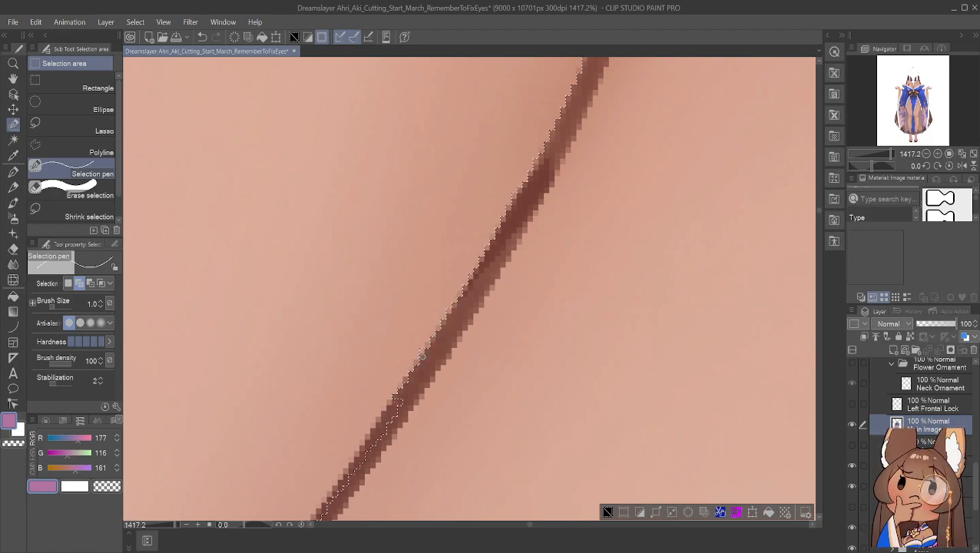
left_click(90, 284)
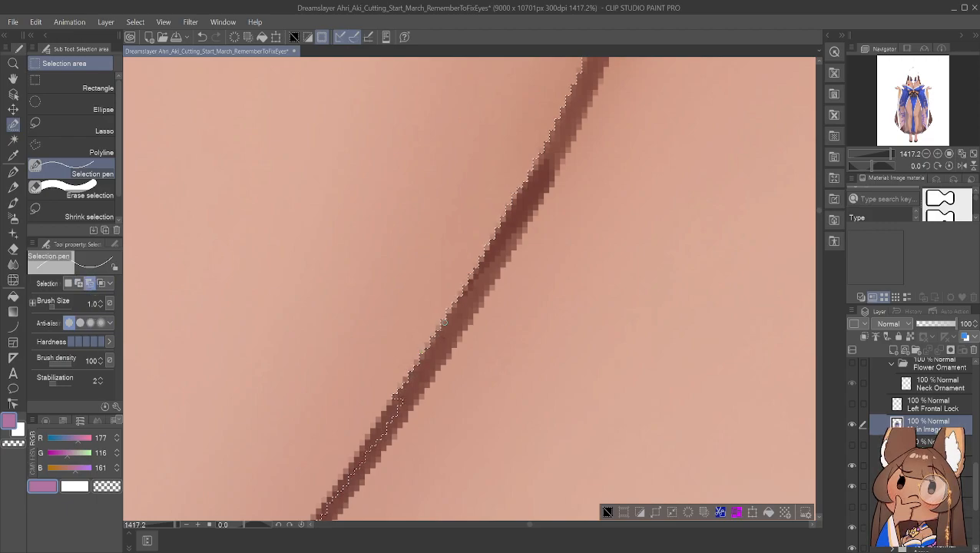
left_click(79, 284)
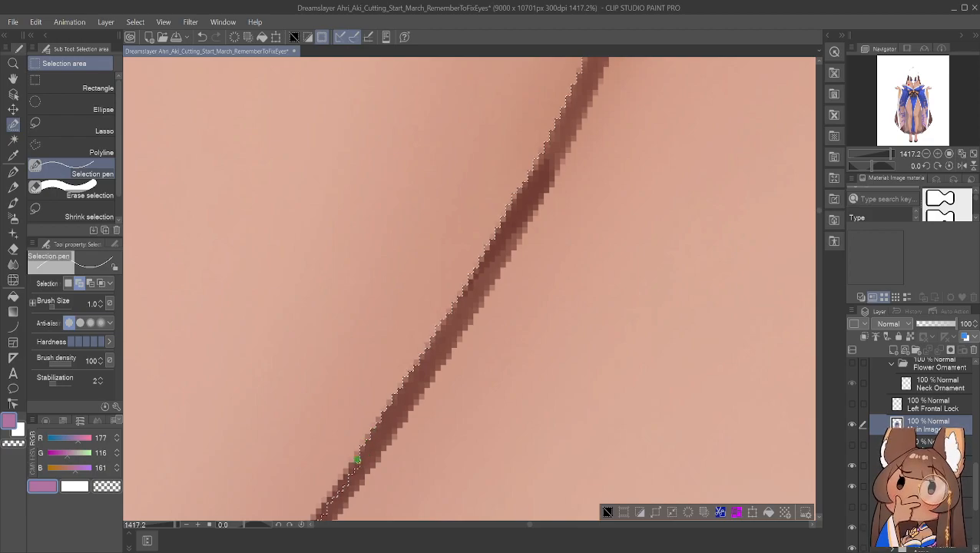
left_click_drag(348, 479, 345, 486)
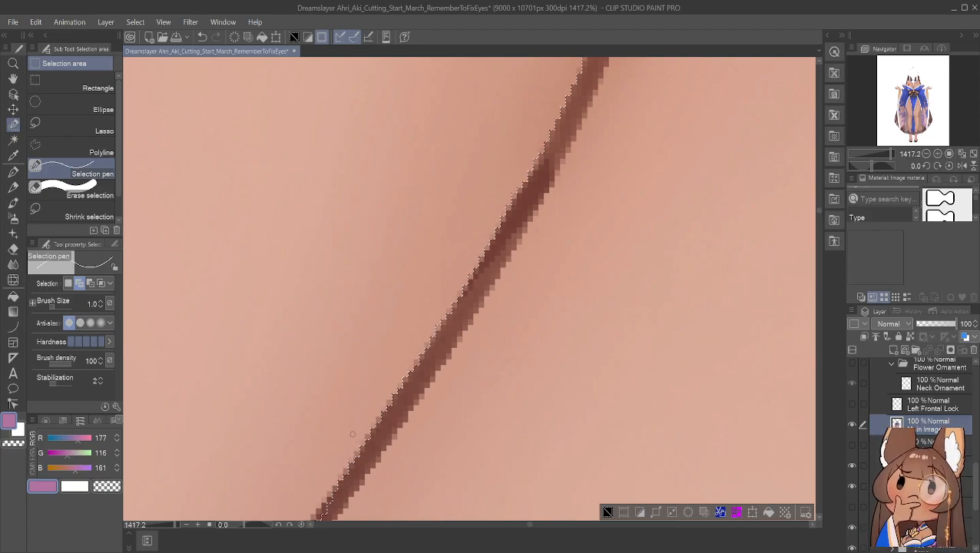
Add the left-out line pixels to the selection along the crease as it nears the white garment's black outline
left_click(15, 80)
left_click_drag(394, 371, 395, 320)
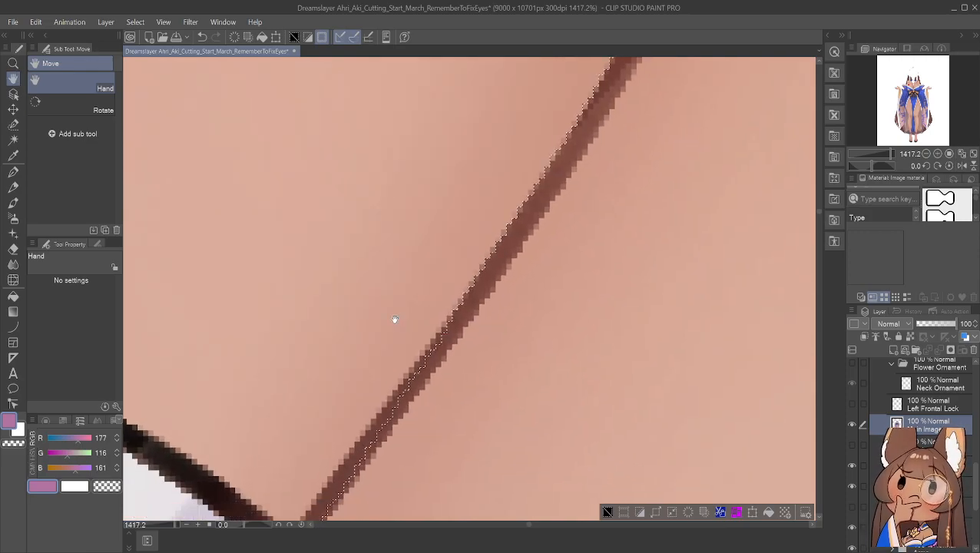
left_click(13, 124)
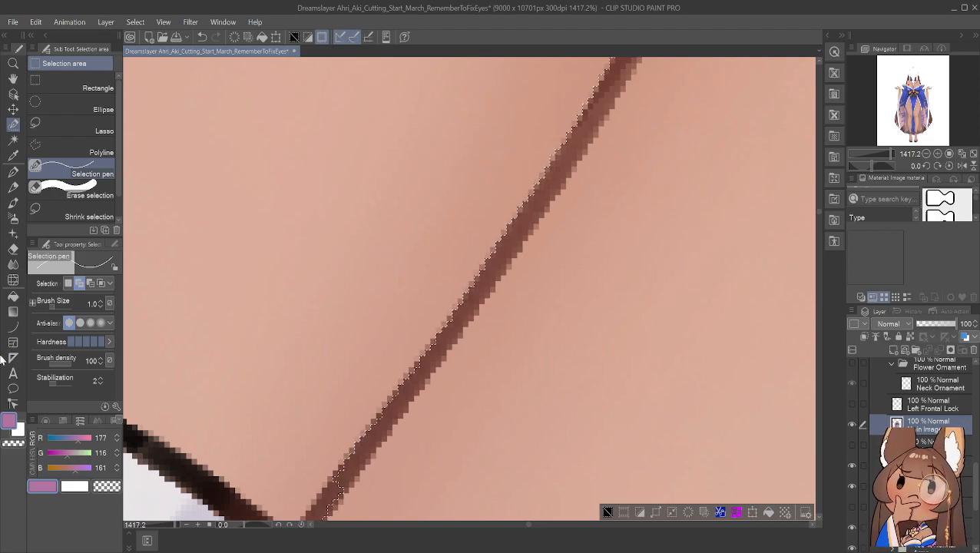
Subtract stray skin and add the remaining line pixels down to the corner where the crease meets the garment's black outline
left_click(12, 79)
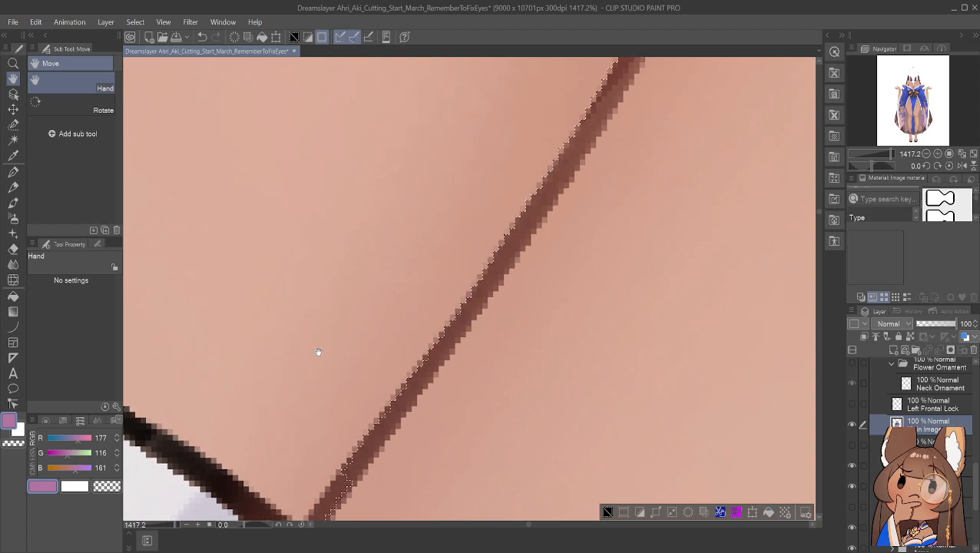
left_click_drag(317, 352, 341, 323)
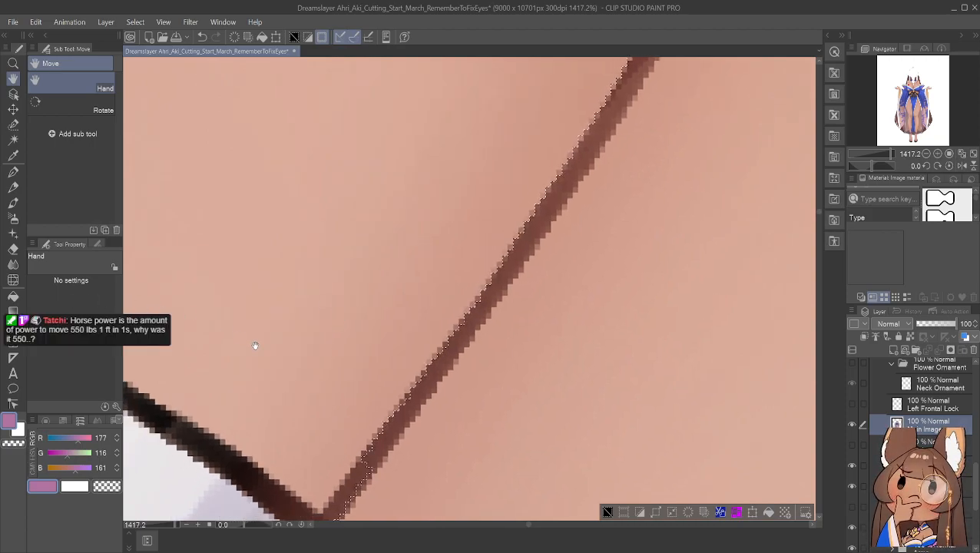
left_click_drag(348, 374, 393, 317)
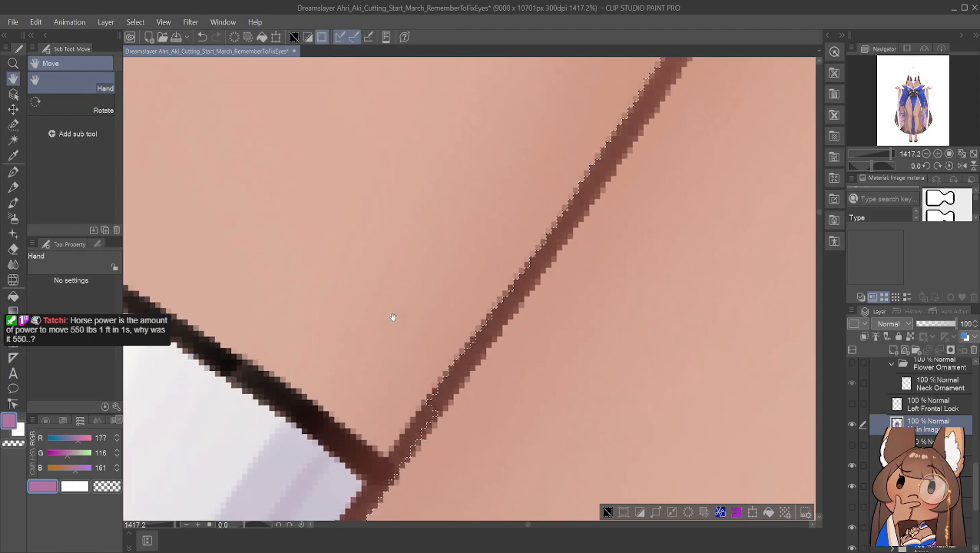
left_click(13, 125)
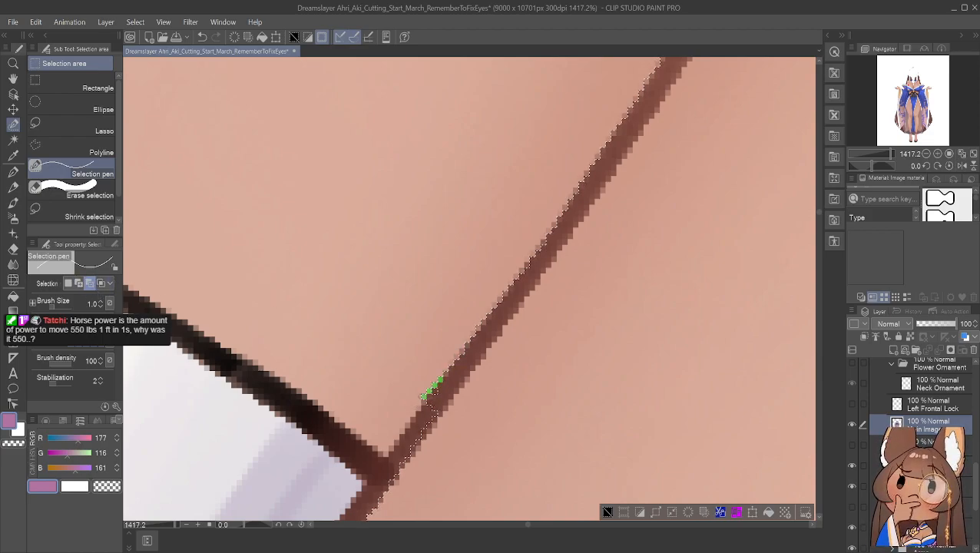
left_click(79, 283)
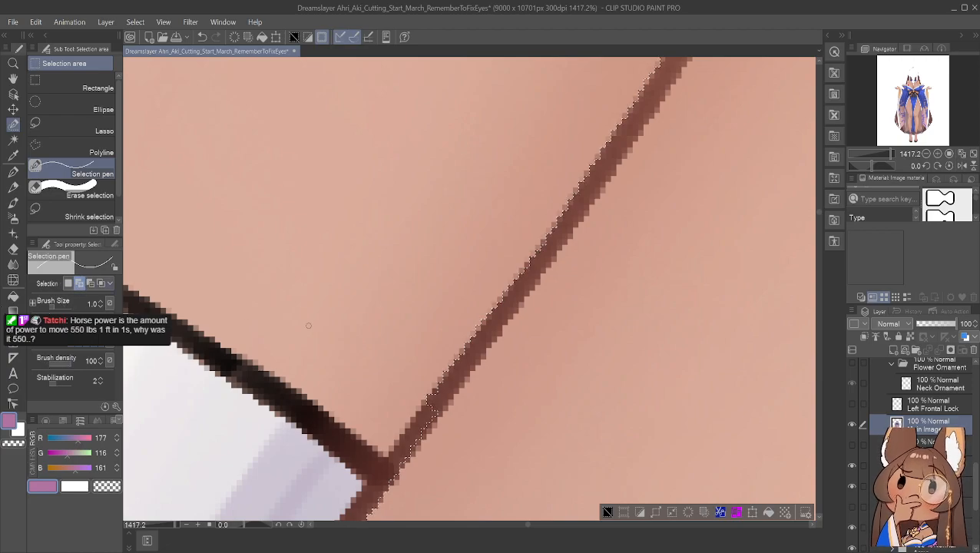
mouse_move(432, 393)
left_mouse_down()
mouse_move(413, 432)
mouse_move(439, 408)
left_mouse_up()
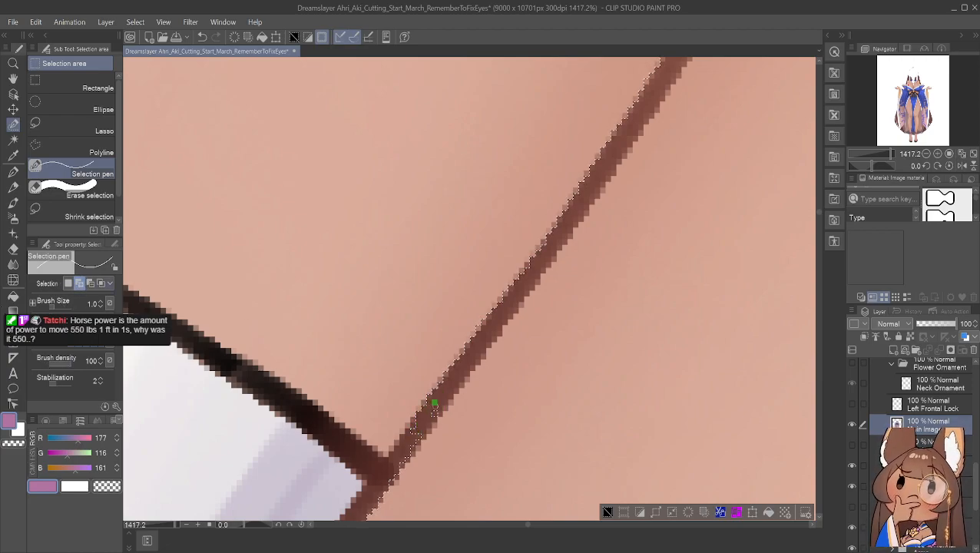
mouse_move(390, 450)
left_mouse_down()
mouse_move(353, 506)
mouse_move(411, 438)
left_mouse_up()
mouse_move(427, 419)
left_mouse_down()
mouse_move(393, 451)
mouse_move(402, 460)
mouse_move(381, 494)
mouse_move(402, 465)
mouse_move(370, 506)
mouse_move(388, 471)
mouse_move(344, 518)
left_mouse_up()
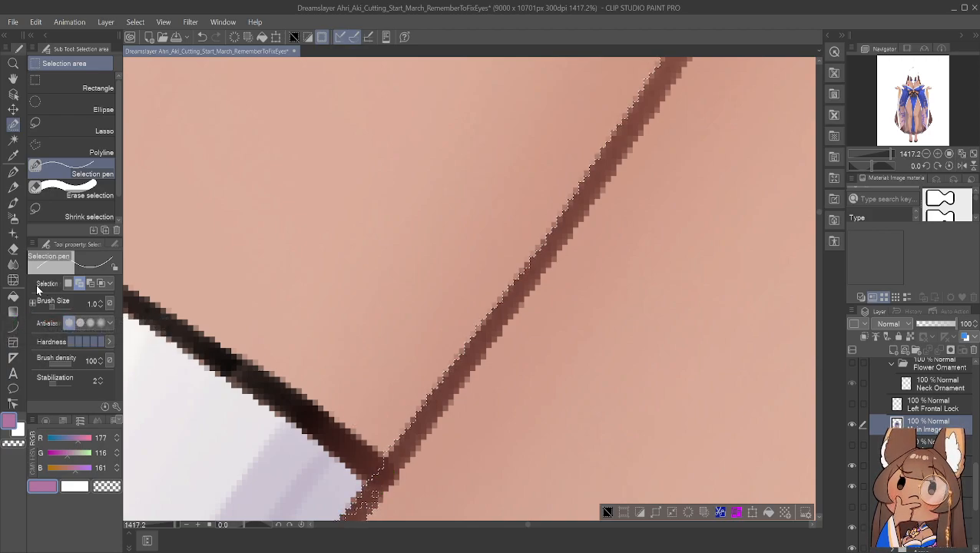
Add the dark outline between the white garment panel and the skin to the selection with the Lasso
left_click(14, 78)
left_click_drag(455, 464, 619, 128)
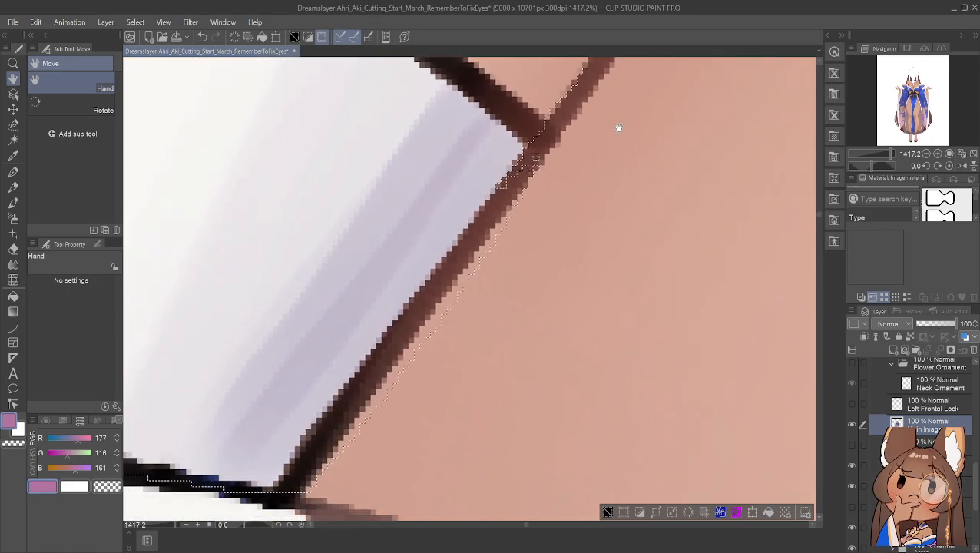
left_click(13, 123)
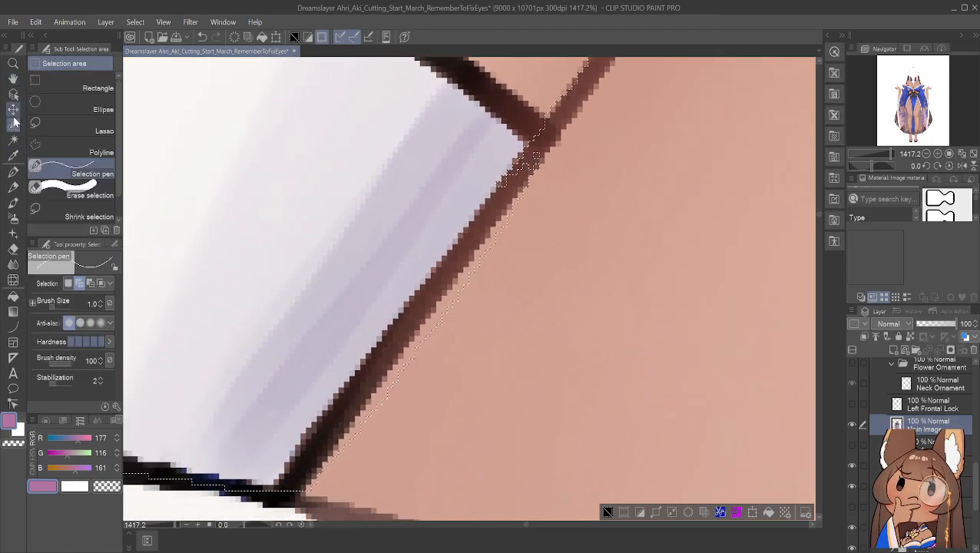
left_click(77, 131)
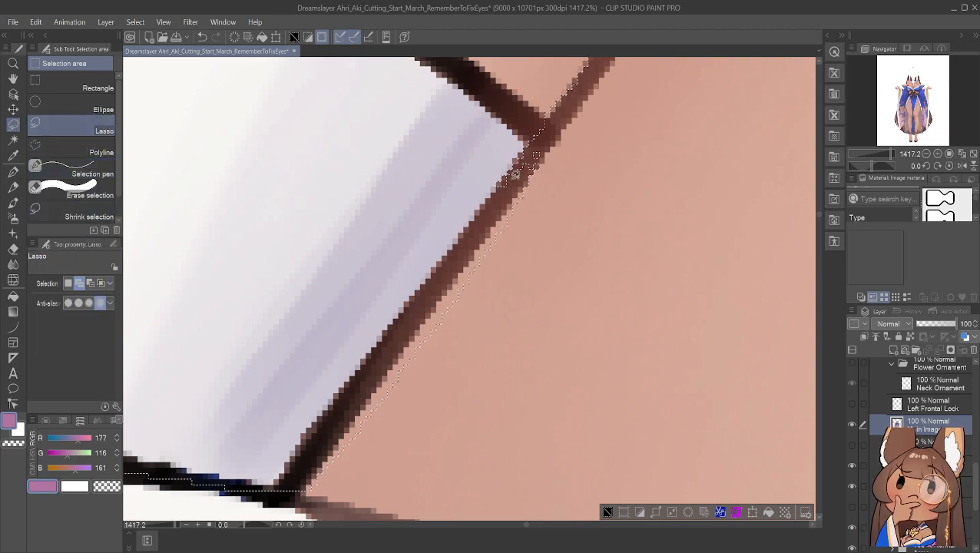
mouse_move(486, 210)
left_mouse_down()
mouse_move(311, 430)
mouse_move(357, 492)
mouse_move(540, 242)
mouse_move(552, 156)
mouse_move(539, 156)
left_mouse_up()
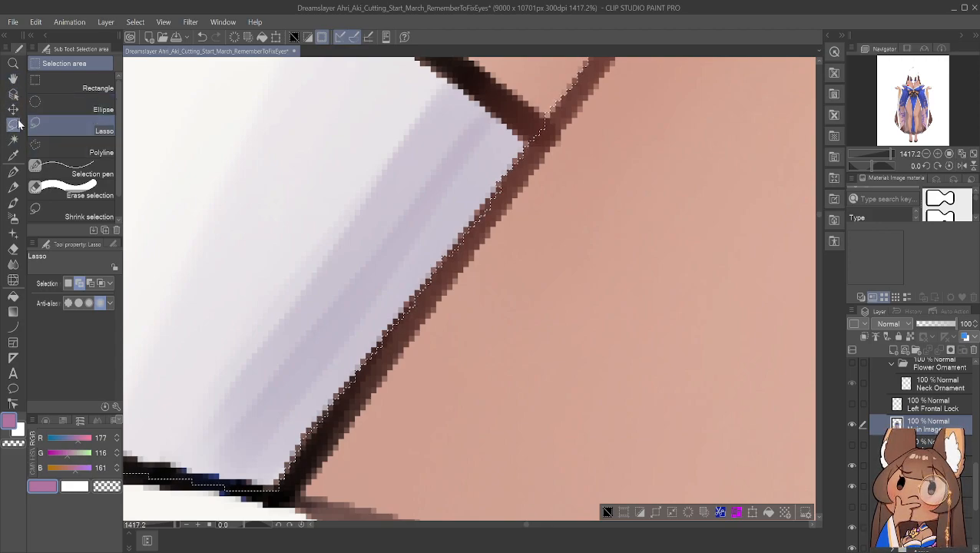
Touch up the selection edge along the upper stretch of the outline between white panel and skin, adding missed line pixels with the Selection pen
left_click(78, 171)
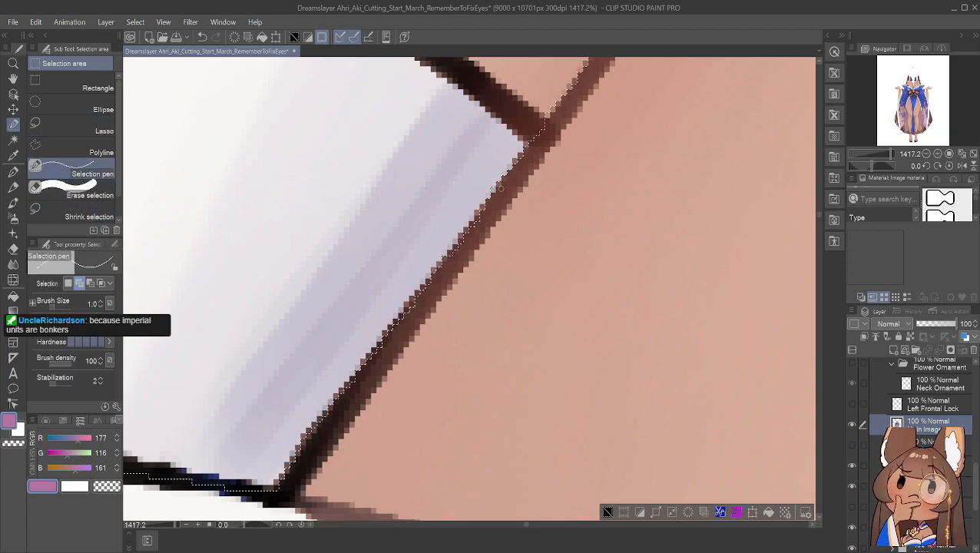
left_click_drag(494, 190, 490, 194)
left_click(92, 283)
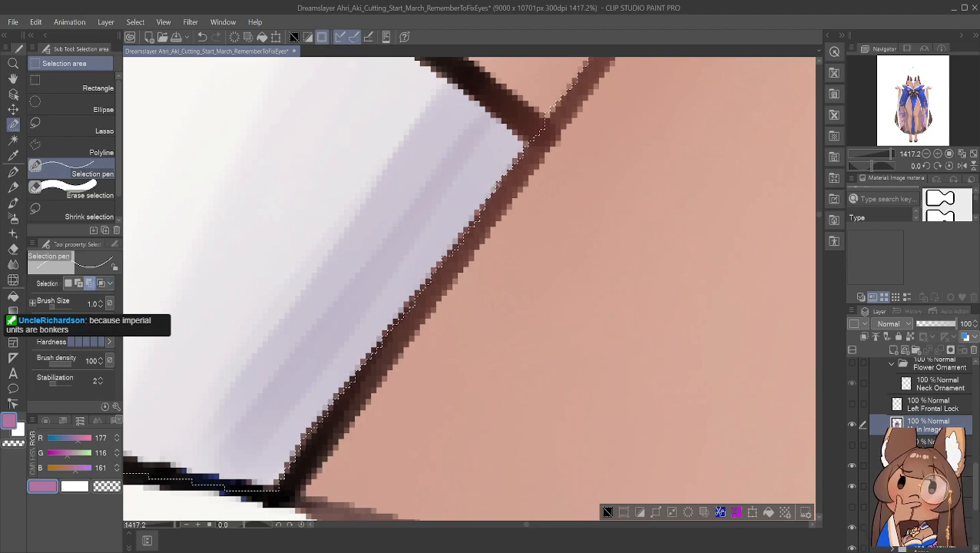
left_click(79, 283)
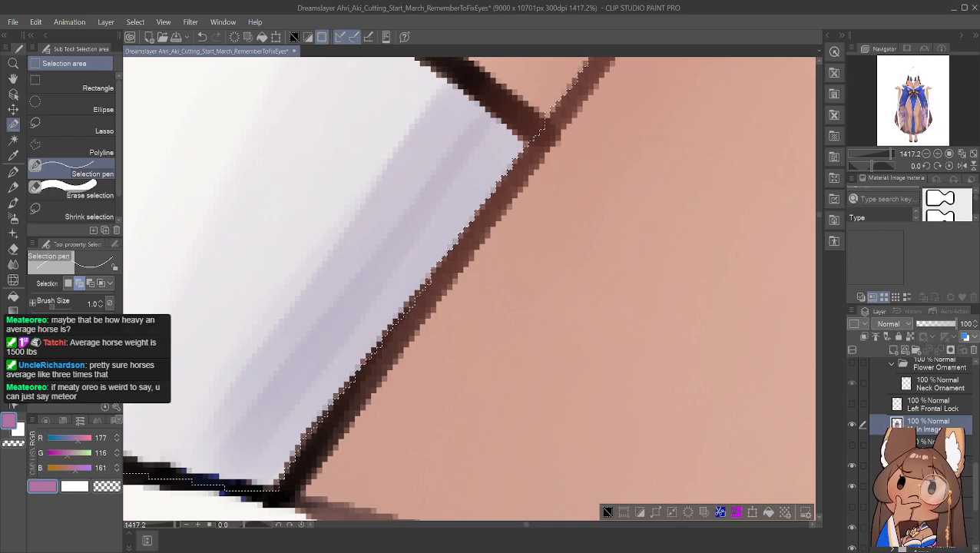
left_click_drag(434, 281, 417, 300)
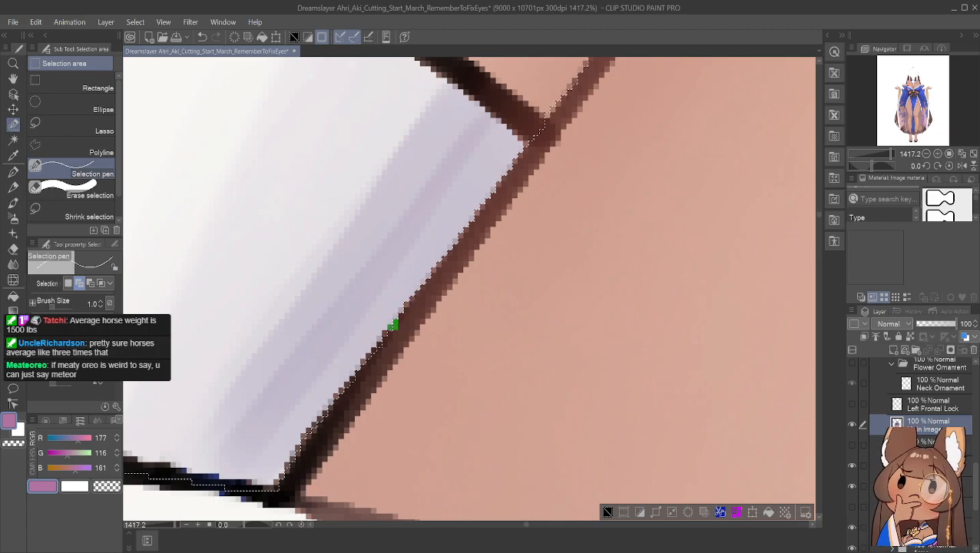
Add the remaining edge pixels along the lower stretch of the outline between white panel and skin, and subtract strays near the black corner
left_click_drag(379, 350, 370, 356)
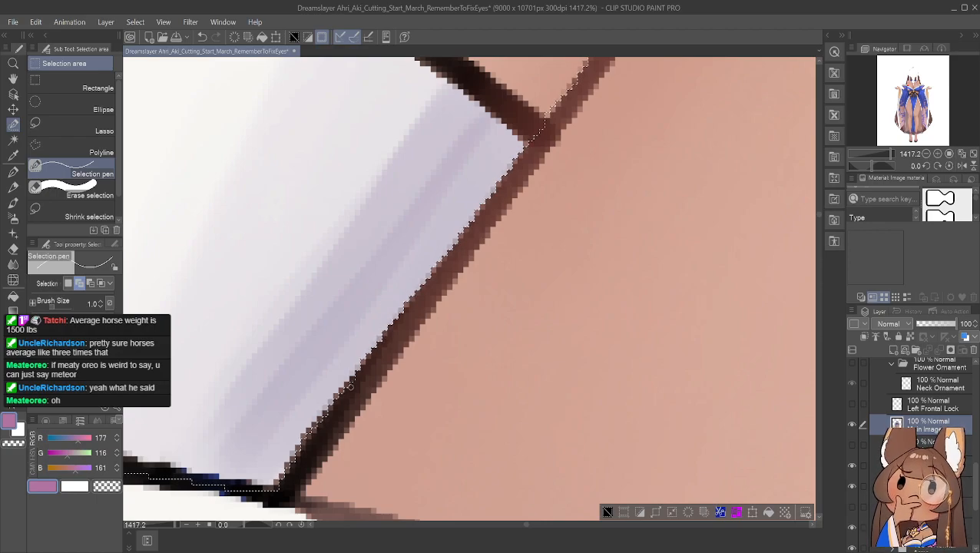
left_click_drag(353, 380, 355, 379)
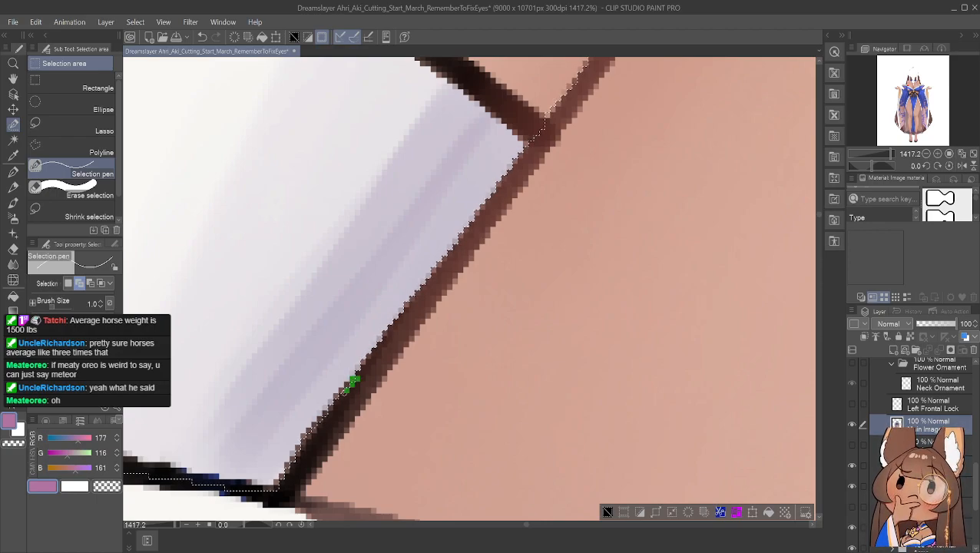
left_click(336, 397)
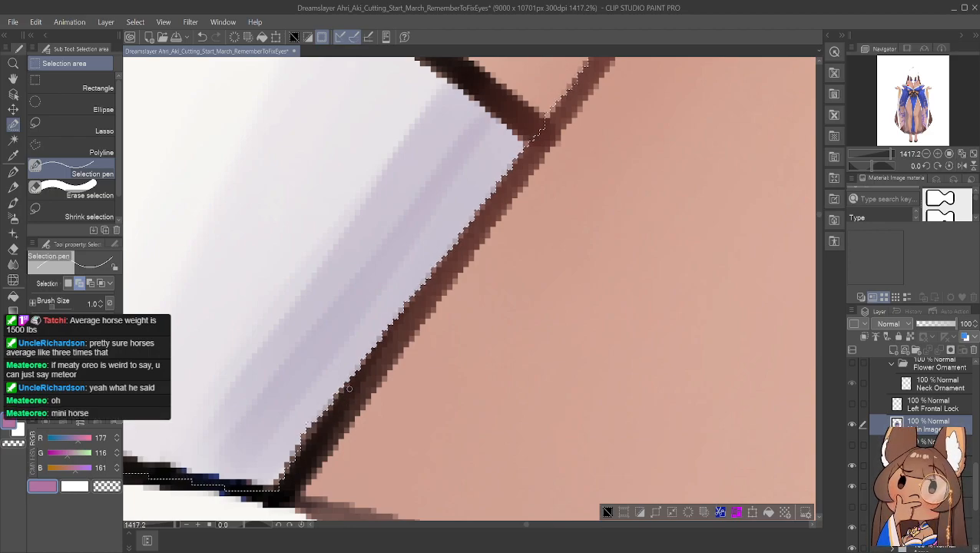
left_click(90, 284)
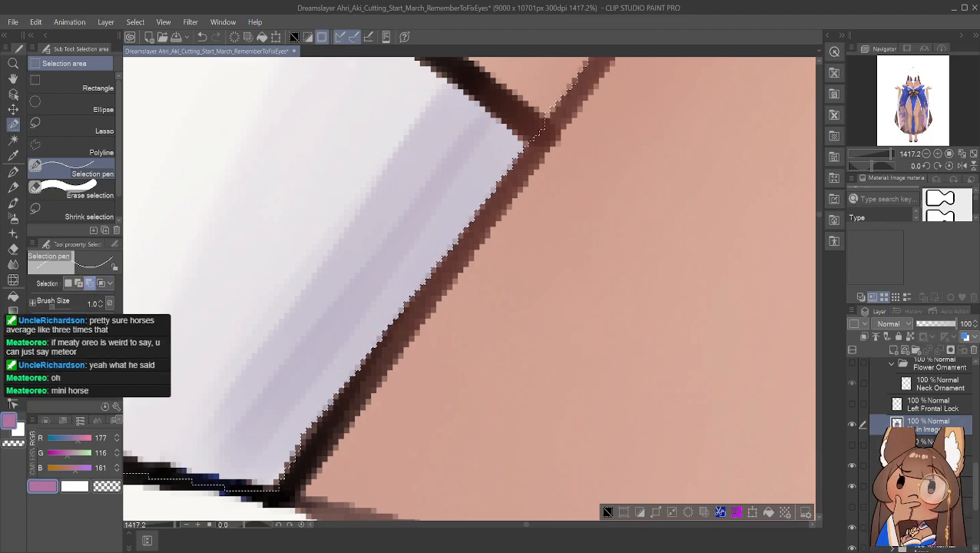
Add the full thickness of the black outline along the upper edge of the blue-striped white band to the selection
left_click(79, 284)
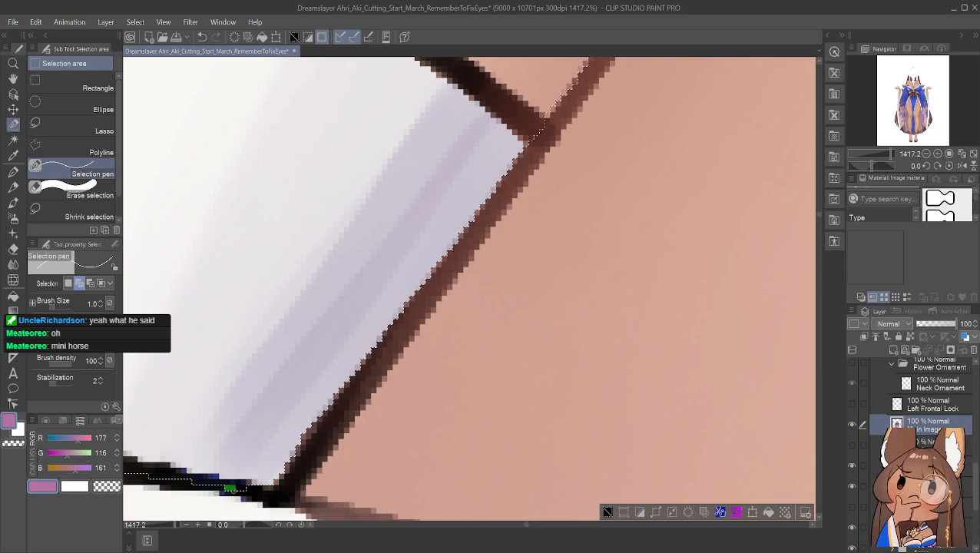
left_click(13, 79)
left_click_drag(300, 332, 428, 227)
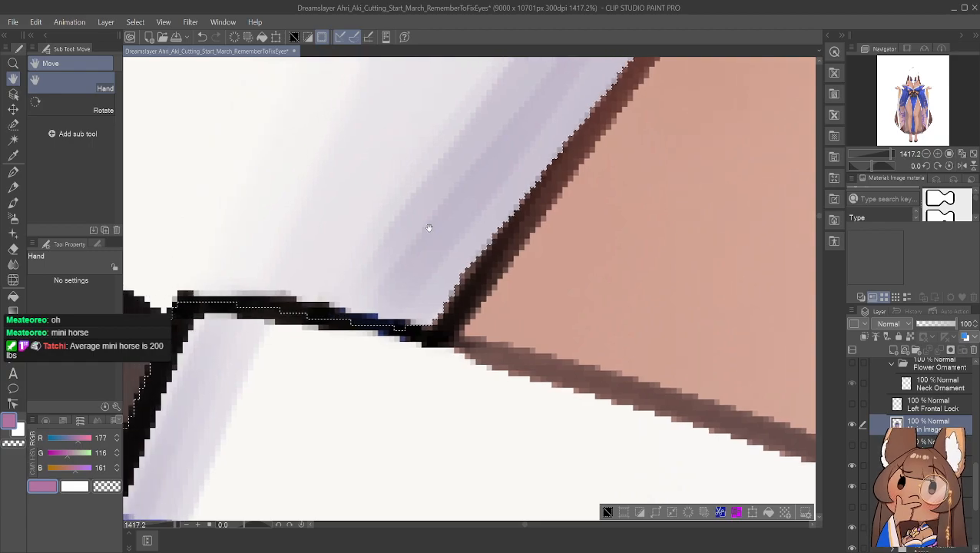
left_click(13, 125)
mouse_move(177, 298)
left_mouse_down()
mouse_move(295, 301)
mouse_move(229, 310)
mouse_move(324, 306)
mouse_move(330, 311)
mouse_move(300, 311)
mouse_move(409, 324)
left_mouse_up()
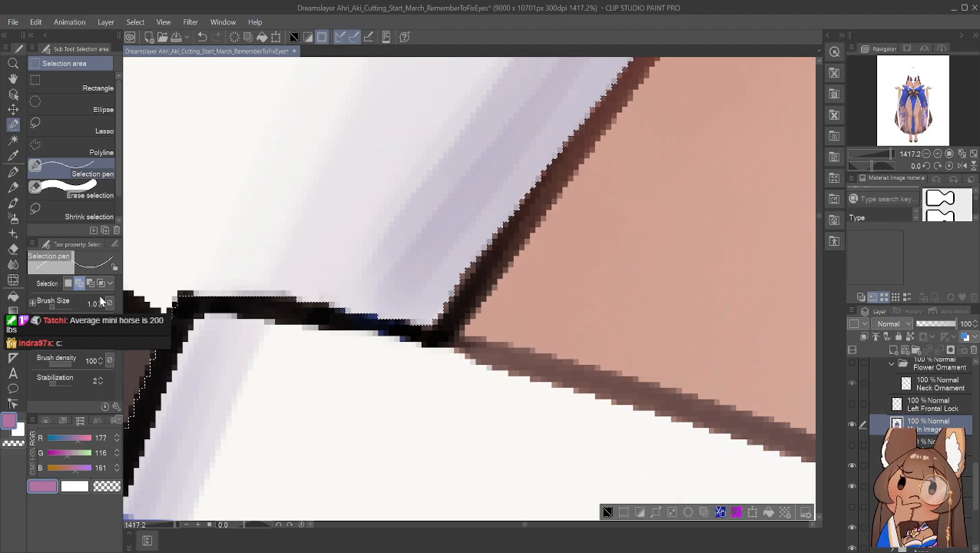
Add the white band's upper outer corner and the missed black outline pixels beside the dark brown trim to the selection
key("h")
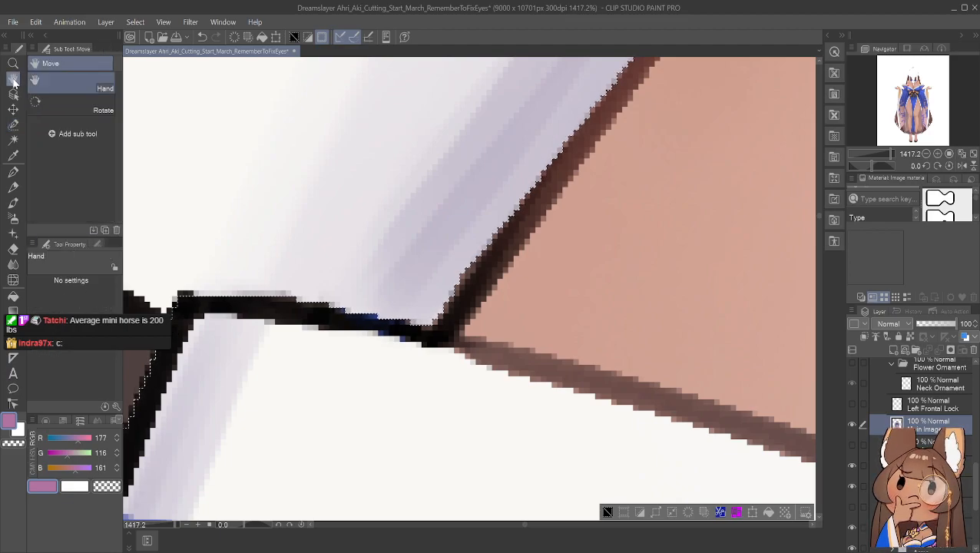
left_click_drag(231, 349, 331, 259)
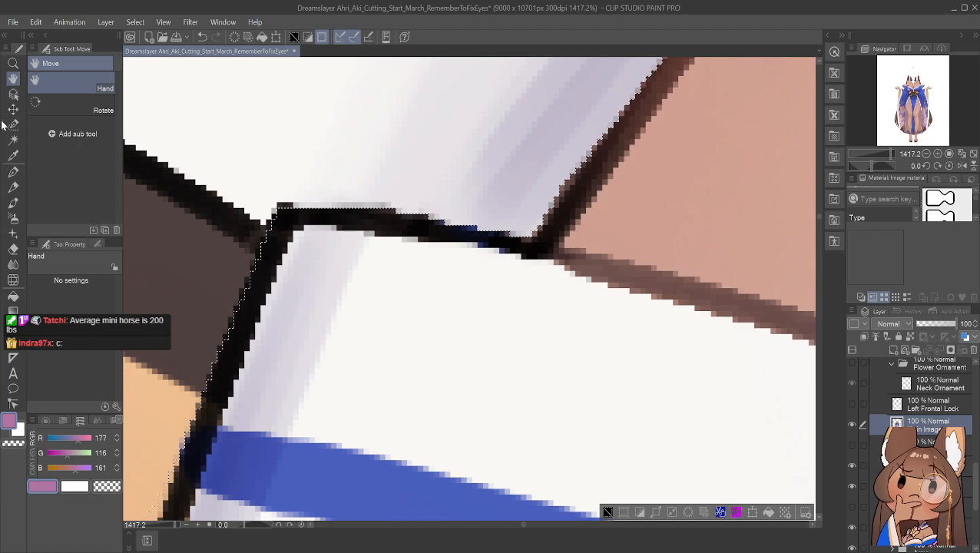
key("m")
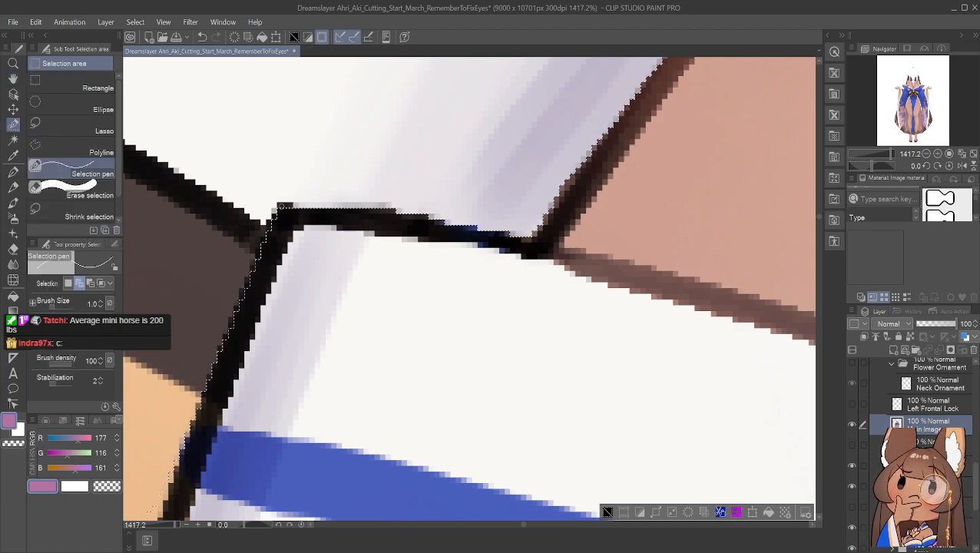
left_click_drag(284, 206, 284, 208)
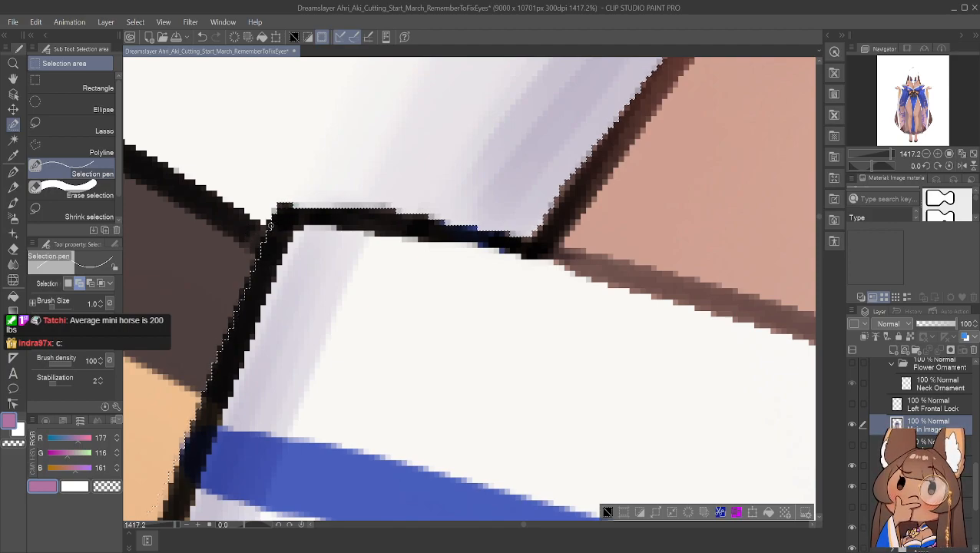
left_click_drag(264, 227, 225, 337)
left_click(258, 250)
left_click(241, 296)
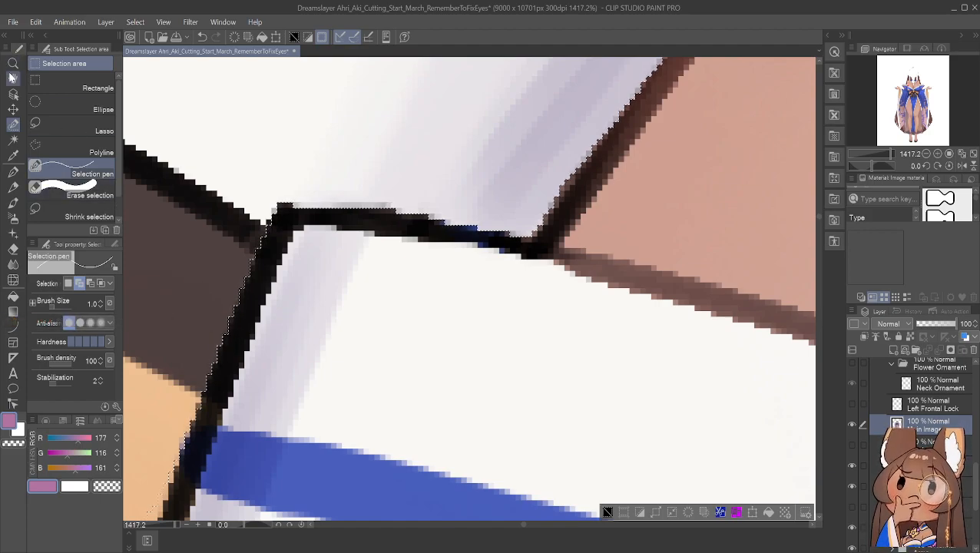
Subtract the stray peach trim and blue fabric pixels beside the white band's black side outline from the selection
key("space")
left_click_drag(182, 433, 408, 287)
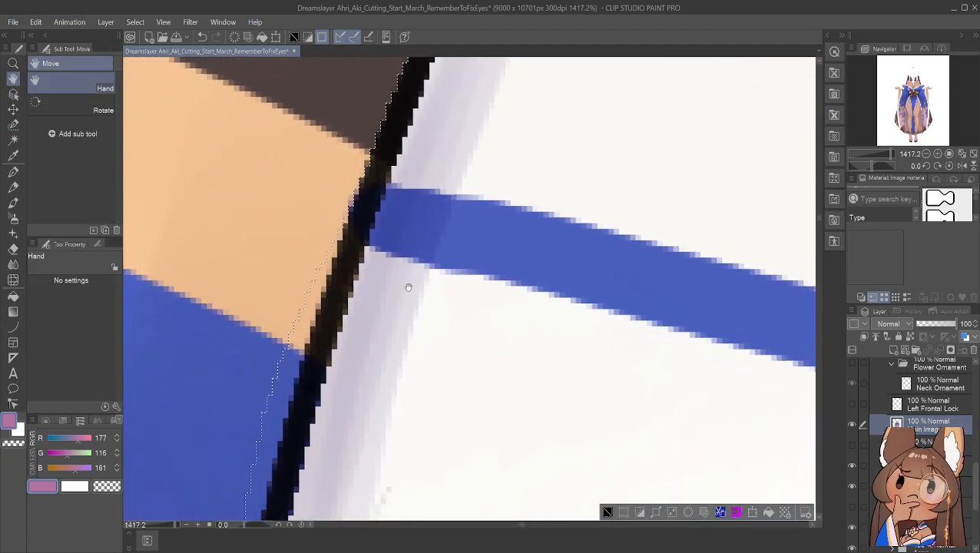
left_click(14, 125)
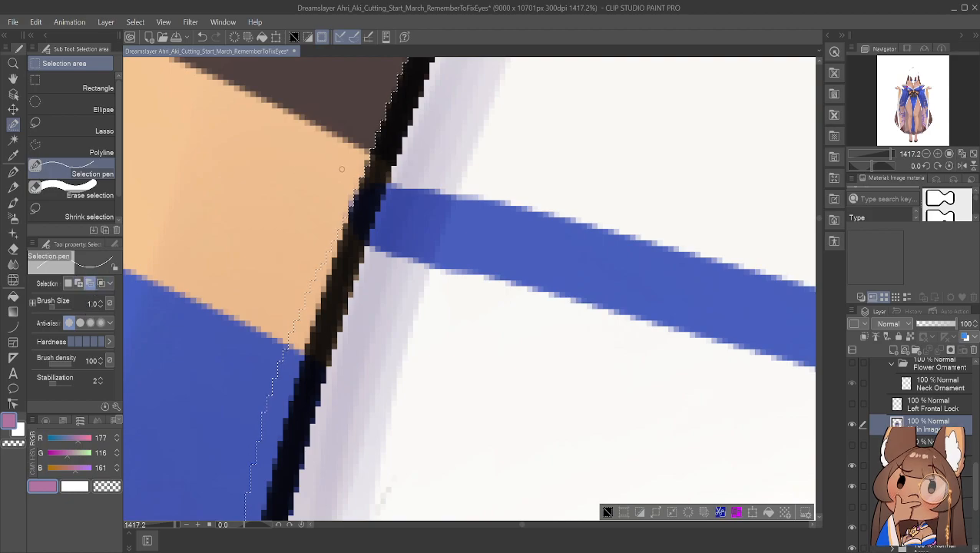
left_click_drag(342, 227, 317, 290)
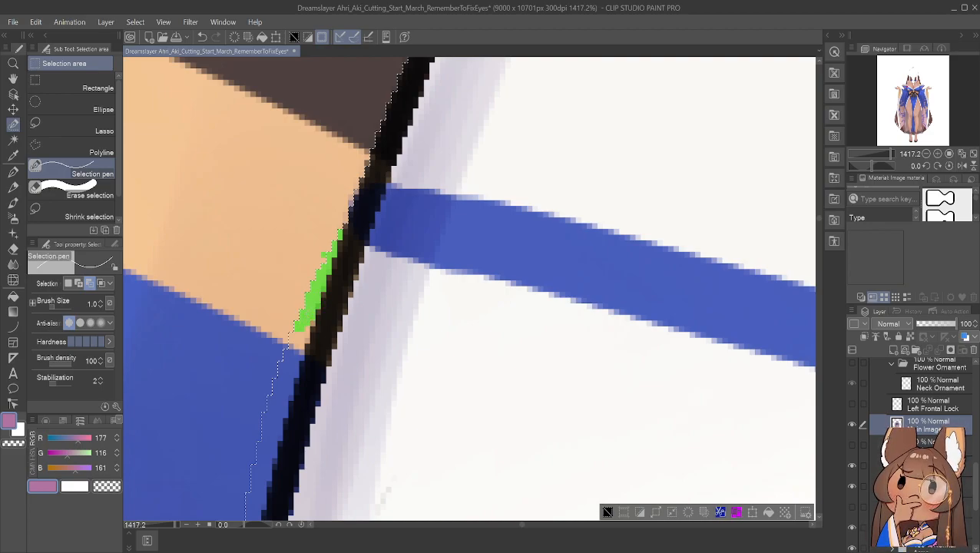
left_click_drag(300, 336, 292, 355)
mouse_move(292, 355)
left_mouse_down()
mouse_move(270, 377)
mouse_move(284, 377)
mouse_move(260, 439)
left_mouse_up()
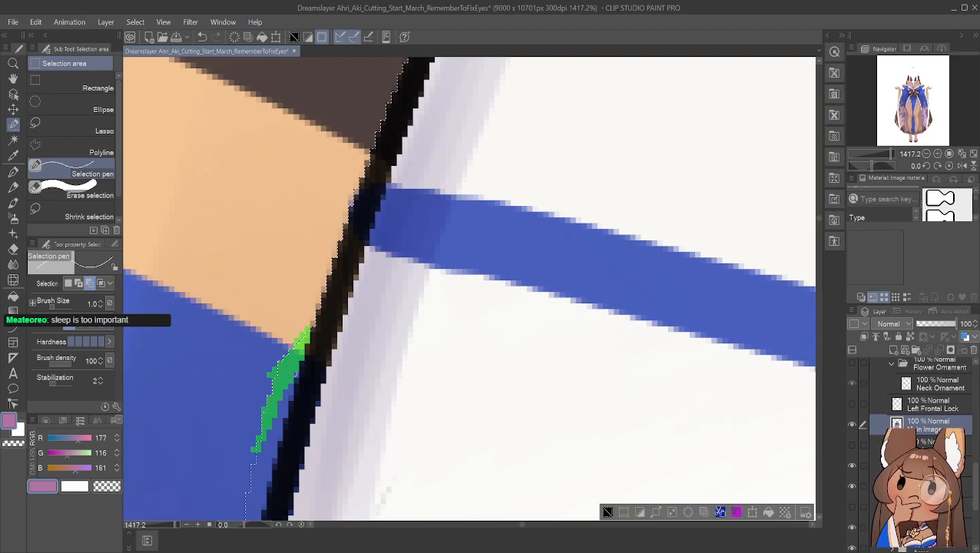
mouse_move(284, 401)
left_mouse_down()
mouse_move(278, 441)
mouse_move(263, 440)
mouse_move(258, 460)
mouse_move(275, 451)
mouse_move(258, 483)
left_mouse_up()
mouse_move(309, 336)
left_mouse_down()
mouse_move(304, 285)
mouse_move(369, 194)
mouse_move(376, 156)
left_mouse_up()
Subtract the excess blue fabric around the lower end of the black side outline and its thick pointed tip
left_click(17, 81)
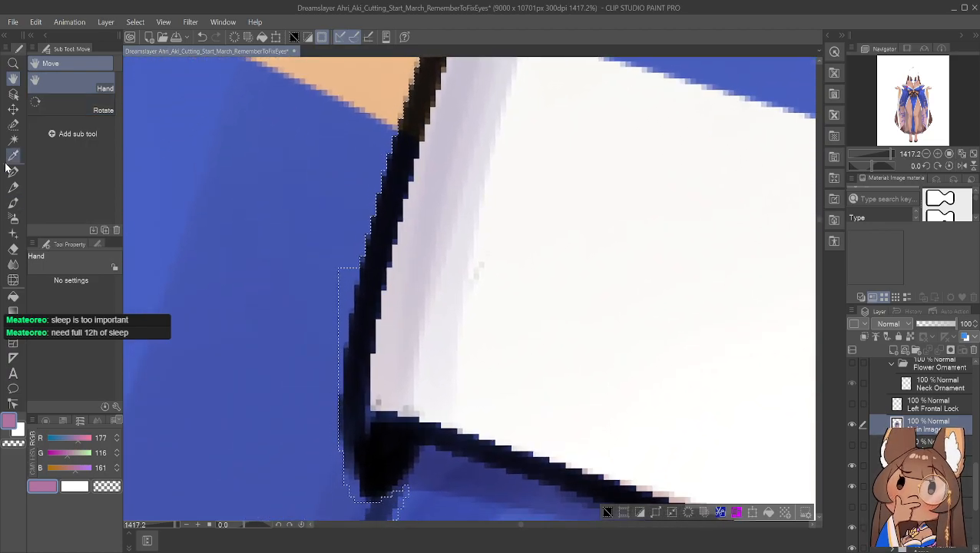
left_click(13, 124)
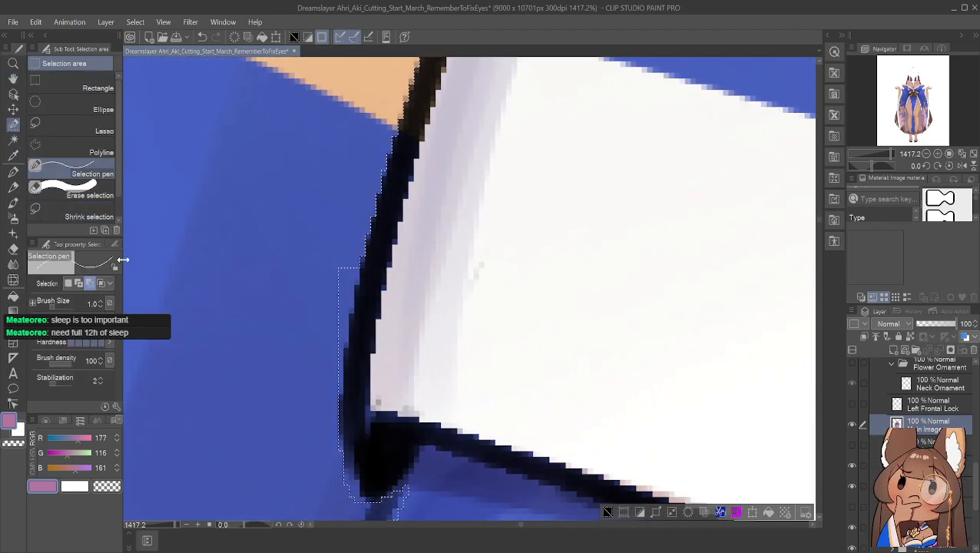
mouse_move(356, 274)
left_mouse_down()
mouse_move(340, 272)
mouse_move(334, 342)
mouse_move(348, 286)
left_mouse_up()
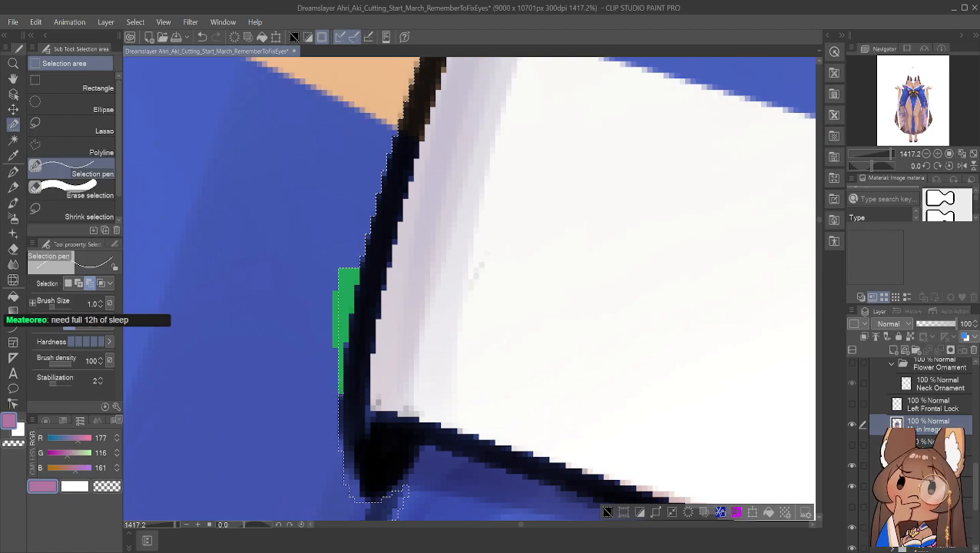
left_click_drag(336, 393, 335, 391)
mouse_move(340, 443)
left_mouse_down()
mouse_move(351, 503)
mouse_move(357, 489)
mouse_move(364, 503)
mouse_move(390, 498)
mouse_move(412, 471)
mouse_move(400, 507)
left_mouse_up()
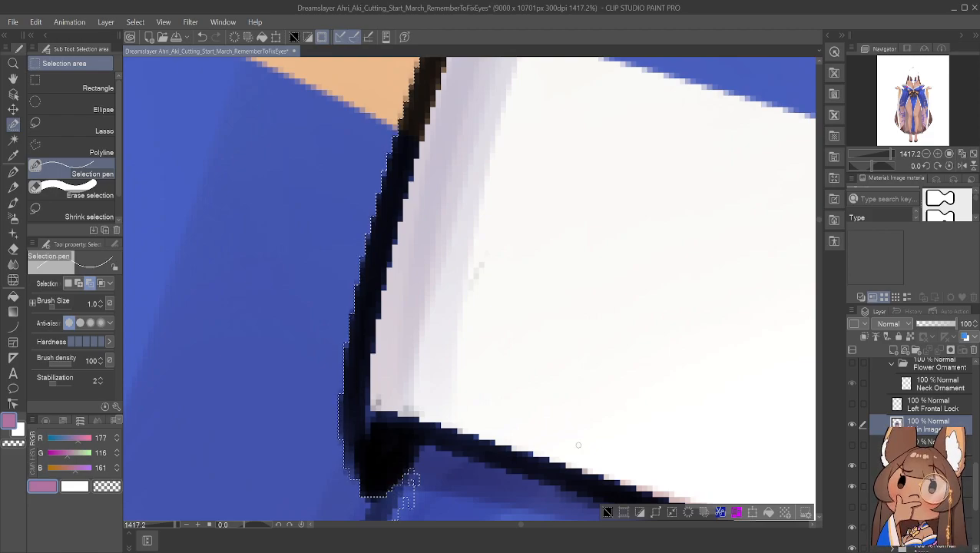
Add the dark fold line directly below the outline's pointed tip to the selection with the Lasso
scroll(580, 450, "down", 6)
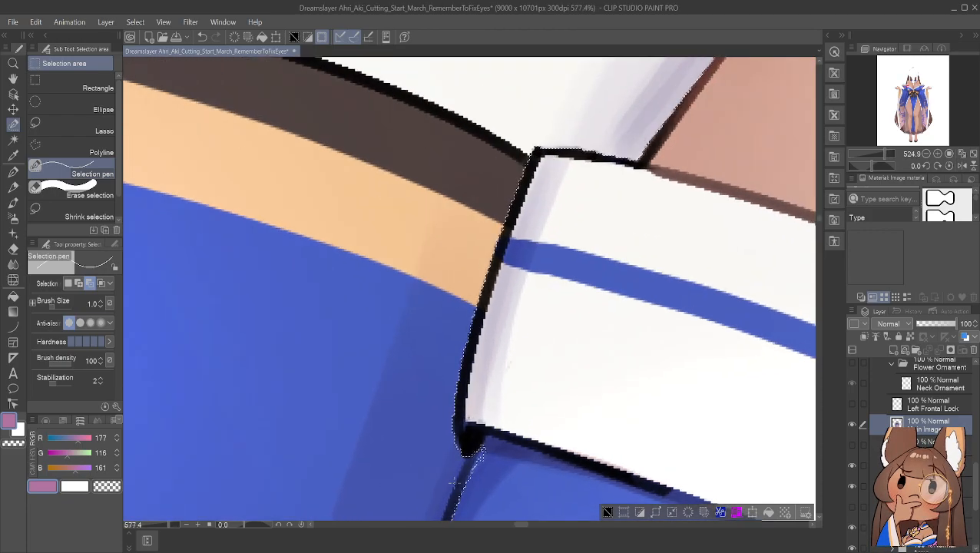
scroll(455, 481, "up", 6)
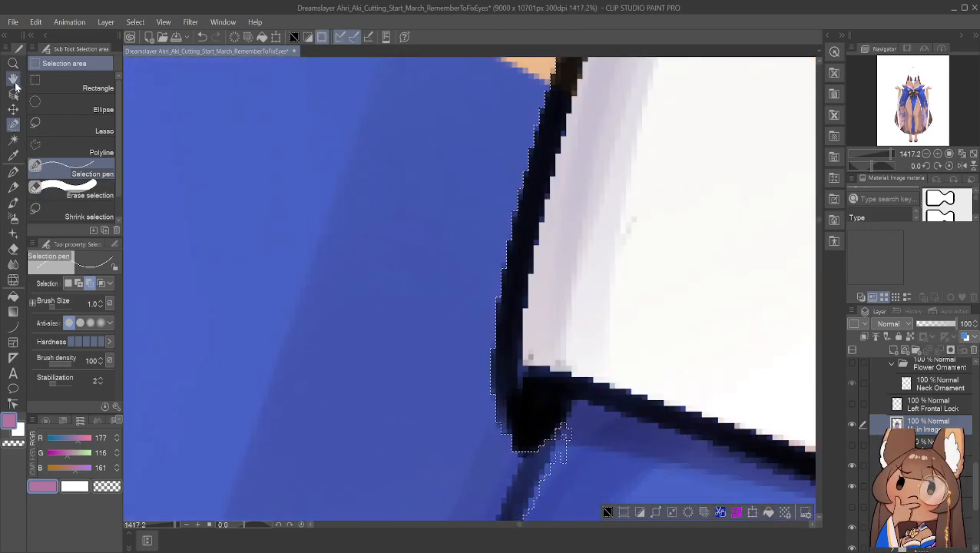
left_click(14, 80)
left_click_drag(649, 430, 498, 300)
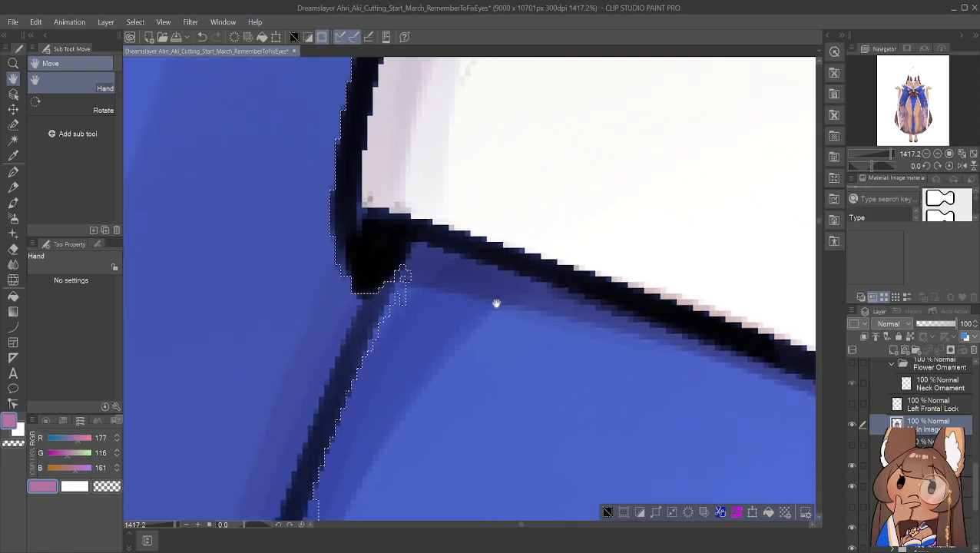
left_click(12, 143)
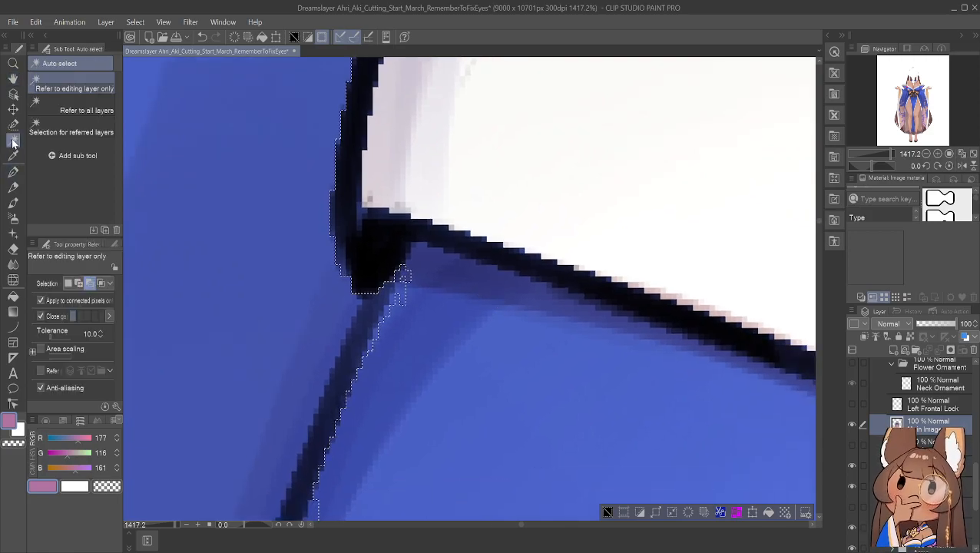
left_click(13, 125)
left_click(68, 127)
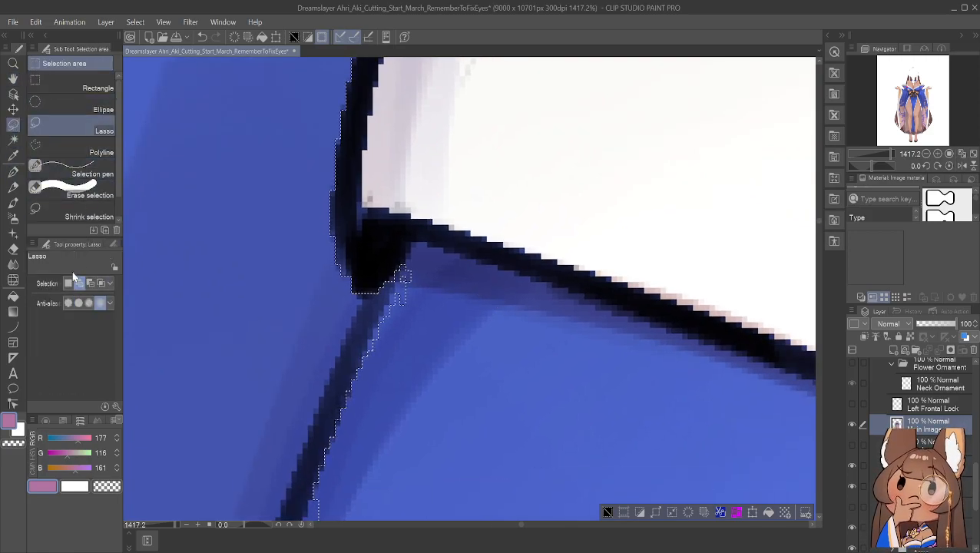
mouse_move(311, 434)
left_mouse_down()
mouse_move(378, 279)
mouse_move(392, 257)
mouse_move(436, 237)
mouse_move(469, 303)
mouse_move(415, 400)
mouse_move(369, 439)
mouse_move(313, 434)
left_mouse_up()
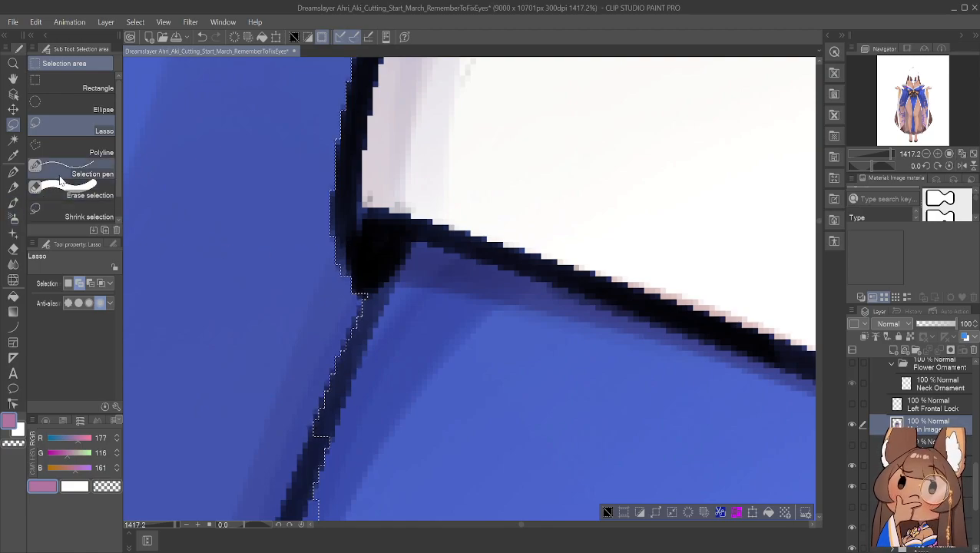
Clean up the selection's outer edge along the newly added fold line with the Selection pen, subtracting strays and adding missed pixels
left_click(68, 163)
left_click(78, 285)
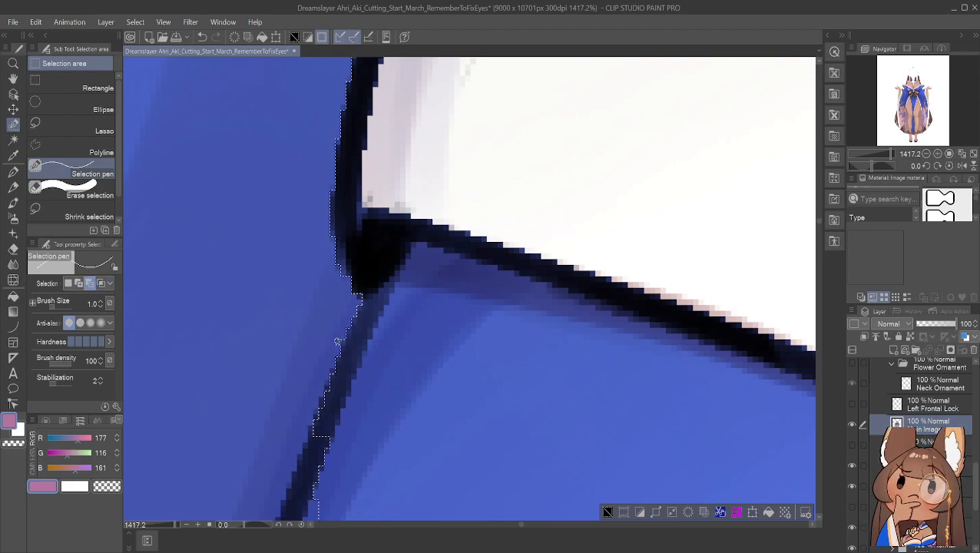
left_click(79, 283)
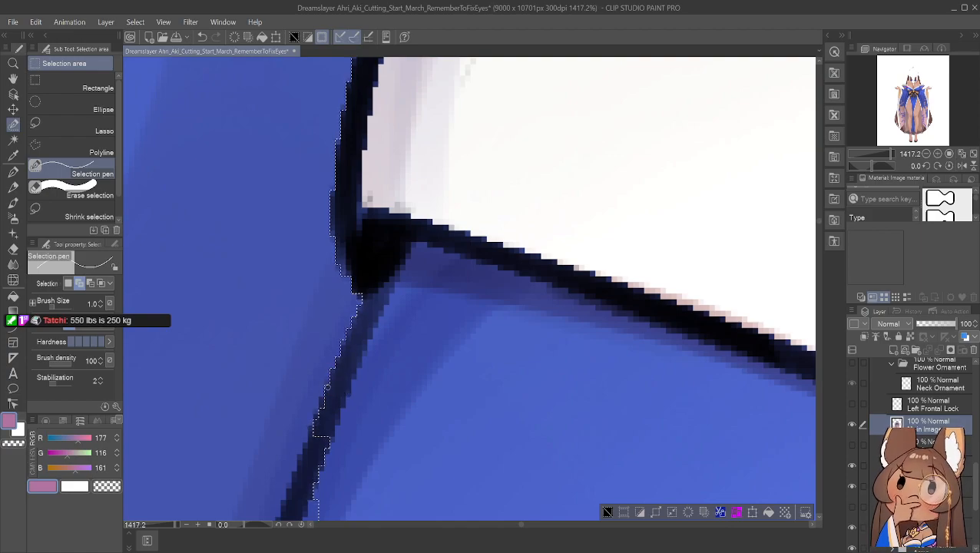
left_click_drag(321, 400, 316, 425)
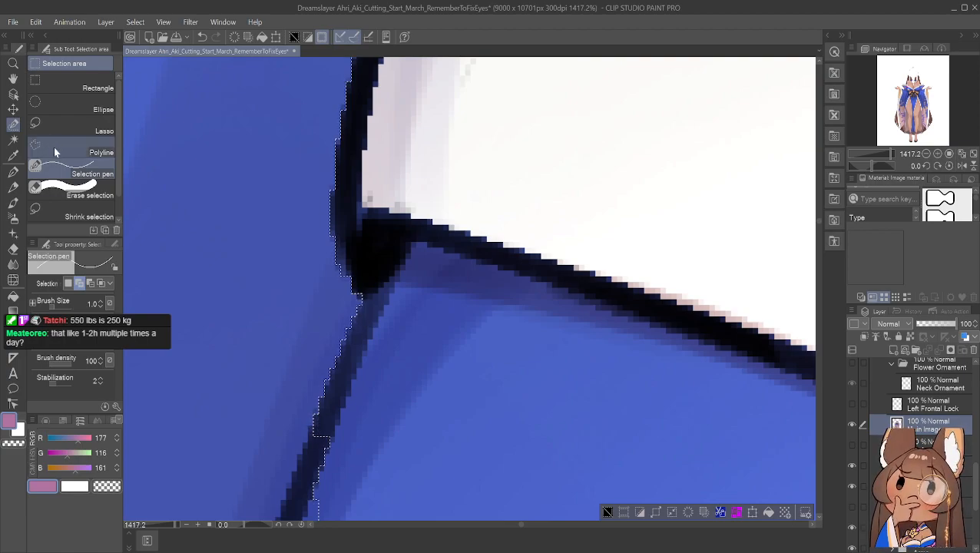
Add the next stretch of the dark fold line below the pointed tip with the Lasso and touch up its edge with the Selection pen
left_click(13, 78)
left_click_drag(306, 402, 354, 292)
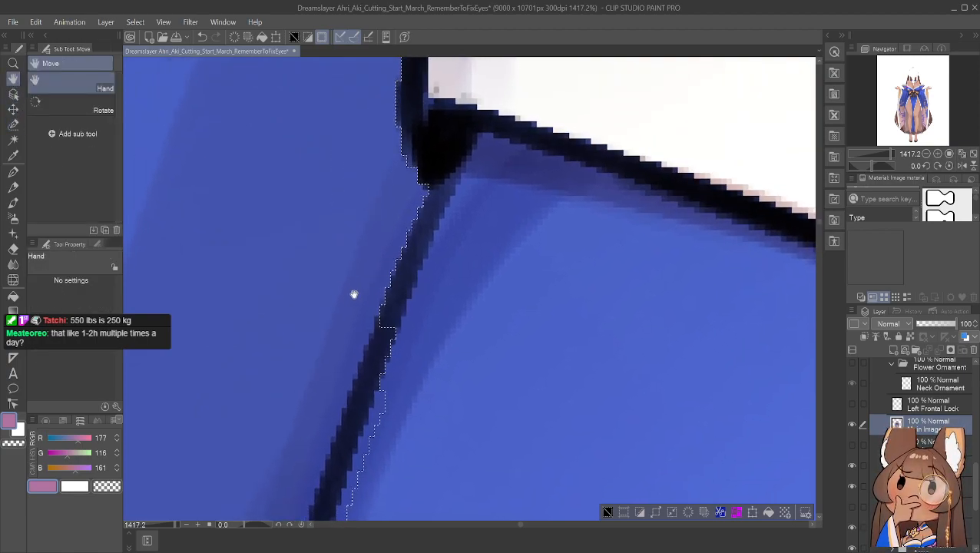
left_click(13, 171)
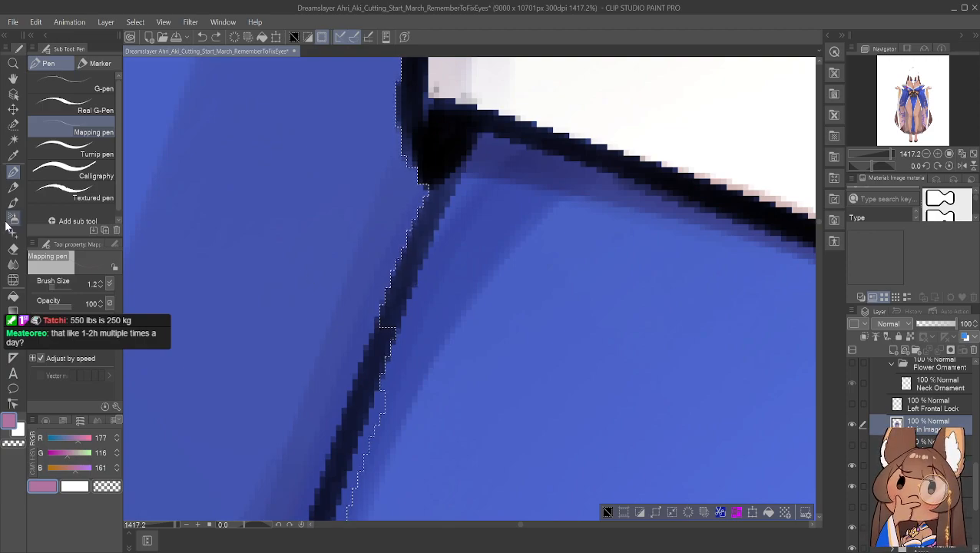
left_click(14, 125)
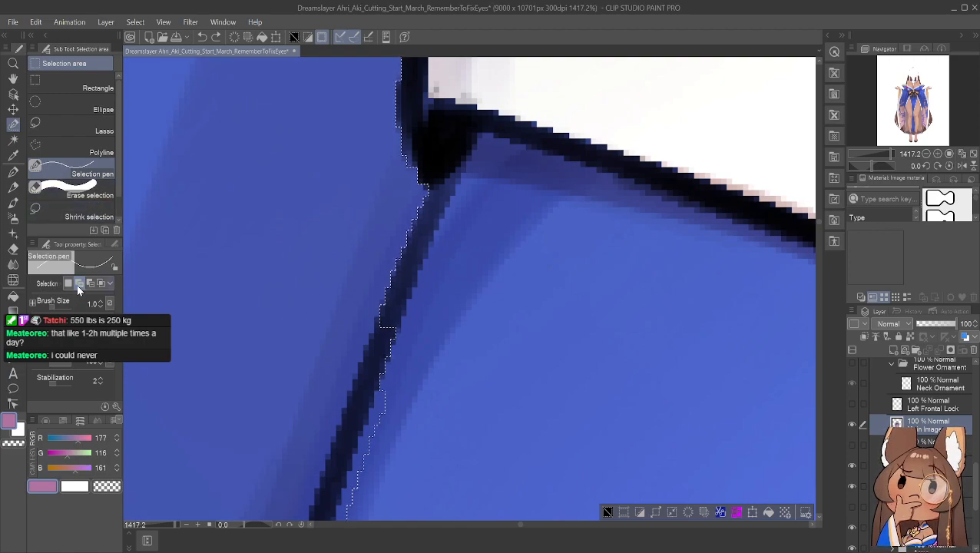
left_click(98, 132)
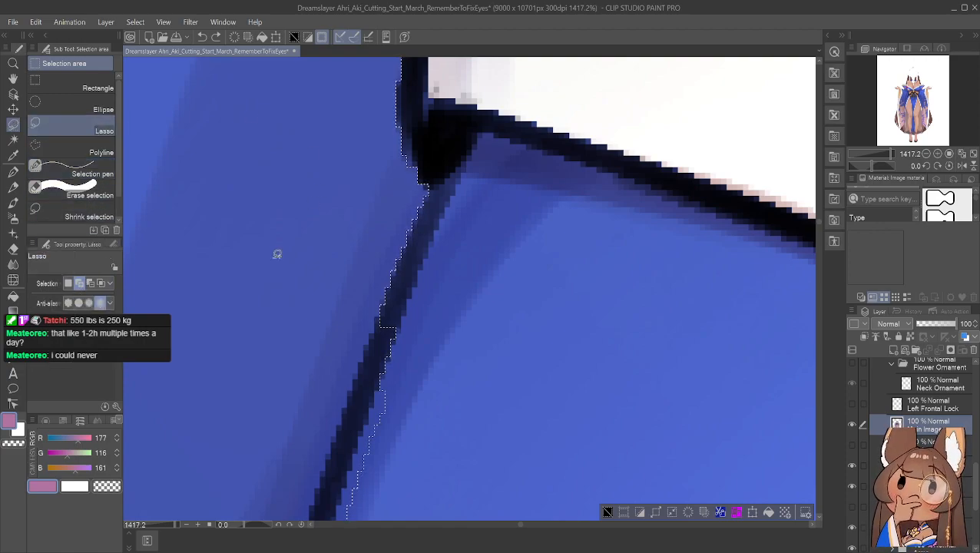
mouse_move(385, 315)
left_mouse_down()
mouse_move(334, 455)
mouse_move(326, 511)
mouse_move(398, 333)
mouse_move(386, 315)
mouse_move(408, 319)
mouse_move(388, 321)
left_mouse_up()
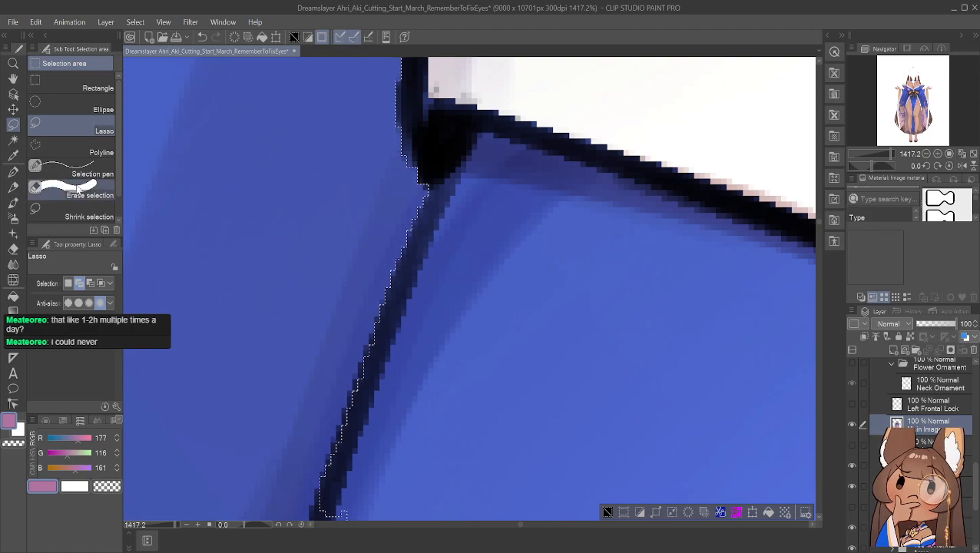
left_click(91, 172)
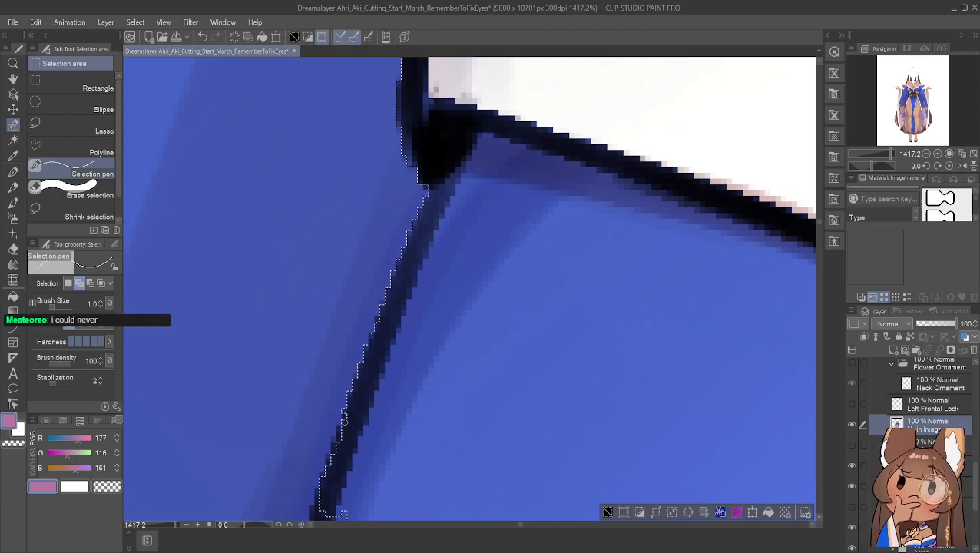
left_click_drag(343, 428, 328, 467)
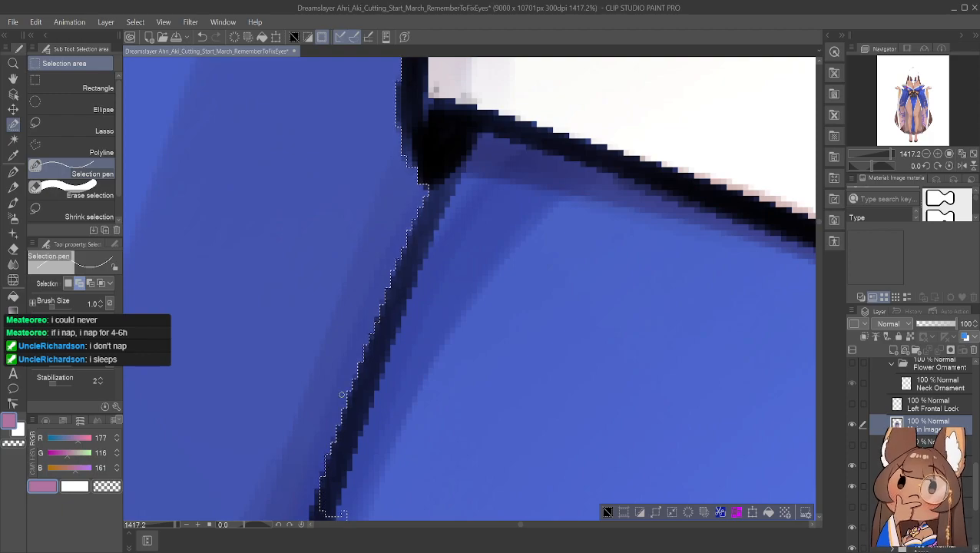
Extend the selection with the Lasso over the following lower stretch of the dark fold line
key("h")
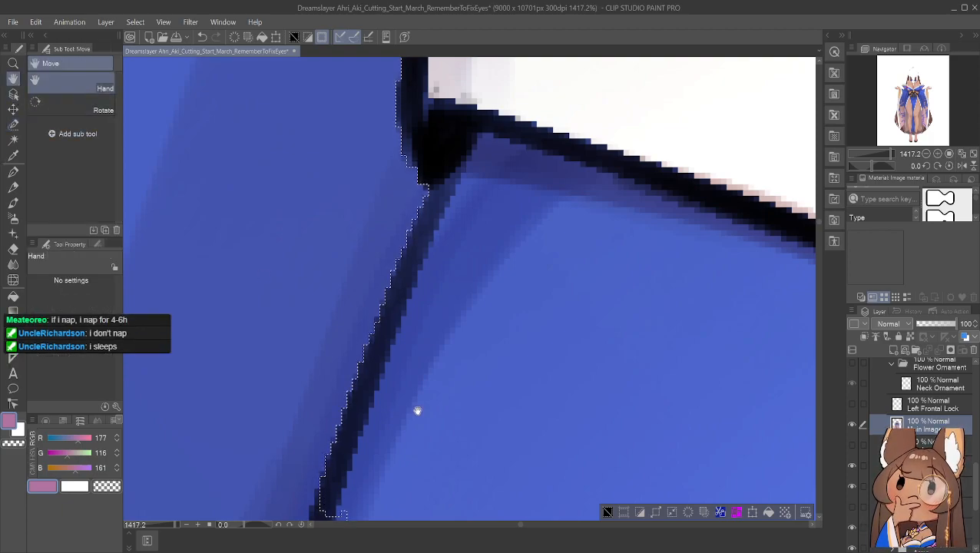
left_click_drag(417, 406, 402, 221)
left_click_drag(409, 405, 435, 324)
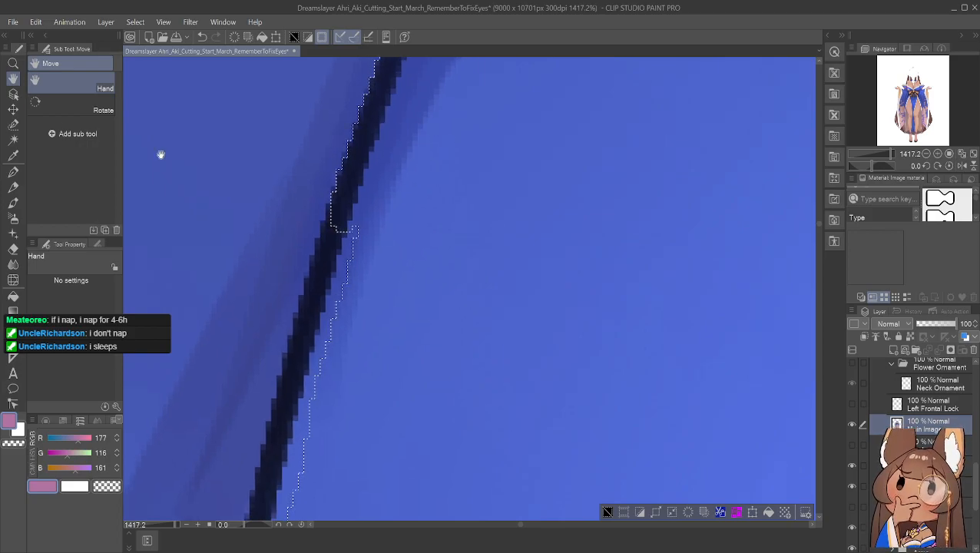
left_click(13, 123)
left_click(85, 130)
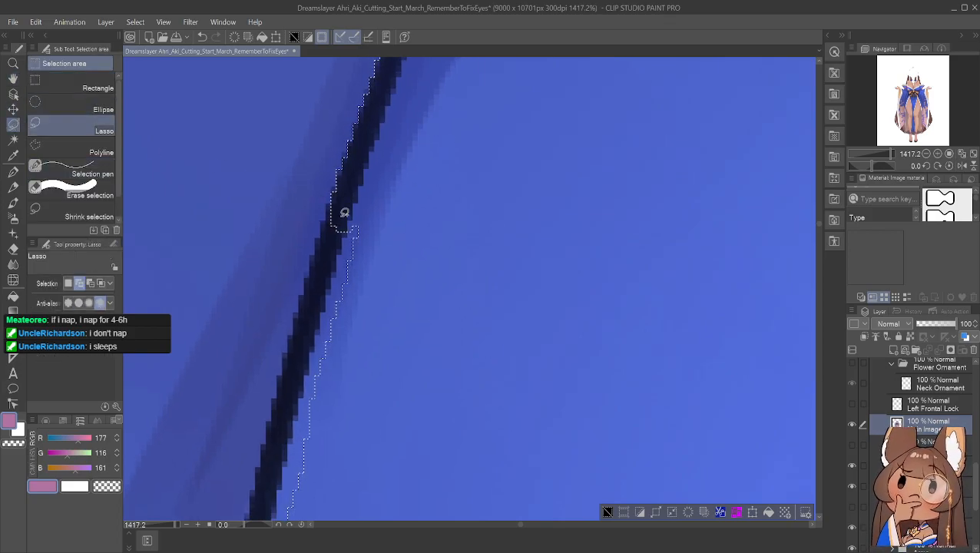
mouse_move(332, 216)
left_mouse_down()
mouse_move(262, 477)
mouse_move(324, 509)
mouse_move(458, 425)
mouse_move(419, 233)
mouse_move(332, 210)
left_mouse_up()
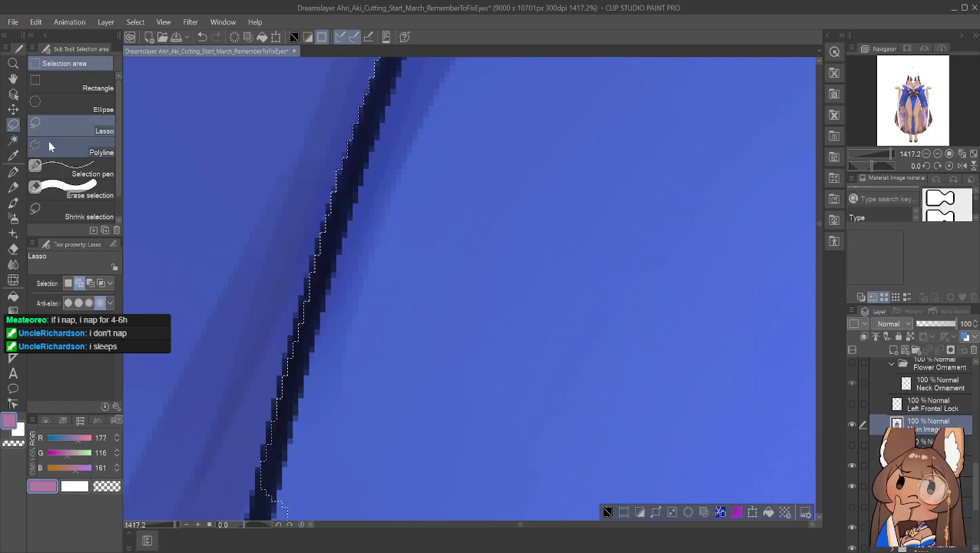
Add the missed dark pixels along the outer edge of that fold line stretch with the Selection pen
left_click(83, 176)
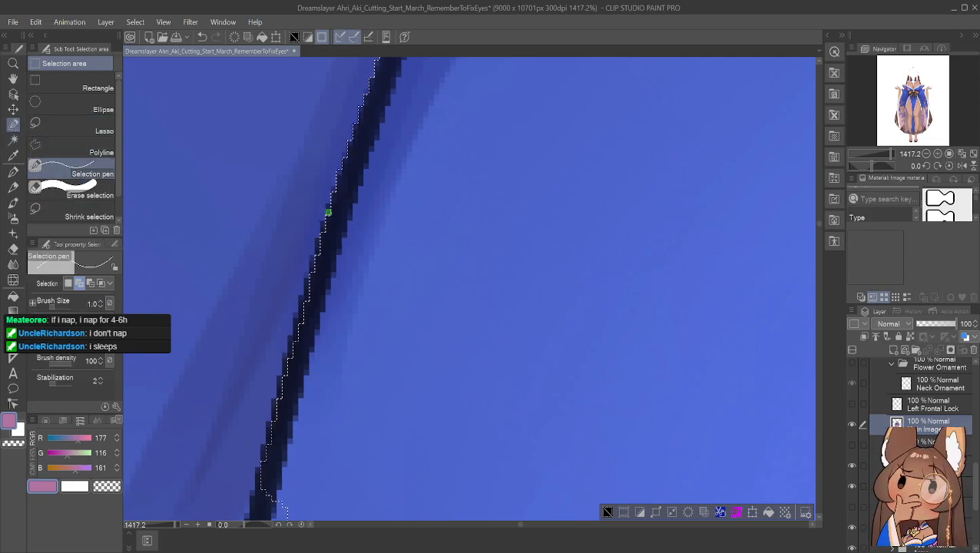
left_click(323, 229)
left_click_drag(318, 245, 308, 285)
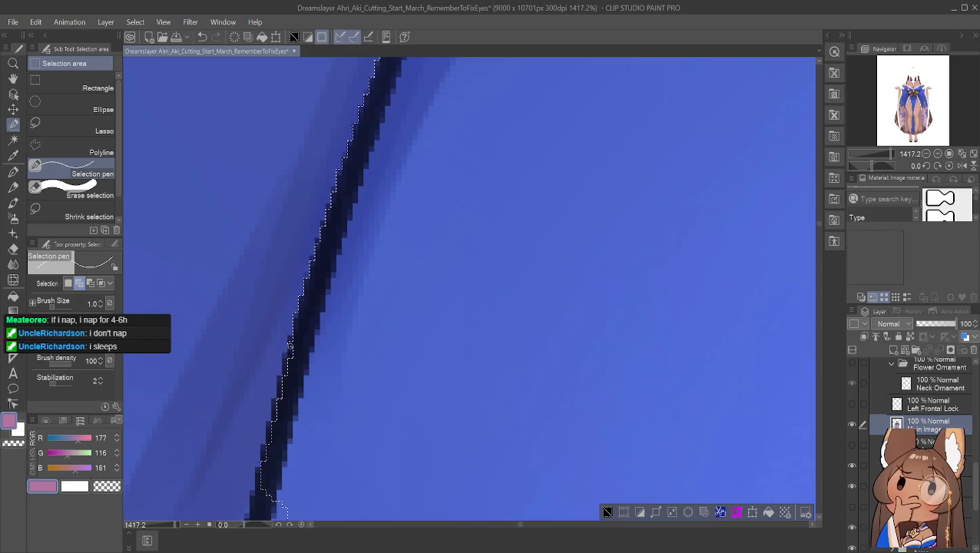
left_click_drag(283, 376, 278, 410)
left_click(279, 378)
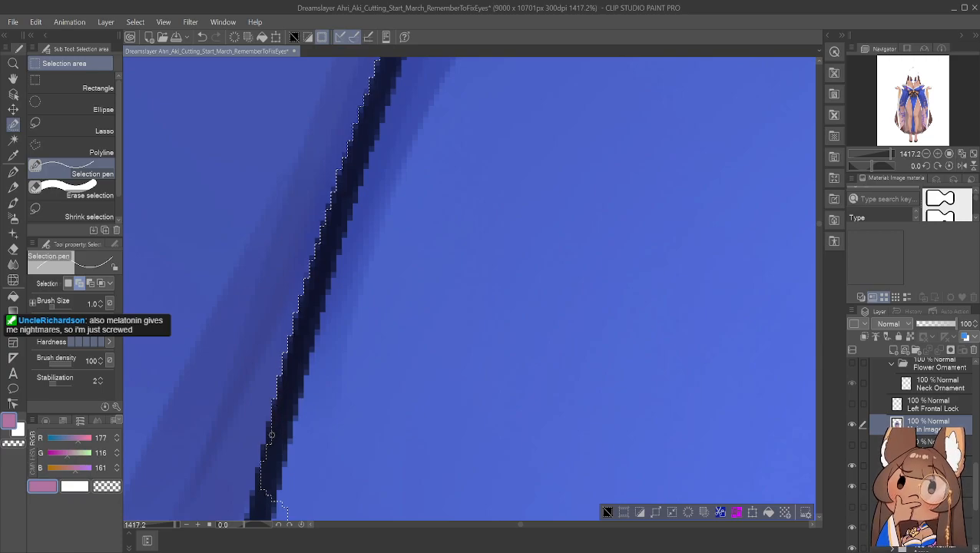
left_click_drag(262, 448, 256, 478)
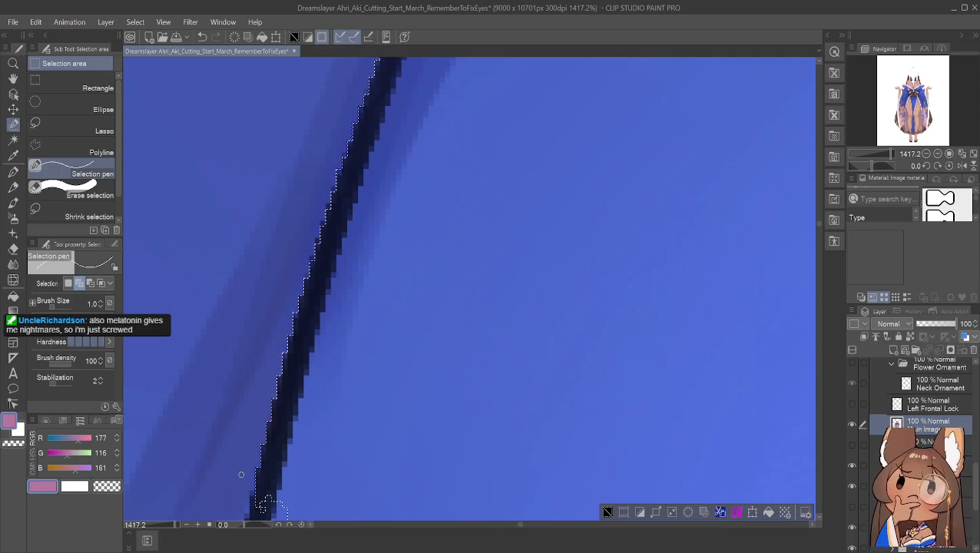
Add the fold line down to its crossing with the pink and gold trim to the selection with the Lasso
key("h")
mouse_move(383, 380)
left_mouse_down()
mouse_move(437, 175)
mouse_move(438, 280)
left_mouse_up()
left_click_drag(438, 340, 426, 245)
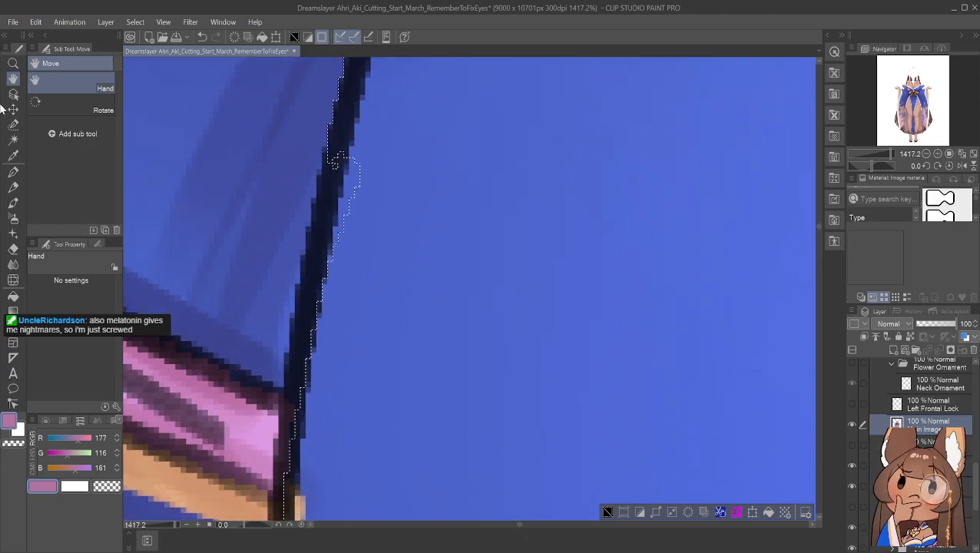
left_click(14, 125)
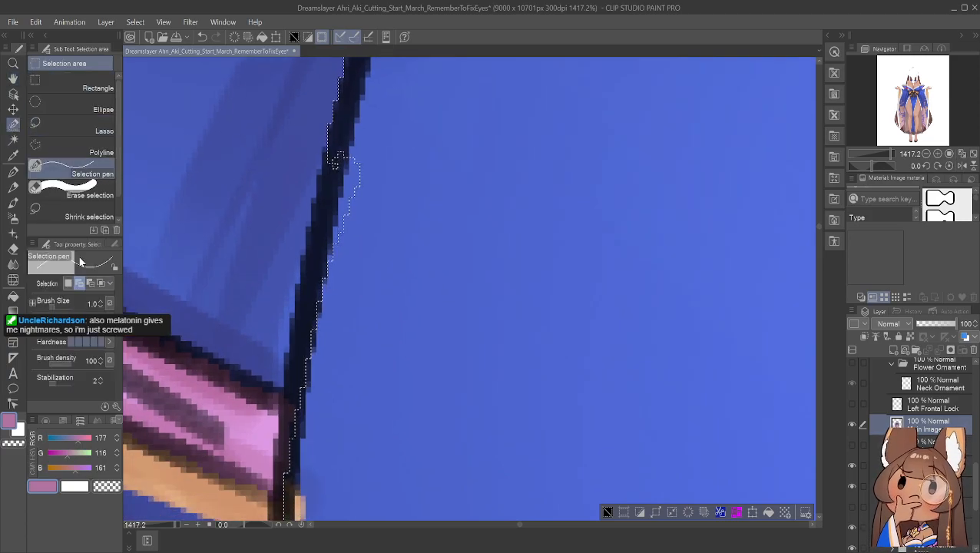
left_click(91, 217)
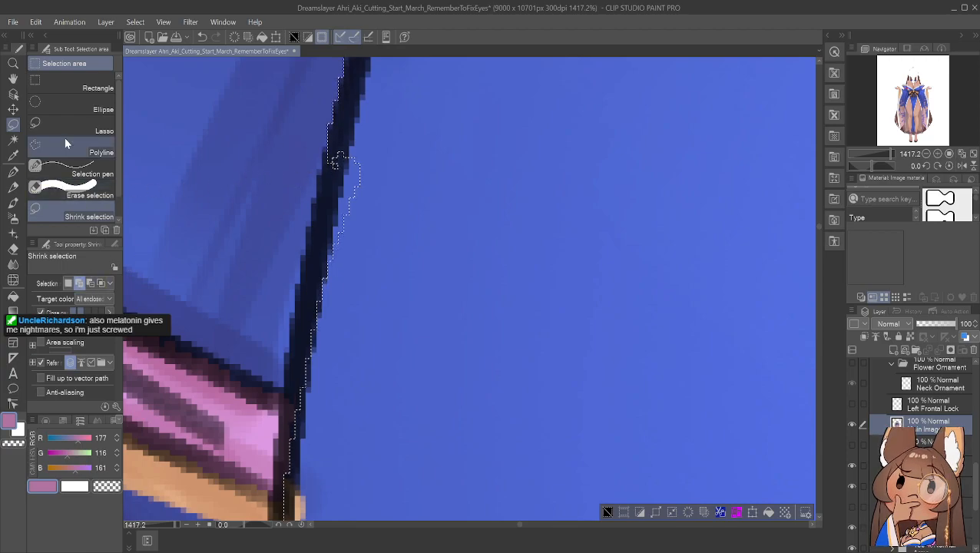
left_click(87, 128)
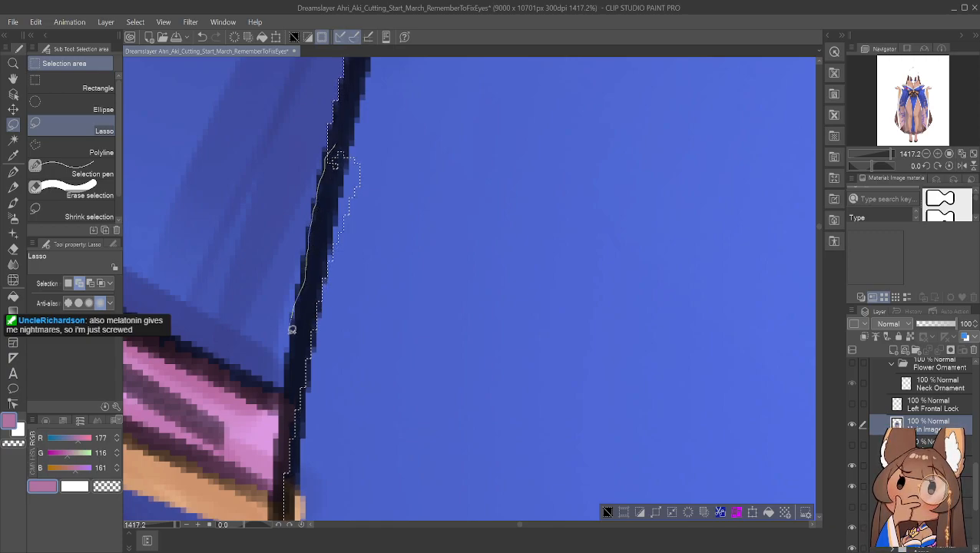
mouse_move(274, 483)
left_mouse_down()
mouse_move(338, 506)
mouse_move(458, 393)
mouse_move(421, 207)
mouse_move(352, 132)
mouse_move(322, 136)
left_mouse_up()
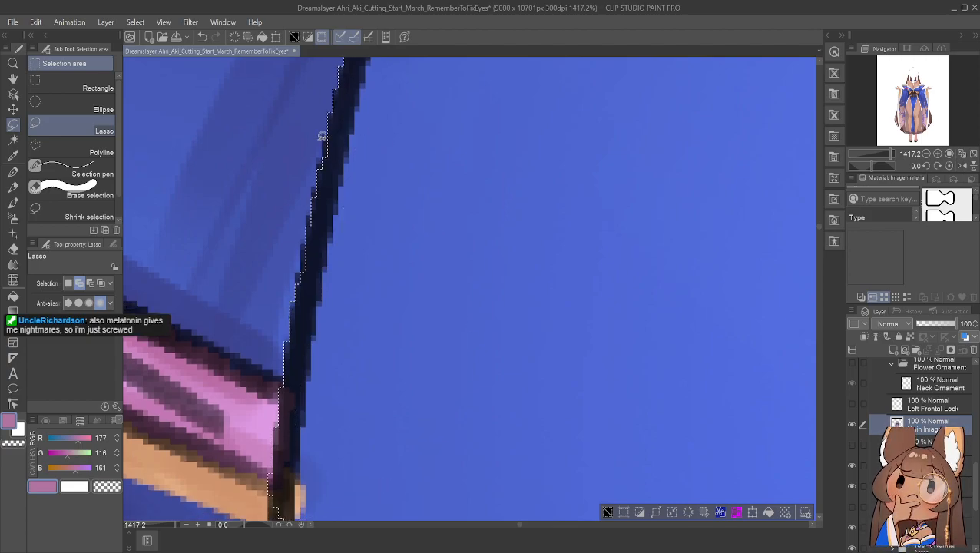
Add the missed edge pixels of the fold line just above the pink trim with the Selection pen
left_click(71, 172)
left_click_drag(325, 144, 324, 161)
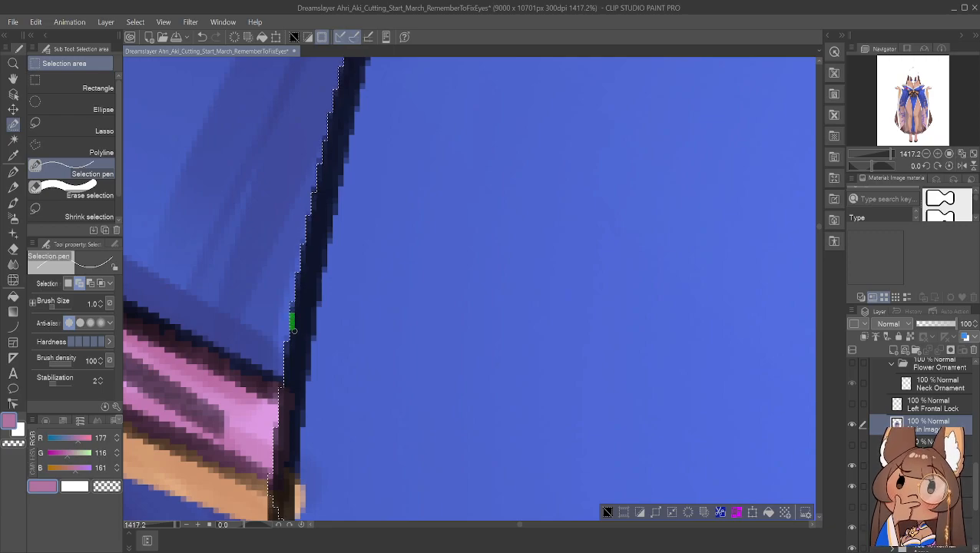
left_click(90, 283)
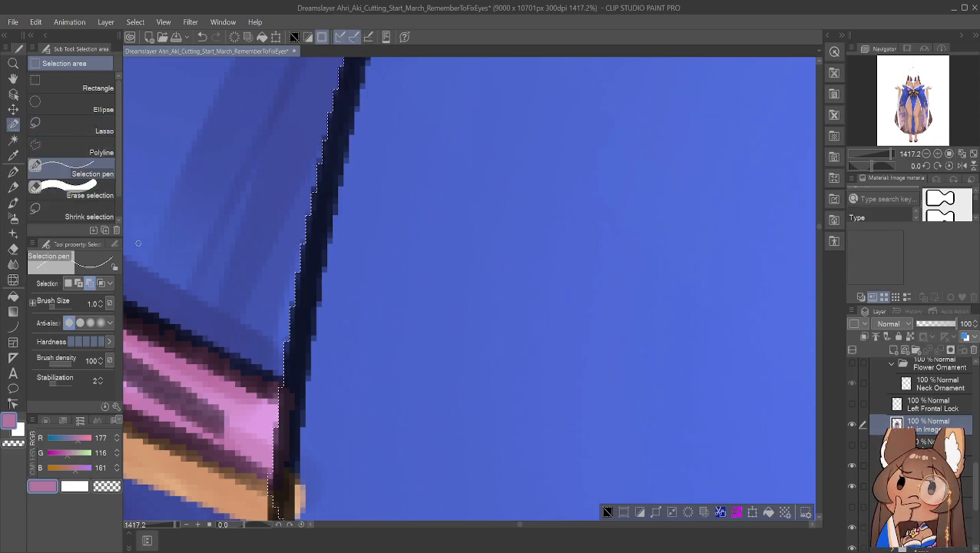
Add the black line crossing and running below the gold trim with the Selection pen, then subtract the stray pixels at its lower edge
left_click(13, 81)
left_click_drag(347, 407, 409, 173)
left_click_drag(358, 283, 376, 240)
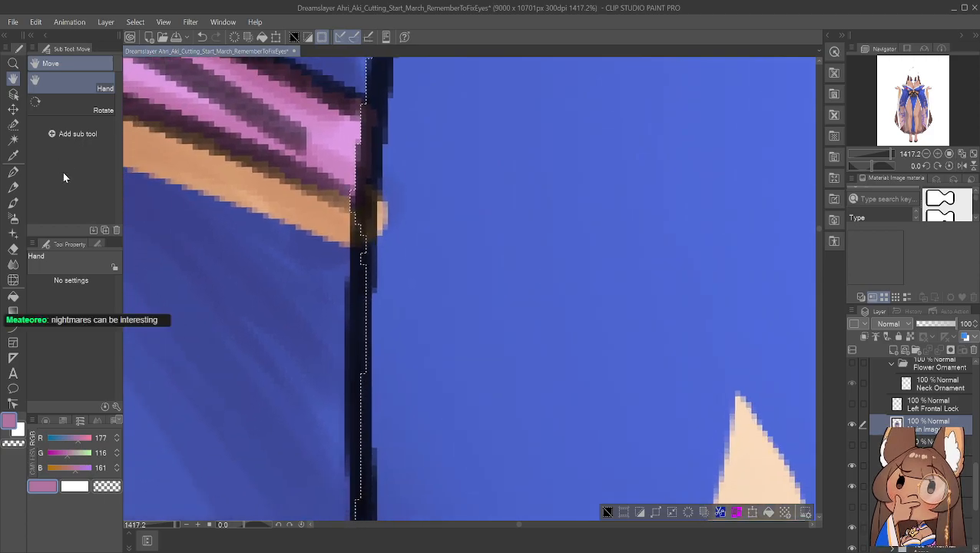
left_click(13, 125)
mouse_move(353, 209)
left_mouse_down()
mouse_move(350, 377)
mouse_move(360, 218)
mouse_move(367, 376)
mouse_move(369, 253)
mouse_move(374, 267)
left_mouse_up()
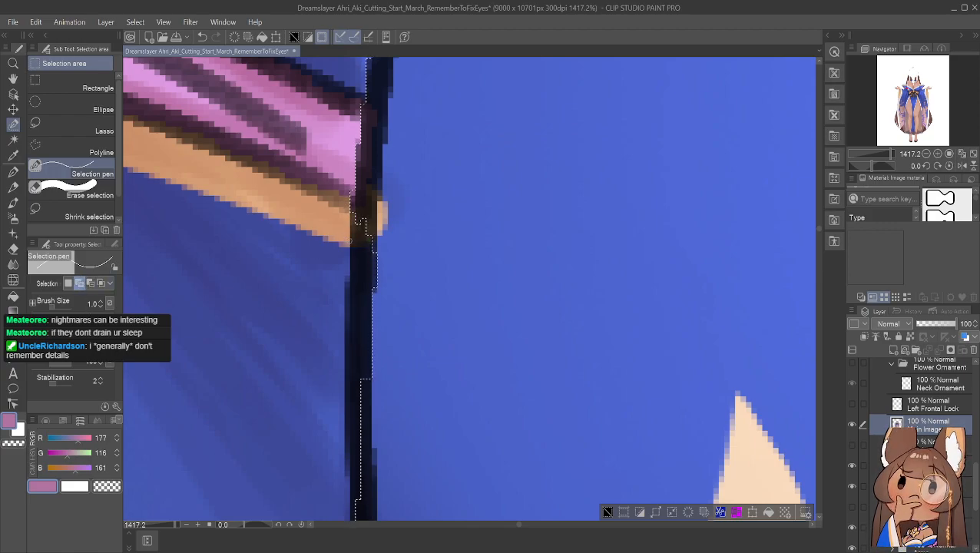
key("ctrl+z")
mouse_move(353, 208)
left_mouse_down()
mouse_move(365, 368)
mouse_move(354, 365)
mouse_move(349, 321)
mouse_move(352, 232)
mouse_move(362, 257)
left_mouse_up()
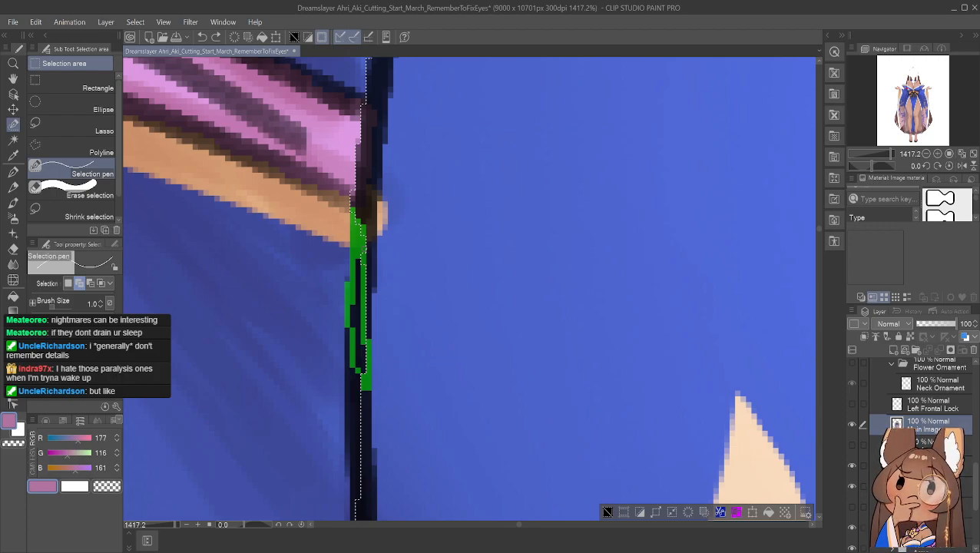
left_click_drag(362, 257, 348, 499)
mouse_move(357, 378)
left_mouse_down()
mouse_move(356, 364)
mouse_move(357, 502)
mouse_move(363, 419)
mouse_move(363, 481)
left_mouse_up()
left_click_drag(357, 444, 358, 451)
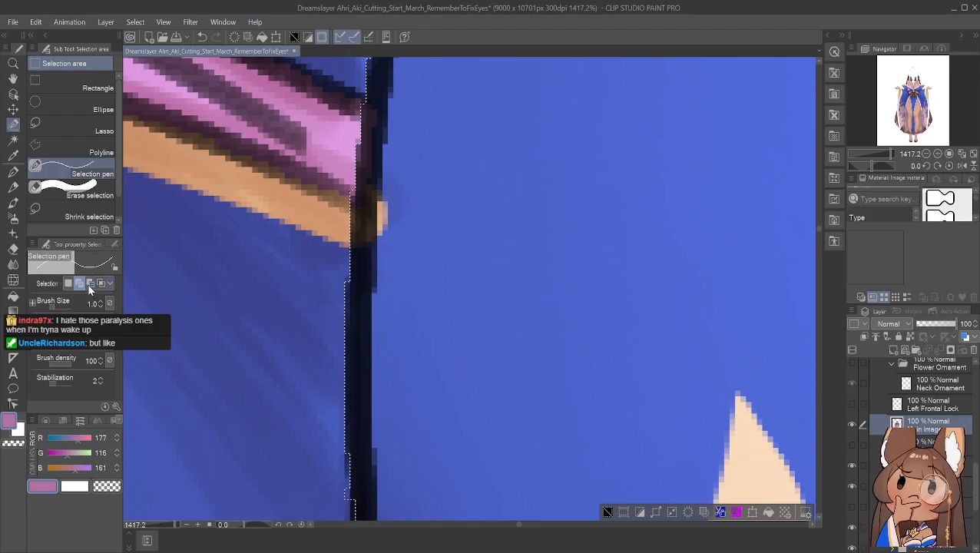
left_click_drag(348, 489, 347, 499)
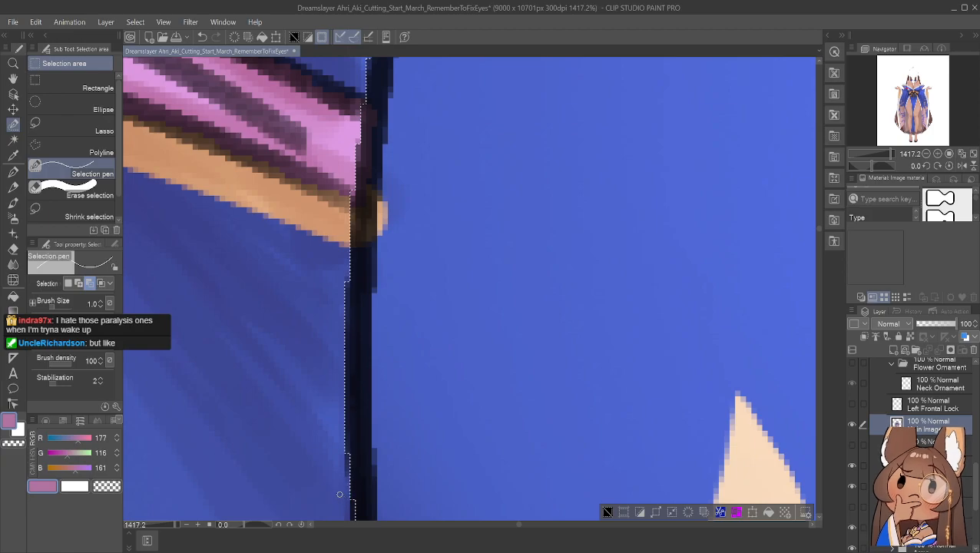
Add the missed dark edge pixels to the selection where the black line begins to curve below the gold trim
left_click(10, 83)
left_click_drag(459, 404, 470, 114)
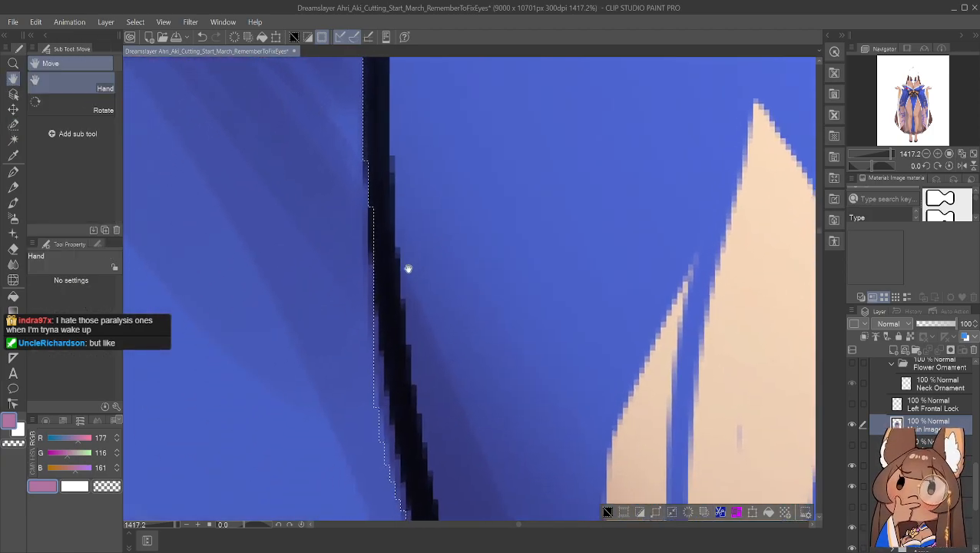
left_click(13, 123)
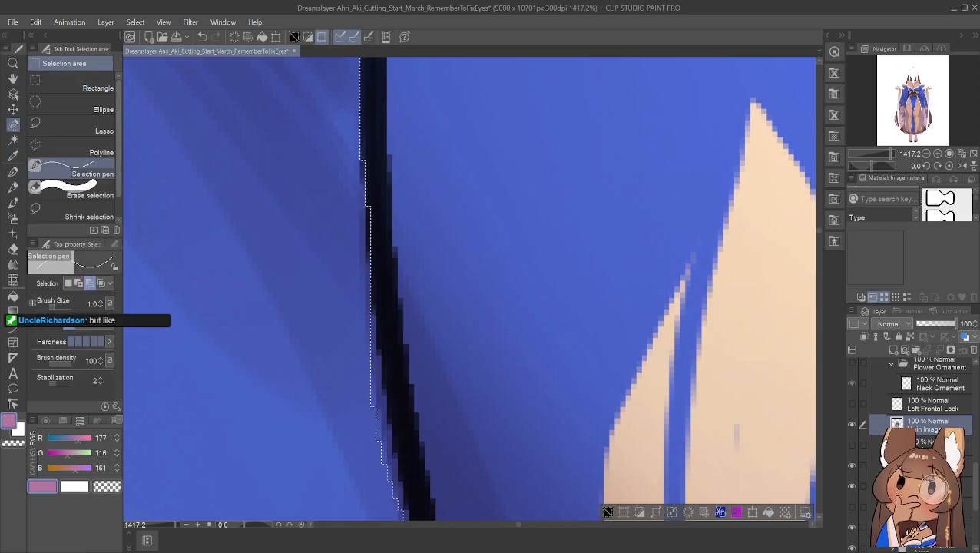
left_click(79, 283)
left_click_drag(367, 205, 368, 254)
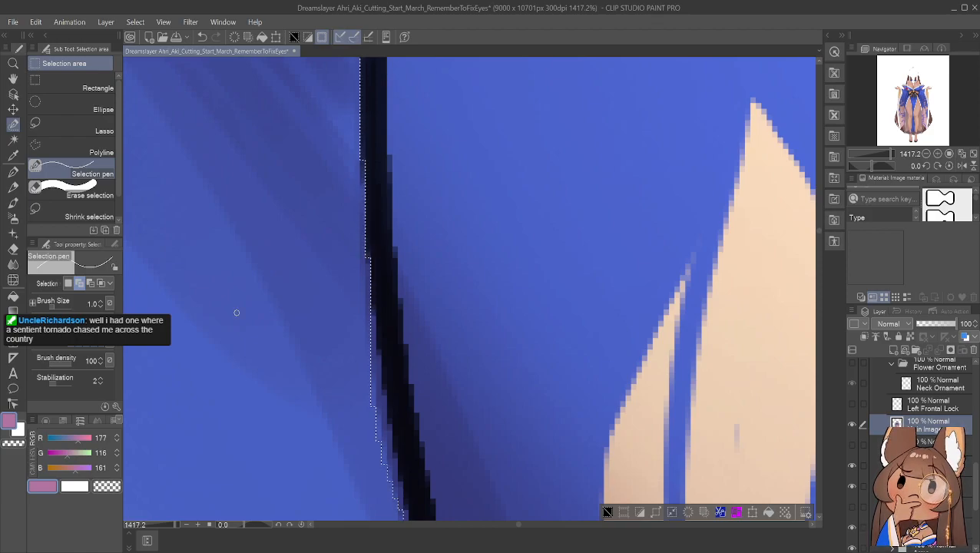
Subtract the excess blue fabric pixels beside the curving part of the black line from the selection
left_click(89, 285)
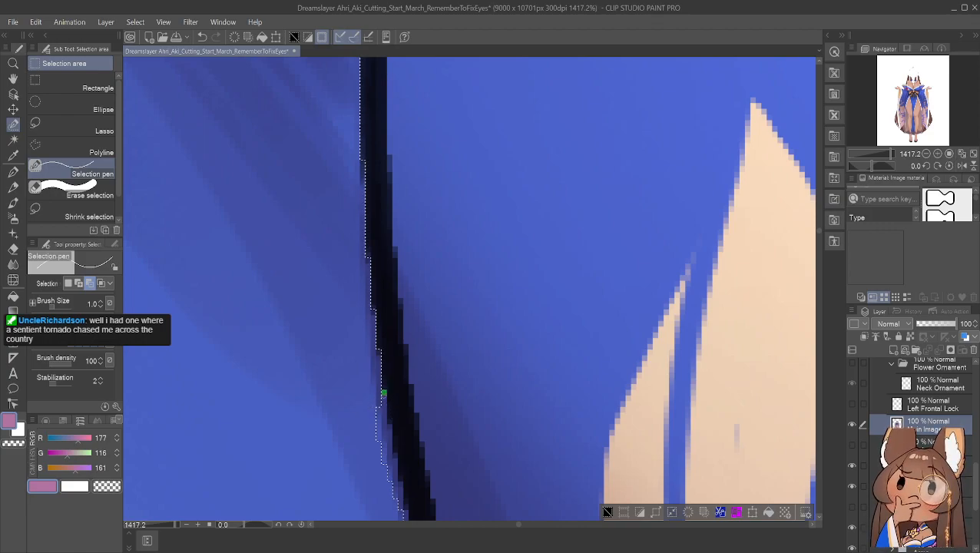
left_click_drag(385, 443, 389, 427)
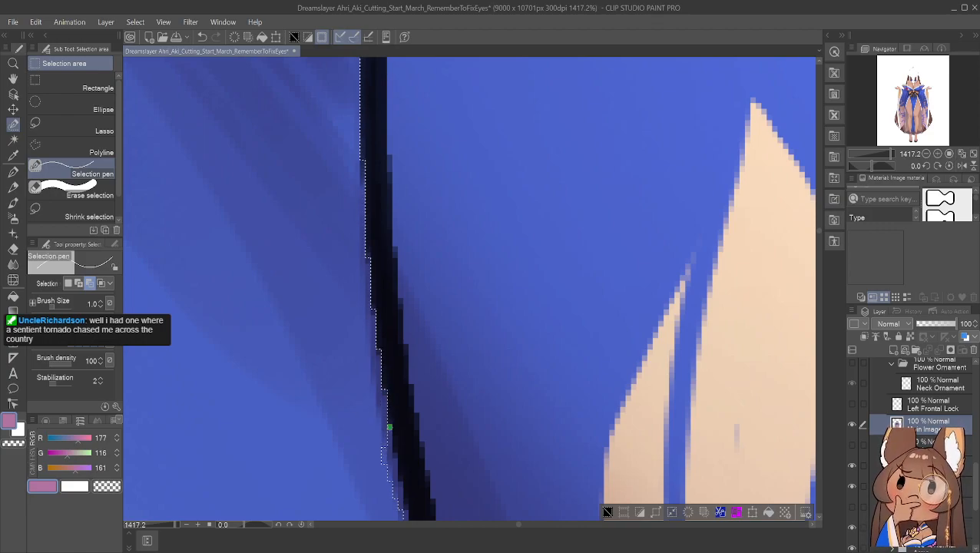
left_click_drag(391, 463, 390, 483)
left_click_drag(384, 446, 384, 476)
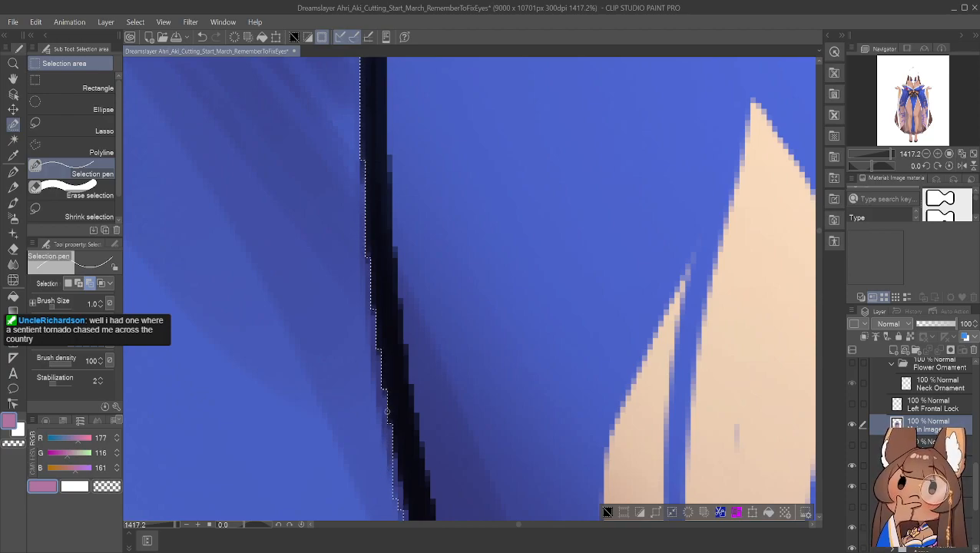
Subtract the excess blue fabric pixels beside the black line where it runs down past the cream petal shape, using the Selection pen
left_click(13, 79)
left_click_drag(303, 374, 297, 266)
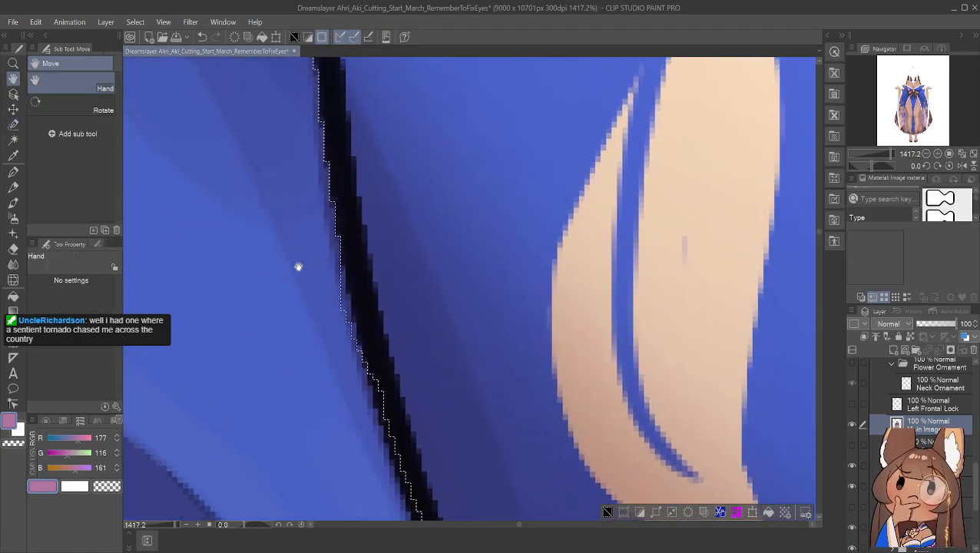
left_click(13, 125)
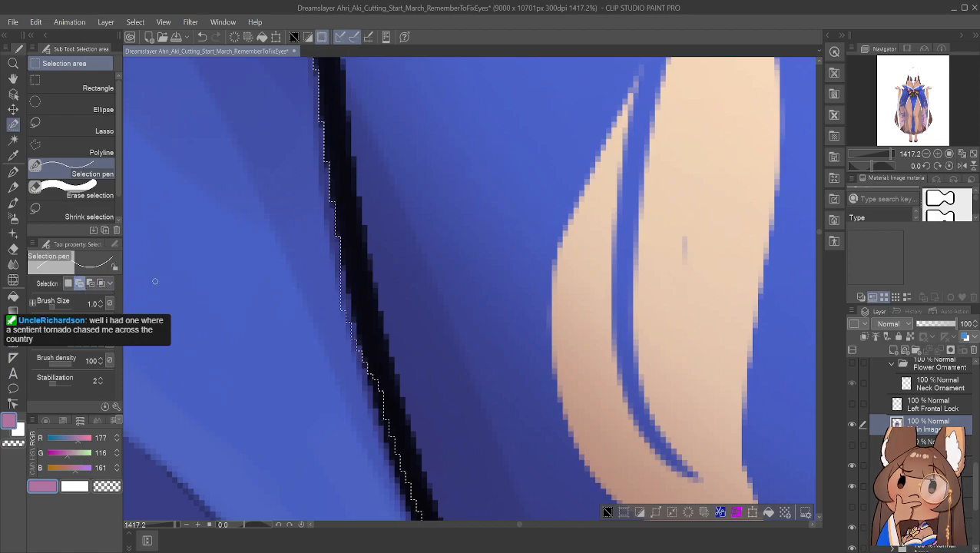
left_click(90, 282)
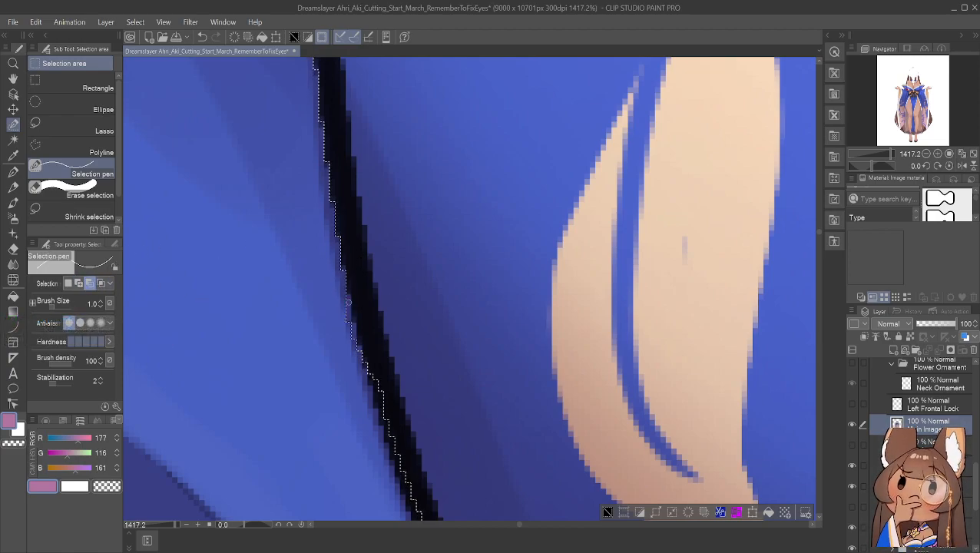
left_click_drag(352, 327, 354, 335)
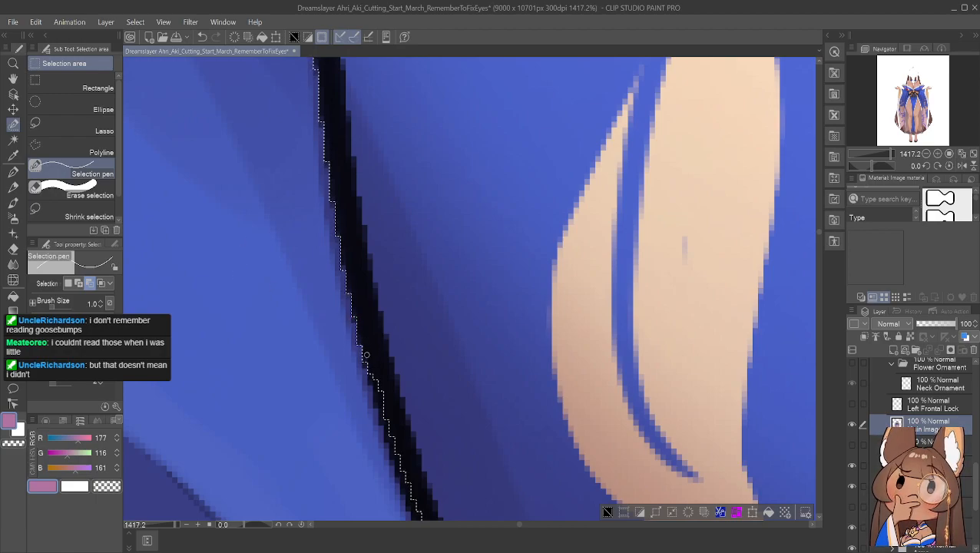
Add the missed dark edge pixels along the black line from beside the cream petal shape down past its rounded lower end
left_click(79, 284)
left_click(364, 365)
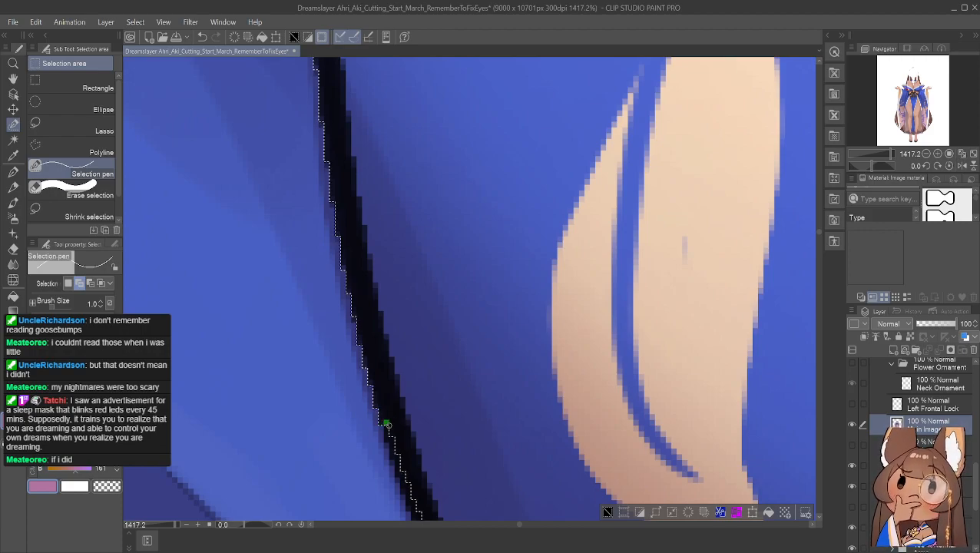
left_click_drag(393, 440, 411, 505)
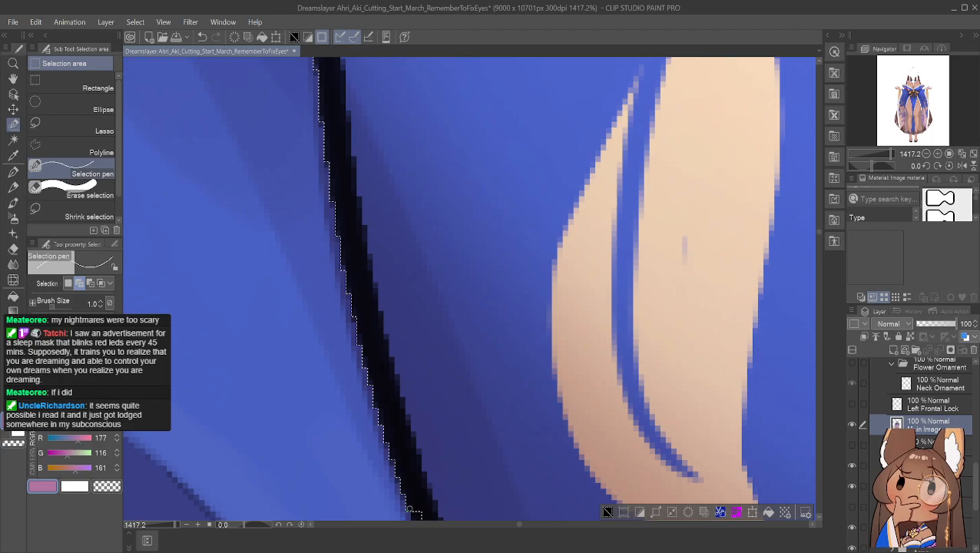
left_click(13, 79)
left_click_drag(414, 444, 349, 214)
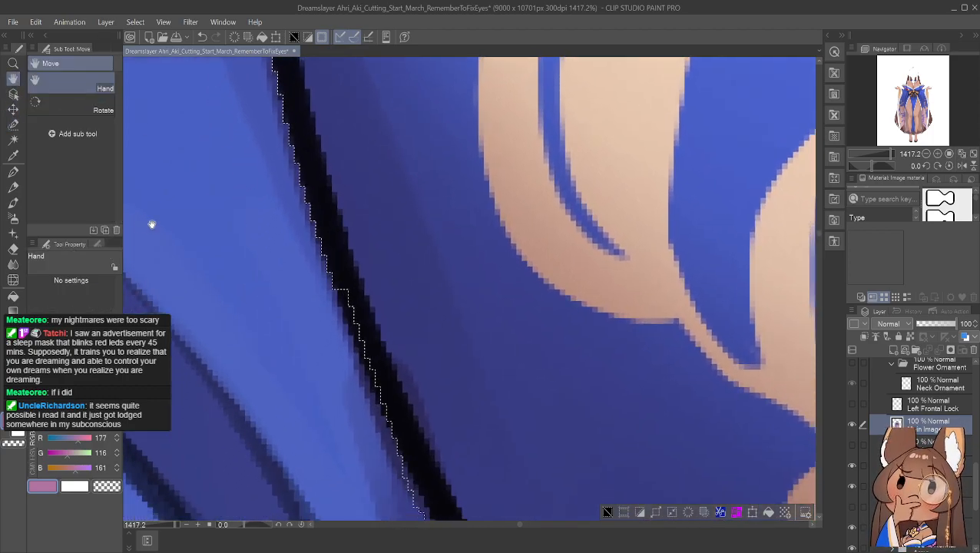
left_click(13, 124)
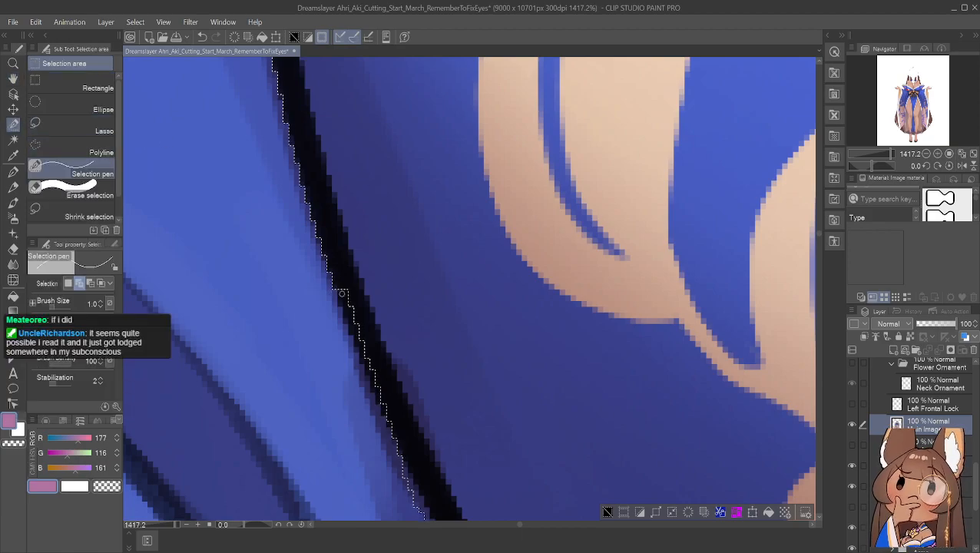
left_click_drag(344, 307, 385, 407)
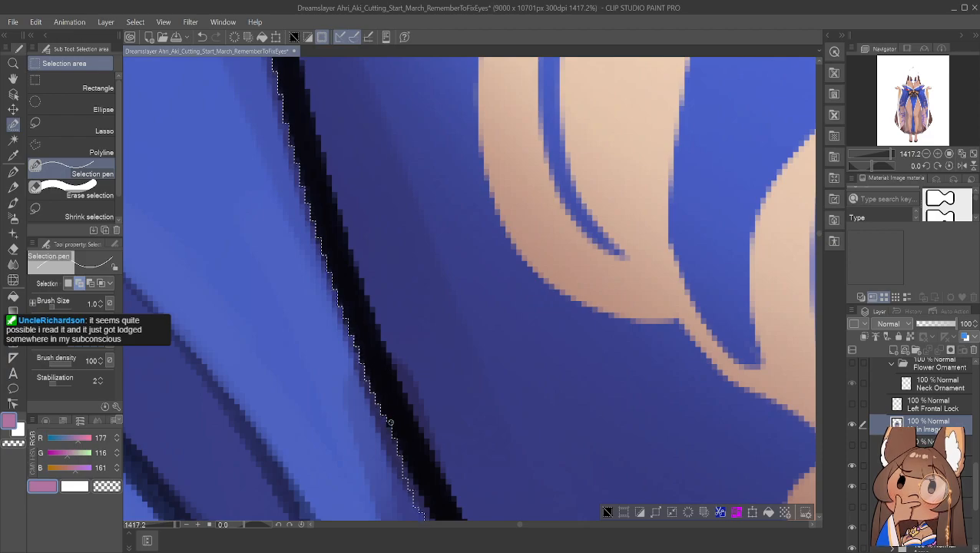
Subtract the stray blue pixels outside the black line where it bends toward the rounded pink shape
left_click(13, 80)
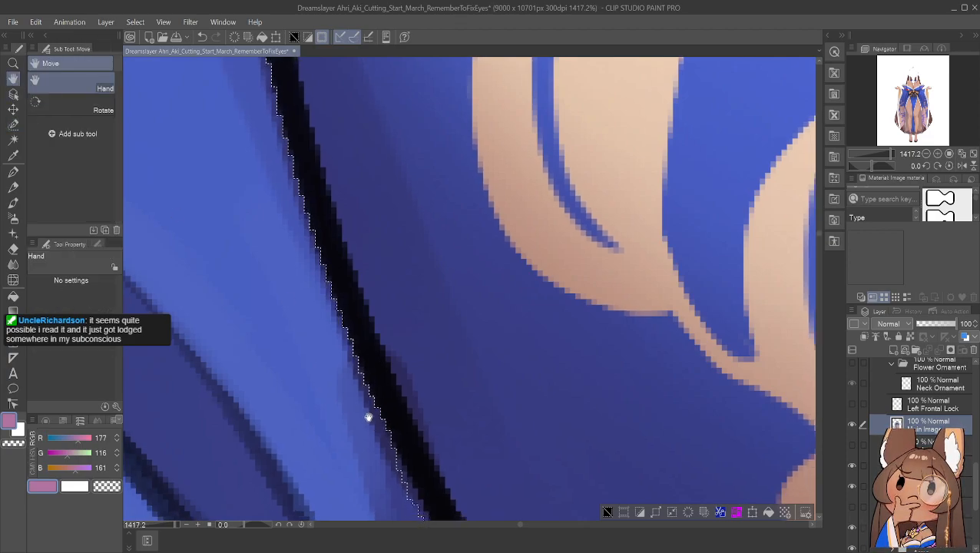
left_click_drag(371, 424, 280, 144)
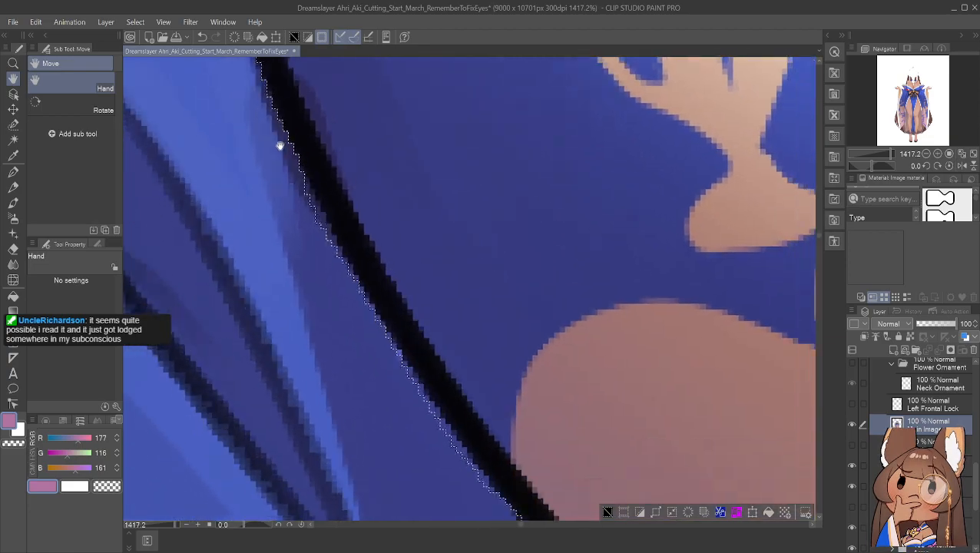
left_click(13, 125)
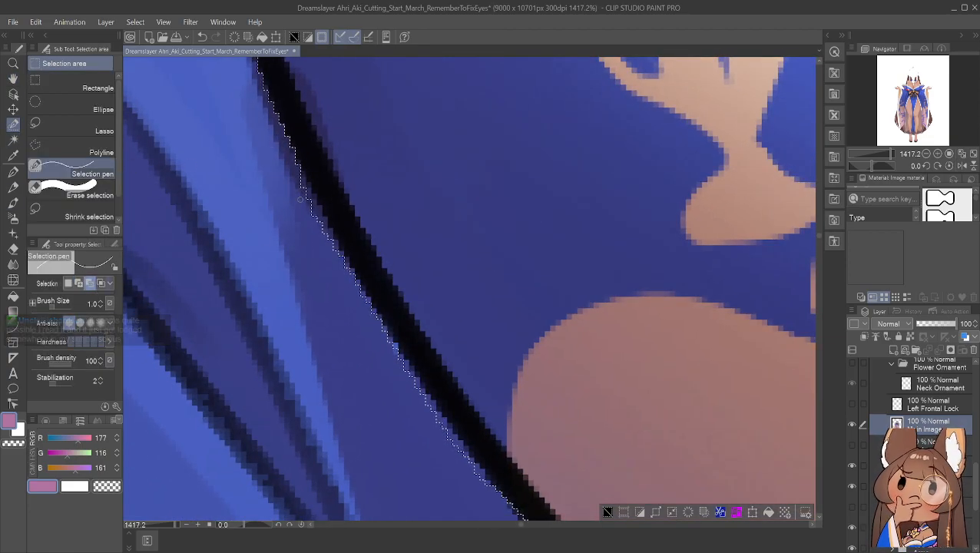
left_click(298, 174)
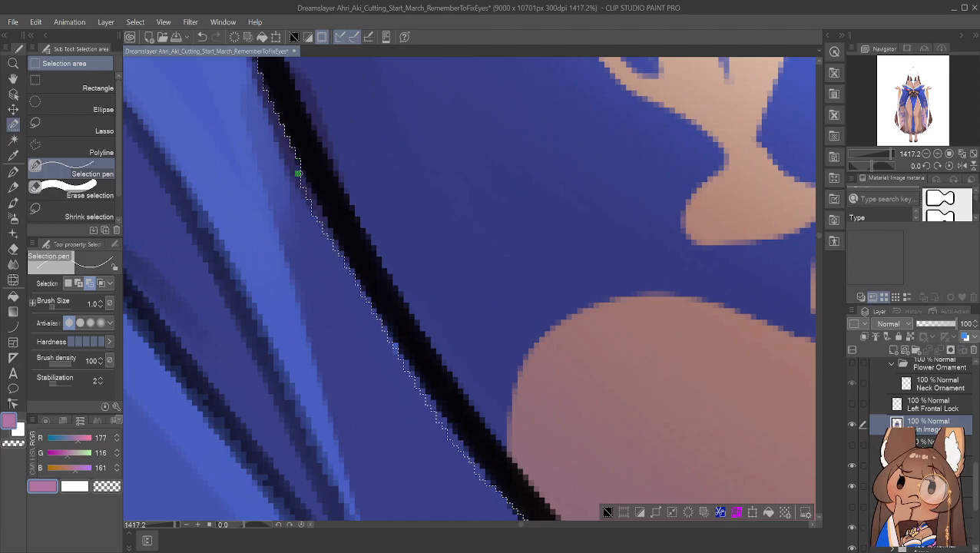
left_click_drag(304, 189, 306, 205)
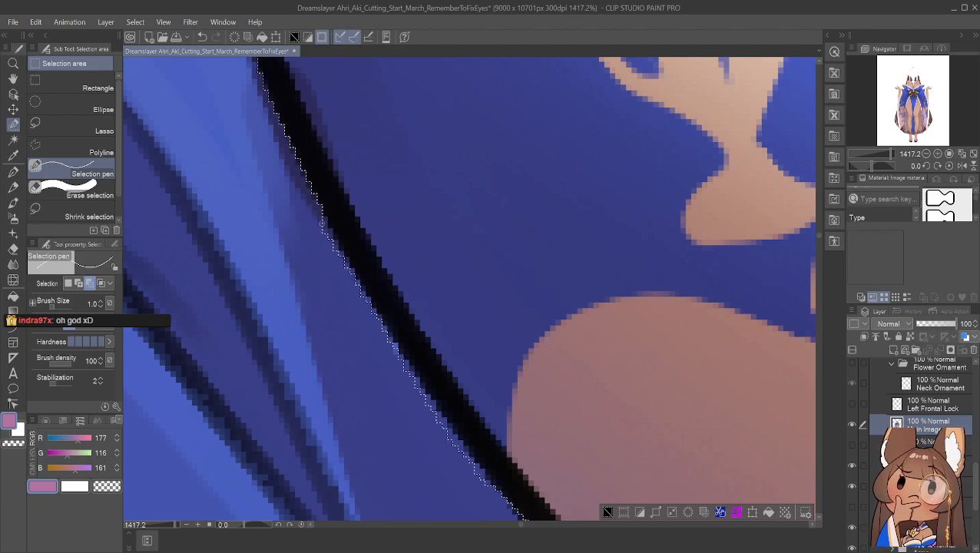
left_click_drag(325, 223, 326, 227)
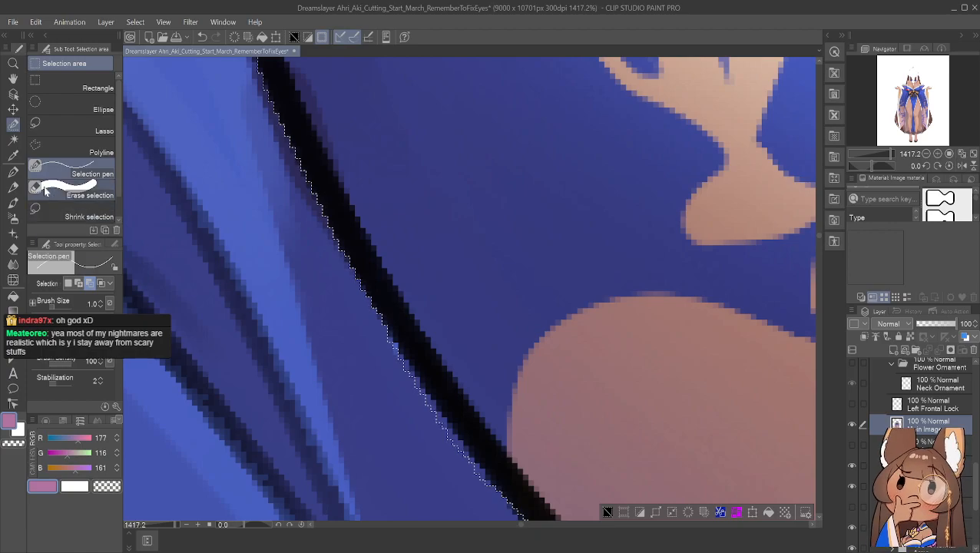
left_click(79, 283)
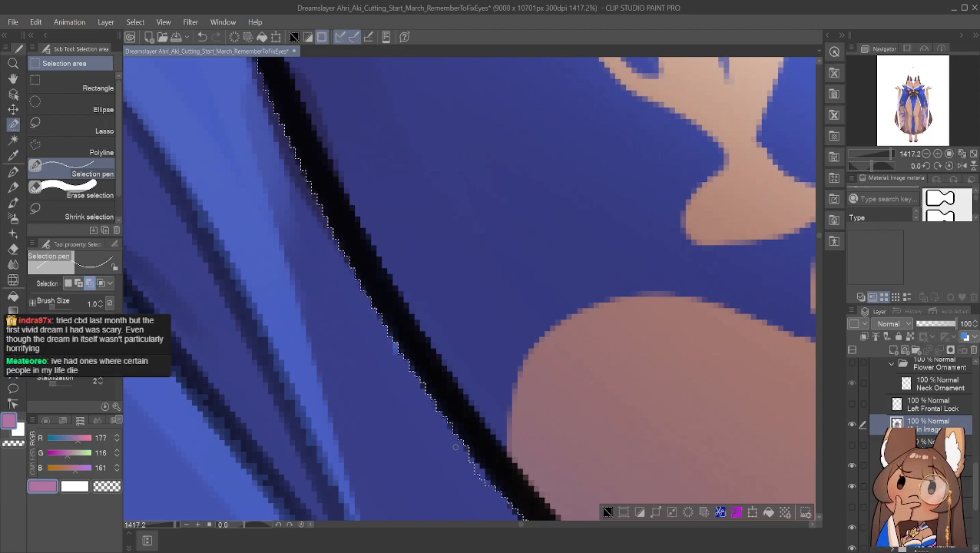
Add the black line's missed pixels to the selection along the stretch bordering the rounded pink shape, out to the line's dark outer edge
key("space")
left_click_drag(456, 409, 277, 226)
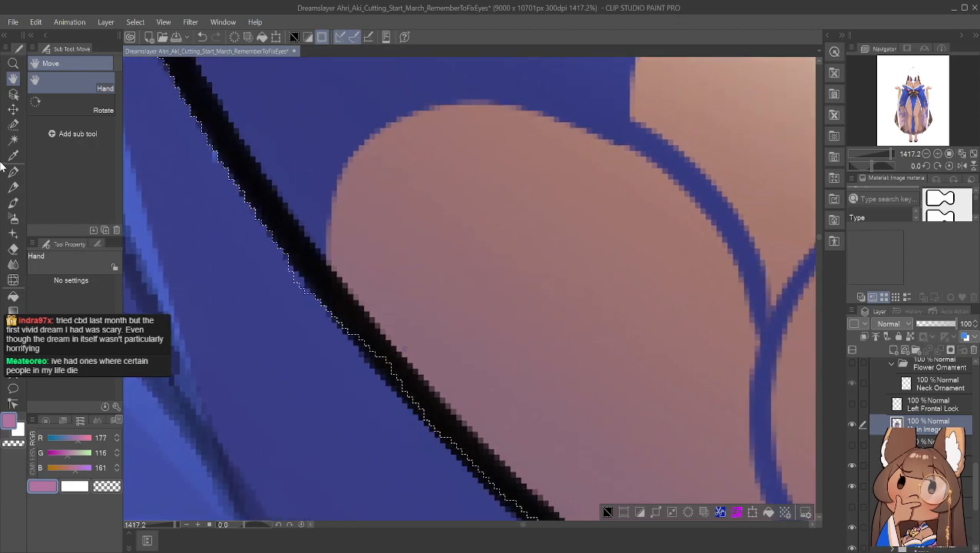
left_click(11, 127)
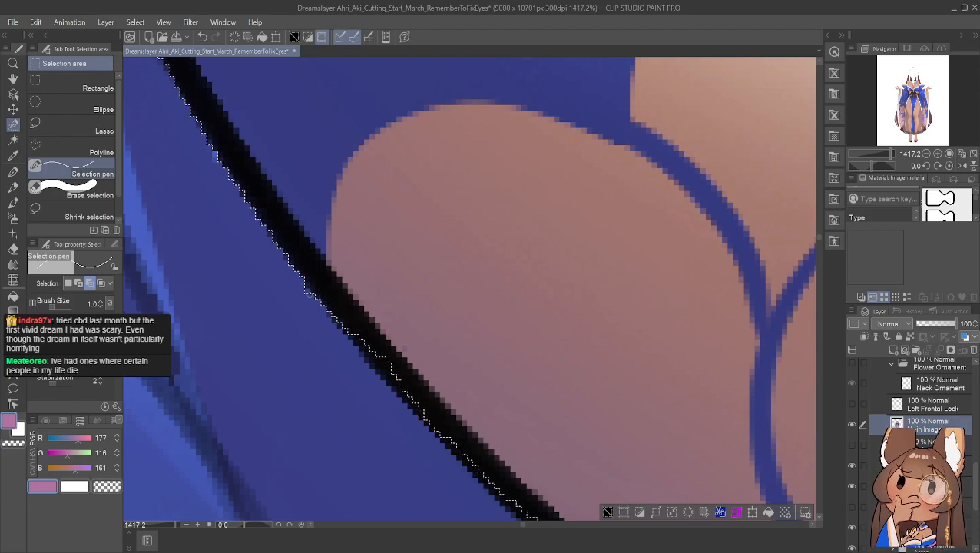
left_click(79, 282)
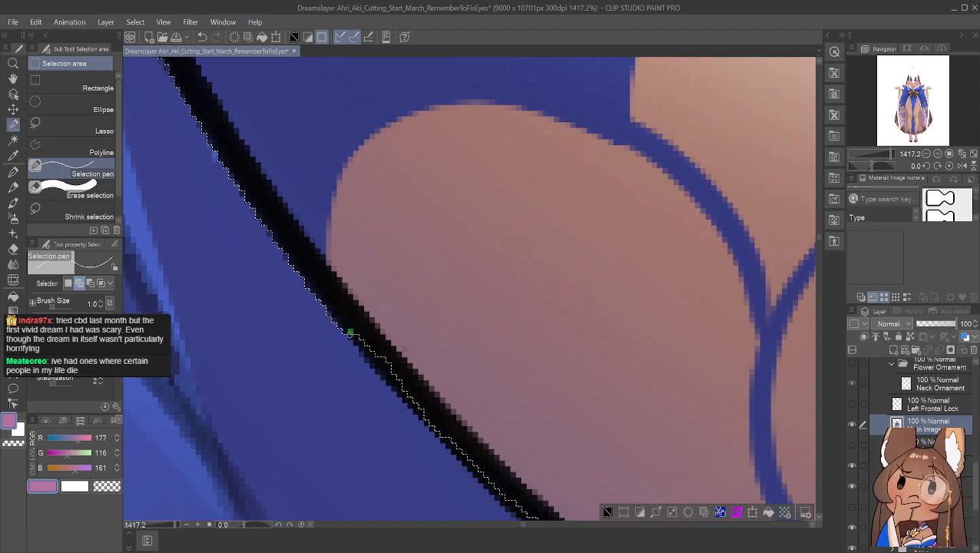
mouse_move(356, 342)
left_mouse_down()
mouse_move(357, 286)
mouse_move(357, 342)
mouse_move(380, 352)
mouse_move(371, 360)
mouse_move(394, 358)
mouse_move(366, 361)
mouse_move(397, 362)
mouse_move(378, 371)
mouse_move(405, 374)
mouse_move(418, 412)
mouse_move(393, 383)
mouse_move(424, 383)
mouse_move(388, 383)
mouse_move(410, 391)
left_mouse_up()
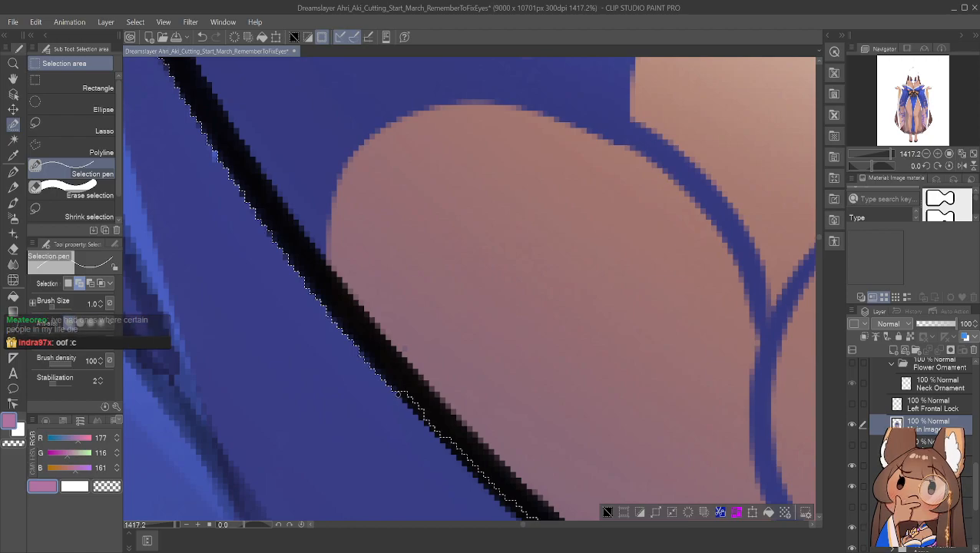
left_click(405, 393)
mouse_move(397, 395)
left_mouse_down()
mouse_move(422, 388)
mouse_move(408, 407)
mouse_move(435, 400)
mouse_move(416, 412)
mouse_move(434, 407)
mouse_move(422, 415)
mouse_move(446, 442)
mouse_move(428, 451)
mouse_move(442, 453)
mouse_move(444, 439)
mouse_move(466, 440)
mouse_move(447, 447)
mouse_move(474, 443)
mouse_move(456, 455)
mouse_move(478, 450)
mouse_move(458, 457)
mouse_move(491, 450)
mouse_move(490, 418)
mouse_move(468, 465)
mouse_move(501, 468)
left_mouse_up()
left_click(405, 399)
left_click_drag(472, 473, 498, 478)
left_click_drag(481, 485, 507, 482)
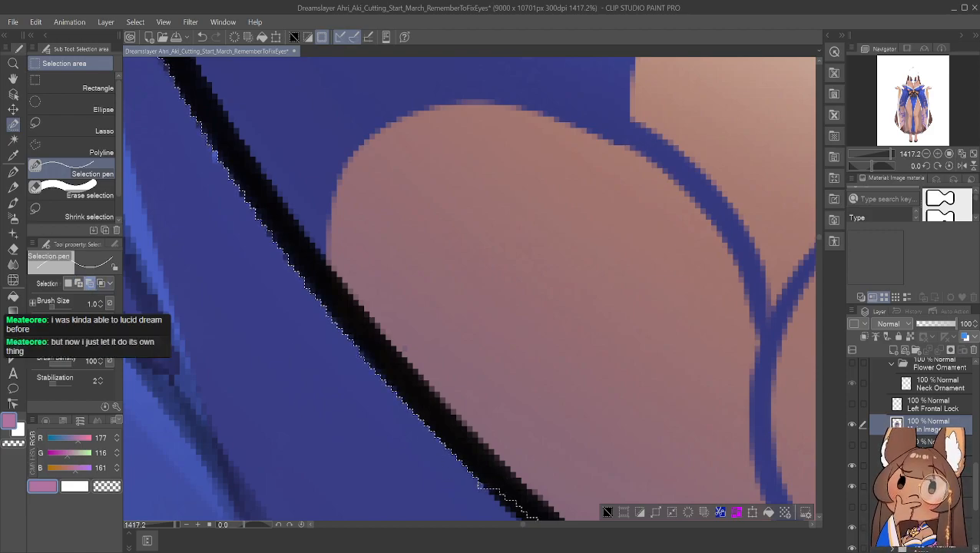
Extend the selection row by row across the black line's full thickness on the diagonal stretch below the rounded pink shape
left_click(13, 78)
left_click_drag(475, 437, 283, 128)
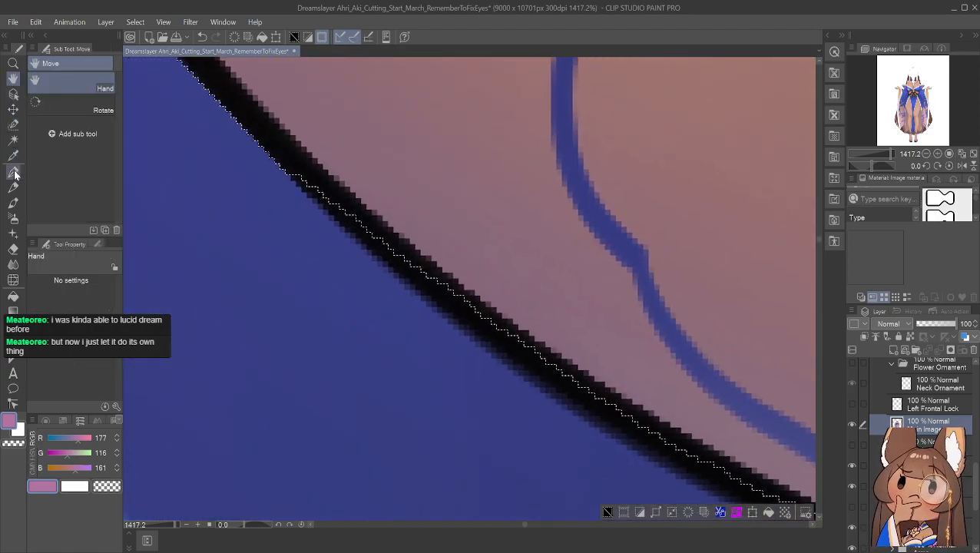
left_click(13, 128)
left_click(13, 125)
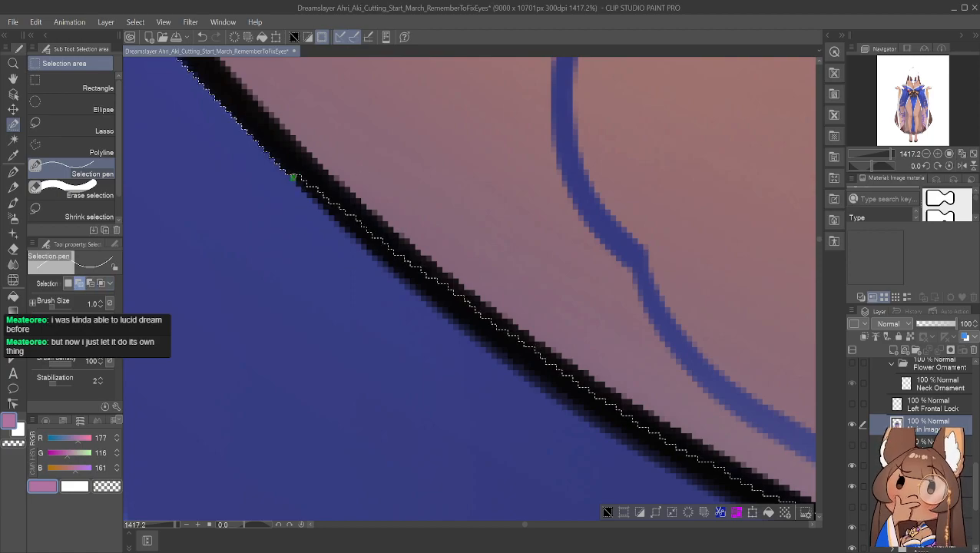
left_click_drag(313, 176, 332, 176)
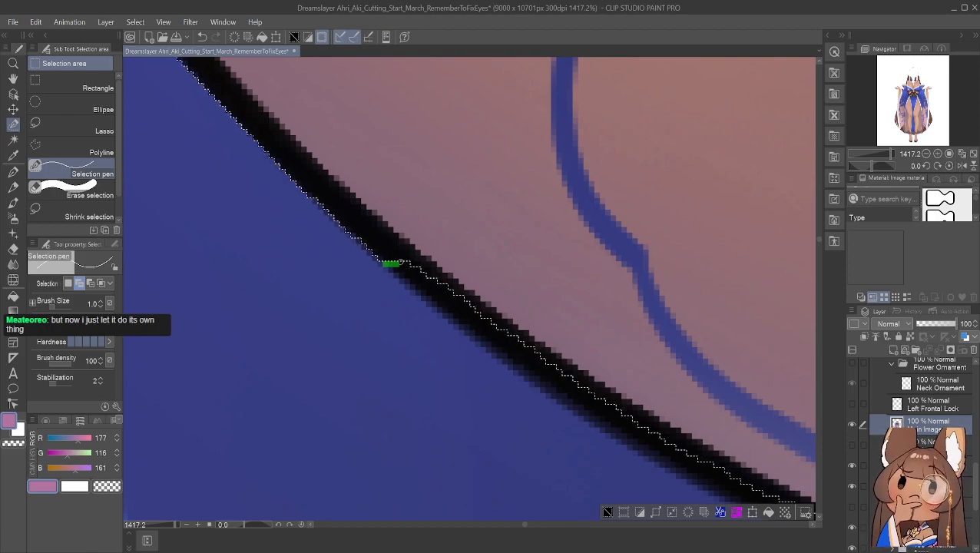
left_click_drag(393, 263, 397, 267)
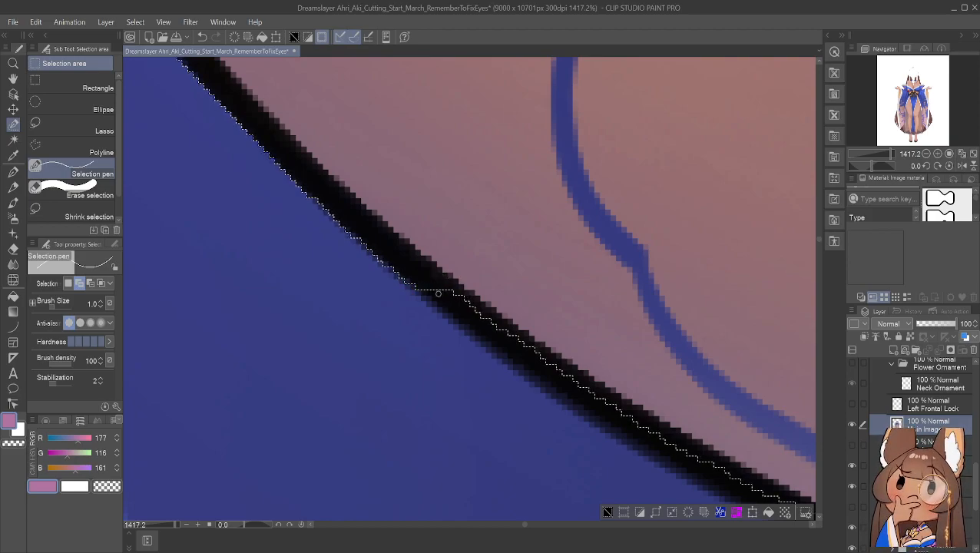
mouse_move(454, 299)
left_mouse_down()
mouse_move(468, 299)
mouse_move(435, 299)
mouse_move(476, 302)
left_mouse_up()
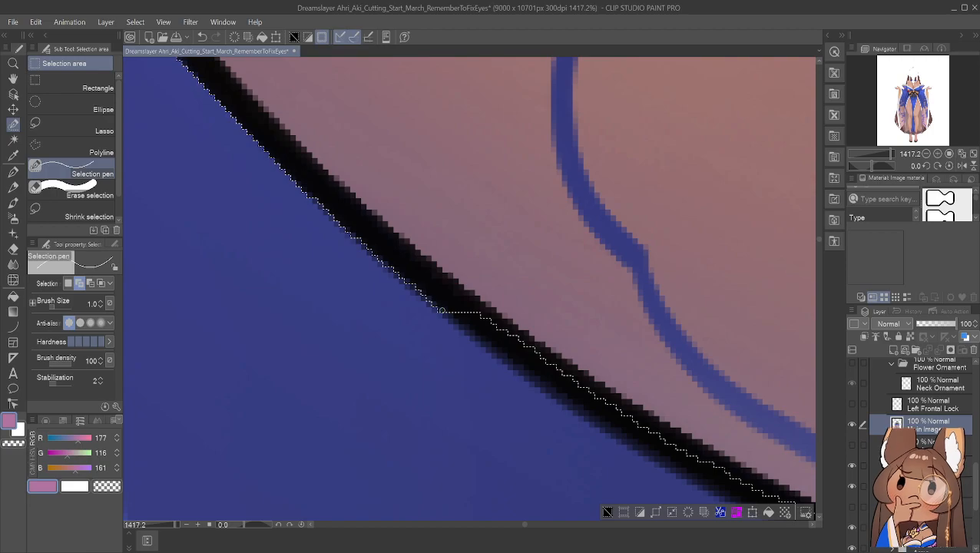
left_click_drag(447, 315, 492, 313)
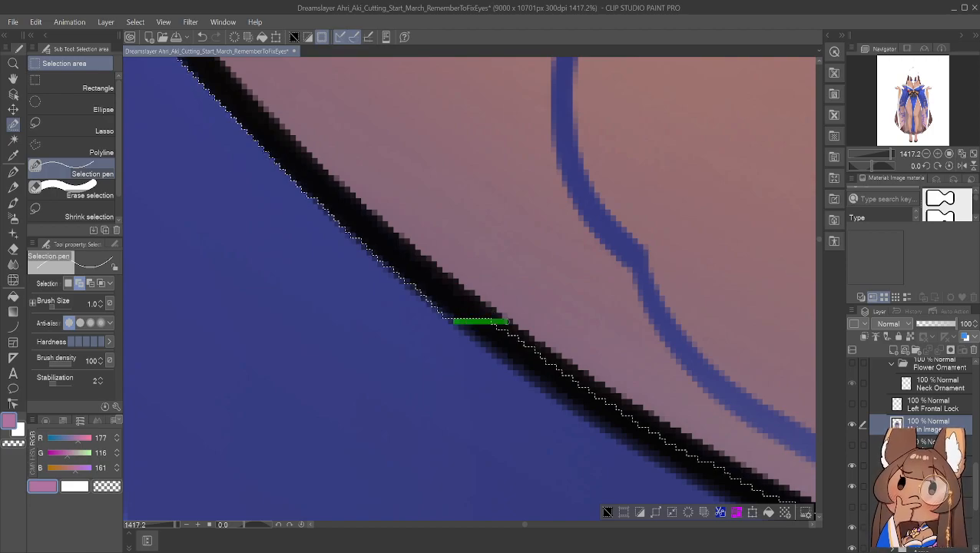
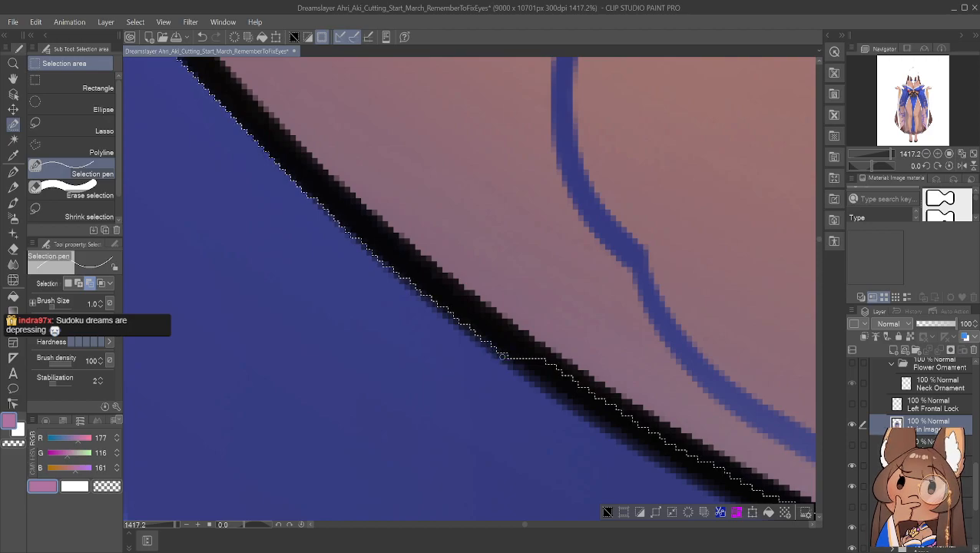
Add the next rows of the black line to the selection where it flattens out below the curved blue stripe
left_click(13, 78)
left_click_drag(620, 392, 357, 221)
left_click(13, 109)
left_click(13, 124)
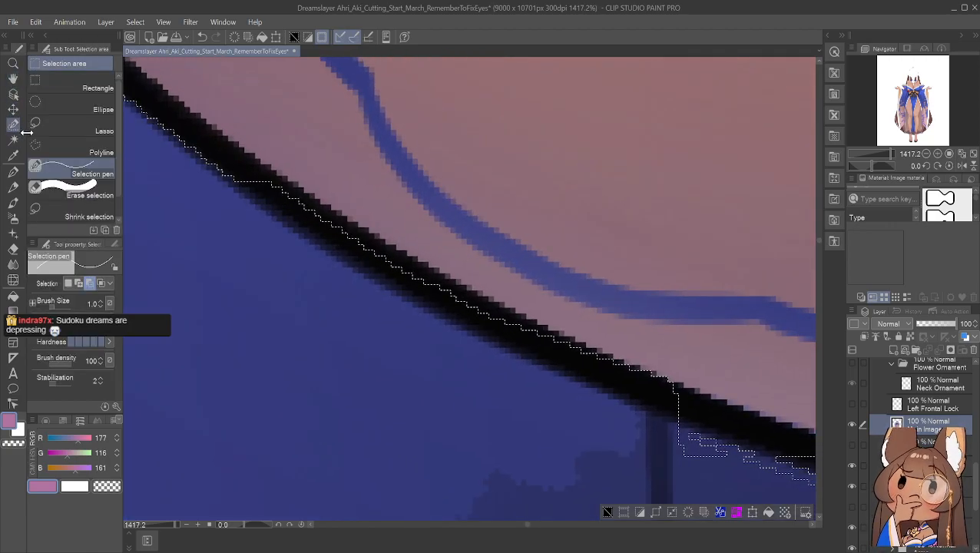
left_click_drag(240, 183, 290, 180)
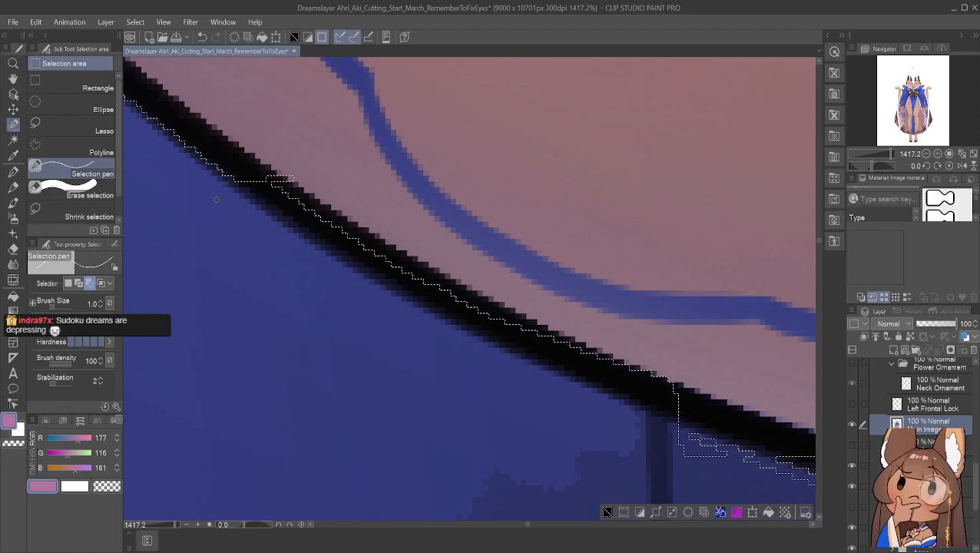
left_click(80, 284)
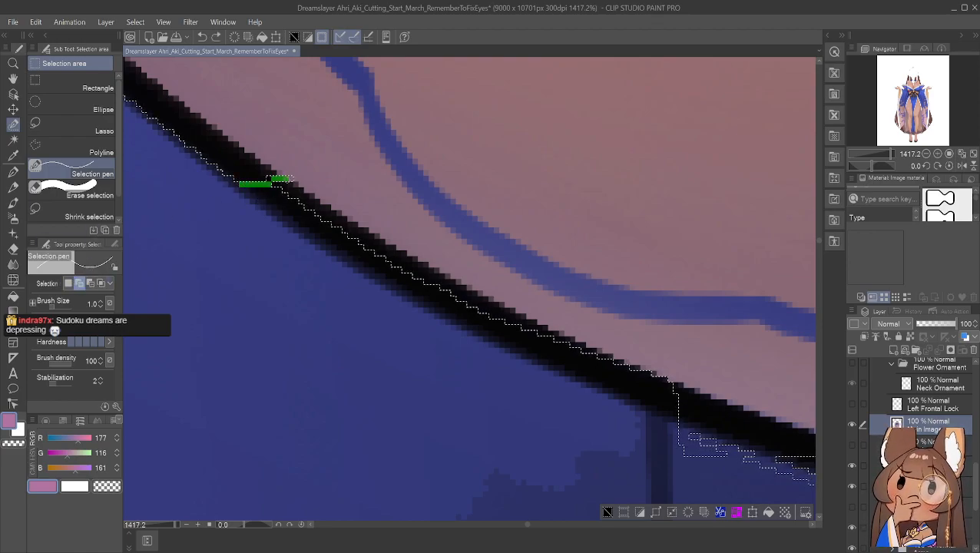
left_click_drag(269, 183, 278, 185)
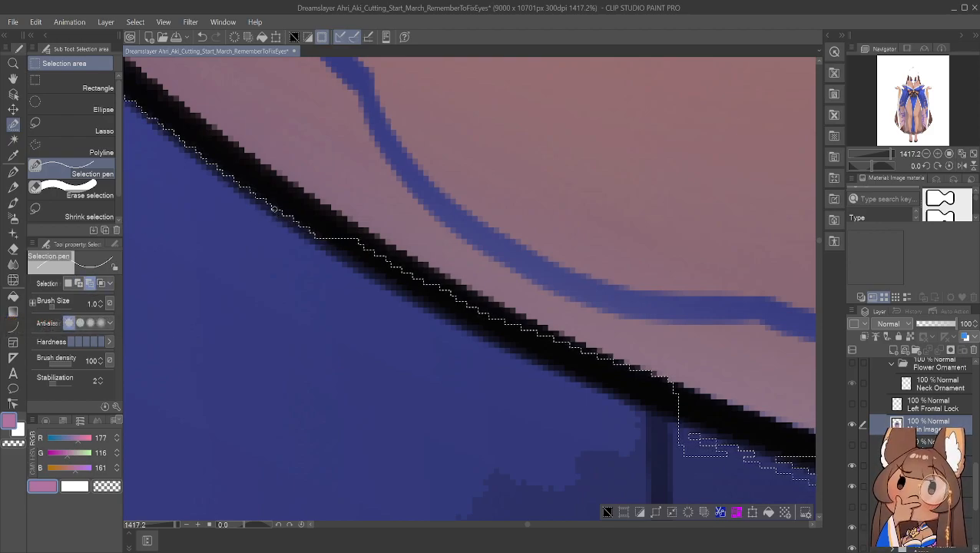
Add the black line's remaining lower rows to the selection along the steep diagonal stretch, out to its dark outer edge
left_click(80, 285)
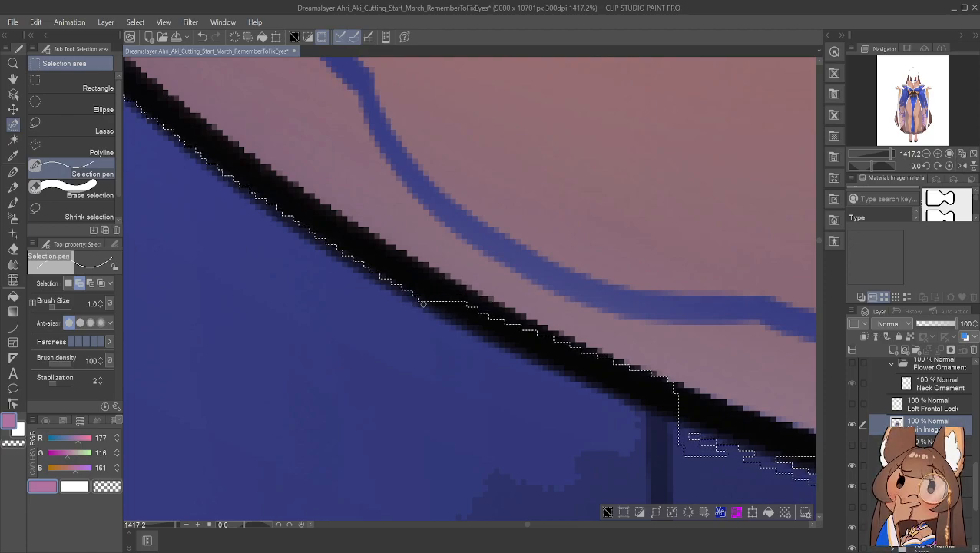
left_click_drag(513, 310, 516, 310)
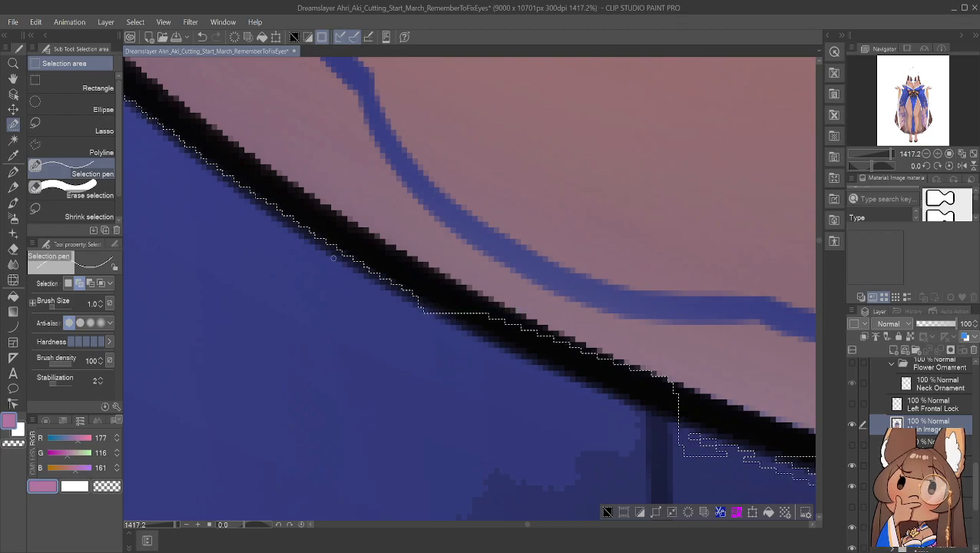
left_click_drag(215, 167, 271, 203)
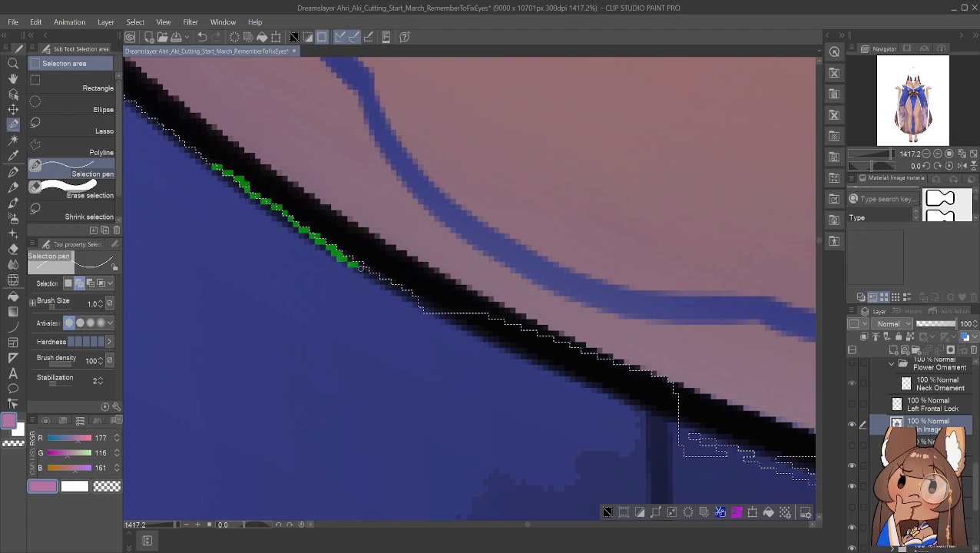
left_click_drag(430, 306, 431, 305)
left_click_drag(348, 259, 427, 296)
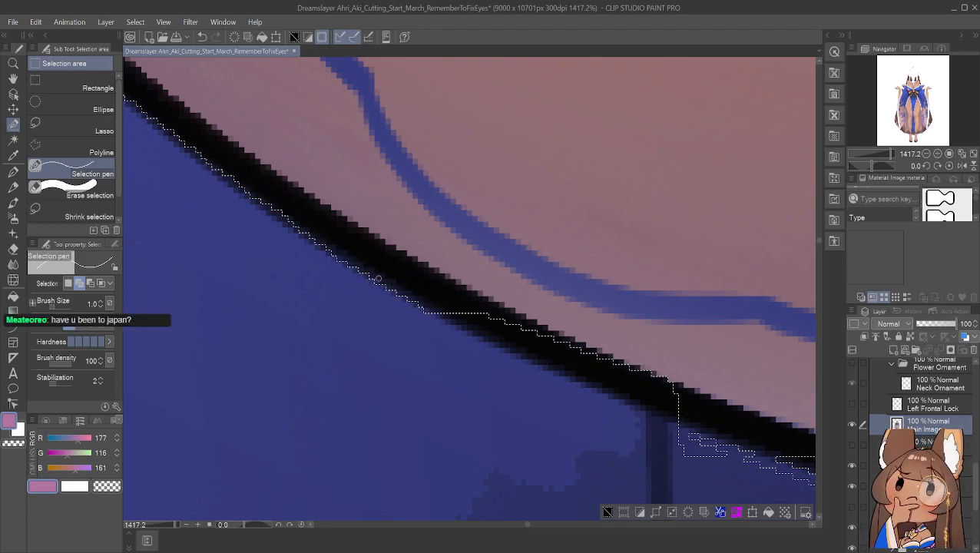
Extend the selection row by row across the black line's full thickness up to the dark vertical stripe in the blue fabric
left_click(11, 81)
left_click_drag(492, 284, 273, 203)
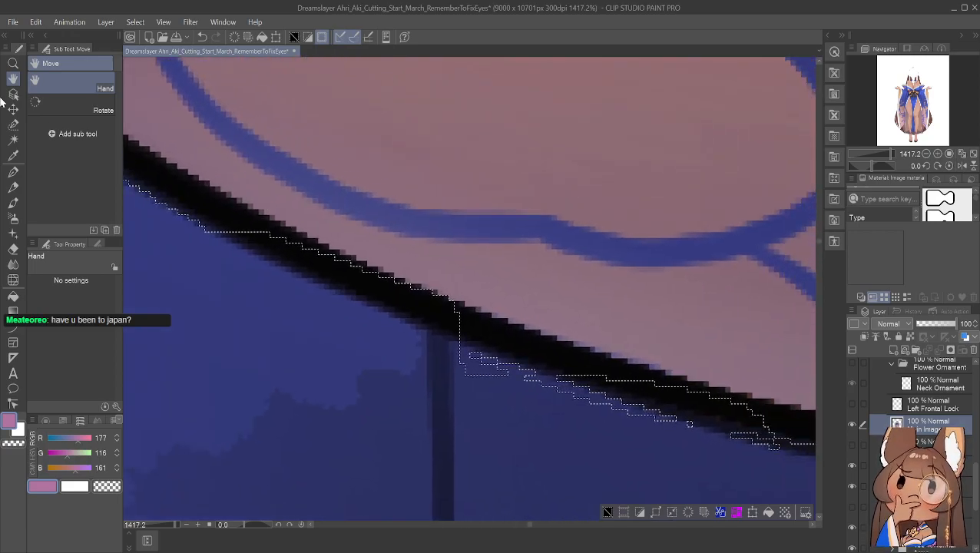
left_click(12, 128)
mouse_move(223, 234)
left_mouse_down()
mouse_move(305, 234)
mouse_move(235, 240)
mouse_move(307, 236)
mouse_move(255, 246)
mouse_move(323, 245)
left_mouse_up()
mouse_move(252, 250)
left_mouse_down()
mouse_move(358, 257)
mouse_move(283, 264)
mouse_move(365, 263)
mouse_move(278, 263)
mouse_move(380, 269)
mouse_move(328, 275)
mouse_move(394, 275)
mouse_move(316, 281)
mouse_move(411, 276)
mouse_move(333, 286)
mouse_move(428, 285)
left_mouse_up()
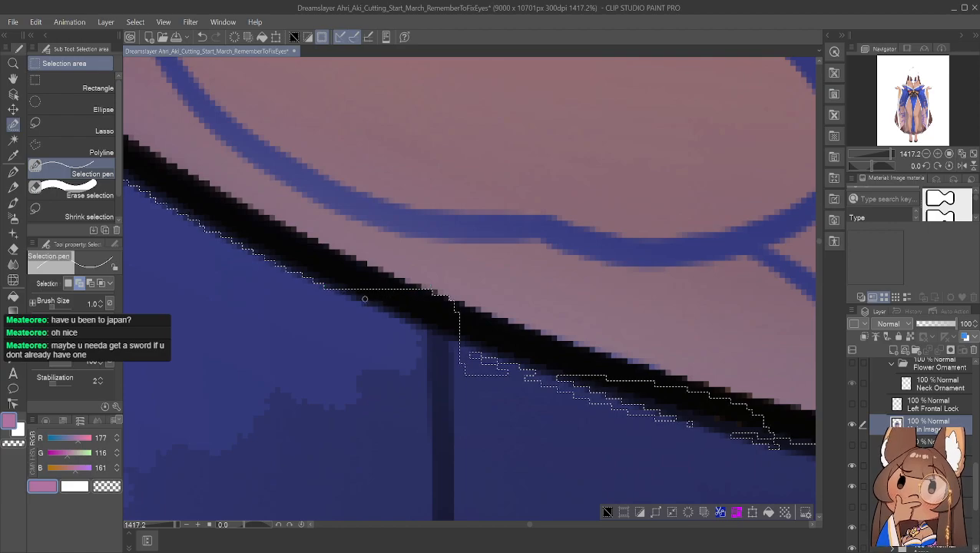
left_click_drag(340, 291, 449, 298)
left_click_drag(367, 304, 457, 304)
mouse_move(379, 309)
left_mouse_down()
mouse_move(466, 312)
mouse_move(414, 315)
mouse_move(468, 314)
mouse_move(421, 320)
mouse_move(476, 320)
mouse_move(427, 326)
mouse_move(470, 326)
left_mouse_up()
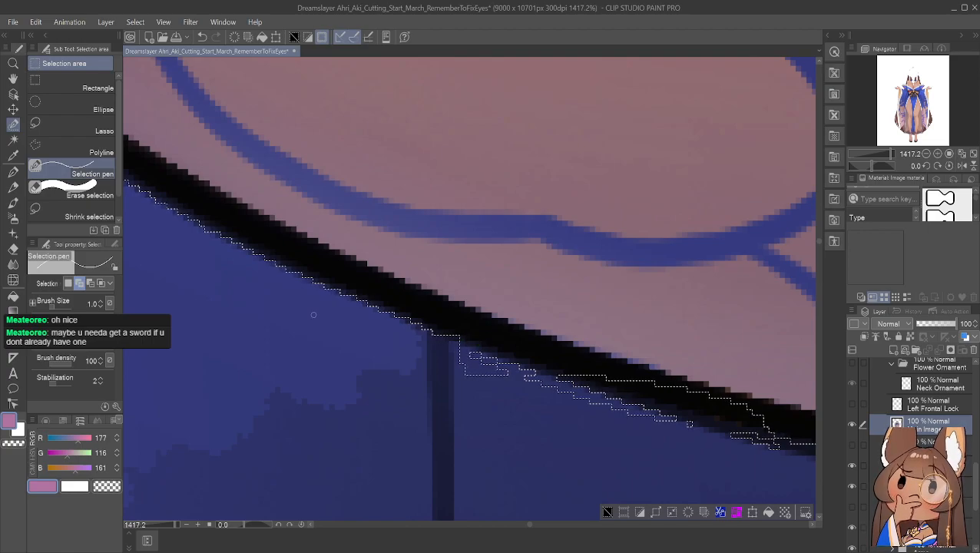
Subtract the stray blue pixels below the black line just past the dark vertical stripe
left_click(89, 284)
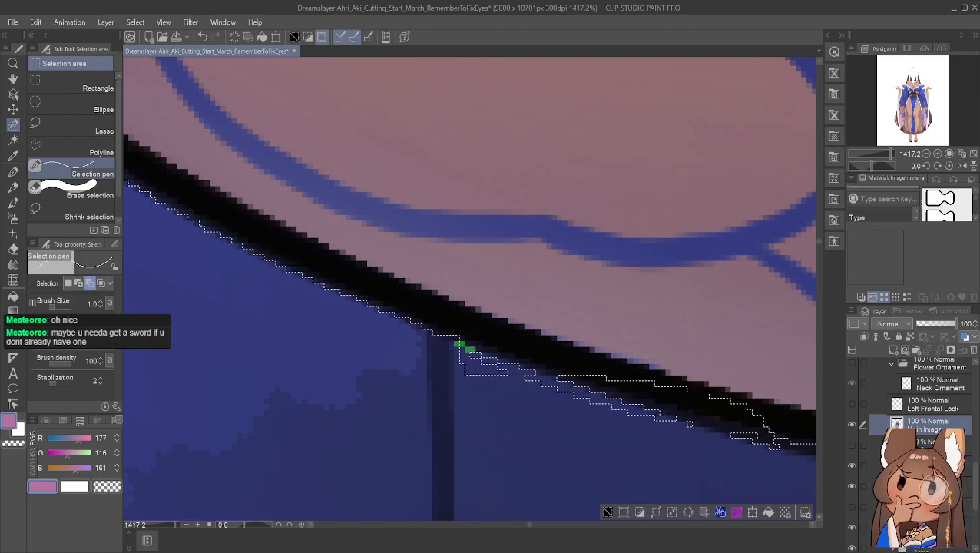
left_click_drag(450, 349, 499, 366)
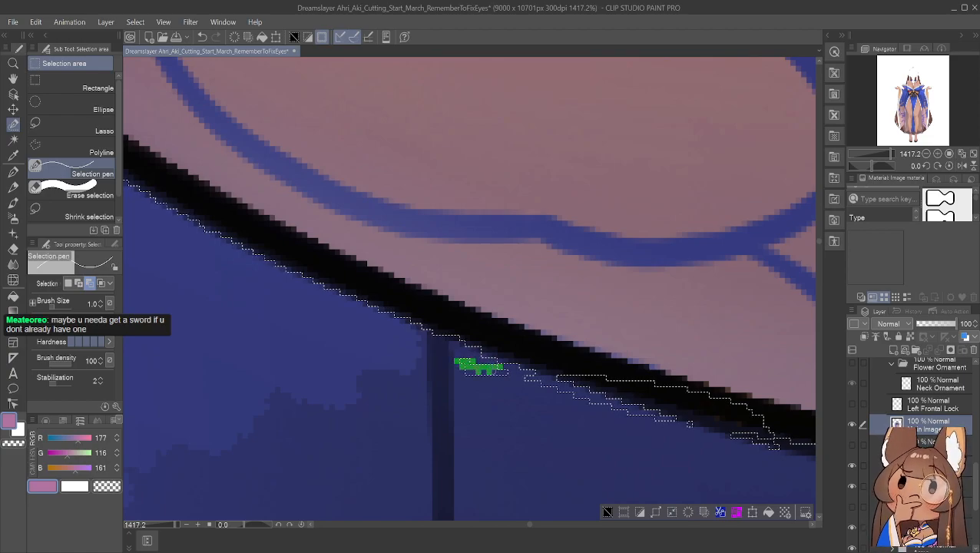
mouse_move(461, 368)
left_mouse_down()
mouse_move(508, 361)
mouse_move(461, 372)
left_mouse_up()
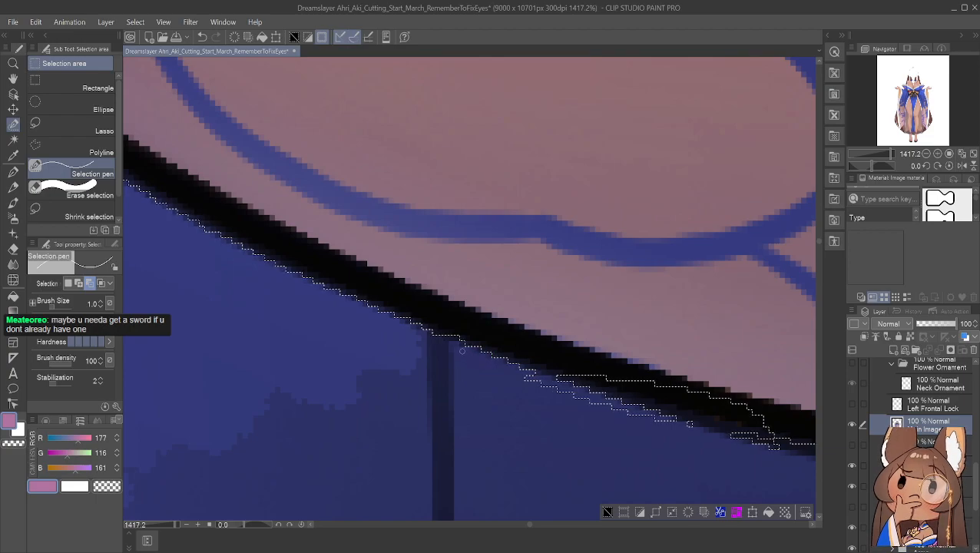
Subtract the thin leftover strip of blue pixels below the black line on the stretch beyond the vertical stripe
left_click(13, 78)
left_click_drag(474, 294, 247, 219)
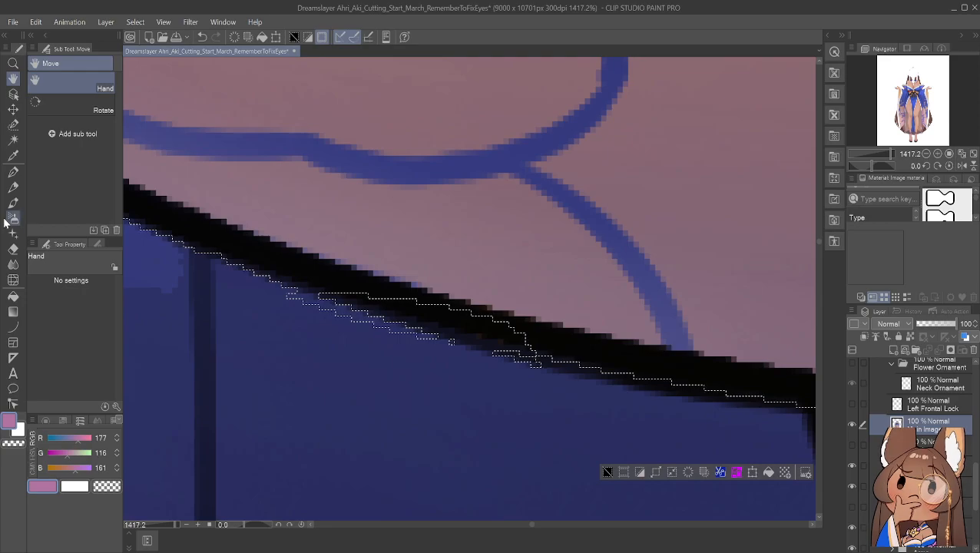
left_click(14, 124)
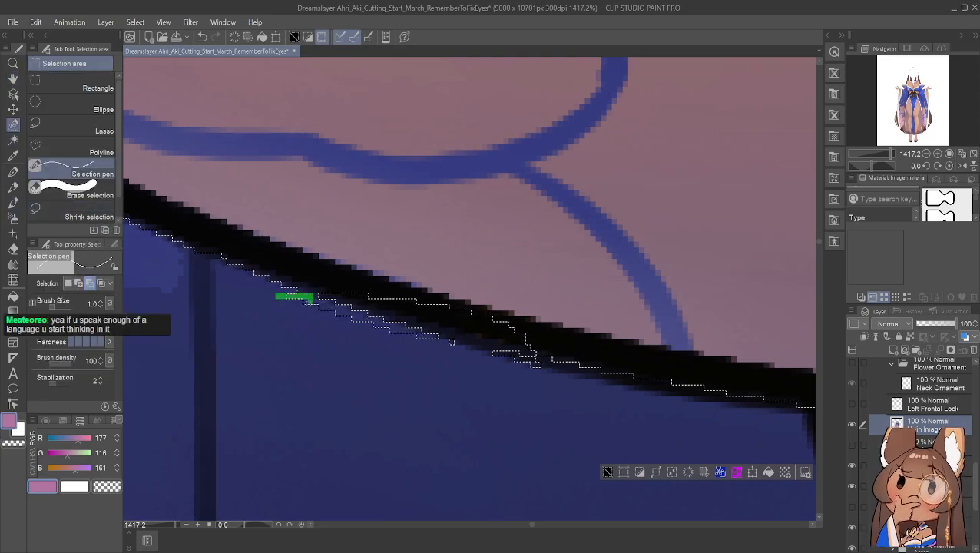
left_click_drag(335, 302, 334, 303)
left_click_drag(321, 313, 355, 313)
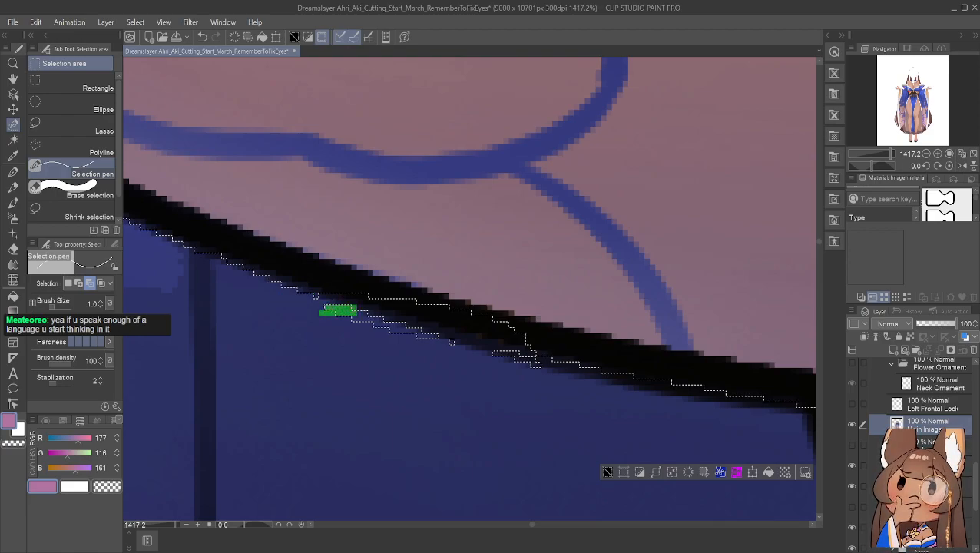
left_click_drag(366, 325, 452, 342)
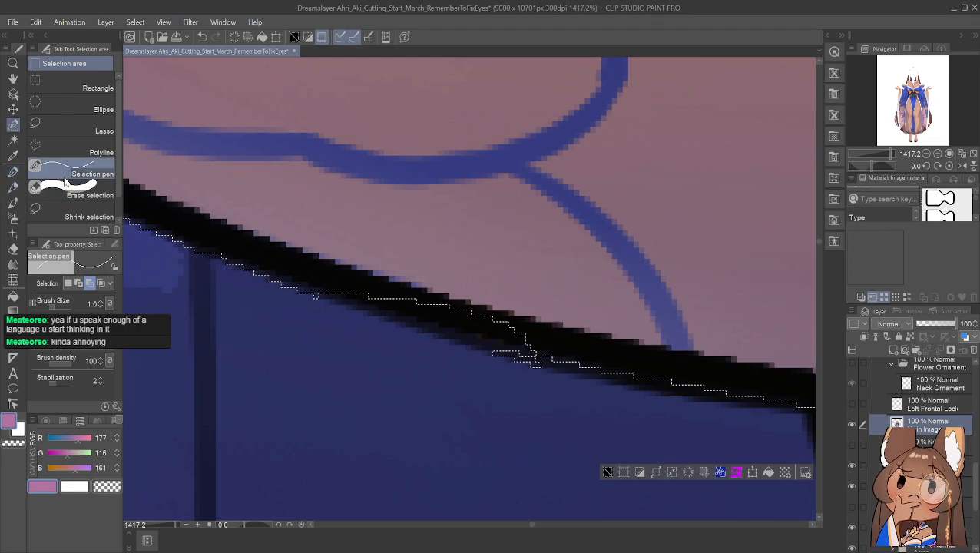
Trim individual excess pixels from the selection edge on the black line immediately beside the vertical stripe
left_click(78, 283)
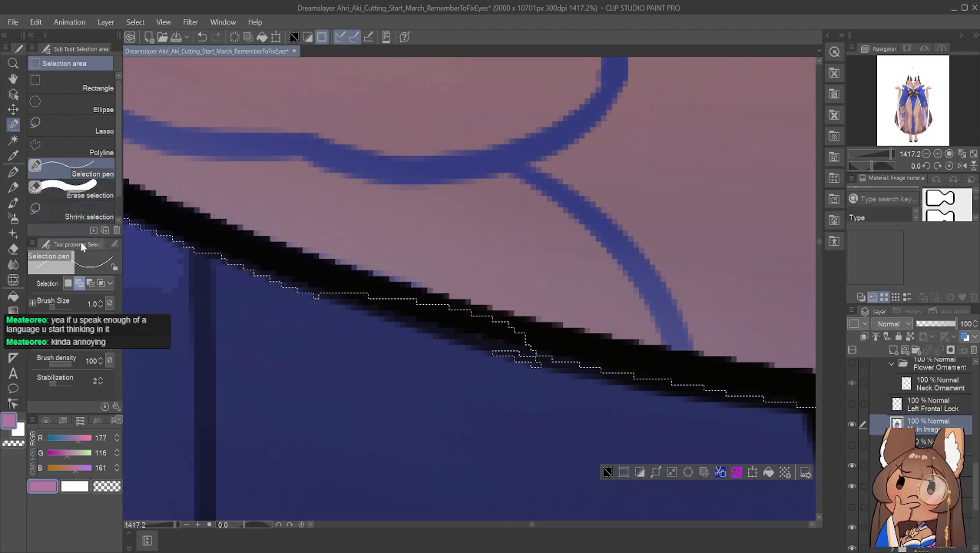
left_click(90, 283)
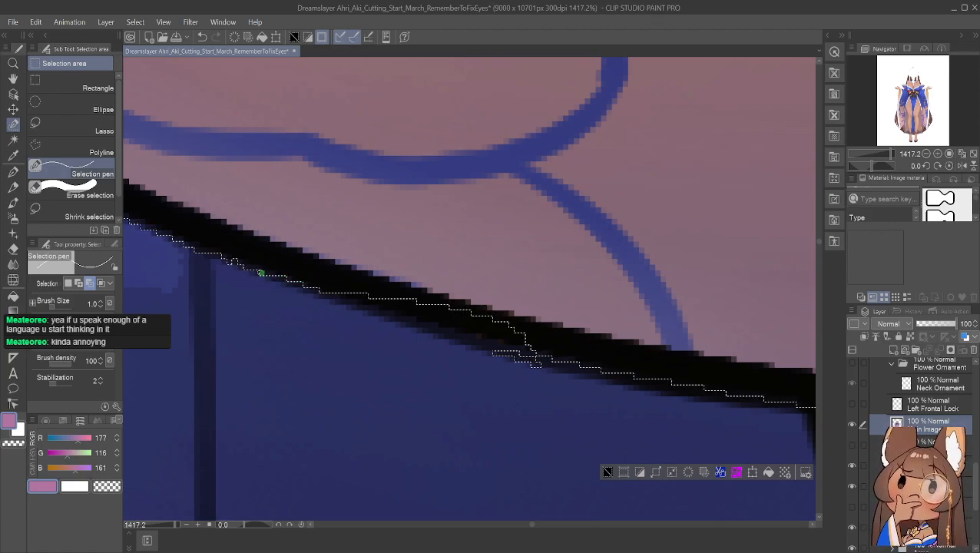
left_click_drag(256, 268, 243, 267)
left_click(240, 262)
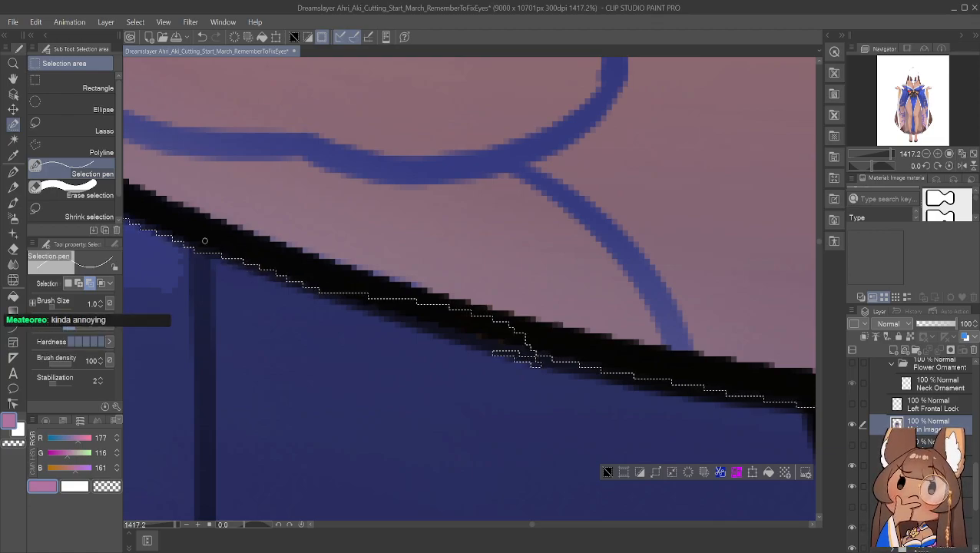
Add the missed black line rows to the selection between the vertical stripe and the point below the forking blue stripes
left_click(79, 282)
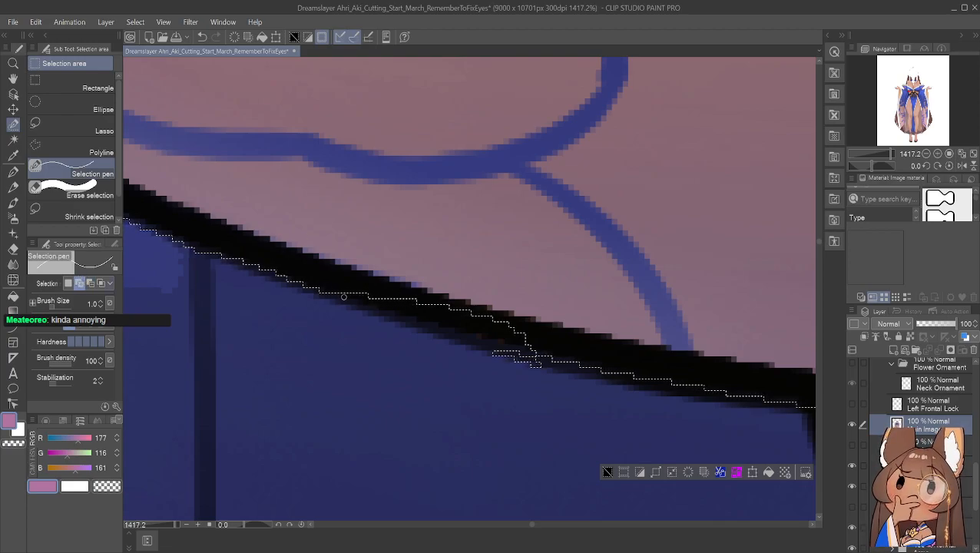
left_click_drag(366, 295, 464, 308)
left_click_drag(379, 313, 483, 313)
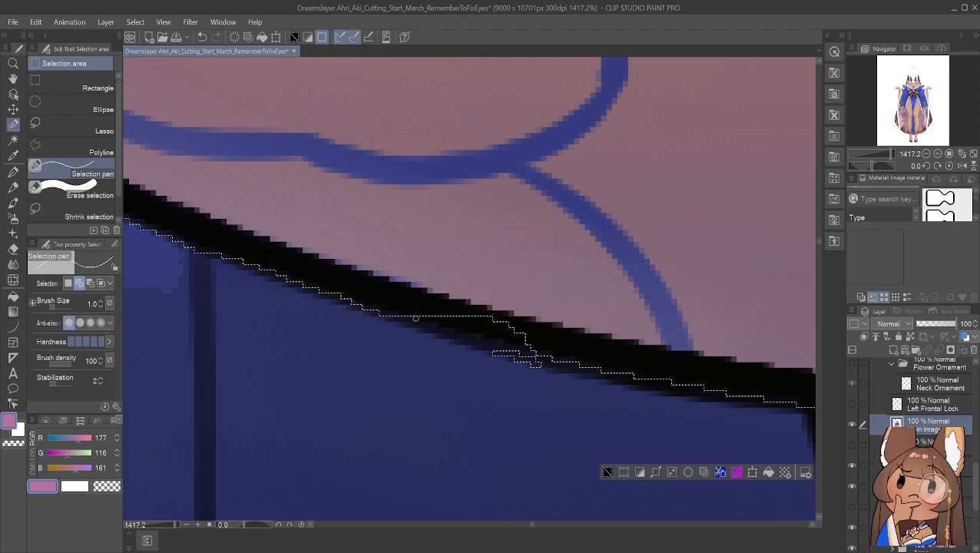
mouse_move(393, 319)
left_mouse_down()
mouse_move(498, 316)
mouse_move(414, 325)
mouse_move(537, 332)
mouse_move(447, 335)
mouse_move(541, 336)
left_mouse_up()
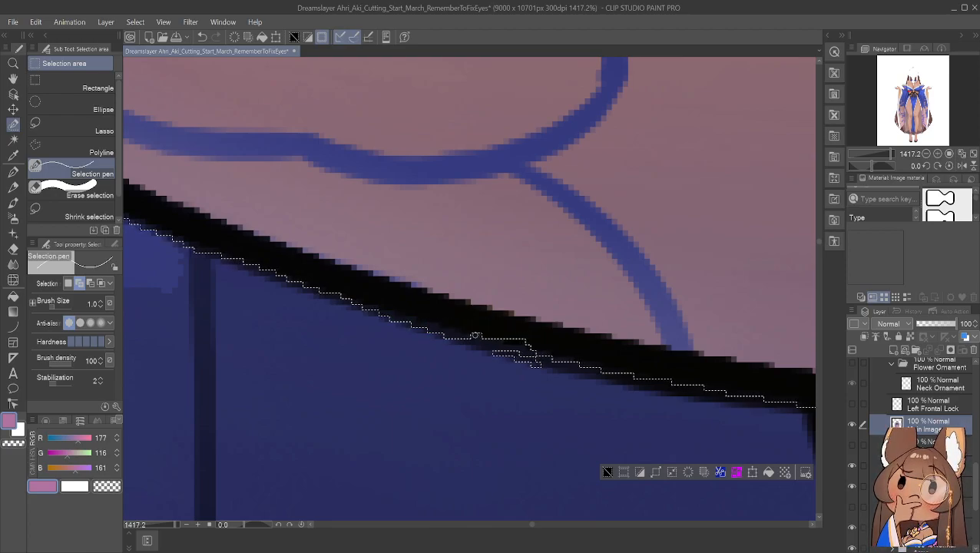
mouse_move(462, 341)
left_mouse_down()
mouse_move(528, 343)
mouse_move(557, 354)
mouse_move(532, 351)
mouse_move(547, 358)
left_mouse_up()
left_click(527, 348)
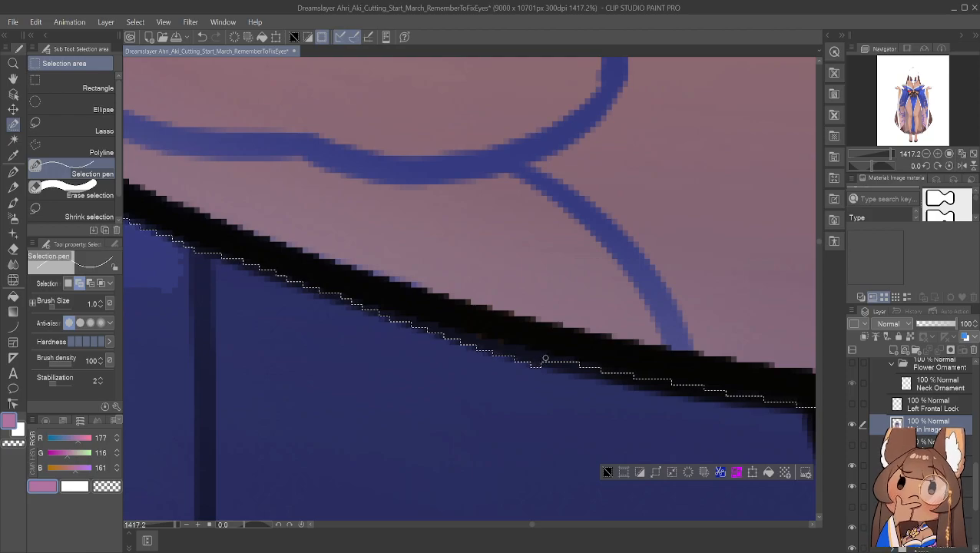
Subtract the outermost row of edge pixels along the newly added black line stretch to smooth its stepped boundary
left_click(89, 282)
left_click(366, 307)
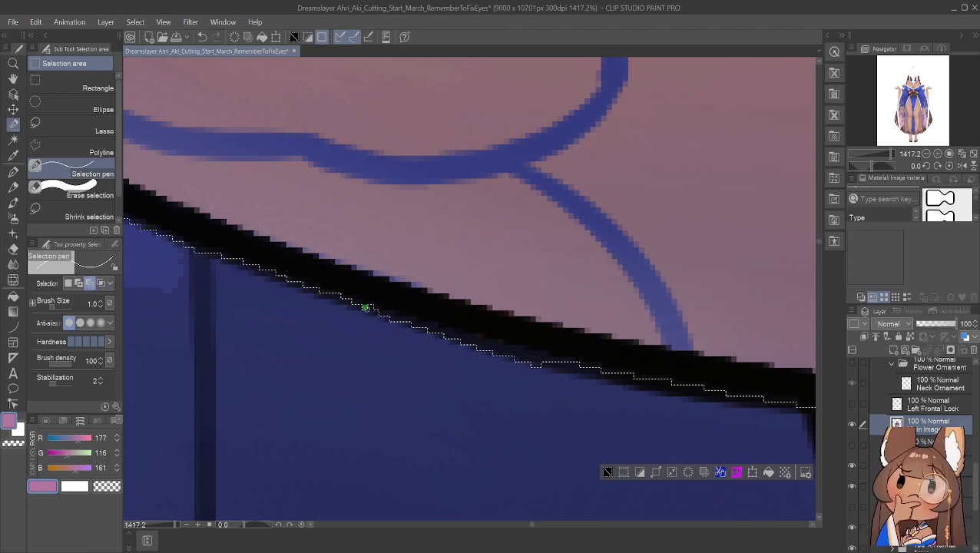
left_click_drag(381, 308, 382, 312)
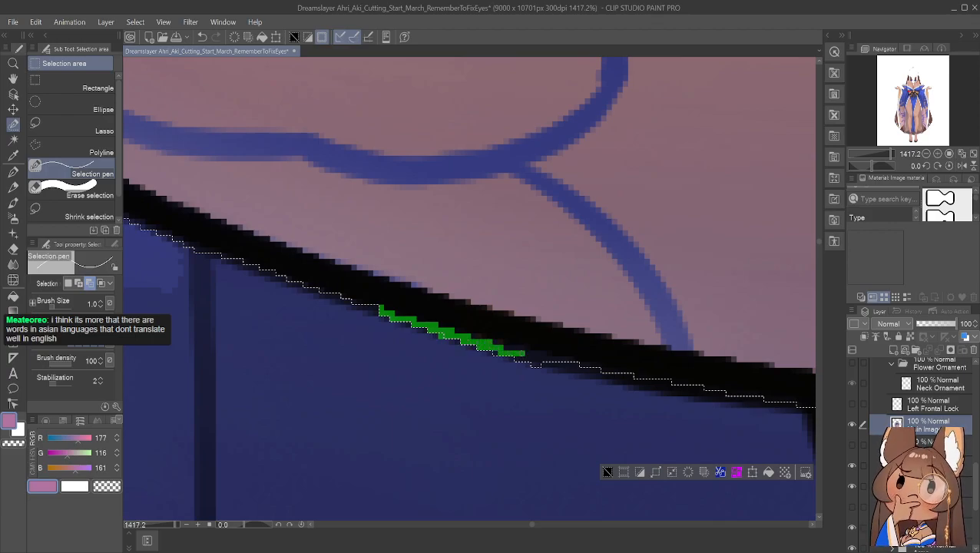
left_click_drag(524, 352, 499, 352)
left_click_drag(567, 364, 521, 365)
left_click_drag(536, 354, 524, 350)
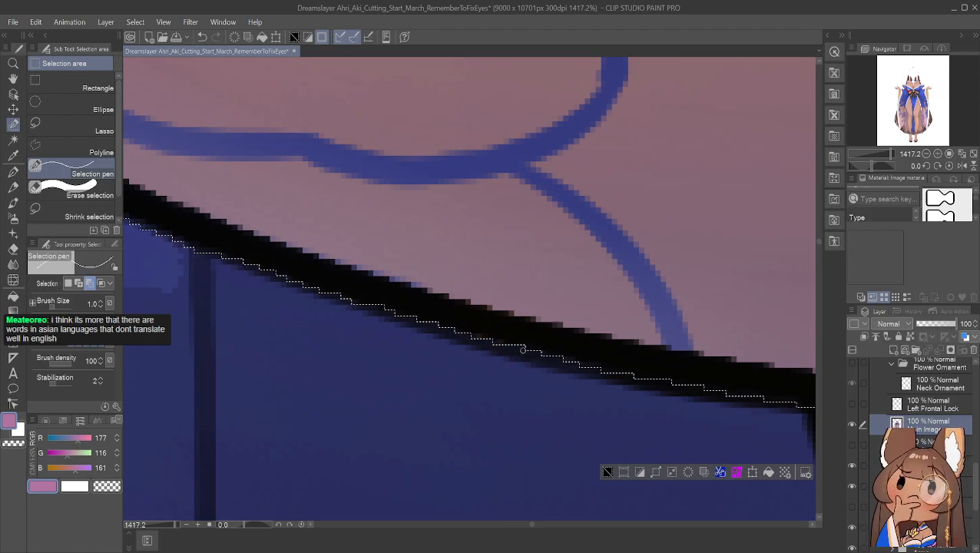
Subtract excess pixels along the selection's lower edge on the black line leading to the brown triangle's corner
left_click(13, 79)
left_click_drag(543, 329, 316, 252)
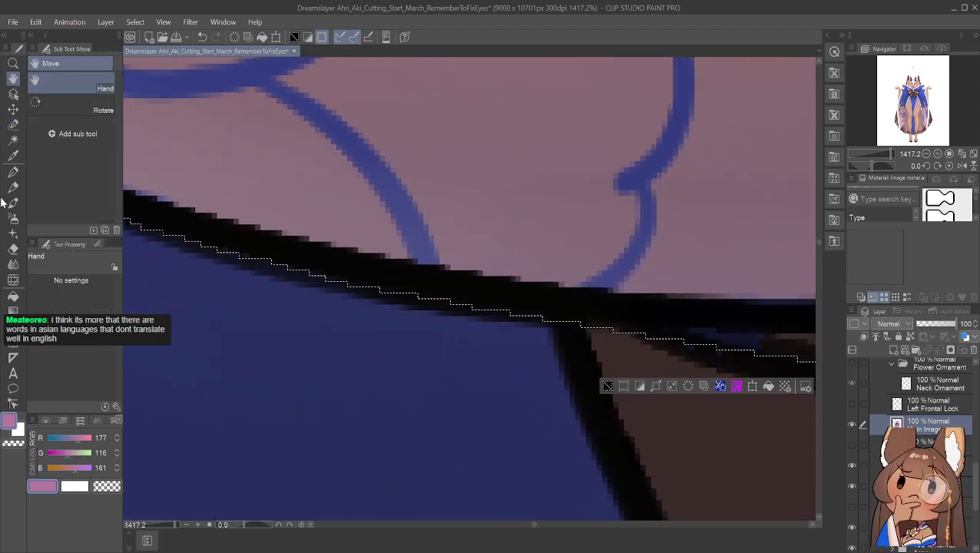
left_click(13, 128)
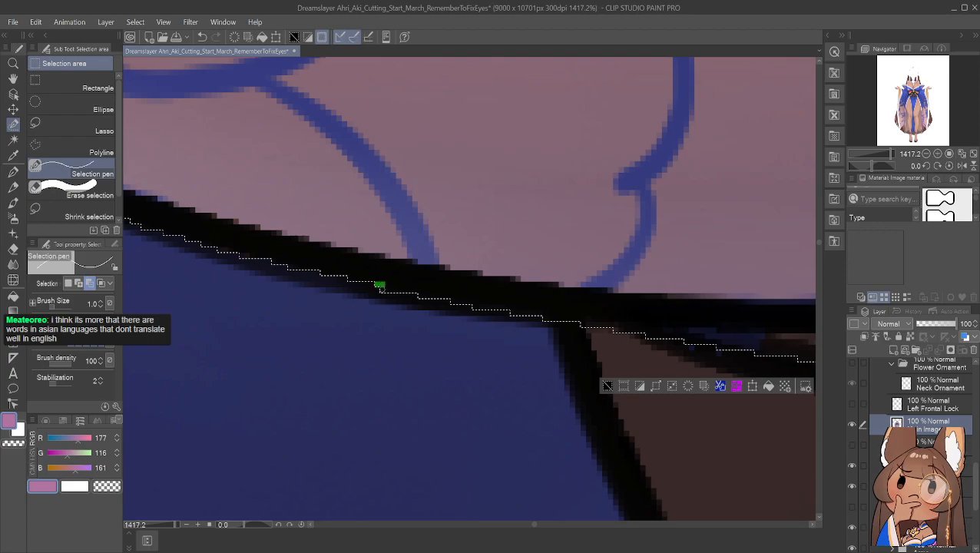
left_click_drag(439, 301, 448, 297)
left_click_drag(452, 305, 497, 308)
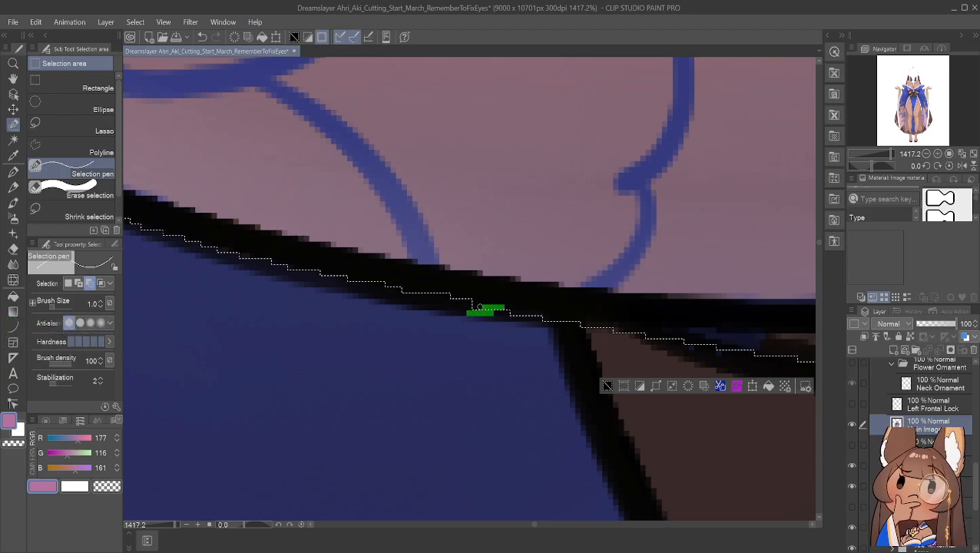
Subtract the pixels below the main black line along the top of the dark brown triangle
mouse_move(513, 316)
left_mouse_down()
mouse_move(633, 324)
mouse_move(638, 337)
mouse_move(733, 350)
left_mouse_up()
left_click(545, 319)
left_click(606, 318)
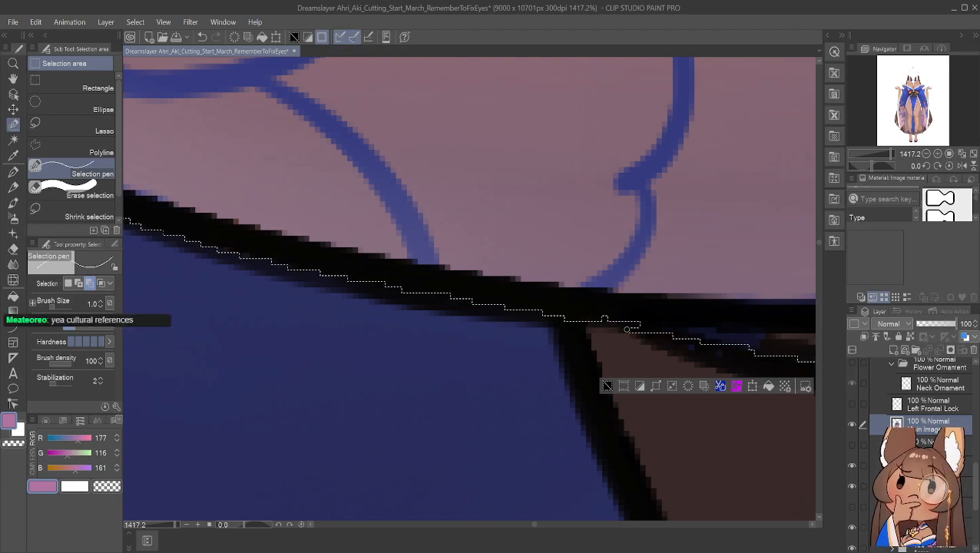
left_click_drag(583, 317, 623, 317)
left_click(90, 284)
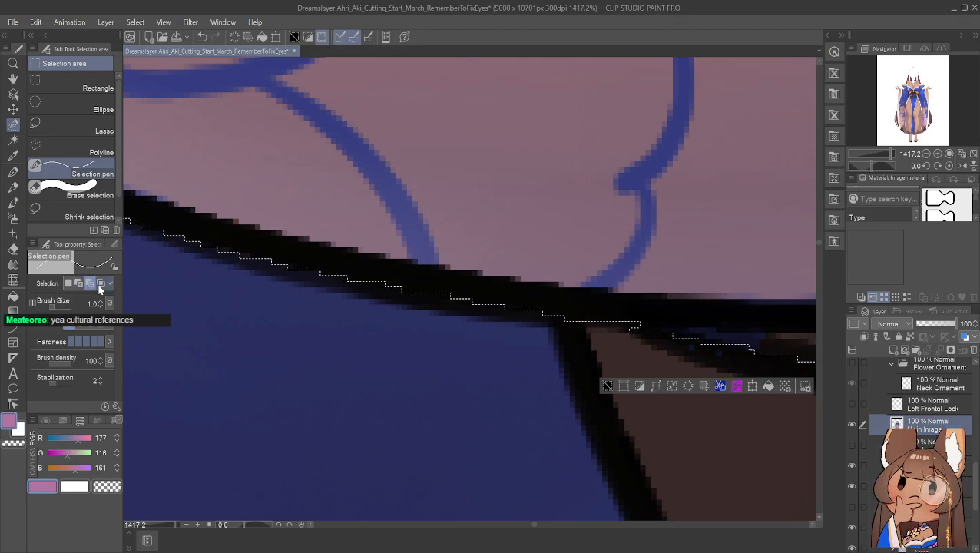
mouse_move(619, 331)
left_mouse_down()
mouse_move(715, 336)
mouse_move(692, 329)
mouse_move(678, 329)
mouse_move(800, 352)
mouse_move(783, 336)
left_mouse_up()
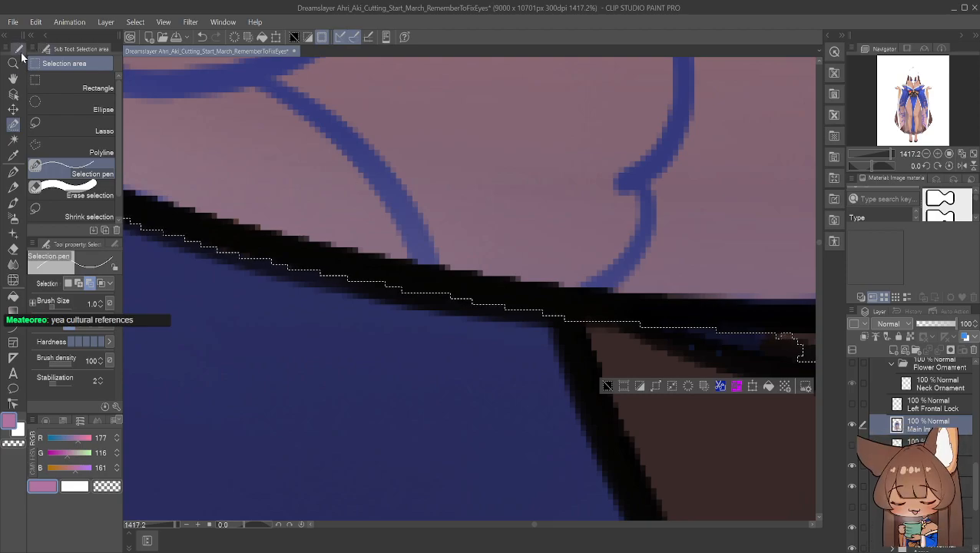
Subtract the remaining block of brown and dark pixels hanging below the black line beneath the pink shape
key("h")
left_click_drag(584, 282, 129, 185)
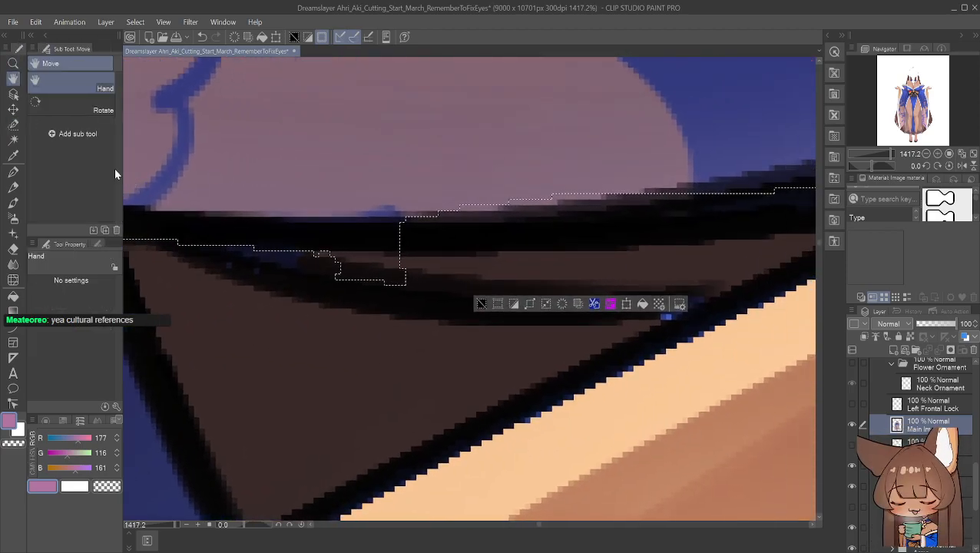
left_click(12, 127)
left_click(12, 125)
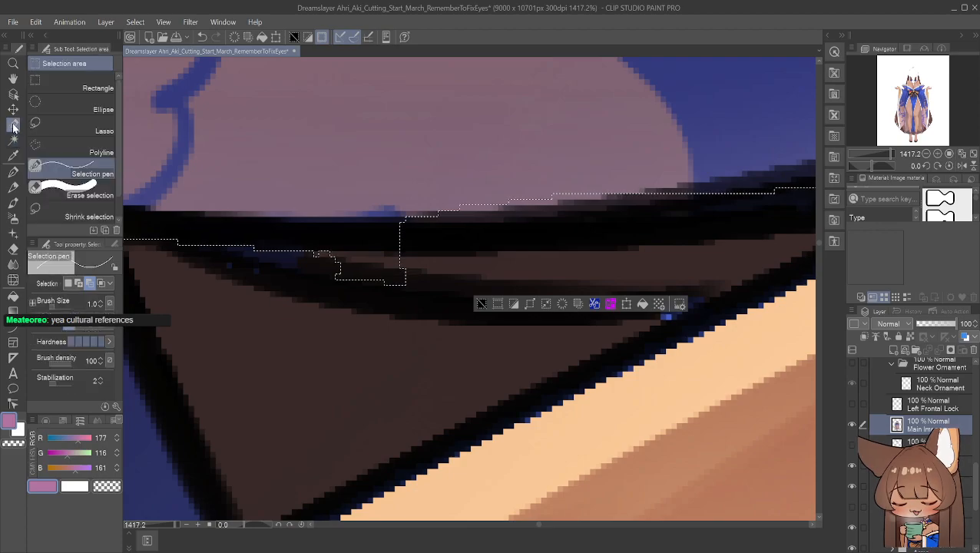
left_click_drag(317, 255, 431, 263)
mouse_move(323, 257)
left_mouse_down()
mouse_move(436, 265)
mouse_move(323, 273)
mouse_move(426, 283)
mouse_move(346, 283)
left_mouse_up()
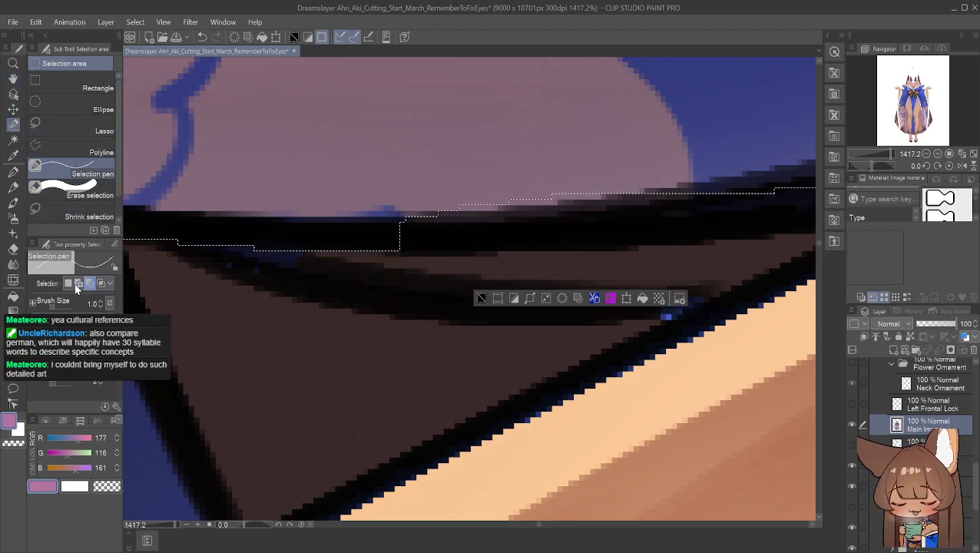
Add the black line stretch from the pink shape's underside toward the tan strip to the selection with the Lasso
left_click(14, 80)
left_click_drag(429, 183, 221, 228)
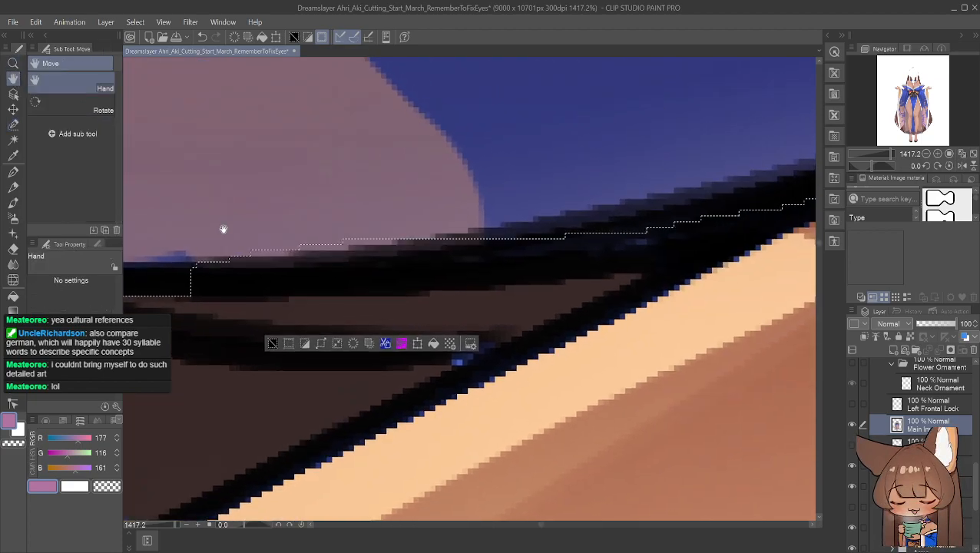
left_click(13, 124)
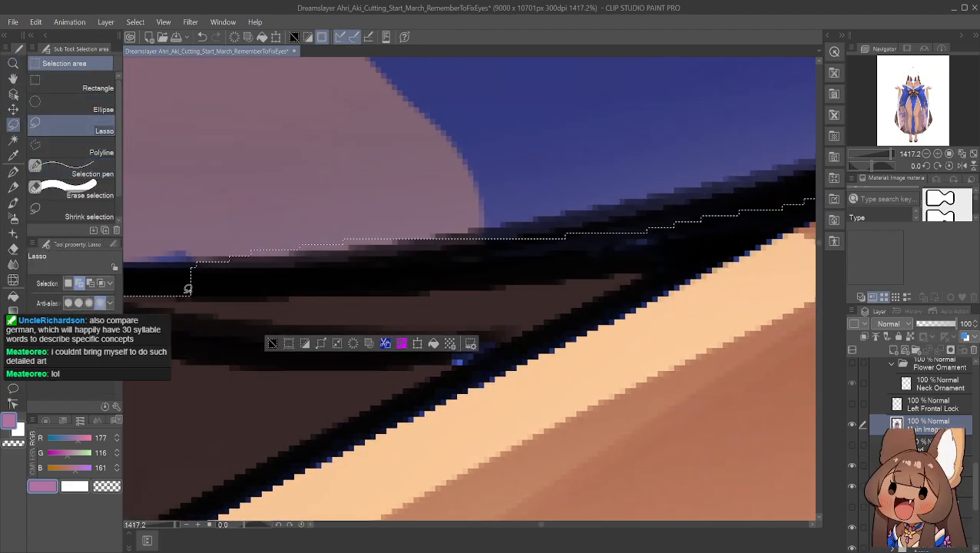
mouse_move(192, 293)
left_mouse_down()
mouse_move(393, 281)
mouse_move(659, 235)
mouse_move(634, 176)
mouse_move(355, 174)
mouse_move(195, 242)
mouse_move(176, 284)
mouse_move(202, 289)
left_mouse_up()
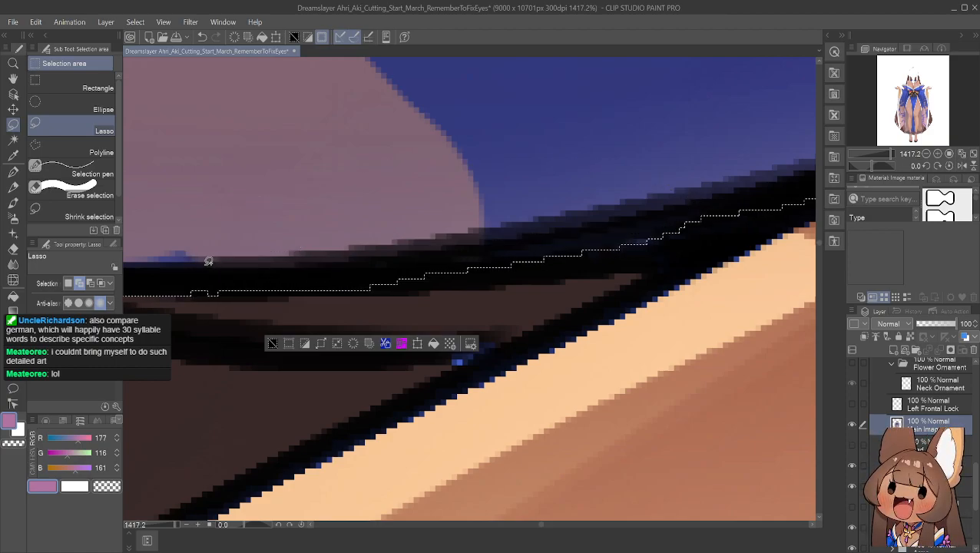
Extend the selection with the Selection pen down the black line's lower edge above the dark brown triangle, filling the gaps left there
left_click(70, 170)
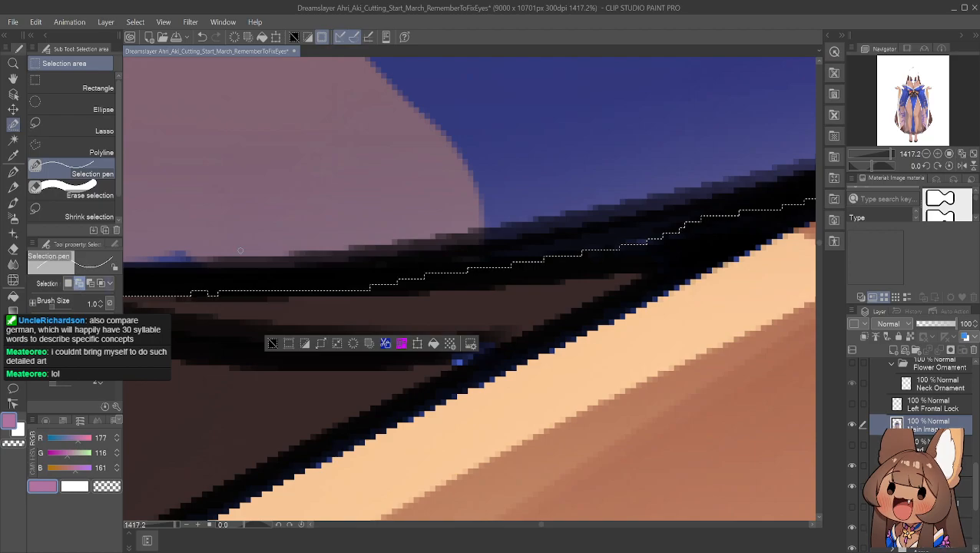
left_click_drag(190, 293, 329, 288)
mouse_move(247, 293)
left_mouse_down()
mouse_move(416, 288)
mouse_move(295, 288)
mouse_move(407, 293)
mouse_move(492, 280)
mouse_move(488, 287)
left_mouse_up()
left_click_drag(393, 281, 434, 281)
mouse_move(510, 277)
left_mouse_down()
mouse_move(558, 276)
mouse_move(420, 276)
mouse_move(561, 282)
mouse_move(497, 287)
left_mouse_up()
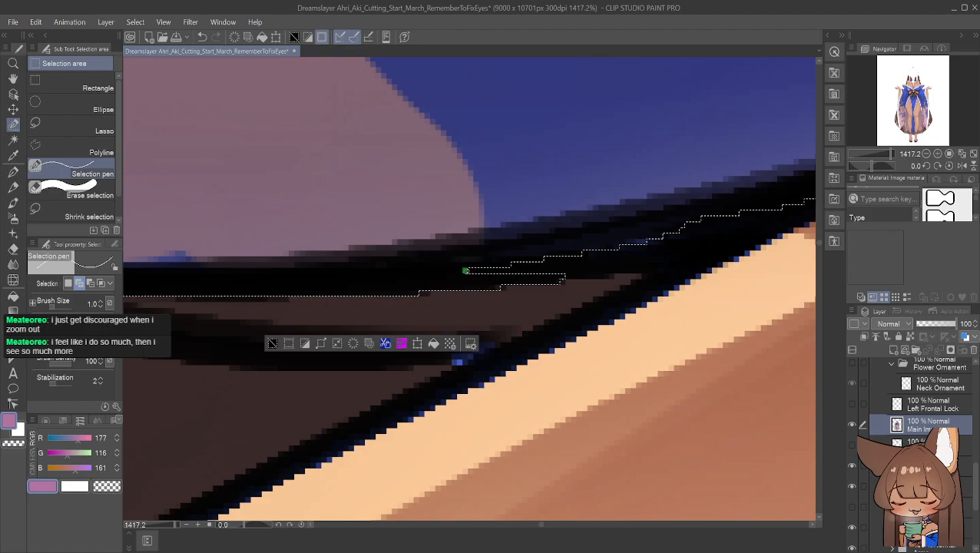
left_click_drag(565, 276, 566, 276)
left_click_drag(588, 275, 588, 276)
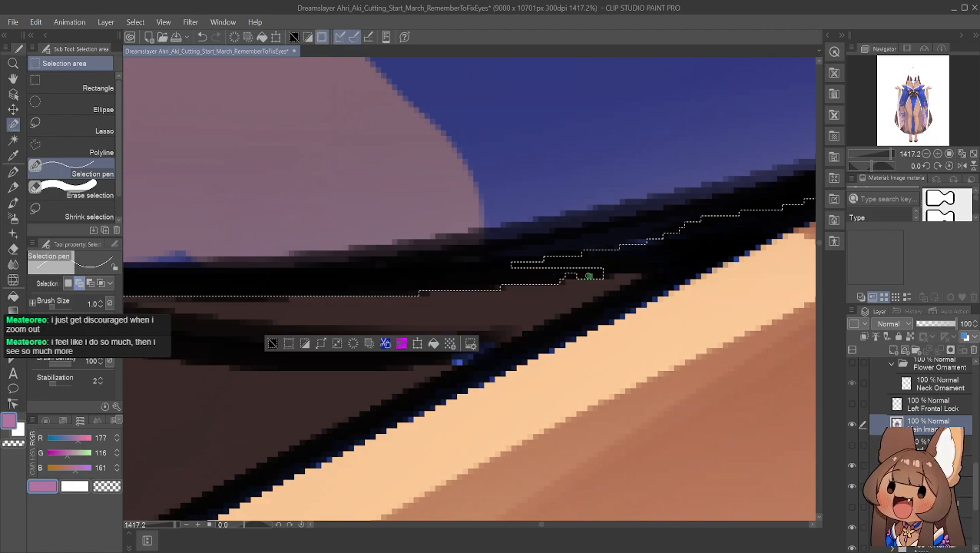
left_click_drag(514, 265, 523, 265)
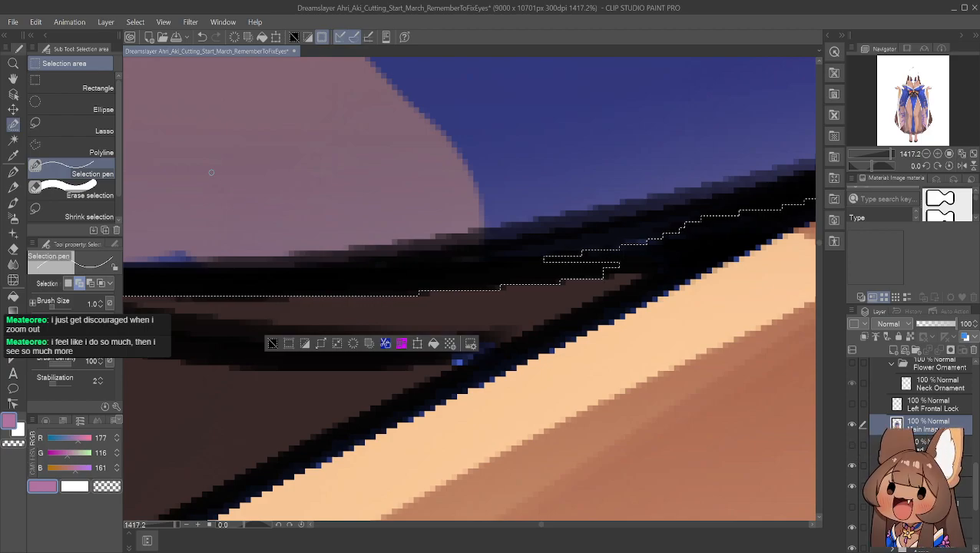
Subtract the lowest pixel rows along the black line above the brown triangle so the selection edge climbs in even steps
scroll(668, 204, "down", 5)
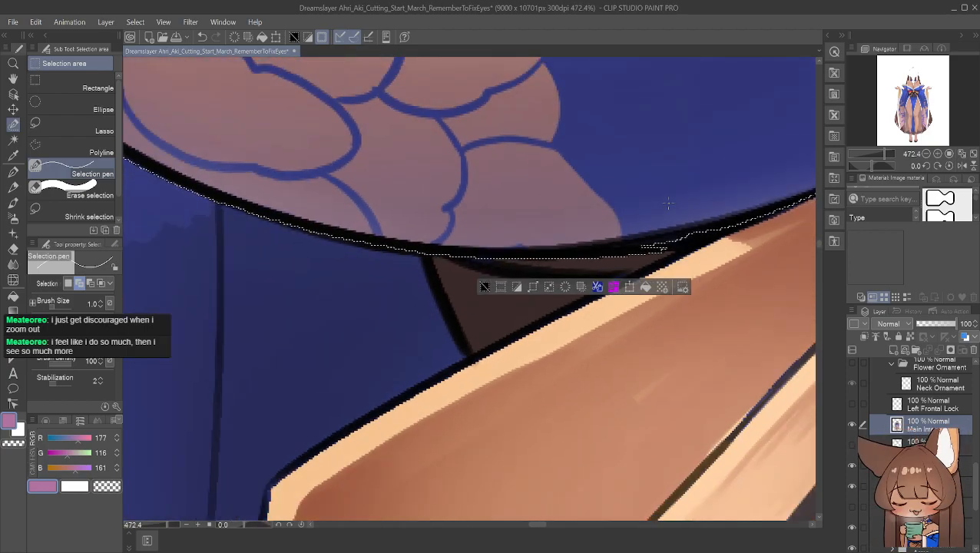
scroll(668, 204, "up", 3)
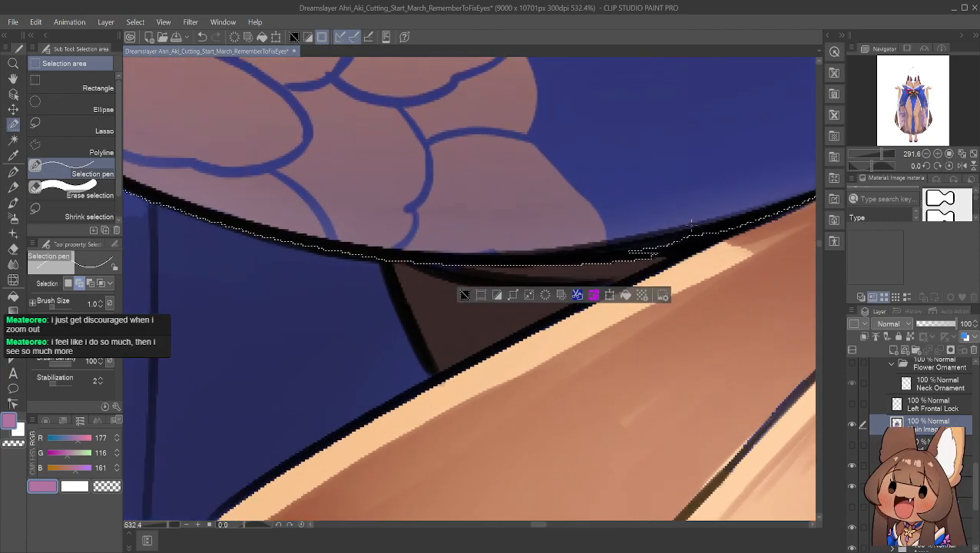
scroll(690, 224, "up", 5)
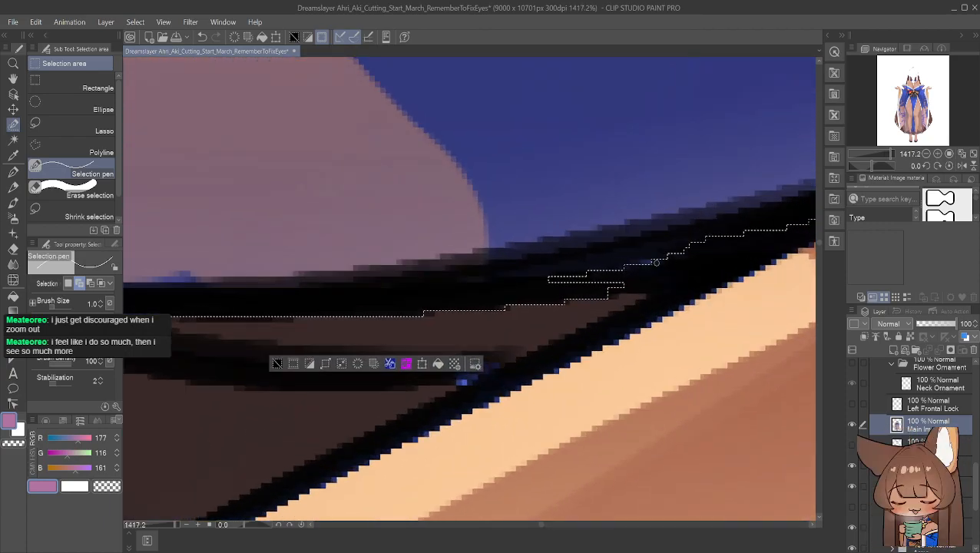
scroll(657, 262, "up", 1)
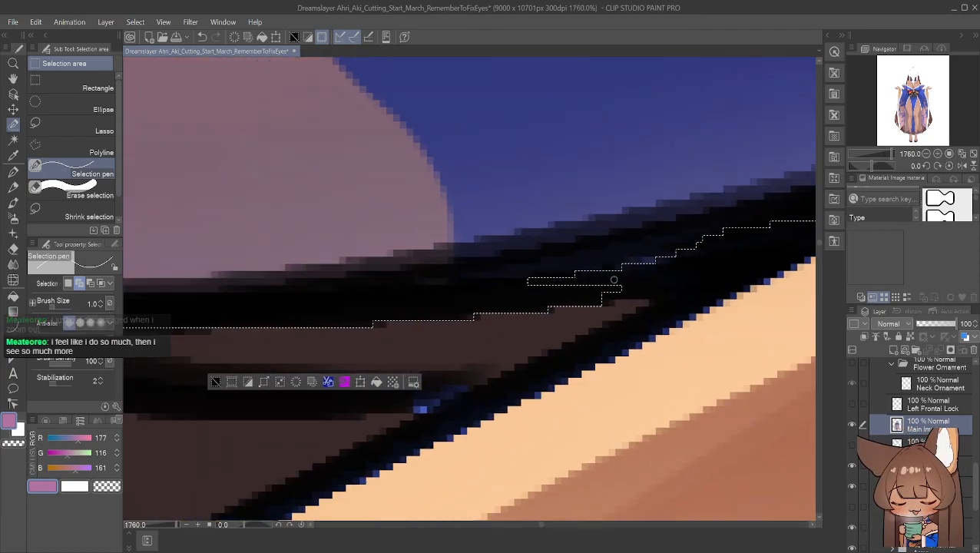
scroll(254, 247, "up", 3)
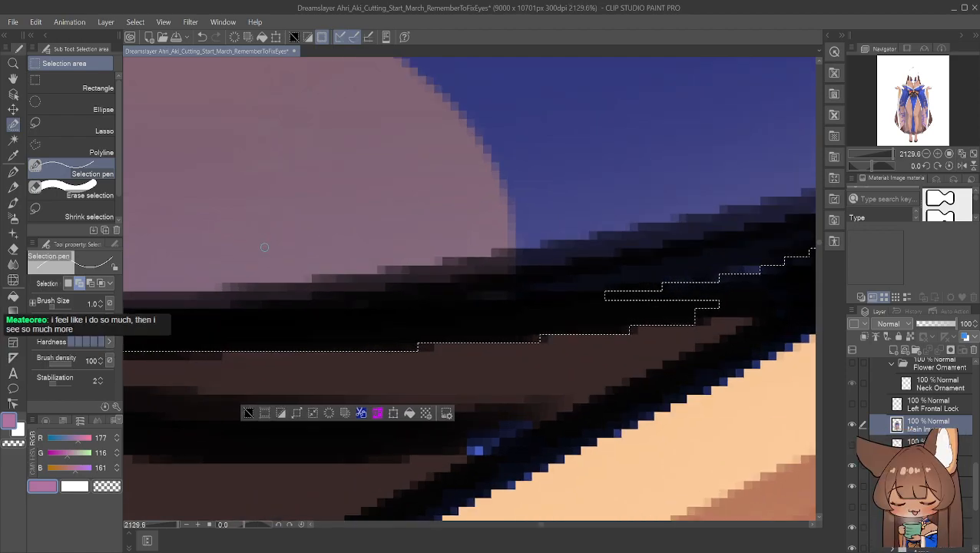
left_click(89, 283)
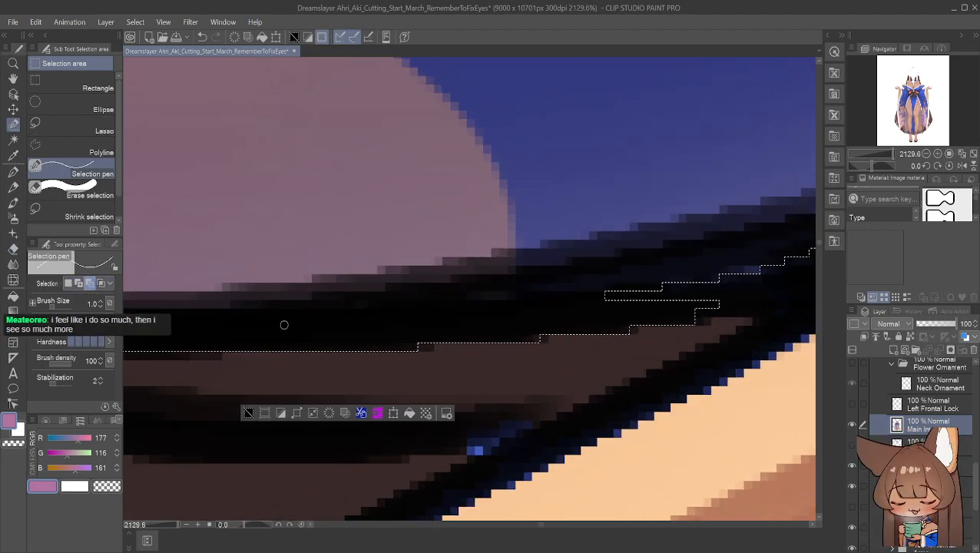
left_click(79, 283)
left_click_drag(299, 339, 288, 339)
left_click(90, 285)
left_click_drag(215, 347, 450, 347)
left_click_drag(369, 347, 444, 347)
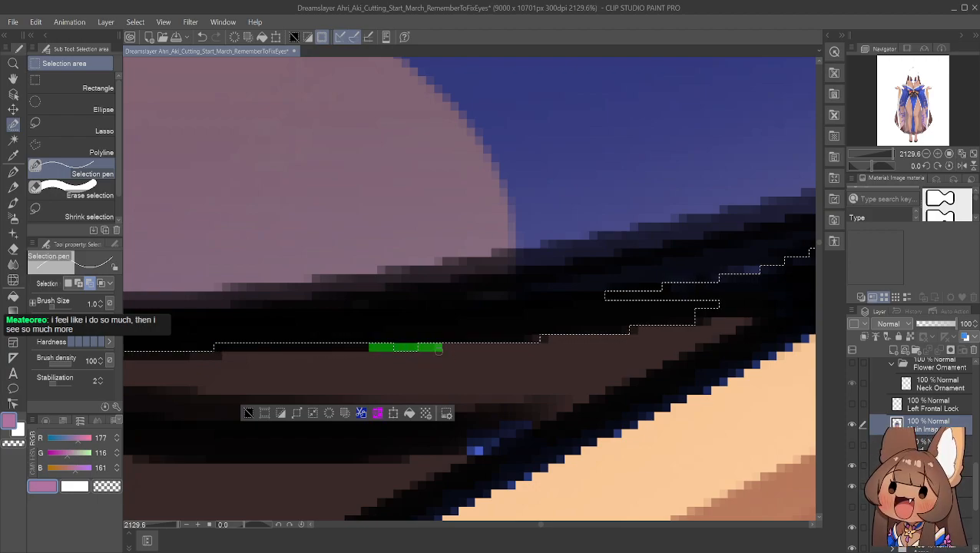
left_click_drag(313, 338, 542, 338)
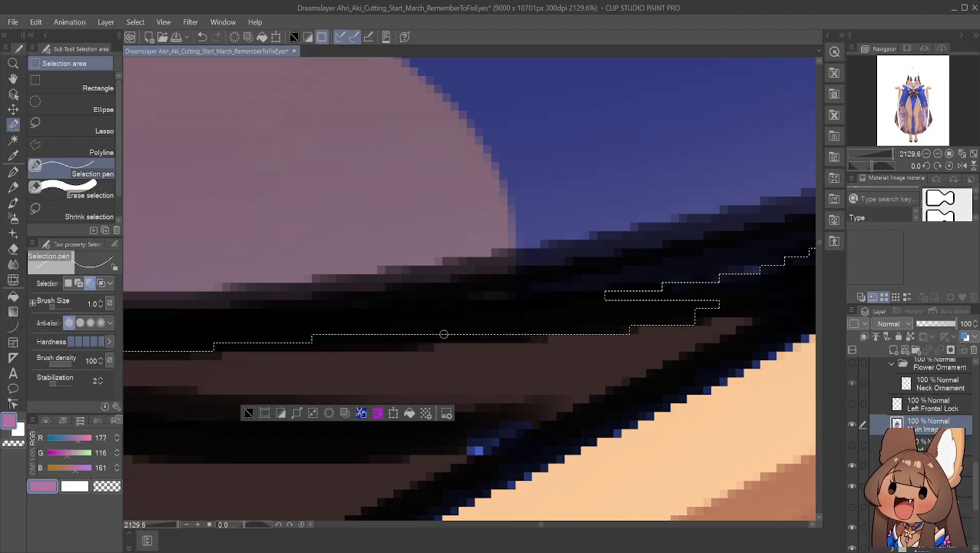
left_click_drag(386, 330, 633, 330)
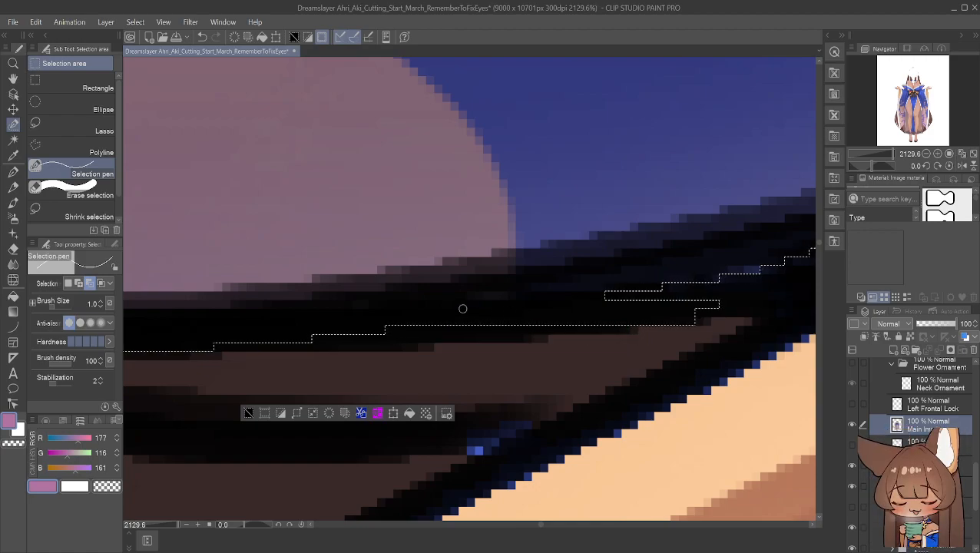
left_click_drag(464, 321, 685, 322)
mouse_move(525, 313)
left_mouse_down()
mouse_move(716, 317)
mouse_move(611, 296)
mouse_move(586, 303)
mouse_move(644, 307)
left_mouse_up()
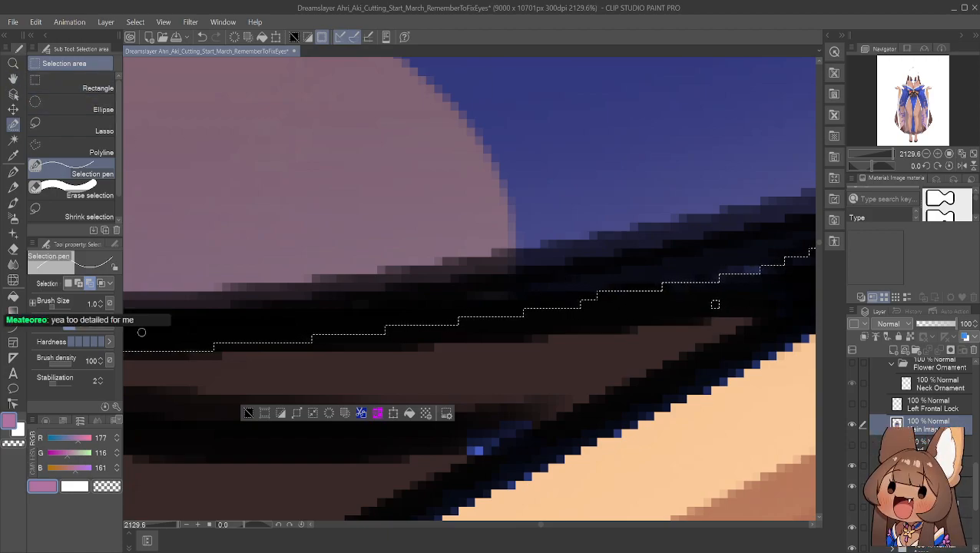
Examine the selection edge along the black outline from the brown triangle to the orange-brown strip at several magnifications
left_click(10, 81)
left_click_drag(444, 217, 322, 278)
scroll(345, 258, "down", 5)
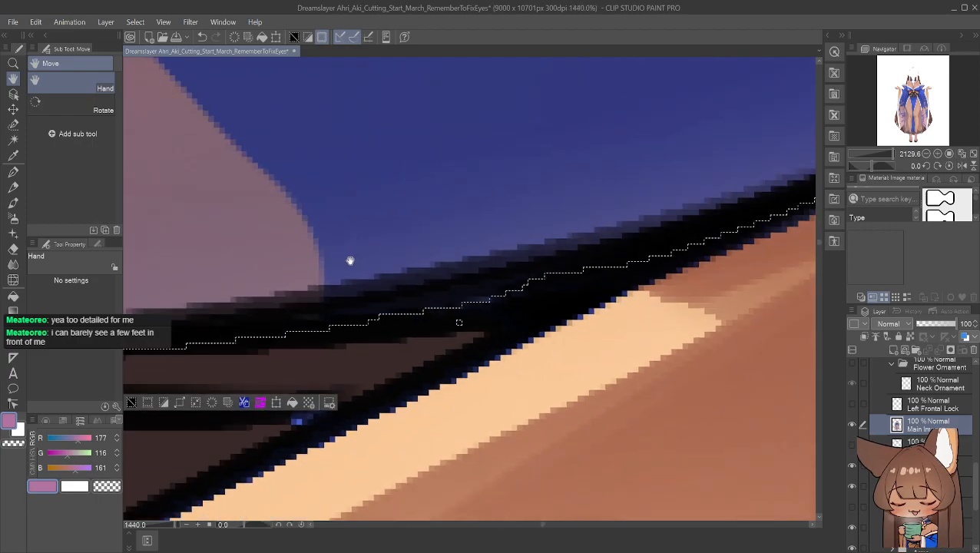
scroll(337, 244, "down", 3)
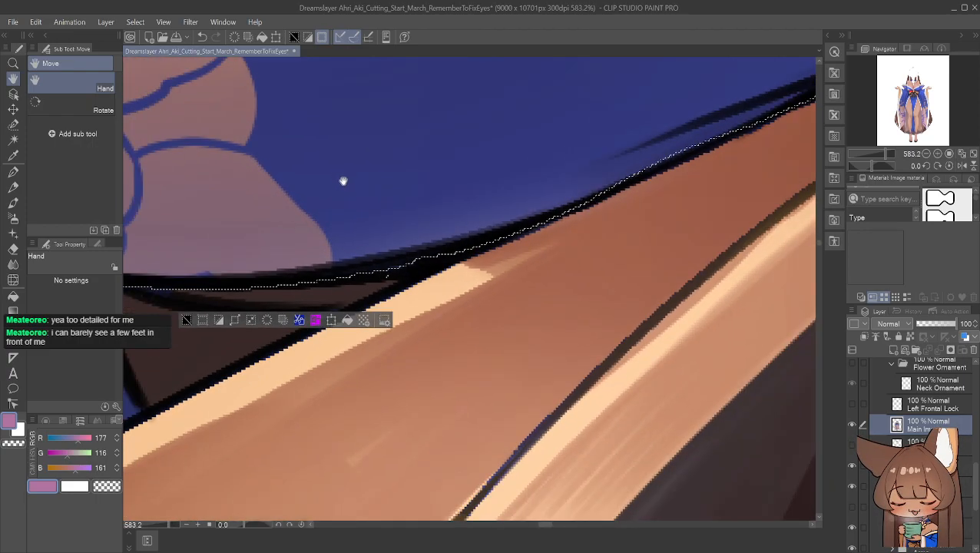
scroll(423, 274, "down", 4)
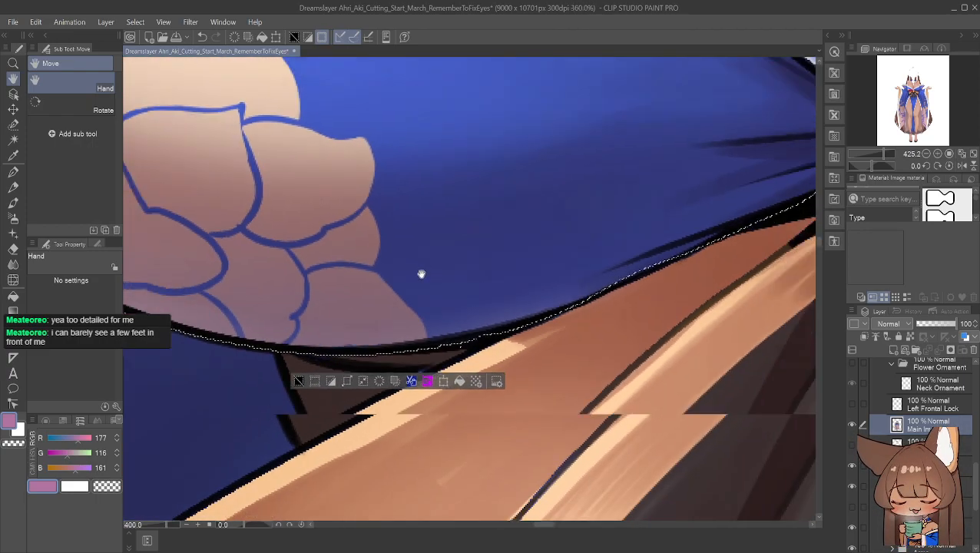
scroll(424, 271, "up", 2)
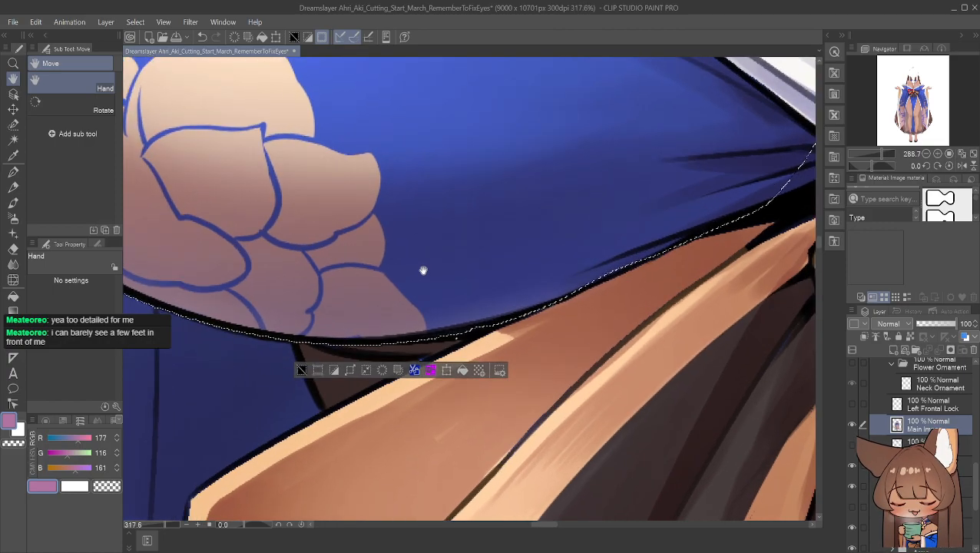
scroll(421, 271, "up", 4)
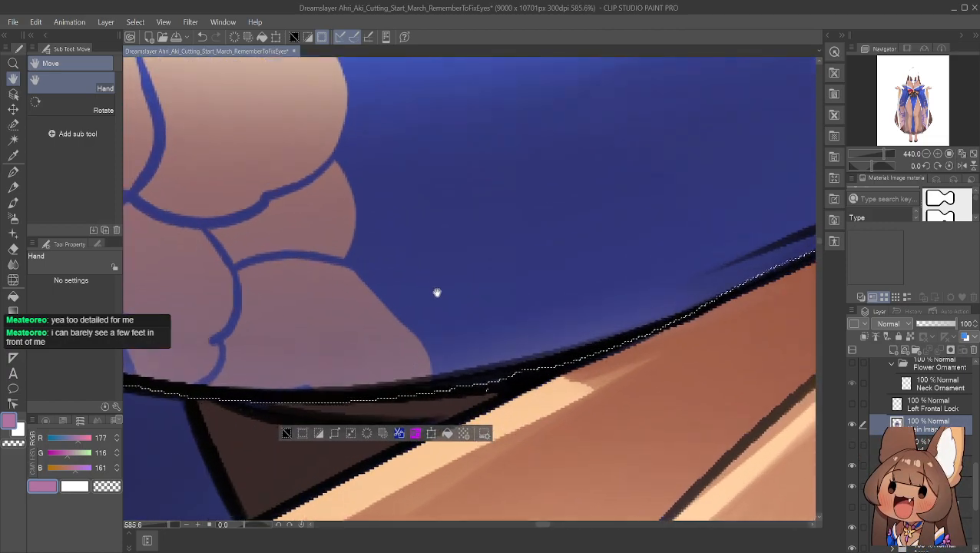
scroll(503, 283, "up", 2)
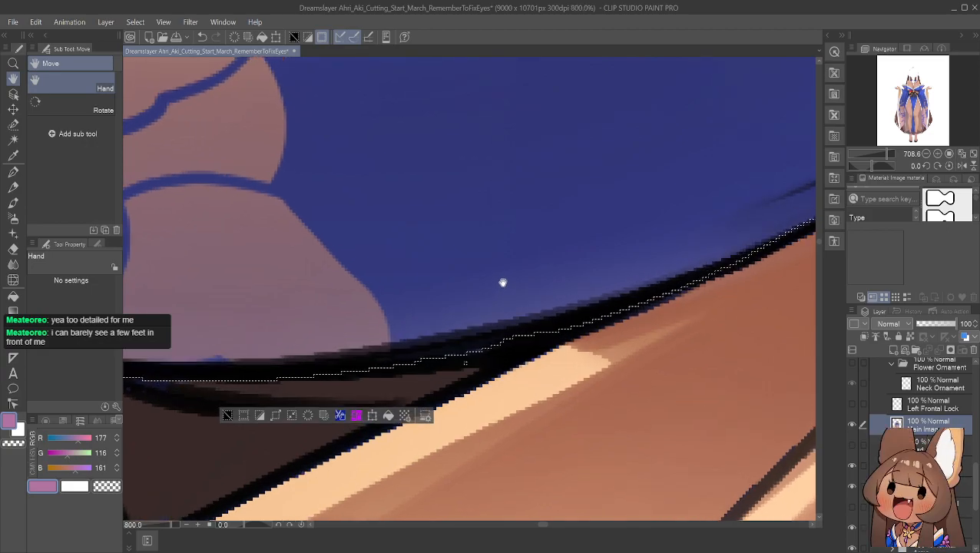
scroll(496, 292, "up", 1)
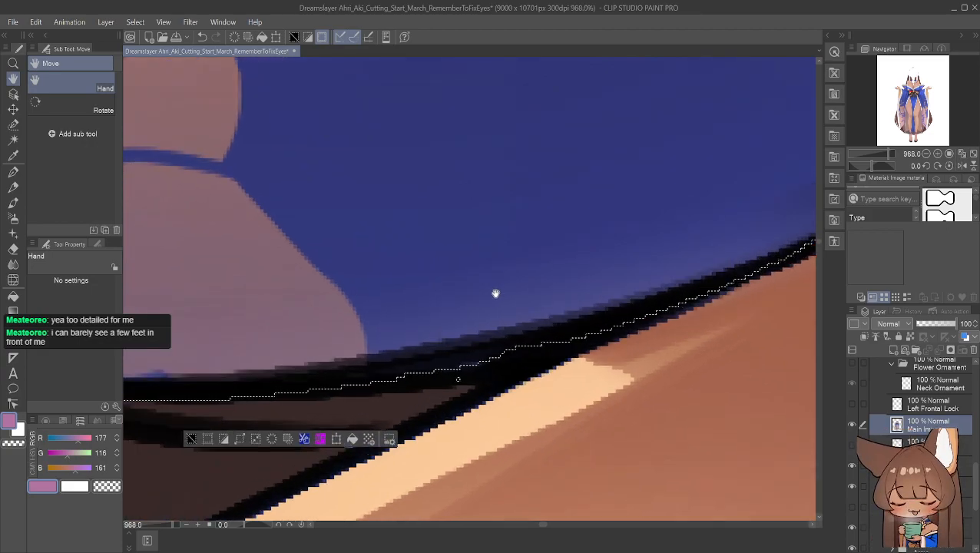
scroll(495, 283, "up", 1)
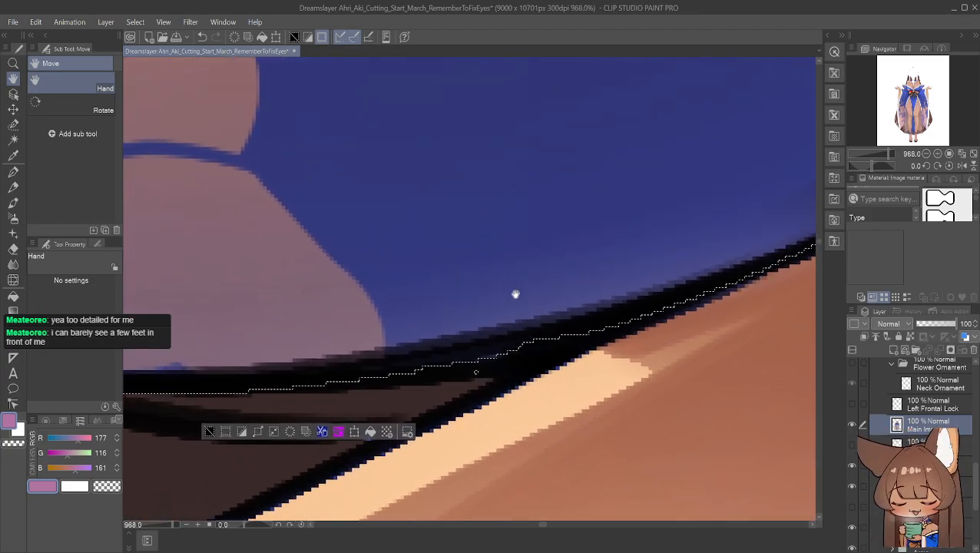
left_click_drag(507, 286, 468, 255)
scroll(534, 234, "down", 5)
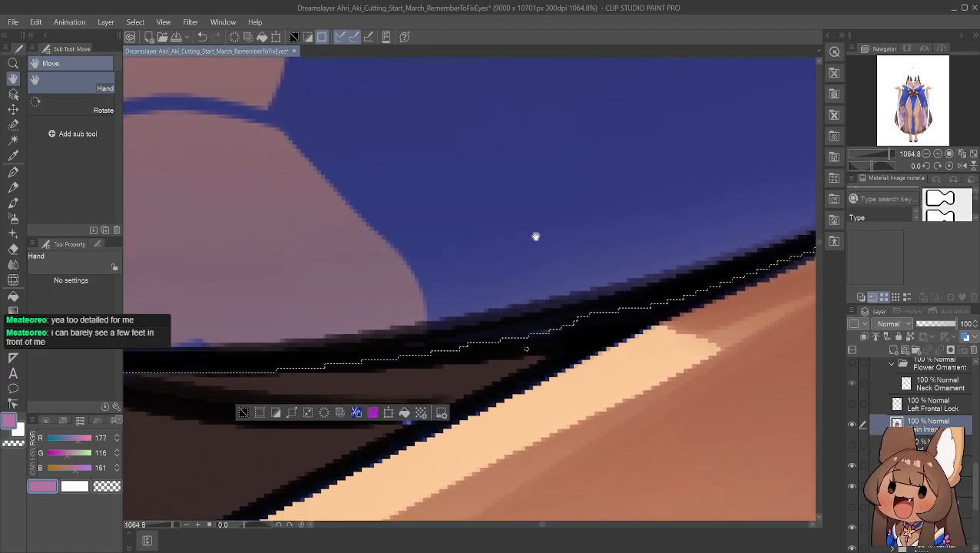
scroll(538, 228, "up", 5)
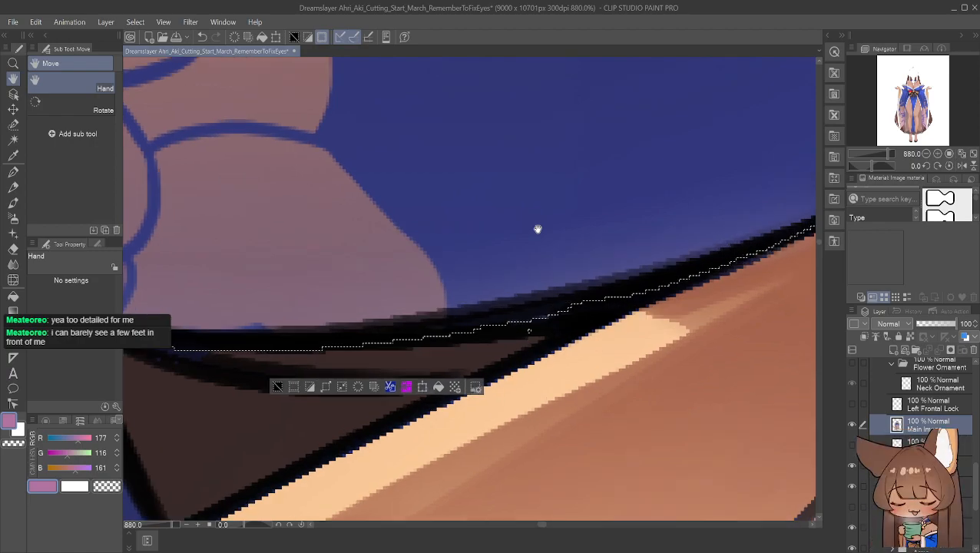
left_click_drag(576, 253, 381, 278)
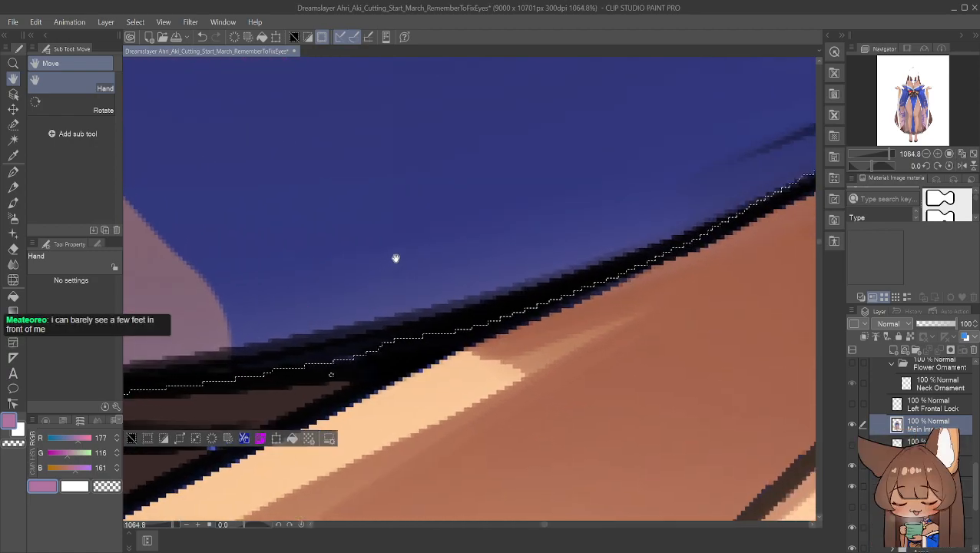
Subtract the stray pixels below the selection edge on the black line where it narrows above the orange-brown strip
left_click(14, 125)
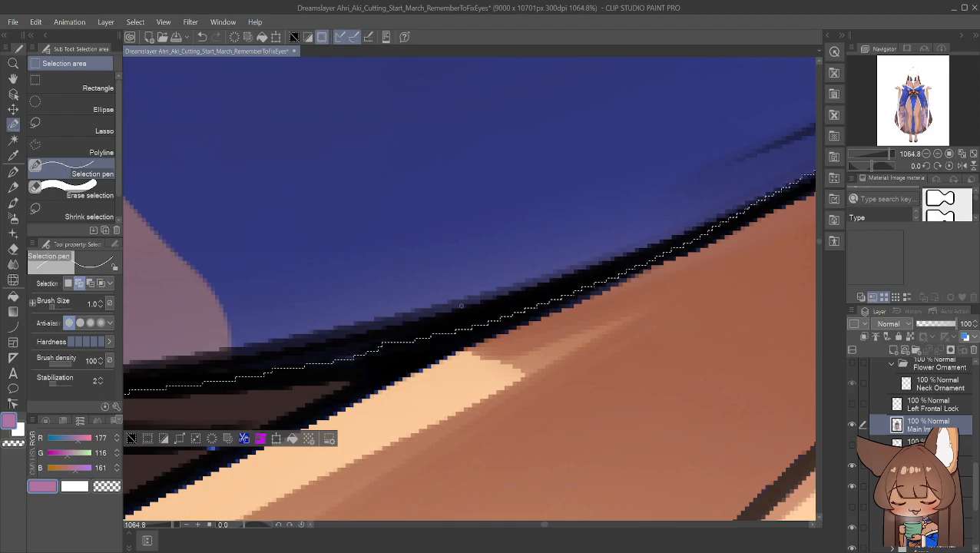
left_click(89, 283)
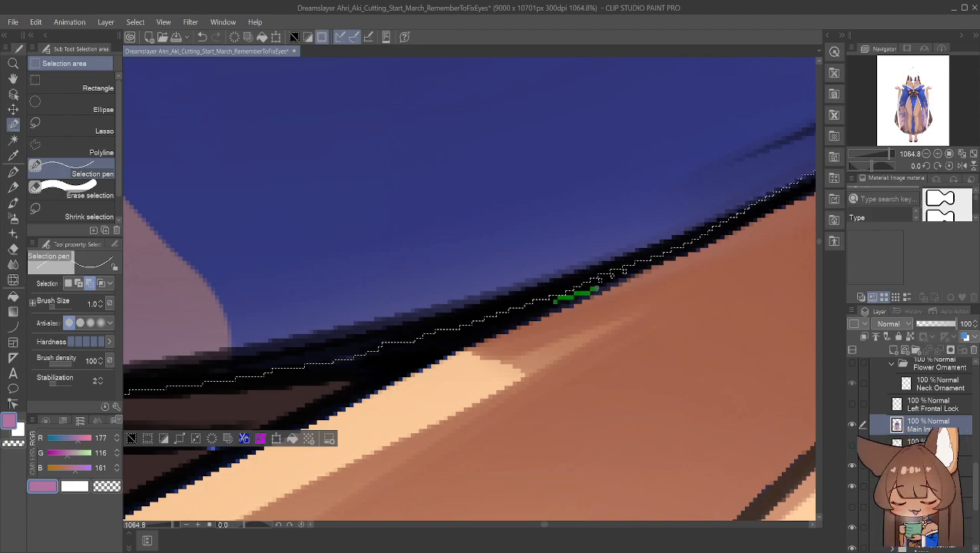
left_click_drag(630, 272, 610, 277)
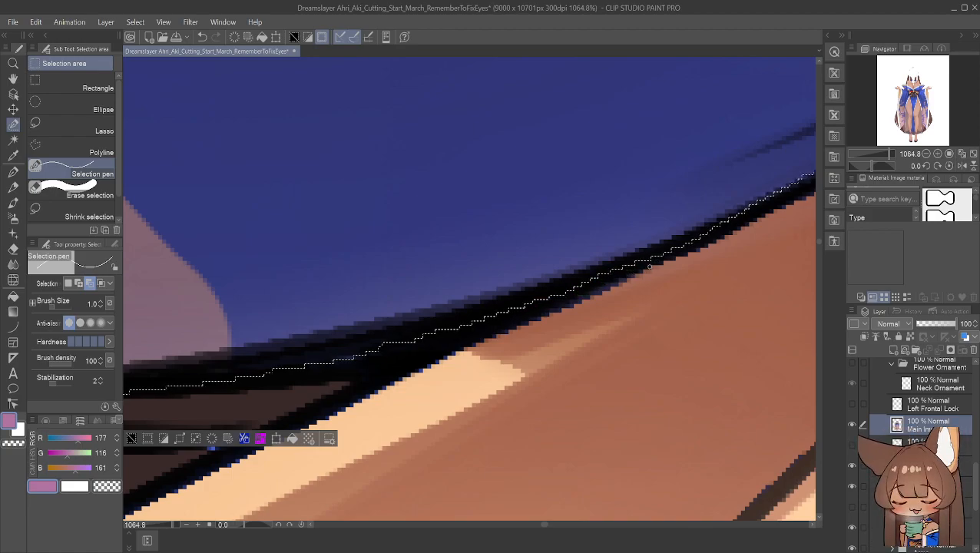
Extend the selection with the Selection pen down into the thin black line between the blue cloth and the orange-brown strip
left_click(12, 79)
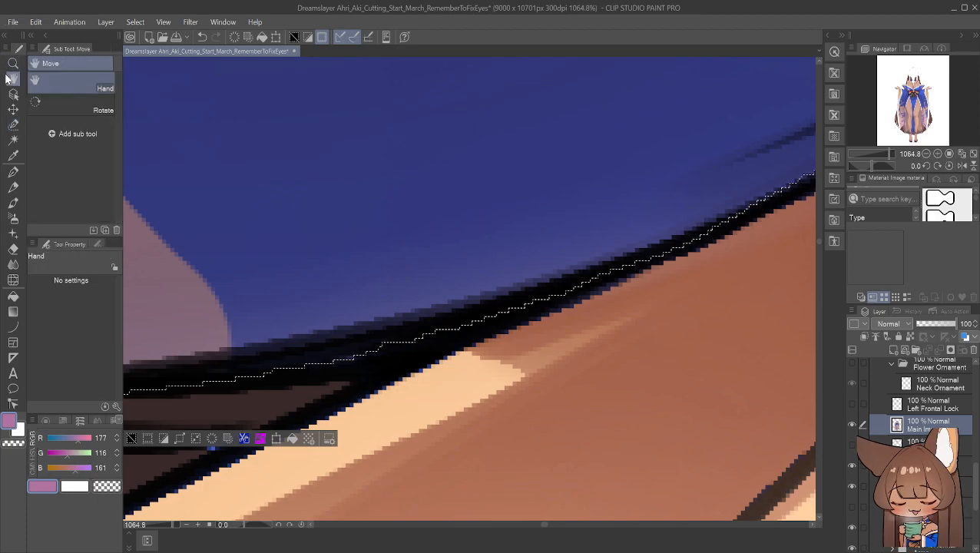
left_click_drag(634, 181, 503, 232)
scroll(517, 229, "up", 5)
left_click_drag(341, 234, 500, 134)
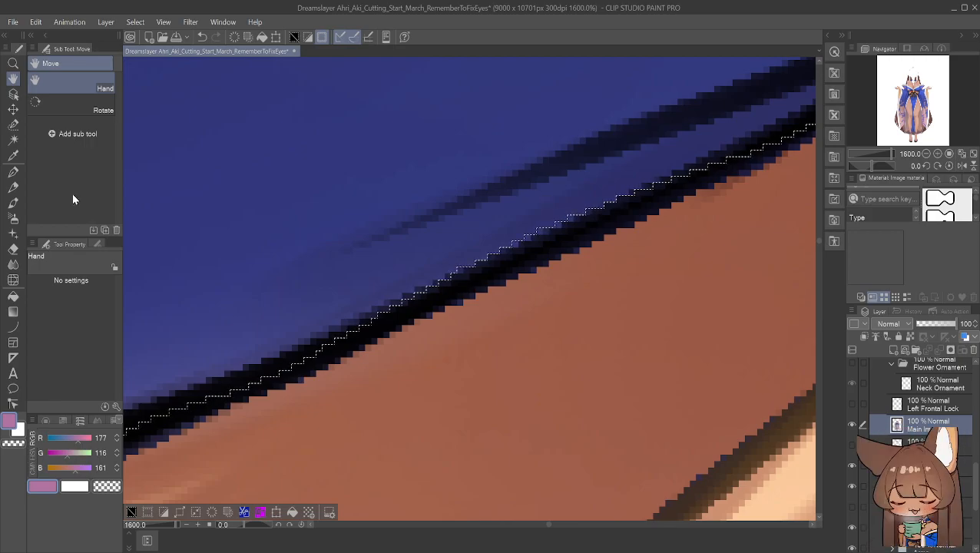
key("m")
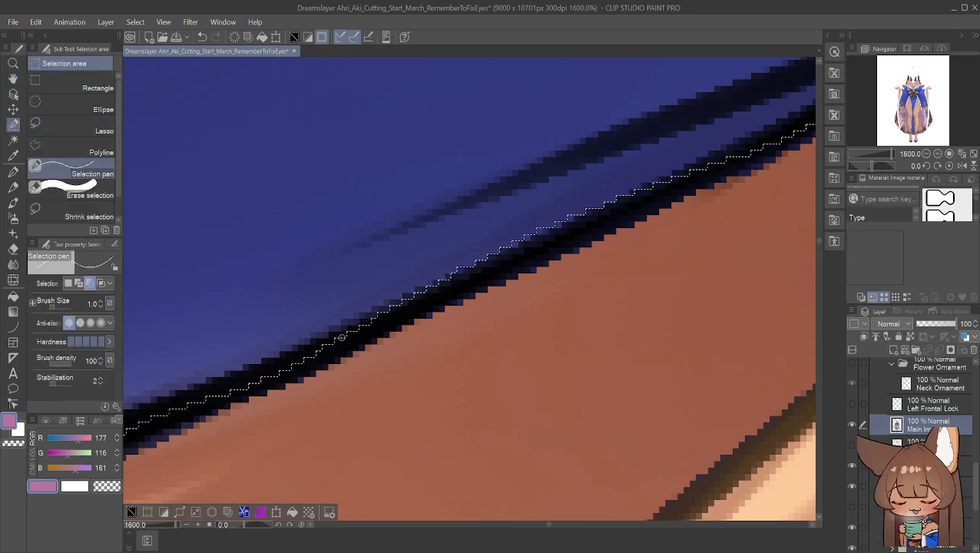
left_click_drag(326, 348, 445, 296)
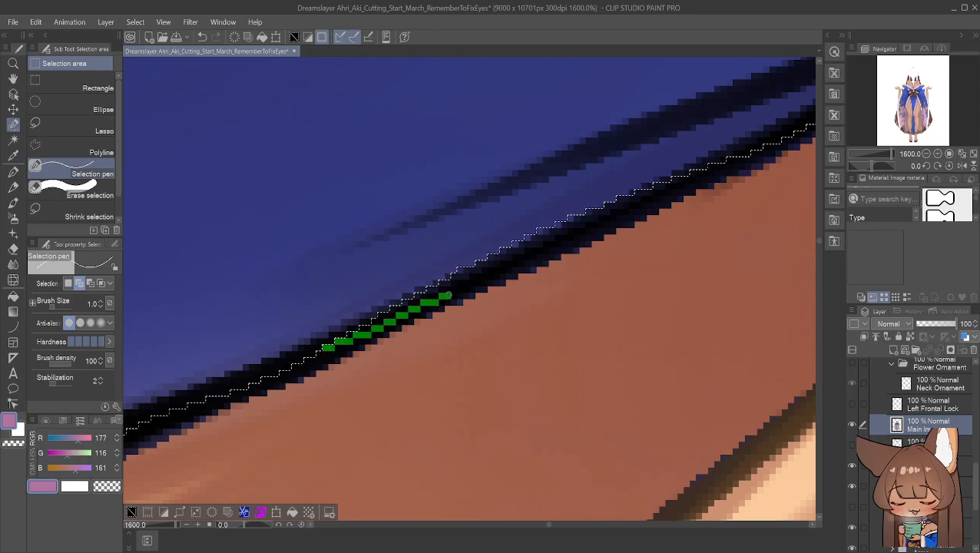
mouse_move(484, 271)
left_mouse_down()
mouse_move(656, 175)
mouse_move(638, 193)
mouse_move(478, 257)
left_mouse_up()
left_click_drag(424, 289, 329, 345)
left_click_drag(393, 308, 478, 257)
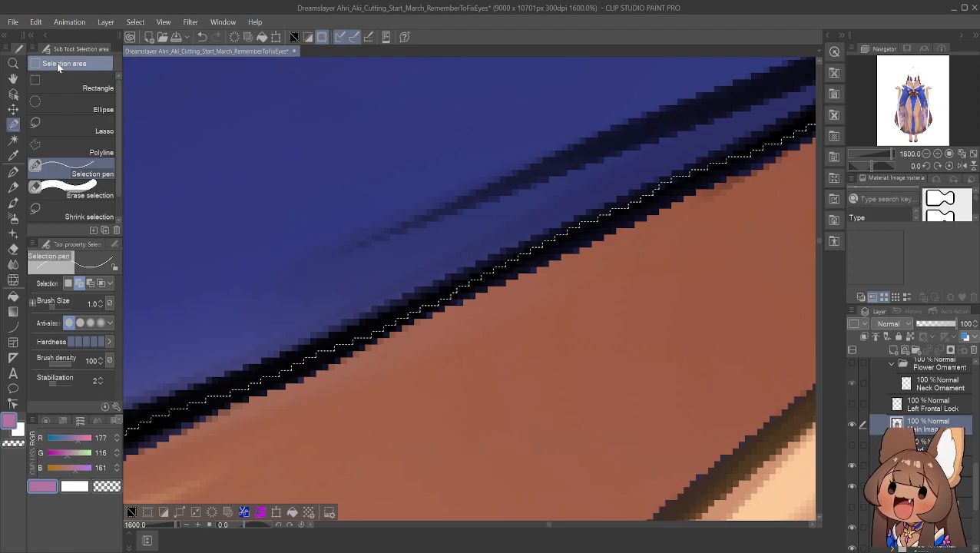
left_click(13, 79)
left_click_drag(489, 195, 182, 405)
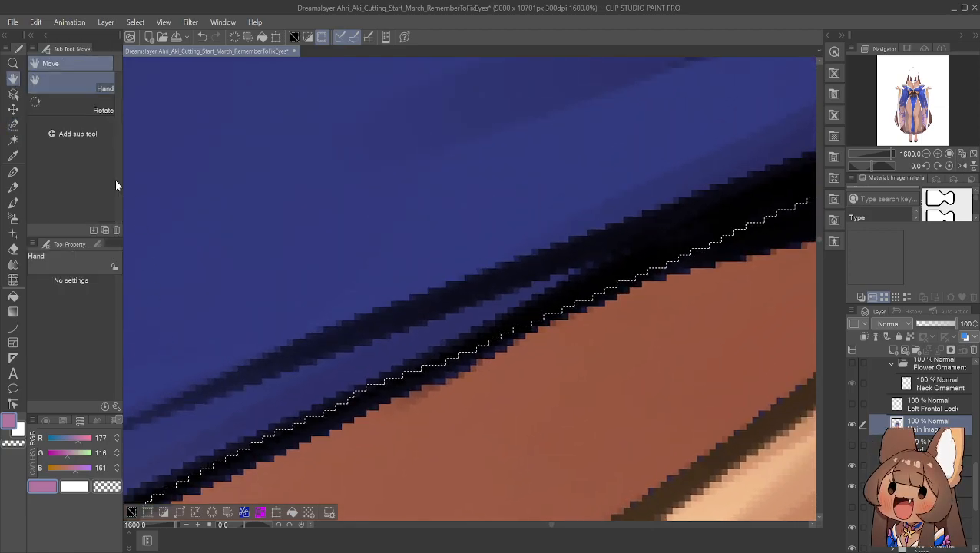
left_click(13, 125)
mouse_move(384, 380)
left_mouse_down()
mouse_move(509, 318)
mouse_move(426, 361)
left_mouse_up()
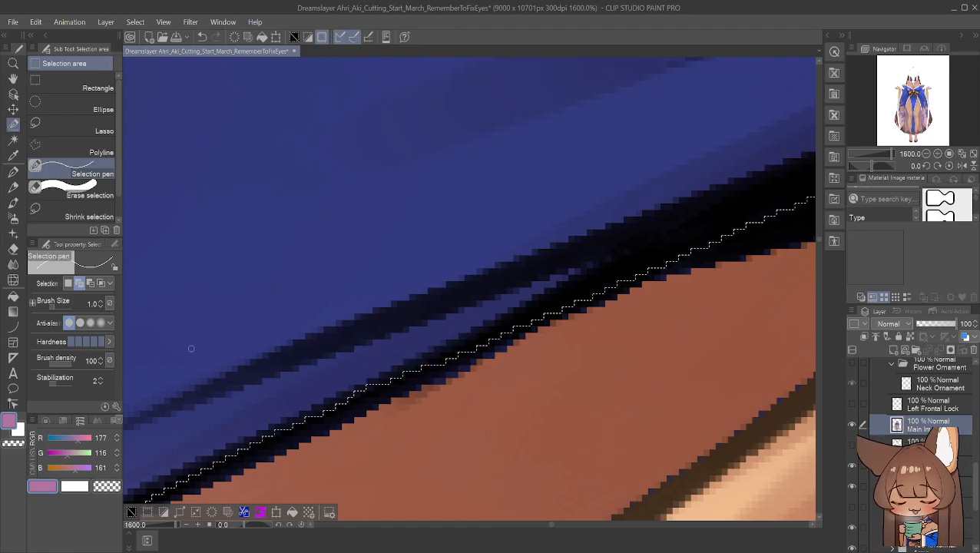
Subtract the lowest pixel rows with the Selection pen where the black line widens above the orange-brown strip, smoothing the edge's slope
scroll(539, 265, "down", 6)
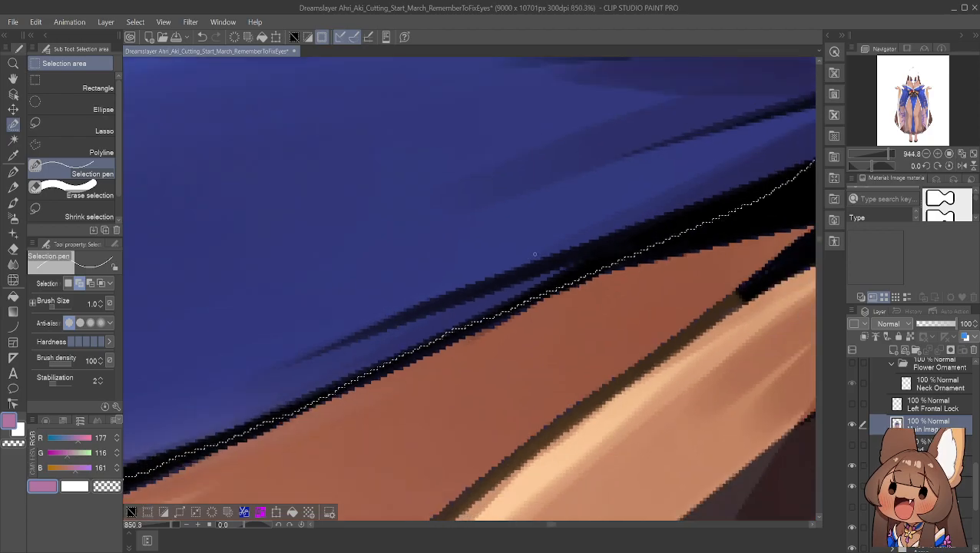
scroll(535, 254, "up", 4)
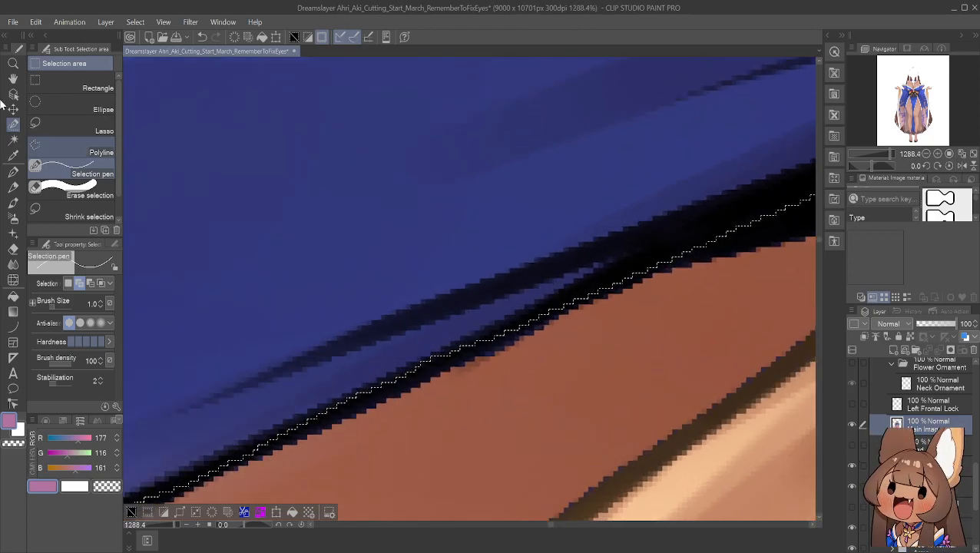
left_click(13, 78)
scroll(492, 209, "up", 2)
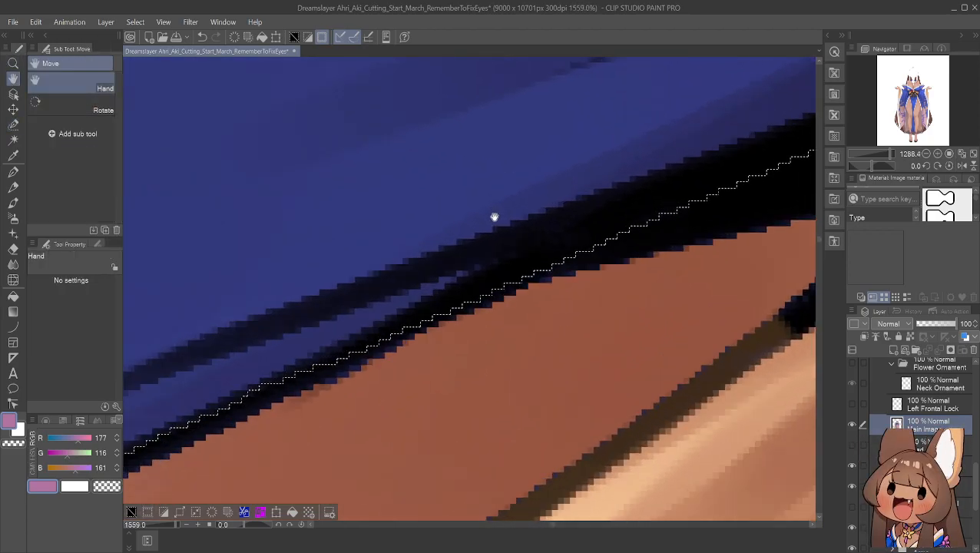
left_click(13, 124)
left_click_drag(343, 359, 325, 364)
left_click_drag(379, 342, 412, 324)
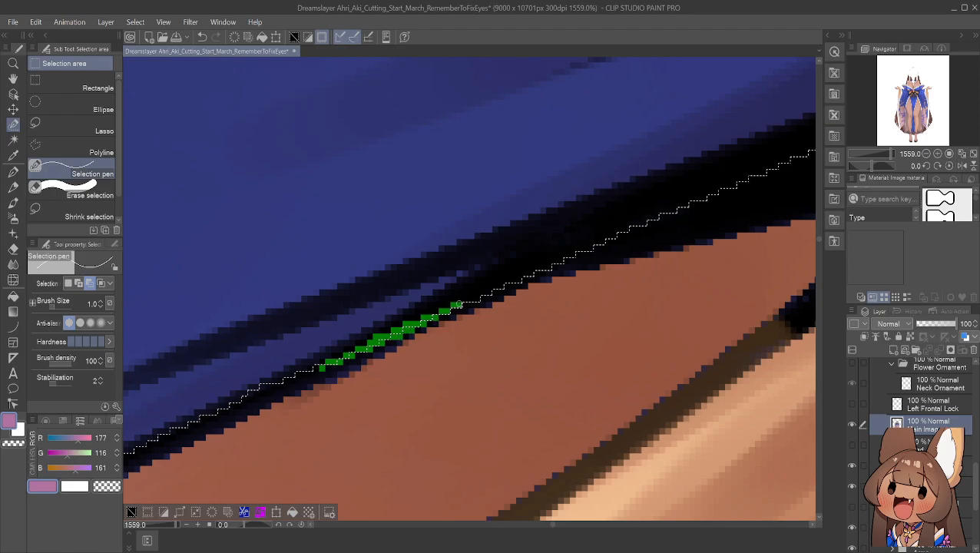
left_click_drag(477, 287, 542, 263)
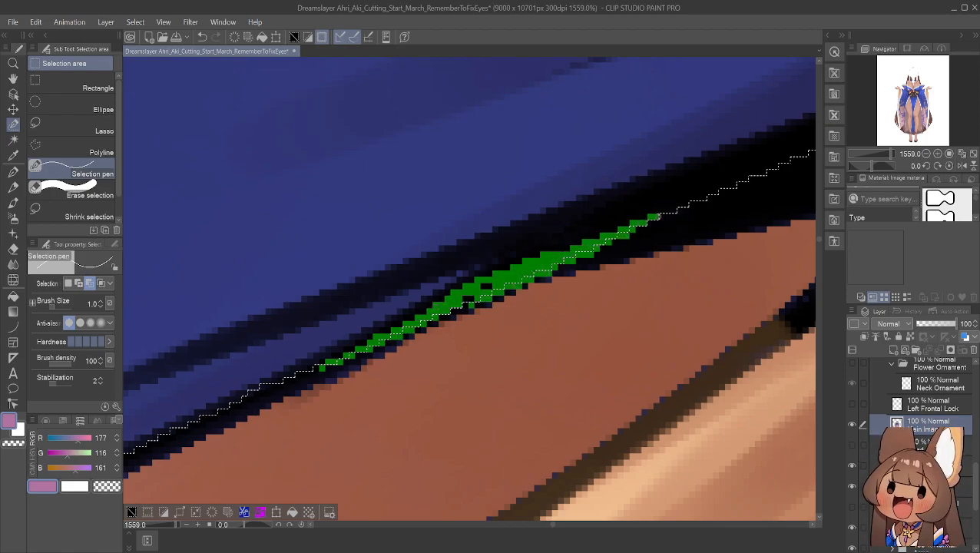
left_click_drag(725, 190, 728, 189)
left_click_drag(502, 293, 465, 300)
left_click_drag(658, 217, 584, 243)
left_click_drag(716, 199, 715, 197)
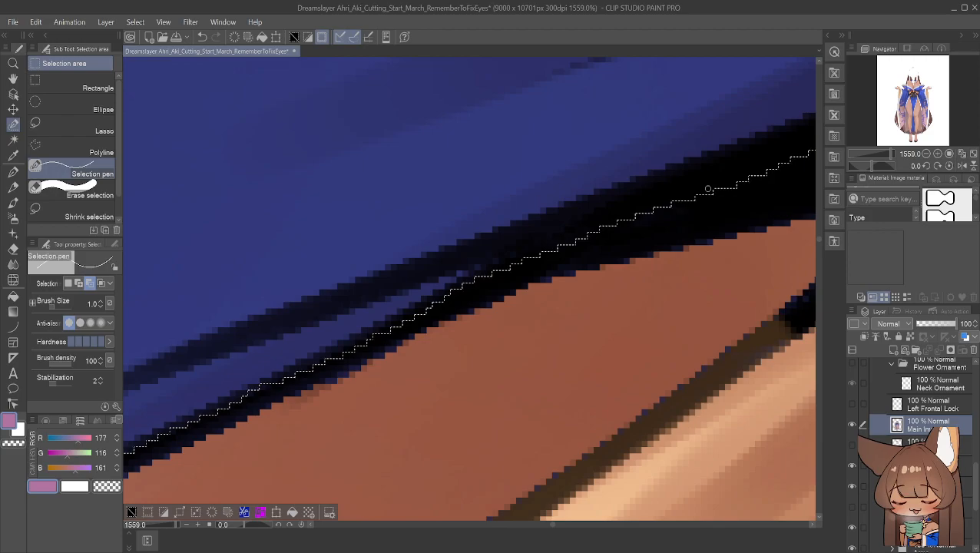
Examine the selection edge from the black outline up across the dark folds and the white collar at several magnifications
left_click(14, 81)
mouse_move(478, 174)
left_mouse_down()
mouse_move(397, 216)
mouse_move(197, 289)
left_mouse_up()
left_click_drag(276, 263, 195, 305)
scroll(315, 284, "down", 5)
scroll(360, 215, "down", 1)
left_click_drag(328, 181, 436, 331)
scroll(428, 291, "down", 4)
scroll(422, 280, "down", 2)
scroll(418, 280, "up", 4)
scroll(399, 294, "up", 1)
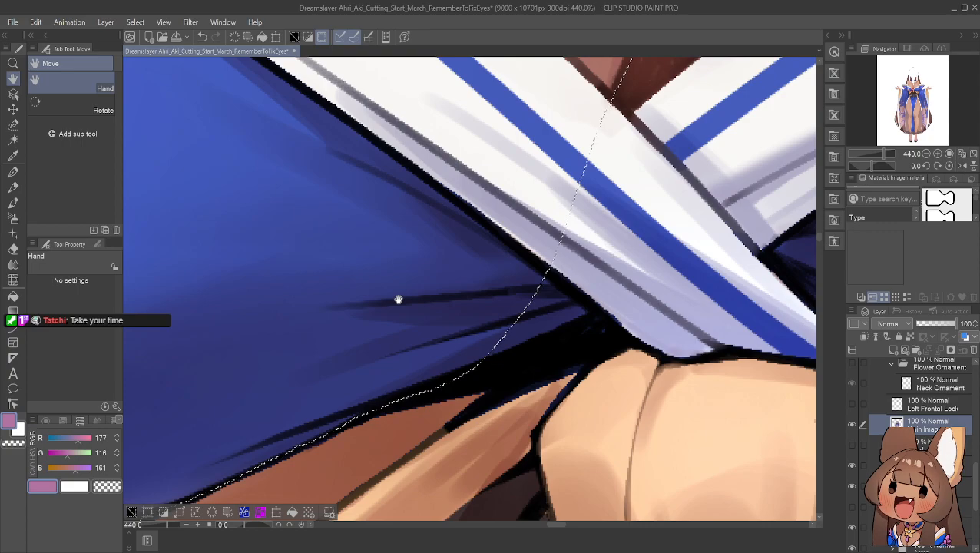
scroll(406, 307, "up", 2)
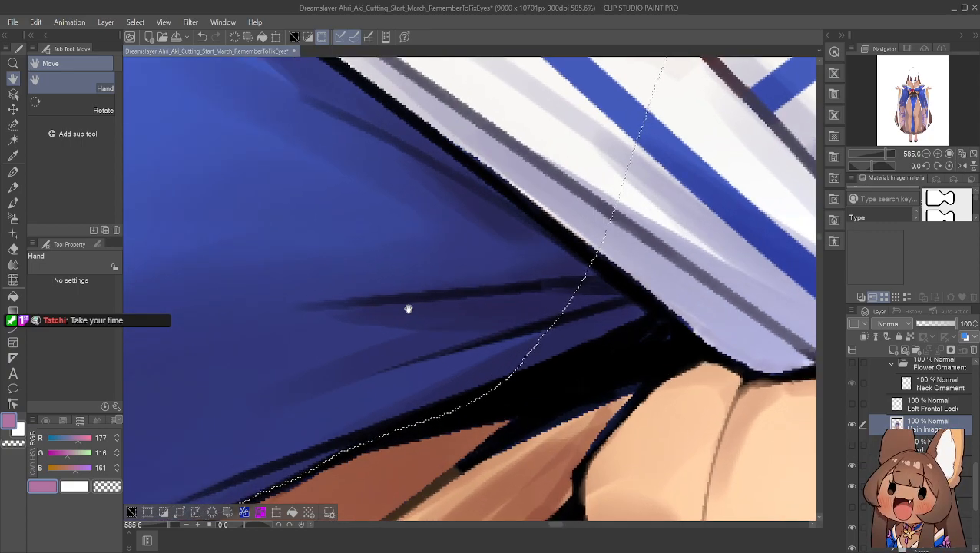
scroll(408, 309, "up", 1)
scroll(408, 308, "down", 3)
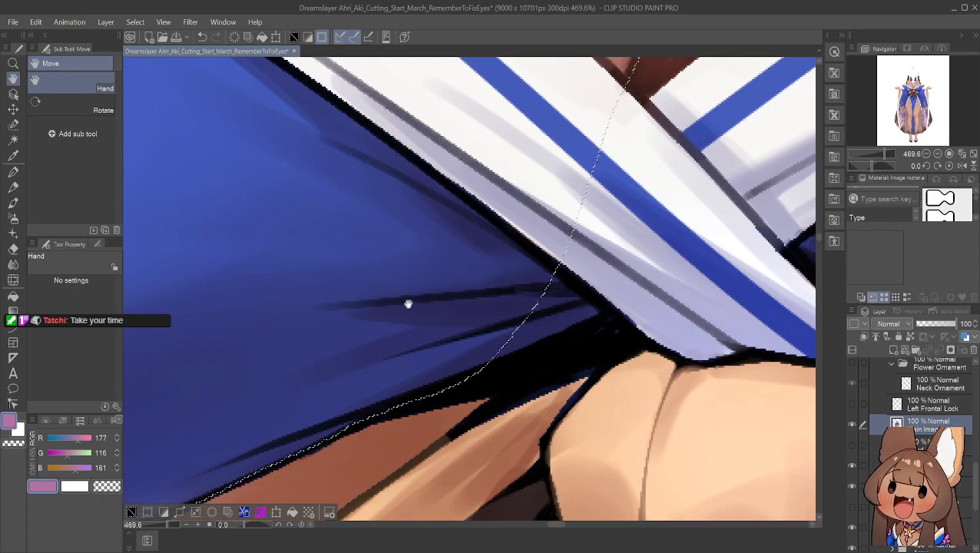
scroll(408, 305, "down", 1)
scroll(407, 301, "up", 2)
scroll(406, 298, "up", 2)
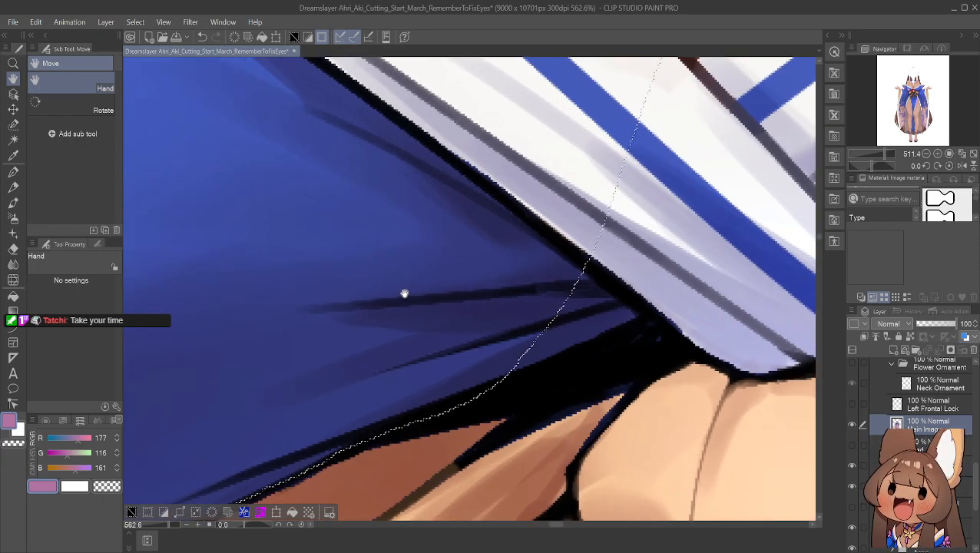
Try to extend the selection with the Lasso from the black fold through the collar's lower tip and across its blue stripe
left_click(13, 124)
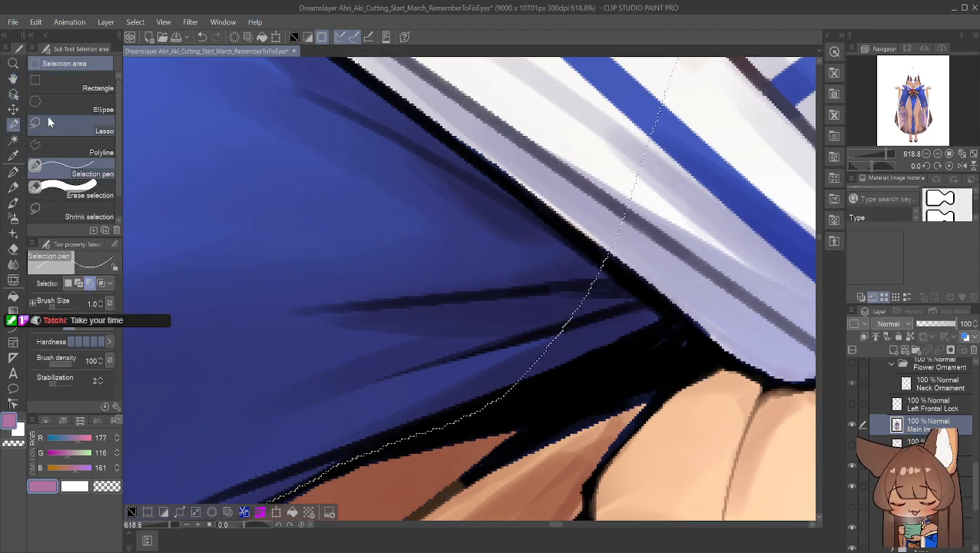
left_click(66, 120)
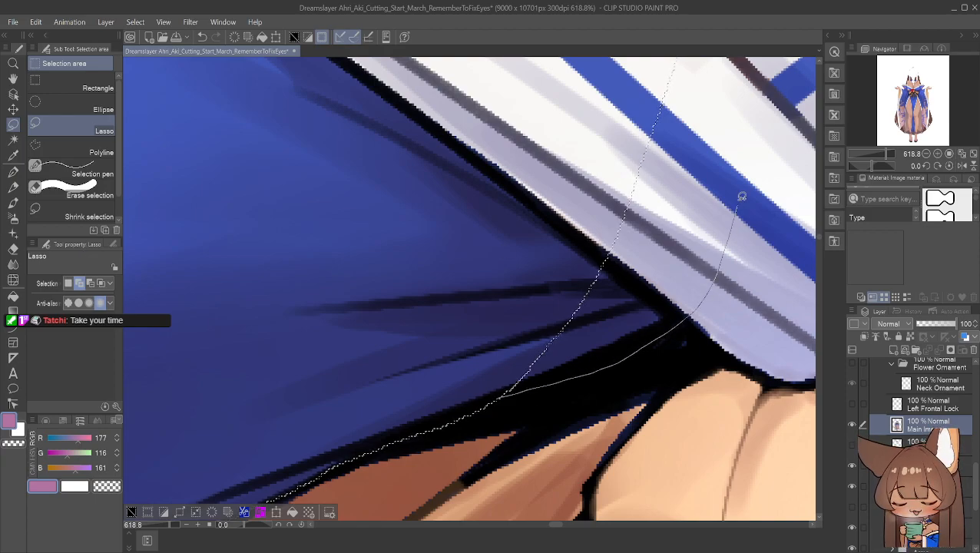
mouse_move(728, 71)
left_mouse_down()
mouse_move(669, 68)
mouse_move(500, 155)
mouse_move(457, 313)
mouse_move(510, 367)
left_mouse_up()
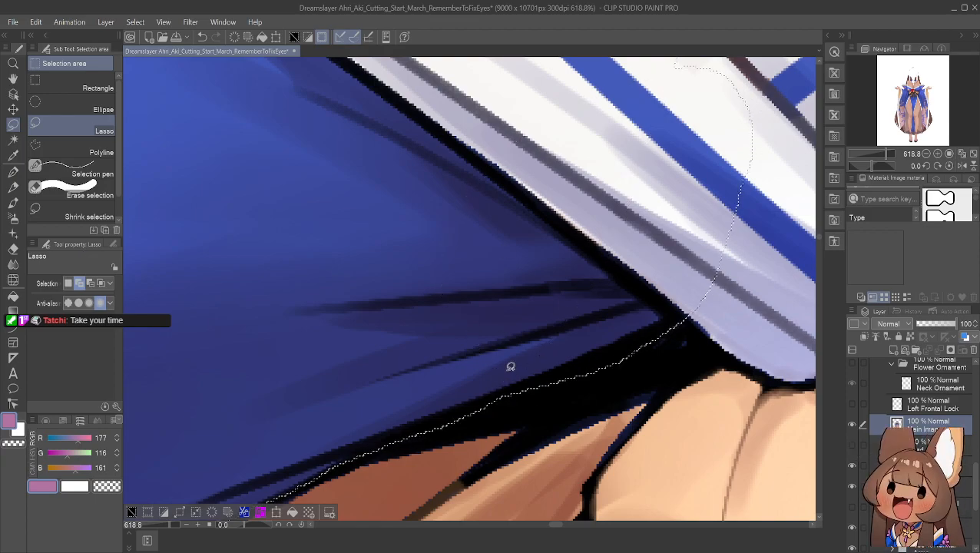
key("h")
mouse_move(591, 175)
left_mouse_down()
mouse_move(442, 320)
mouse_move(487, 247)
left_mouse_up()
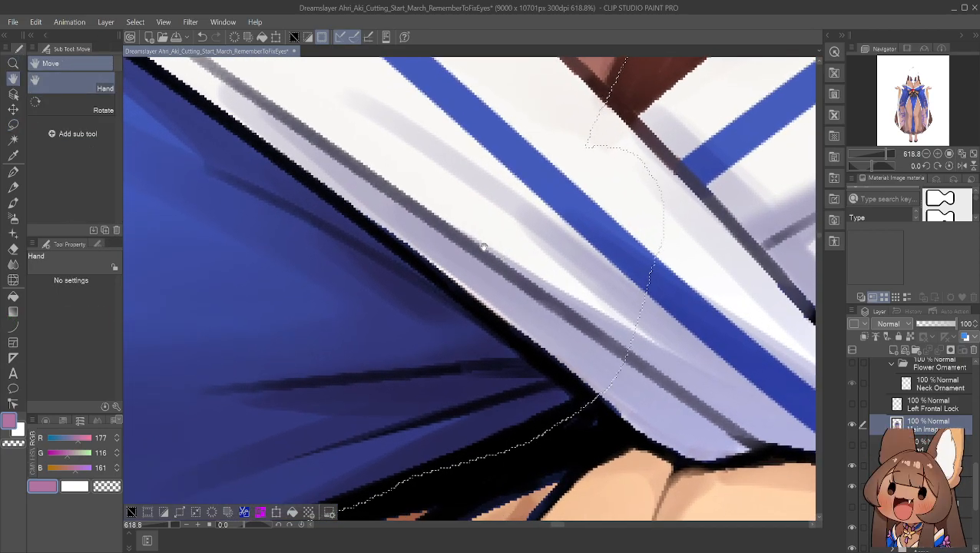
left_click(12, 124)
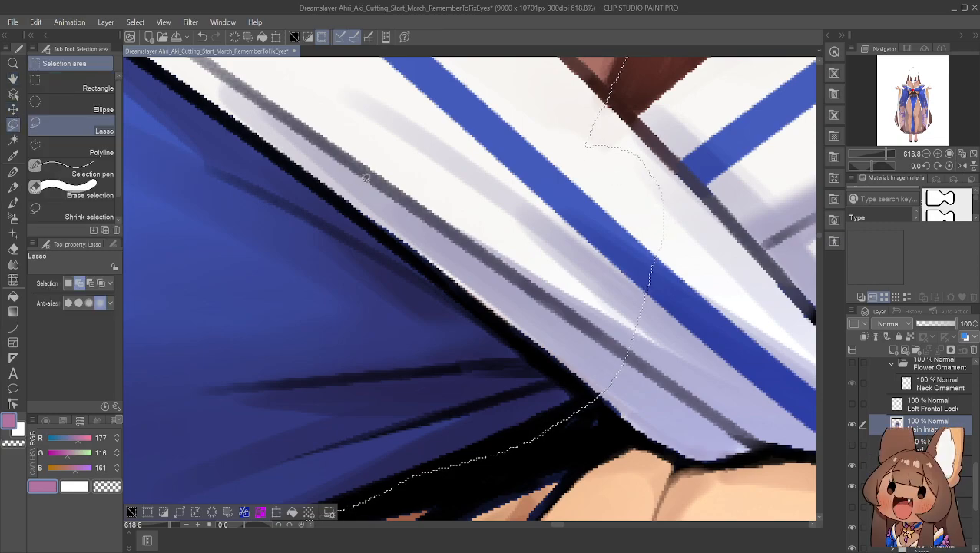
scroll(446, 201, "down", 3)
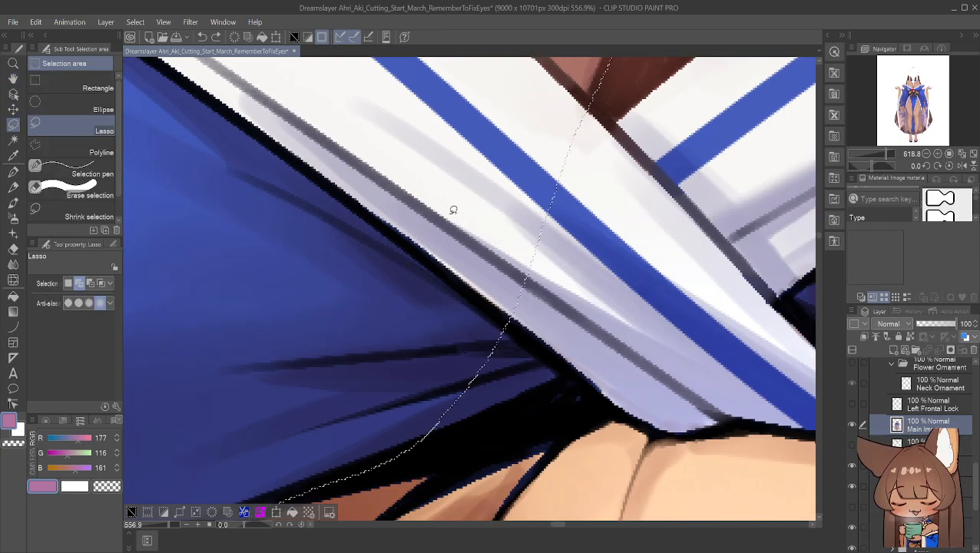
Add a narrow Lasso strip to the selection from the black fold across the white collar to the chest's dark centre line
scroll(252, 201, "down", 2)
scroll(278, 138, "up", 1)
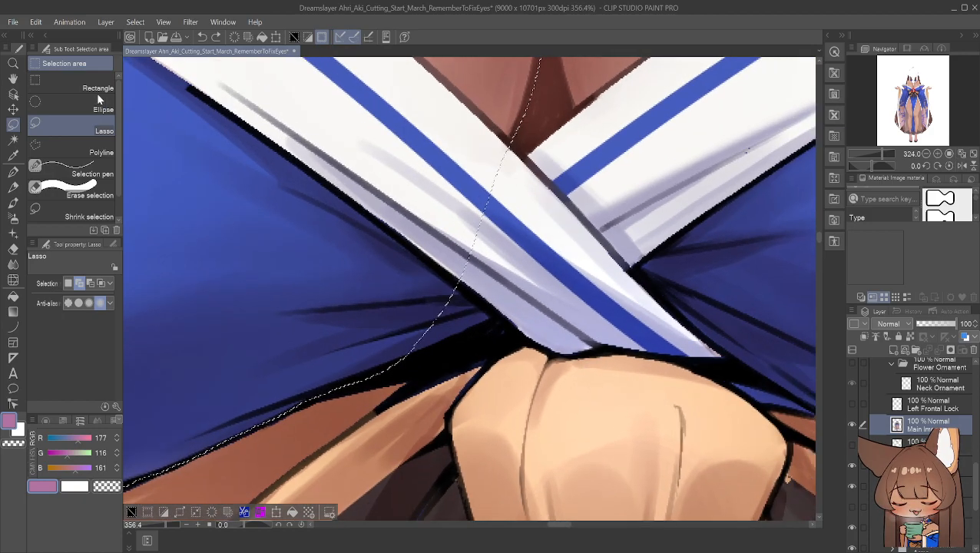
left_click(12, 79)
left_click_drag(284, 165, 312, 252)
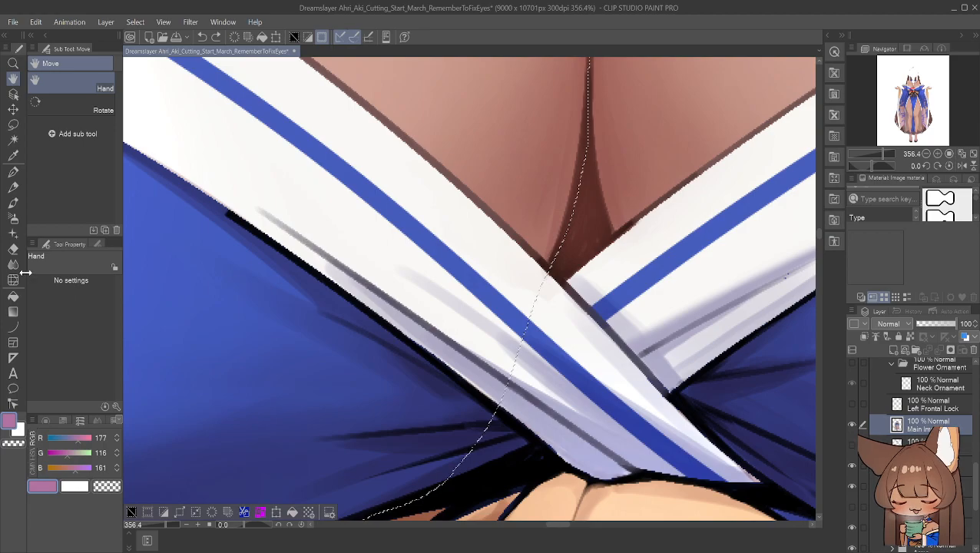
left_click(13, 124)
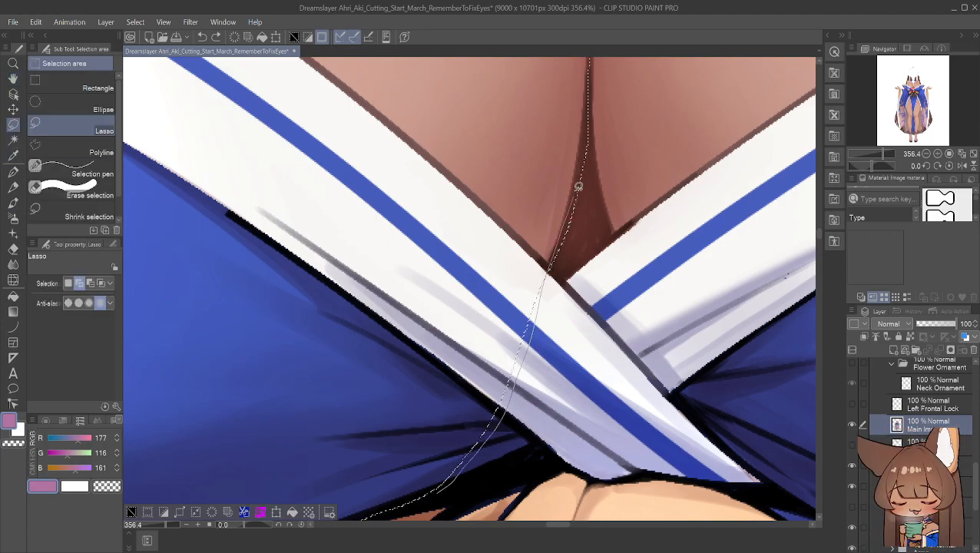
mouse_move(496, 128)
left_mouse_down()
mouse_move(376, 285)
mouse_move(354, 405)
left_mouse_up()
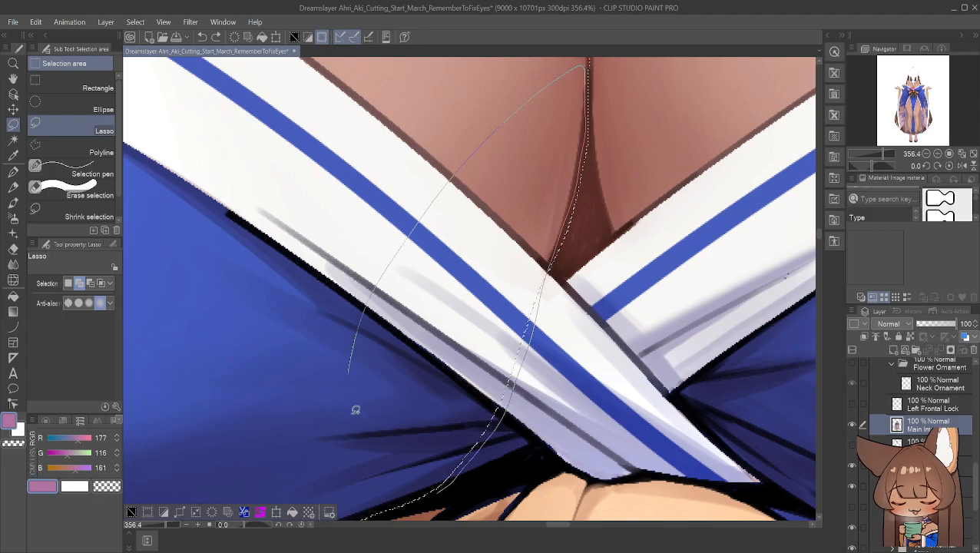
left_click_drag(439, 488, 438, 490)
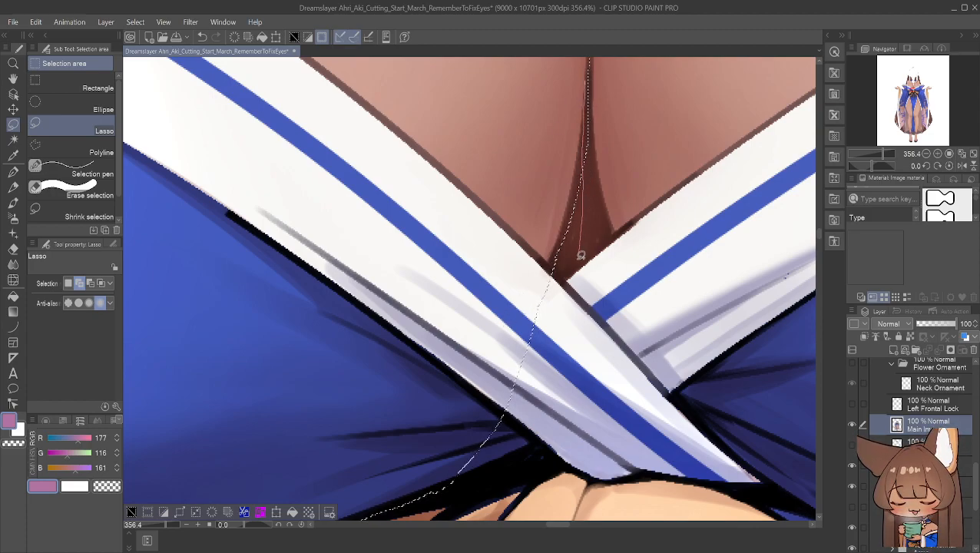
Extend the selection further with the Lasso across the collar overlap and into the dark brown gap above it
mouse_move(337, 425)
left_mouse_down()
mouse_move(329, 264)
mouse_move(449, 131)
left_mouse_up()
left_click_drag(571, 78, 579, 78)
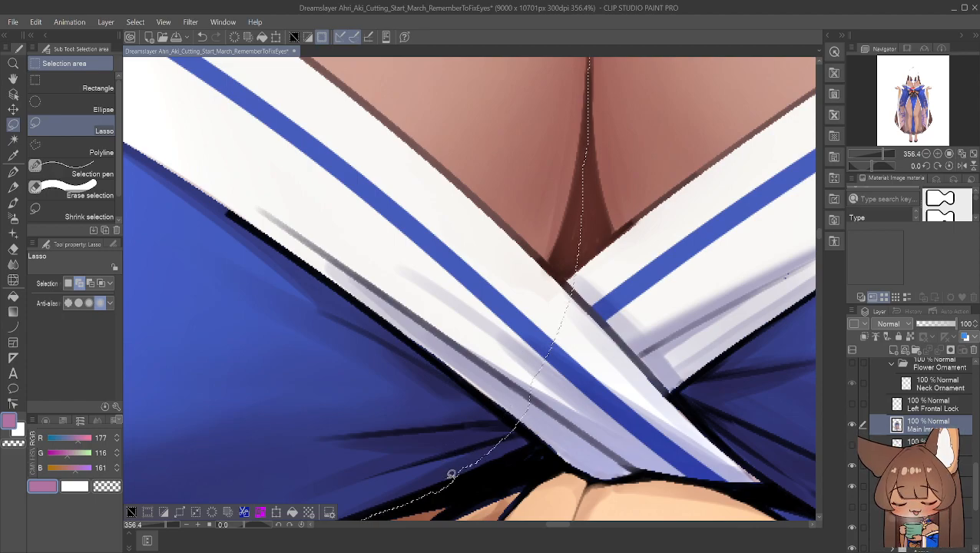
left_click_drag(526, 313, 406, 243)
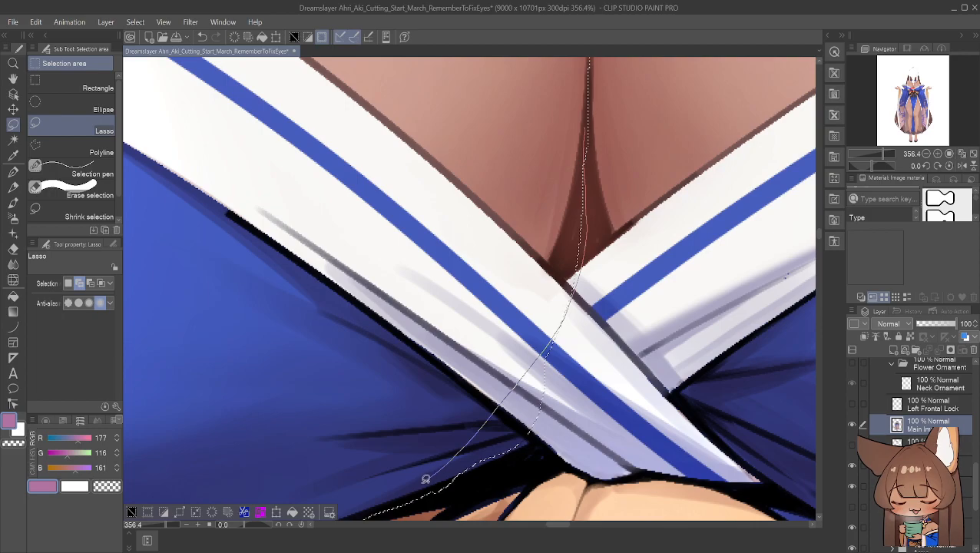
mouse_move(349, 483)
left_mouse_down()
mouse_move(380, 308)
mouse_move(486, 162)
mouse_move(546, 133)
mouse_move(586, 130)
left_mouse_up()
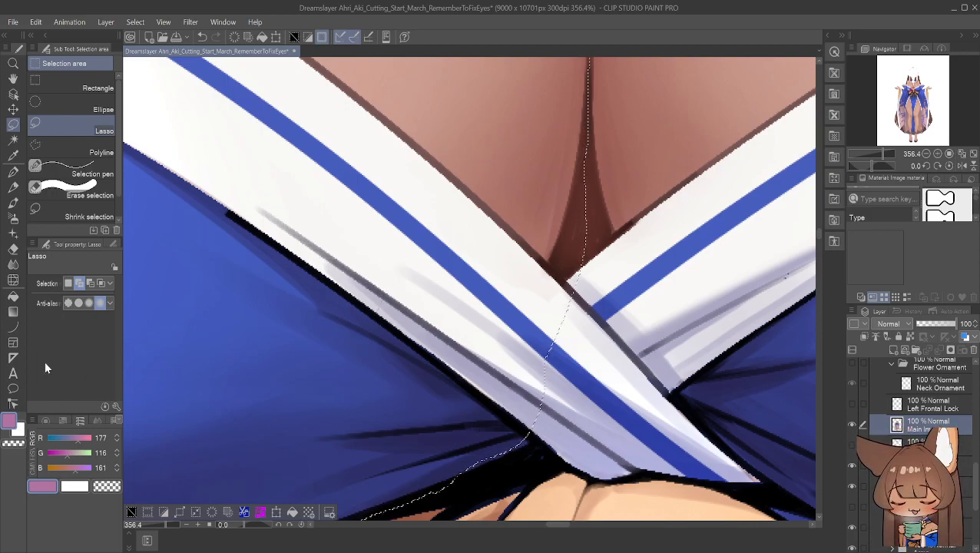
Subtract the bulge over the black fold and lower collar with the Lasso, and fill the small nick at the blue stripe
left_click(90, 283)
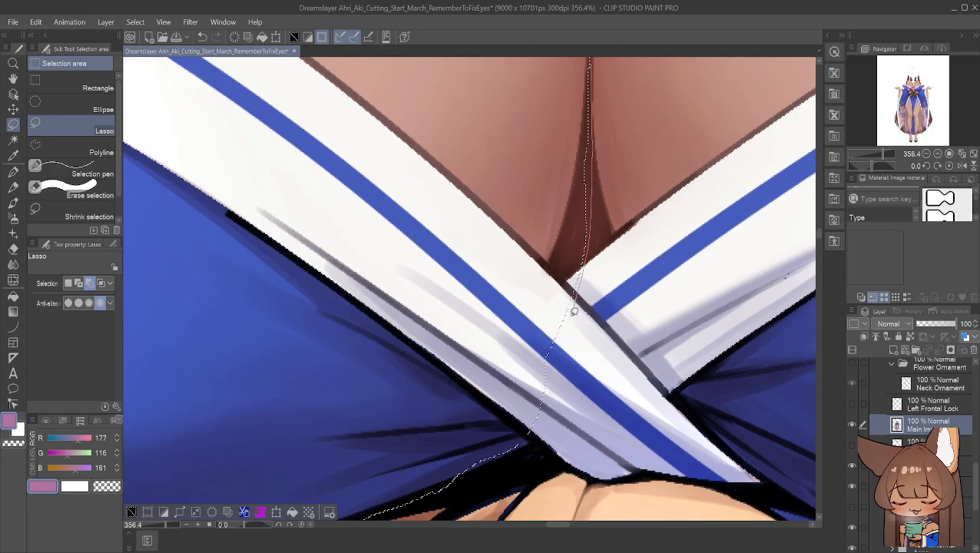
mouse_move(465, 462)
left_mouse_down()
mouse_move(533, 495)
mouse_move(642, 384)
mouse_move(611, 108)
left_mouse_up()
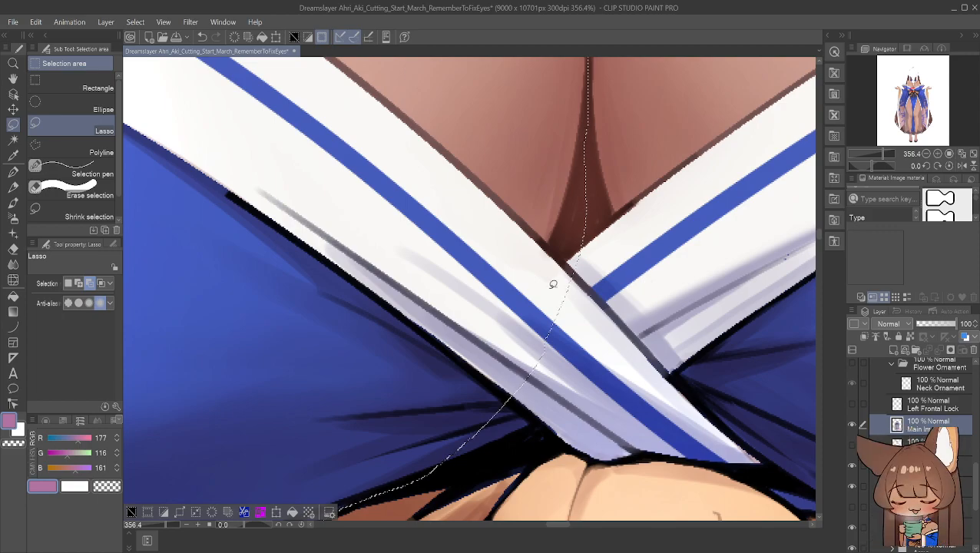
left_click(80, 283)
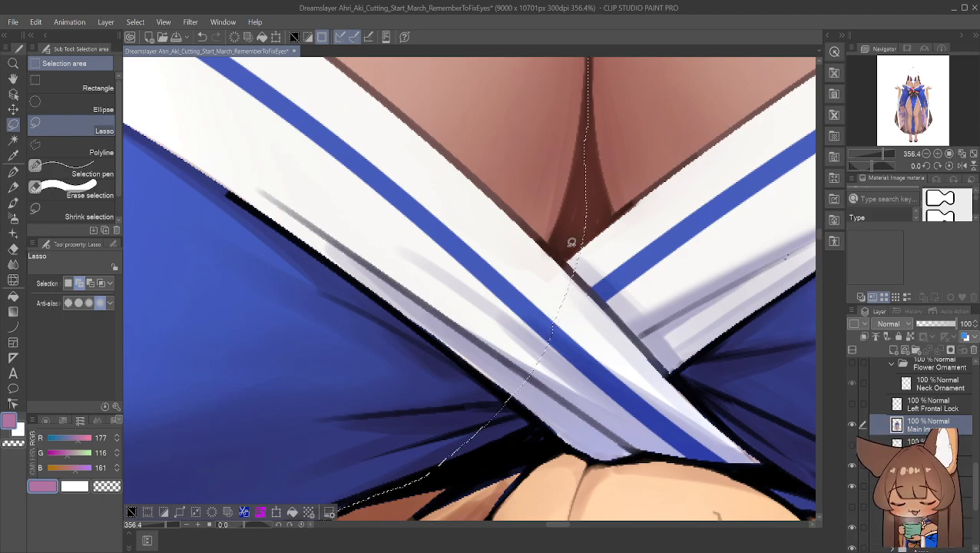
Subtract thin slivers along the chest's centre line from the selection with the Selection pen at brush size 1.0, undoing the first stroke
left_click(17, 76)
left_click_drag(371, 217, 385, 462)
left_click_drag(441, 274, 417, 311)
left_click_drag(425, 274, 431, 136)
scroll(424, 242, "up", 2)
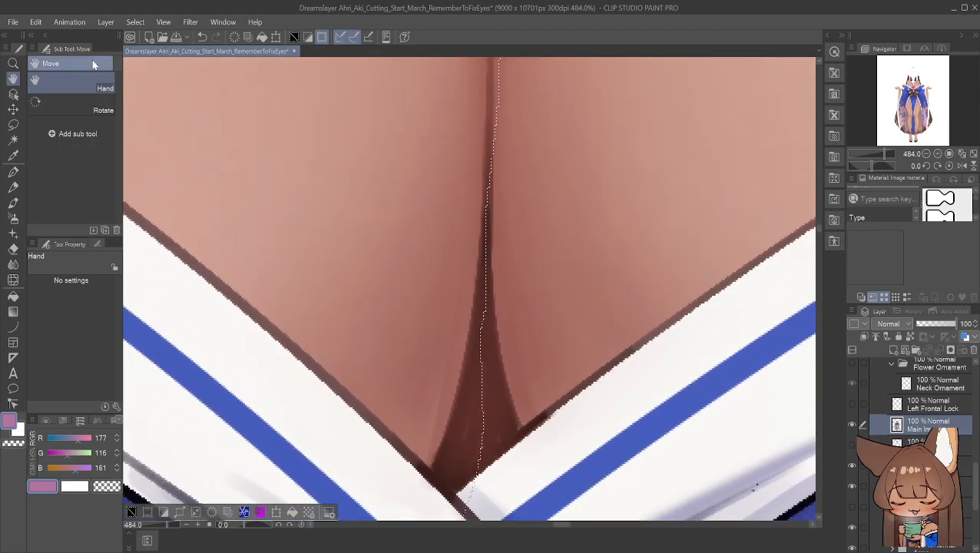
left_click(13, 154)
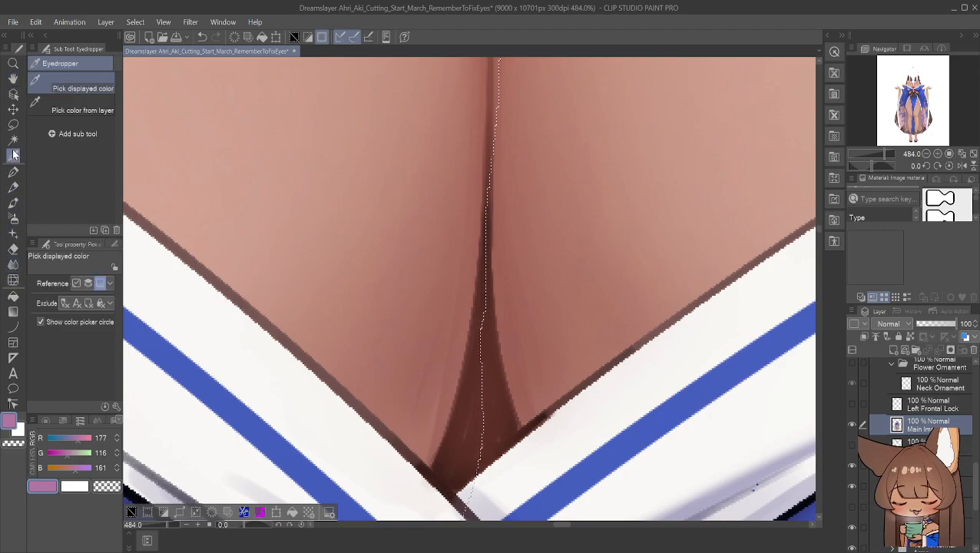
left_click(13, 139)
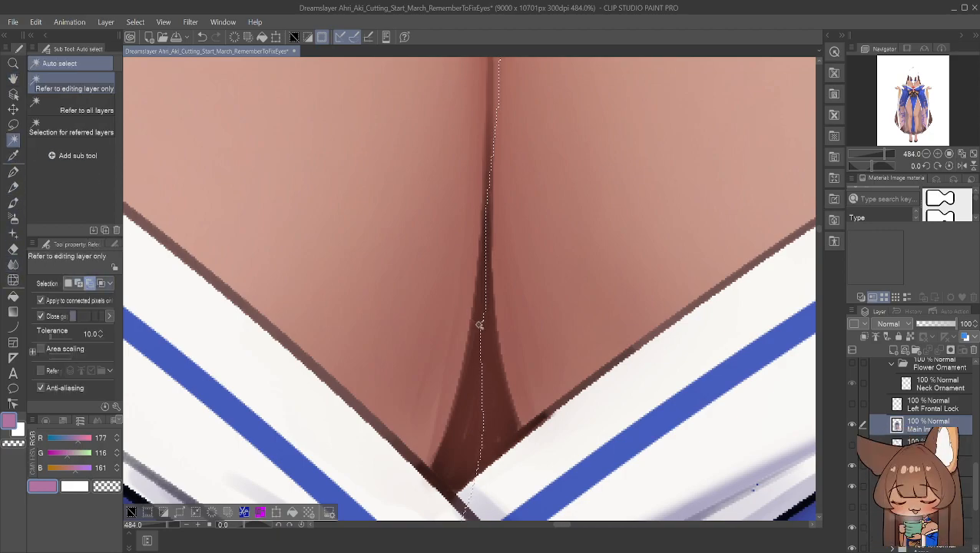
left_click(13, 123)
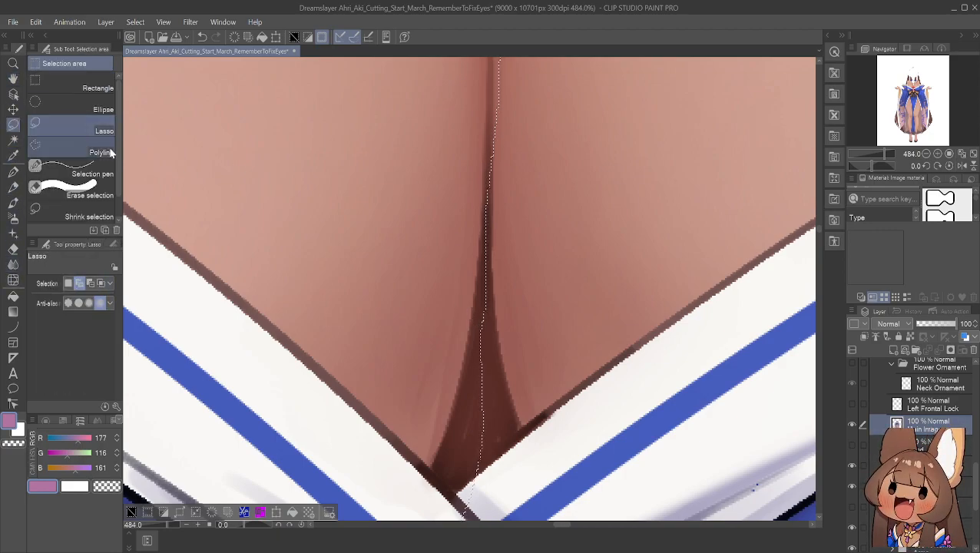
left_click(77, 173)
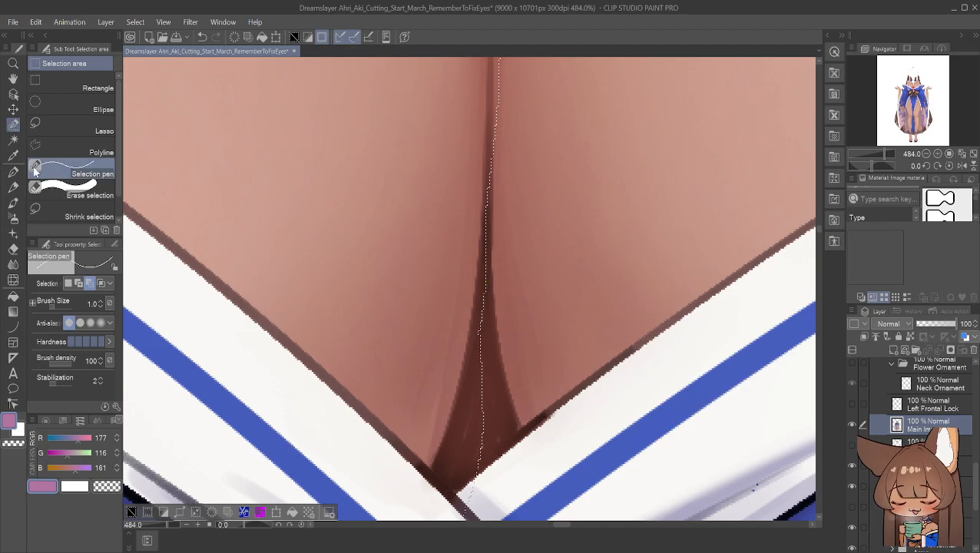
left_click(13, 78)
left_click_drag(408, 107, 415, 320)
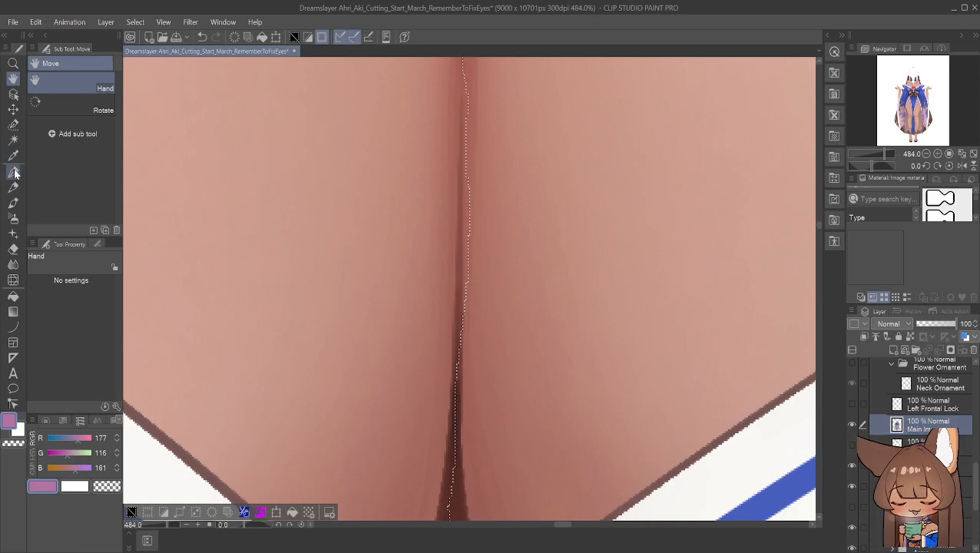
left_click(13, 187)
left_click(13, 125)
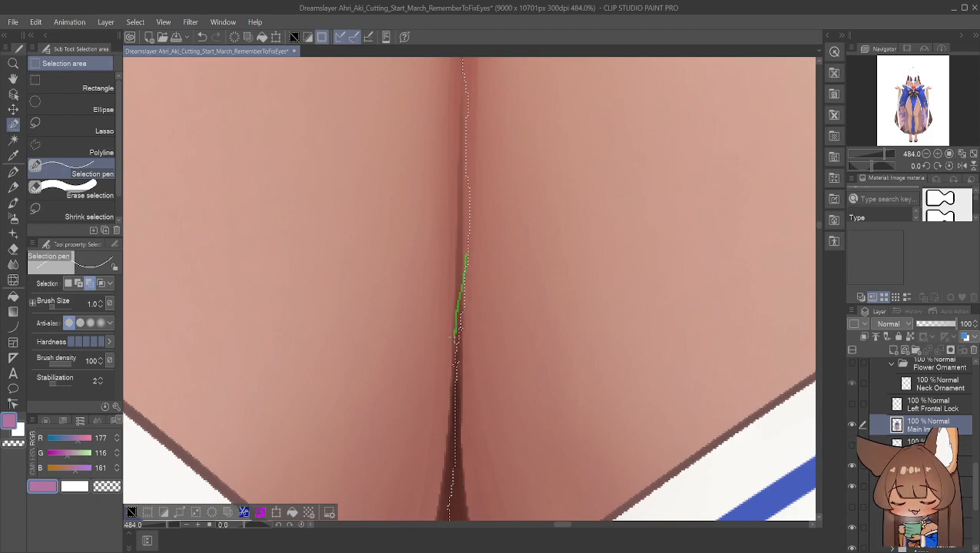
key("ctrl+z")
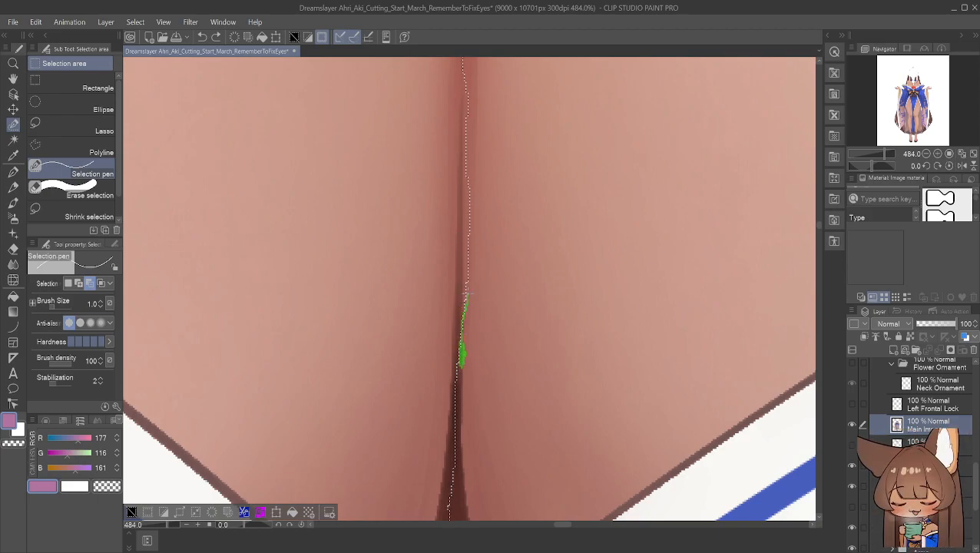
left_click_drag(466, 253, 463, 175)
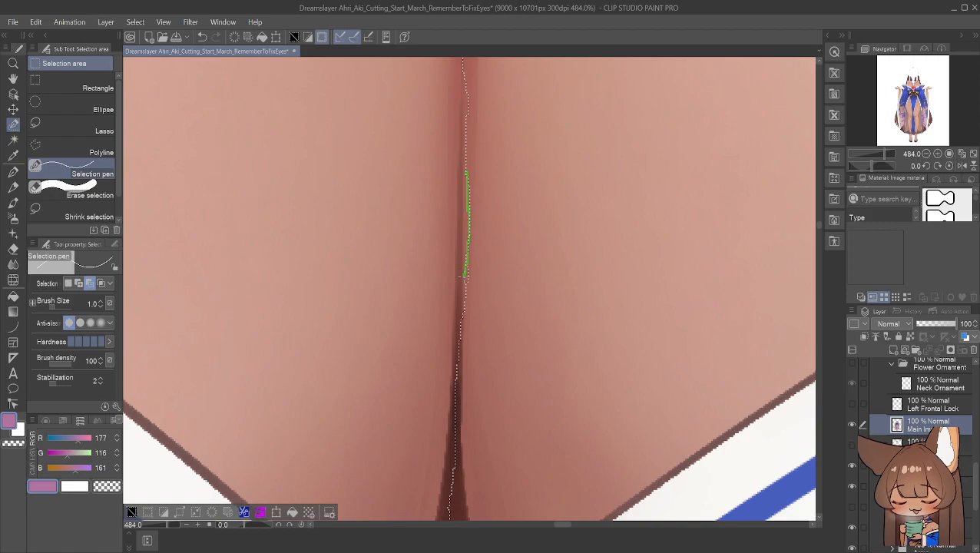
Subtract the ragged fragments along the chest's centre line with the Lasso, and add a narrow strip back along the same stretch
left_click(77, 128)
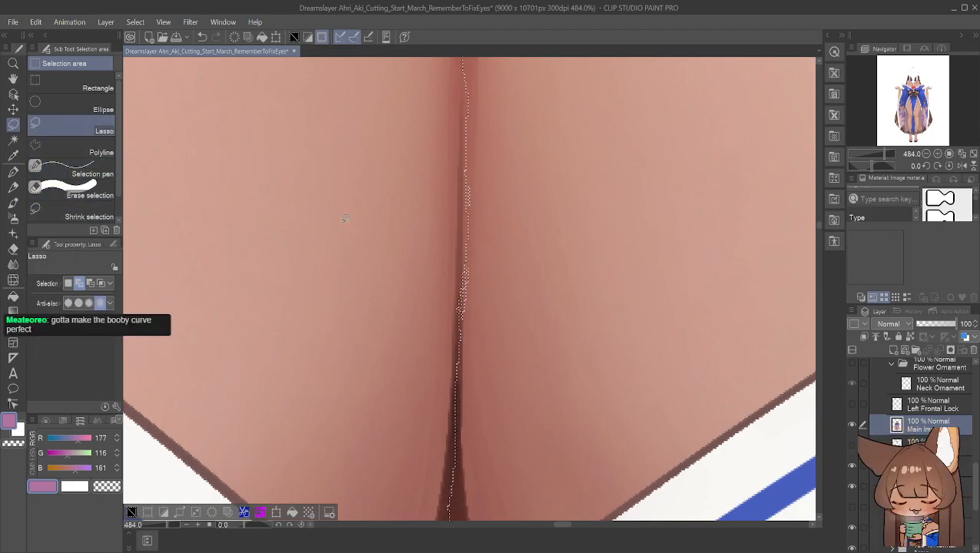
left_click(90, 282)
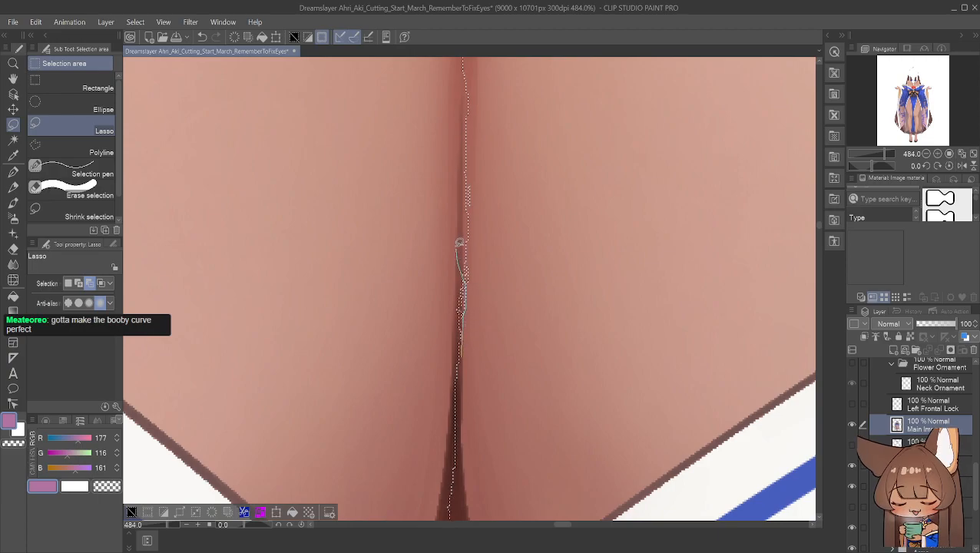
key("ctrl+z")
left_click_drag(464, 284, 461, 368)
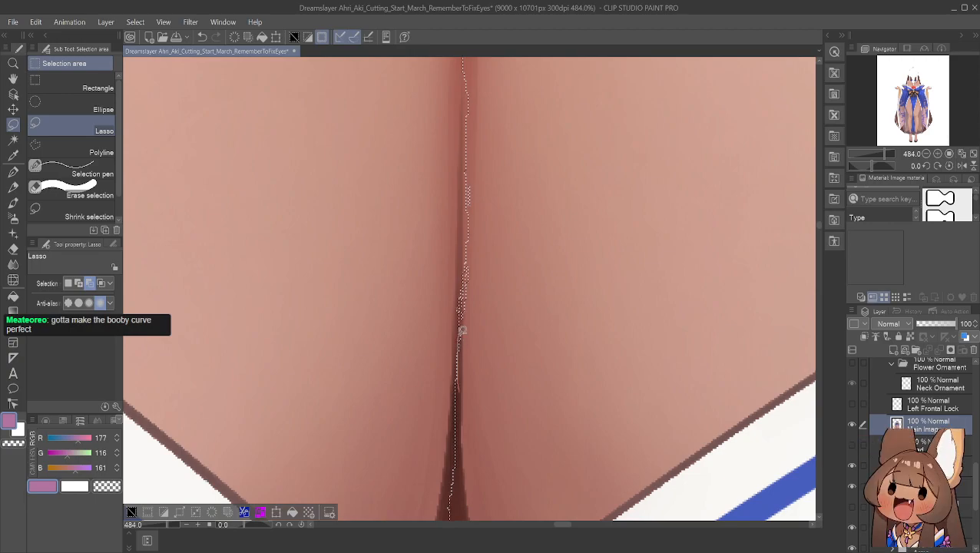
mouse_move(465, 134)
left_mouse_down()
mouse_move(601, 277)
mouse_move(463, 388)
left_mouse_up()
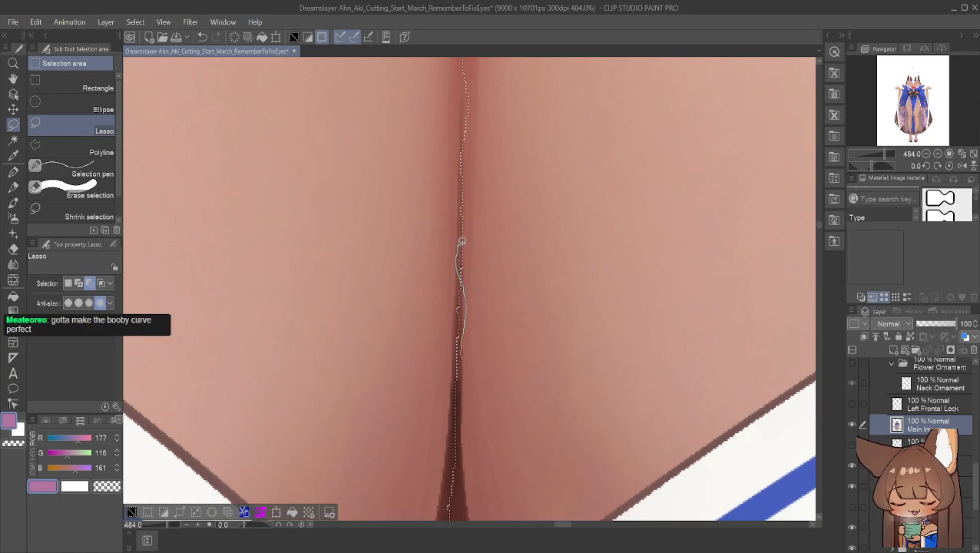
mouse_move(473, 87)
left_mouse_down()
mouse_move(493, 328)
mouse_move(473, 285)
left_mouse_up()
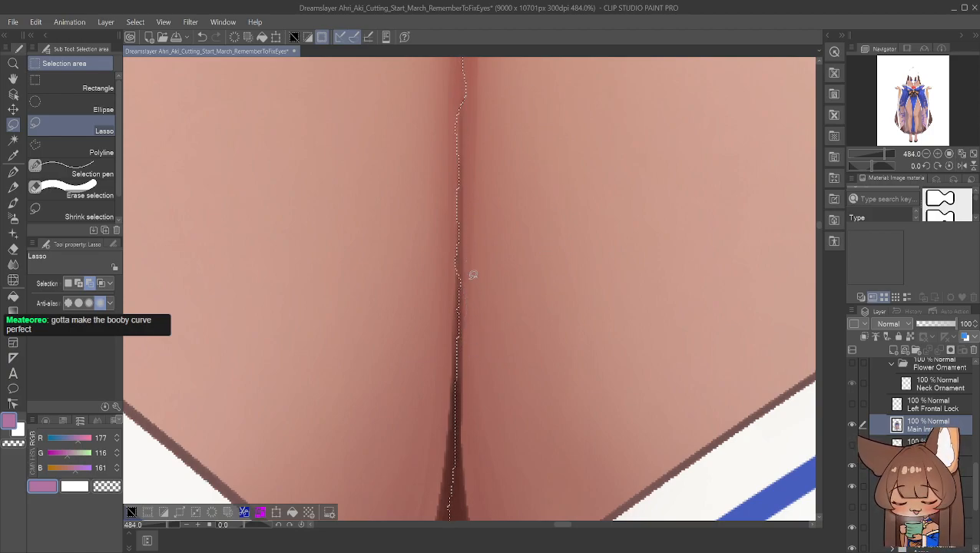
left_click(79, 284)
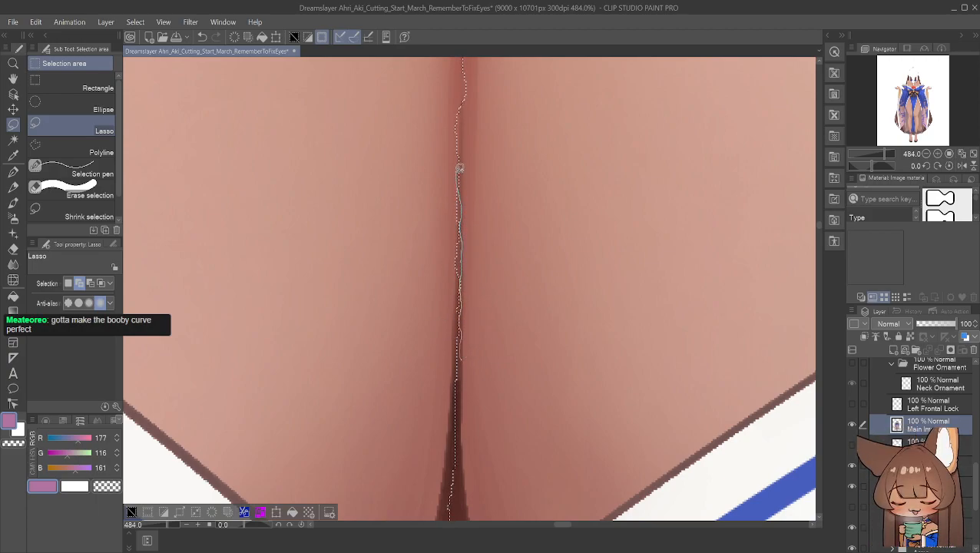
left_click_drag(463, 352, 462, 353)
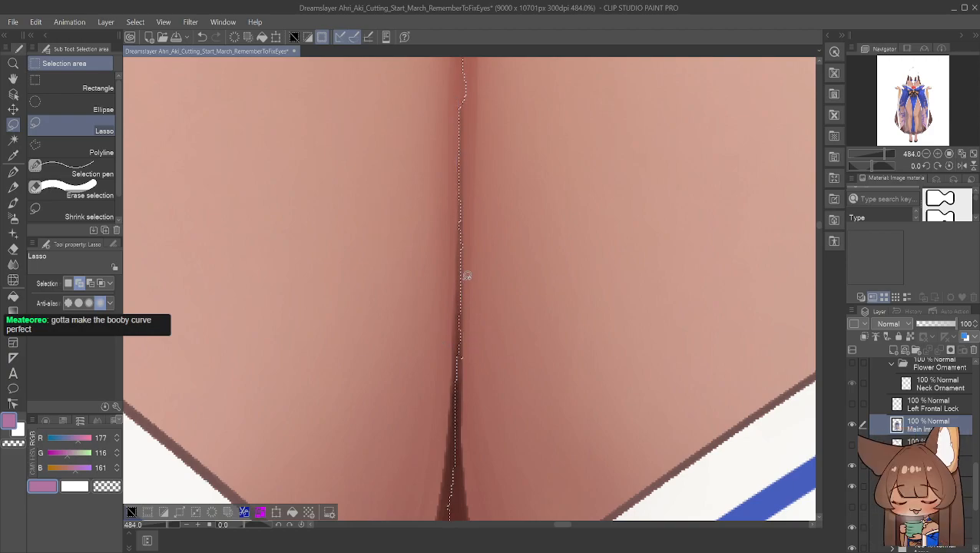
Smooth the selection edge on the lower centre line with the Selection pen, trimming the protruding pixels and filling the small nick above them
scroll(454, 278, "up", 5)
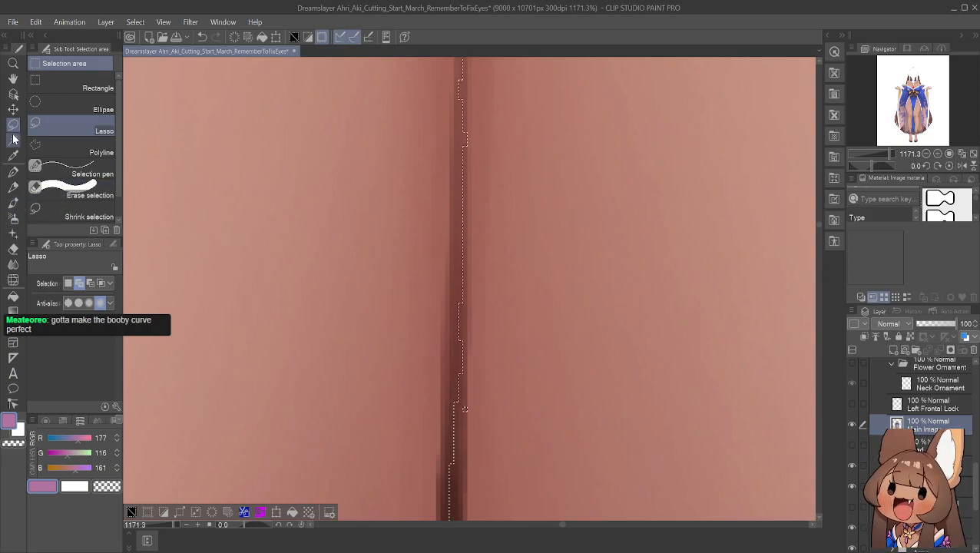
left_click(83, 173)
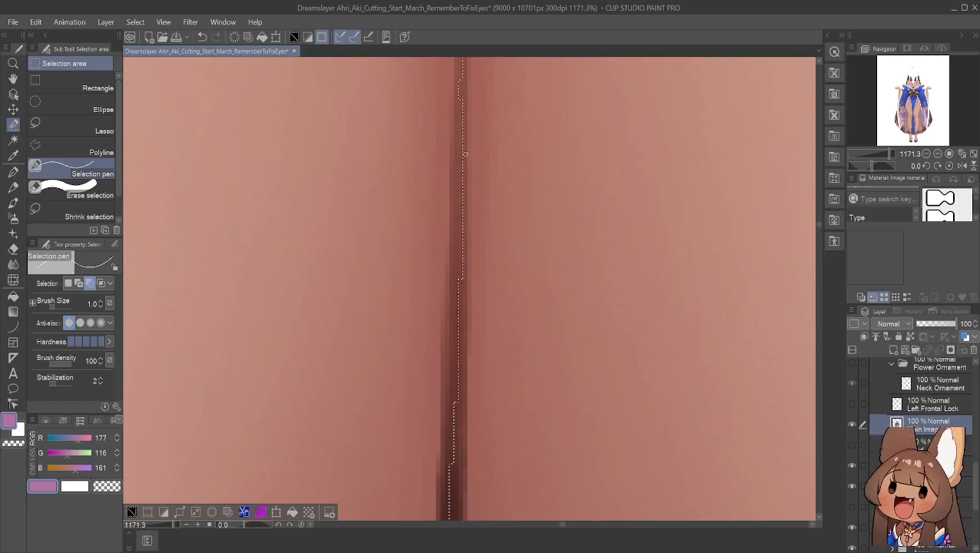
left_click(79, 283)
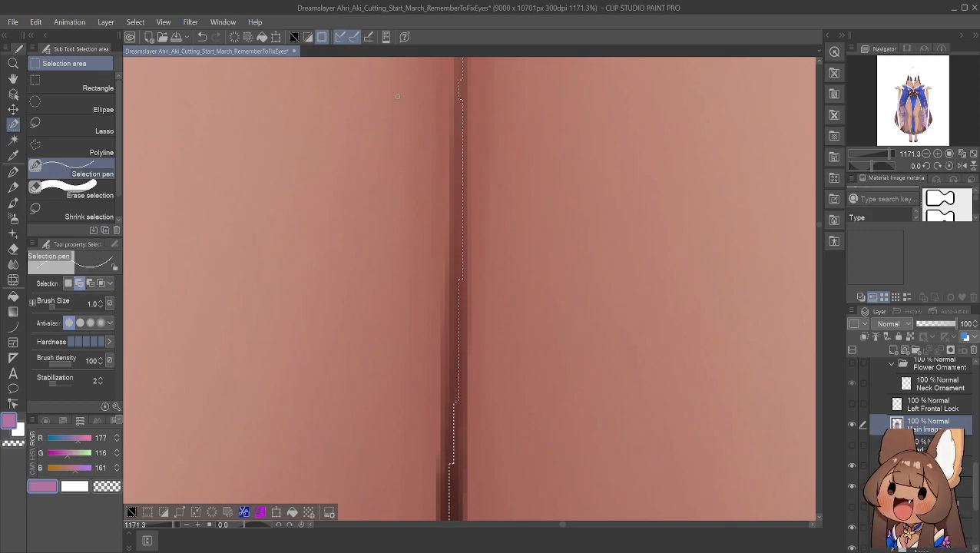
left_click_drag(459, 79, 460, 98)
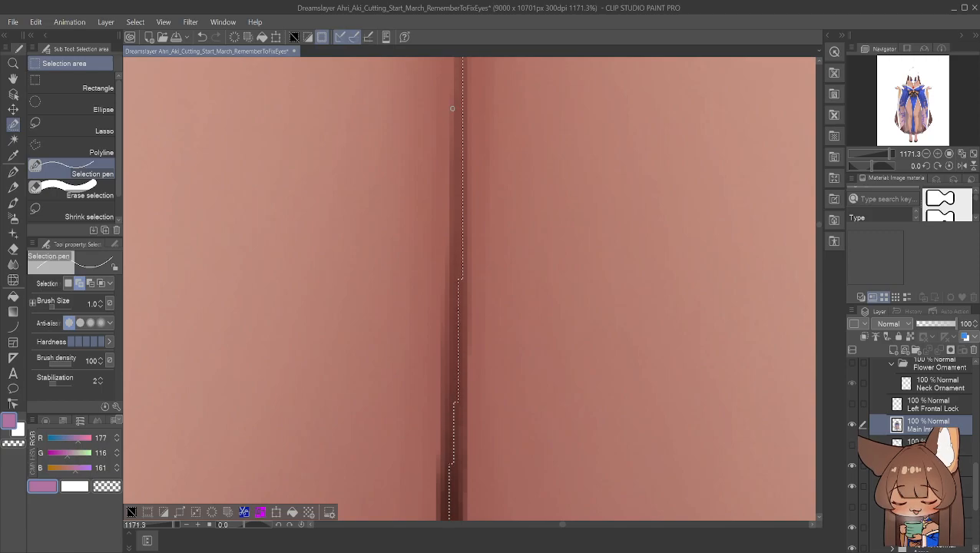
Even out the selection edge on the next stretch up the centre line, trimming its protruding pixels with the Selection pen in subtract mode
left_click(13, 79)
left_click_drag(487, 155, 496, 328)
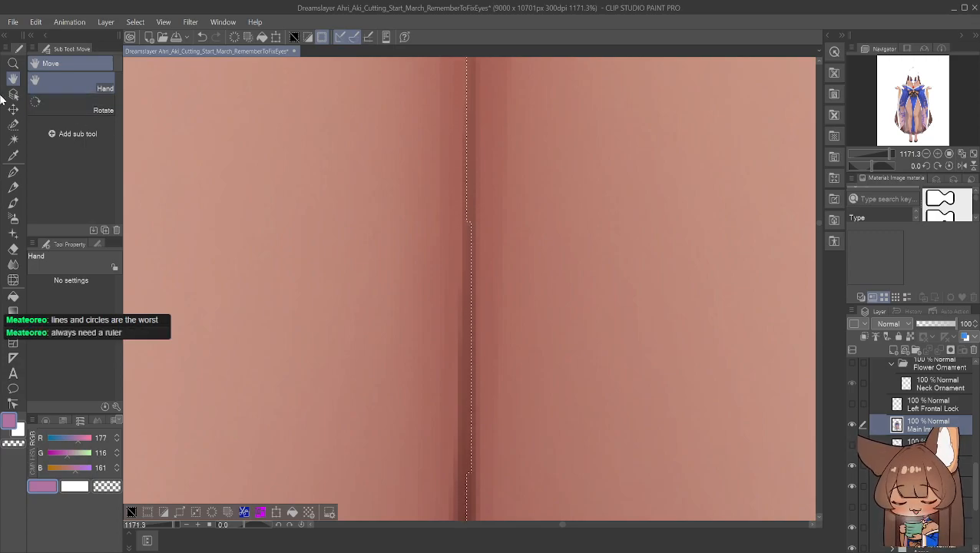
left_click(14, 124)
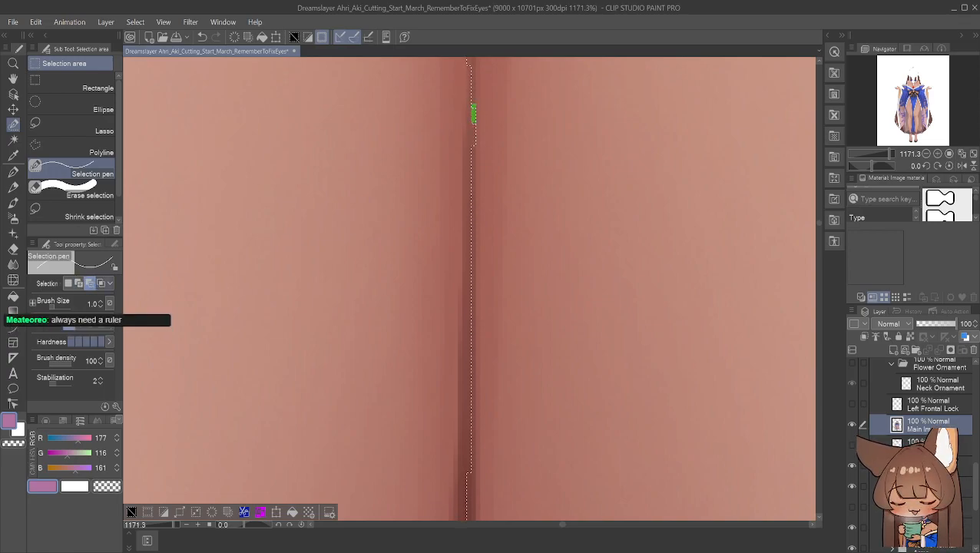
Straighten the upper centre-line edge with the Selection pen by filling the inward nick and subtracting the bulge and leftover strip above it
left_click(13, 79)
left_click_drag(341, 98, 346, 273)
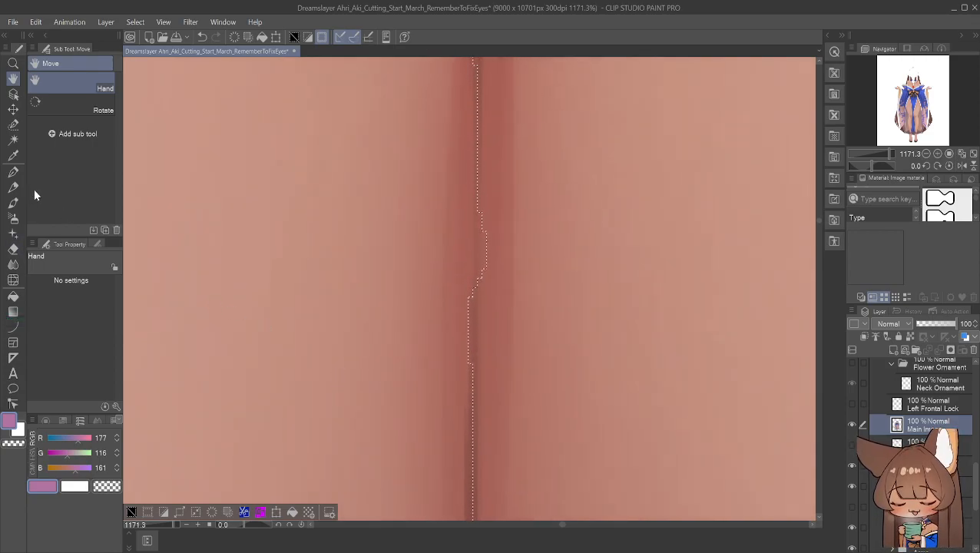
left_click(13, 125)
left_click(465, 364, "alt")
left_click(78, 284)
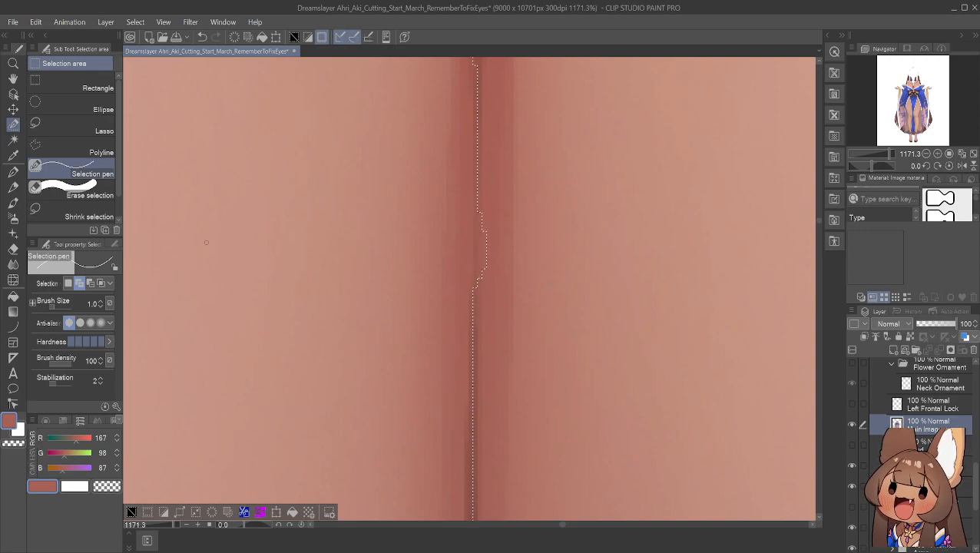
left_click(90, 284)
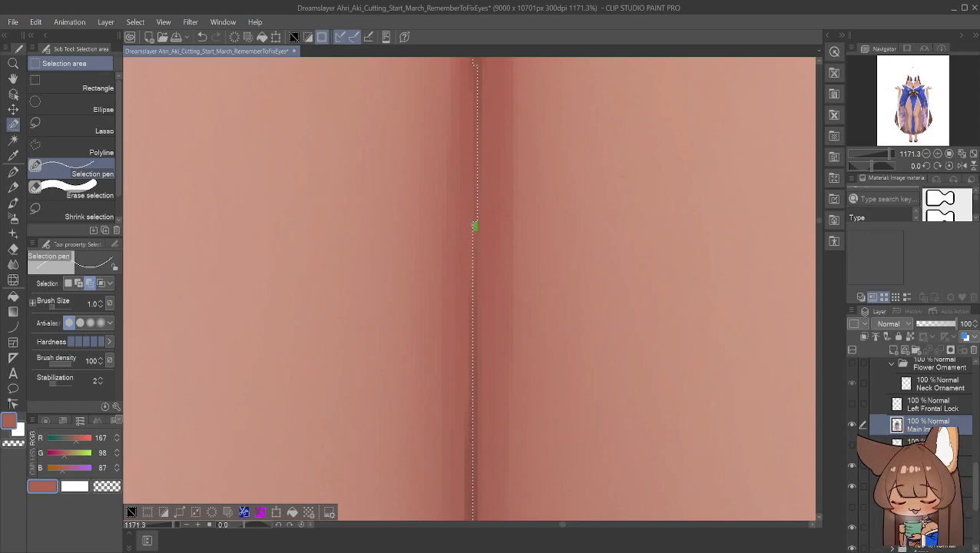
left_click(78, 284)
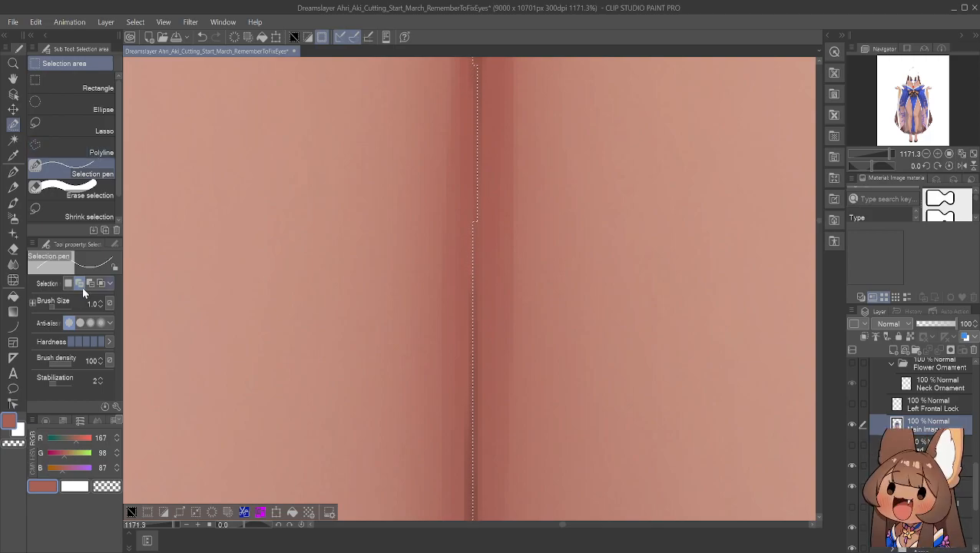
left_click(93, 284)
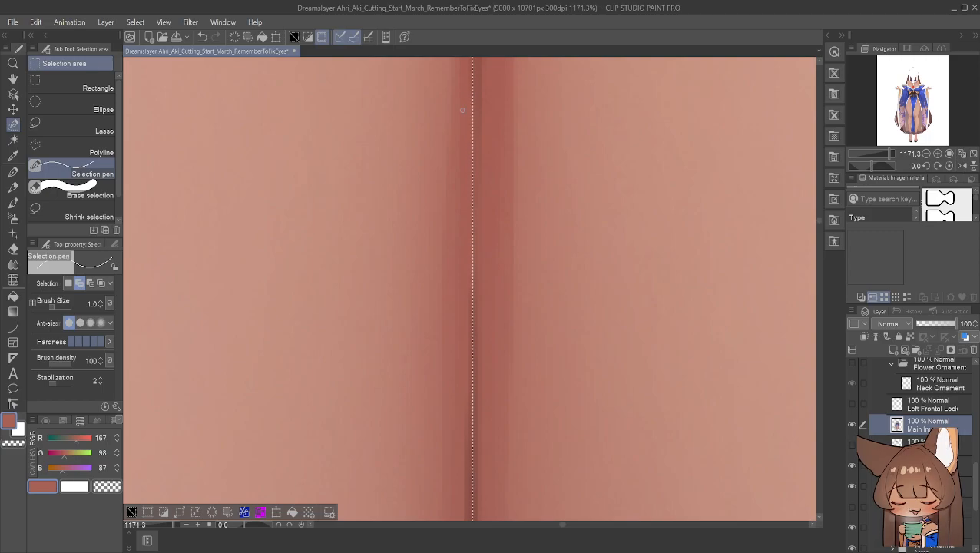
Soften the stair-stepped selection edge on the centre line below the transparent ornament gap with the Selection pen
left_click(13, 79)
left_click_drag(508, 179, 494, 487)
scroll(531, 341, "down", 3)
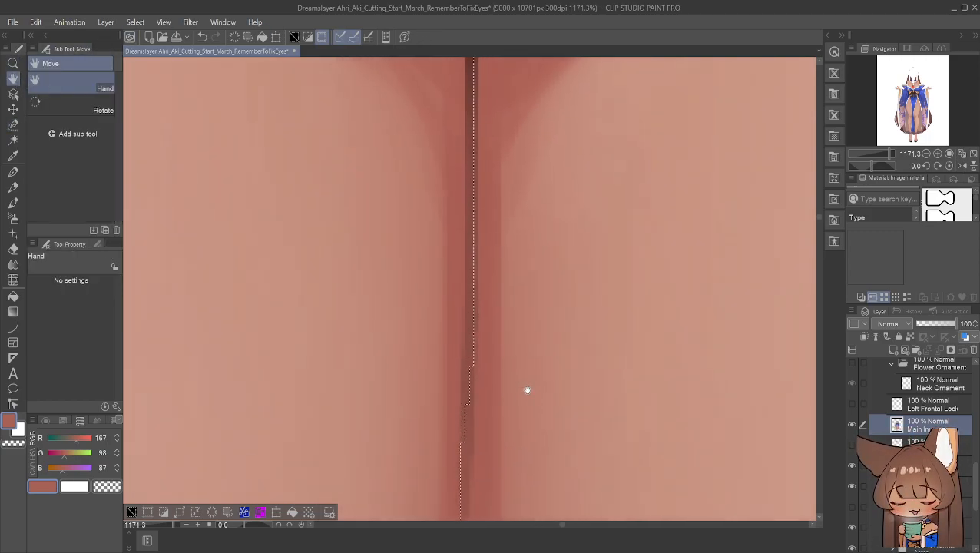
left_click_drag(589, 286, 575, 147)
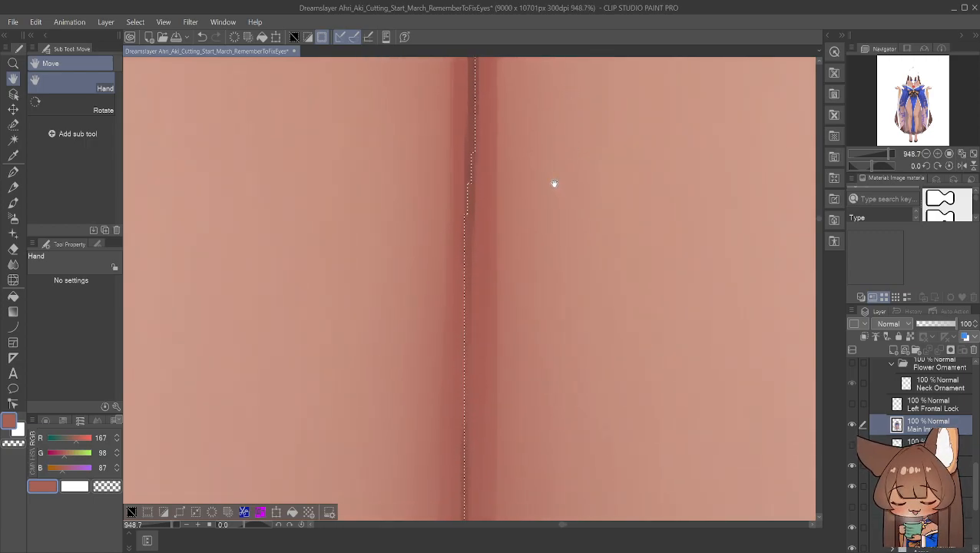
left_click_drag(553, 183, 536, 248)
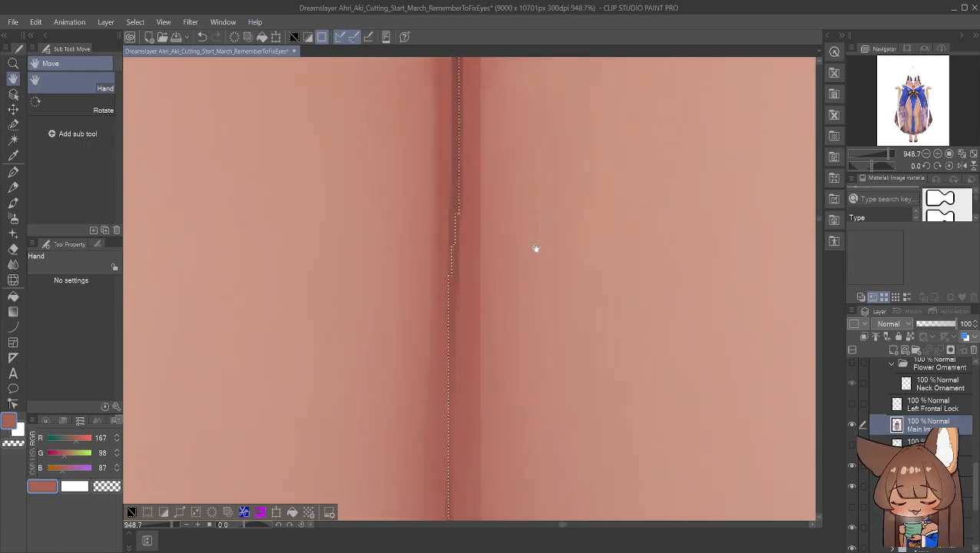
left_click(14, 124)
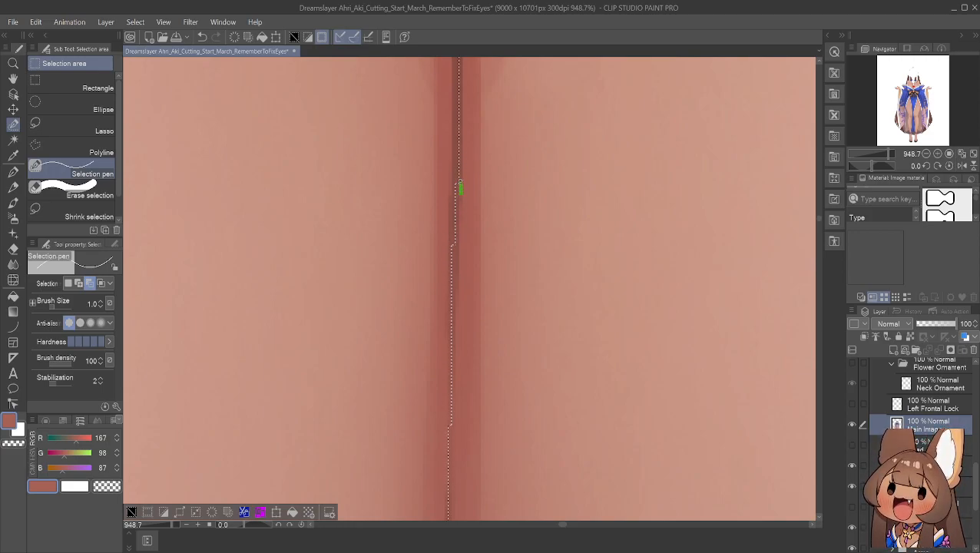
Check the selection outline around the transparent ornament gap and across the whole left-hand chest section
key("space")
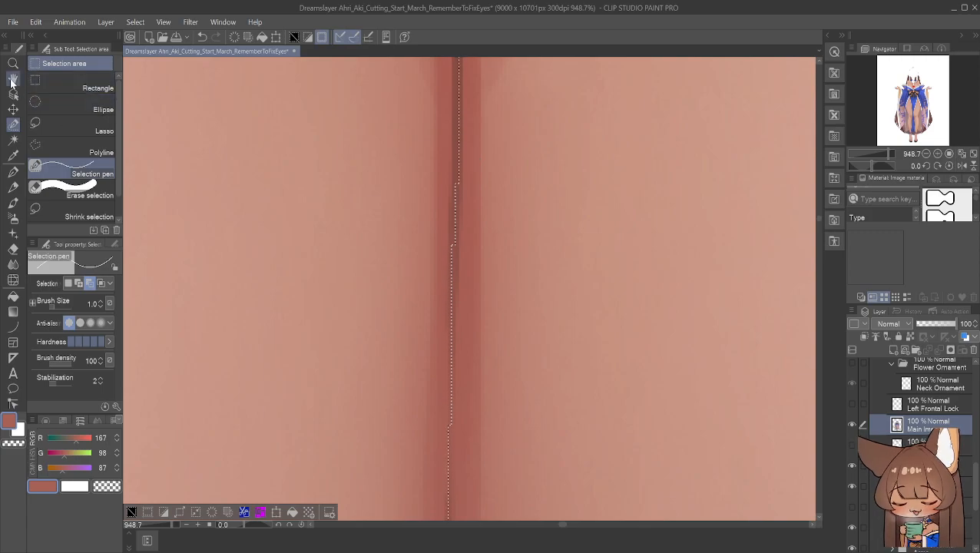
left_click_drag(409, 107, 428, 366)
left_click_drag(389, 199, 591, 527)
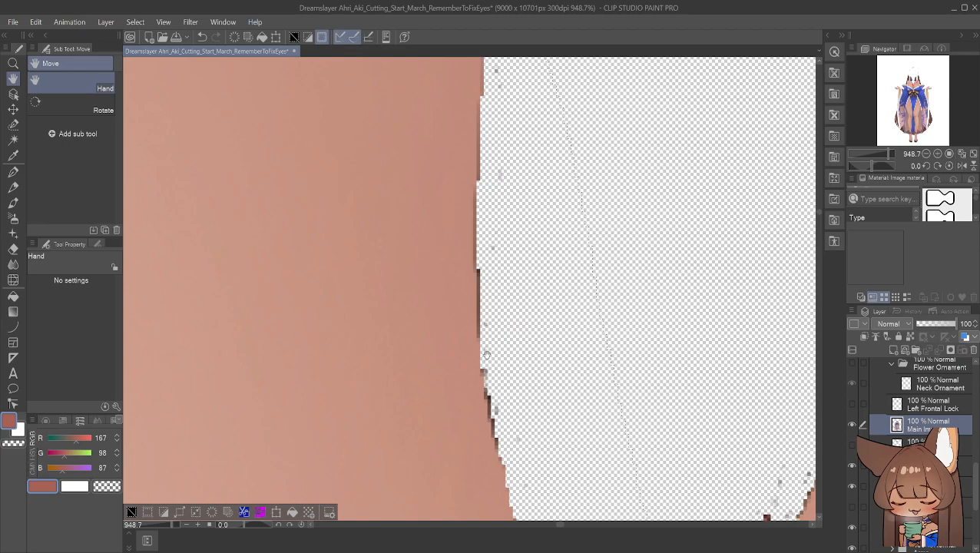
scroll(379, 250, "down", 6)
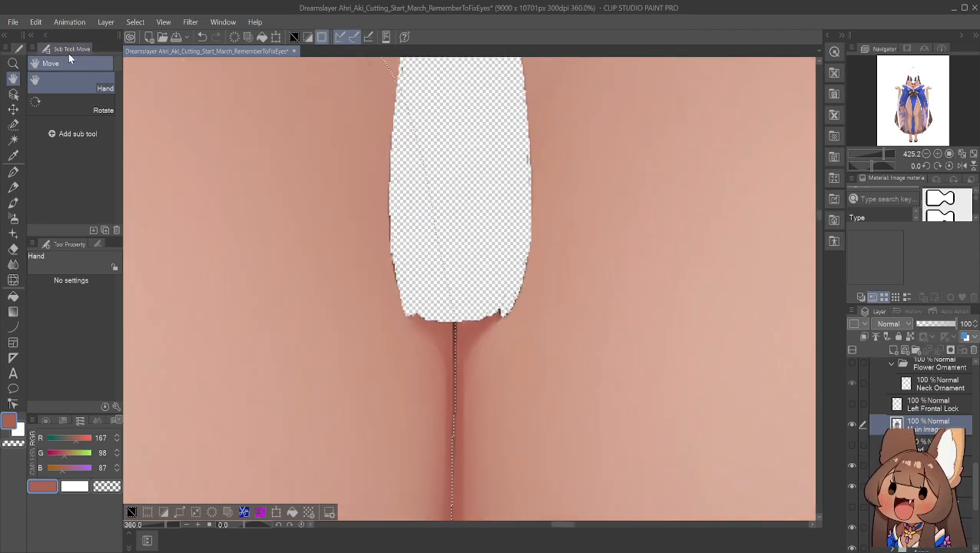
left_click_drag(254, 145, 673, 434)
scroll(640, 323, "down", 7)
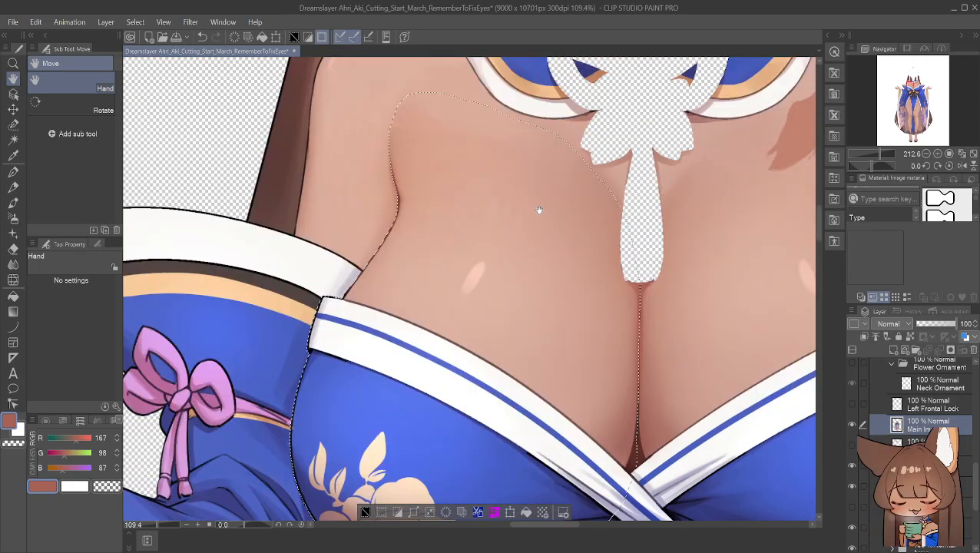
Cut the selected chest section onto a new layer named Right Breast Main and move it into the open folder below Arms in Chest
scroll(539, 210, "down", 2)
left_click_drag(552, 224, 494, 251)
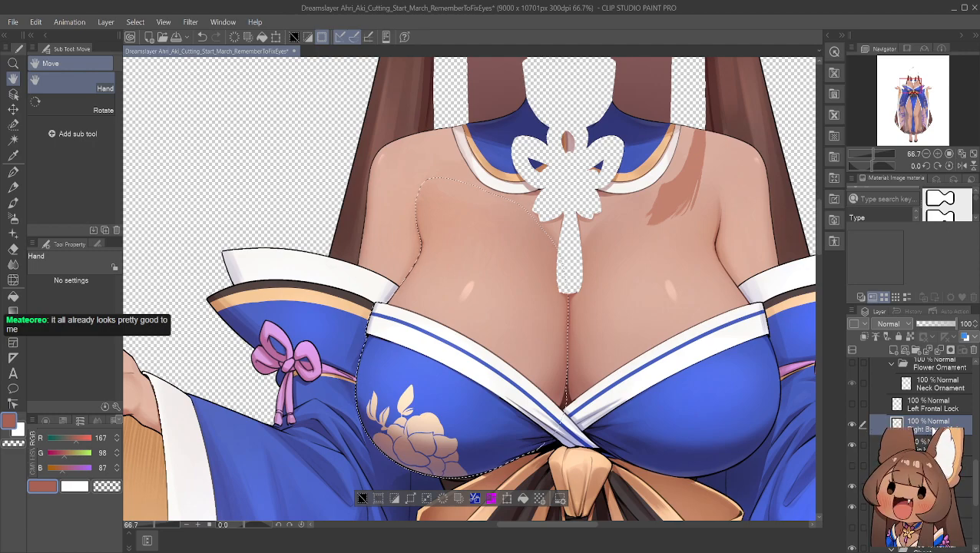
scroll(932, 431, "down", 1)
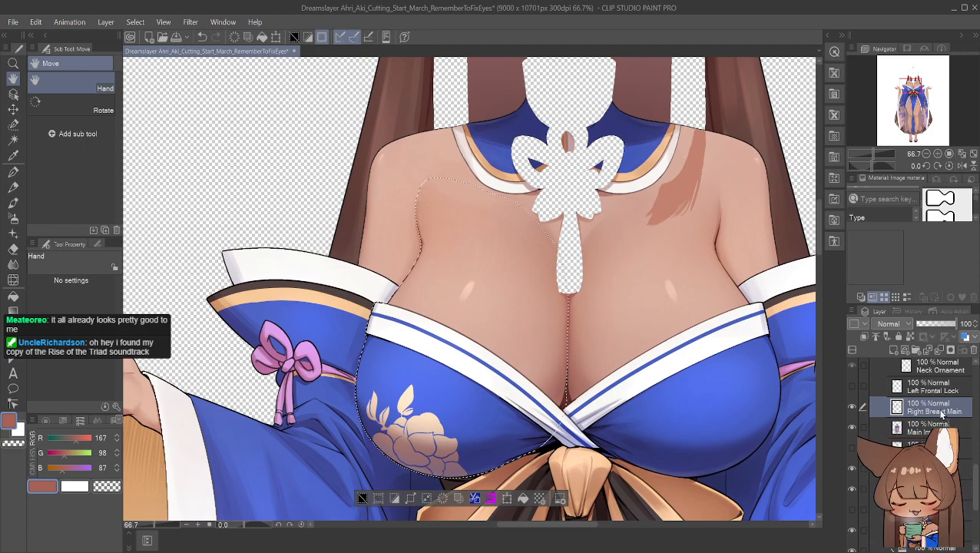
scroll(942, 414, "down", 3)
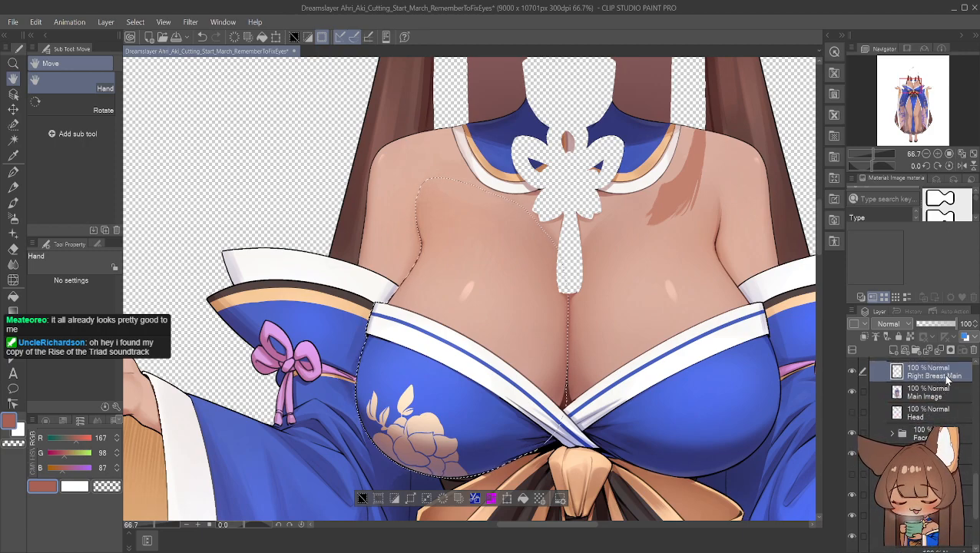
scroll(947, 379, "down", 3)
scroll(930, 399, "down", 3)
left_click_drag(922, 466, 921, 463)
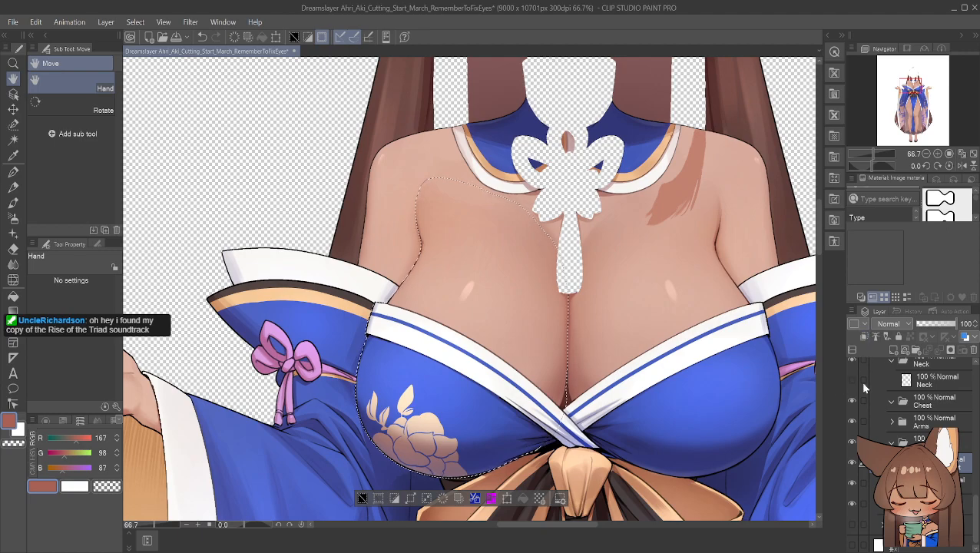
Show the hidden Ornament and Ears folders, the Right Frontal Lock layer and the Flower Ornament folder again
scroll(860, 377, "up", 5)
scroll(866, 386, "up", 5)
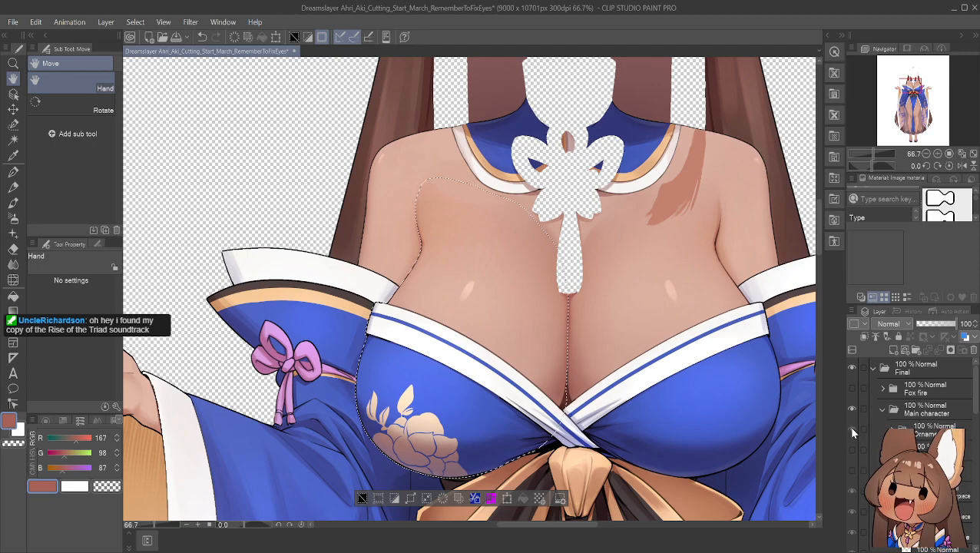
left_click(851, 430)
scroll(854, 500, "down", 3)
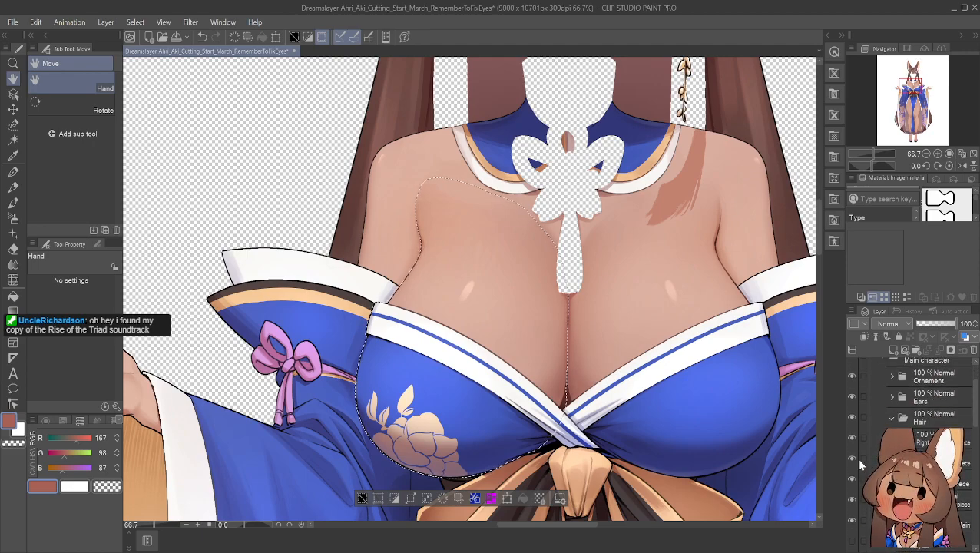
scroll(851, 480, "down", 3)
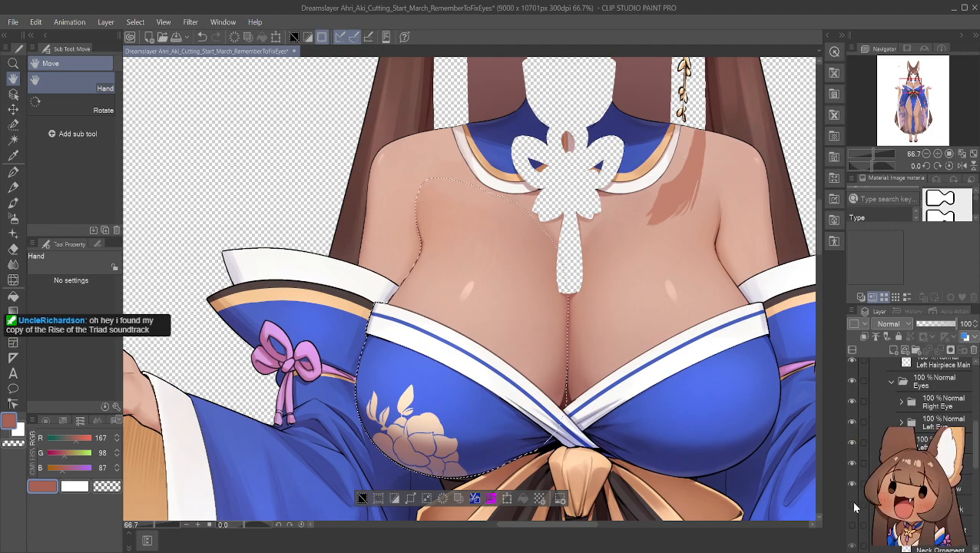
left_click(852, 504)
left_click(852, 525)
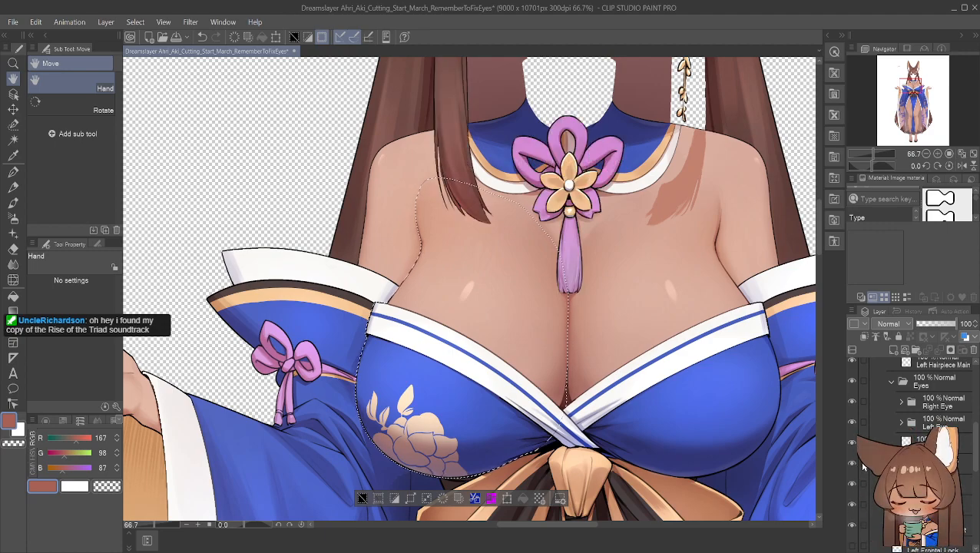
Make the Left Frontal Lock layer and the Neck parts visible again
scroll(848, 414, "down", 2)
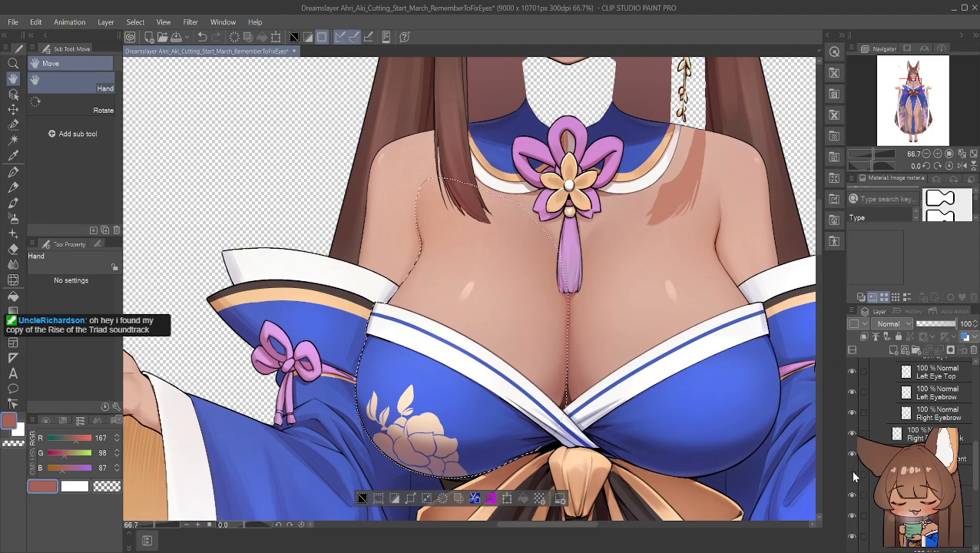
left_click(851, 472)
scroll(851, 460, "down", 2)
scroll(851, 460, "down", 2)
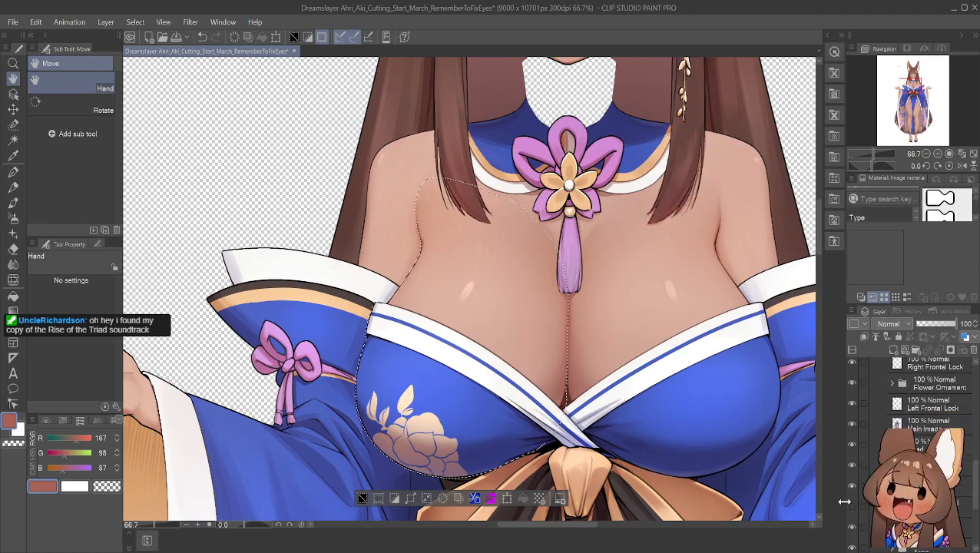
left_click(852, 483)
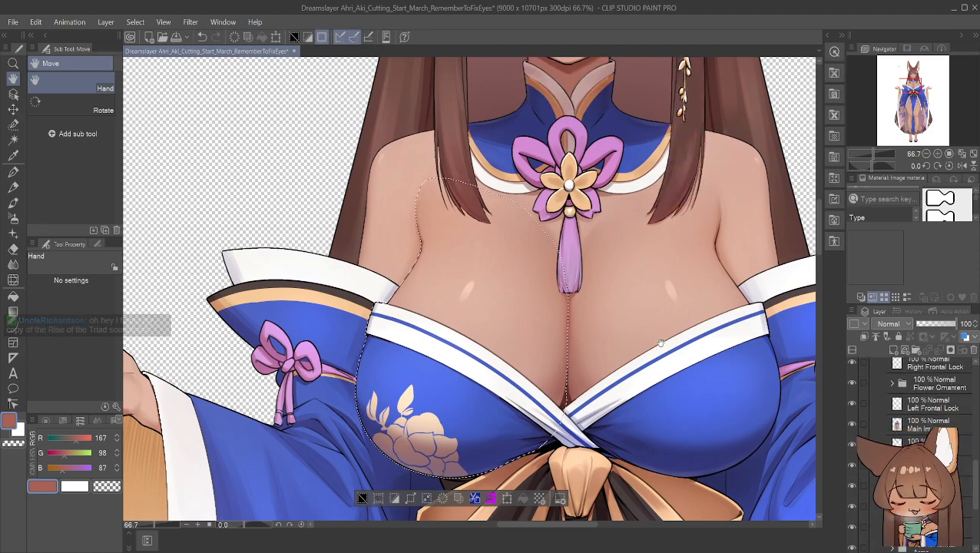
Check the cut chest section by hiding and reshowing the Right Breast Main layer
scroll(609, 296, "up", 1)
scroll(617, 238, "down", 1)
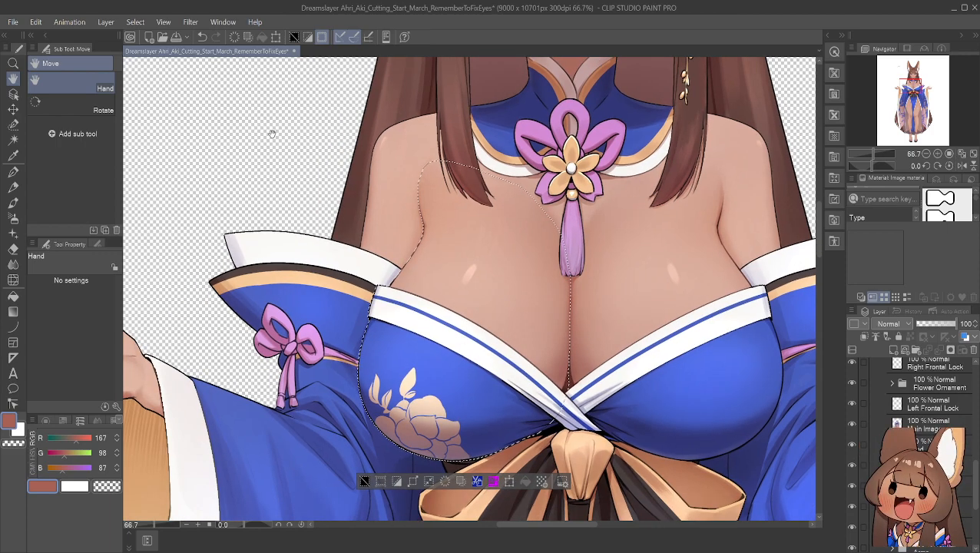
scroll(858, 491, "down", 3)
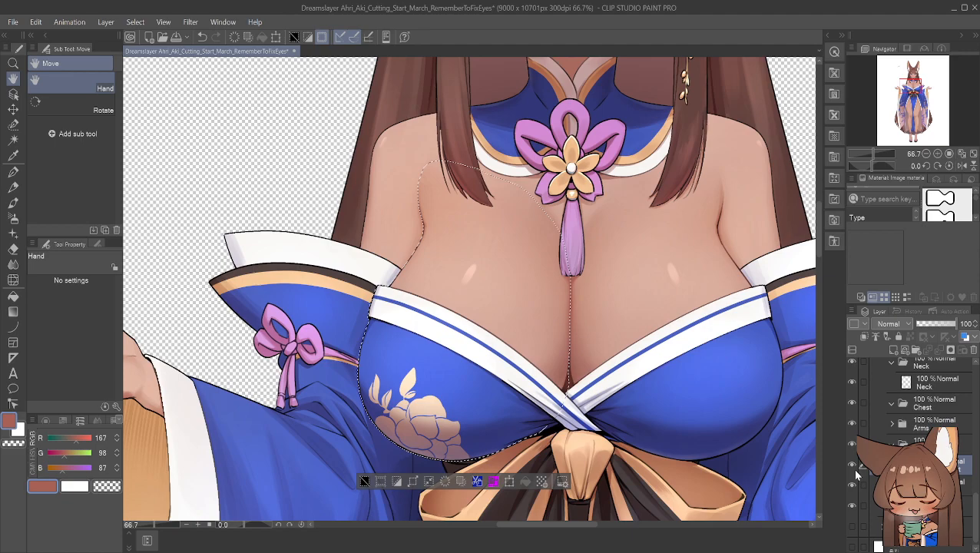
left_click(853, 465)
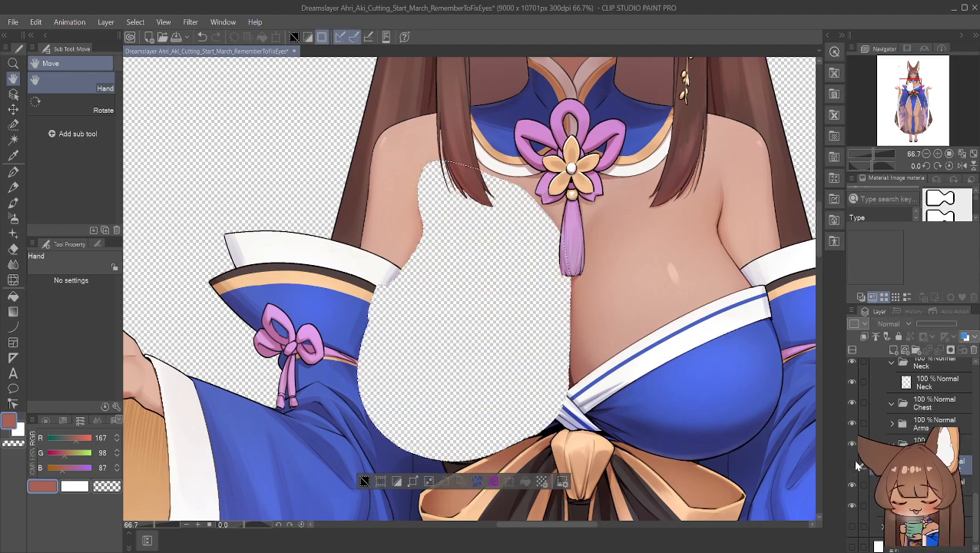
left_click(853, 465)
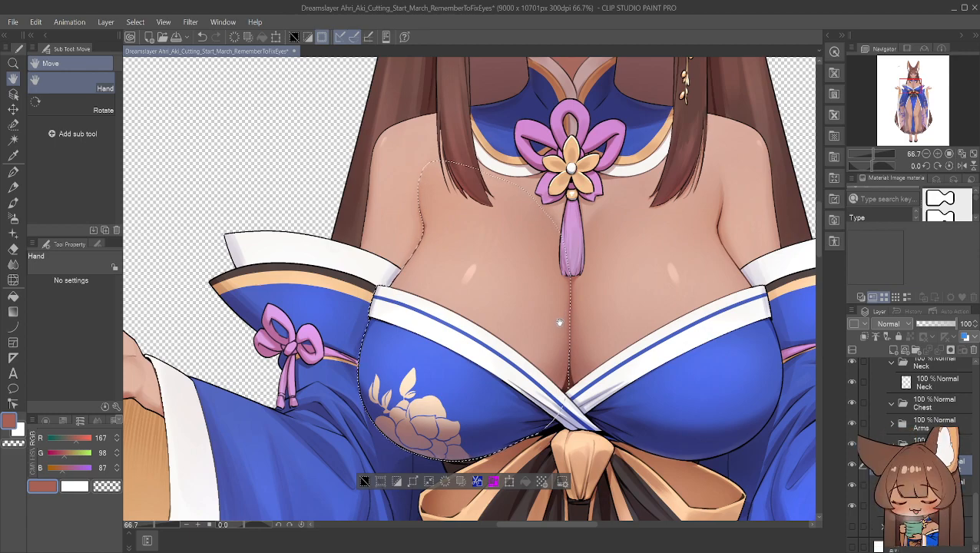
Deselect the outline around the left-hand chest section
left_click(365, 482)
left_click_drag(610, 81, 518, 330)
scroll(485, 351, "down", 2)
key("ctrl+z")
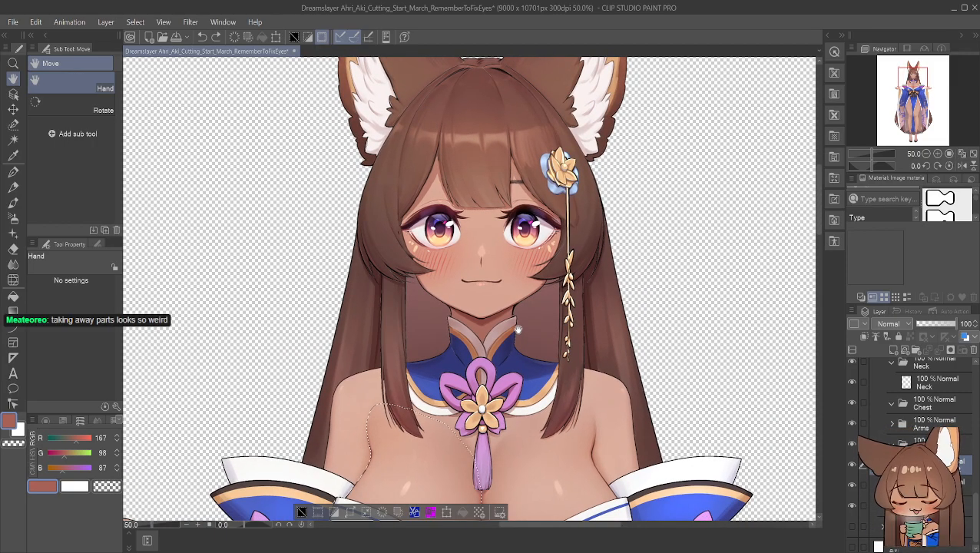
scroll(519, 329, "down", 1)
scroll(470, 382, "up", 1)
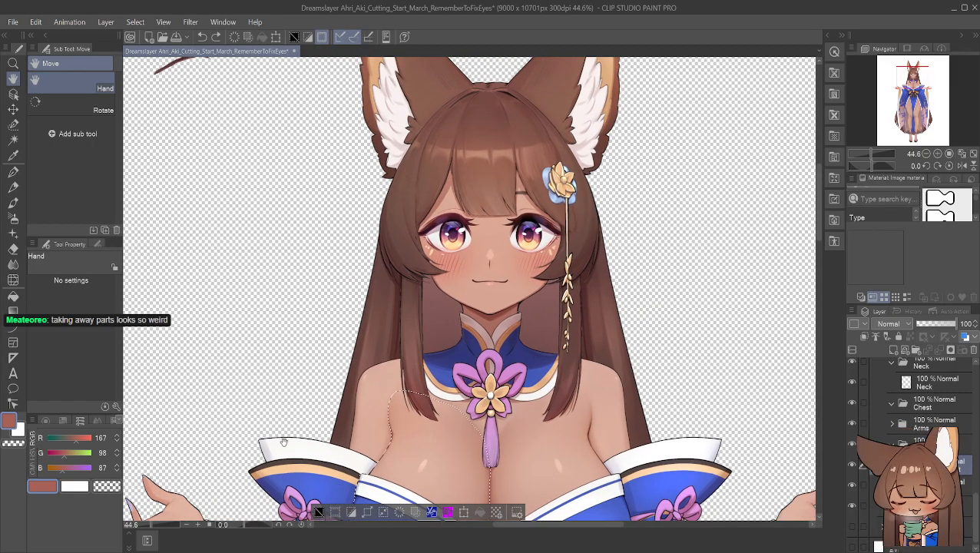
key("ctrl+d")
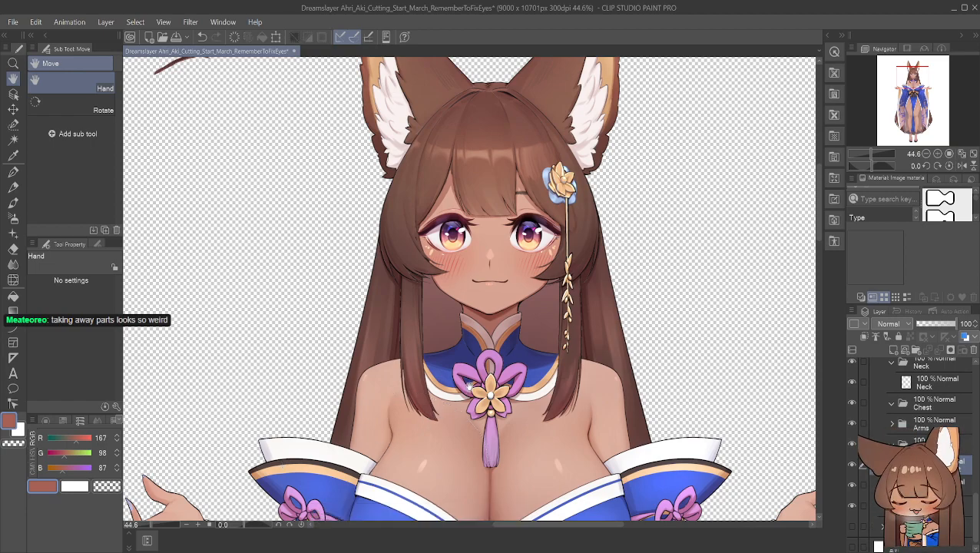
Examine the stray eyebrow beside the head and toggle the eyebrow layers' visibility to identify which one holds it
scroll(894, 422, "down", 5)
scroll(893, 406, "up", 10)
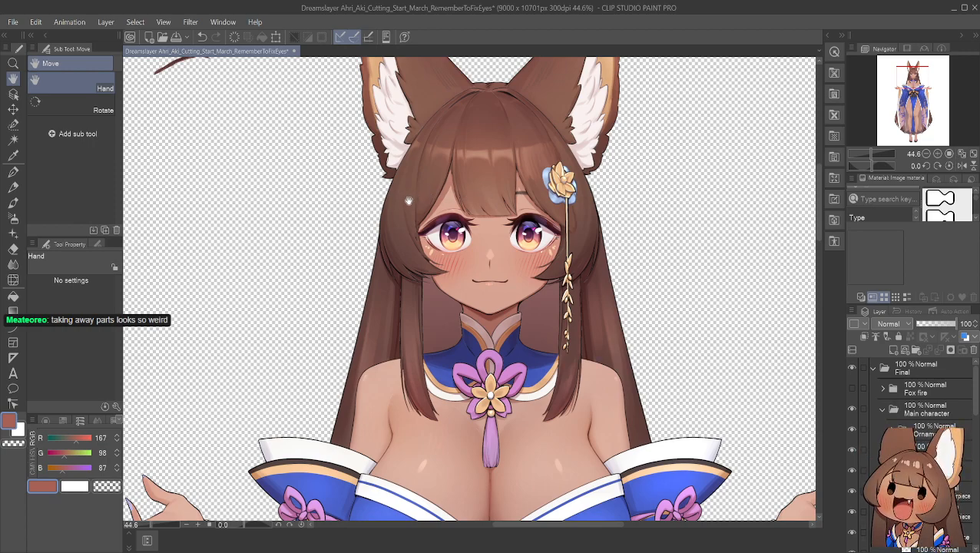
scroll(874, 486, "down", 5)
scroll(856, 484, "down", 2)
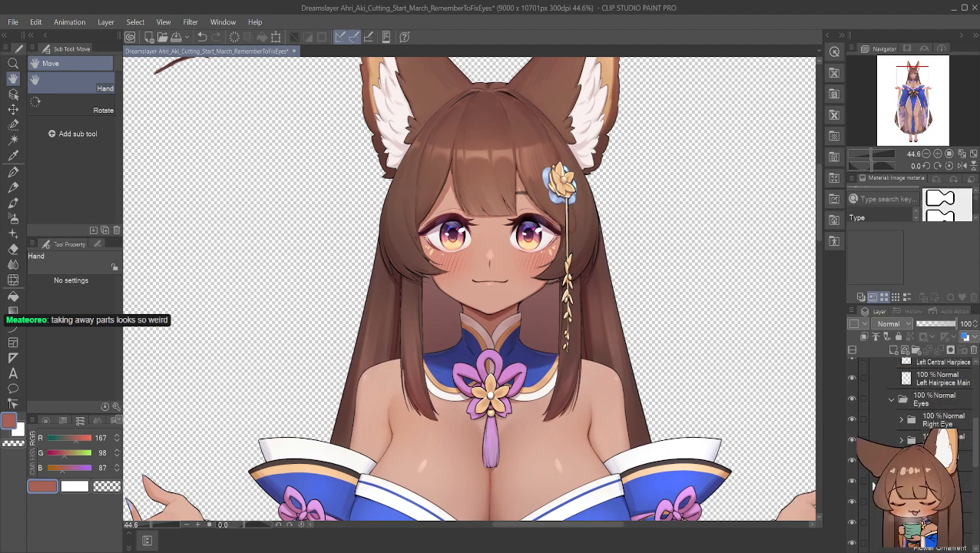
left_click(855, 484)
left_click(855, 484)
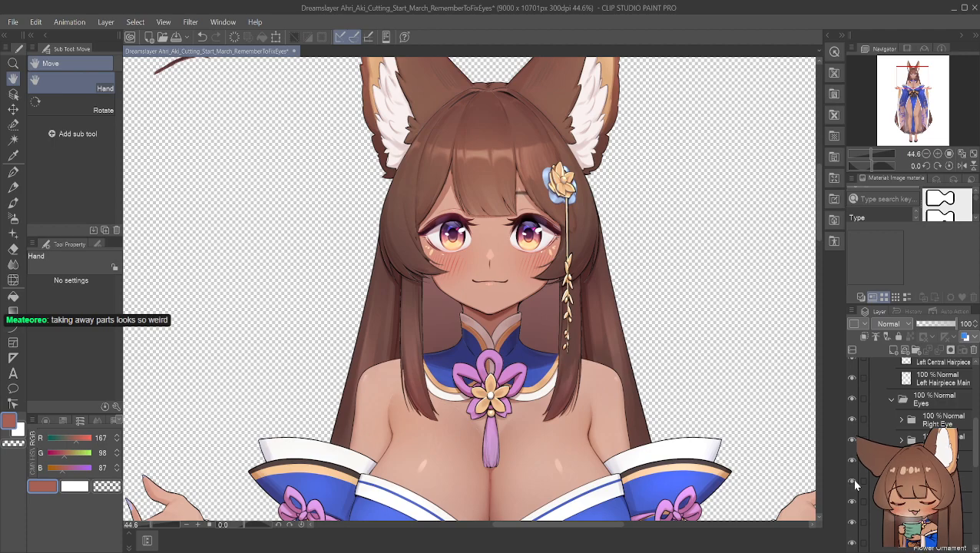
left_click(857, 504)
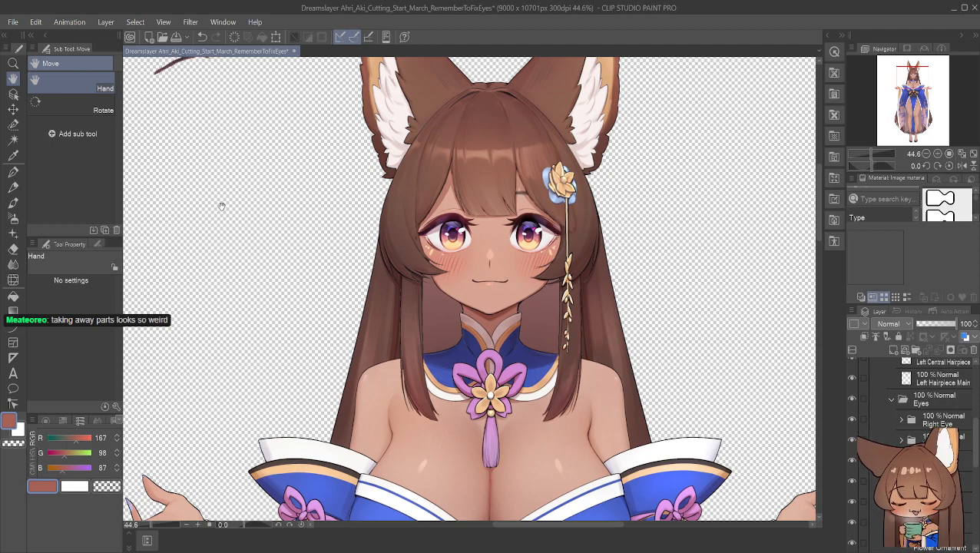
scroll(222, 208, "up", 1)
left_click_drag(217, 166, 288, 311)
left_click_drag(233, 193, 240, 194)
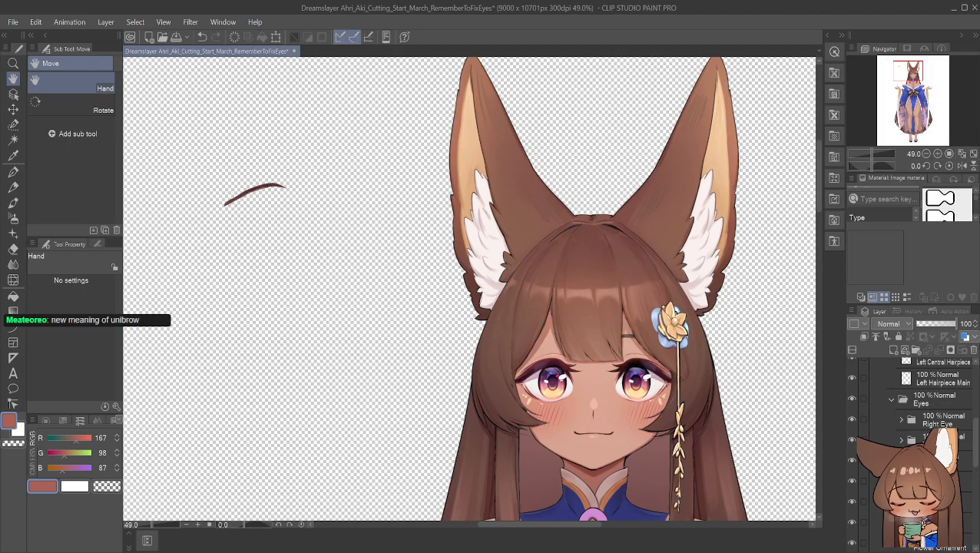
left_click_drag(249, 193, 252, 202)
key("ctrl+z")
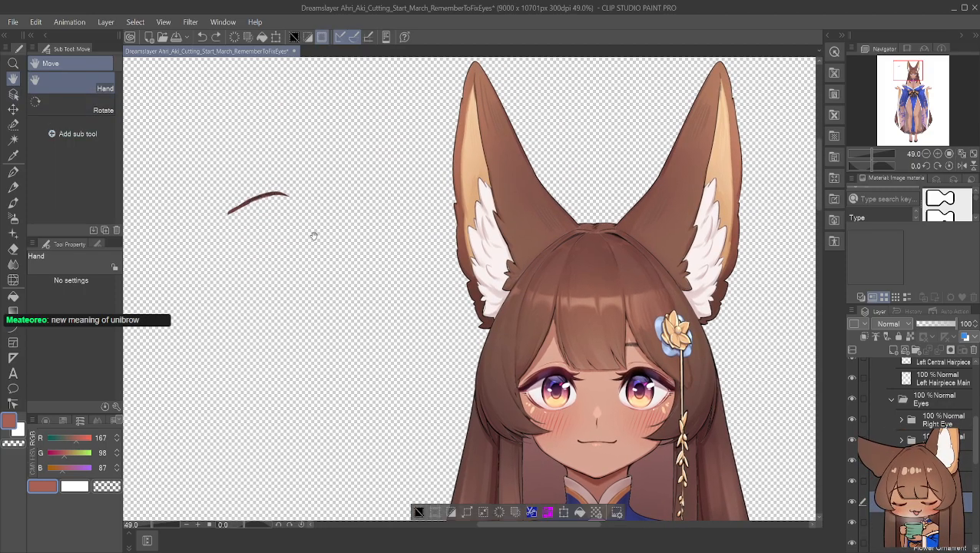
key("ctrl+z")
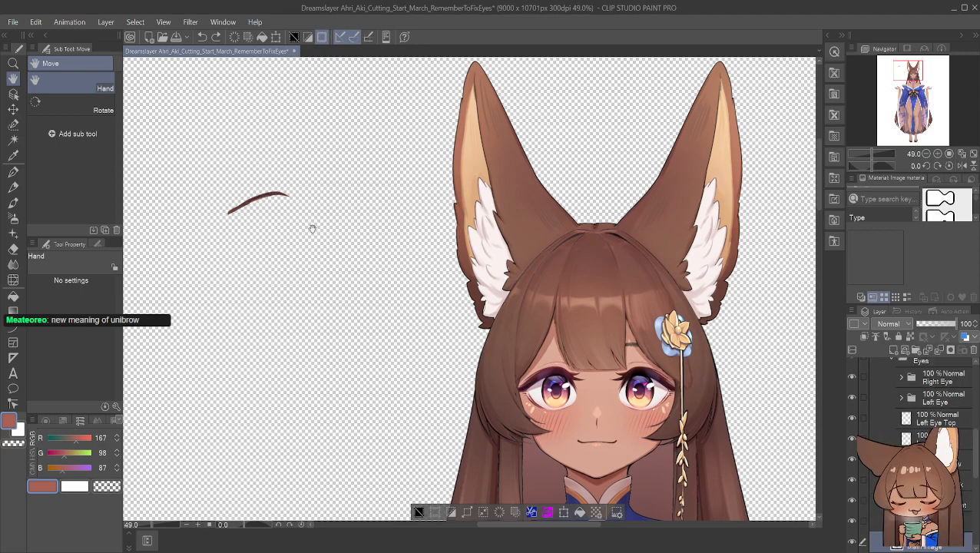
left_click(910, 311)
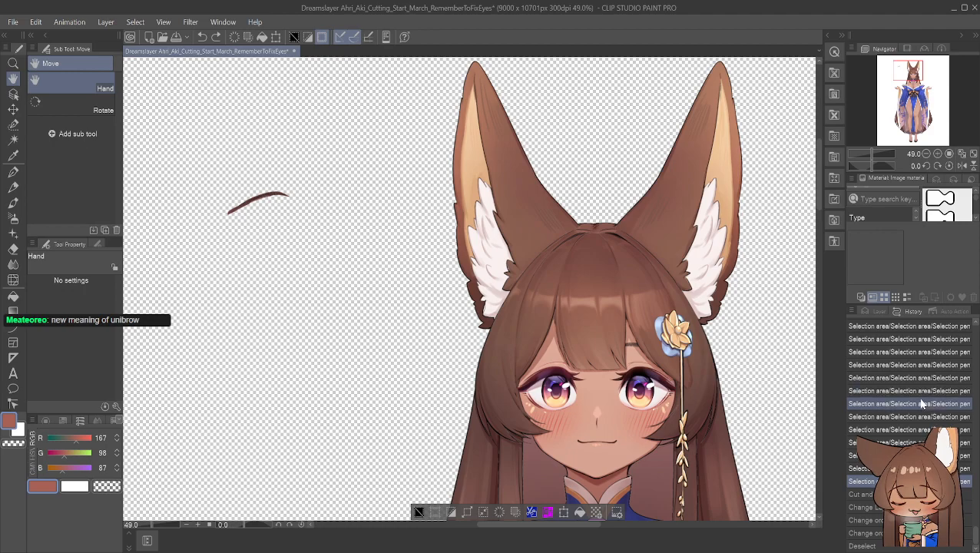
key("ctrl+y")
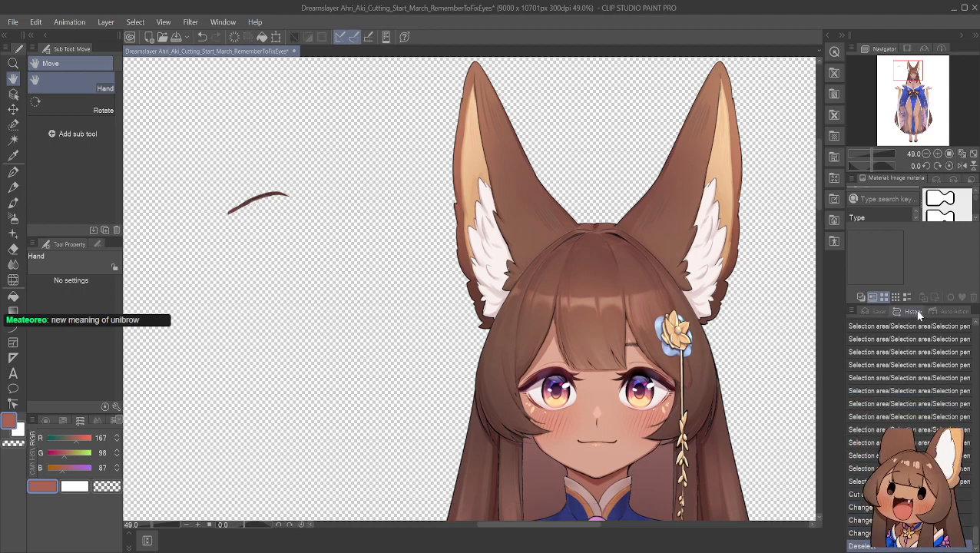
left_click(875, 311)
Switch to the Move layer tool and undo the last layer move recorded in the edit history
scroll(922, 407, "down", 2)
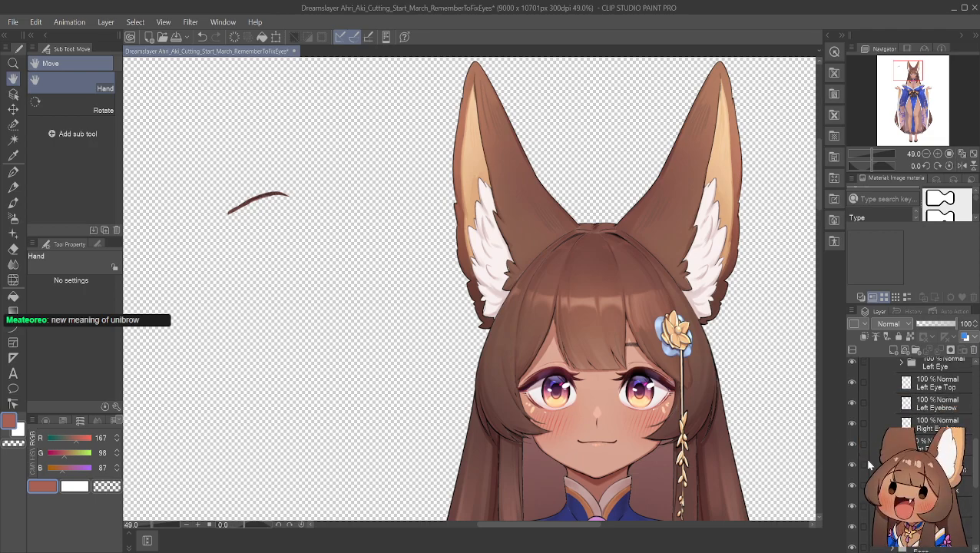
left_click(14, 110)
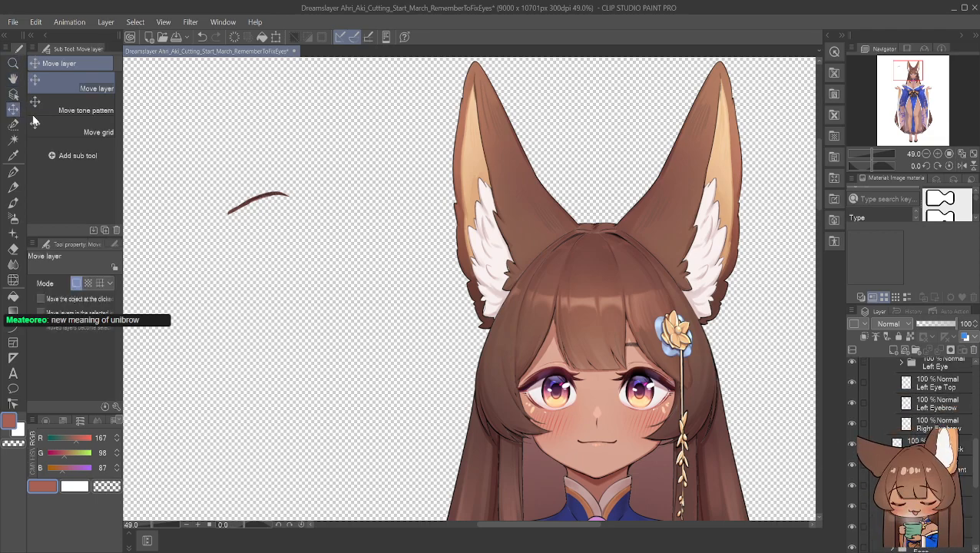
scroll(922, 407, "down", 5)
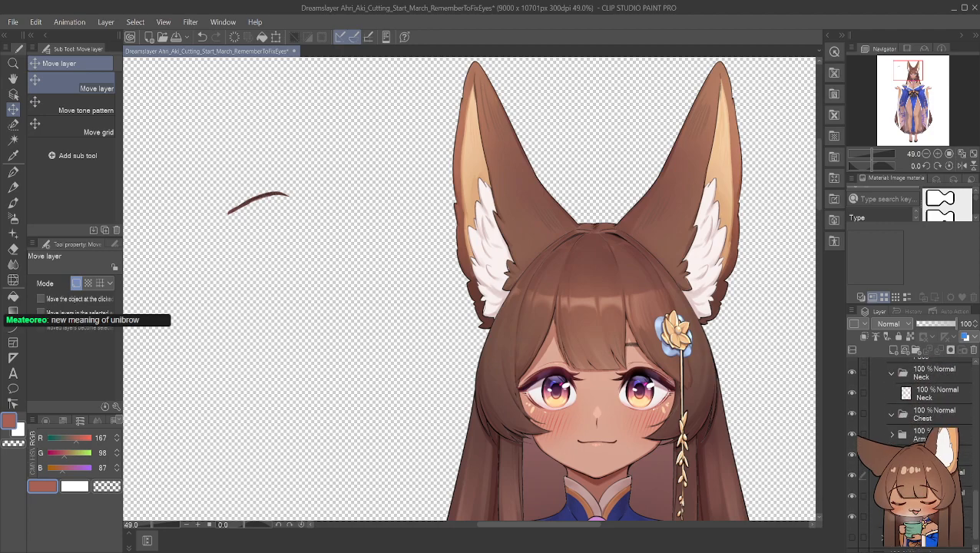
left_click(909, 311)
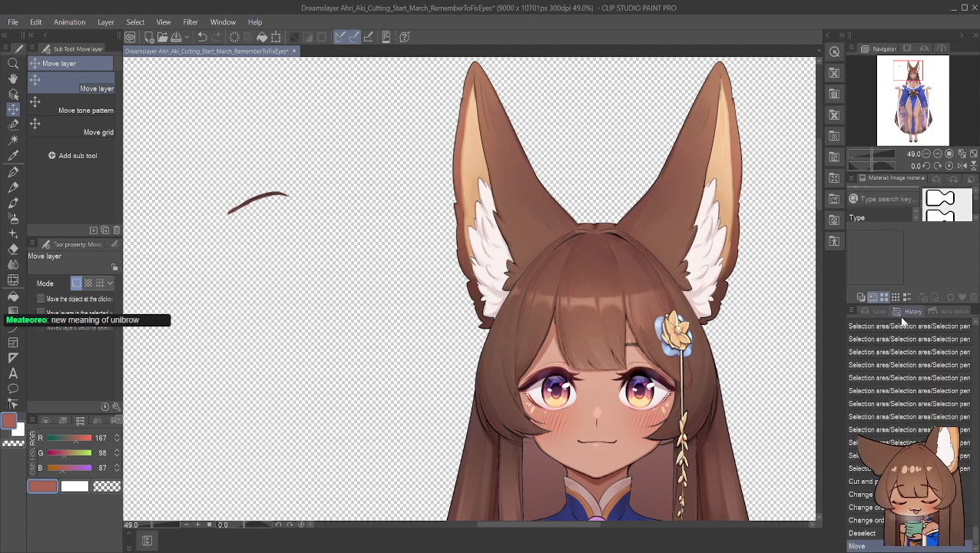
key("ctrl+z")
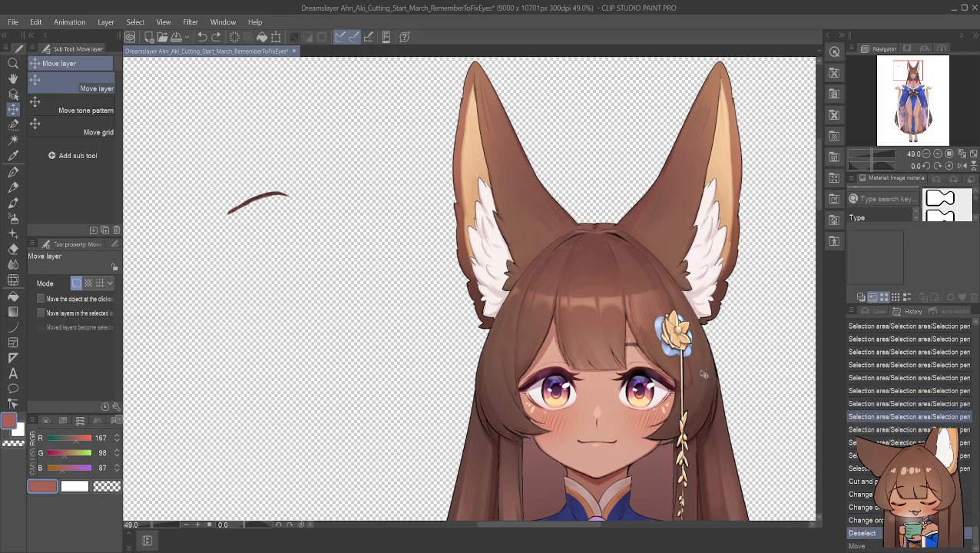
Select the Right Eyebrow layer and move the stray eyebrow onto the face above the left-hand eye
scroll(348, 284, "down", 3)
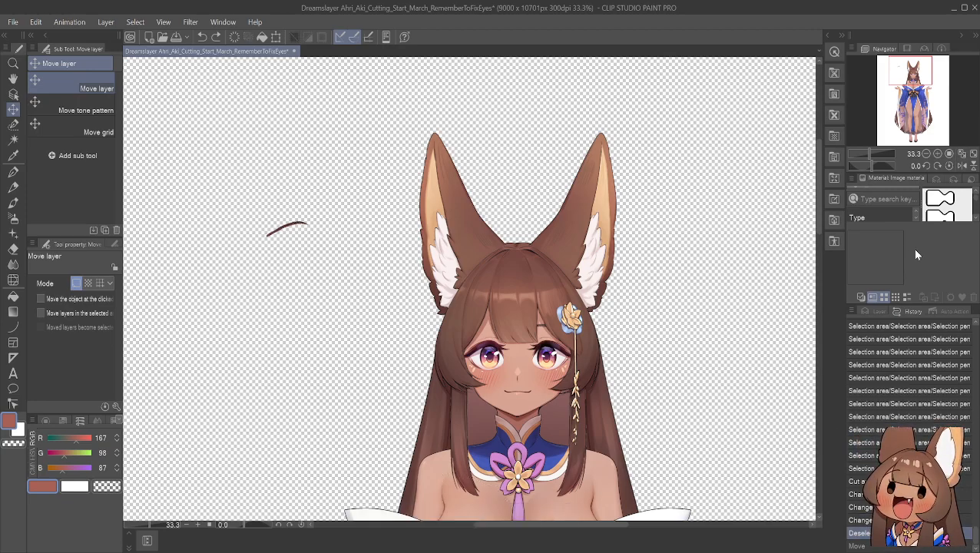
left_click(878, 313)
scroll(943, 415, "up", 3)
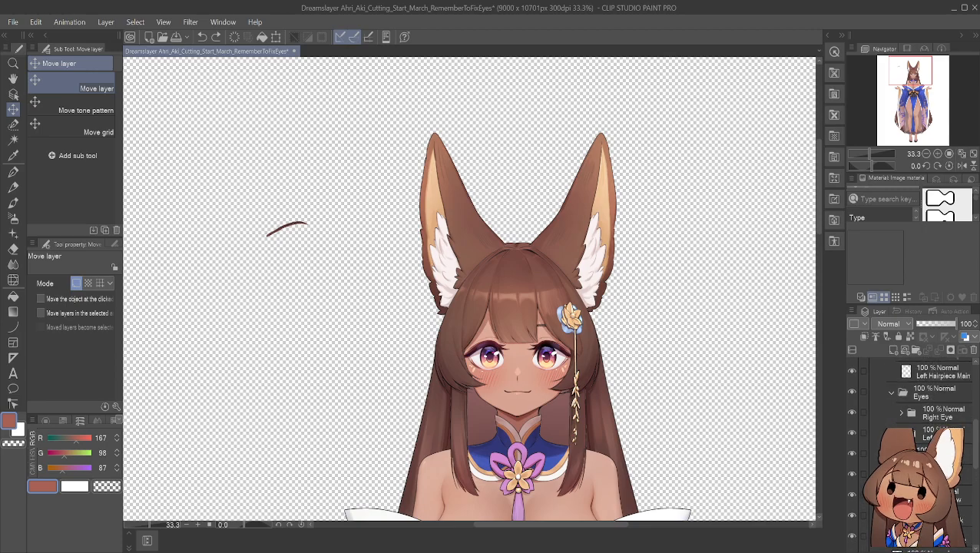
left_click(854, 495)
left_click(854, 495)
mouse_move(275, 229)
left_mouse_down()
mouse_move(430, 323)
mouse_move(478, 338)
left_mouse_up()
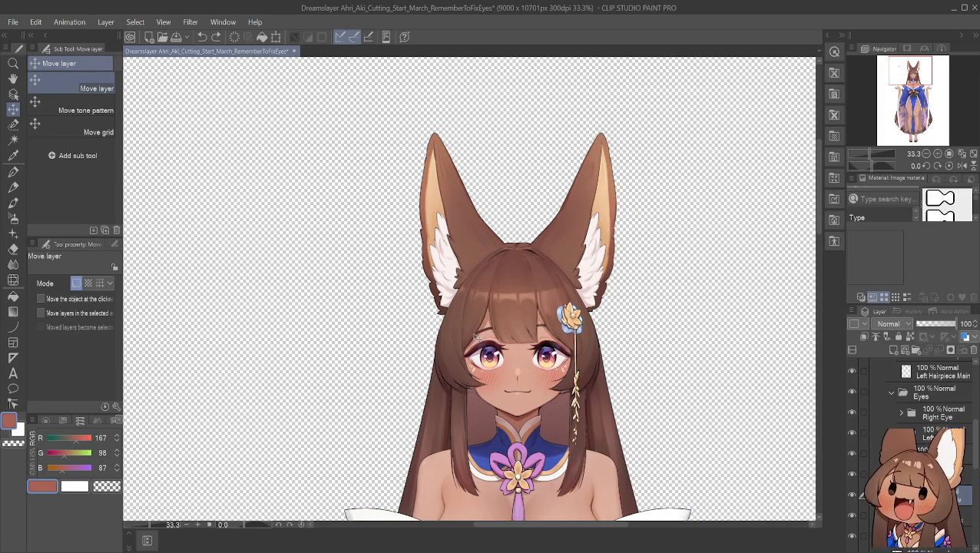
With the Hair folder temporarily hidden, nudge the right eyebrow to line up symmetrically with the opposite eyebrow above the eyes
scroll(478, 338, "up", 5)
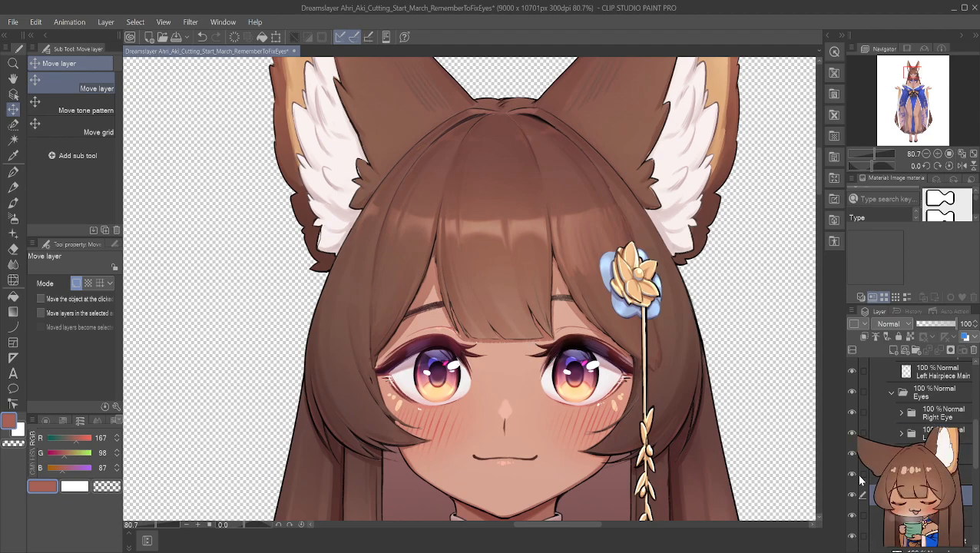
scroll(857, 473, "up", 5)
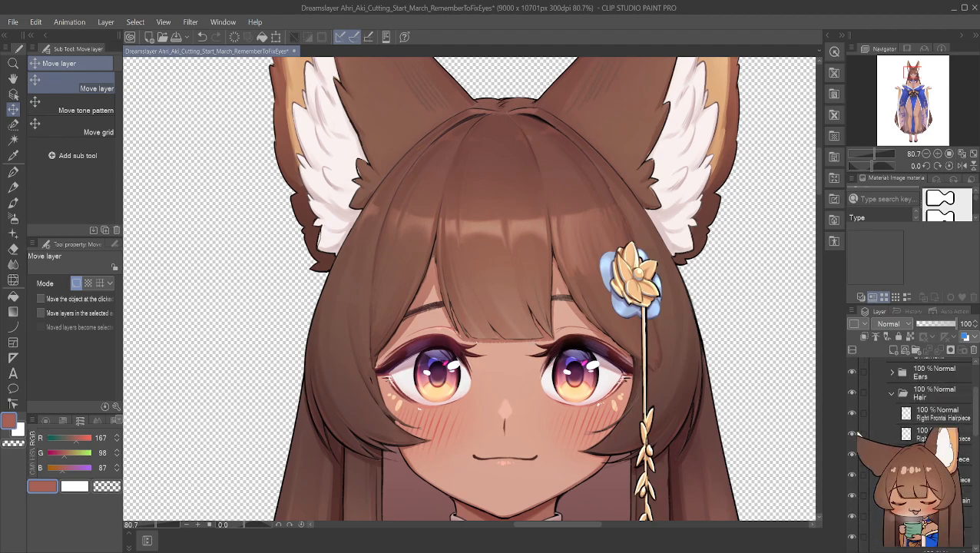
left_click(851, 428)
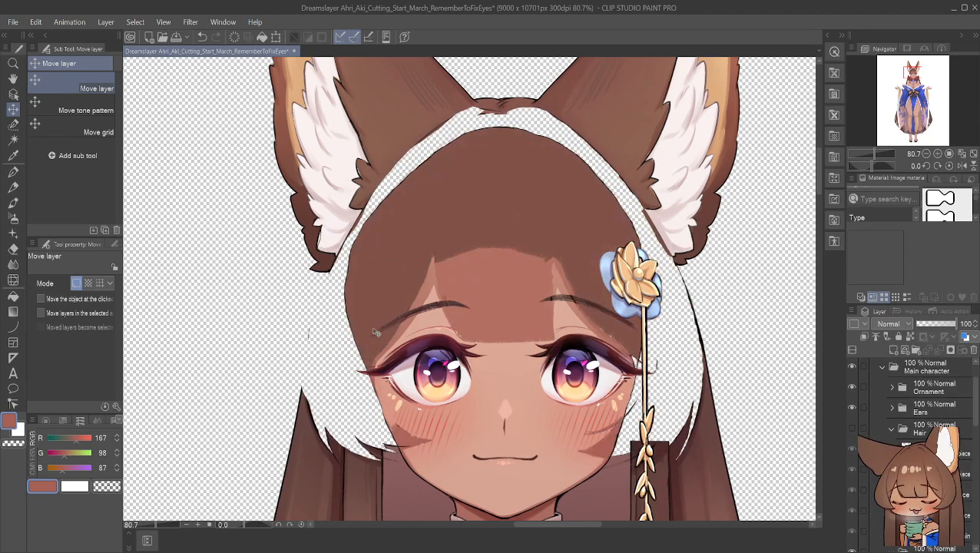
left_click_drag(423, 312, 414, 311)
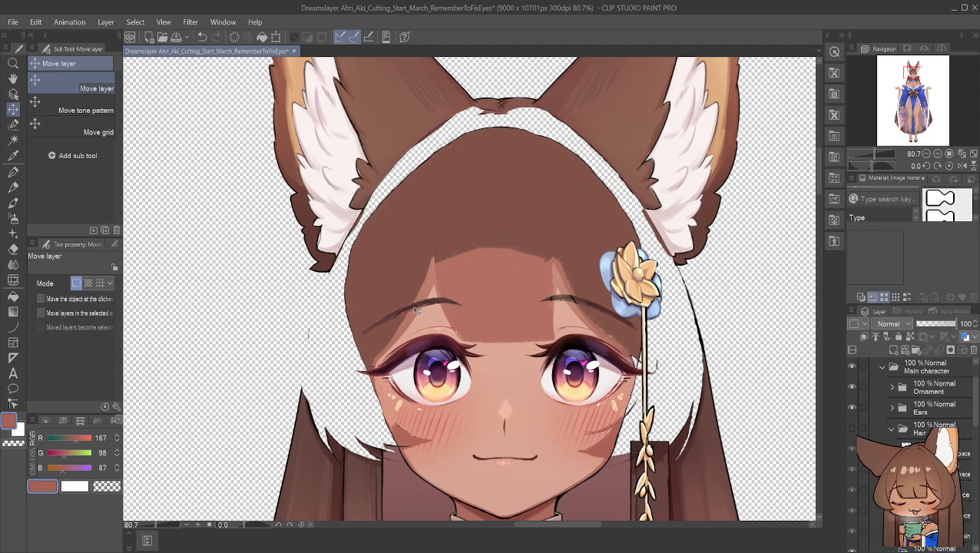
left_click_drag(415, 311, 414, 308)
scroll(503, 234, "down", 2)
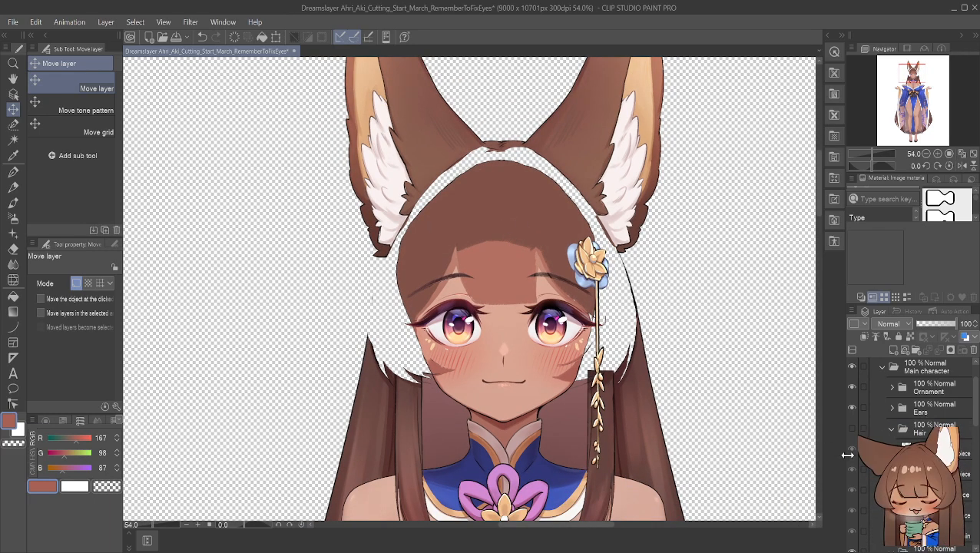
left_click(851, 429)
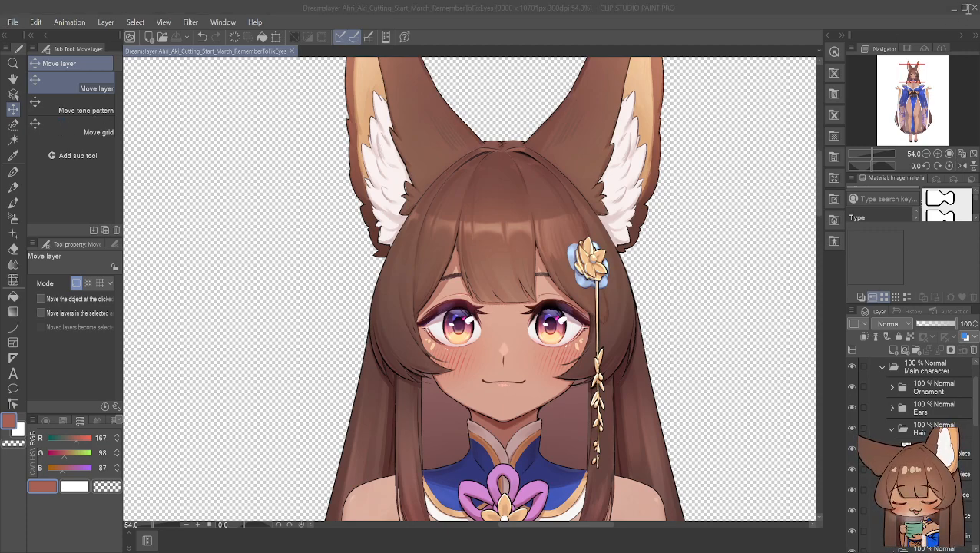
left_click(970, 12)
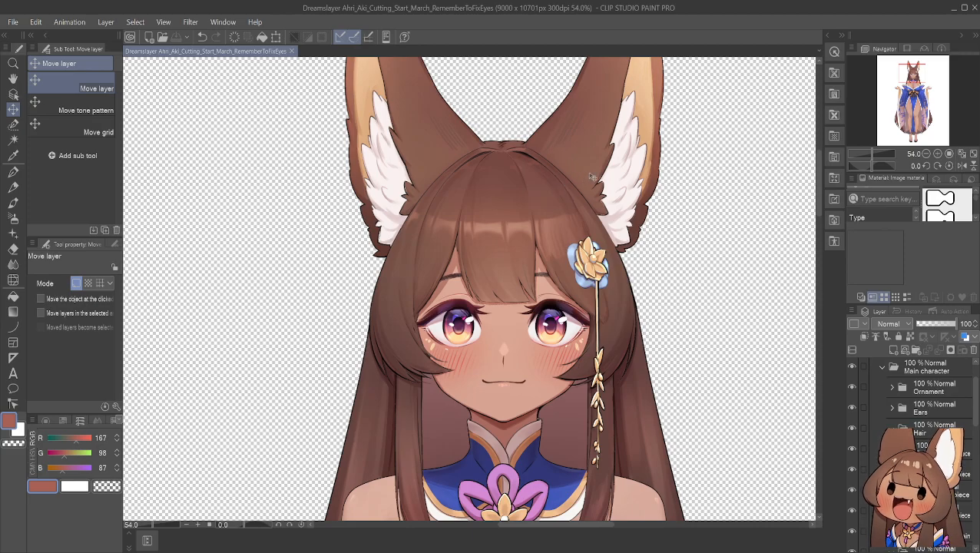
scroll(576, 188, "down", 1)
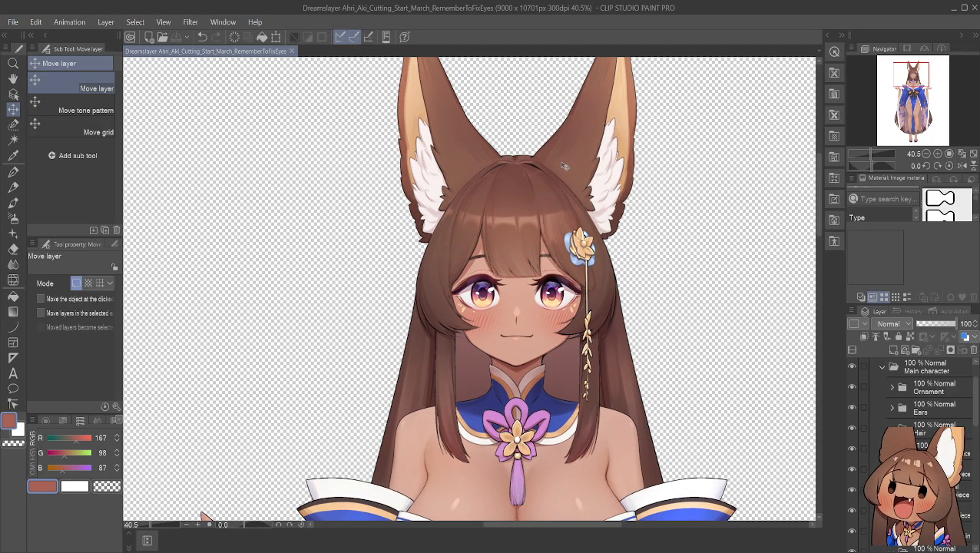
scroll(555, 174, "down", 1)
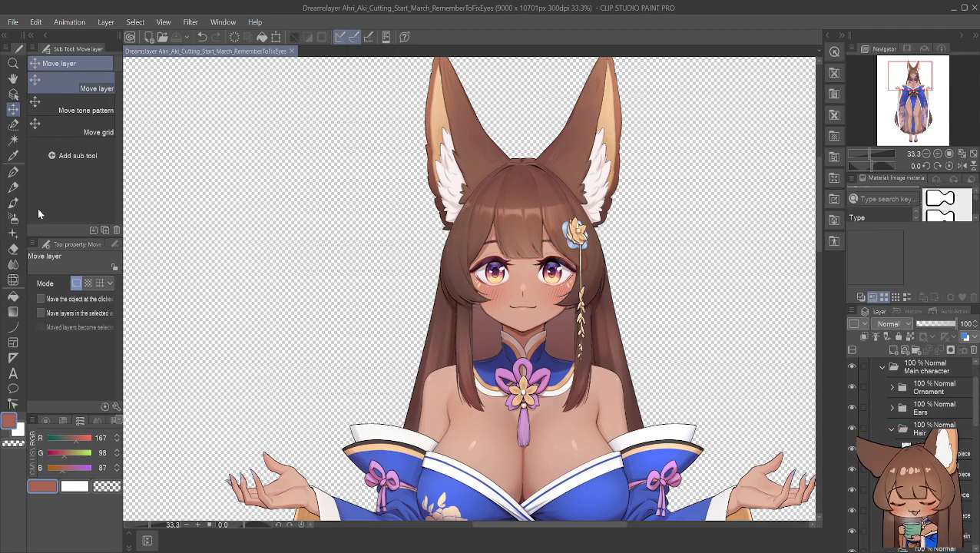
left_click(13, 78)
left_click_drag(673, 318, 591, 222)
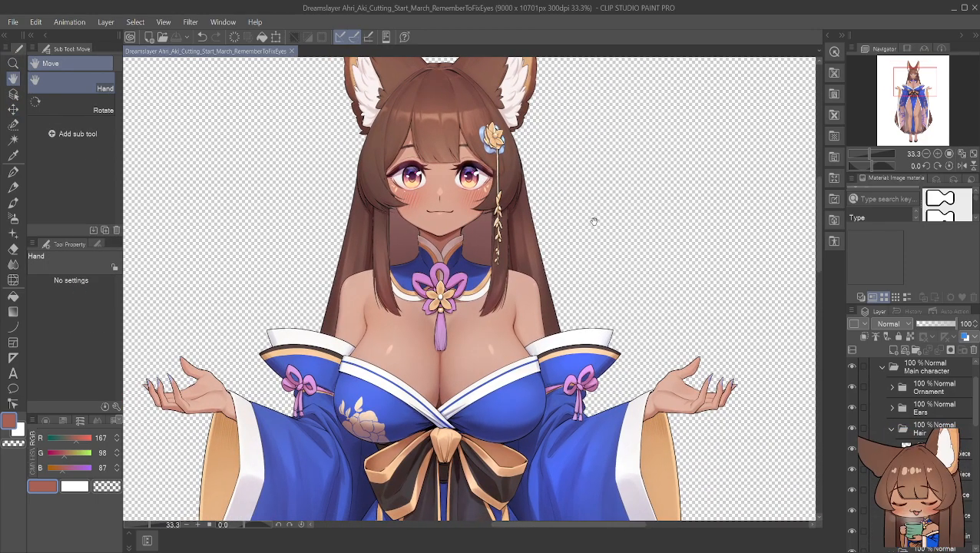